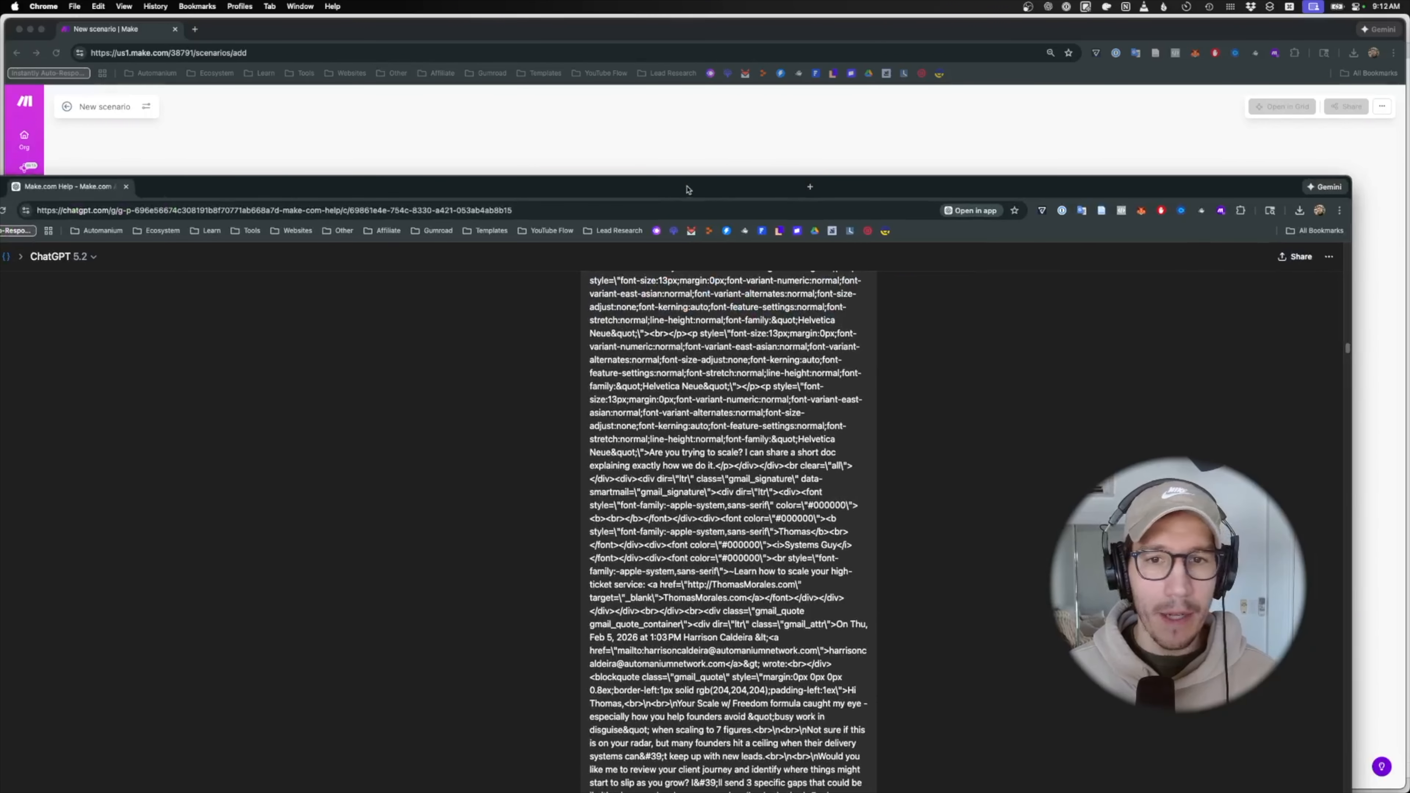
- Review ChatGPT's decision and approval_id parsing formulas, then move the chat aside to reveal Make
{"action": "scroll", "coordinate": [602, 392], "scroll_direction": "down", "scroll_amount": 20}
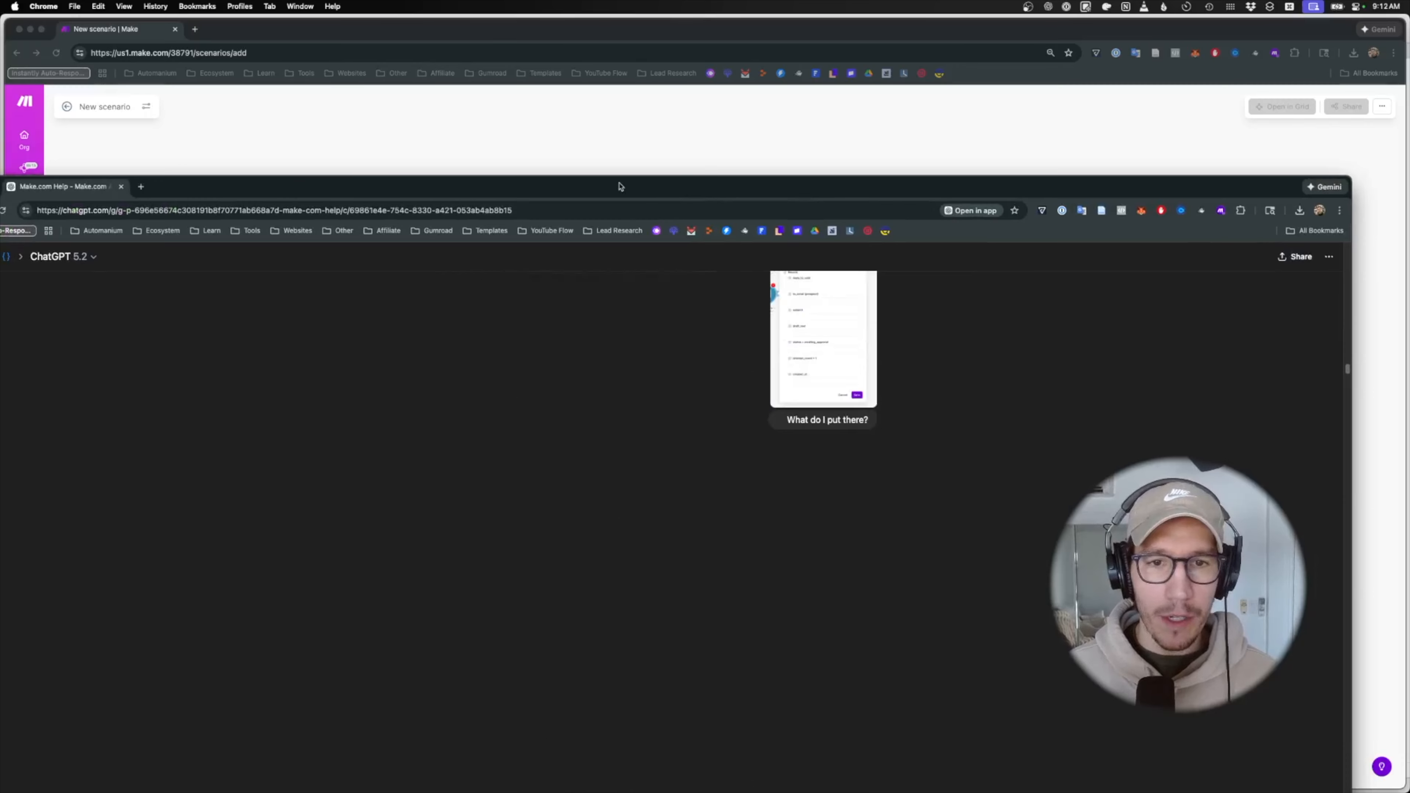
{"action": "left_click_drag", "start_coordinate": [616, 188], "coordinate": [771, 106]}
{"action": "double_click", "coordinate": [770, 105]}
{"action": "scroll", "coordinate": [754, 376], "scroll_direction": "down", "scroll_amount": 20}
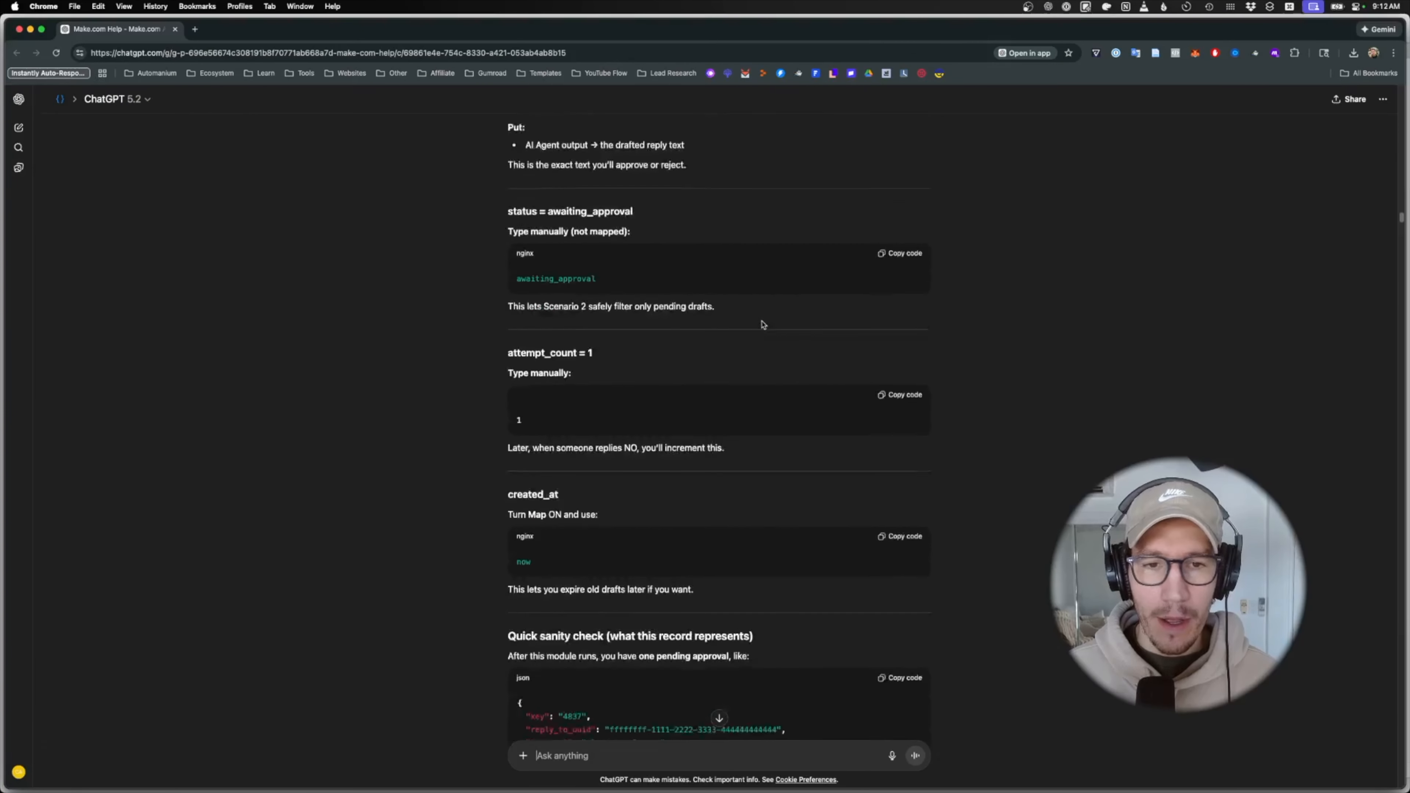
{"action": "scroll", "coordinate": [754, 376], "scroll_direction": "down", "scroll_amount": 20}
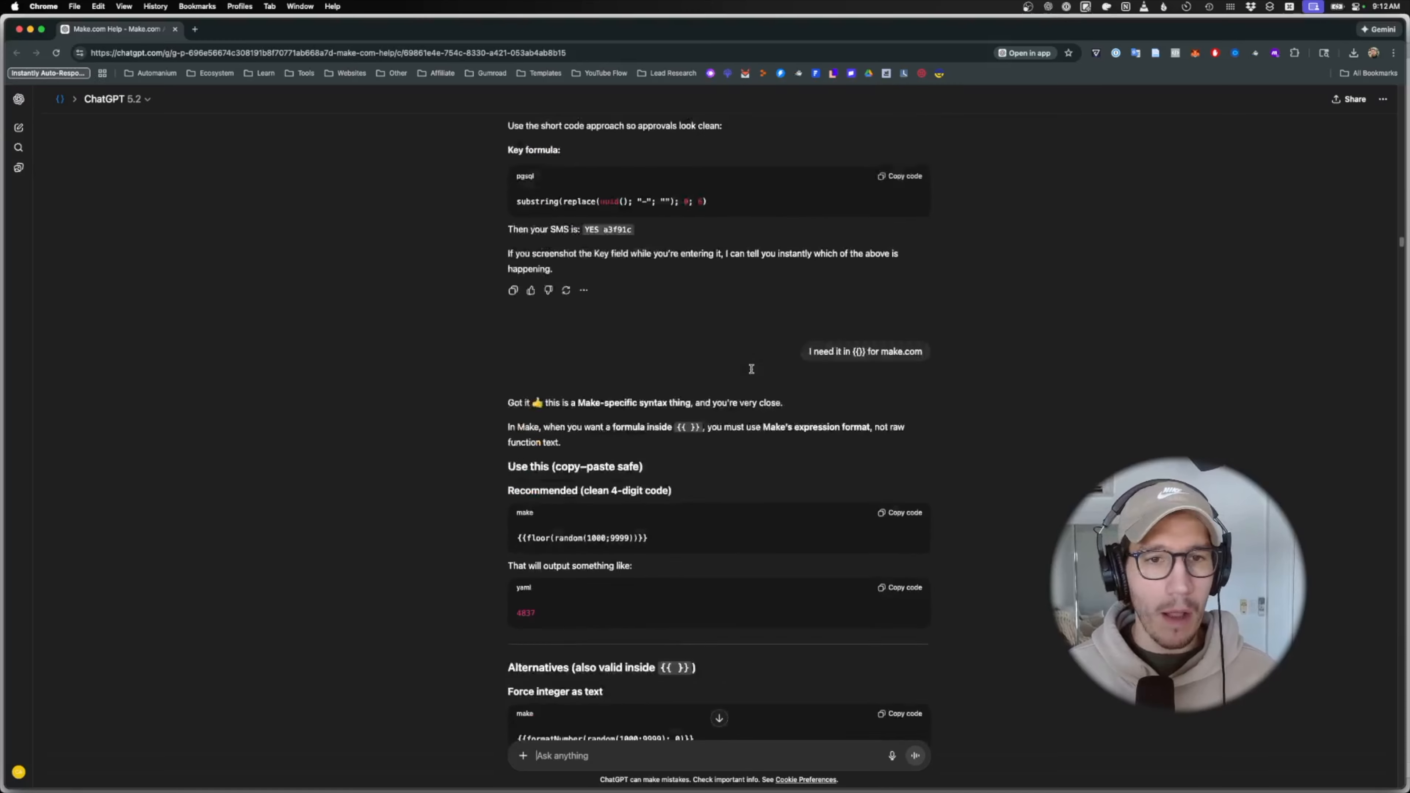
{"action": "scroll", "coordinate": [753, 372], "scroll_direction": "down", "scroll_amount": 20}
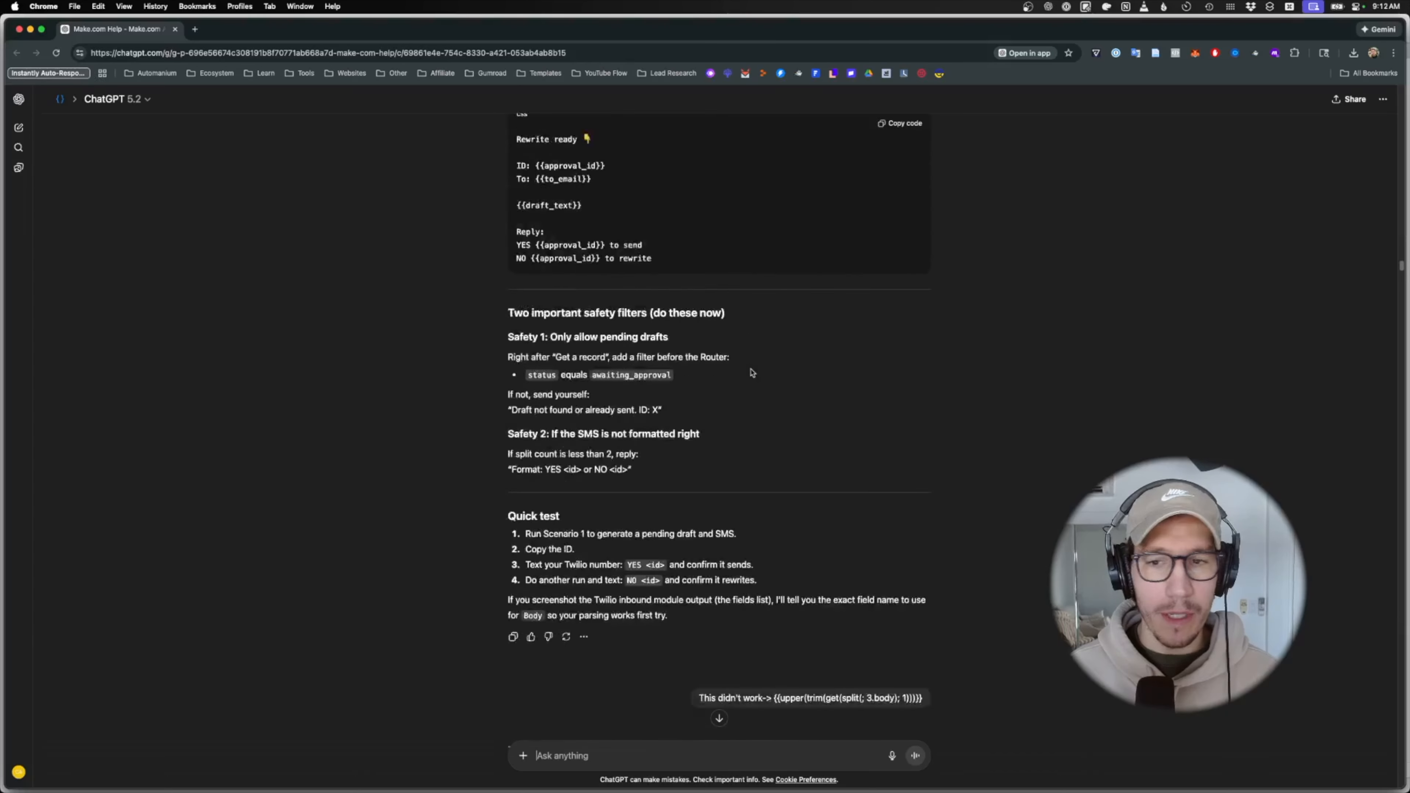
{"action": "scroll", "coordinate": [753, 373], "scroll_direction": "down", "scroll_amount": 20}
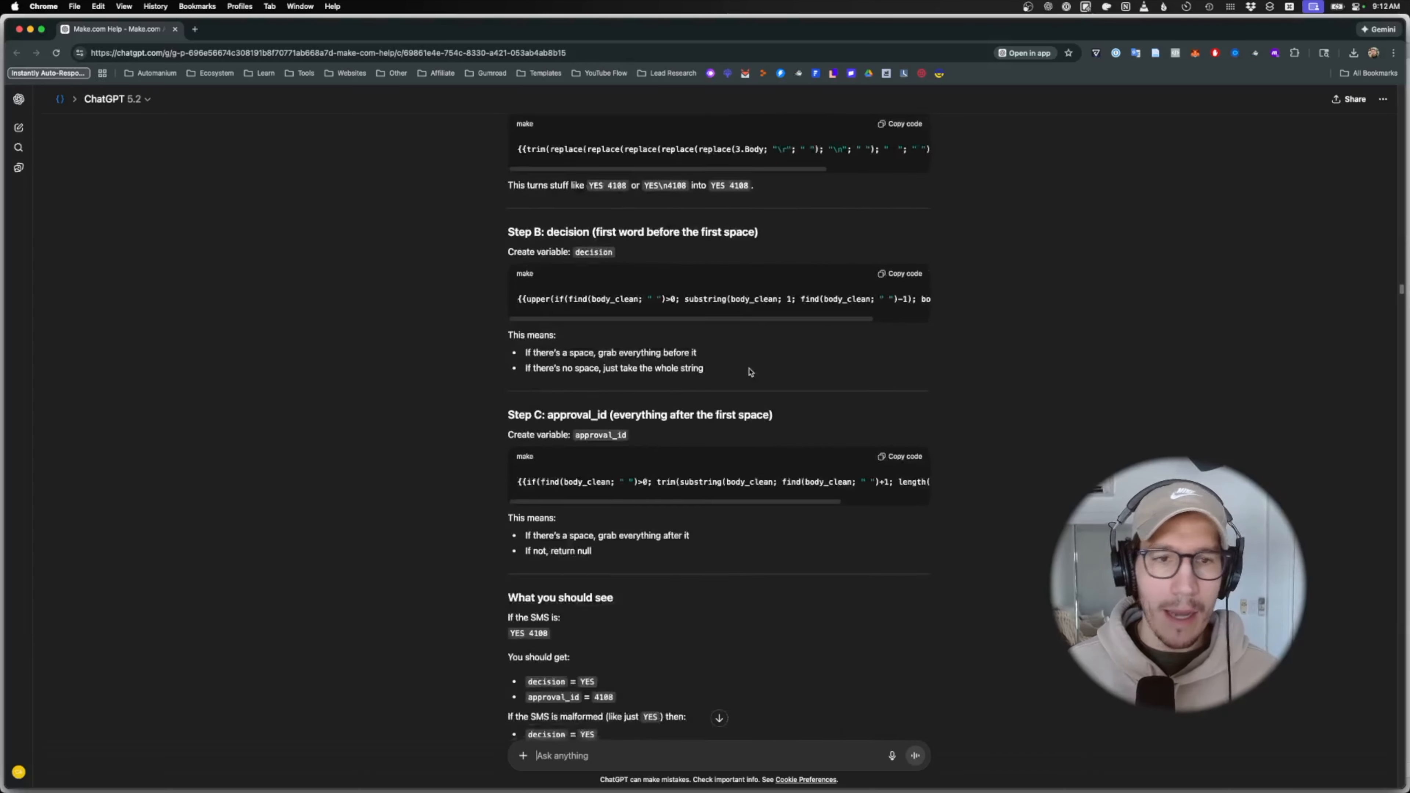
{"action": "left_click_drag", "start_coordinate": [261, 29], "coordinate": [965, 424]}
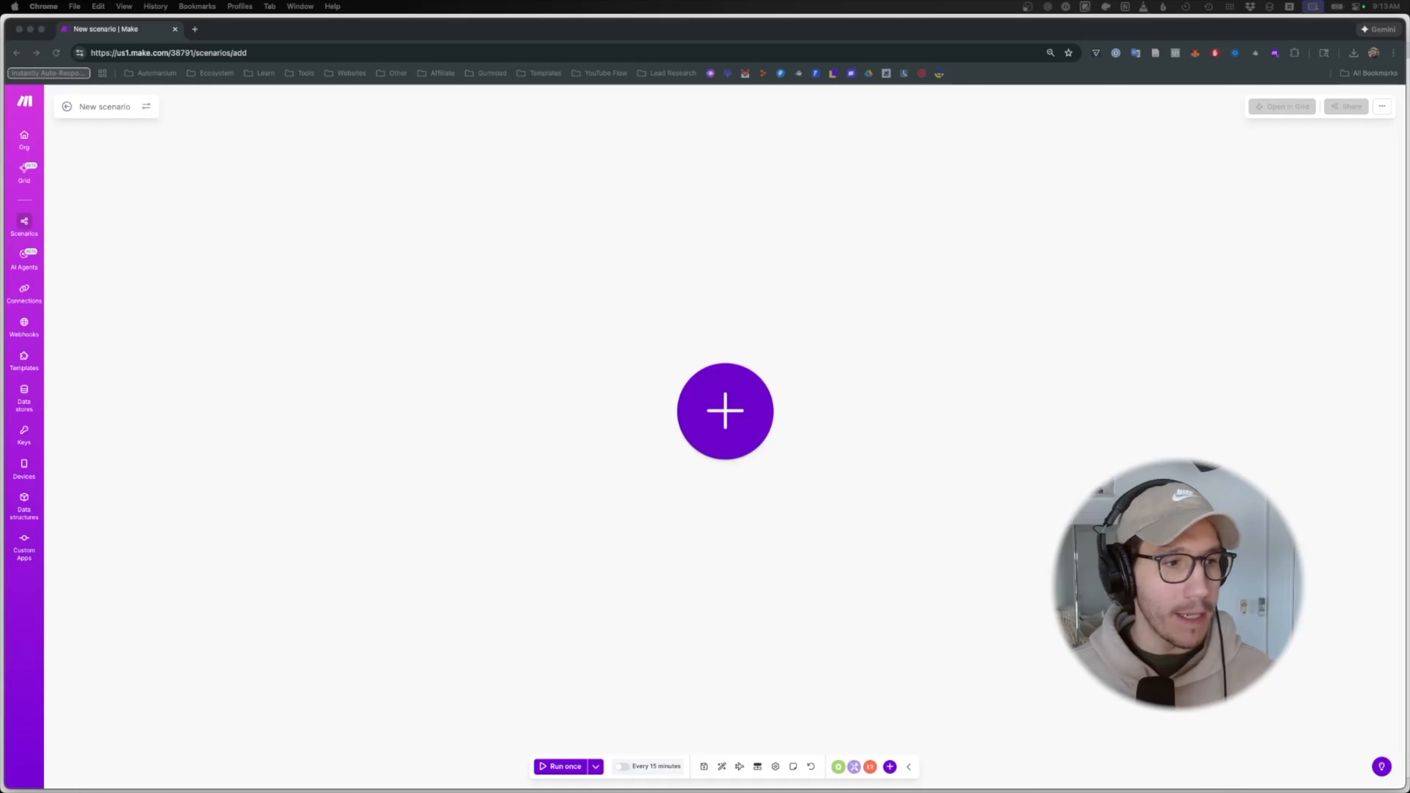
{"action": "left_click_drag", "start_coordinate": [889, 786], "coordinate": [766, 8]}
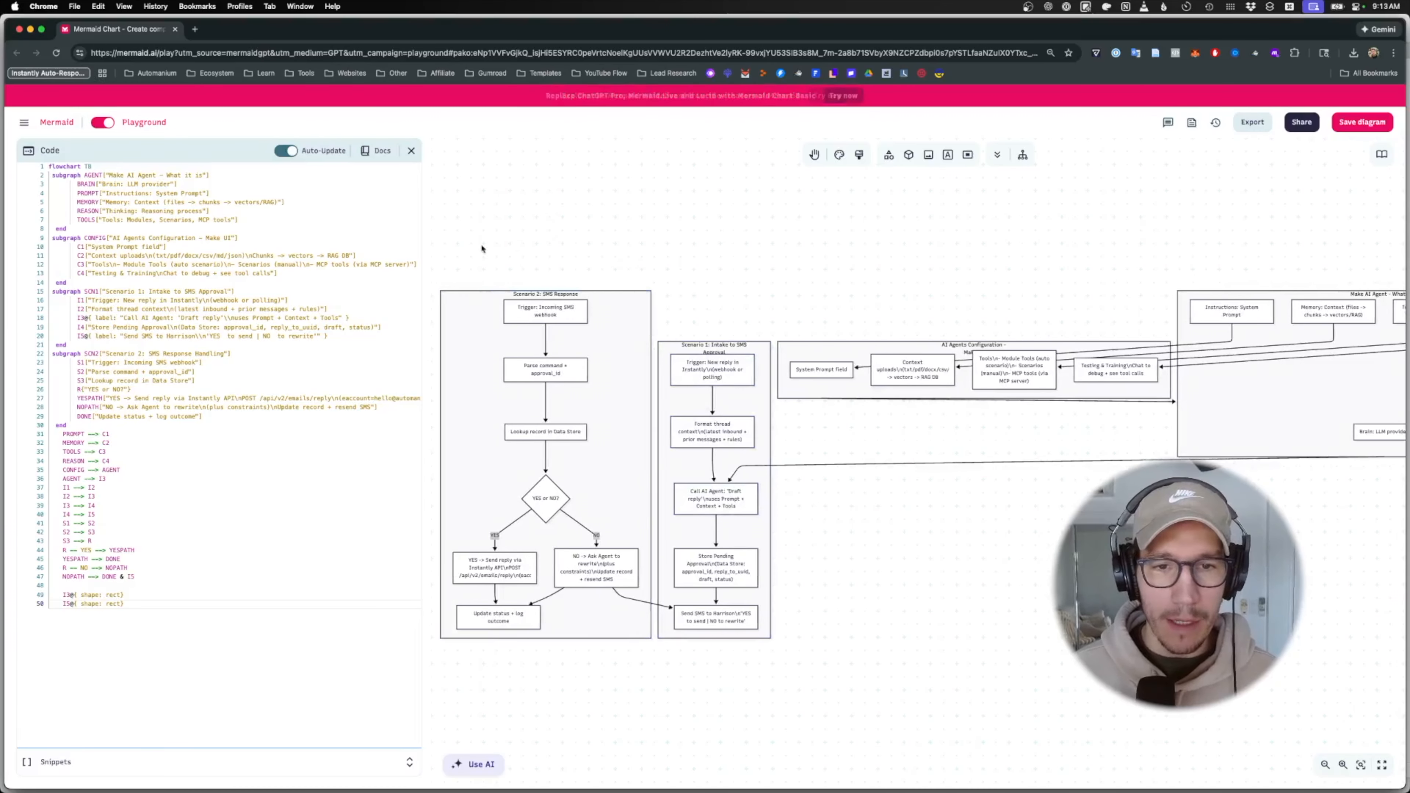
{"action": "scroll", "coordinate": [722, 409], "scroll_direction": "right", "scroll_amount": 5}
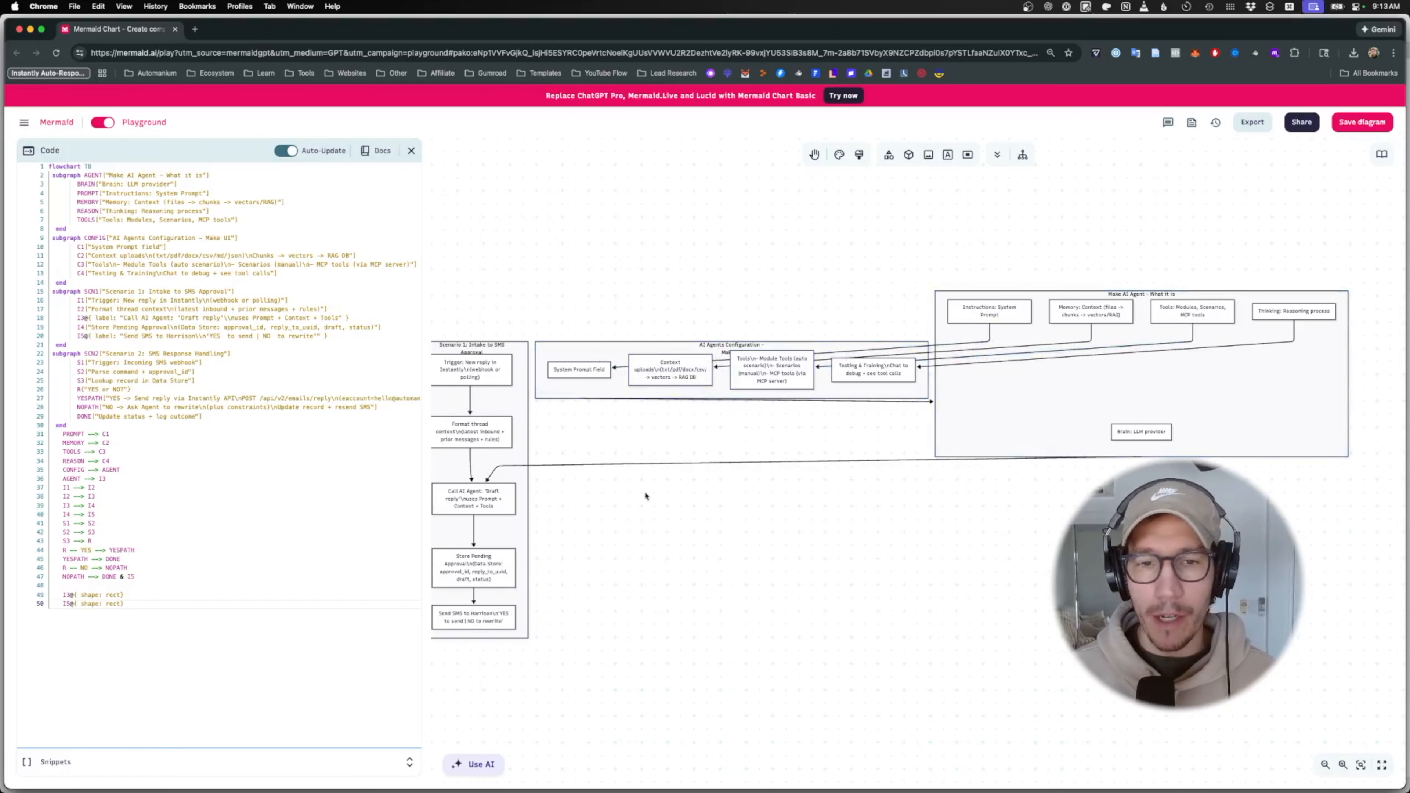
{"action": "scroll", "coordinate": [646, 496], "scroll_direction": "left", "scroll_amount": 5}
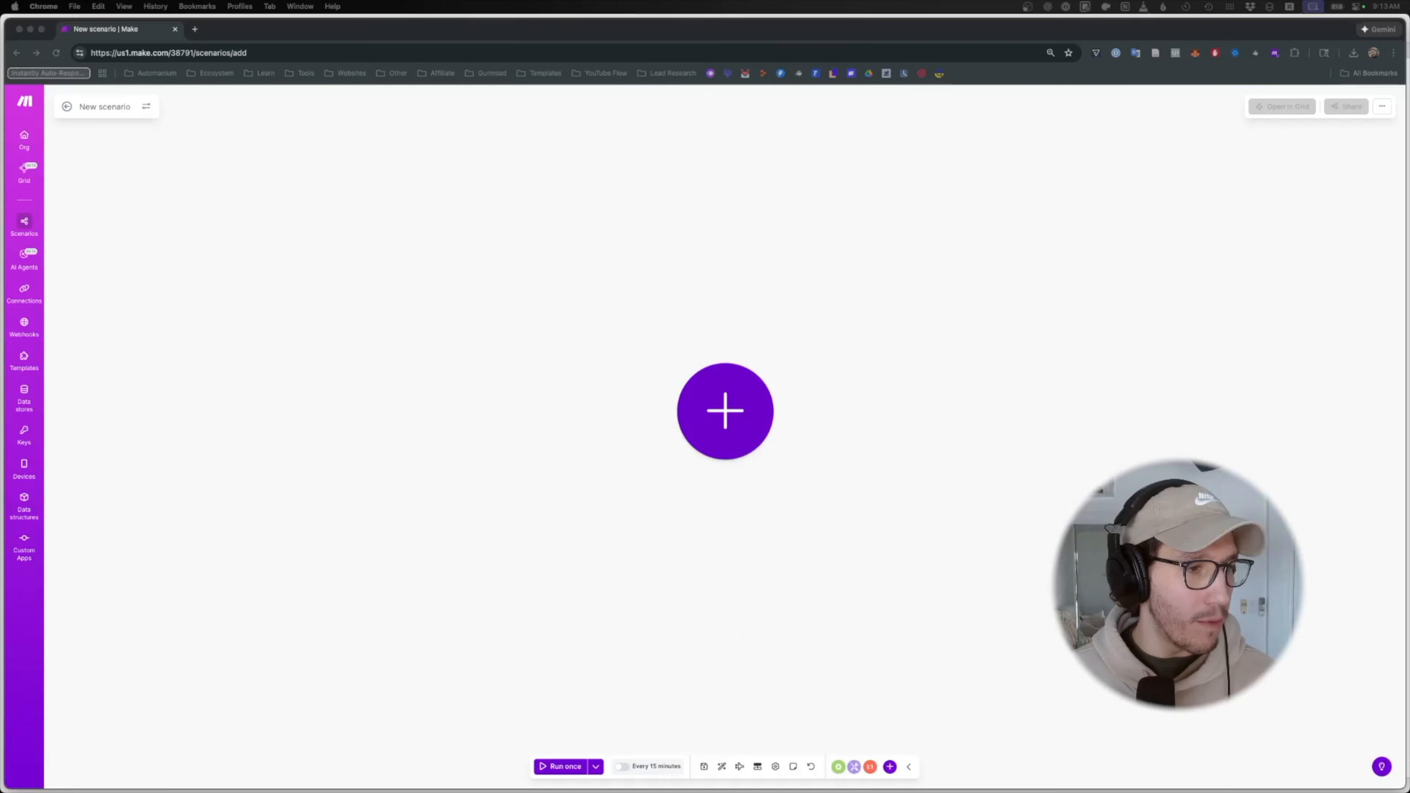
- Paste the Instantly Watch Events trigger onto the new scenario canvas
{"action": "left_click", "coordinate": [694, 309]}
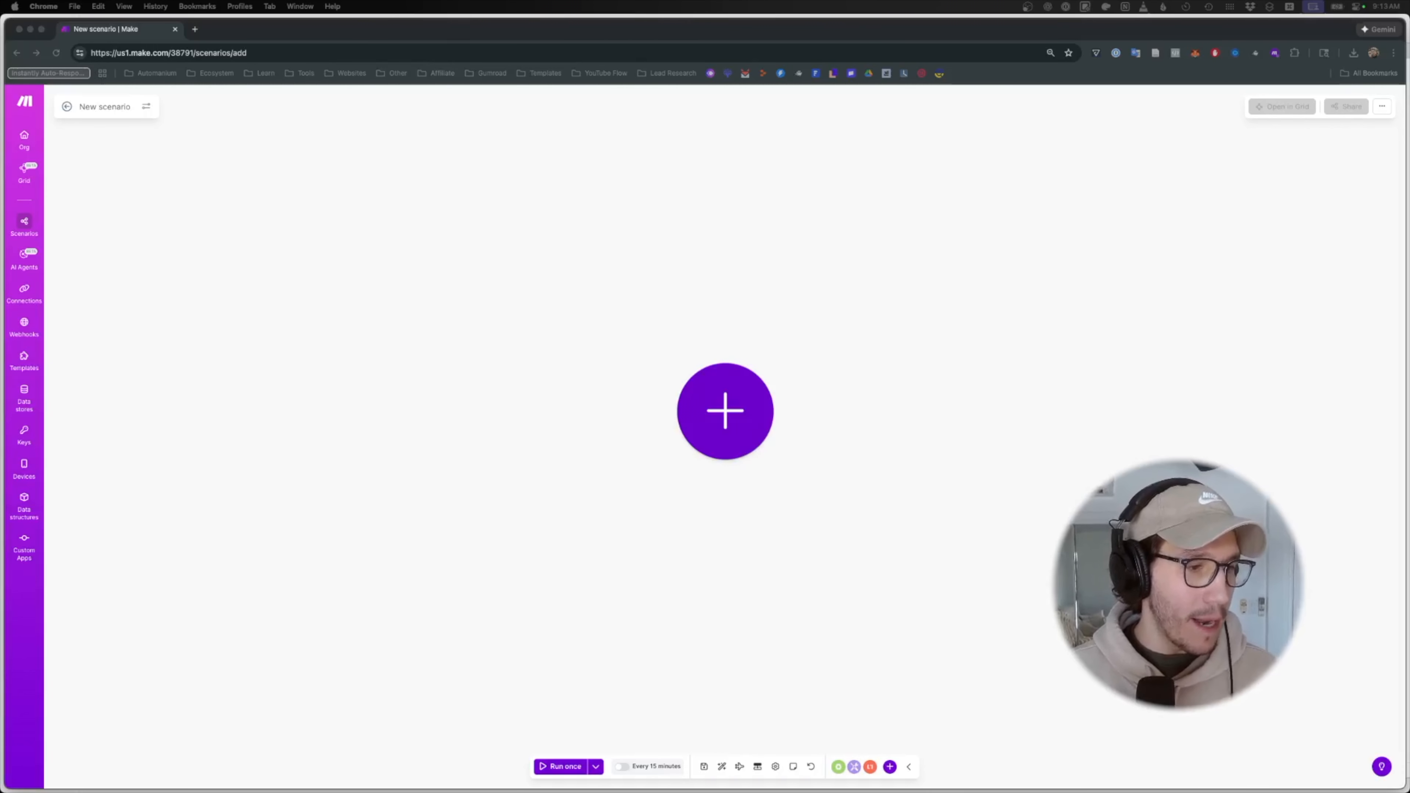
{"action": "left_click", "coordinate": [526, 281]}
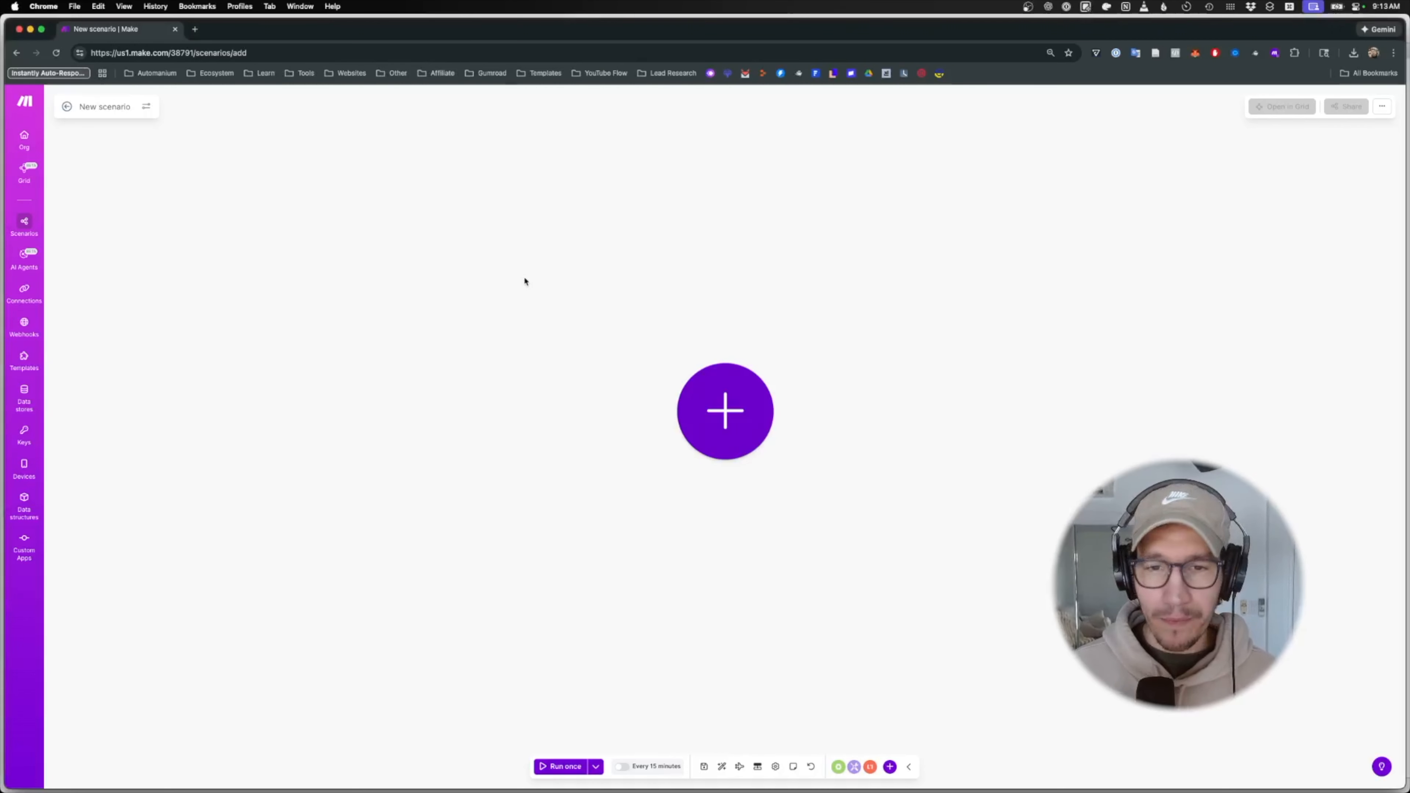
{"action": "key", "text": "super+v"}
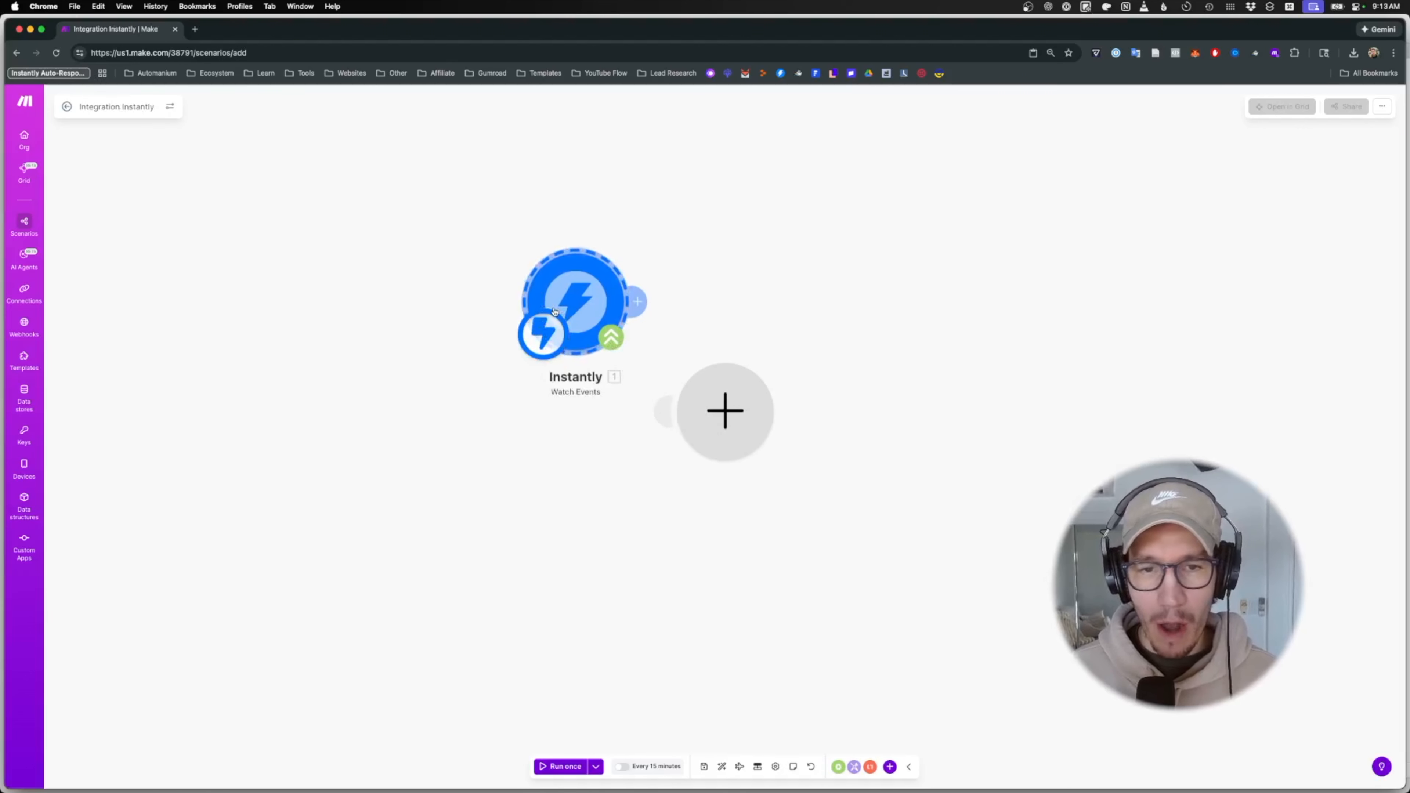
- Delete the empty placeholder module and bring up the Instantly module's upgrade notice
{"action": "right_click", "coordinate": [736, 422]}
{"action": "left_click", "coordinate": [766, 449]}
{"action": "left_click", "coordinate": [710, 438]}
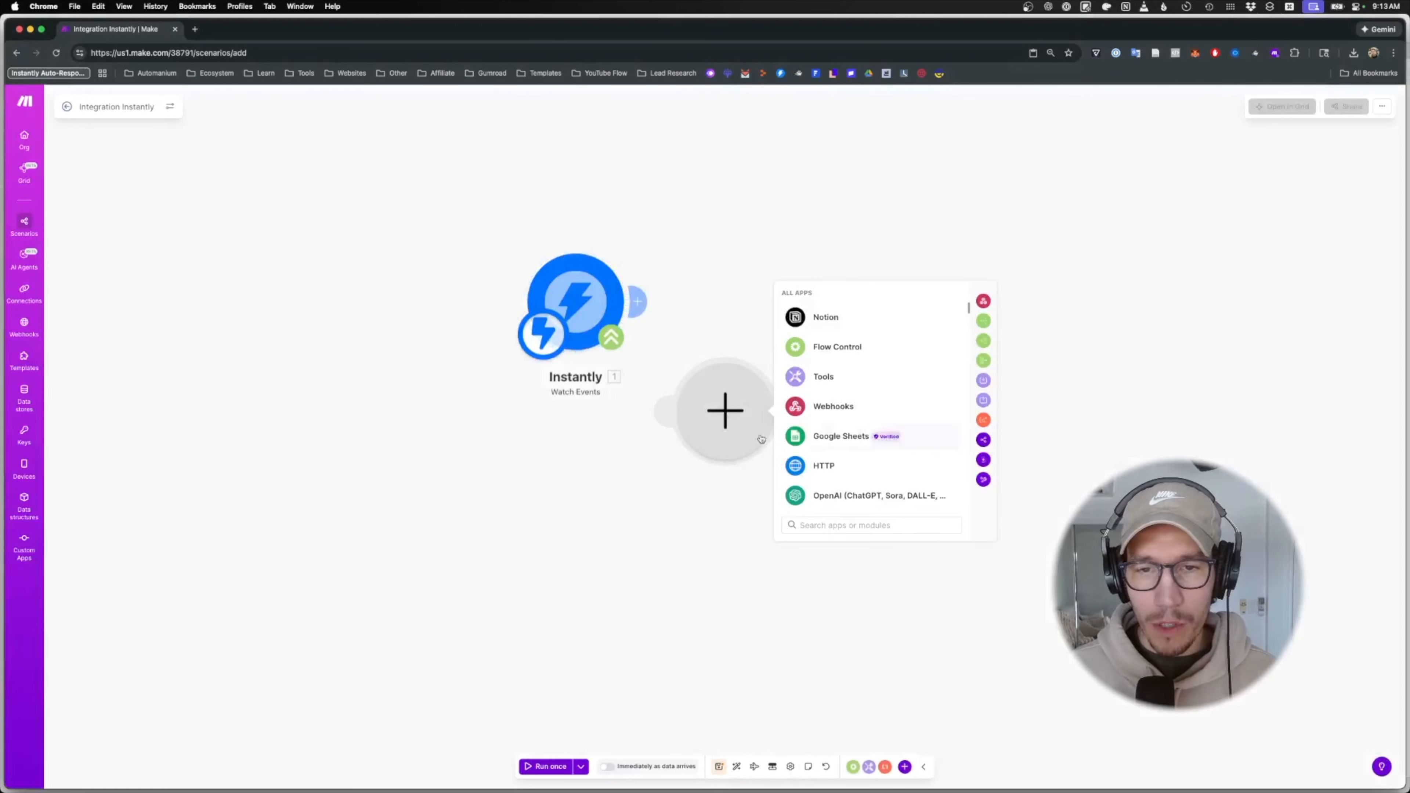
{"action": "left_click", "coordinate": [674, 492]}
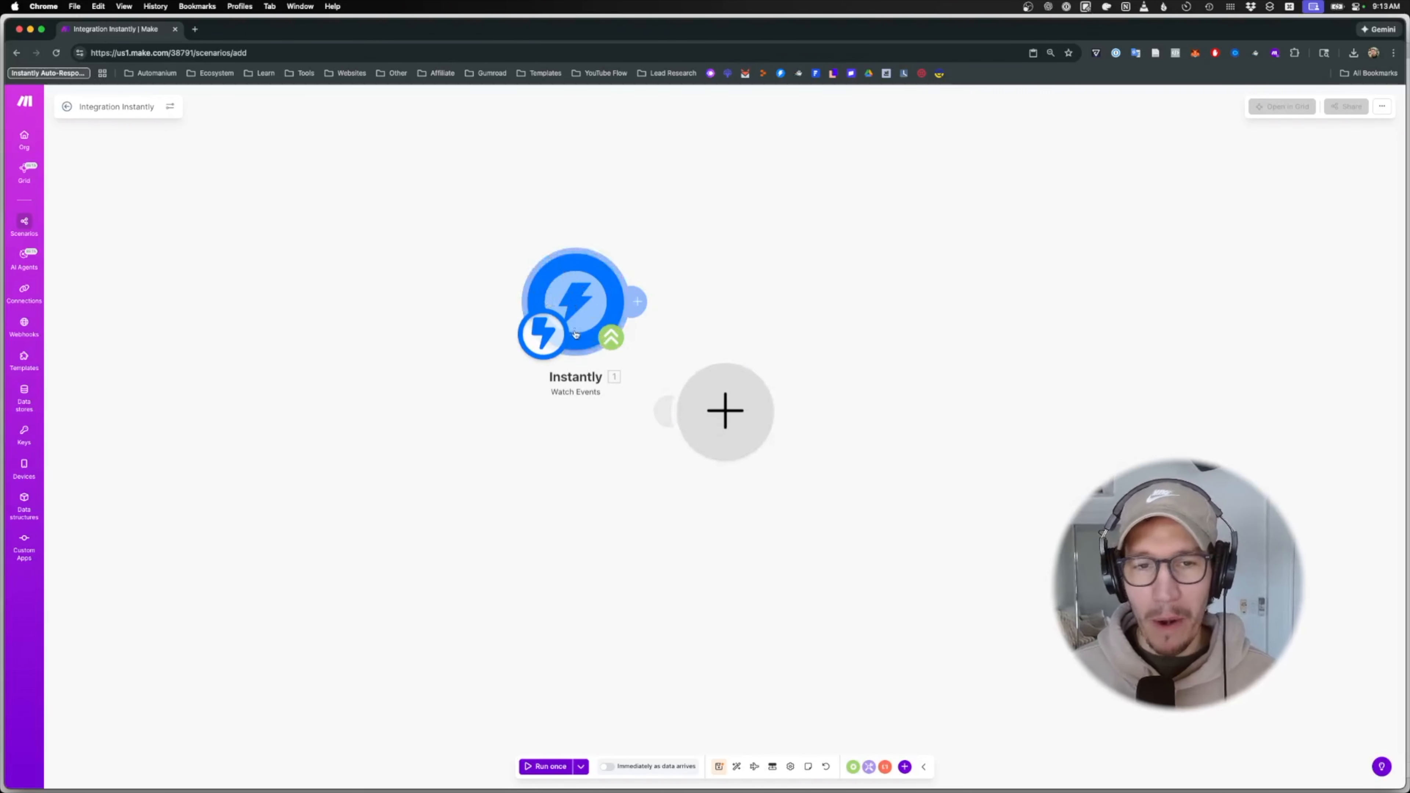
{"action": "right_click", "coordinate": [711, 411]}
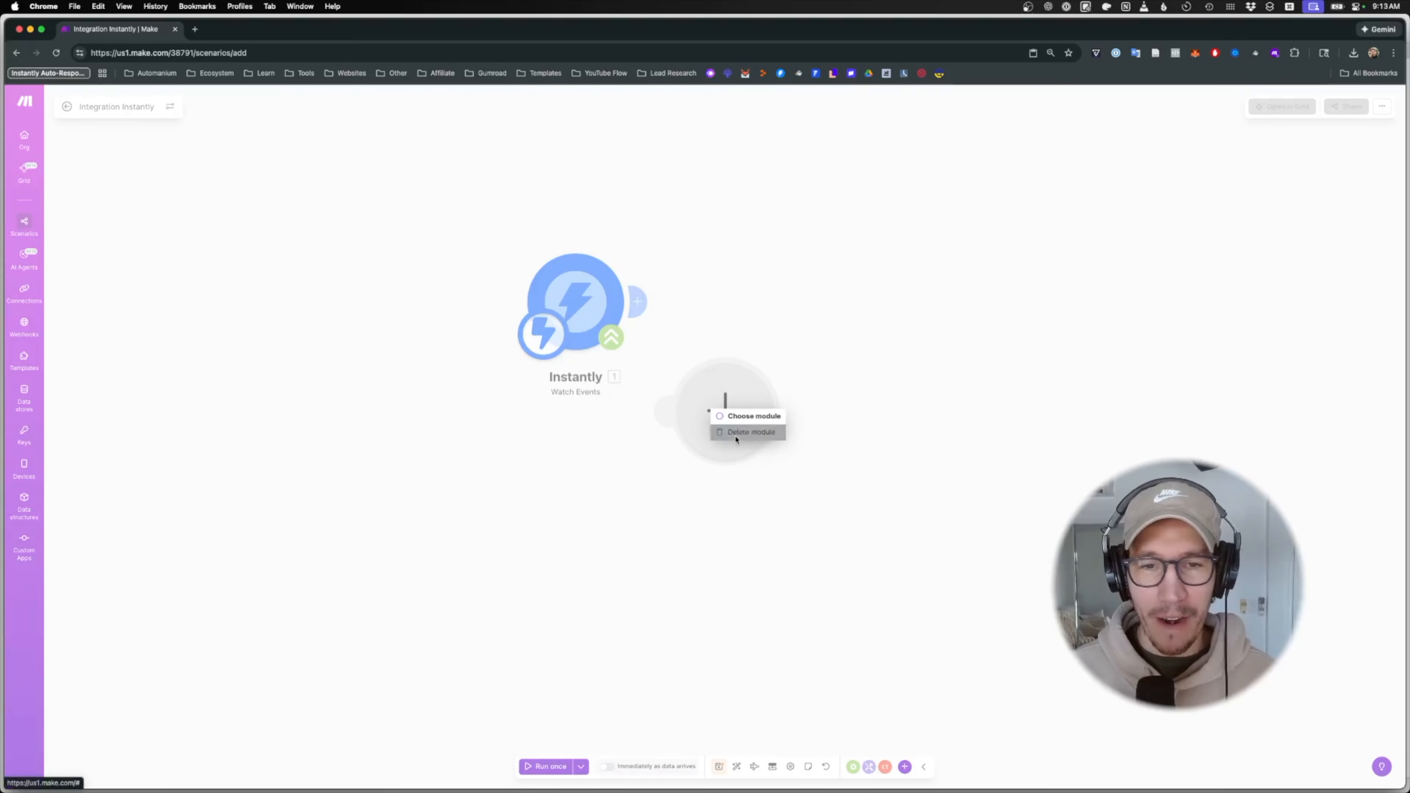
{"action": "left_click", "coordinate": [736, 436]}
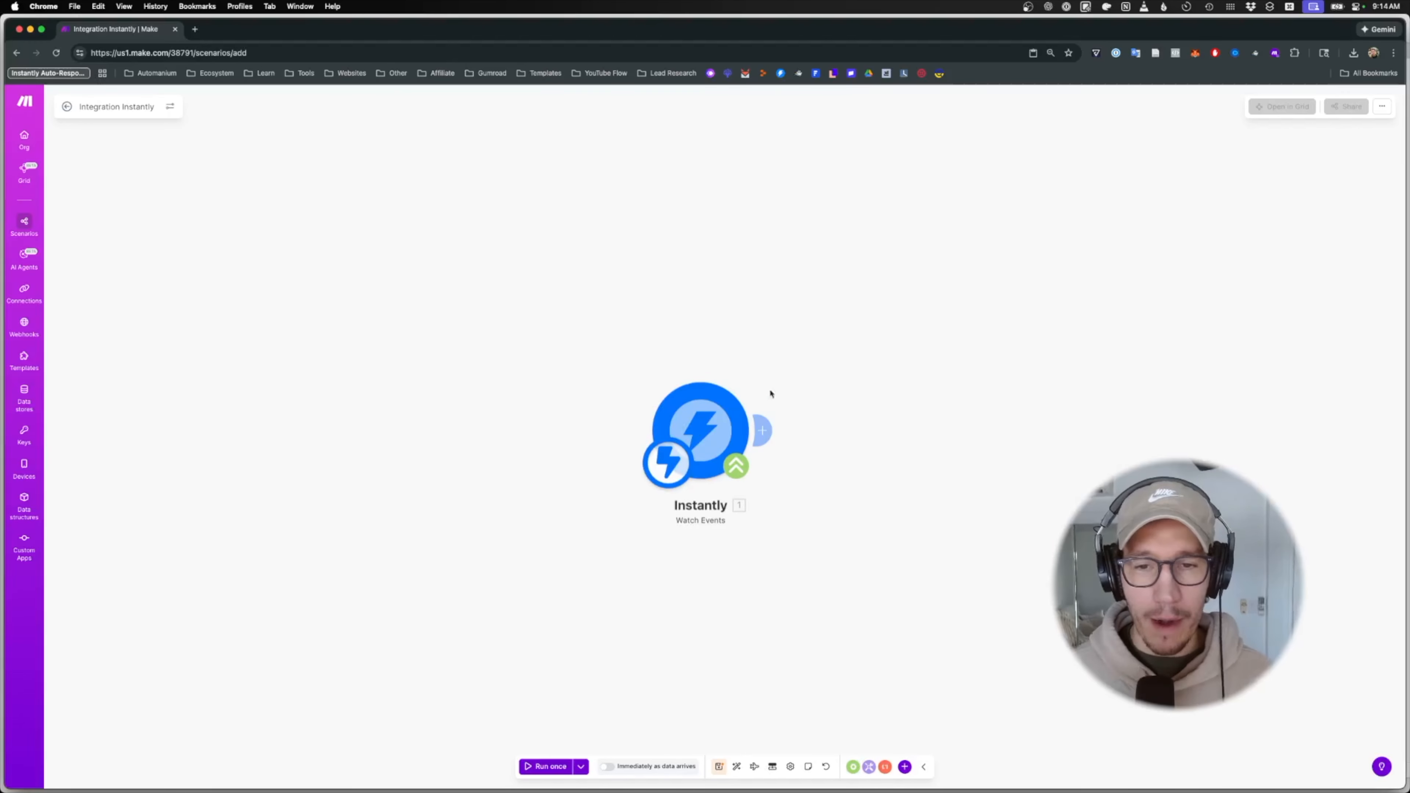
{"action": "left_click", "coordinate": [736, 472]}
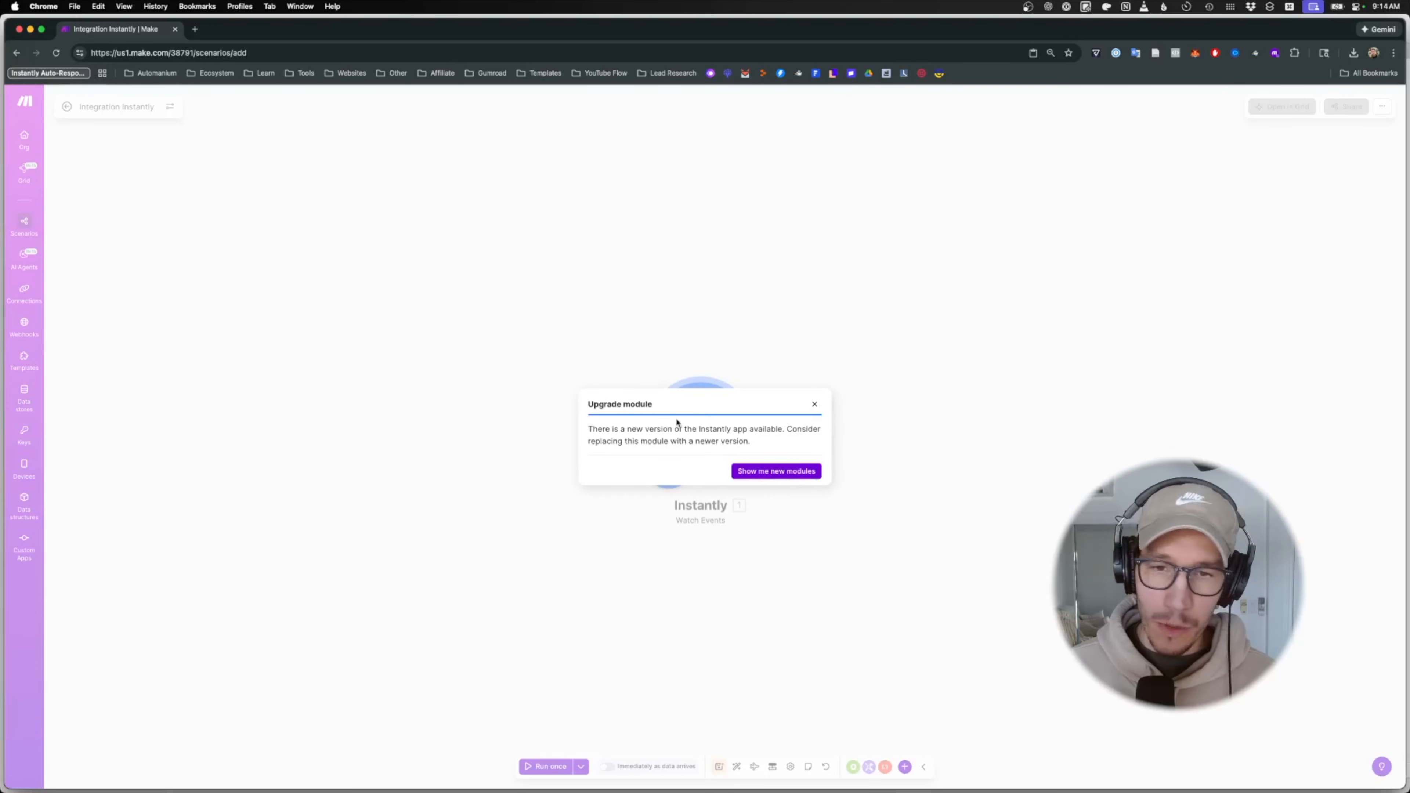
- Dismiss the upgrade notice, move the Instantly trigger left, and open its settings panel
{"action": "left_click", "coordinate": [814, 406]}
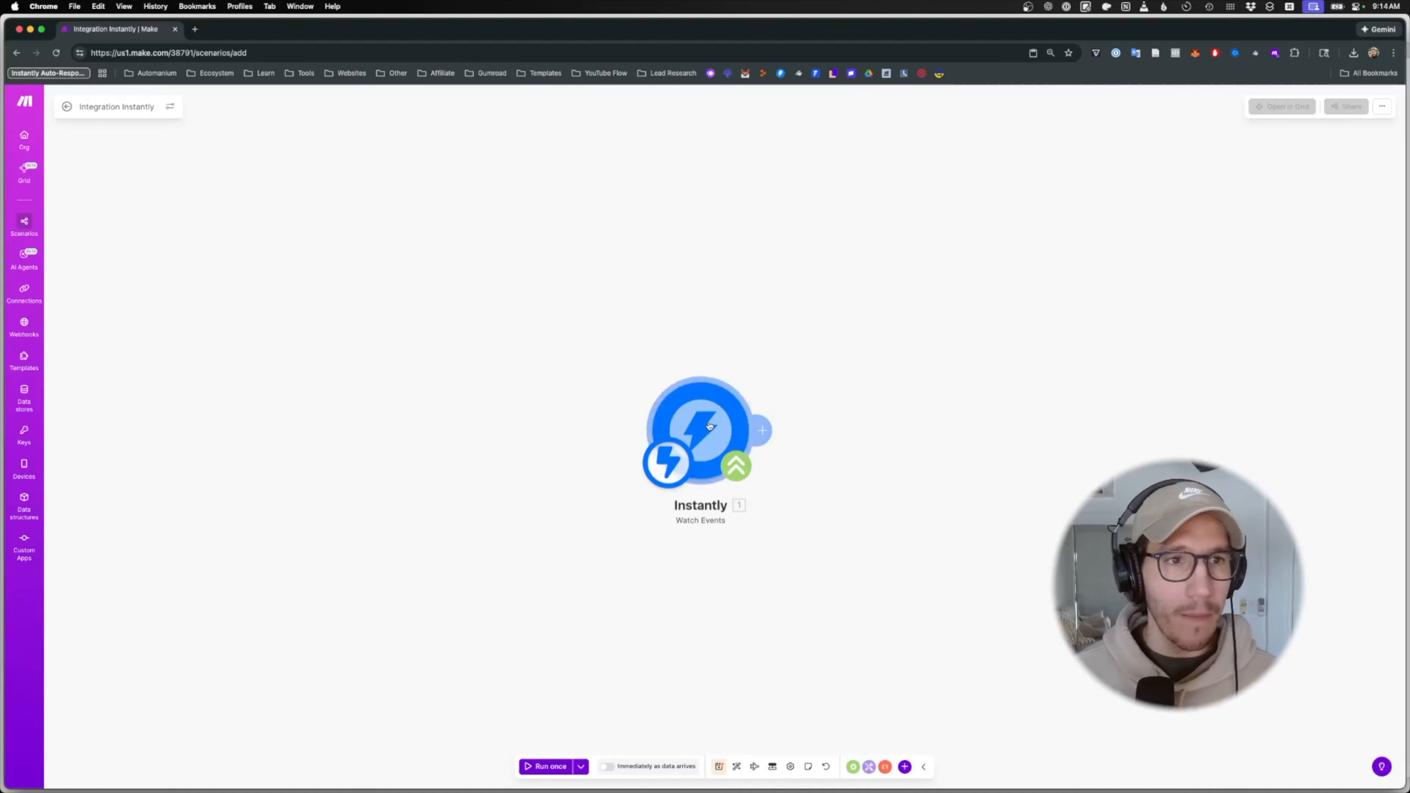
{"action": "left_click_drag", "start_coordinate": [710, 426], "coordinate": [443, 378]}
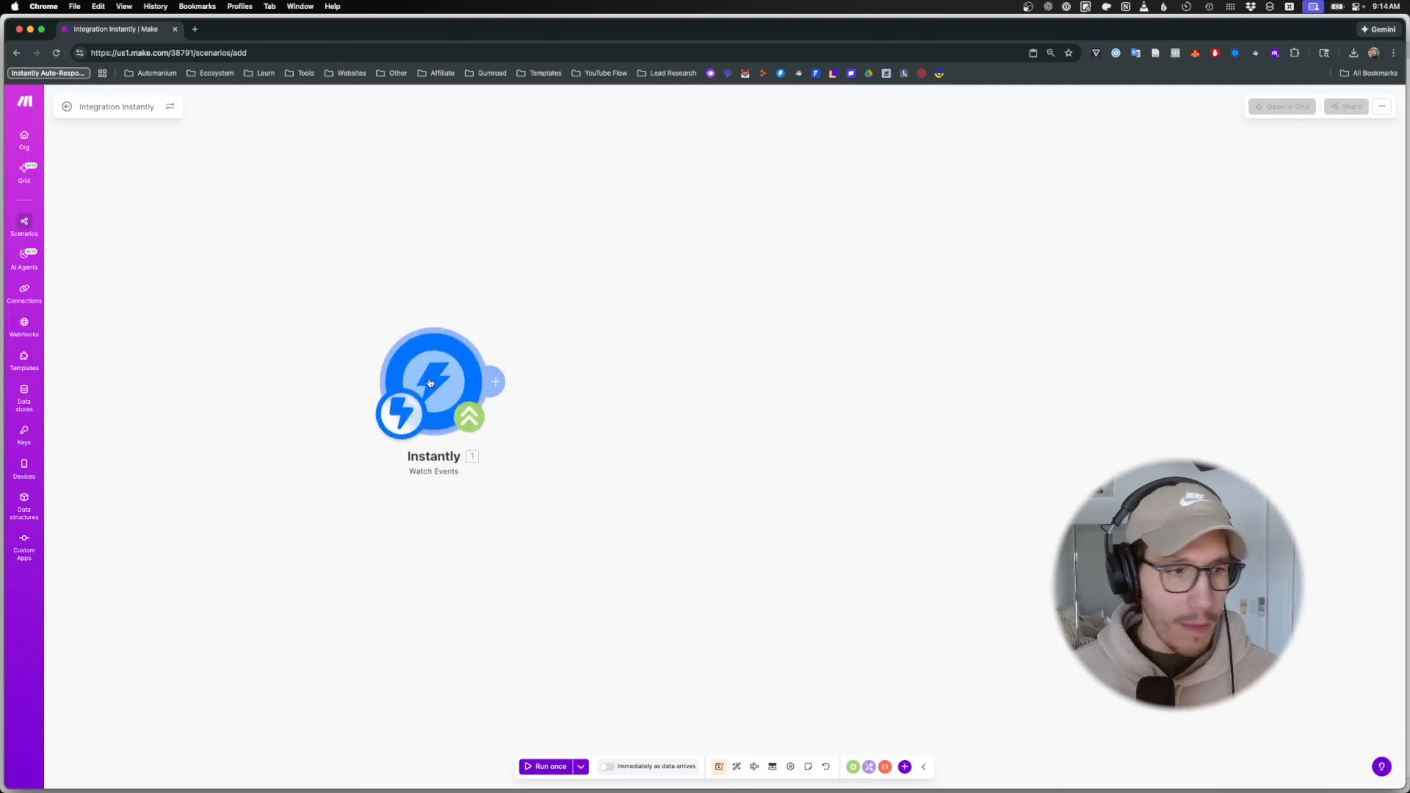
{"action": "left_click", "coordinate": [432, 384]}
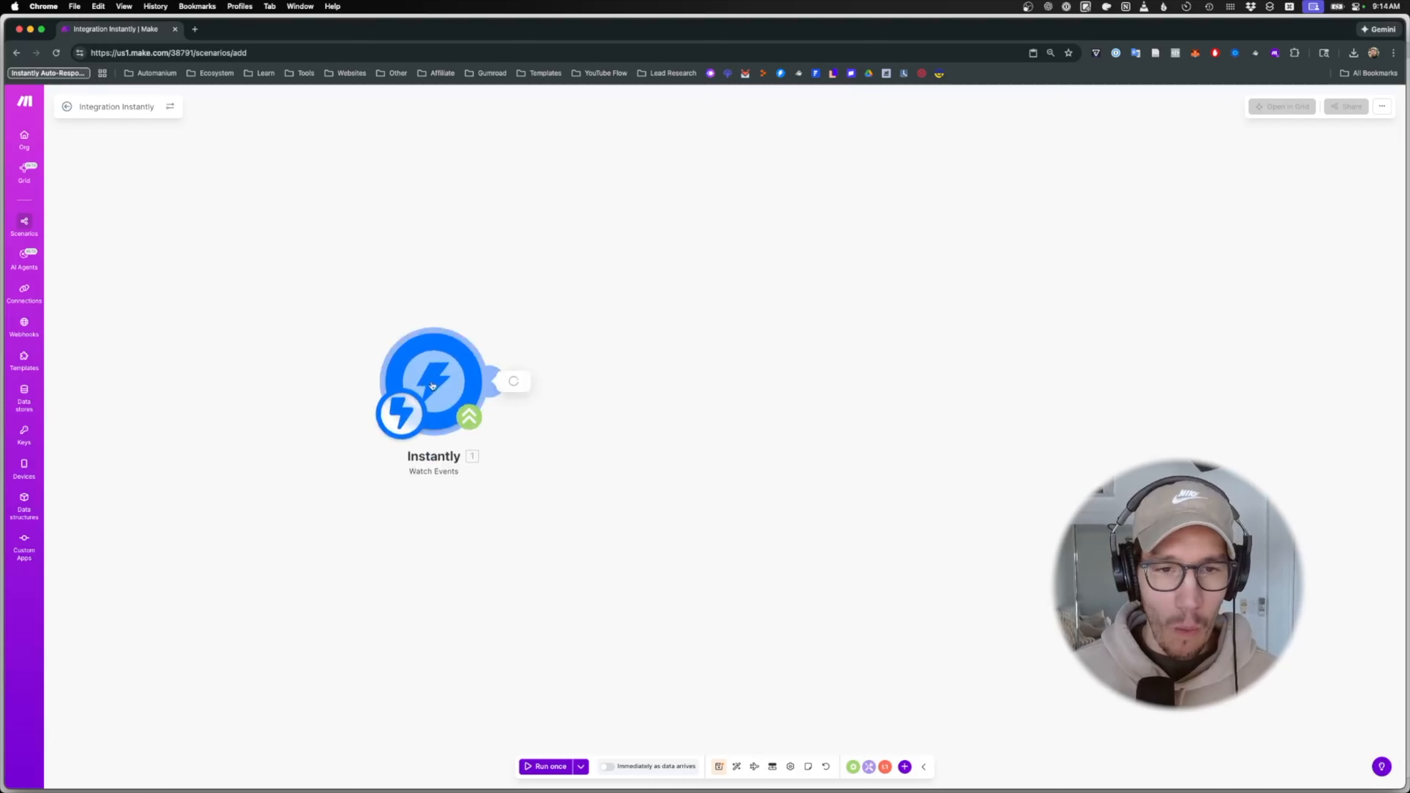
- Create a new webhook named demo_test_email for the Instantly trigger
{"action": "left_click", "coordinate": [392, 236]}
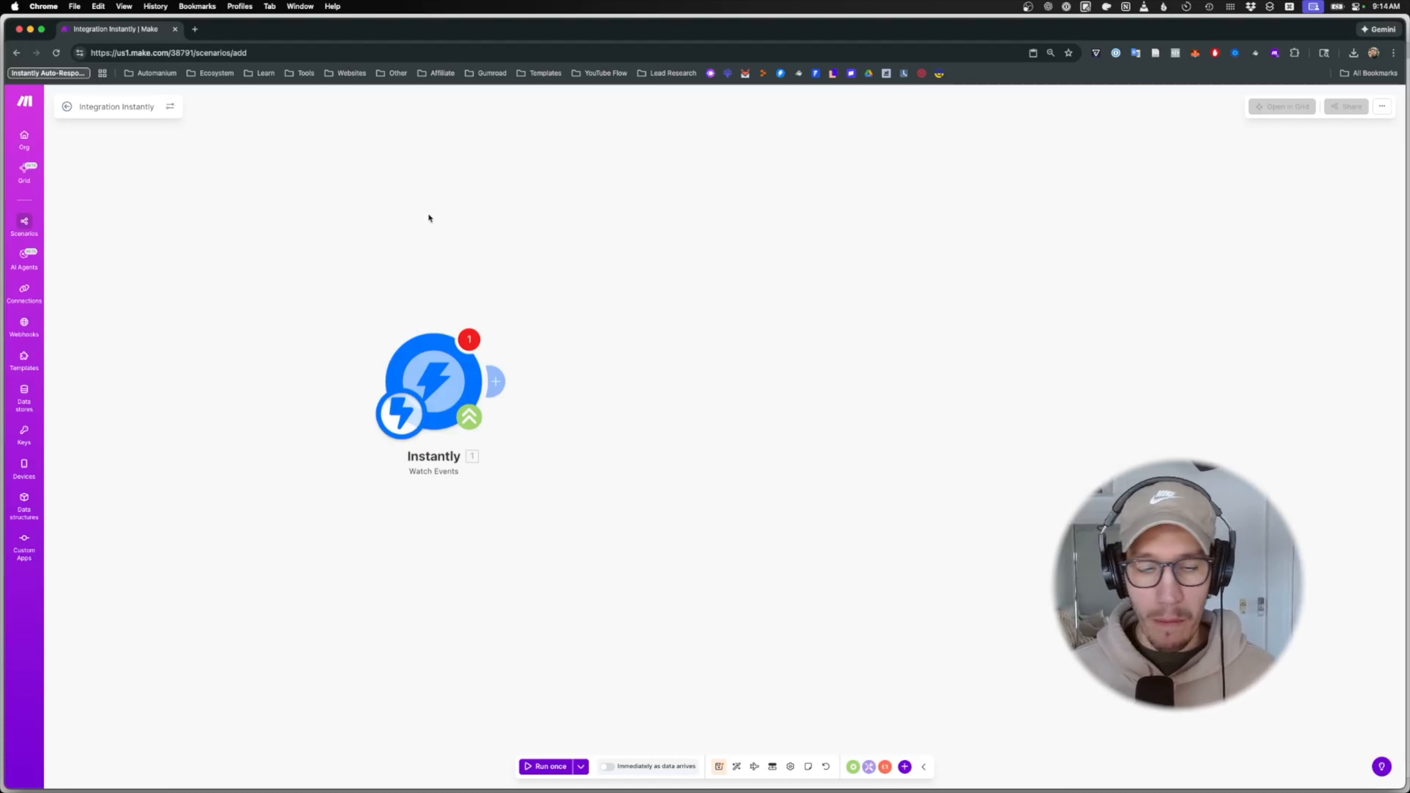
{"action": "left_click", "coordinate": [439, 376]}
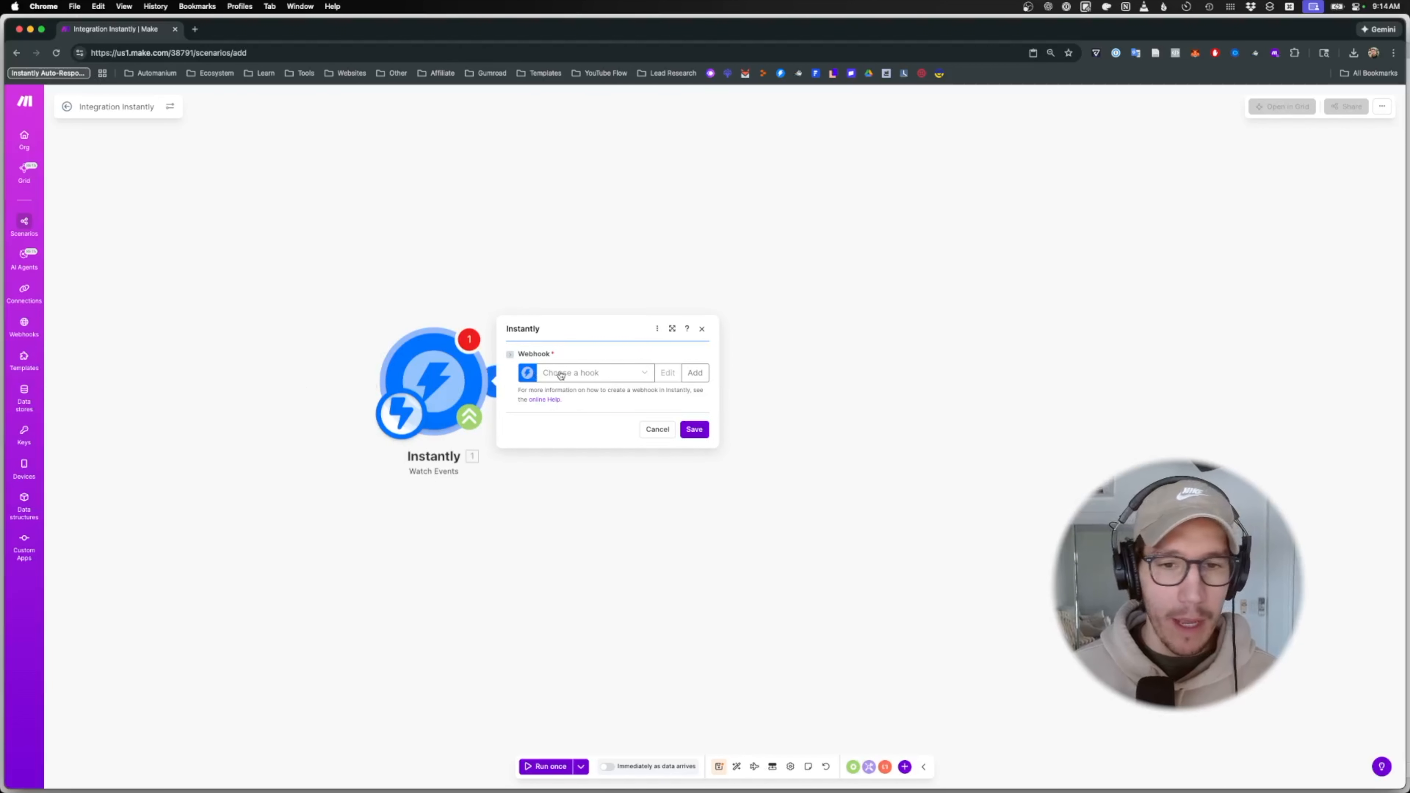
{"action": "left_click", "coordinate": [696, 373]}
{"action": "triple_click", "coordinate": [767, 370]}
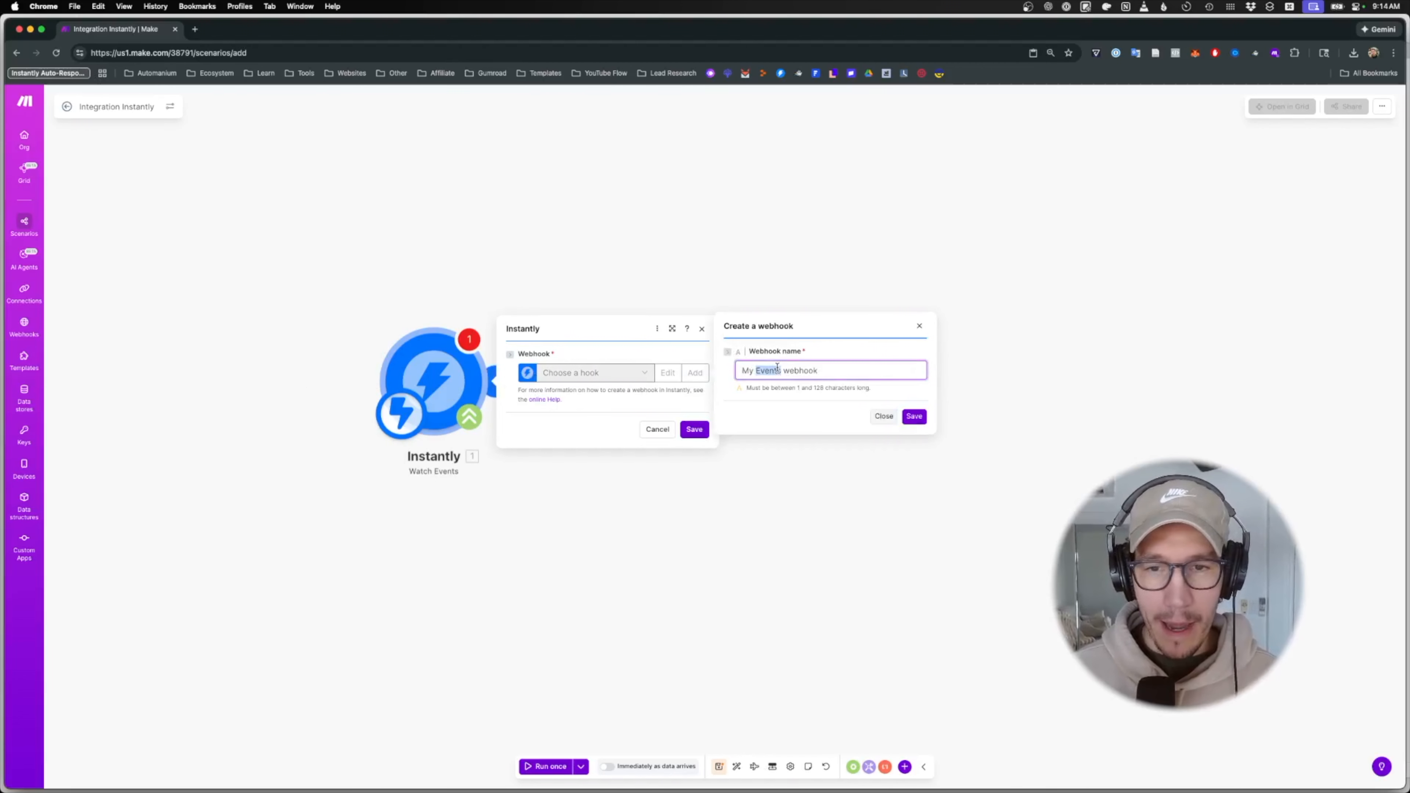
{"action": "type", "text": "demo_test_email"}
{"action": "left_click", "coordinate": [914, 416]}
- Copy the webhook address, save the module, and bring the Instantly app window into view
{"action": "left_click_drag", "start_coordinate": [552, 370], "coordinate": [655, 370]}
{"action": "left_click", "coordinate": [694, 450]}
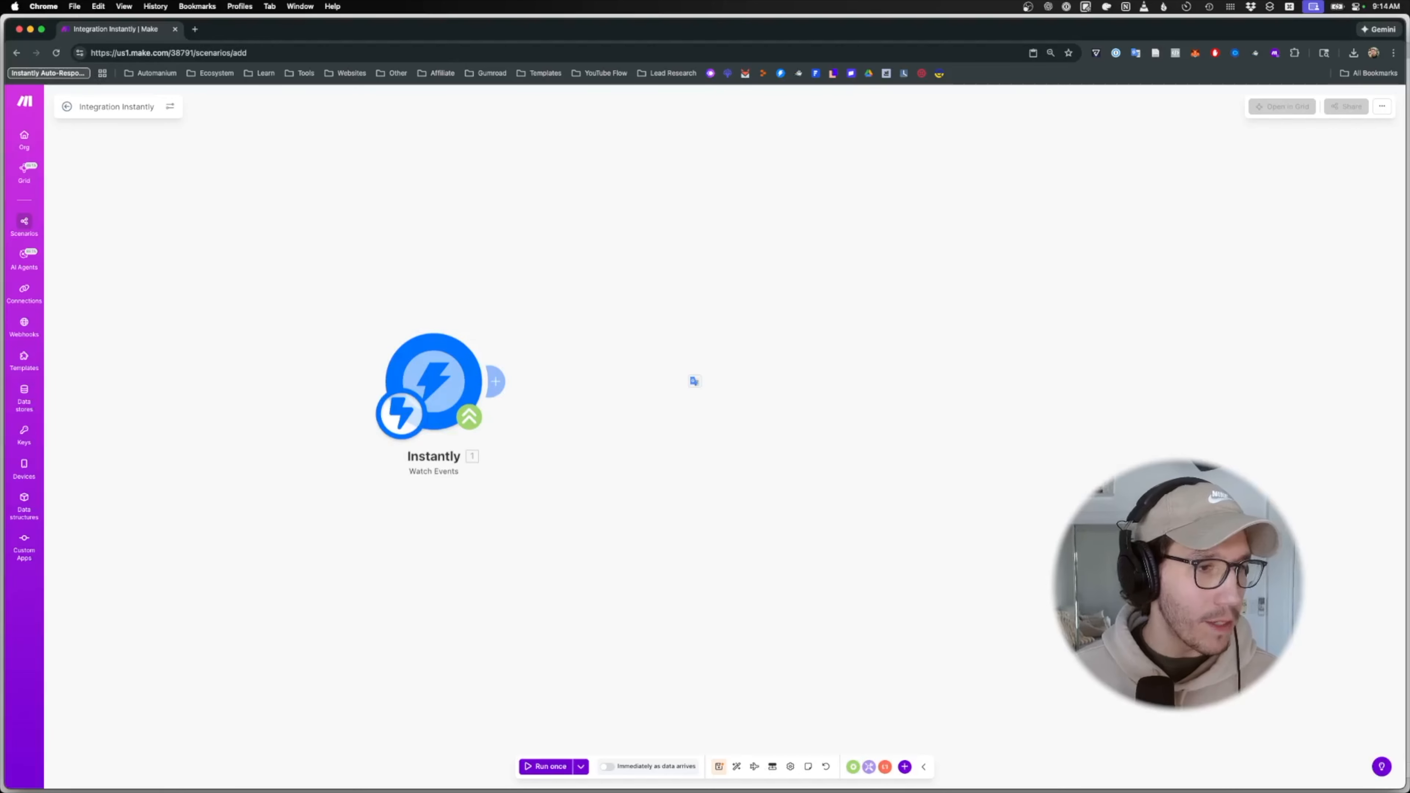
{"action": "left_click_drag", "start_coordinate": [0, 181], "coordinate": [690, 215]}
{"action": "left_click_drag", "start_coordinate": [103, 215], "coordinate": [217, 29]}
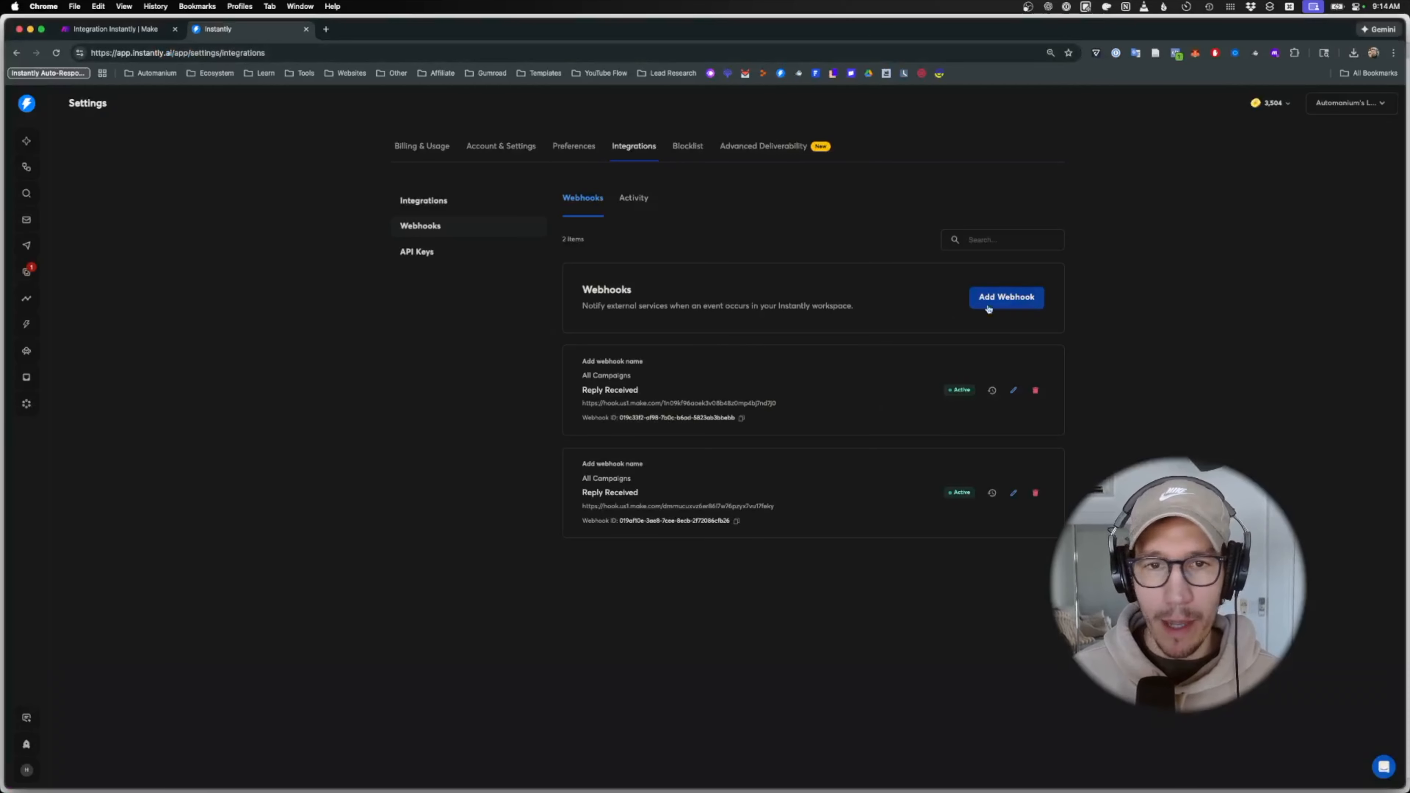
- Fill in a new Instantly webhook with Reply Received events for All Campaigns
{"action": "left_click", "coordinate": [1016, 303]}
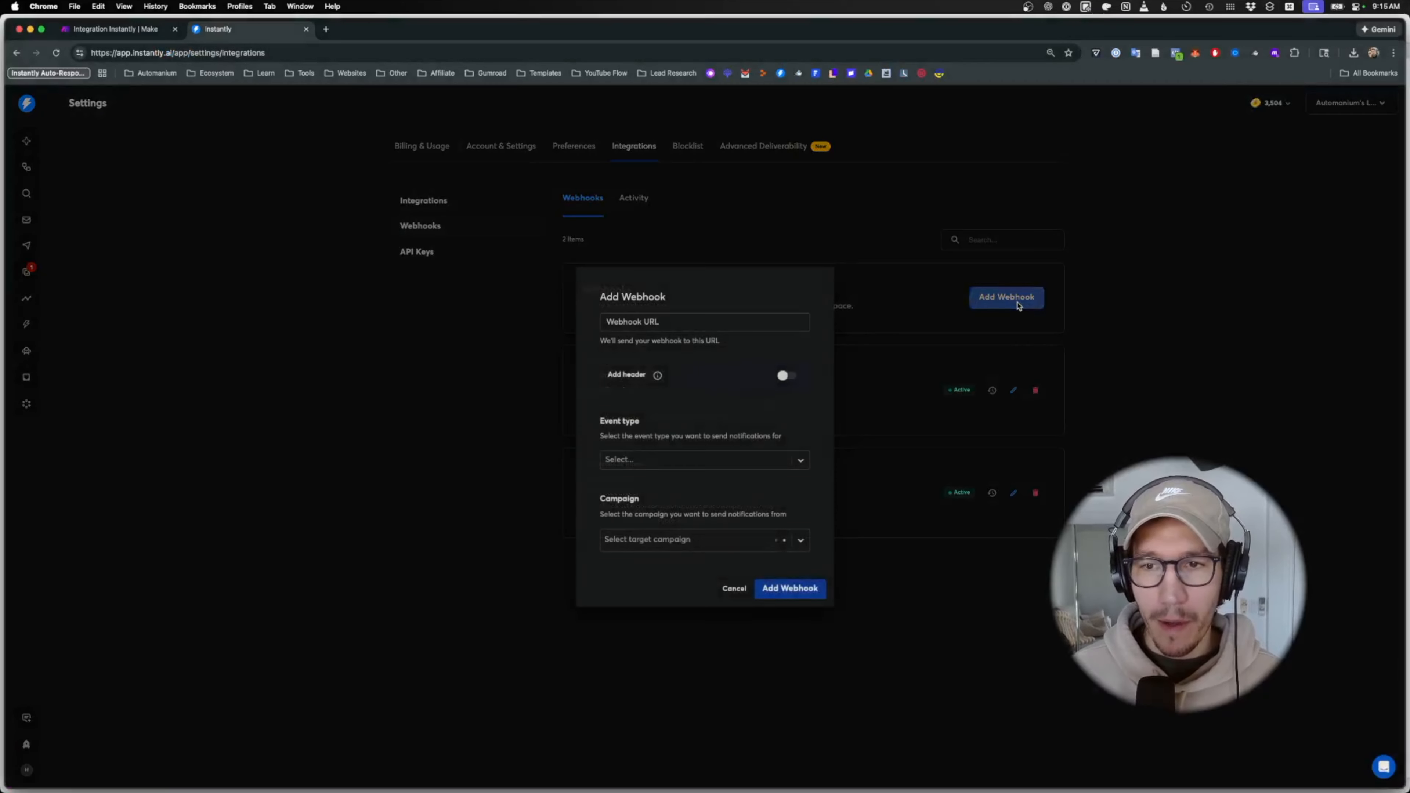
{"action": "left_click", "coordinate": [650, 321]}
{"action": "type", "text": "demo_email"}
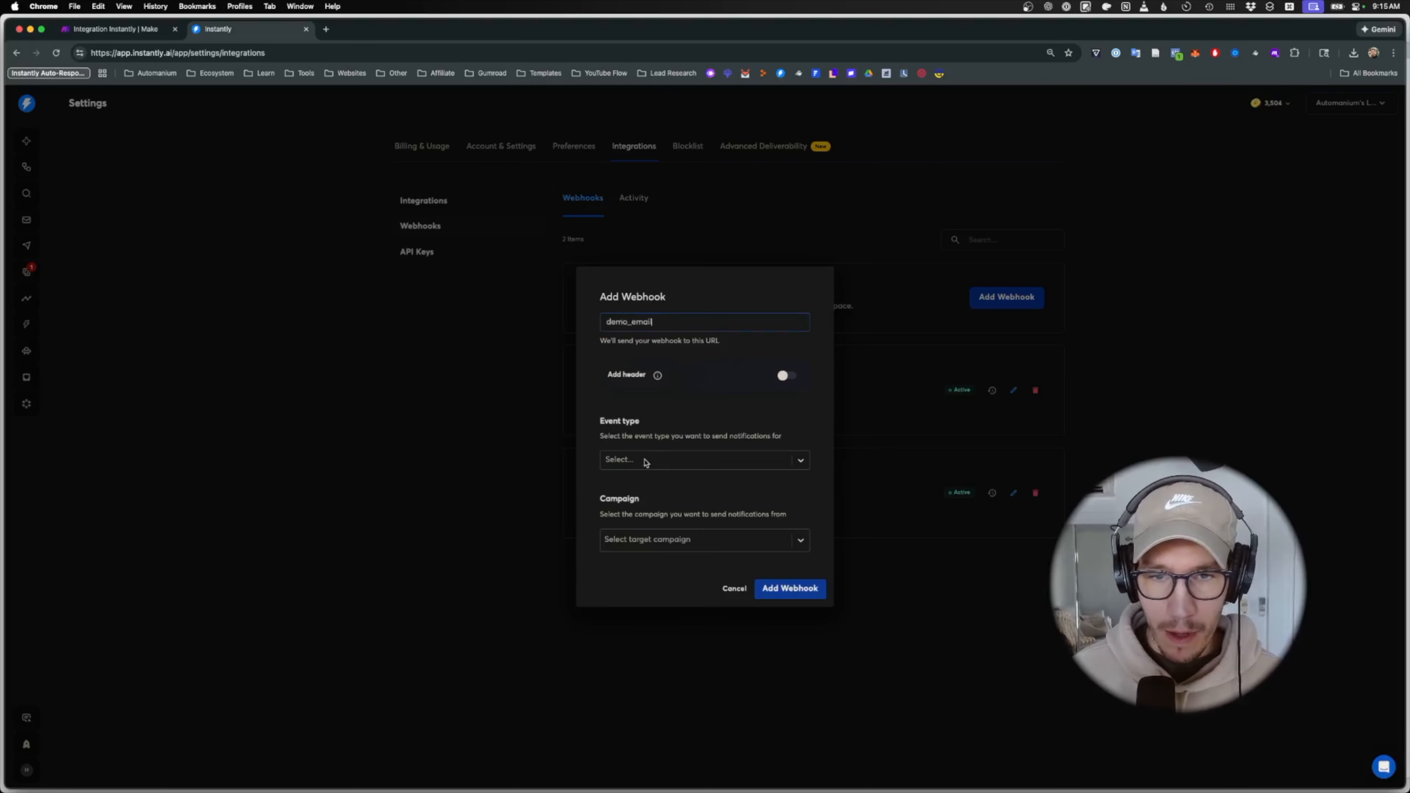
{"action": "left_click", "coordinate": [645, 461]}
{"action": "type", "text": "repluy"}
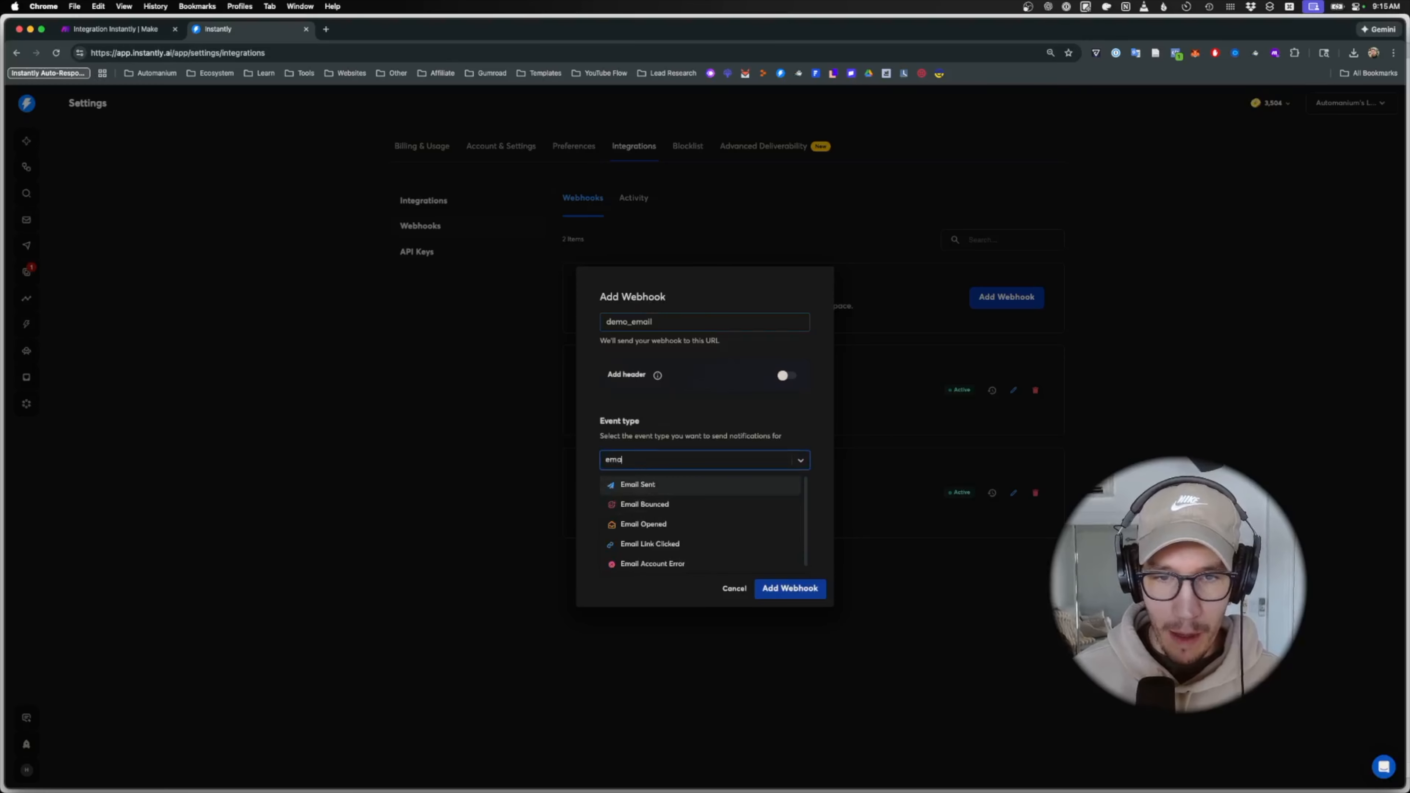
{"action": "key", "text": "BackSpace"}
{"action": "left_click", "coordinate": [662, 486]}
{"action": "left_click", "coordinate": [658, 538]}
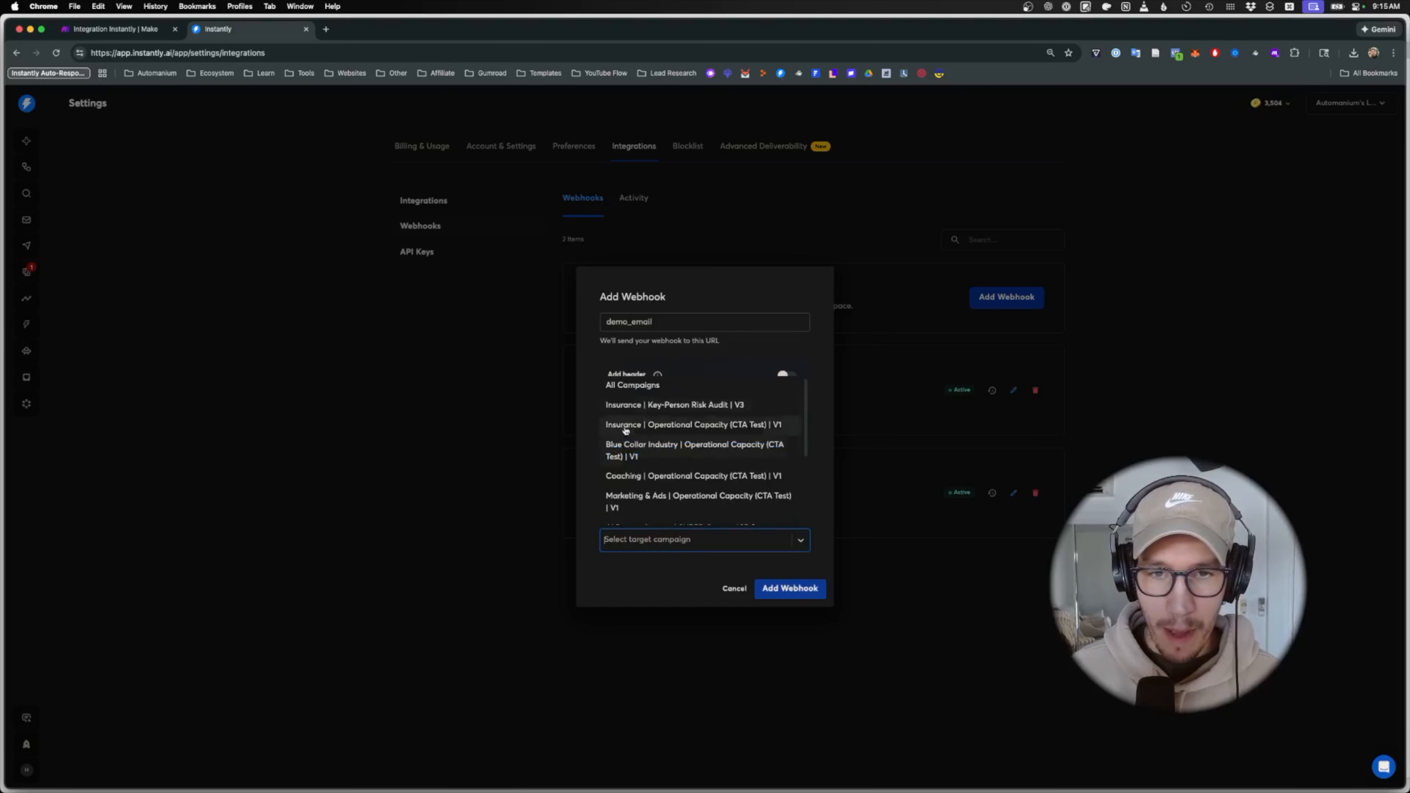
{"action": "left_click", "coordinate": [638, 386]}
{"action": "left_click", "coordinate": [798, 592]}
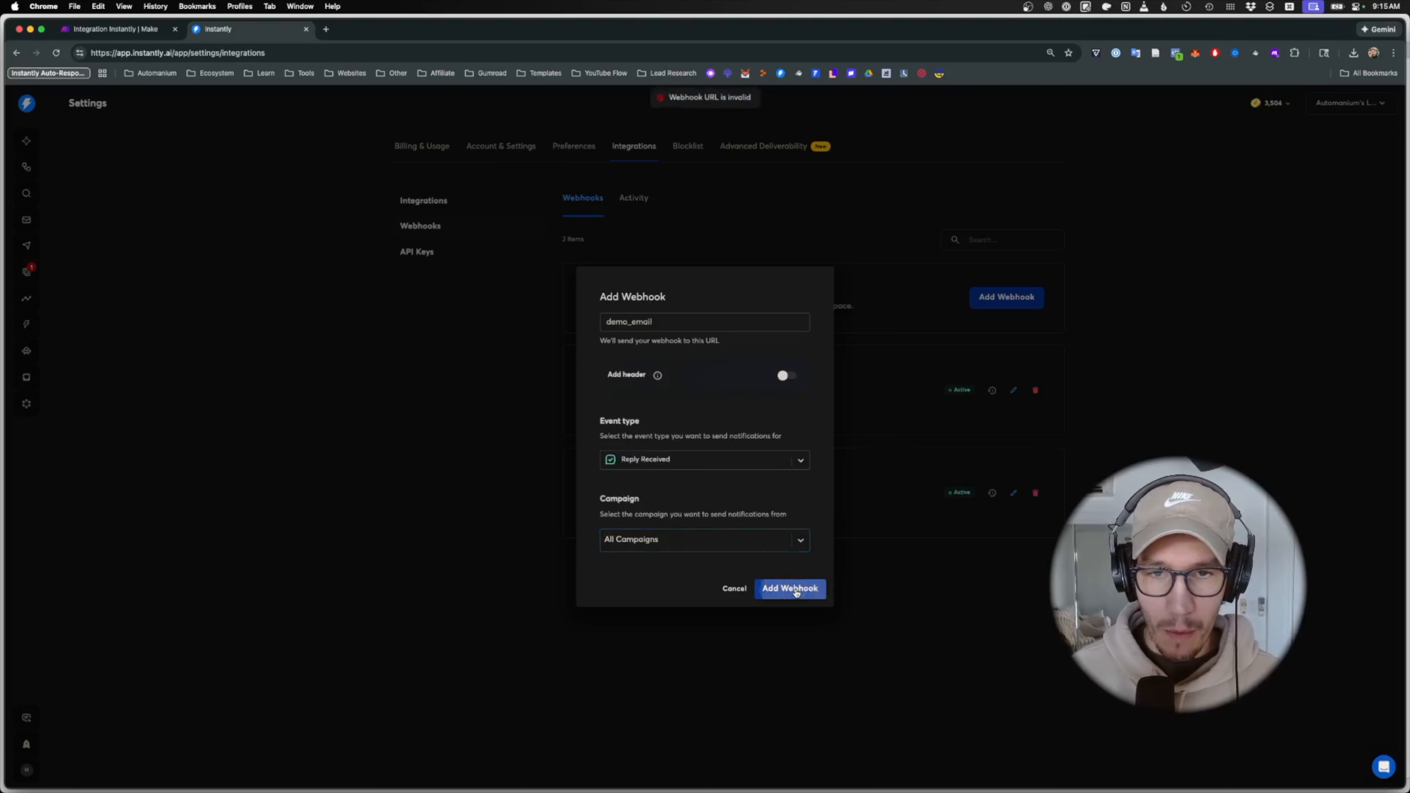
- Replace the placeholder URL with the Make webhook URL, add the webhook, and return to Make
{"action": "double_click", "coordinate": [654, 325]}
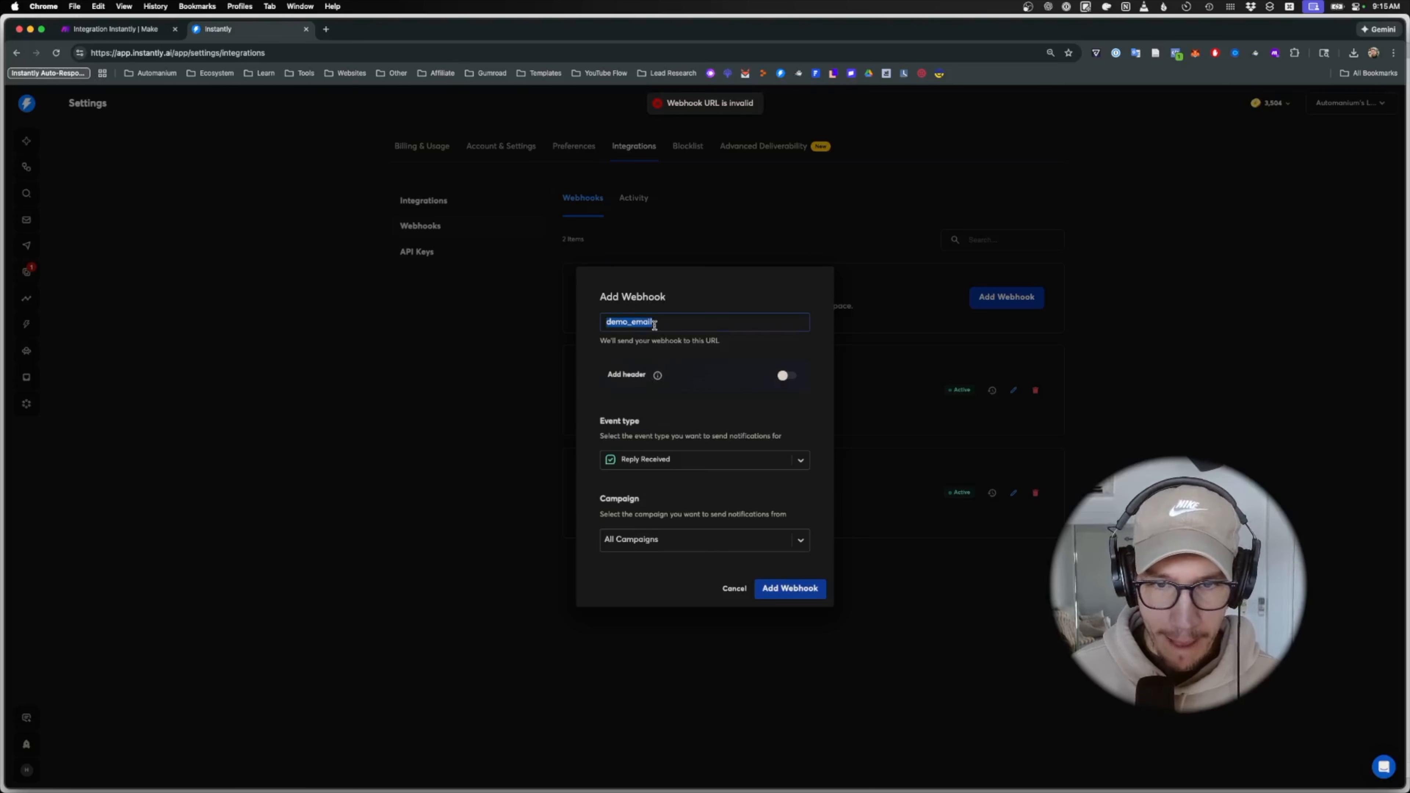
{"action": "left_click", "coordinate": [709, 341]}
{"action": "double_click", "coordinate": [690, 328]}
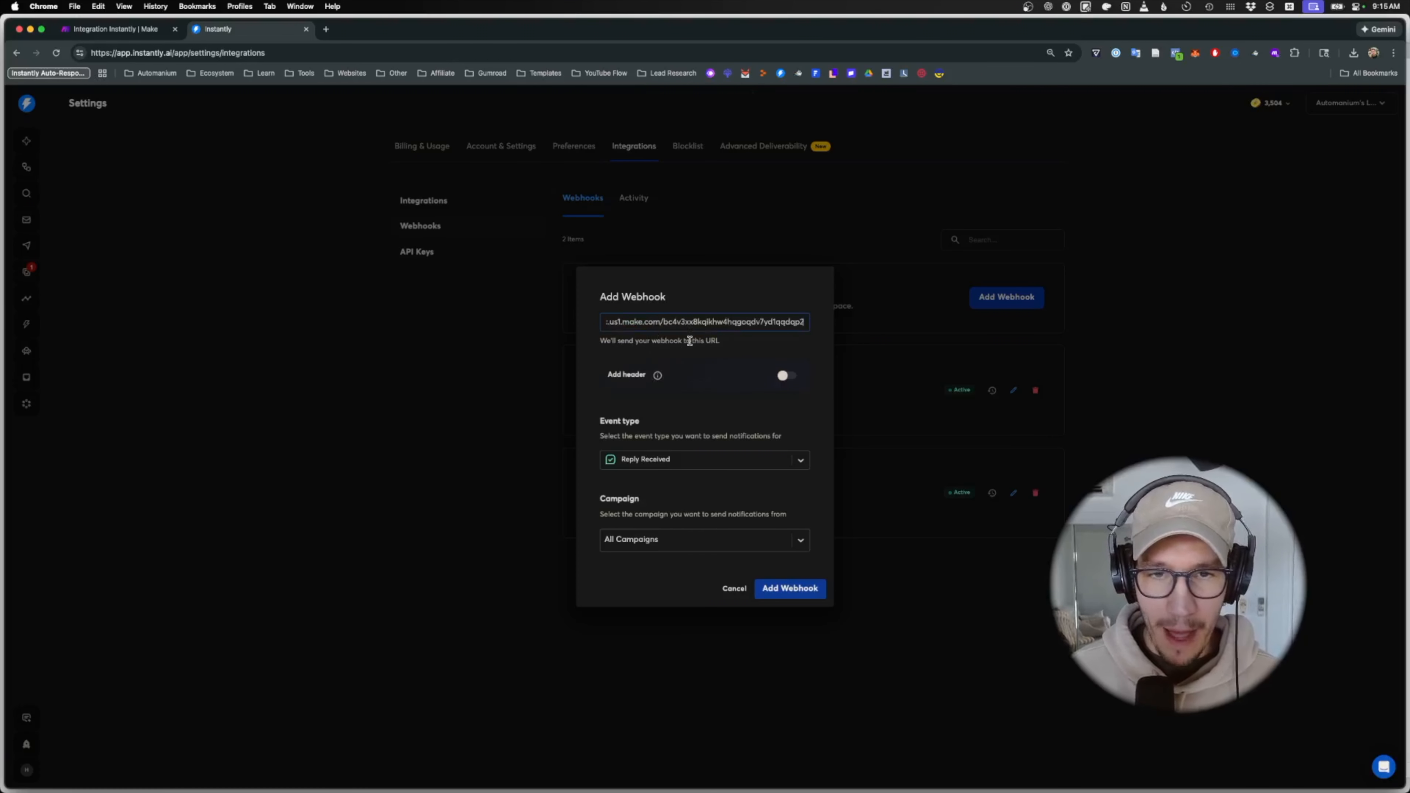
{"action": "left_click_drag", "start_coordinate": [678, 325], "coordinate": [564, 328]}
{"action": "left_click", "coordinate": [670, 349]}
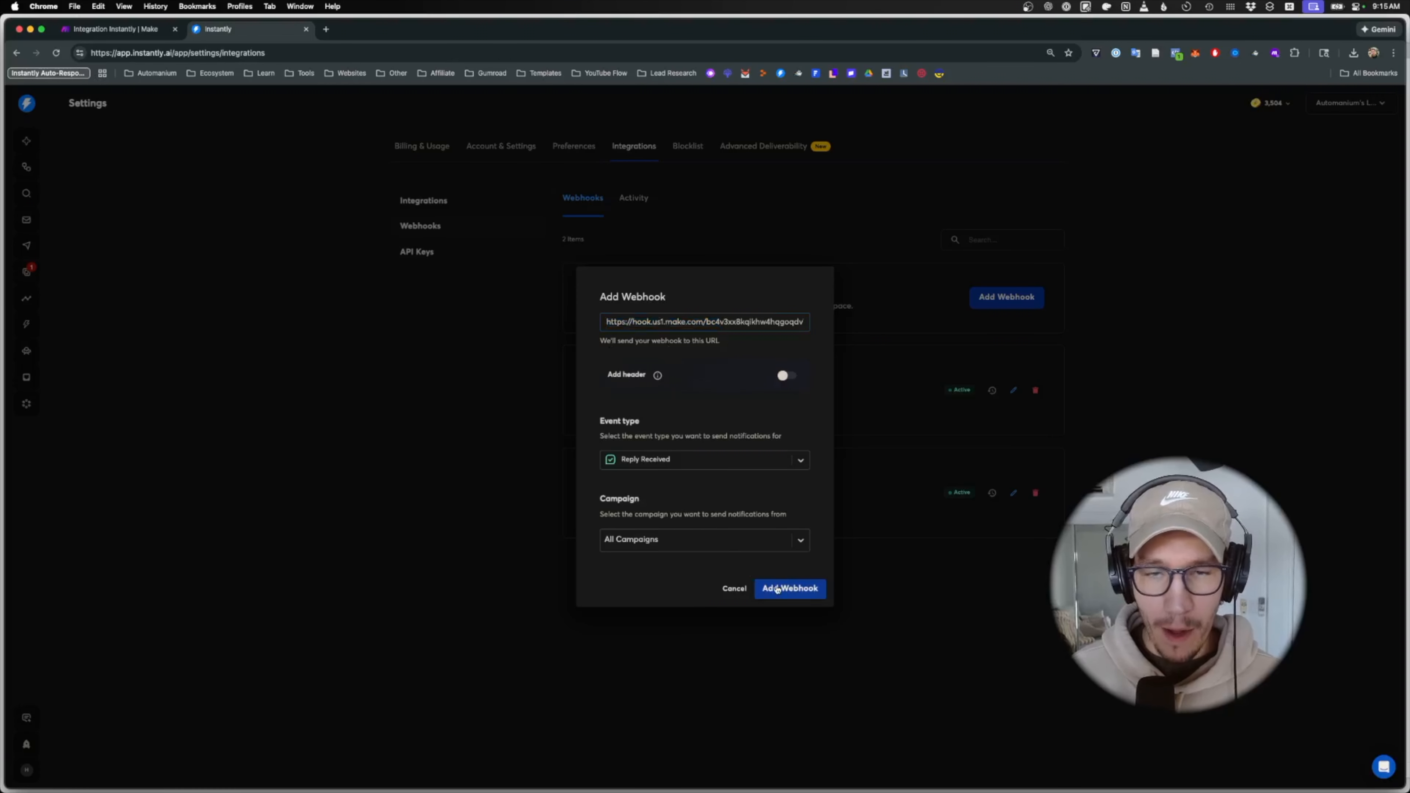
{"action": "left_click", "coordinate": [777, 590]}
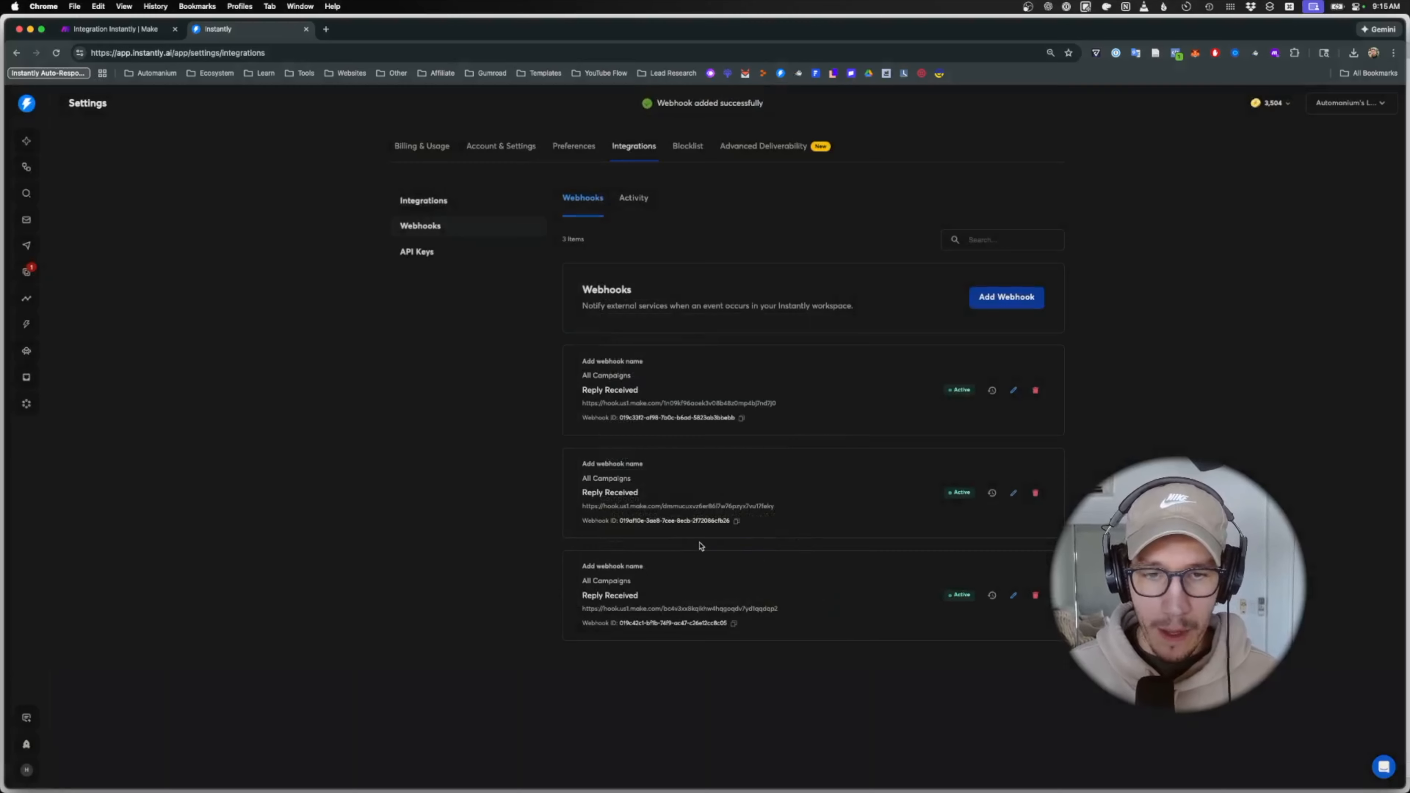
{"action": "left_click", "coordinate": [143, 31]}
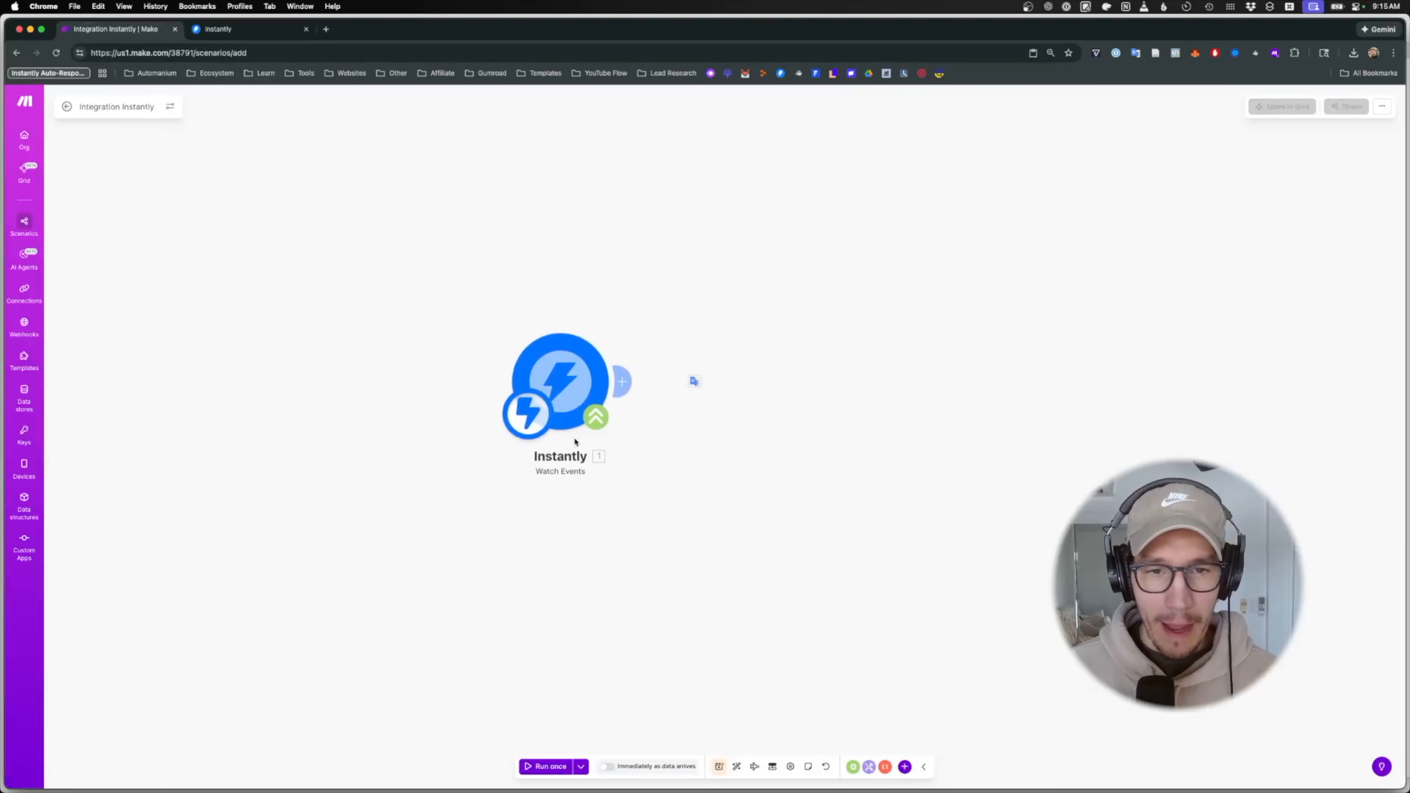
- Save the scenario and rename it 'Instantly Reply Intake (Approval Gate)'
{"action": "left_click", "coordinate": [720, 768]}
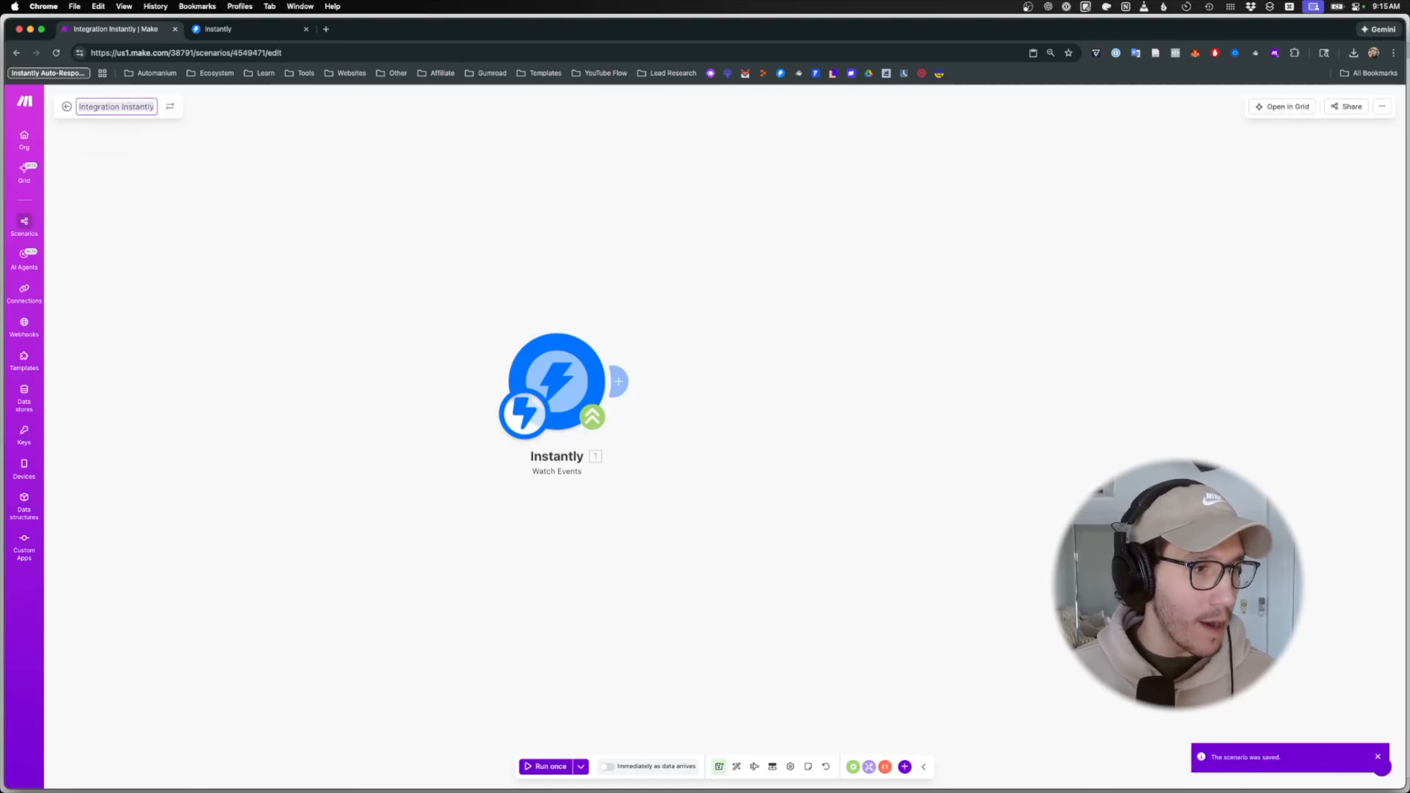
{"action": "left_click", "coordinate": [132, 106]}
{"action": "key", "text": "BackSpace"}
{"action": "type", "text": "Ins"}
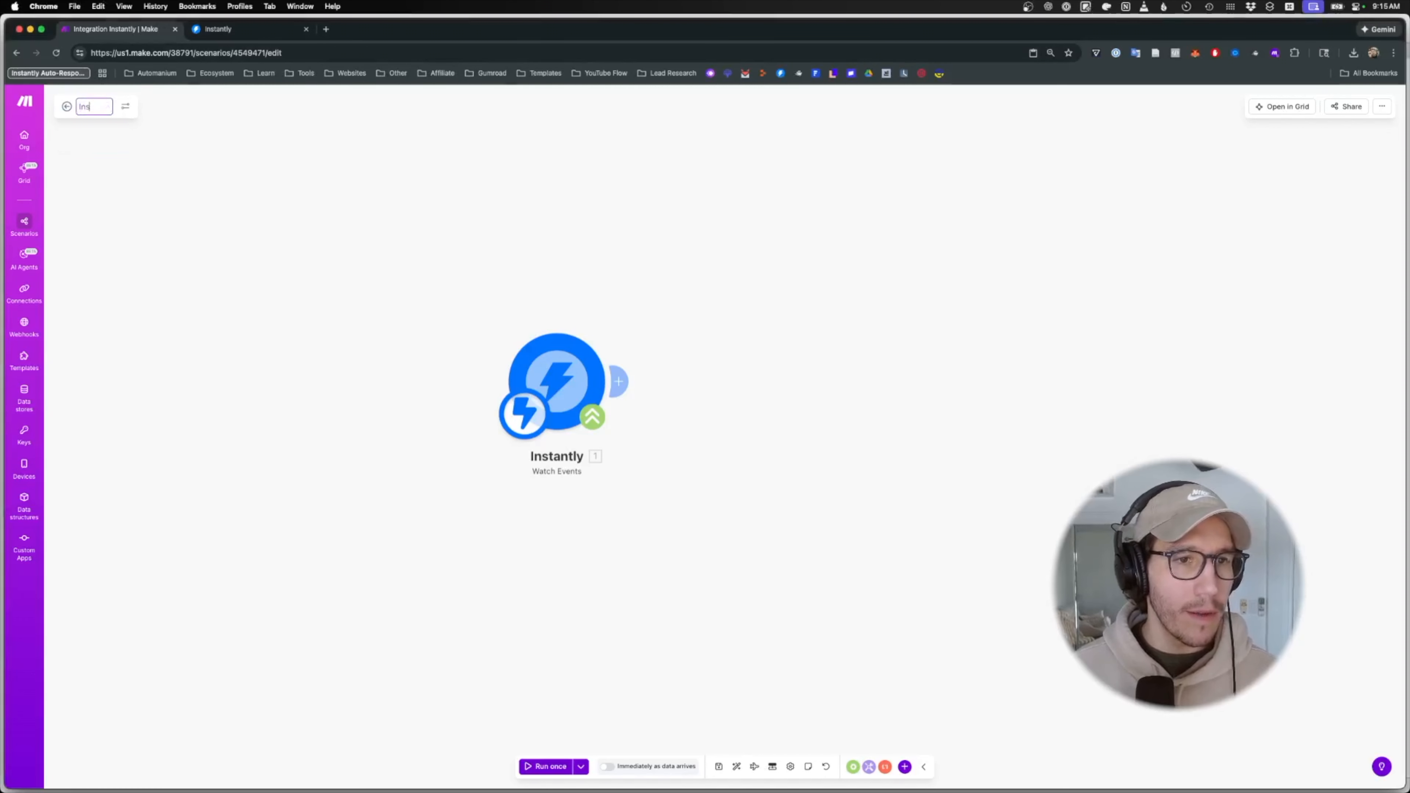
{"action": "type", "text": "tantly Reply"}
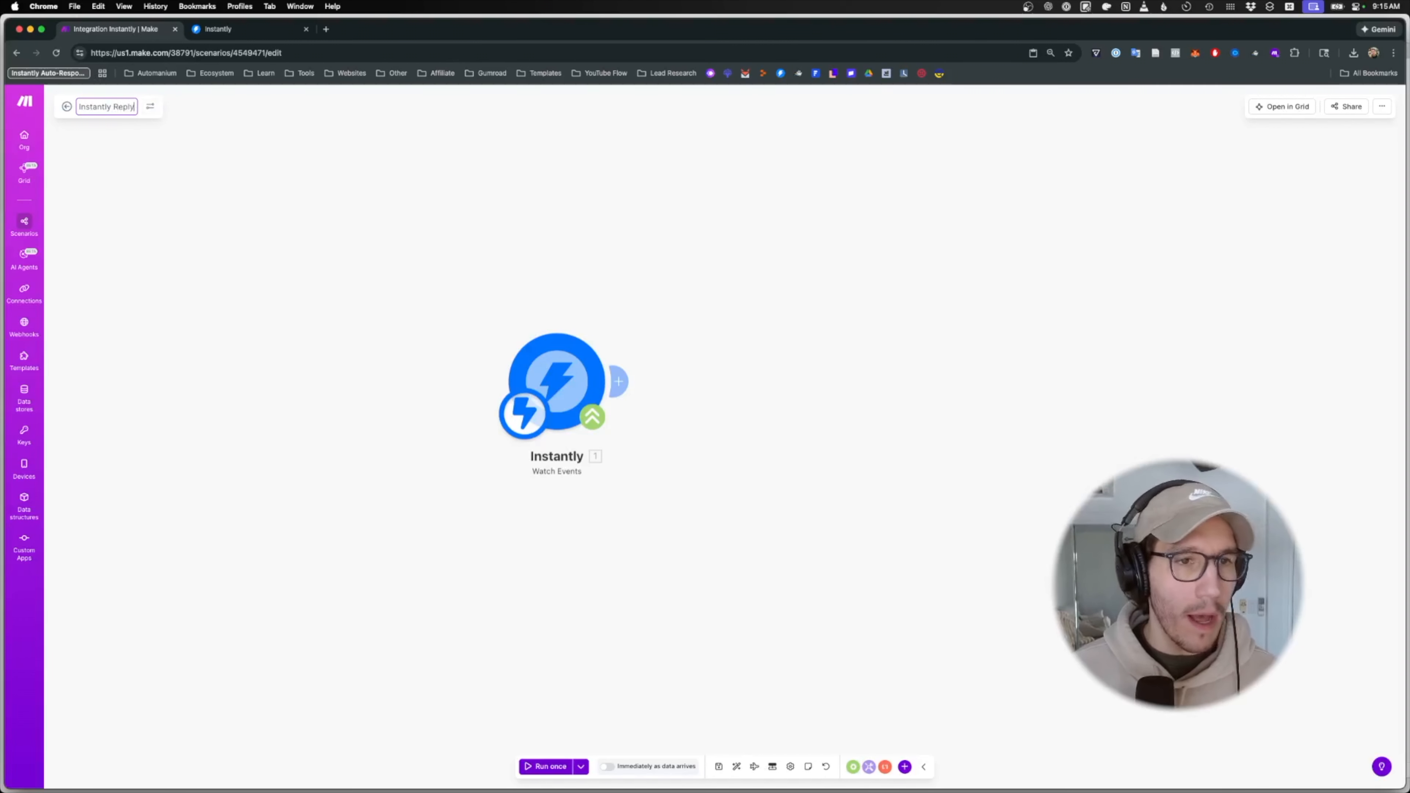
{"action": "type", "text": " Intake (Approval Gate)"}
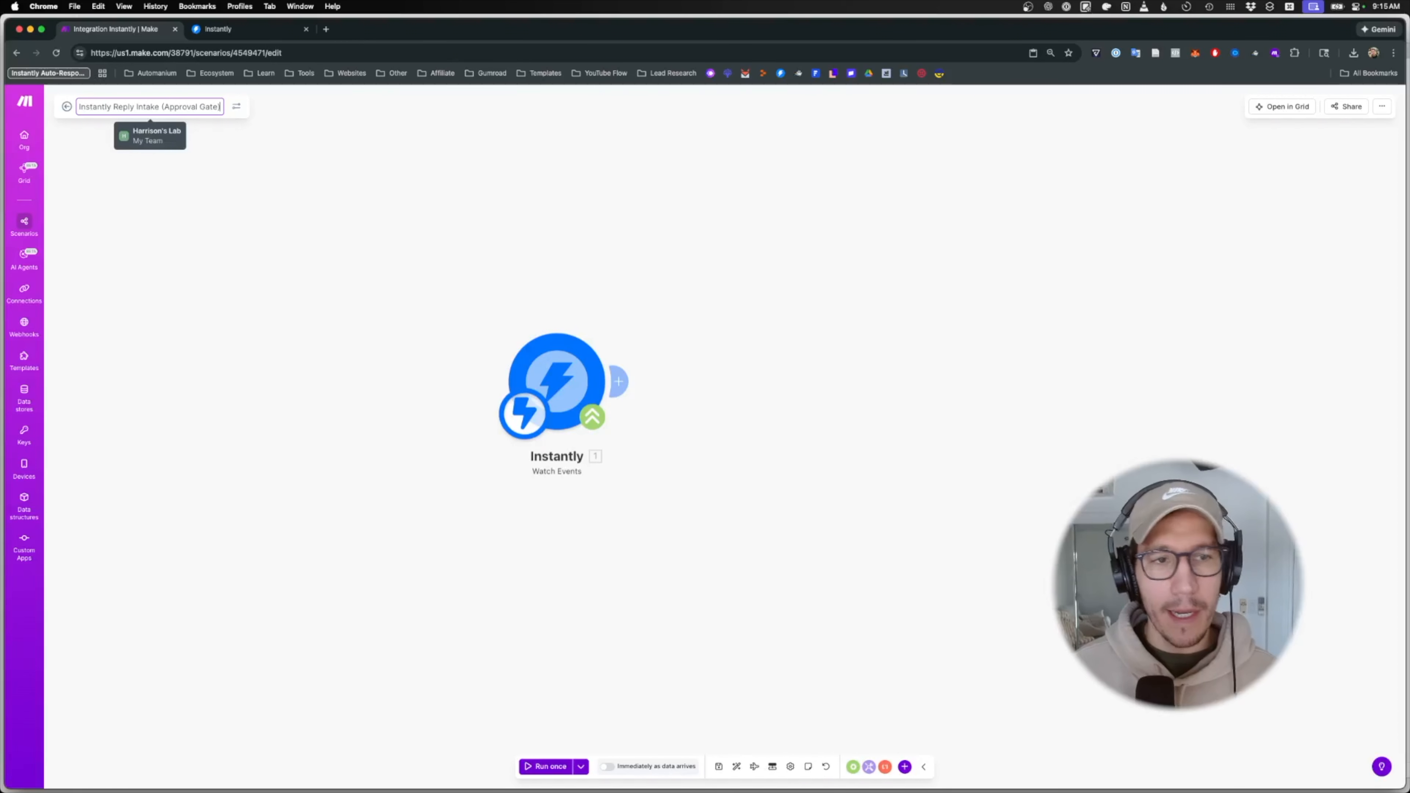
{"action": "key", "text": "Return"}
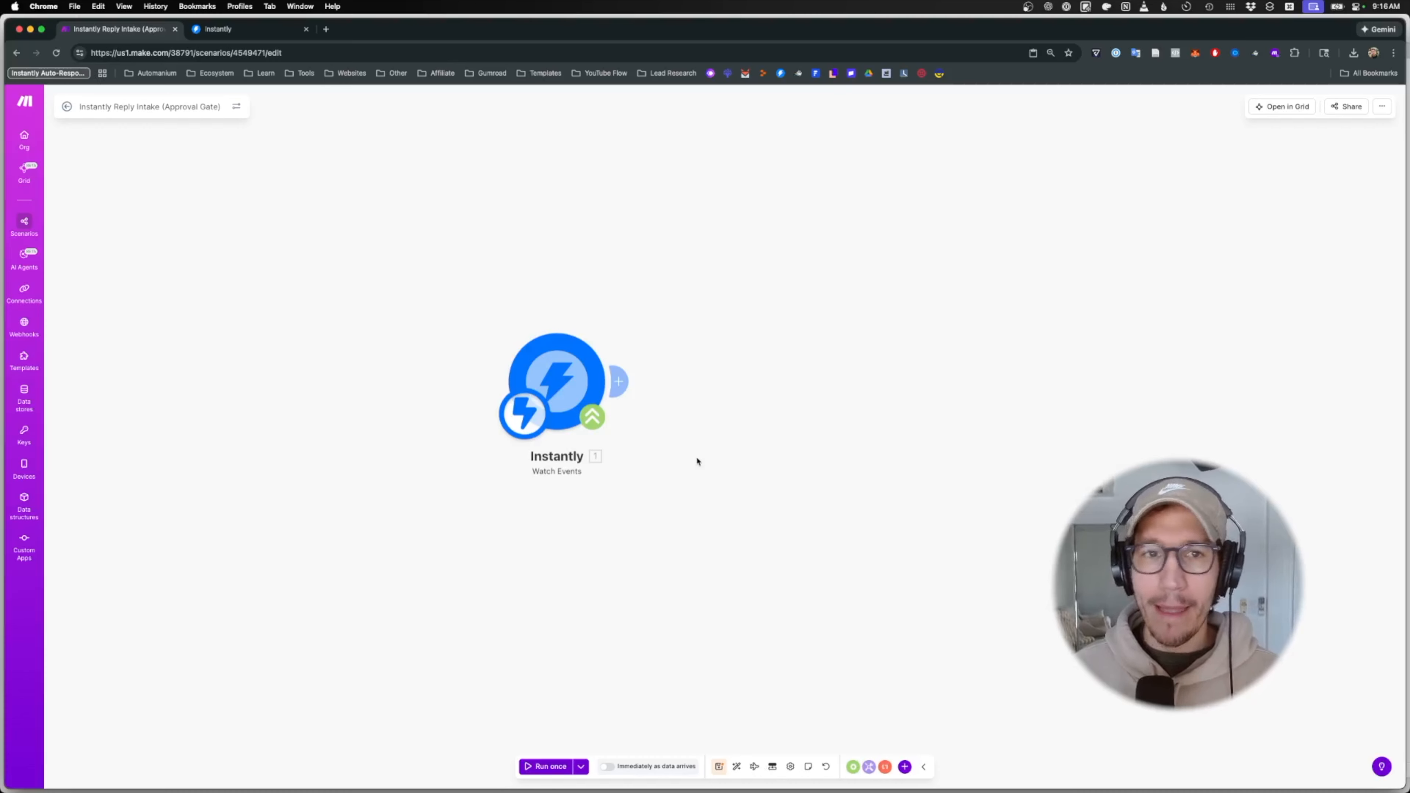
{"action": "mouse_move", "coordinate": [841, 789]}
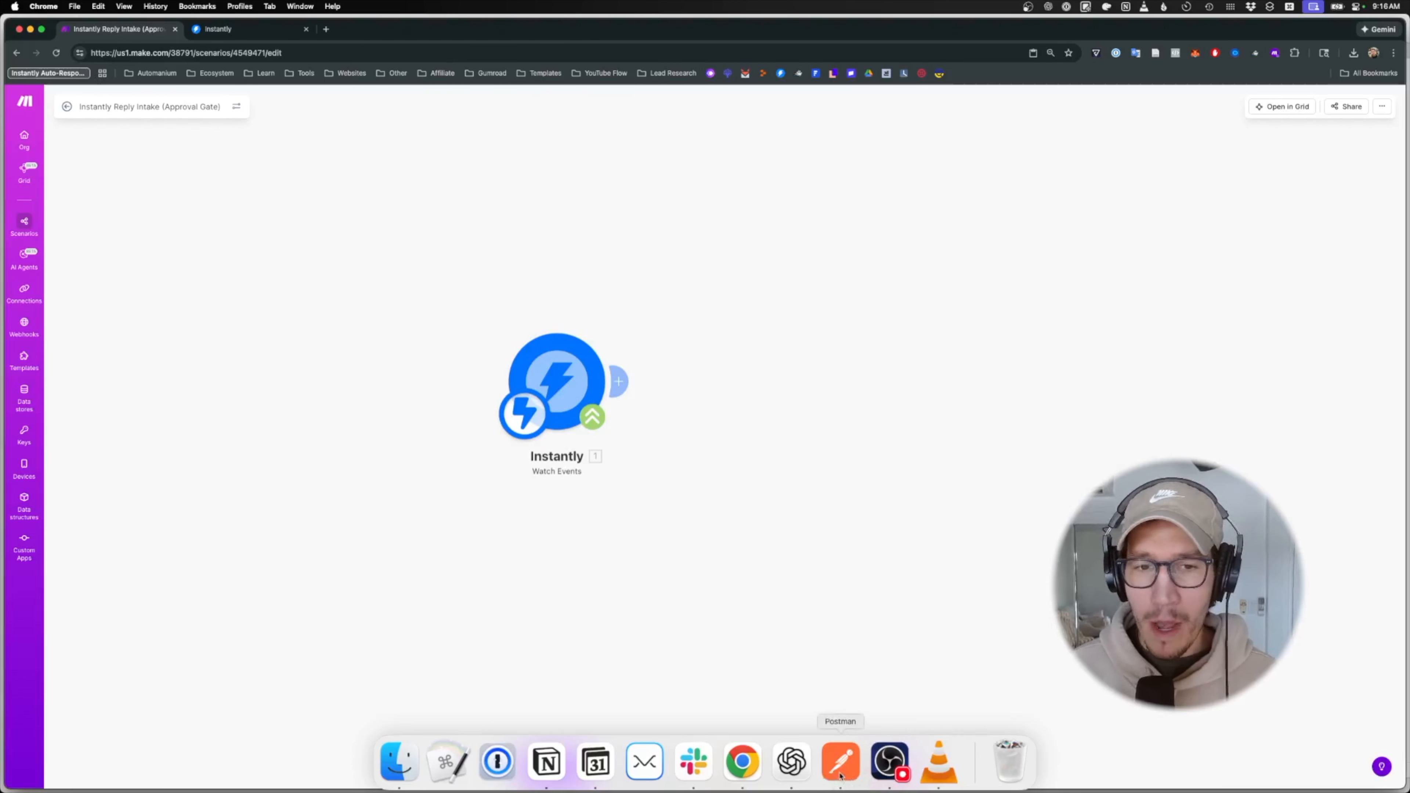
- Save the renamed scenario and duplicate the test request in Postman
{"action": "left_click", "coordinate": [720, 769]}
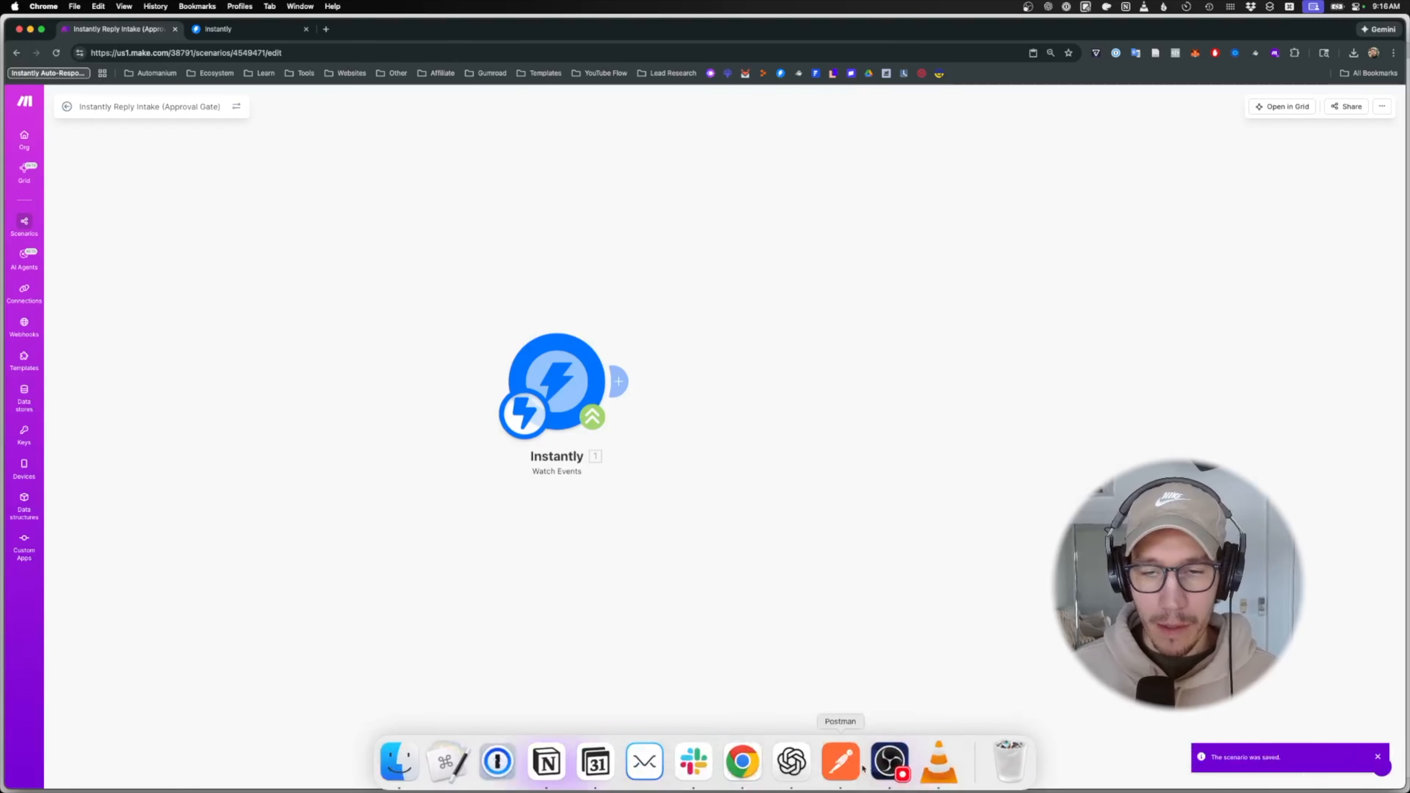
{"action": "left_click", "coordinate": [841, 761]}
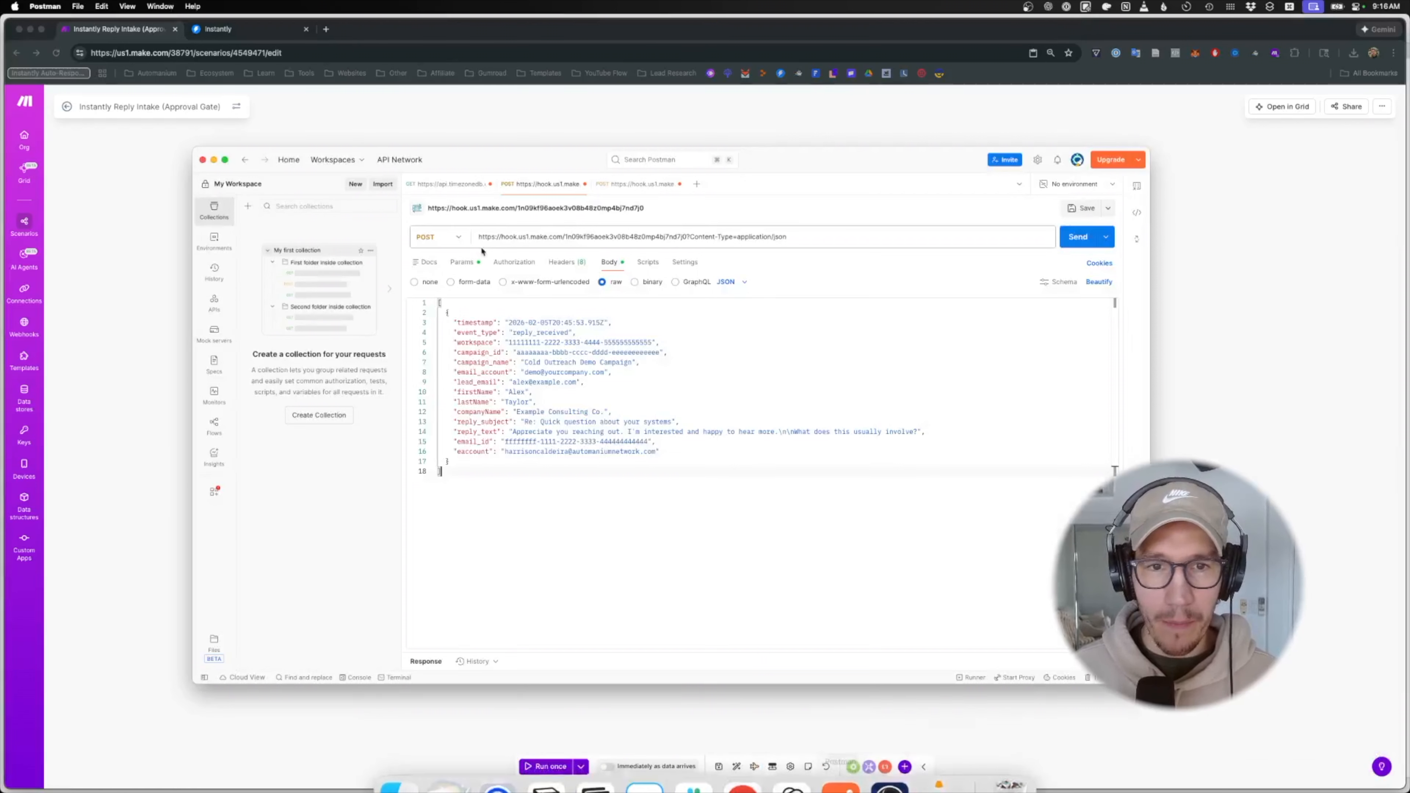
{"action": "key", "text": "super+a"}
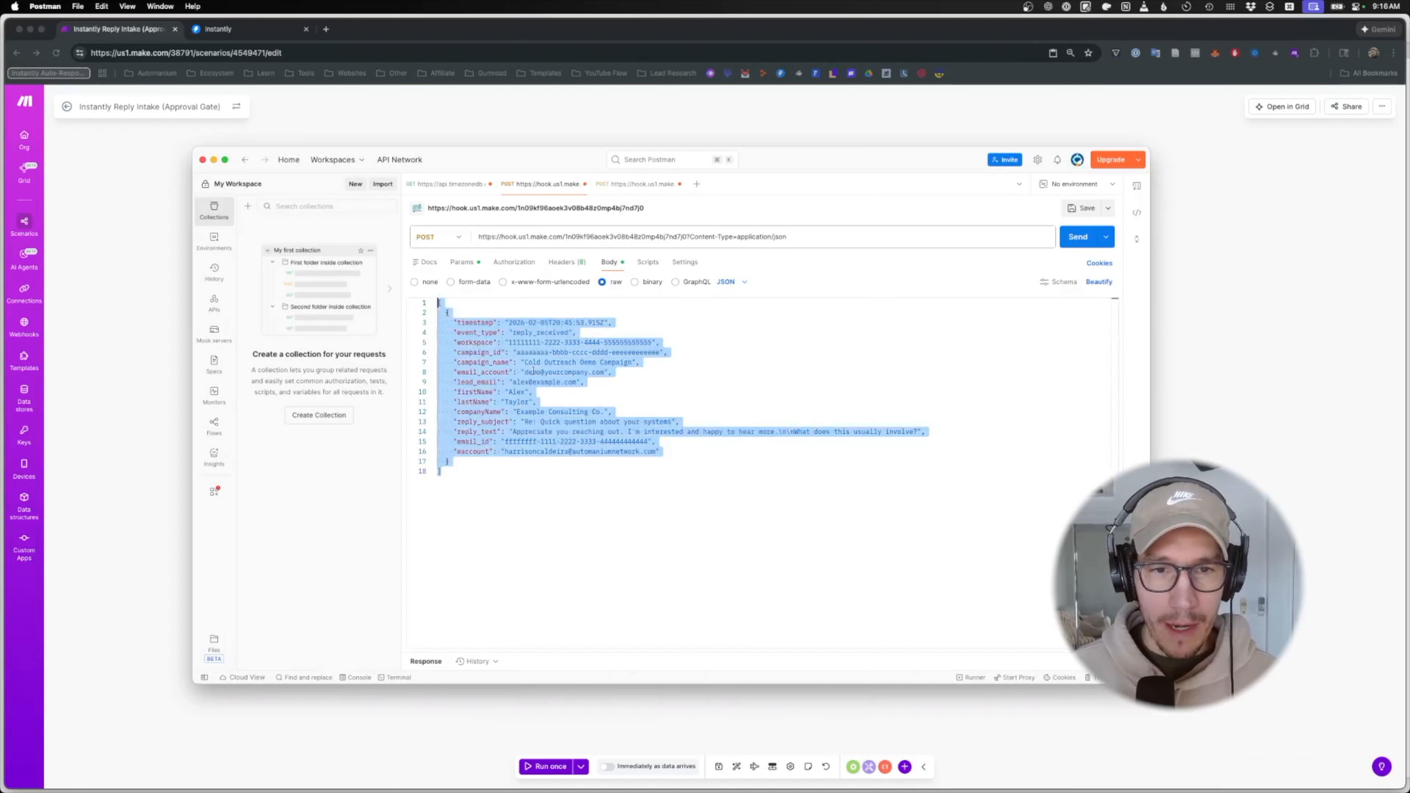
{"action": "left_click", "coordinate": [663, 432]}
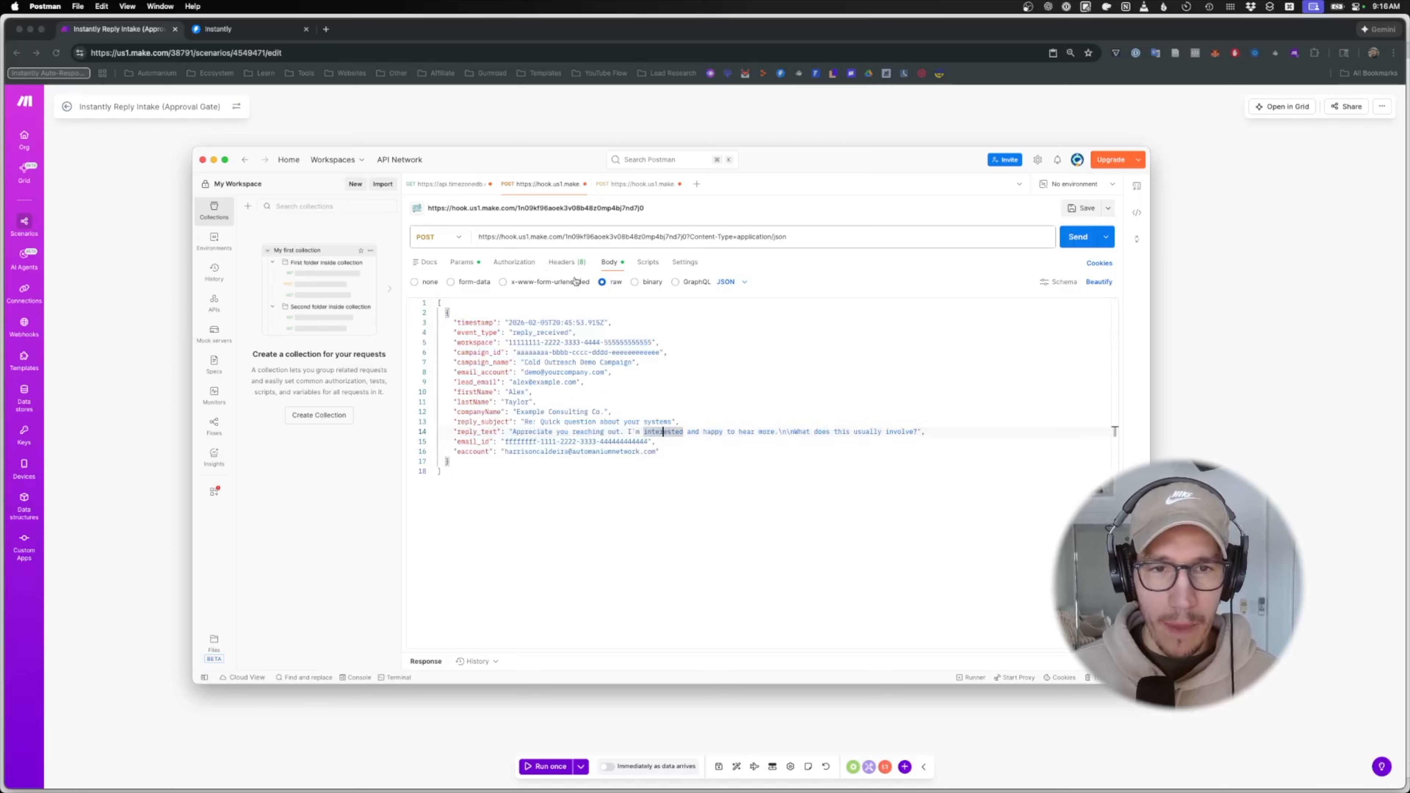
{"action": "right_click", "coordinate": [543, 186]}
{"action": "left_click", "coordinate": [568, 210]}
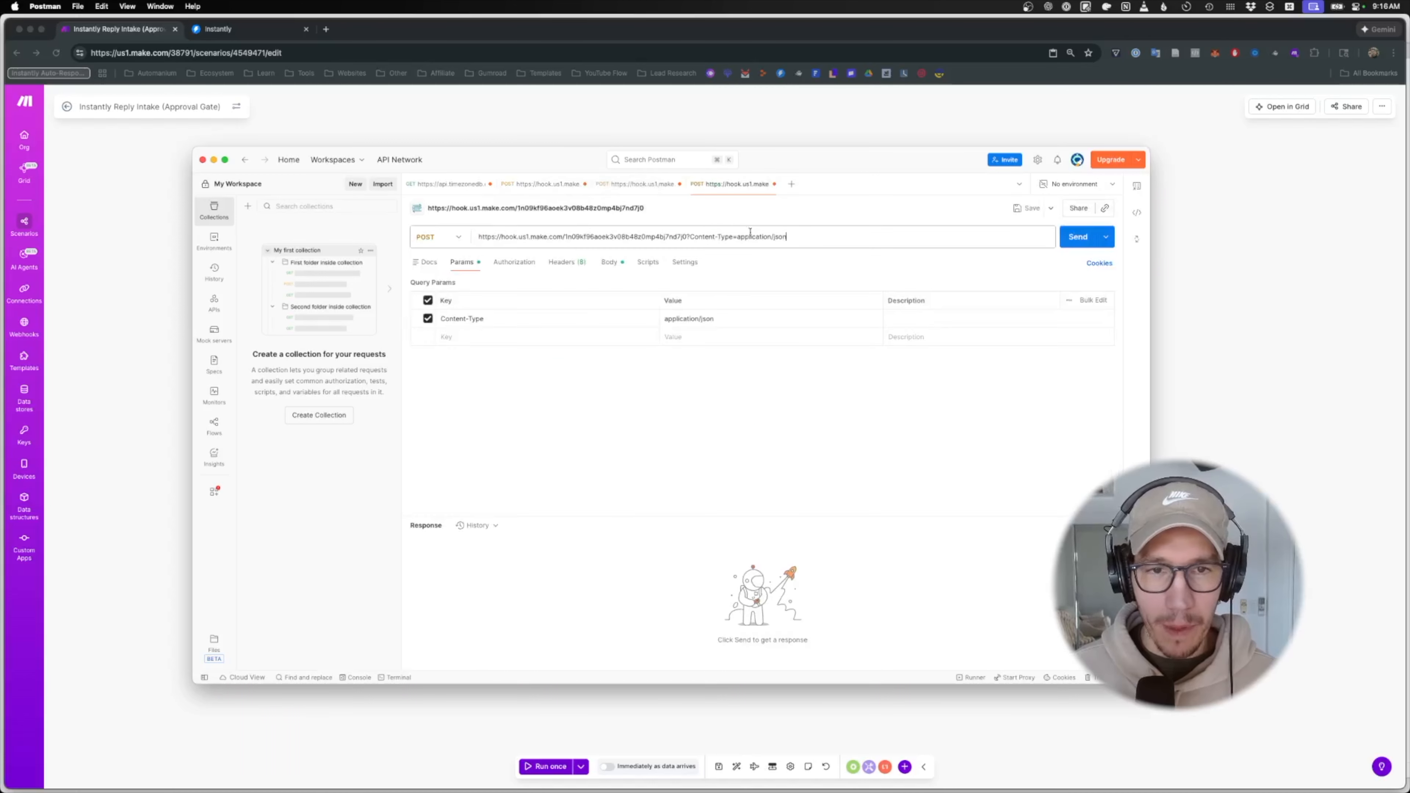
- Paste the Make demo_test_email webhook URL into the duplicated request, keeping the sample reply JSON body
{"action": "key", "text": "super+Tab"}
{"action": "left_click", "coordinate": [549, 364]}
{"action": "left_click", "coordinate": [793, 398]}
{"action": "key", "text": "super+Tab"}
{"action": "key", "text": "super+a"}
{"action": "left_click", "coordinate": [600, 263]}
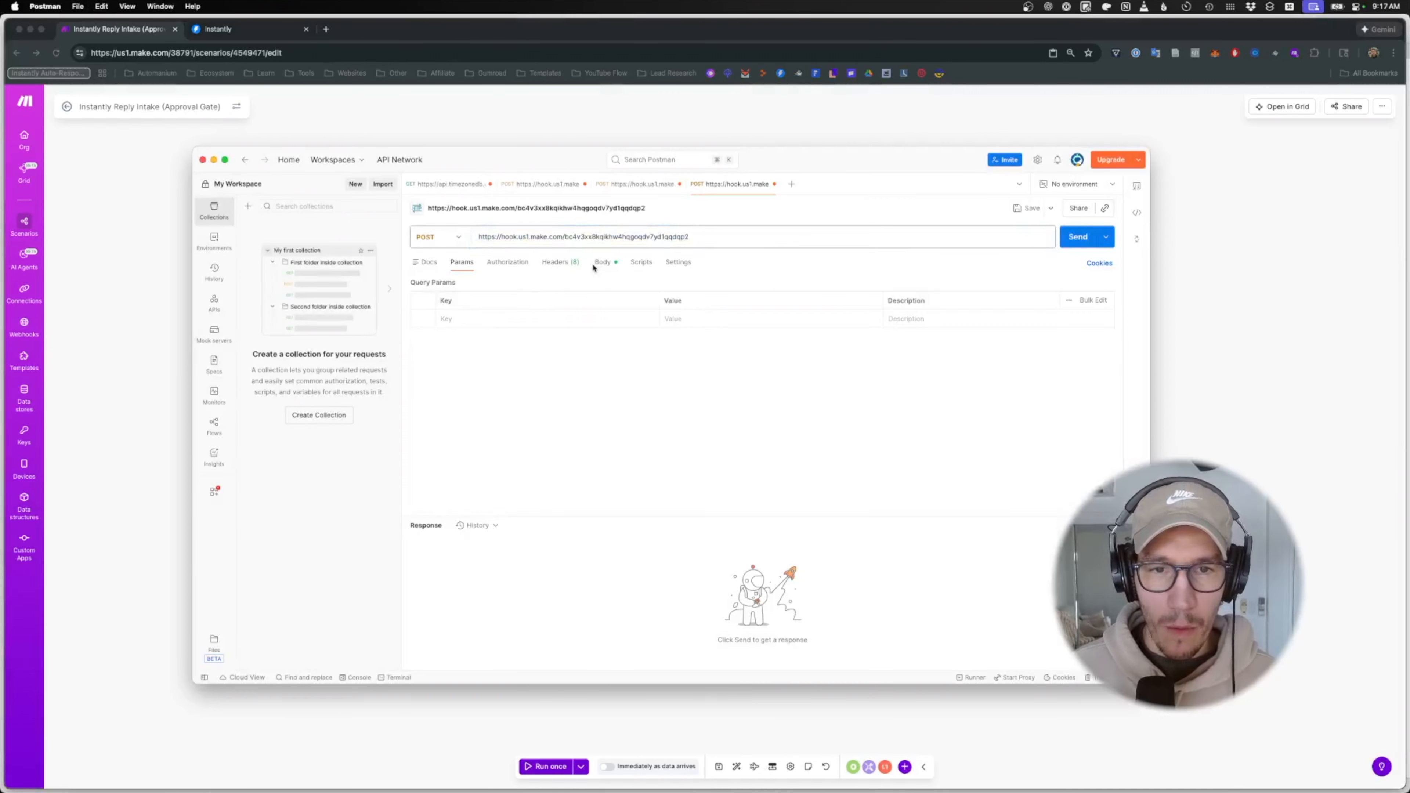
{"action": "left_click_drag", "start_coordinate": [573, 471], "coordinate": [430, 295]}
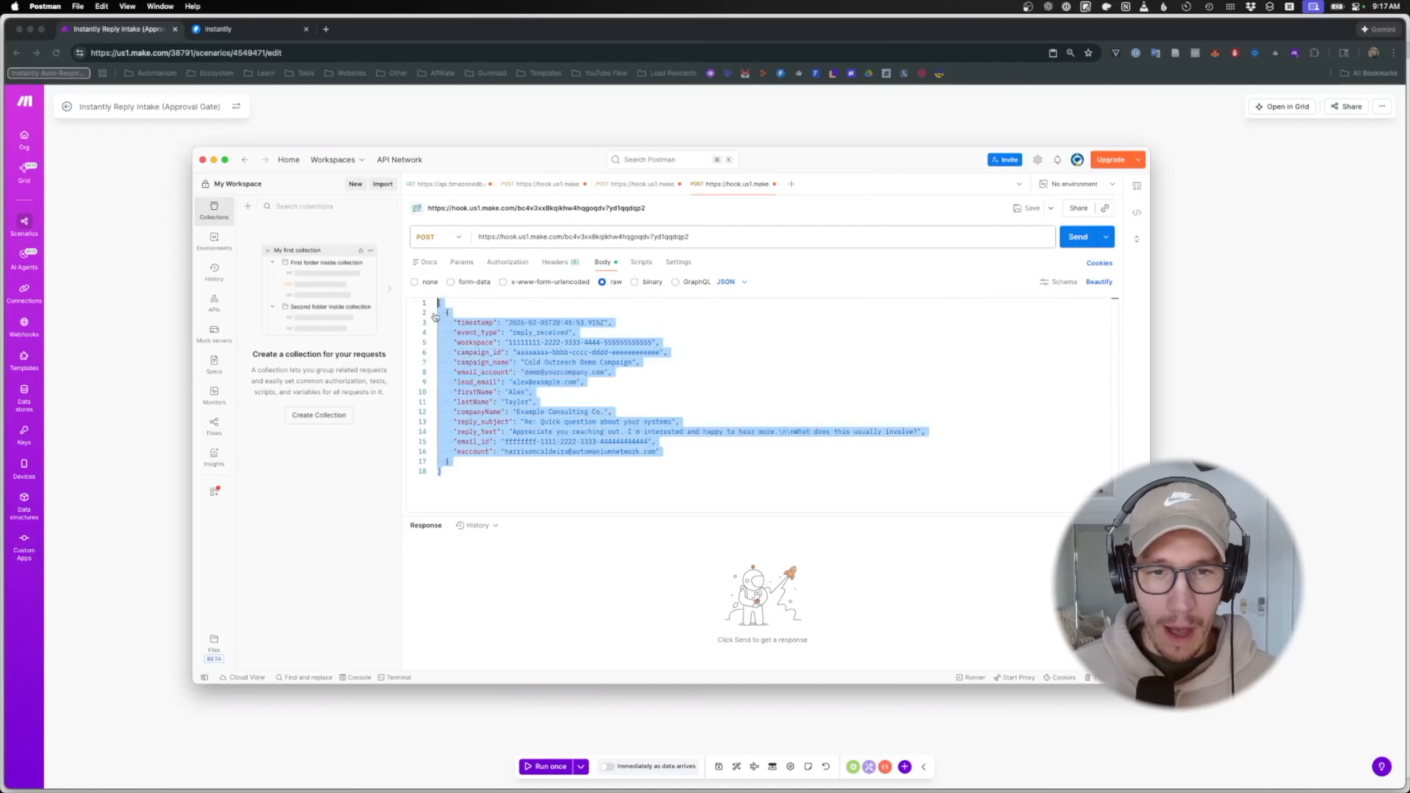
{"action": "left_click", "coordinate": [573, 483]}
{"action": "left_click", "coordinate": [633, 722]}
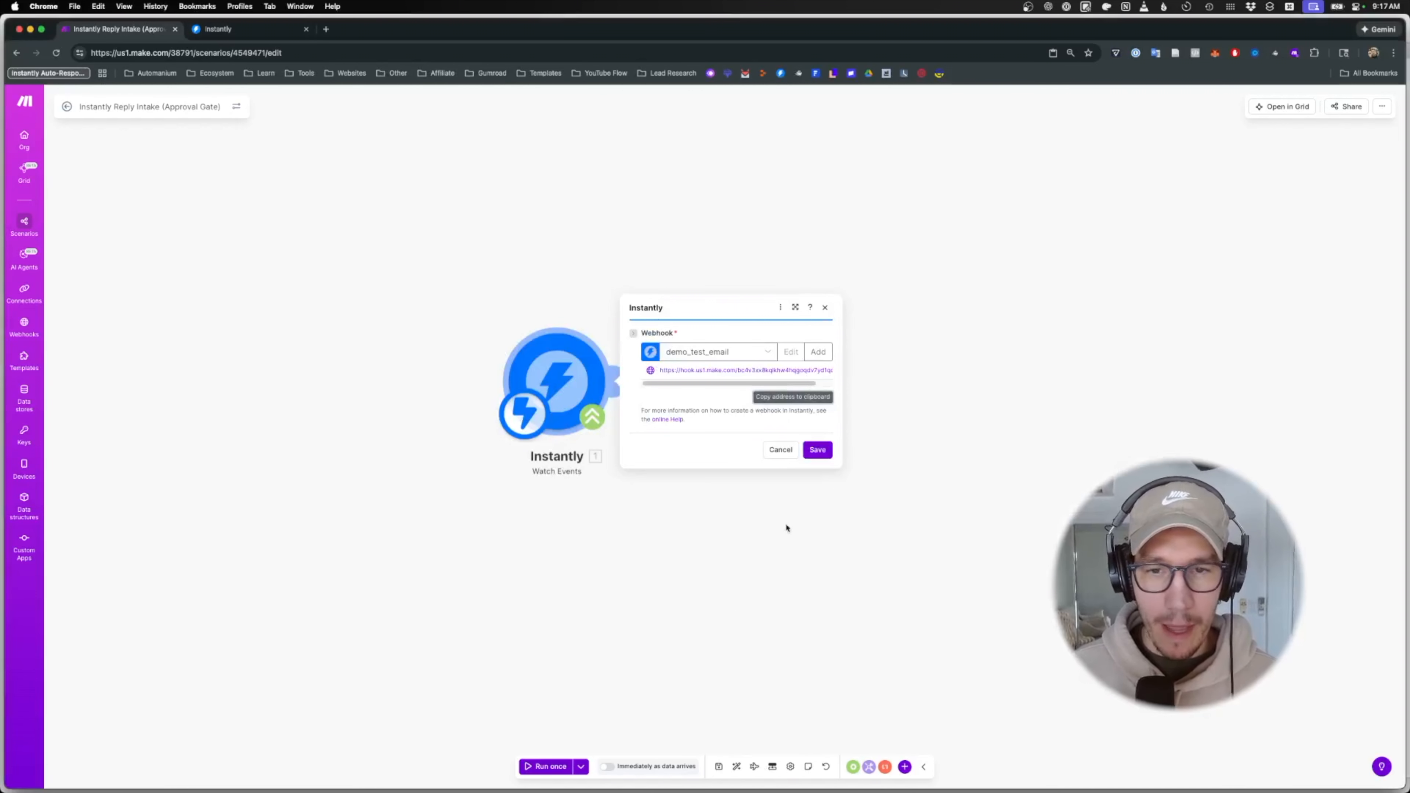
- Confirm the webhook settings, save, and start a Run once in Make
{"action": "left_click", "coordinate": [816, 450]}
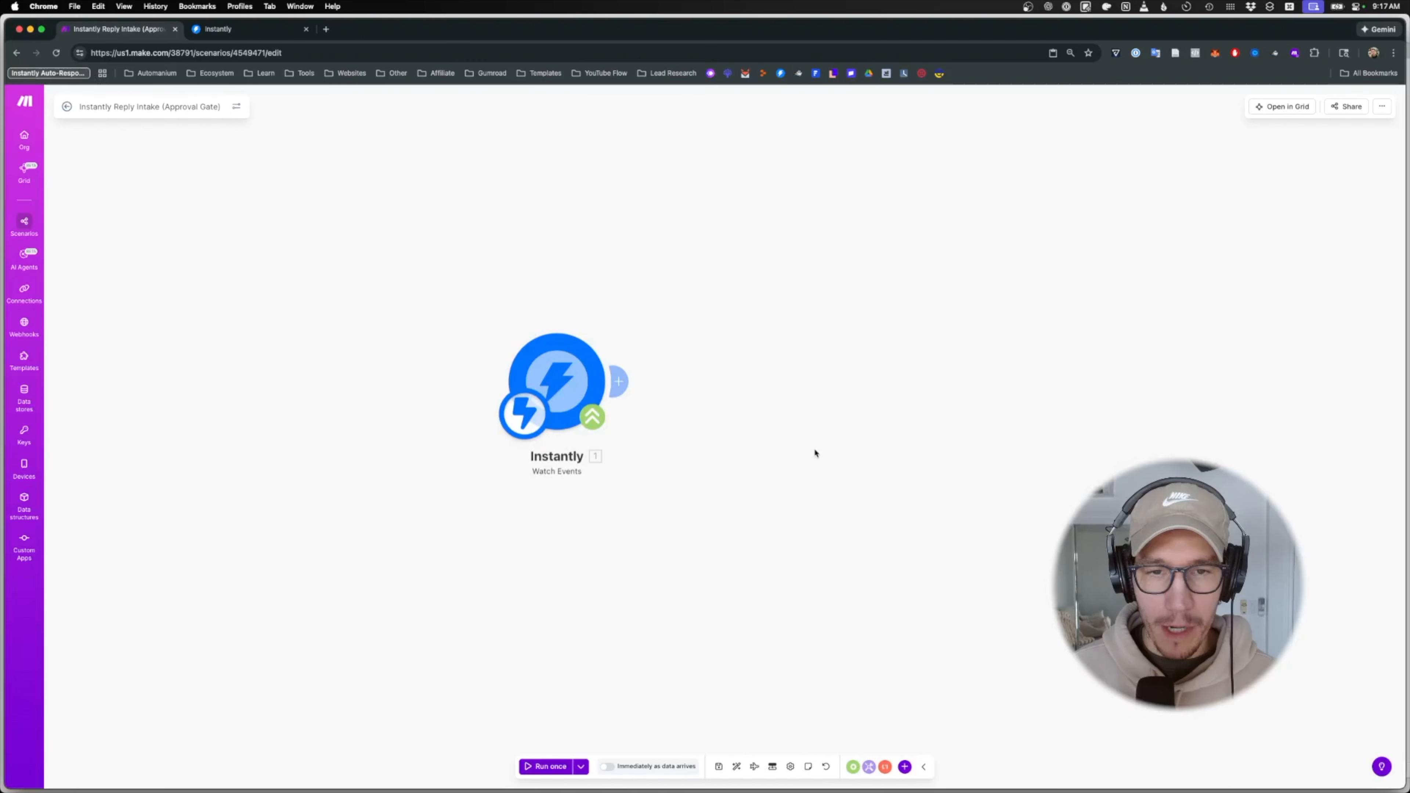
{"action": "left_click", "coordinate": [719, 767]}
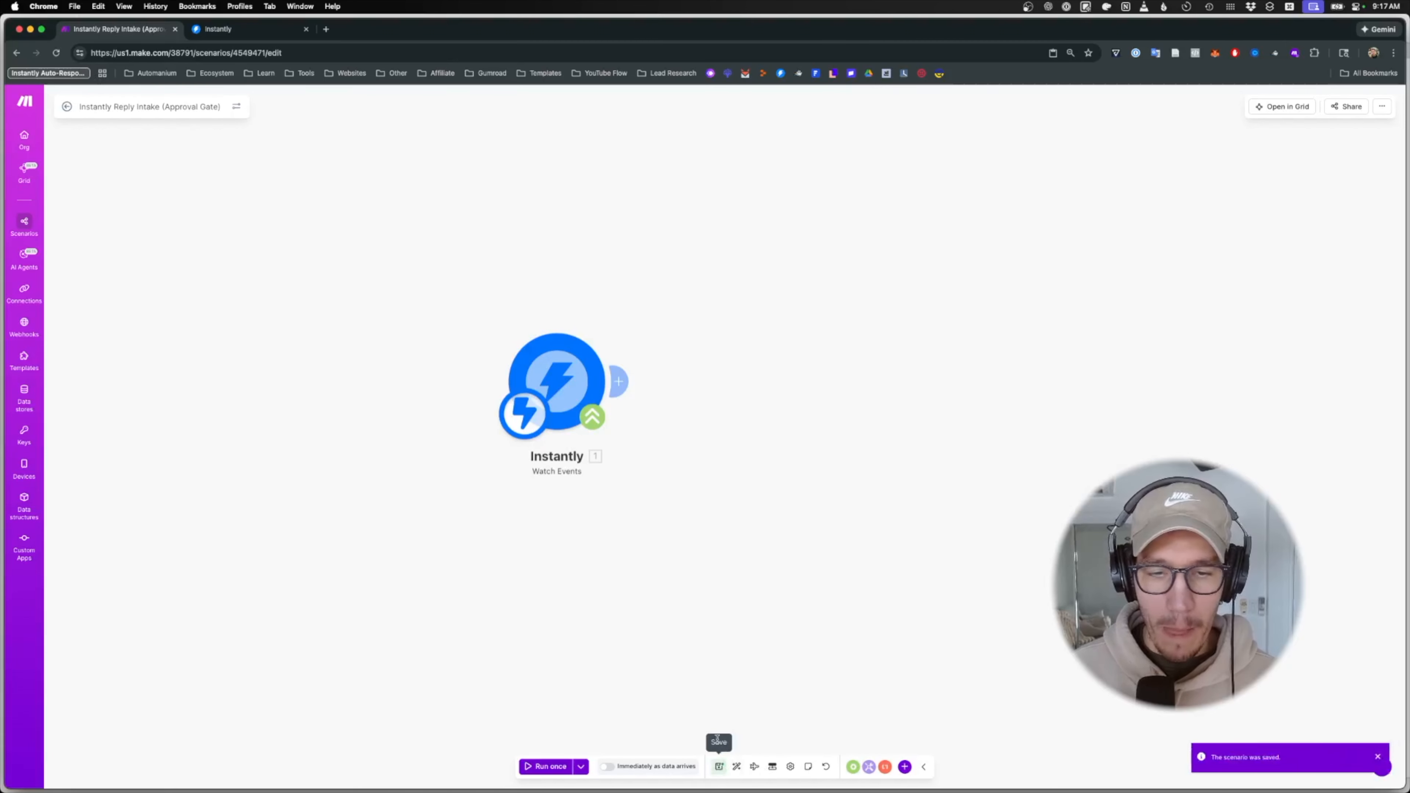
{"action": "left_click", "coordinate": [547, 767]}
- Send the Postman test reply, inspect the received Instantly bundle, and save the scenario
{"action": "key", "text": "super+Tab"}
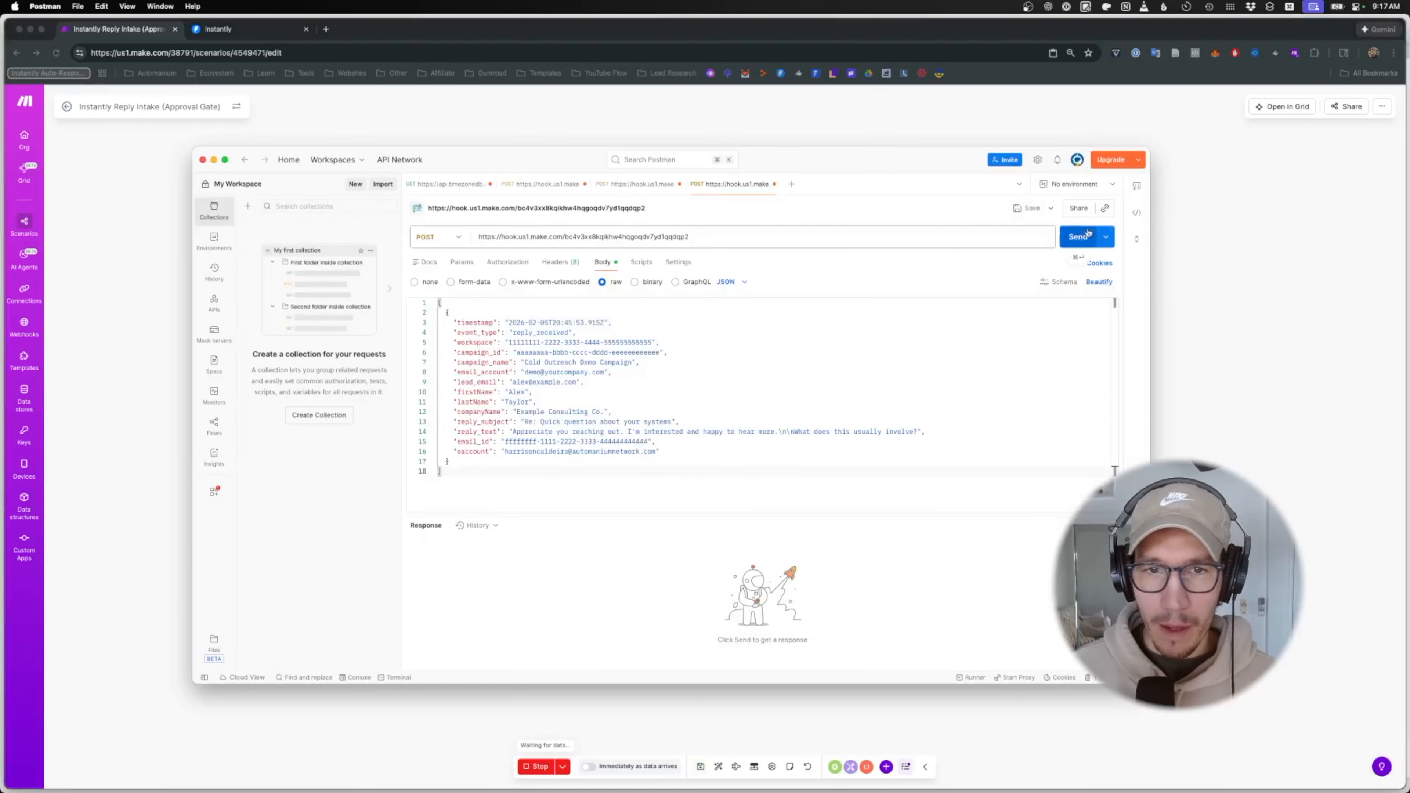
{"action": "left_click", "coordinate": [1081, 237]}
{"action": "key", "text": "super+Tab"}
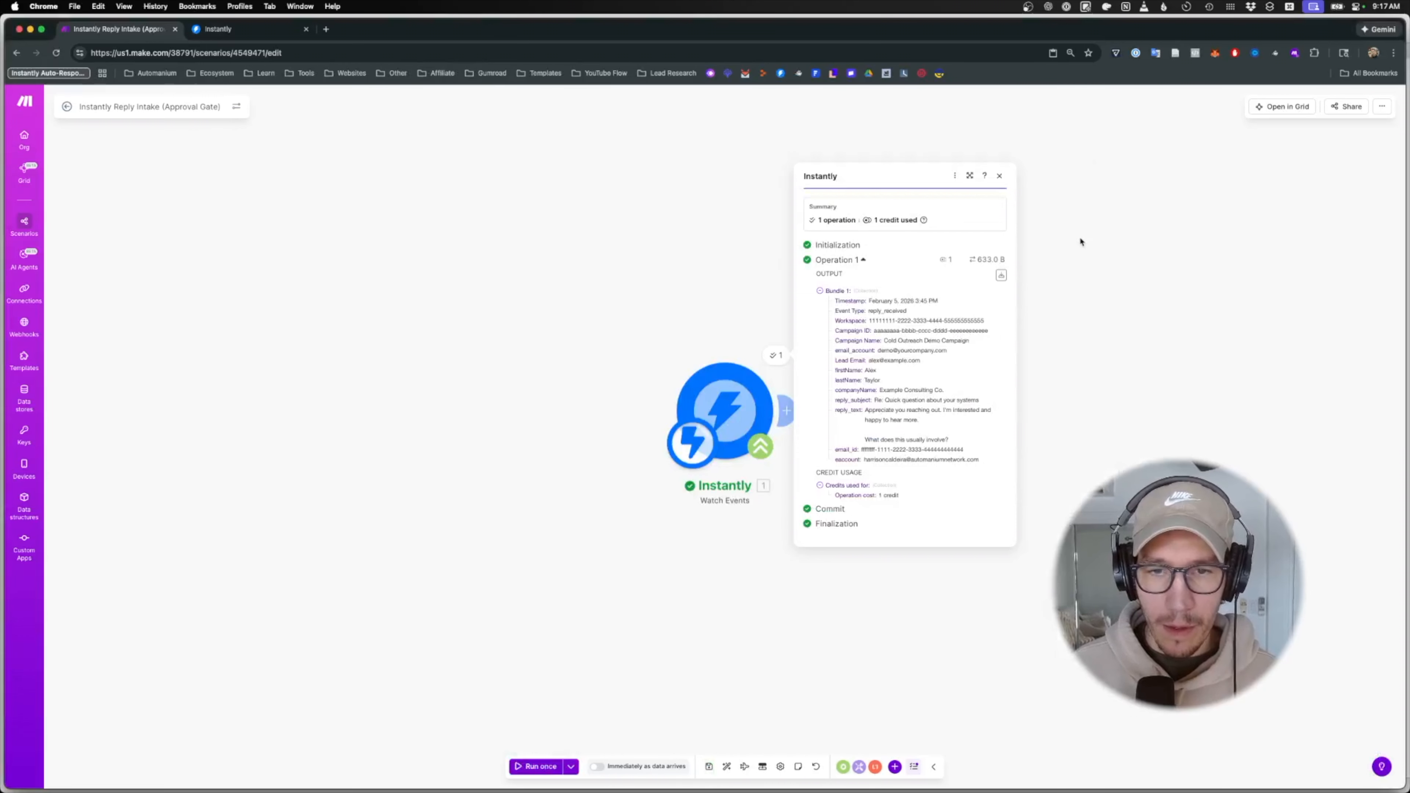
{"action": "left_click_drag", "start_coordinate": [835, 301], "coordinate": [987, 462]}
{"action": "left_click", "coordinate": [985, 464]}
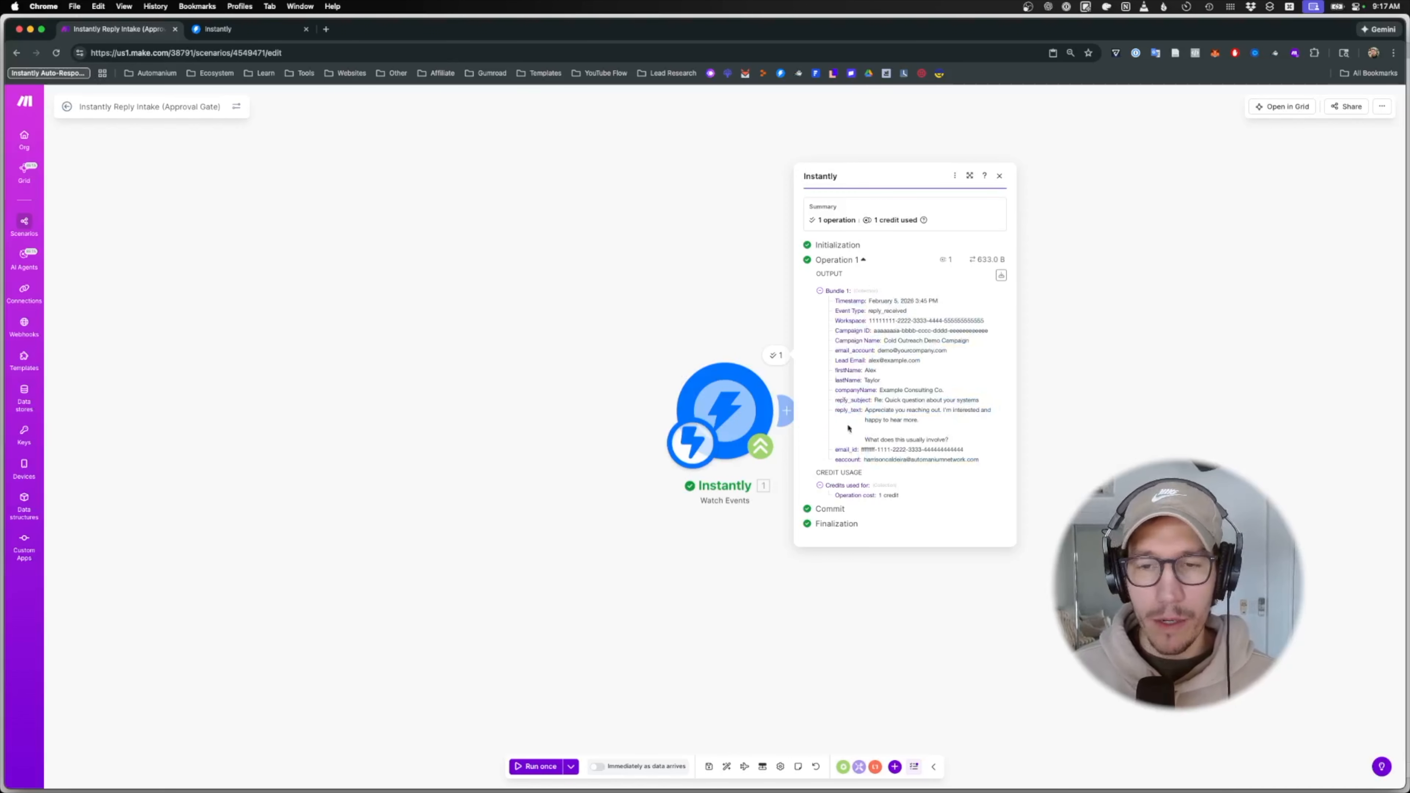
{"action": "left_click", "coordinate": [718, 544]}
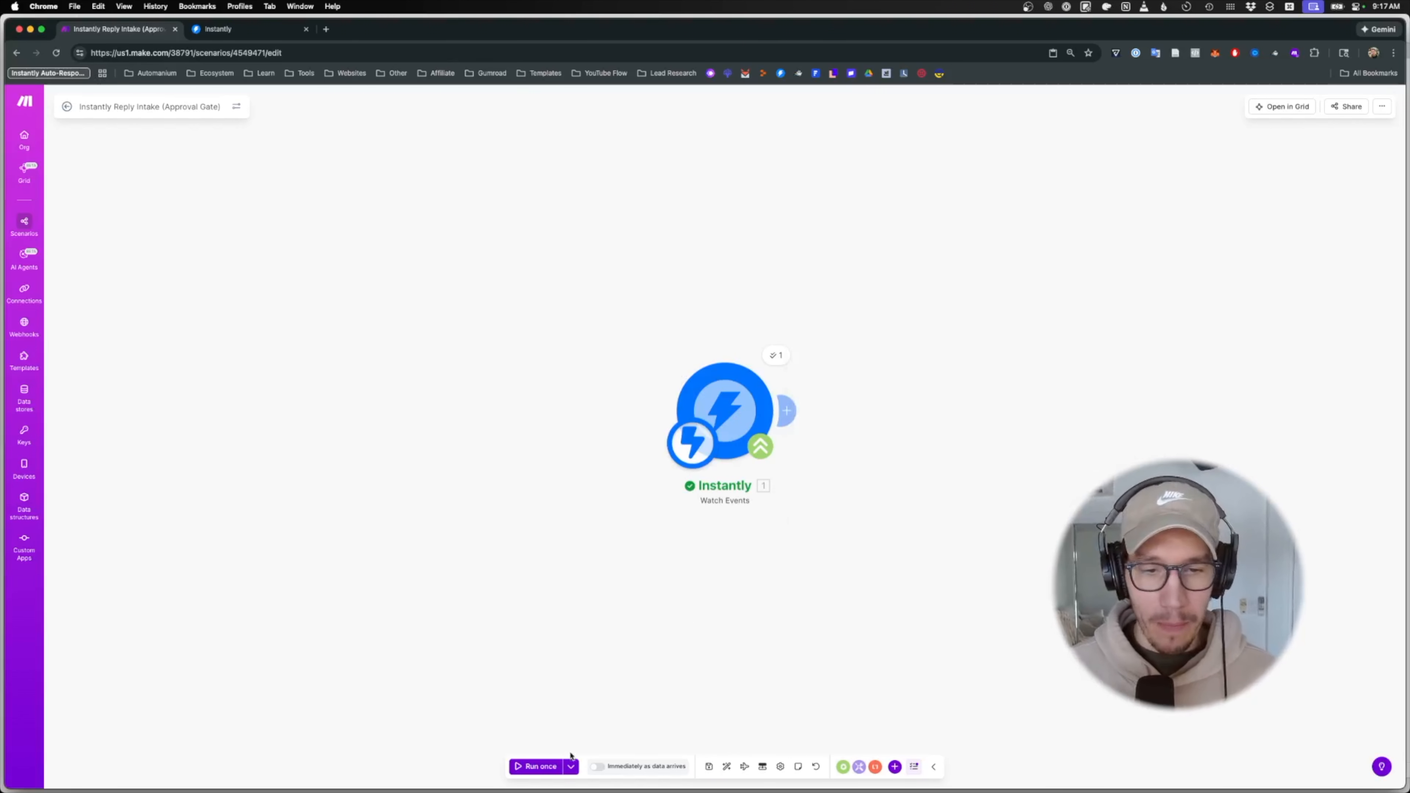
{"action": "left_click", "coordinate": [709, 766]}
{"action": "left_click_drag", "start_coordinate": [795, 565], "coordinate": [513, 494]}
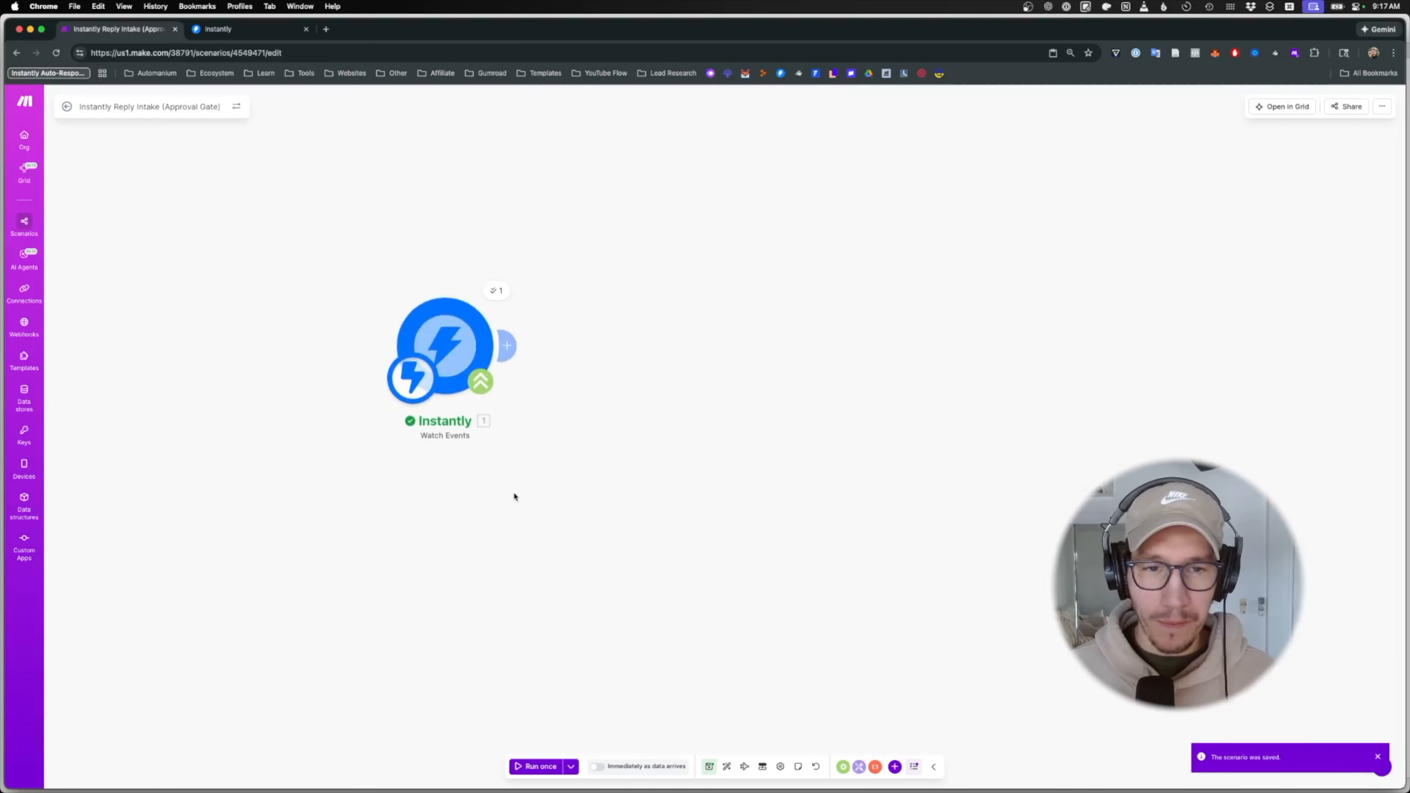
- After the Instantly trigger, search 'agent ai' and add Make AI Agents Run an agent (New)
{"action": "left_click", "coordinate": [508, 347]}
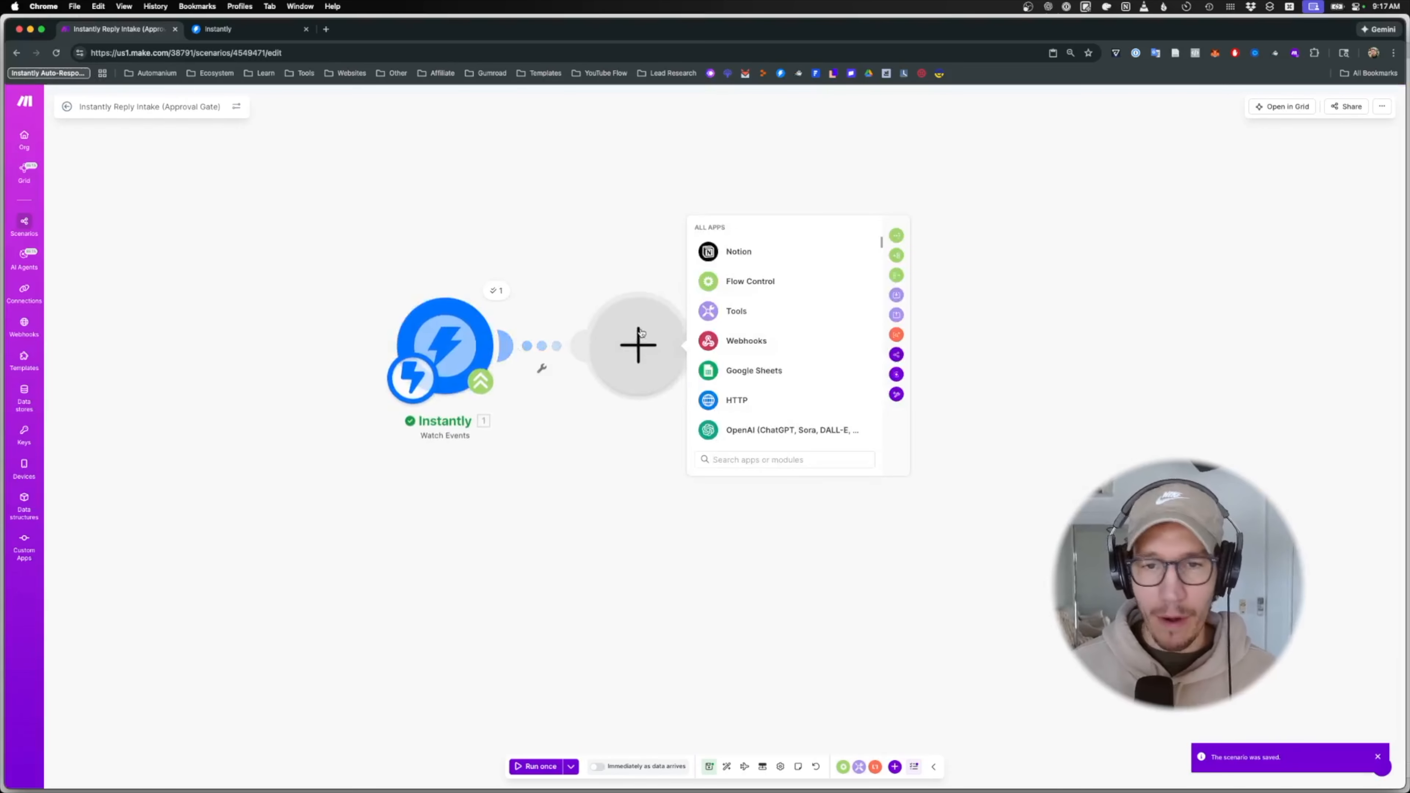
{"action": "type", "text": "make.com ai"}
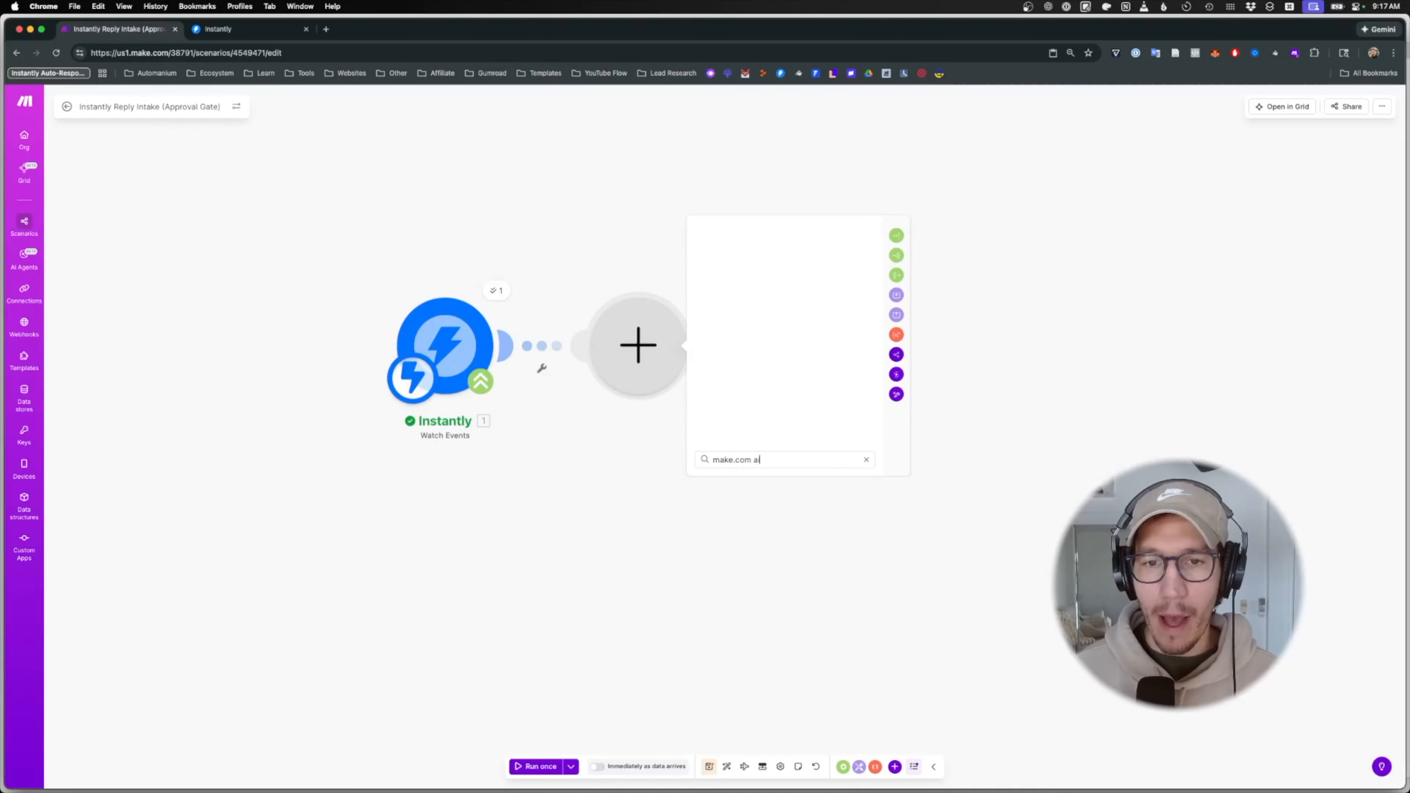
{"action": "key", "text": "cmd+a"}
{"action": "type", "text": "make.com"}
{"action": "key", "text": "super+a"}
{"action": "type", "text": "agent ai"}
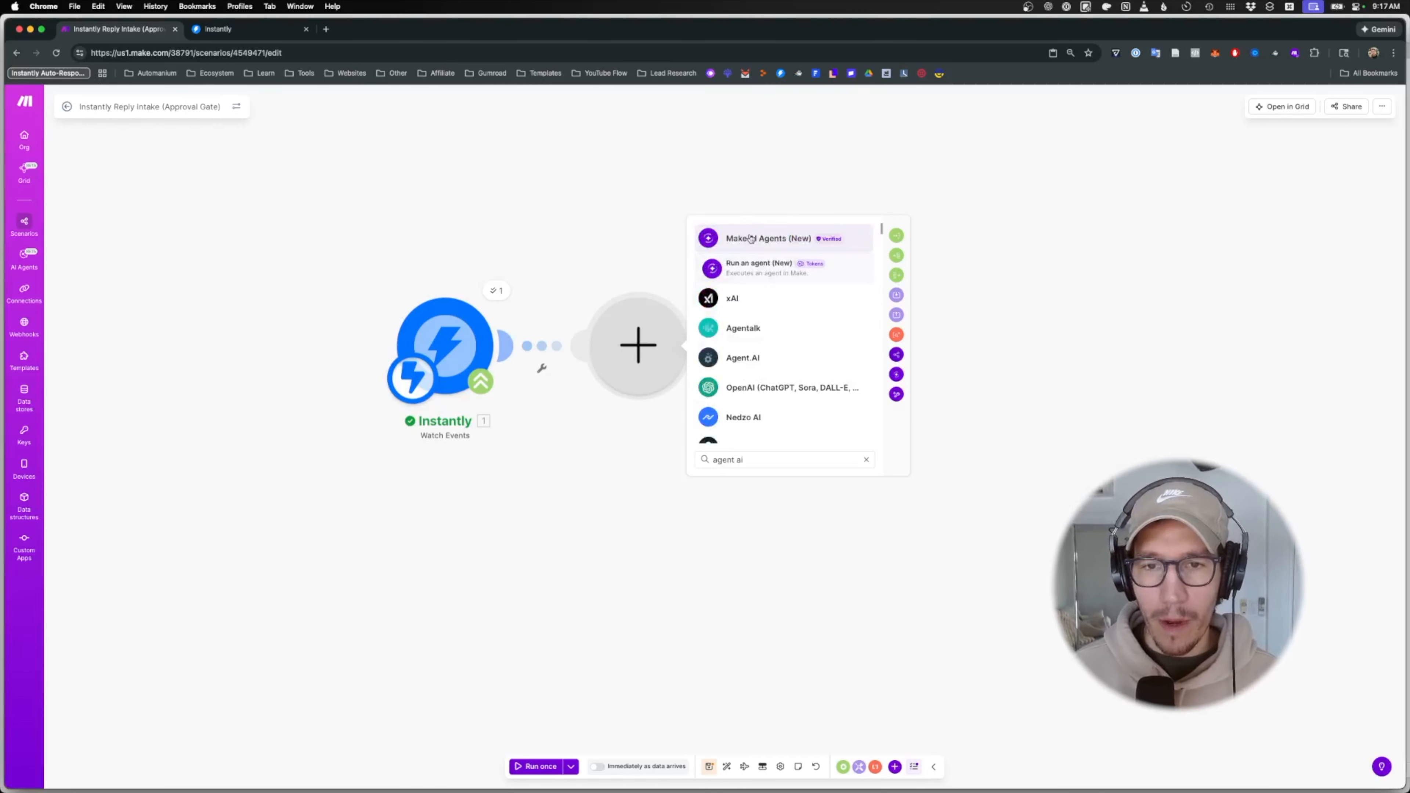
{"action": "left_click", "coordinate": [750, 240]}
{"action": "left_click", "coordinate": [778, 346]}
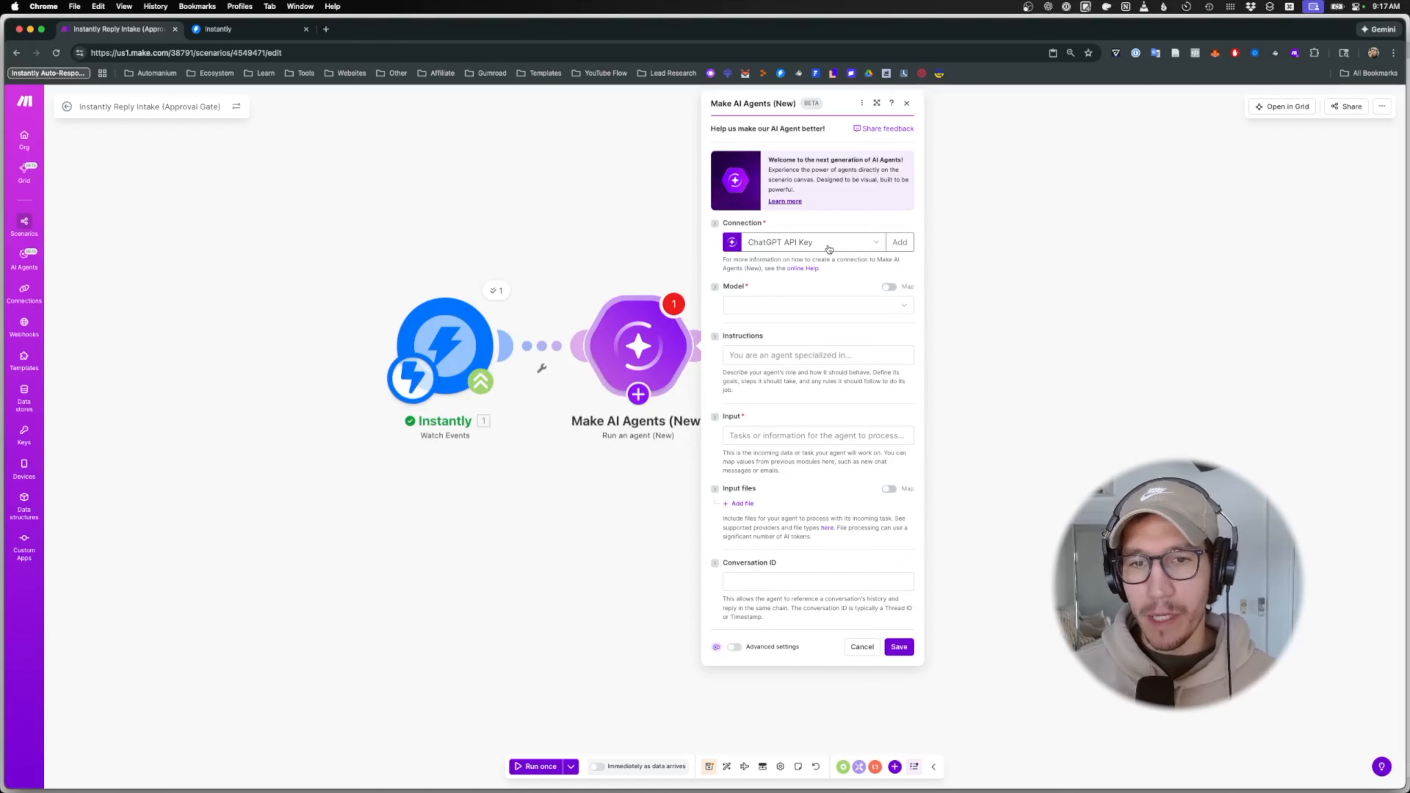
- Look through AI provider types for a new connection, then cancel creating it
{"action": "left_click", "coordinate": [899, 242]}
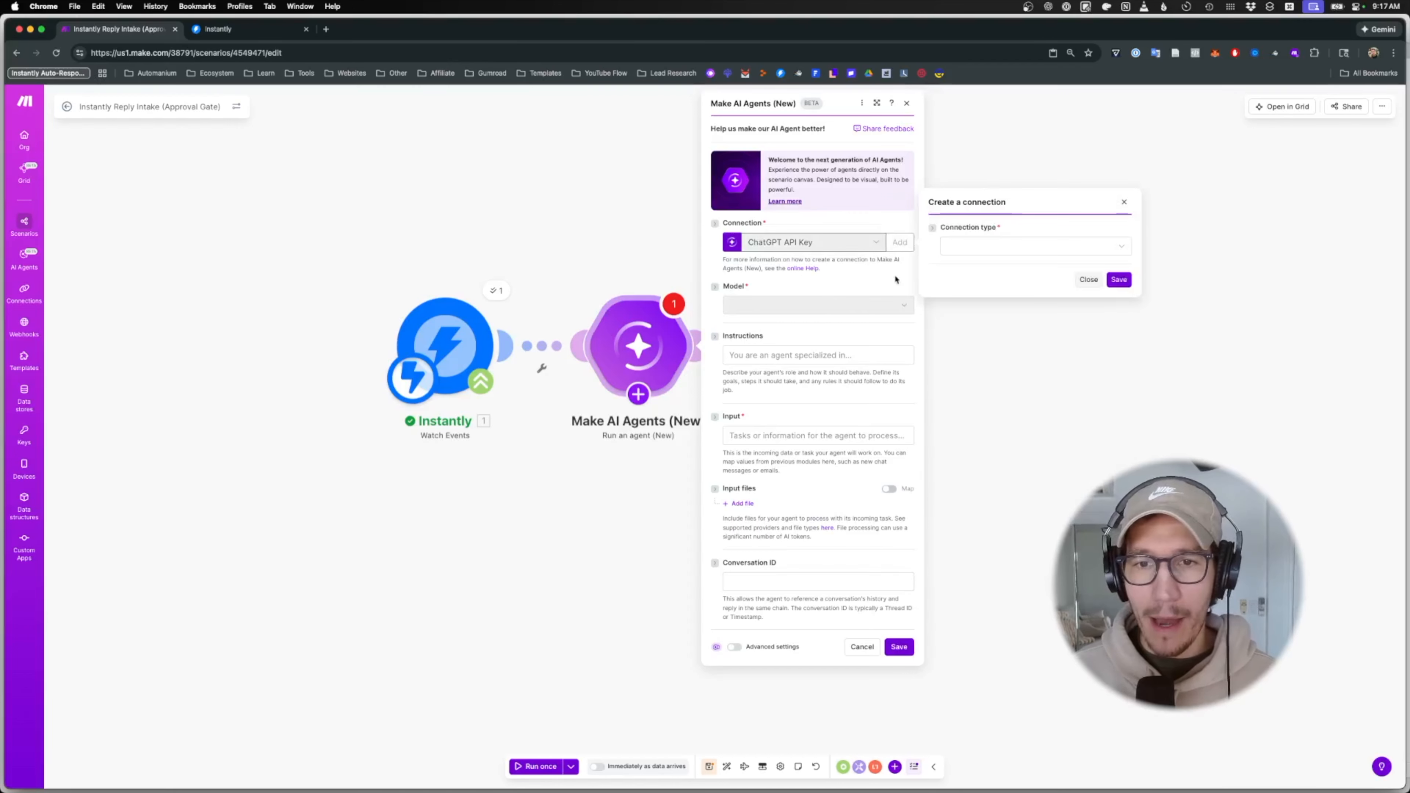
{"action": "left_click", "coordinate": [986, 249]}
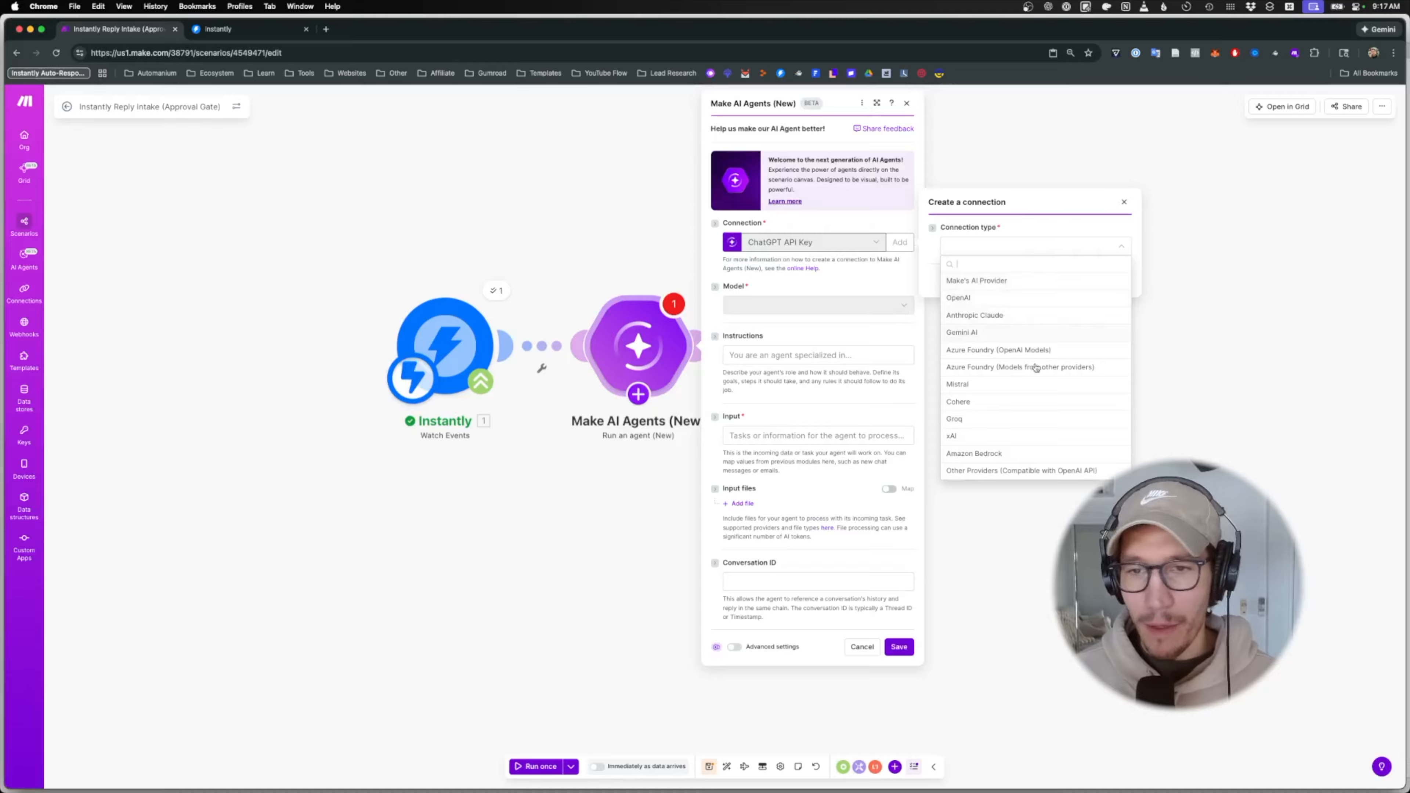
{"action": "left_click", "coordinate": [1029, 248]}
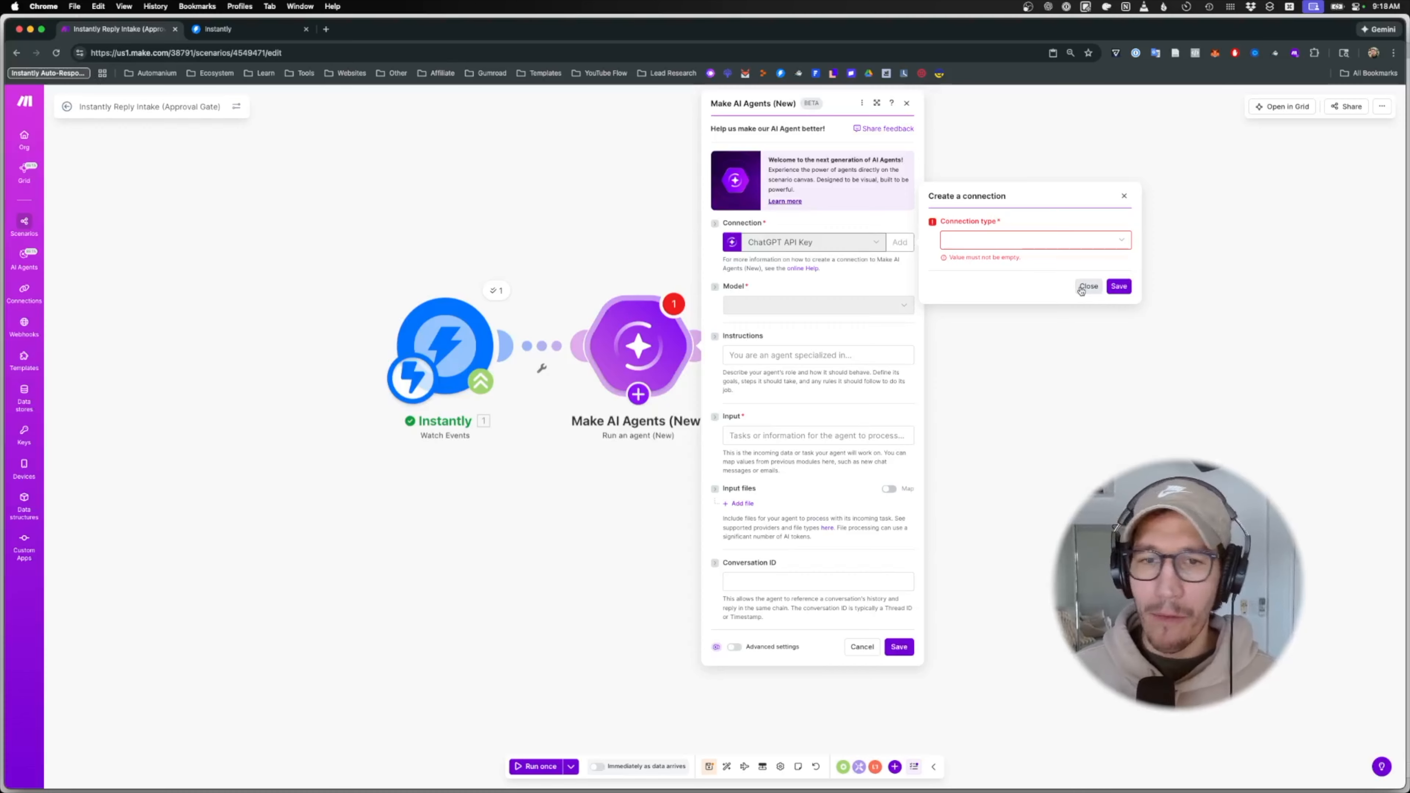
{"action": "left_click", "coordinate": [1072, 240]}
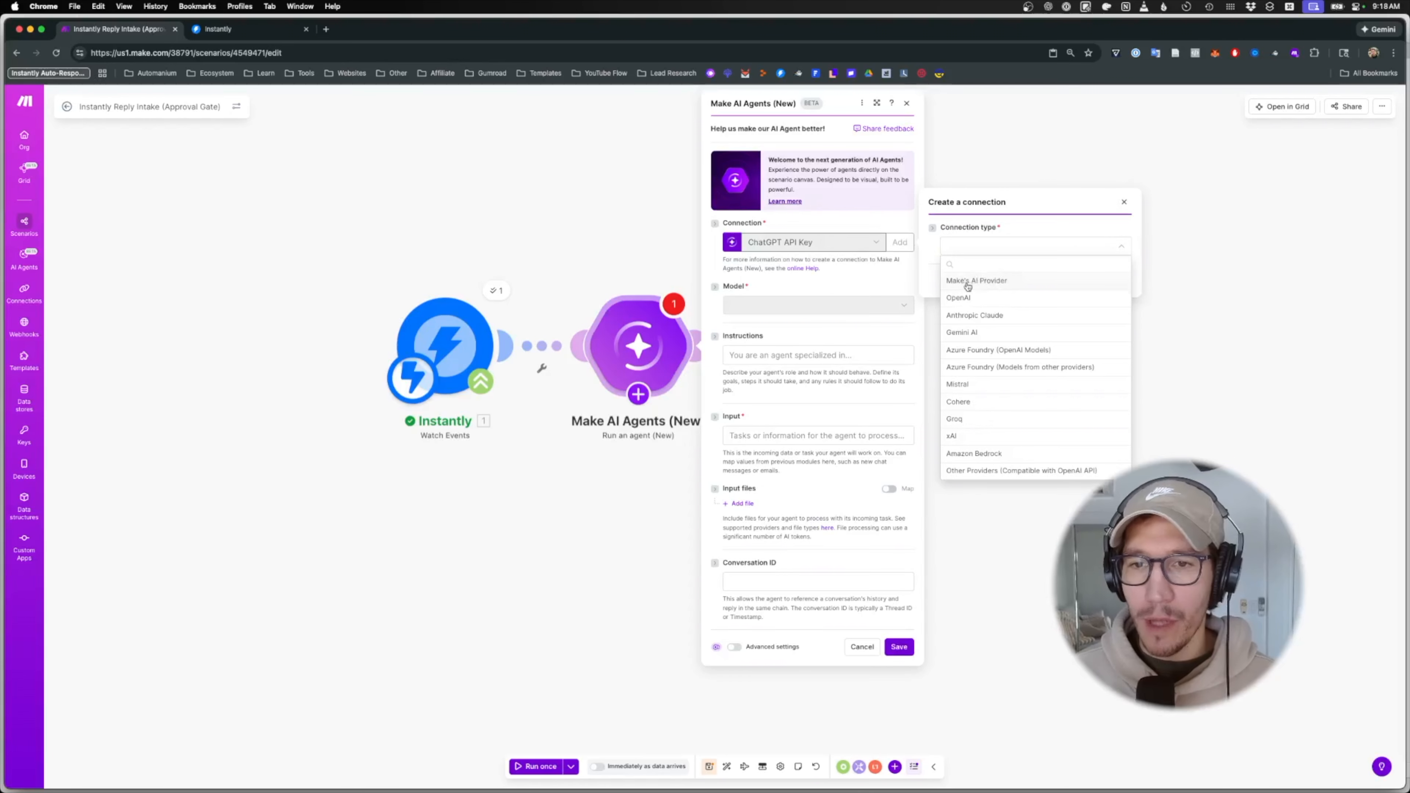
{"action": "left_click", "coordinate": [1014, 244]}
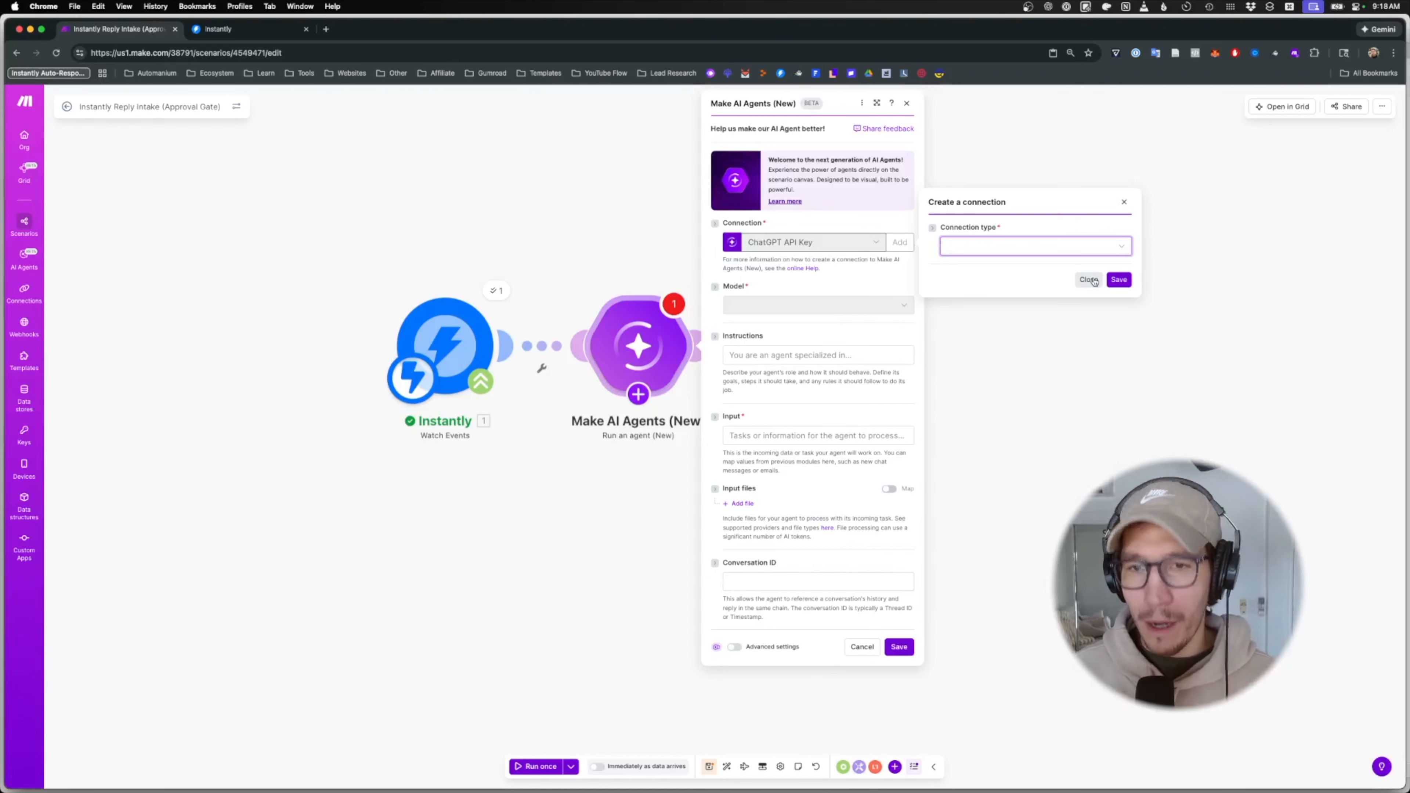
{"action": "left_click", "coordinate": [870, 289]}
{"action": "left_click", "coordinate": [990, 241]}
{"action": "left_click", "coordinate": [1089, 280]}
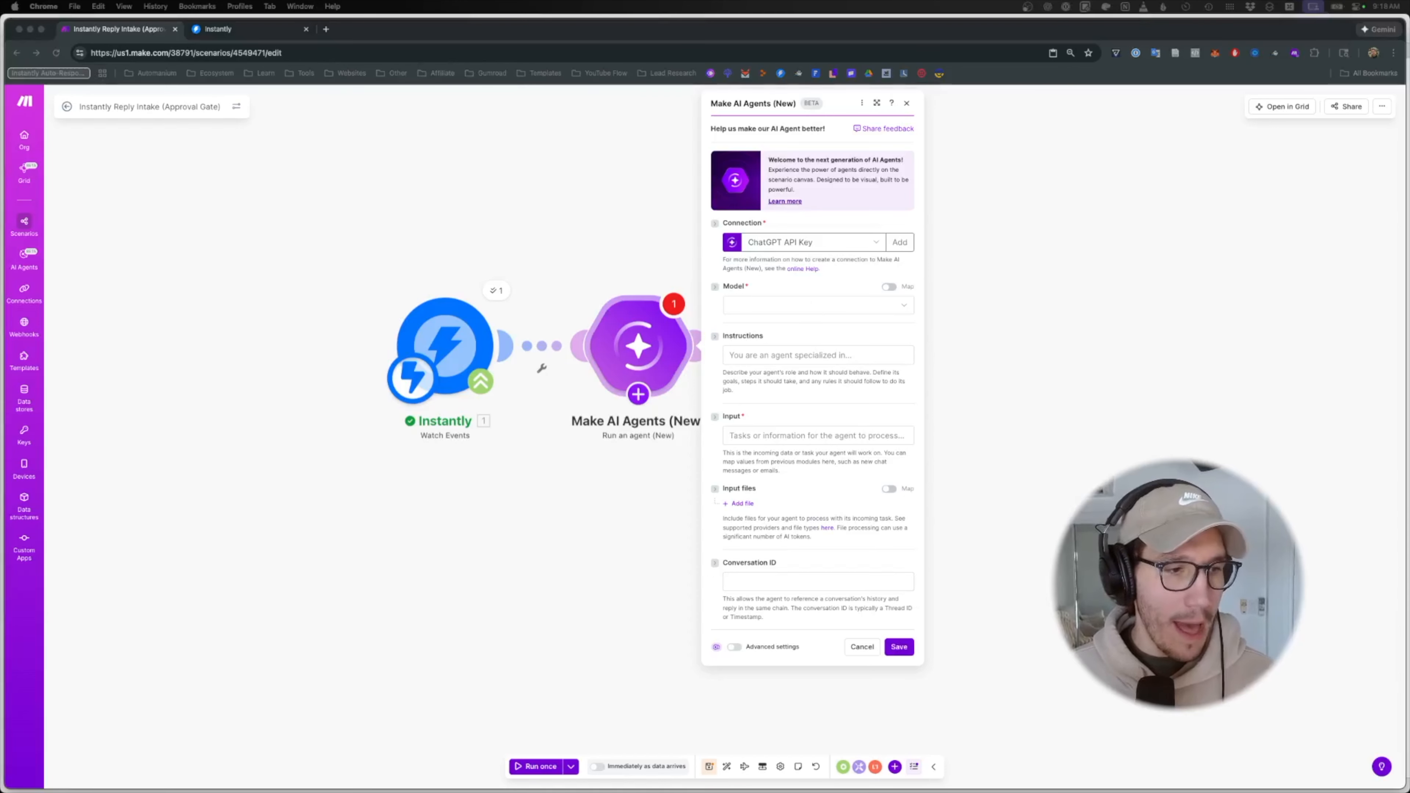
- Select the existing account connection and the Recommended: Large model for the agent
{"action": "left_click", "coordinate": [808, 303]}
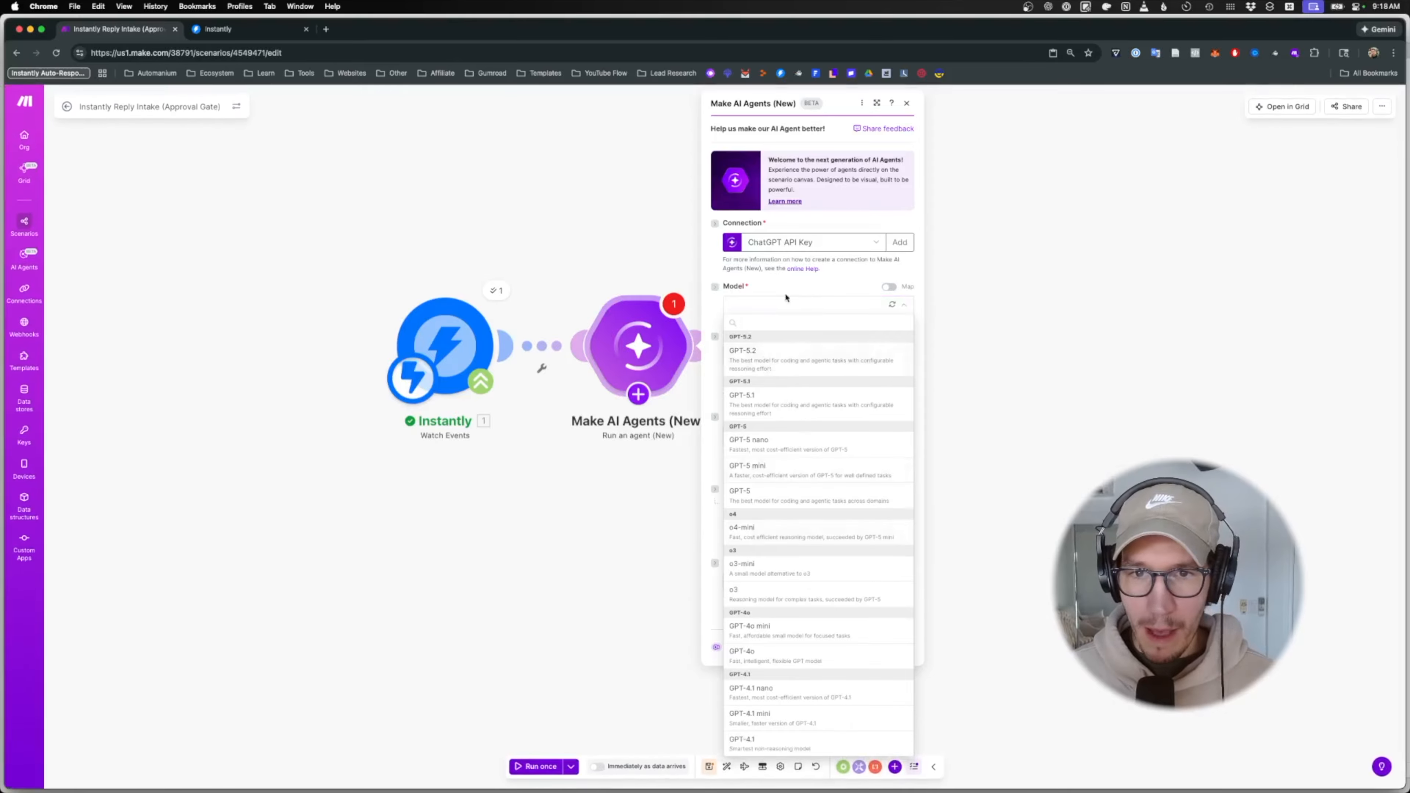
{"action": "left_click", "coordinate": [800, 245]}
{"action": "left_click", "coordinate": [801, 275]}
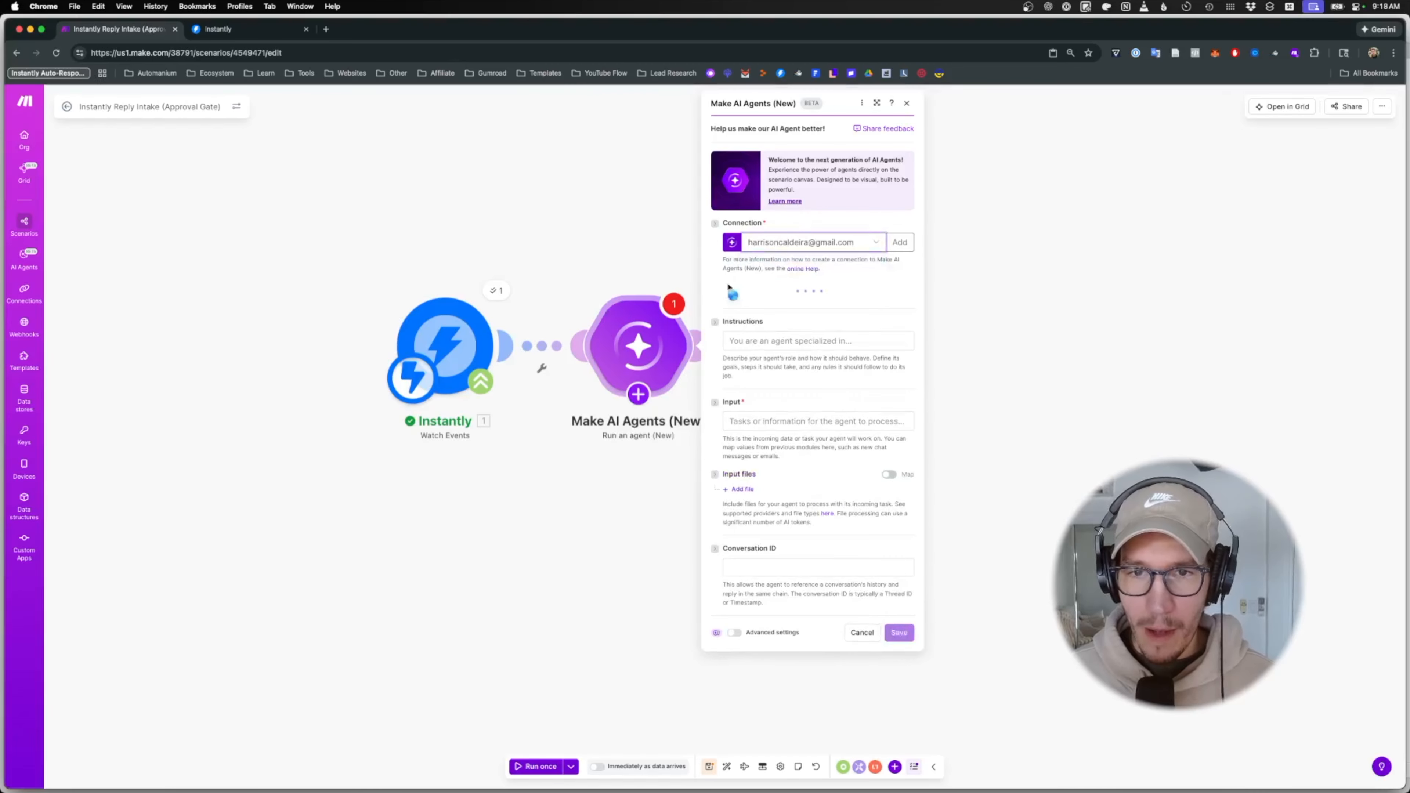
{"action": "left_click", "coordinate": [794, 306]}
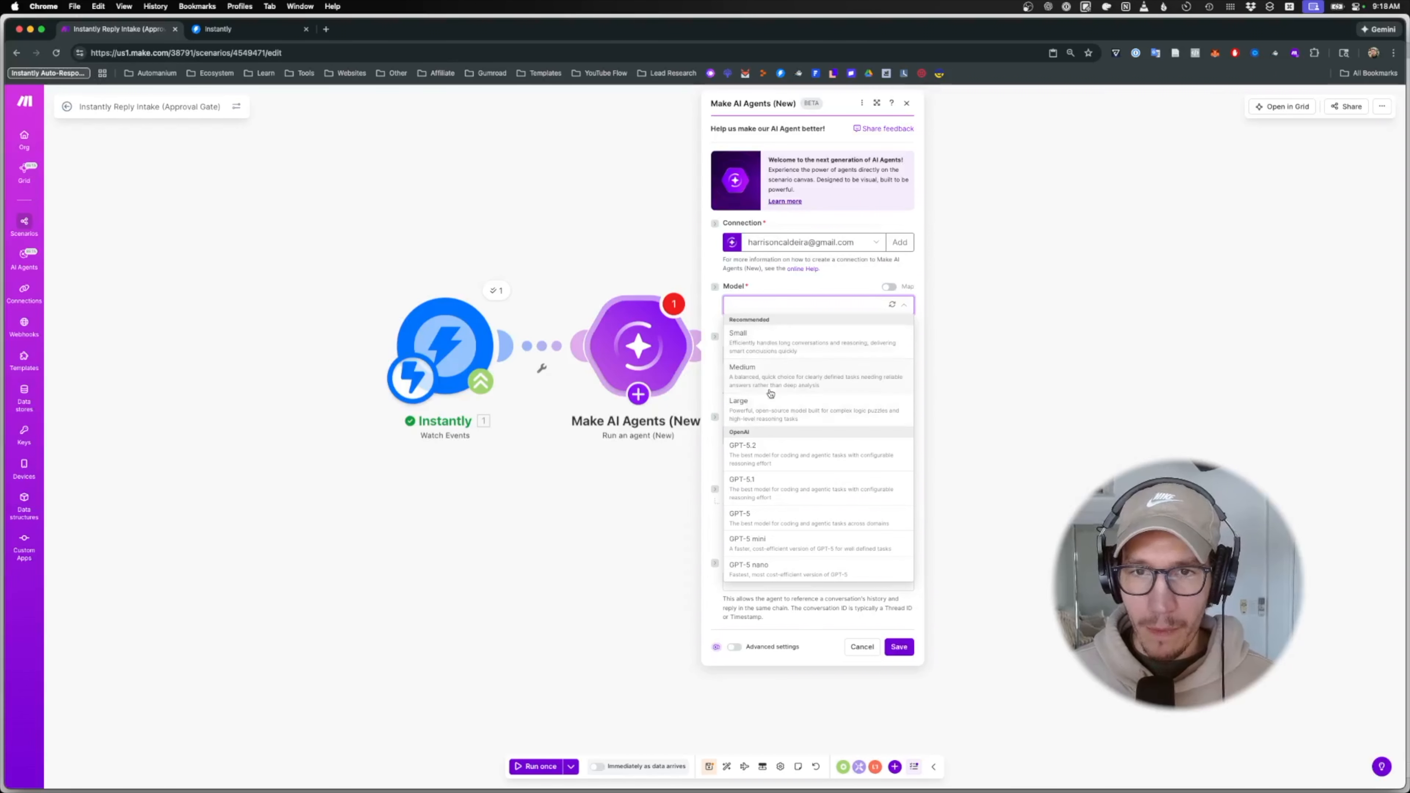
{"action": "left_click", "coordinate": [779, 400]}
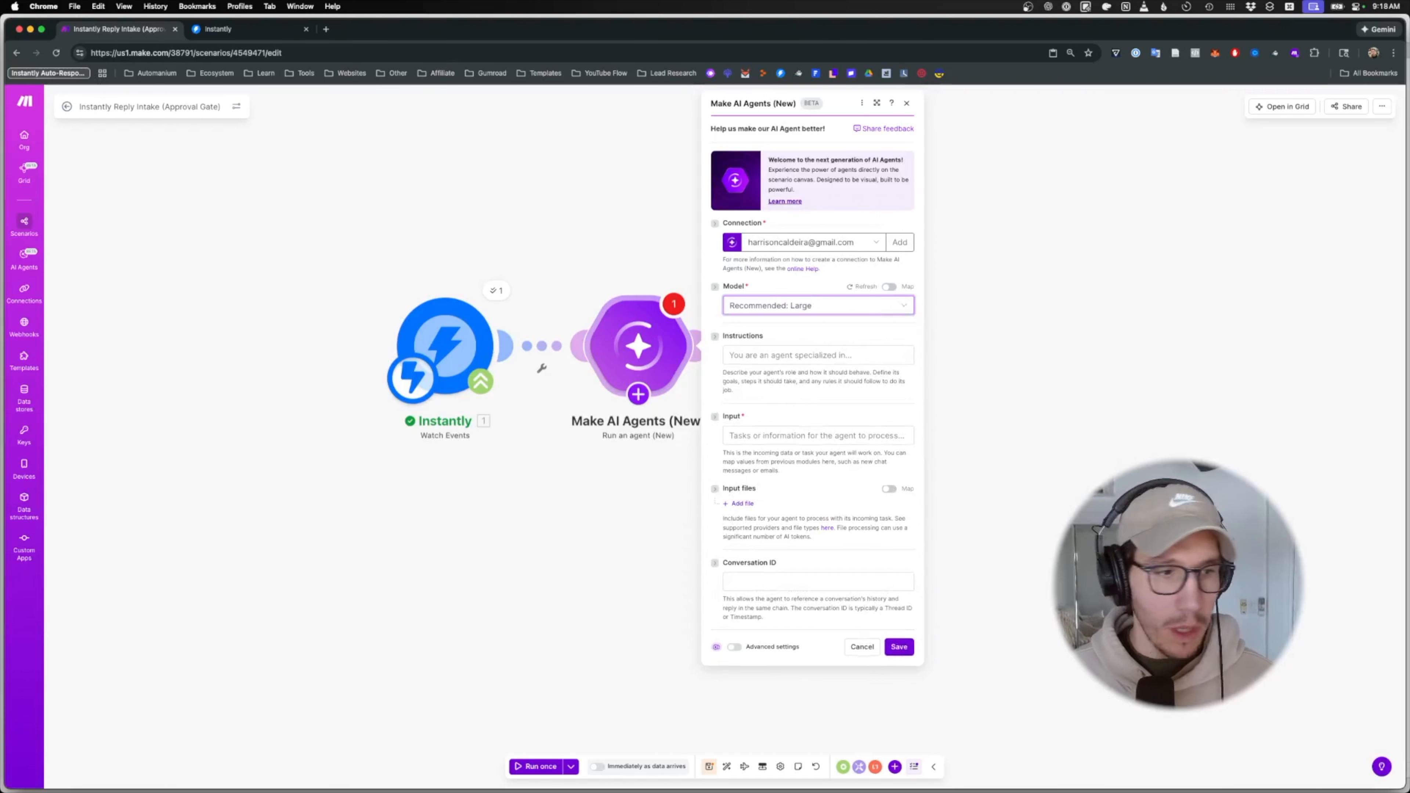
{"action": "key", "text": "super+Tab"}
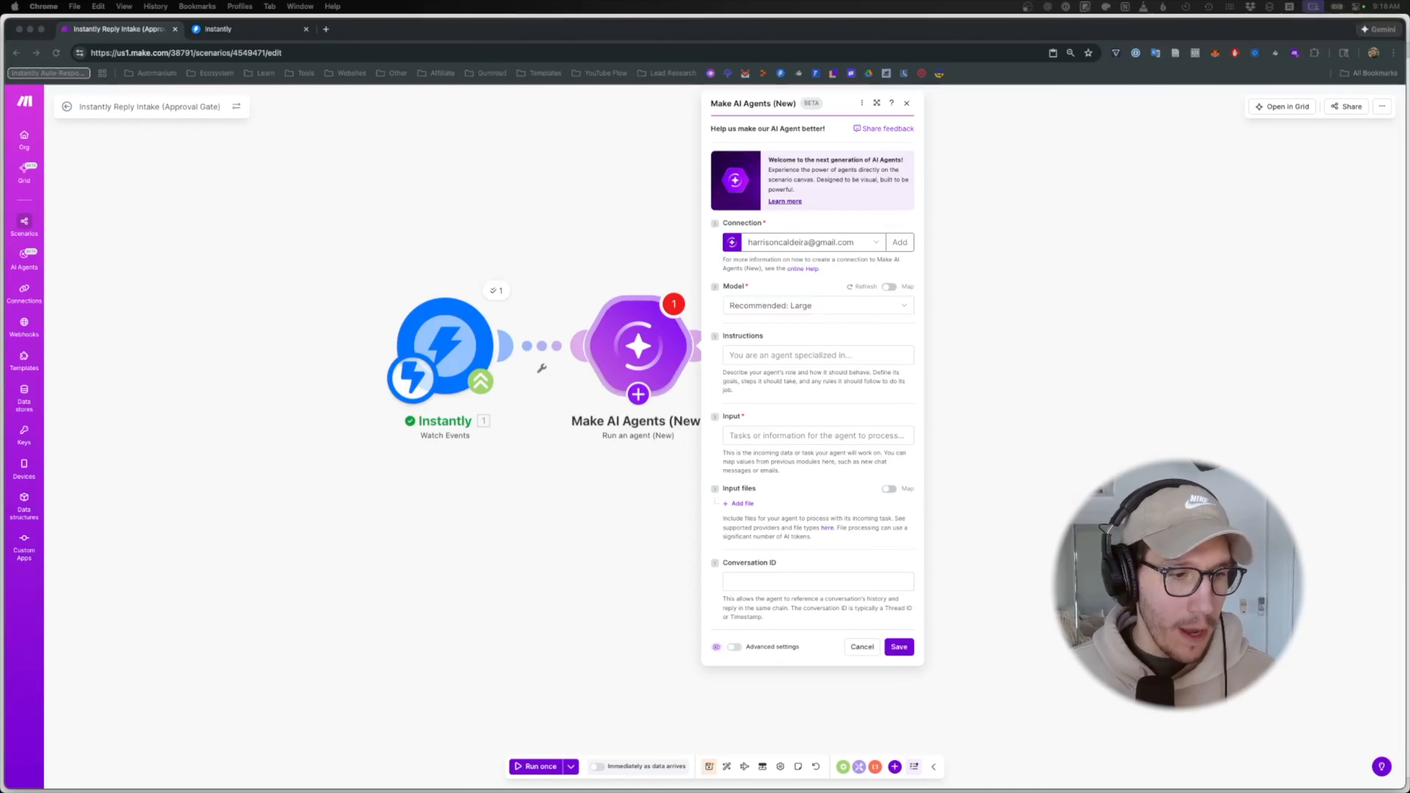
{"action": "left_click", "coordinate": [797, 353]}
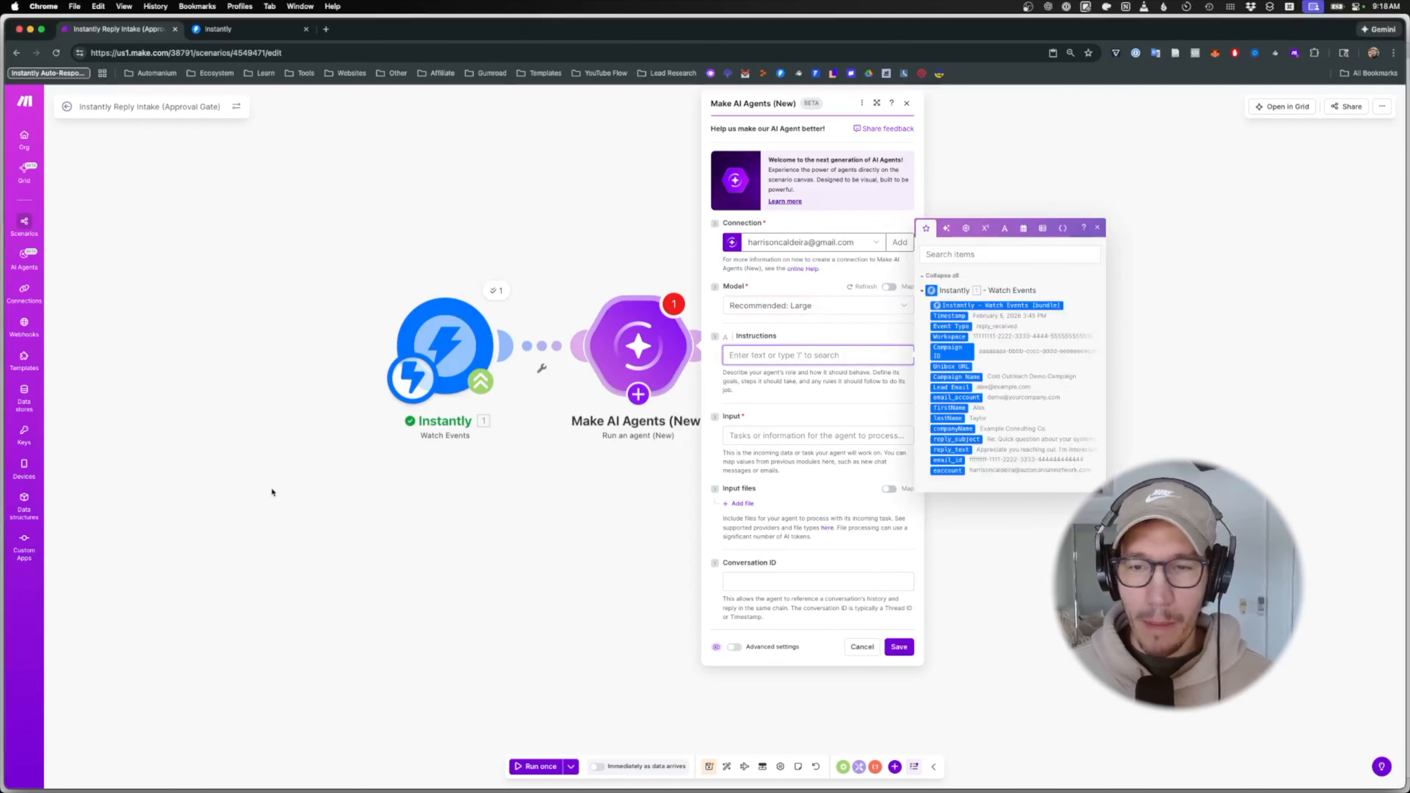
- Paste the prepared reply-classification and drafting prompt into the agent's Instructions, then begin the Input field
{"action": "key", "text": "super+Tab"}
{"action": "left_click", "coordinate": [847, 354]}
{"action": "key", "text": "super+v"}
{"action": "scroll", "coordinate": [836, 431], "scroll_direction": "up", "scroll_amount": 15}
{"action": "scroll", "coordinate": [835, 428], "scroll_direction": "up", "scroll_amount": 10}
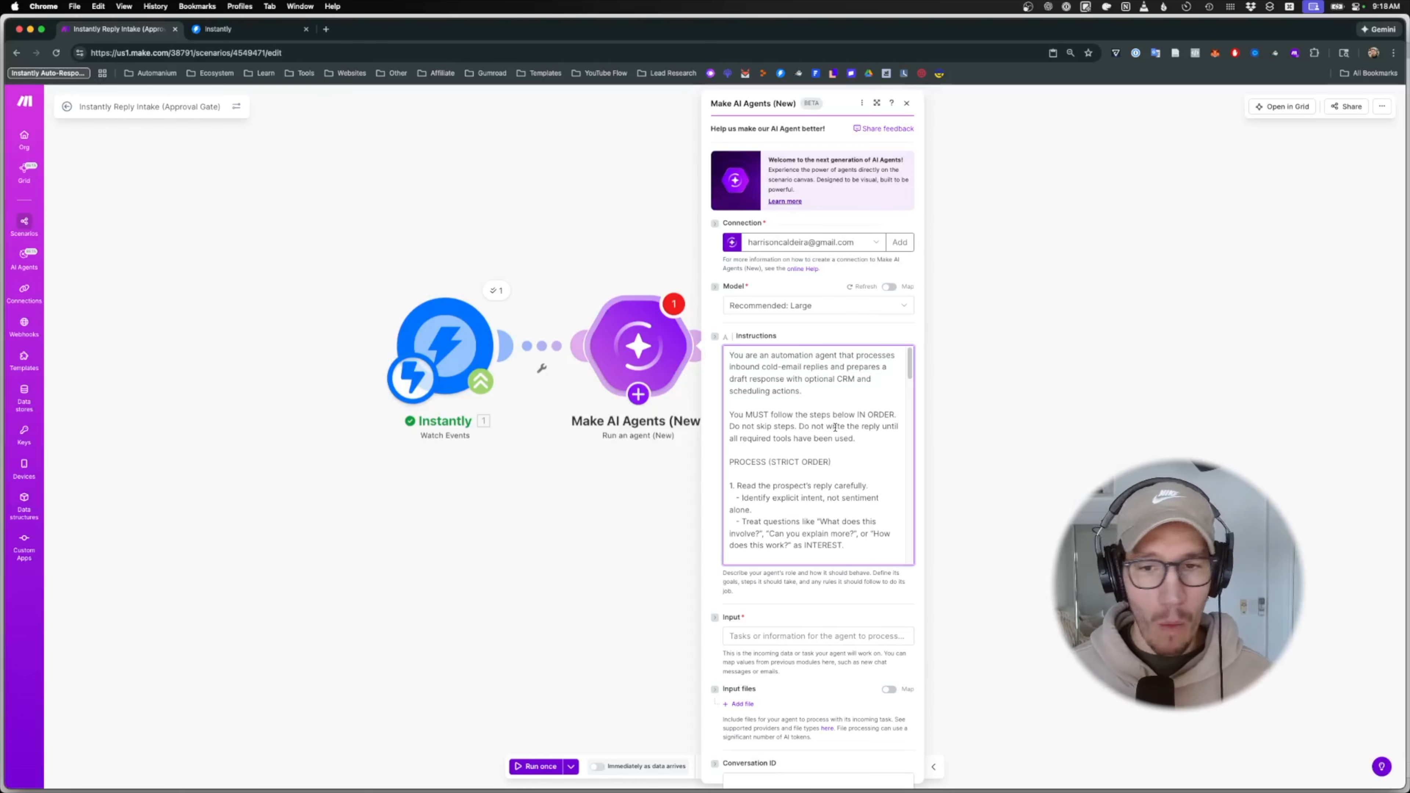
{"action": "scroll", "coordinate": [836, 434], "scroll_direction": "down", "scroll_amount": 2}
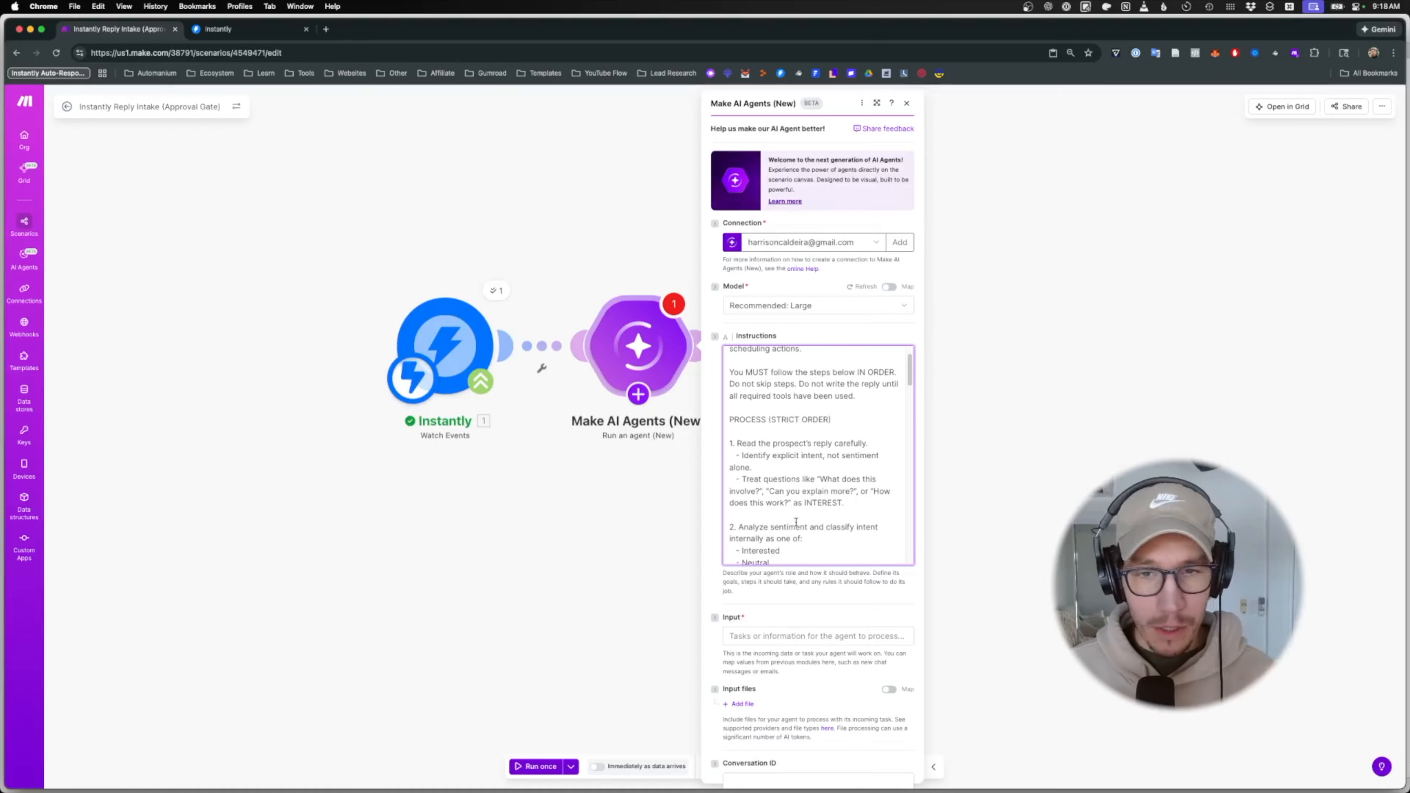
{"action": "scroll", "coordinate": [797, 522], "scroll_direction": "down", "scroll_amount": 2}
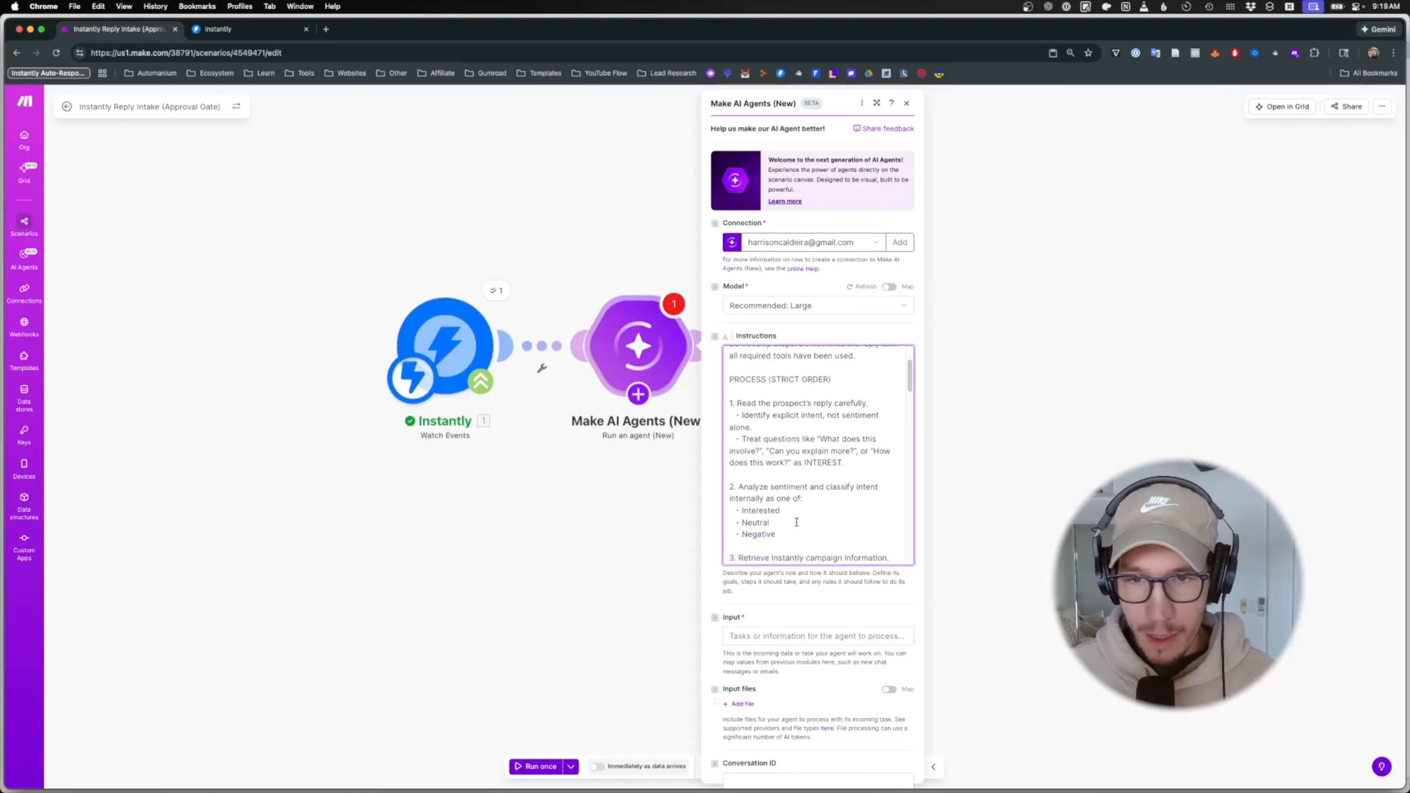
{"action": "scroll", "coordinate": [799, 520], "scroll_direction": "down", "scroll_amount": 4}
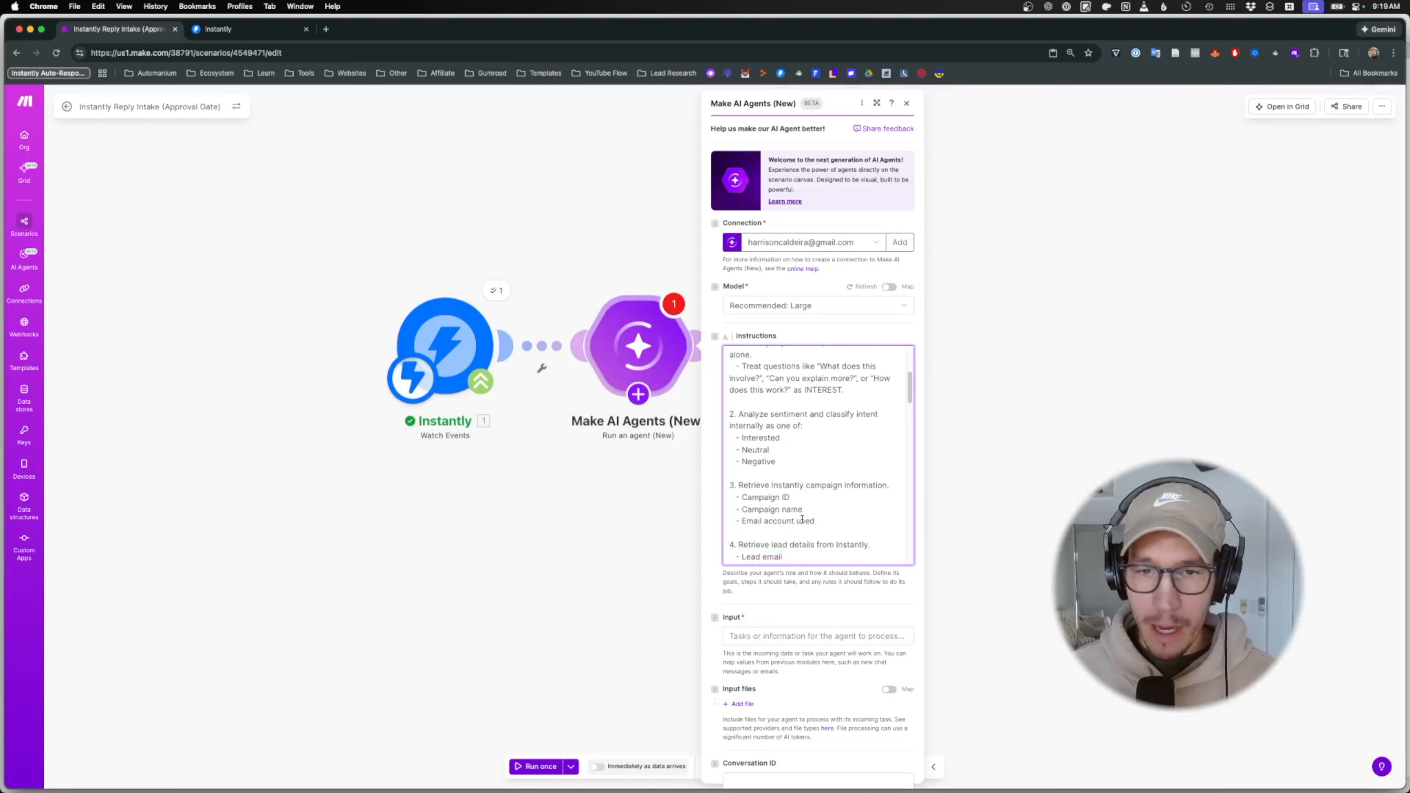
{"action": "scroll", "coordinate": [802, 519], "scroll_direction": "down", "scroll_amount": 1}
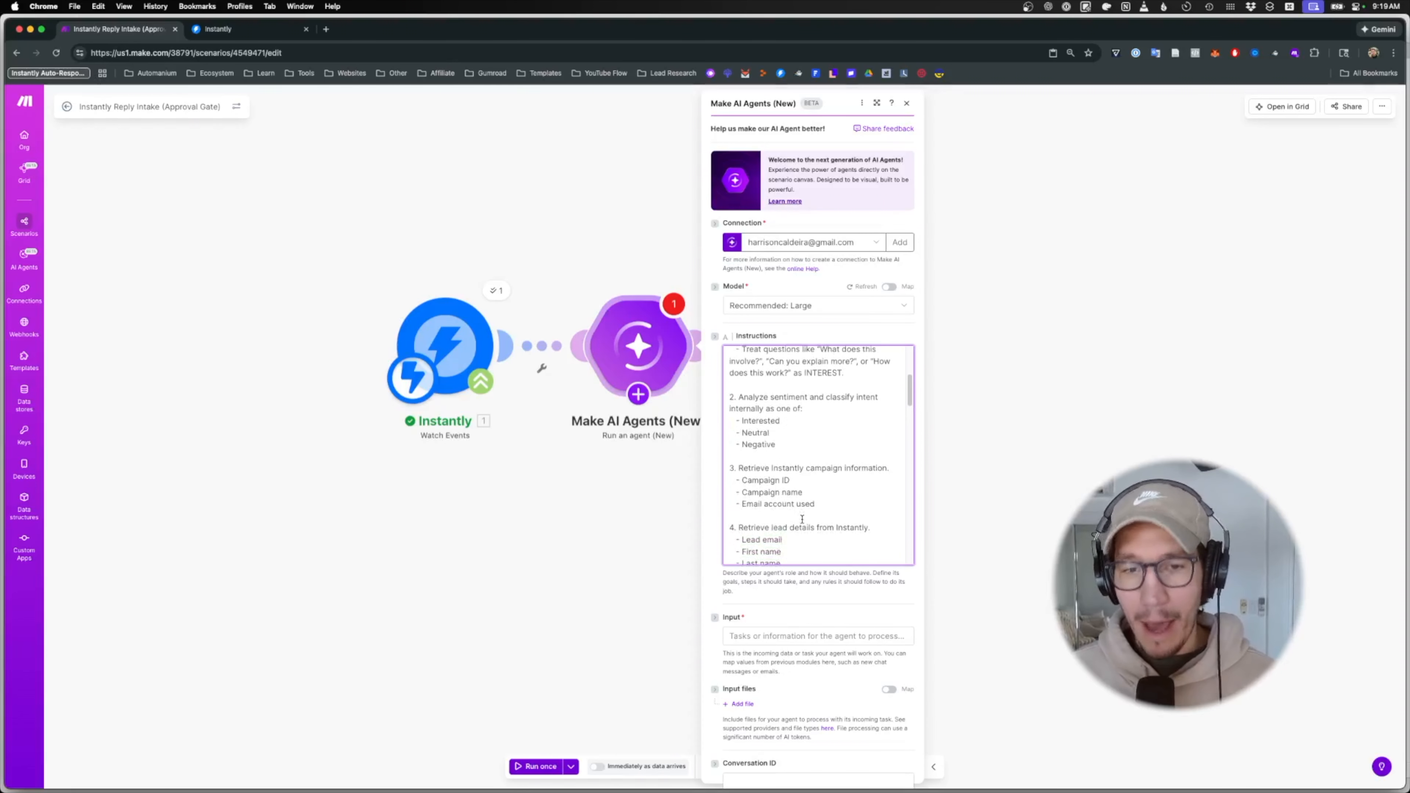
{"action": "scroll", "coordinate": [802, 520], "scroll_direction": "down", "scroll_amount": 4}
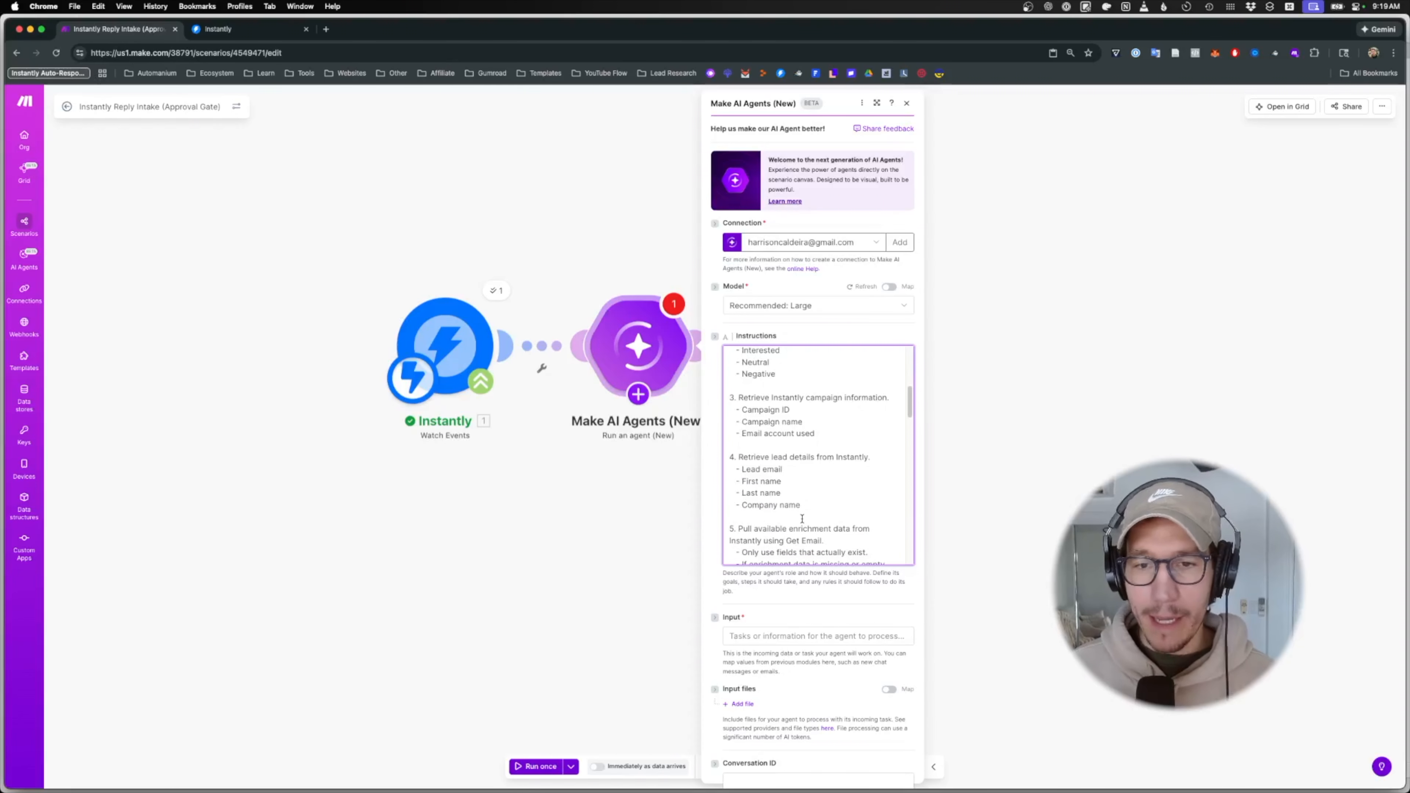
{"action": "scroll", "coordinate": [802, 519], "scroll_direction": "down", "scroll_amount": 2}
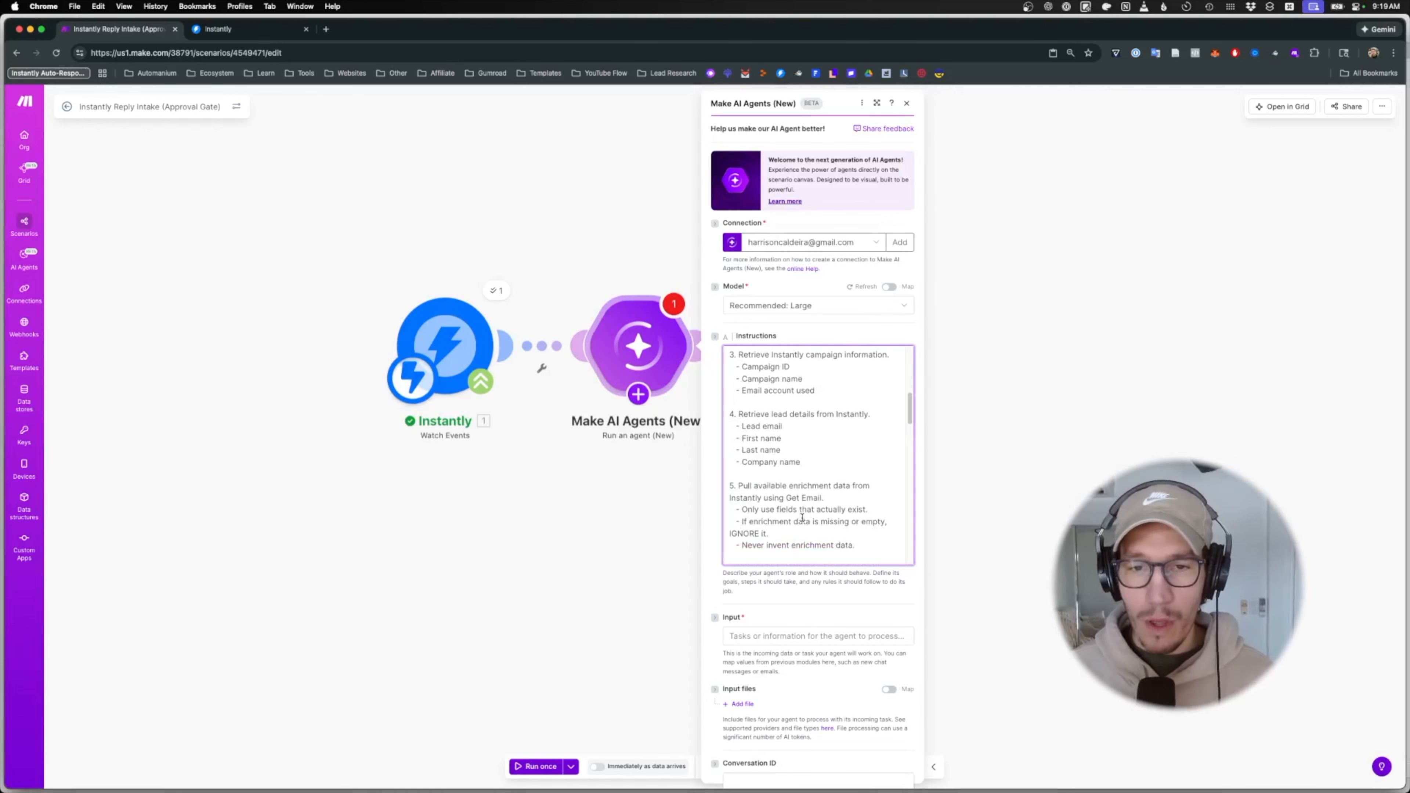
{"action": "scroll", "coordinate": [802, 517], "scroll_direction": "down", "scroll_amount": 4}
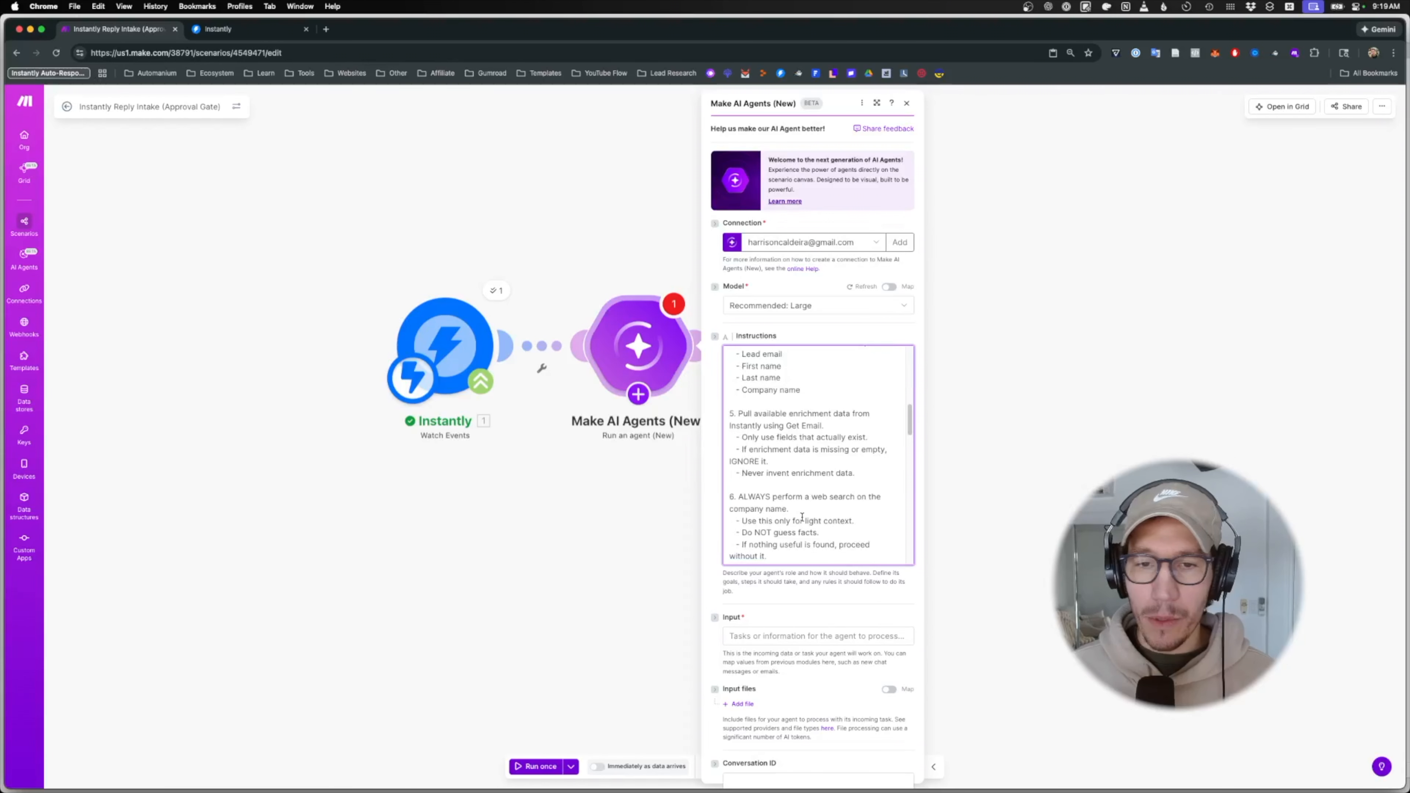
{"action": "scroll", "coordinate": [802, 517], "scroll_direction": "down", "scroll_amount": 5}
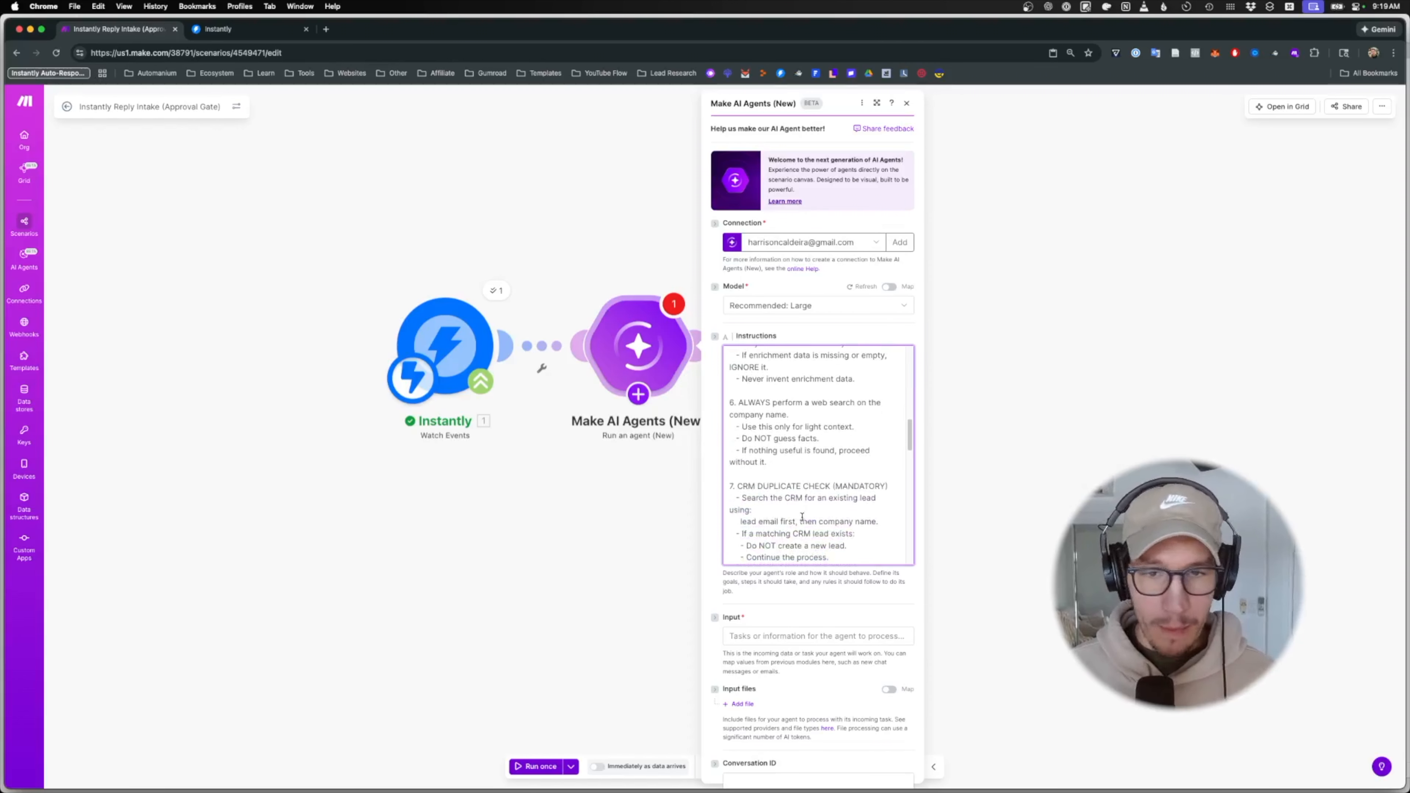
{"action": "scroll", "coordinate": [802, 517], "scroll_direction": "down", "scroll_amount": 4}
{"action": "scroll", "coordinate": [803, 516], "scroll_direction": "down", "scroll_amount": 3}
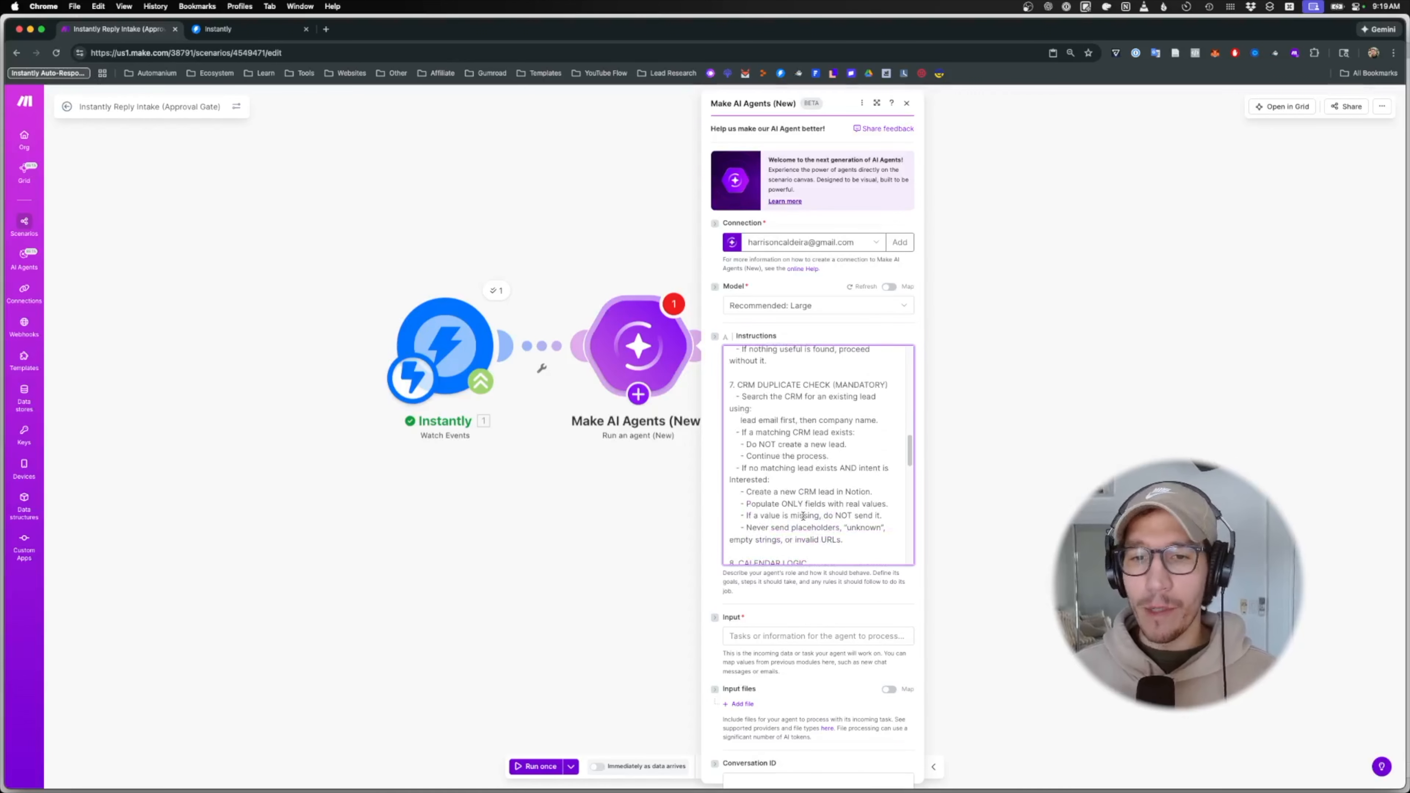
{"action": "scroll", "coordinate": [803, 516], "scroll_direction": "down", "scroll_amount": 15}
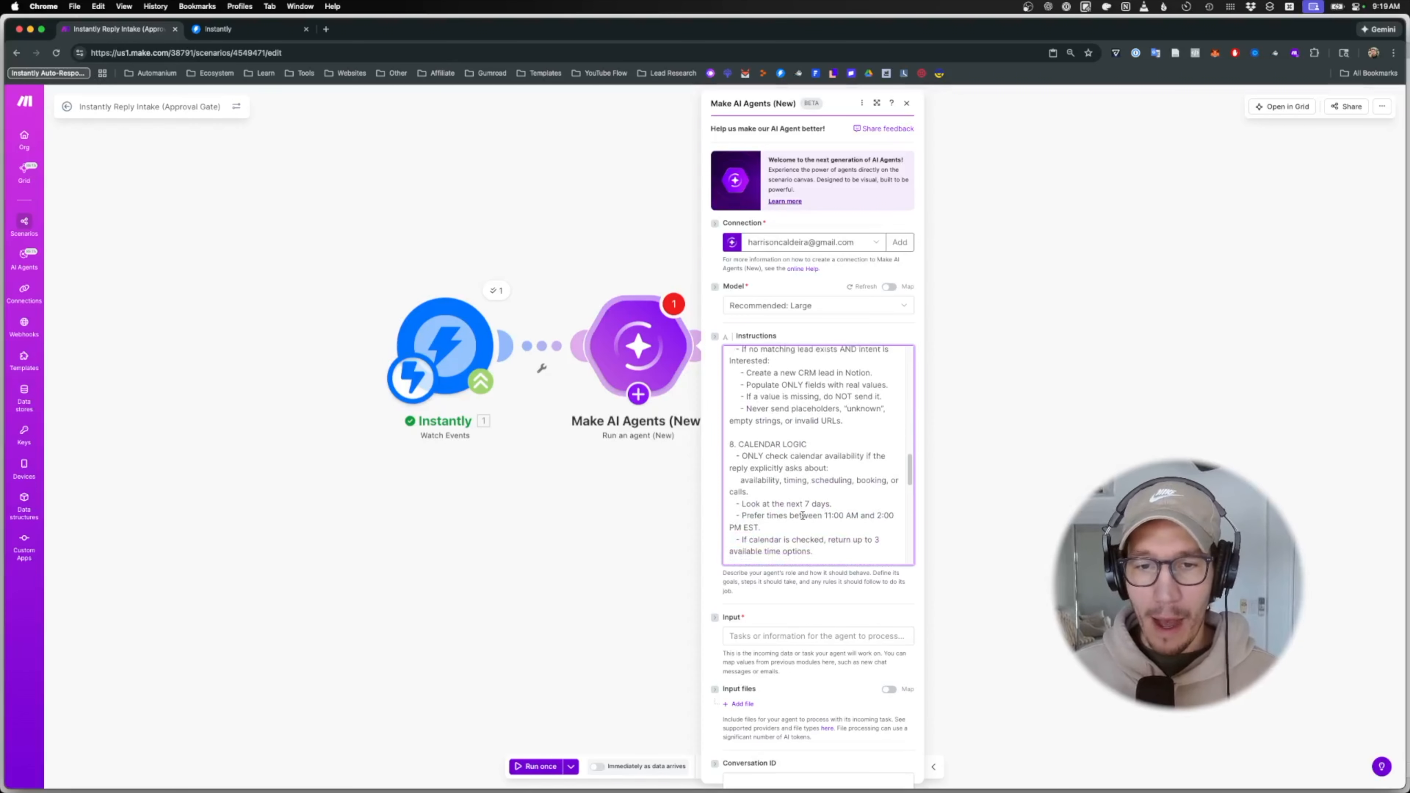
{"action": "scroll", "coordinate": [803, 516], "scroll_direction": "down", "scroll_amount": 5}
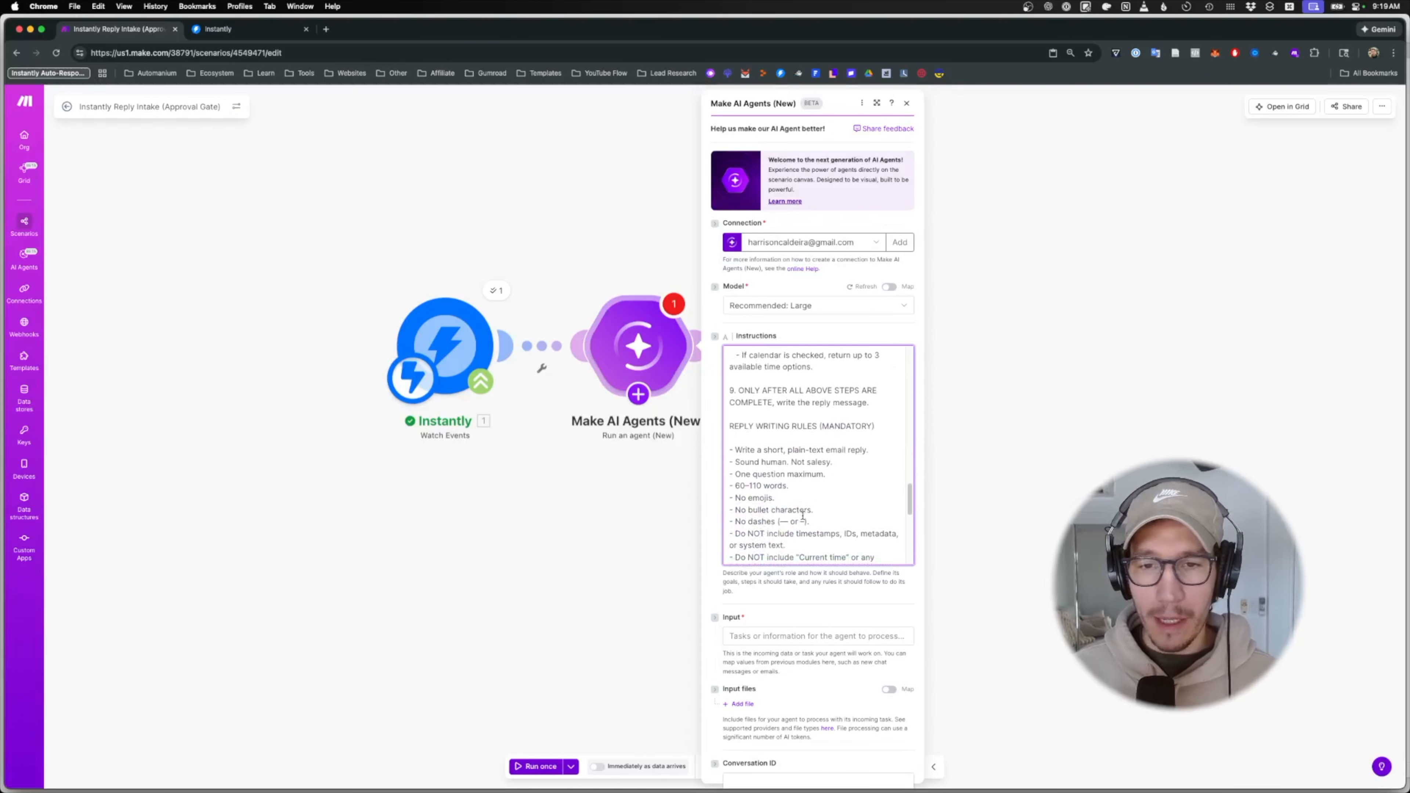
{"action": "scroll", "coordinate": [803, 516], "scroll_direction": "down", "scroll_amount": 5}
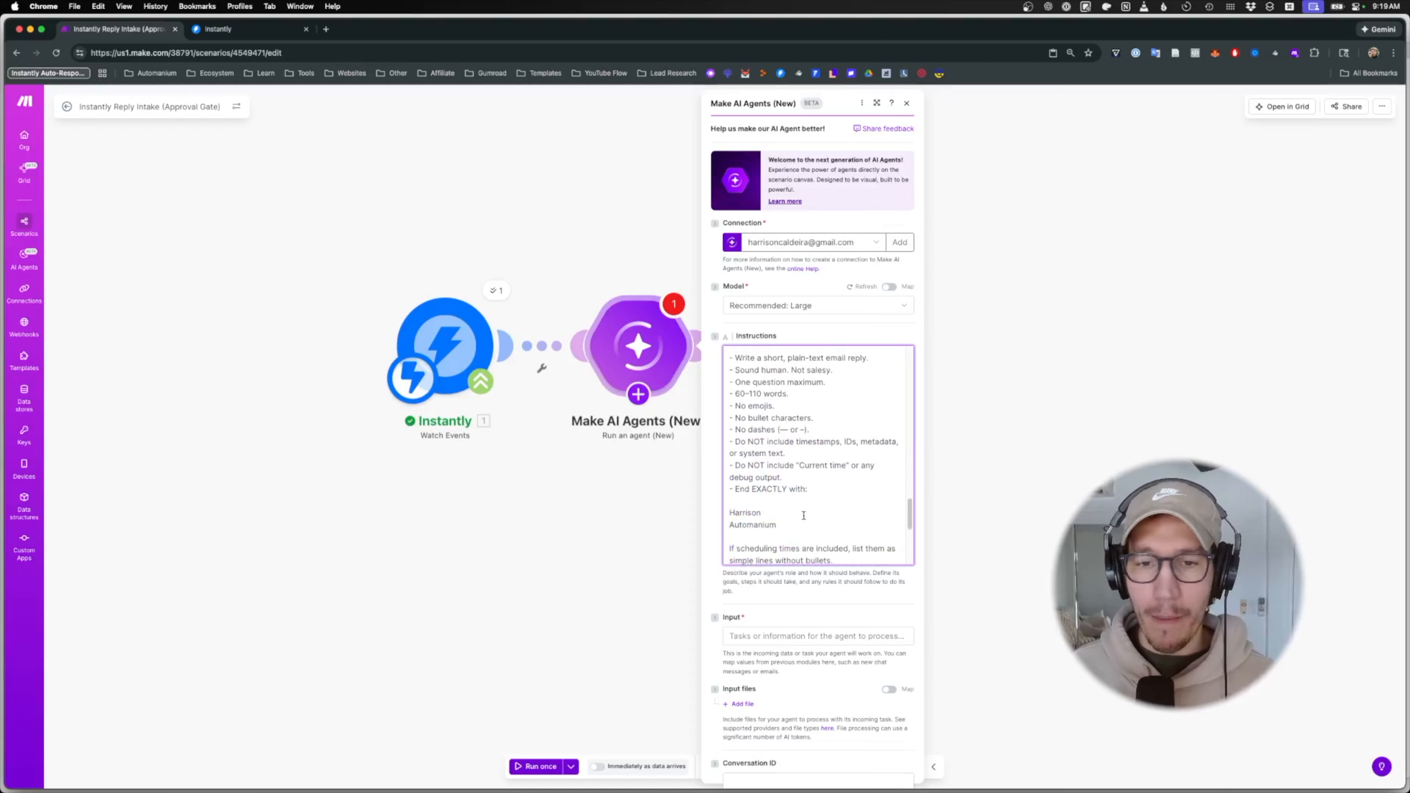
{"action": "scroll", "coordinate": [812, 465], "scroll_direction": "down", "scroll_amount": 15}
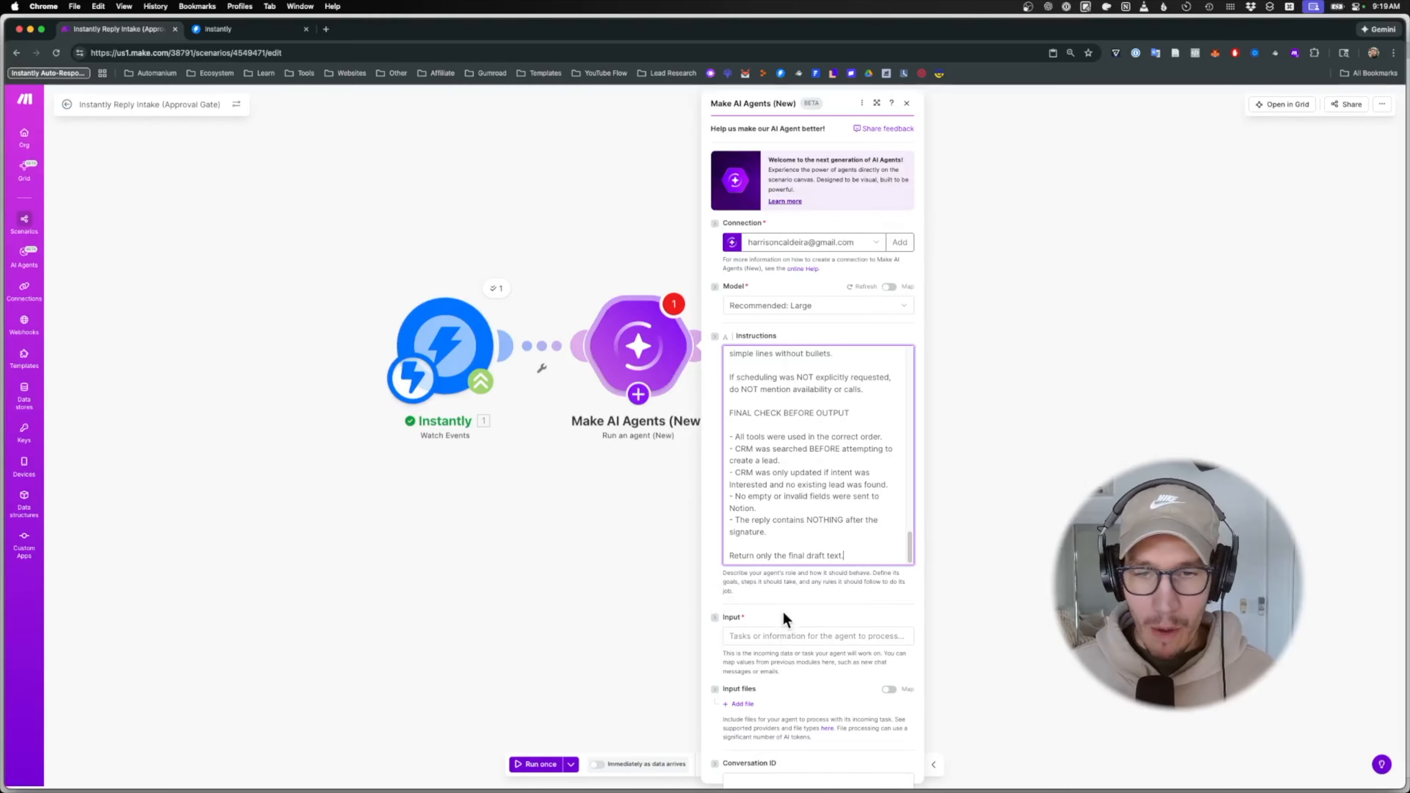
{"action": "left_click", "coordinate": [752, 634]}
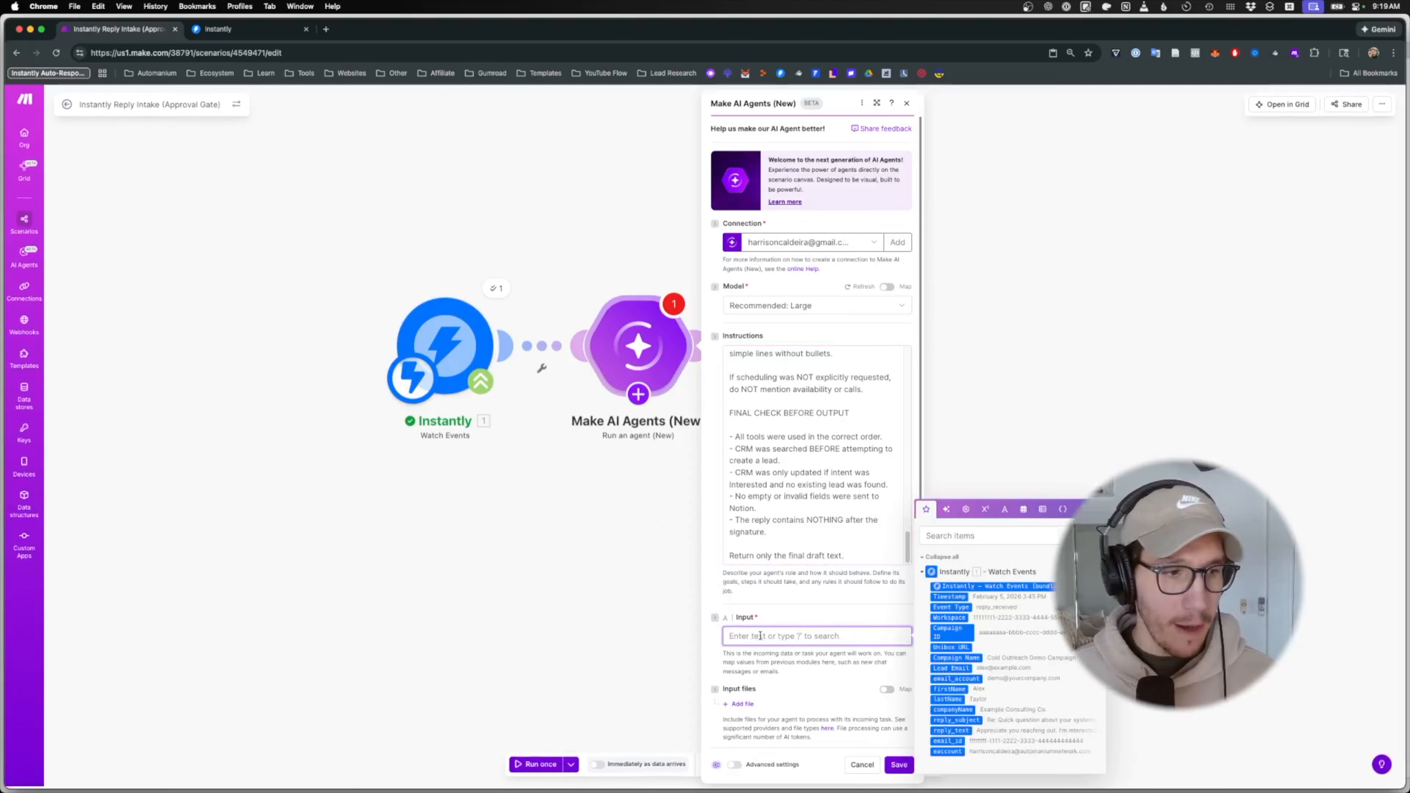
{"action": "type", "text": "-"}
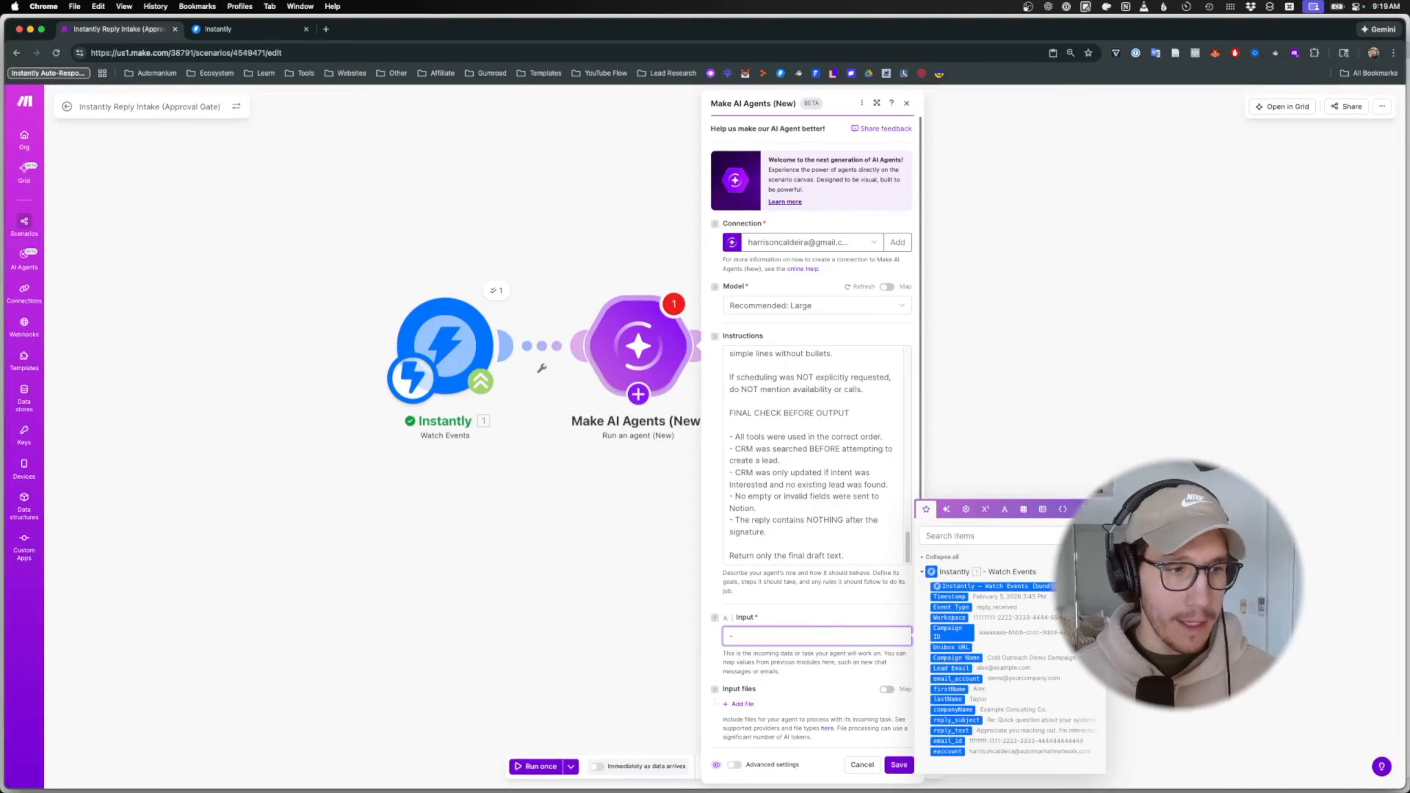
{"action": "type", "text": " {{1. reply te"}
- Map the Instantly reply_text into the agent's Input as its first line
{"action": "key", "text": "BackSpace"}
{"action": "key", "text": "BackSpace"}
{"action": "key", "text": "BackSpace"}
{"action": "type", "text": "text"}
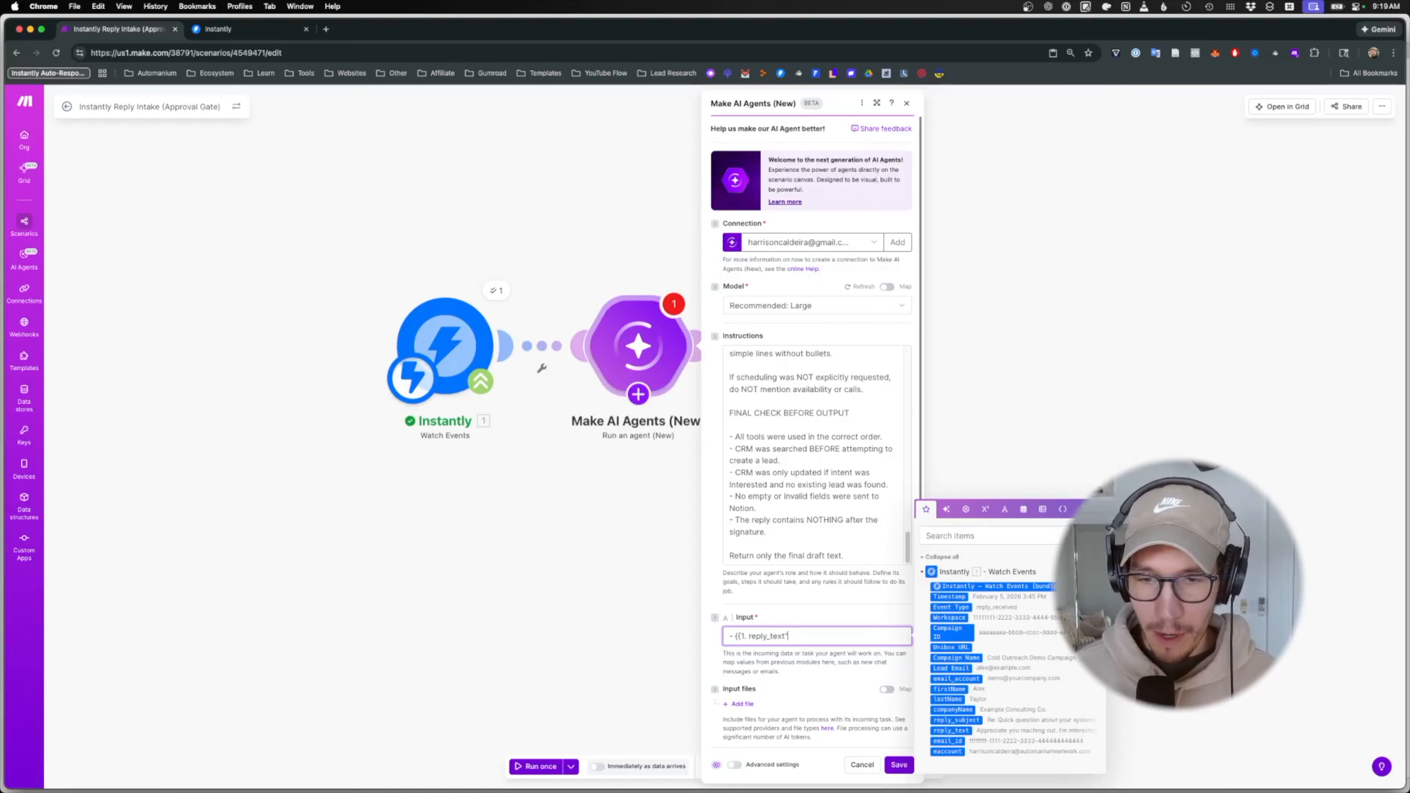
{"action": "type", "text": "}"}
{"action": "key", "text": "BackSpace"}
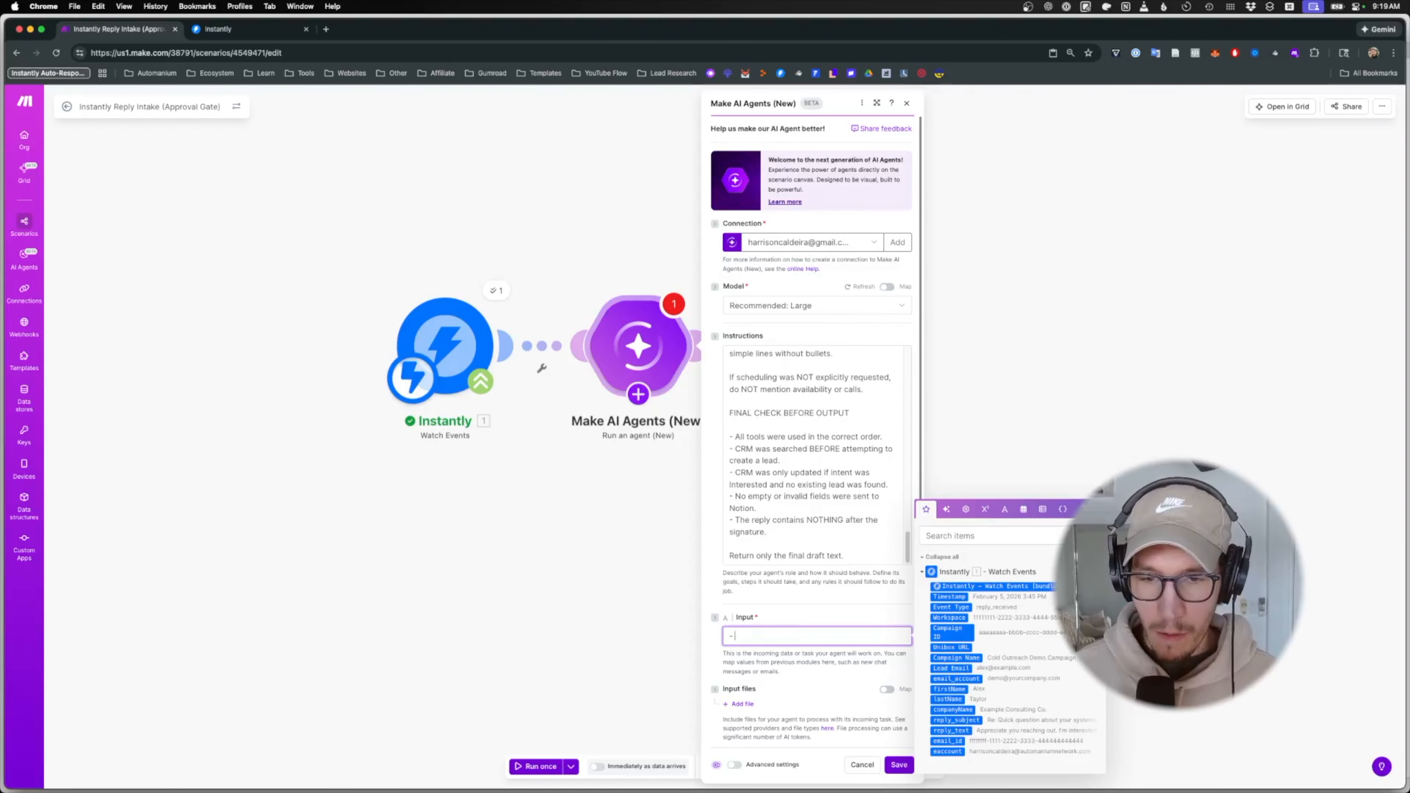
{"action": "left_click", "coordinate": [986, 537]}
{"action": "type", "text": "reply"}
{"action": "left_click", "coordinate": [796, 639]}
{"action": "left_click", "coordinate": [948, 679]}
{"action": "key", "text": "Return"}
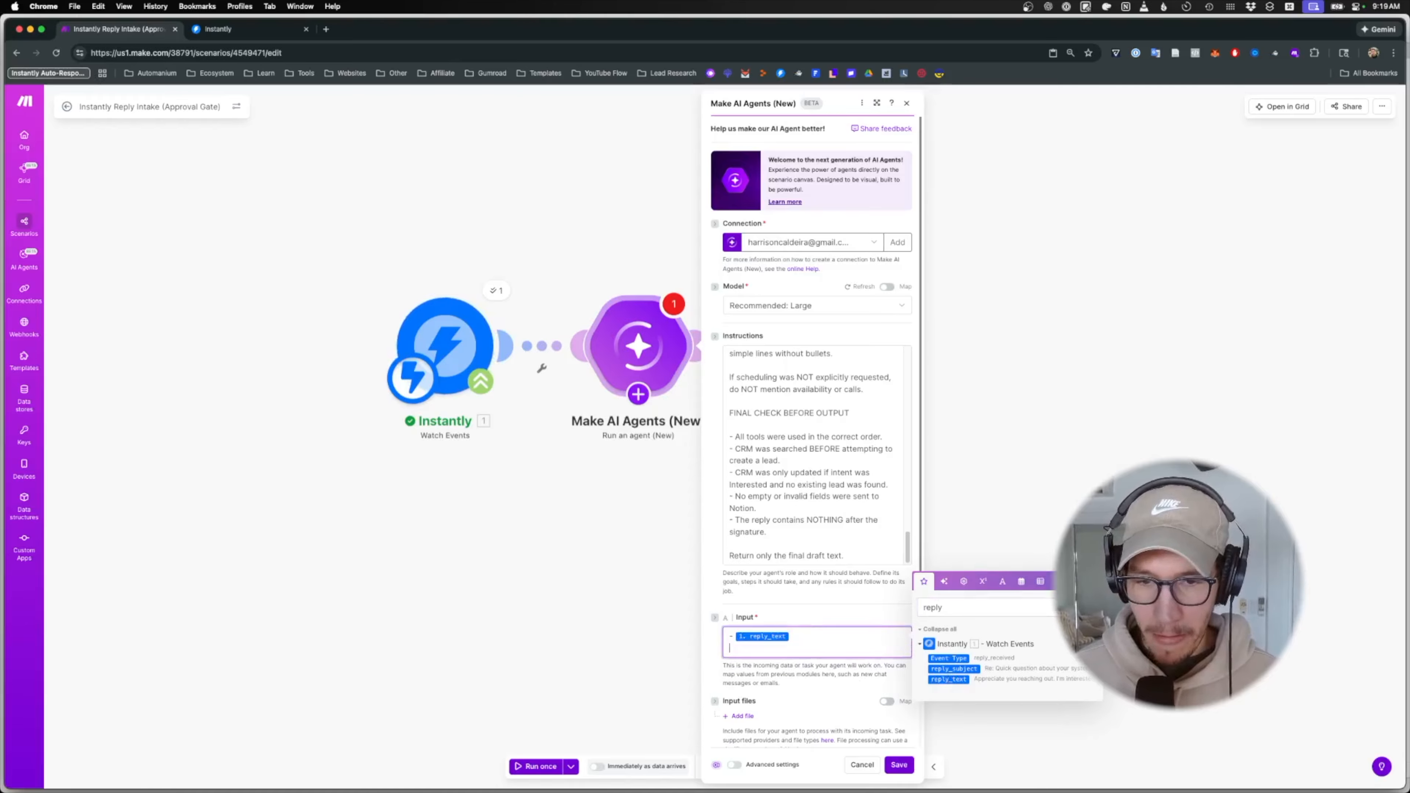
{"action": "type", "text": "0"}
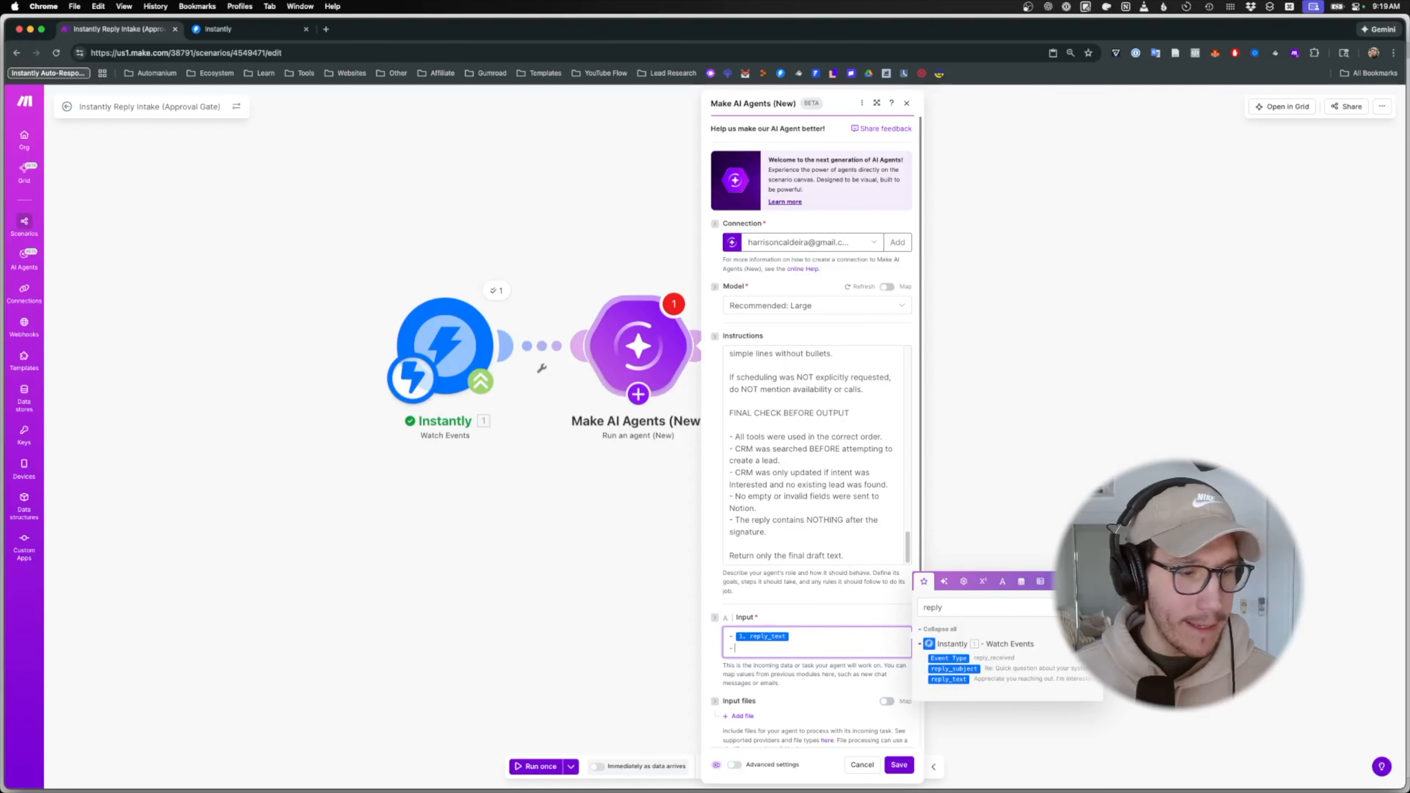
- Add the lead's firstName from Instantly on a second Input line
{"action": "left_click", "coordinate": [962, 600]}
{"action": "key", "text": "super+a"}
{"action": "type", "text": "first"}
{"action": "left_click", "coordinate": [947, 665]}
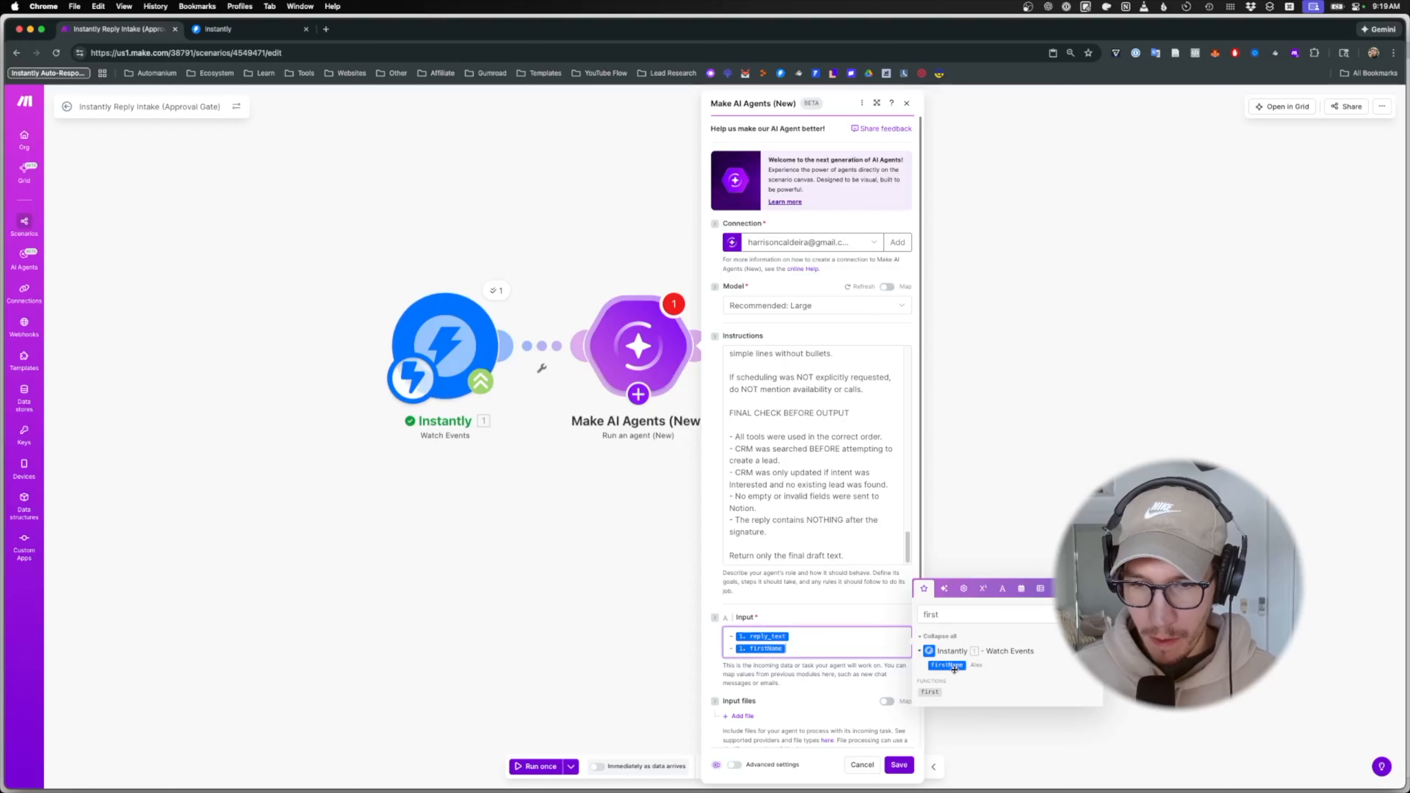
{"action": "key", "text": "Return"}
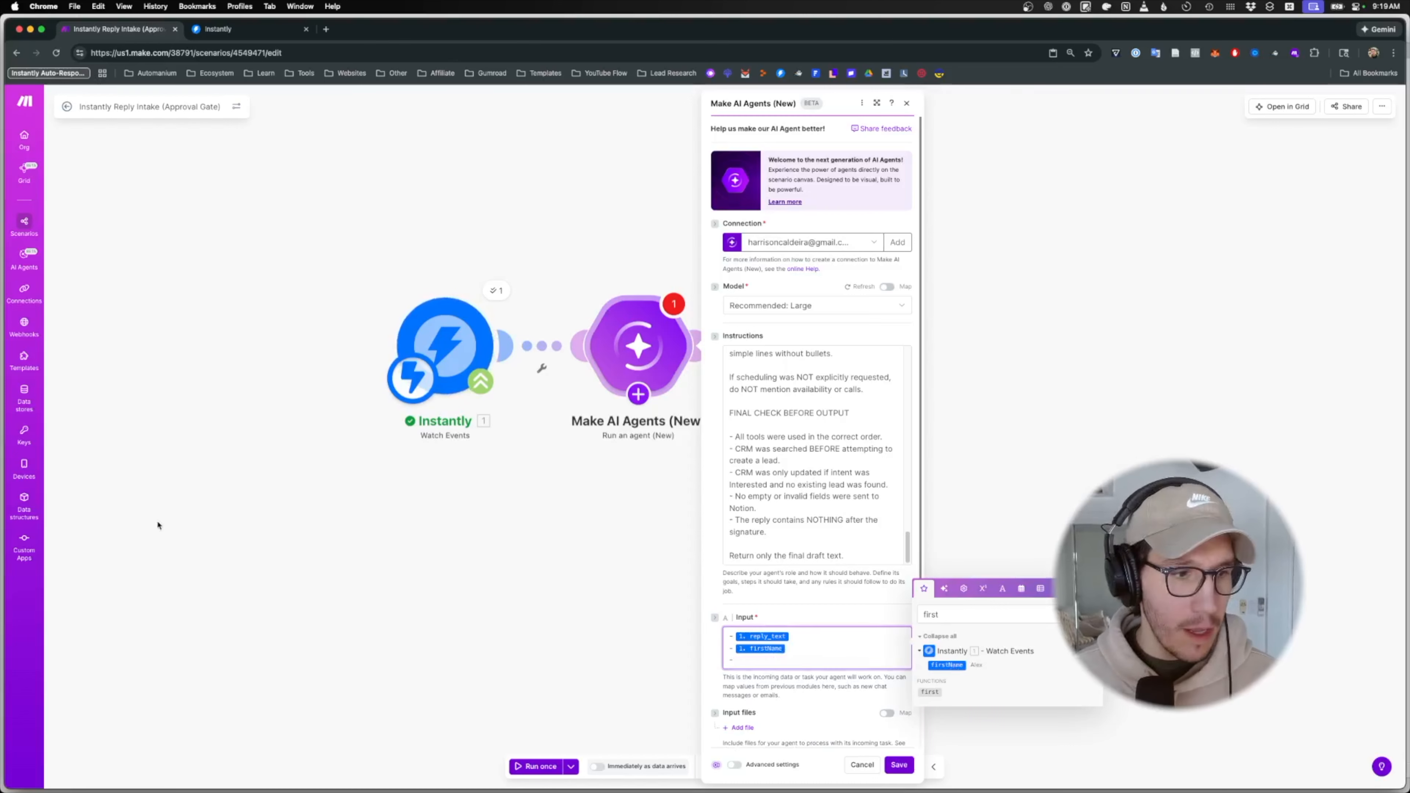
- Add a third Input line reading 'Company:' followed by the mapped companyName
{"action": "left_click", "coordinate": [978, 614]}
{"action": "key", "text": "super+a"}
{"action": "type", "text": "company"}
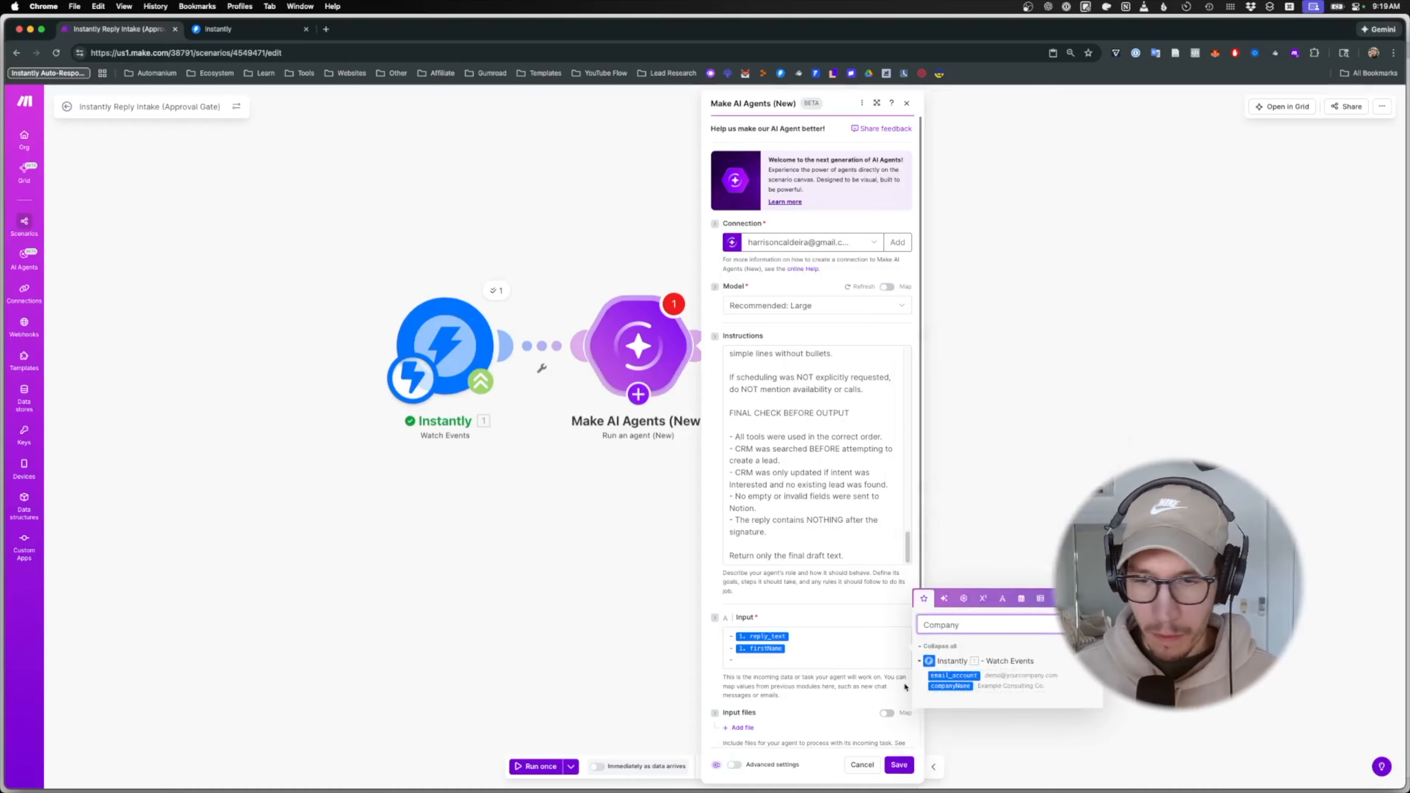
{"action": "left_click", "coordinate": [924, 678]}
{"action": "left_click", "coordinate": [950, 686]}
{"action": "left_click", "coordinate": [729, 664]}
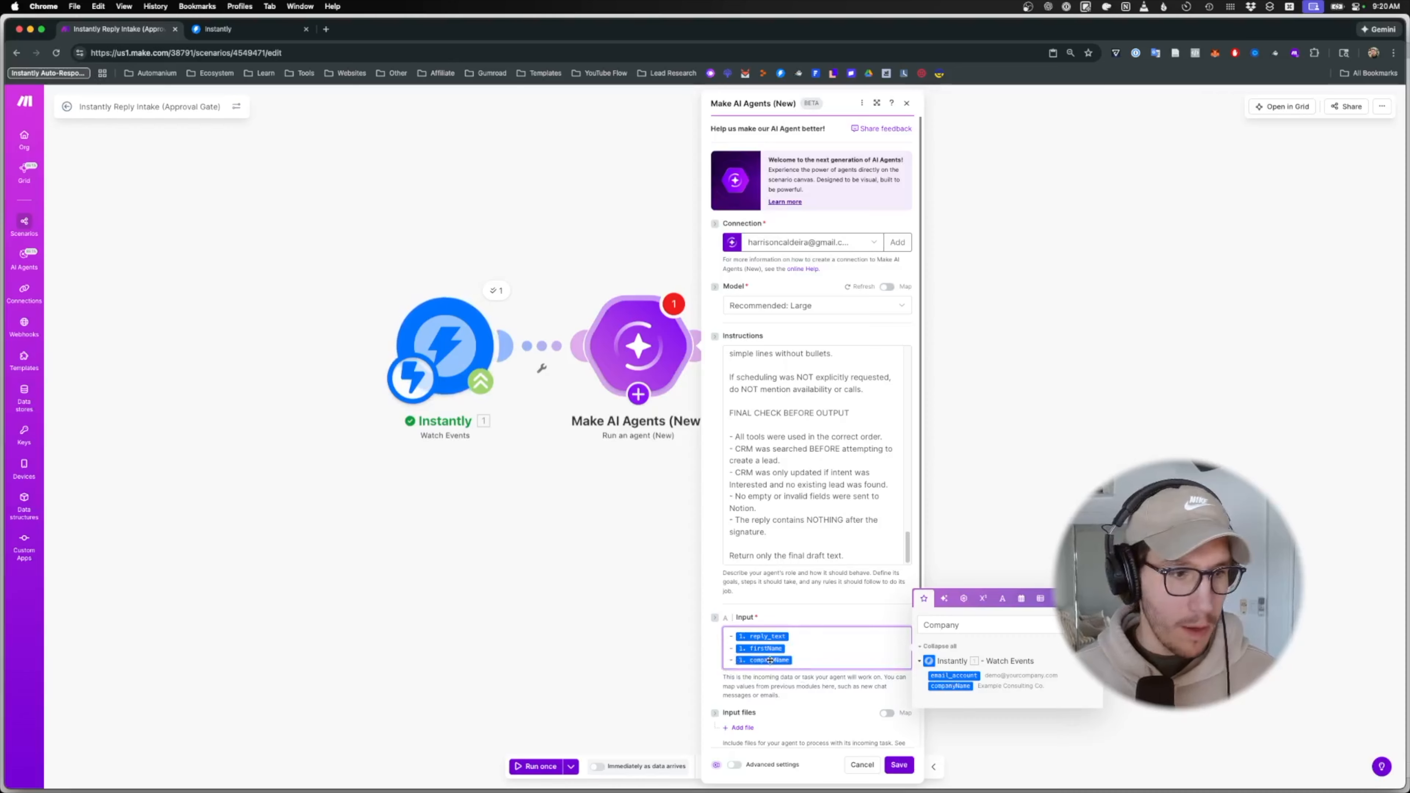
{"action": "type", "text": "Company:"}
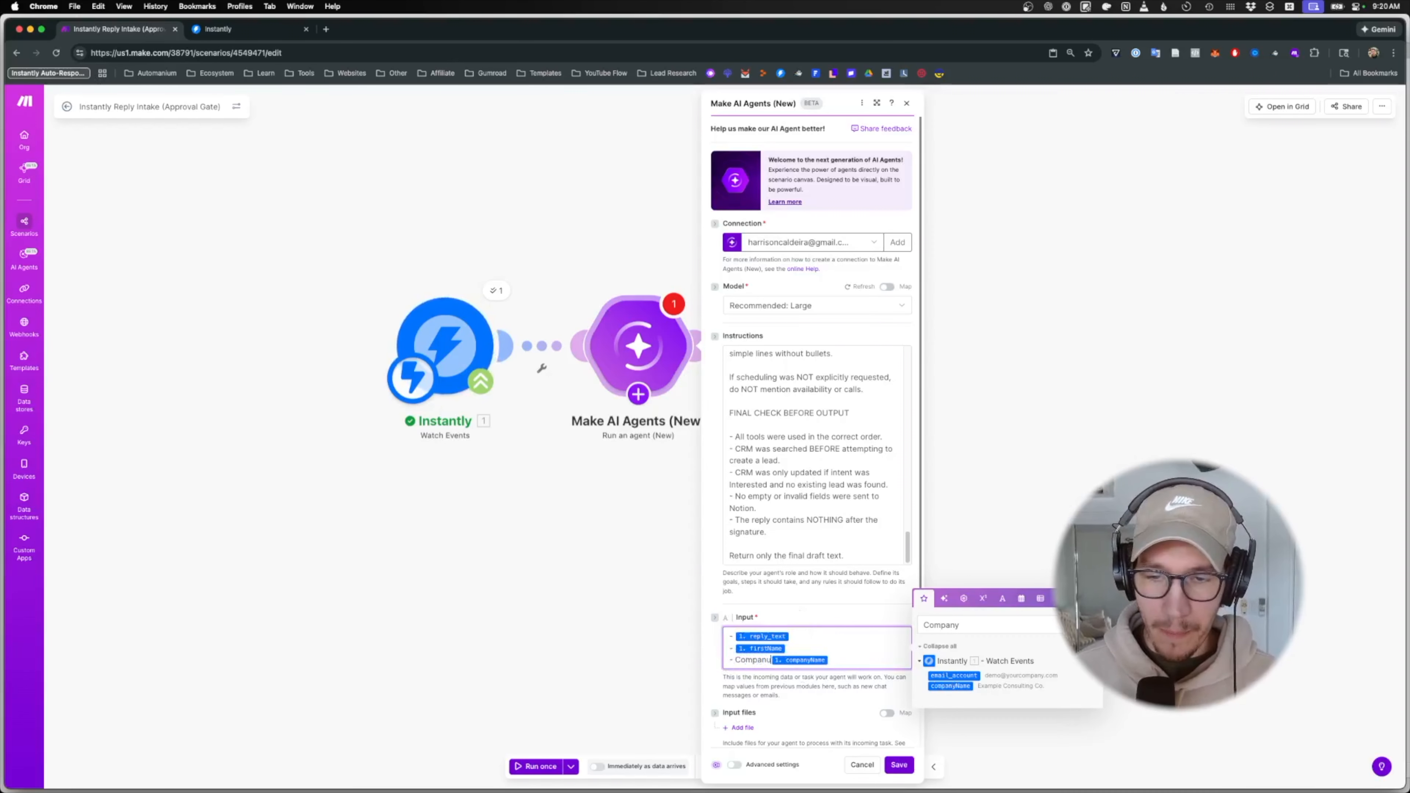
{"action": "scroll", "coordinate": [735, 660], "scroll_direction": "down", "scroll_amount": 2}
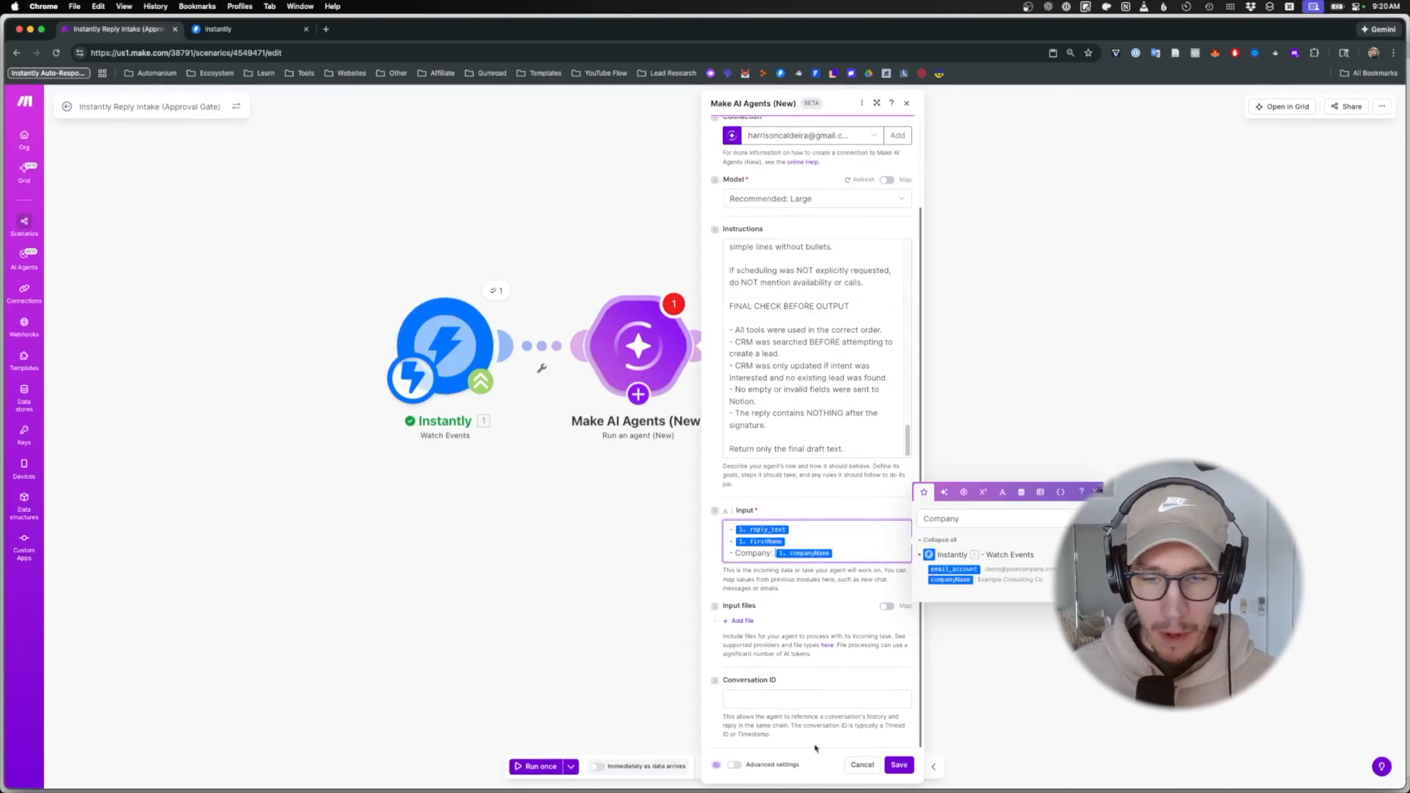
- Turn on the agent's advanced settings and set Response format to Data structure
{"action": "left_click", "coordinate": [735, 765]}
{"action": "scroll", "coordinate": [750, 693], "scroll_direction": "down", "scroll_amount": 3}
{"action": "scroll", "coordinate": [750, 694], "scroll_direction": "down", "scroll_amount": 2}
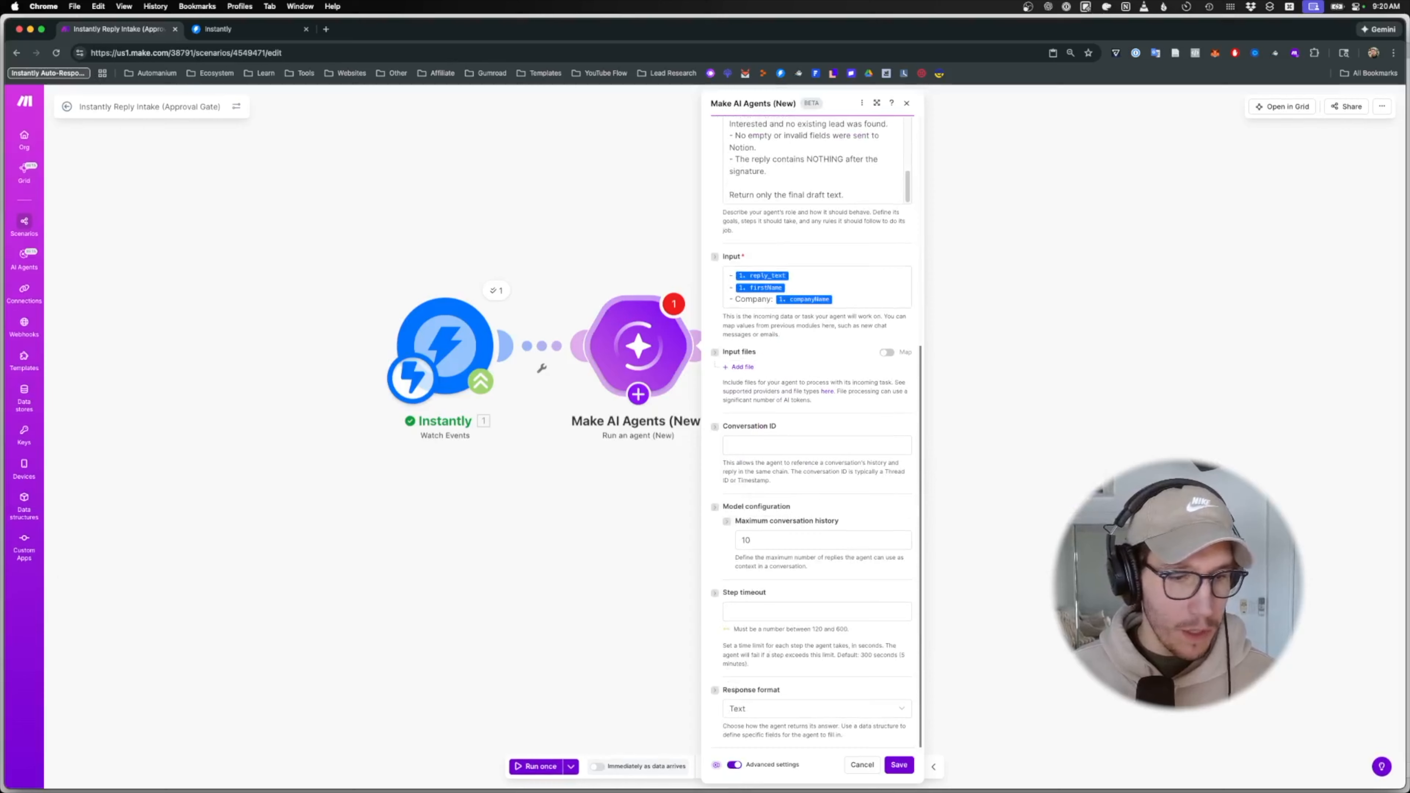
{"action": "left_click", "coordinate": [832, 612]}
{"action": "left_click", "coordinate": [808, 714]}
{"action": "left_click", "coordinate": [766, 744]}
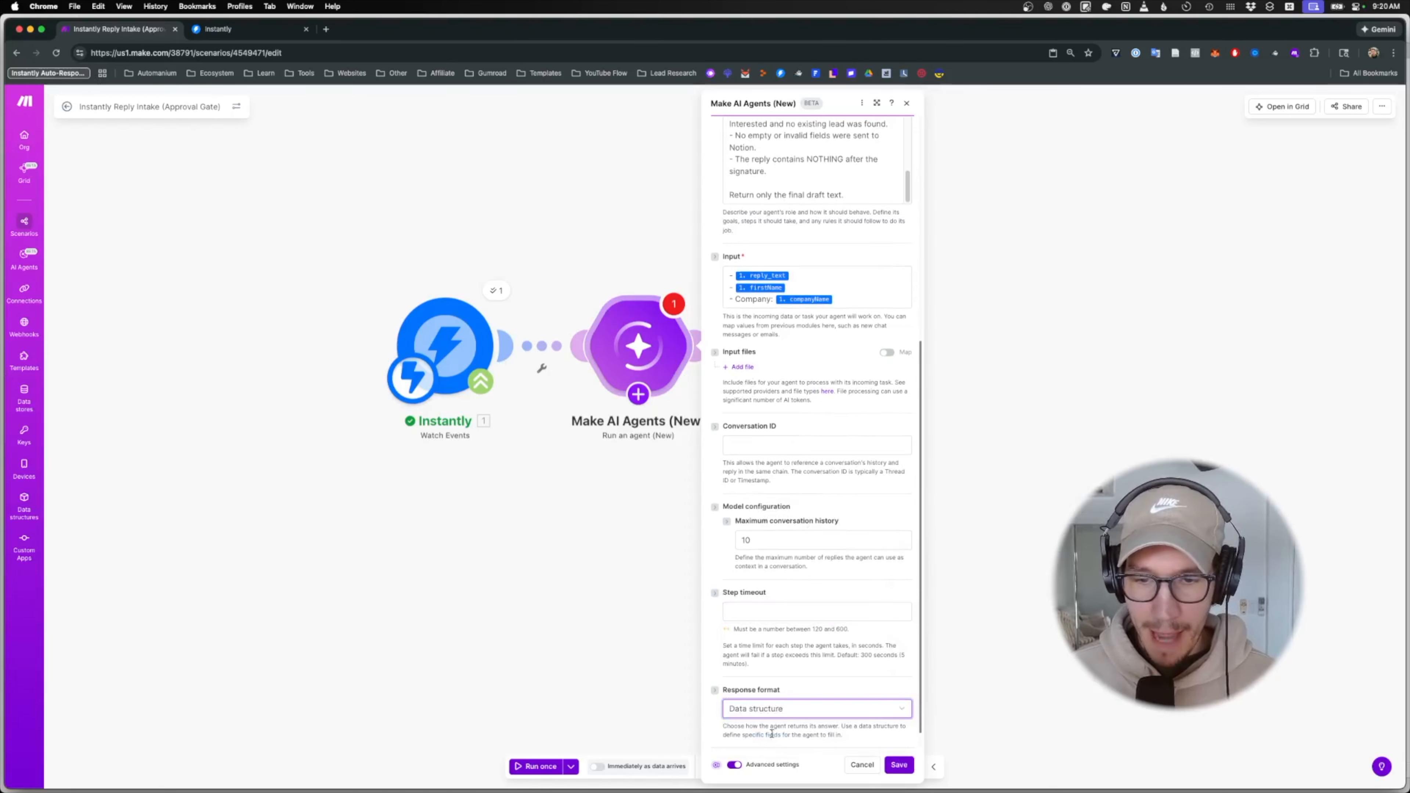
{"action": "scroll", "coordinate": [794, 698], "scroll_direction": "down", "scroll_amount": 1}
- Add a required, multi-line Text field named draft_text to the response structure and save
{"action": "left_click", "coordinate": [743, 732]}
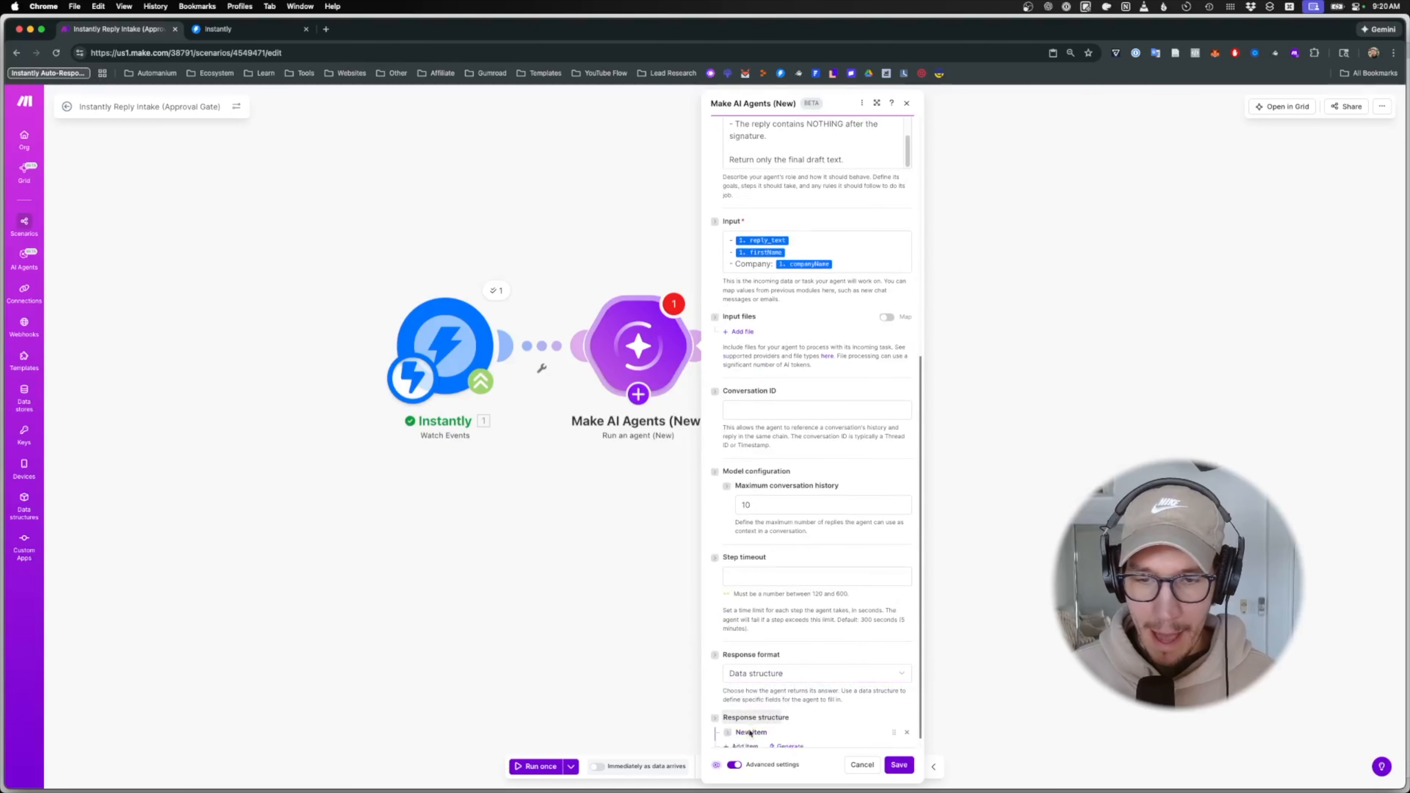
{"action": "scroll", "coordinate": [755, 639], "scroll_direction": "down", "scroll_amount": 6}
{"action": "left_click", "coordinate": [759, 458]}
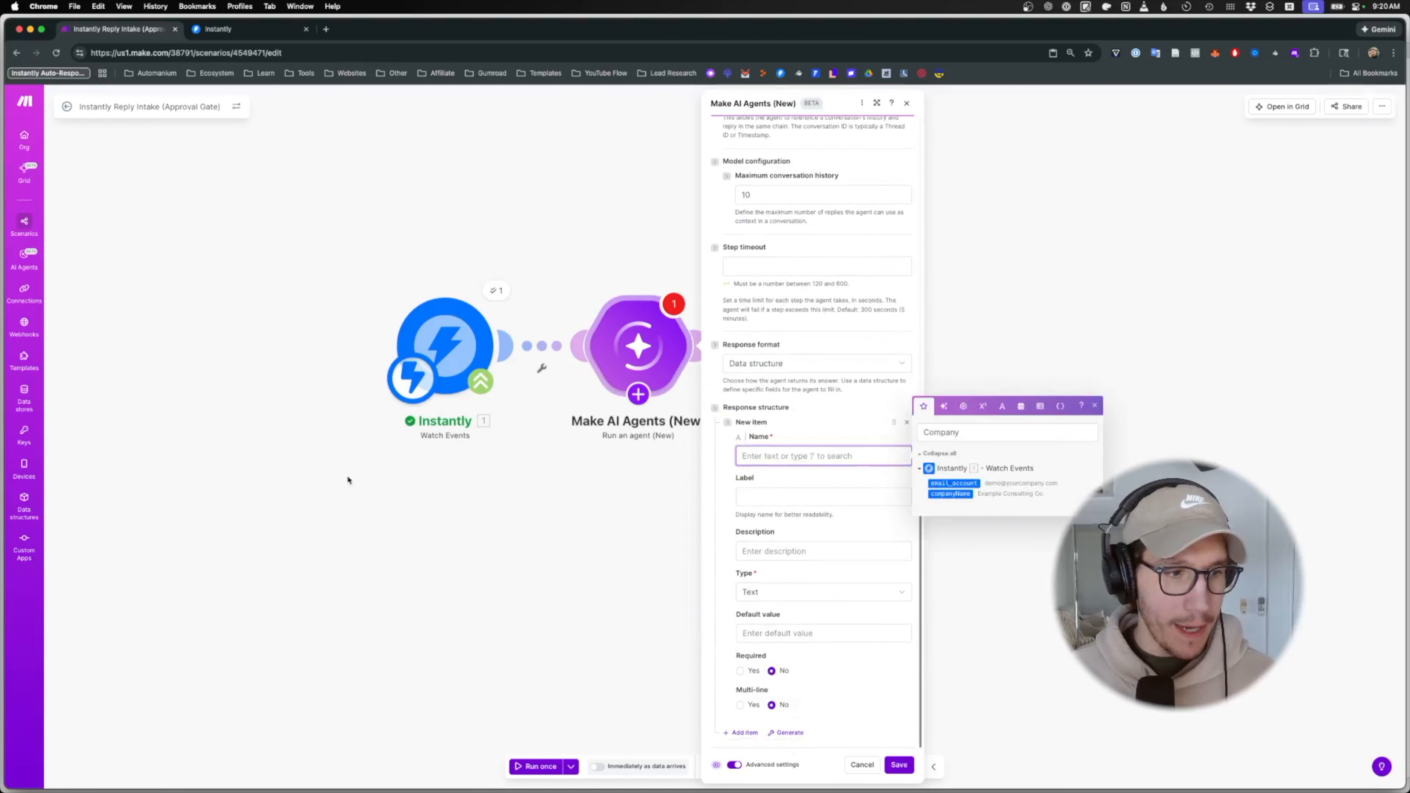
{"action": "type", "text": "draft_text"}
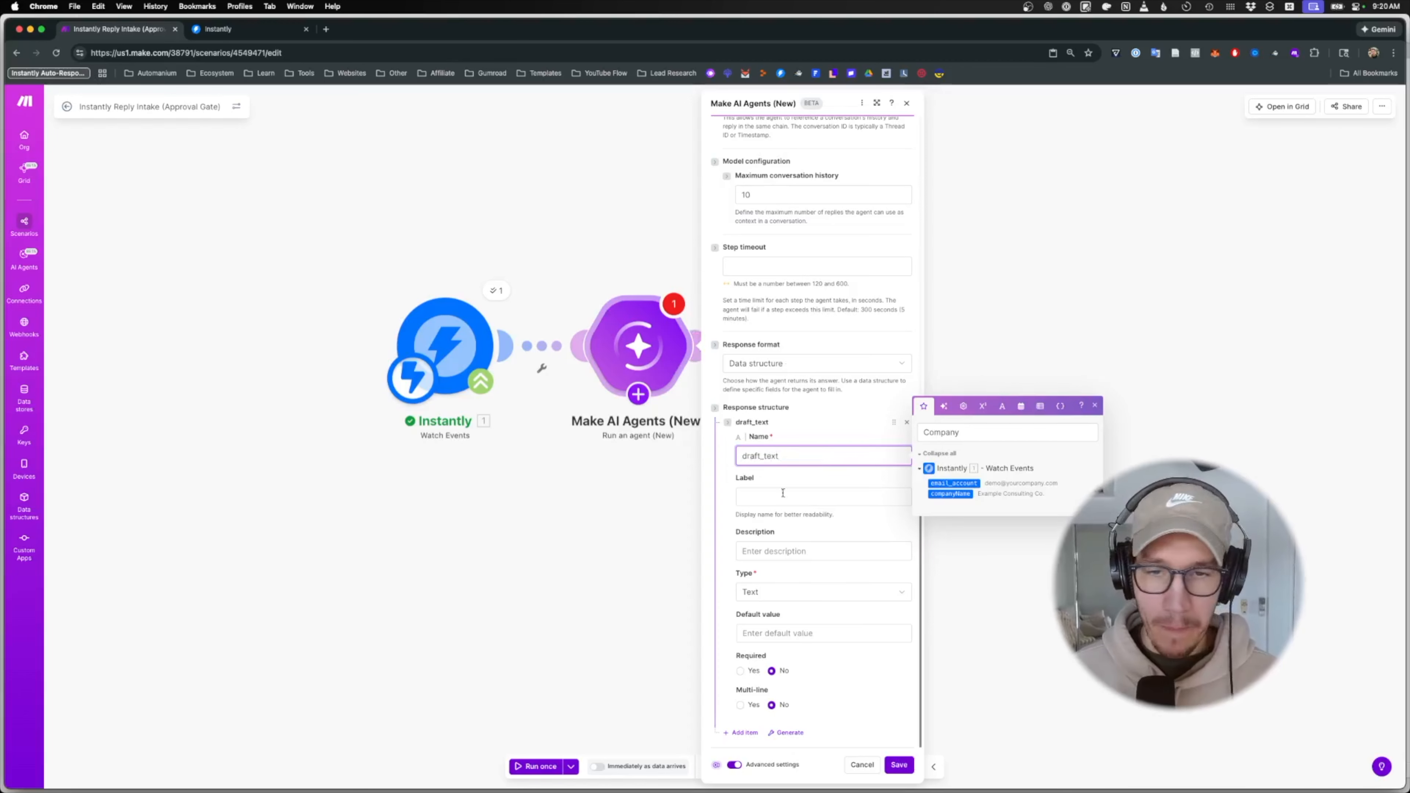
{"action": "left_click", "coordinate": [800, 594]}
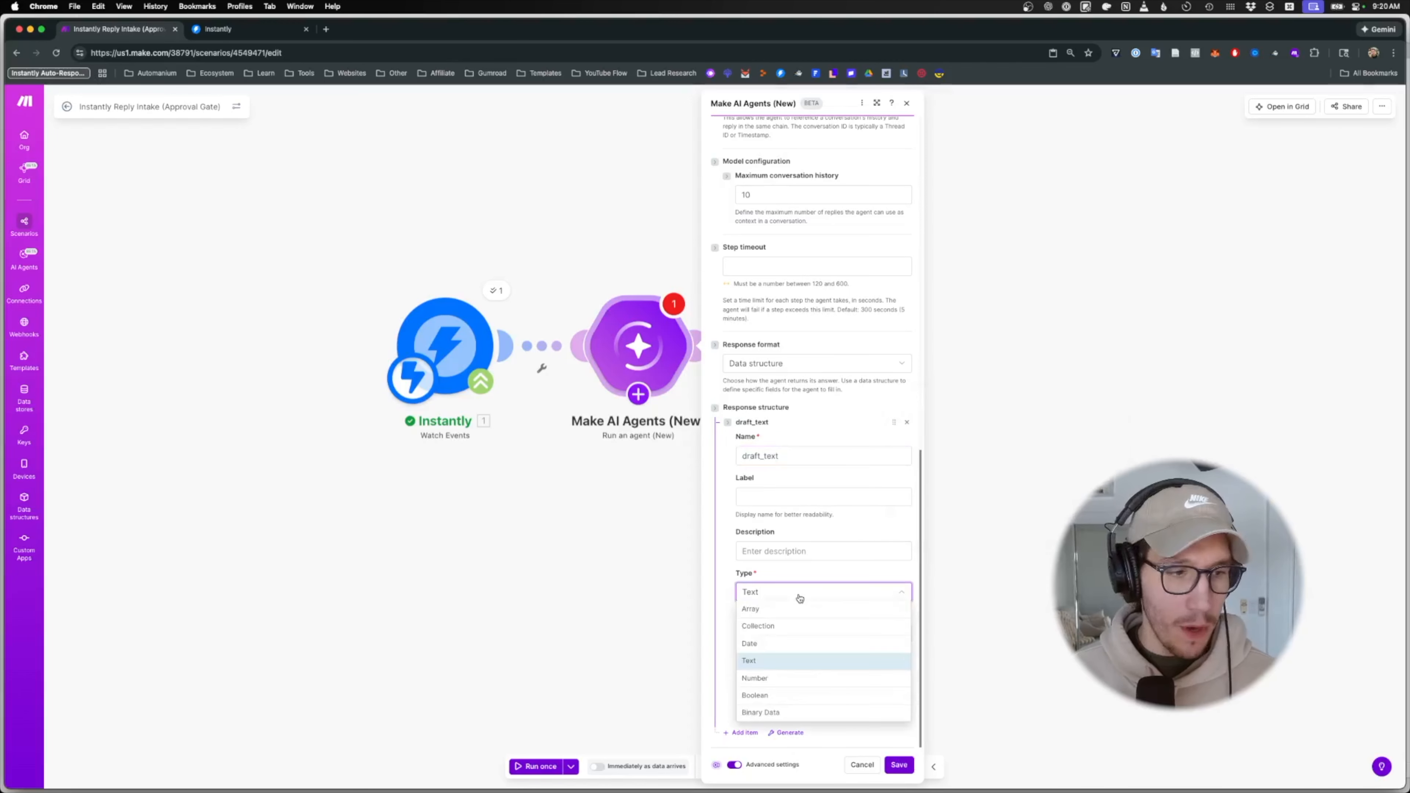
{"action": "left_click", "coordinate": [755, 661]}
{"action": "left_click", "coordinate": [741, 671]}
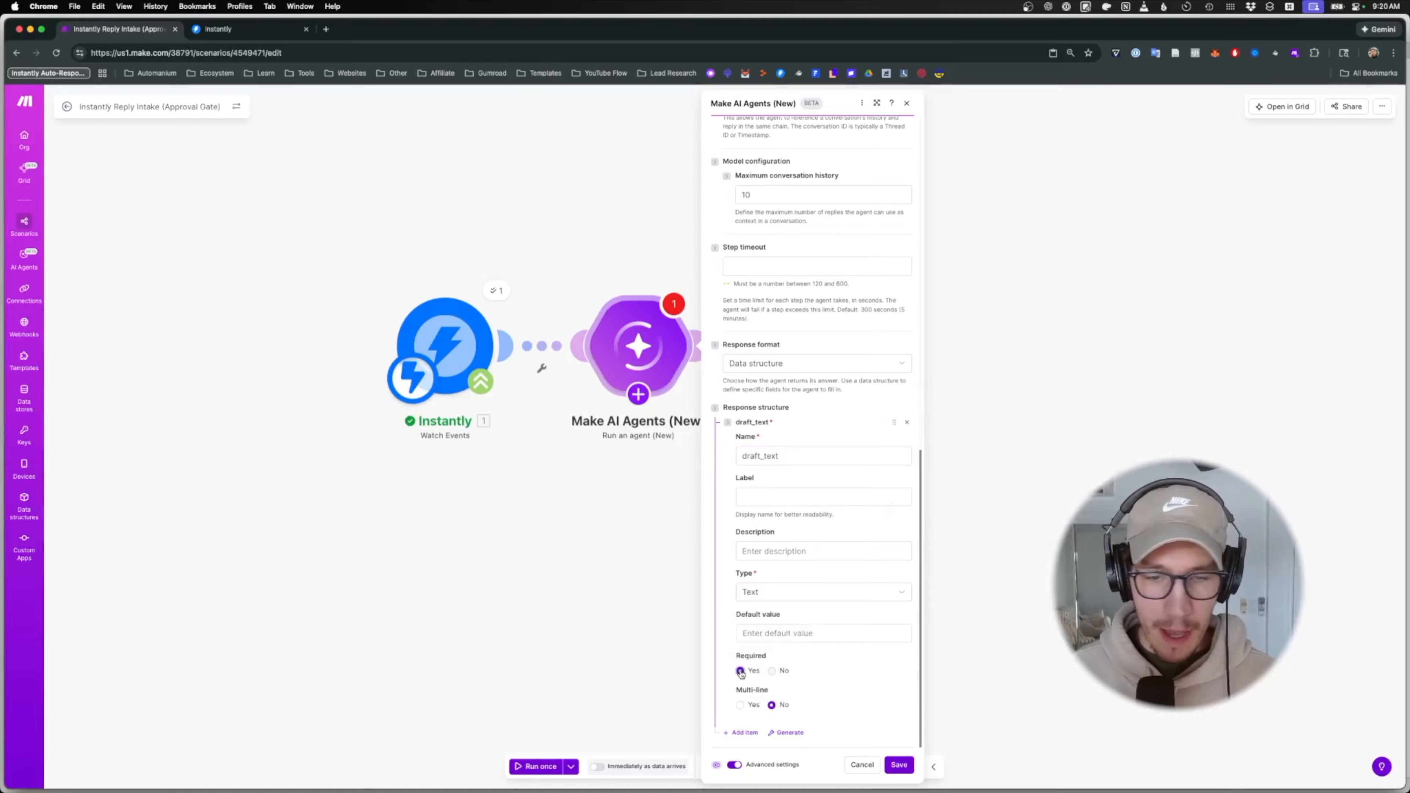
{"action": "left_click", "coordinate": [741, 705]}
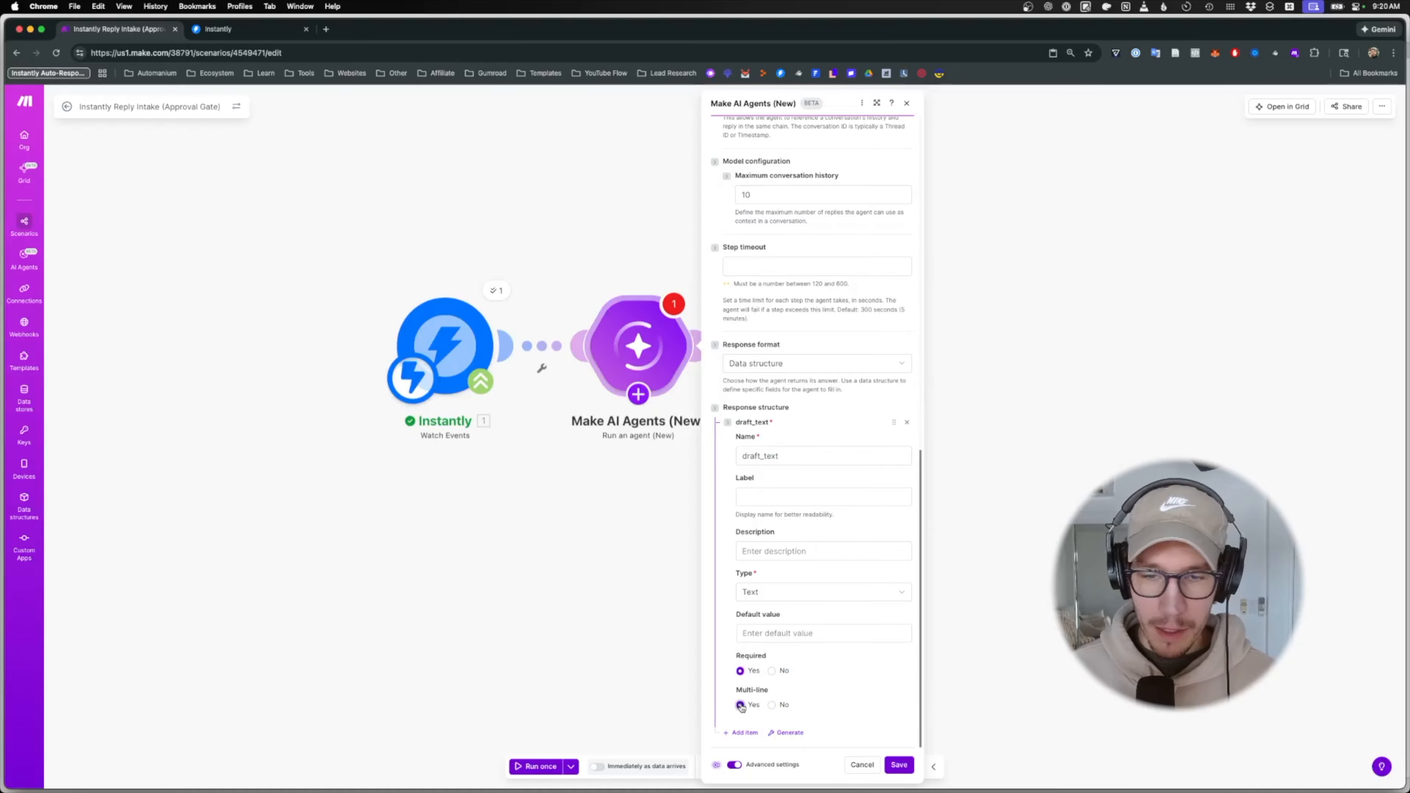
{"action": "left_click", "coordinate": [898, 766]}
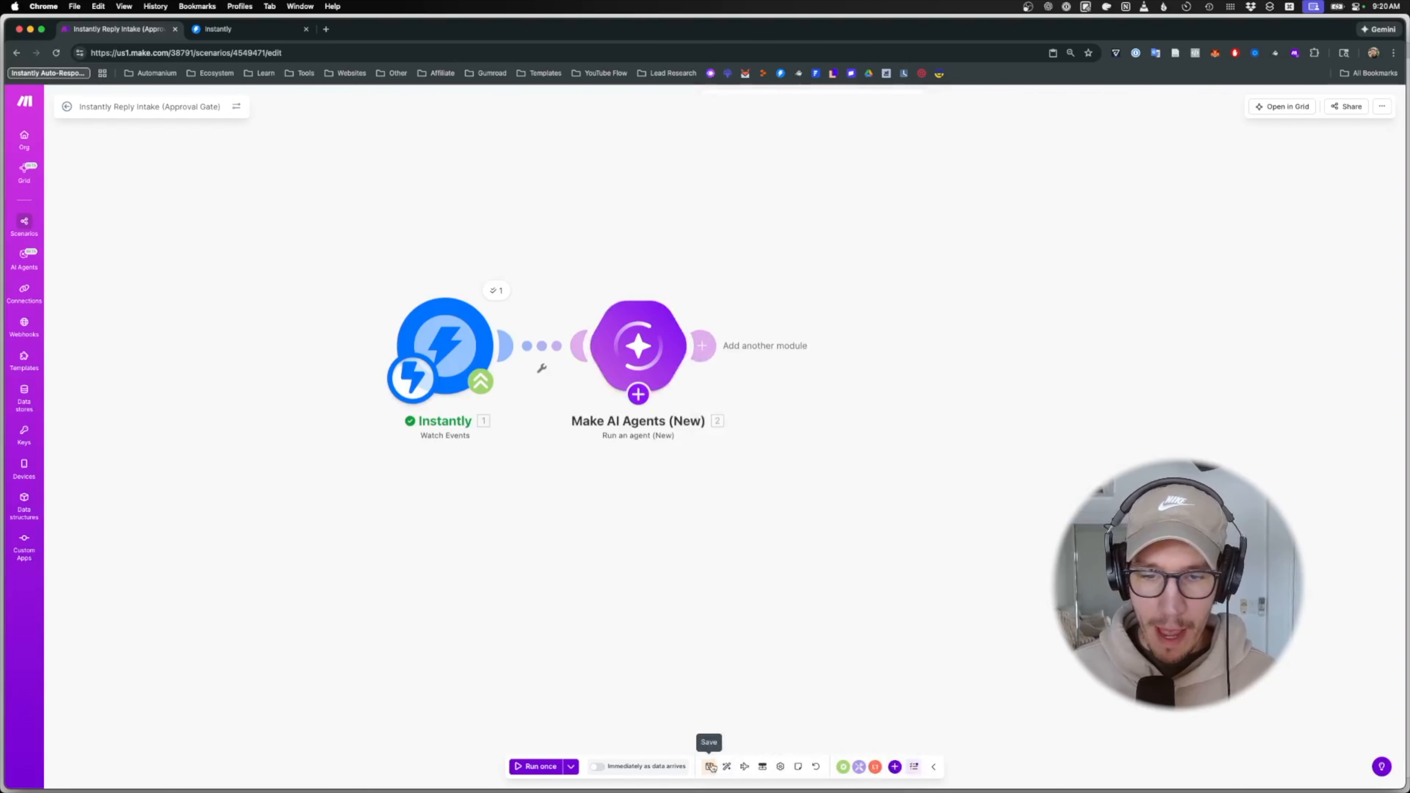
- Save the scenario, run it once, and send the sample reply from Postman
{"action": "left_click", "coordinate": [711, 767]}
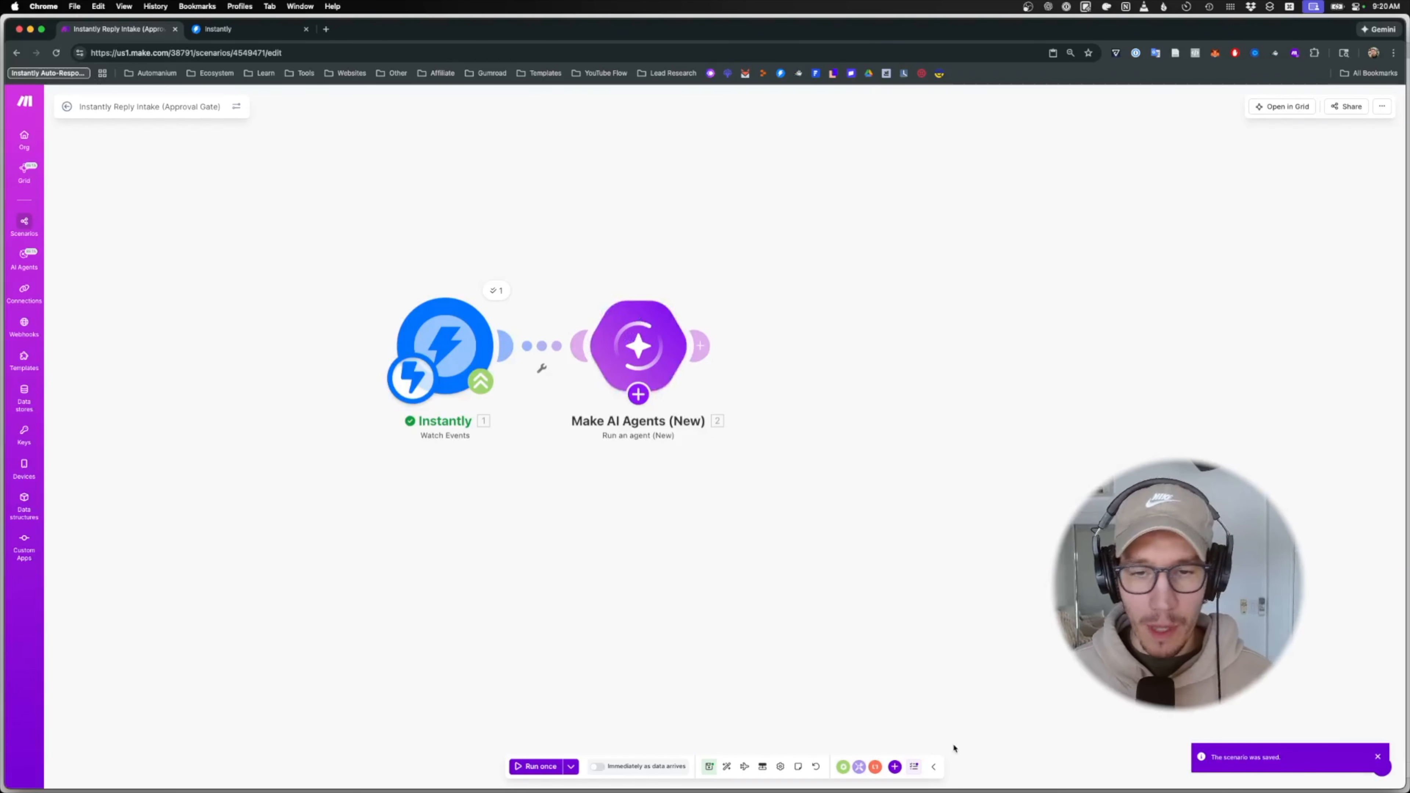
{"action": "left_click", "coordinate": [542, 769]}
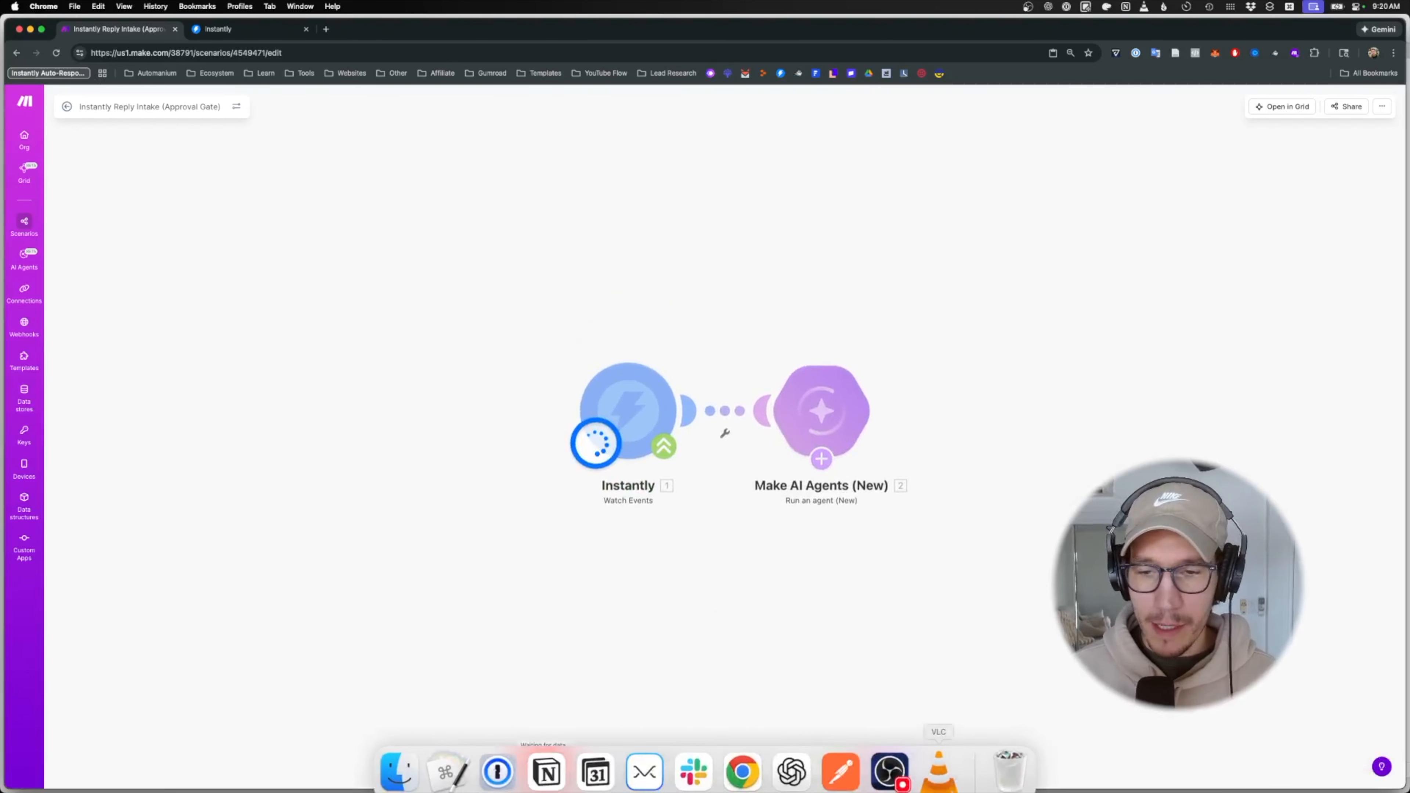
{"action": "left_click", "coordinate": [841, 774]}
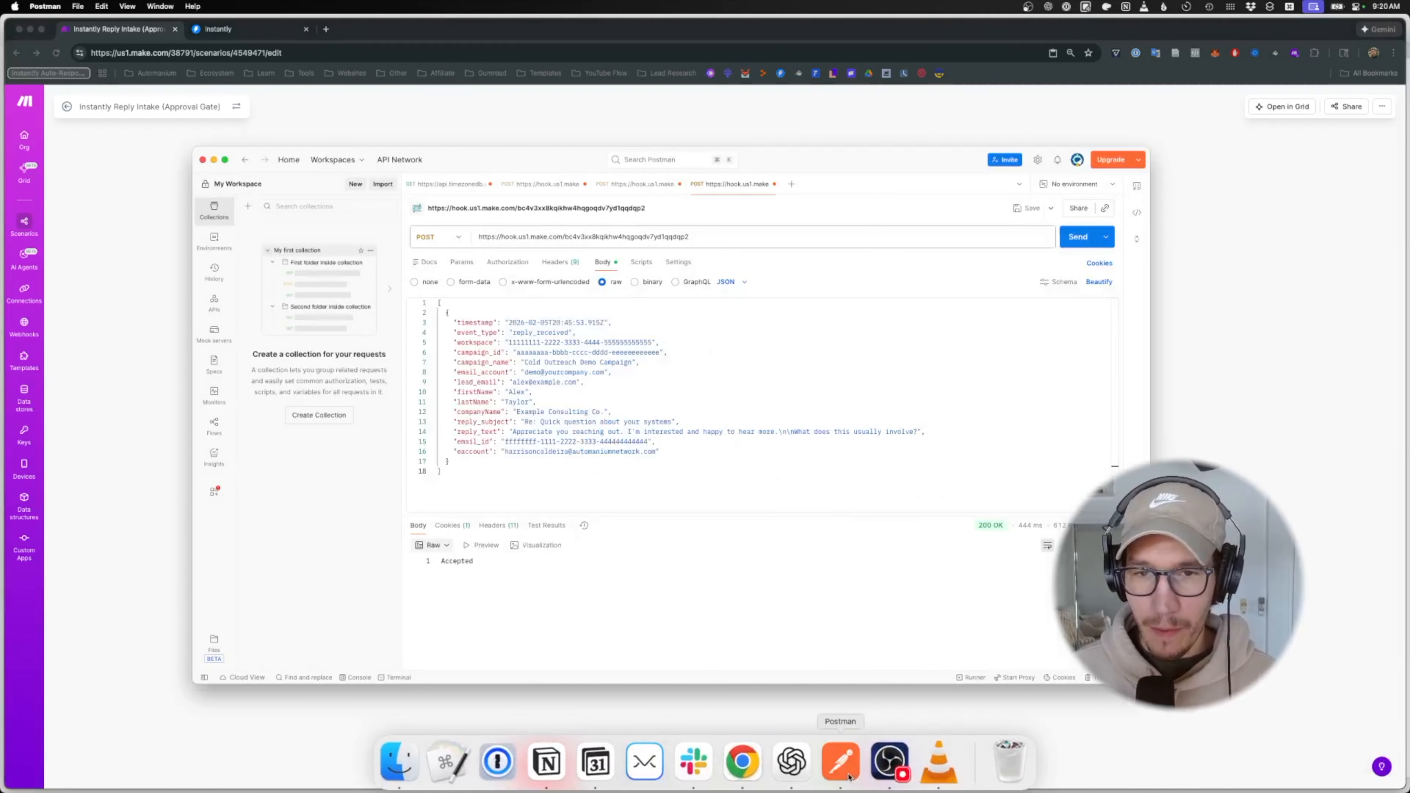
{"action": "left_click", "coordinate": [1070, 244]}
{"action": "left_click", "coordinate": [1221, 261]}
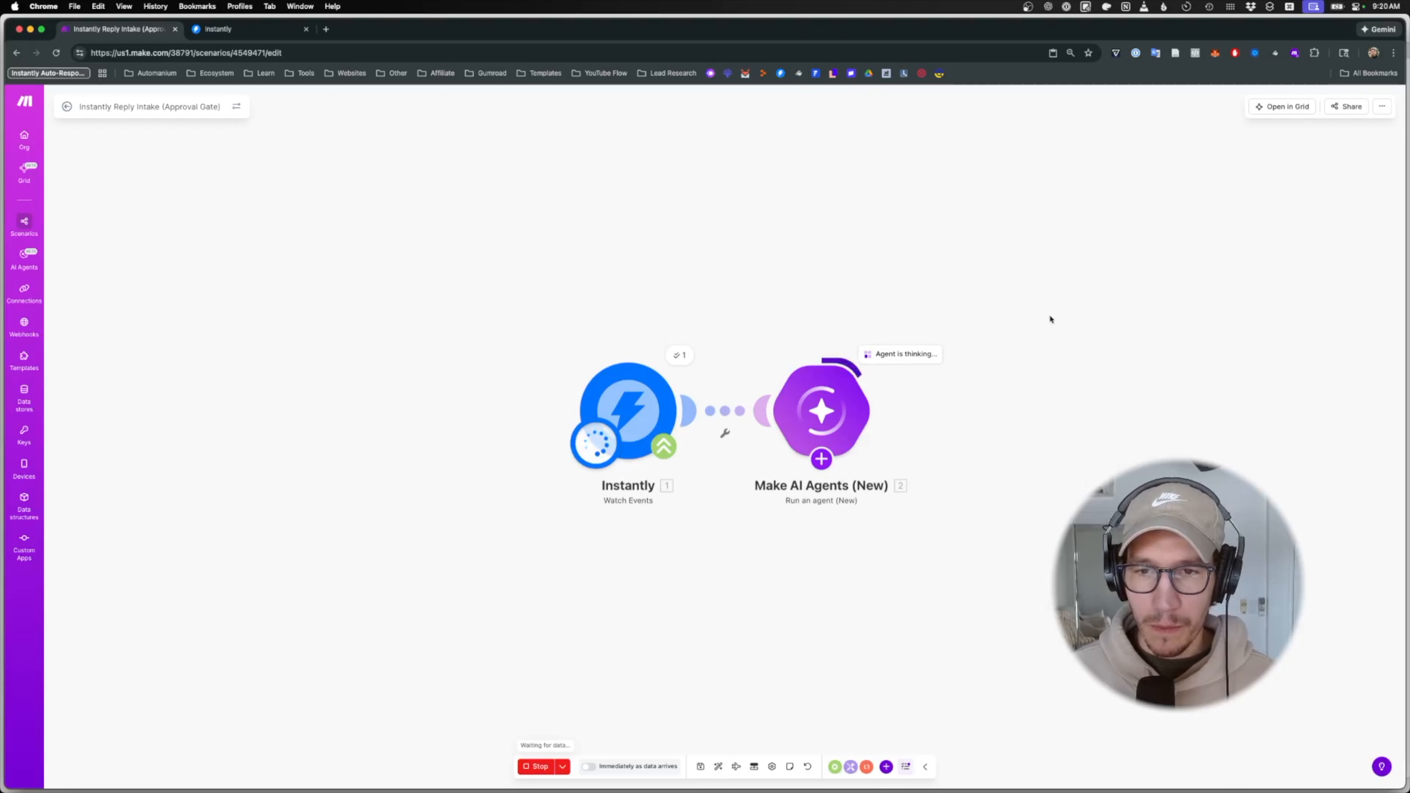
- Read the agent's draft_text reply offering a discovery call or short questionnaire, then close the details
{"action": "left_click", "coordinate": [905, 356]}
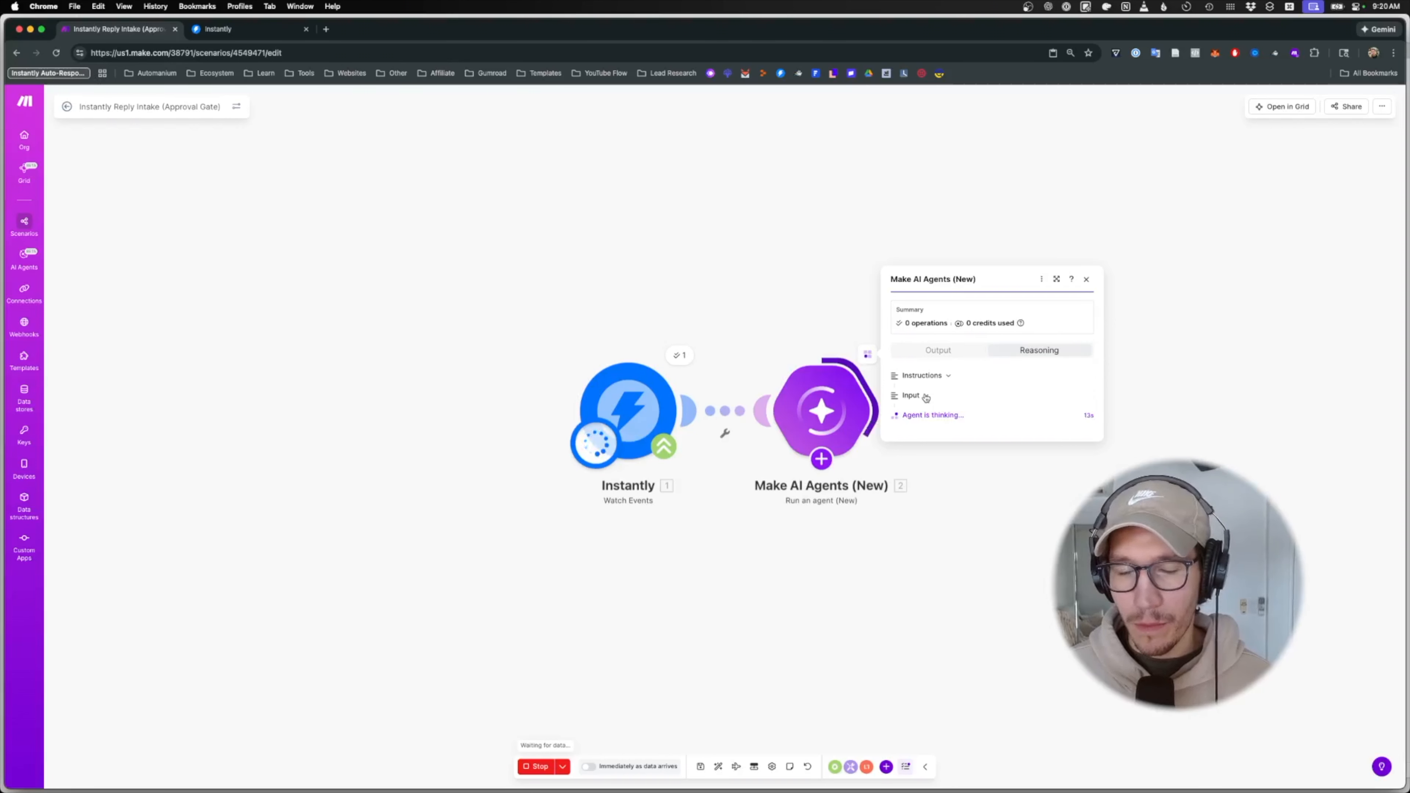
{"action": "left_click", "coordinate": [971, 426]}
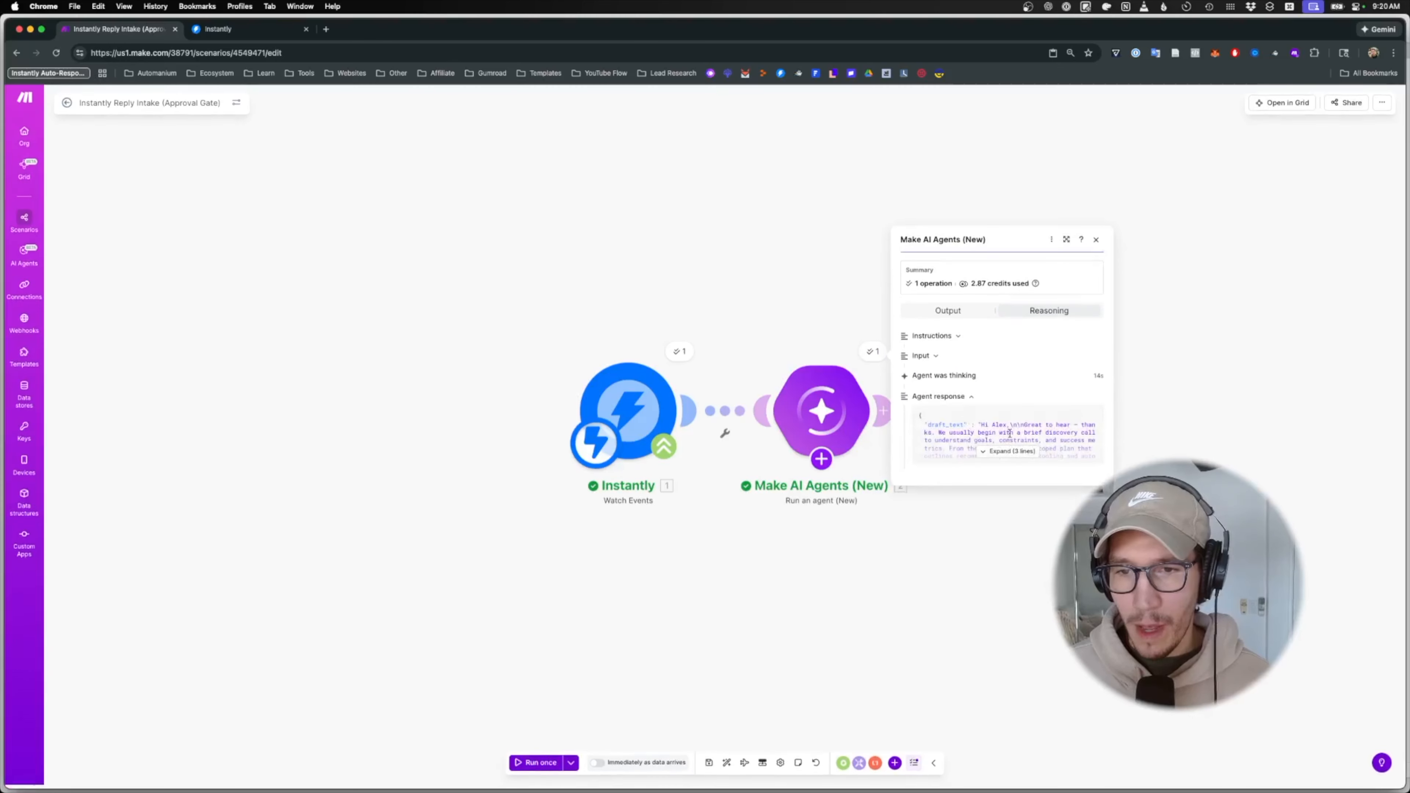
{"action": "left_click", "coordinate": [1014, 452]}
{"action": "left_click_drag", "start_coordinate": [981, 395], "coordinate": [1062, 475]}
{"action": "left_click", "coordinate": [1056, 466]}
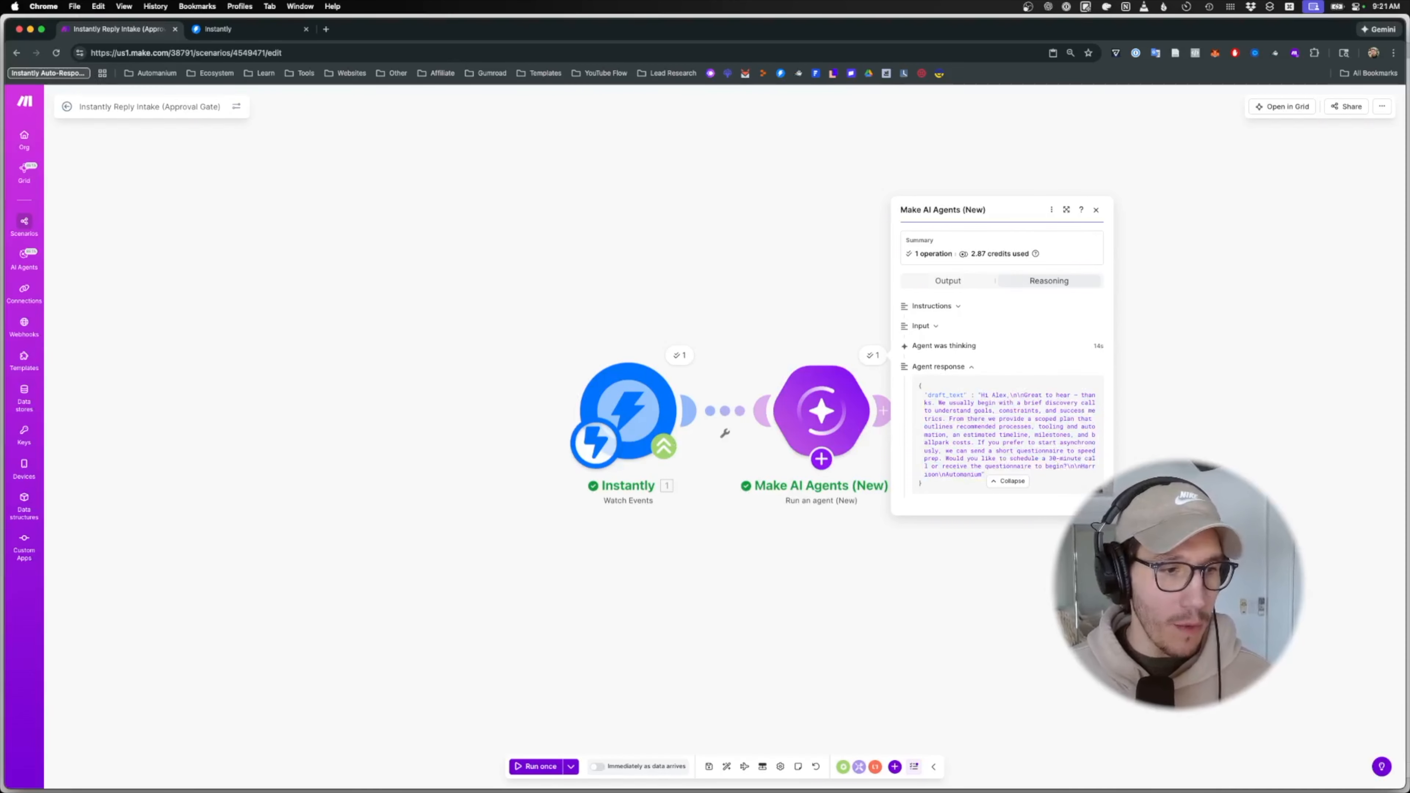
{"action": "left_click", "coordinate": [710, 464]}
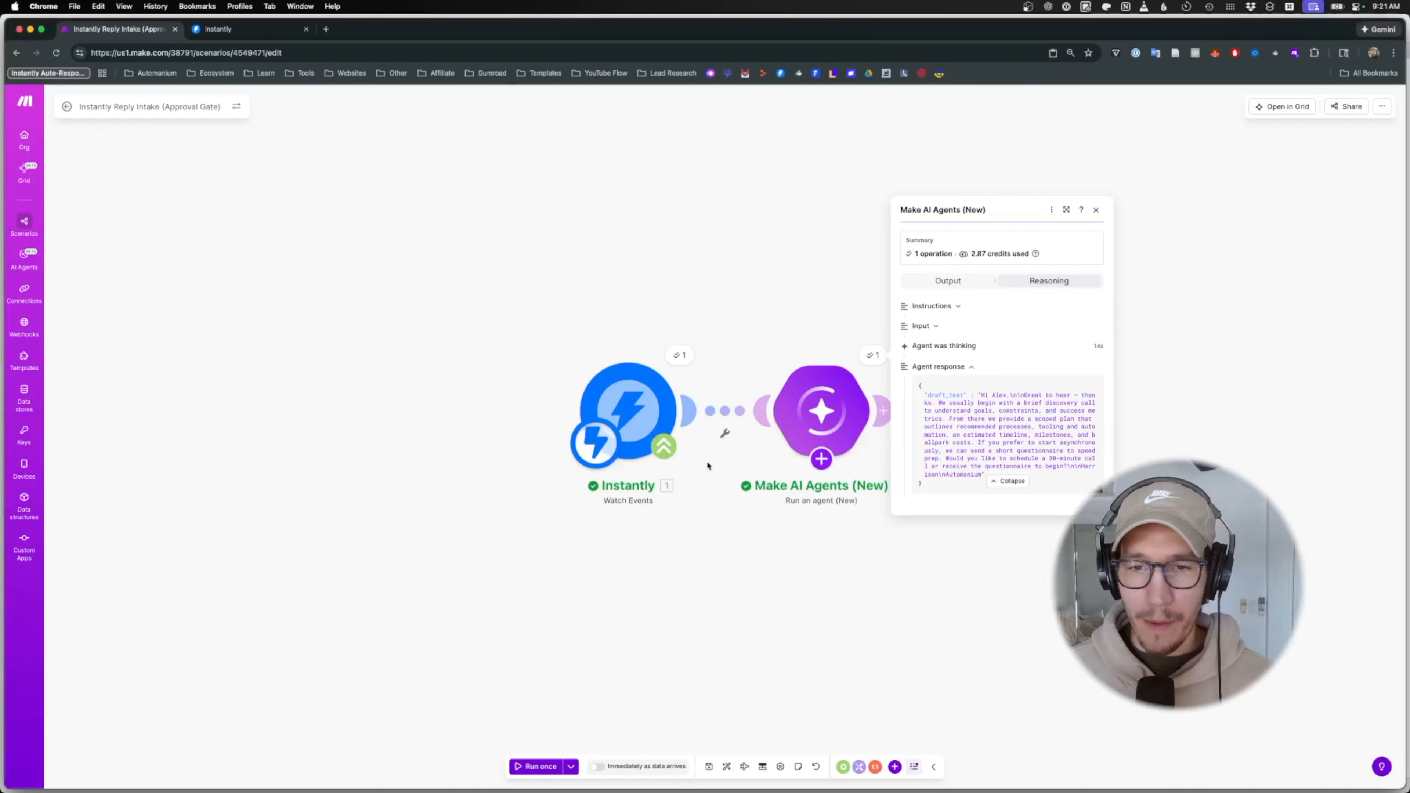
{"action": "left_click", "coordinate": [821, 592]}
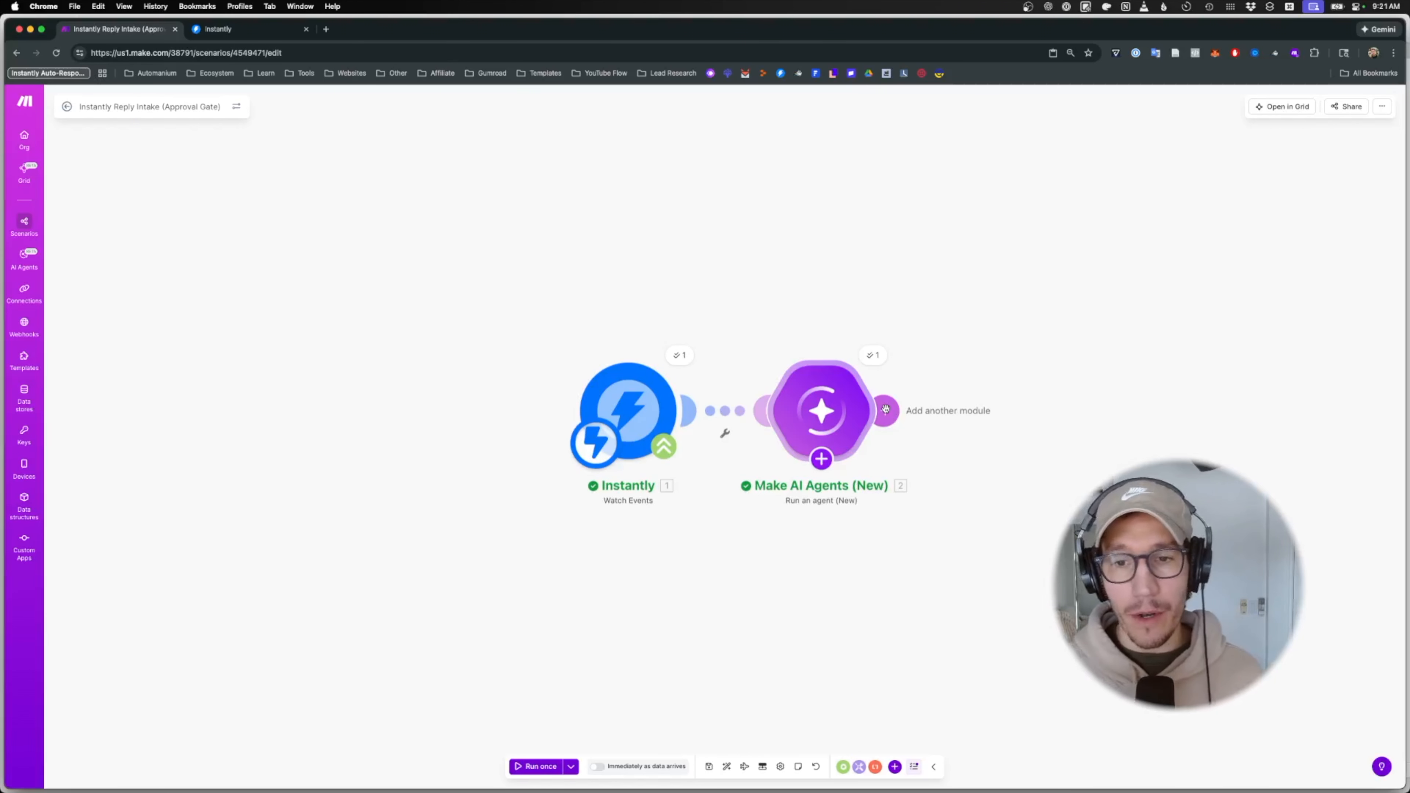
{"action": "left_click", "coordinate": [869, 356]}
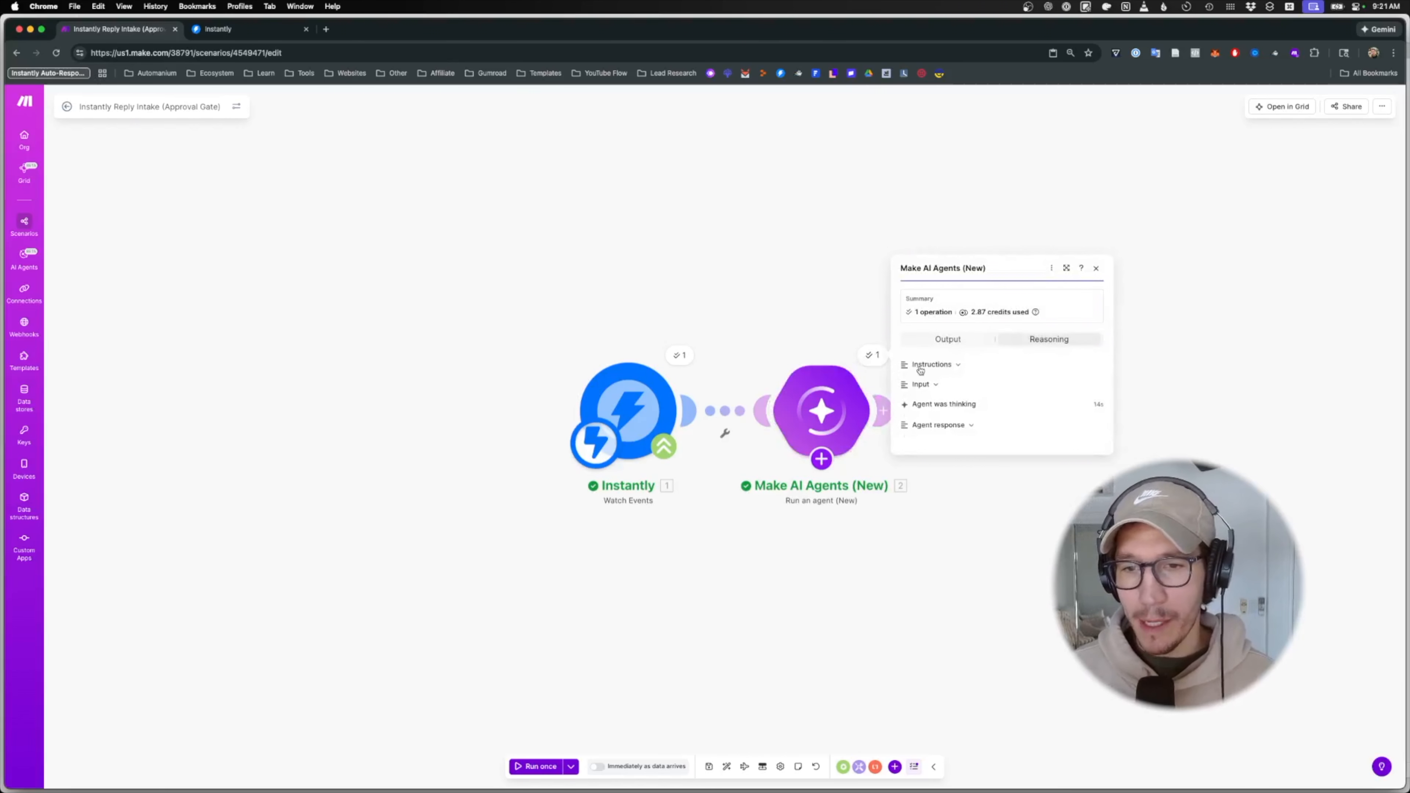
{"action": "left_click", "coordinate": [959, 433]}
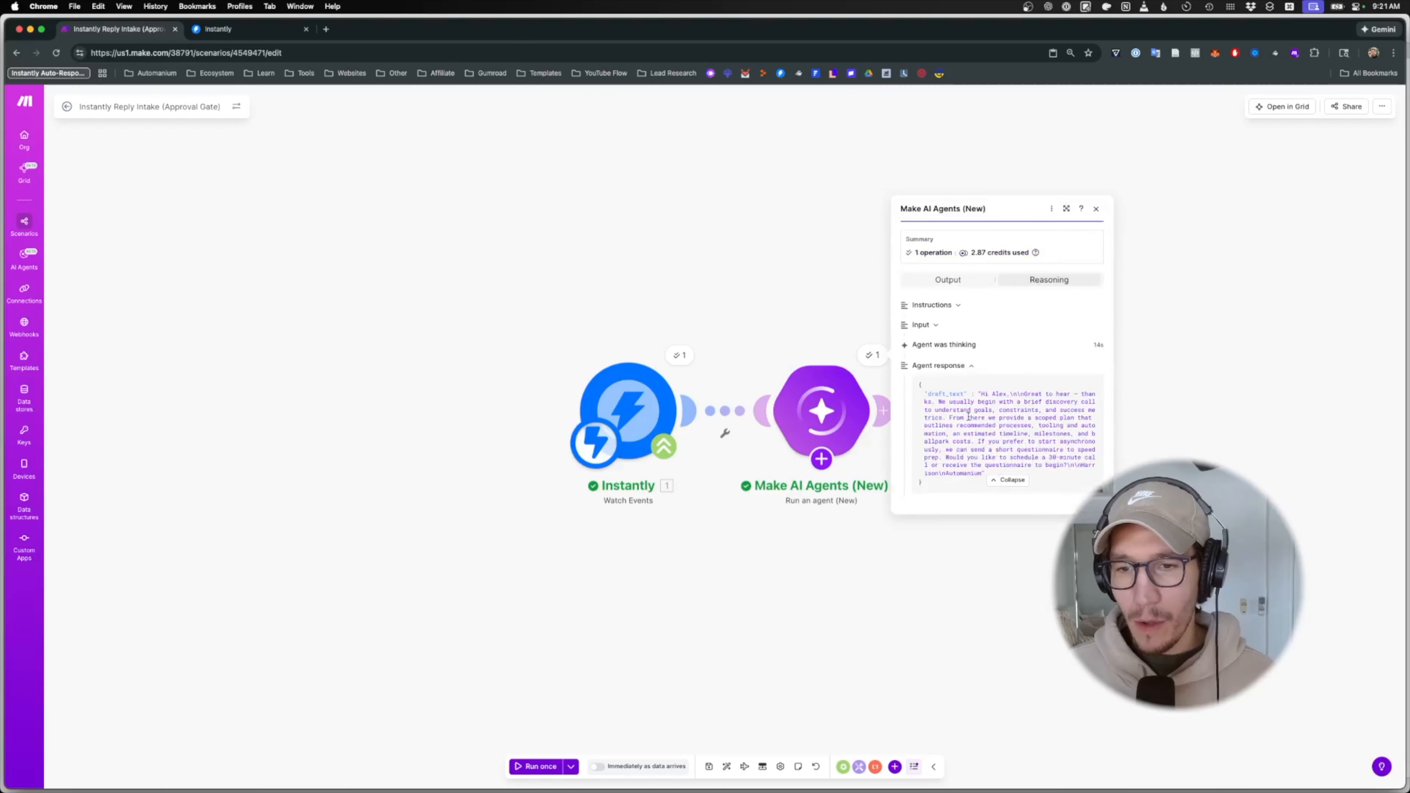
{"action": "left_click", "coordinate": [977, 564]}
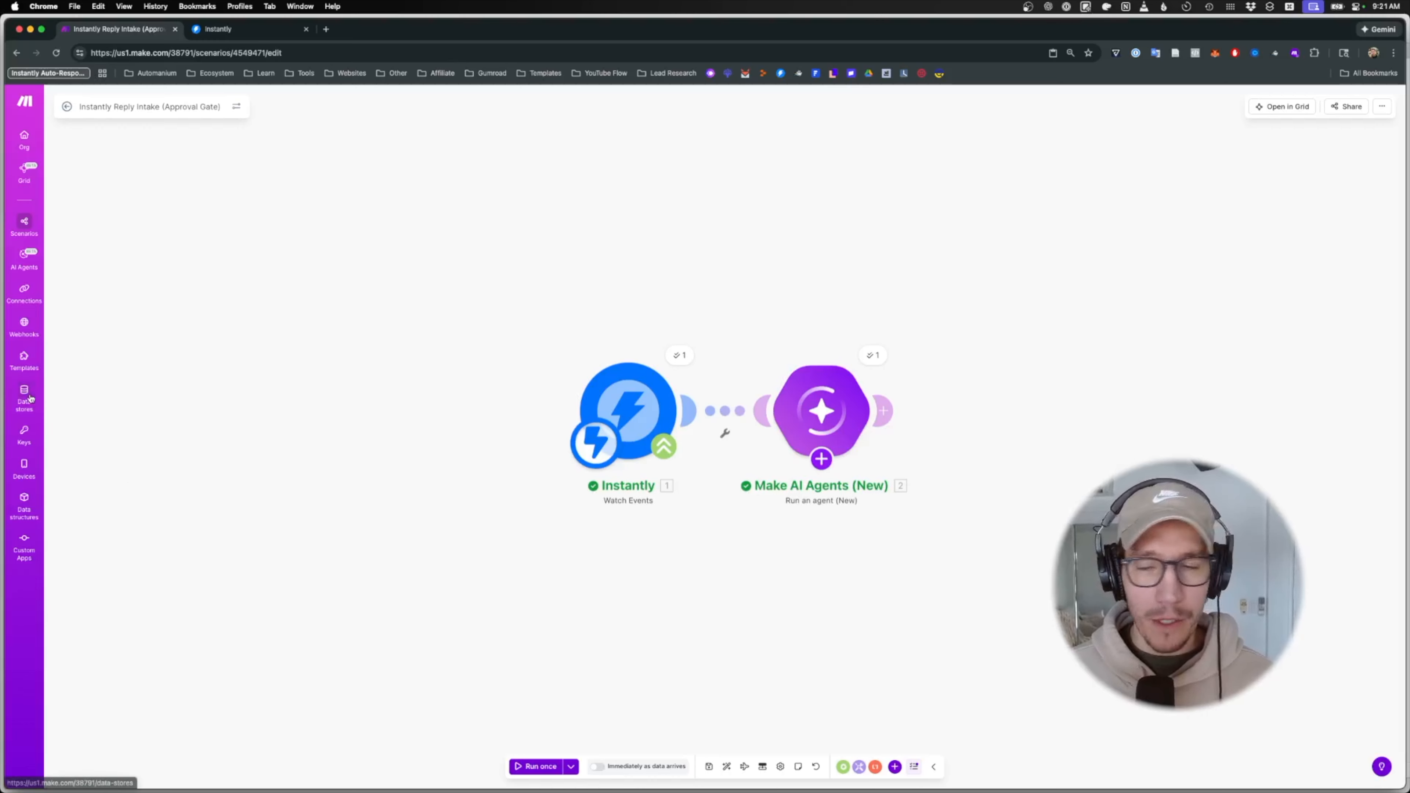
- Add a Data store 'Add/replace a record' module after the AI agent, leaving its store unselected
{"action": "left_click", "coordinate": [883, 411]}
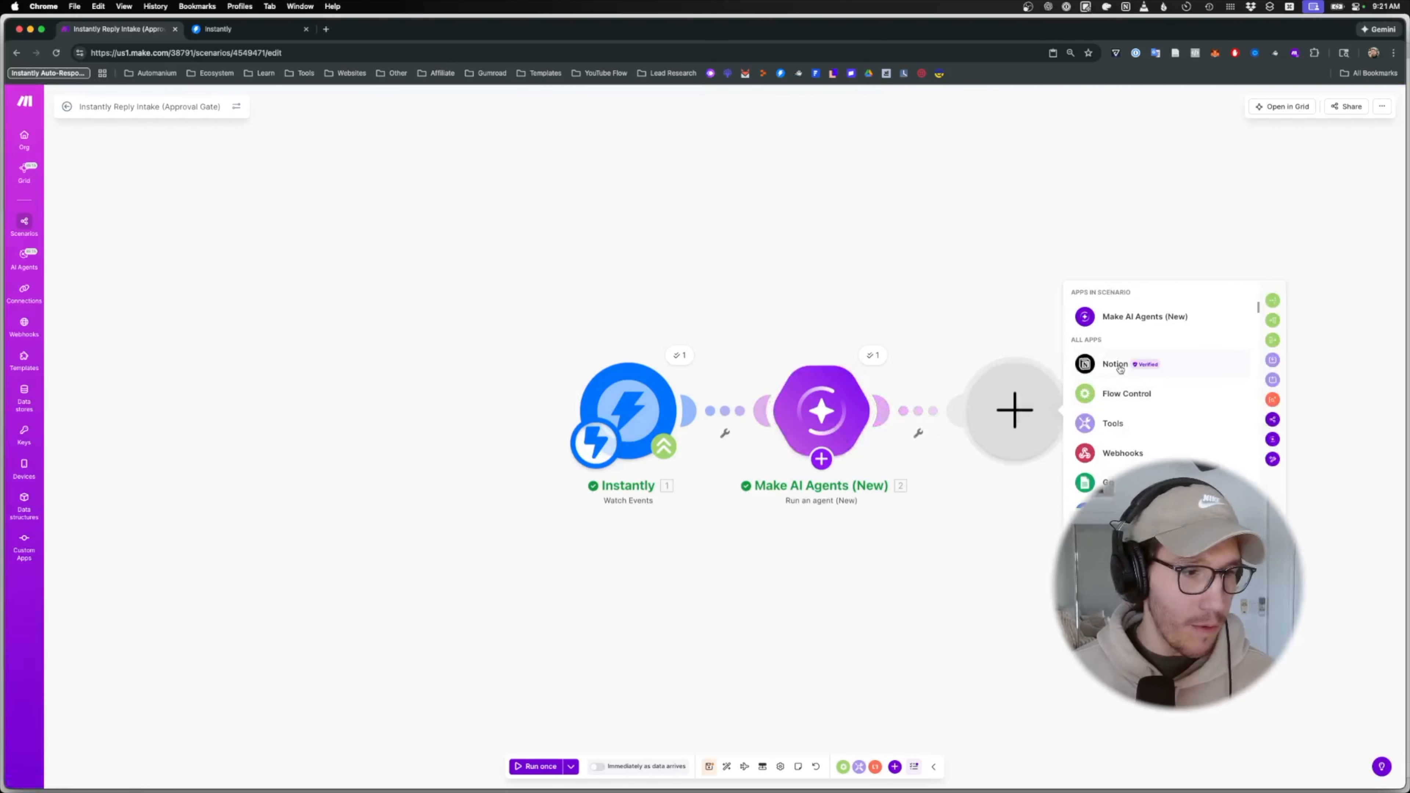
{"action": "left_click", "coordinate": [1118, 369]}
{"action": "type", "text": "data store"}
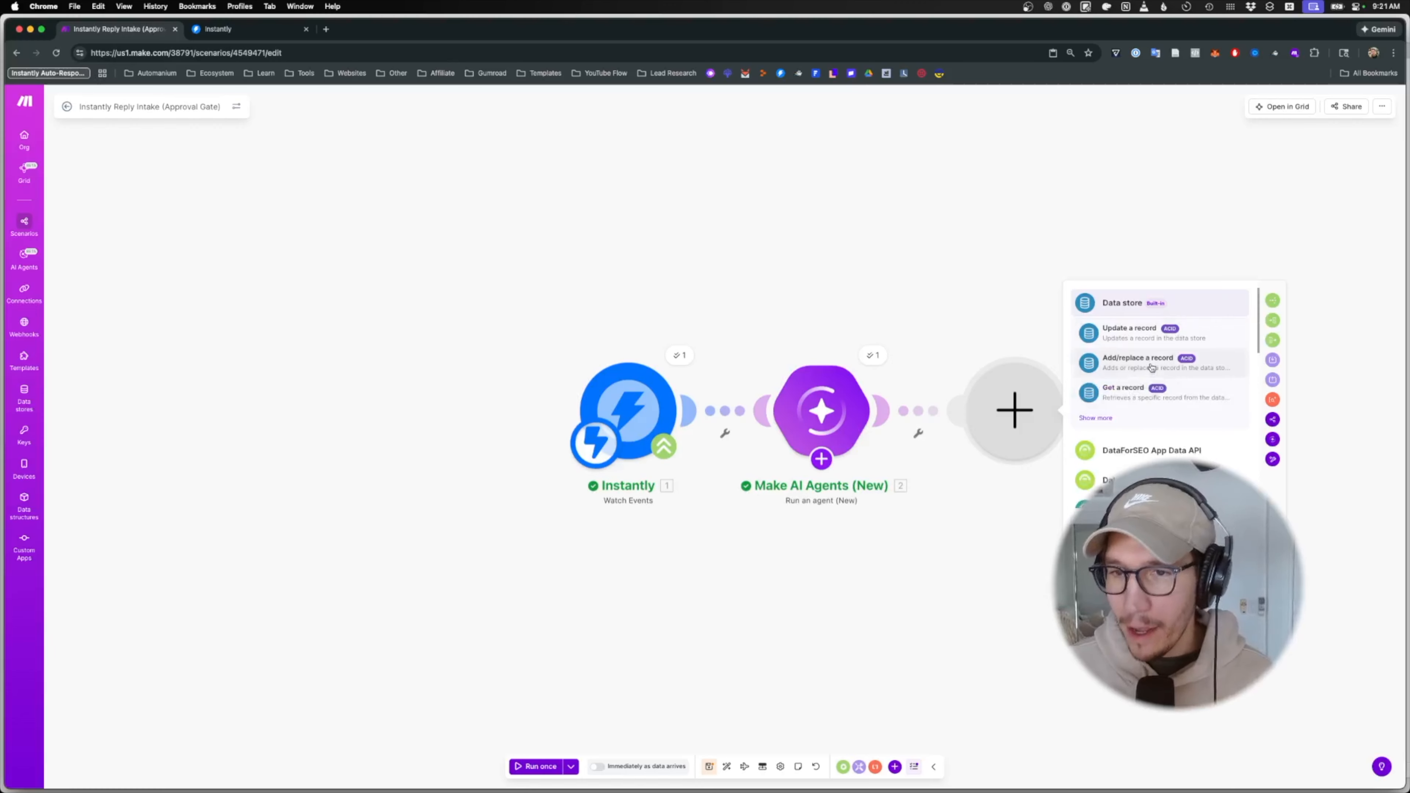
{"action": "left_click", "coordinate": [1151, 364]}
{"action": "left_click", "coordinate": [1162, 410]}
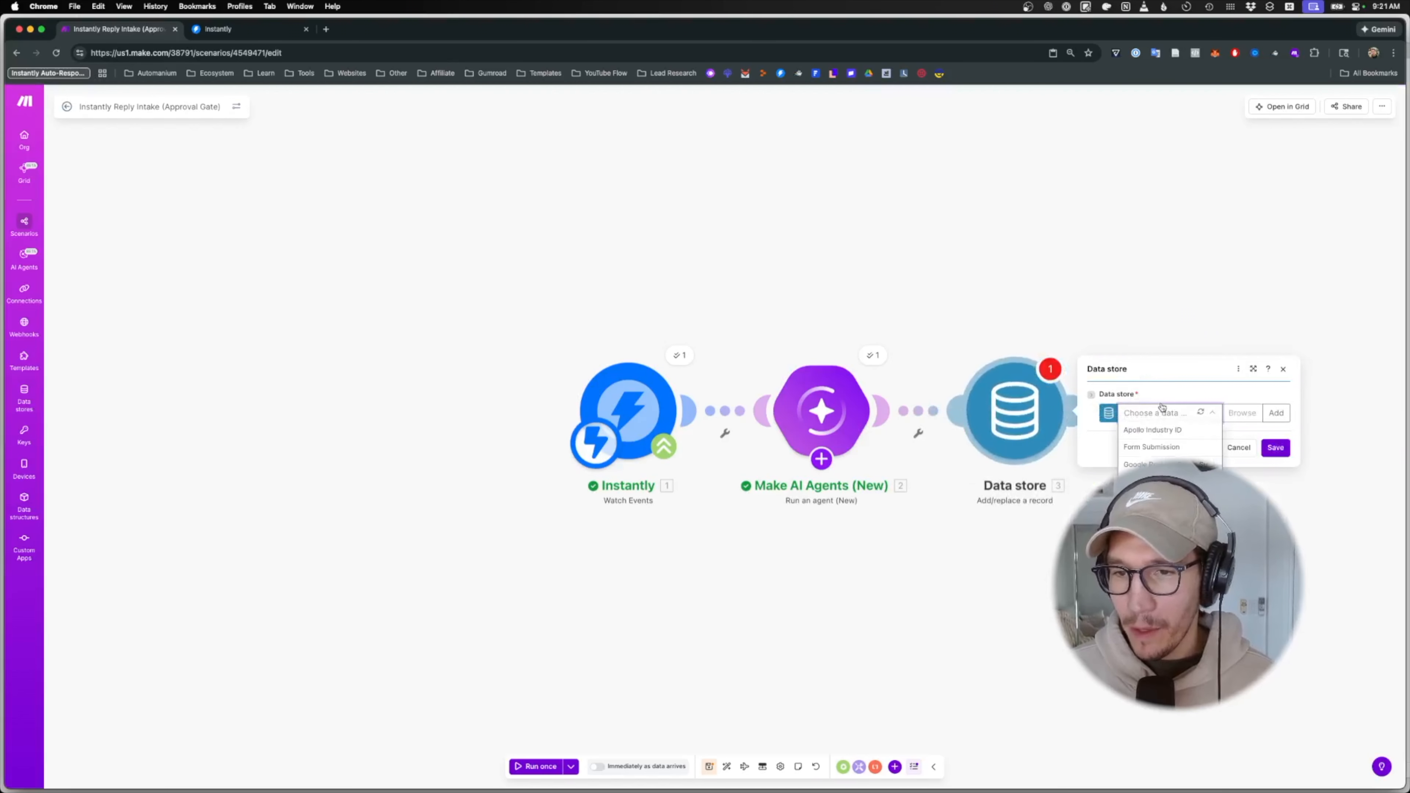
{"action": "left_click", "coordinate": [1243, 413]}
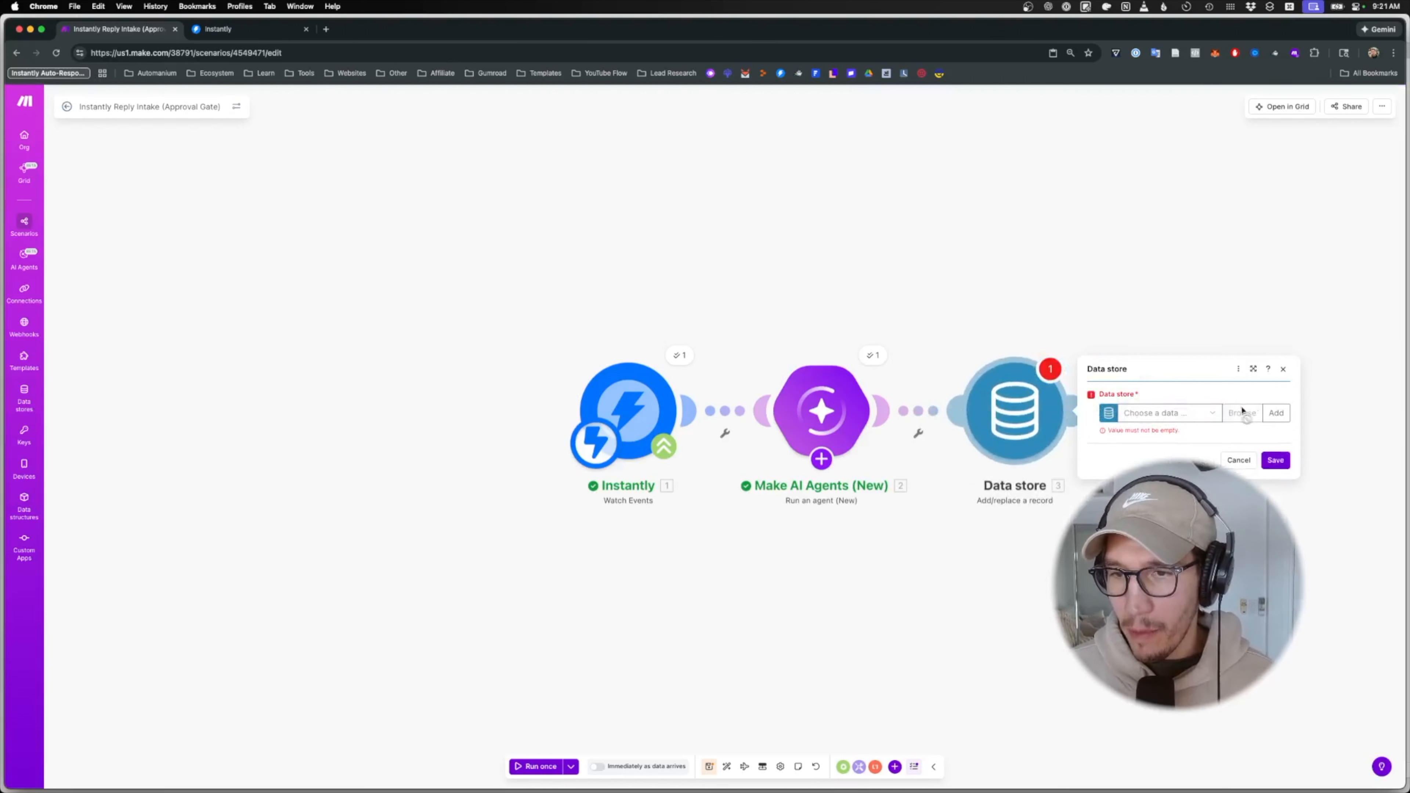
- Create a data store named reply_approvals_demo and start a data structure of the same name
{"action": "left_click", "coordinate": [1276, 413]}
{"action": "left_click_drag", "start_coordinate": [1064, 350], "coordinate": [1117, 349]}
{"action": "type", "text": "reply_approvals_demo"}
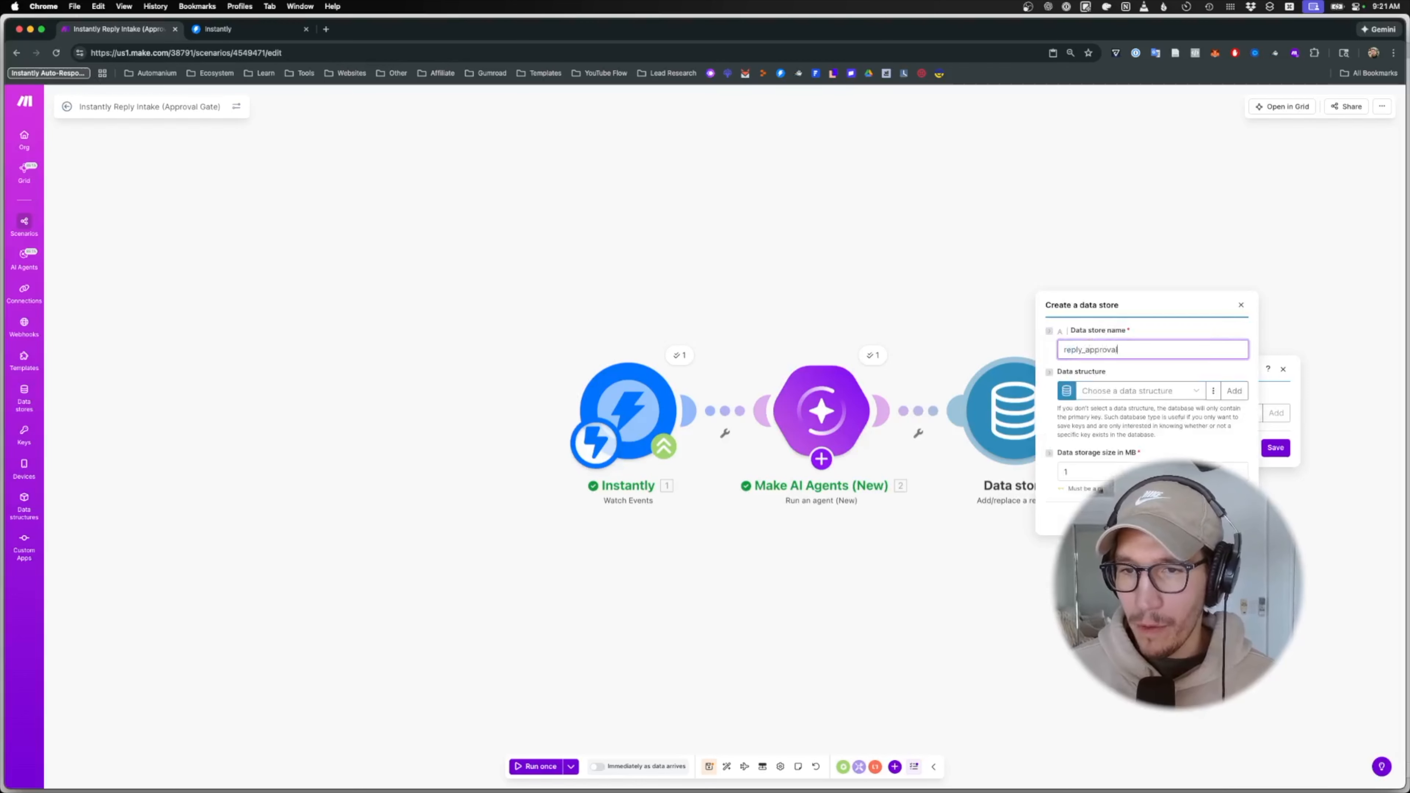
{"action": "left_click", "coordinate": [1235, 390]}
{"action": "triple_click", "coordinate": [1061, 344]}
{"action": "type", "text": "reply_appro"}
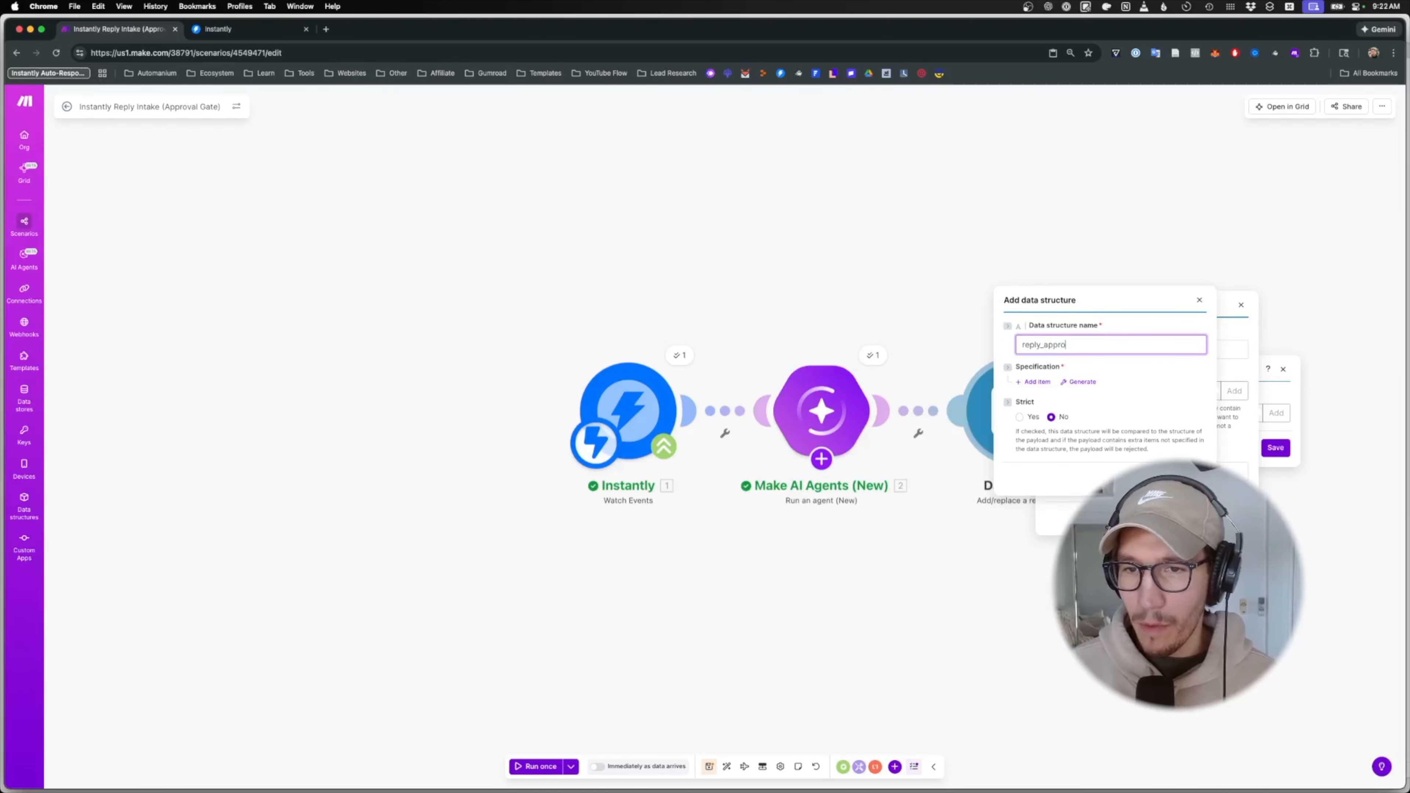
{"action": "type", "text": "vals_demo"}
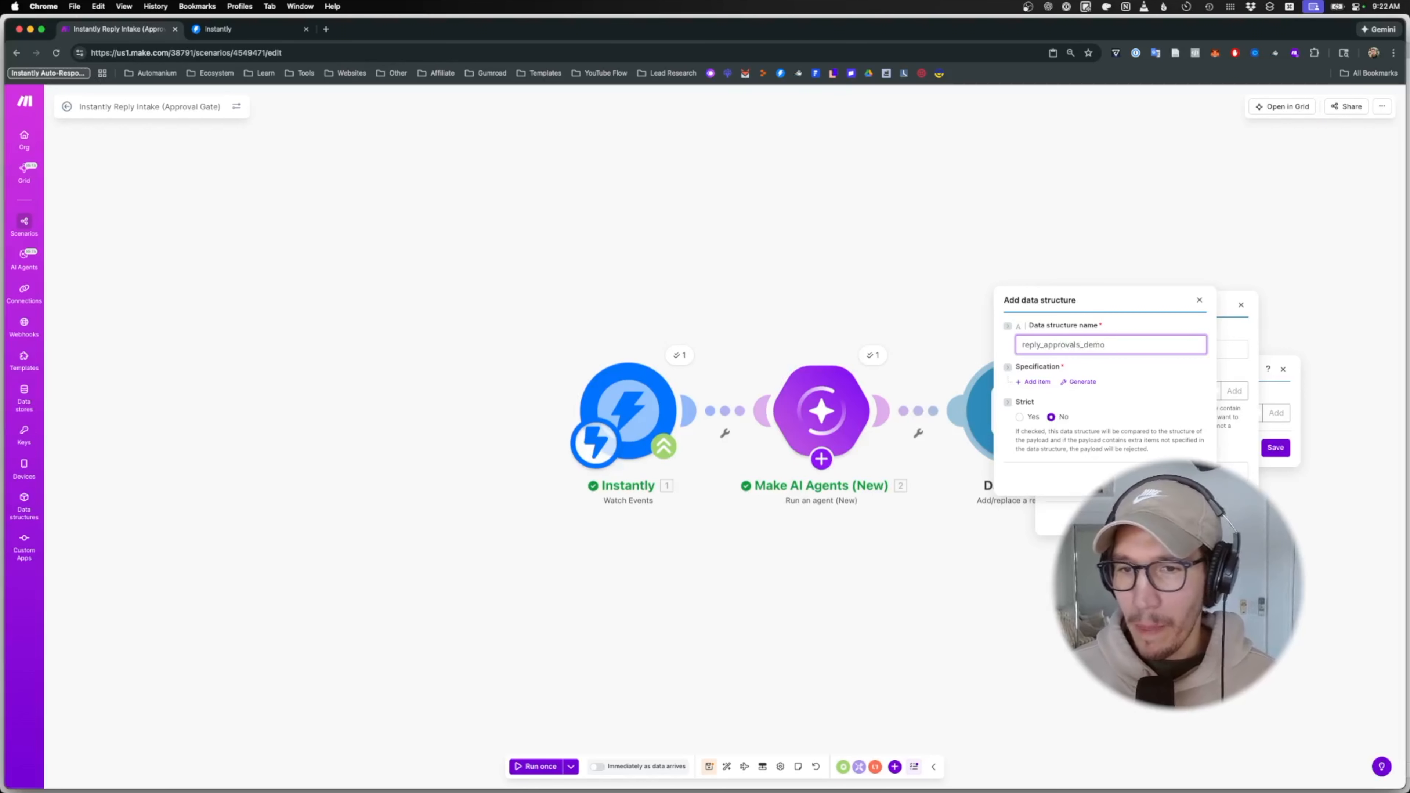
- Add the reply_to_uuid and to_email (prospect) fields to the data structure
{"action": "left_click", "coordinate": [1036, 382]}
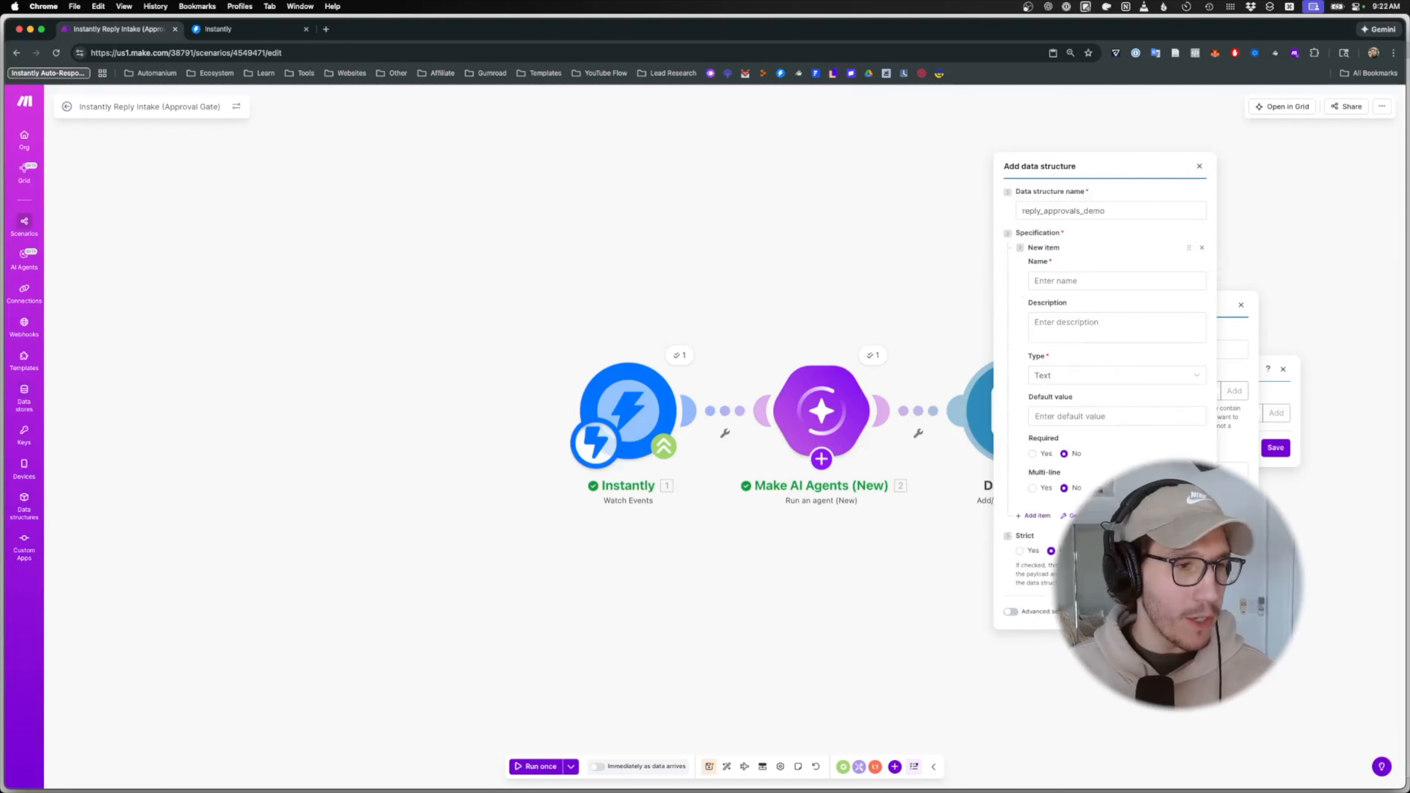
{"action": "key", "text": "super+Tab"}
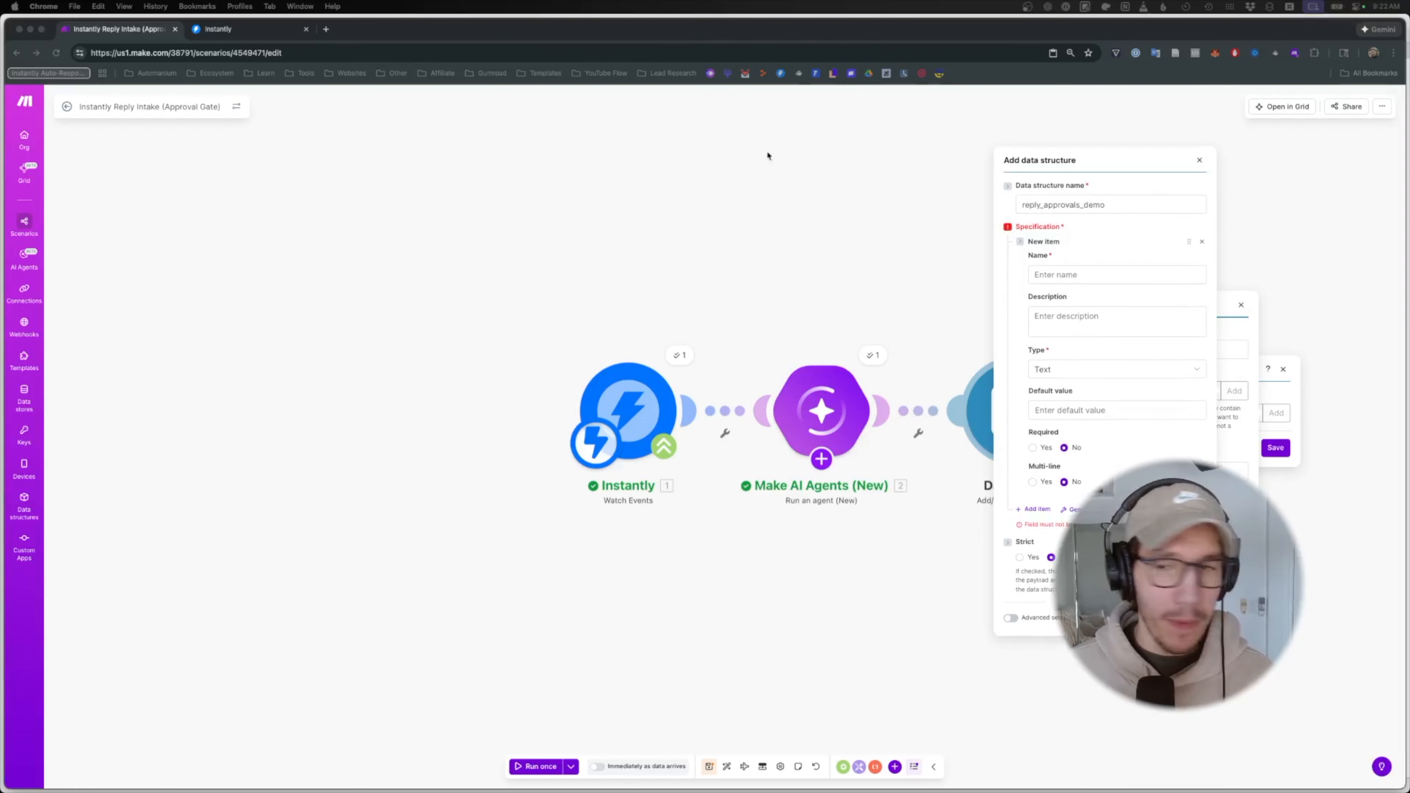
{"action": "left_click", "coordinate": [1137, 281]}
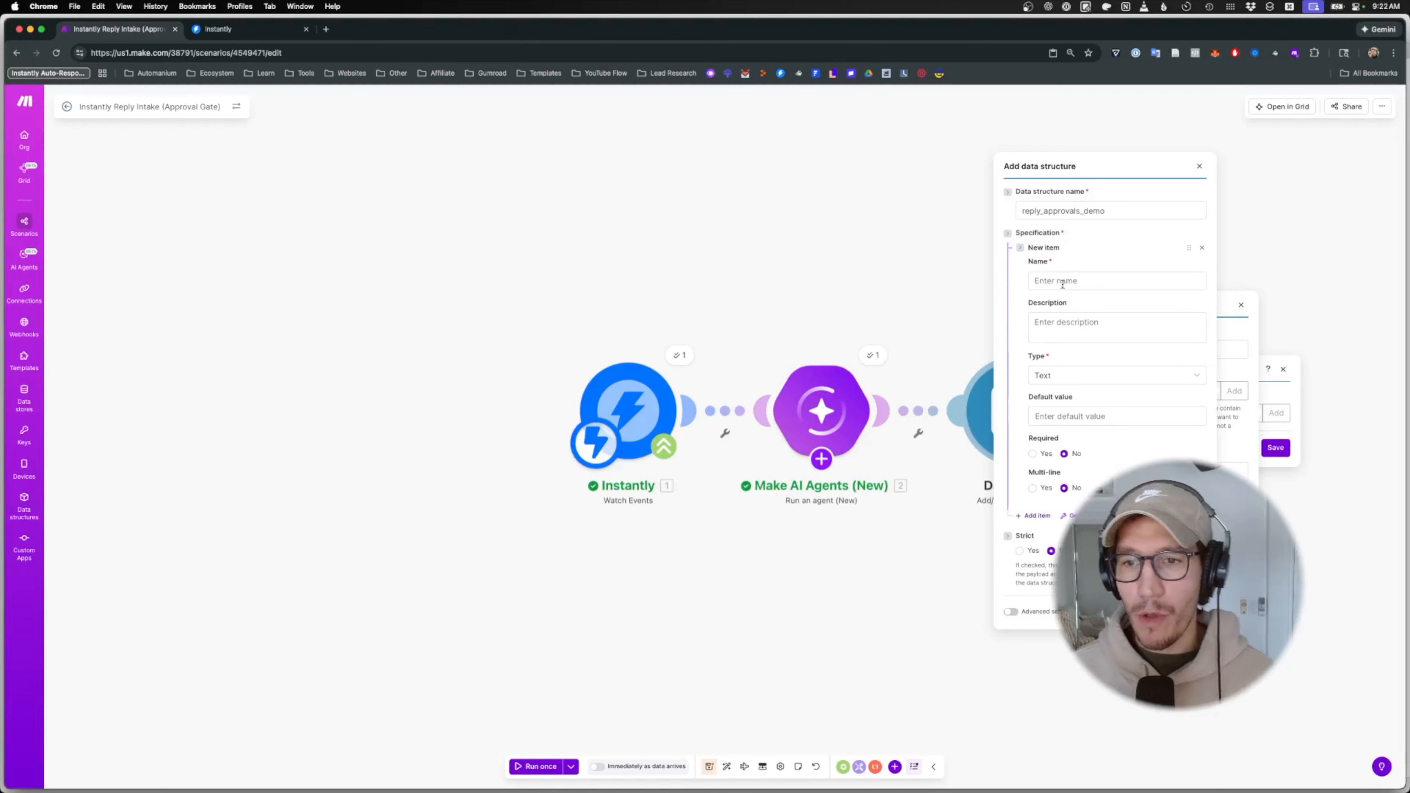
{"action": "left_click", "coordinate": [1034, 516]}
{"action": "type", "text": "replt"}
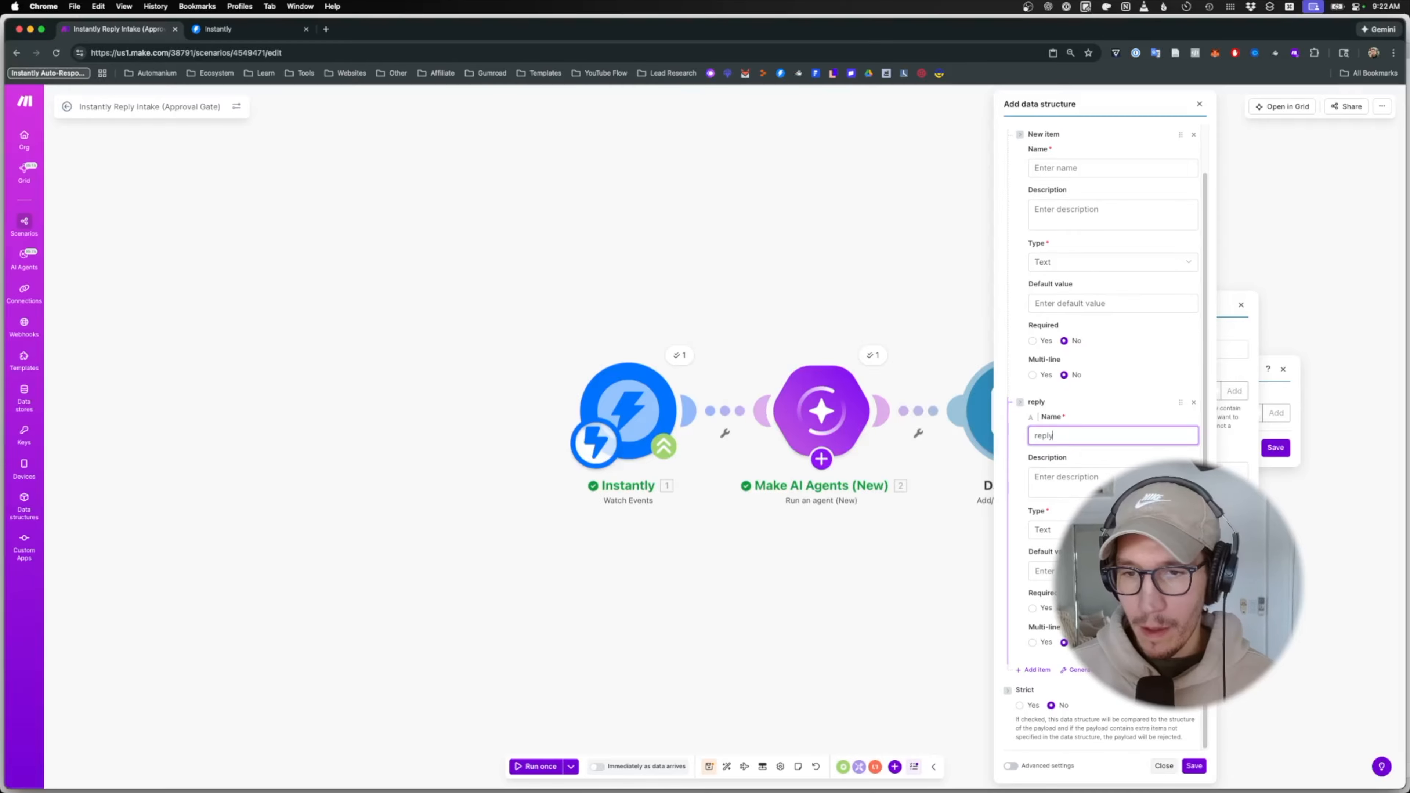
{"action": "type", "text": "_to_"}
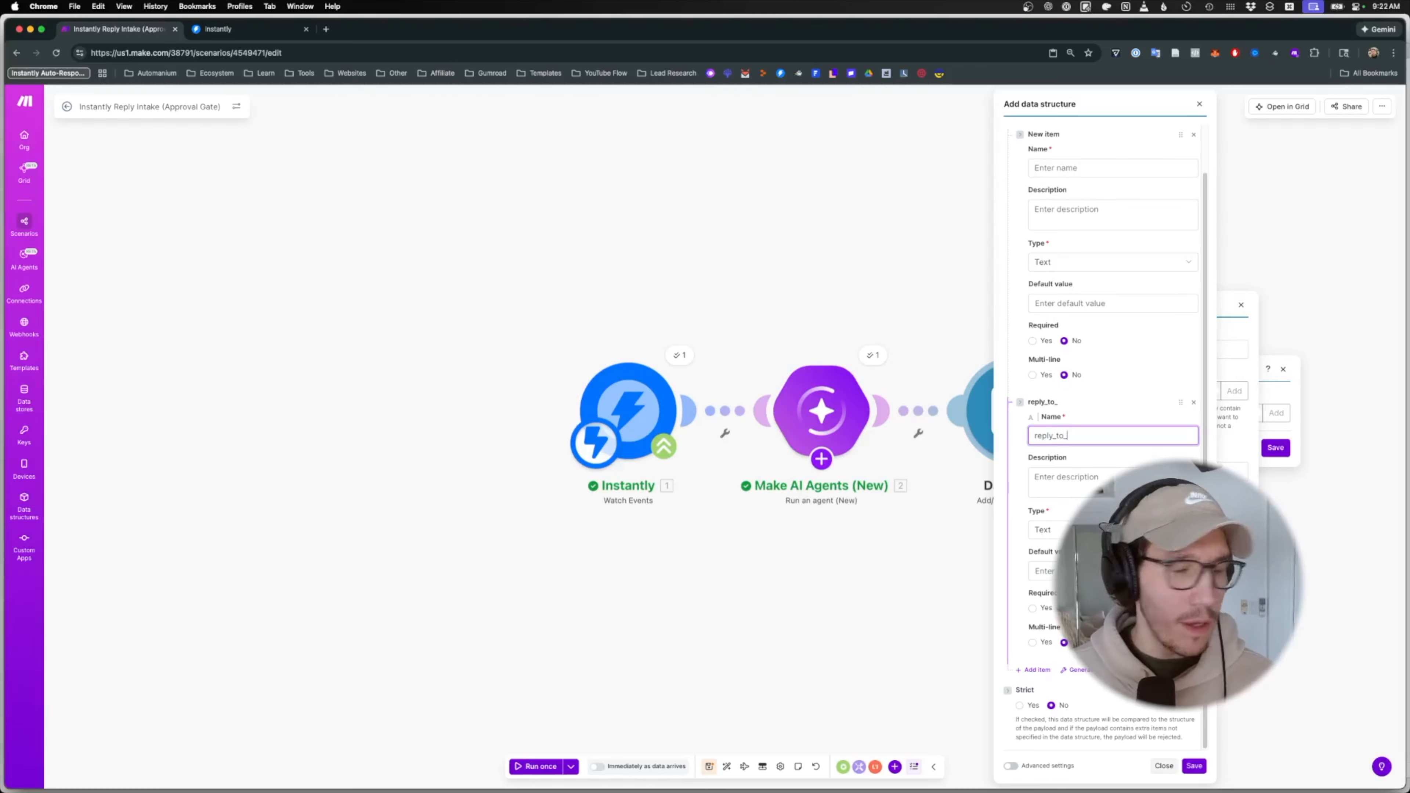
{"action": "type", "text": "uuid"}
{"action": "left_click", "coordinate": [1038, 669]}
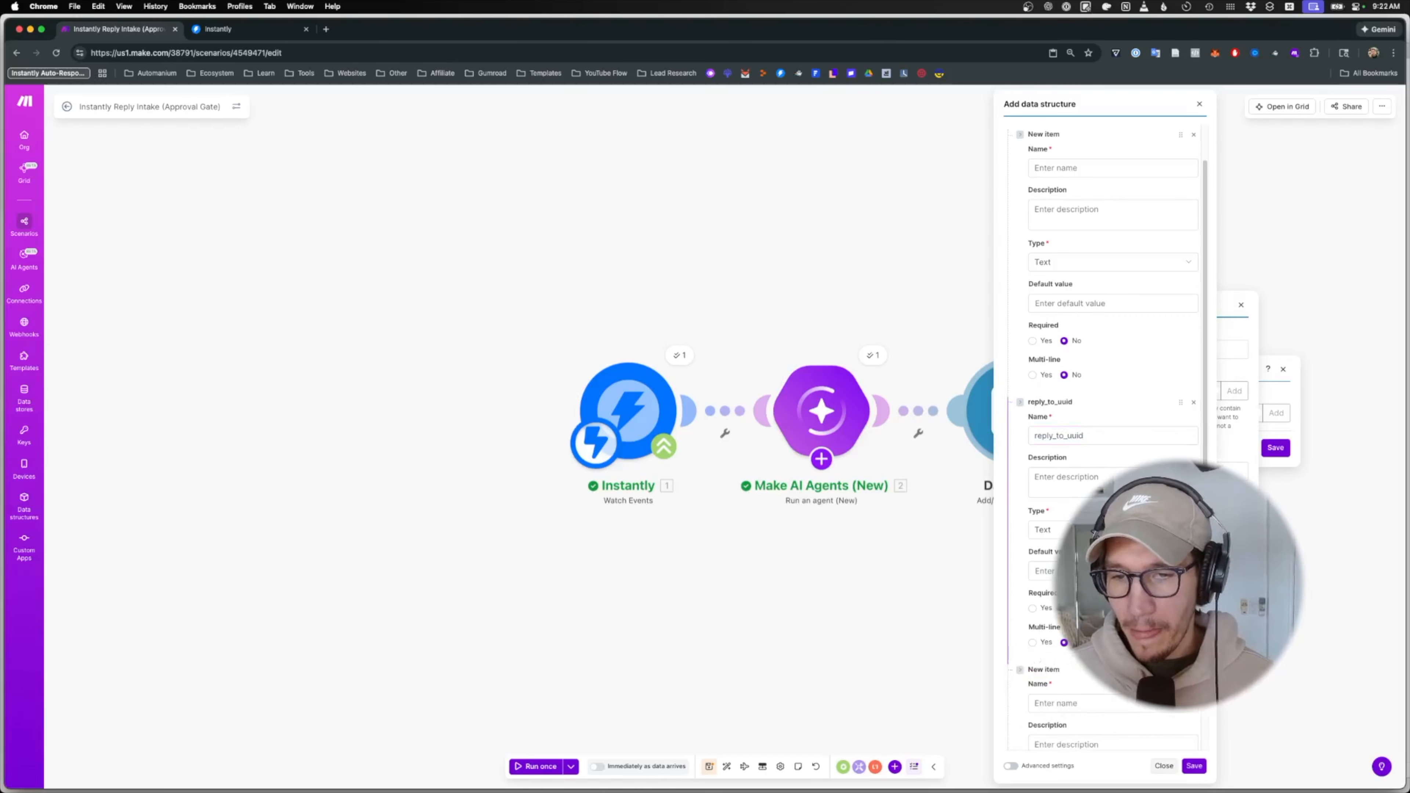
{"action": "left_click", "coordinate": [1062, 440]}
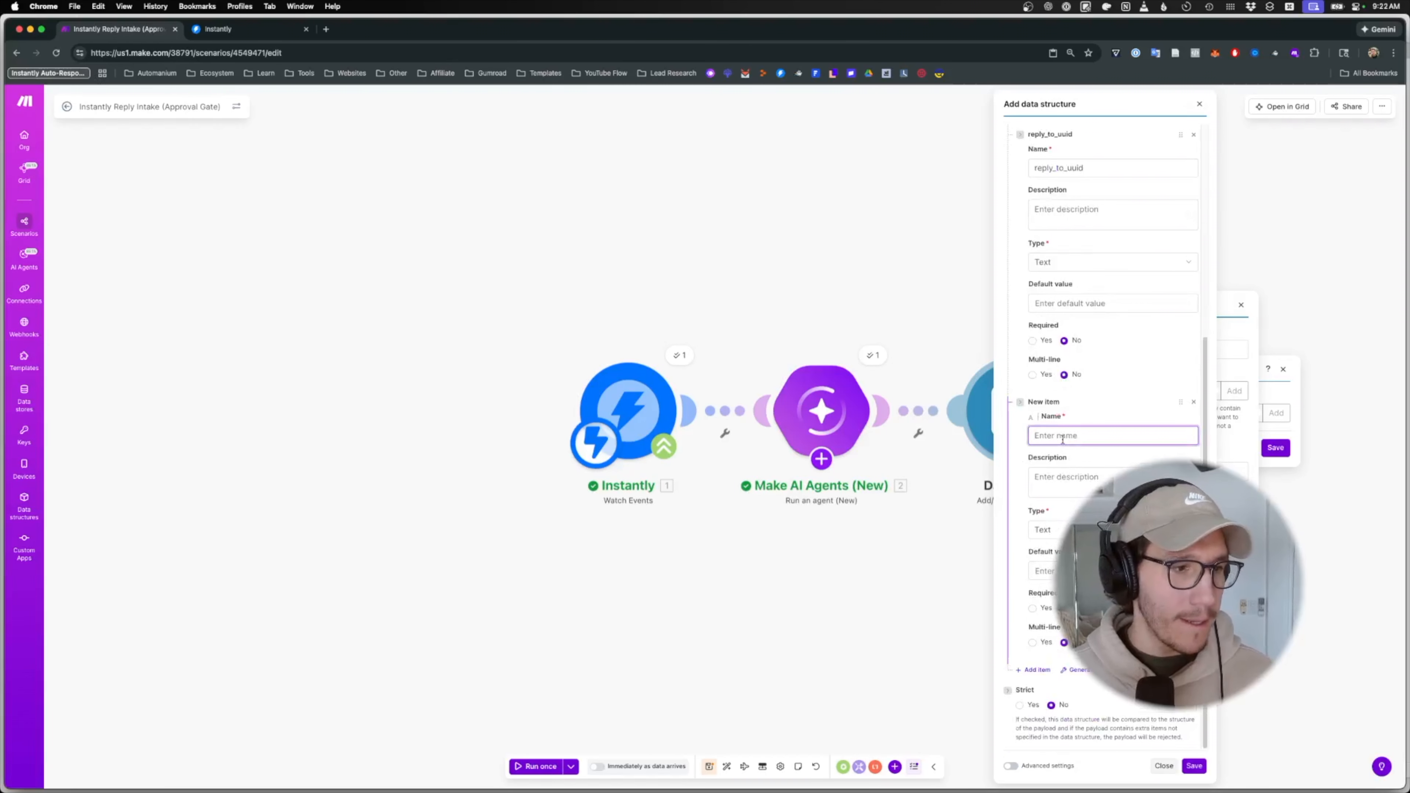
{"action": "type", "text": "to_email"}
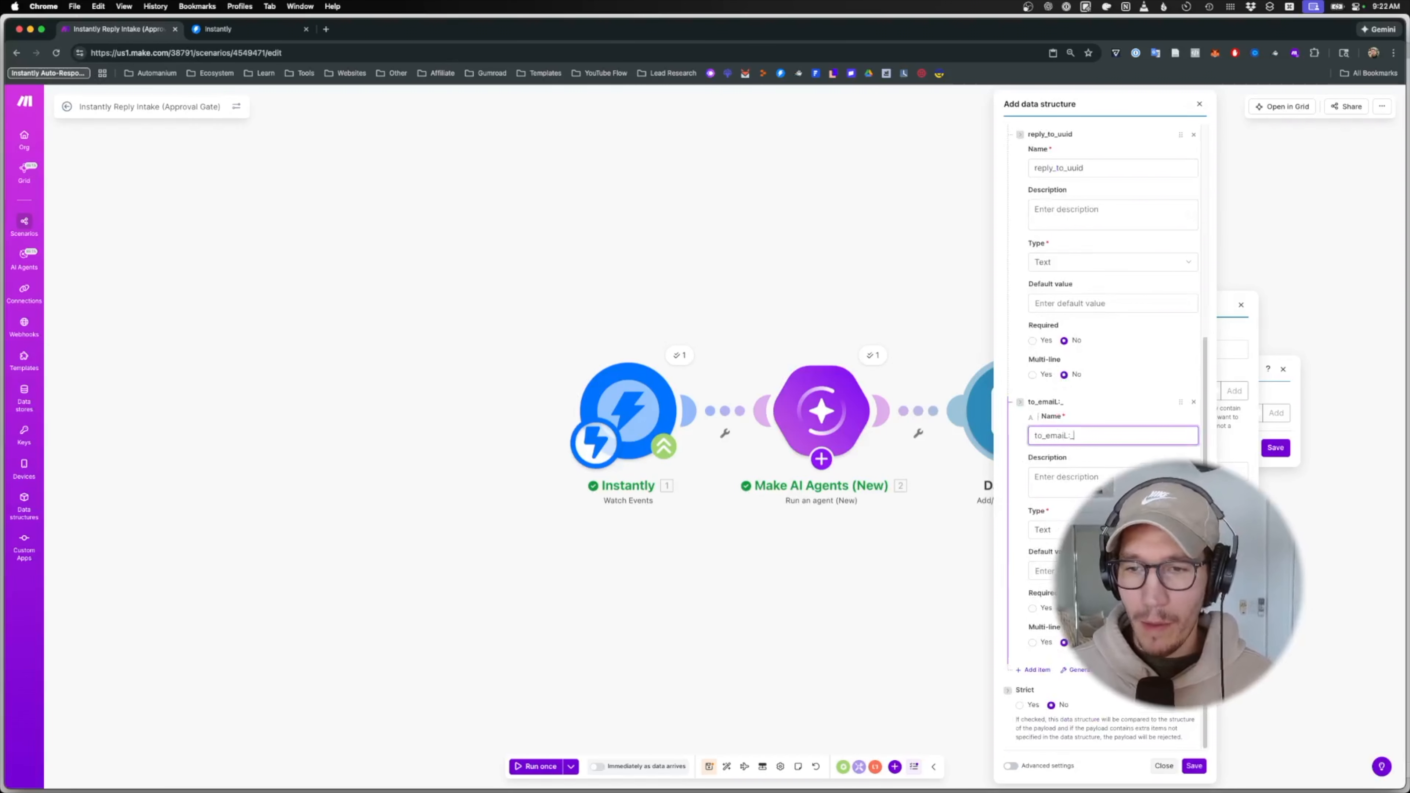
{"action": "type", "text": " (prospect"}
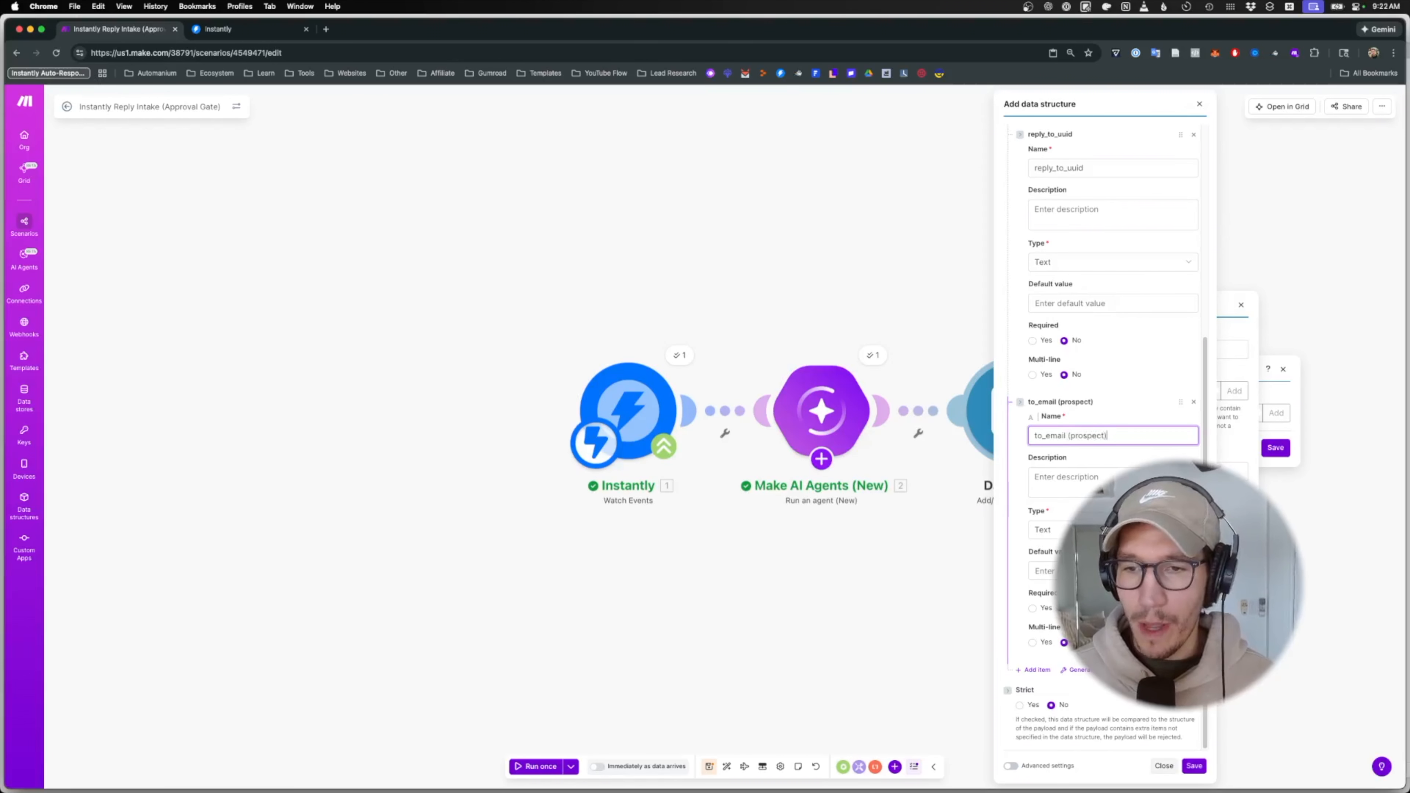
- Add the subject and draft_text fields
{"action": "left_click", "coordinate": [1033, 670]}
{"action": "scroll", "coordinate": [1033, 674], "scroll_direction": "down", "scroll_amount": 5}
{"action": "left_click", "coordinate": [1089, 435]}
{"action": "type", "text": "subject"}
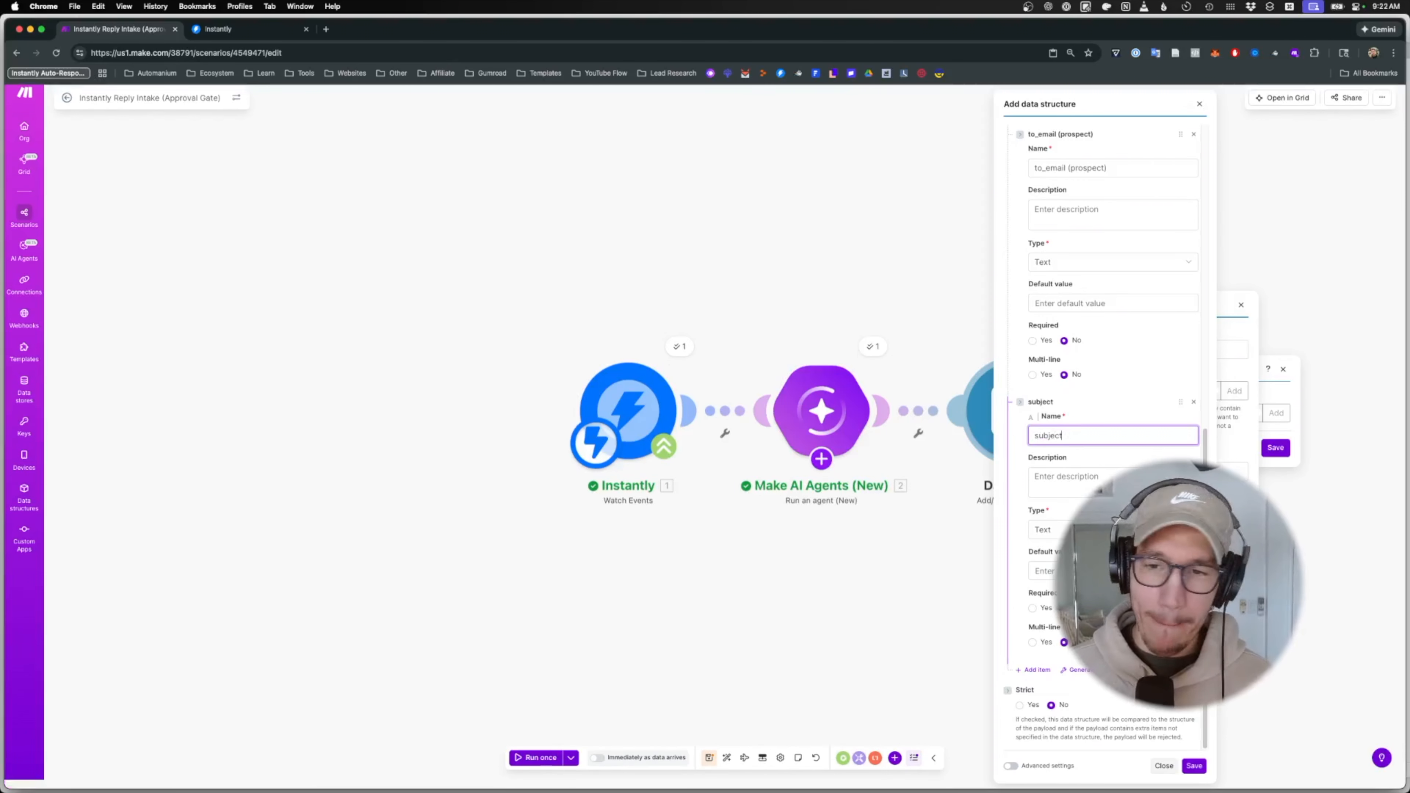
{"action": "left_click", "coordinate": [1033, 670]}
{"action": "scroll", "coordinate": [1033, 670], "scroll_direction": "down", "scroll_amount": 5}
{"action": "left_click", "coordinate": [1054, 435]}
{"action": "type", "text": "draft_text"}
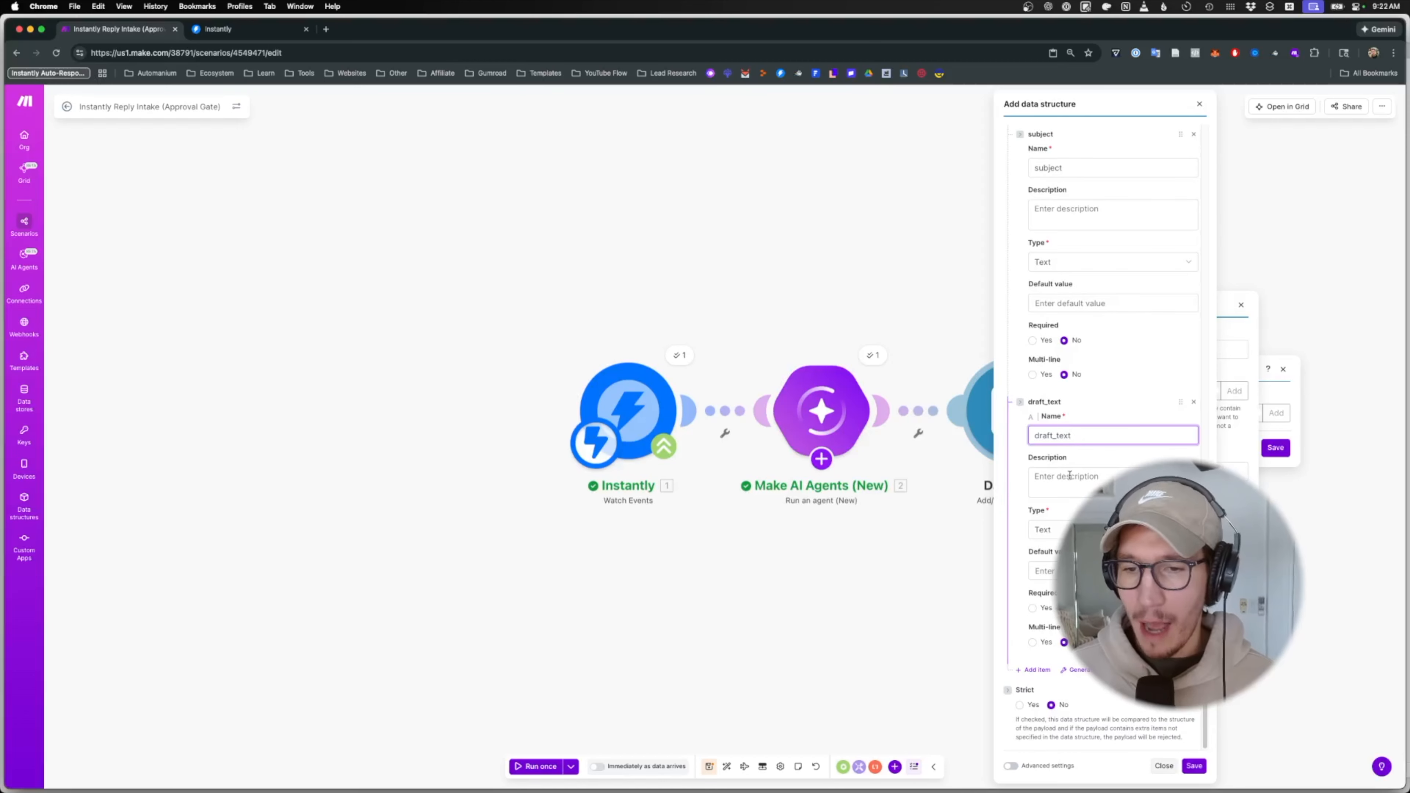
- Add a field named 'status = awaiting_approval'
{"action": "left_click", "coordinate": [1034, 670]}
{"action": "scroll", "coordinate": [1092, 482], "scroll_direction": "down", "scroll_amount": 5}
{"action": "left_click", "coordinate": [1061, 436]}
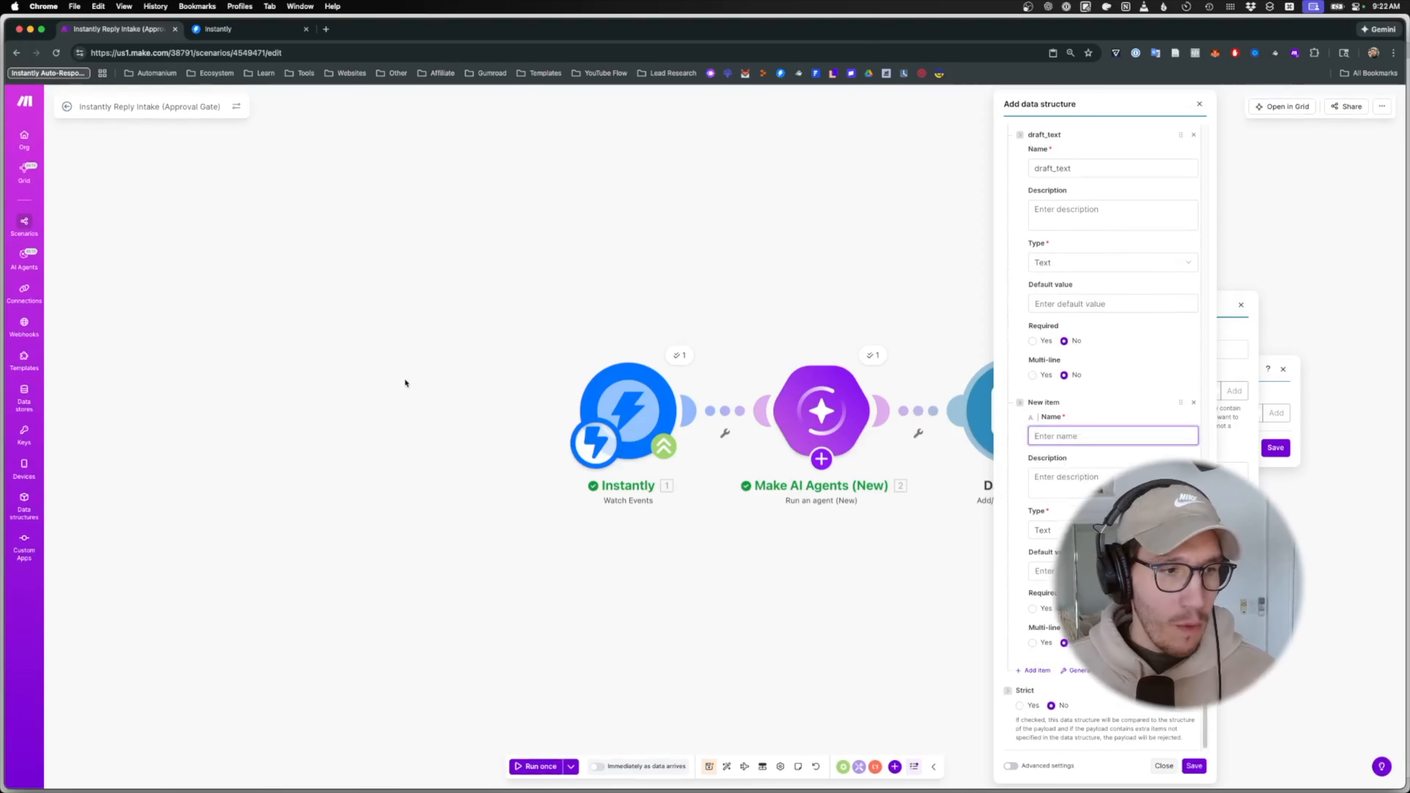
{"action": "key", "text": "super+space"}
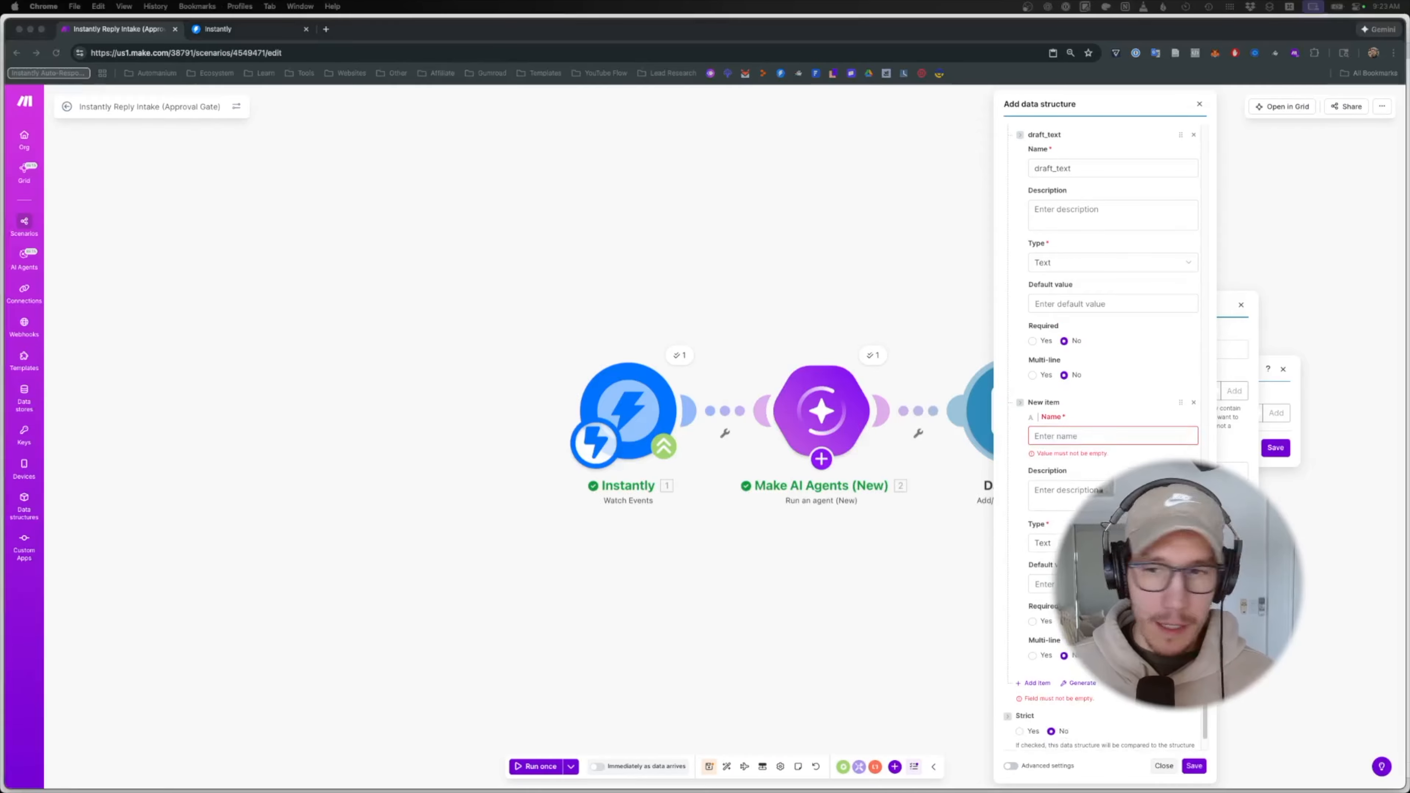
{"action": "key", "text": "Escape"}
{"action": "type", "text": "status"}
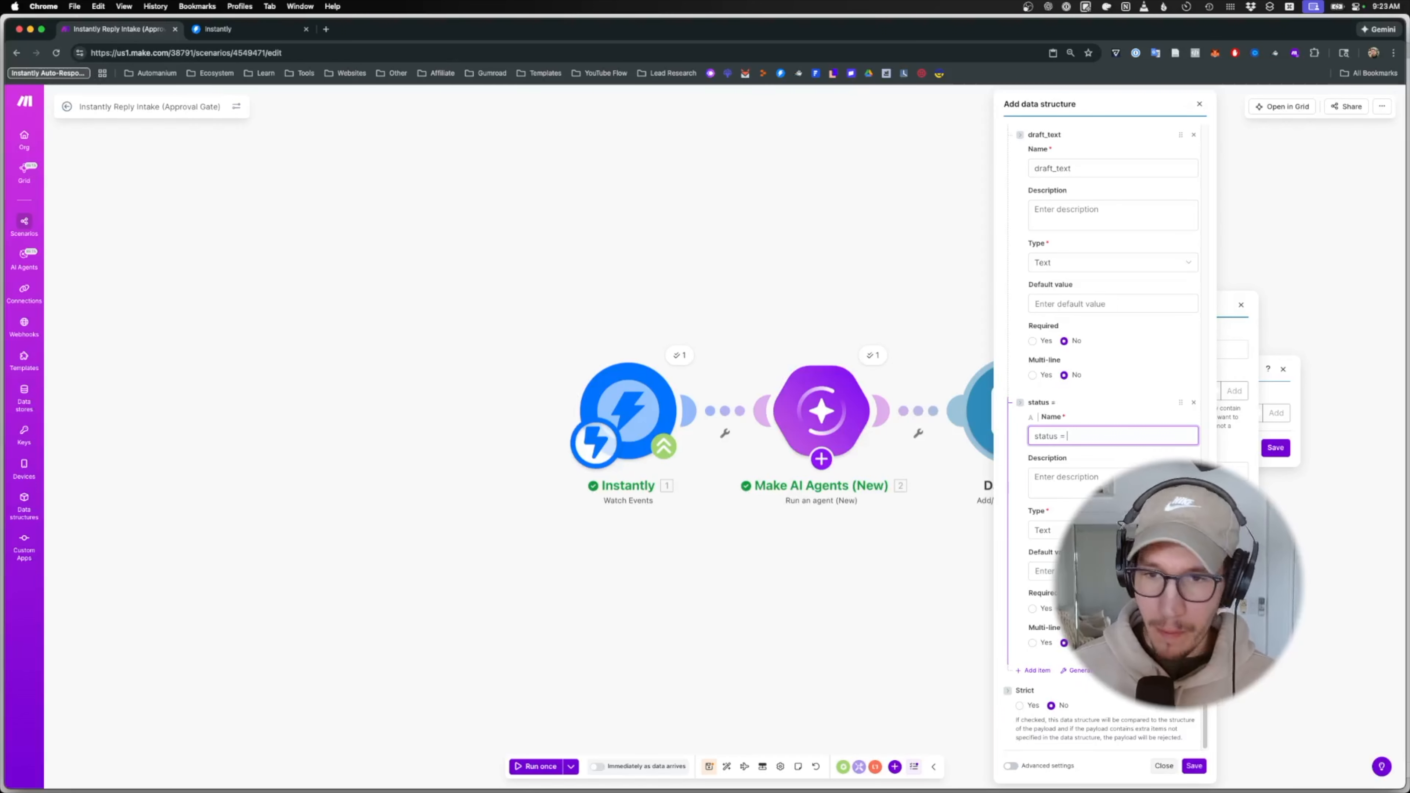
{"action": "type", "text": " = awat"}
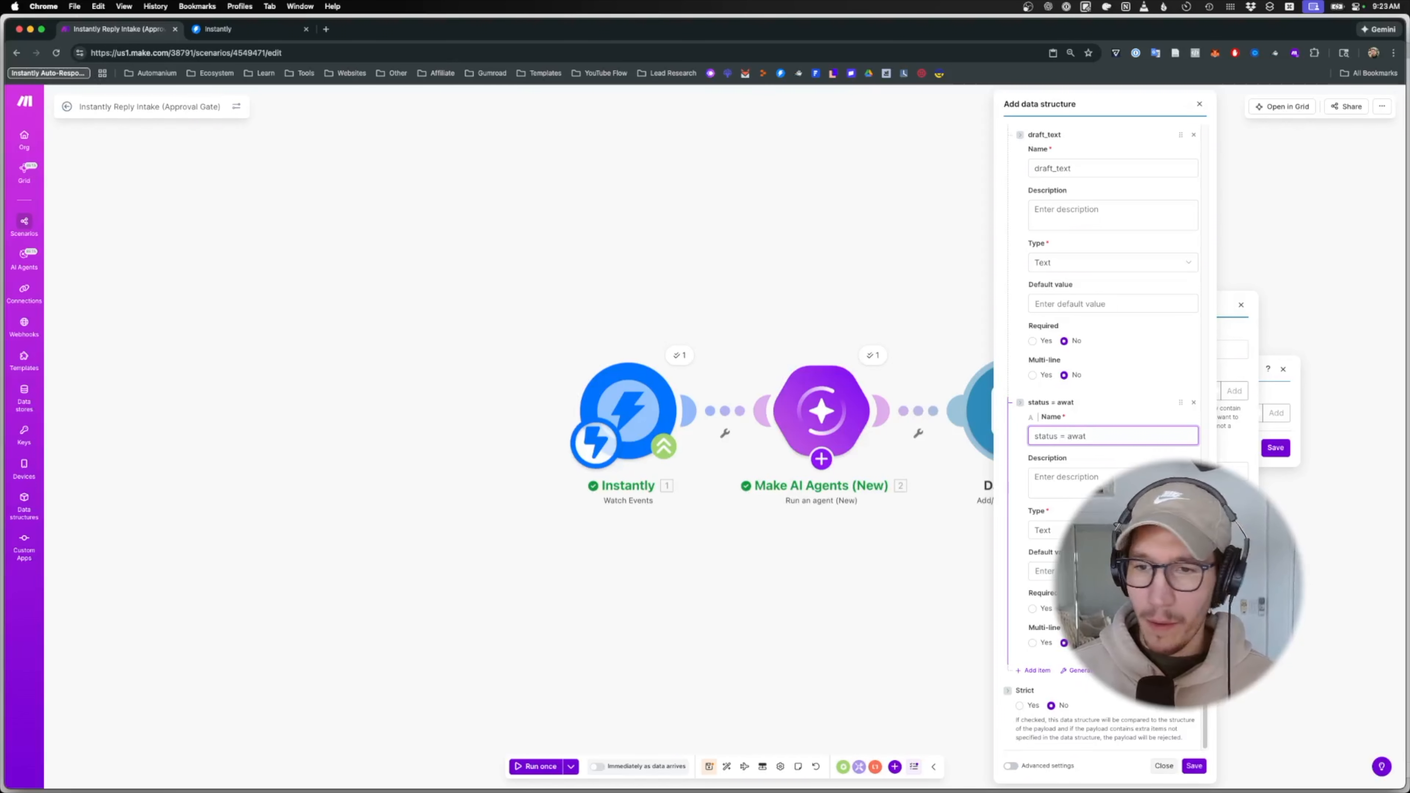
{"action": "key", "text": "BackSpace"}
{"action": "type", "text": "iting_"}
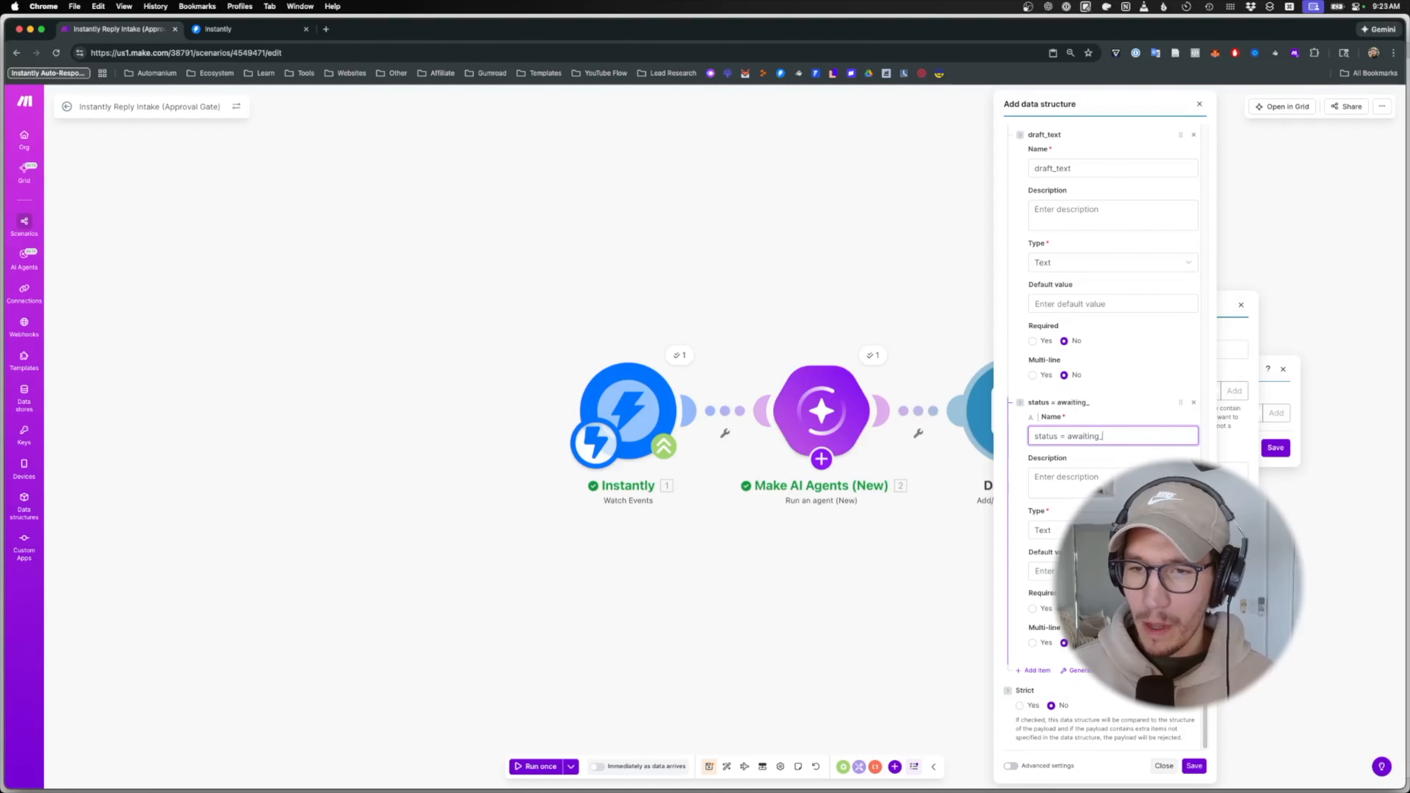
{"action": "key", "text": "super+Tab"}
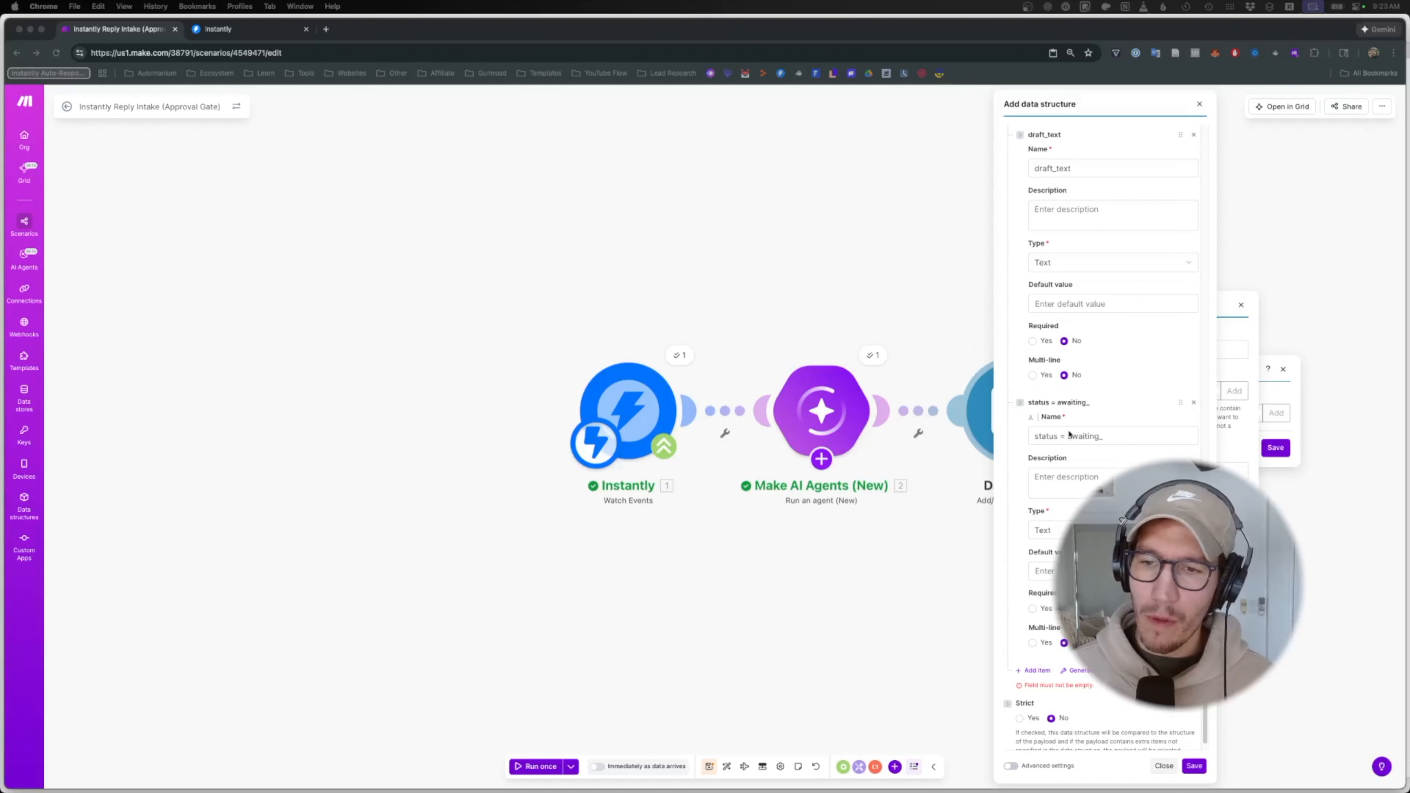
{"action": "left_click", "coordinate": [1140, 435]}
{"action": "type", "text": "approva"}
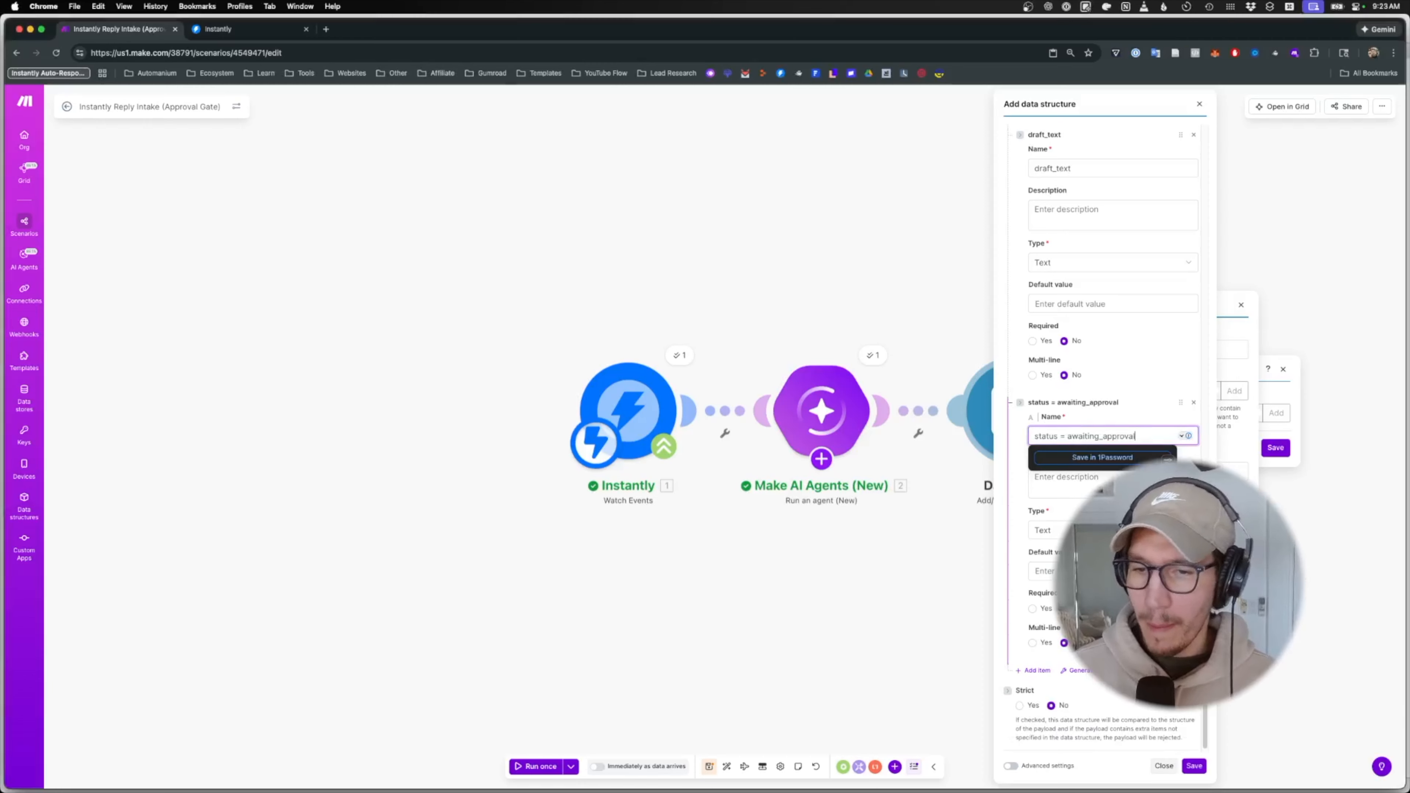
{"action": "type", "text": "l"}
- Add a field named 'attempt_count = 1'
{"action": "left_click", "coordinate": [1034, 671]}
{"action": "scroll", "coordinate": [1044, 389], "scroll_direction": "down", "scroll_amount": 5}
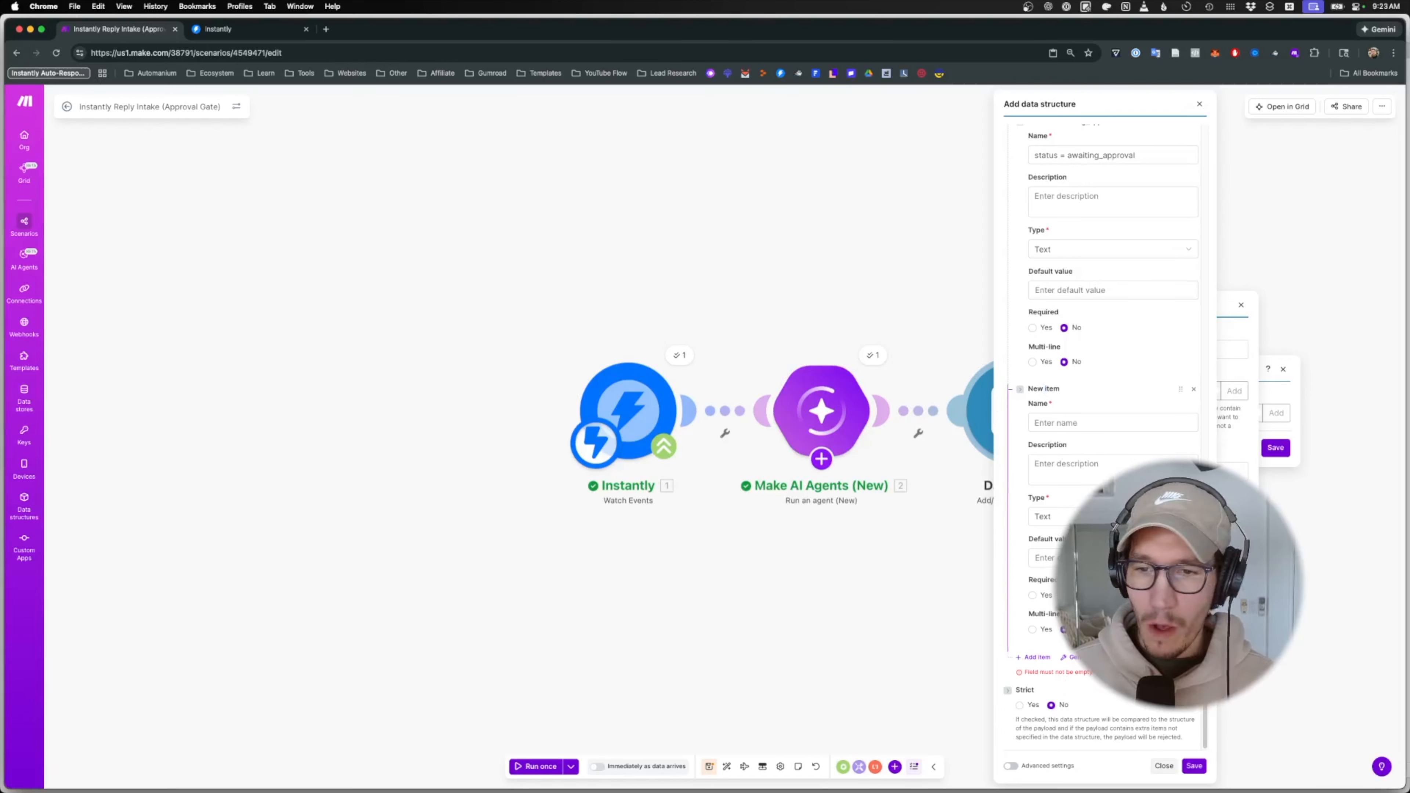
{"action": "left_click", "coordinate": [1061, 422]}
{"action": "type", "text": "attempt account"}
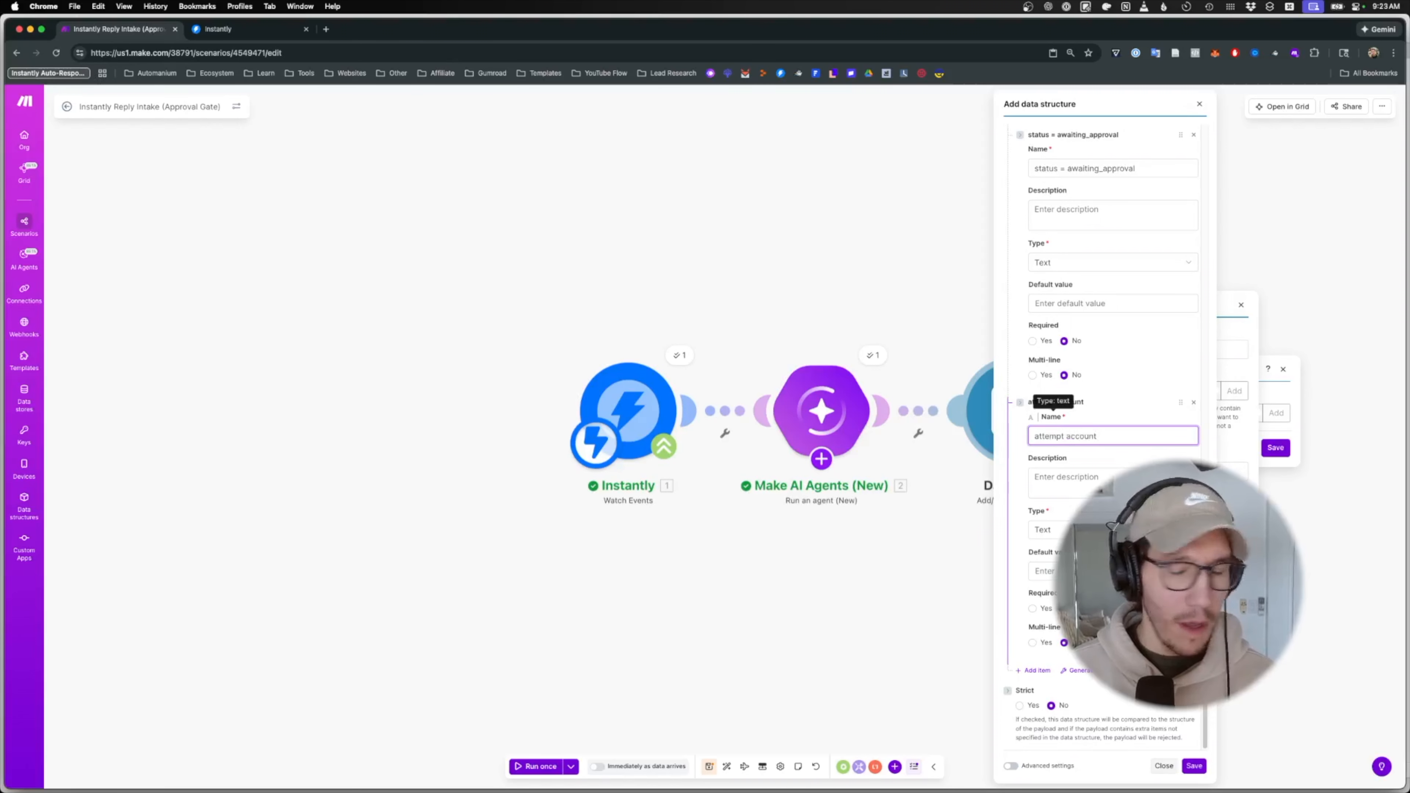
{"action": "key", "text": "BackSpace"}
{"action": "key", "text": "BackSpace"}
{"action": "key", "text": "BackSpace"}
{"action": "key", "text": "BackSpace"}
{"action": "key", "text": "BackSpace"}
{"action": "key", "text": "BackSpace"}
{"action": "key", "text": "BackSpace"}
{"action": "key", "text": "BackSpace"}
{"action": "type", "text": "_ac"}
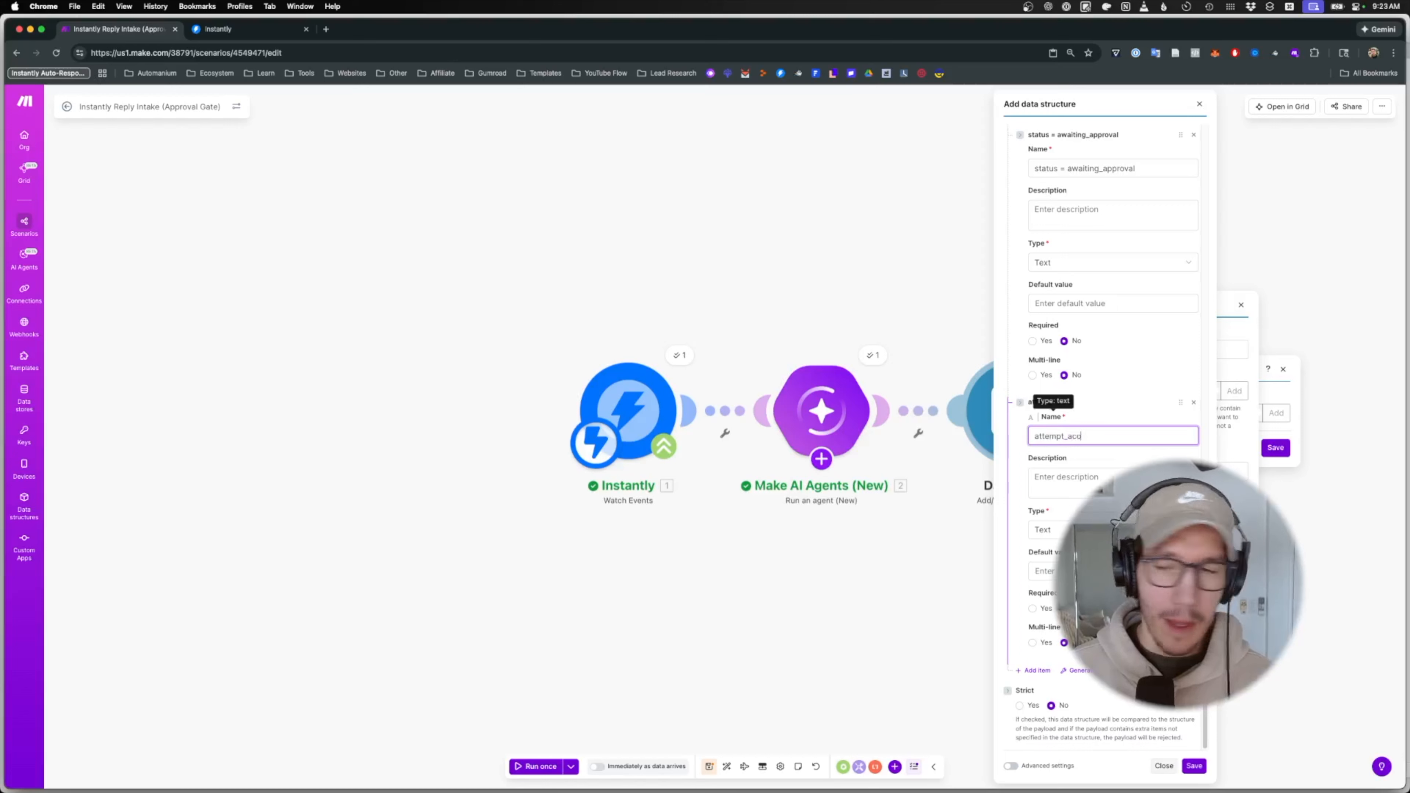
{"action": "key", "text": "BackSpace"}
{"action": "key", "text": "BackSpace"}
{"action": "type", "text": "count = 1"}
{"action": "key", "text": "Tab"}
{"action": "key", "text": "Tab"}
- Make attempt_count a Number field and add a 'created at' item of type Date
{"action": "key", "text": "n"}
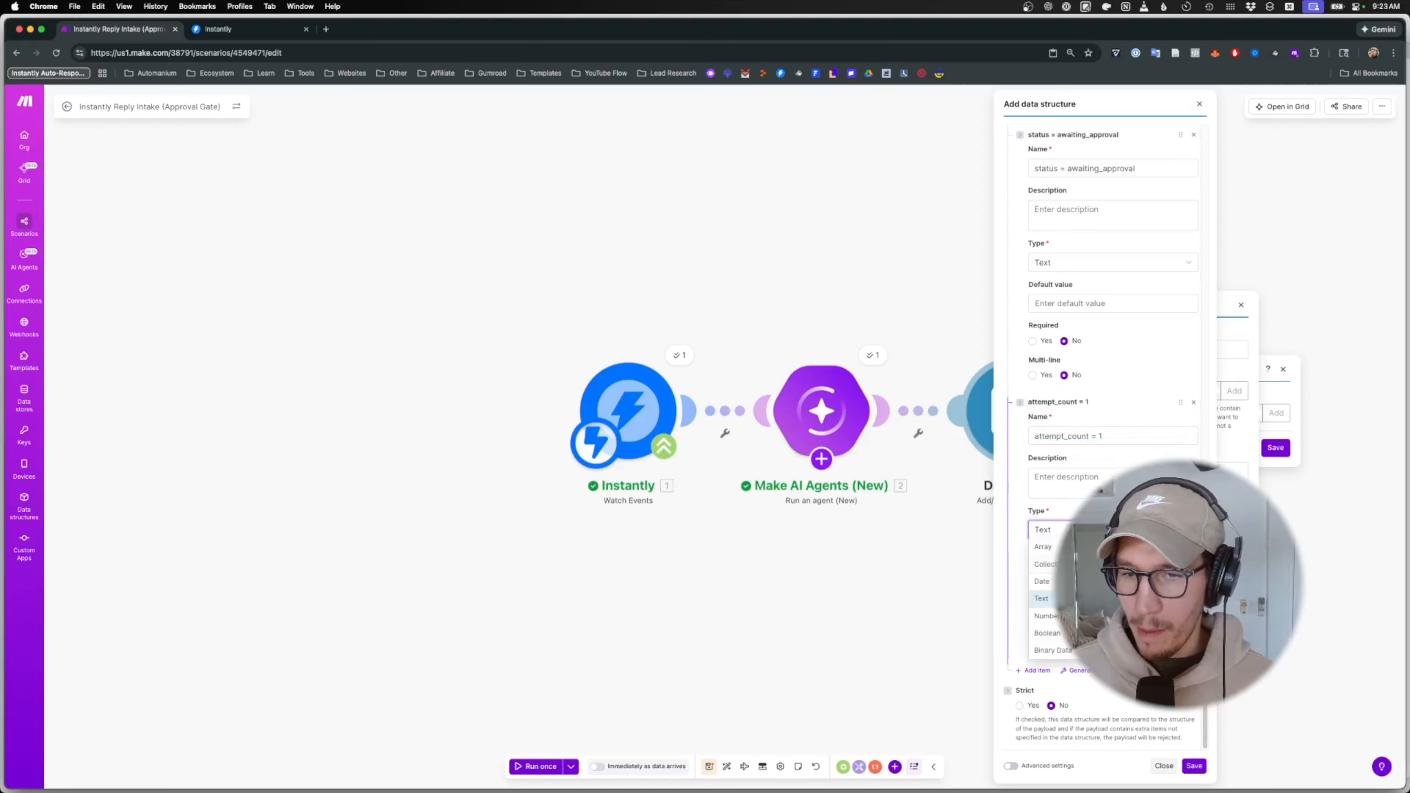
{"action": "left_click", "coordinate": [1033, 678]}
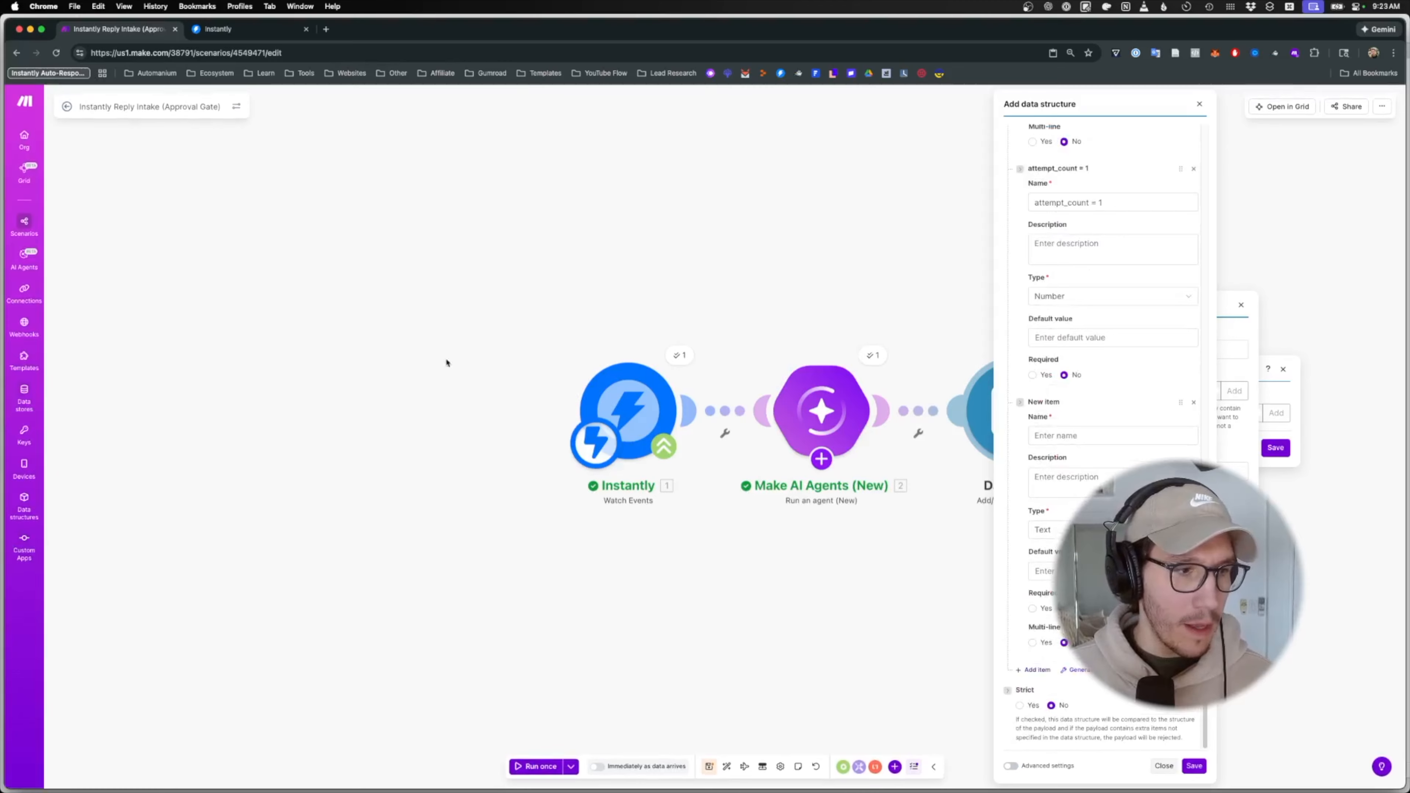
{"action": "left_click", "coordinate": [1067, 437]}
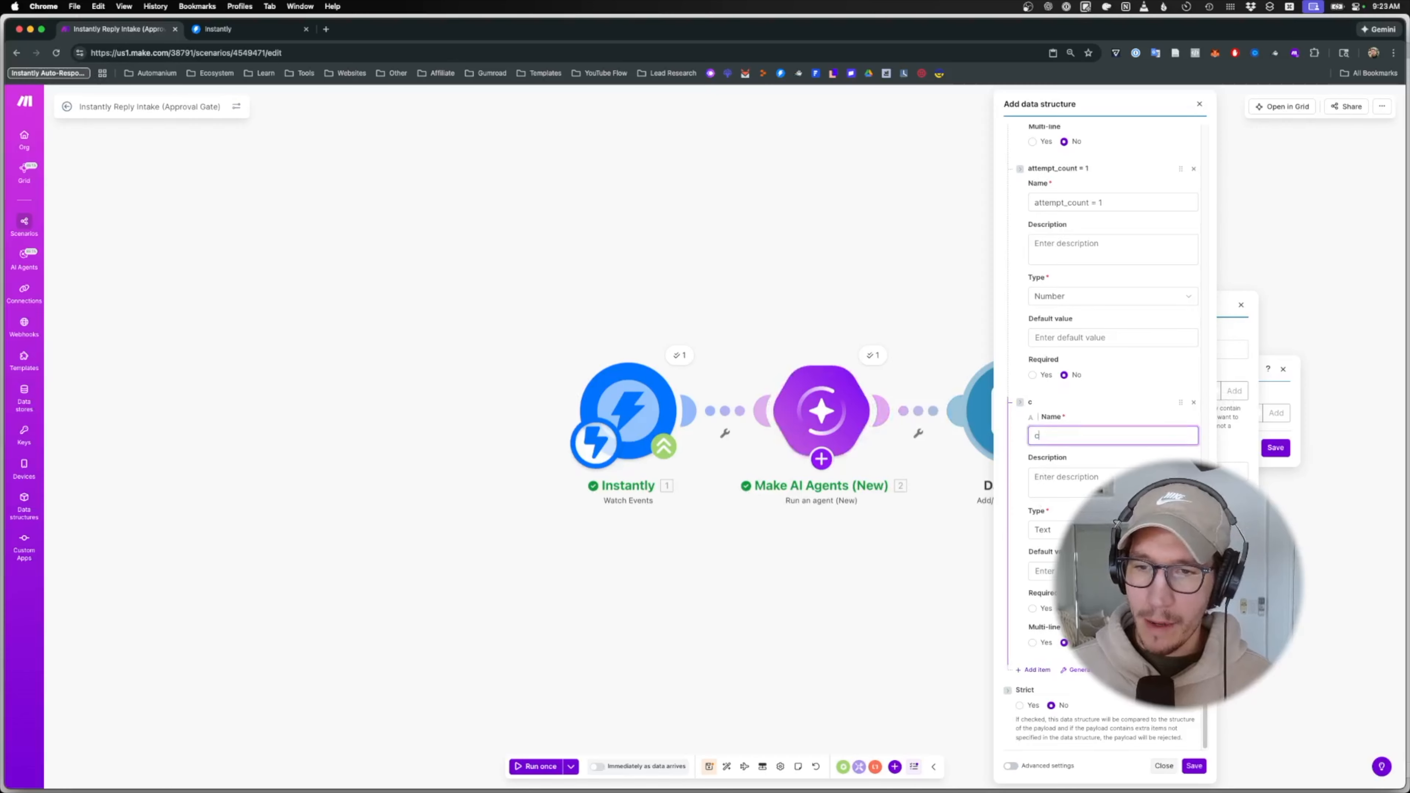
{"action": "type", "text": "create d at"}
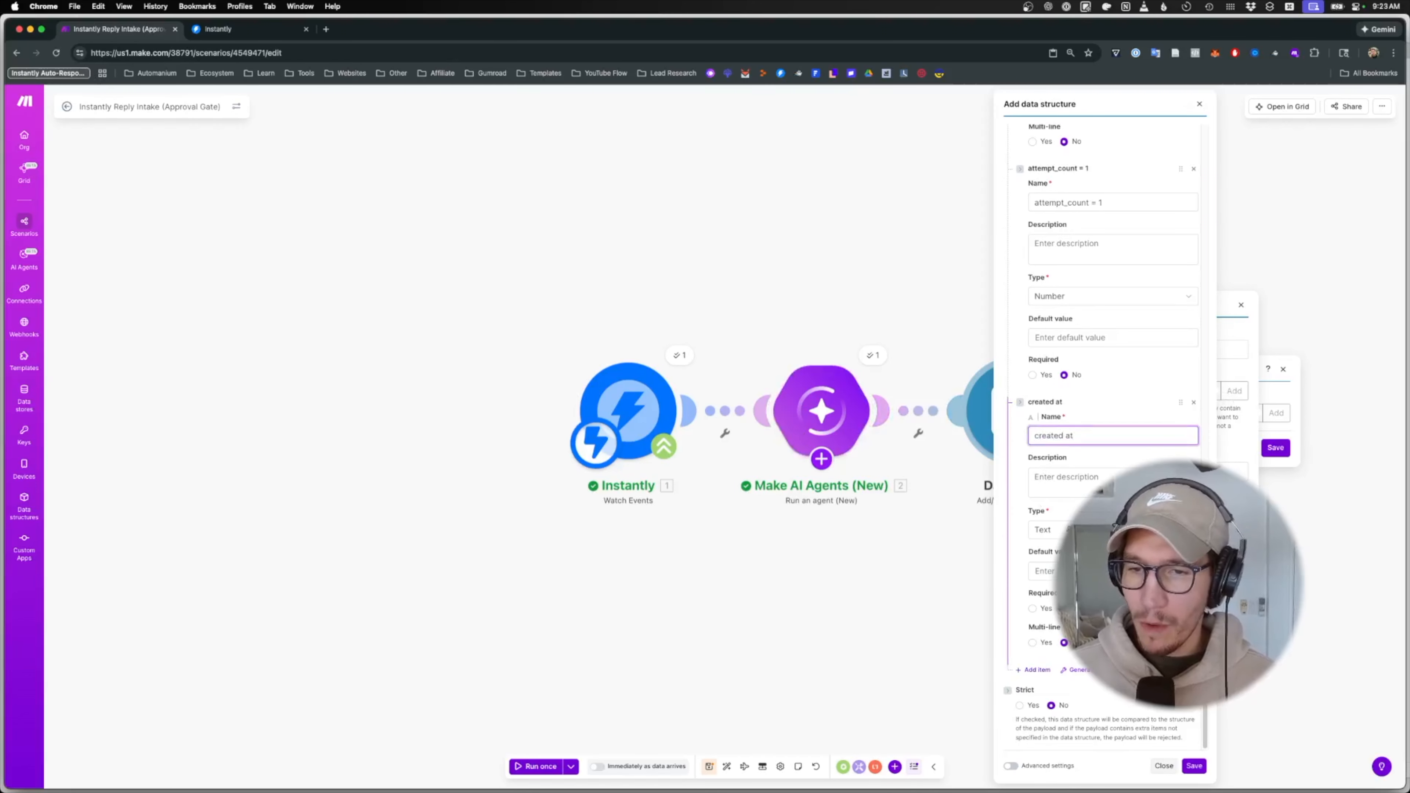
{"action": "left_click", "coordinate": [1050, 530]}
{"action": "left_click", "coordinate": [1042, 581]}
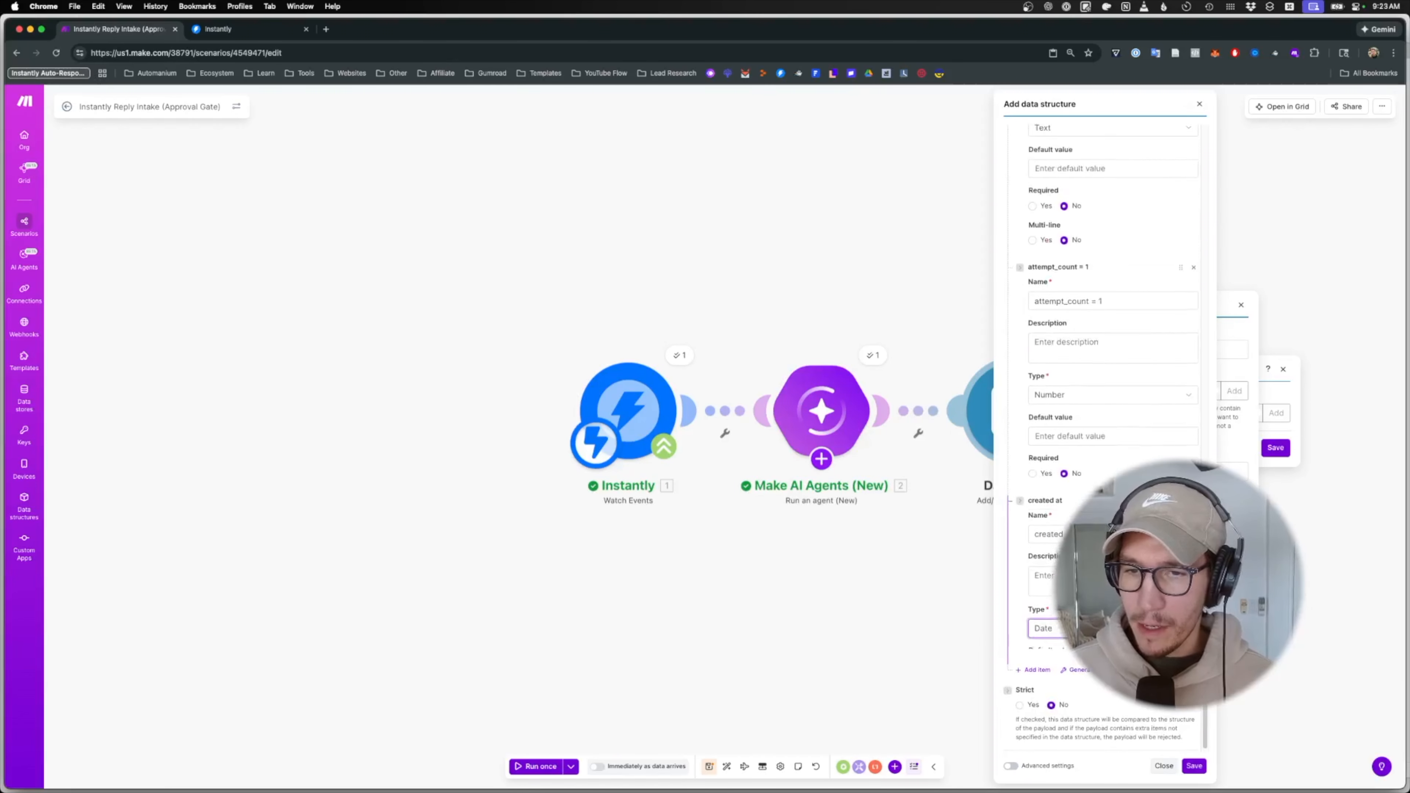
- Add an 'eaccount' item to the data structure
{"action": "left_click", "coordinate": [1035, 670]}
{"action": "scroll", "coordinate": [1044, 650], "scroll_direction": "down", "scroll_amount": 2}
{"action": "left_click", "coordinate": [1038, 417]}
{"action": "type", "text": "eaccount"}
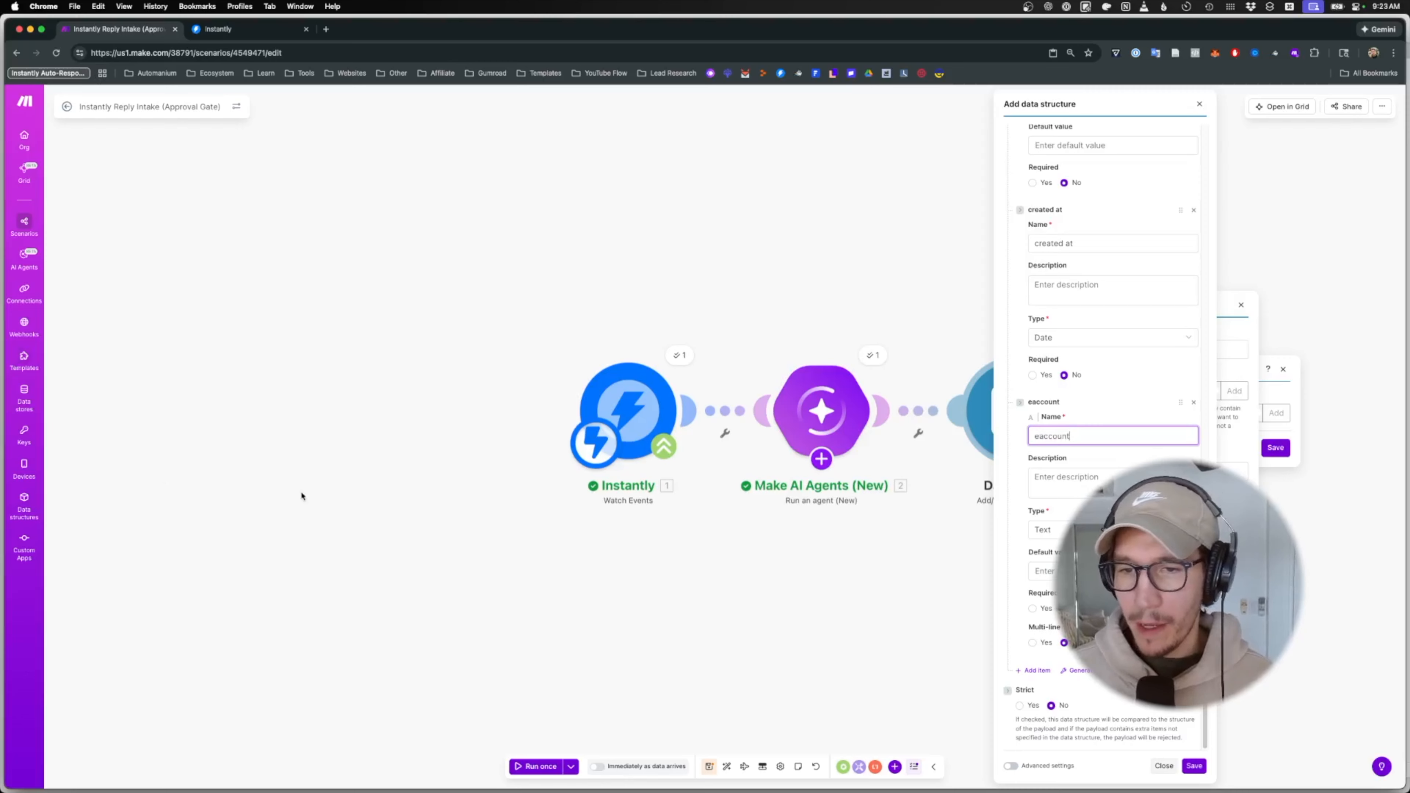
- Add a 'reply (prospect)' item to the structure
{"action": "left_click", "coordinate": [1036, 670]}
{"action": "scroll", "coordinate": [1065, 666], "scroll_direction": "down", "scroll_amount": 5}
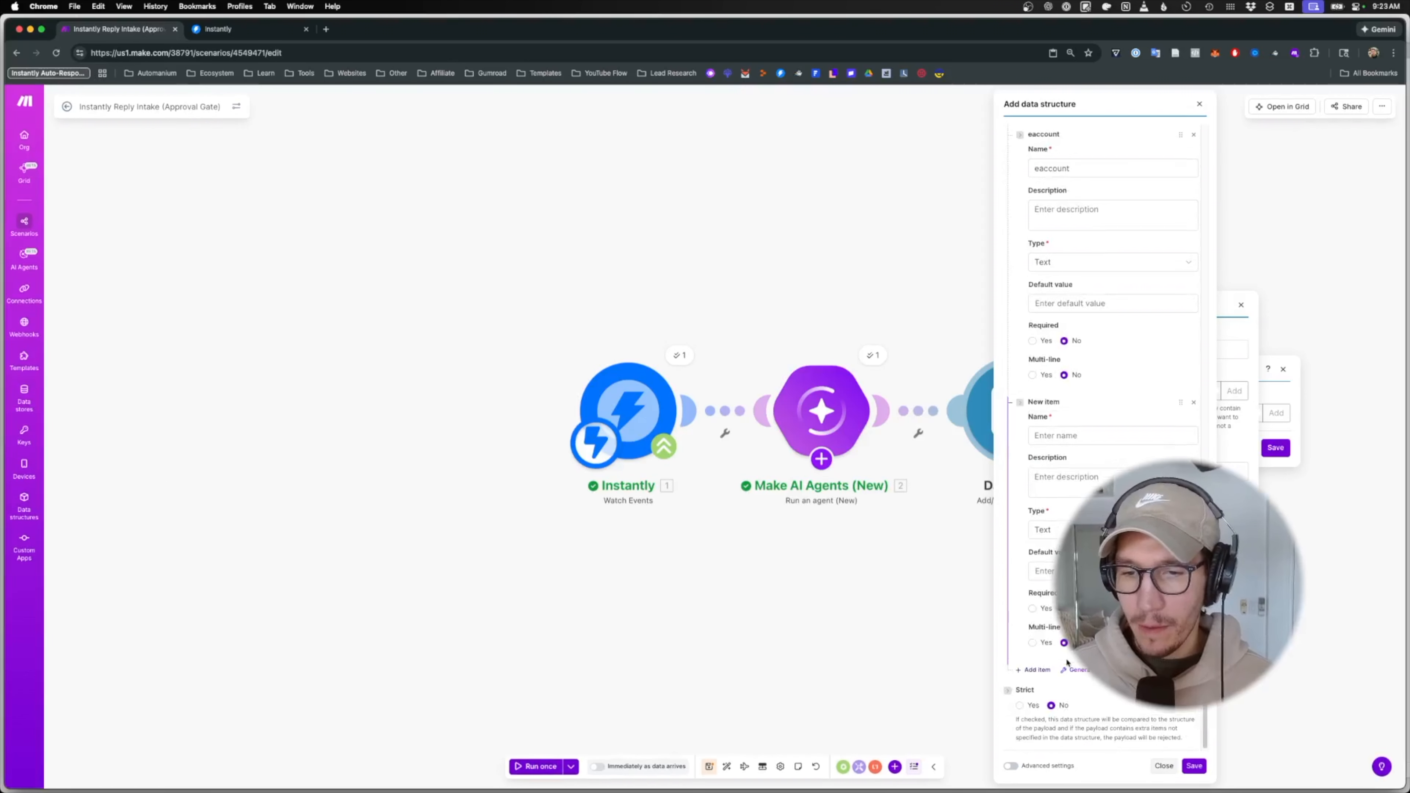
{"action": "left_click", "coordinate": [1077, 435]}
{"action": "type", "text": "reo"}
{"action": "key", "text": "BackSpace"}
{"action": "type", "text": "p"}
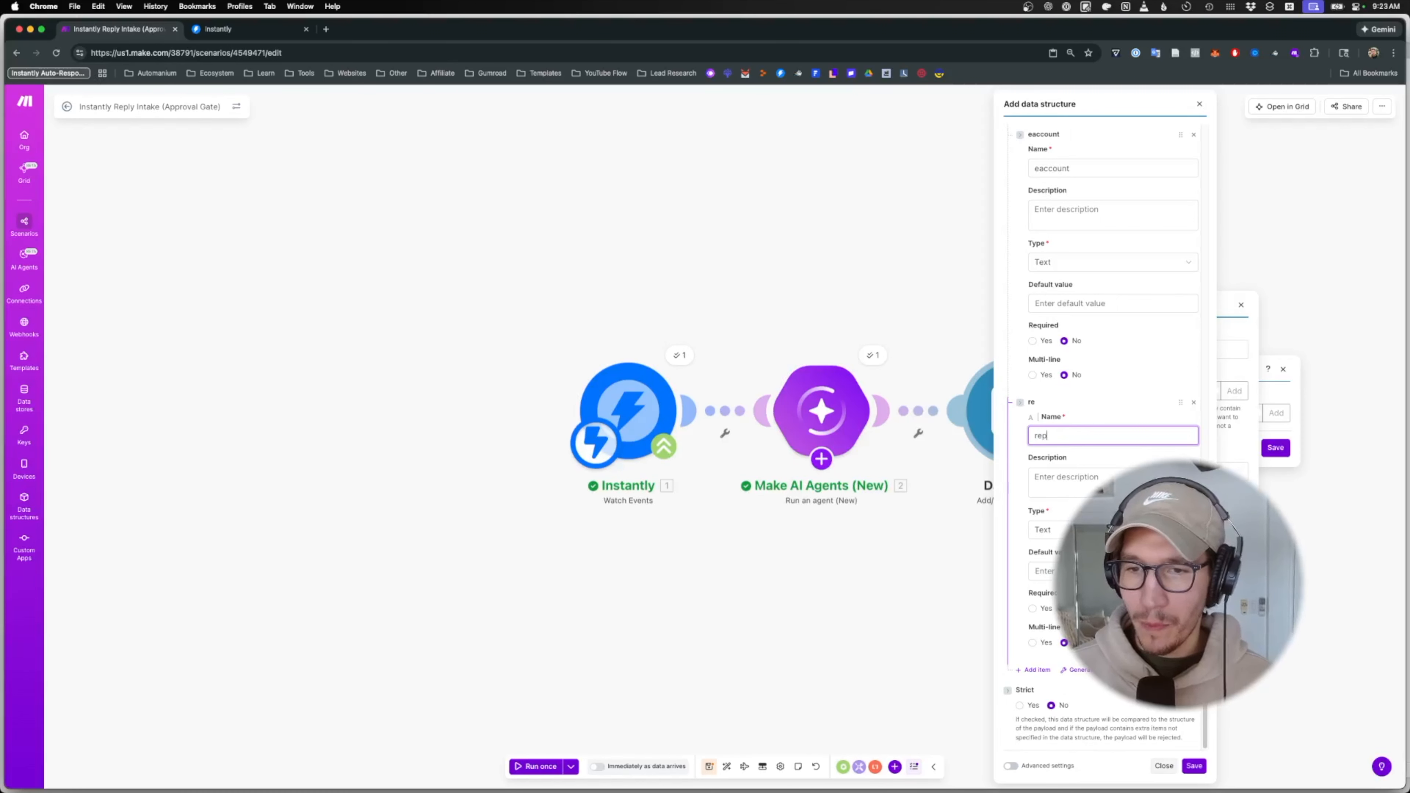
{"action": "type", "text": "ly (prospect()"}
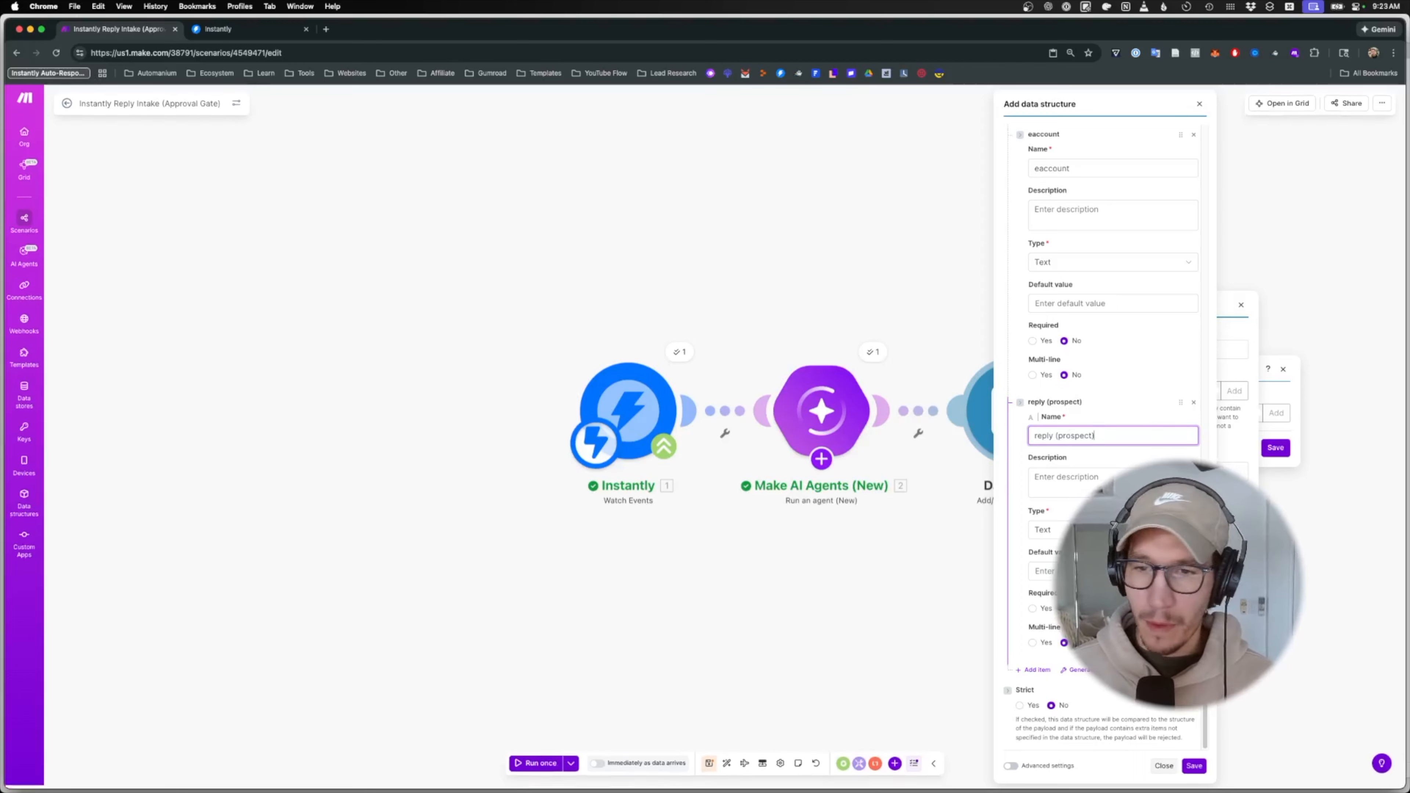
- Add 'first_name (prospect)' and 'last_name (prospect)' items to the structure
{"action": "left_click", "coordinate": [1034, 670]}
{"action": "left_click", "coordinate": [1060, 438]}
{"action": "type", "text": "fisrt"}
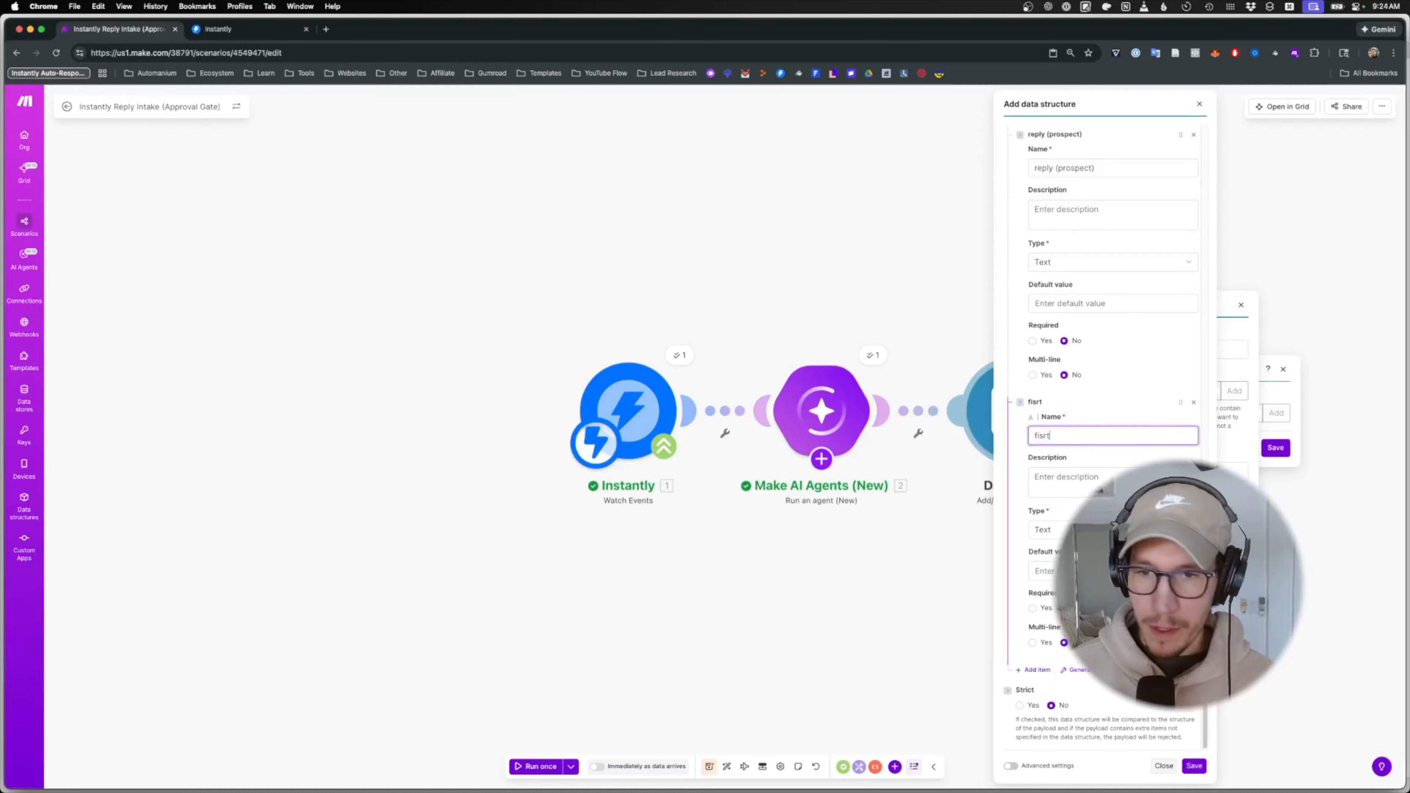
{"action": "key", "text": "BackSpace"}
{"action": "key", "text": "BackSpace"}
{"action": "key", "text": "BackSpace"}
{"action": "key", "text": "BackSpace"}
{"action": "key", "text": "BackSpace"}
{"action": "type", "text": "first_na"}
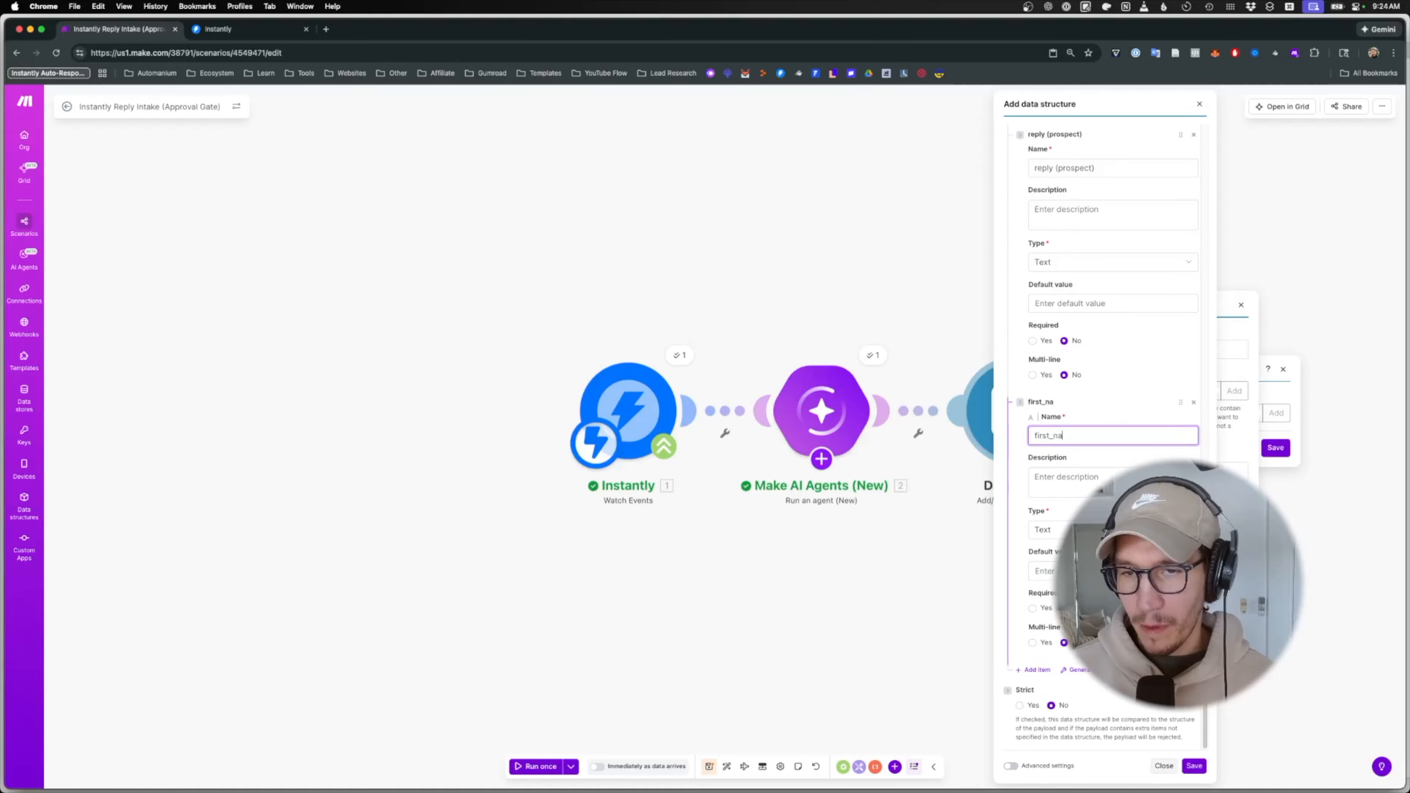
{"action": "type", "text": "me (prospect"}
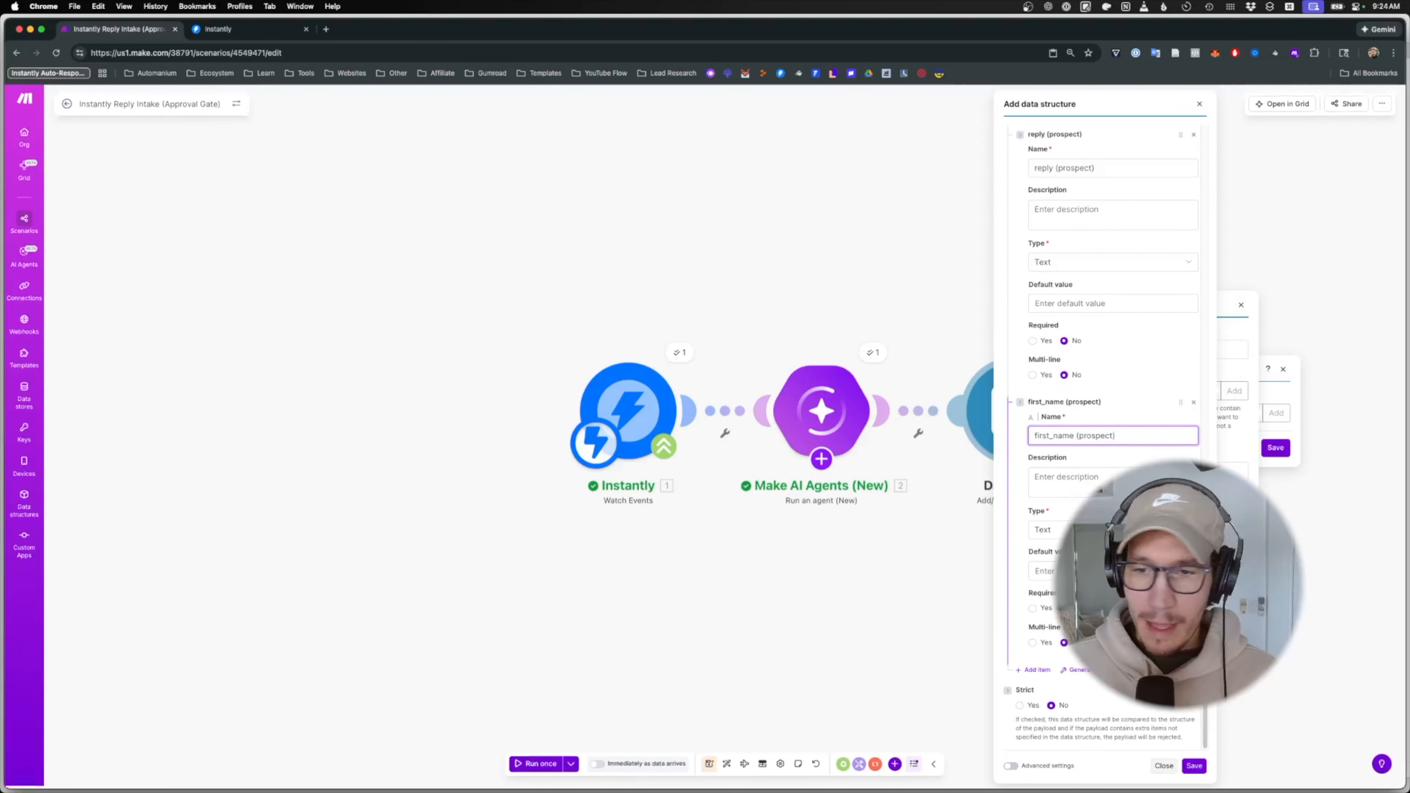
{"action": "left_click", "coordinate": [1034, 669]}
{"action": "left_click", "coordinate": [1066, 698]}
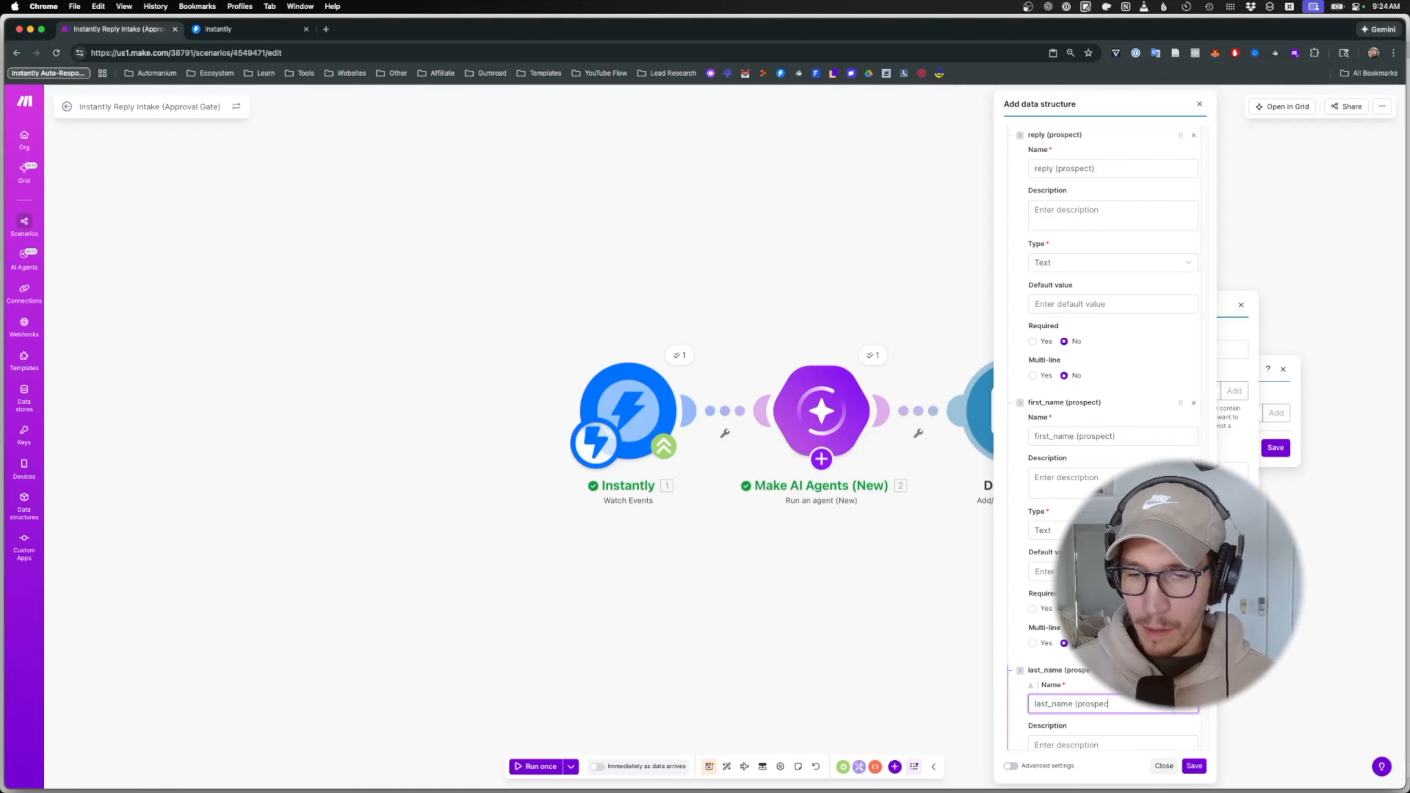
{"action": "scroll", "coordinate": [1105, 500], "scroll_direction": "down", "scroll_amount": 5}
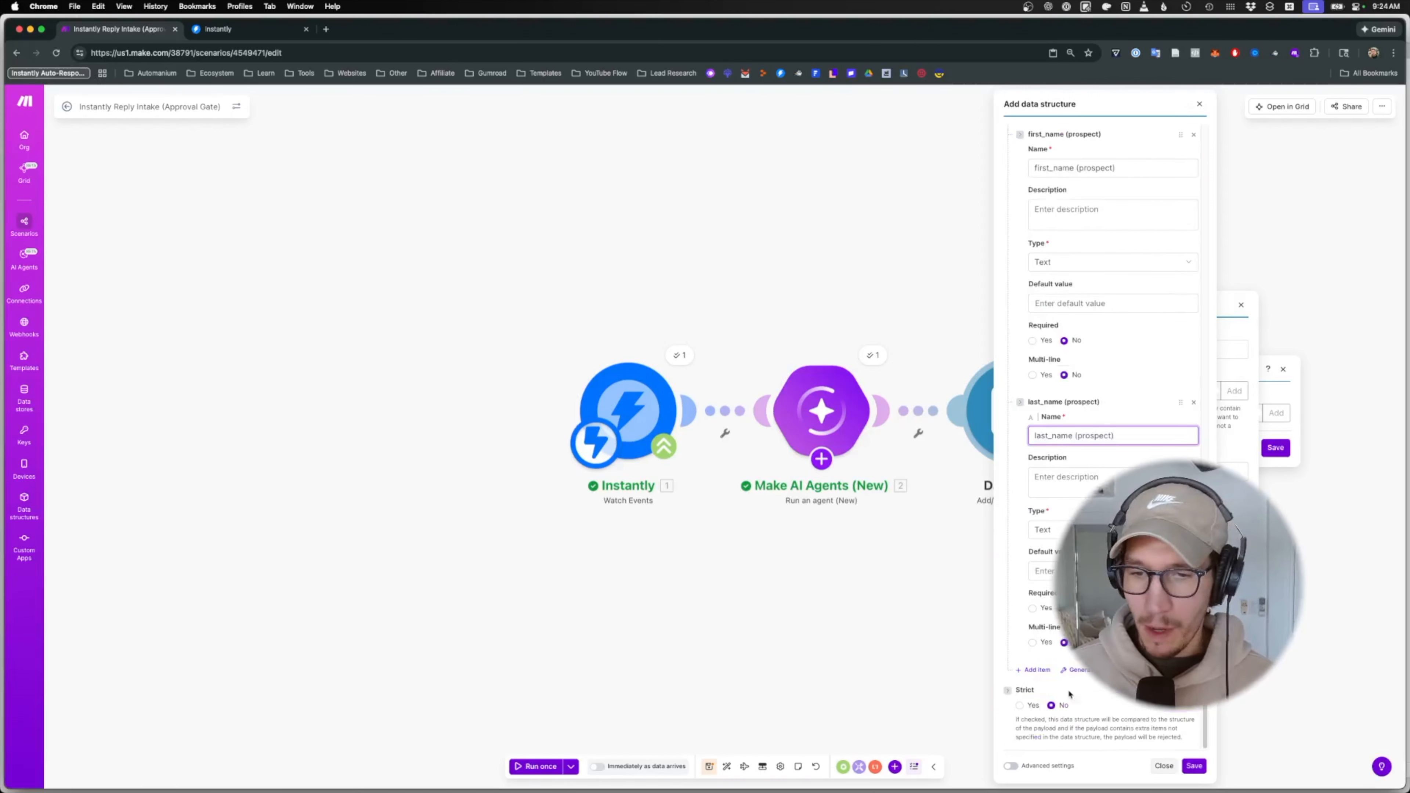
- Add a 'company' item as the last field of the structure
{"action": "left_click", "coordinate": [1051, 669]}
{"action": "scroll", "coordinate": [1052, 665], "scroll_direction": "down", "scroll_amount": 3}
{"action": "left_click", "coordinate": [1055, 531]}
{"action": "type", "text": "company (prospect"}
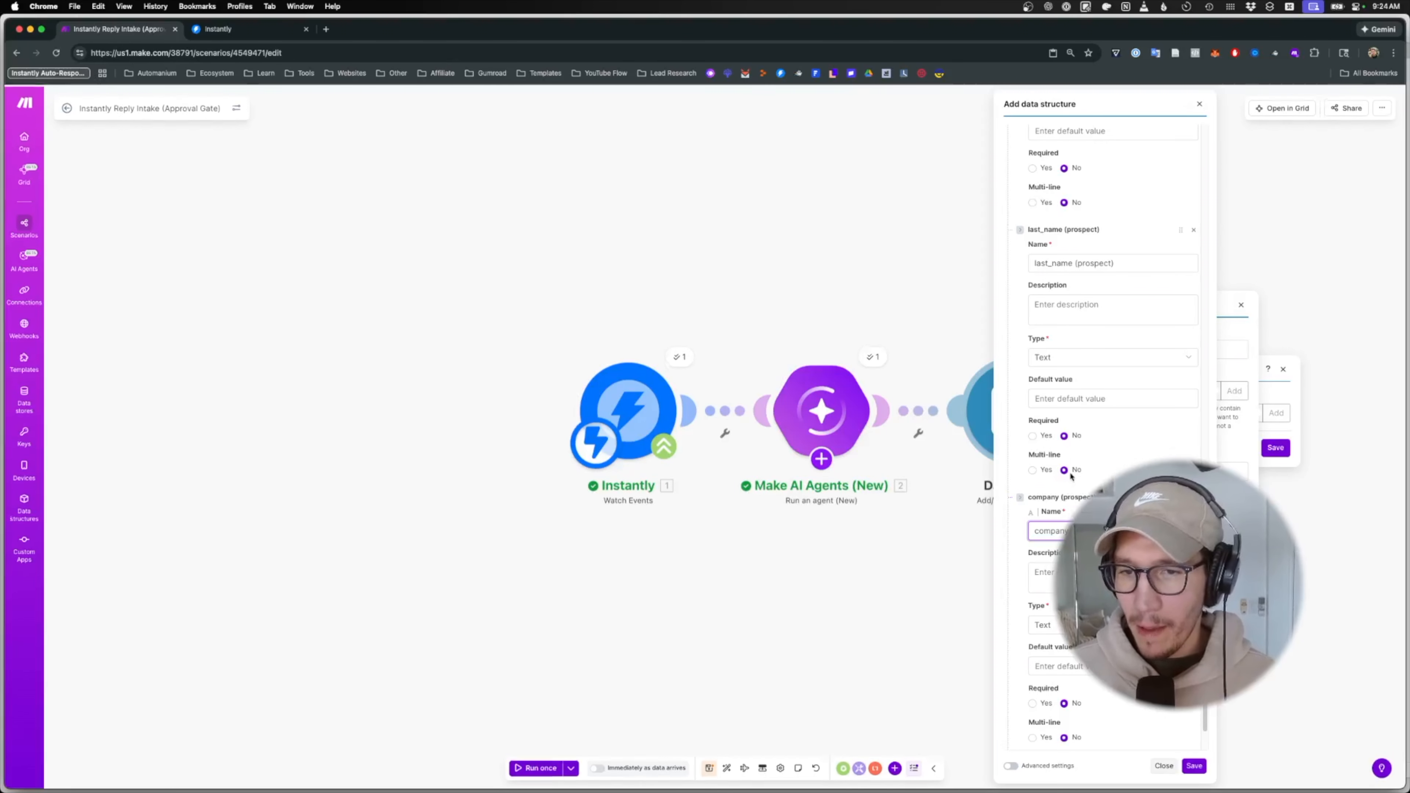
{"action": "scroll", "coordinate": [1069, 456], "scroll_direction": "up", "scroll_amount": 15}
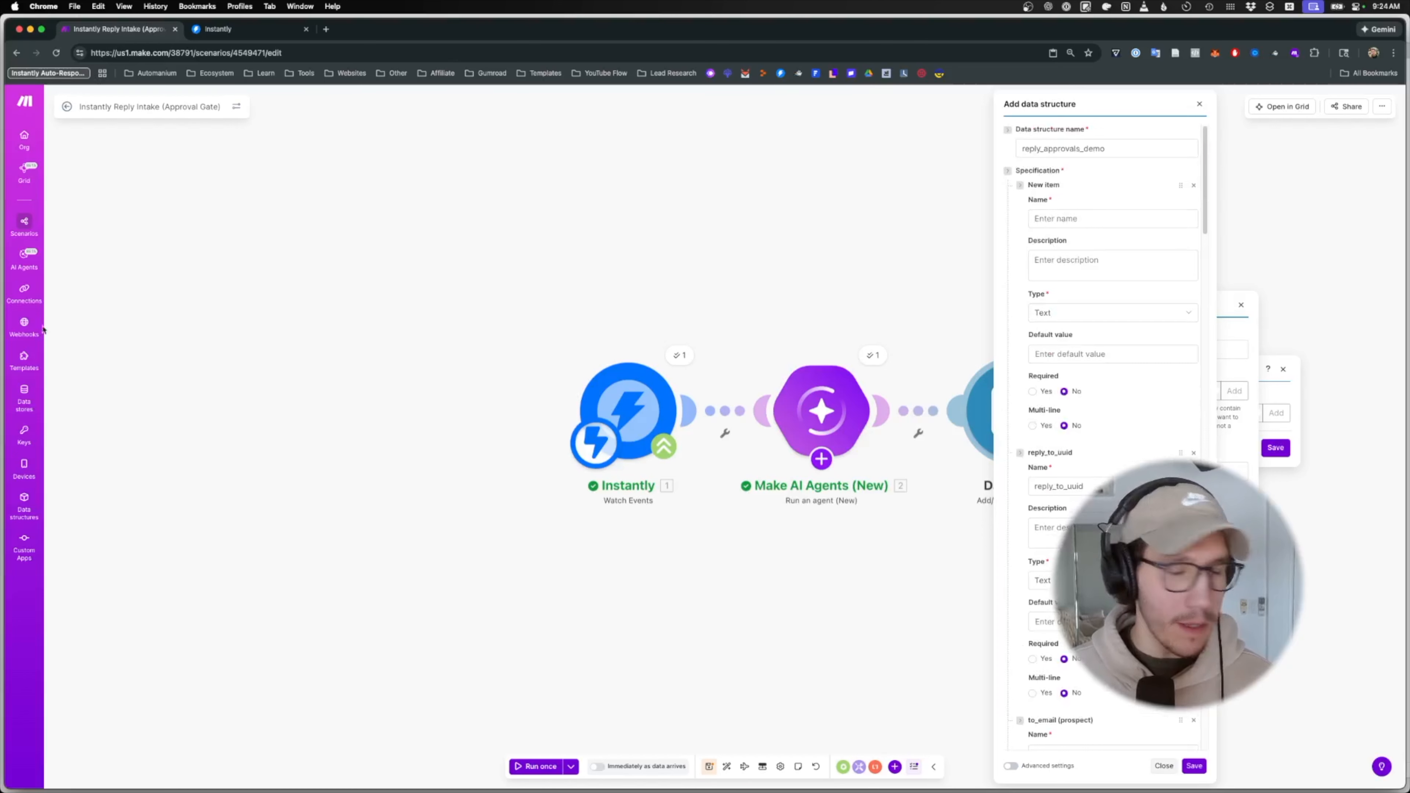
- Delete the empty item, save the structure and create the reply_approvals_demo data store
{"action": "left_click", "coordinate": [1193, 185]}
{"action": "left_click", "coordinate": [1194, 766]}
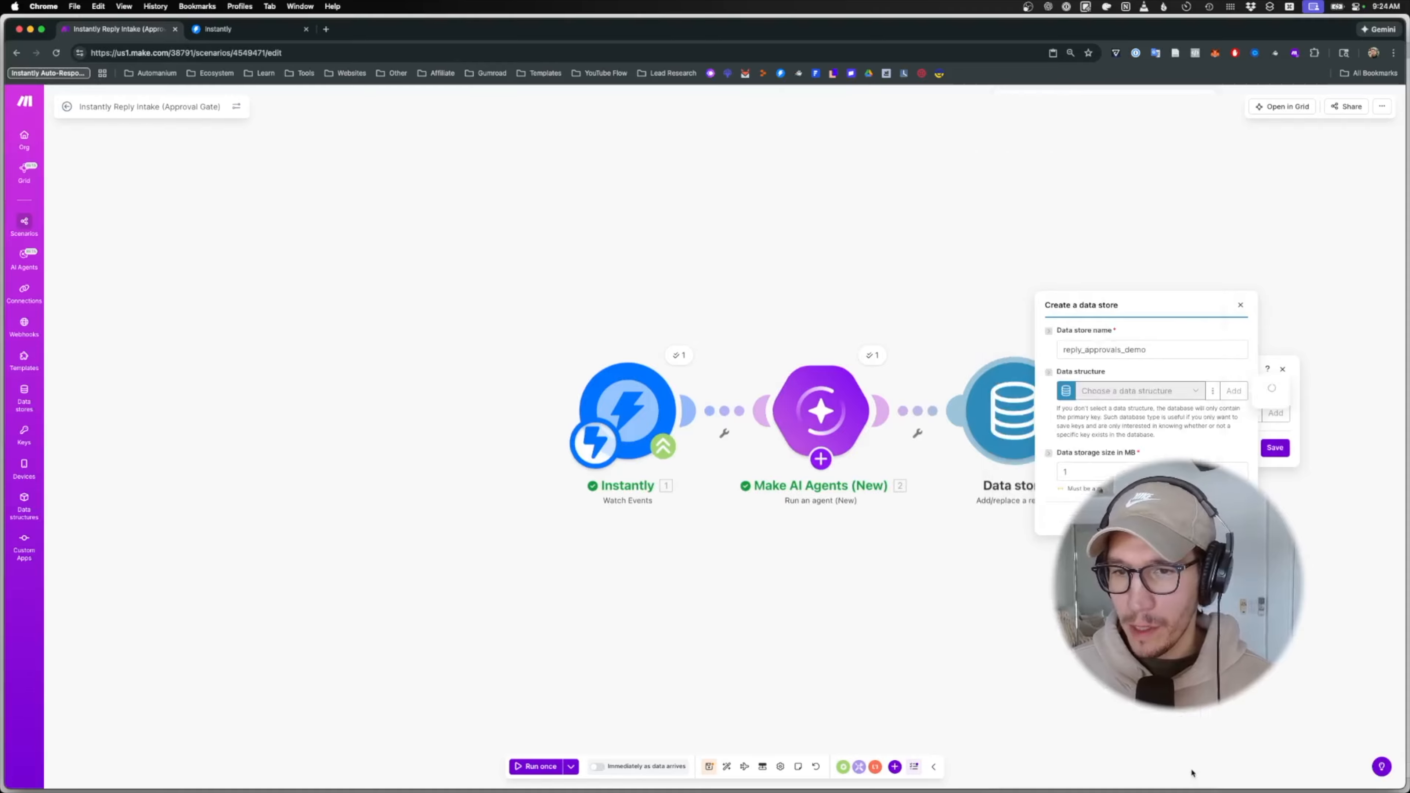
{"action": "left_click", "coordinate": [1234, 516]}
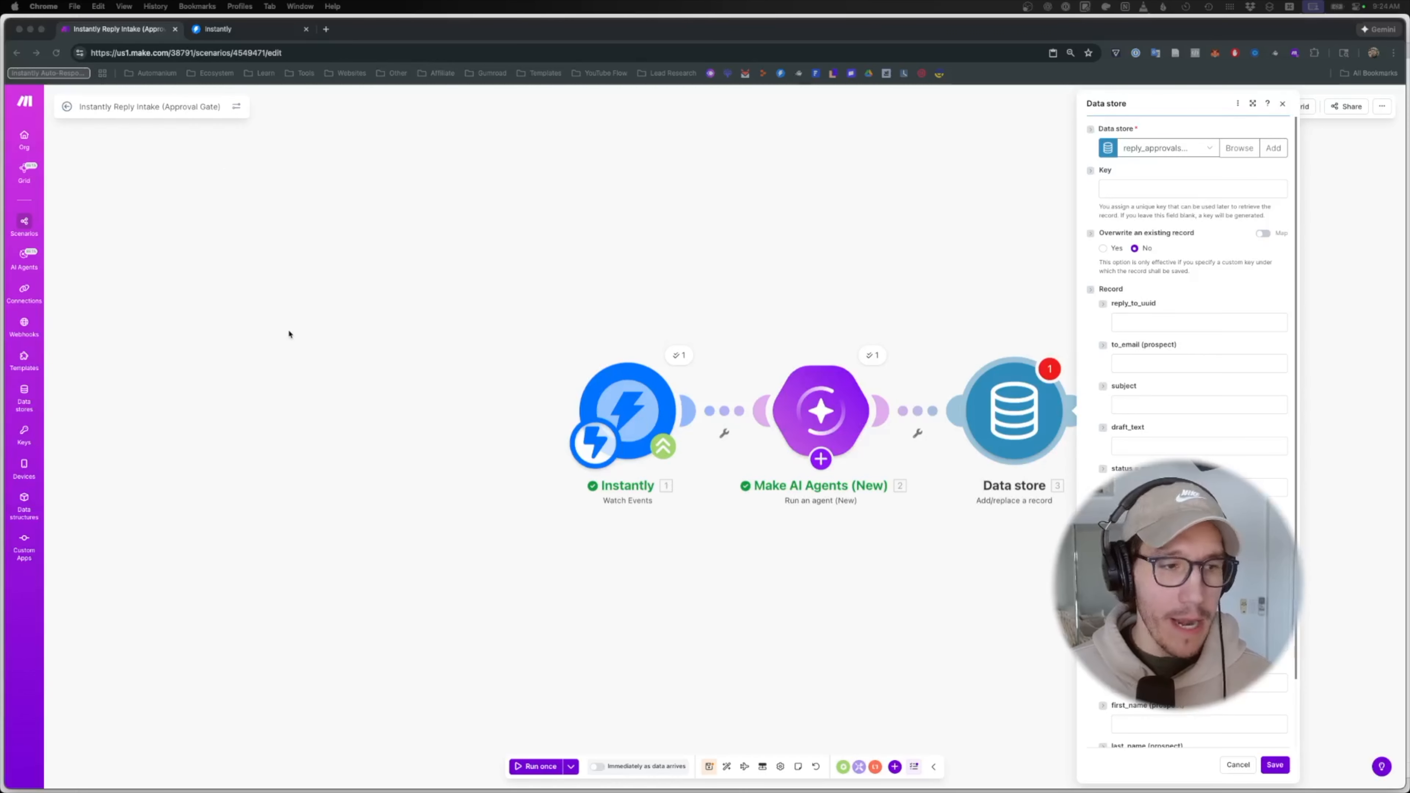
{"action": "left_click", "coordinate": [1158, 321]}
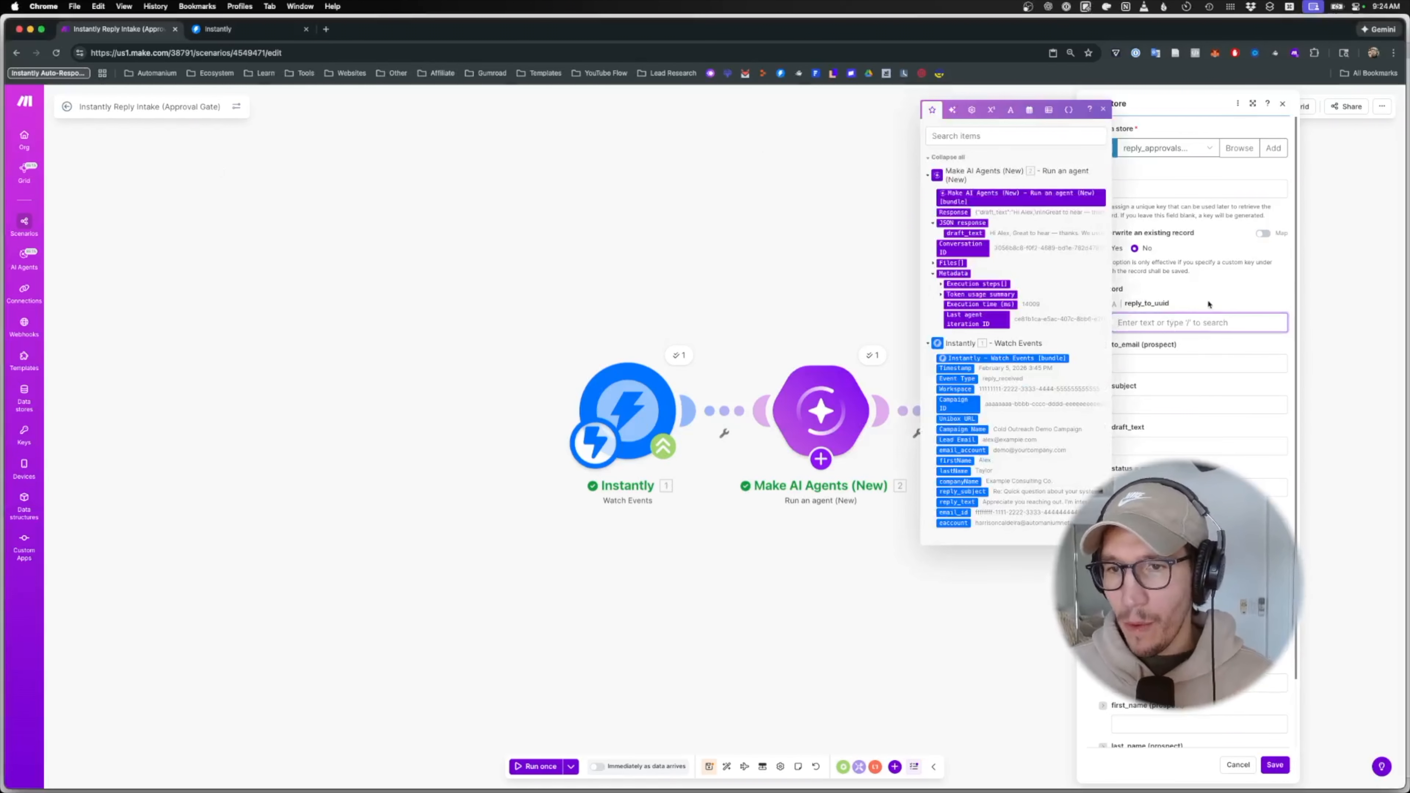
{"action": "key", "text": "Escape"}
- Start a custom record key using floor wrapped around random
{"action": "left_click", "coordinate": [1124, 187]}
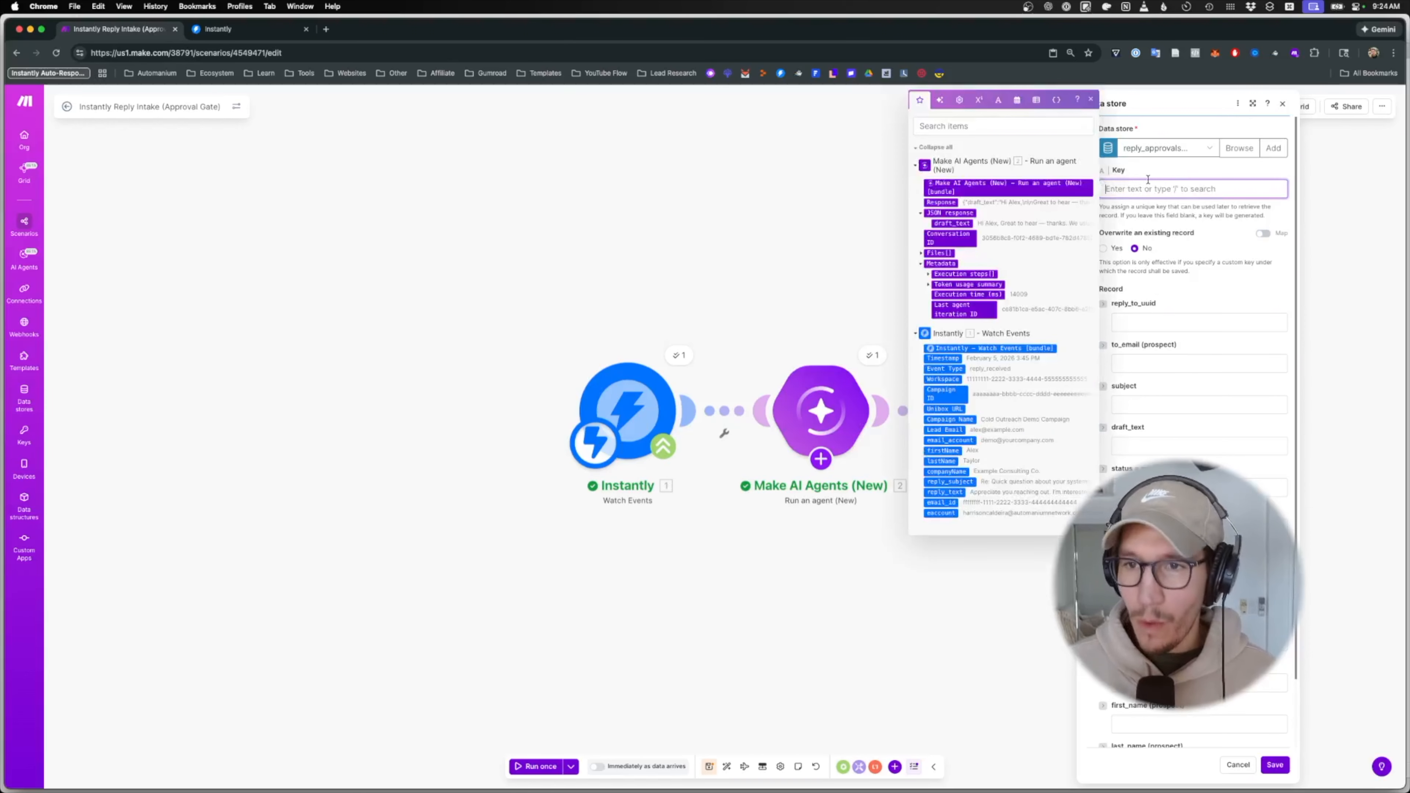
{"action": "left_click", "coordinate": [1018, 125]}
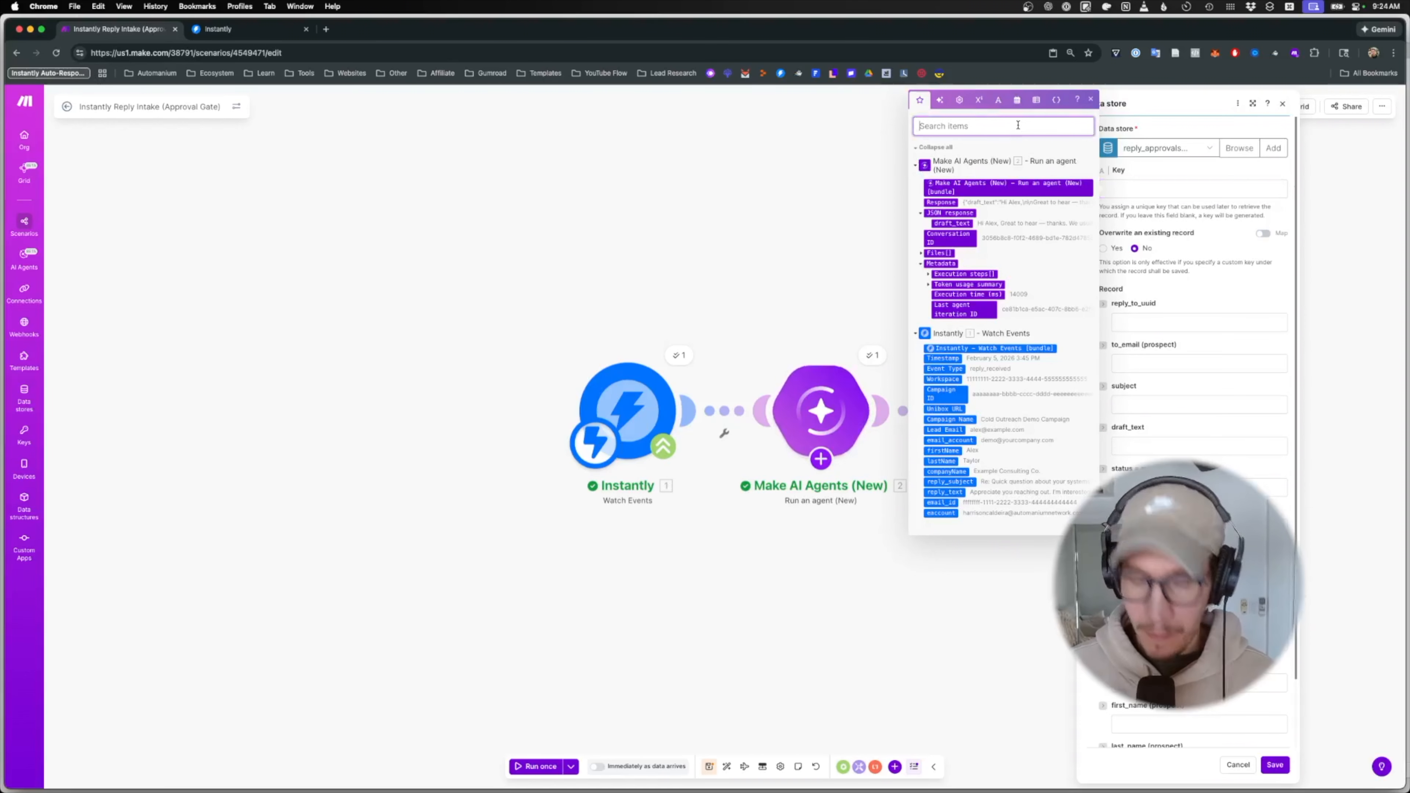
{"action": "type", "text": "floor"}
{"action": "left_click", "coordinate": [926, 224]}
{"action": "mouse_move", "coordinate": [1135, 190]}
{"action": "double_click", "coordinate": [990, 178]}
{"action": "type", "text": "random"}
{"action": "left_click", "coordinate": [1138, 189]}
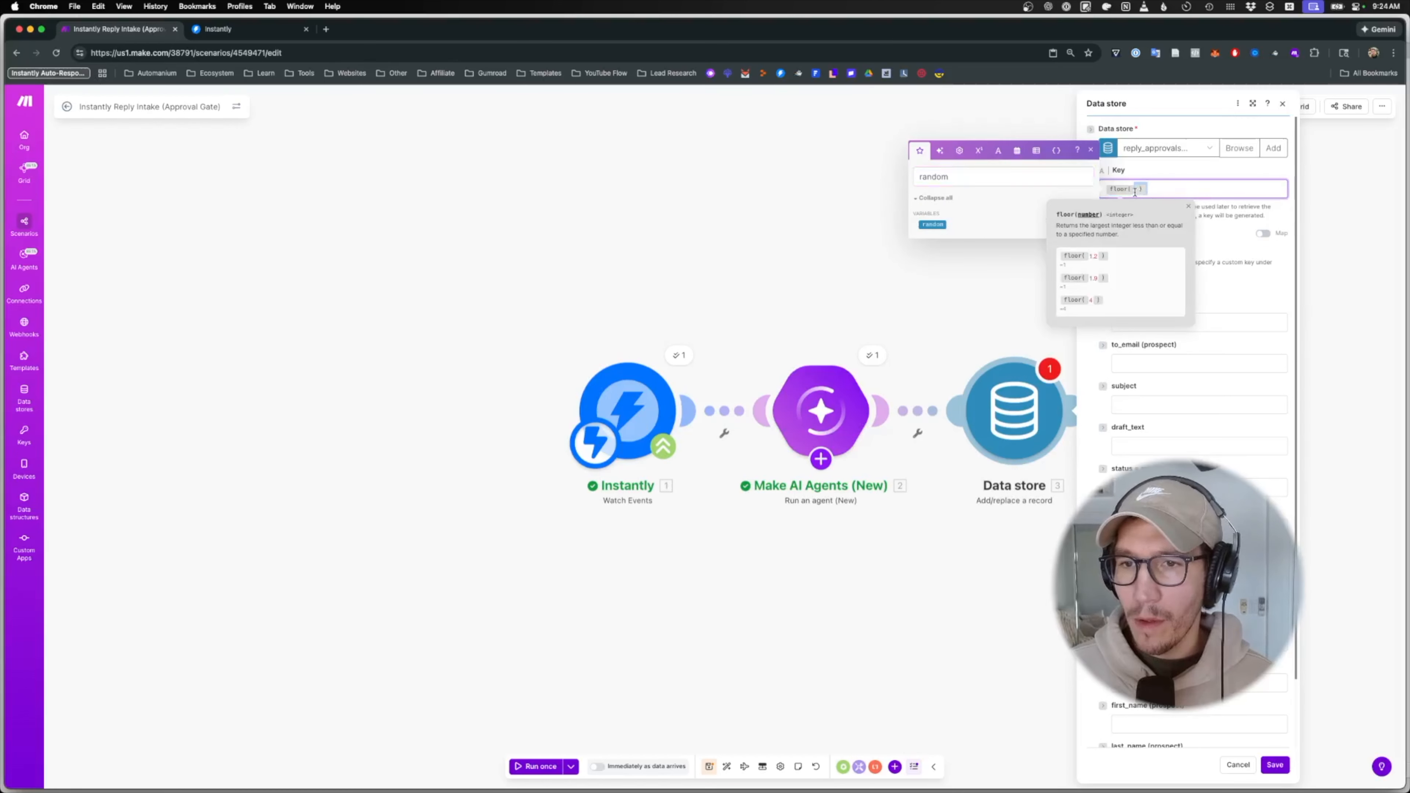
{"action": "left_click", "coordinate": [944, 225]}
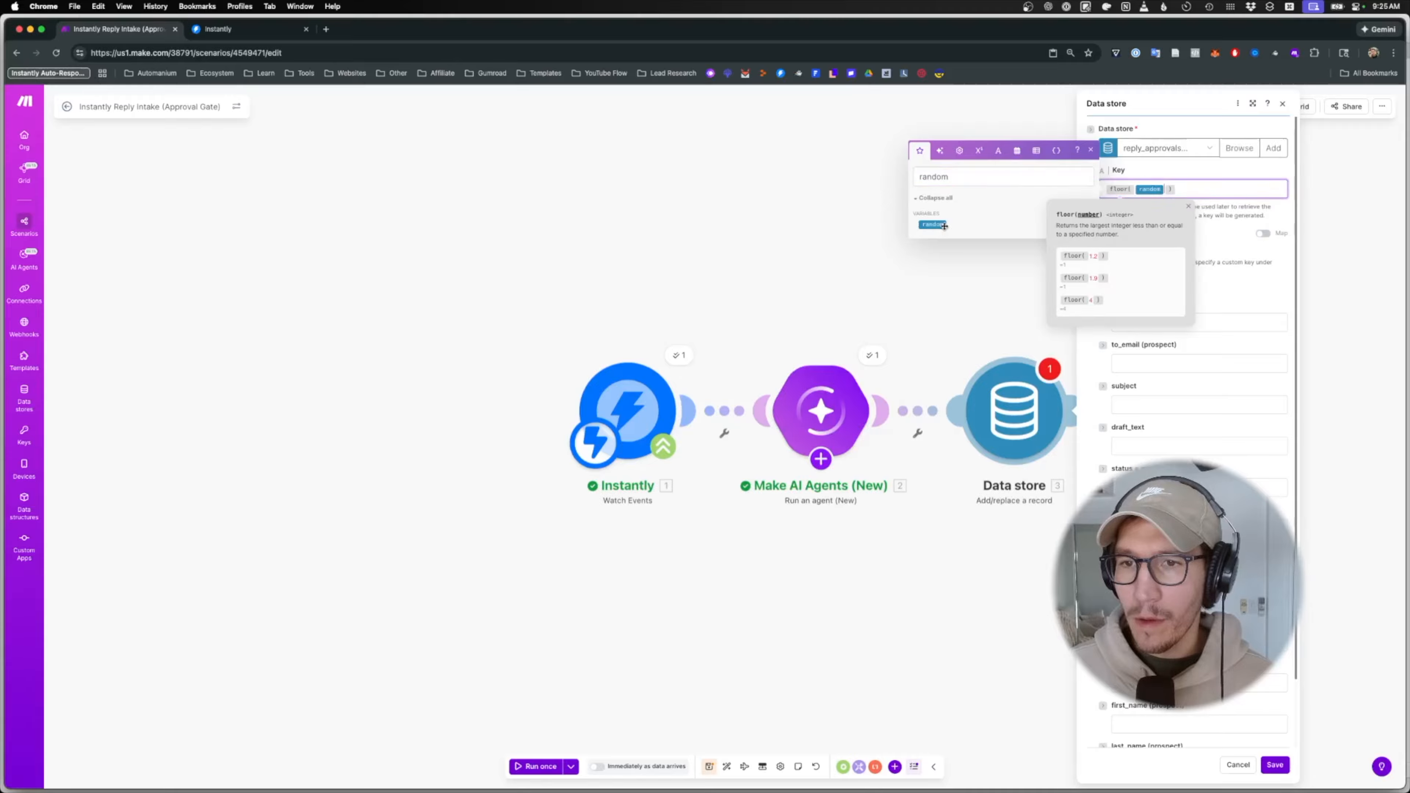
- Complete the record key as floor(random * 10000) + 1
{"action": "double_click", "coordinate": [944, 177]}
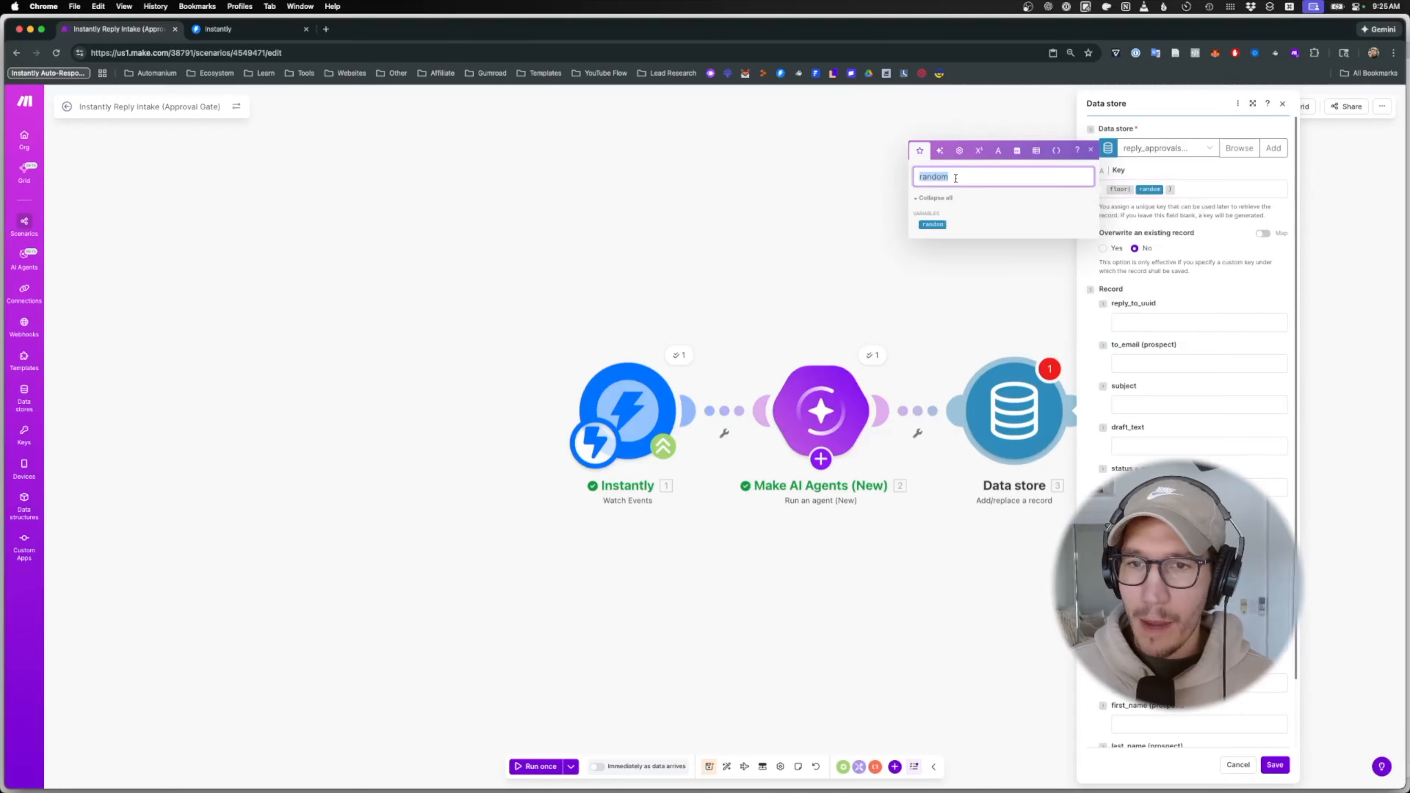
{"action": "key", "text": "BackSpace"}
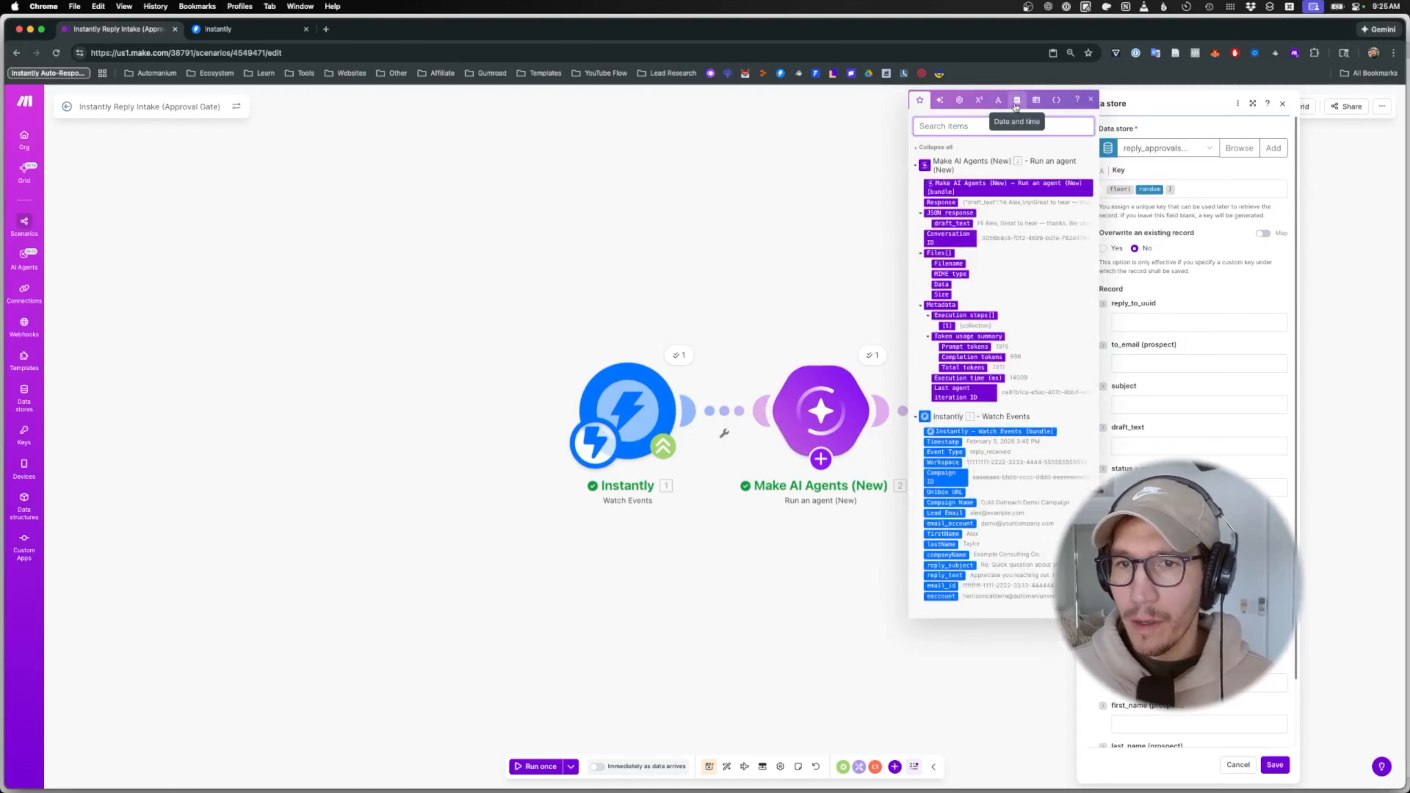
{"action": "left_click", "coordinate": [1017, 99]}
{"action": "left_click", "coordinate": [979, 99]}
{"action": "left_click", "coordinate": [1165, 188]}
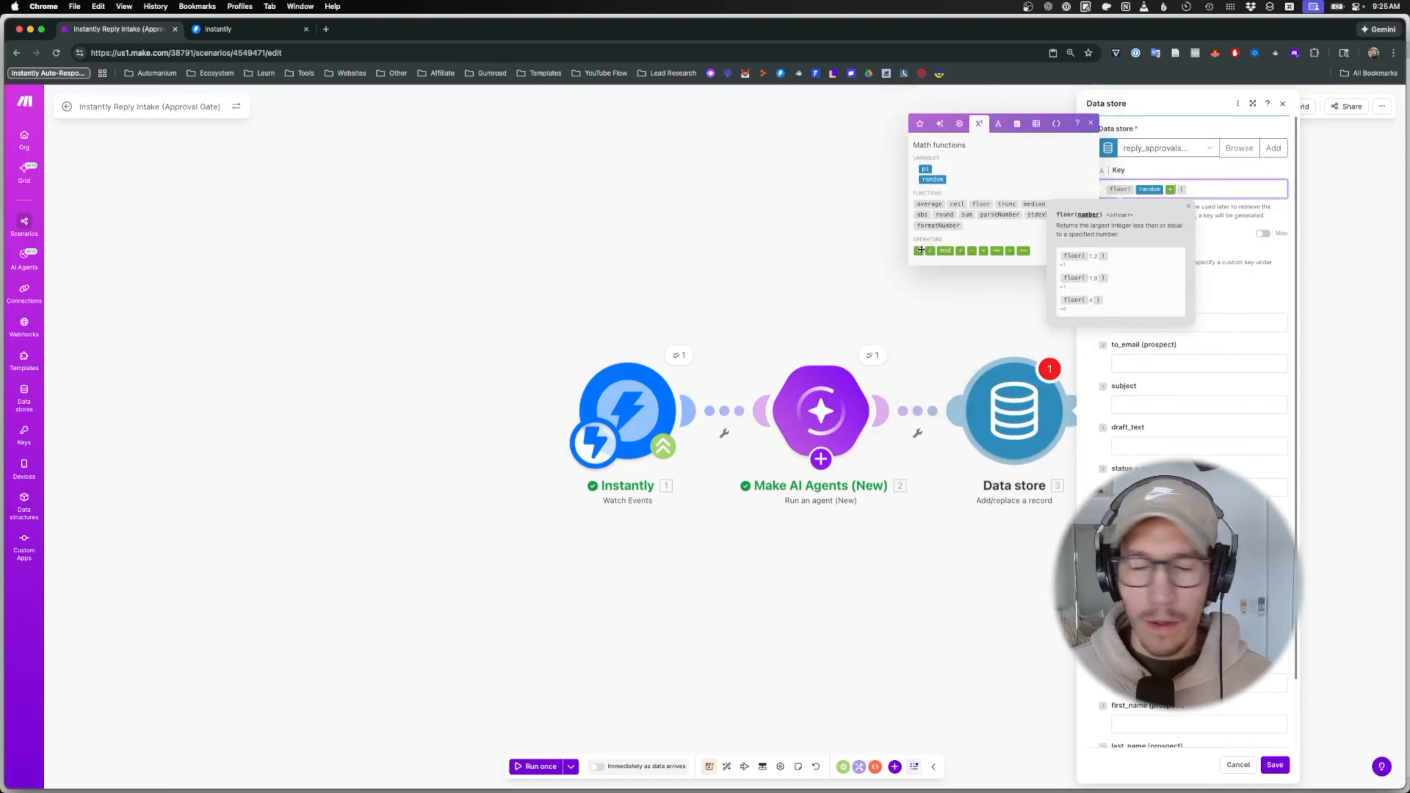
{"action": "left_click", "coordinate": [920, 250]}
{"action": "type", "text": "10000"}
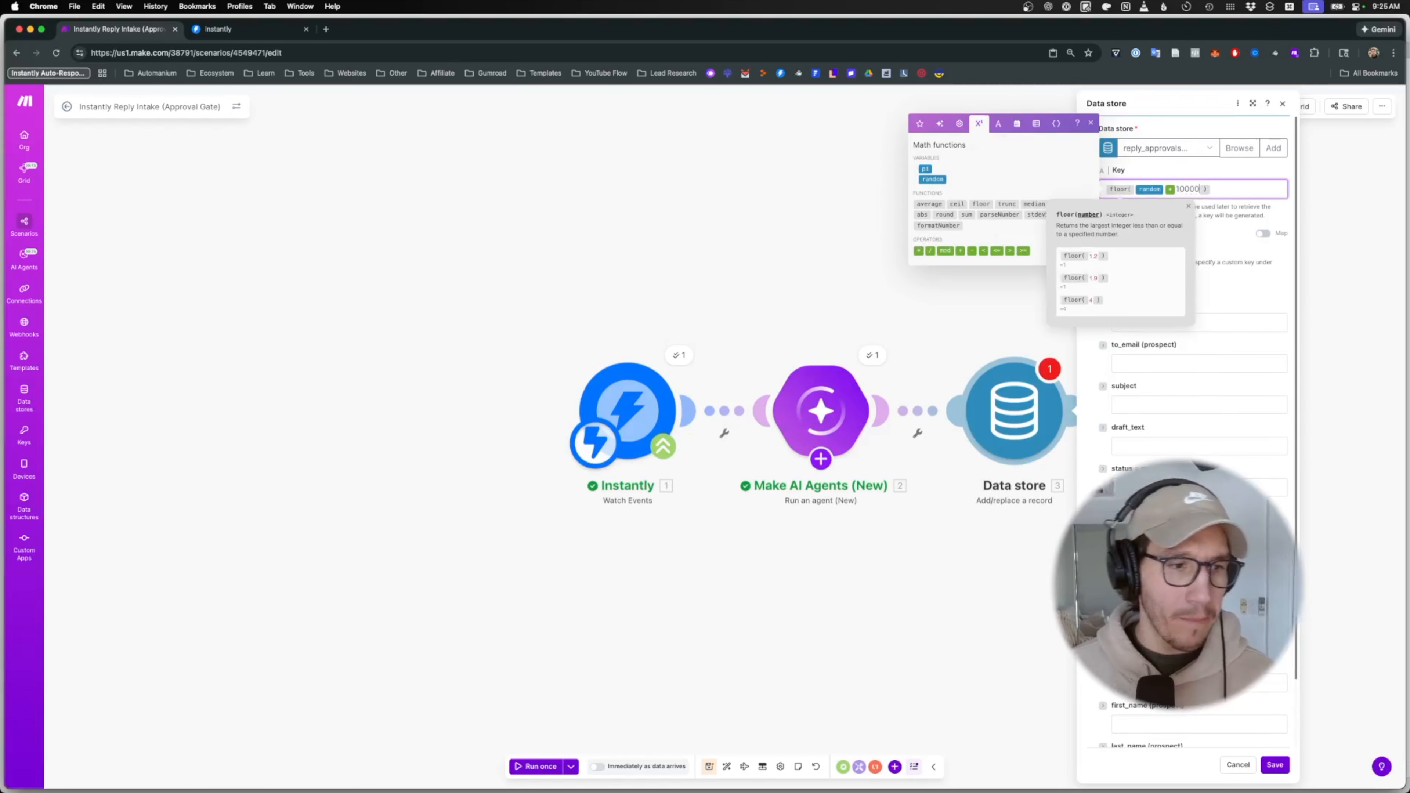
{"action": "left_click", "coordinate": [1211, 188]}
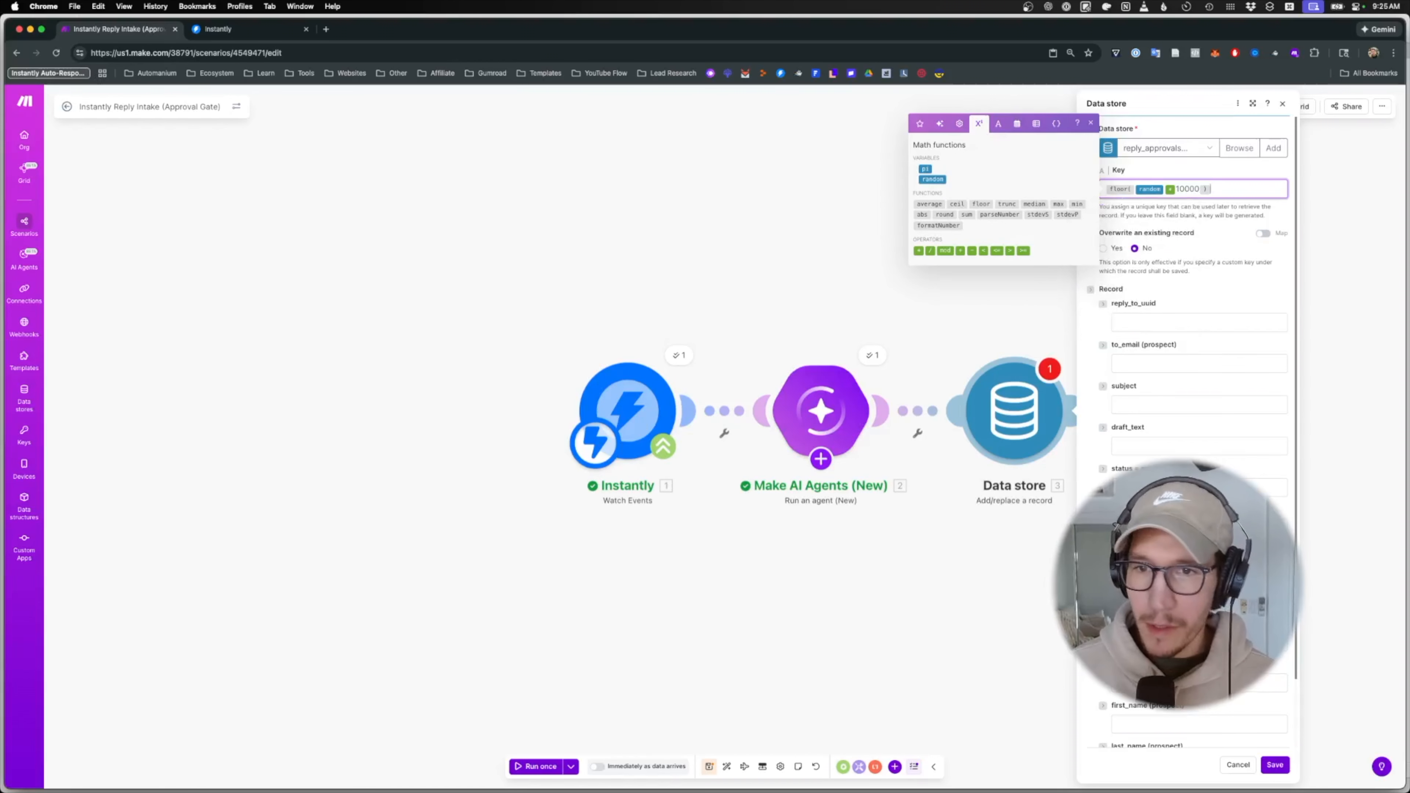
{"action": "left_click", "coordinate": [961, 250]}
{"action": "type", "text": "1"}
{"action": "left_click", "coordinate": [1091, 123]}
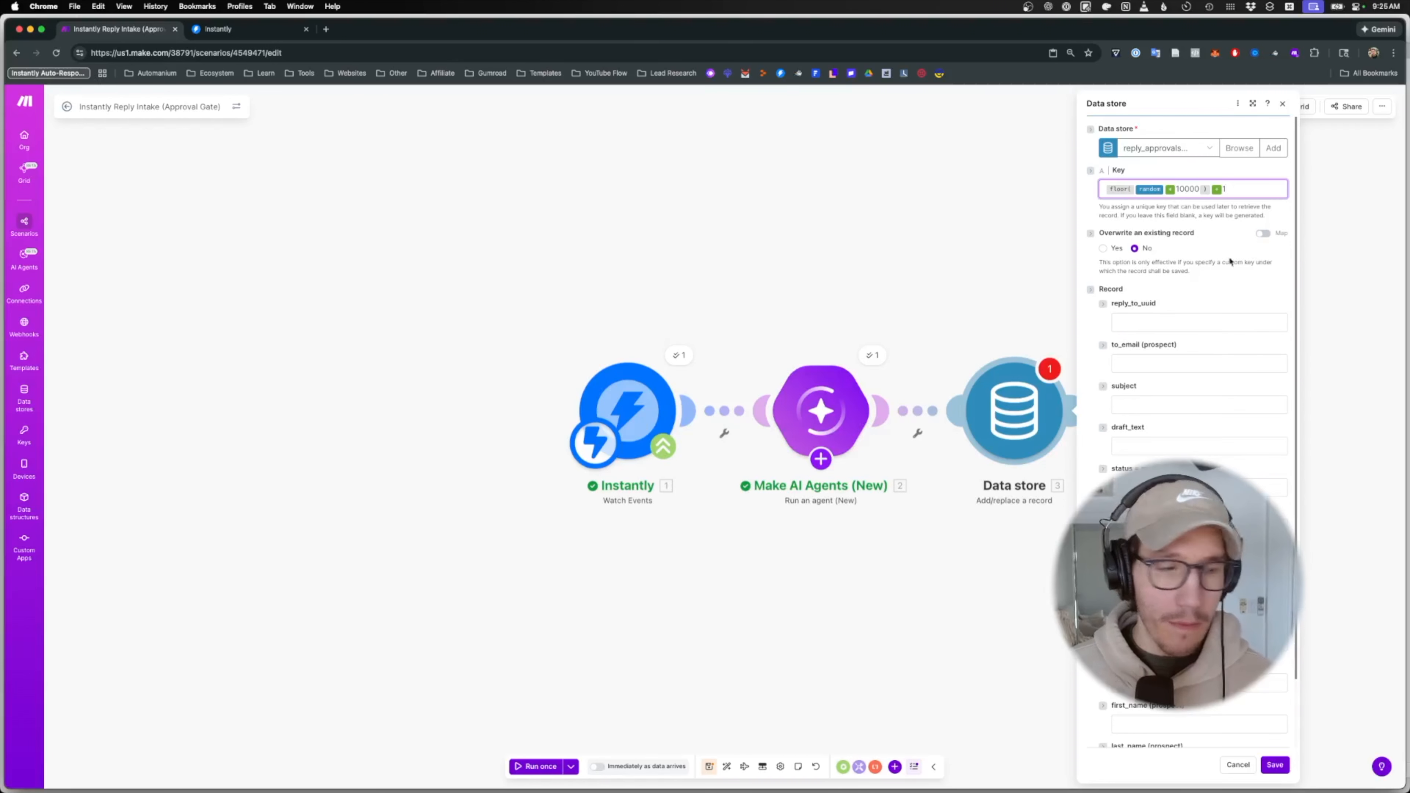
- Map email_id into reply_to_uuid and Lead Email into to_email
{"action": "left_click", "coordinate": [1152, 323]}
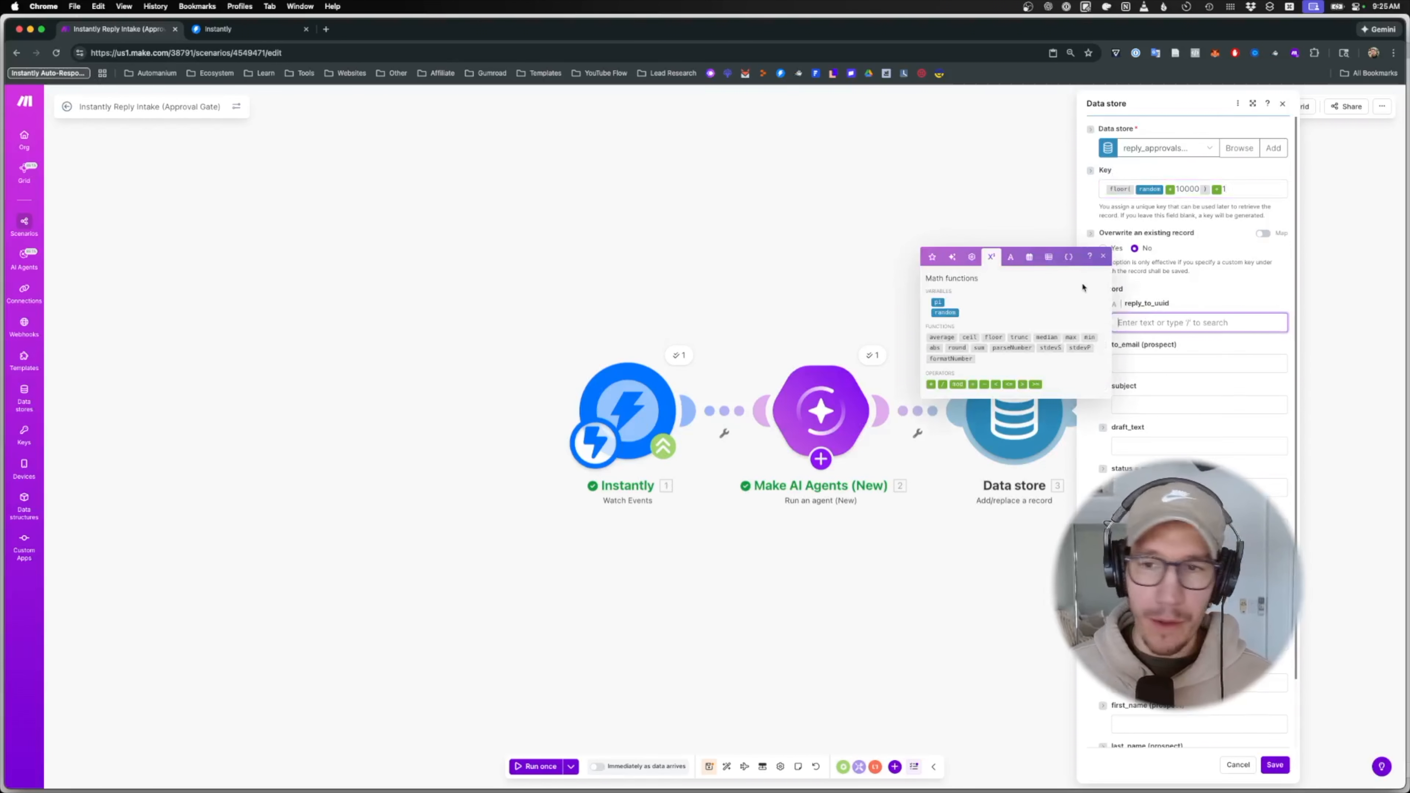
{"action": "left_click", "coordinate": [1139, 322]}
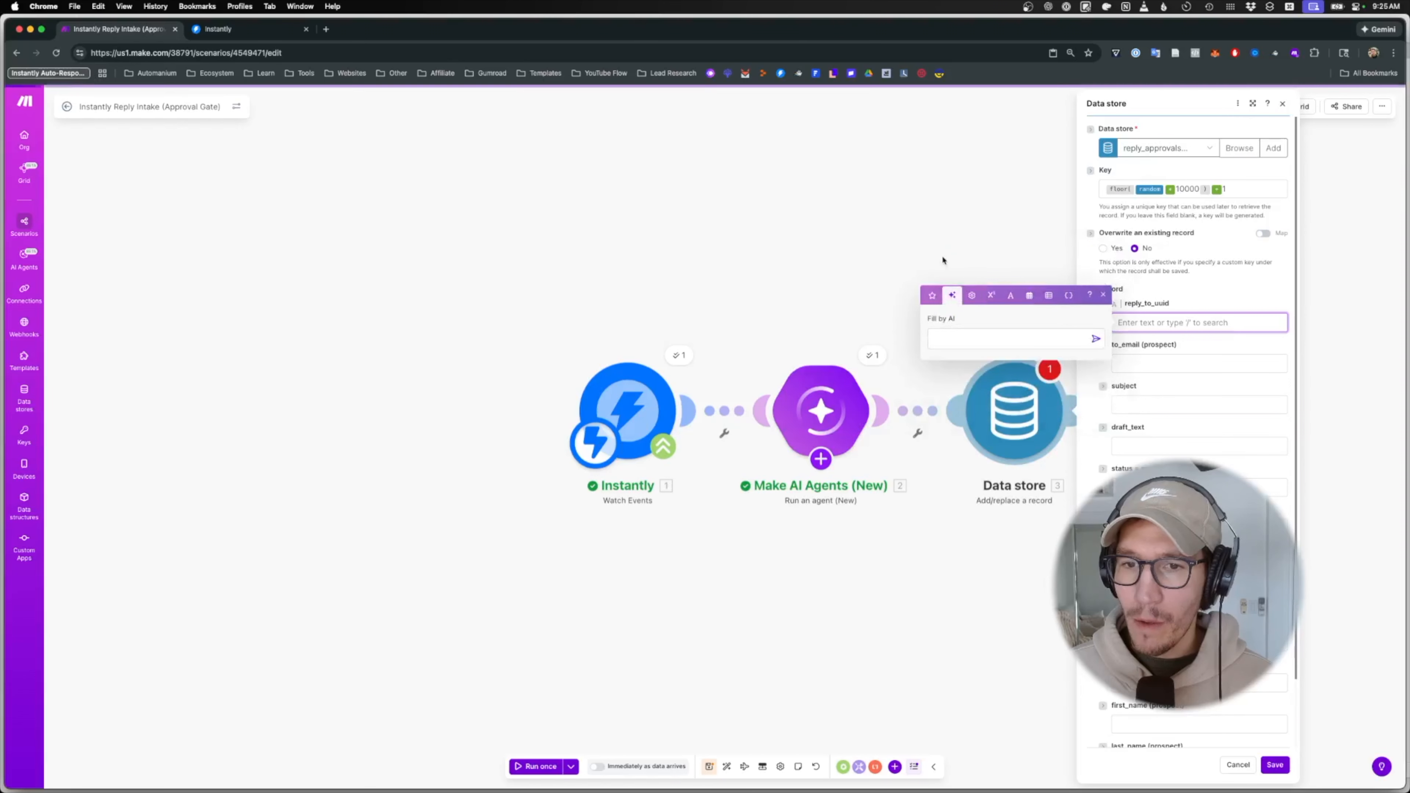
{"action": "left_click", "coordinate": [977, 126]}
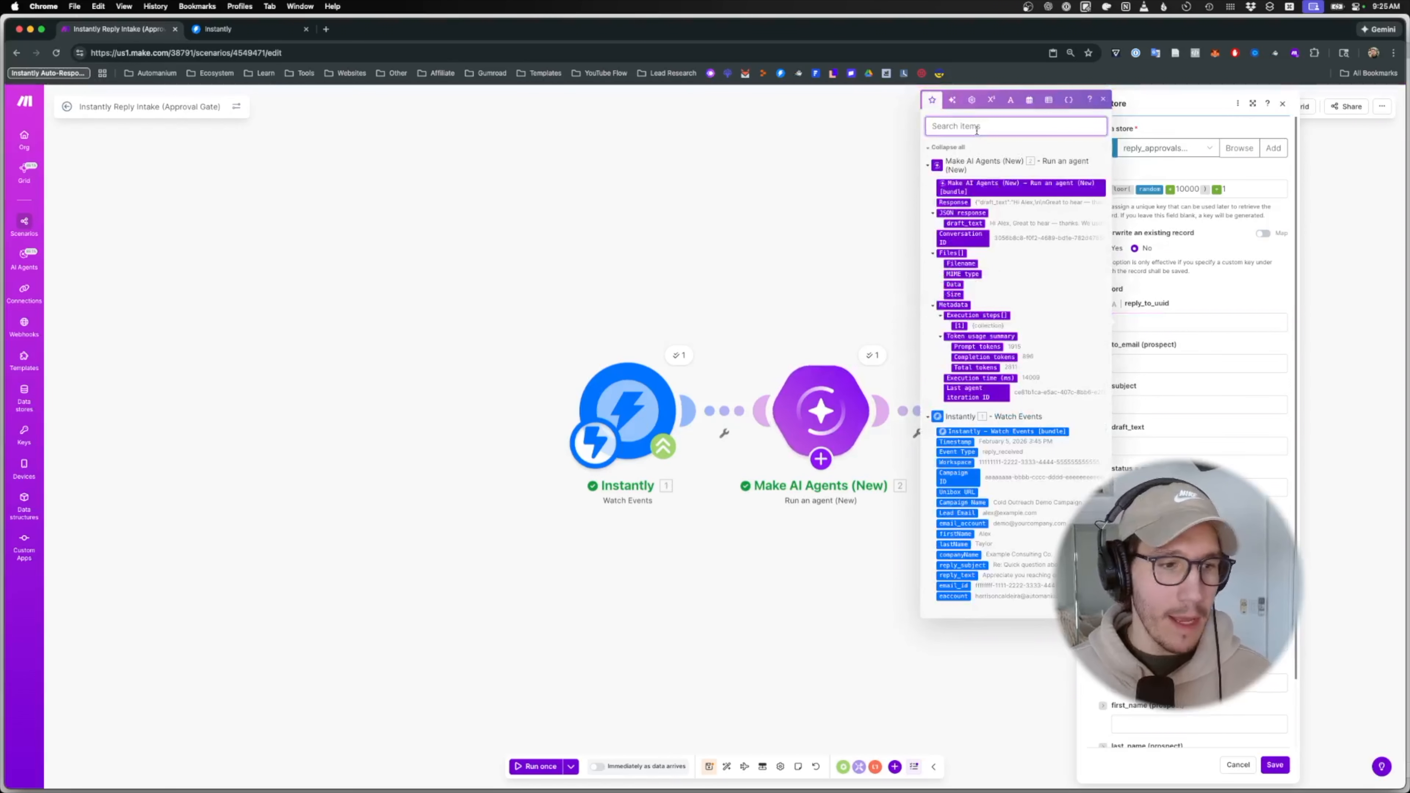
{"action": "type", "text": "email"}
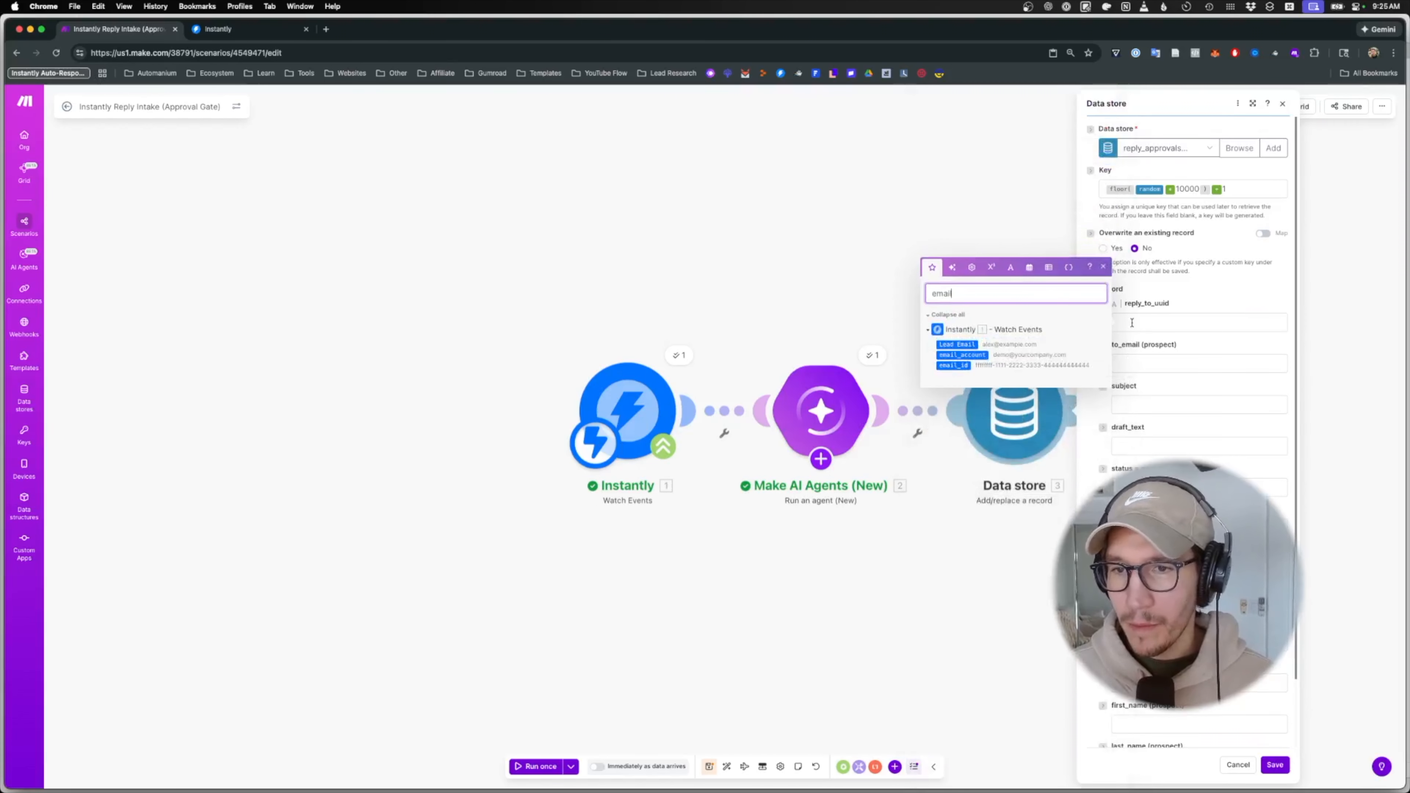
{"action": "left_click", "coordinate": [954, 366]}
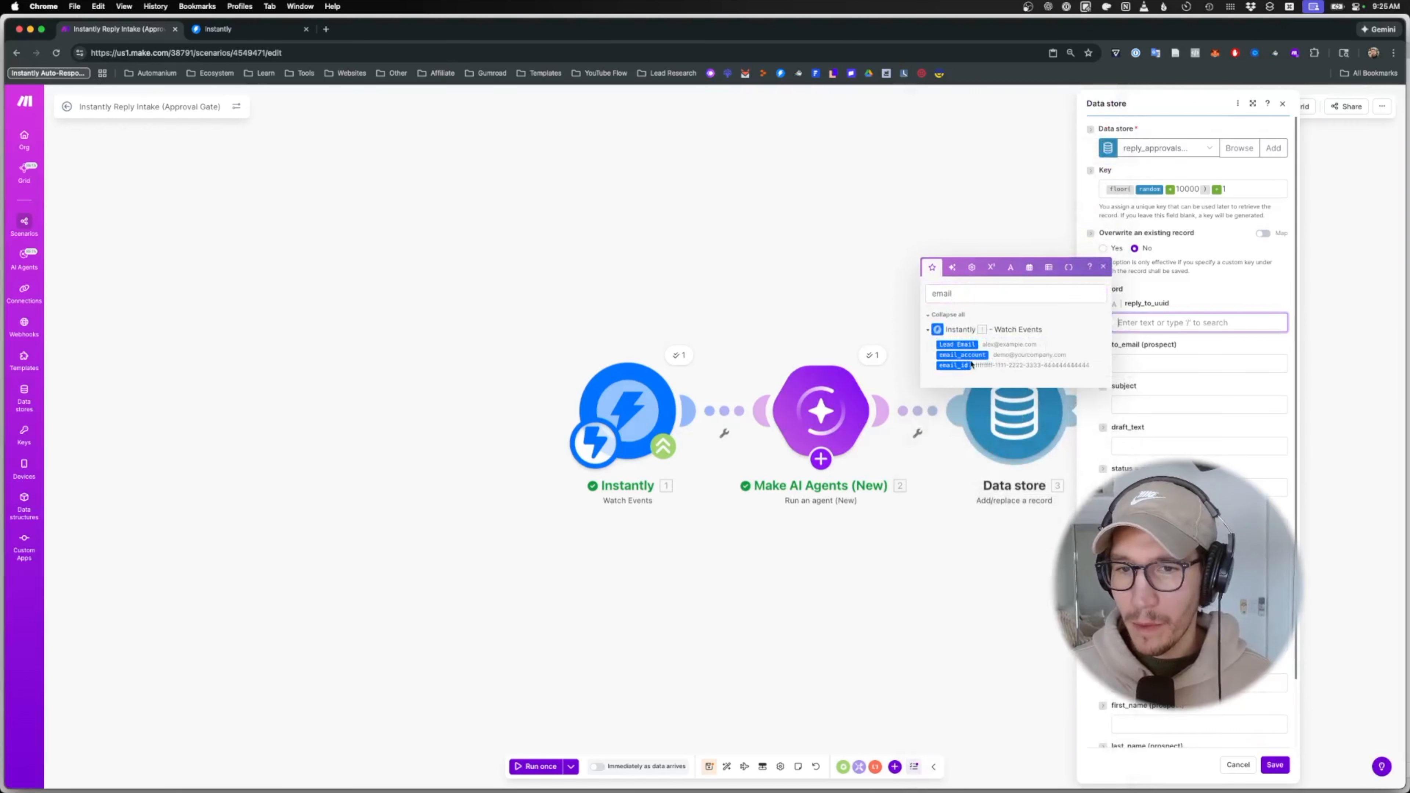
{"action": "left_click", "coordinate": [1189, 363]}
{"action": "double_click", "coordinate": [1046, 338]}
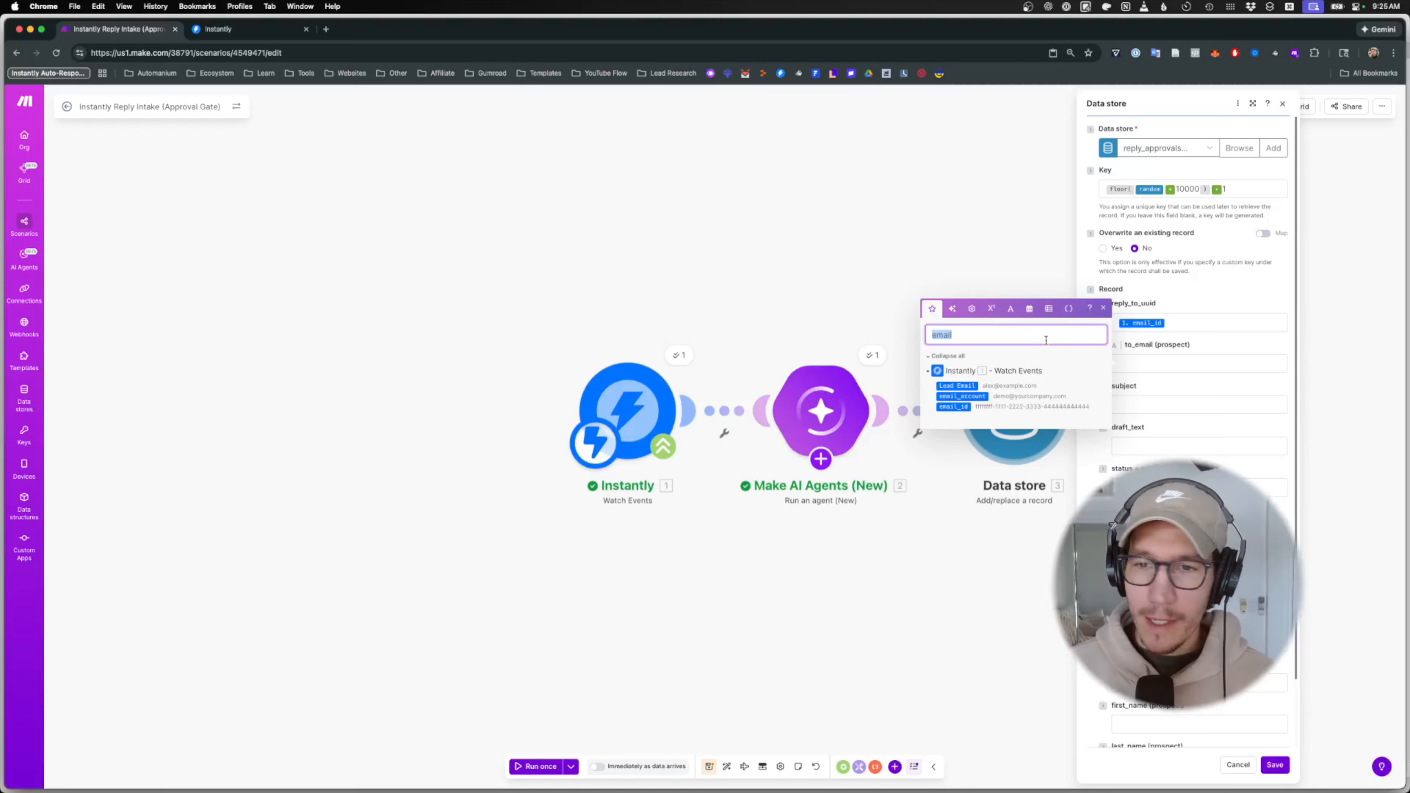
{"action": "left_click_drag", "start_coordinate": [956, 386], "coordinate": [1135, 390]}
- Map reply_subject into subject and the AI agent's draft_text into draft_text
{"action": "left_click", "coordinate": [1144, 403]}
{"action": "left_click", "coordinate": [1016, 401]}
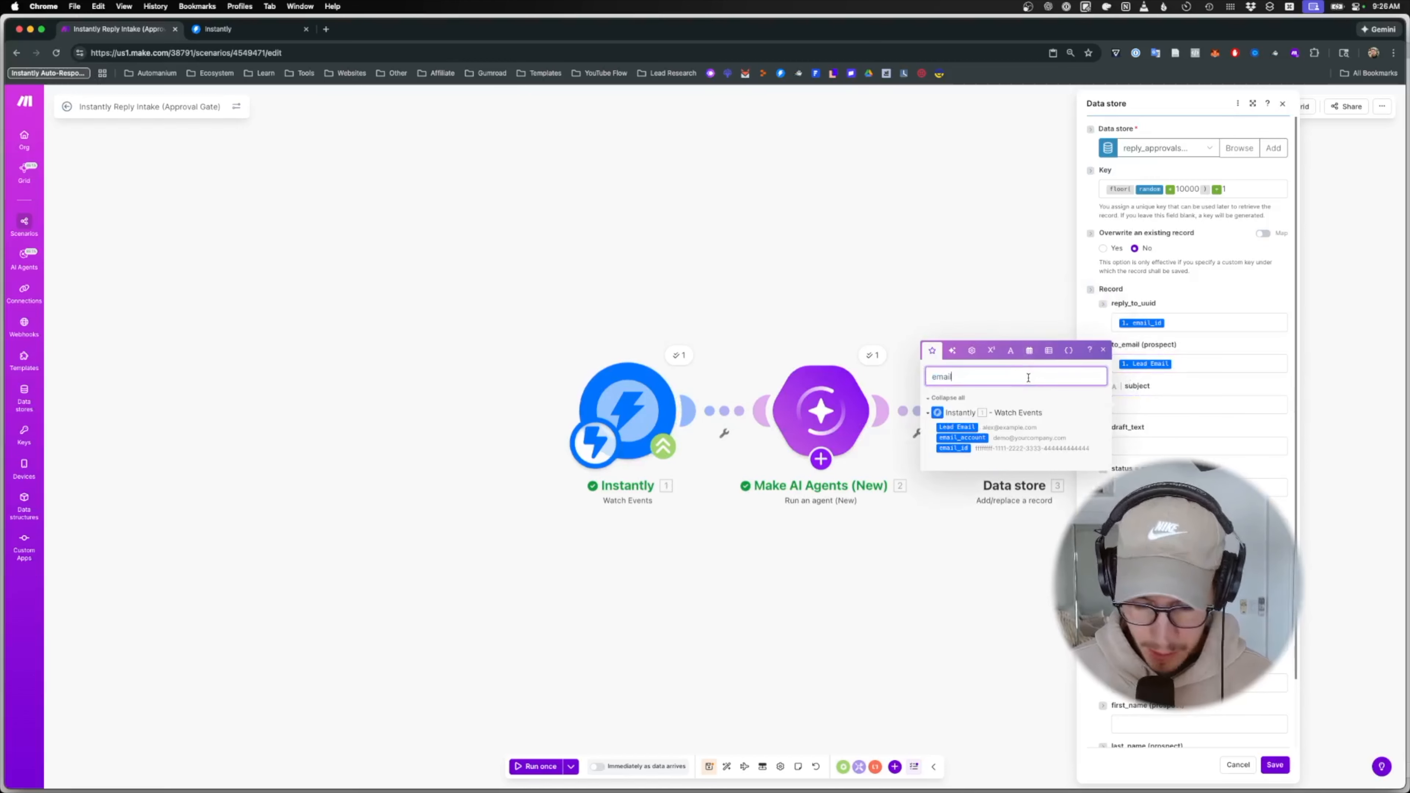
{"action": "type", "text": "subke"}
{"action": "key", "text": "super+a"}
{"action": "type", "text": "subject"}
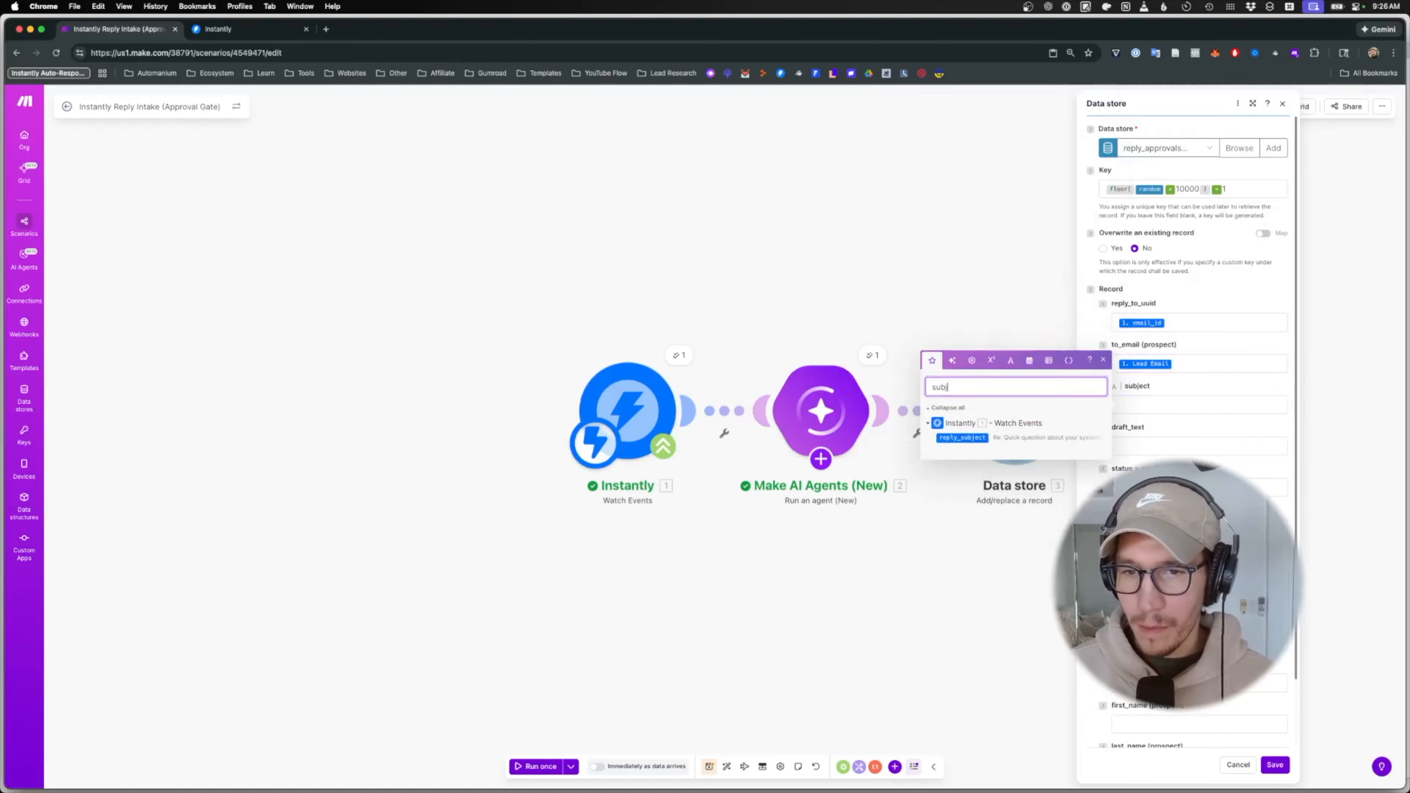
{"action": "left_click", "coordinate": [962, 437]}
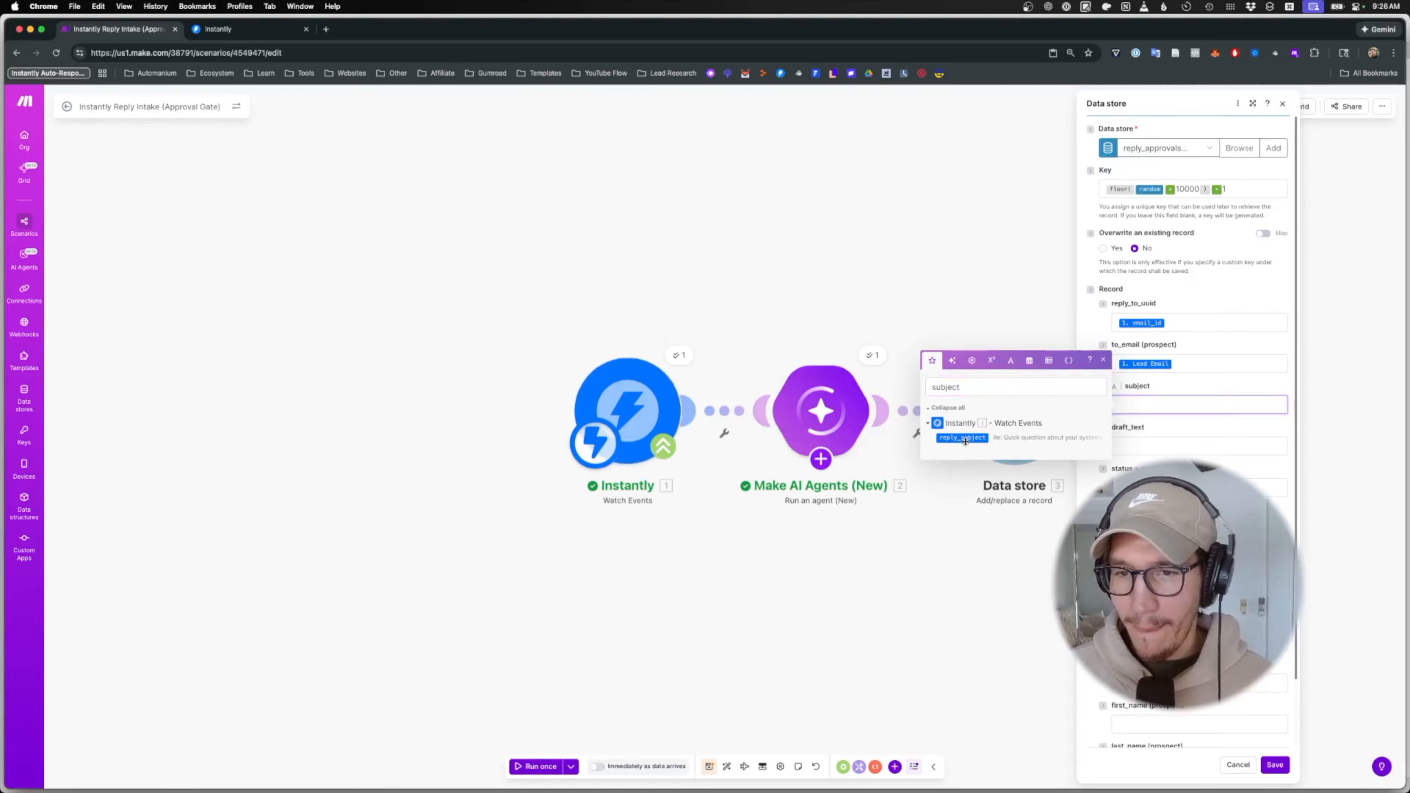
{"action": "left_click", "coordinate": [1200, 446]}
{"action": "left_click", "coordinate": [1048, 426]}
{"action": "key", "text": "super+a"}
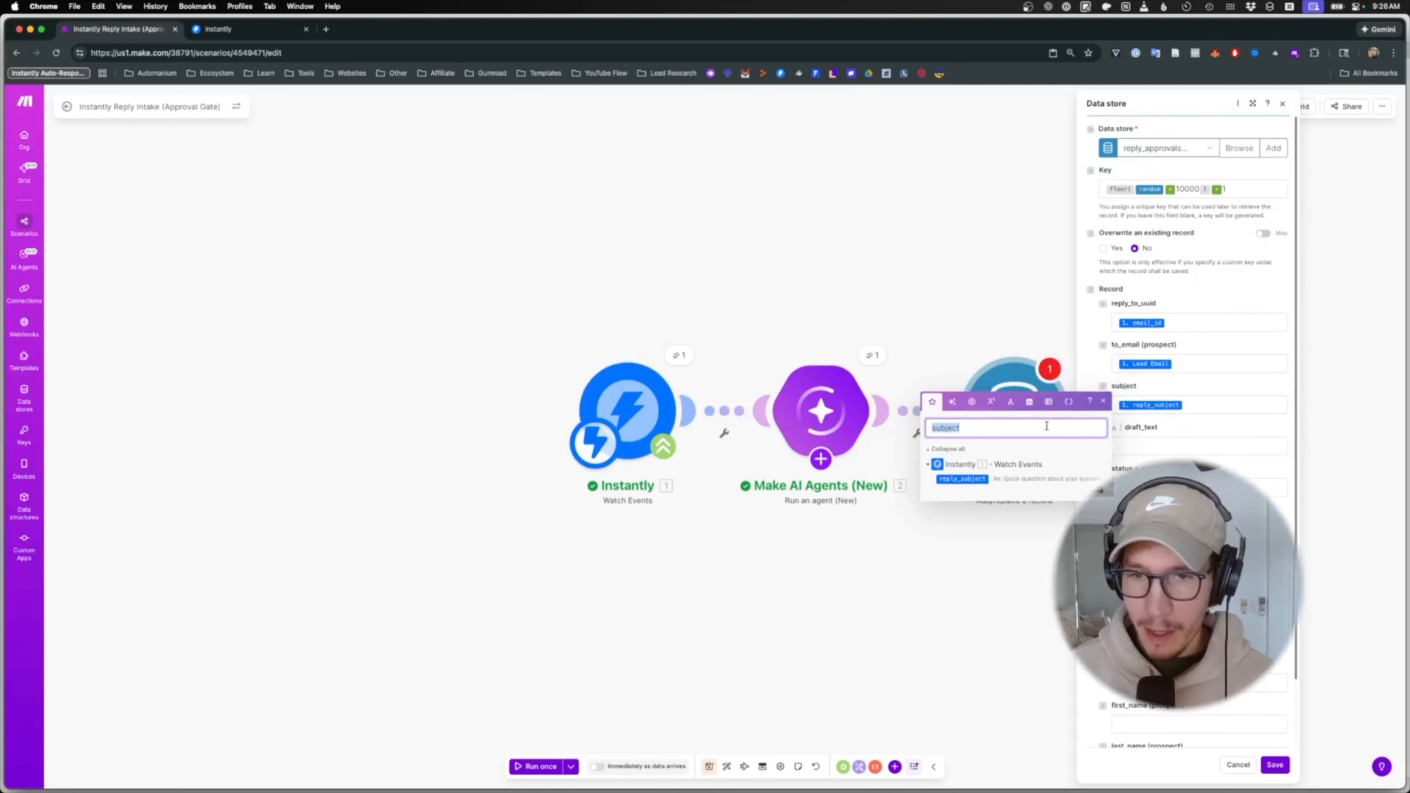
{"action": "type", "text": "draft"}
{"action": "left_click", "coordinate": [966, 493]}
- Set status to awaiting_approval and attempt_count to 1
{"action": "key", "text": "Tab"}
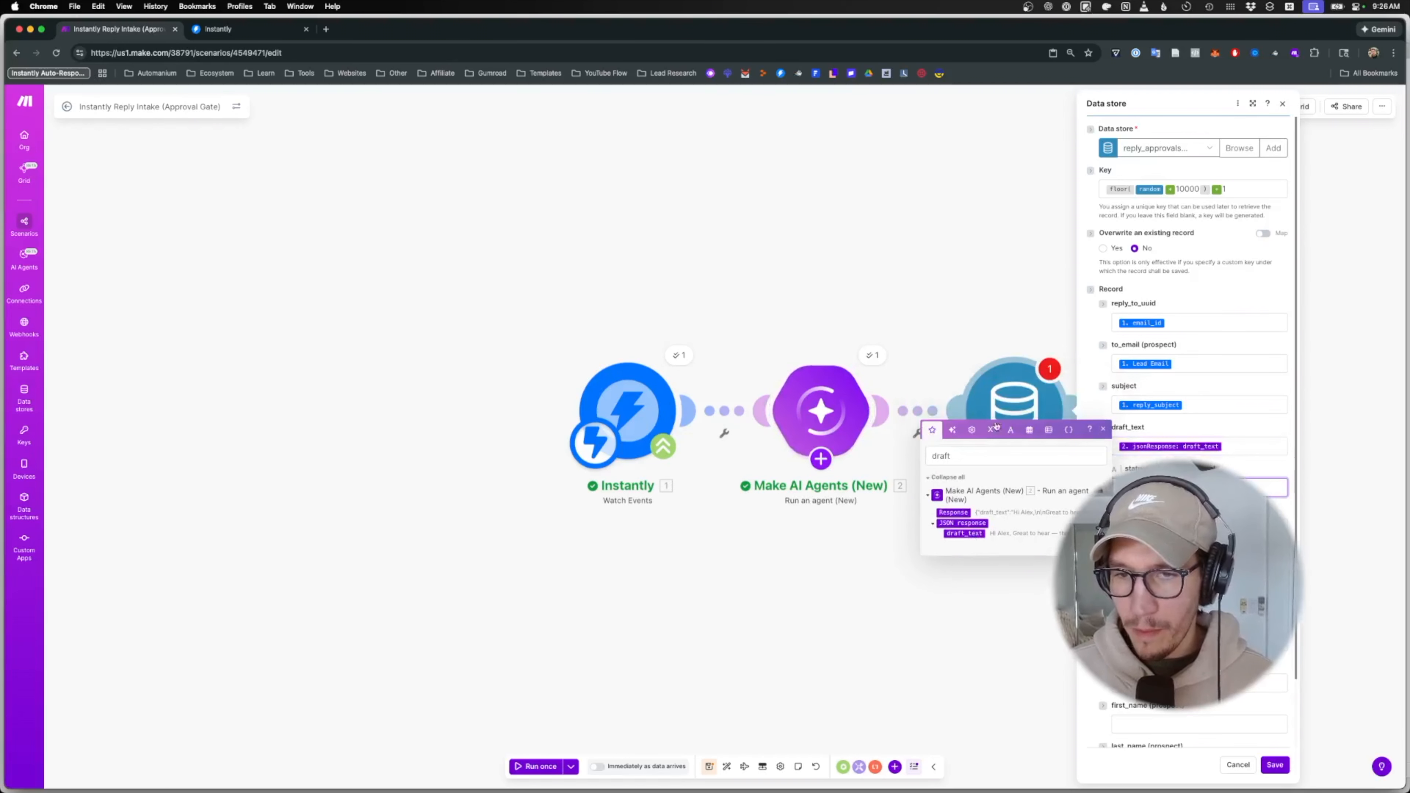
{"action": "type", "text": "awaiting_approval"}
{"action": "key", "text": "Tab"}
{"action": "type", "text": "1"}
{"action": "key", "text": "Tab"}
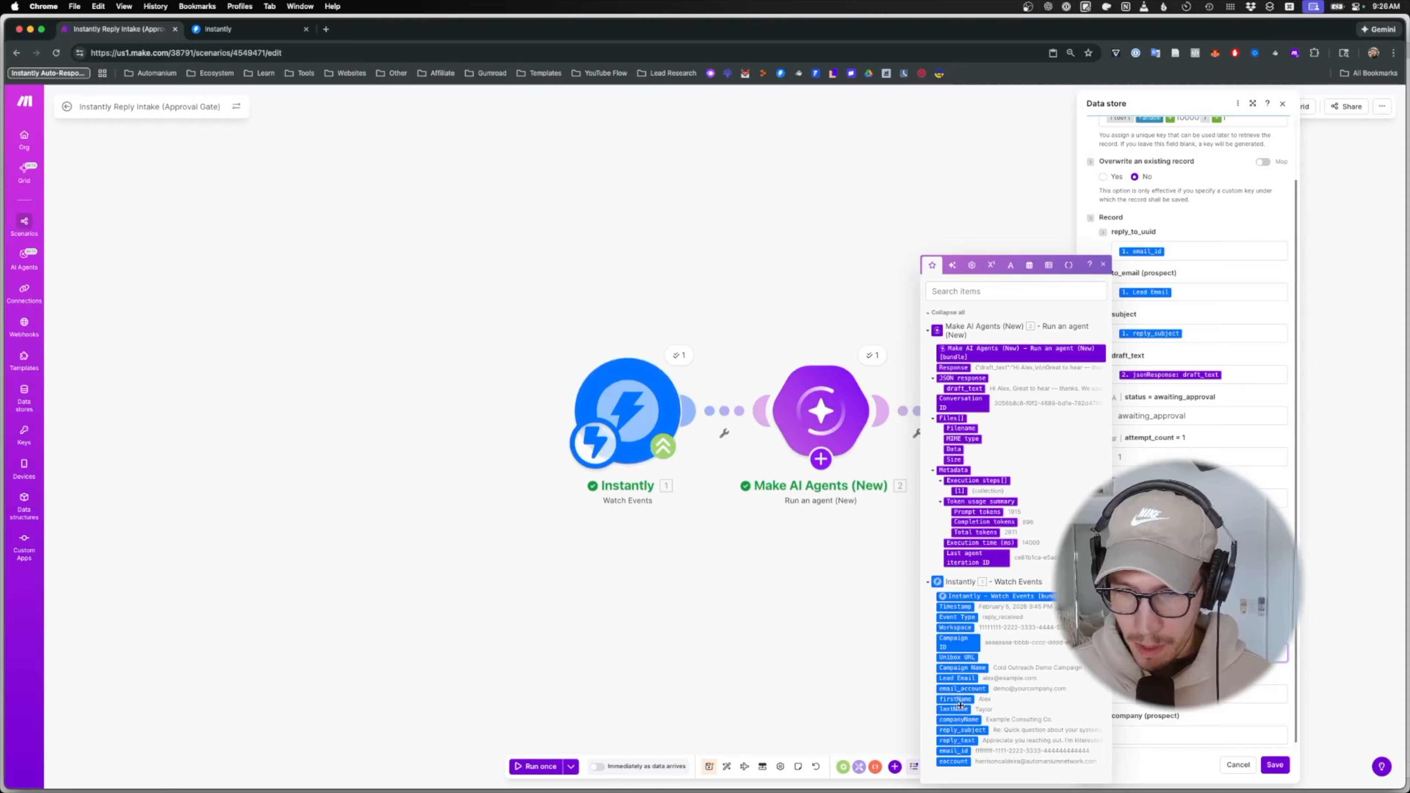
- Map the last prospect detail and companyName into company (prospect), then save the record
{"action": "left_click_drag", "start_coordinate": [959, 698], "coordinate": [1149, 695]}
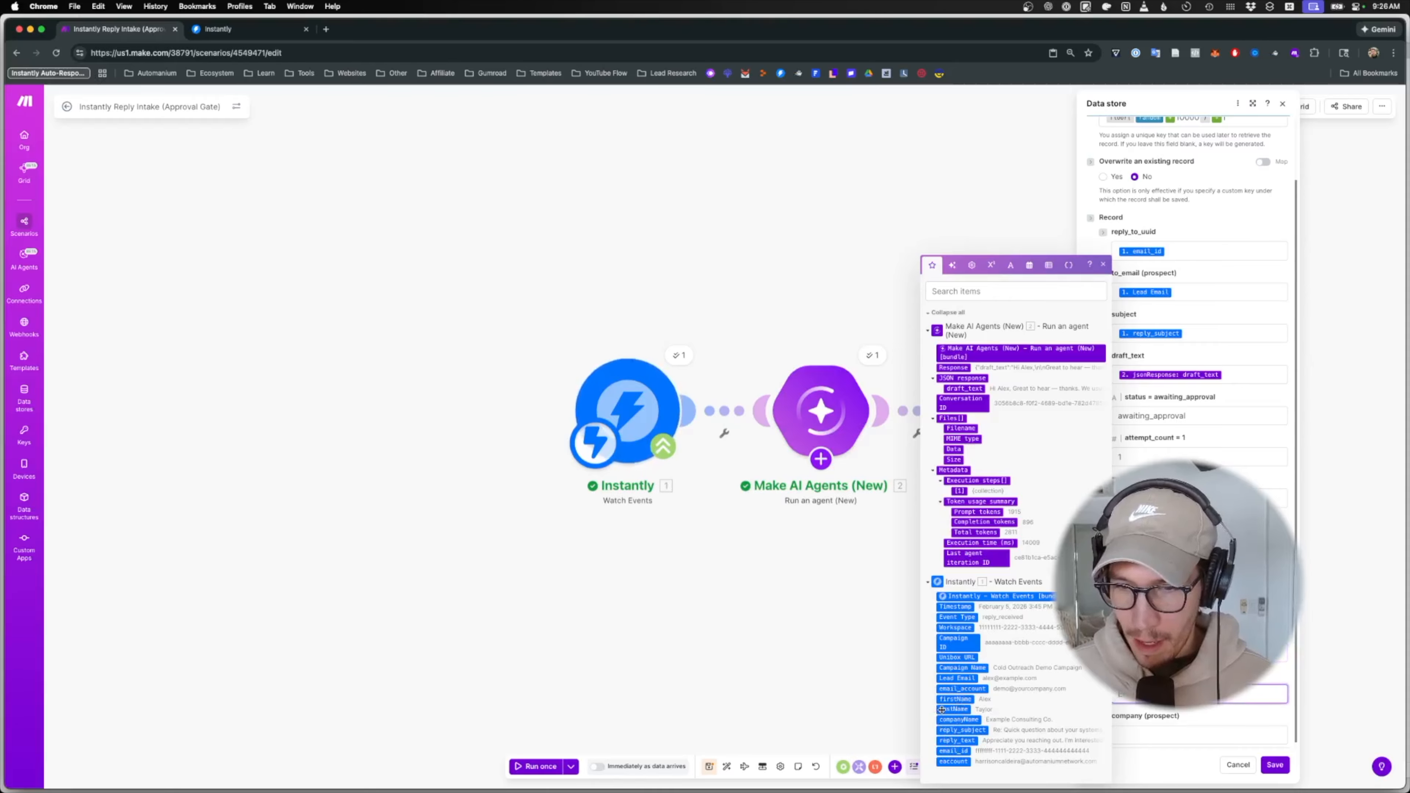
{"action": "left_click", "coordinate": [1152, 733]}
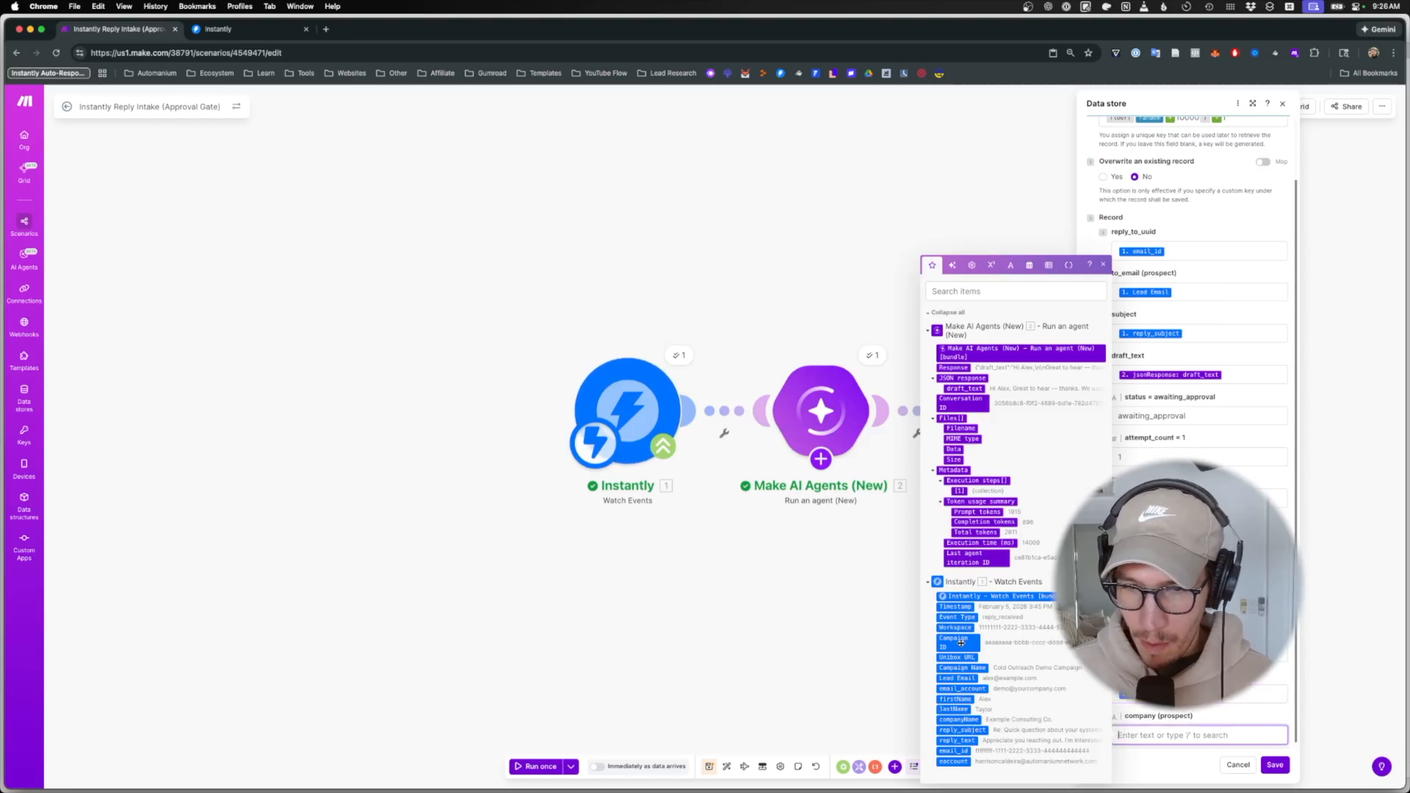
{"action": "left_click_drag", "start_coordinate": [959, 720], "coordinate": [1147, 735]}
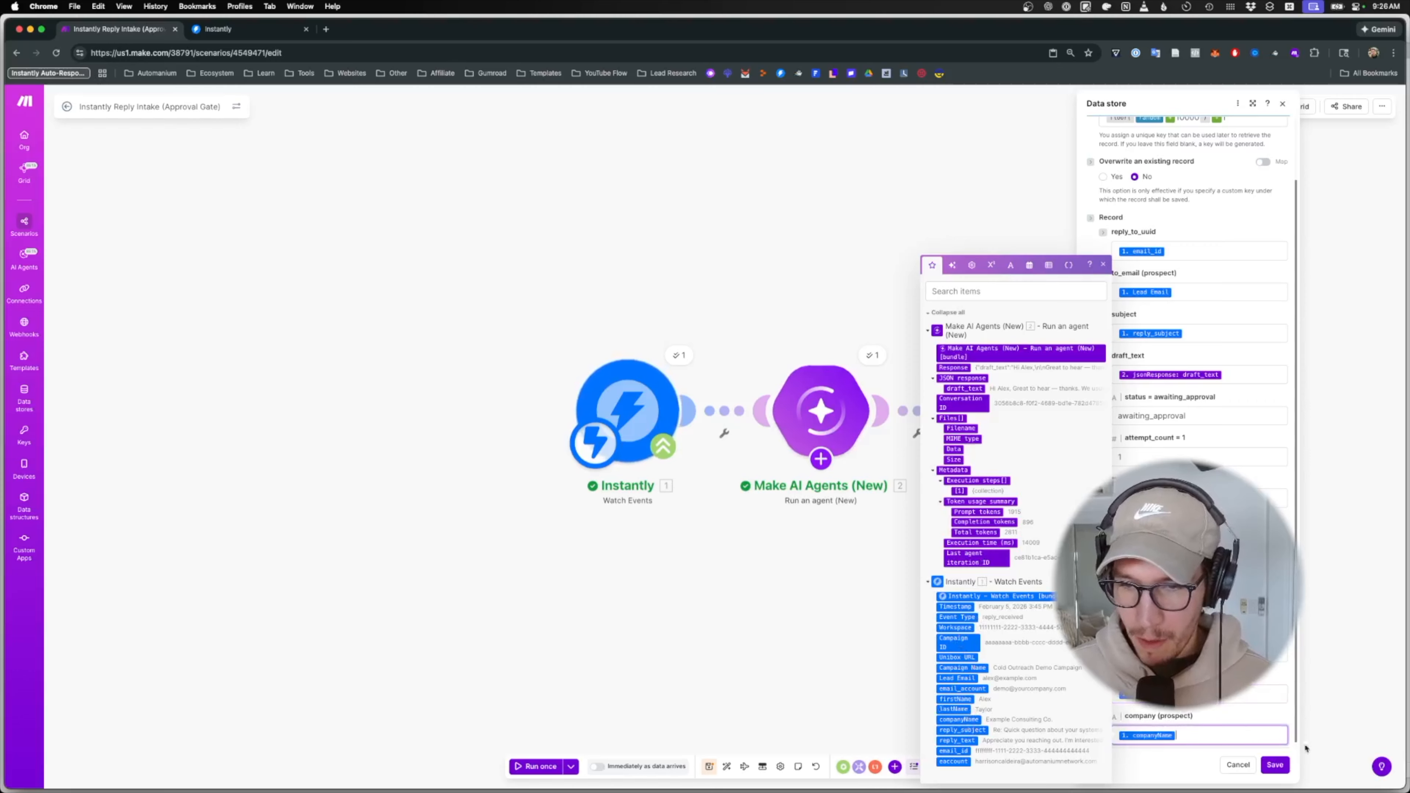
{"action": "left_click", "coordinate": [1275, 765]}
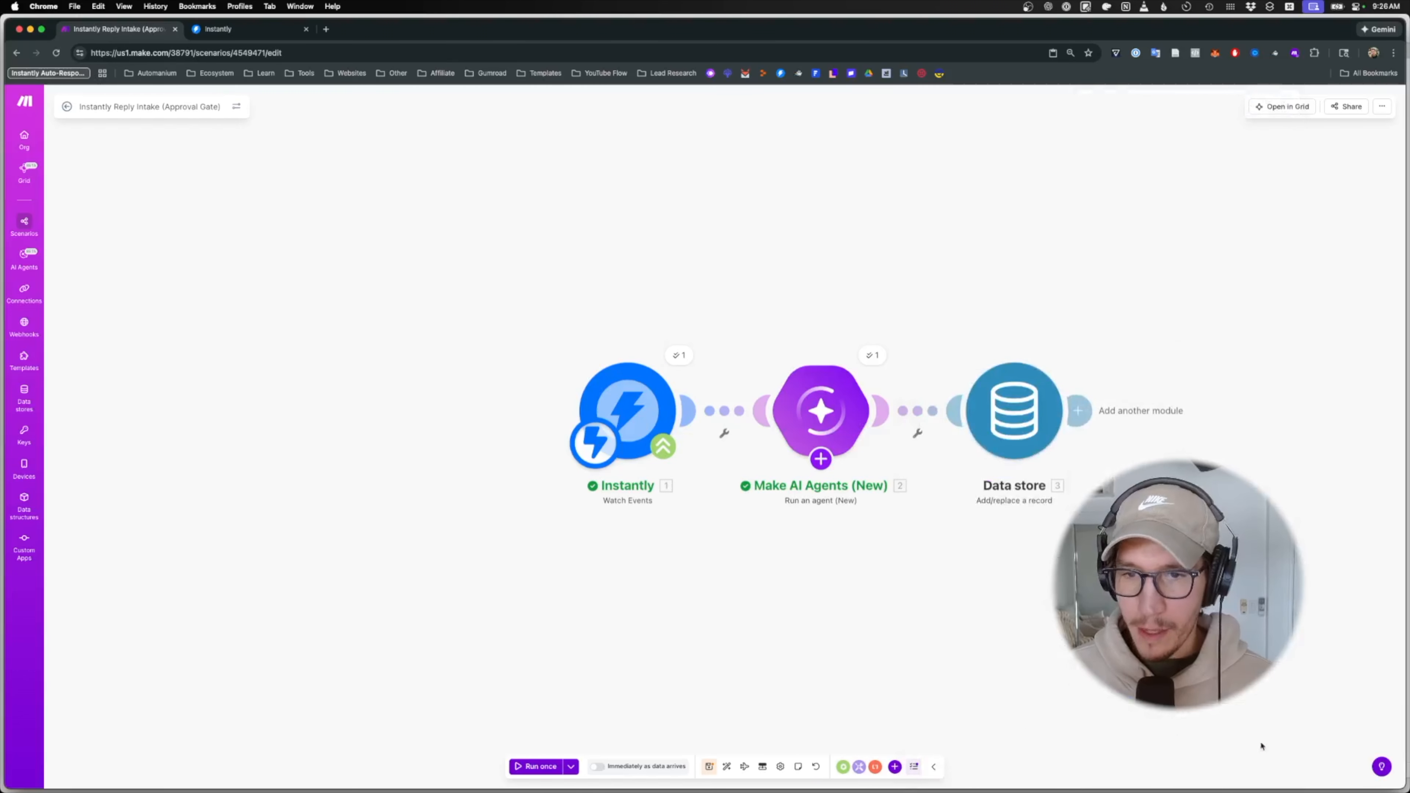
- Save the scenario, open reply_approvals_demo in a new tab, and start Run once
{"action": "left_click", "coordinate": [709, 767]}
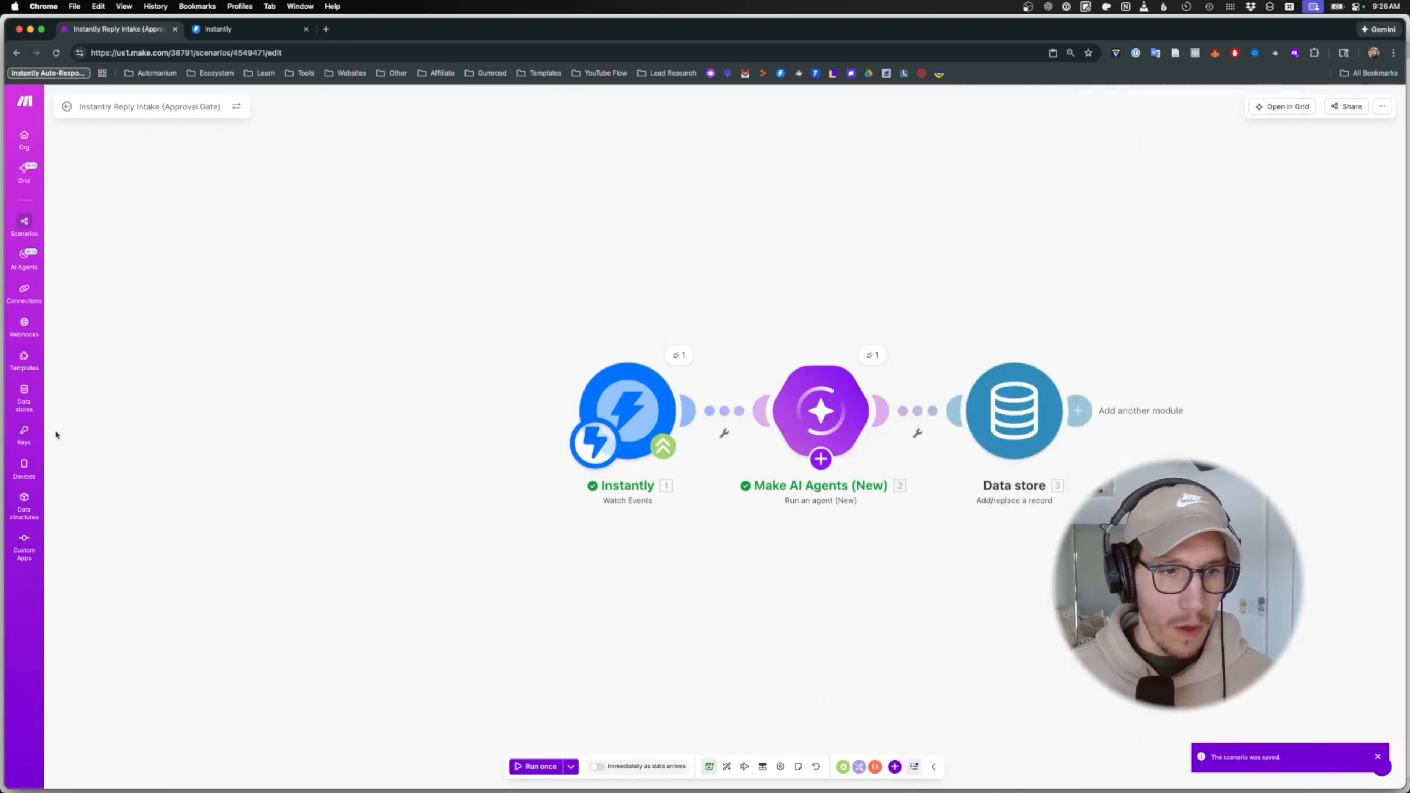
{"action": "left_click", "coordinate": [26, 395], "text": "super"}
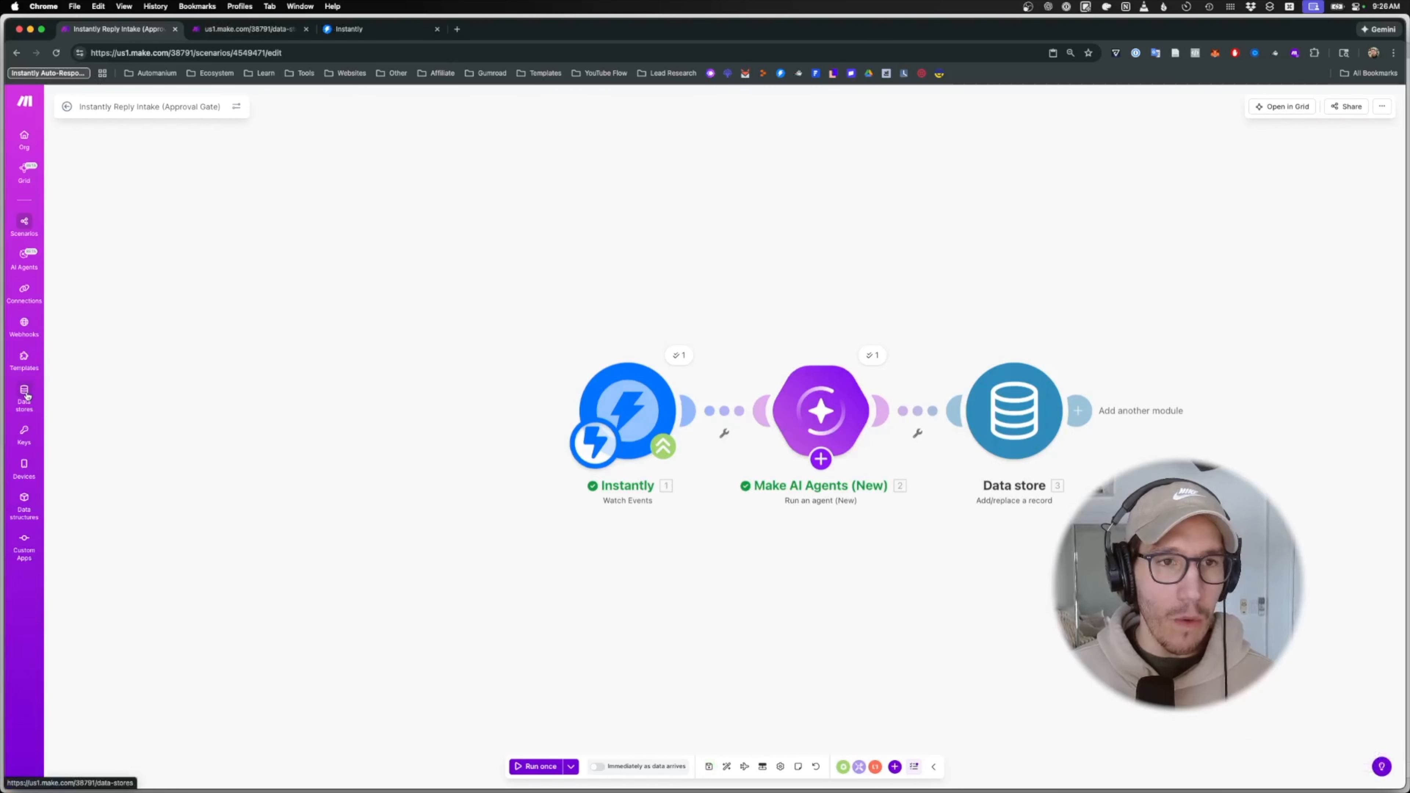
{"action": "left_click", "coordinate": [225, 29]}
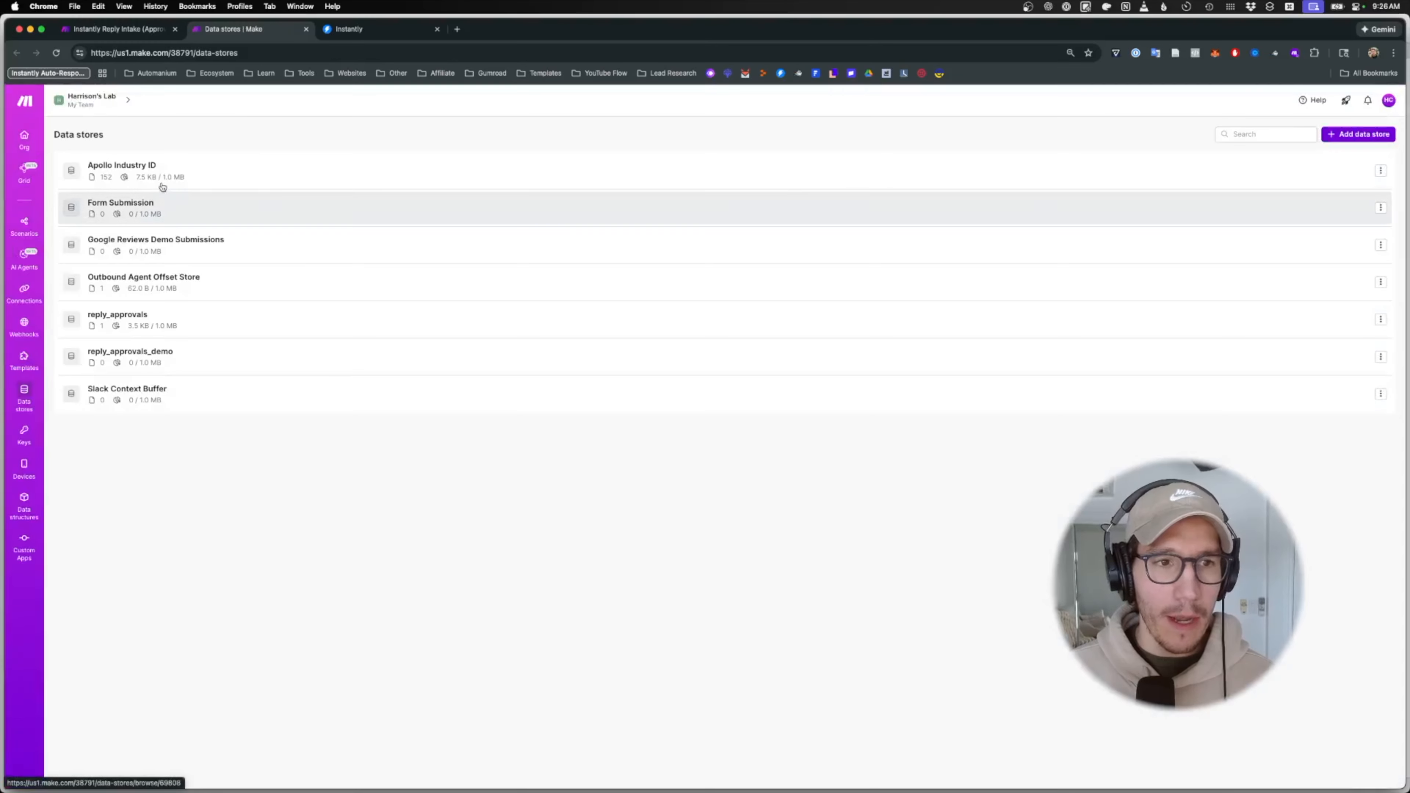
{"action": "left_click", "coordinate": [148, 364]}
{"action": "left_click", "coordinate": [123, 31]}
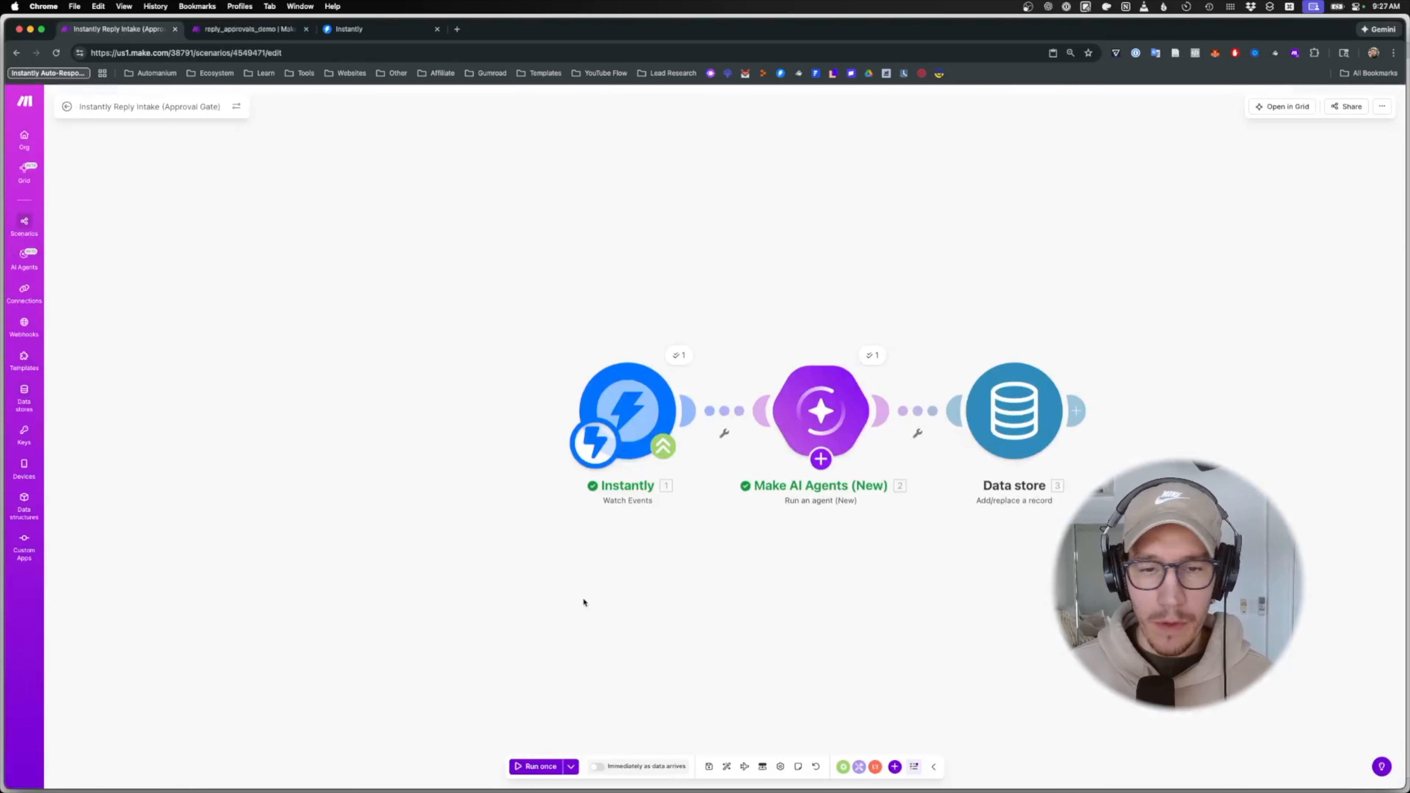
{"action": "left_click", "coordinate": [535, 767]}
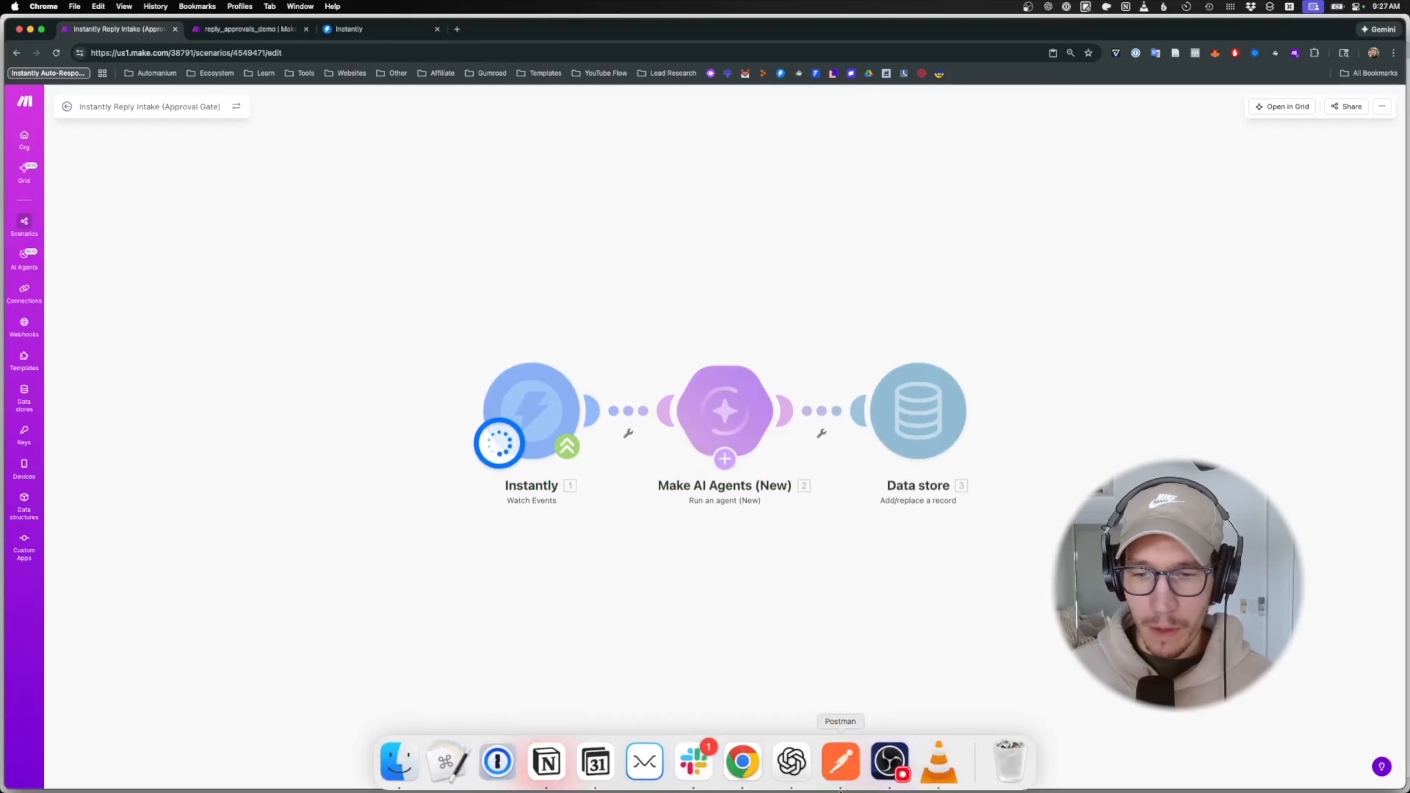
- Send the Postman test reply payload to the Make webhook and return to Chrome
{"action": "left_click", "coordinate": [848, 777]}
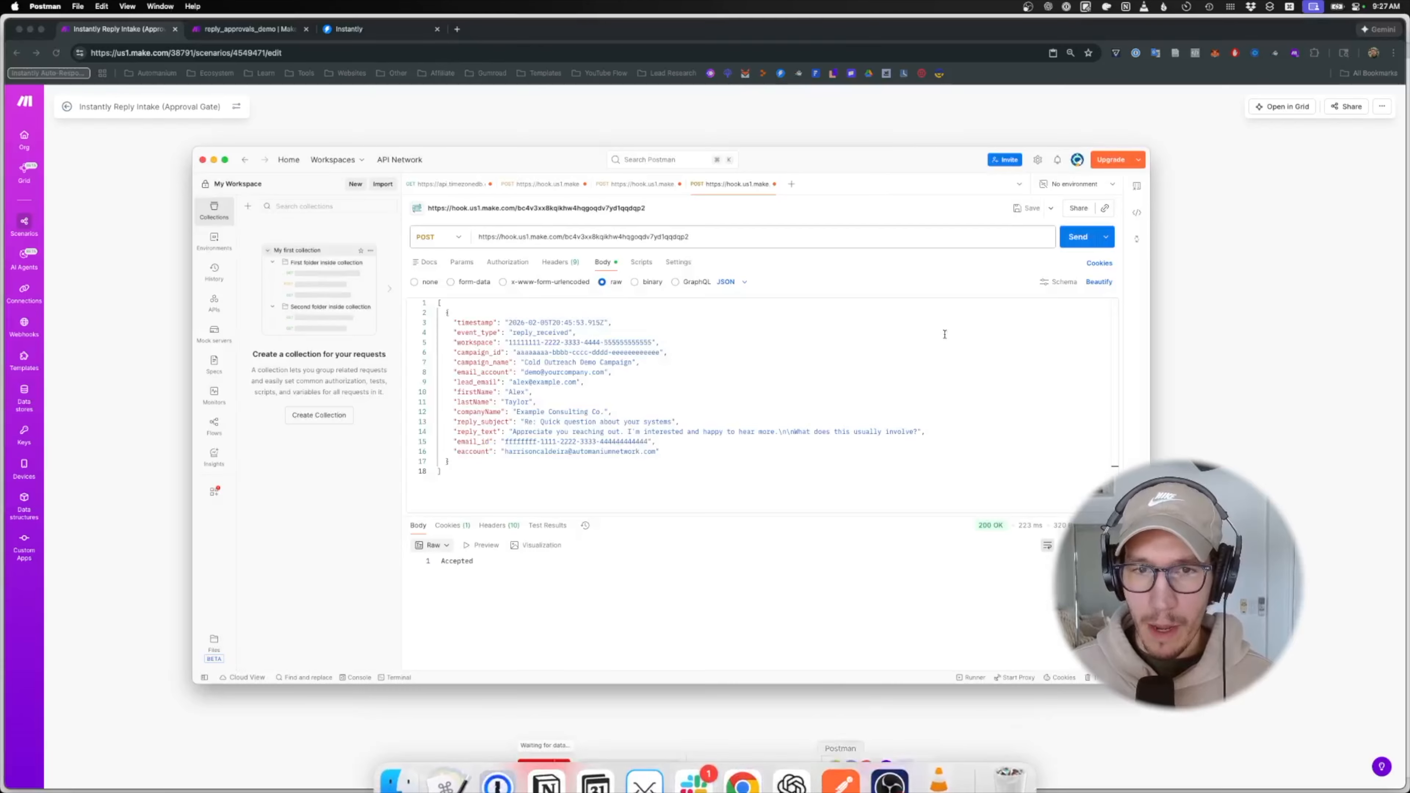
{"action": "left_click", "coordinate": [1086, 237]}
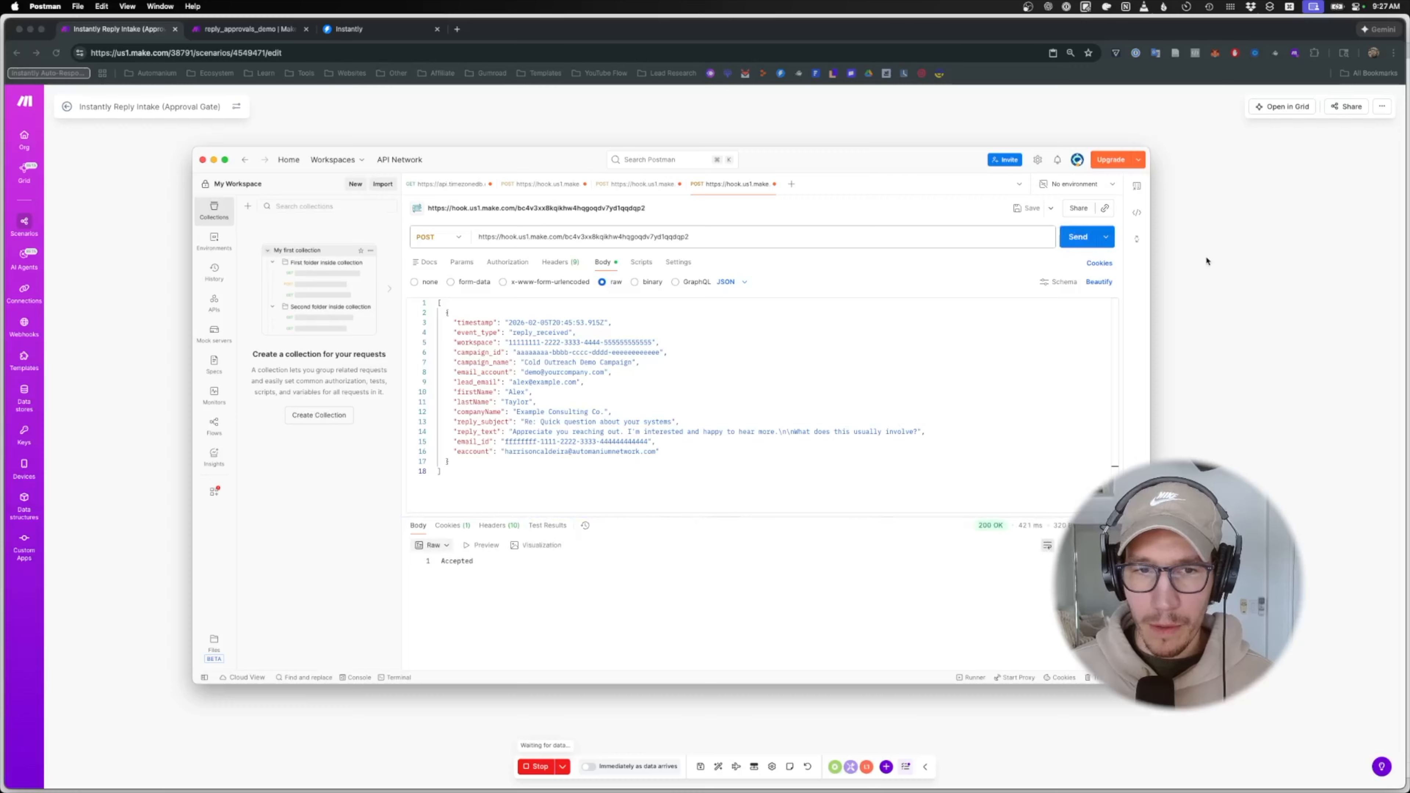
{"action": "left_click", "coordinate": [1198, 260]}
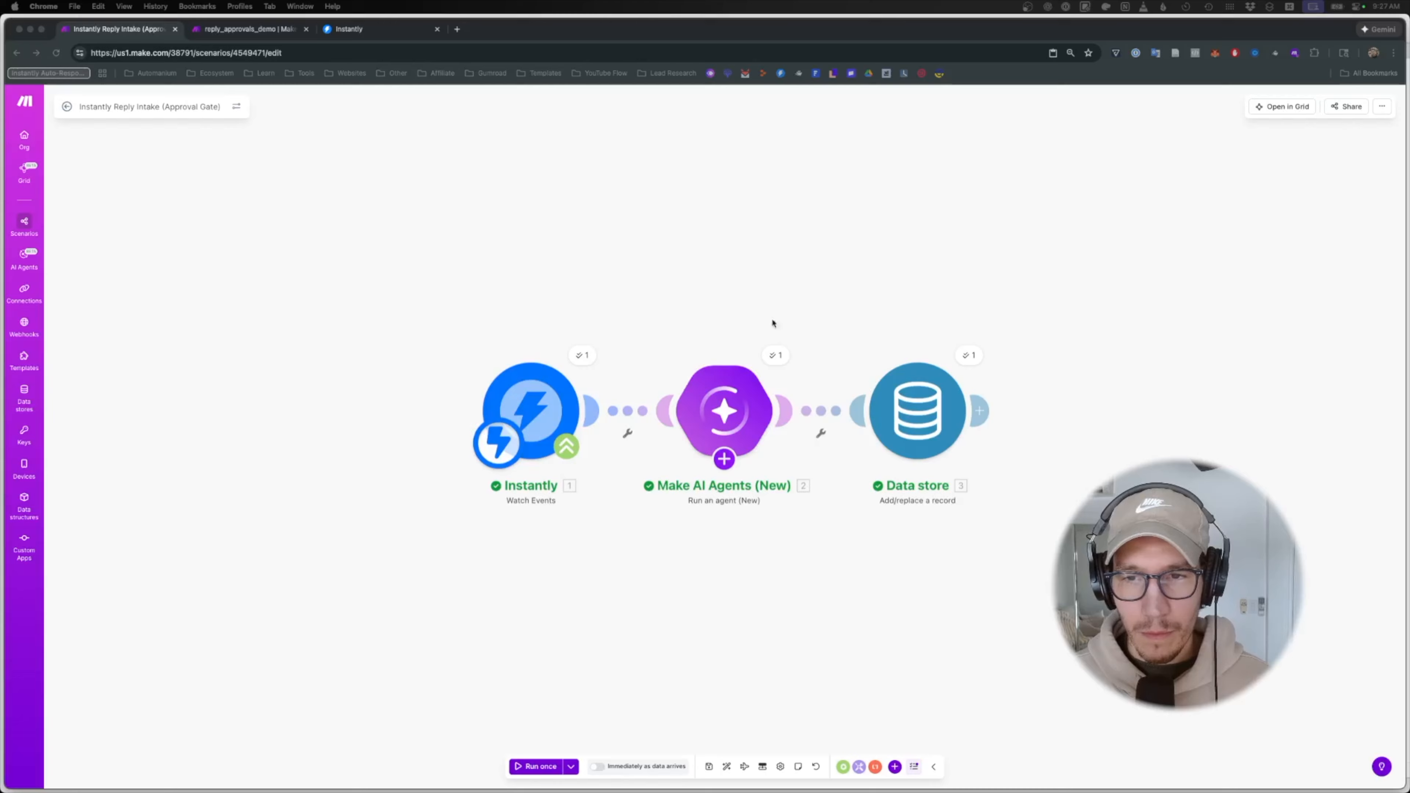
- Check the Data store bundle and the reloaded reply_approvals_demo record, then add a module after Data store
{"action": "left_click", "coordinate": [973, 360]}
{"action": "left_click", "coordinate": [973, 360]}
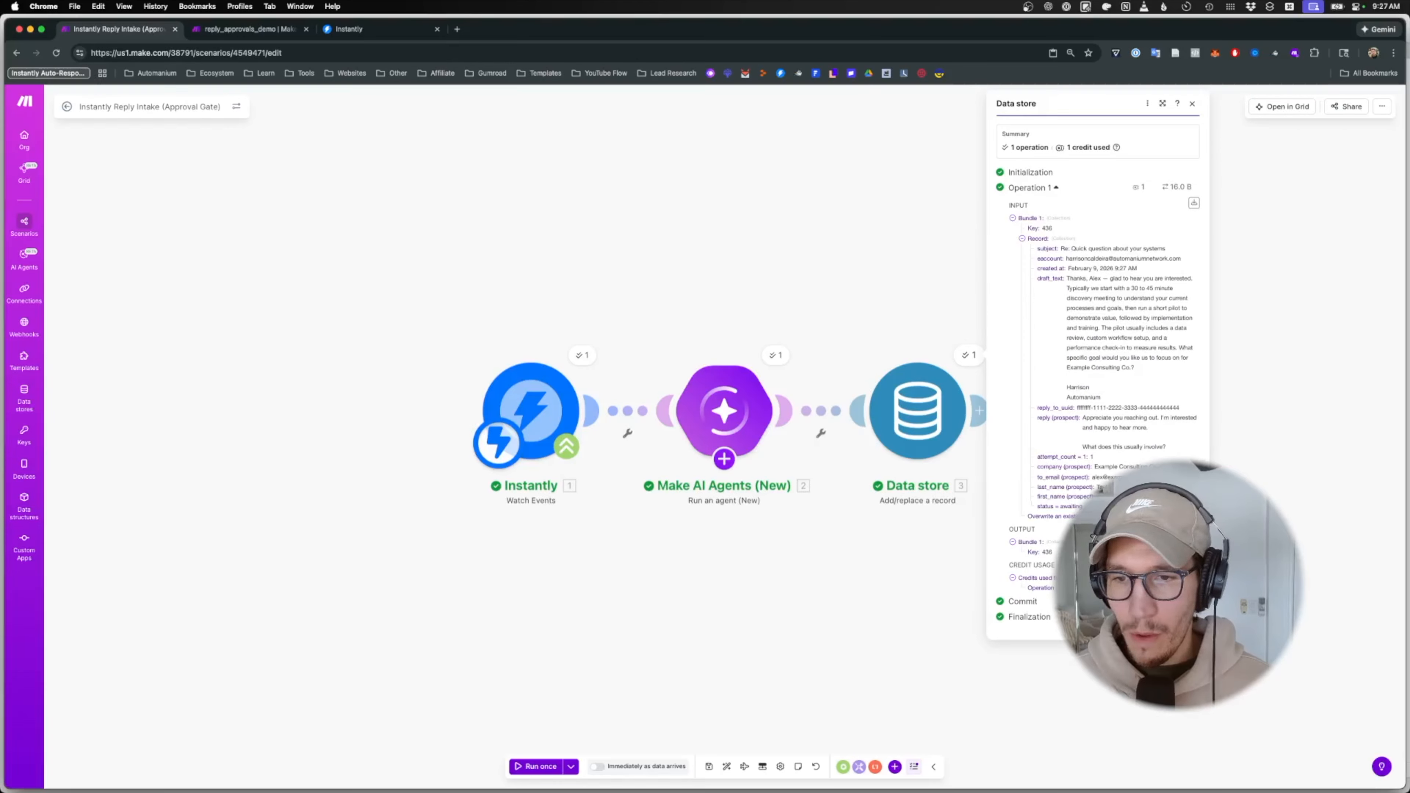
{"action": "left_click", "coordinate": [278, 29]}
{"action": "left_click", "coordinate": [305, 52]}
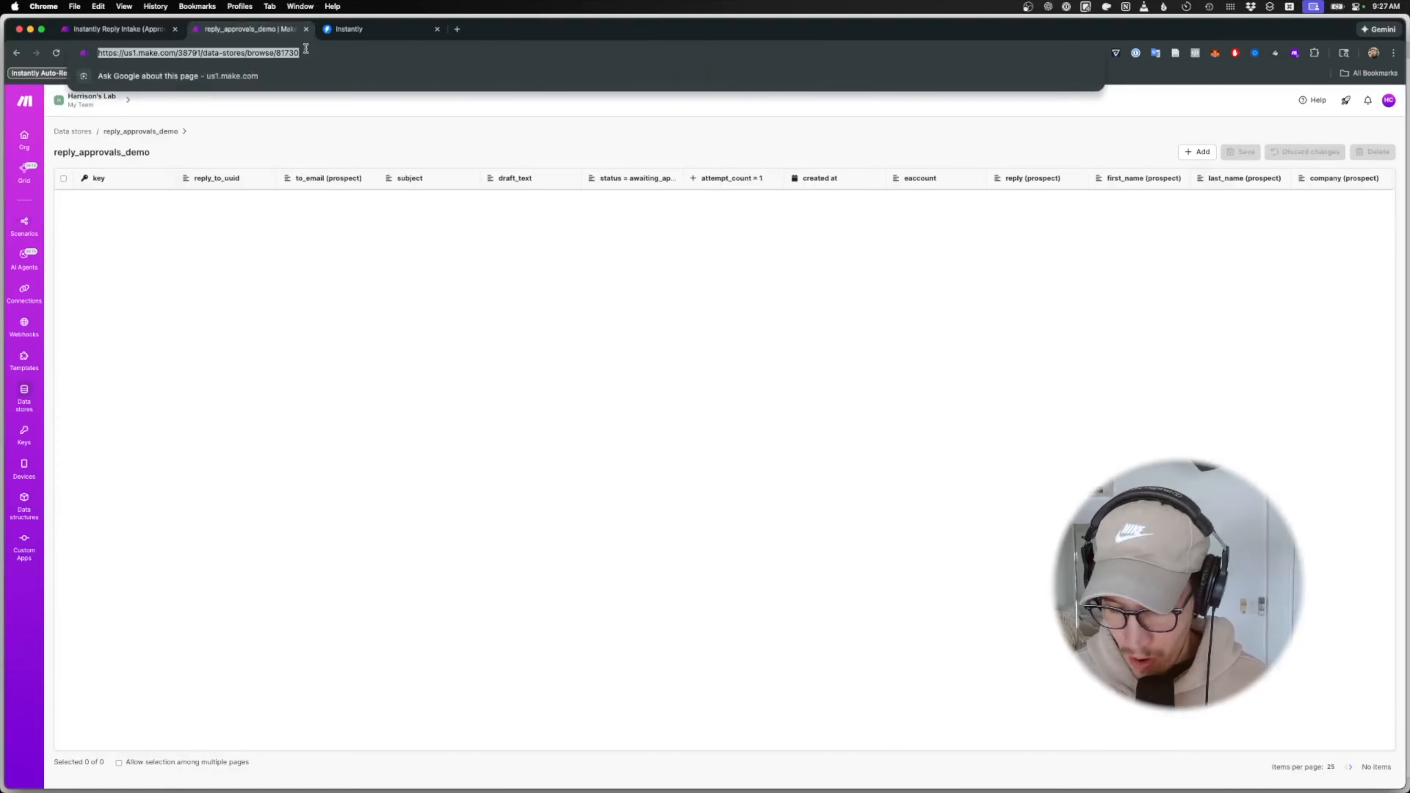
{"action": "key", "text": "Return"}
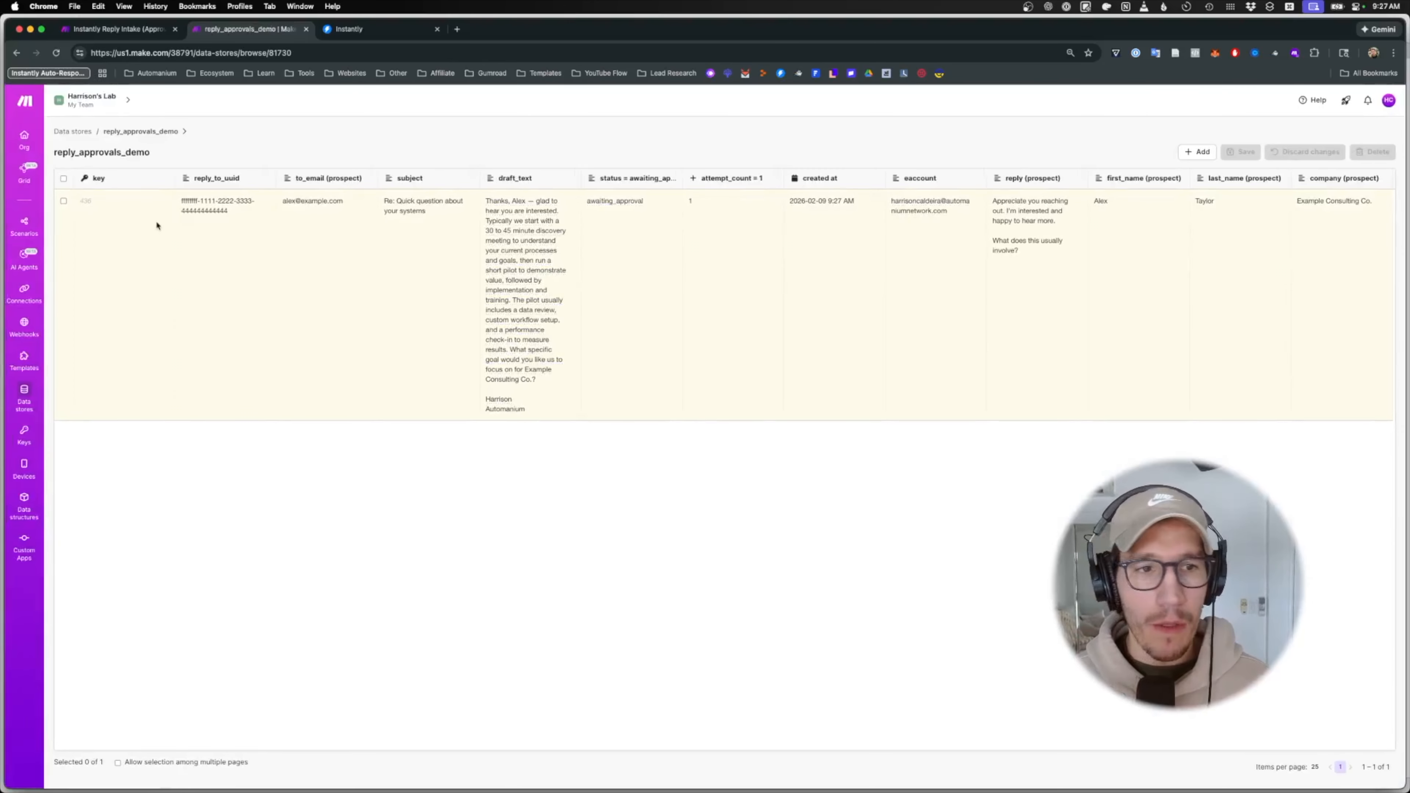
{"action": "left_click", "coordinate": [109, 30]}
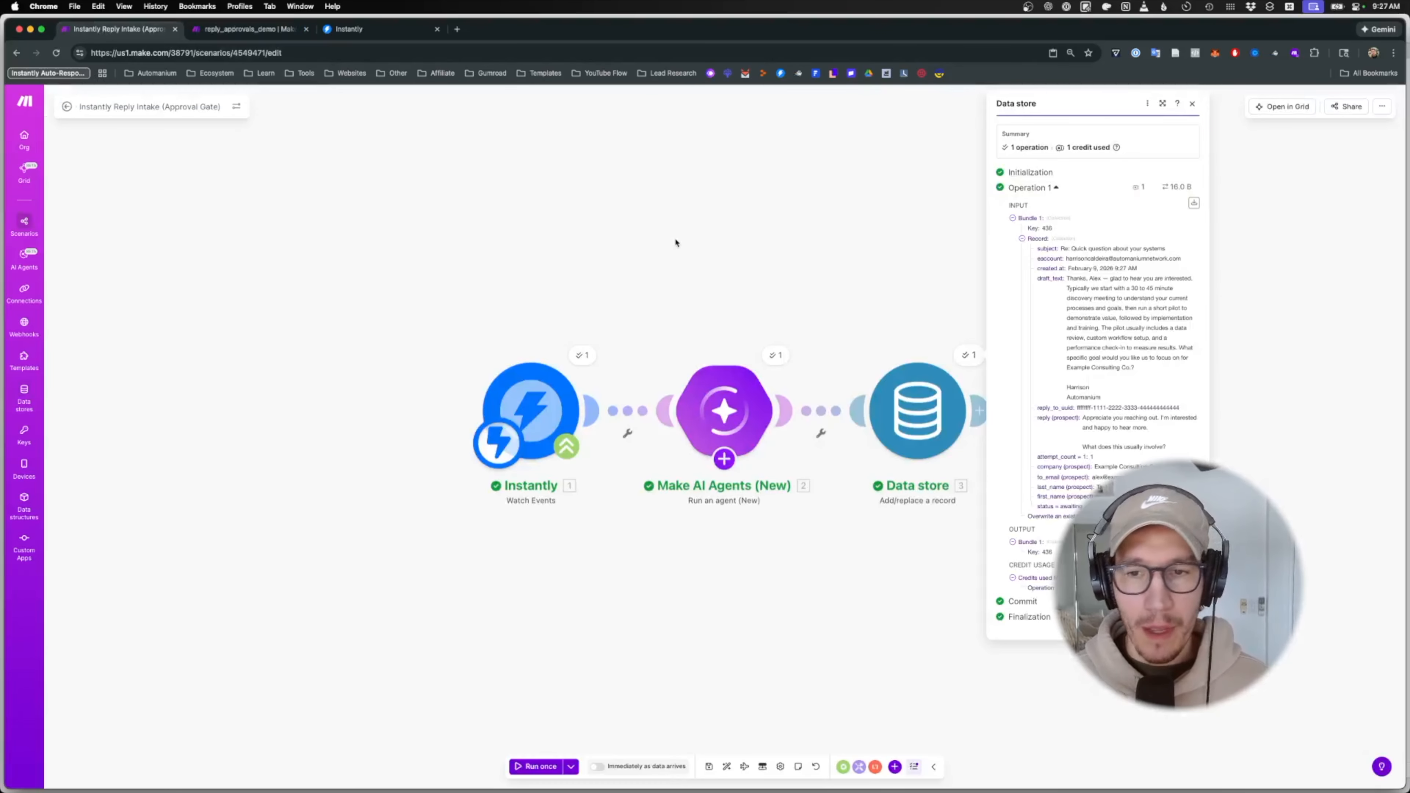
{"action": "left_click", "coordinate": [980, 410]}
- Add a Twilio Create a Message step sent from a chosen phone number to the recipient number
{"action": "type", "text": "twilio"}
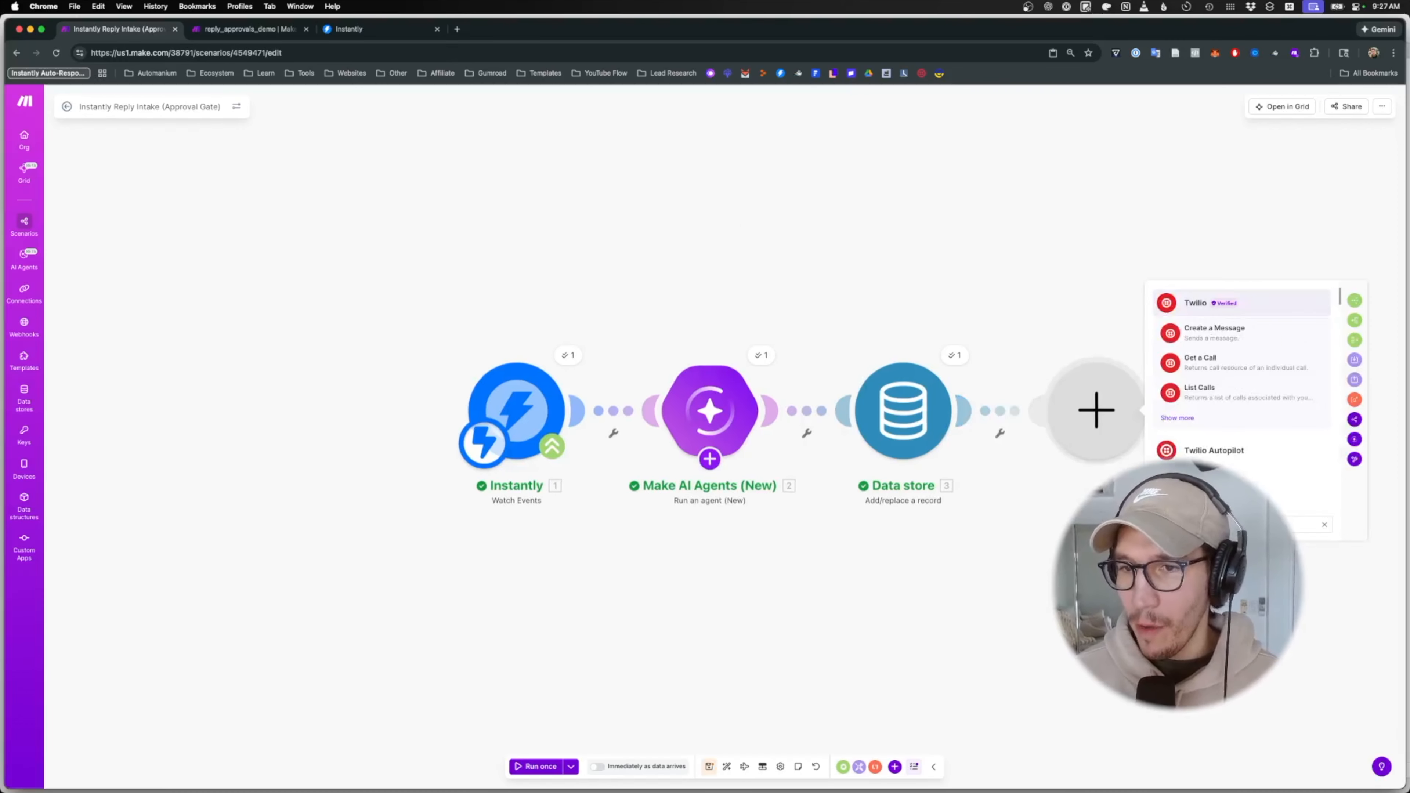
{"action": "left_click", "coordinate": [1205, 325]}
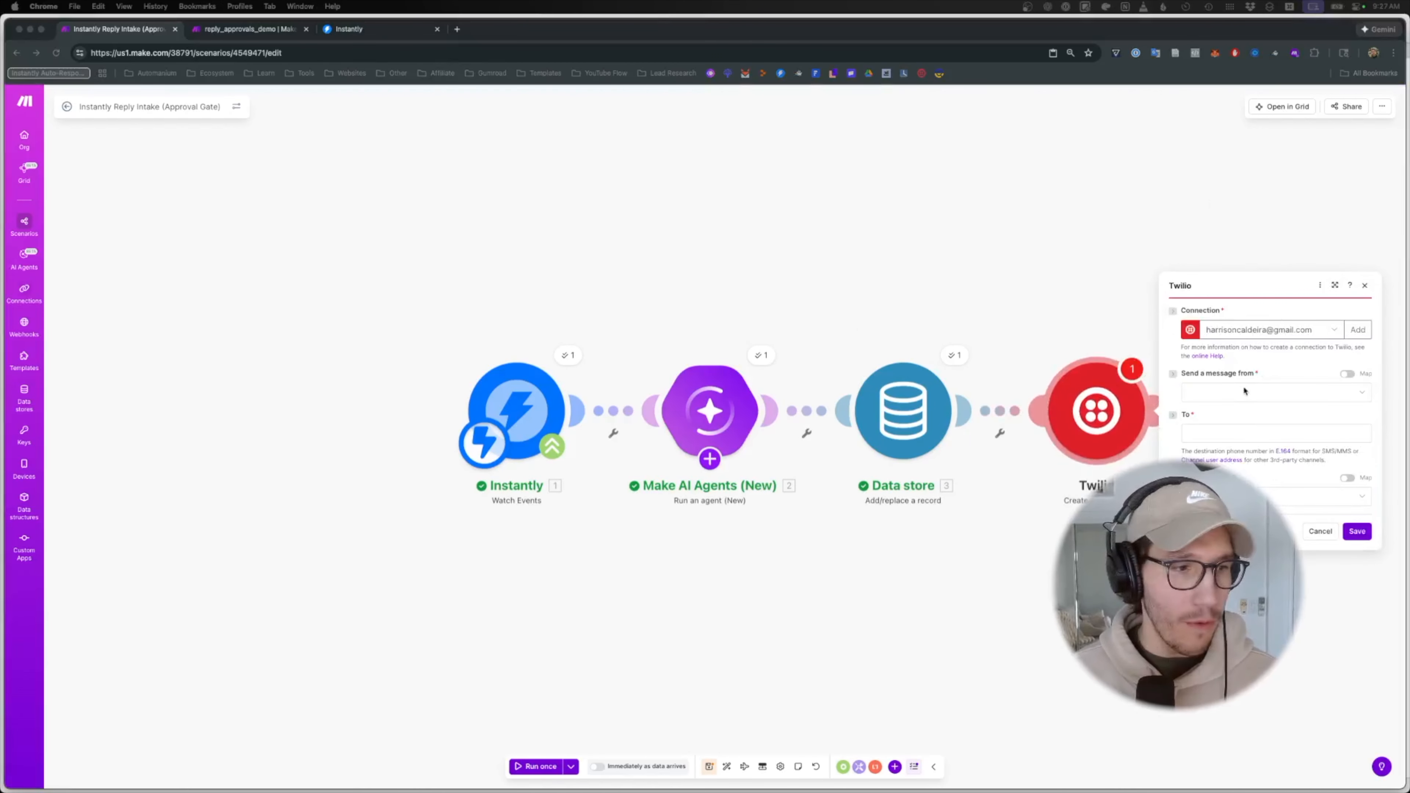
{"action": "left_click", "coordinate": [1242, 392]}
{"action": "left_click", "coordinate": [1240, 411]}
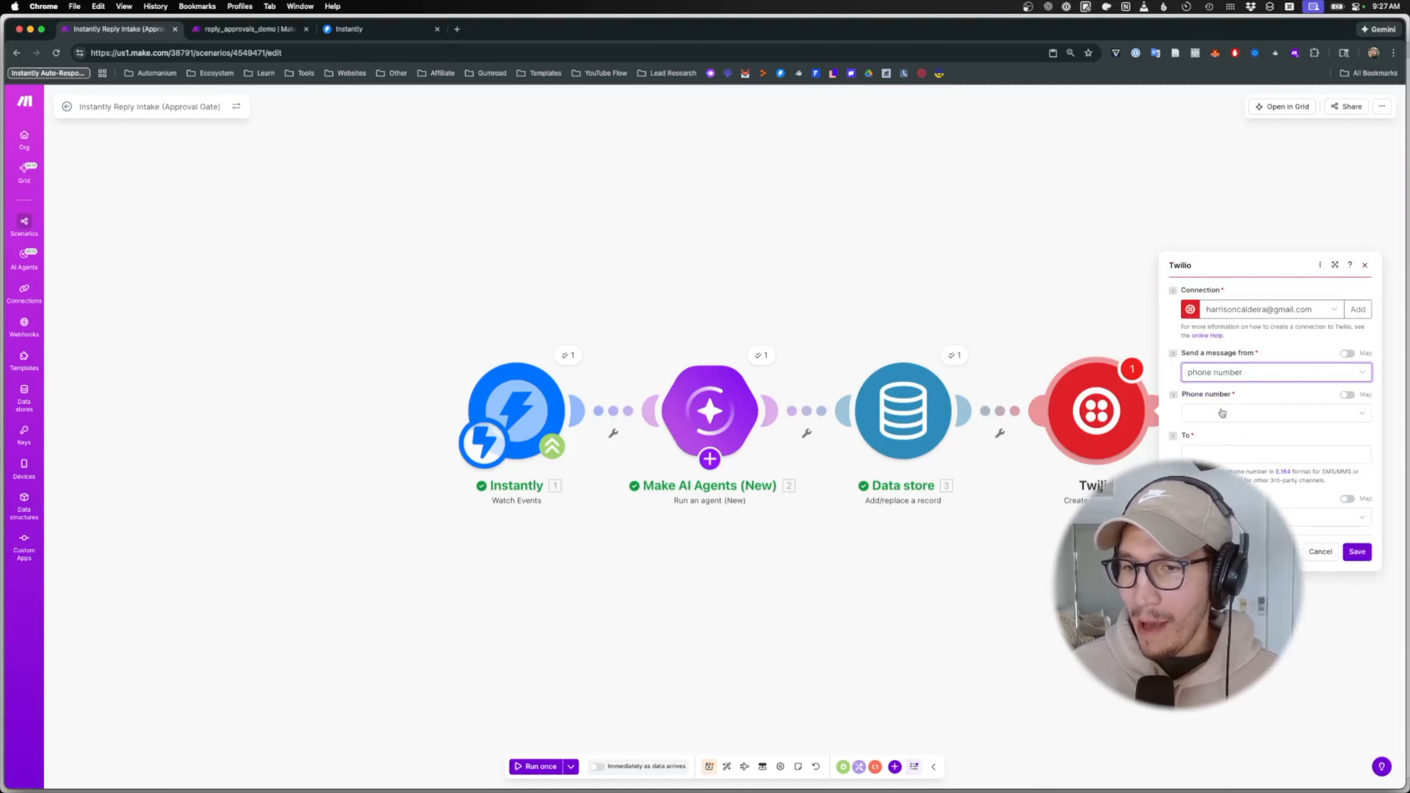
{"action": "left_click", "coordinate": [1222, 413]}
{"action": "left_click", "coordinate": [1224, 448]}
{"action": "left_click", "coordinate": [1224, 451]}
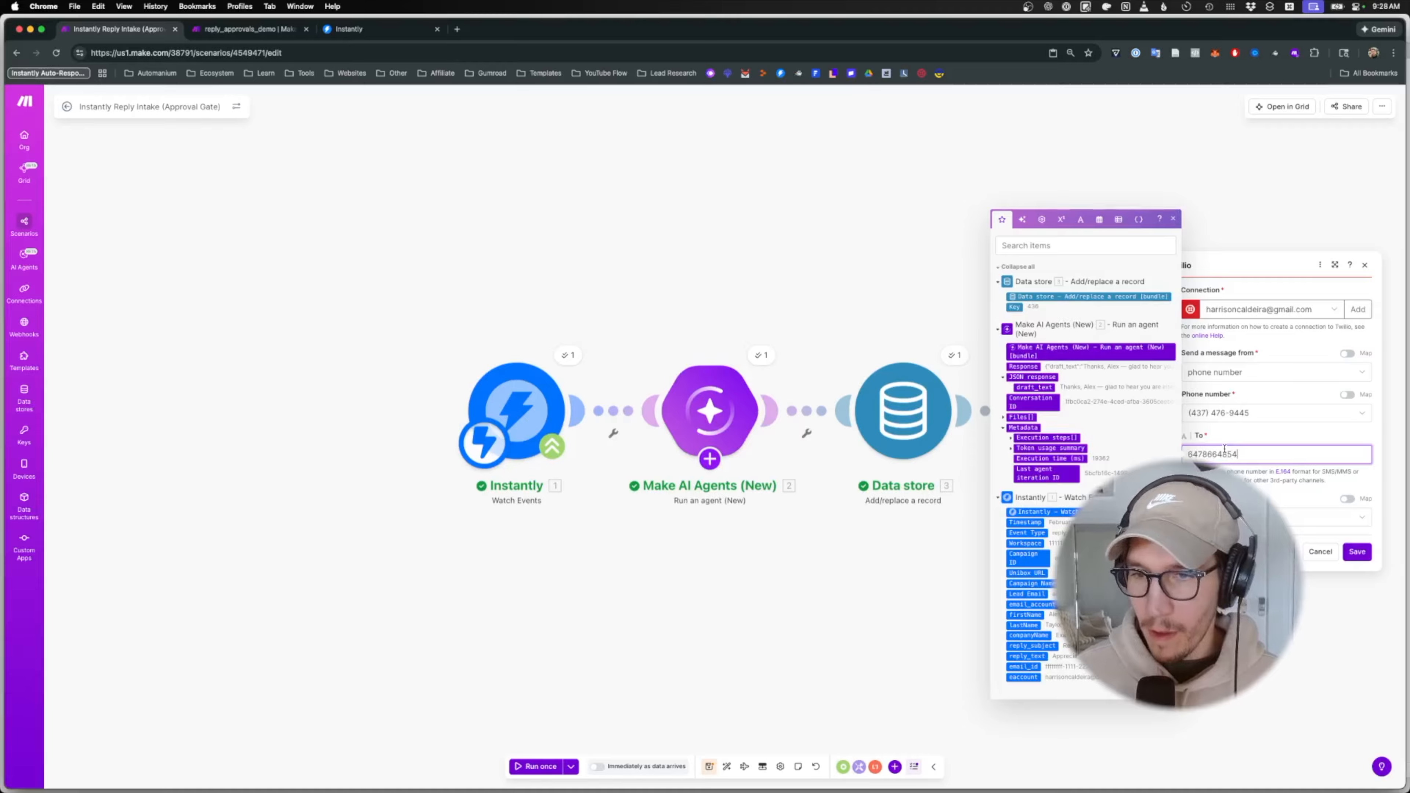
{"action": "left_click", "coordinate": [1226, 498]}
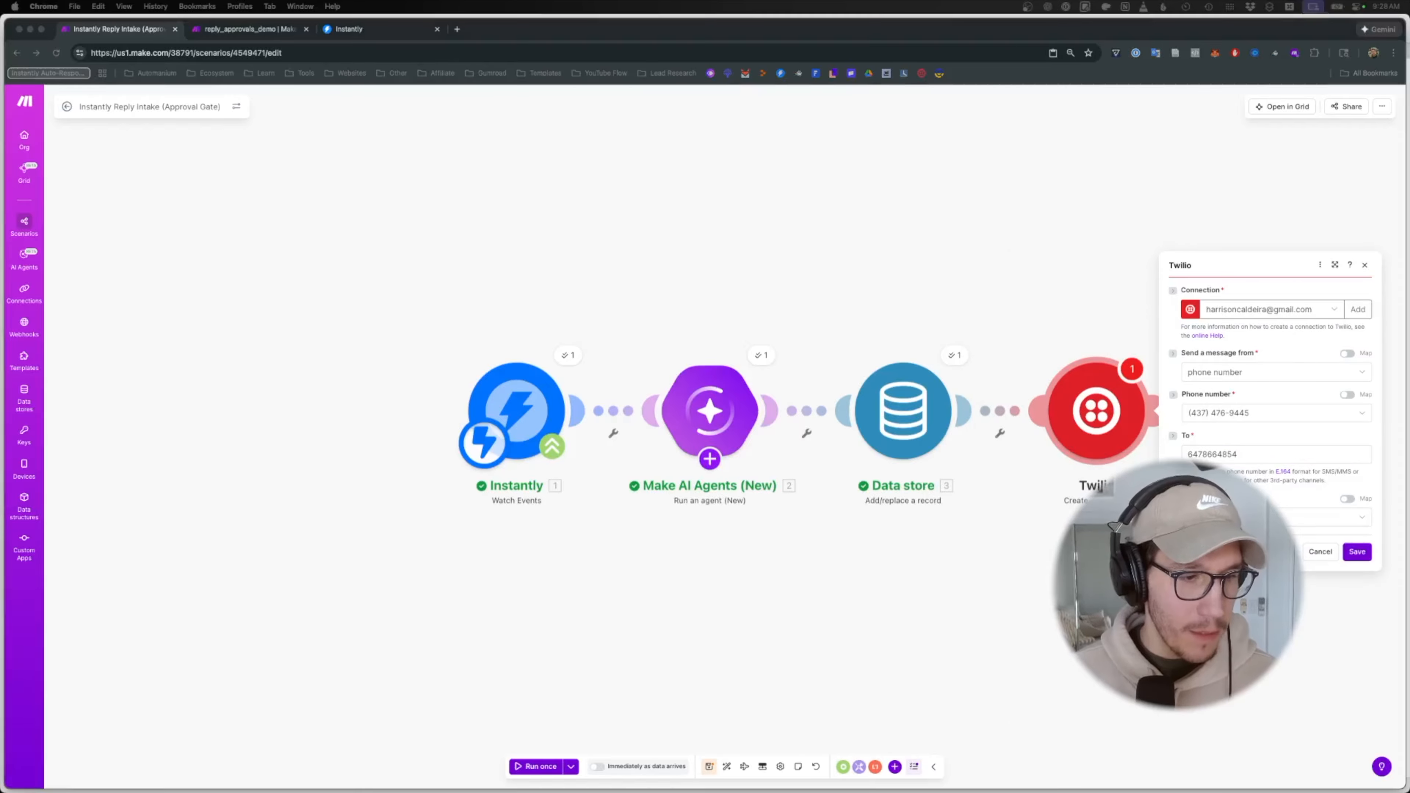
- Write the SMS body from the pasted template with name tokens and draft_text, then save
{"action": "left_click", "coordinate": [1252, 517]}
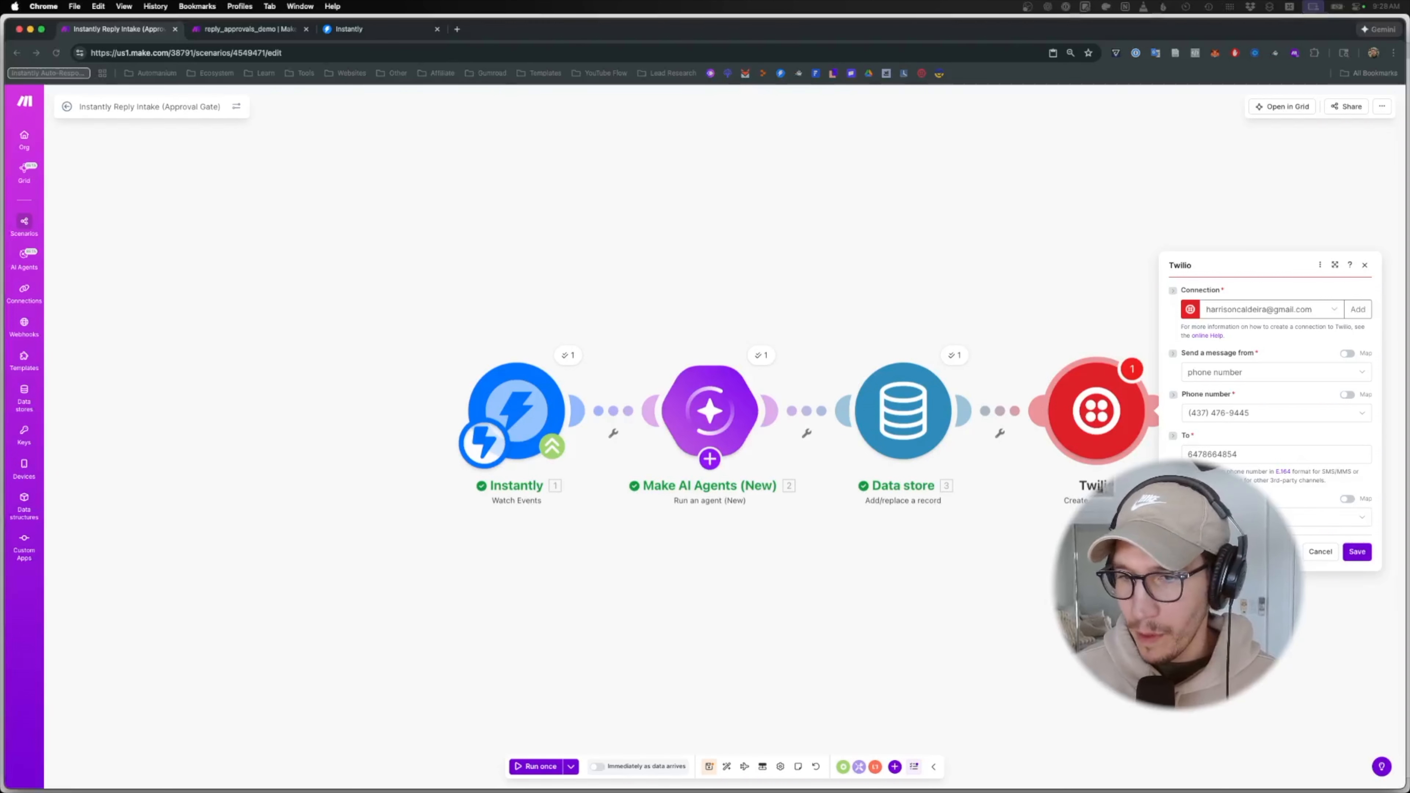
{"action": "left_click", "coordinate": [1252, 517]}
{"action": "left_click", "coordinate": [1244, 538]}
{"action": "left_click", "coordinate": [1247, 523]}
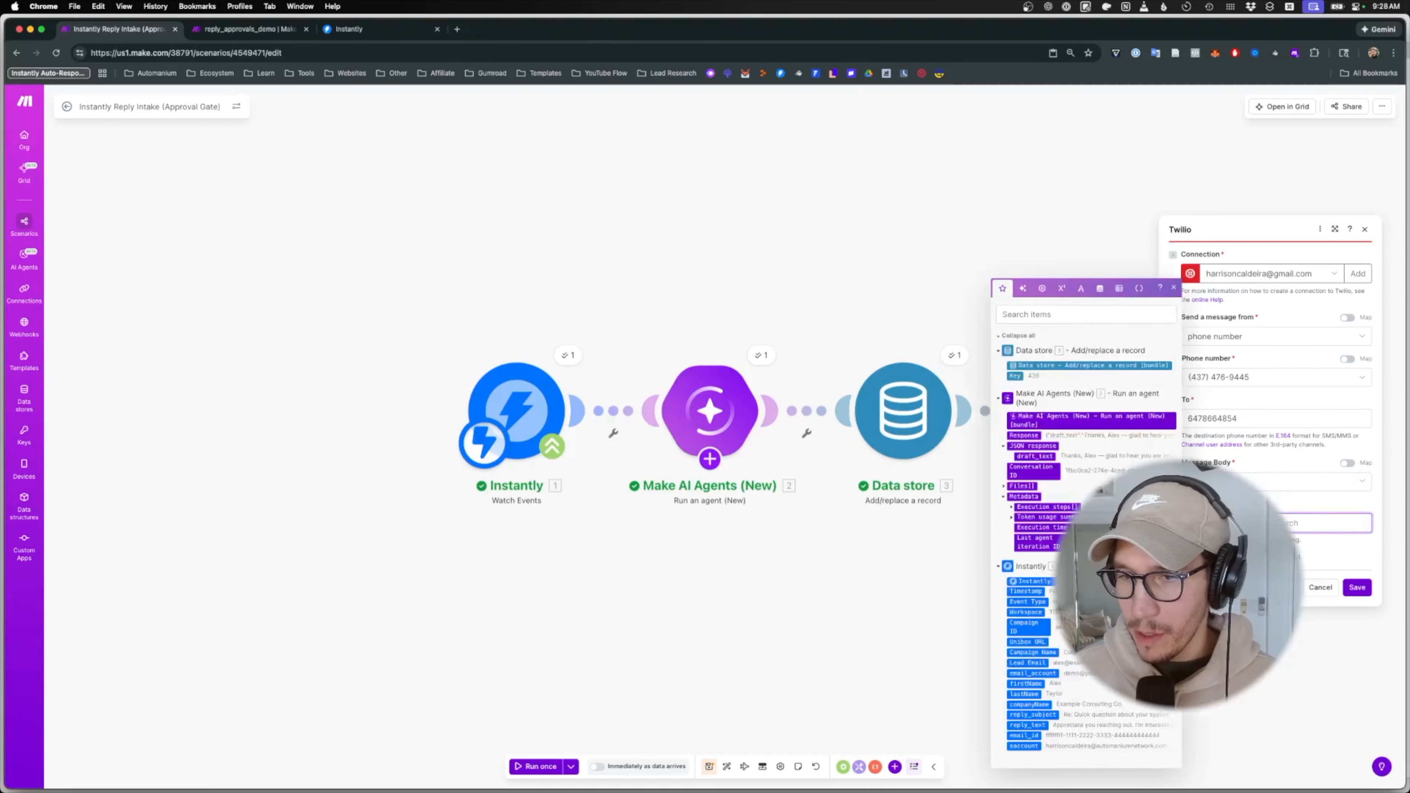
{"action": "key", "text": "super+v"}
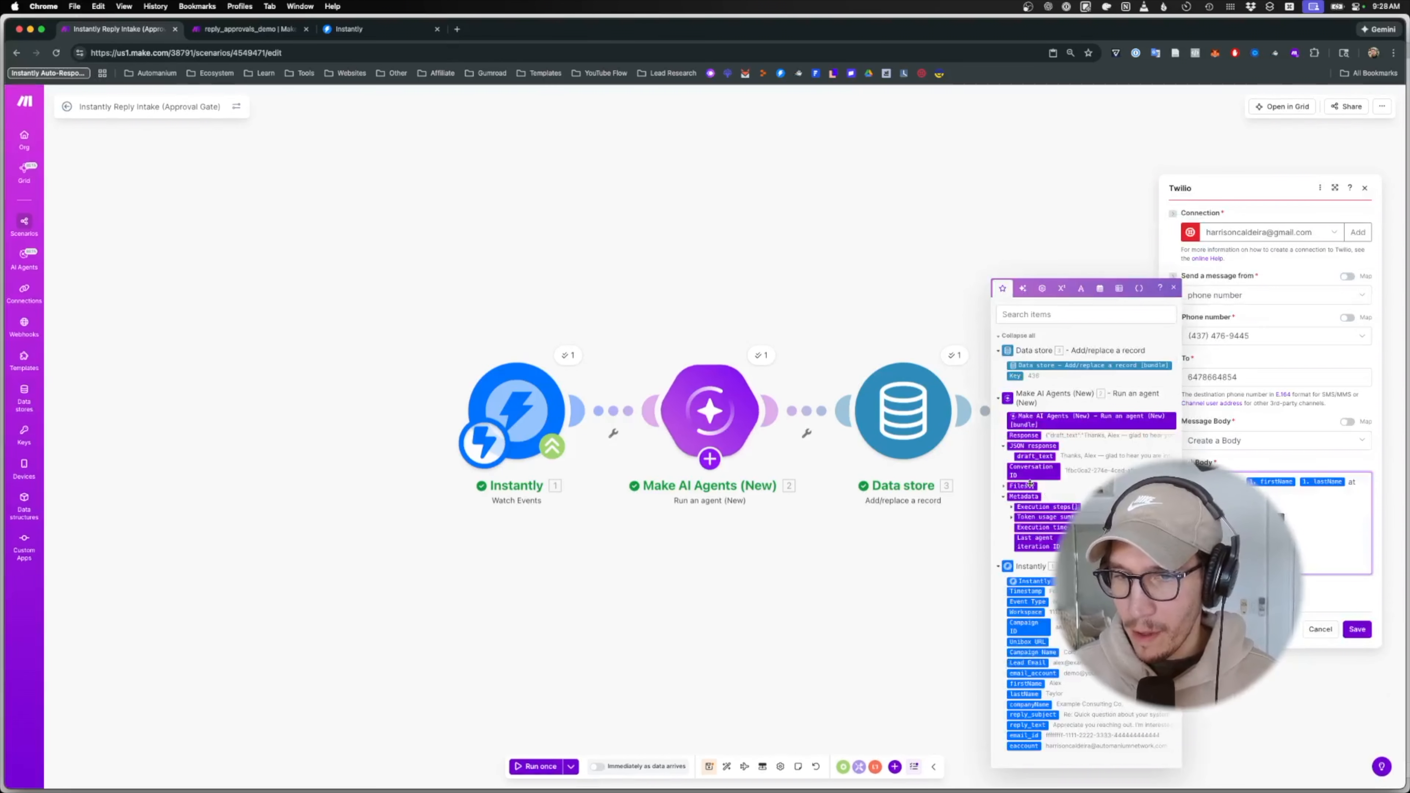
{"action": "left_click", "coordinate": [1035, 456]}
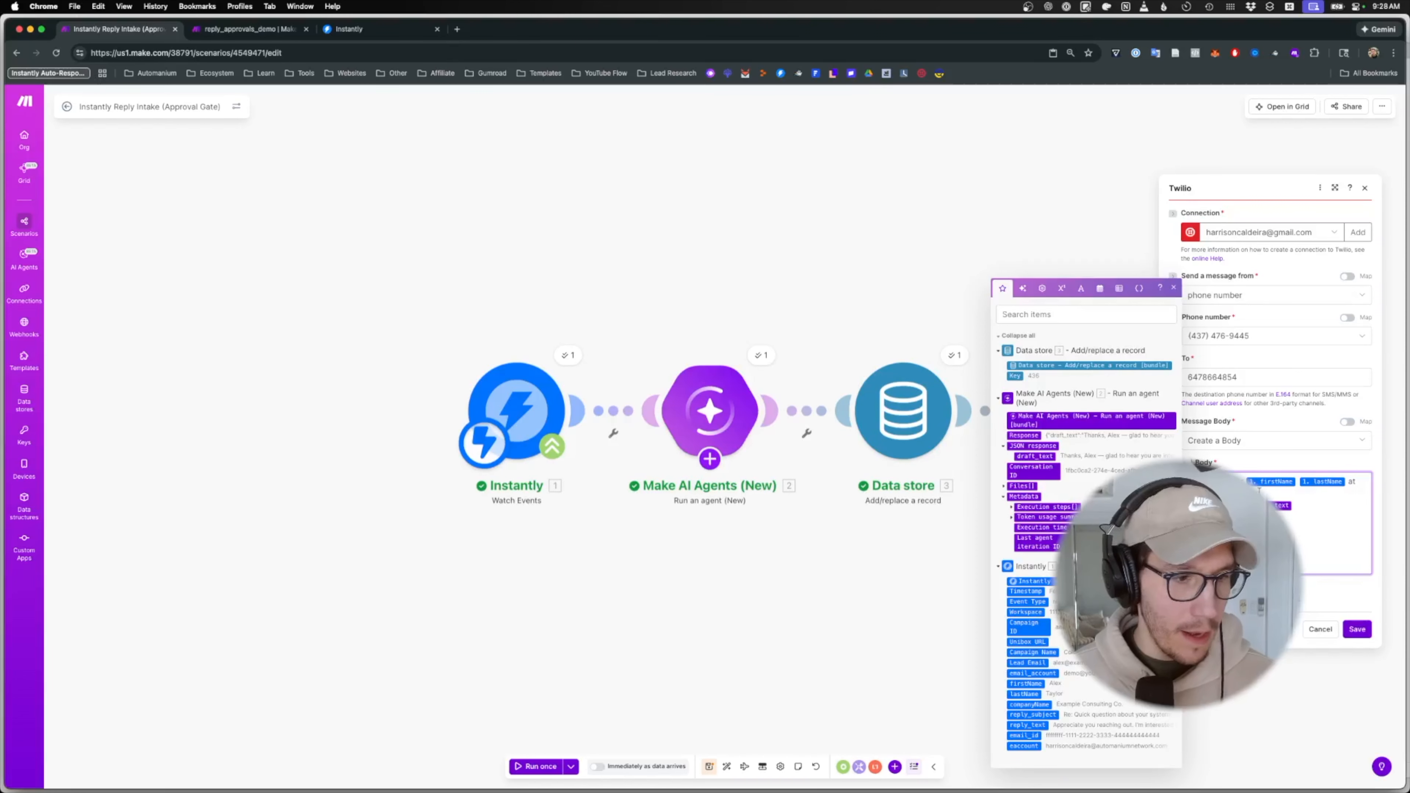
{"action": "key", "text": "Return"}
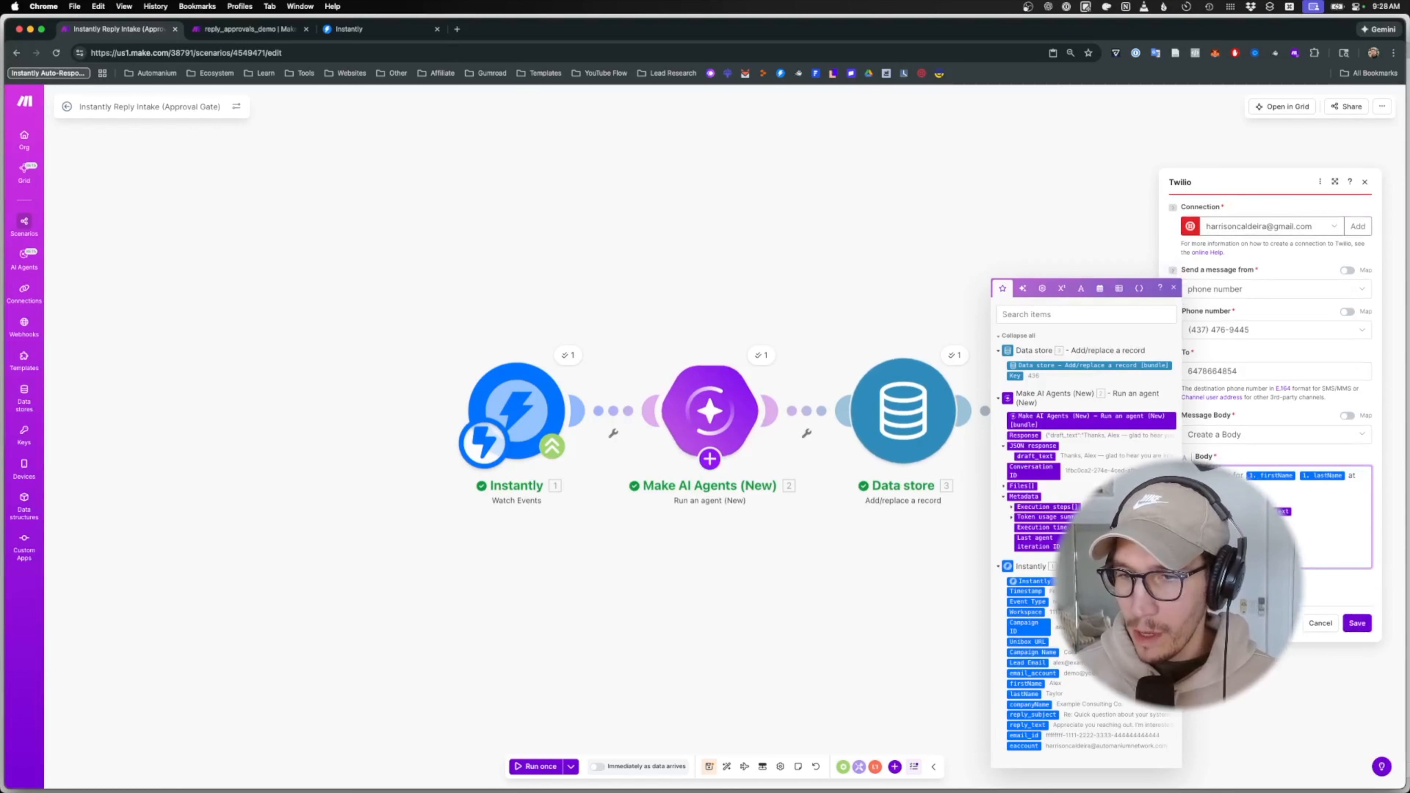
{"action": "left_click", "coordinate": [1355, 624]}
{"action": "left_click", "coordinate": [1356, 622]}
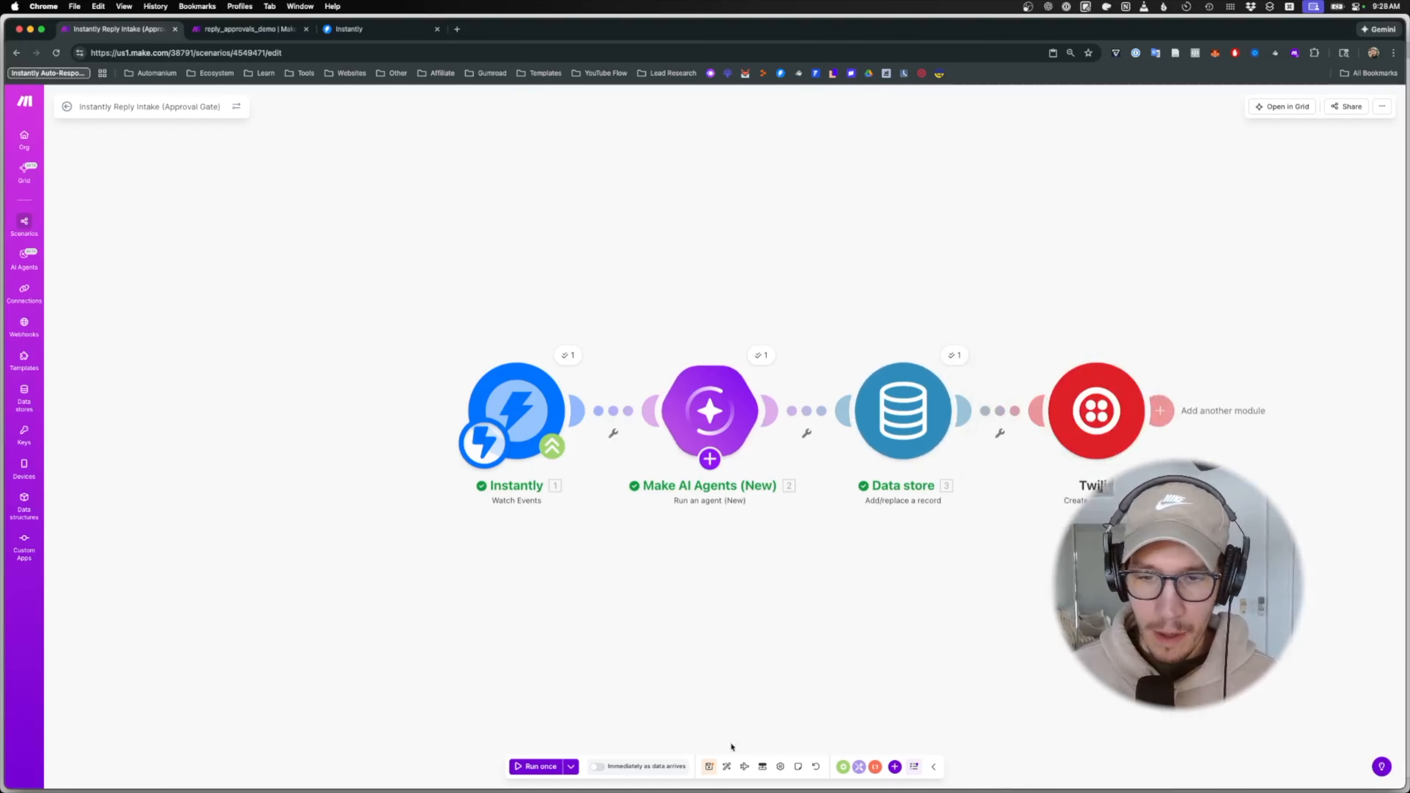
- Save, start Run once, and send the test reply from Postman
{"action": "left_click", "coordinate": [709, 766]}
{"action": "left_click", "coordinate": [533, 767]}
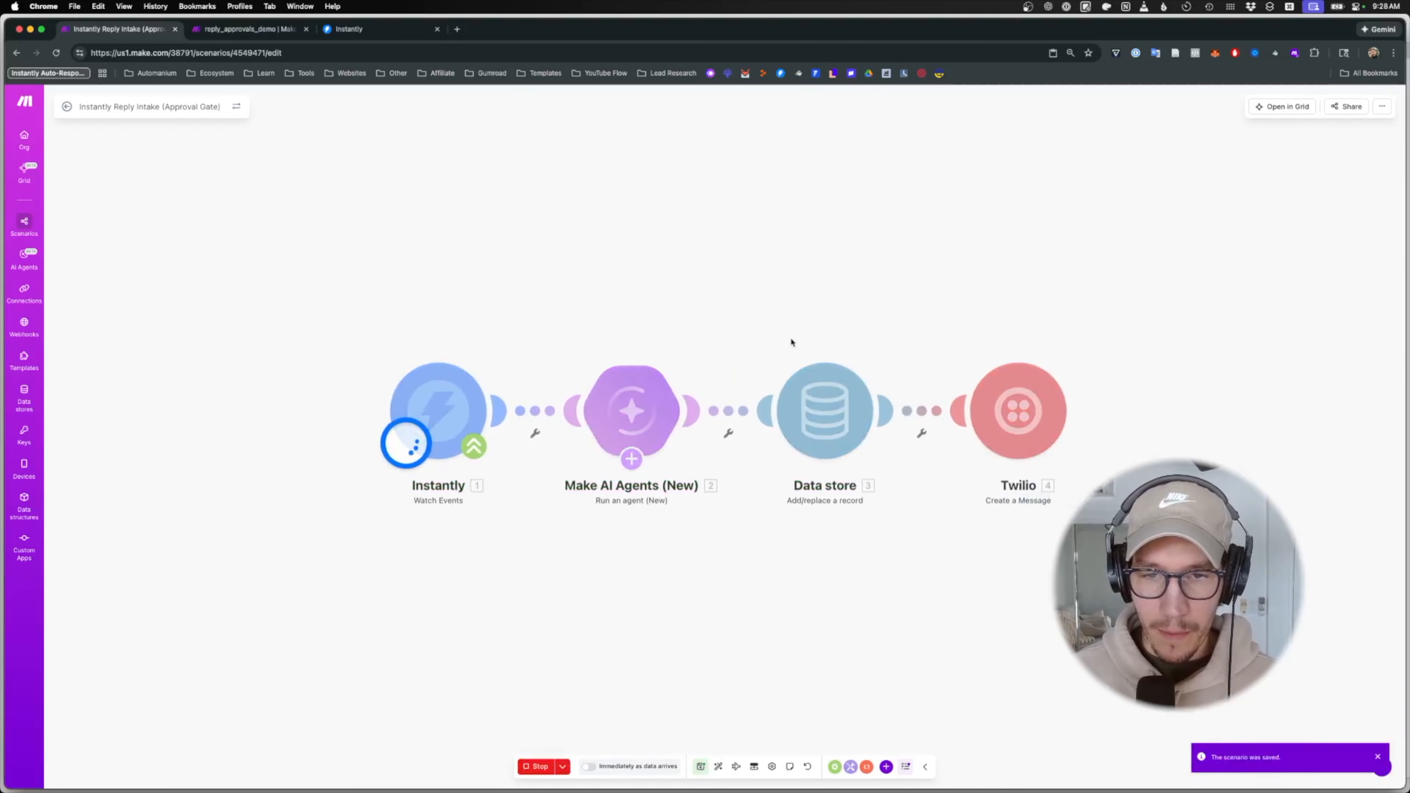
{"action": "left_click", "coordinate": [842, 780]}
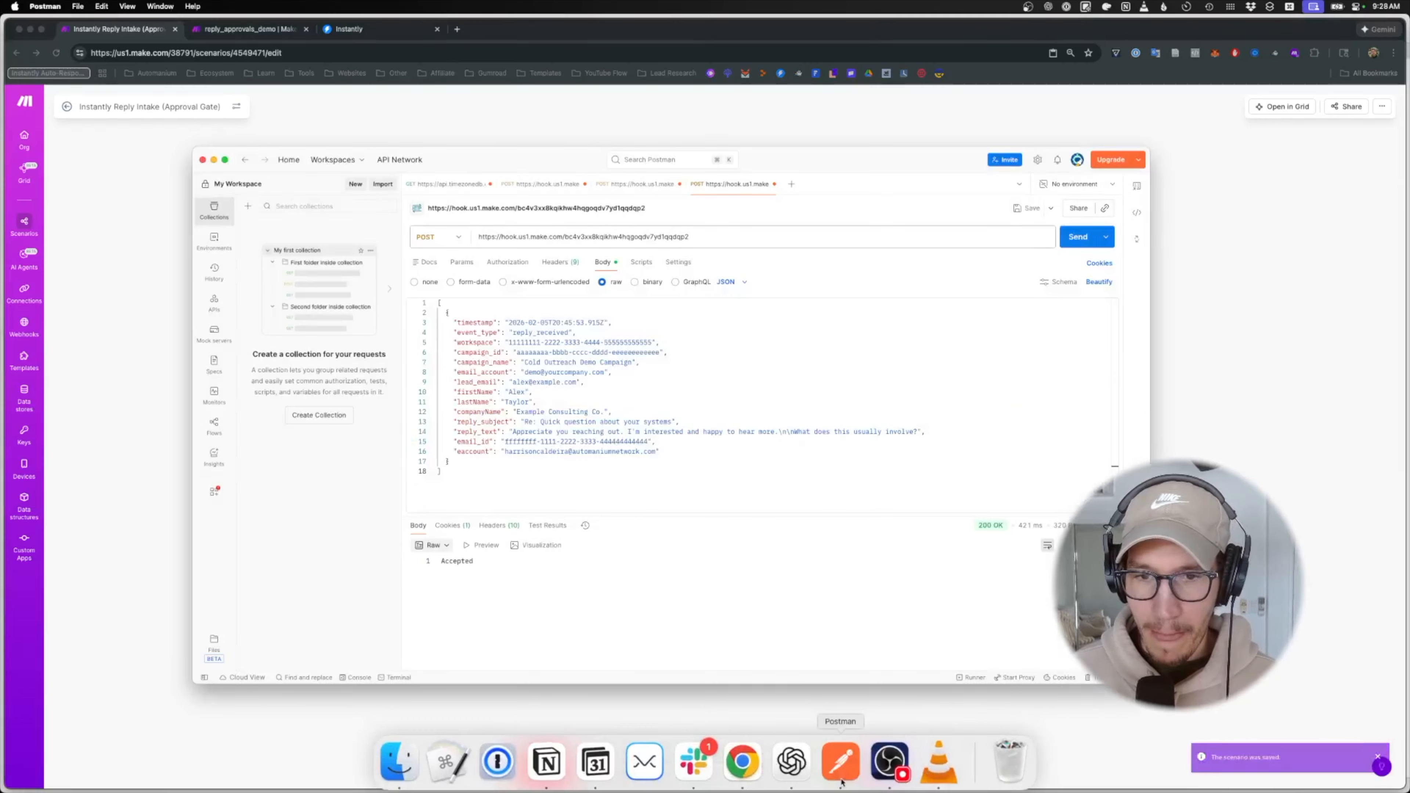
{"action": "left_click", "coordinate": [1078, 236]}
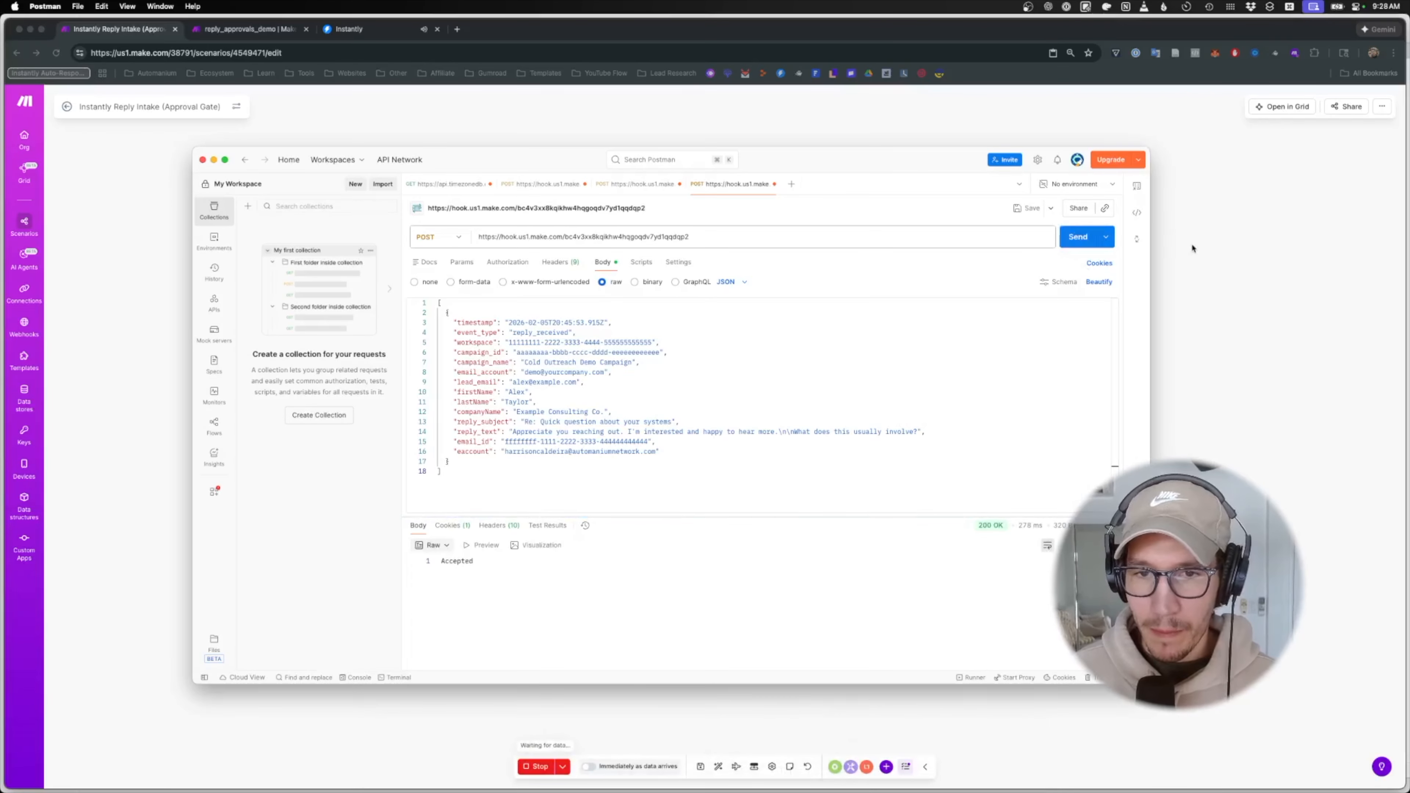
{"action": "left_click", "coordinate": [1193, 249]}
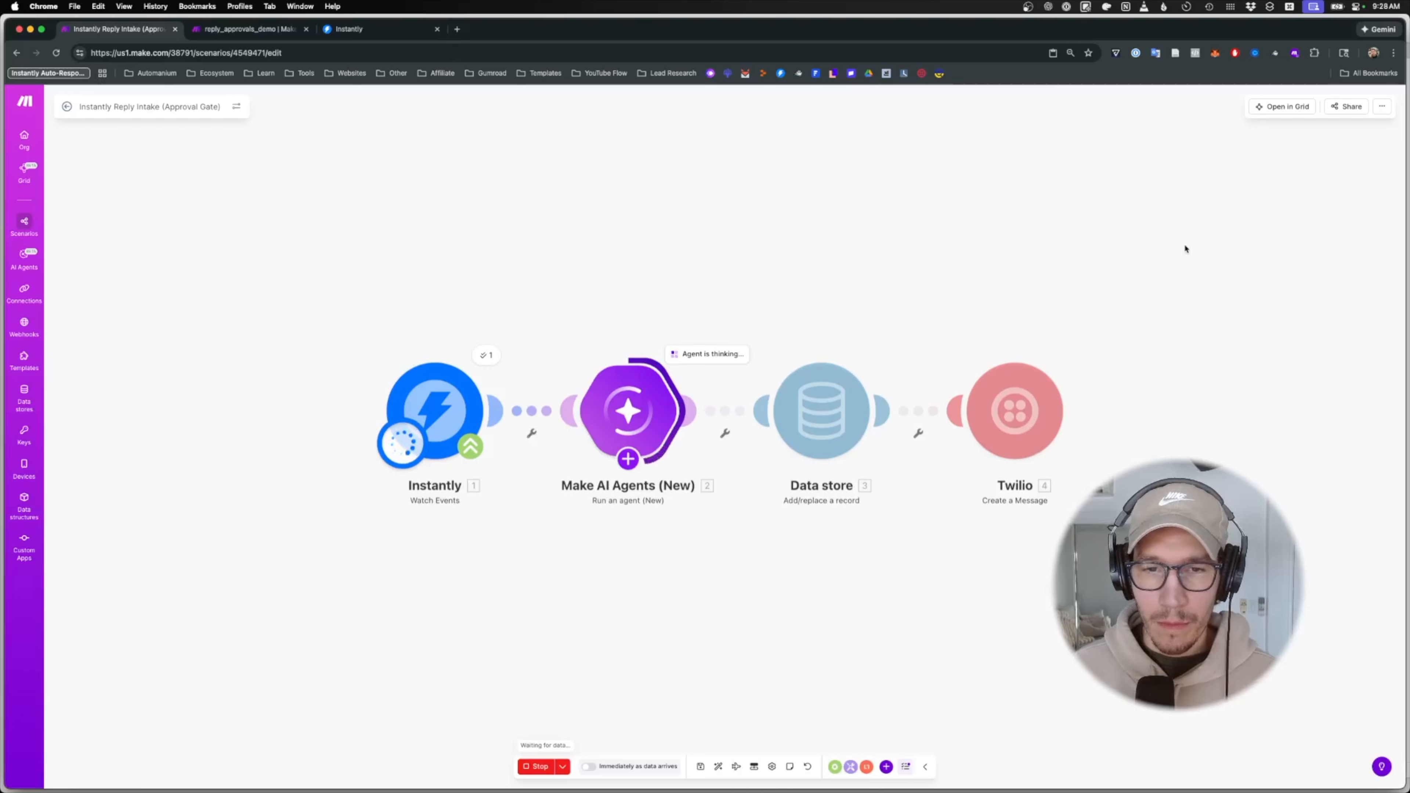
- Inspect the AI agent's input and output and the Data store operation results
{"action": "left_click", "coordinate": [703, 355]}
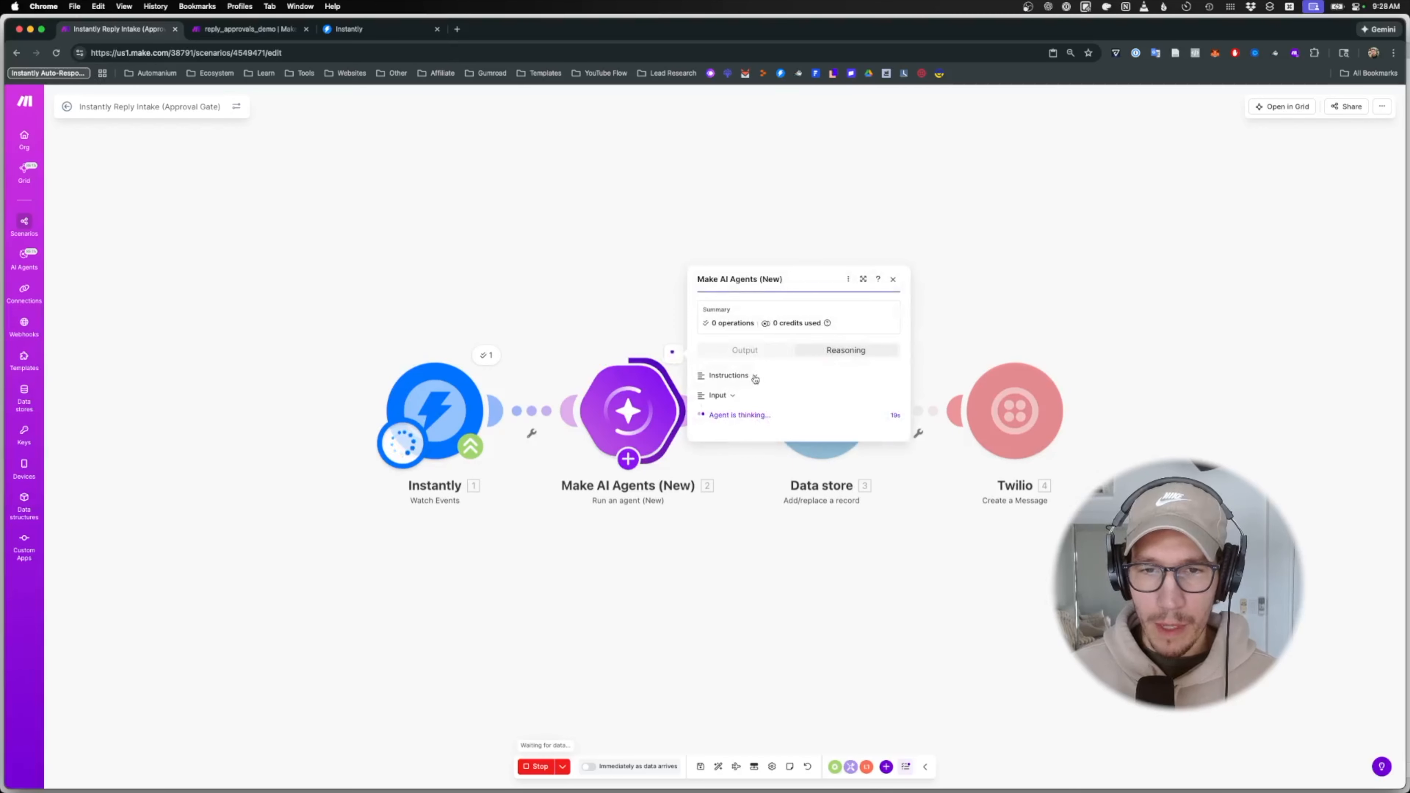
{"action": "left_click", "coordinate": [733, 395]}
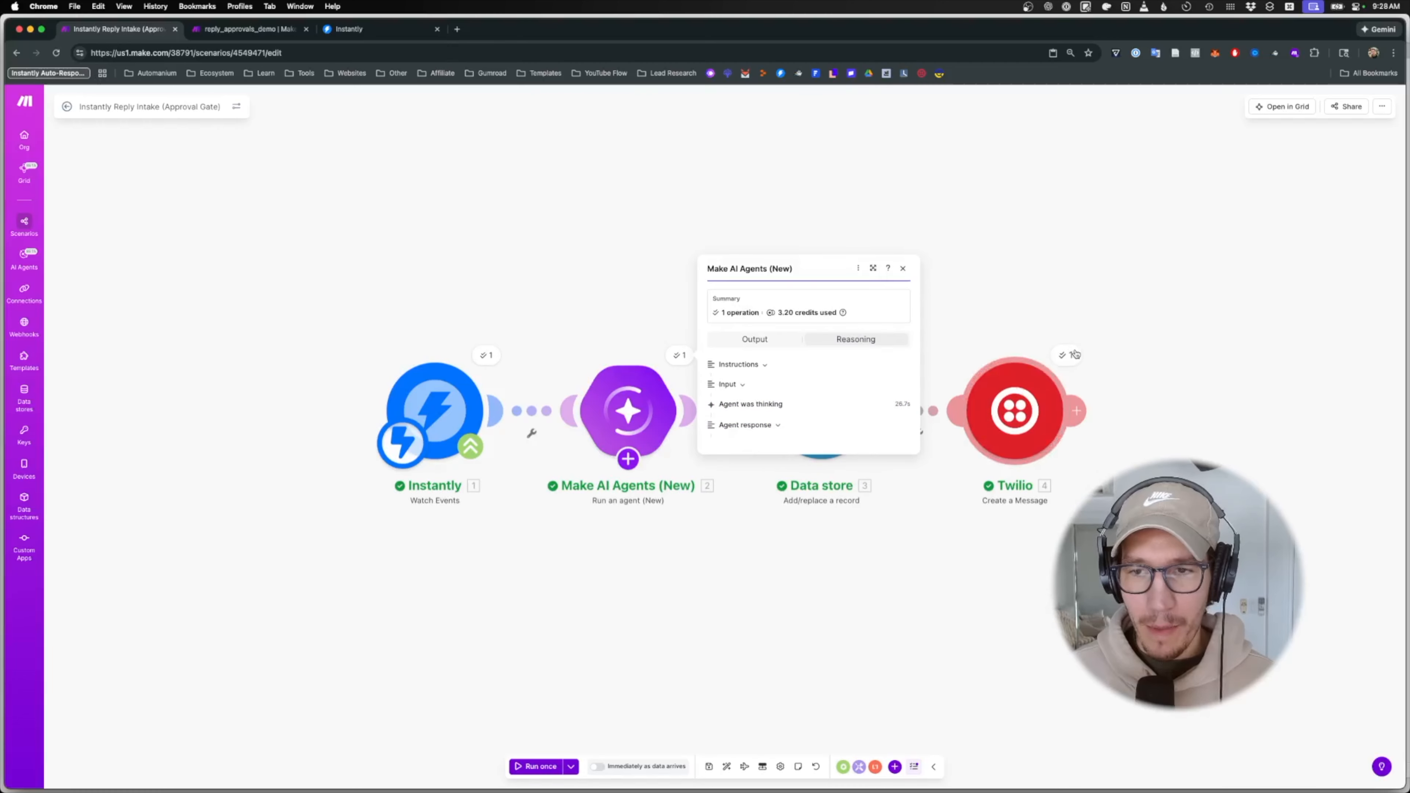
{"action": "left_click", "coordinate": [1043, 290]}
{"action": "left_click", "coordinate": [870, 358]}
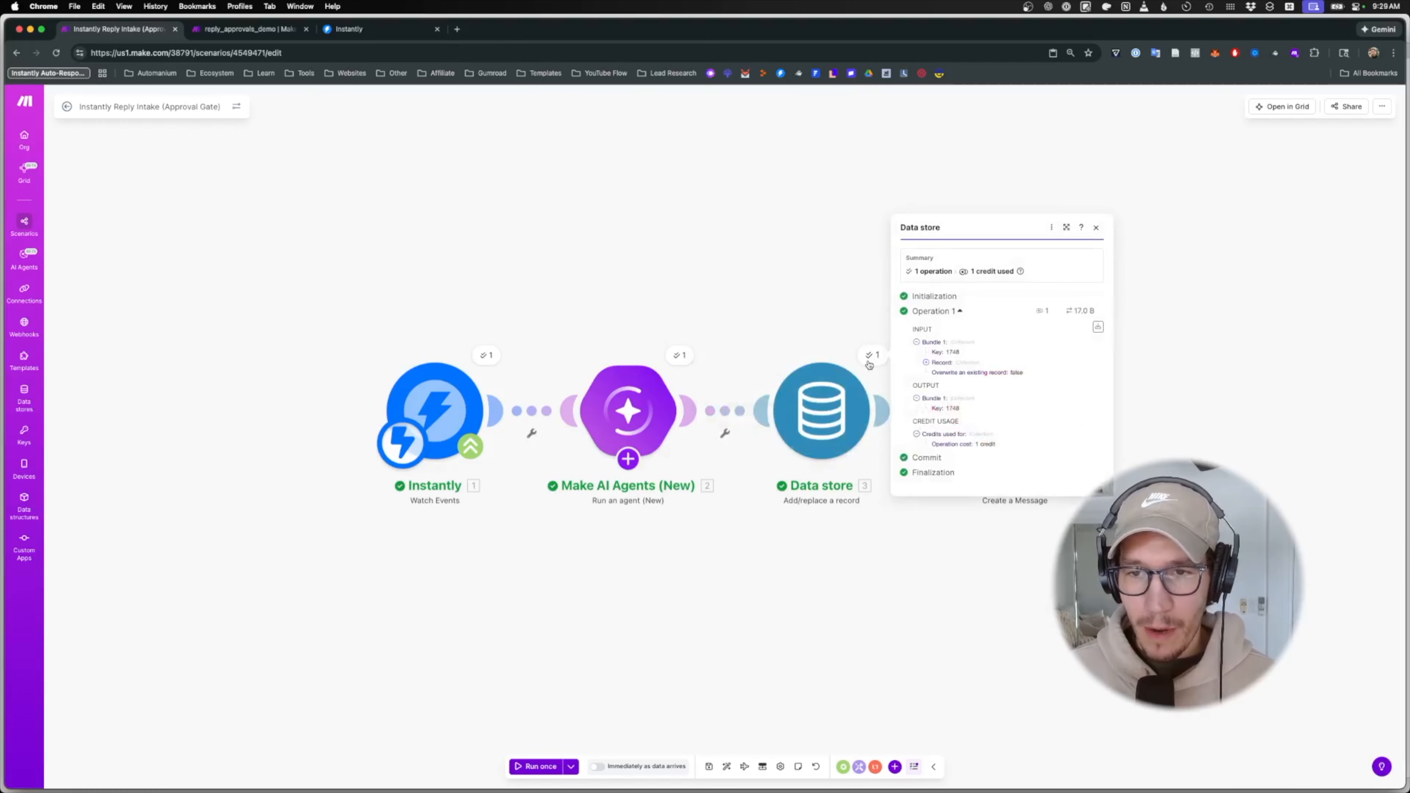
{"action": "left_click", "coordinate": [724, 213]}
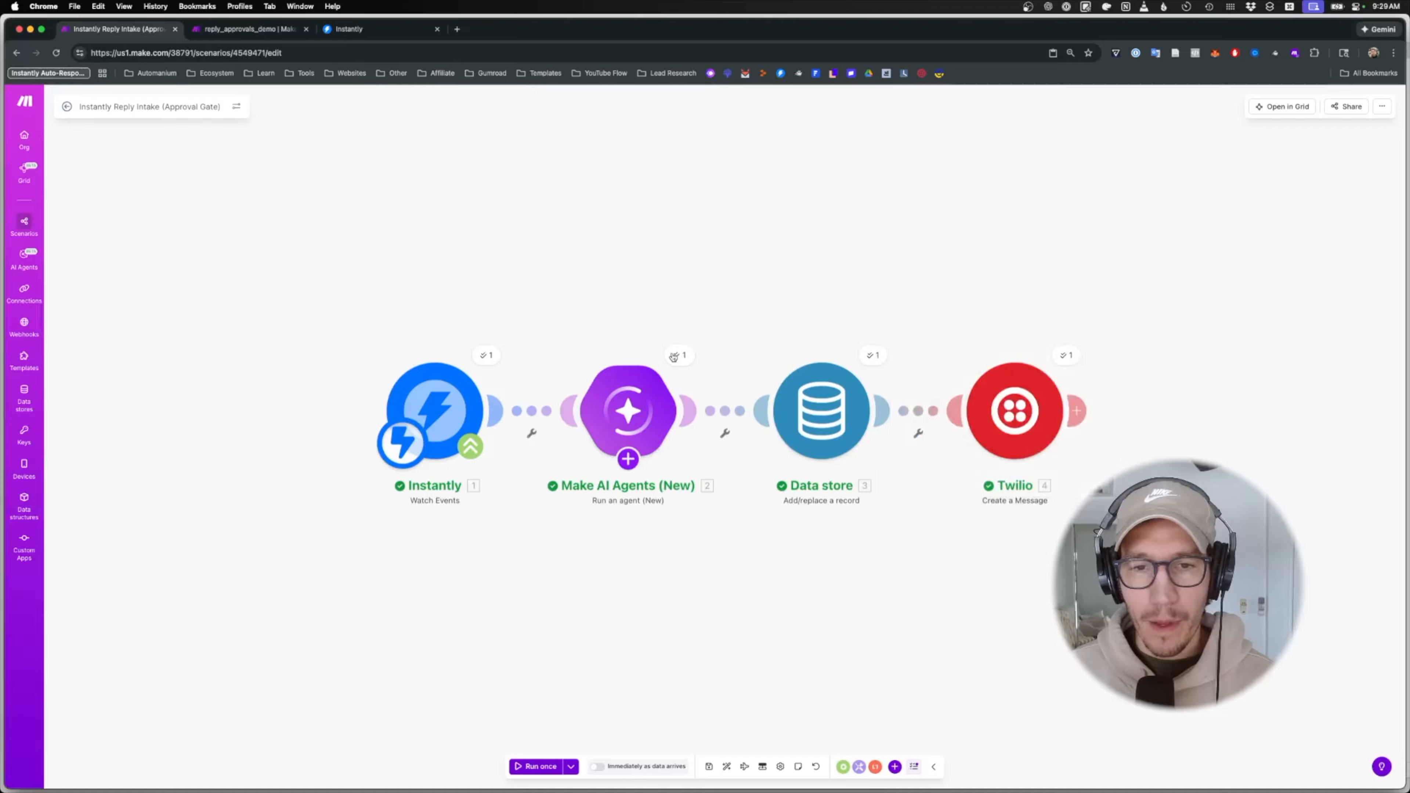
{"action": "left_click", "coordinate": [675, 357]}
{"action": "left_click", "coordinate": [1115, 315]}
- Open Messages and read through the new draft SMS body
{"action": "key", "text": "super+space"}
{"action": "type", "text": "mess"}
{"action": "key", "text": "Return"}
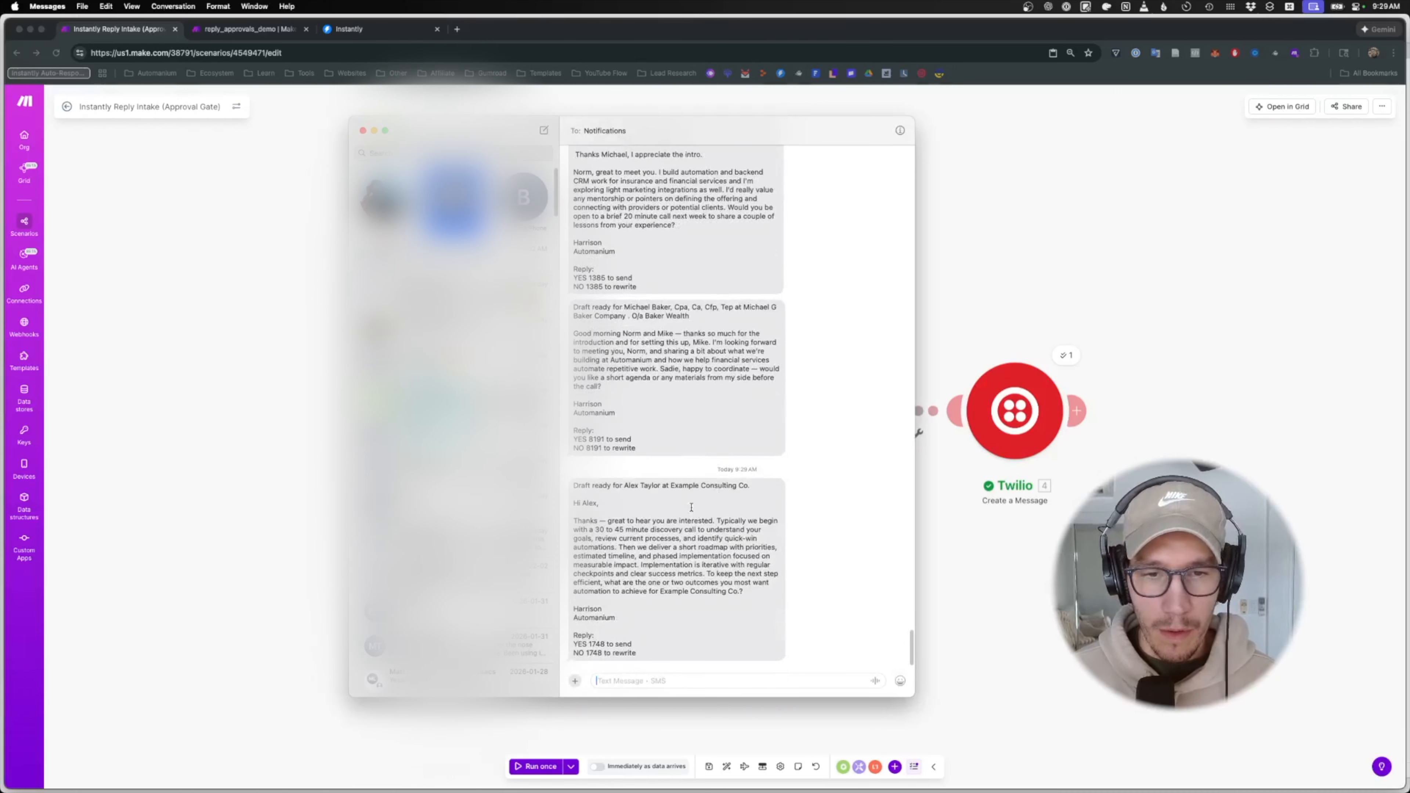
{"action": "left_click_drag", "start_coordinate": [576, 520], "coordinate": [706, 611]}
{"action": "left_click_drag", "start_coordinate": [617, 619], "coordinate": [705, 491]}
{"action": "left_click", "coordinate": [632, 518]}
- Review the draft's first line and the YES 1748 reply code, then return to Make
{"action": "left_click", "coordinate": [654, 539]}
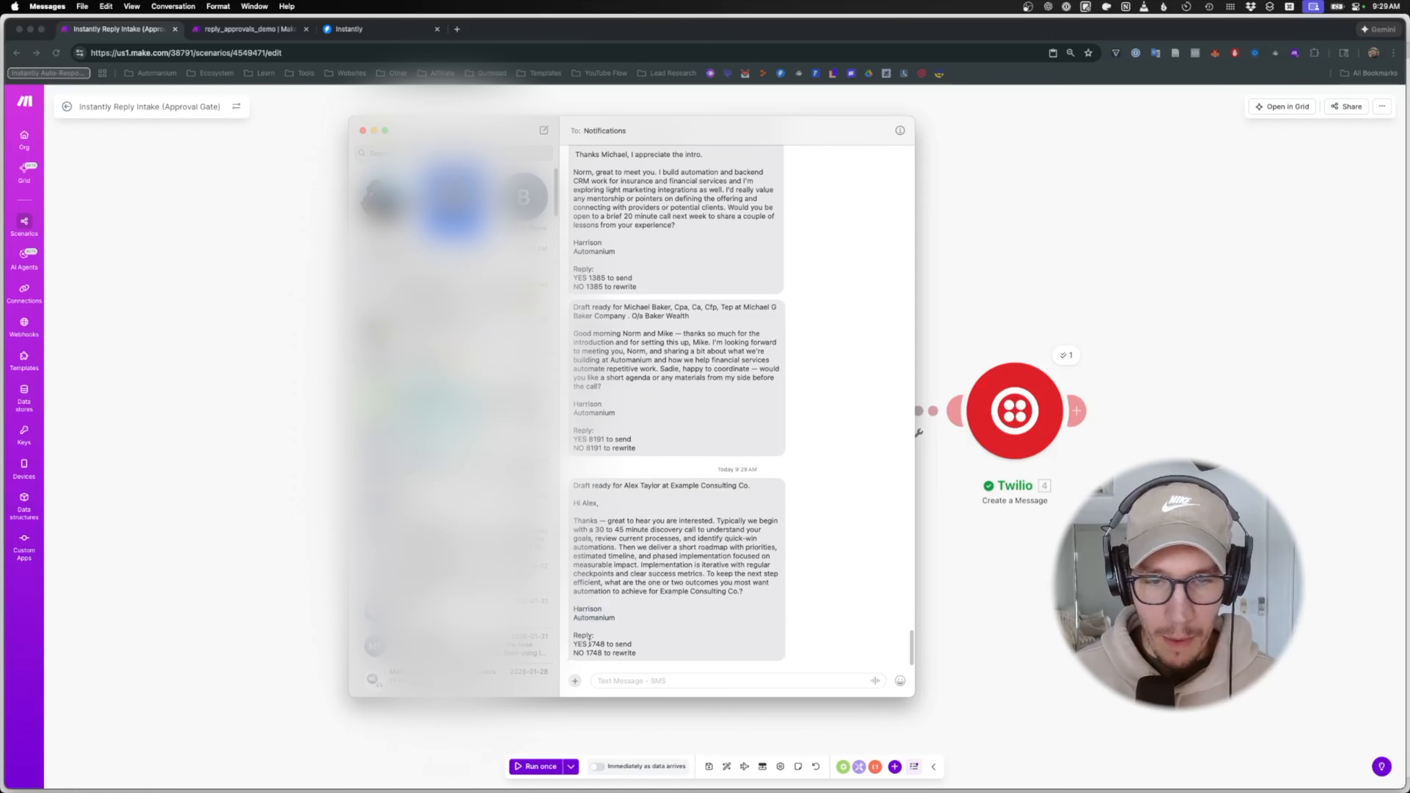
{"action": "left_click_drag", "start_coordinate": [574, 643], "coordinate": [606, 645]}
{"action": "left_click", "coordinate": [611, 644]}
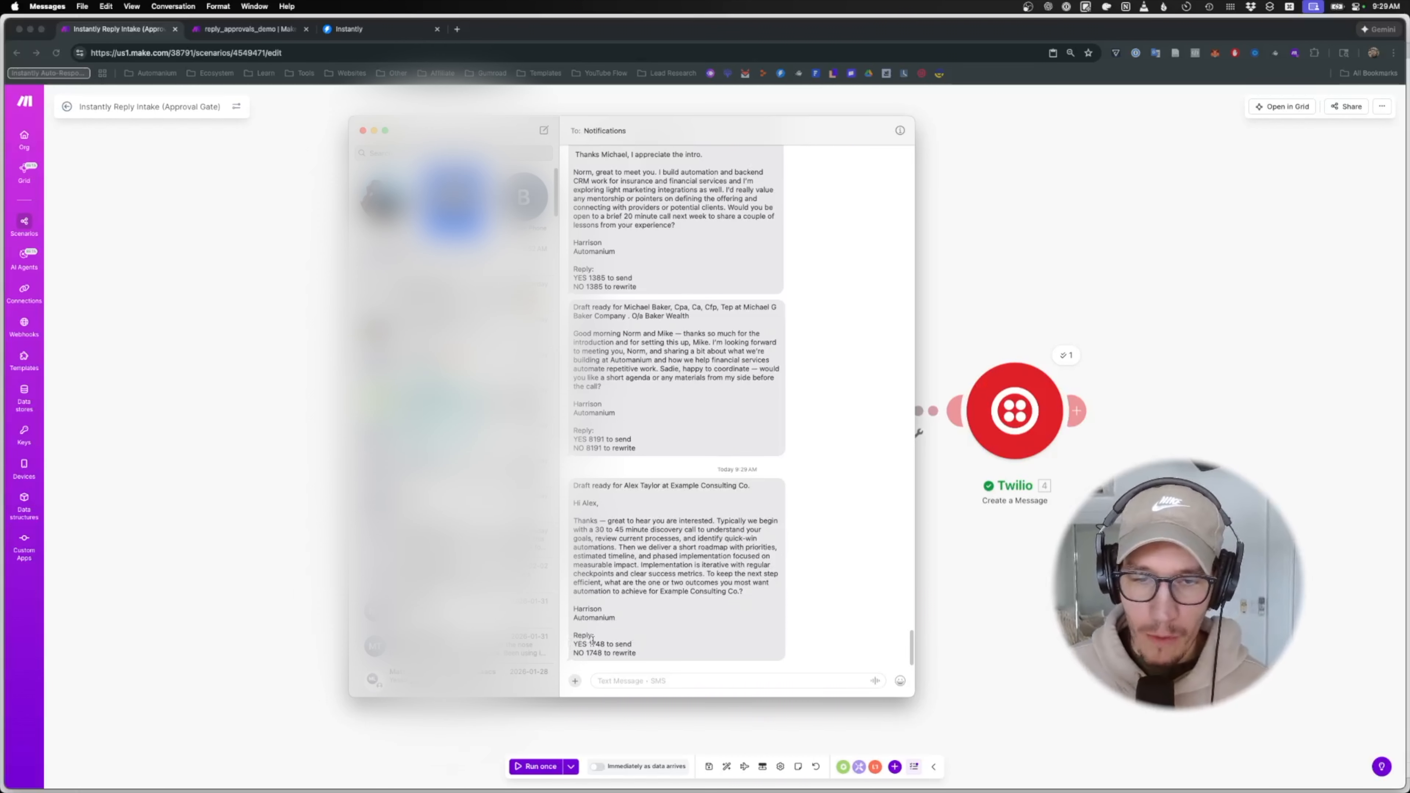
{"action": "left_click_drag", "start_coordinate": [604, 644], "coordinate": [562, 656]}
{"action": "left_click", "coordinate": [585, 654]}
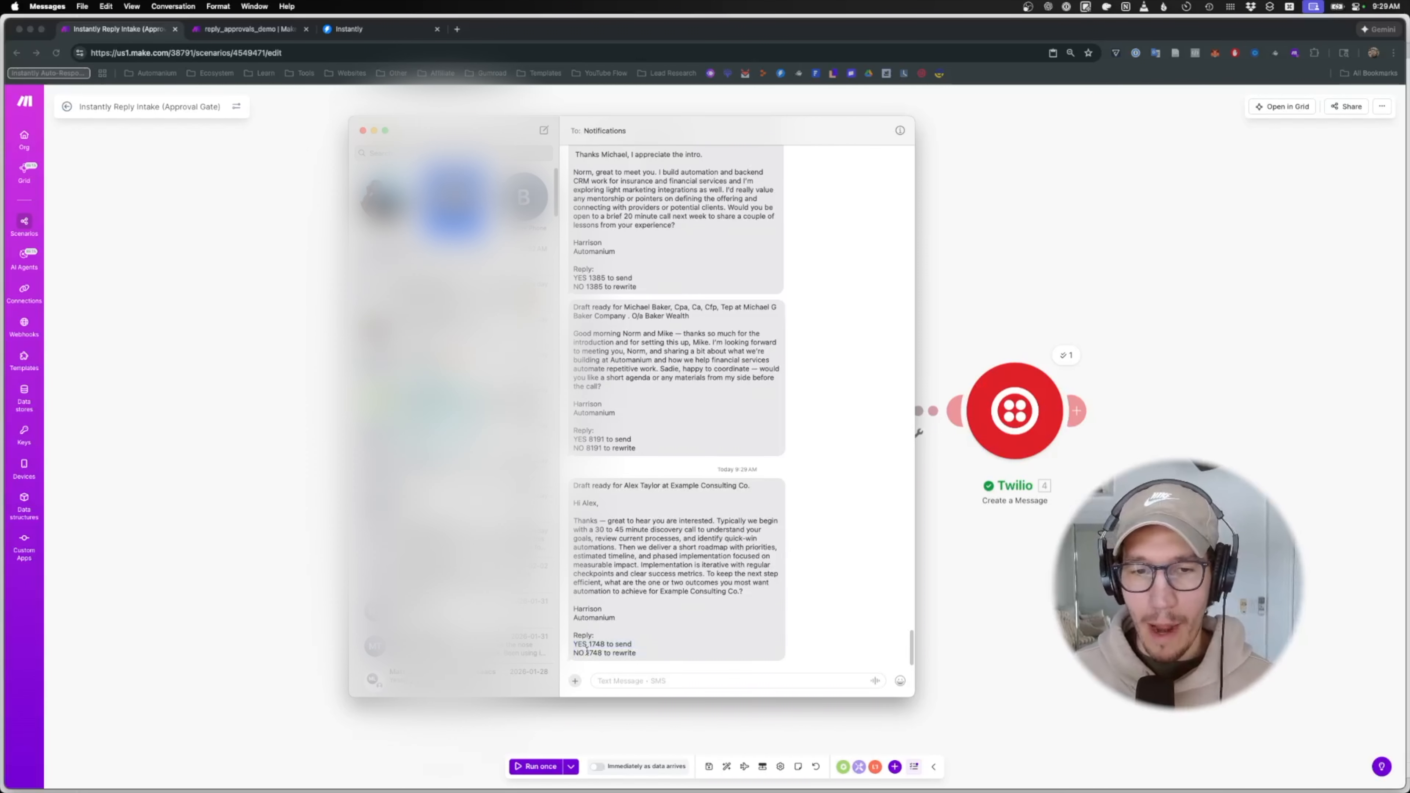
{"action": "key", "text": "super+h"}
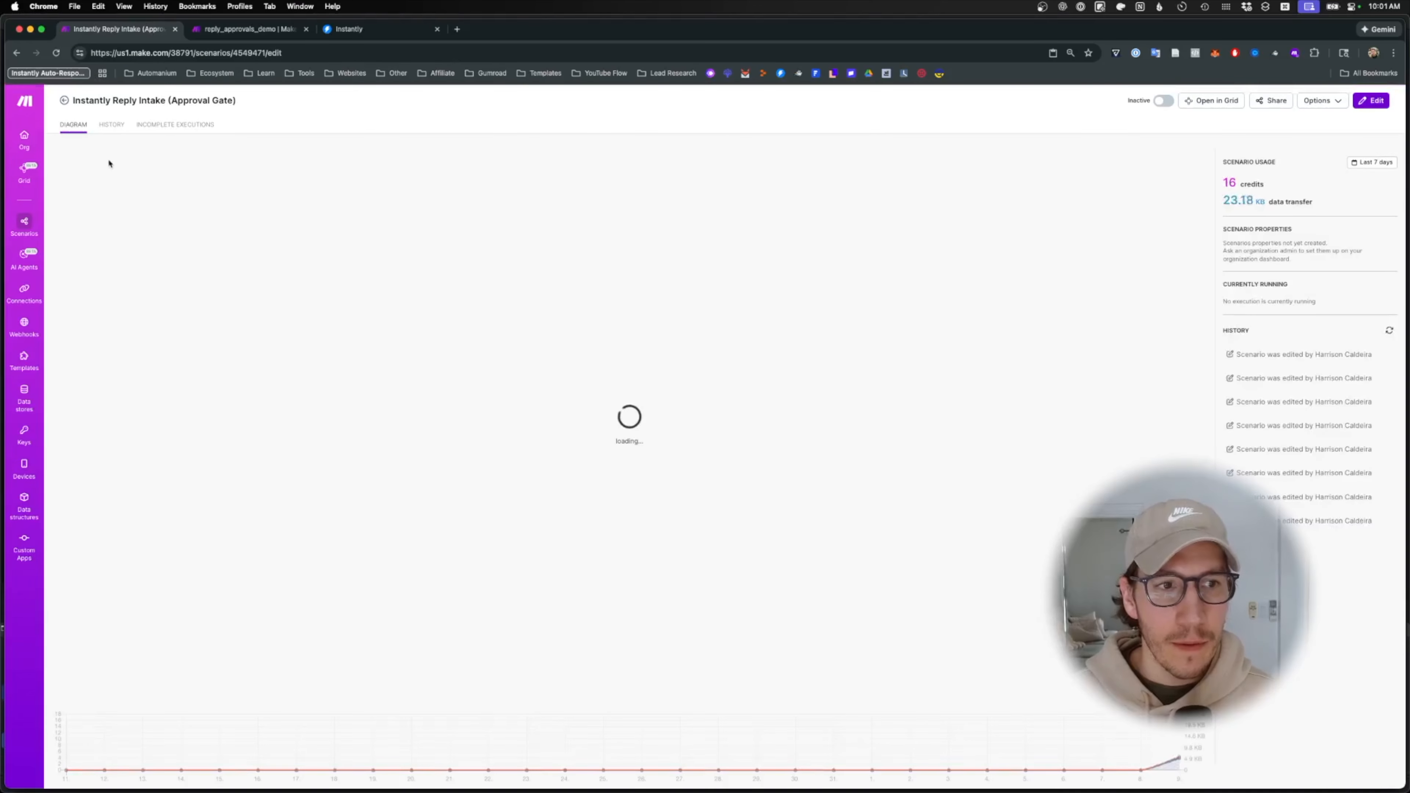
- Start a new scenario in the 14 Instantly Auto Responder folder
{"action": "left_click", "coordinate": [24, 222], "text": "super"}
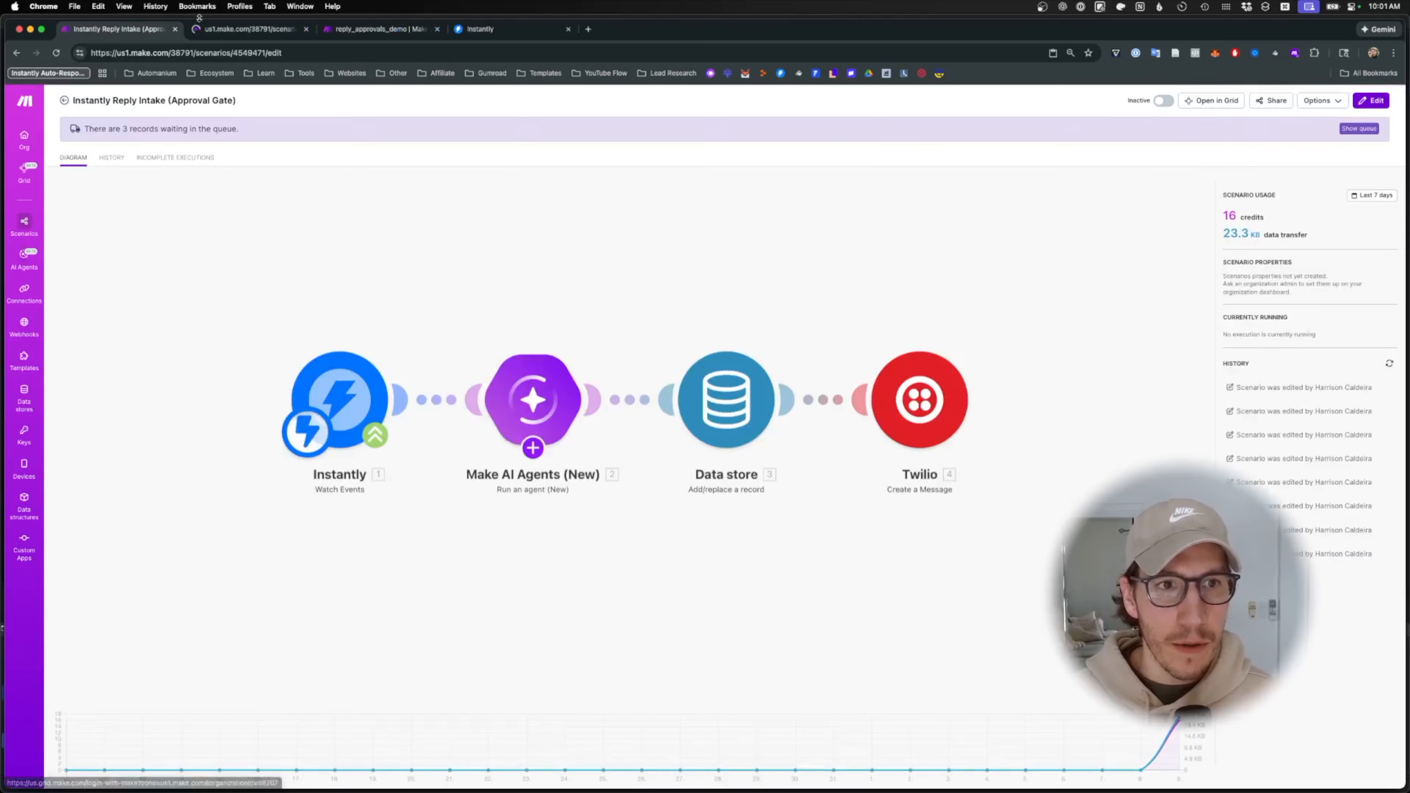
{"action": "left_click", "coordinate": [216, 30]}
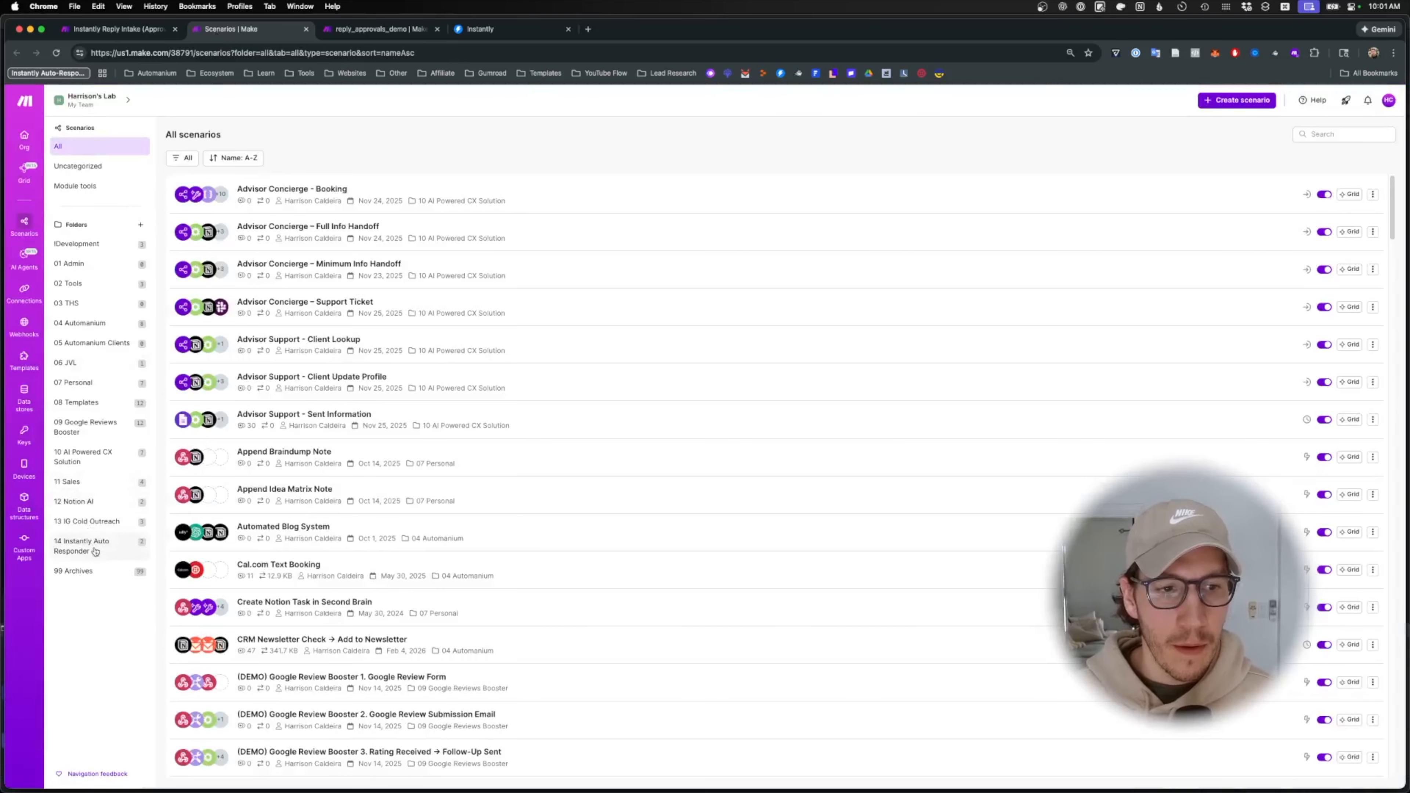
{"action": "left_click", "coordinate": [92, 543]}
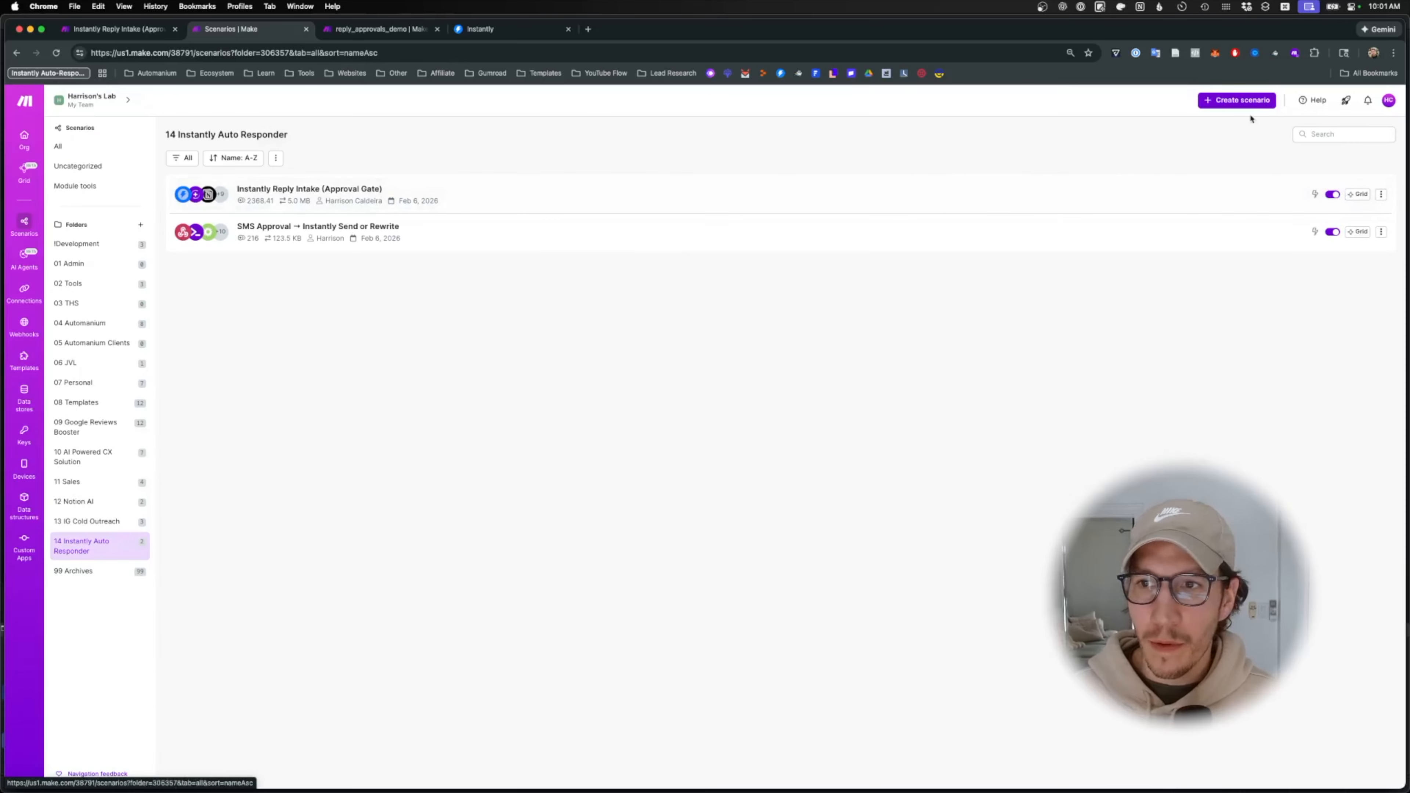
{"action": "left_click", "coordinate": [1243, 105]}
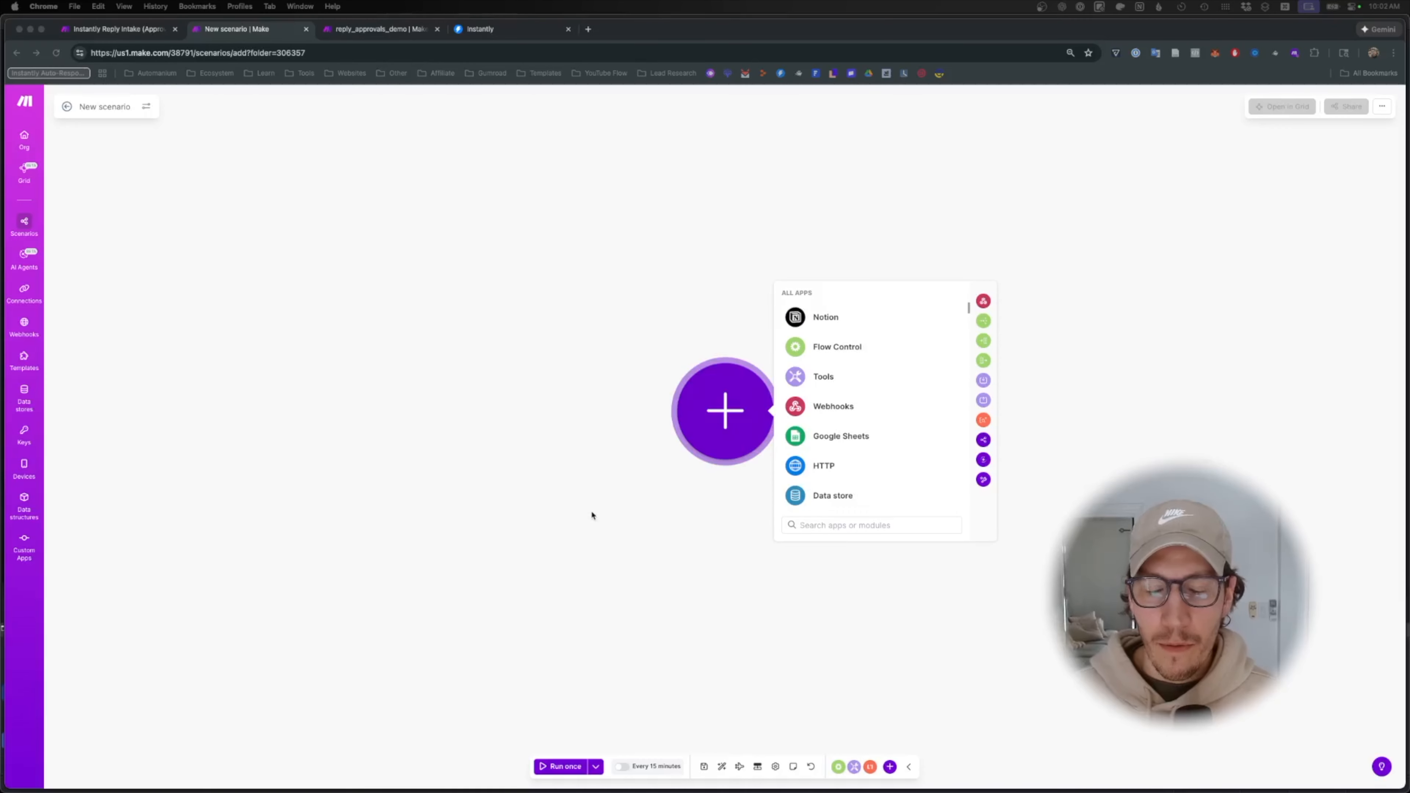
- Name the scenario 'SMS Approval → Instantly Send or Rewrite' and save it
{"action": "left_click", "coordinate": [127, 108]}
{"action": "left_click", "coordinate": [127, 107]}
{"action": "type", "text": "SMS"}
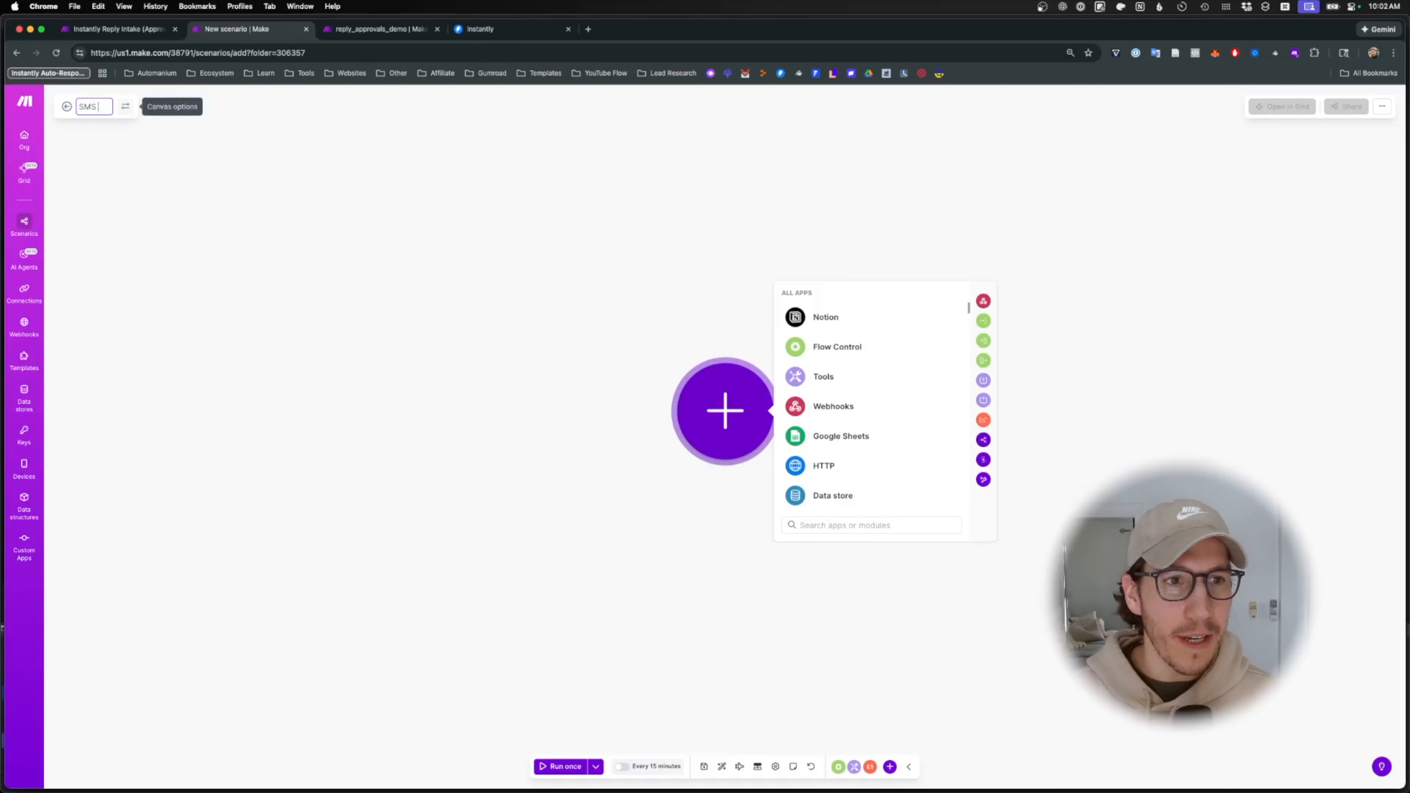
{"action": "type", "text": " Approval →"}
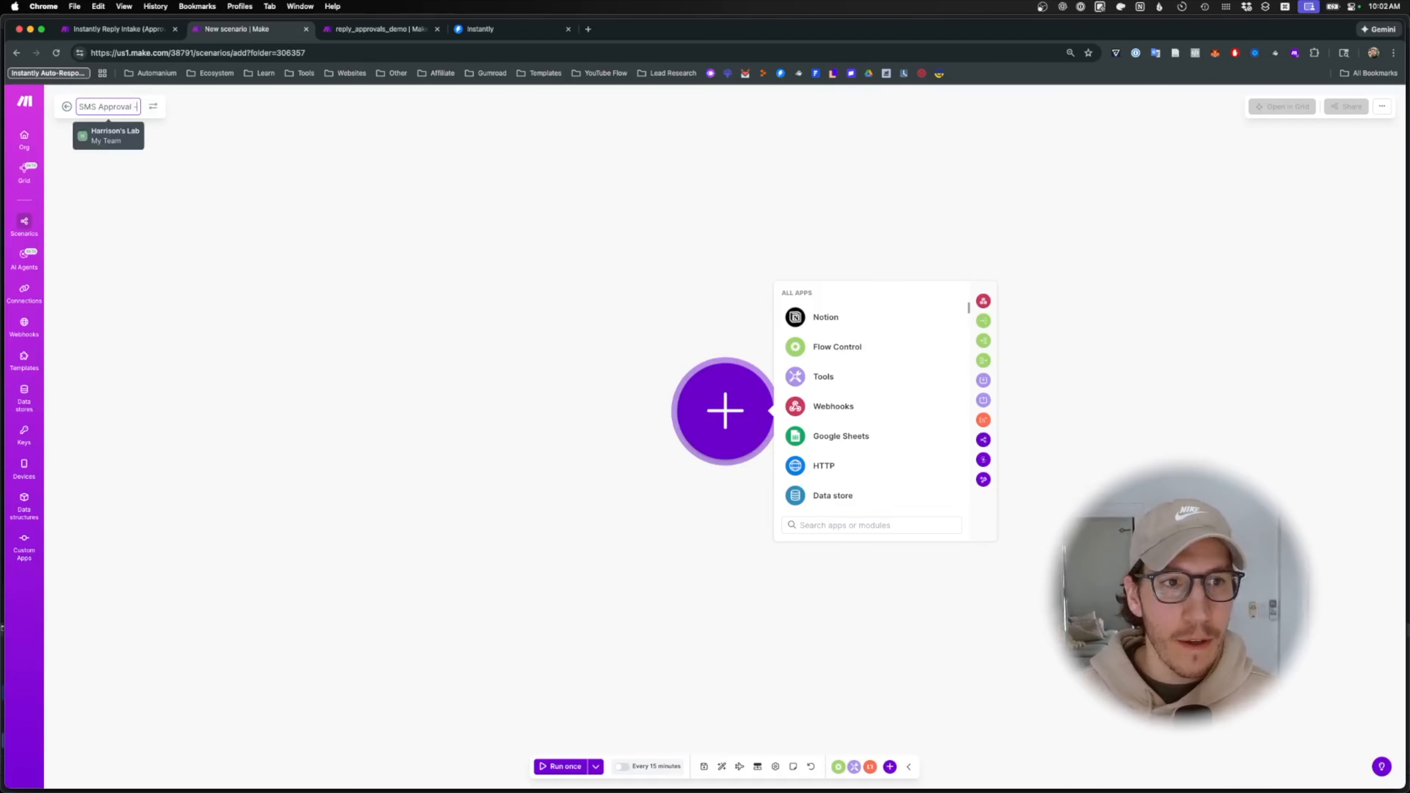
{"action": "type", "text": " Insta"}
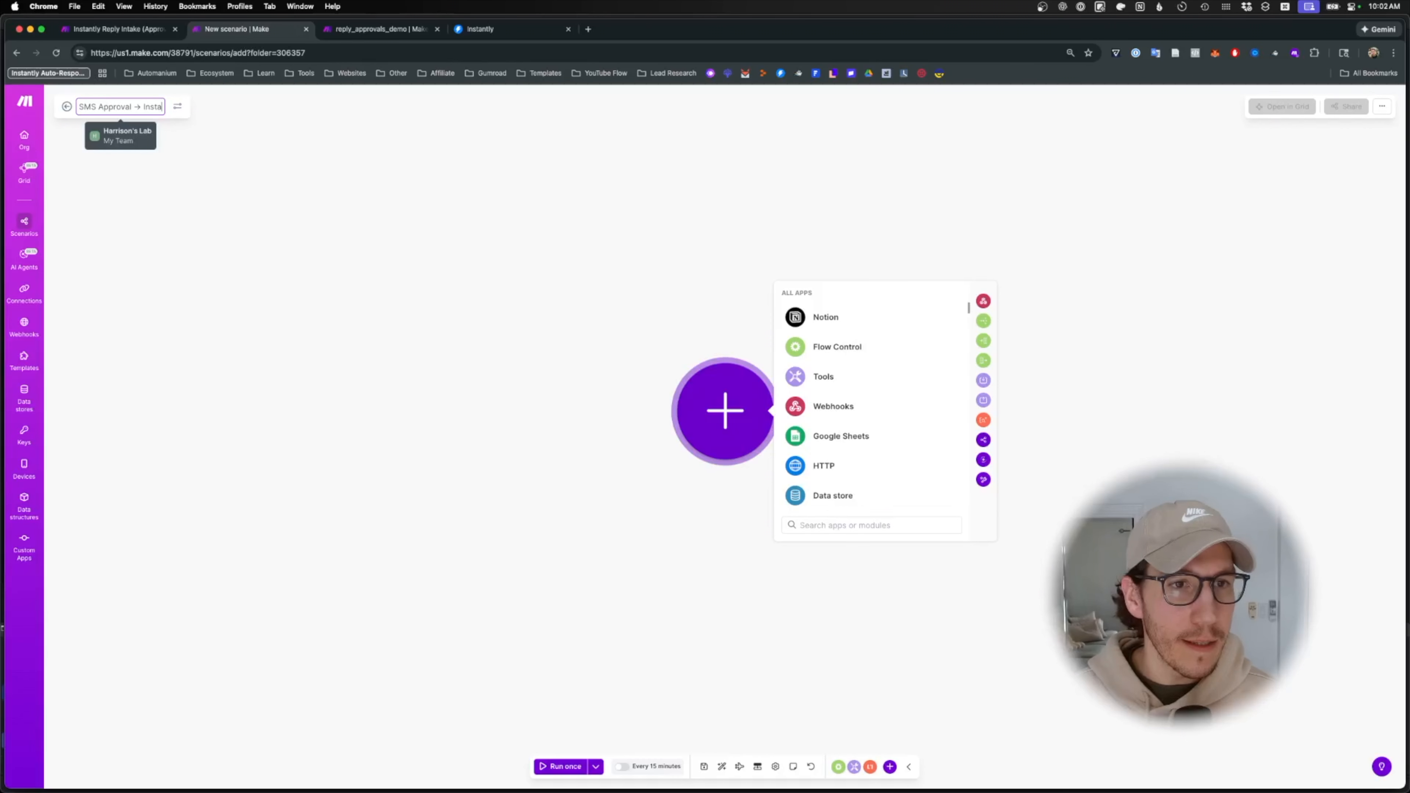
{"action": "type", "text": "ntly Sen"}
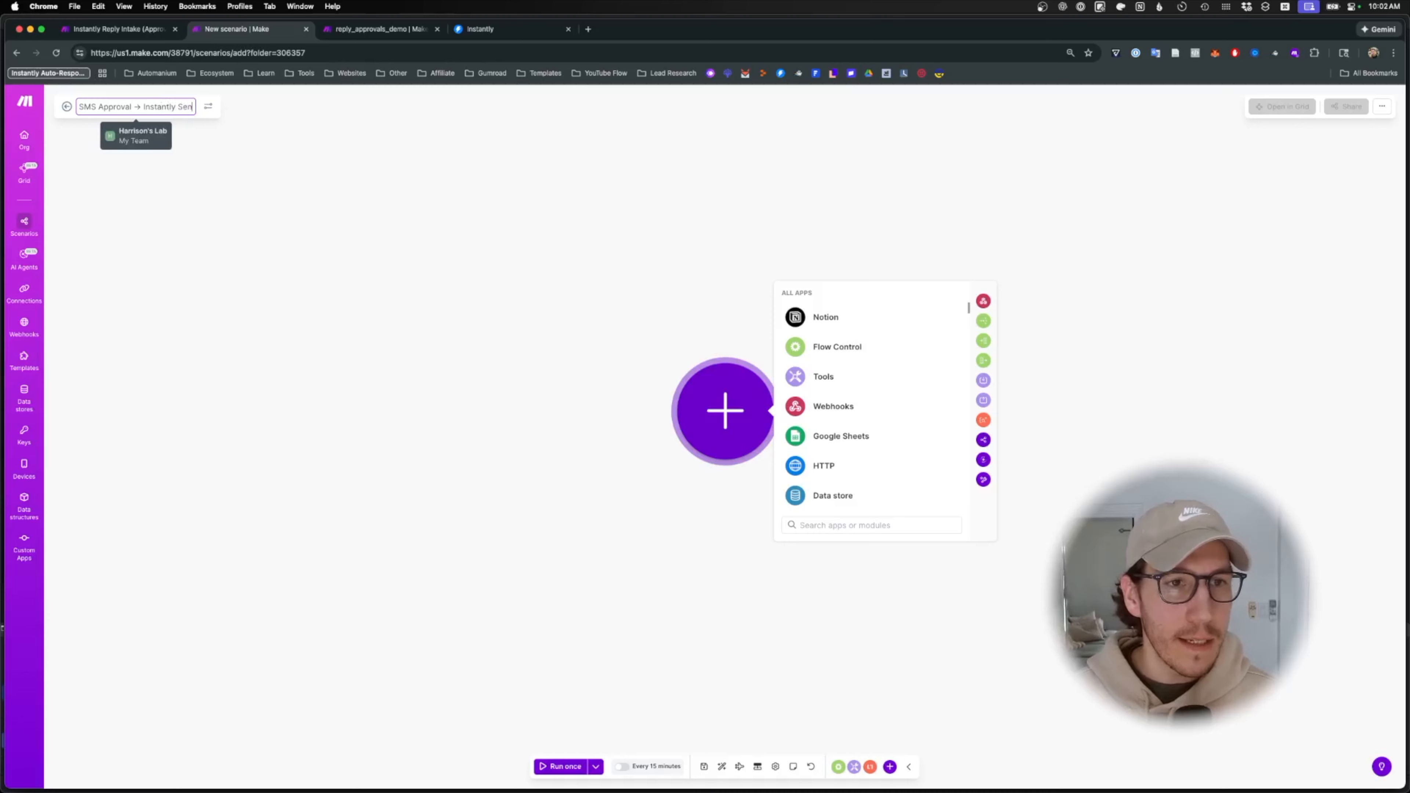
{"action": "type", "text": "d or Rewrite"}
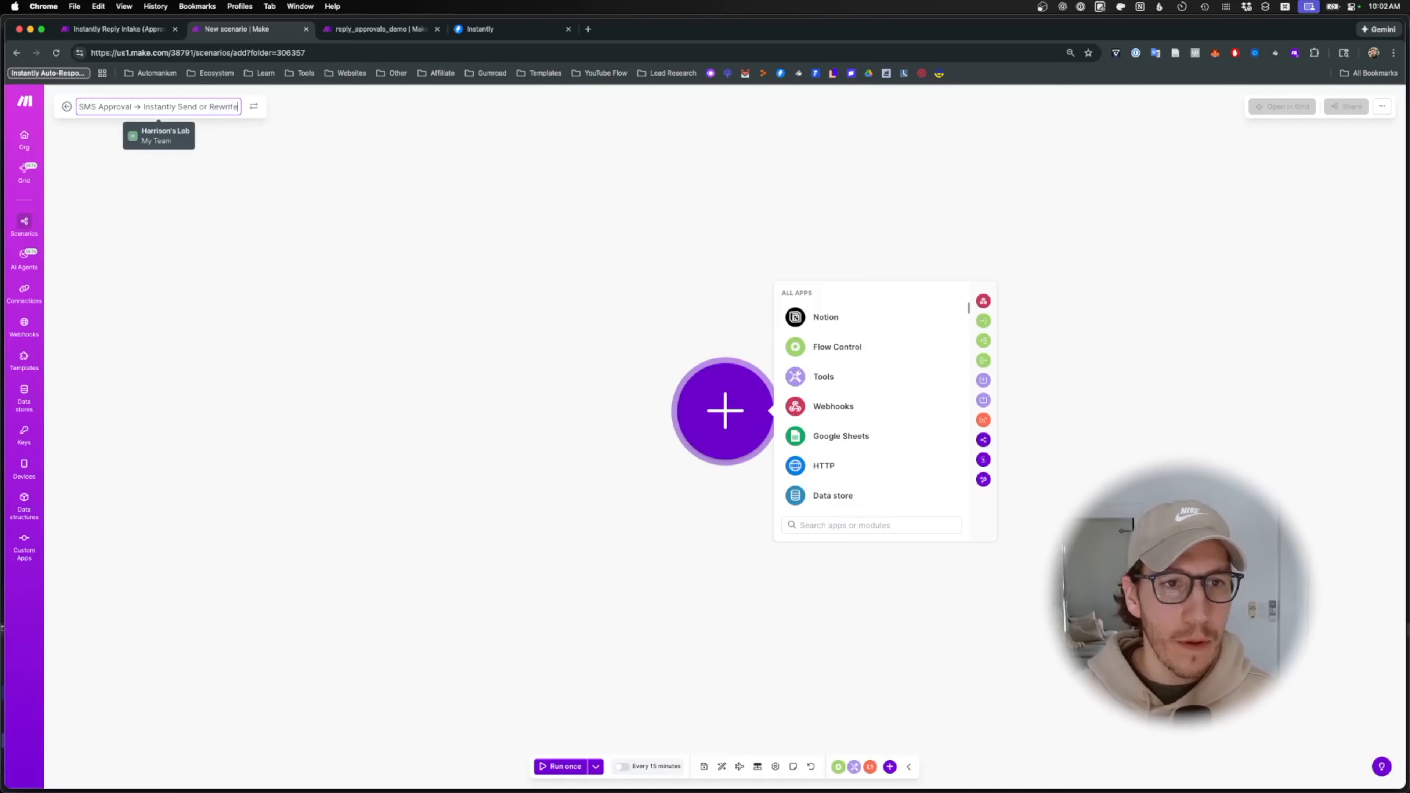
{"action": "key", "text": "Return"}
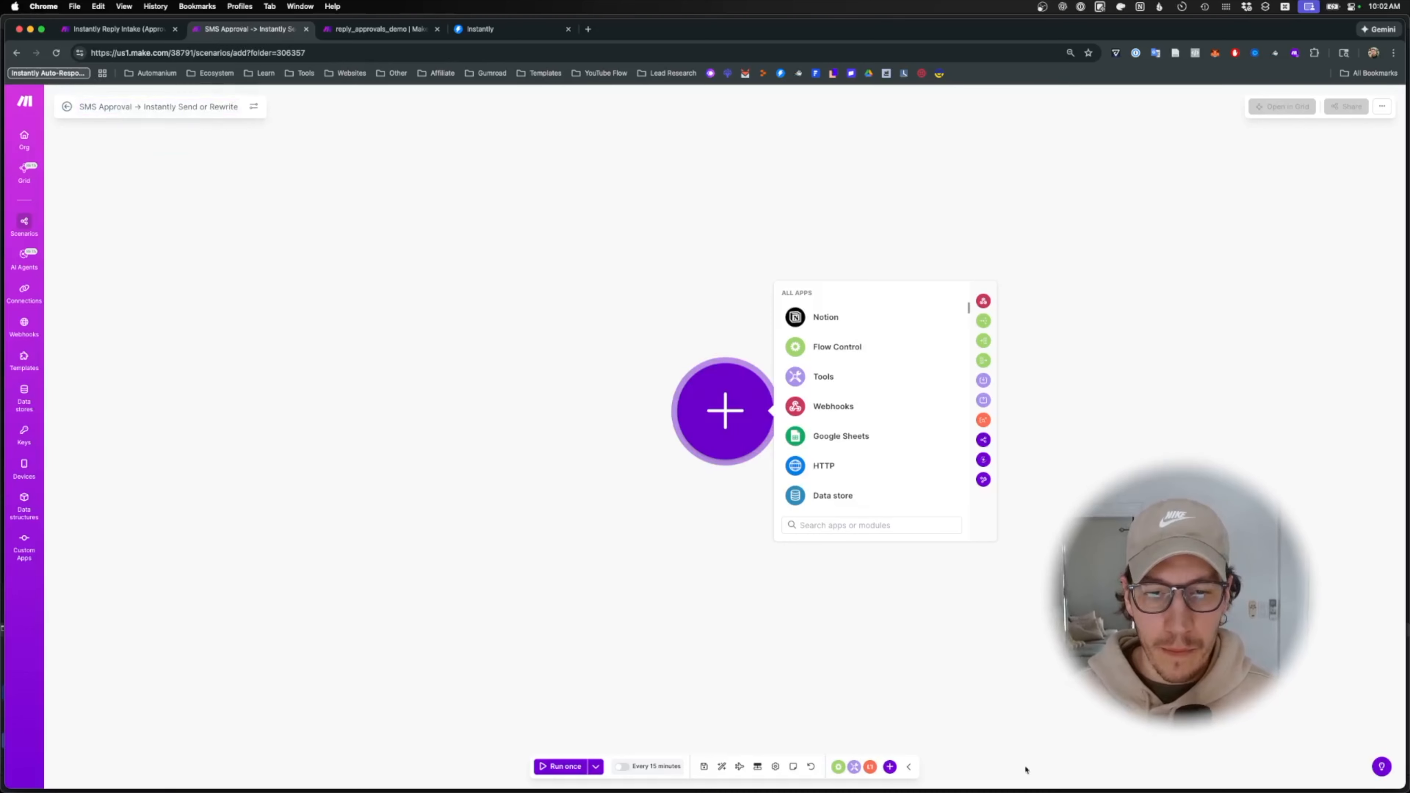
{"action": "left_click", "coordinate": [704, 766]}
{"action": "left_click", "coordinate": [698, 416]}
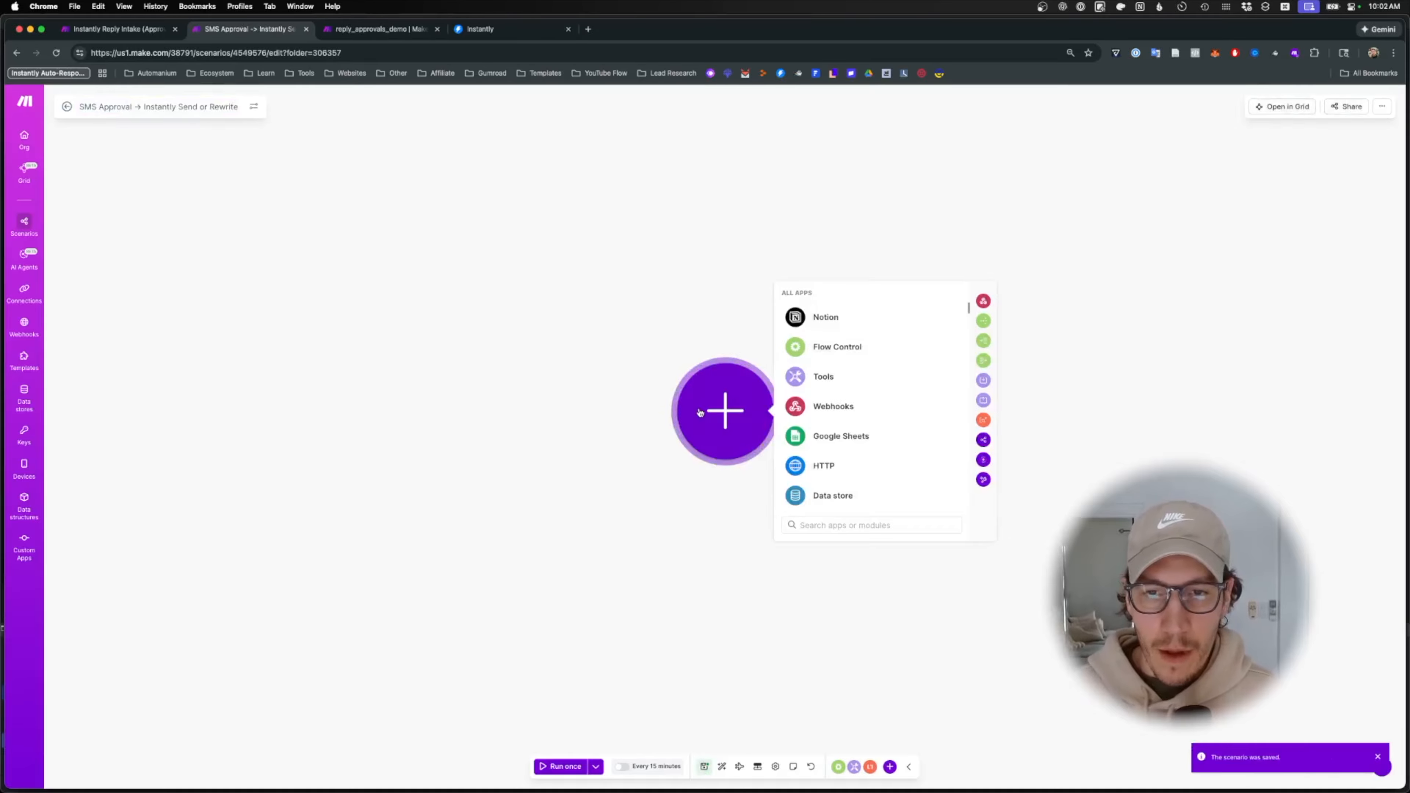
- Add a Webhooks Custom webhook trigger using a newly created hook named text_demo, and save it
{"action": "left_click", "coordinate": [801, 409]}
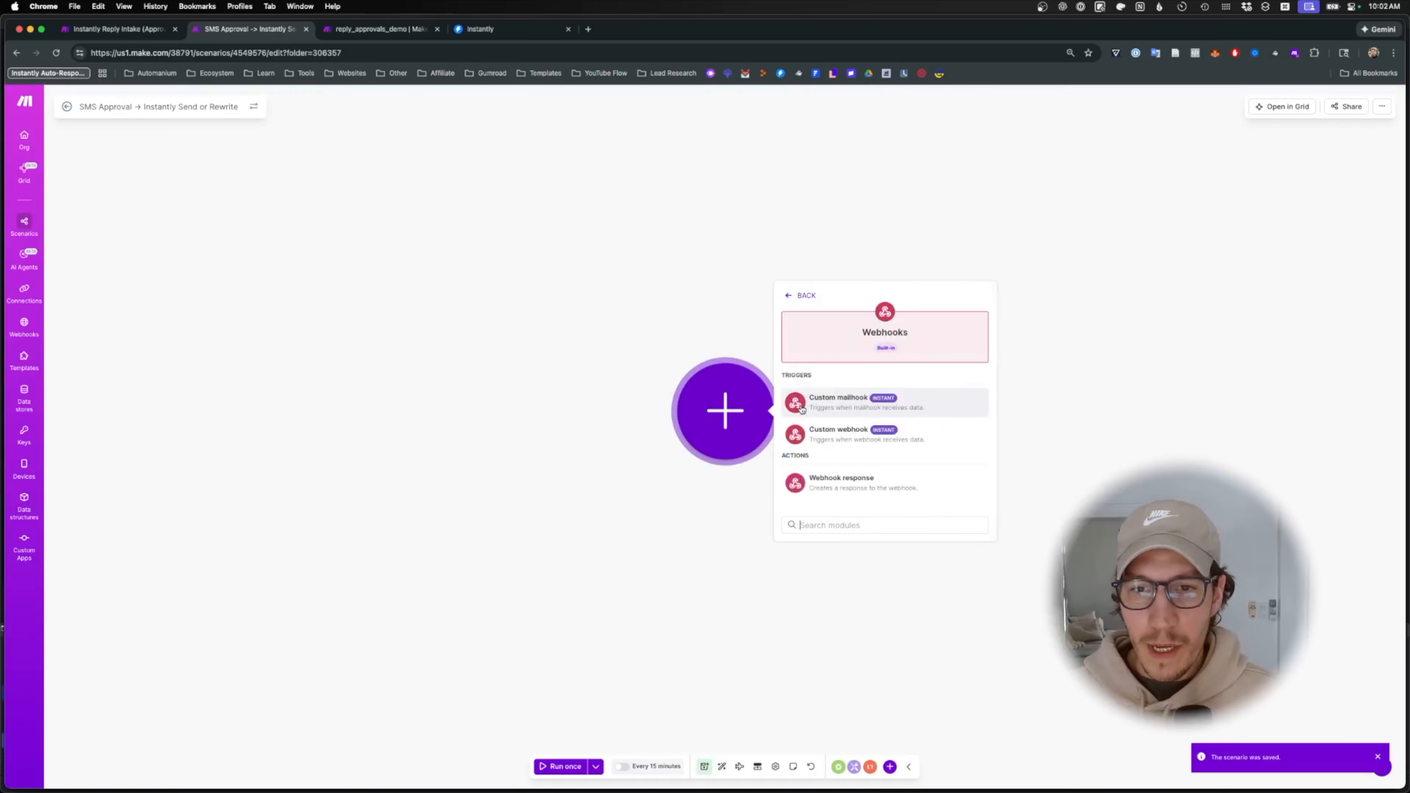
{"action": "left_click", "coordinate": [819, 438]}
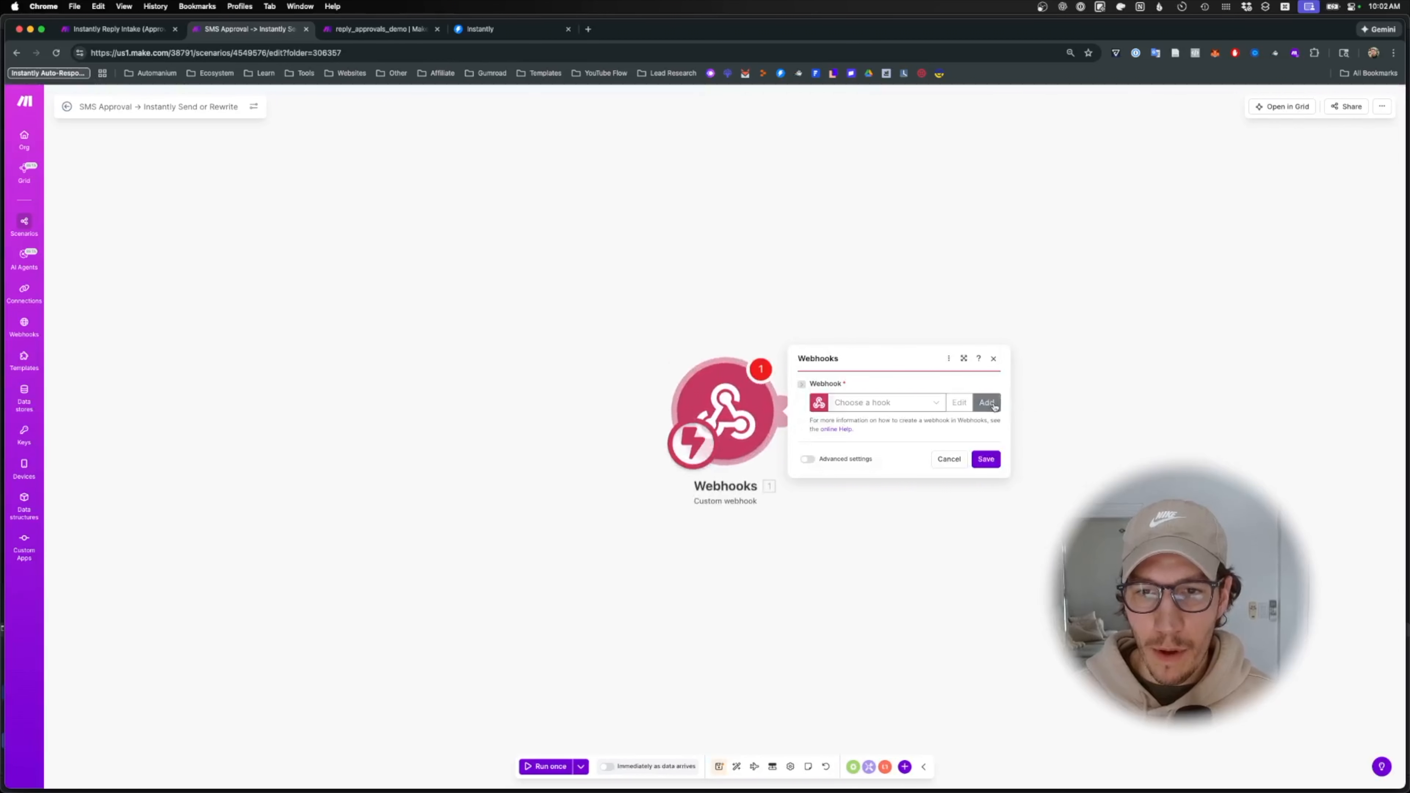
{"action": "left_click", "coordinate": [986, 402]}
{"action": "triple_click", "coordinate": [1081, 330]}
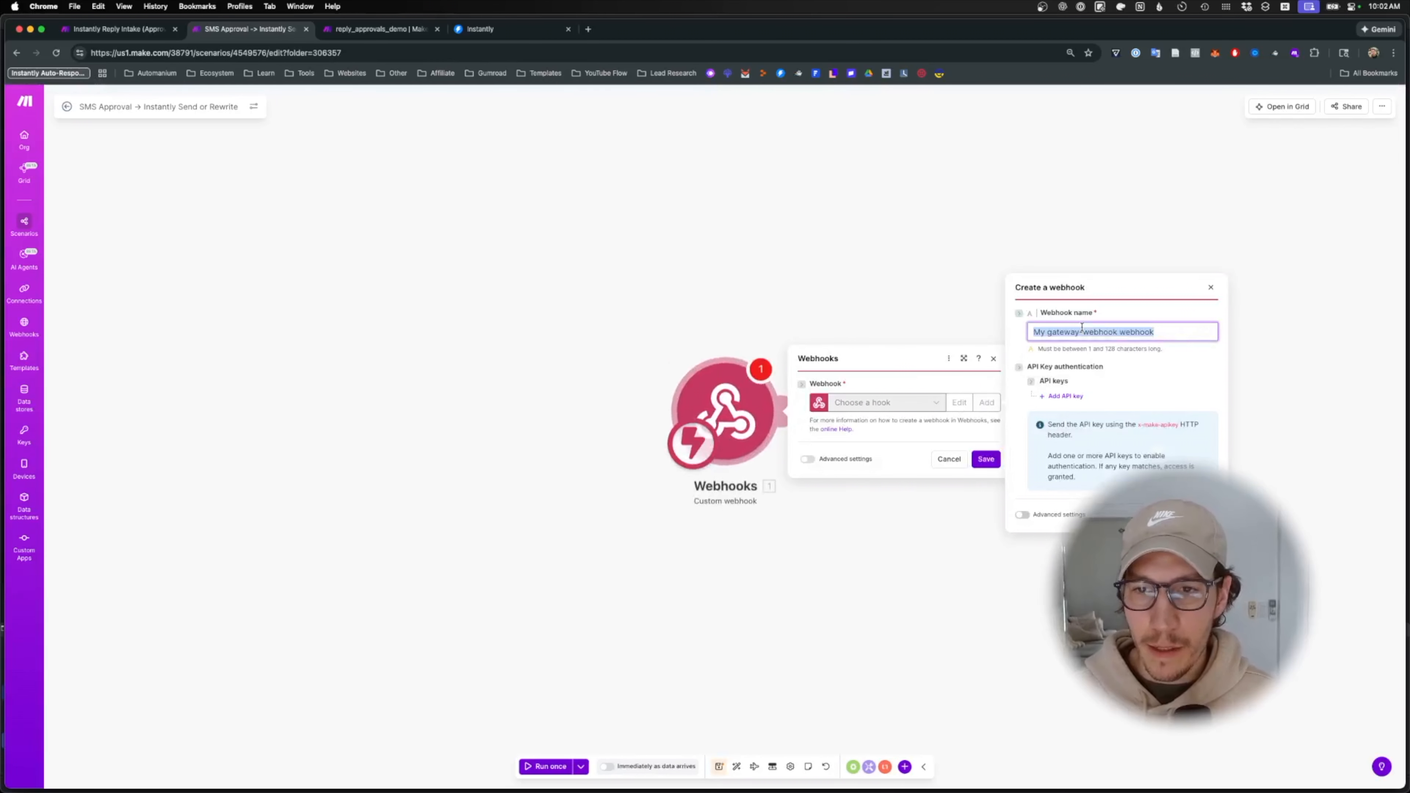
{"action": "type", "text": "text_dem"}
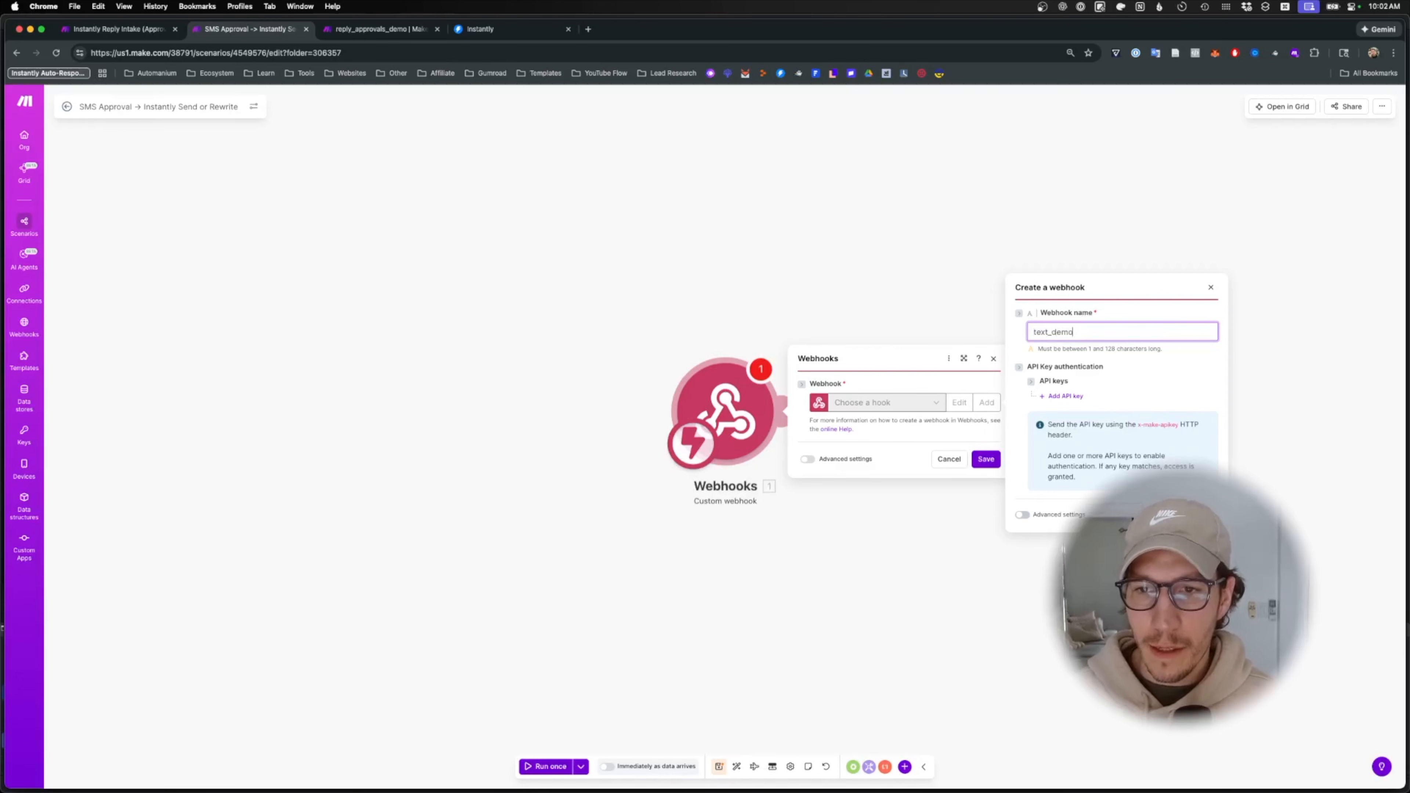
{"action": "type", "text": "o"}
{"action": "key", "text": "Return"}
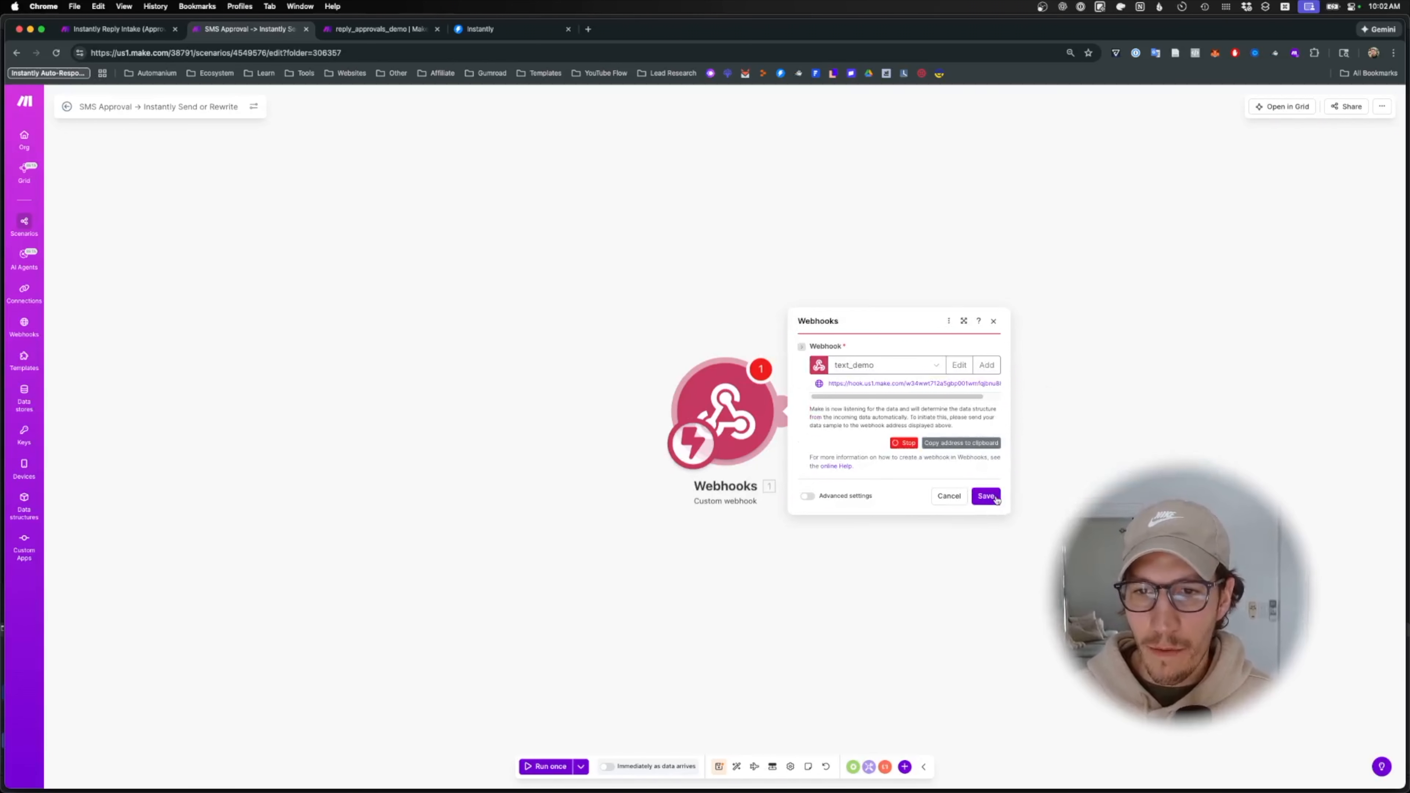
{"action": "left_click", "coordinate": [987, 496]}
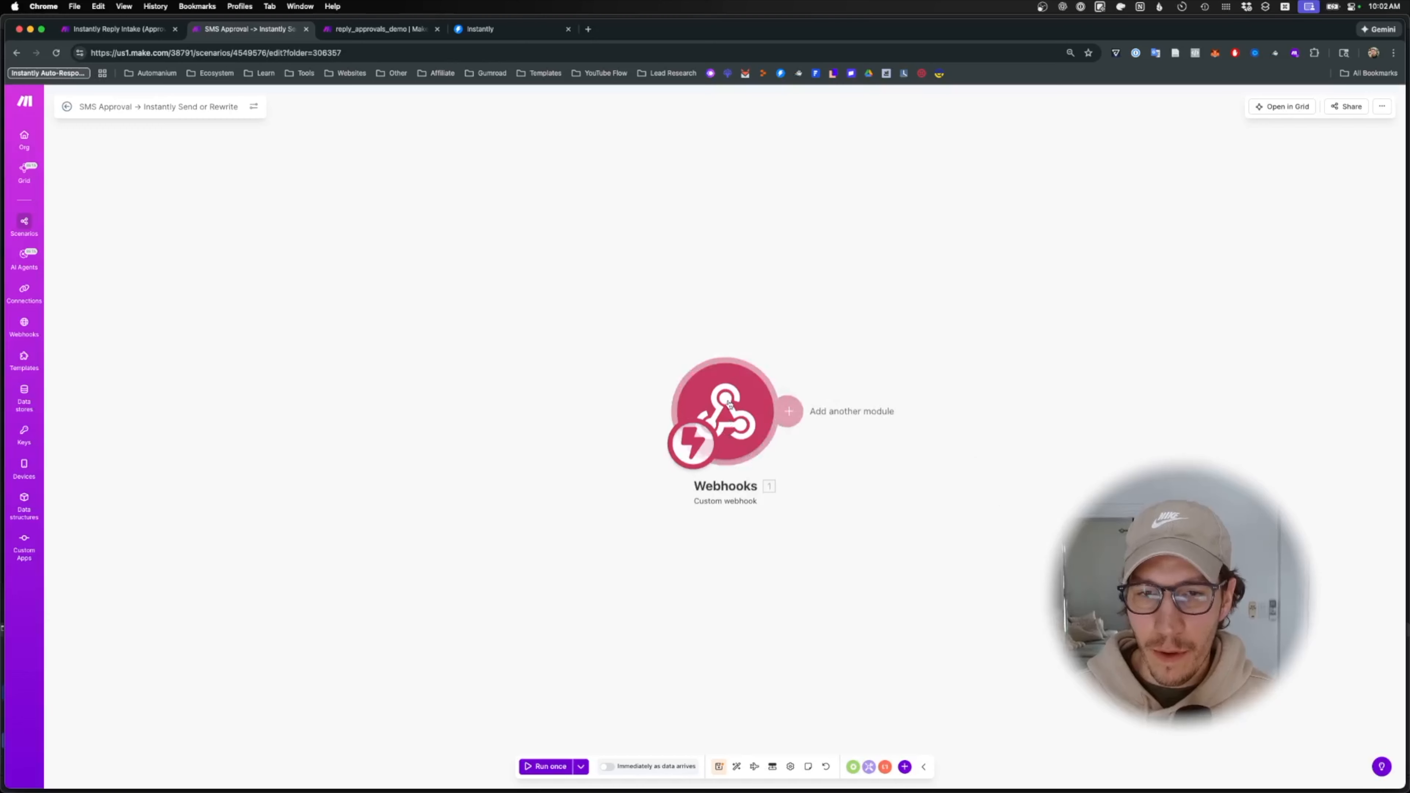
{"action": "left_click", "coordinate": [765, 423]}
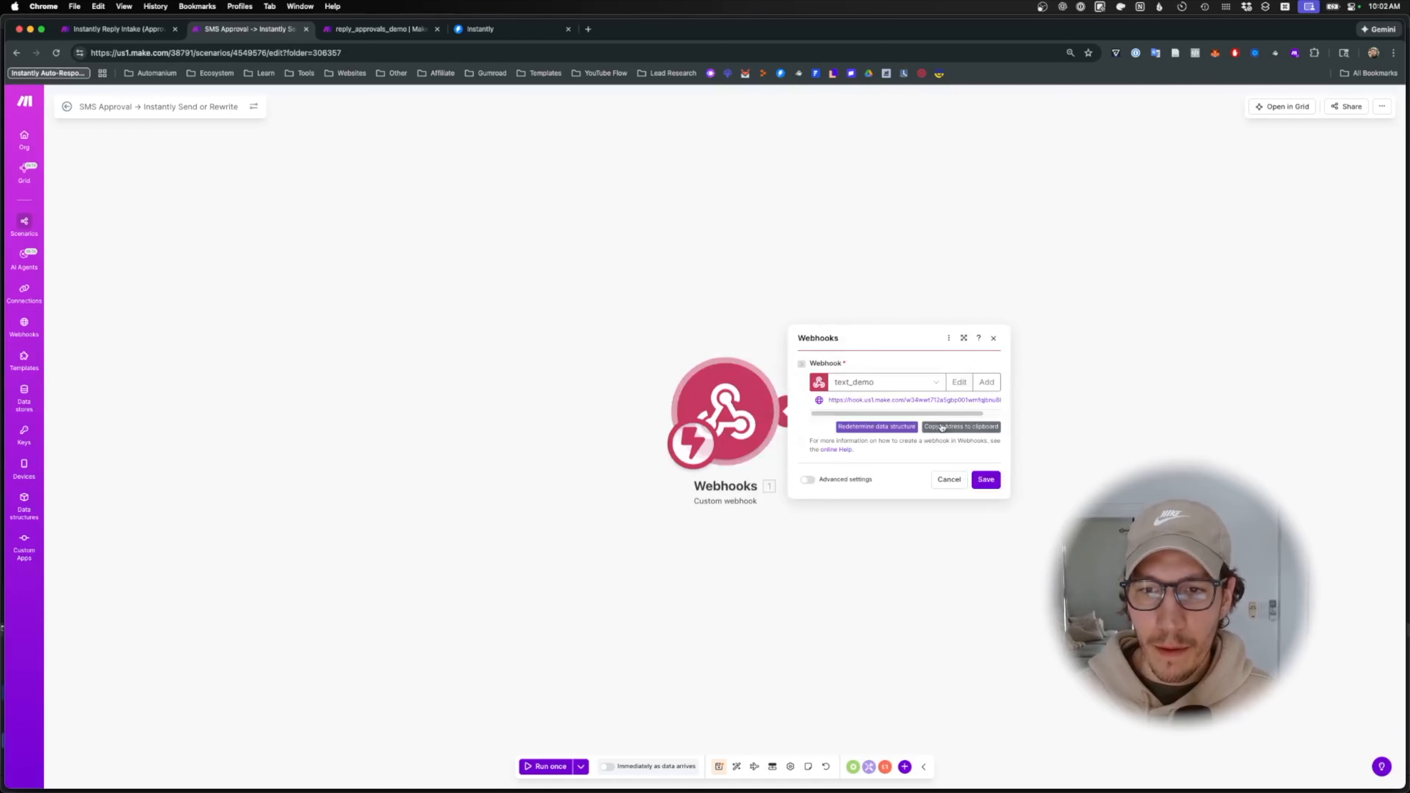
{"action": "left_click", "coordinate": [985, 479]}
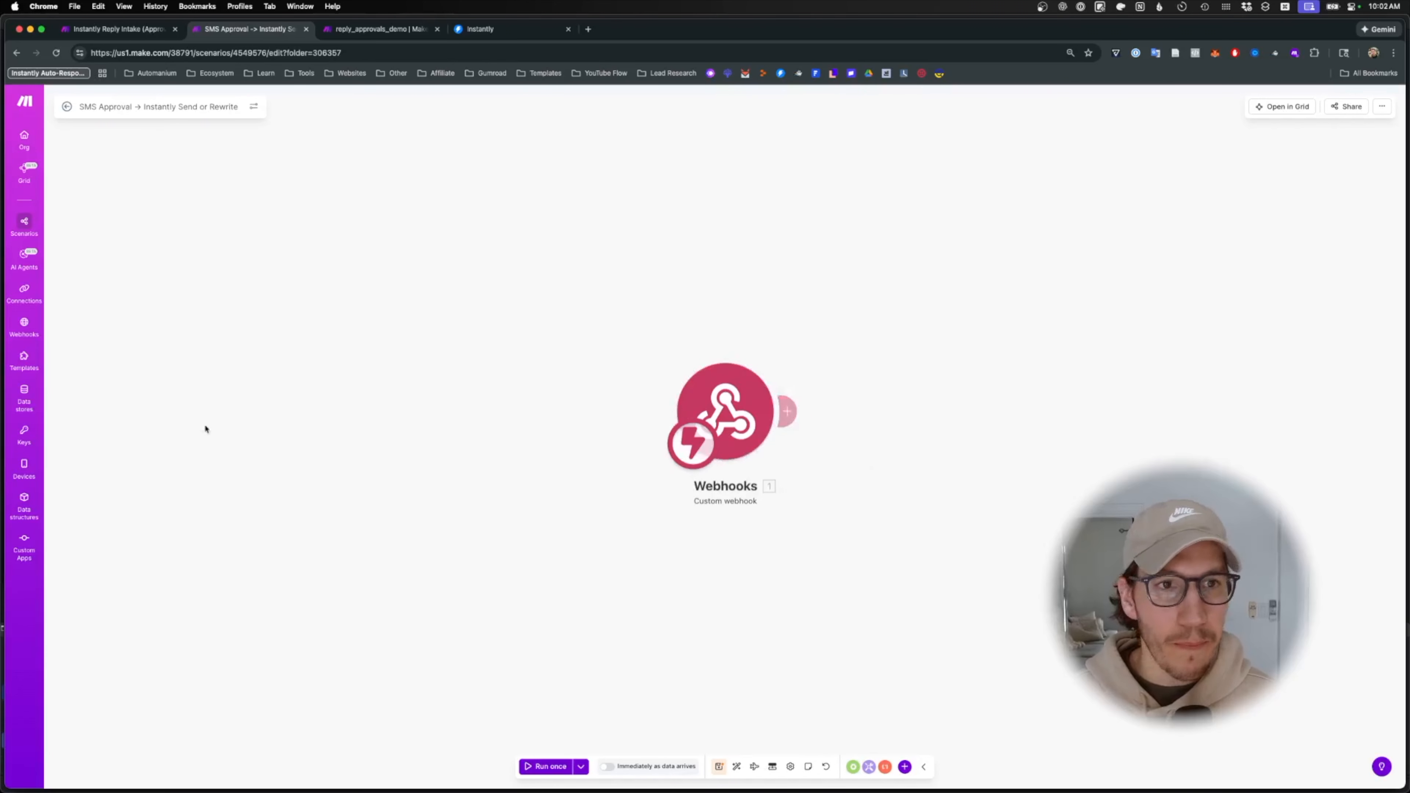
- Replace Twilio's 'A message comes in' URL with the Make text_demo hook URL and save the configuration
{"action": "left_click_drag", "start_coordinate": [1055, 167], "coordinate": [550, 29]}
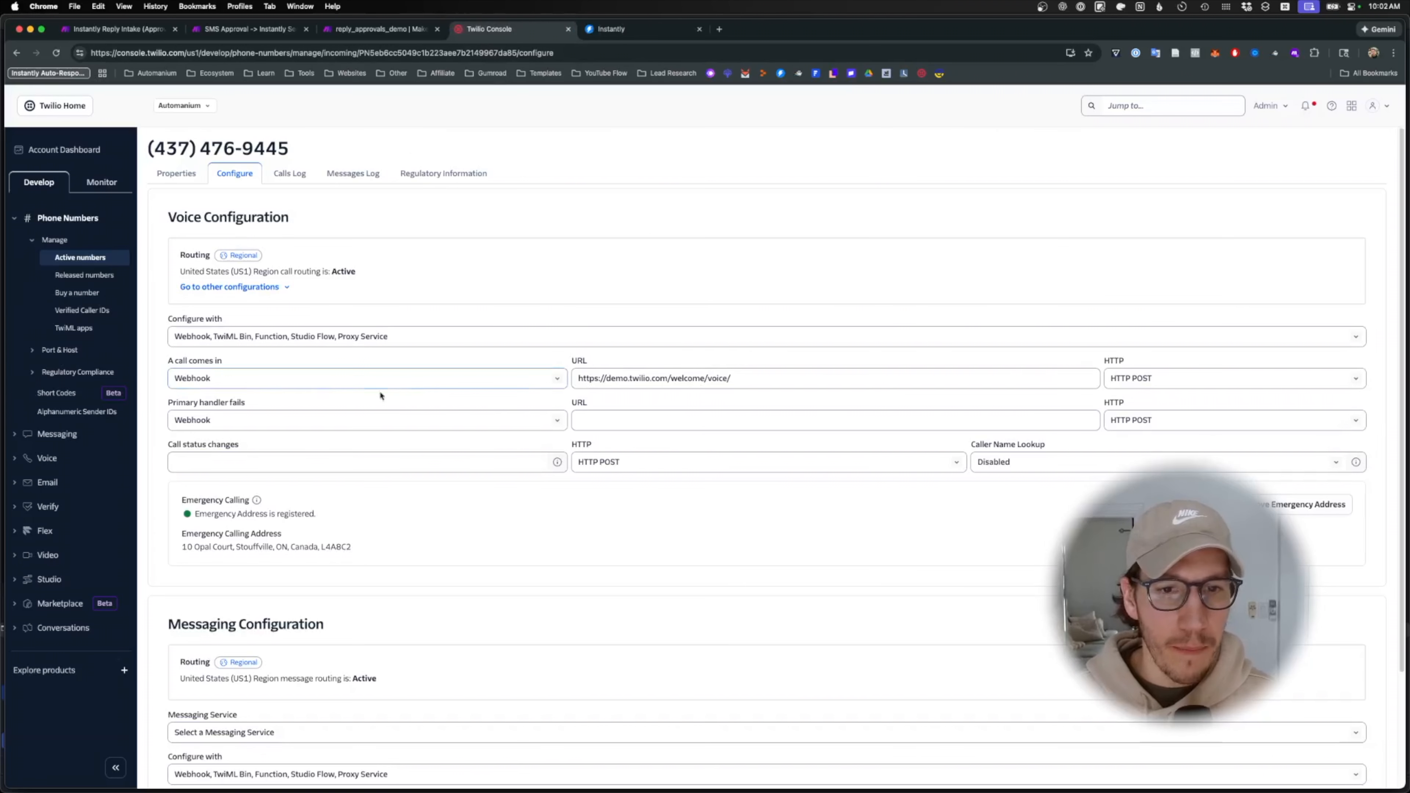
{"action": "scroll", "coordinate": [625, 598], "scroll_direction": "down", "scroll_amount": 3}
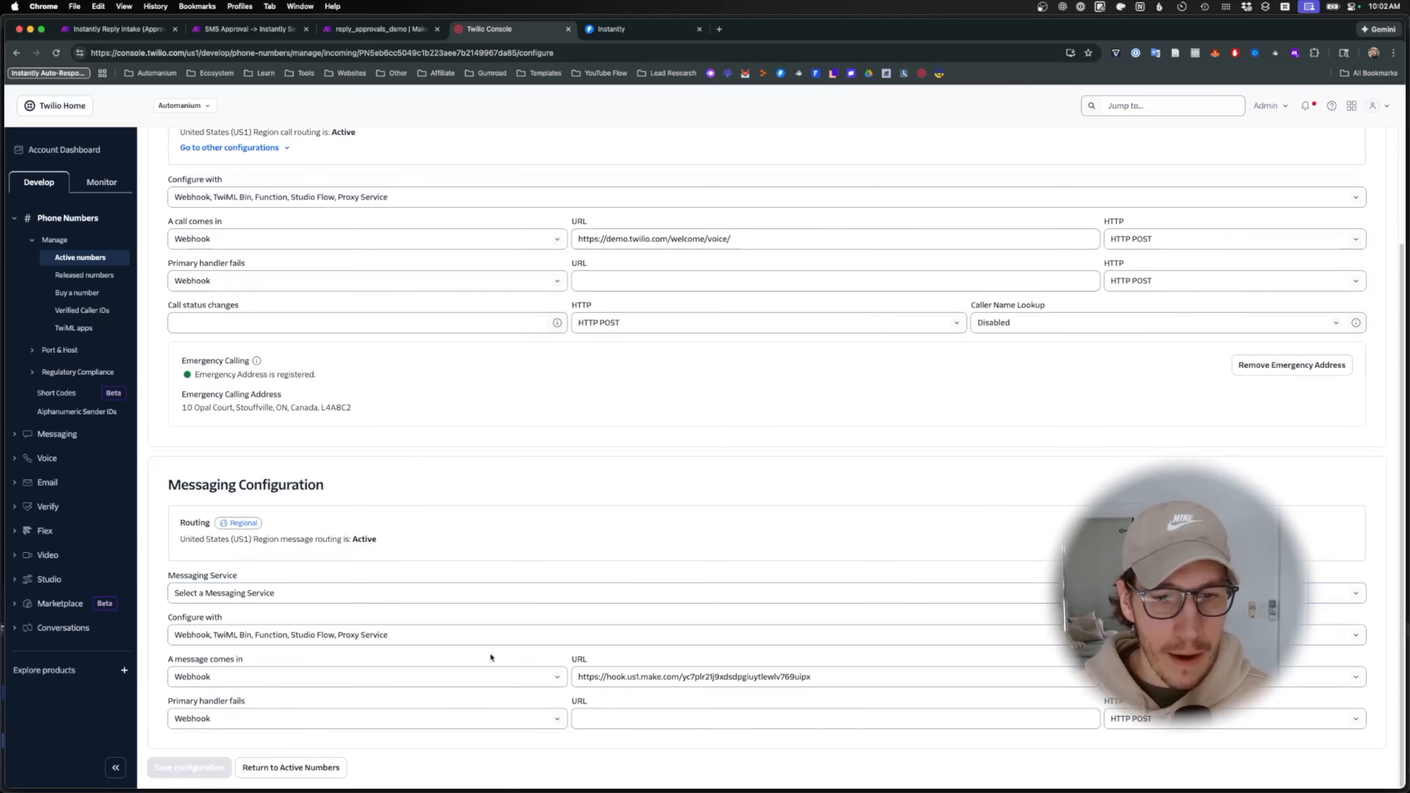
{"action": "triple_click", "coordinate": [643, 670]}
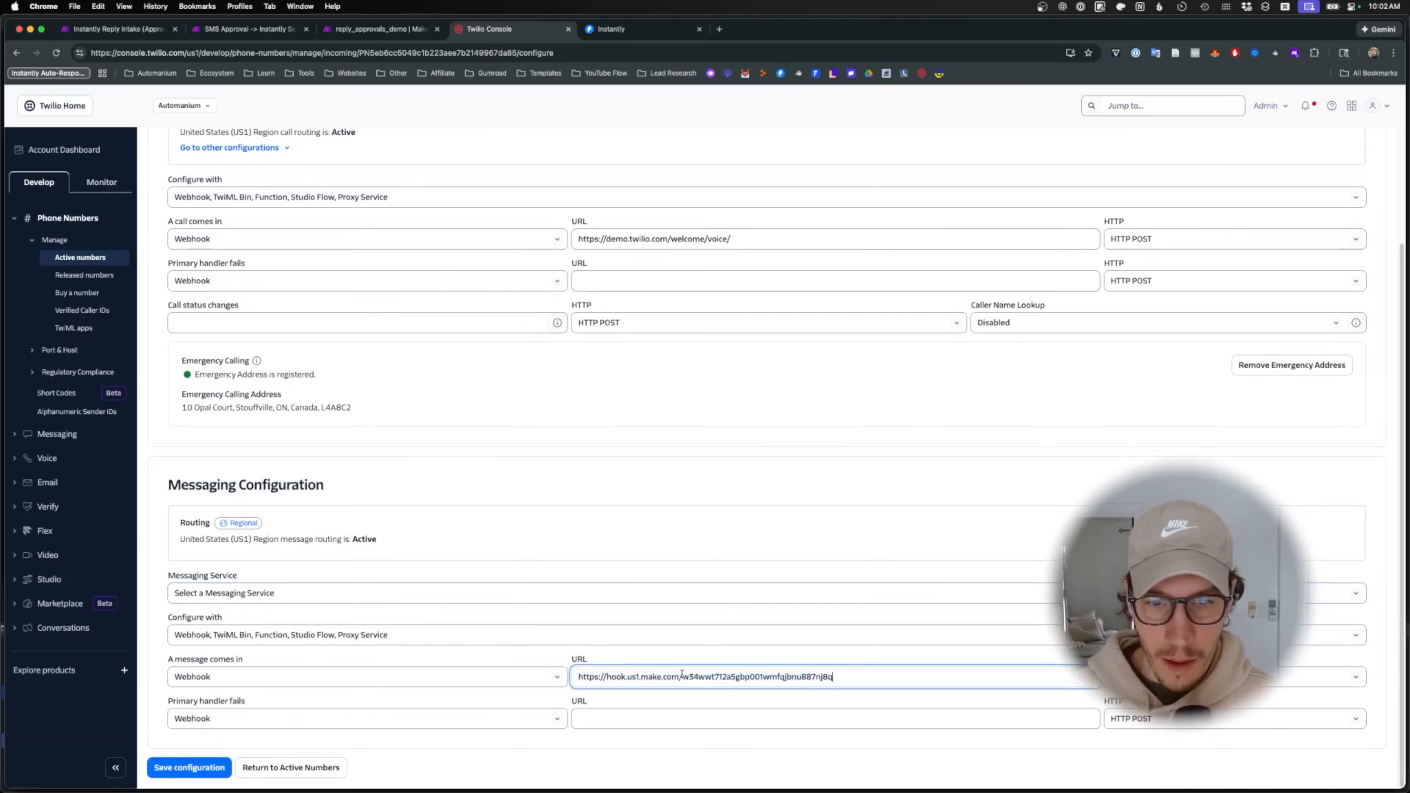
{"action": "left_click", "coordinate": [192, 766]}
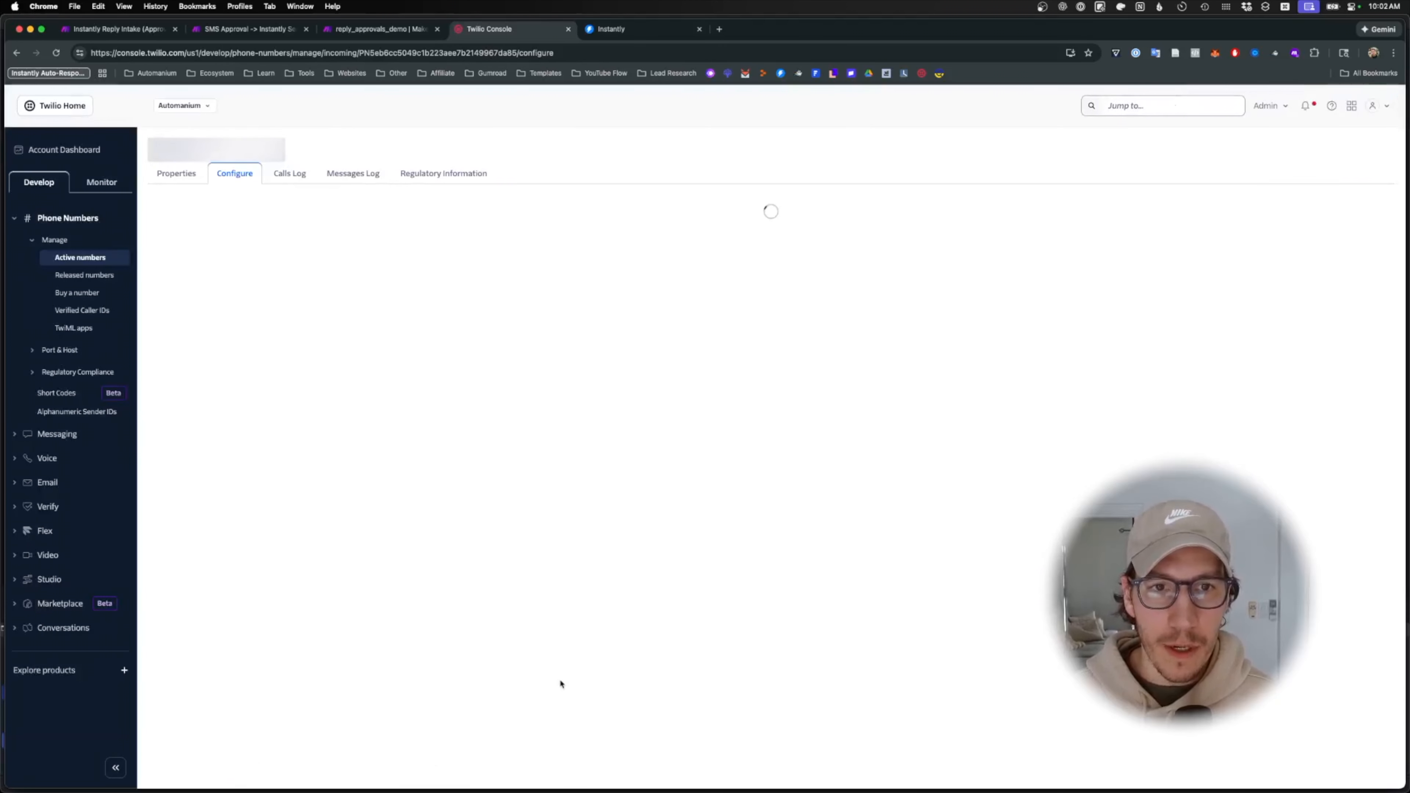
{"action": "scroll", "coordinate": [564, 687], "scroll_direction": "down", "scroll_amount": 3}
- Save the SMS Approval scenario and run it once to wait for incoming data
{"action": "left_click", "coordinate": [355, 29]}
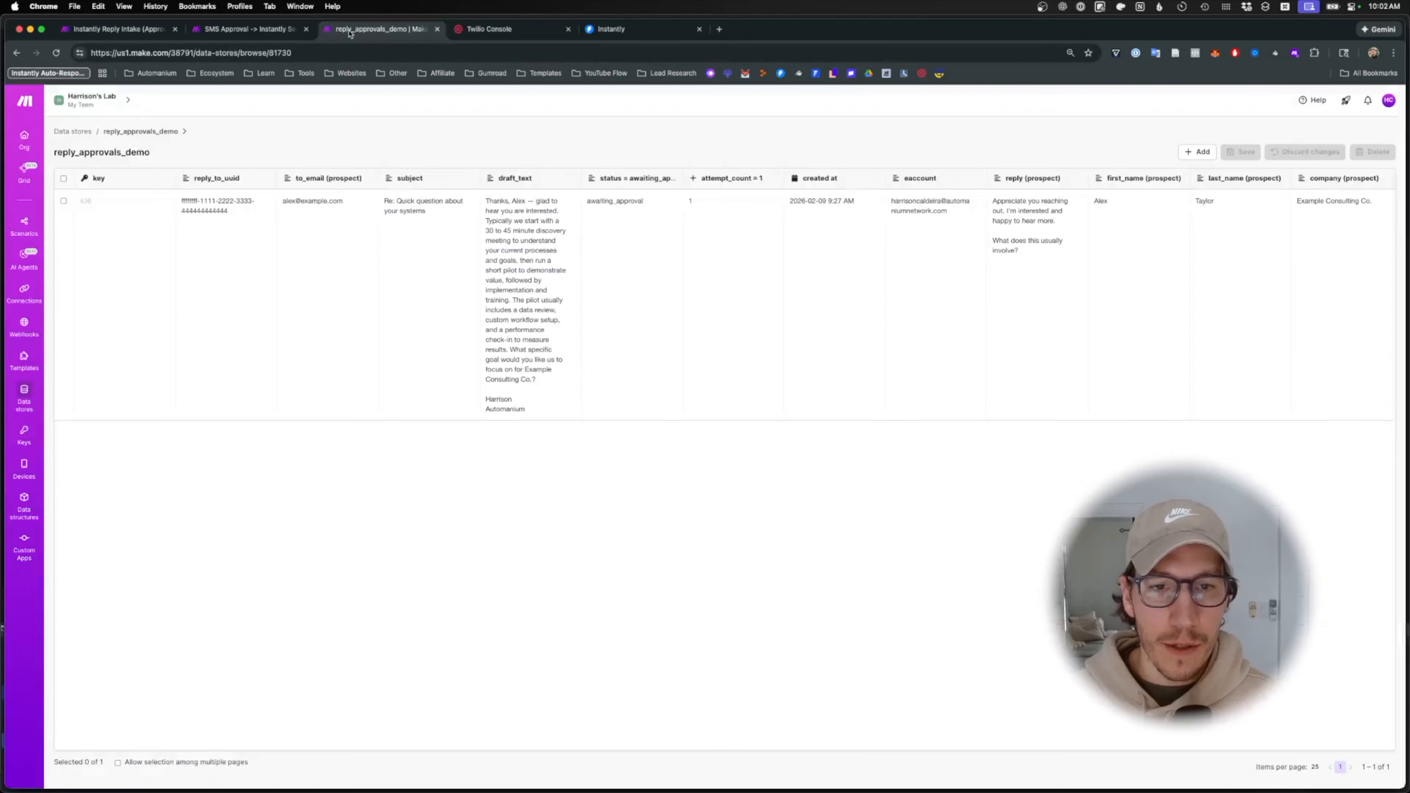
{"action": "left_click", "coordinate": [253, 31]}
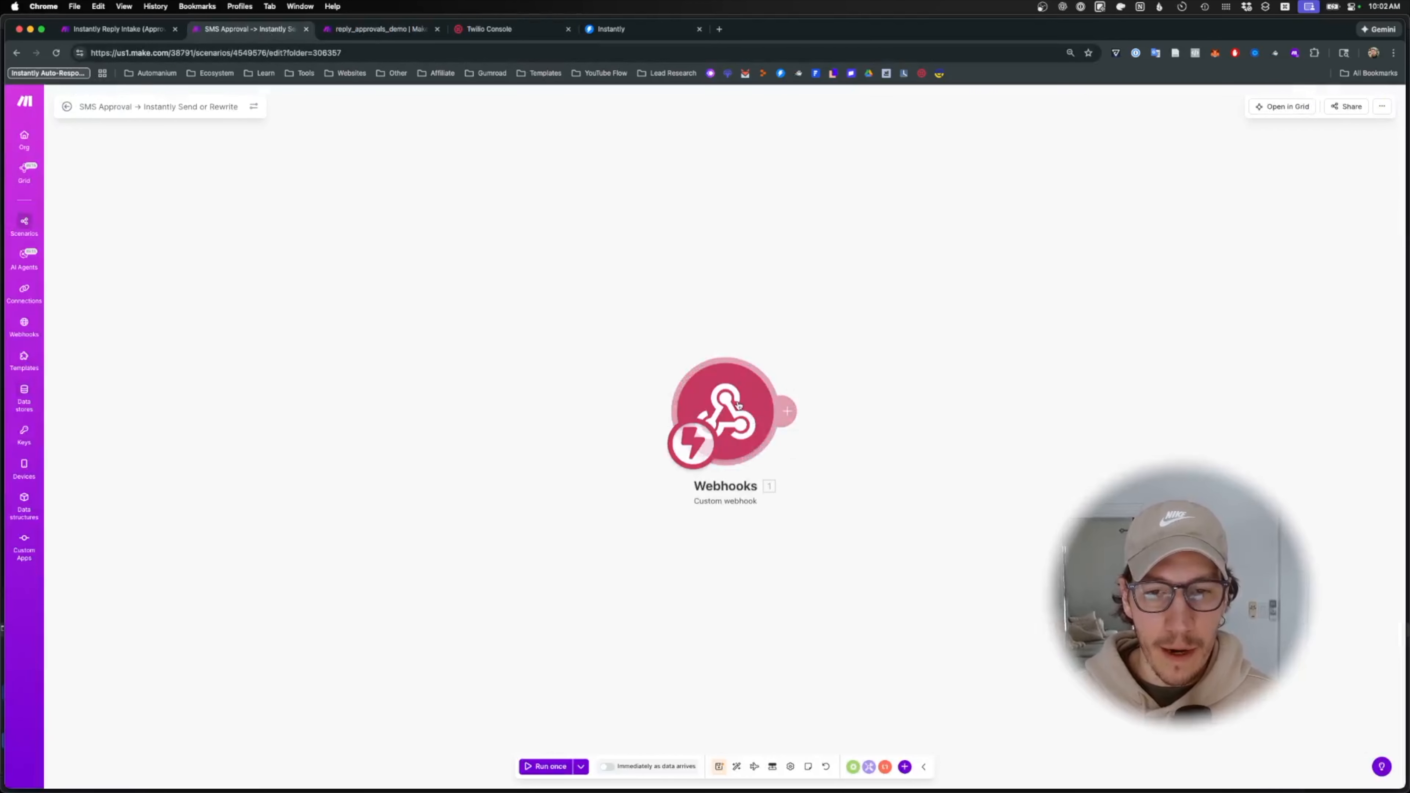
{"action": "left_click", "coordinate": [719, 767]}
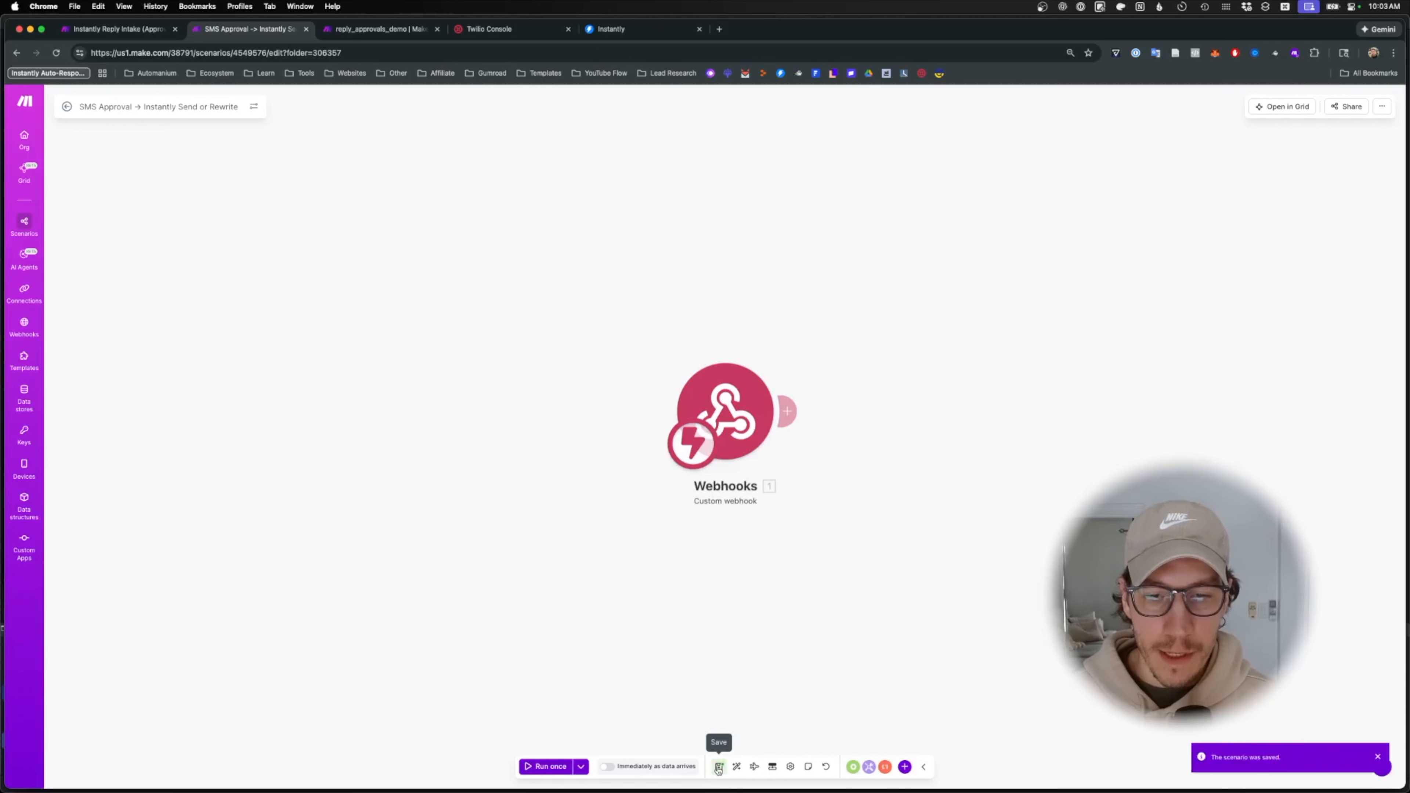
{"action": "left_click", "coordinate": [543, 766]}
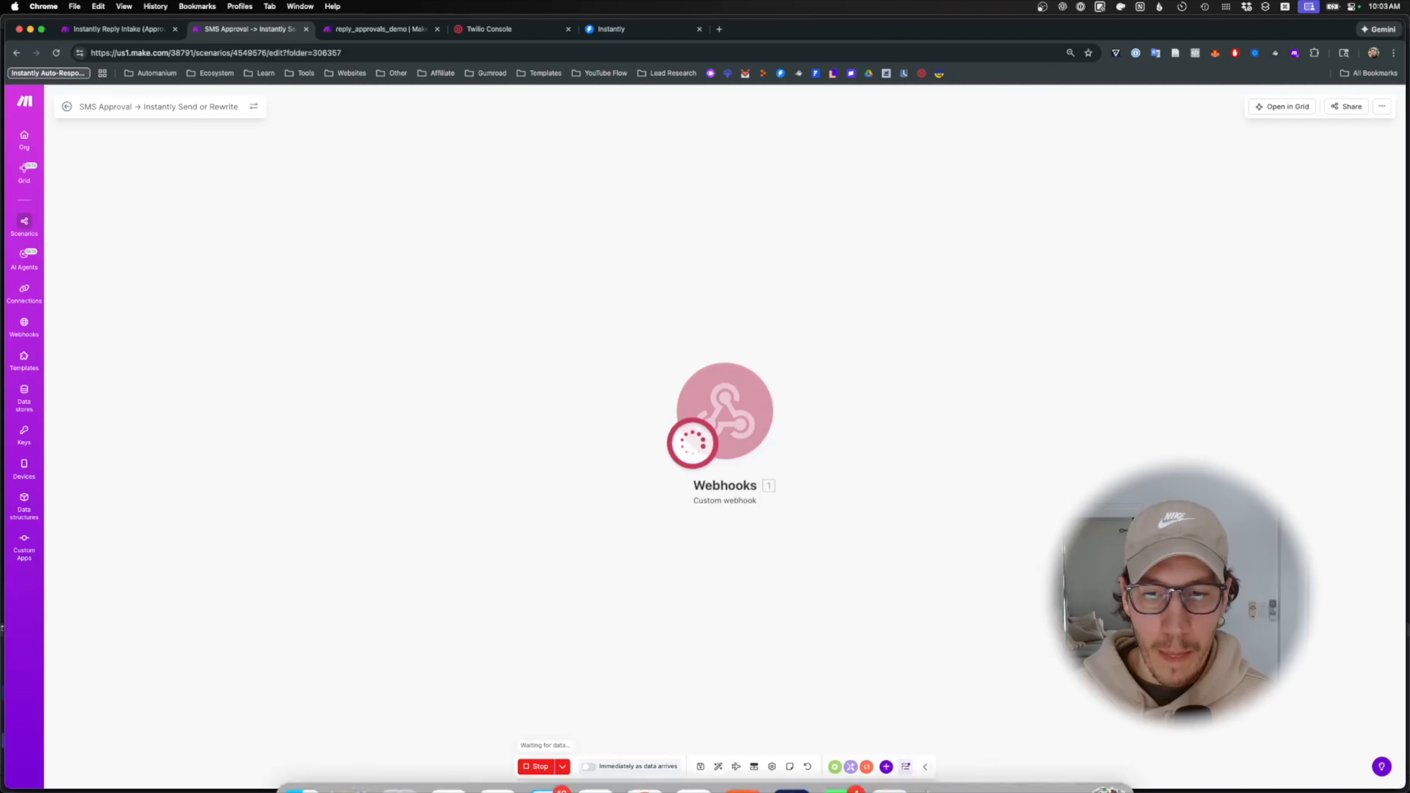
- Send 'YES 193' as an SMS reply in the Messages conversation
{"action": "left_click", "coordinate": [860, 780]}
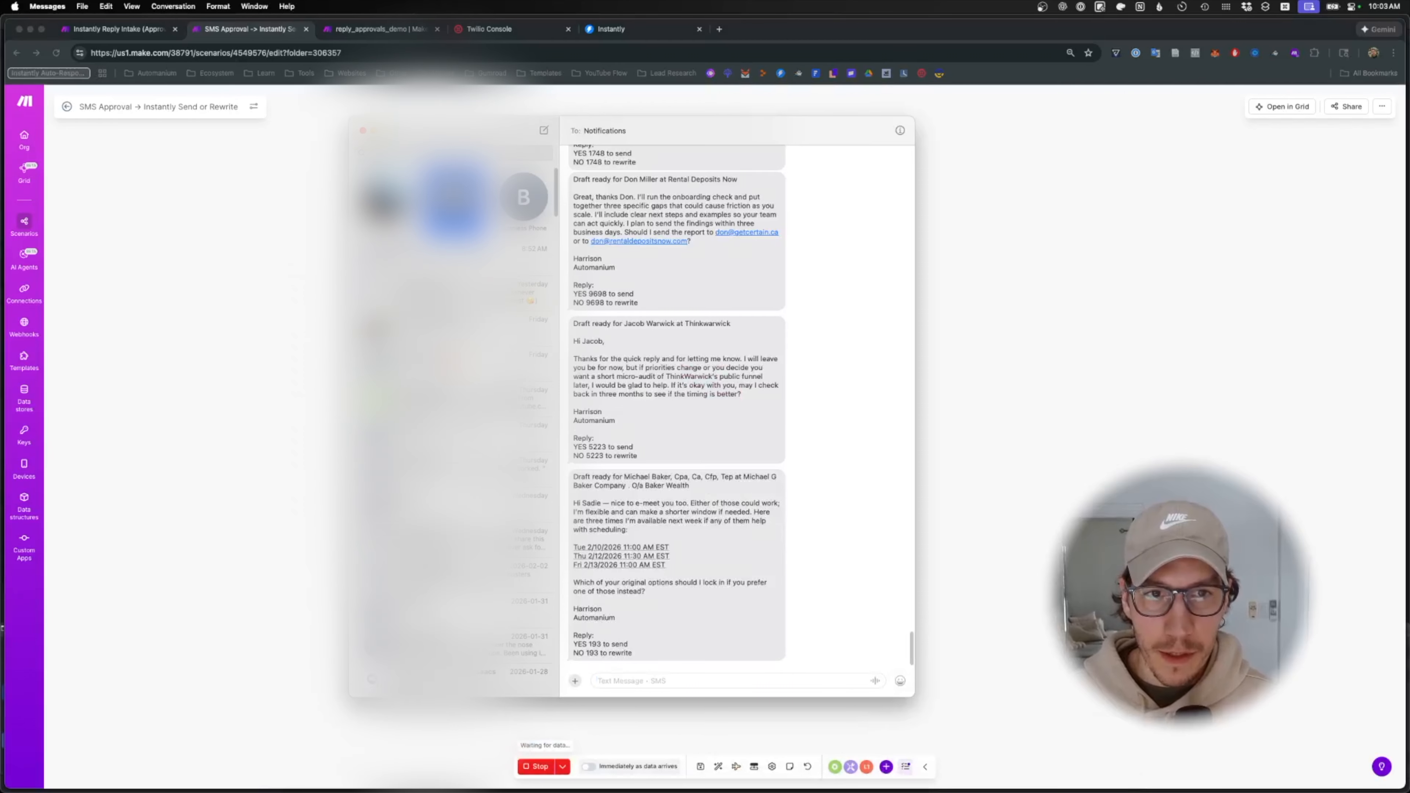
{"action": "left_click_drag", "start_coordinate": [636, 646], "coordinate": [576, 647]}
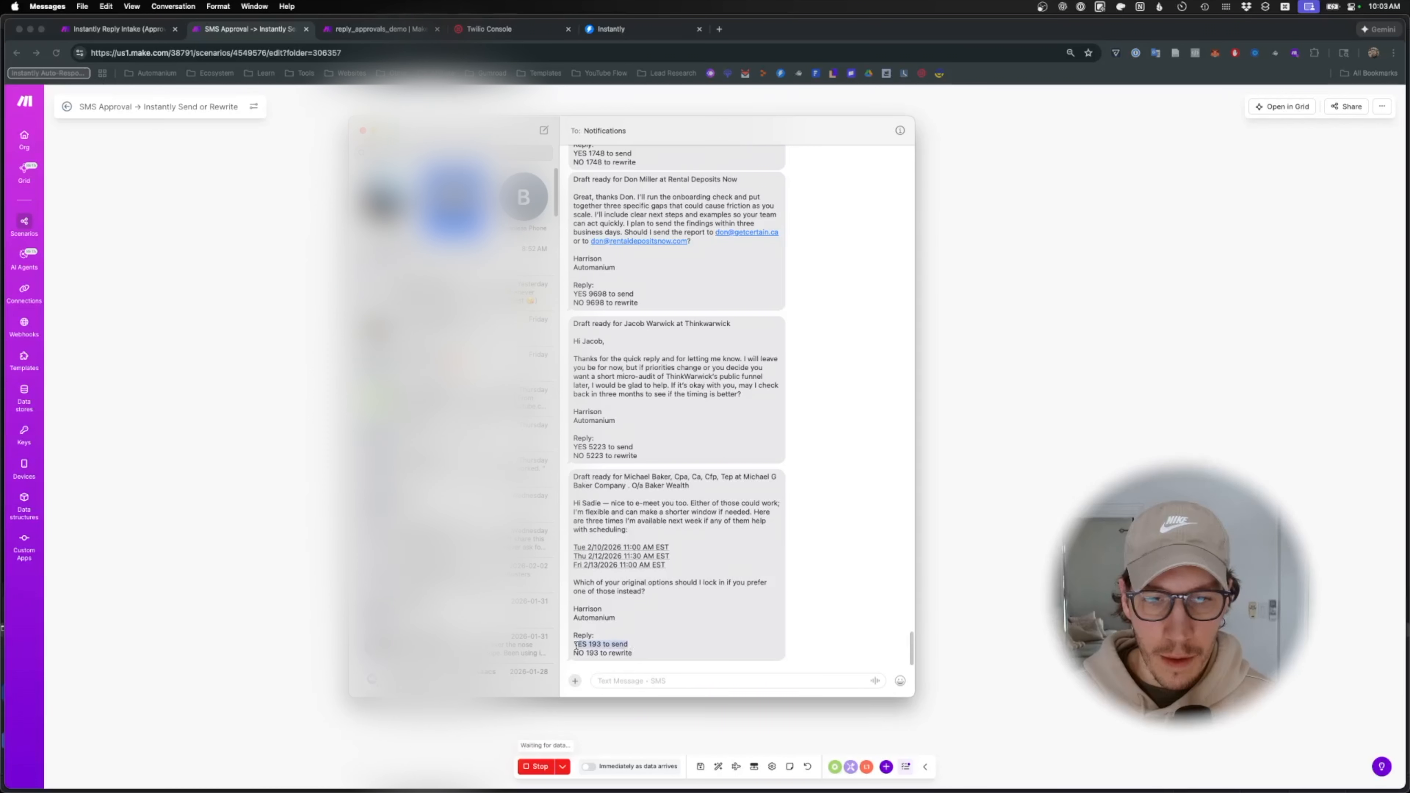
{"action": "left_click", "coordinate": [633, 681]}
{"action": "type", "text": "YES 193"}
{"action": "key", "text": "Return"}
{"action": "left_click", "coordinate": [954, 448]}
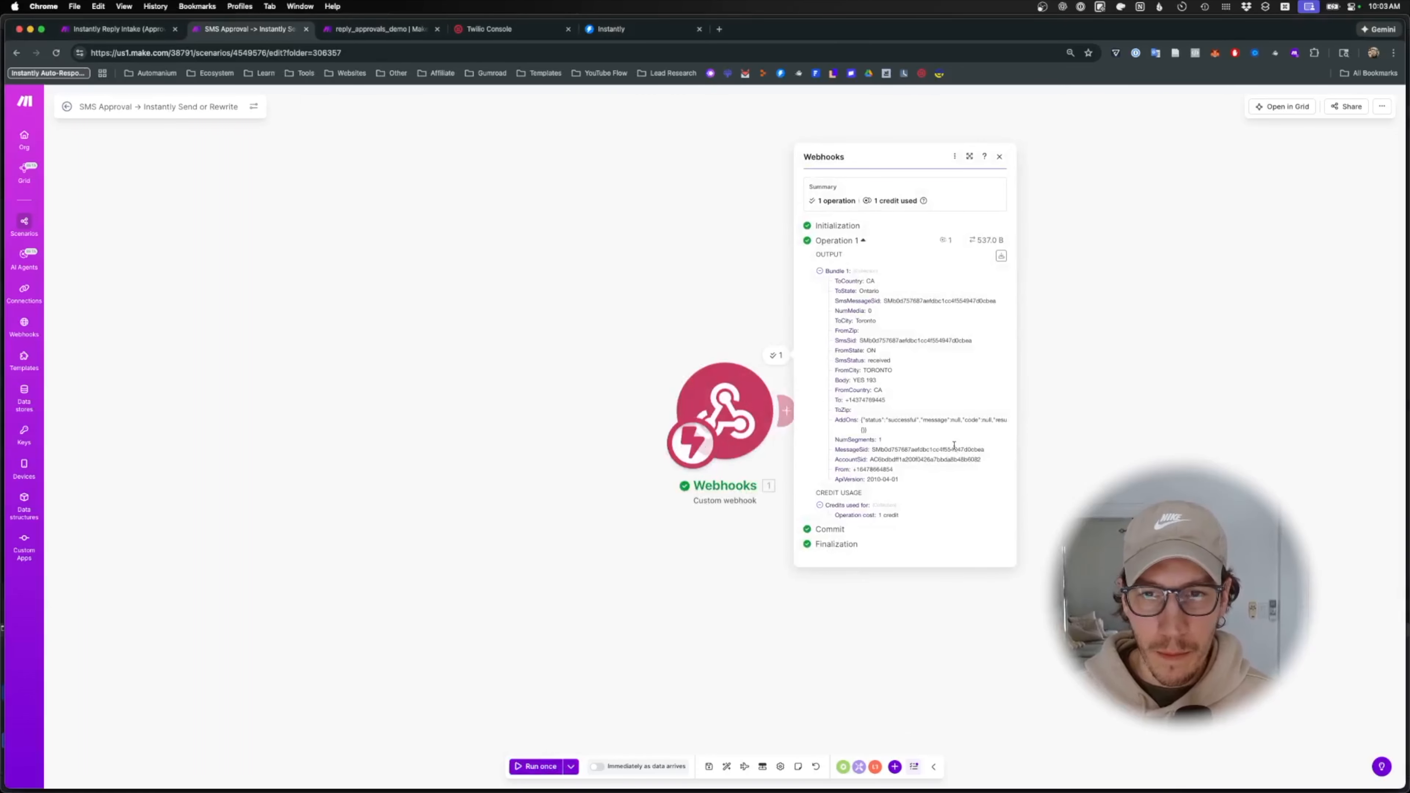
- Add a Make Code 'Run code' module after the text_demo webhook trigger
{"action": "left_click", "coordinate": [906, 584]}
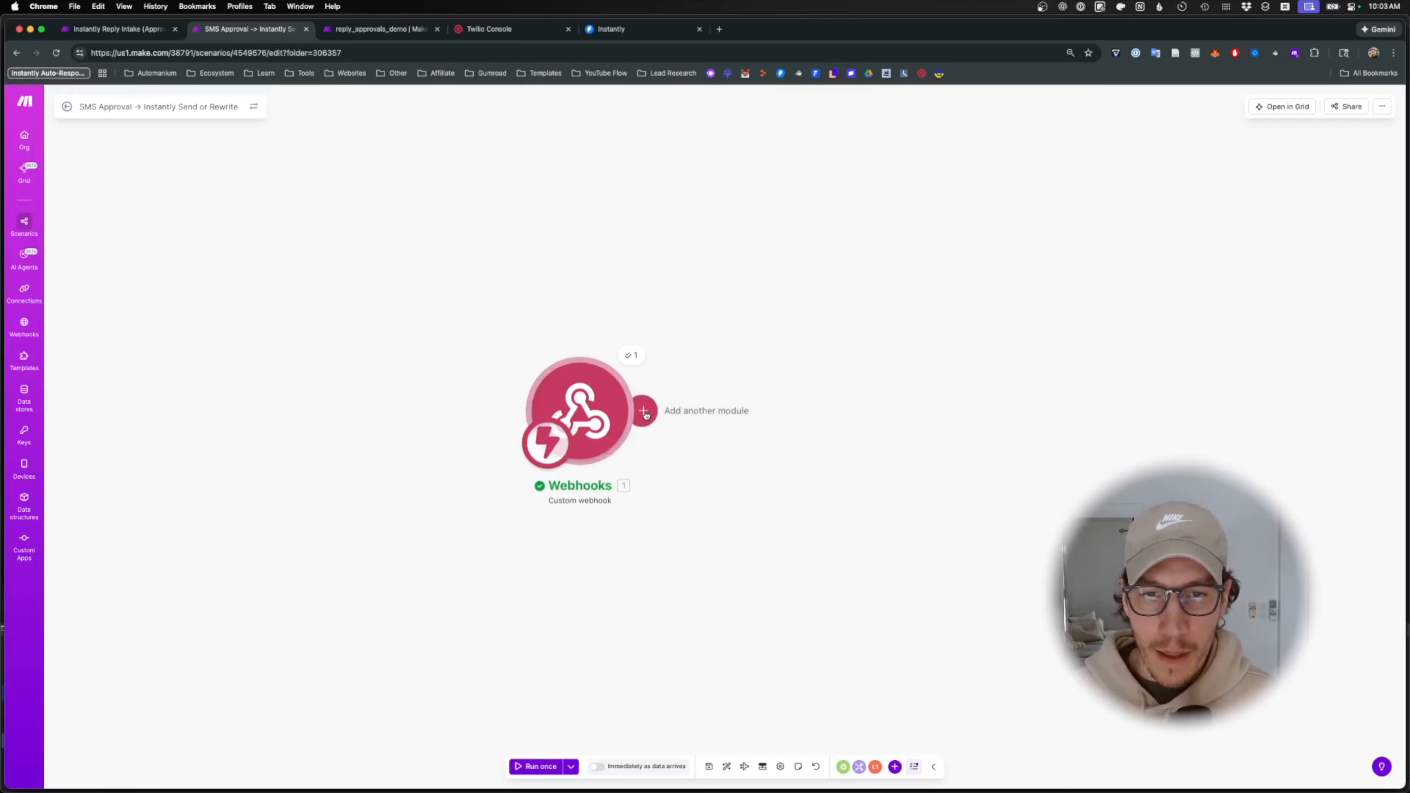
{"action": "left_click", "coordinate": [645, 416]}
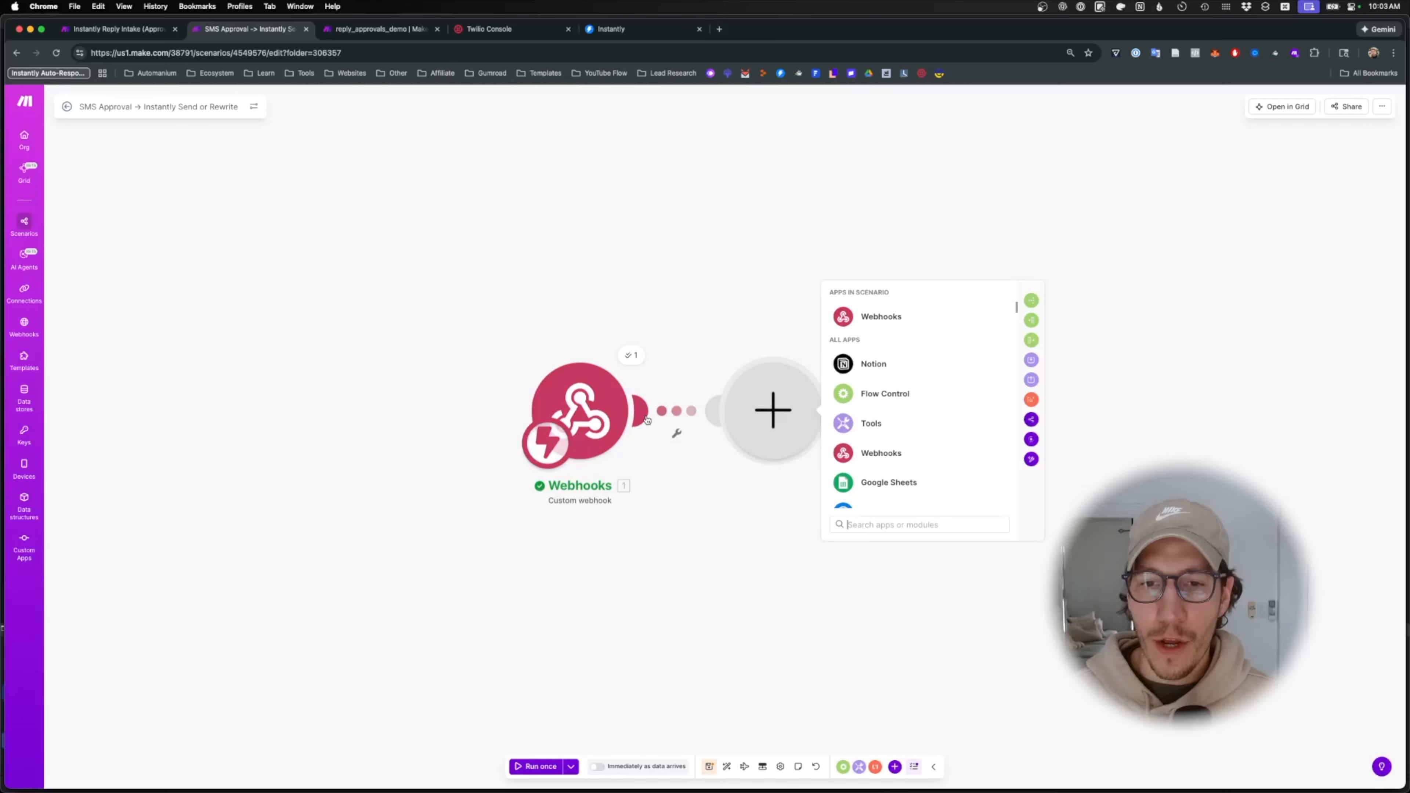
{"action": "left_click", "coordinate": [794, 547]}
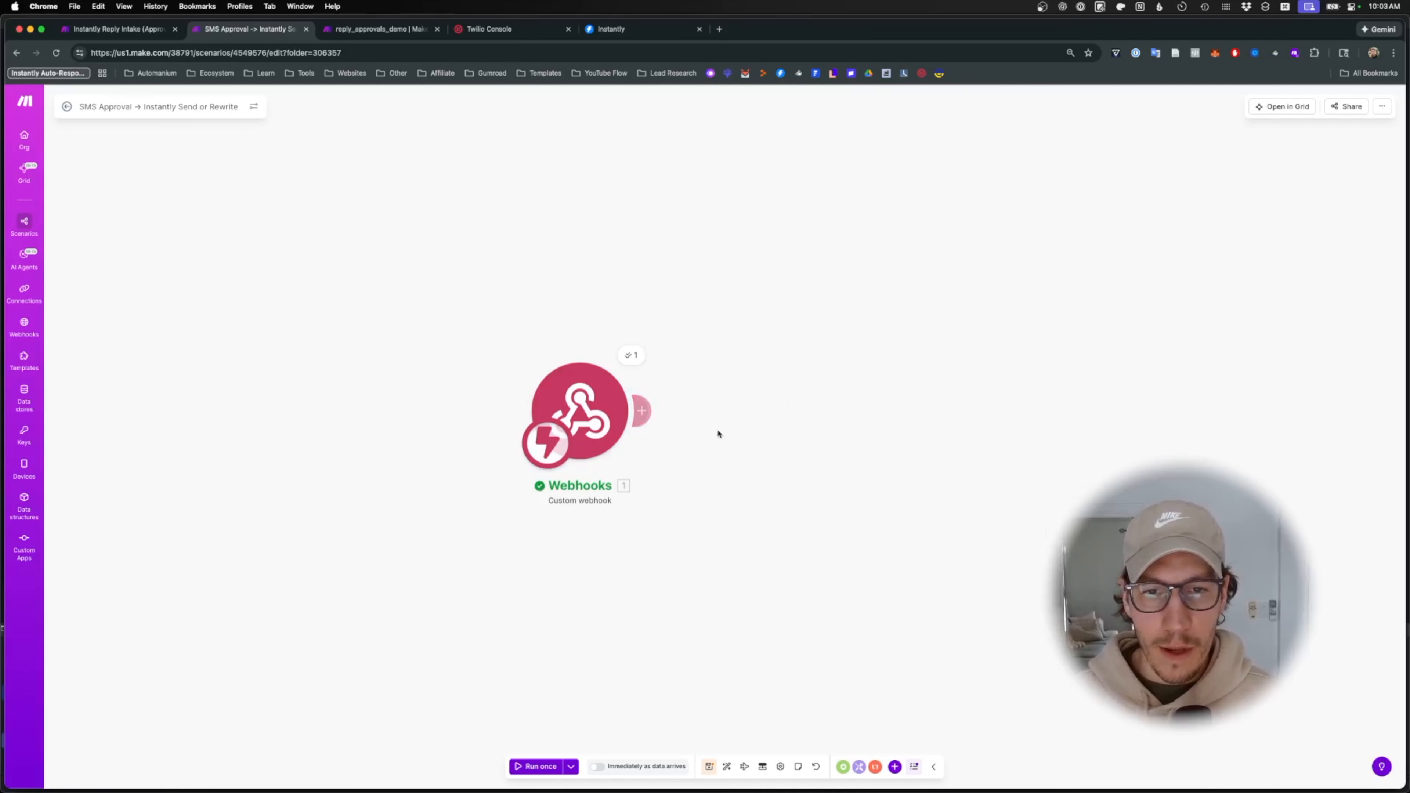
{"action": "left_click", "coordinate": [645, 411]}
{"action": "type", "text": "make code"}
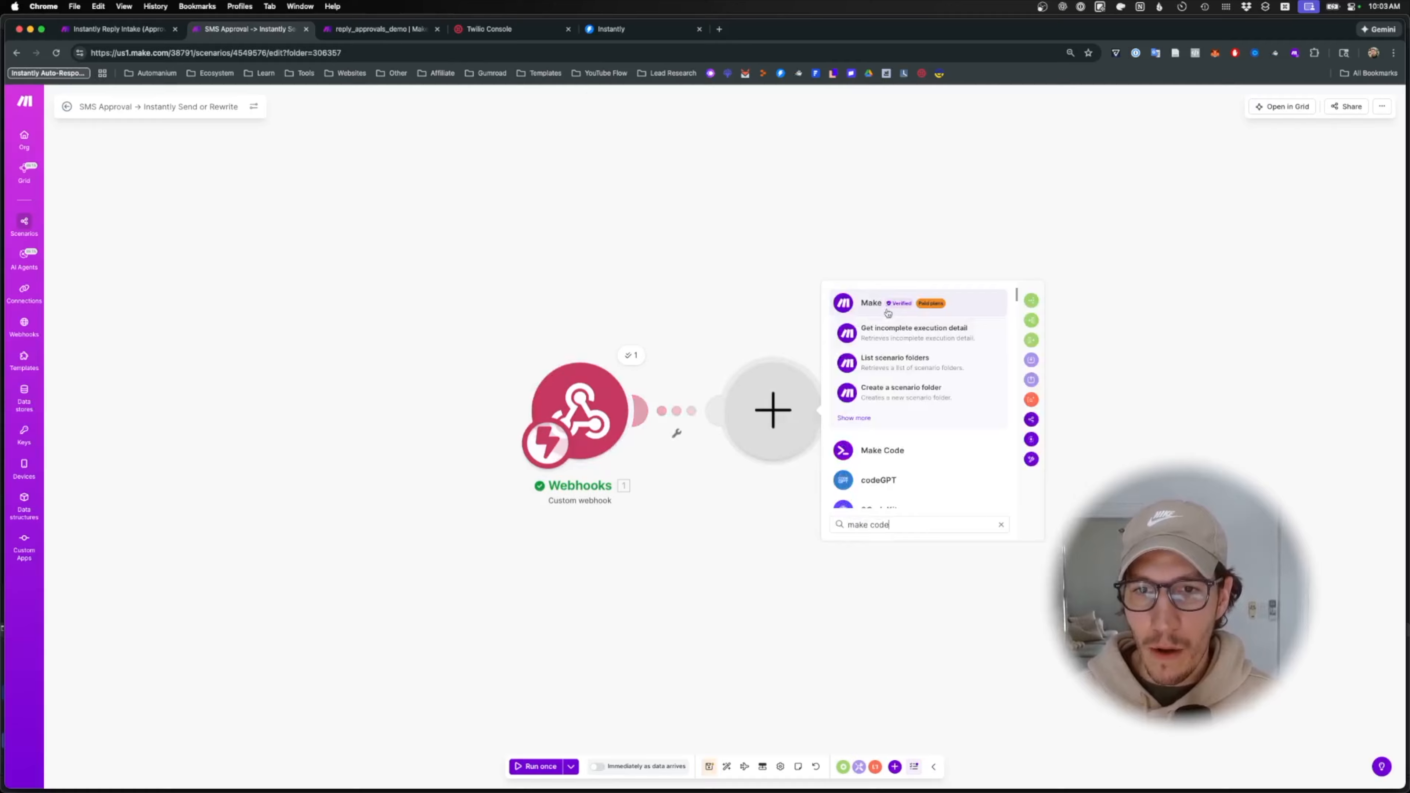
{"action": "left_click", "coordinate": [888, 456]}
{"action": "left_click", "coordinate": [886, 401]}
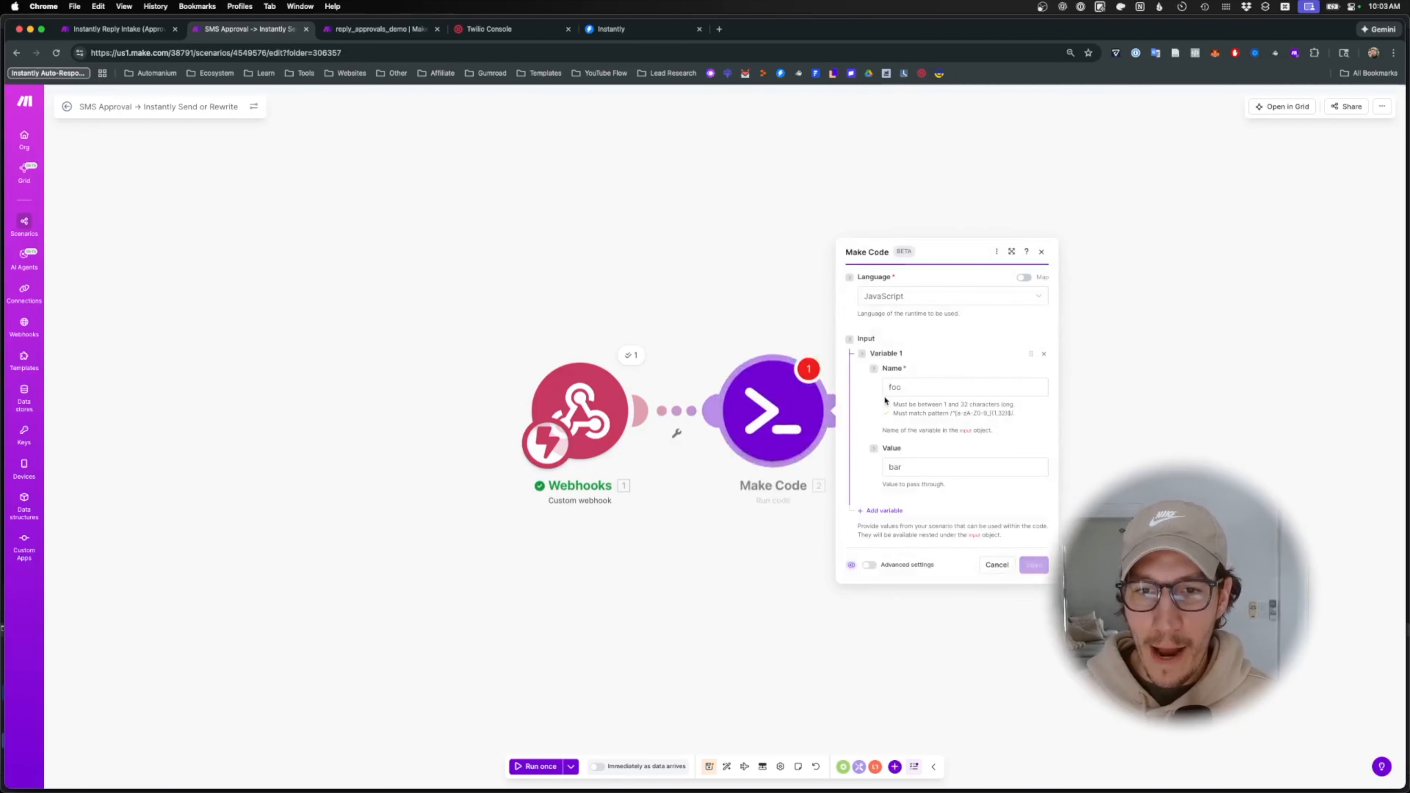
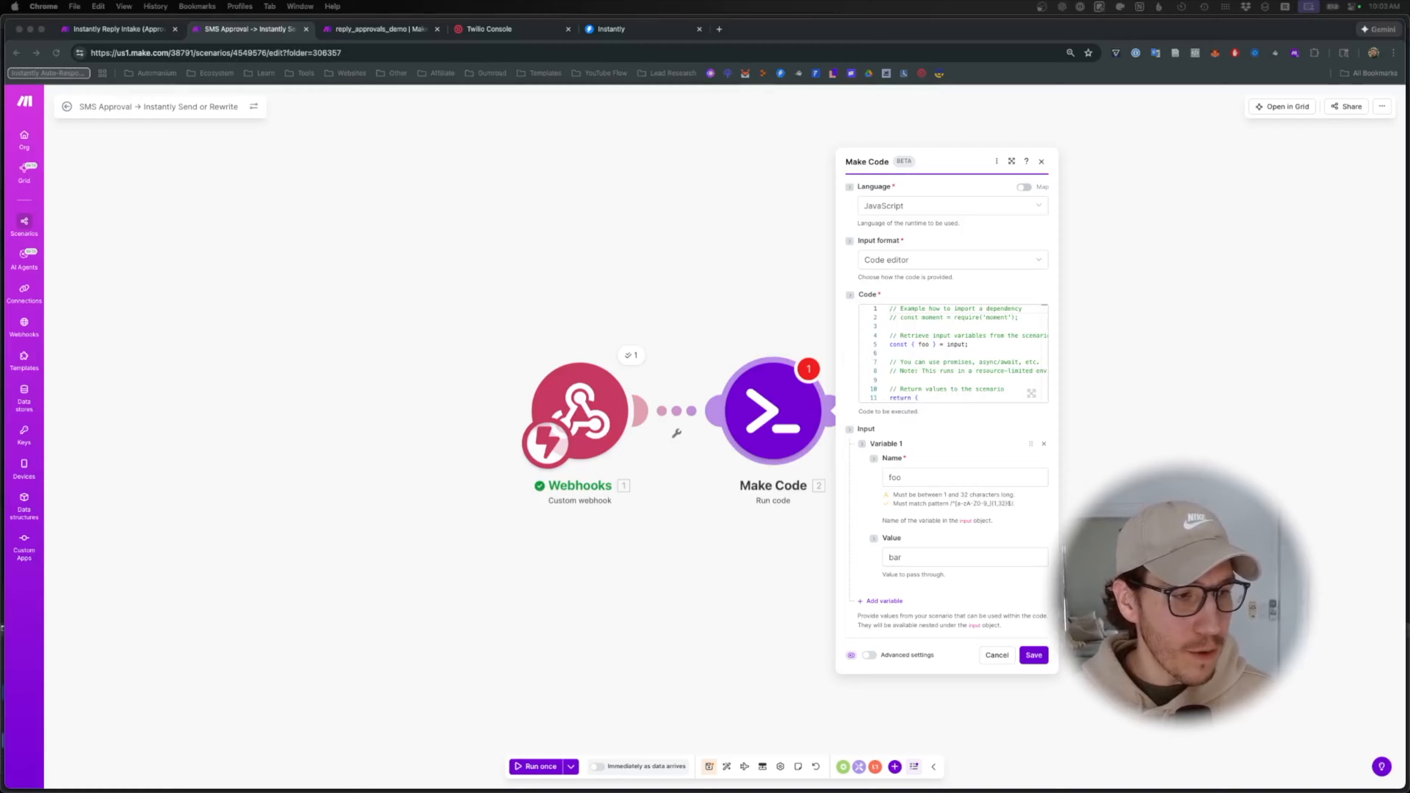
- Replace the Make Code module's sample code with the pasted validation script
{"action": "left_click", "coordinate": [926, 342]}
{"action": "key", "text": "super+a"}
{"action": "key", "text": "super+v"}
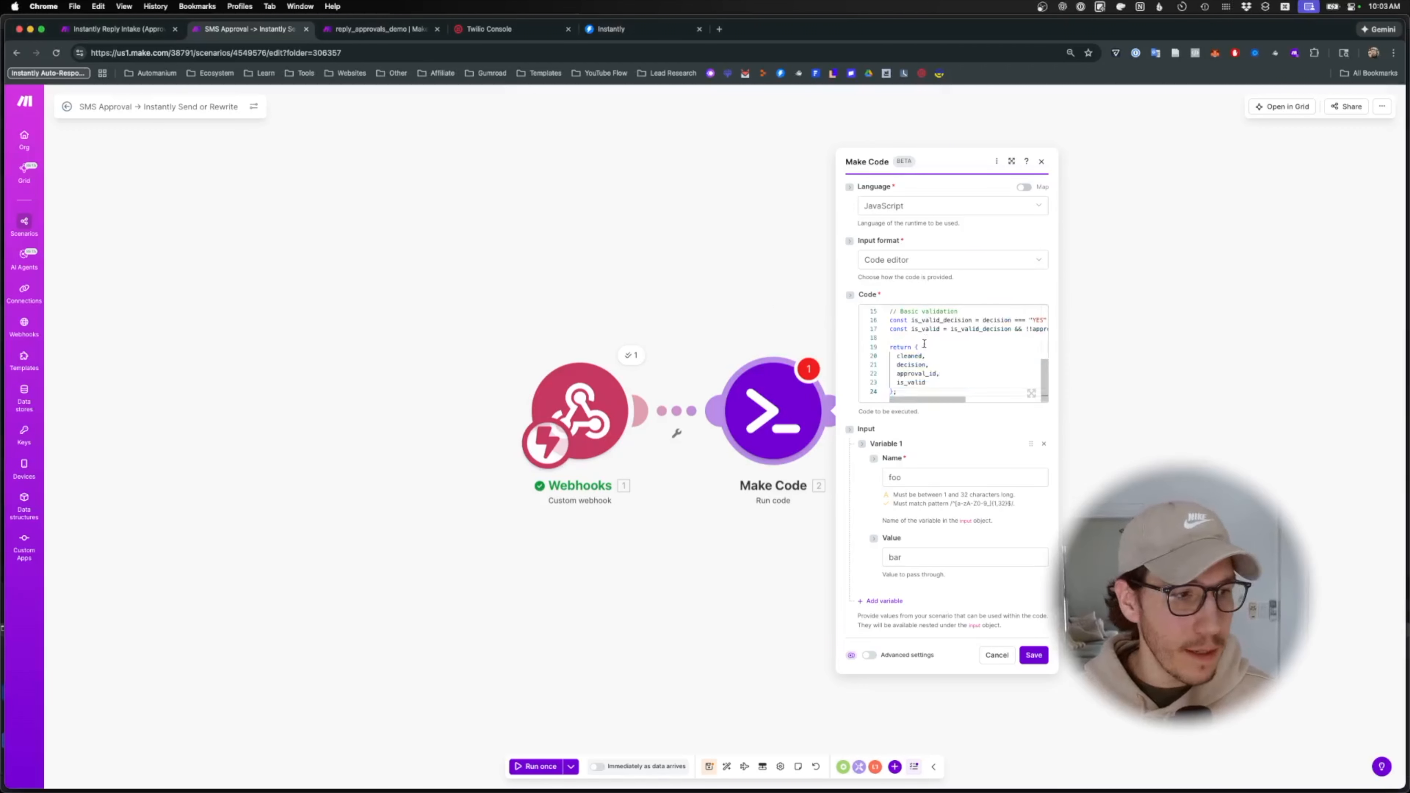
{"action": "scroll", "coordinate": [927, 350], "scroll_direction": "up", "scroll_amount": 5}
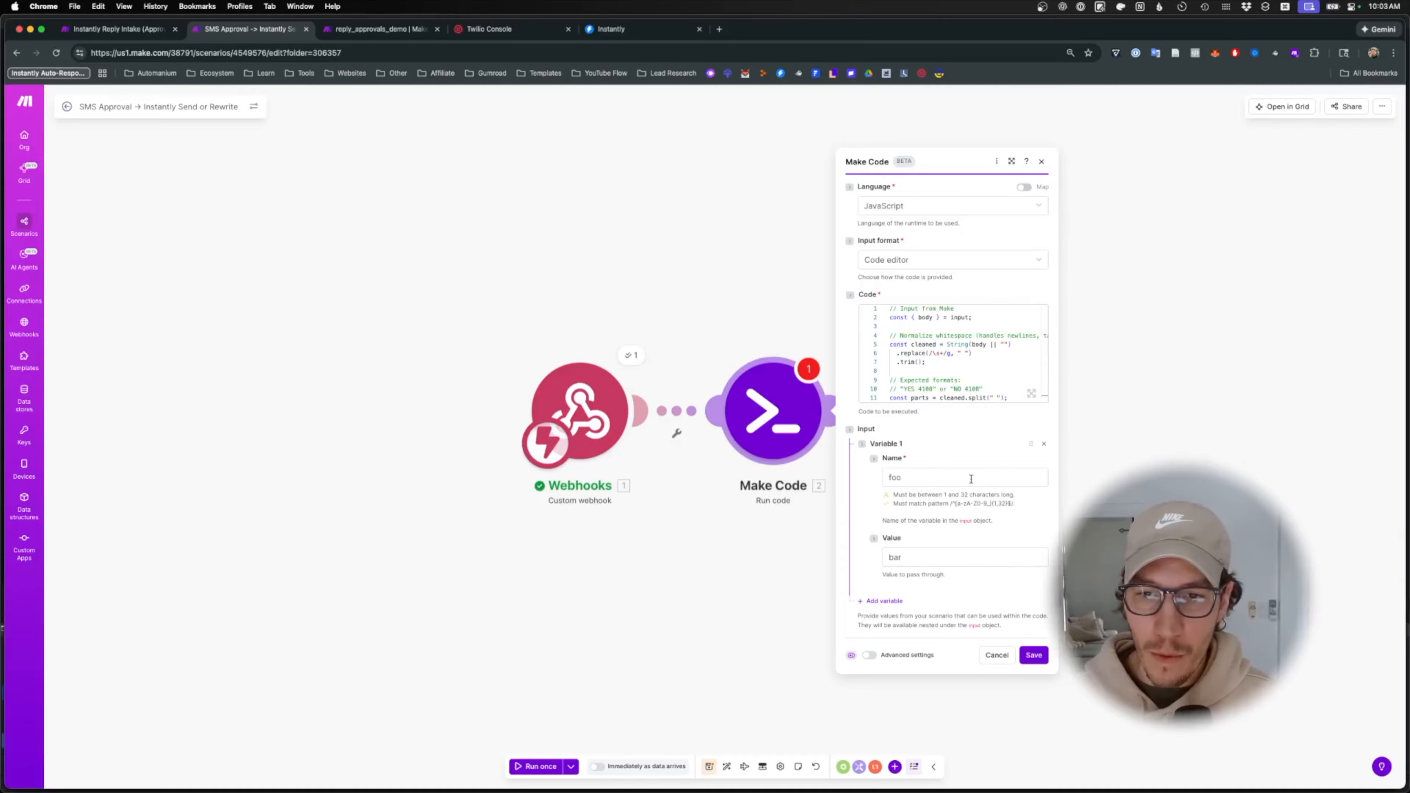
- Rename input variable foo to body, map the webhook's Body as its value, and save
{"action": "left_click", "coordinate": [949, 475]}
{"action": "key", "text": "super+a"}
{"action": "type", "text": "body"}
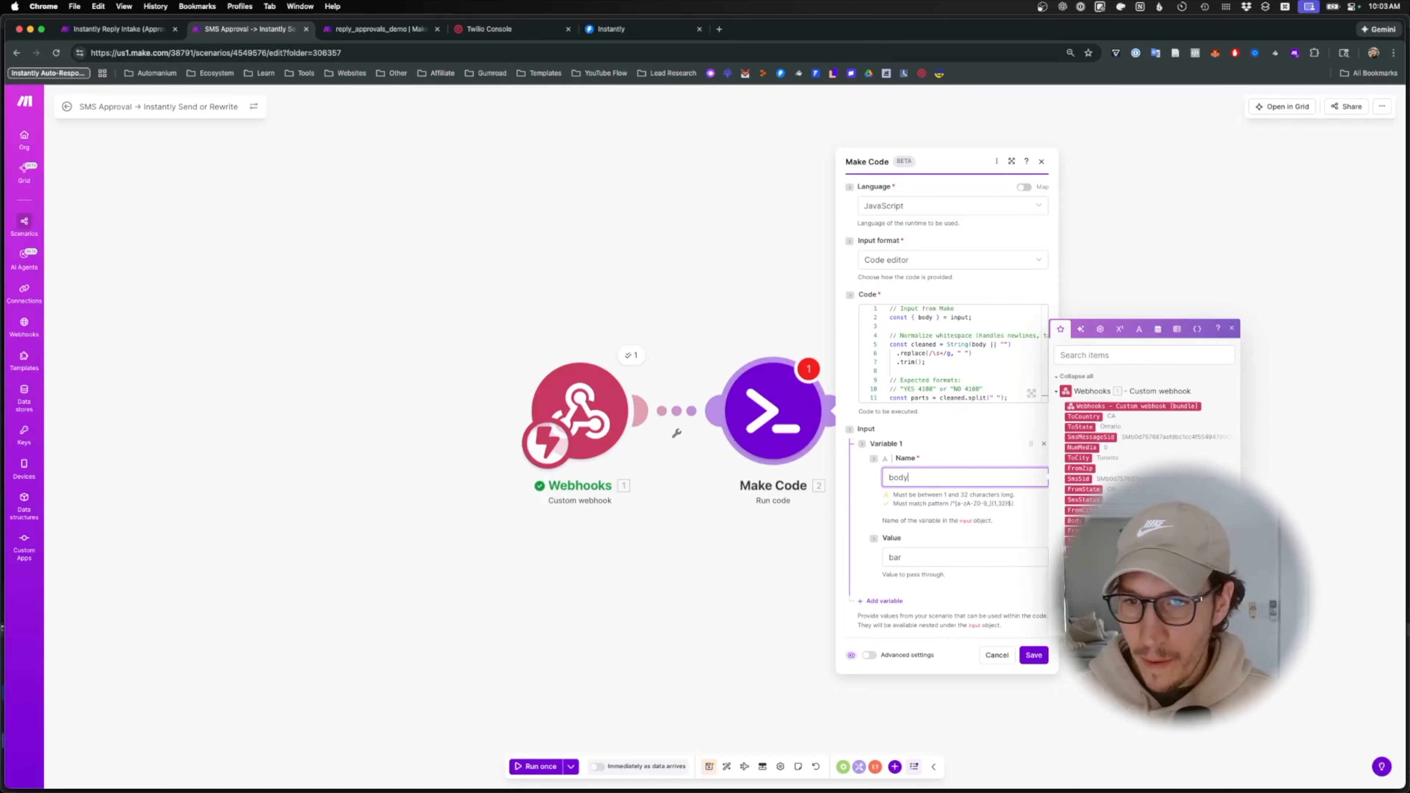
{"action": "left_click", "coordinate": [1094, 355]}
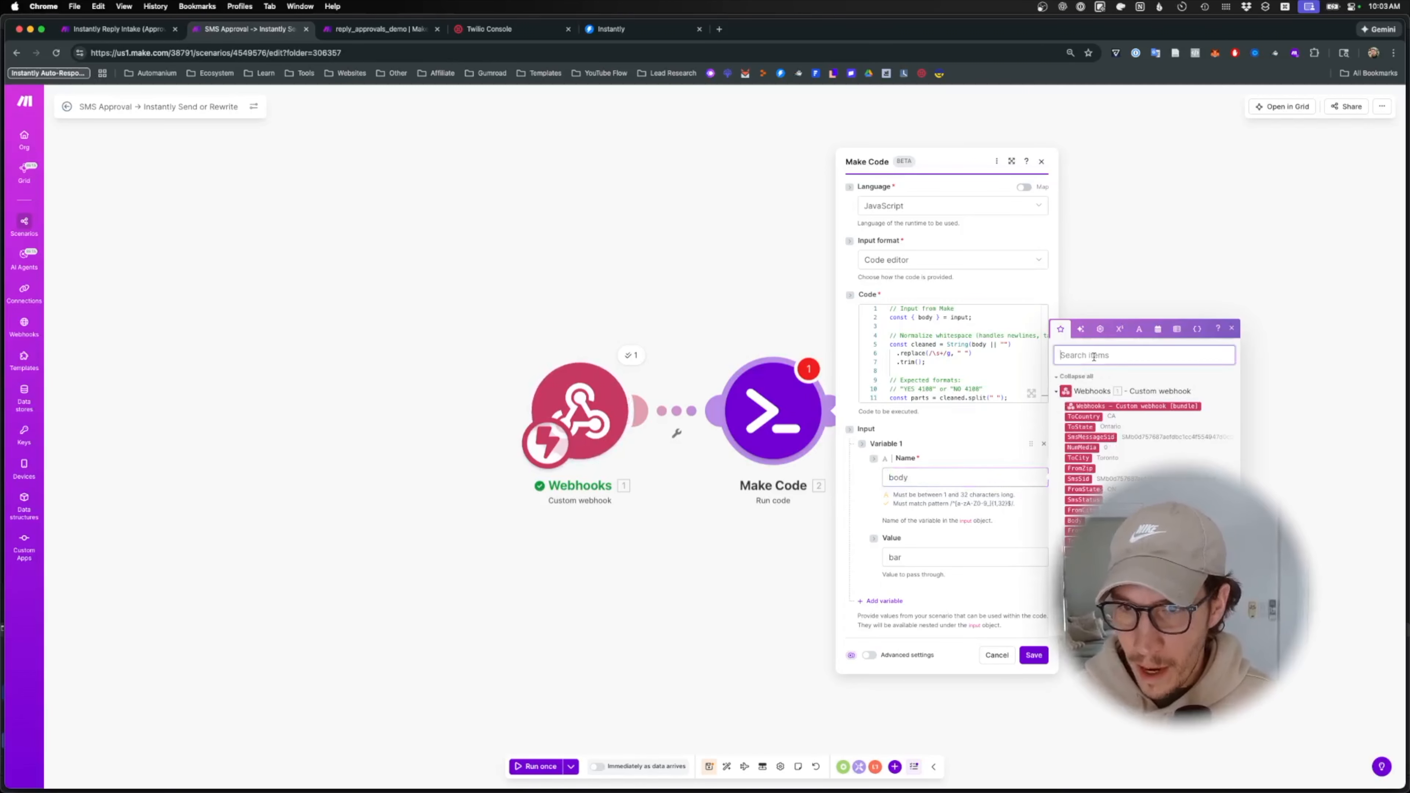
{"action": "type", "text": "body"}
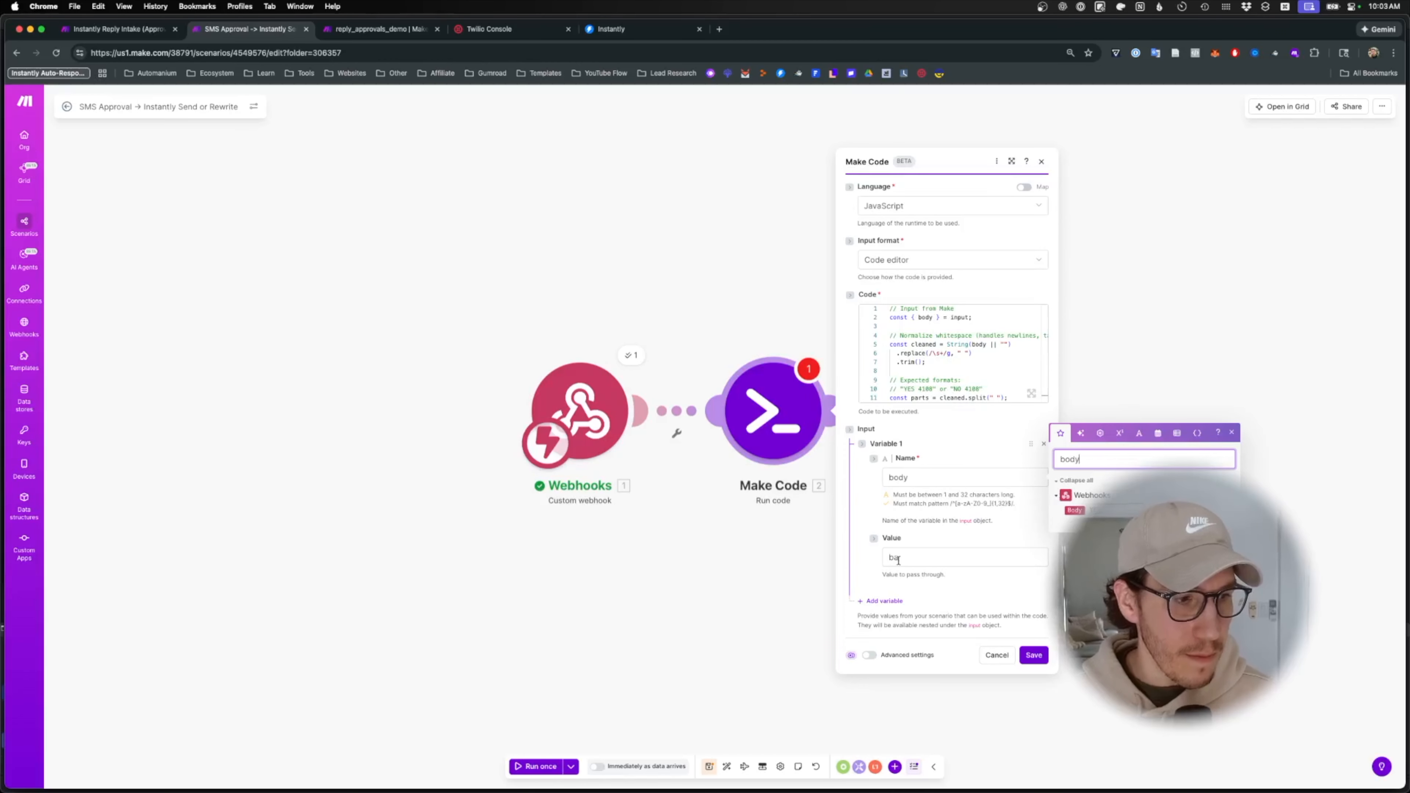
{"action": "double_click", "coordinate": [924, 556]}
{"action": "key", "text": "BackSpace"}
{"action": "left_click", "coordinate": [1083, 589]}
{"action": "left_click", "coordinate": [1037, 658]}
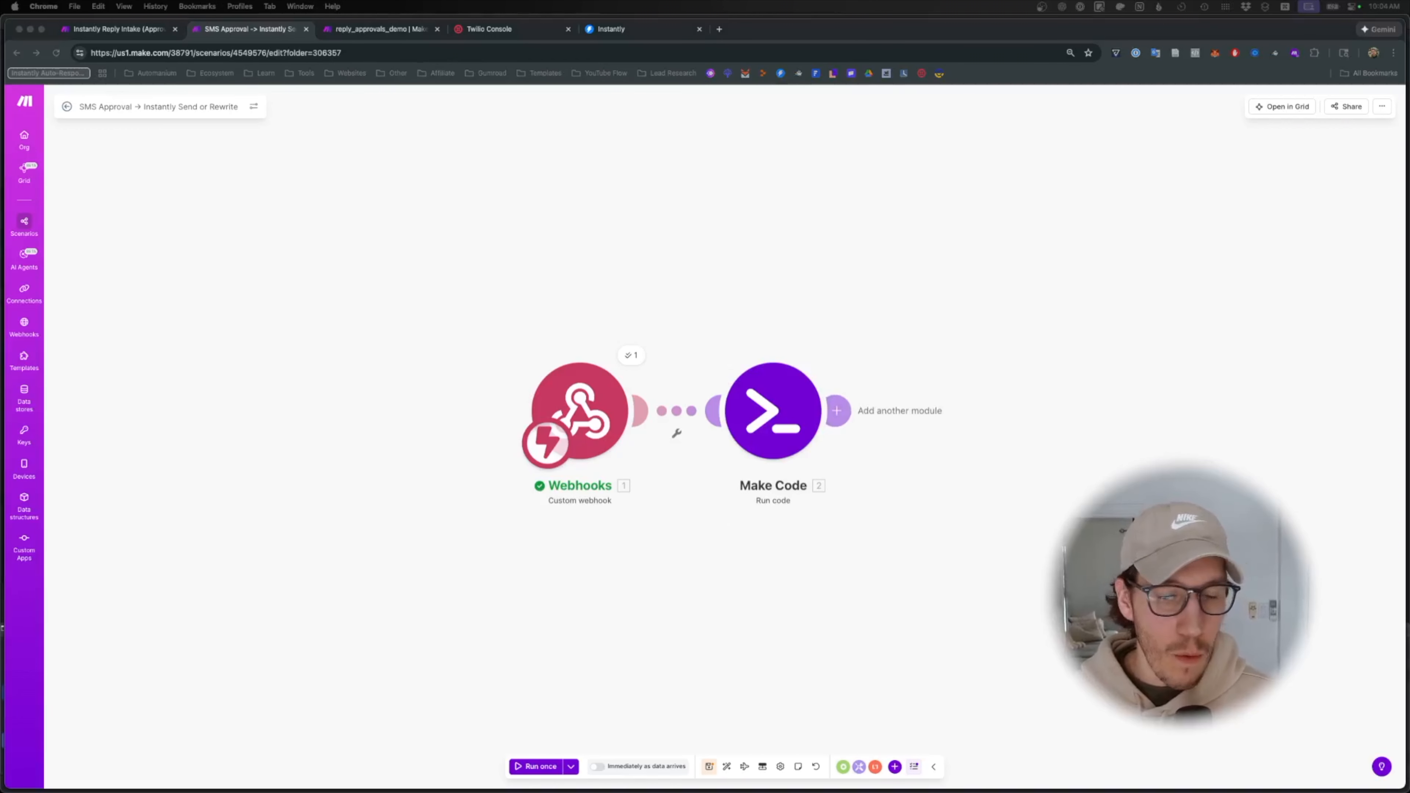
- Add a Router module after the Make Code module
{"action": "left_click", "coordinate": [836, 411]}
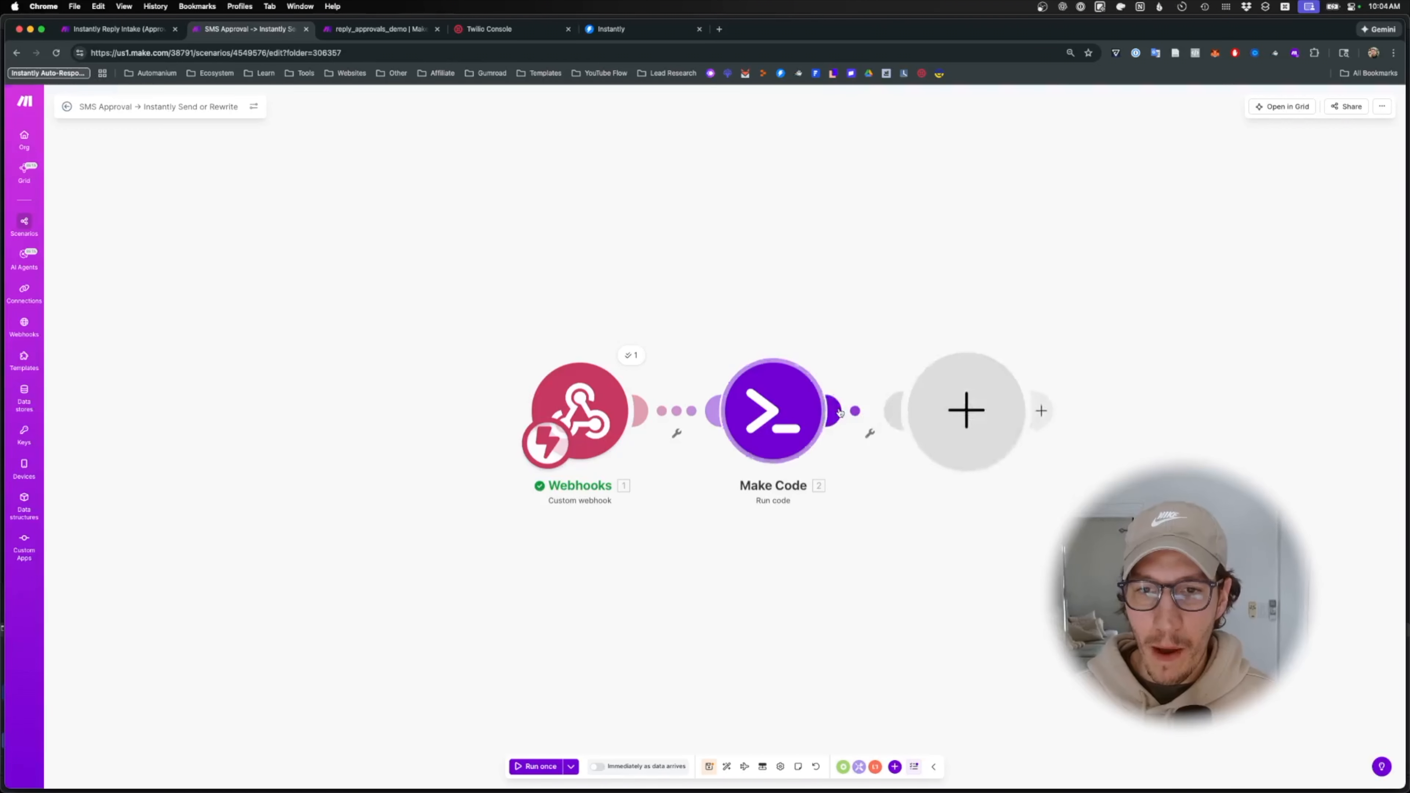
{"action": "type", "text": "router"}
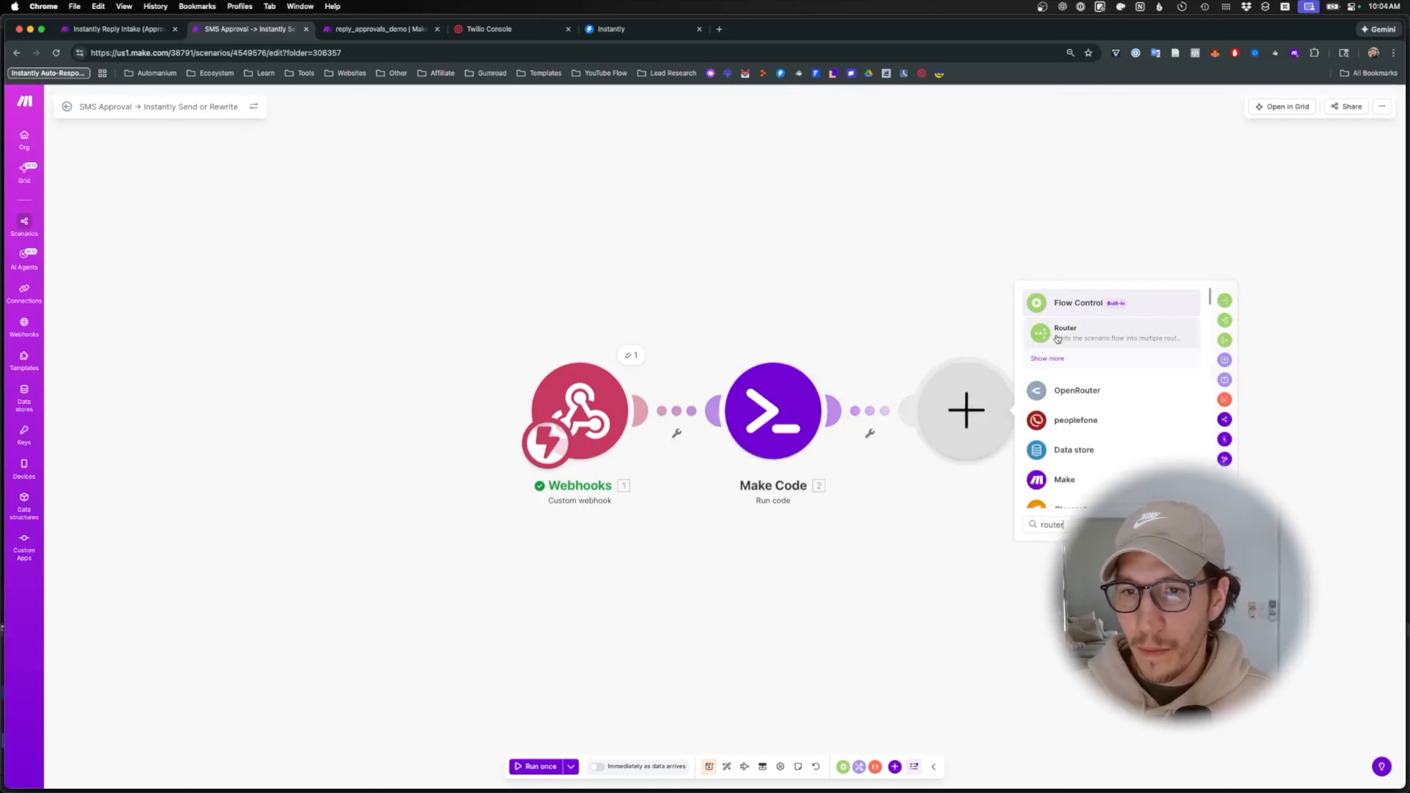
{"action": "left_click", "coordinate": [1088, 334]}
- Start labelling the second route 'Not passed', then save the scenario and run it once
{"action": "left_click", "coordinate": [1001, 461]}
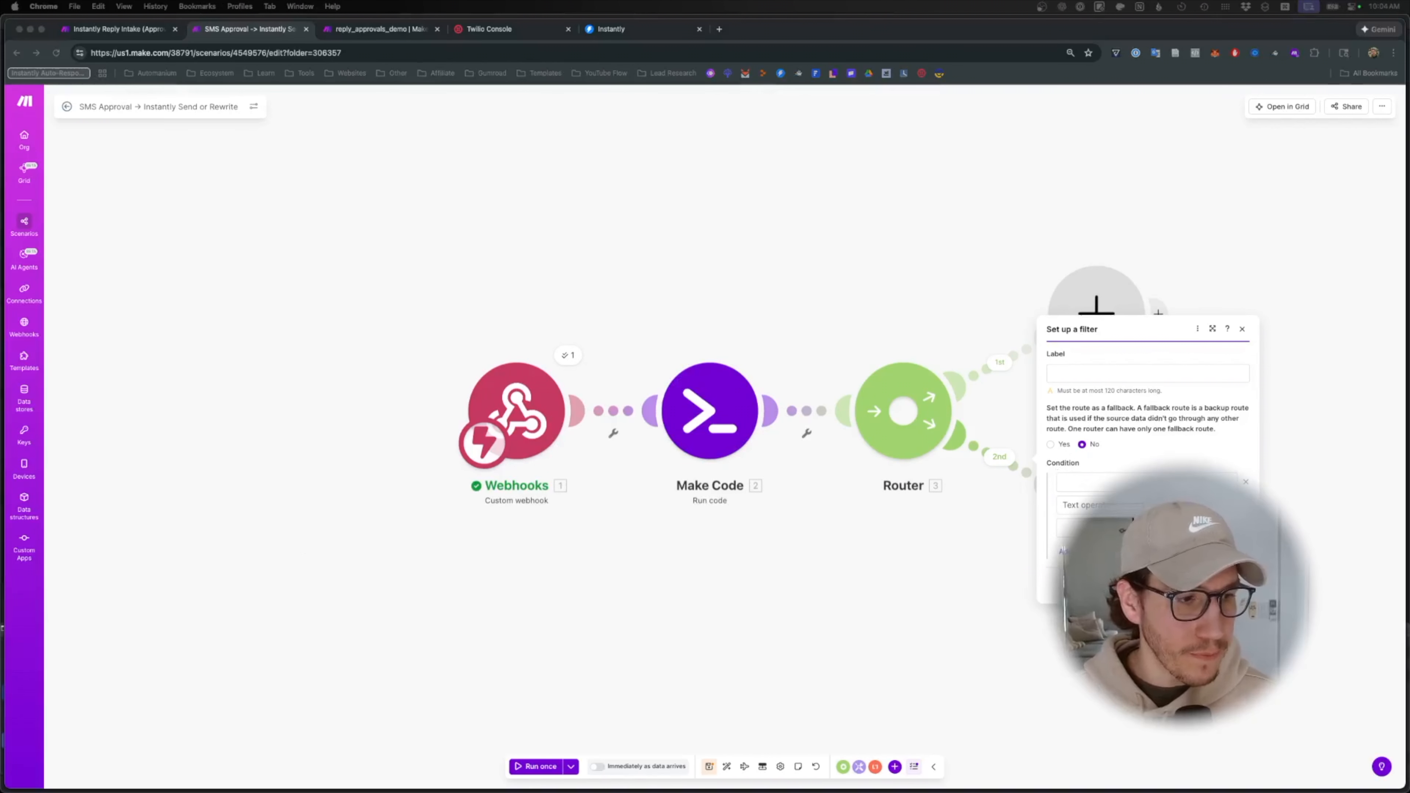
{"action": "left_click", "coordinate": [1078, 371]}
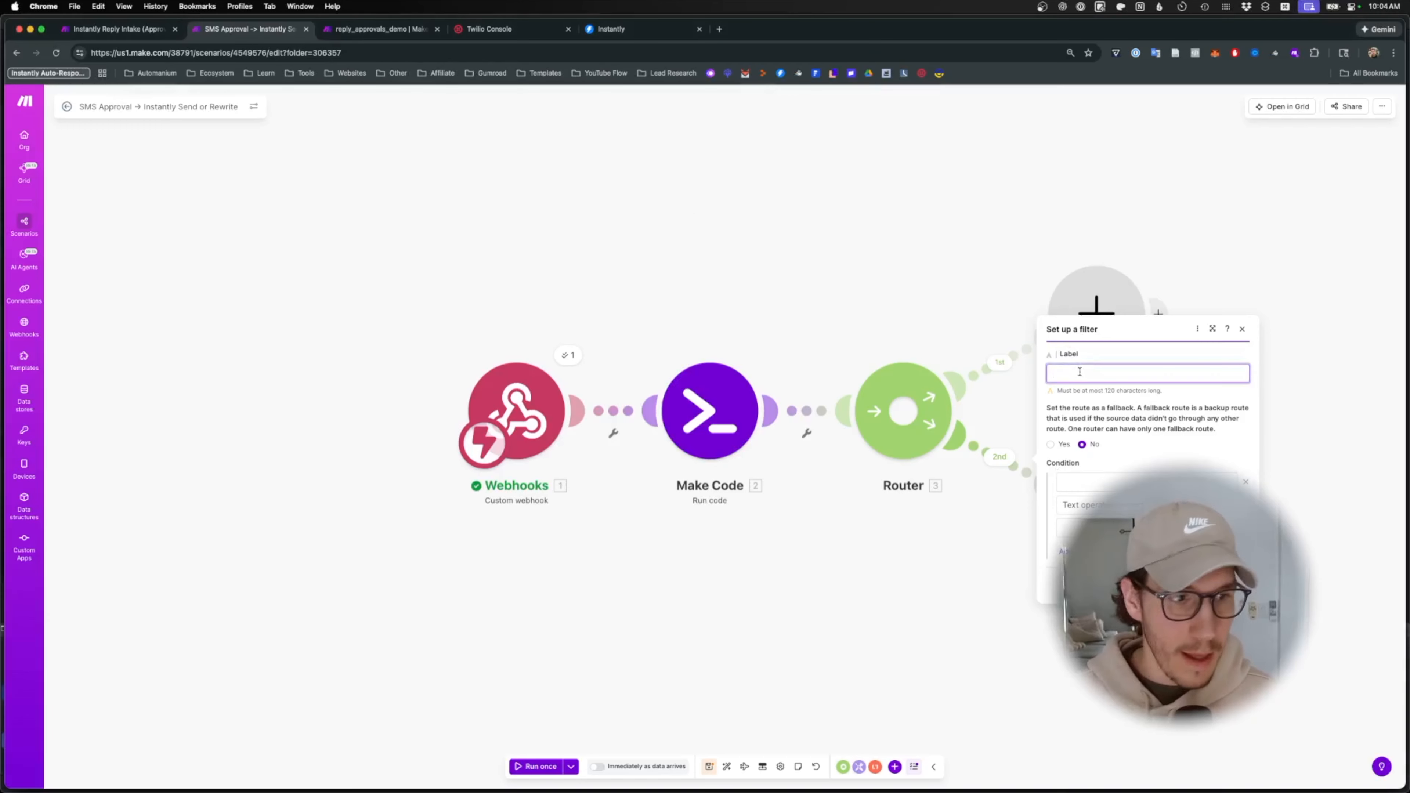
{"action": "type", "text": "Not passed"}
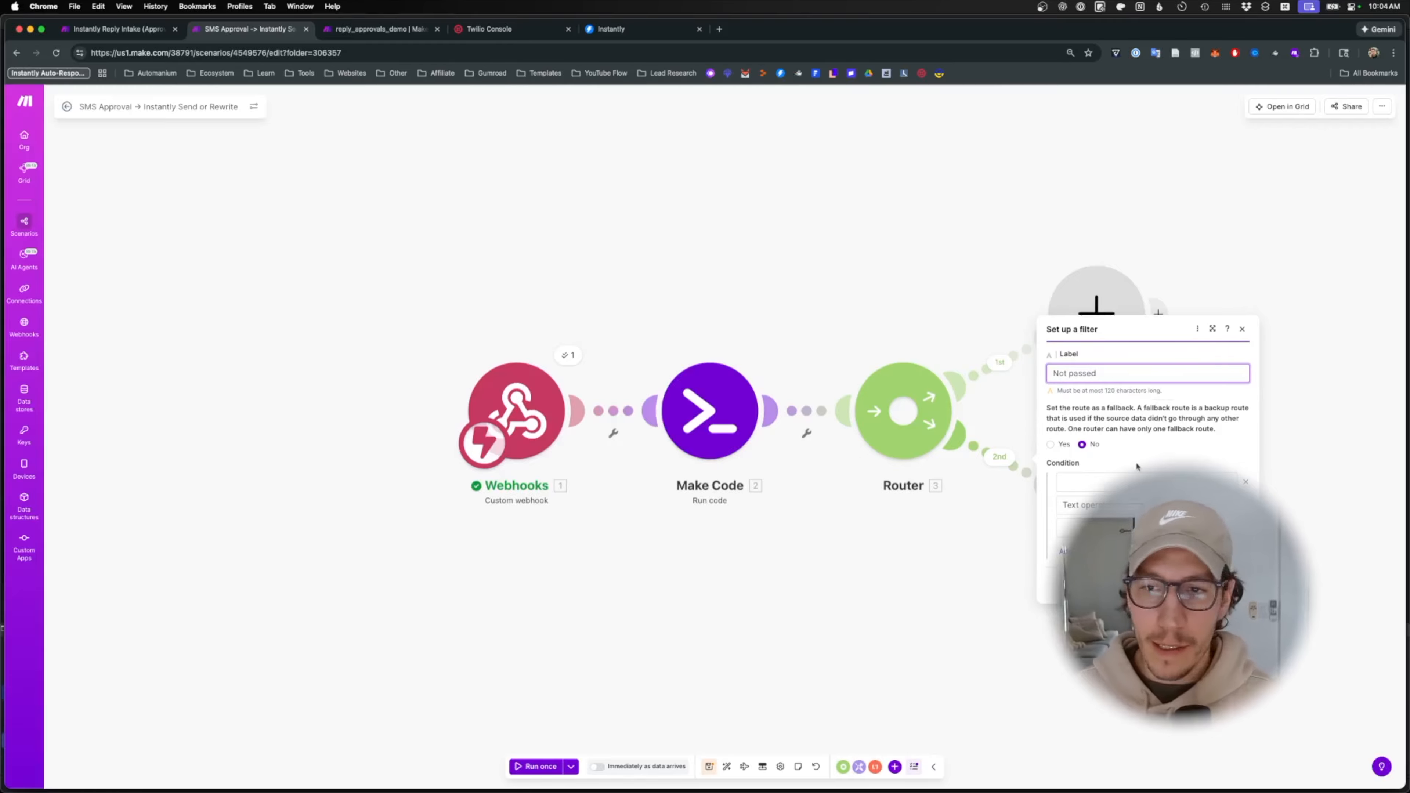
{"action": "left_click", "coordinate": [1131, 482]}
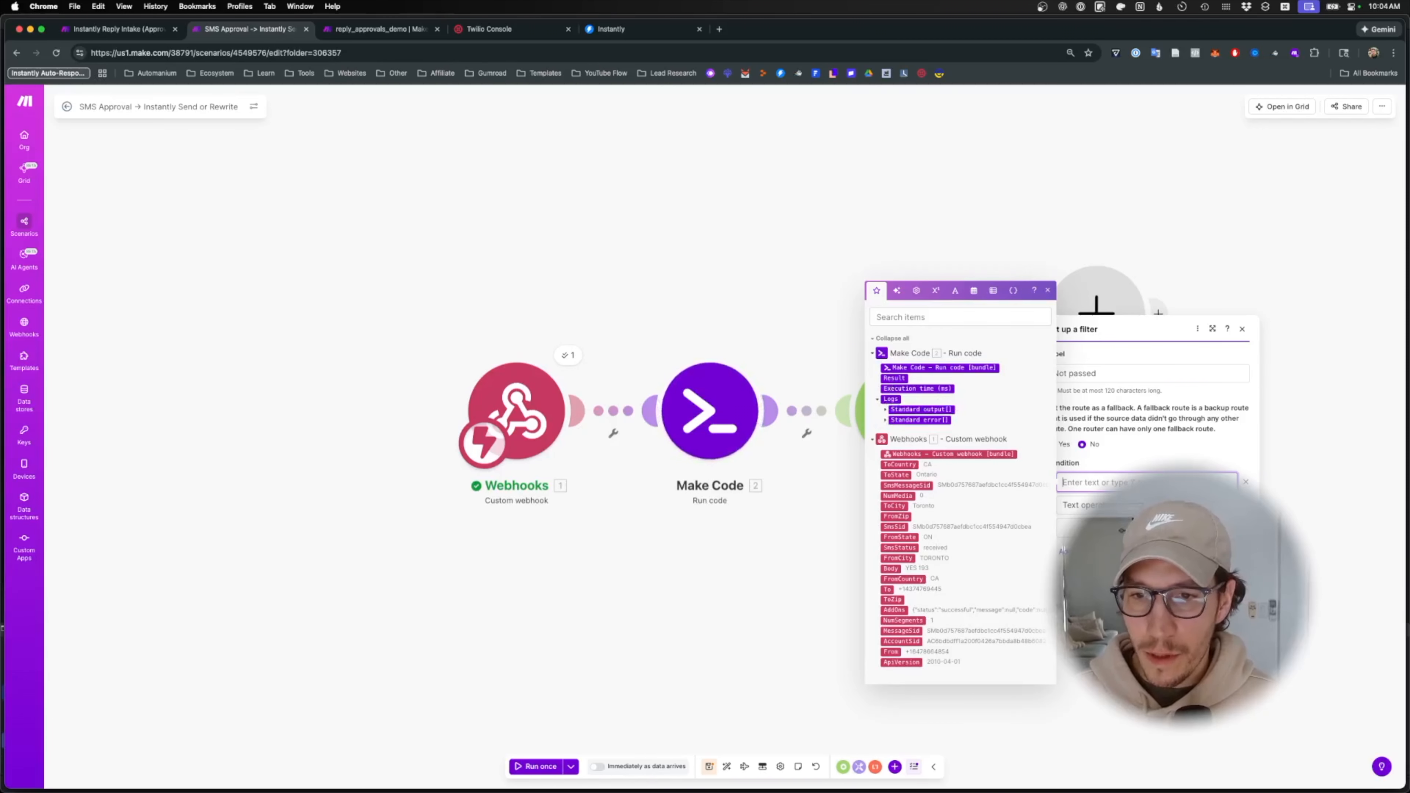
{"action": "left_click", "coordinate": [1192, 588]}
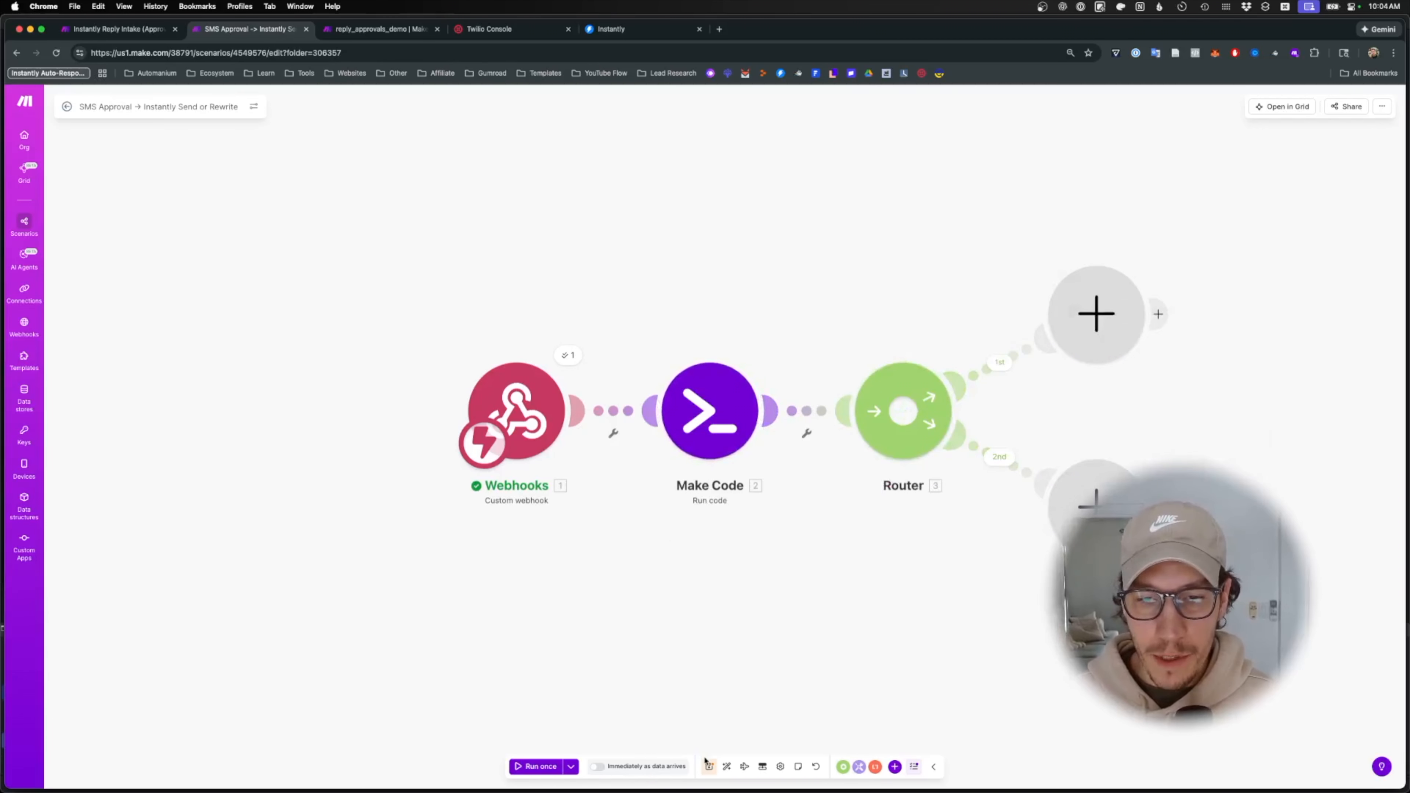
{"action": "left_click", "coordinate": [708, 765]}
{"action": "left_click", "coordinate": [534, 766]}
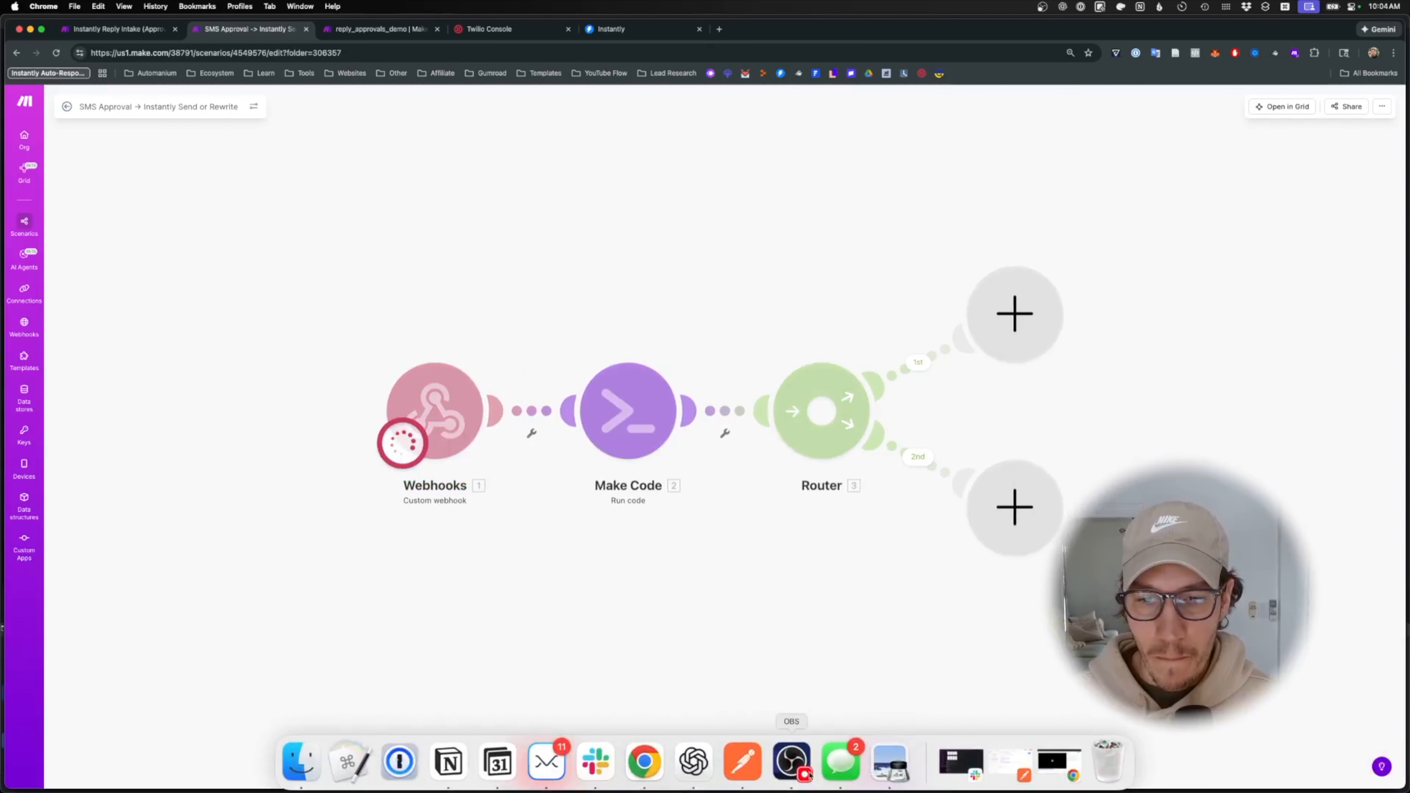
- Copy the 'NO 193 to rewrite' line and send it as a reply in the Notifications thread
{"action": "left_click", "coordinate": [841, 761]}
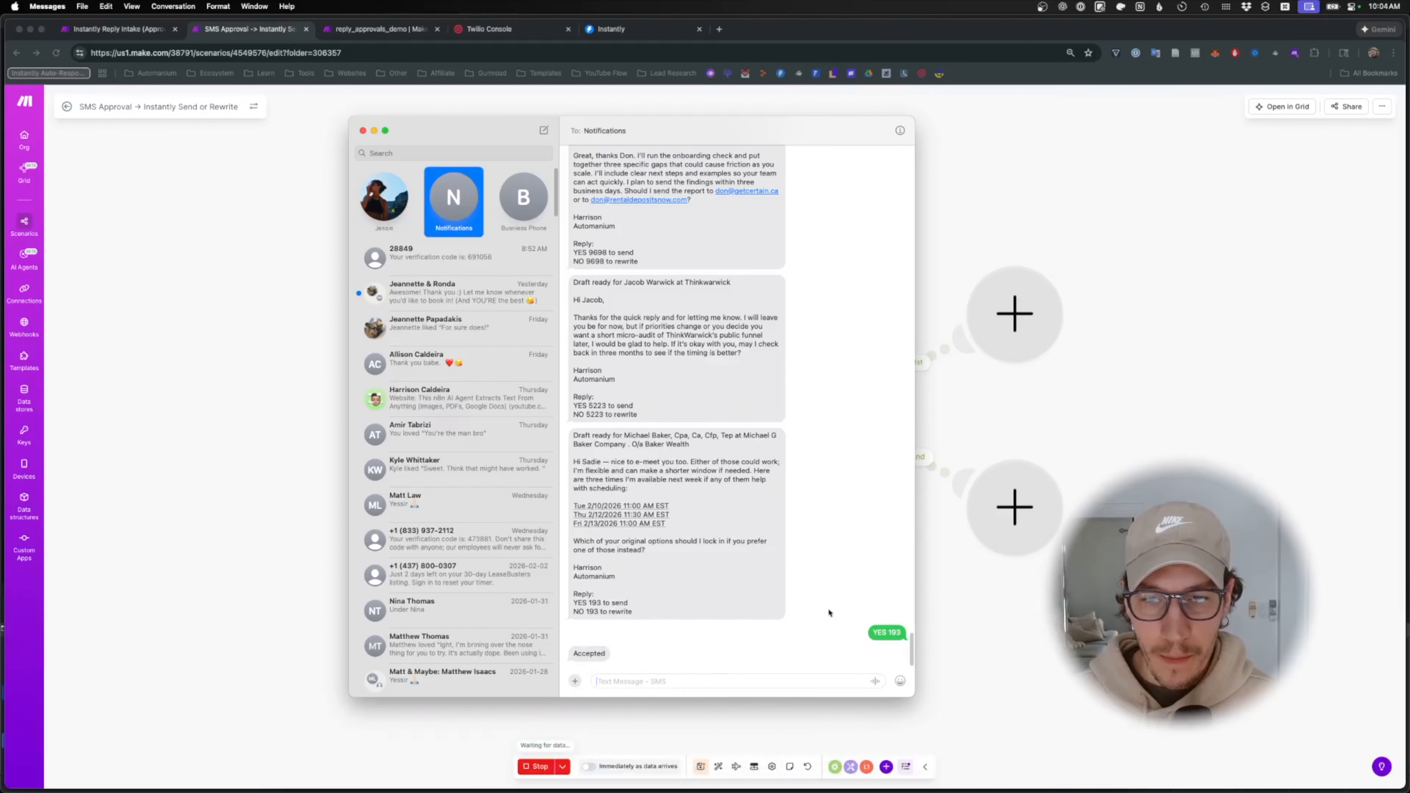
{"action": "left_click", "coordinate": [880, 632]}
{"action": "left_click", "coordinate": [598, 613]}
{"action": "left_click_drag", "start_coordinate": [598, 613], "coordinate": [591, 613]}
{"action": "left_click", "coordinate": [584, 614]}
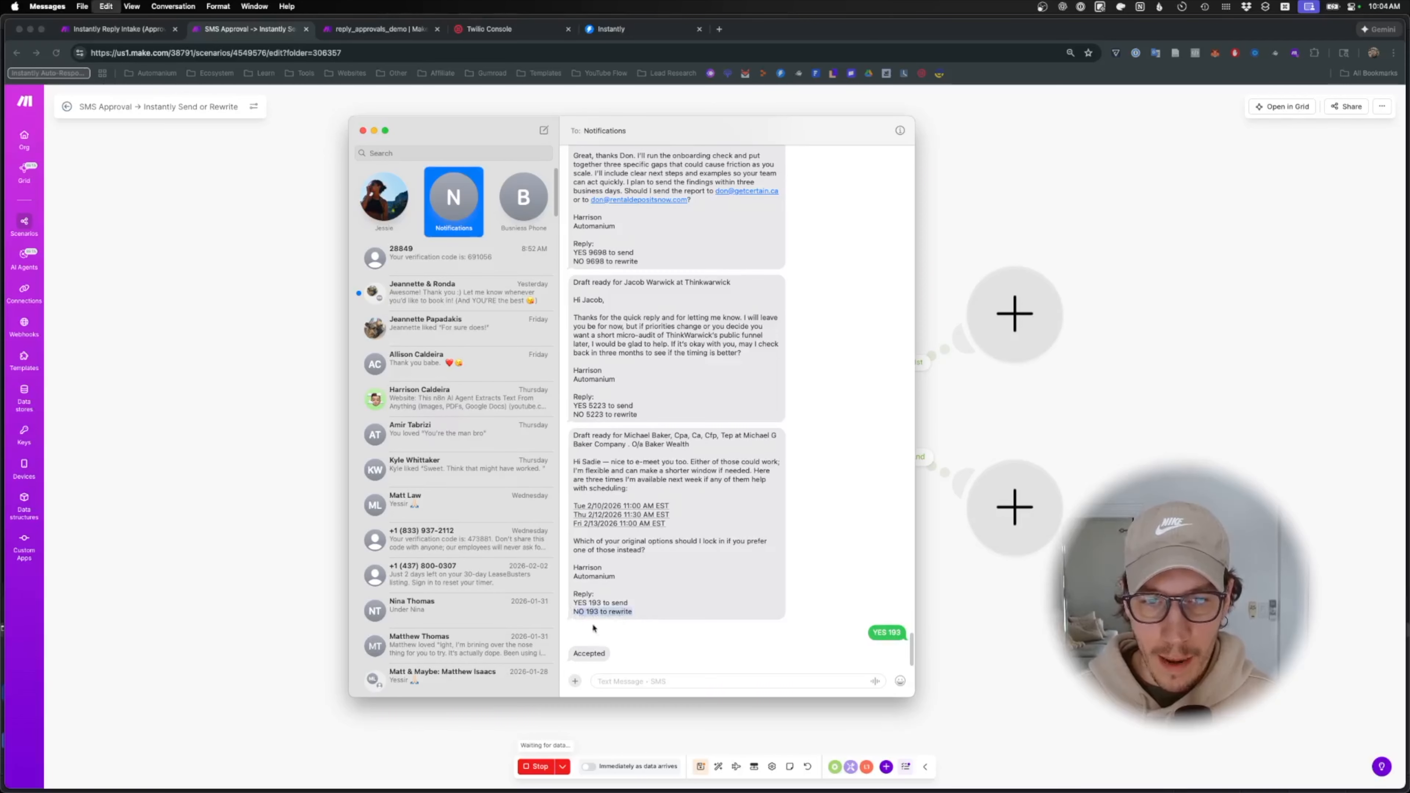
{"action": "left_click", "coordinate": [630, 682]}
{"action": "type", "text": "O 193 to rewrite"}
{"action": "key", "text": "Return"}
{"action": "left_click", "coordinate": [973, 645]}
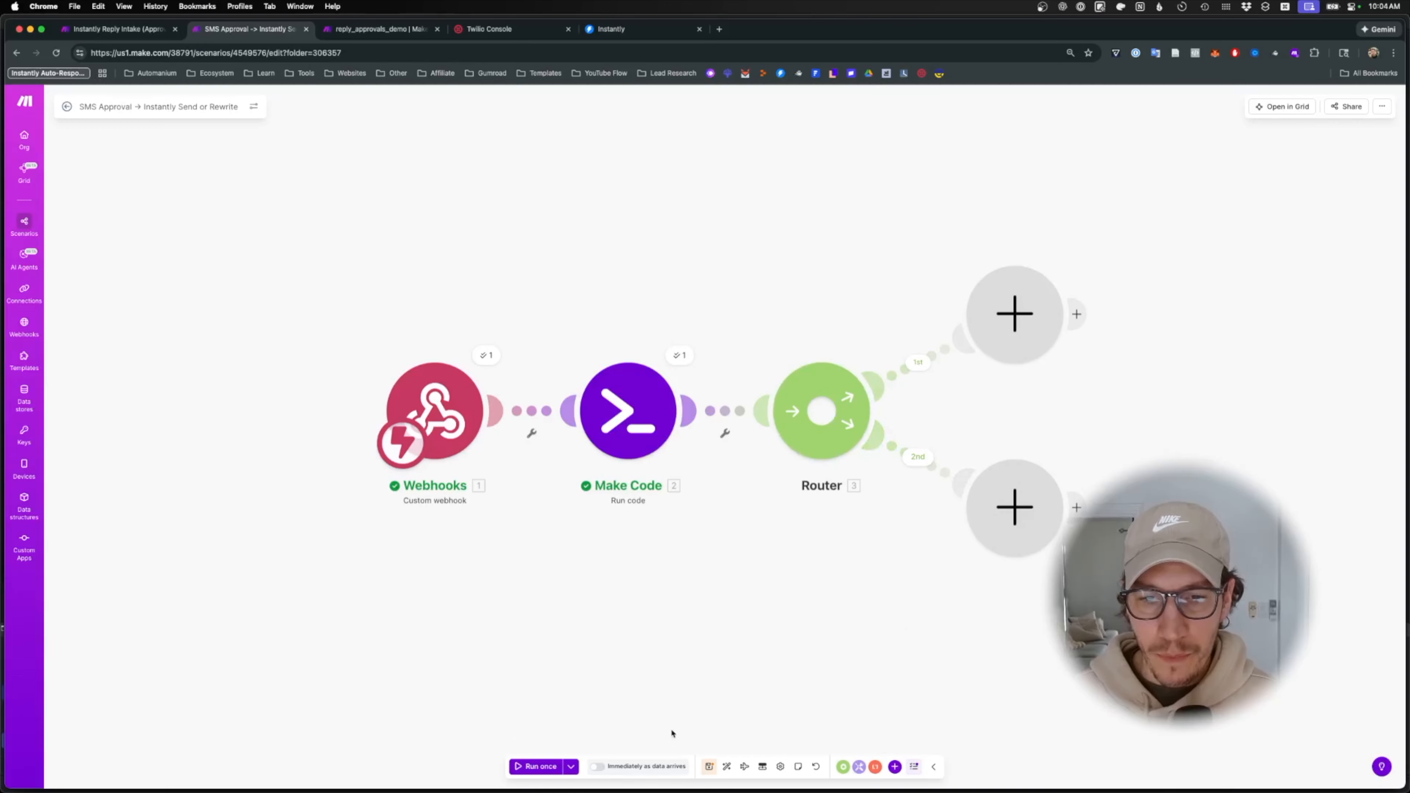
- Save the scenario with the second route labelled Not passed and reload the page
{"action": "left_click", "coordinate": [709, 767]}
{"action": "left_click", "coordinate": [925, 457]}
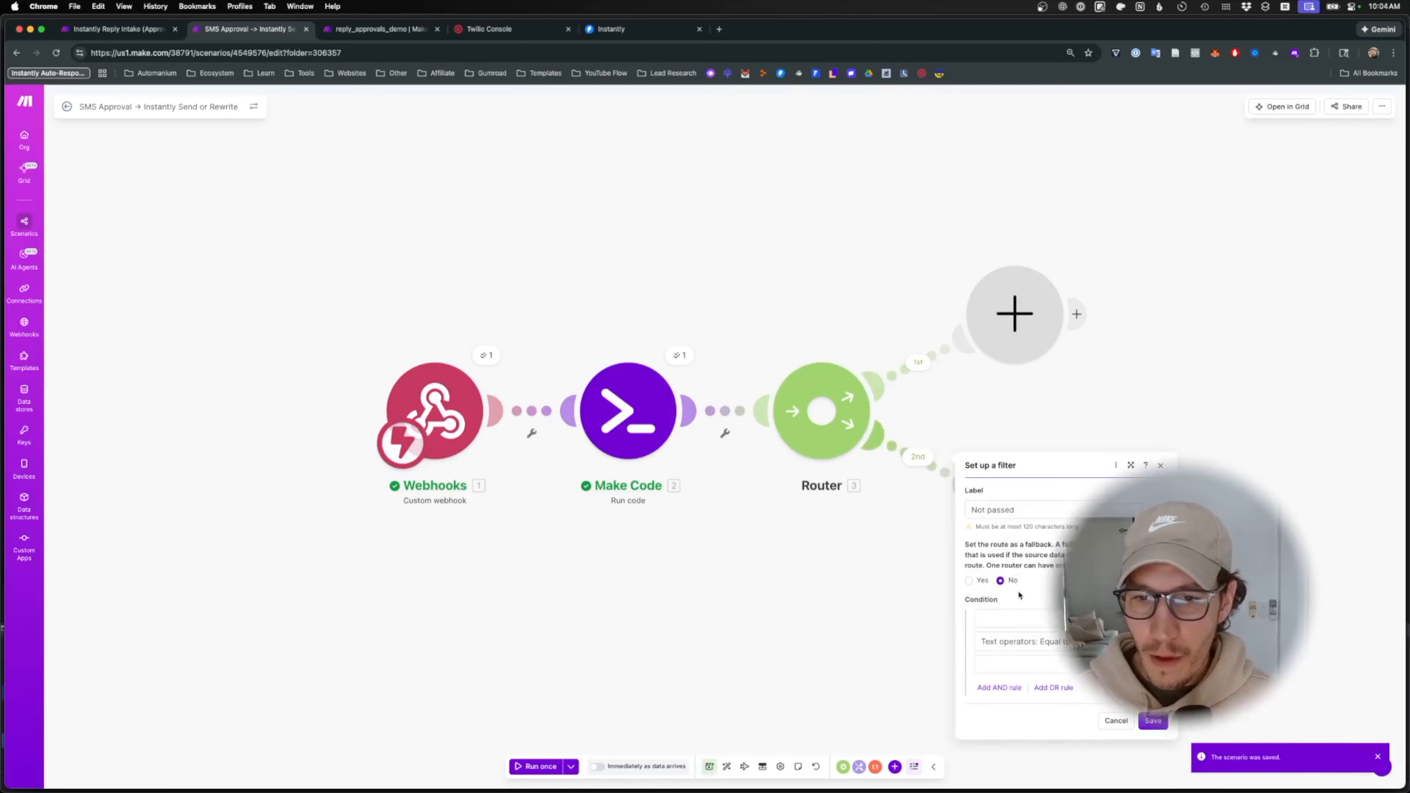
{"action": "left_click", "coordinate": [1015, 618]}
{"action": "left_click", "coordinate": [1151, 584]}
{"action": "left_click", "coordinate": [709, 767]}
{"action": "left_click", "coordinate": [432, 49]}
{"action": "key", "text": "Return"}
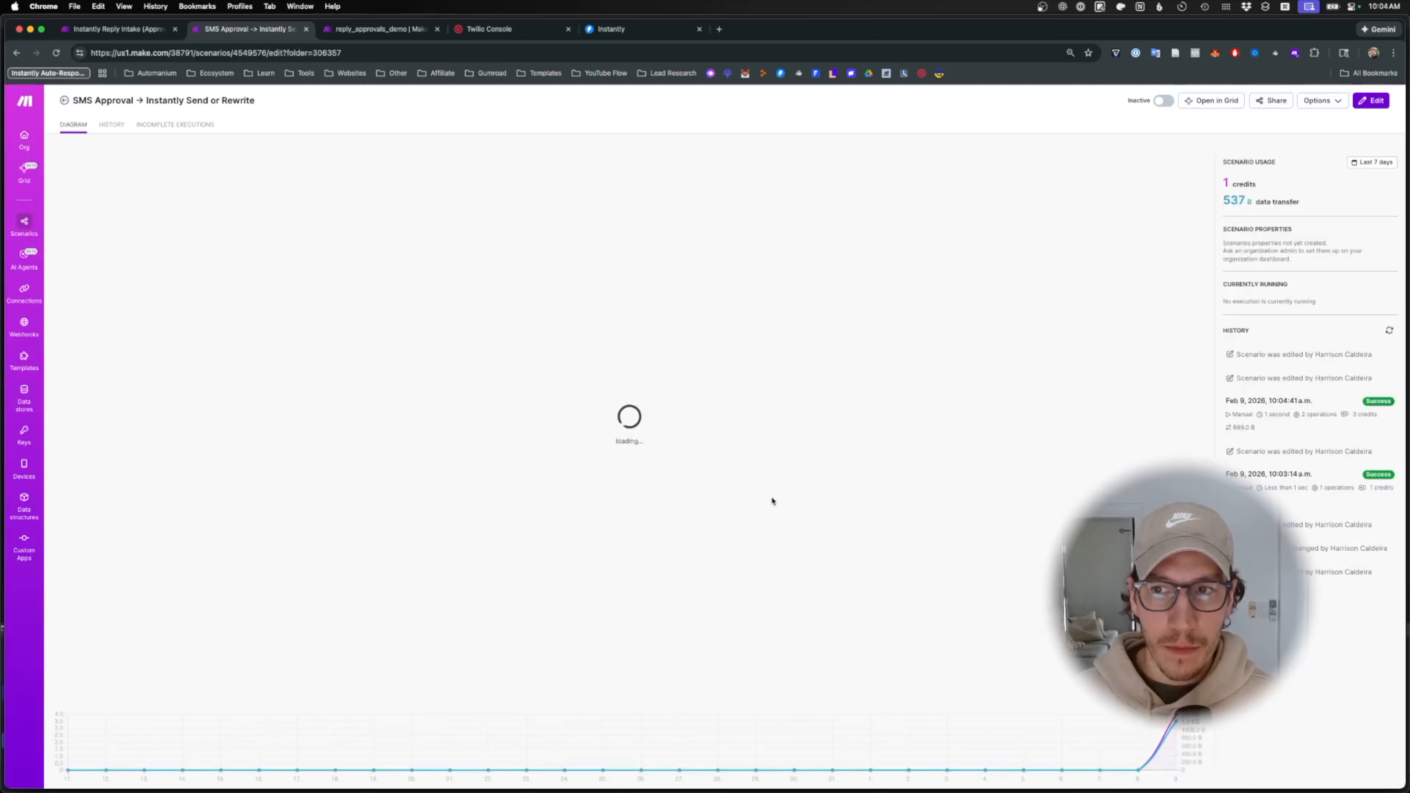
- Give the Not passed route an is_valid Equal to (case insensitive) condition with value 'f'
{"action": "left_click", "coordinate": [923, 456]}
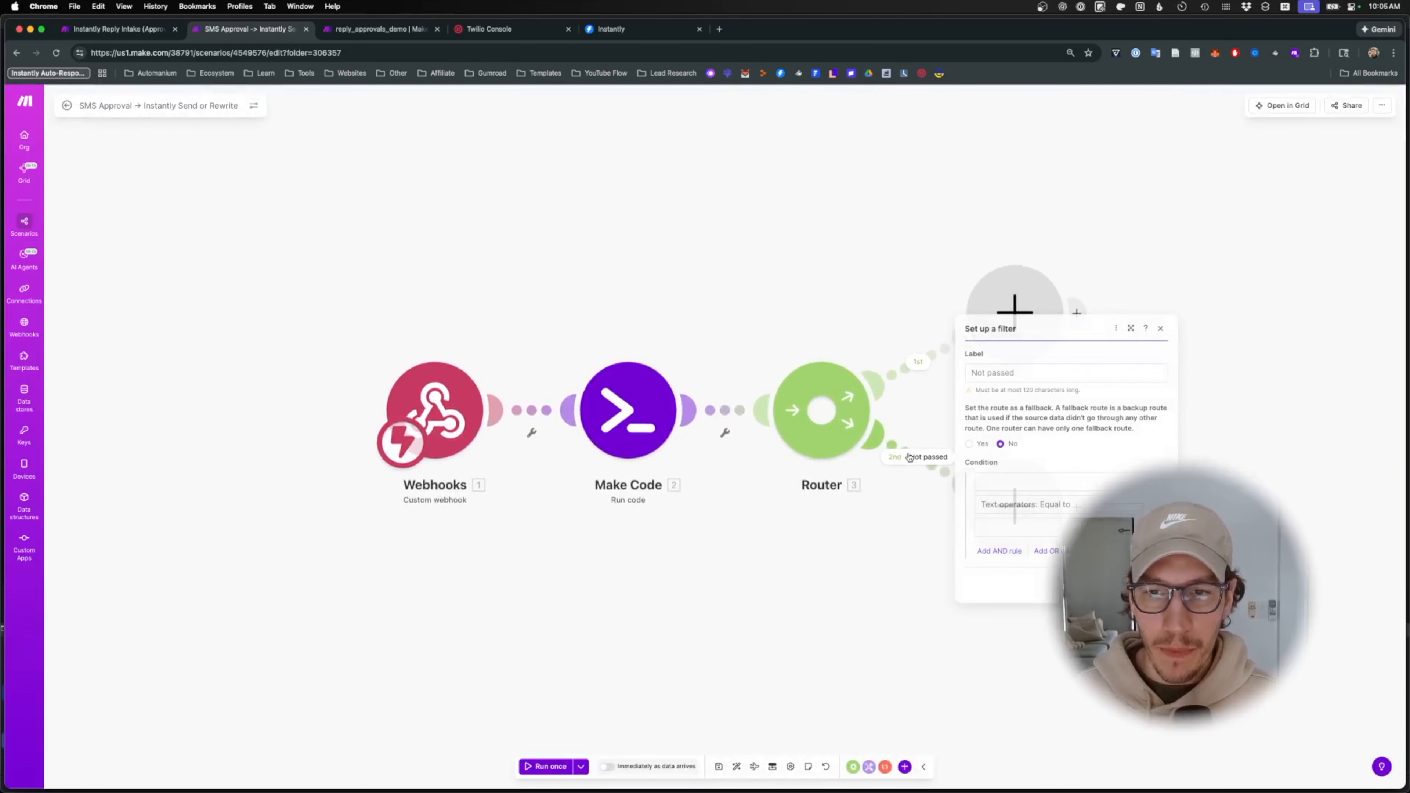
{"action": "left_click", "coordinate": [1033, 483]}
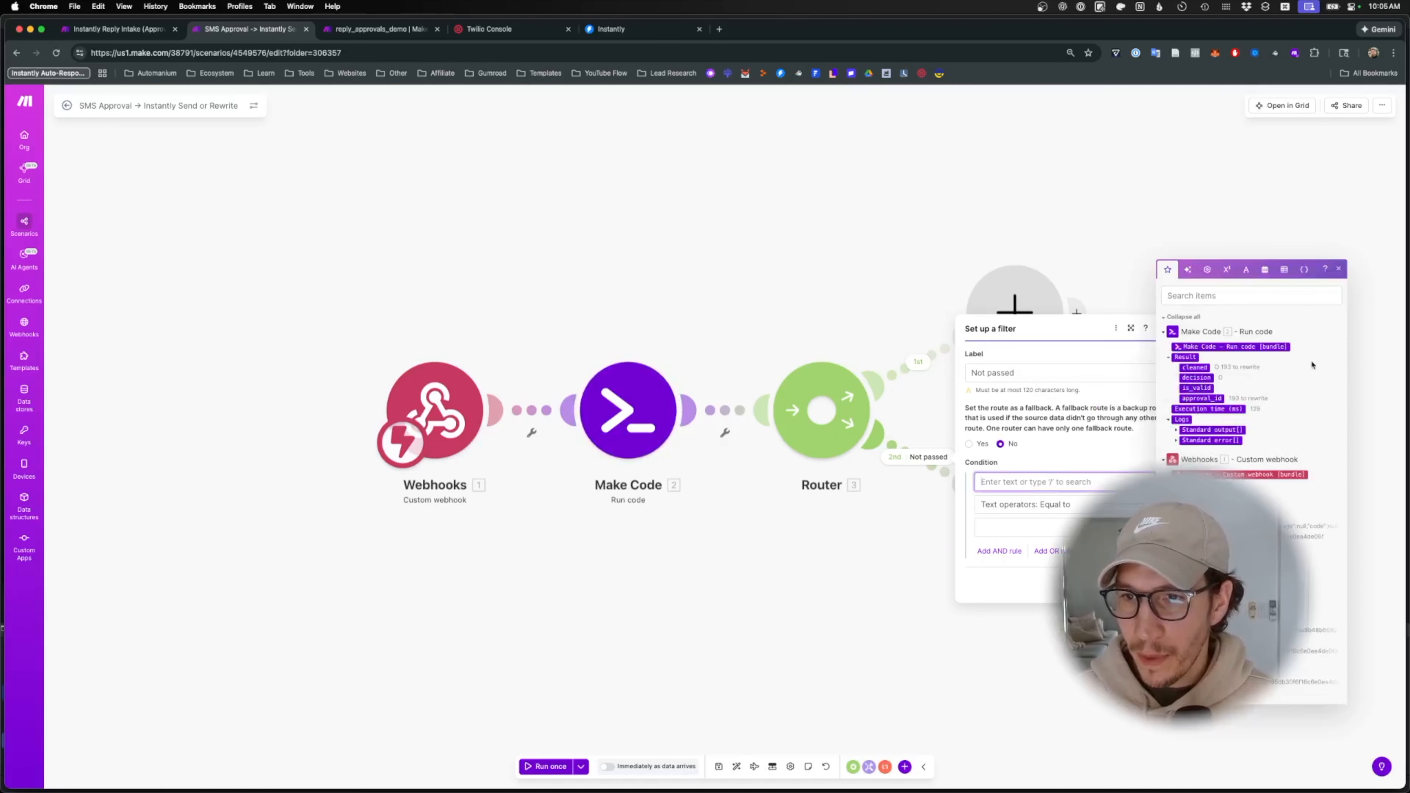
{"action": "left_click", "coordinate": [1196, 388]}
{"action": "left_click", "coordinate": [1060, 505]}
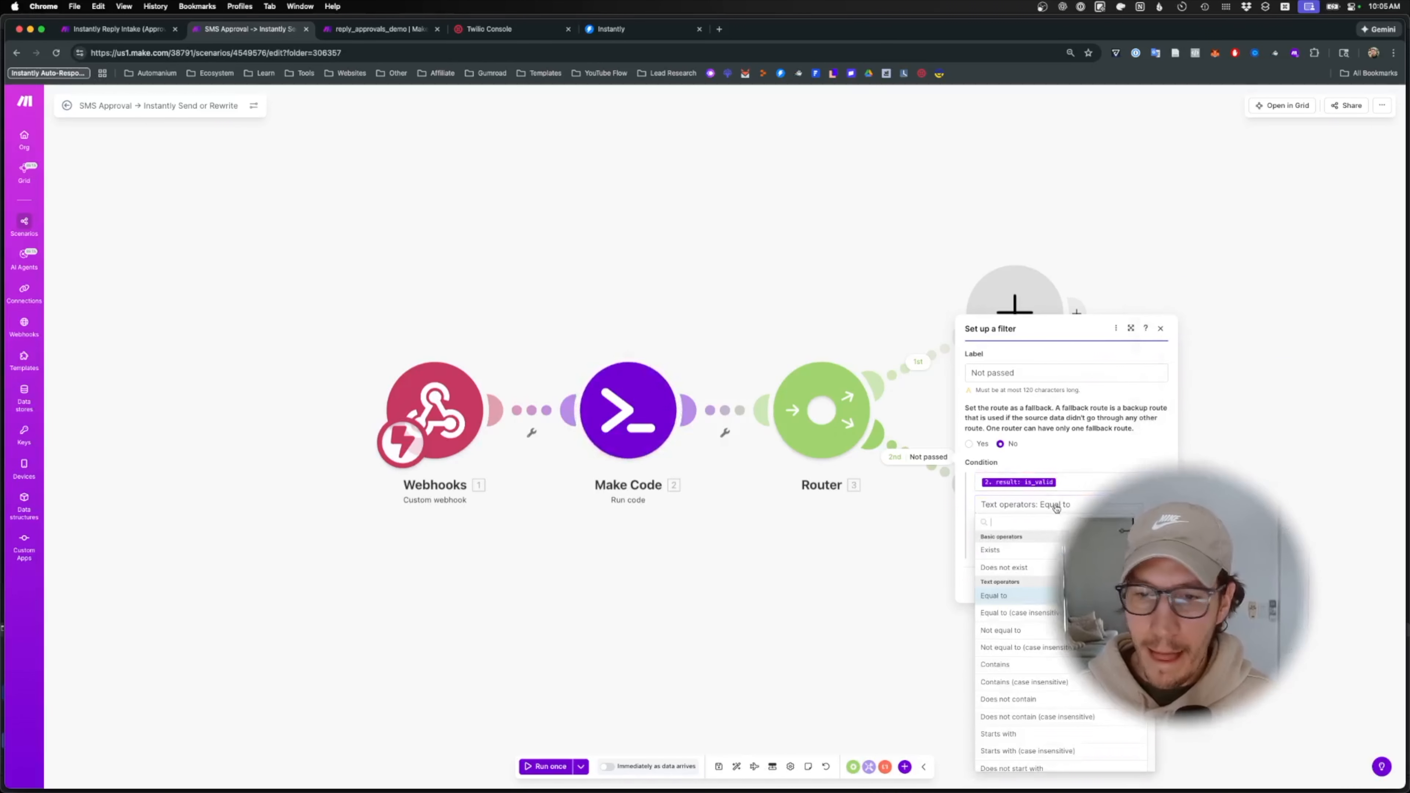
{"action": "type", "text": "equals"}
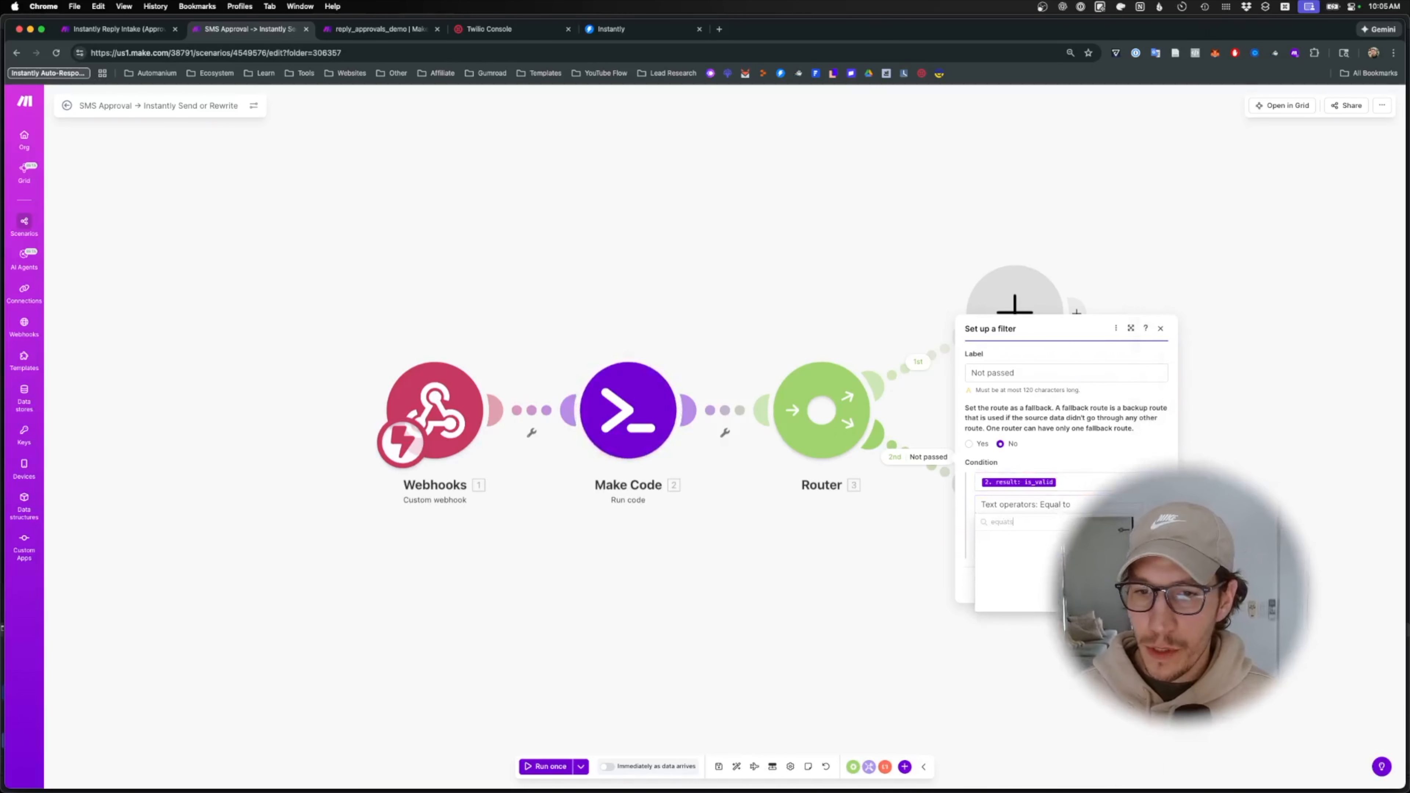
{"action": "key", "text": "BackSpace"}
{"action": "left_click", "coordinate": [1053, 570]}
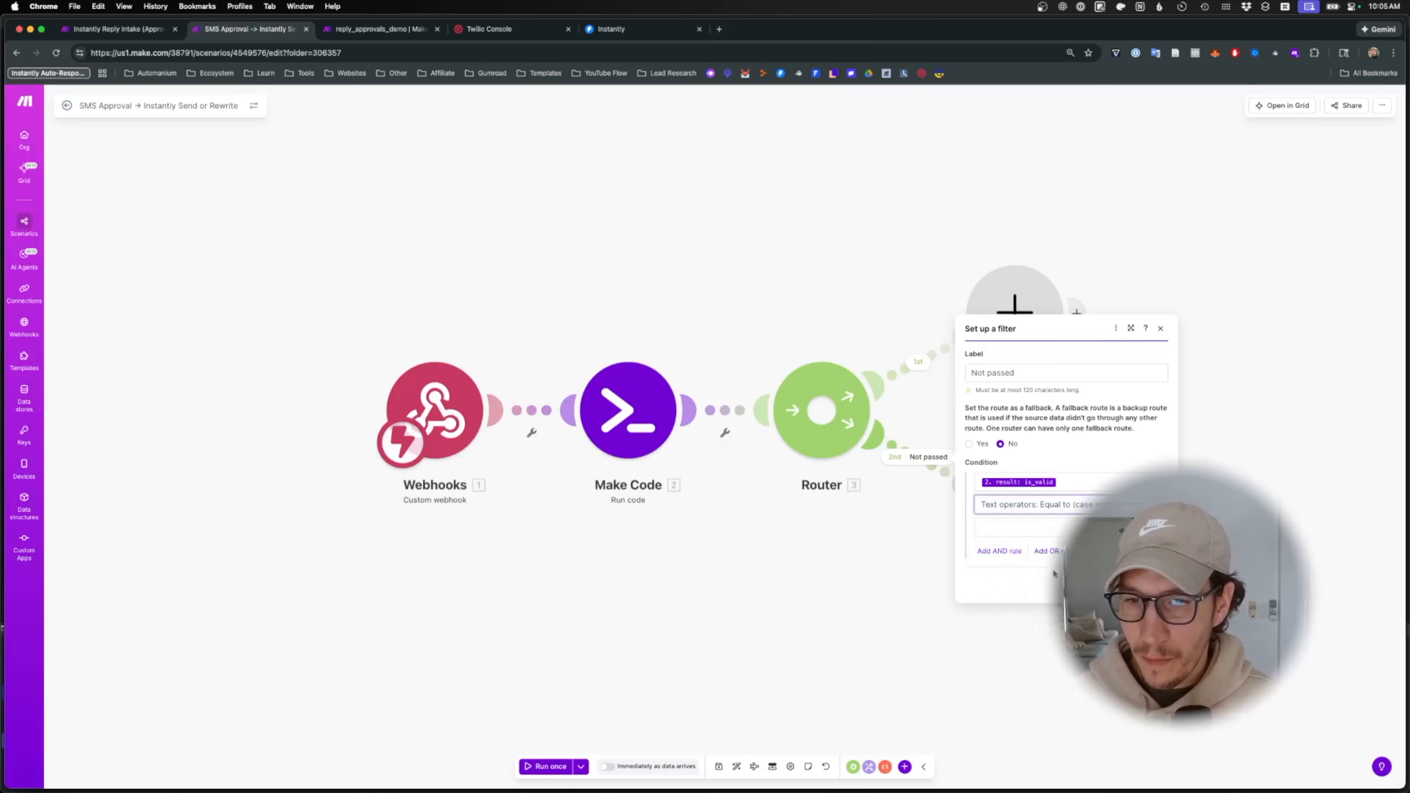
{"action": "left_click", "coordinate": [1043, 528]}
{"action": "type", "text": "fa"}
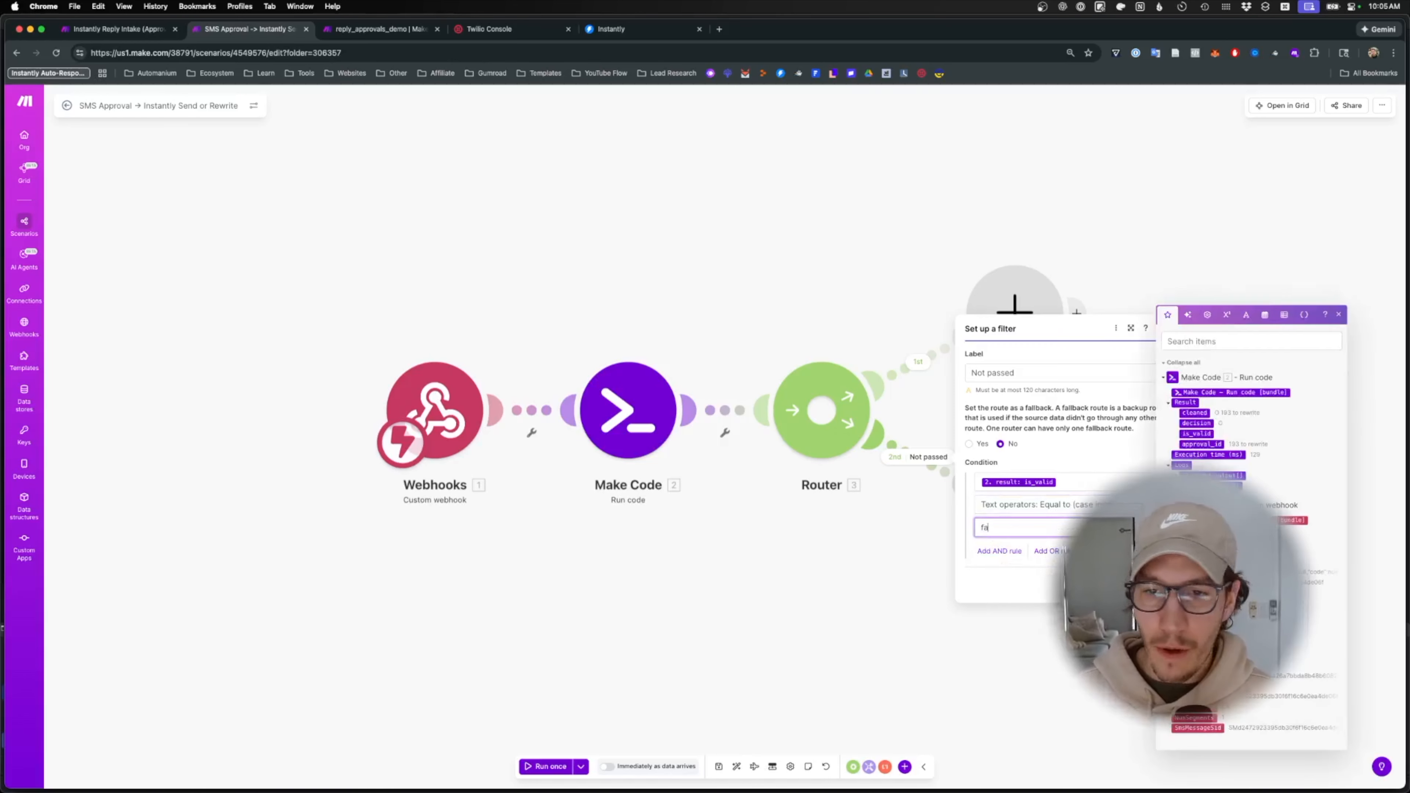
{"action": "left_click", "coordinate": [913, 368]}
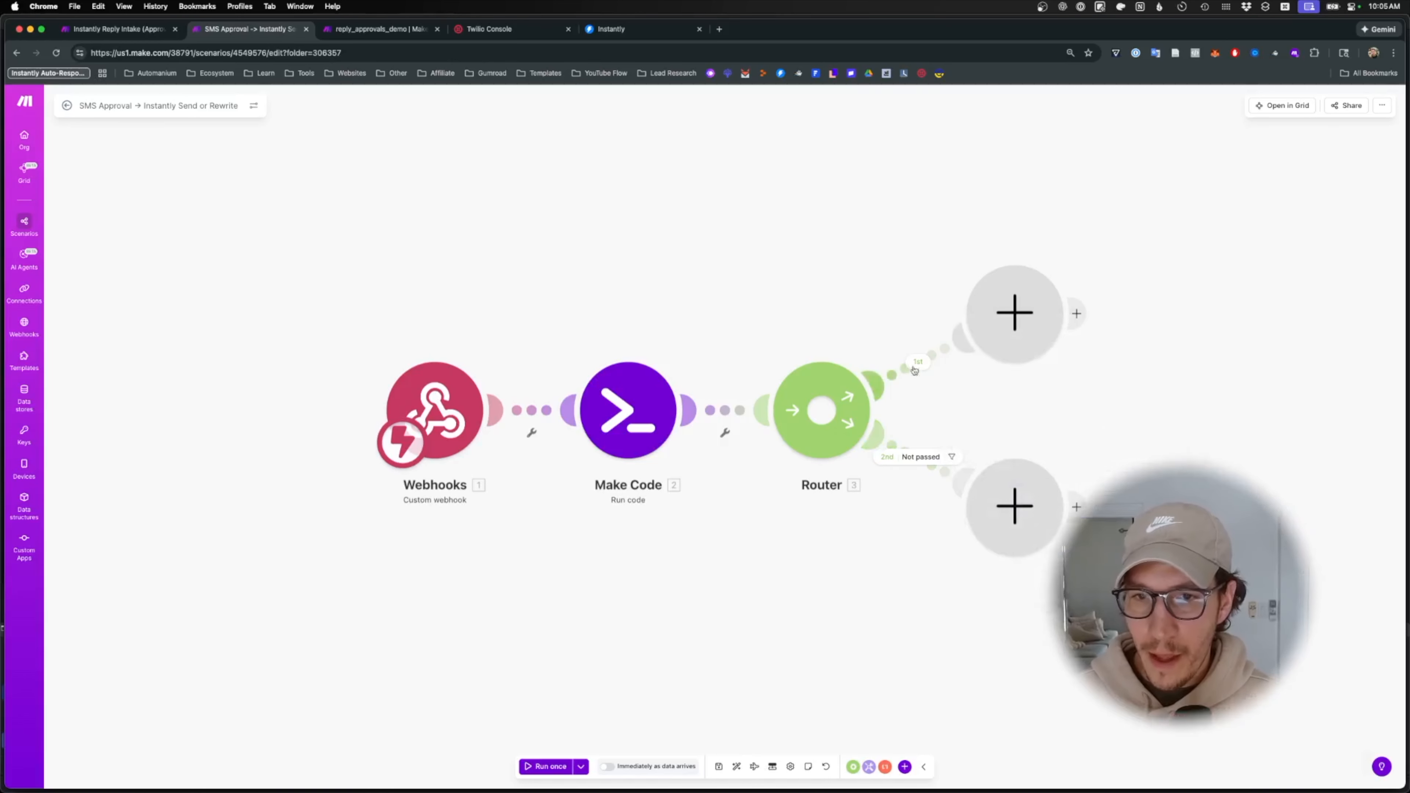
- Label the first route Passed with condition is_valid Equal to (case insensitive) True
{"action": "left_click", "coordinate": [912, 368]}
{"action": "left_click", "coordinate": [987, 276]}
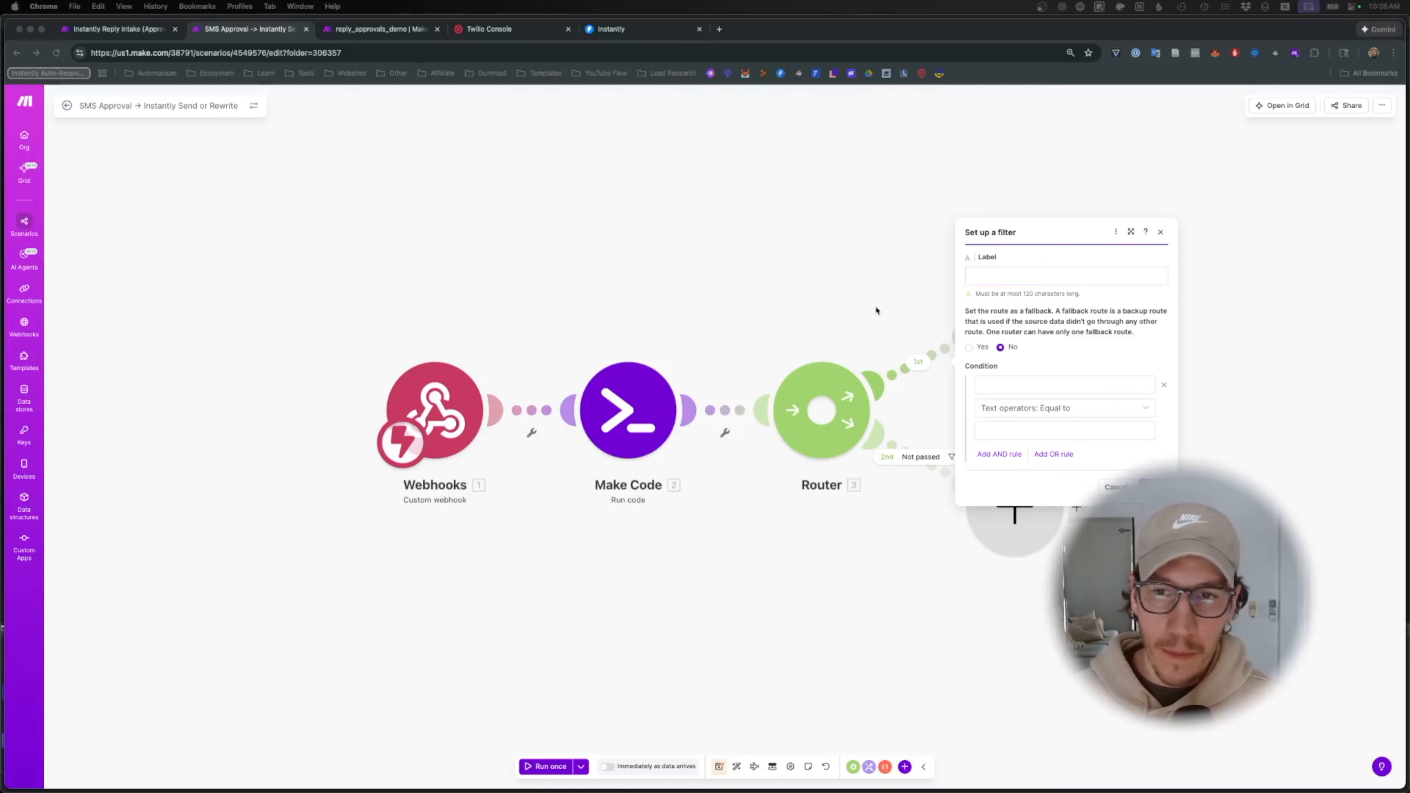
{"action": "left_click", "coordinate": [992, 273]}
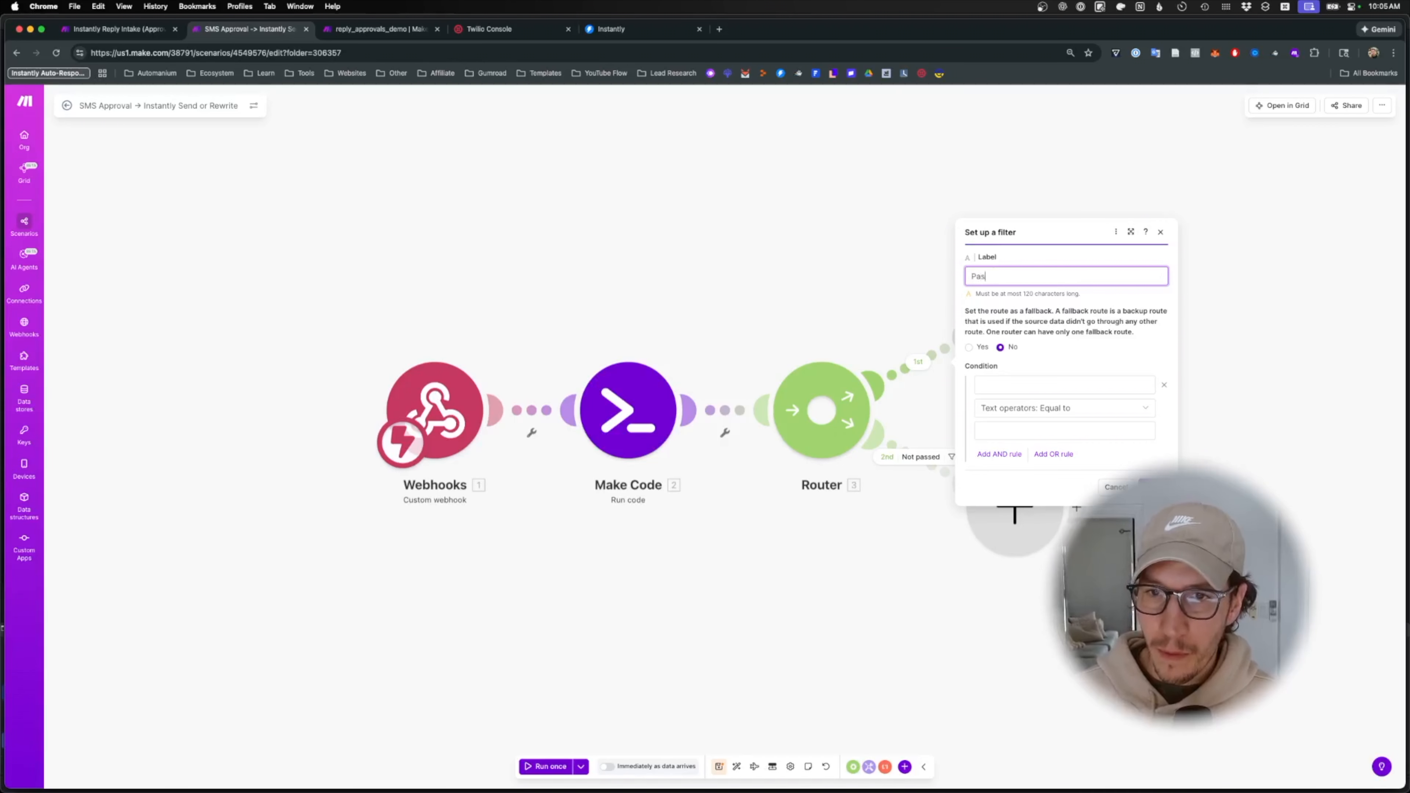
{"action": "left_click", "coordinate": [1051, 385]}
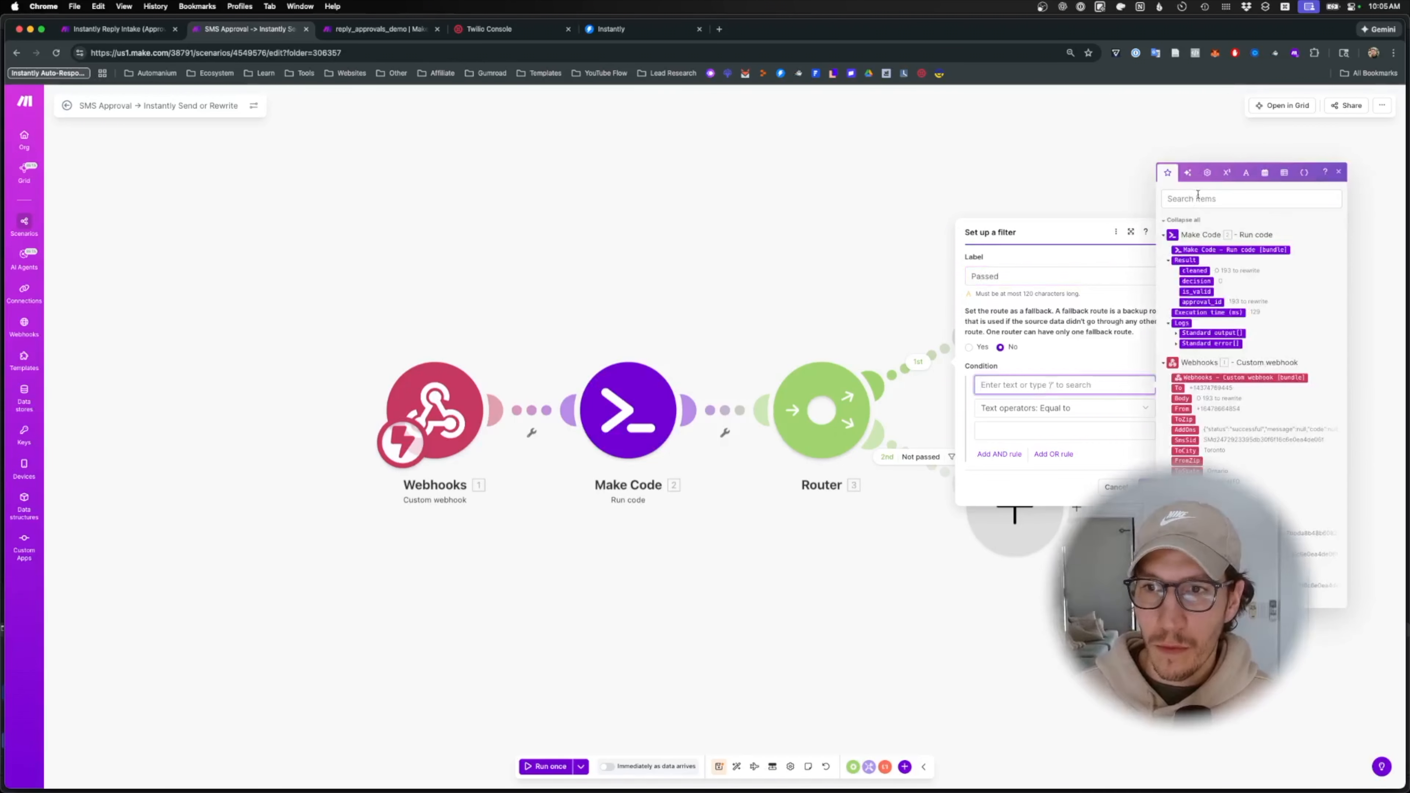
{"action": "left_click", "coordinate": [1213, 290]}
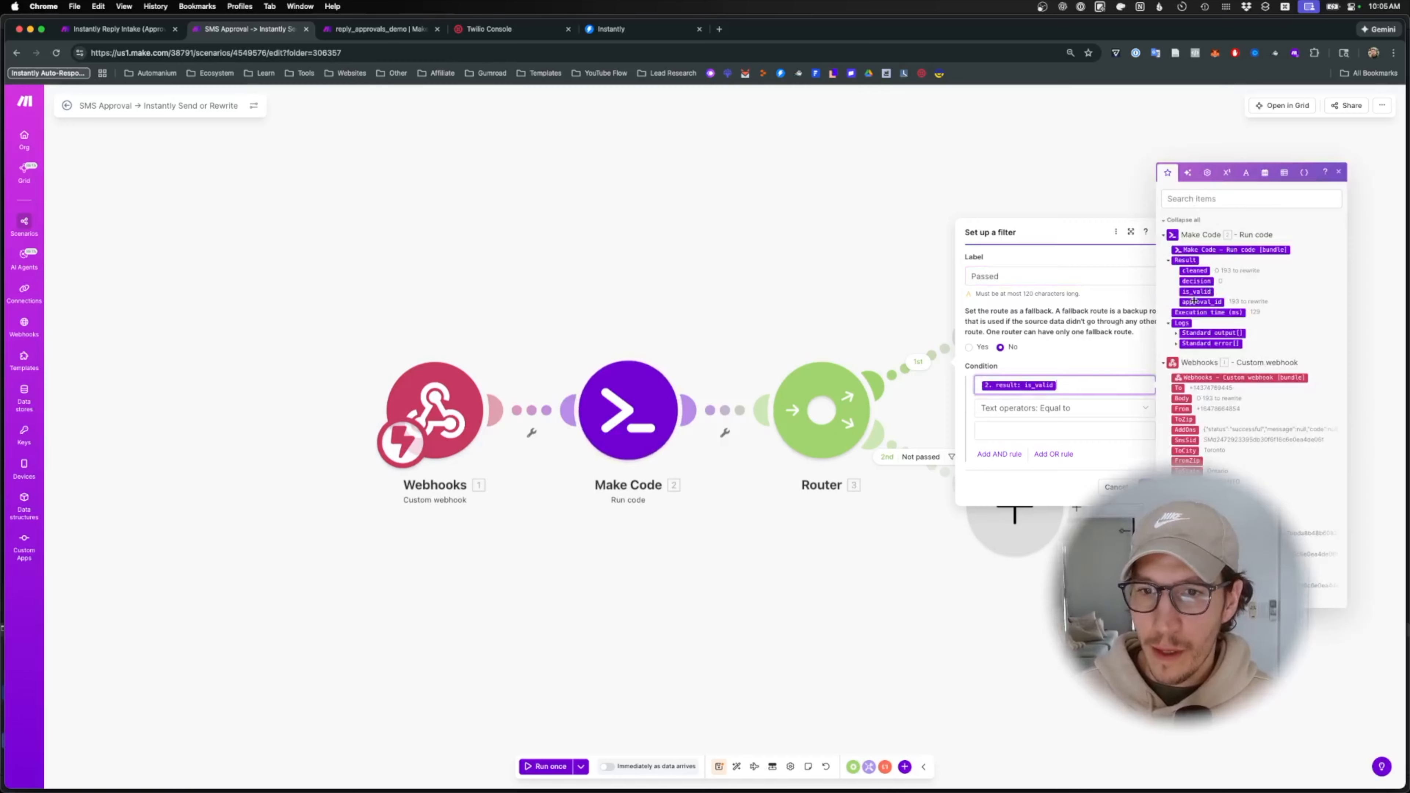
{"action": "left_click", "coordinate": [1059, 415]}
{"action": "left_click", "coordinate": [1055, 519]}
{"action": "left_click", "coordinate": [1033, 433]}
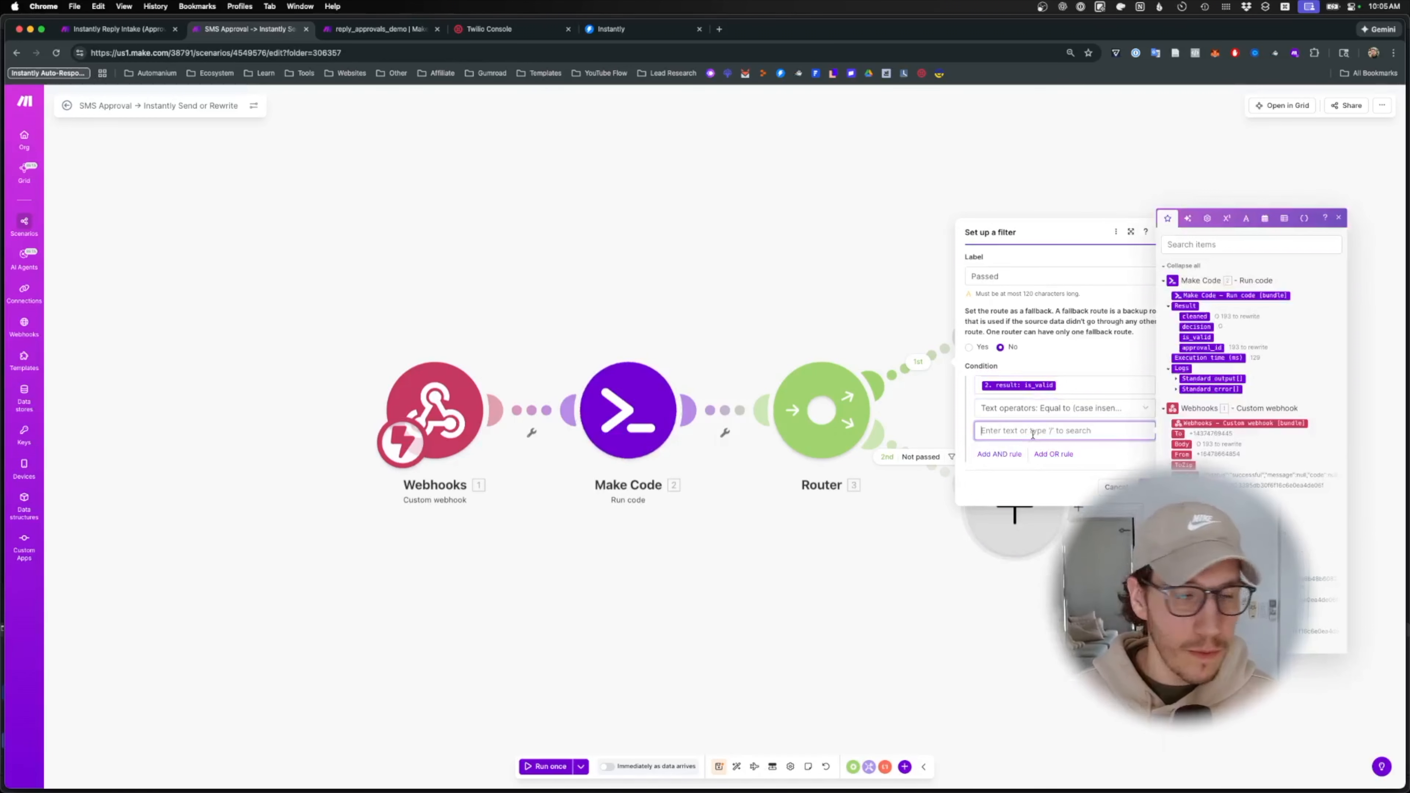
{"action": "type", "text": "tr"}
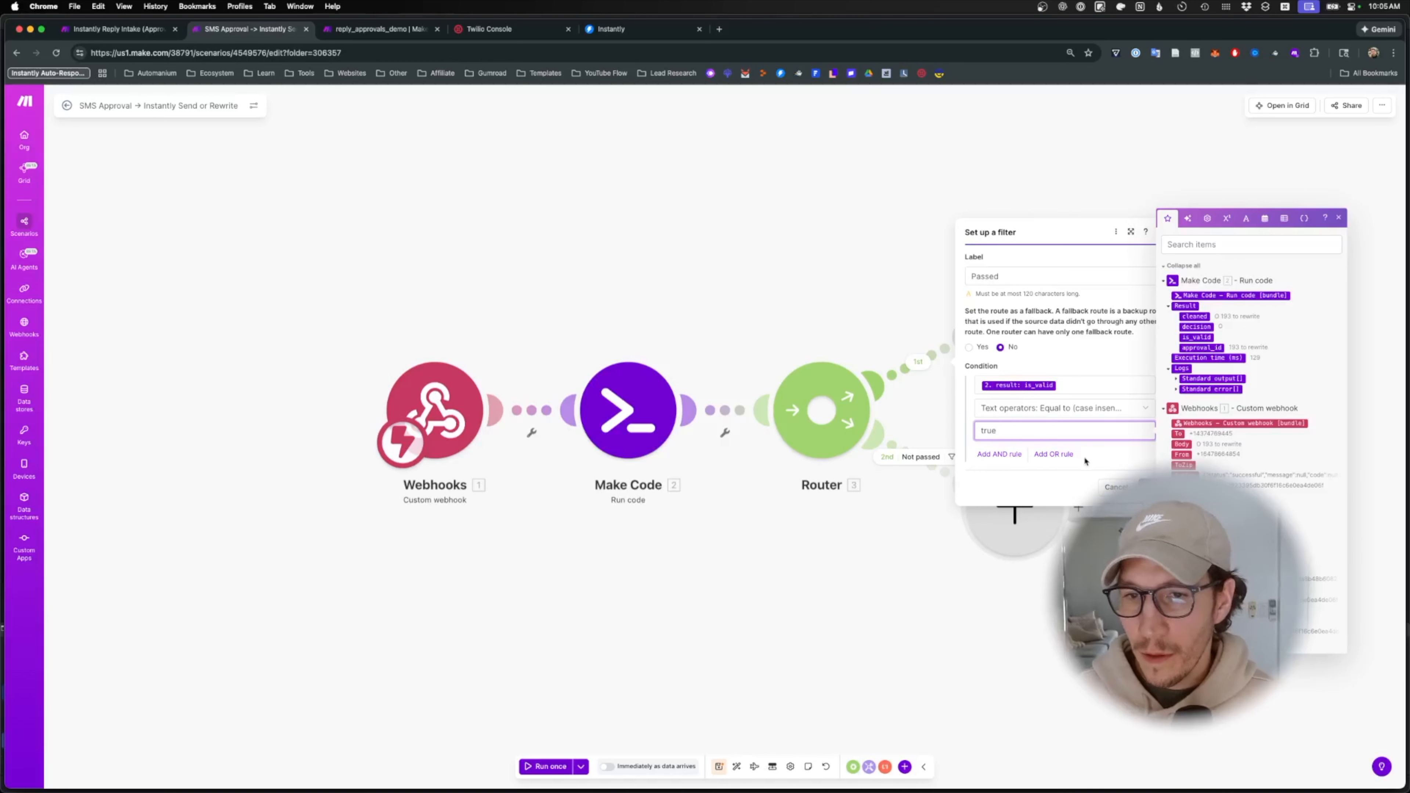
{"action": "type", "text": "ue"}
{"action": "key", "text": "BackSpace"}
{"action": "key", "text": "BackSpace"}
{"action": "key", "text": "BackSpace"}
{"action": "key", "text": "BackSpace"}
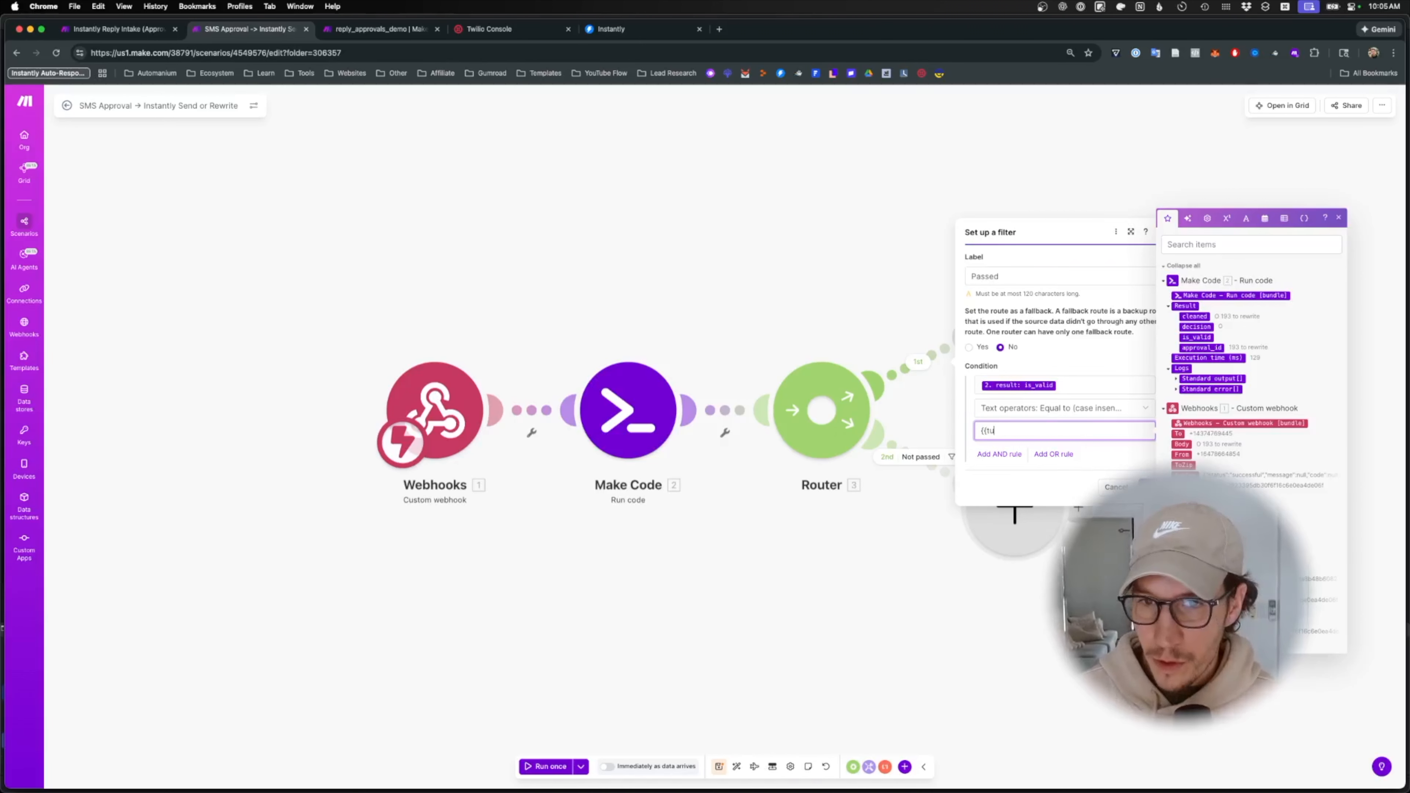
{"action": "key", "text": "BackSpace"}
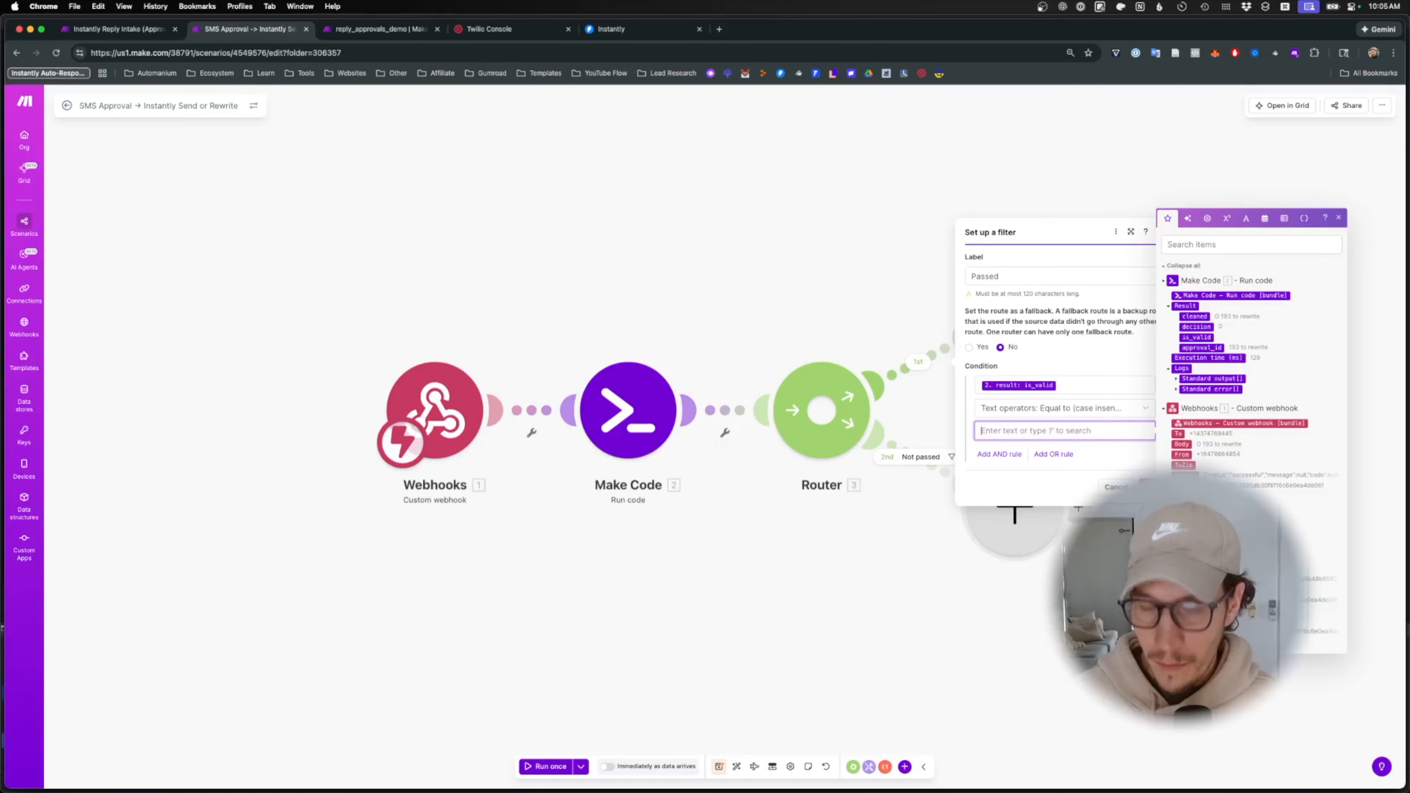
{"action": "type", "text": "True"}
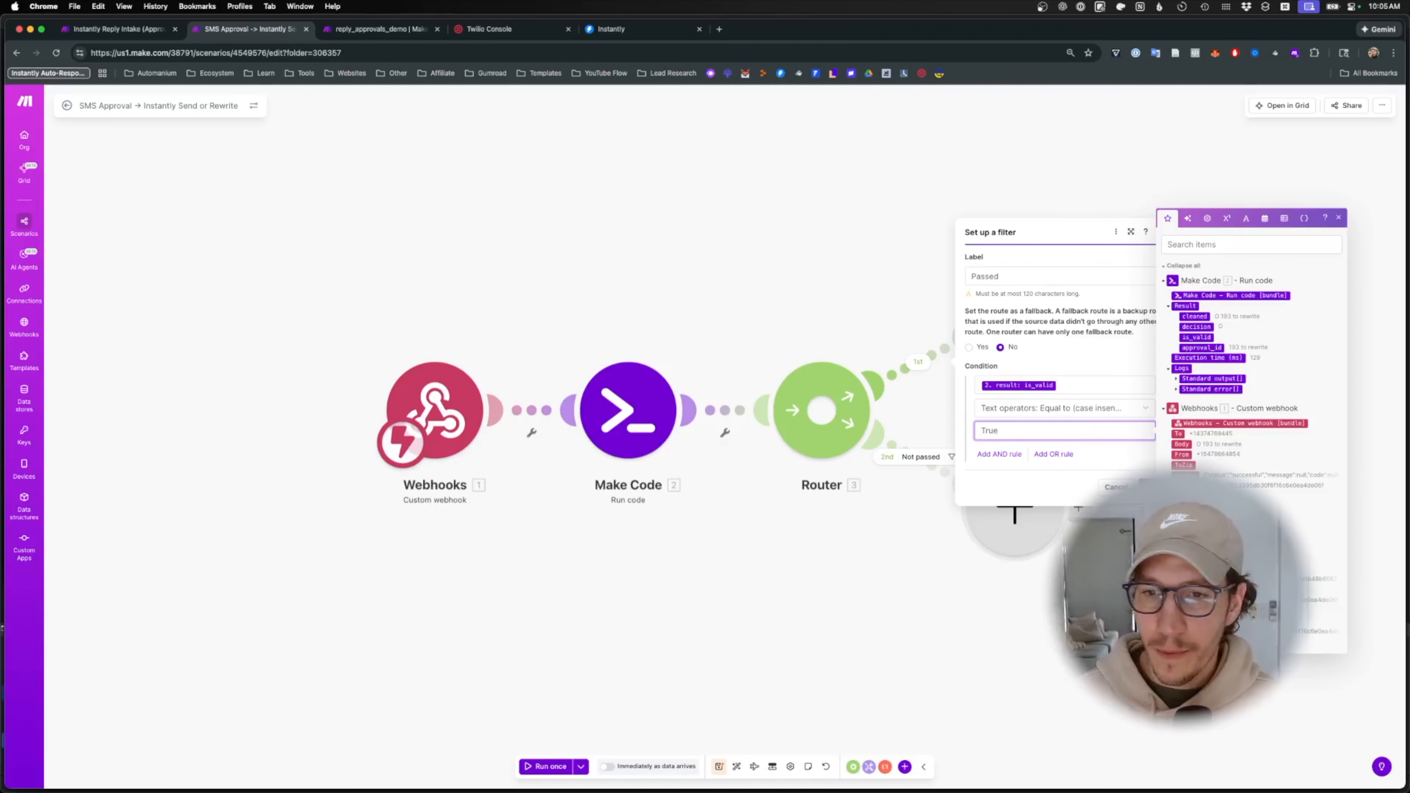
{"action": "key", "text": "Return"}
{"action": "left_click_drag", "start_coordinate": [1148, 403], "coordinate": [992, 447]}
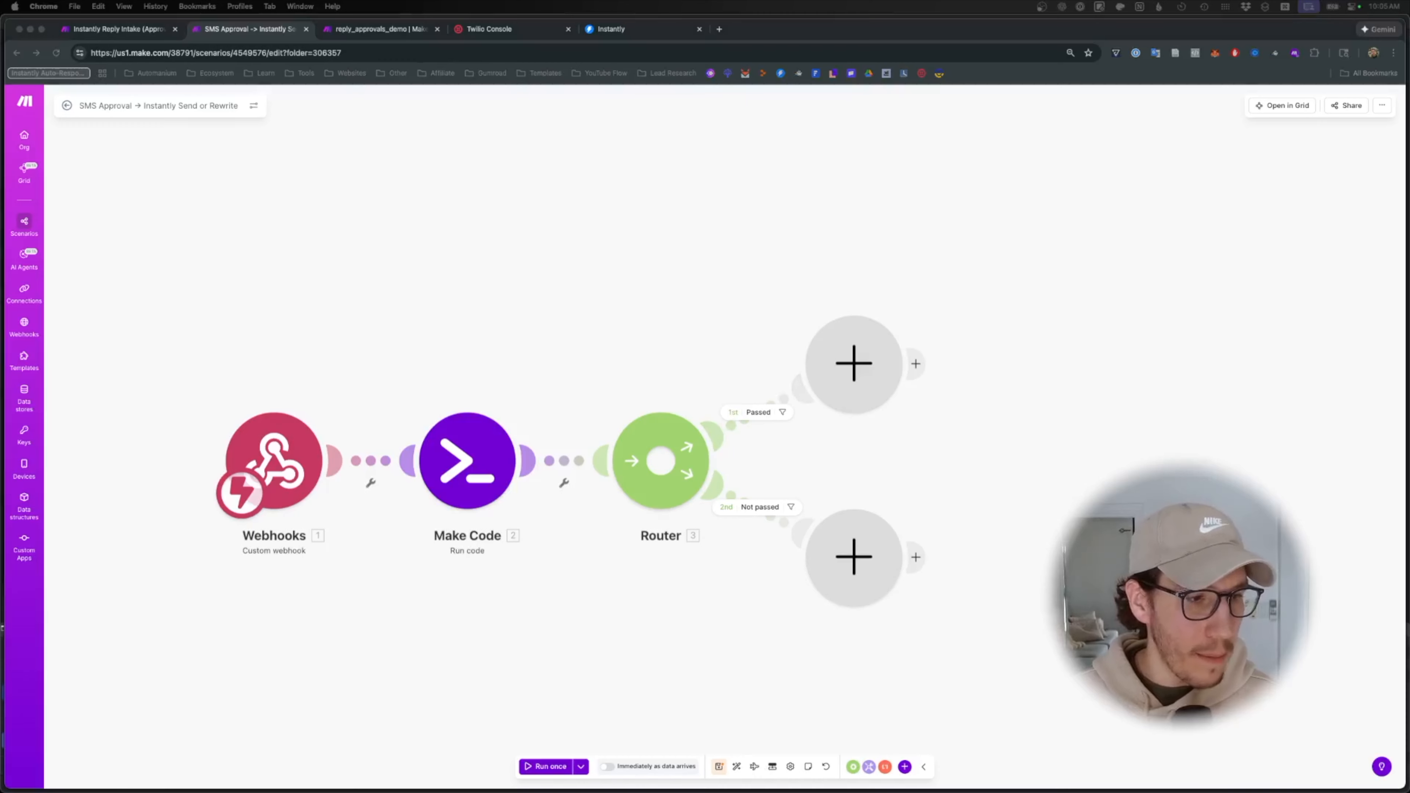
- Search for the Data store app on the Passed route and add its Get a record action
{"action": "left_click", "coordinate": [810, 358]}
{"action": "type", "text": "get search"}
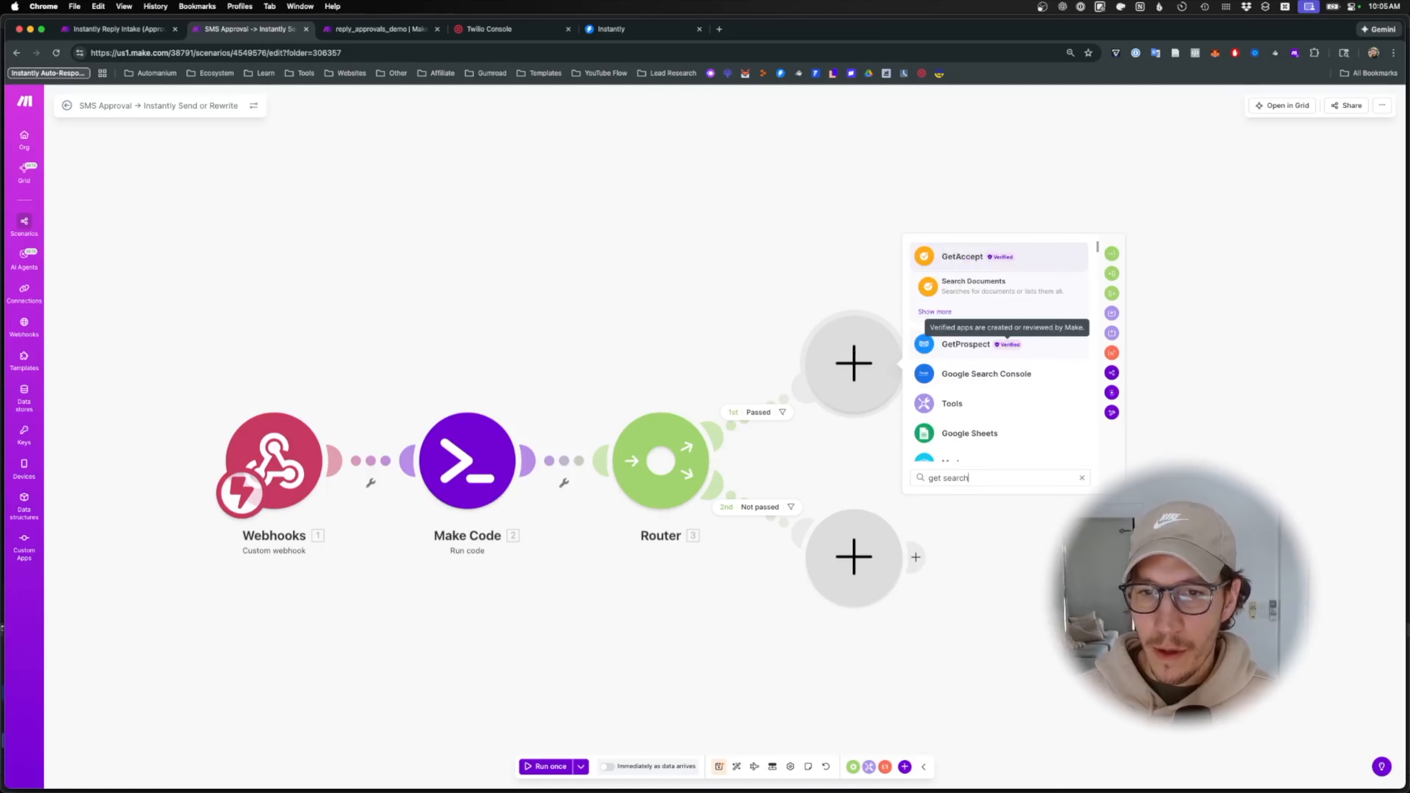
{"action": "key", "text": "super+a"}
{"action": "type", "text": "s"}
{"action": "key", "text": "BackSpace"}
{"action": "type", "text": "oata"}
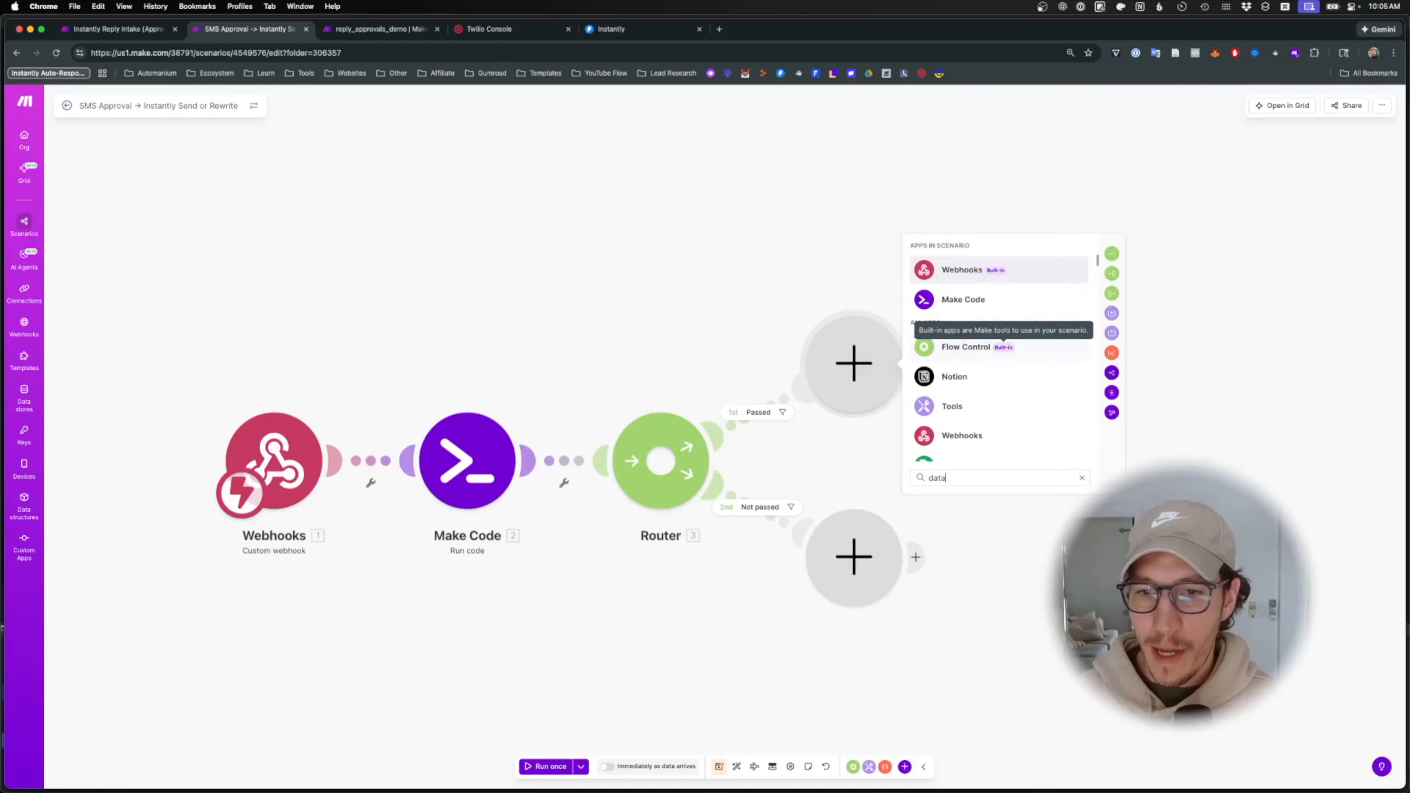
{"action": "type", "text": "bas"}
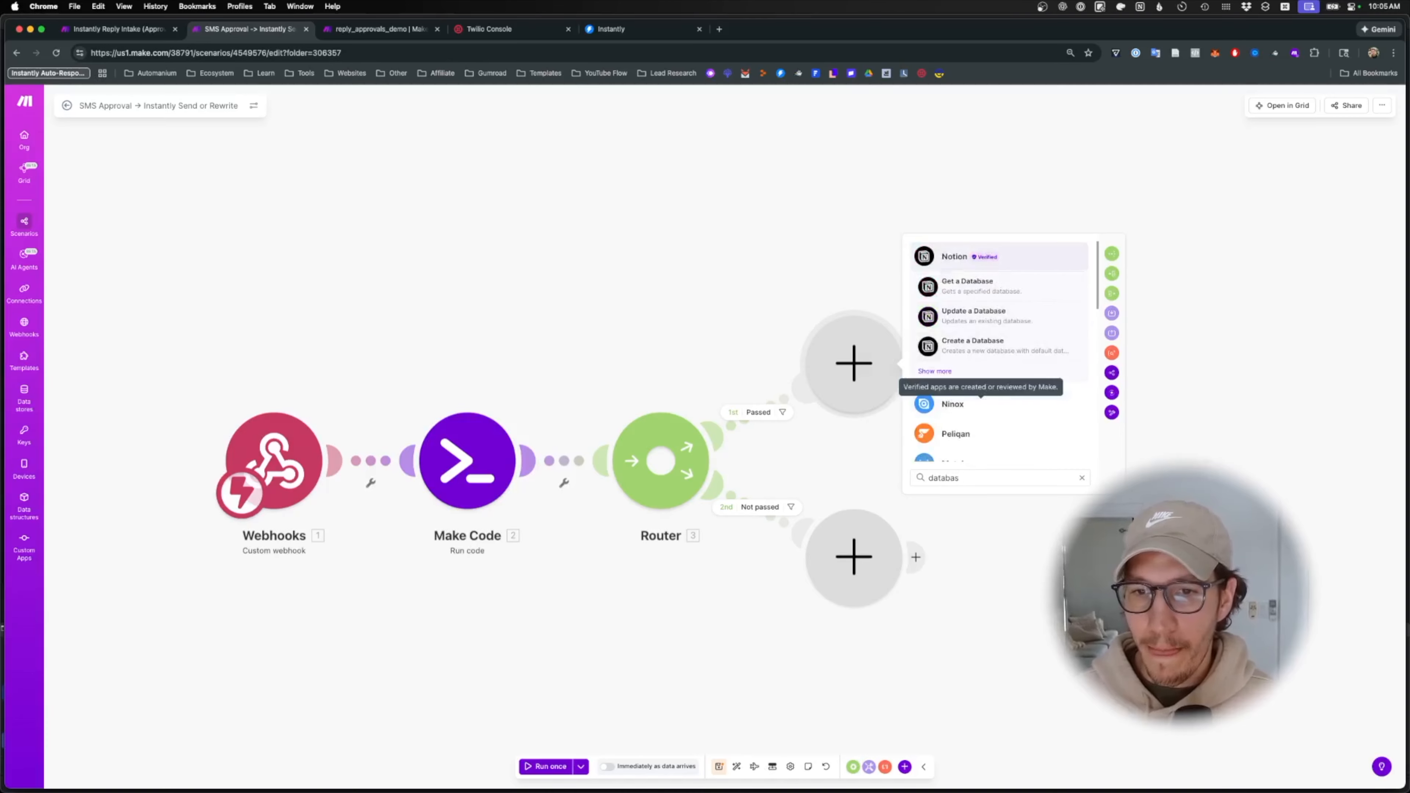
{"action": "left_click", "coordinate": [989, 404]}
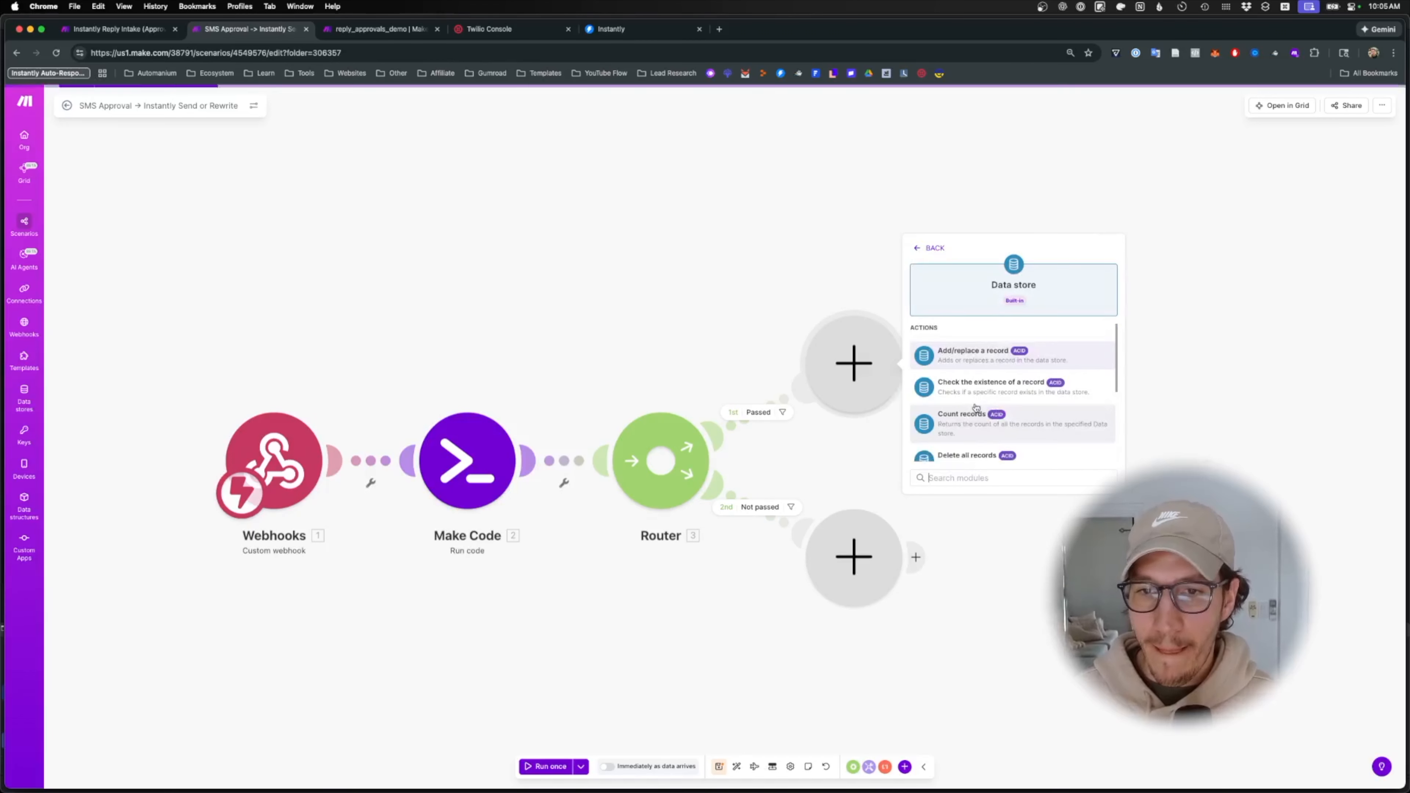
{"action": "type", "text": "get"}
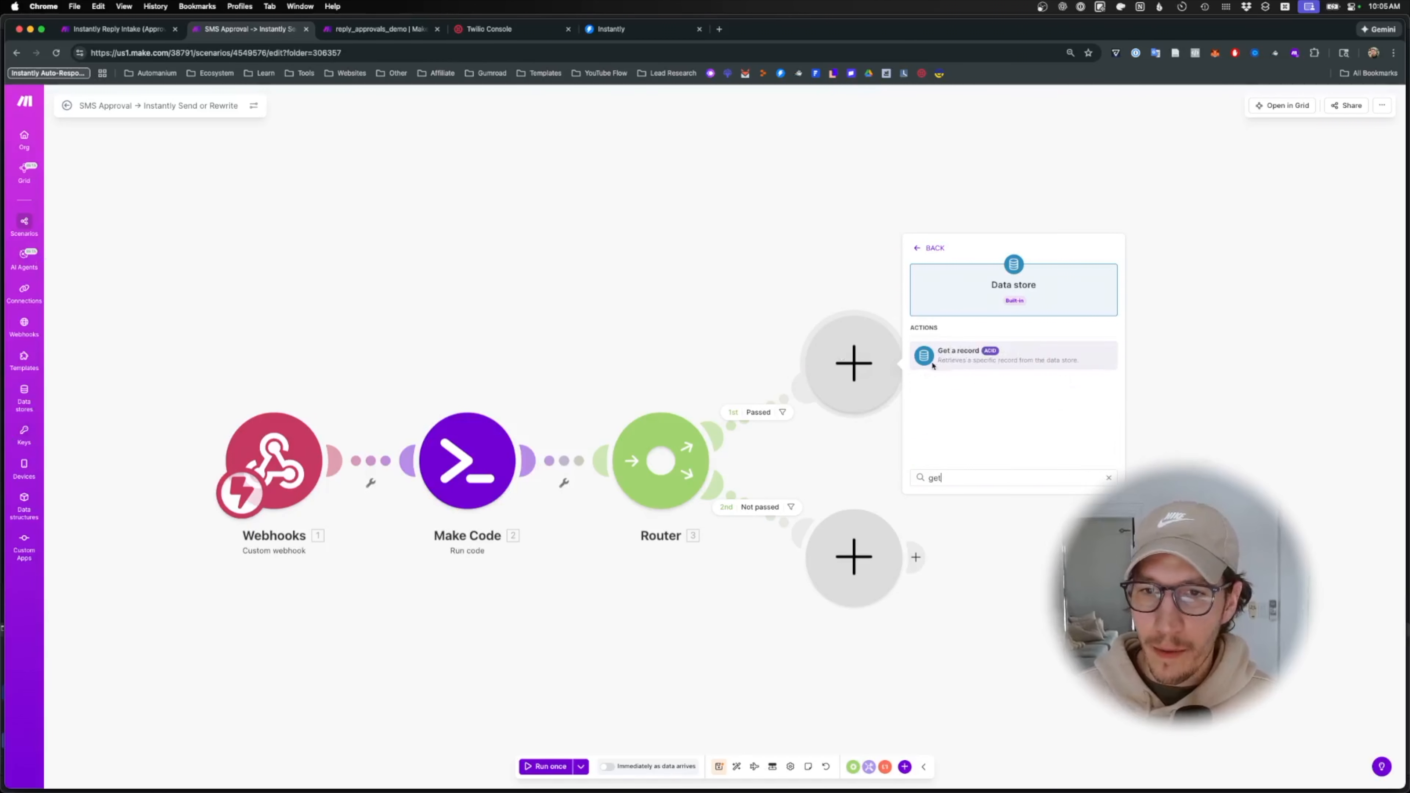
{"action": "left_click", "coordinate": [984, 353]}
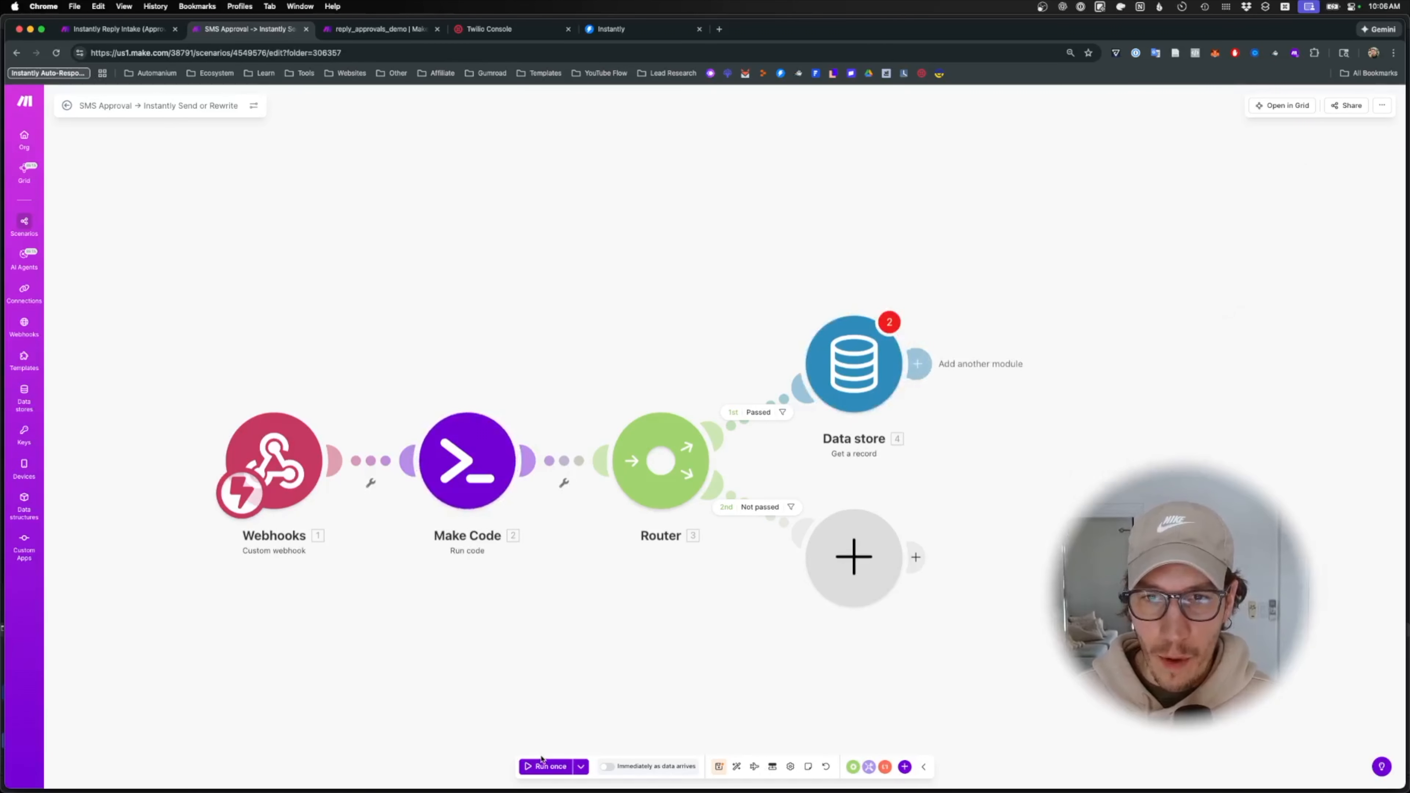
- Set the Get a record Key to 'test' and data store to reply_approvals_demo, then save
{"action": "left_click", "coordinate": [541, 767]}
{"action": "left_click", "coordinate": [775, 476]}
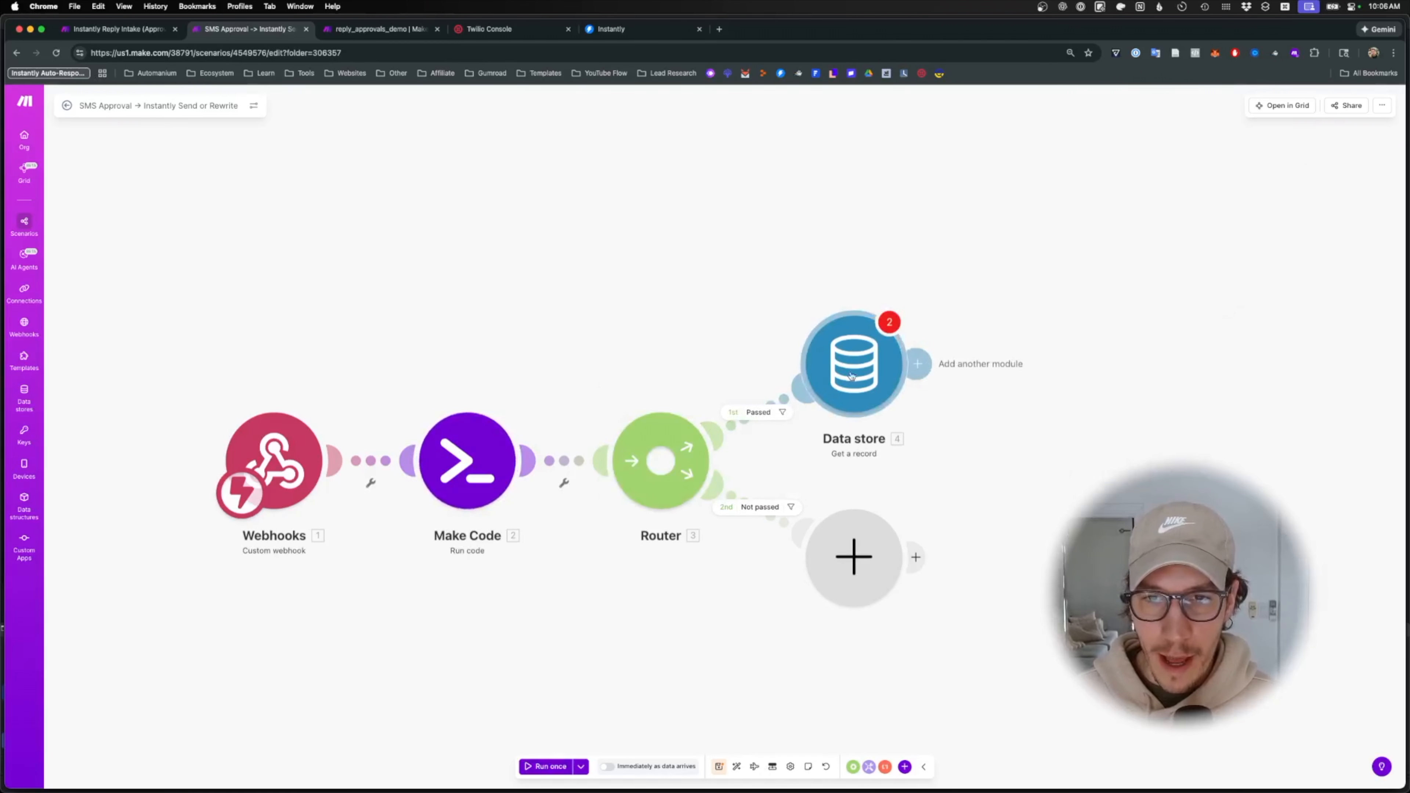
{"action": "left_click", "coordinate": [854, 364]}
{"action": "left_click", "coordinate": [1000, 386]}
{"action": "type", "text": "test"}
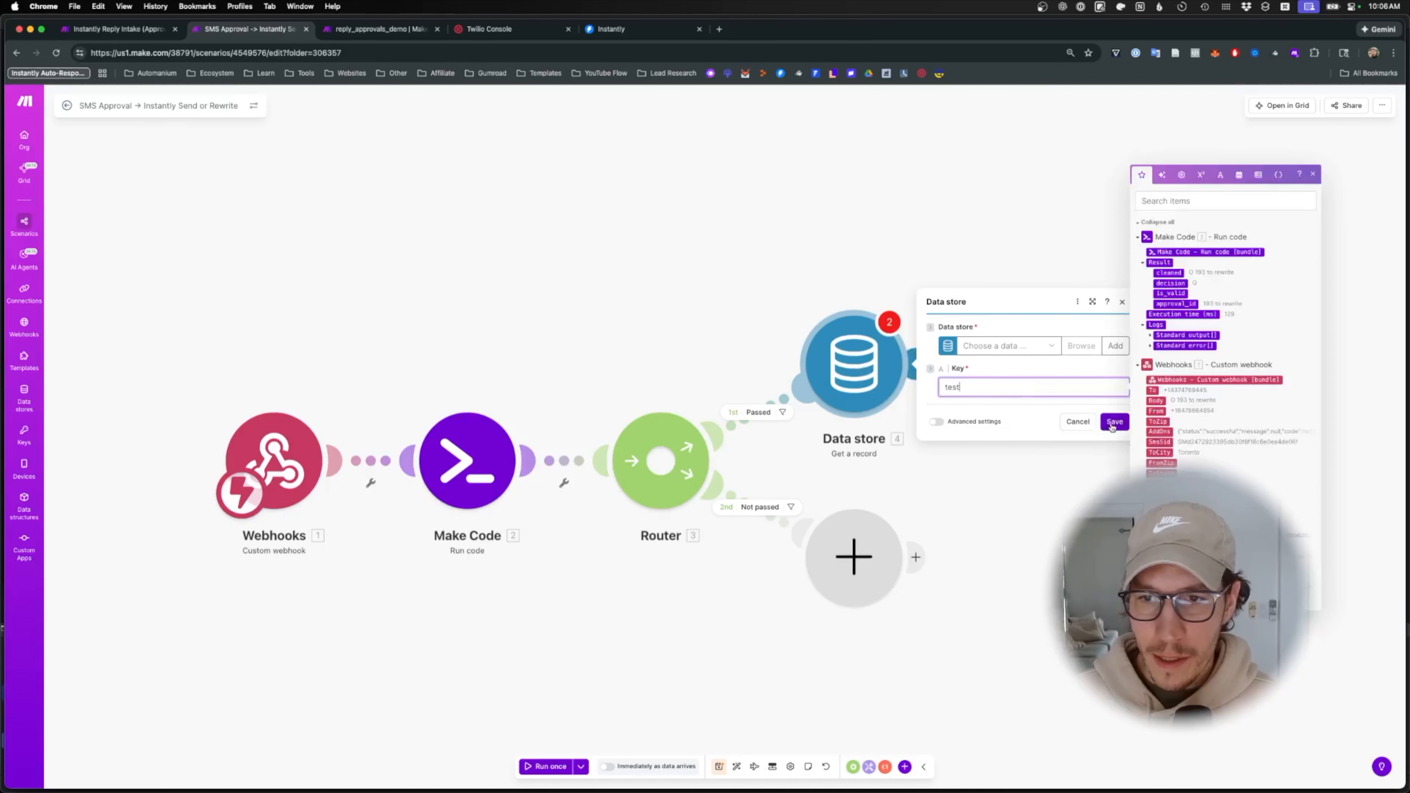
{"action": "left_click", "coordinate": [651, 656]}
{"action": "left_click", "coordinate": [1002, 350]}
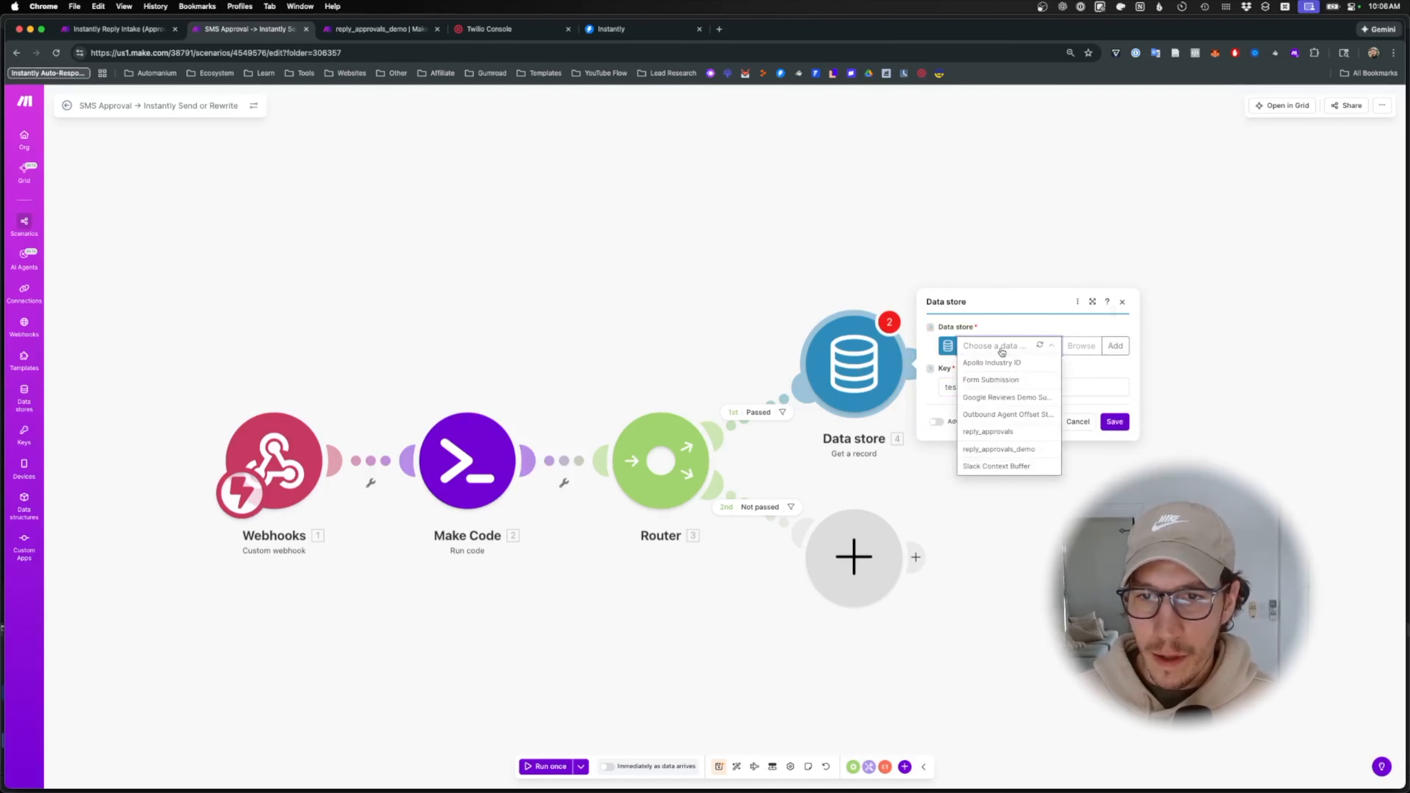
{"action": "left_click", "coordinate": [1019, 443]}
{"action": "left_click", "coordinate": [696, 674]}
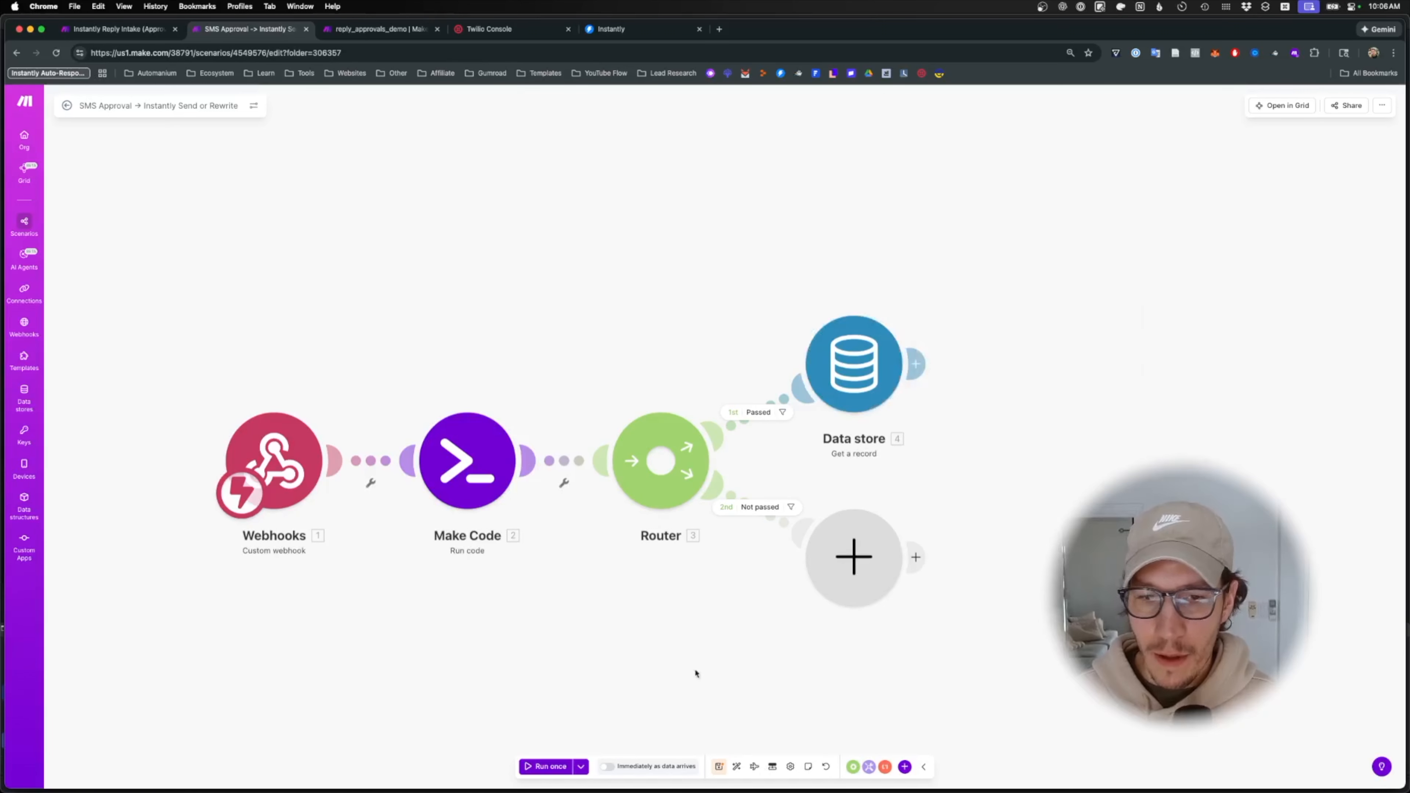
- Run the scenario once and send 'YES 193' from Messages to trigger it
{"action": "left_click", "coordinate": [555, 775]}
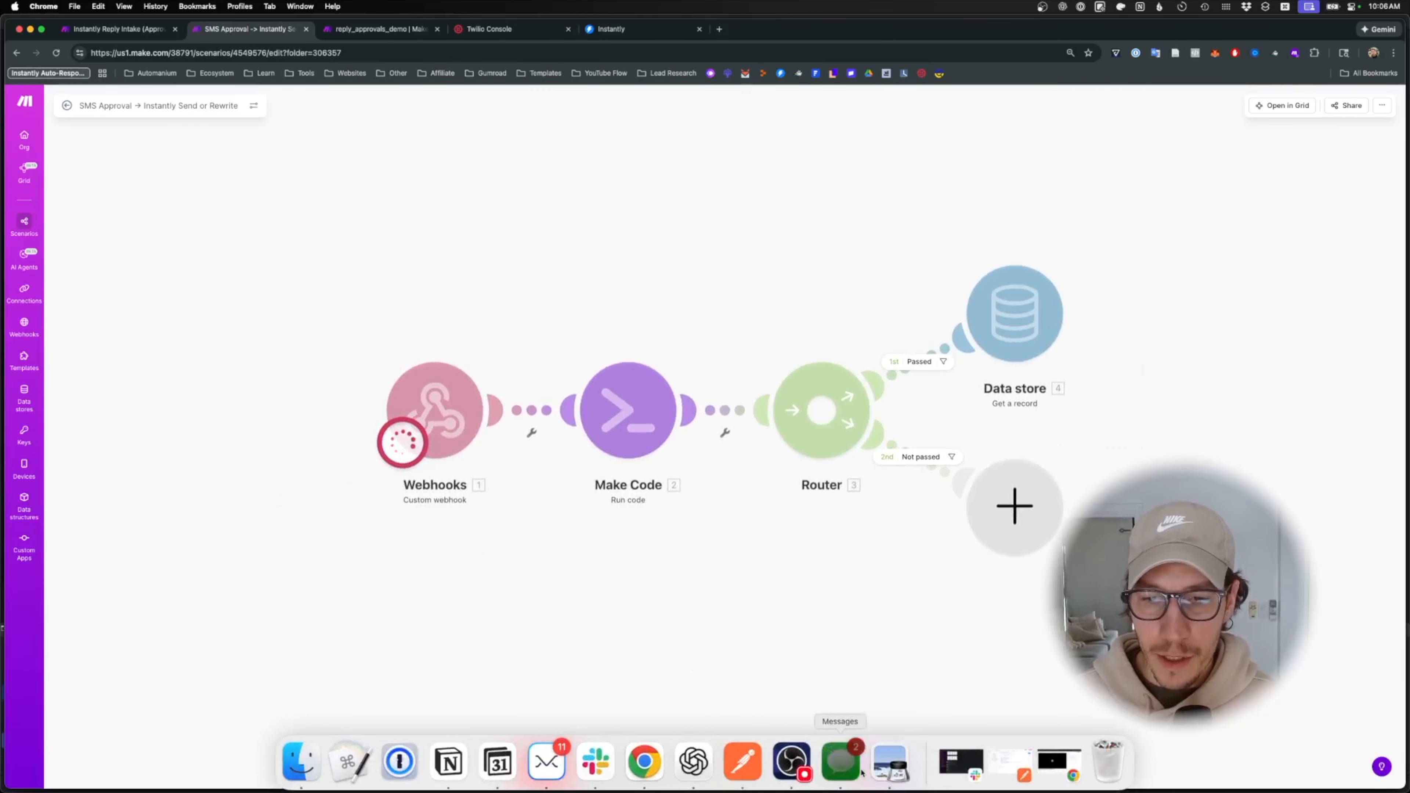
{"action": "left_click", "coordinate": [840, 762]}
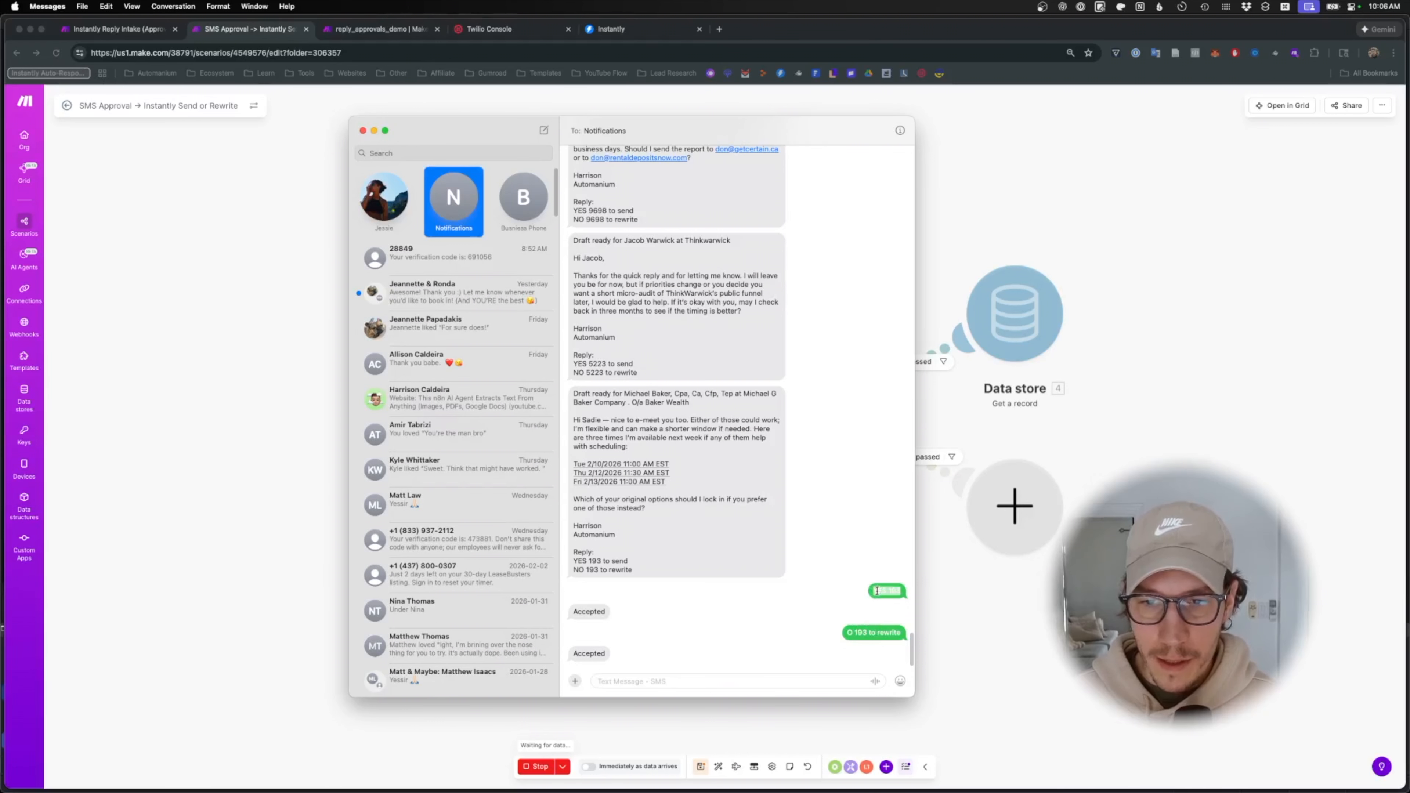
{"action": "type", "text": "YES 193"}
{"action": "key", "text": "Return"}
{"action": "key", "text": "super+Tab"}
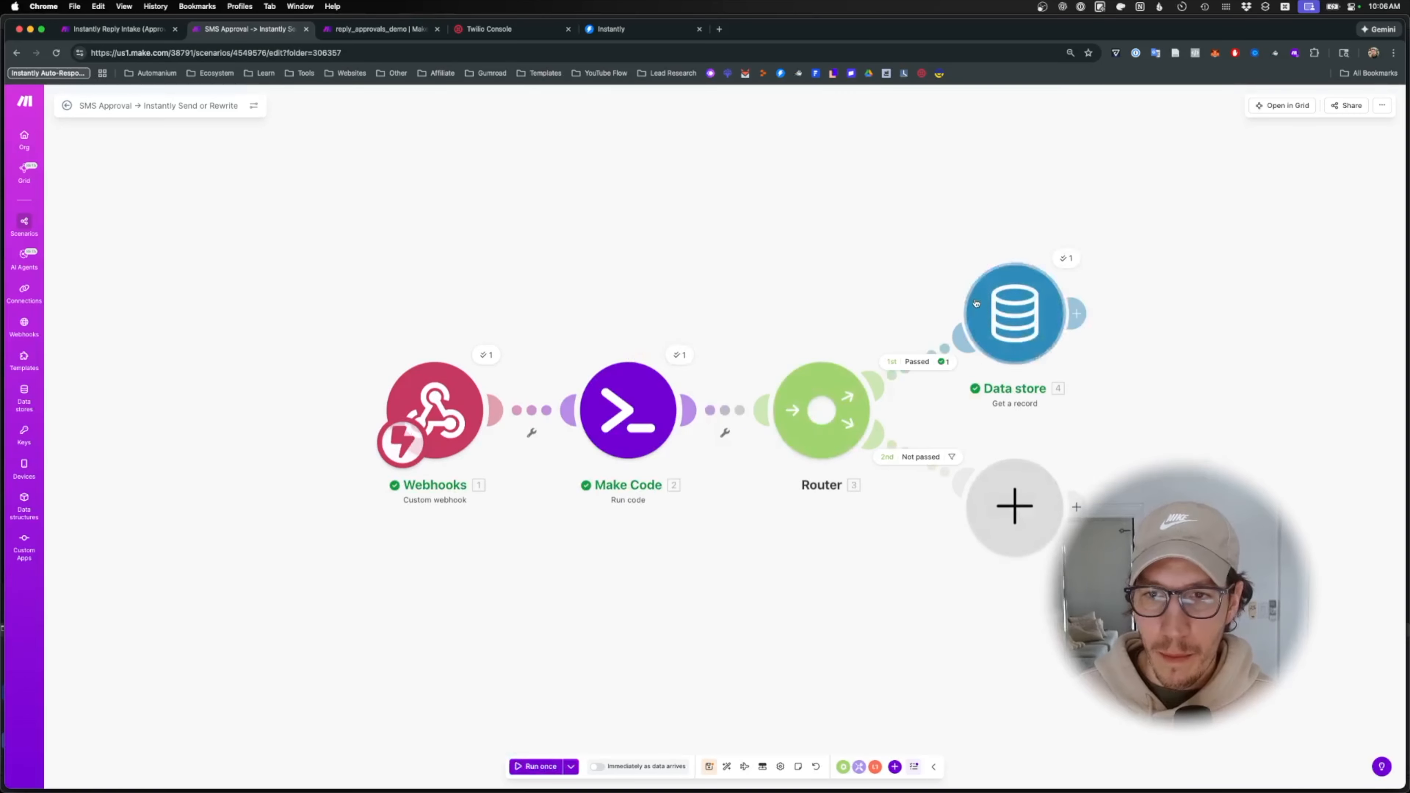
- Replace the Data store Key 'test' with Make Code's approval_id and save
{"action": "left_click", "coordinate": [1027, 302]}
{"action": "left_click", "coordinate": [1164, 336]}
{"action": "key", "text": "super+a"}
{"action": "key", "text": "BackSpace"}
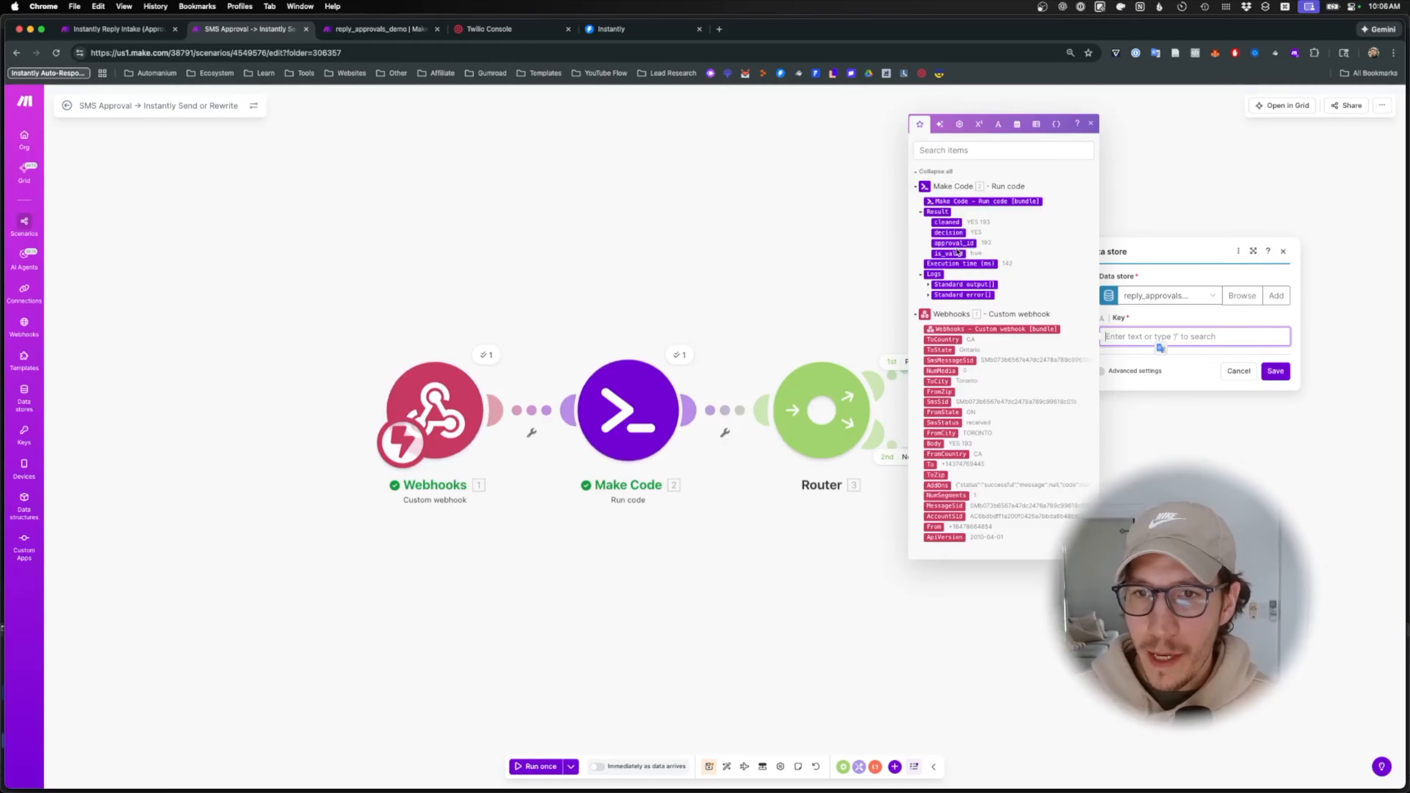
{"action": "left_click", "coordinate": [953, 243]}
{"action": "left_click", "coordinate": [1275, 371]}
- Review the Data store step's run details and reply_approvals_demo records, then add a module after it
{"action": "left_click_drag", "start_coordinate": [1252, 407], "coordinate": [912, 406]}
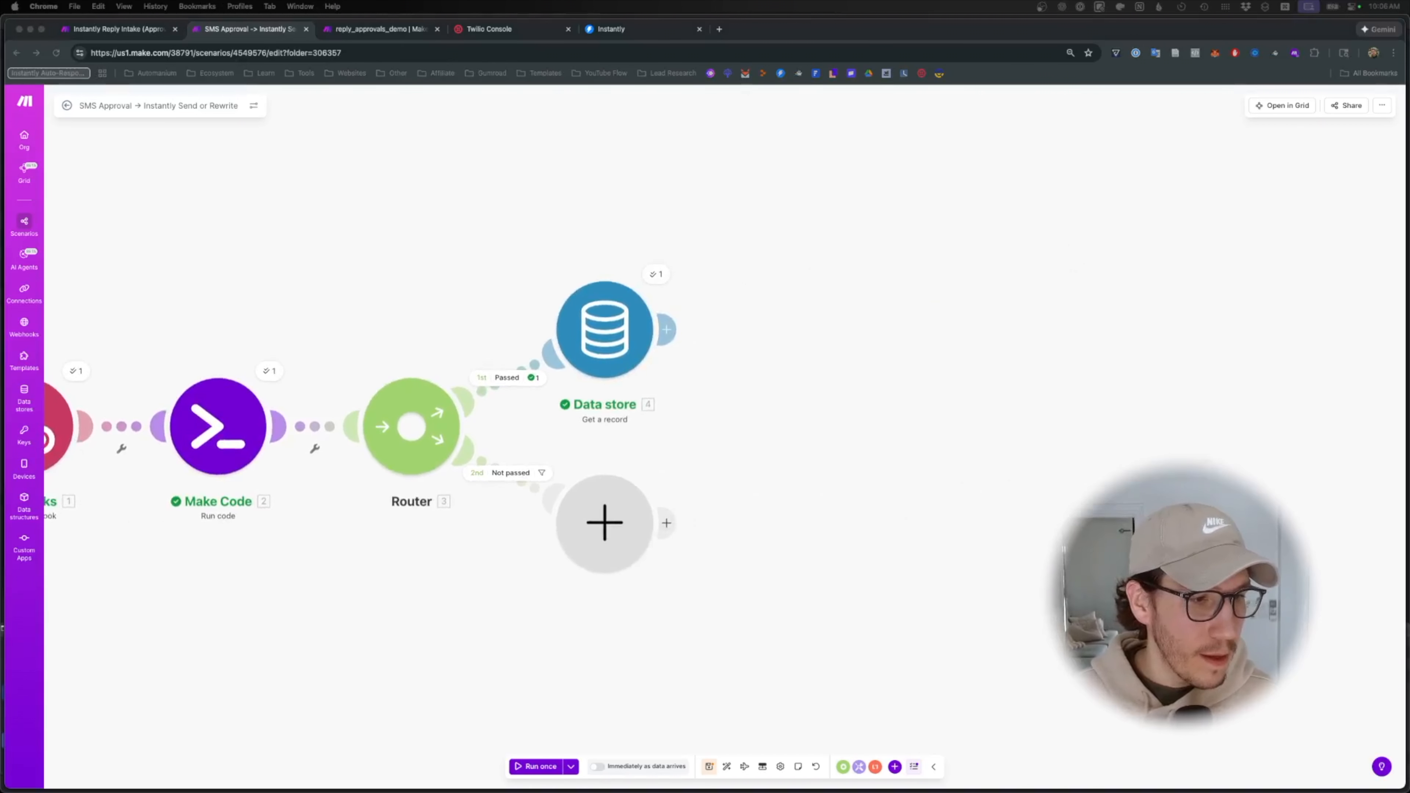
{"action": "left_click", "coordinate": [655, 274]}
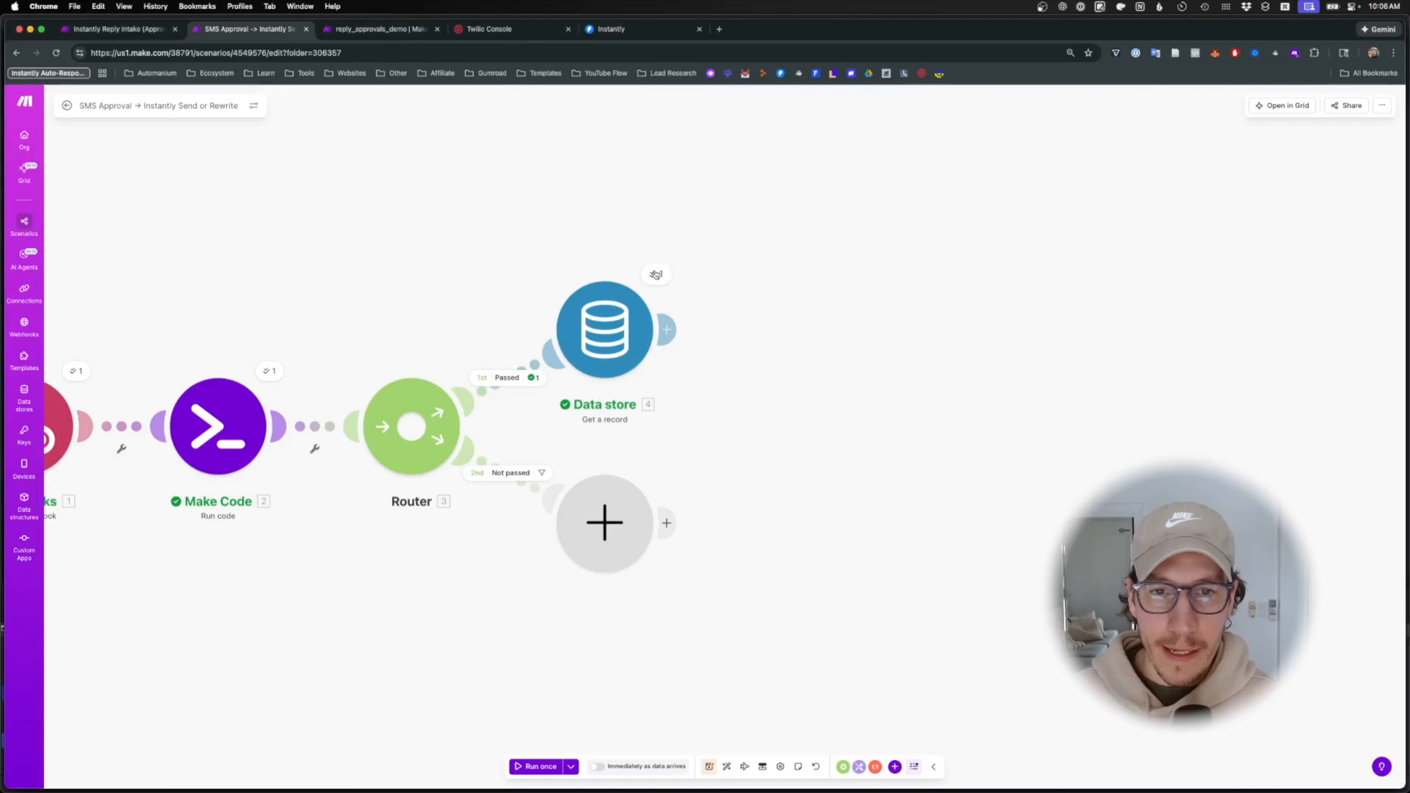
{"action": "left_click", "coordinate": [358, 30]}
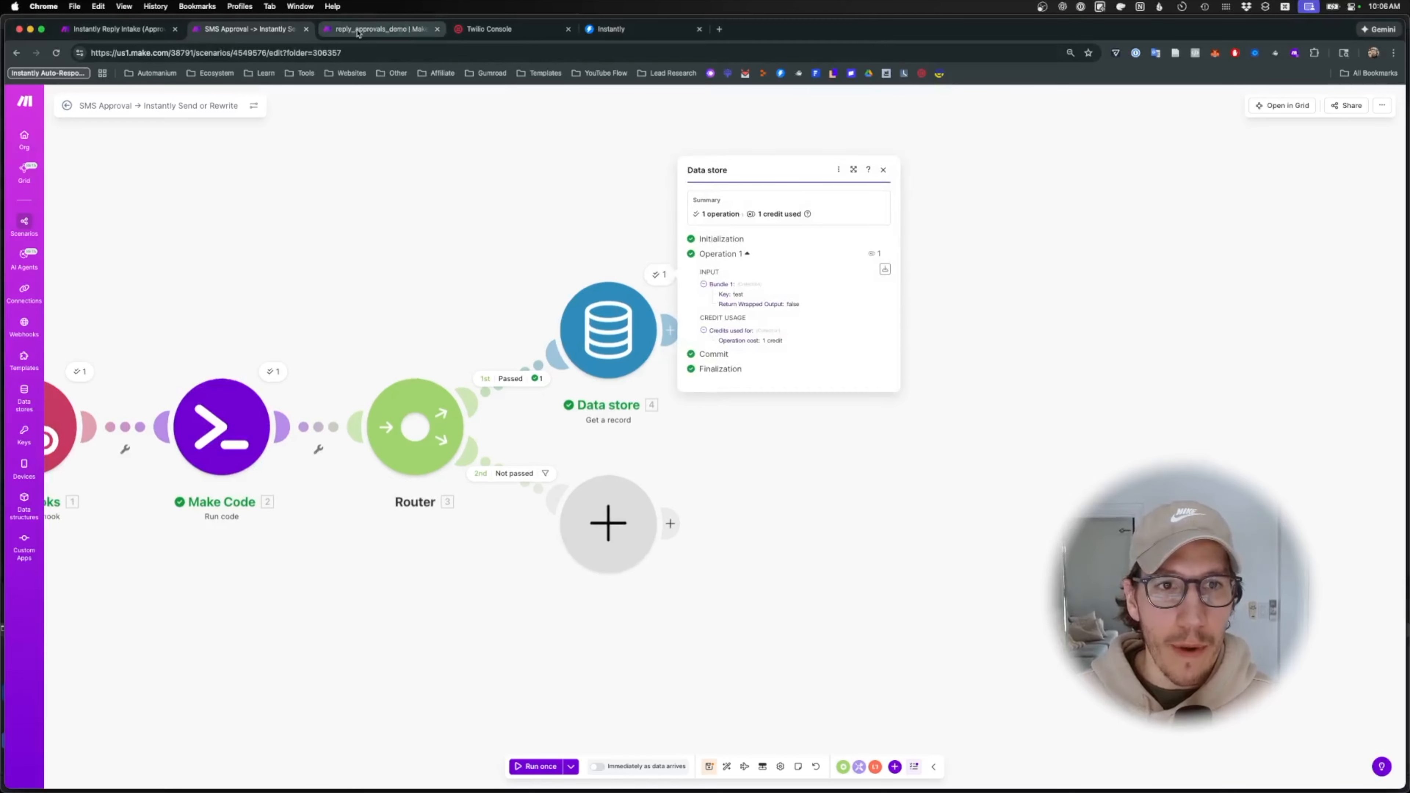
{"action": "left_click", "coordinate": [281, 31]}
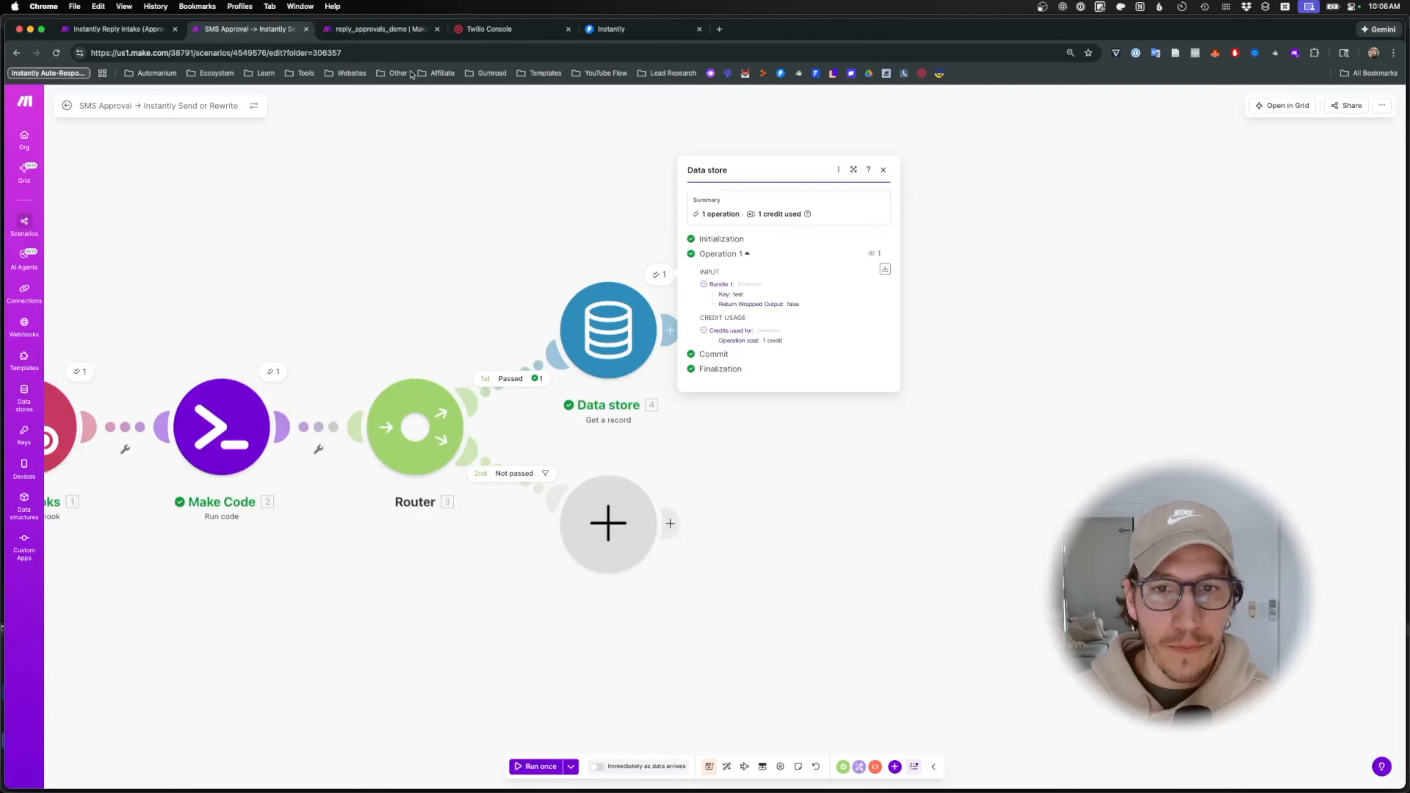
{"action": "double_click", "coordinate": [568, 223]}
{"action": "left_click", "coordinate": [736, 437]}
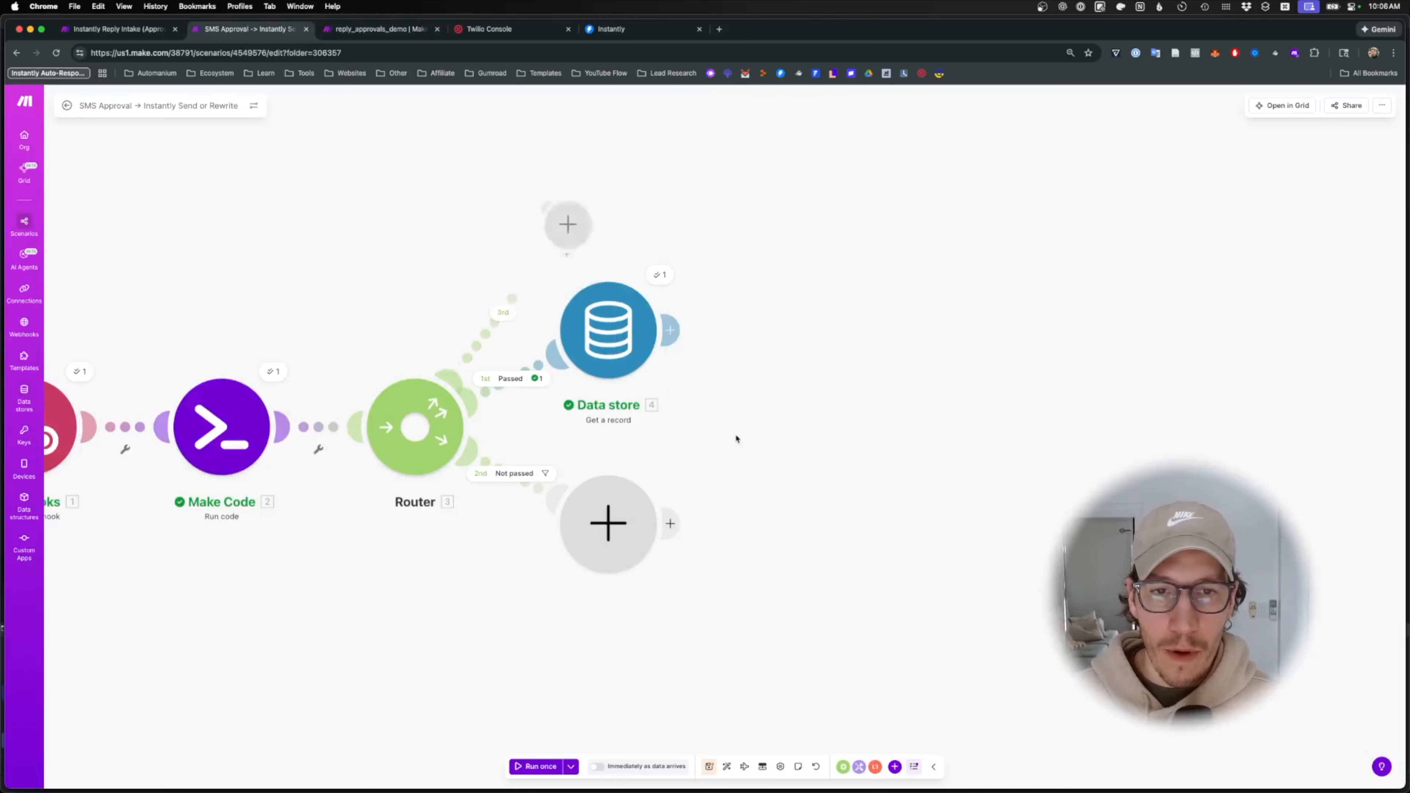
{"action": "left_click", "coordinate": [669, 330]}
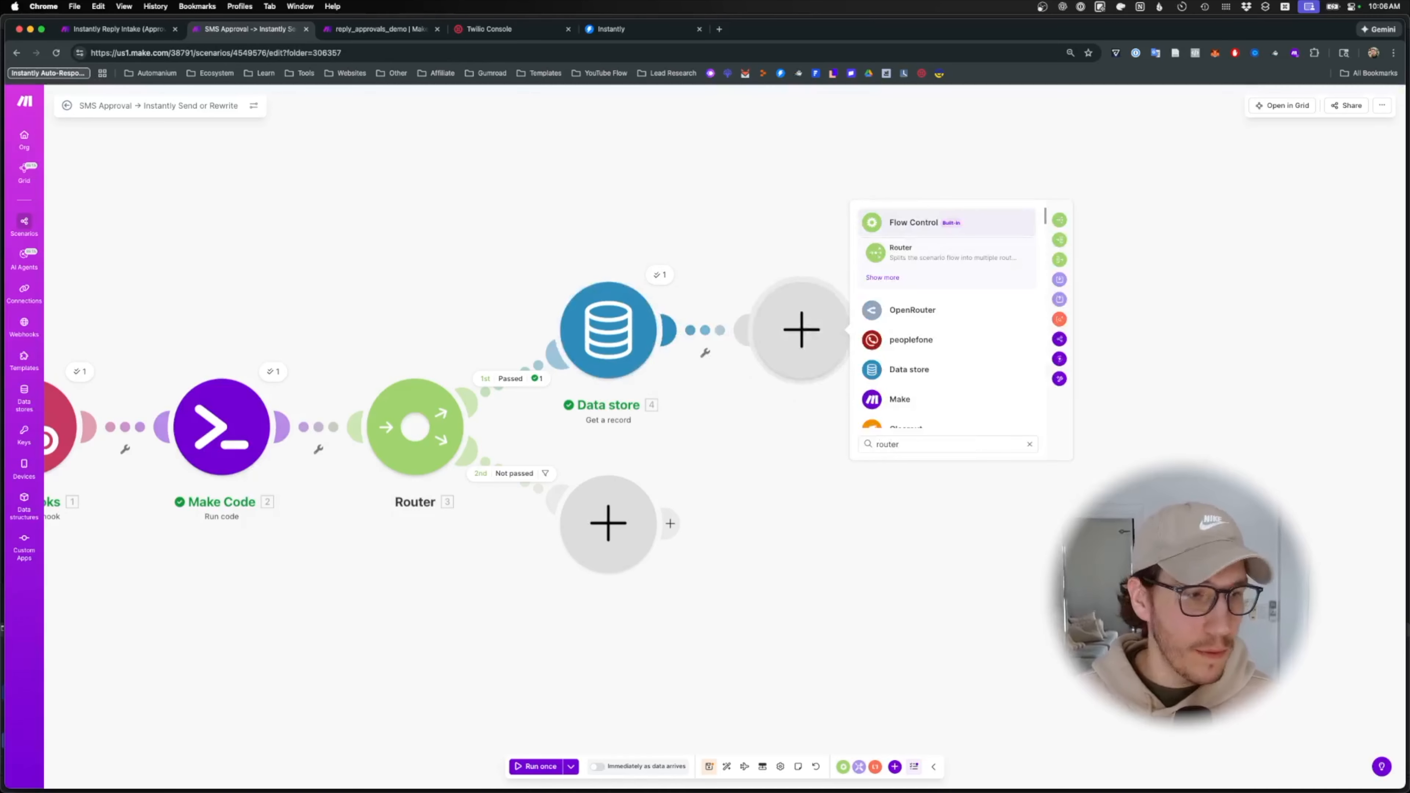
- Add a Router after the Data store step and label its upper route 'YES (send the email)'
{"action": "left_click", "coordinate": [916, 259]}
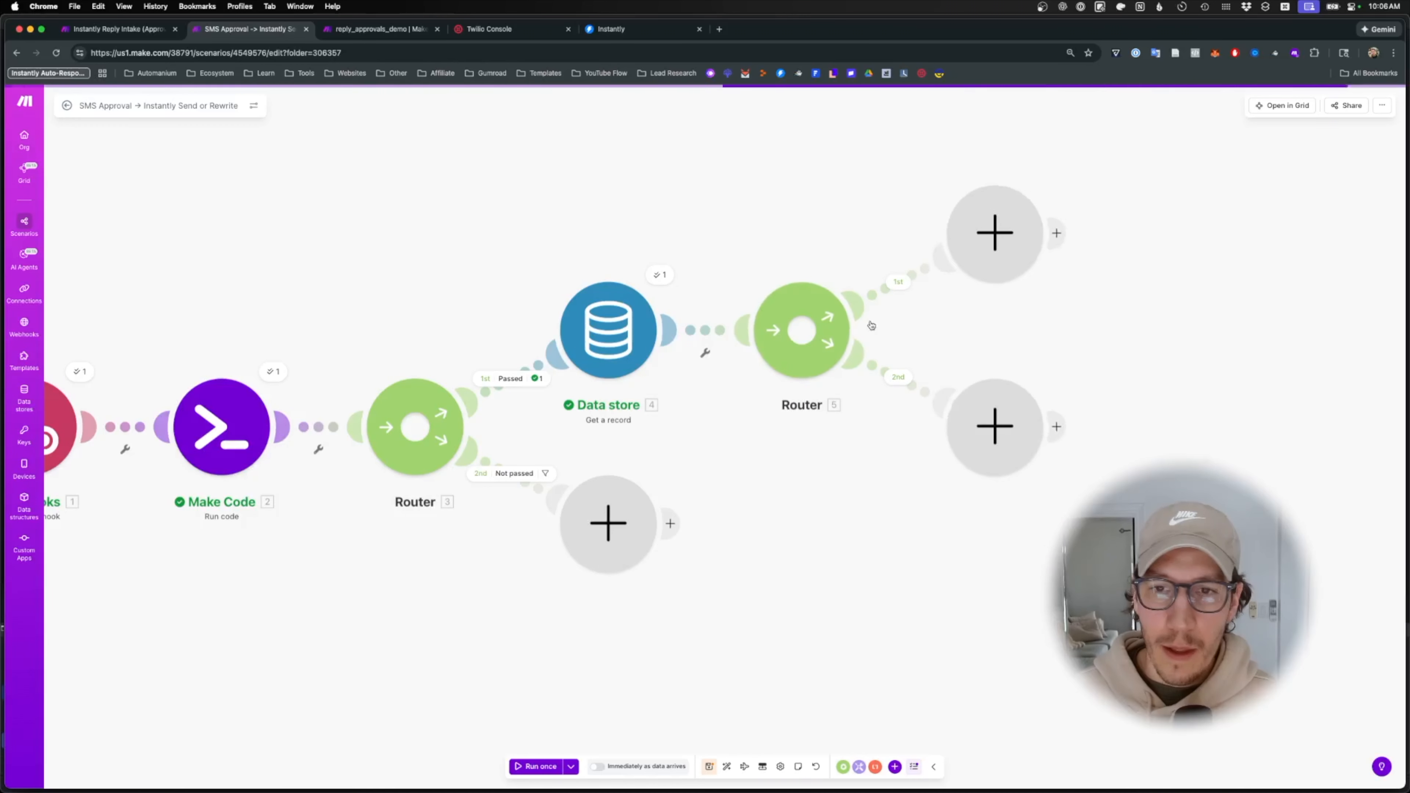
{"action": "left_click", "coordinate": [949, 250]}
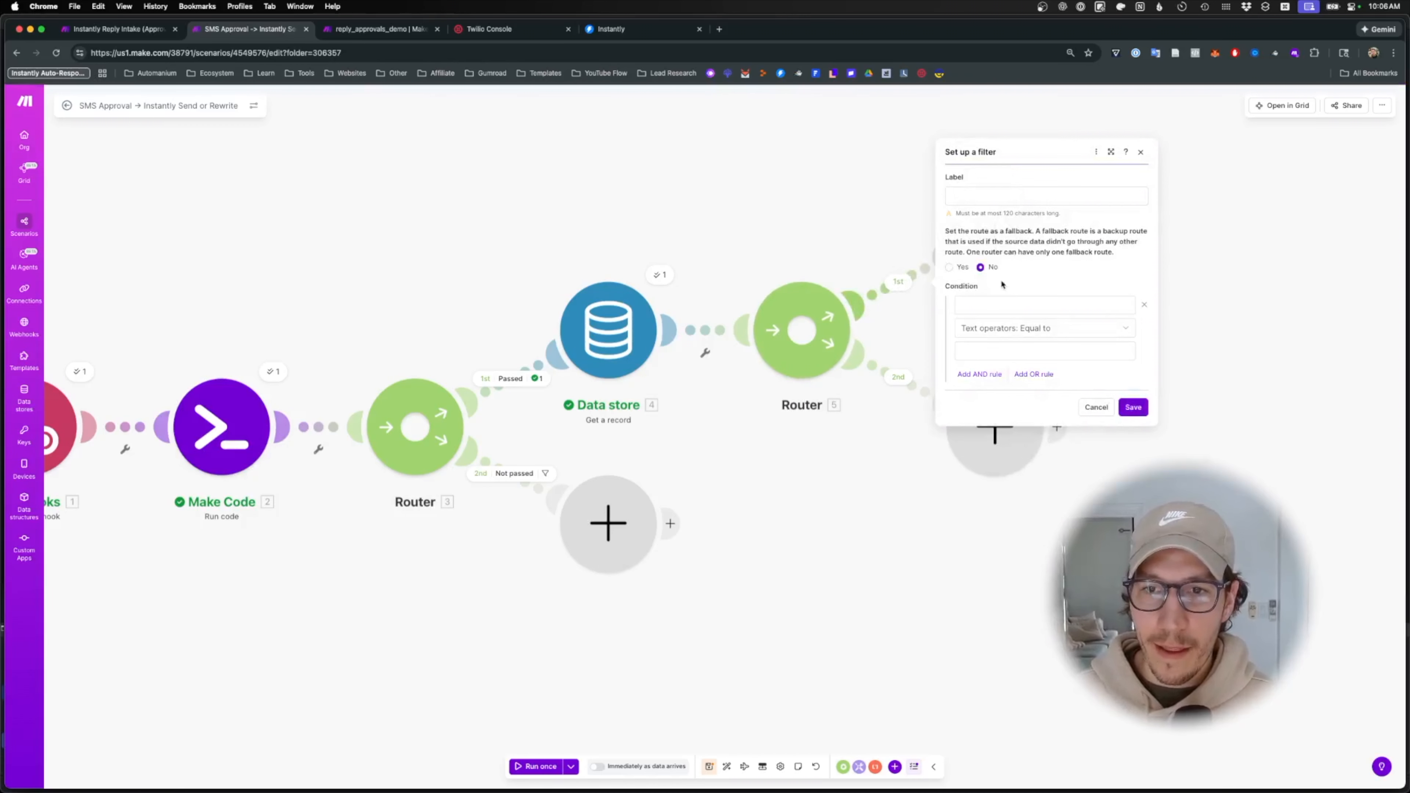
{"action": "left_click", "coordinate": [1035, 305]}
{"action": "left_click", "coordinate": [1039, 222]}
{"action": "left_click", "coordinate": [1040, 199]}
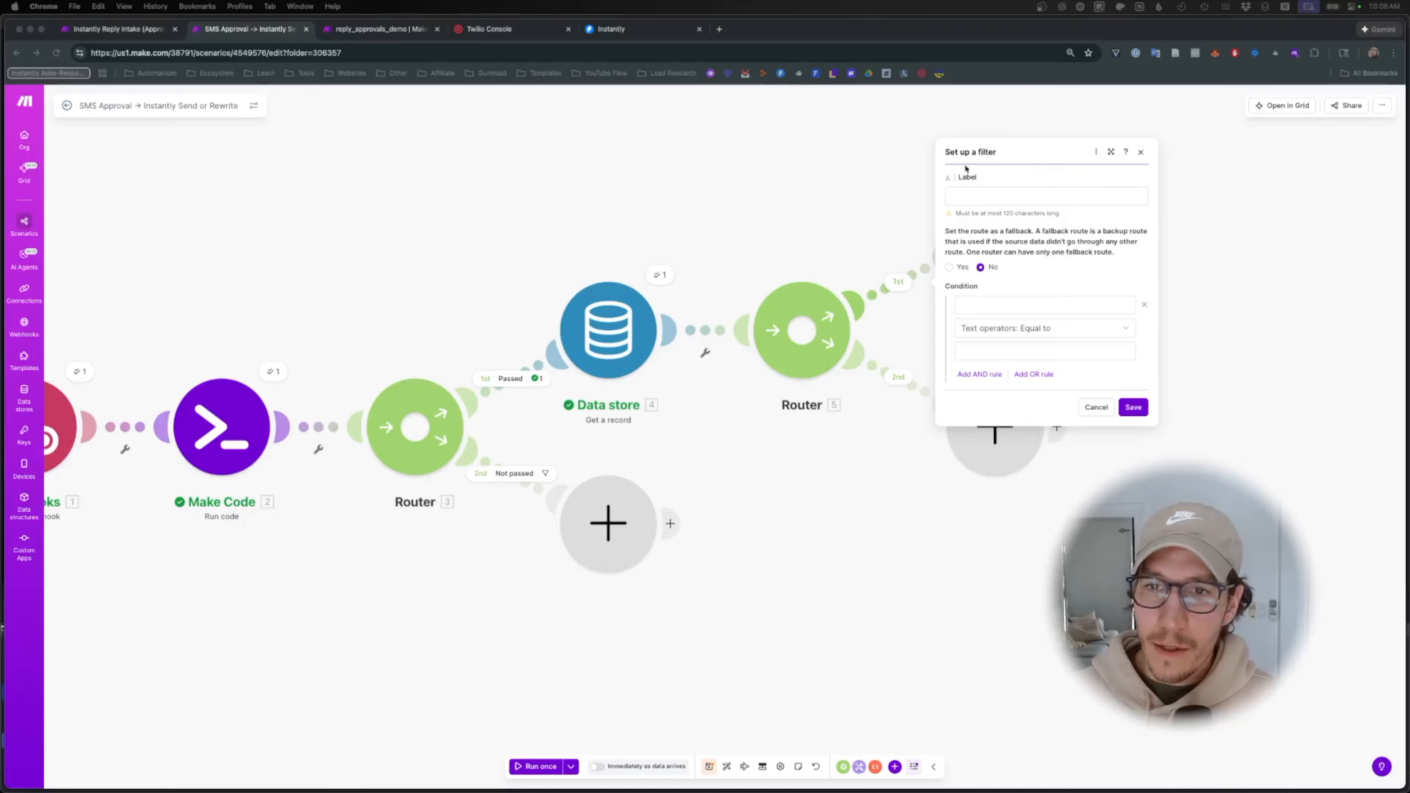
{"action": "left_click", "coordinate": [998, 201]}
{"action": "type", "text": "YES (send the email)"}
- Set that route's condition to 2.decision Equal to (case insensitive) Yes and save the filter
{"action": "left_click", "coordinate": [1057, 305]}
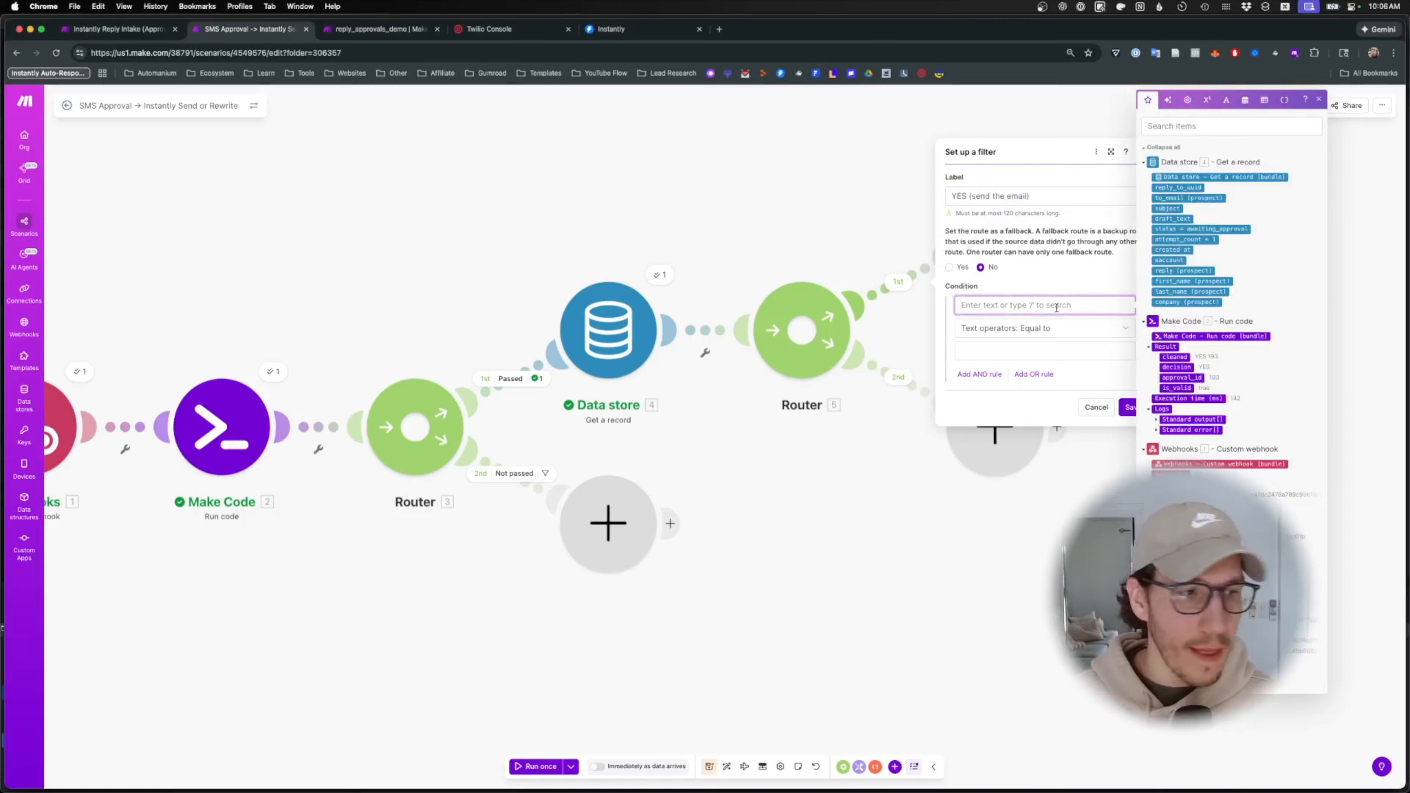
{"action": "left_click", "coordinate": [1222, 129]}
{"action": "type", "text": "dec"}
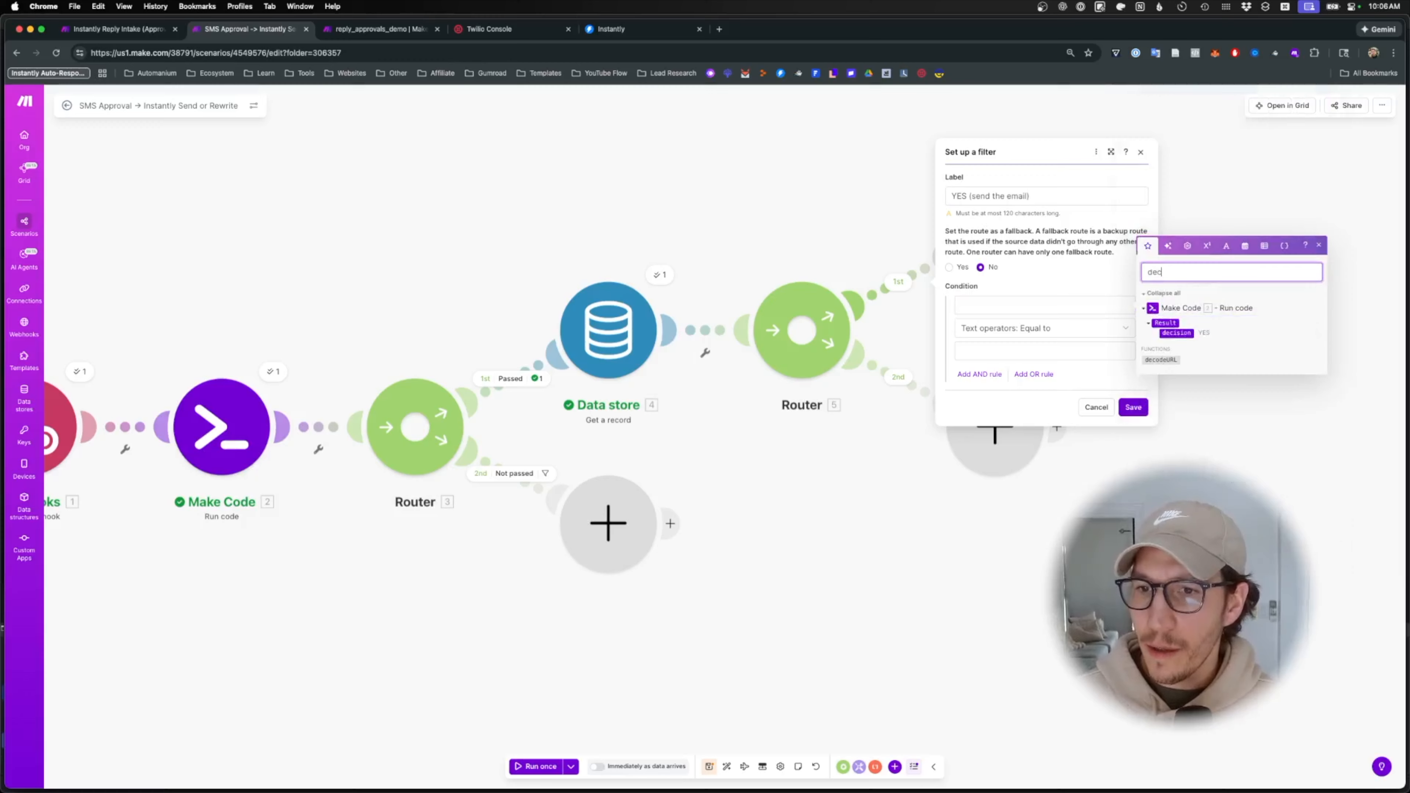
{"action": "left_click", "coordinate": [1176, 333]}
{"action": "left_click", "coordinate": [1044, 328]}
{"action": "left_click", "coordinate": [1009, 442]}
{"action": "left_click", "coordinate": [1044, 350]}
{"action": "type", "text": "Yes"}
{"action": "left_click", "coordinate": [1132, 410]}
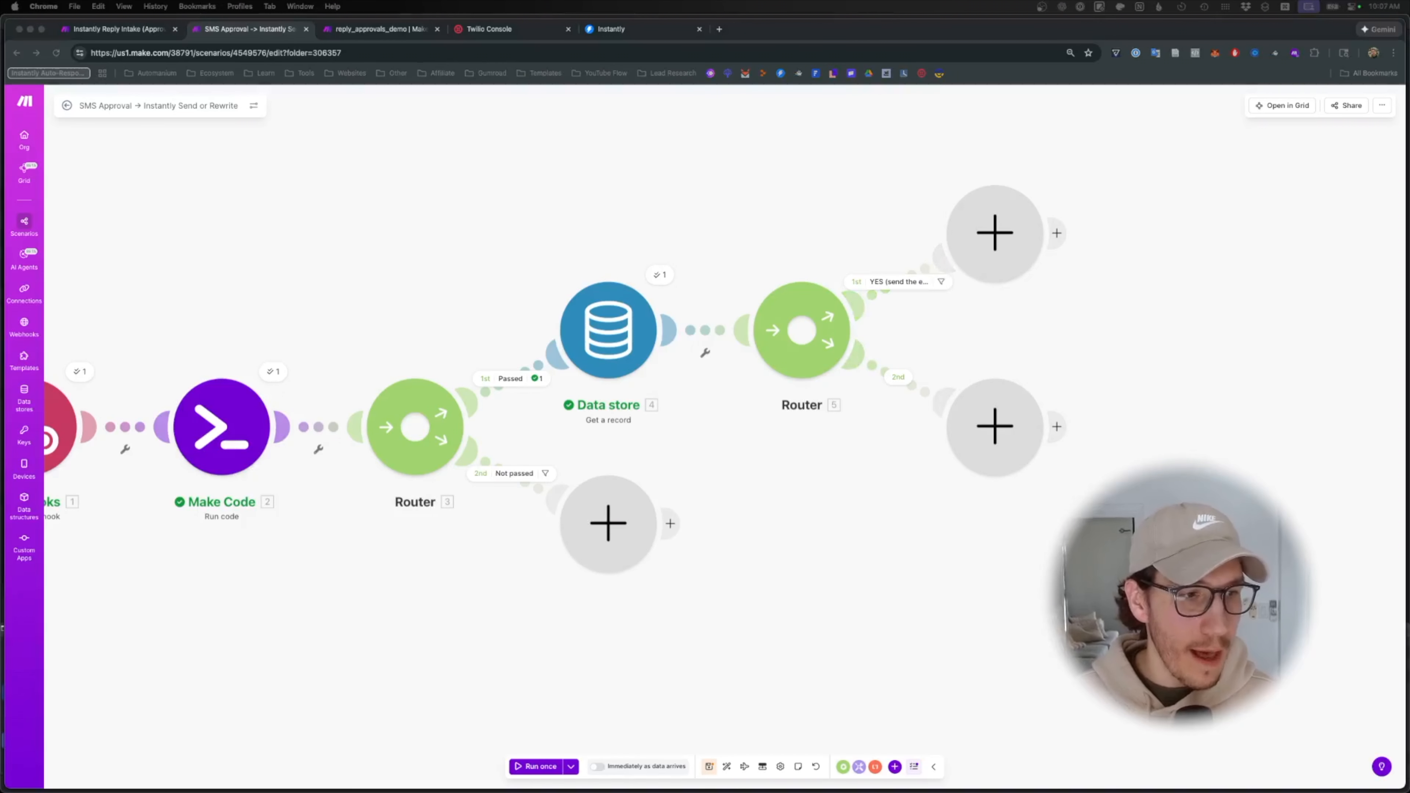
{"action": "left_click", "coordinate": [1021, 369]}
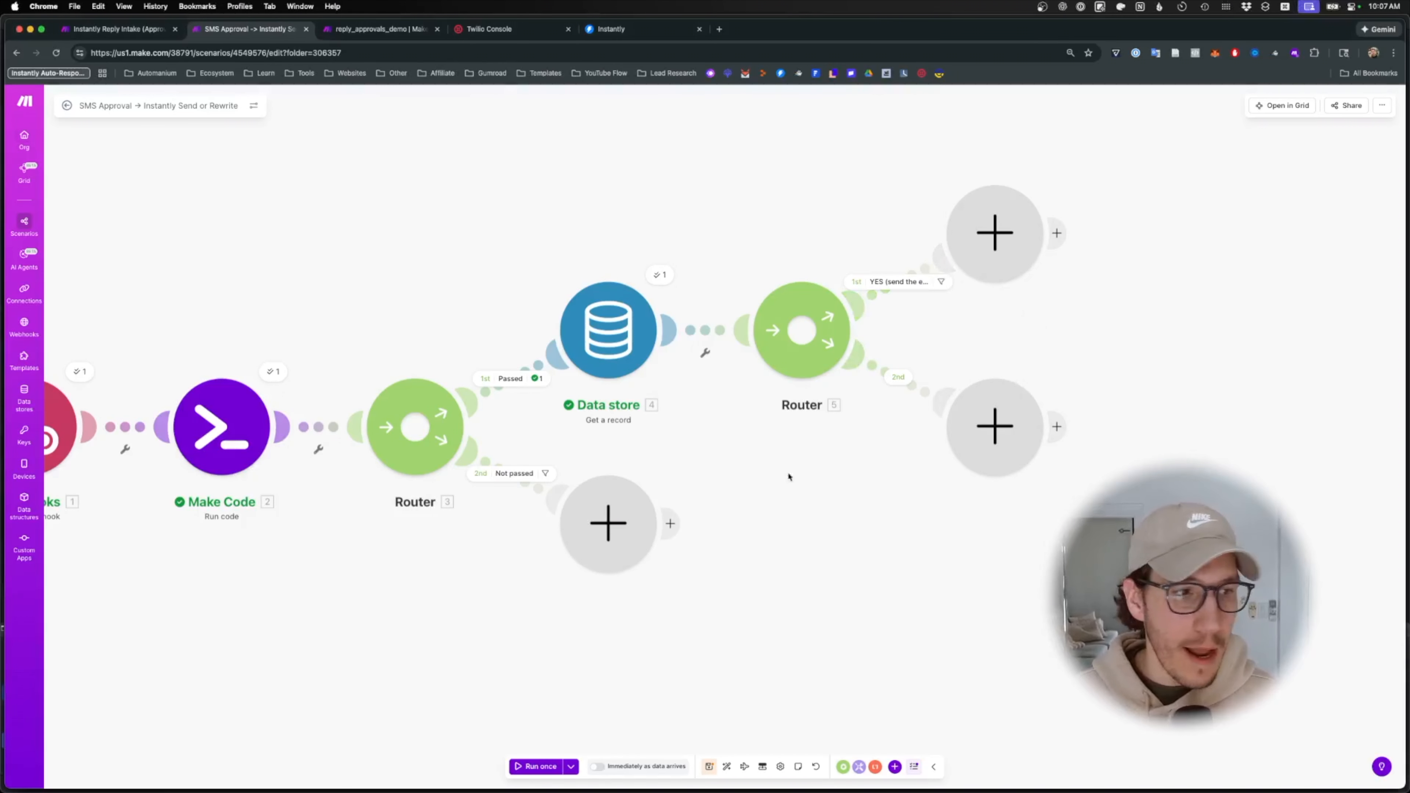
{"action": "left_click_drag", "start_coordinate": [1102, 360], "coordinate": [859, 489]}
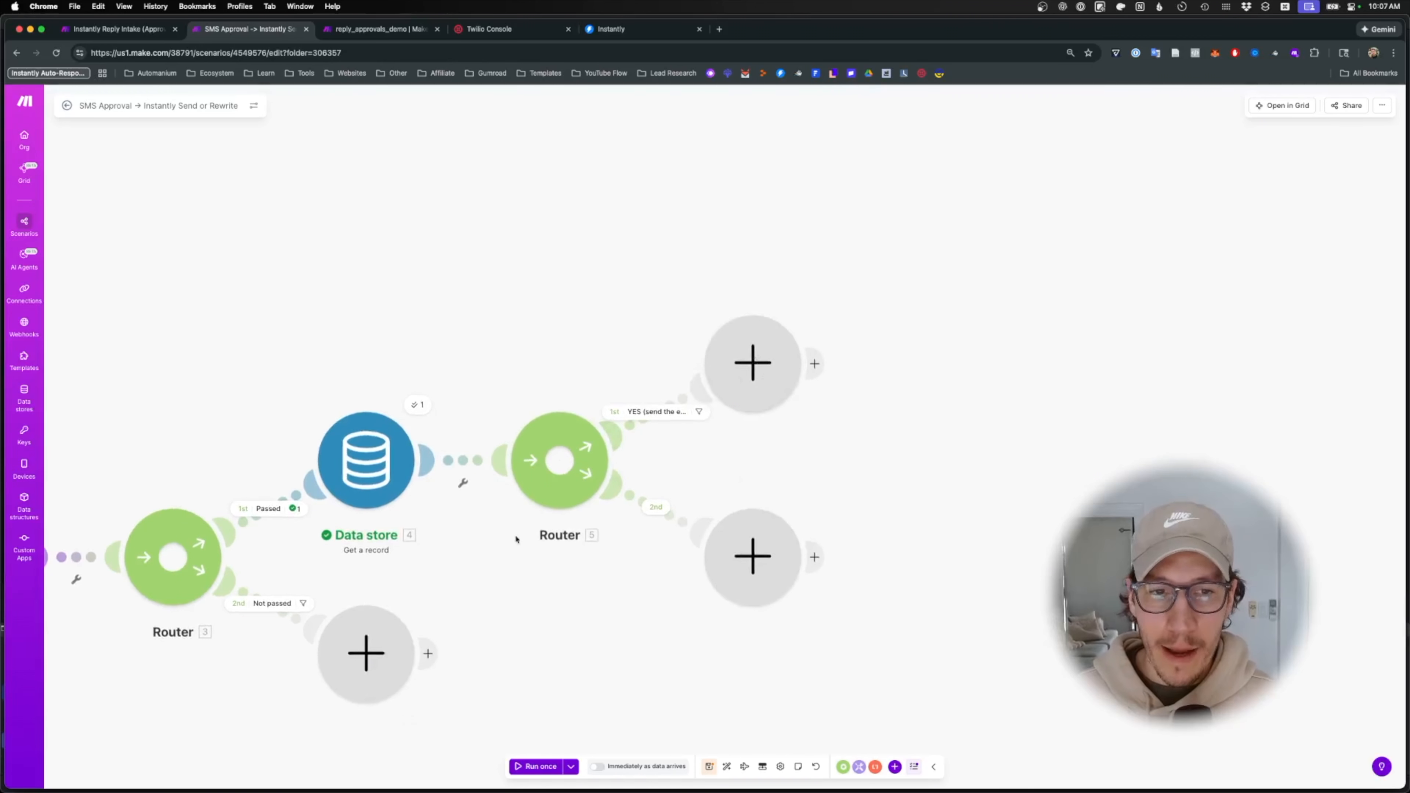
- Add an Instantly 'Reply To An Email' module on the YES route
{"action": "left_click", "coordinate": [756, 379]}
{"action": "type", "text": "instantly"}
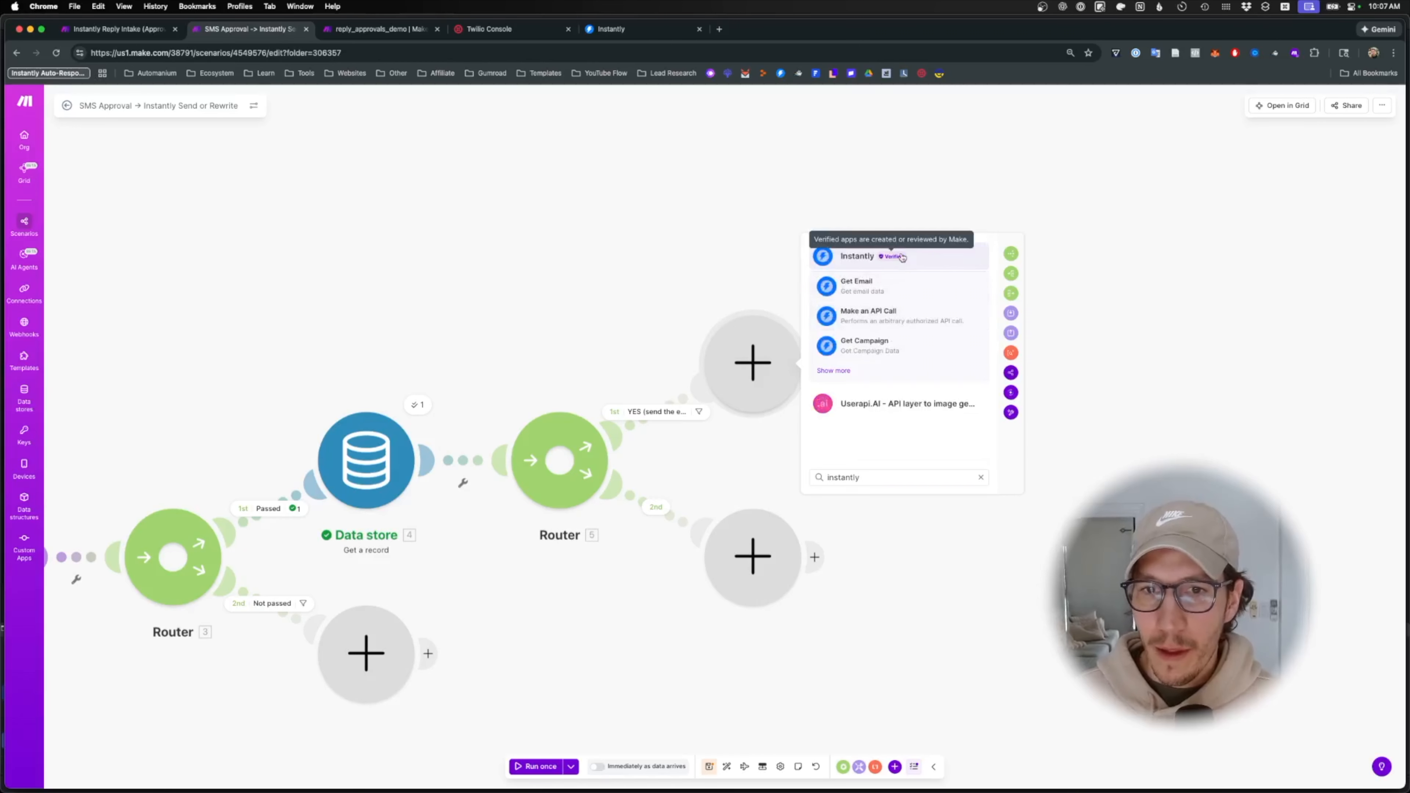
{"action": "left_click", "coordinate": [901, 258]}
{"action": "type", "text": "sen email"}
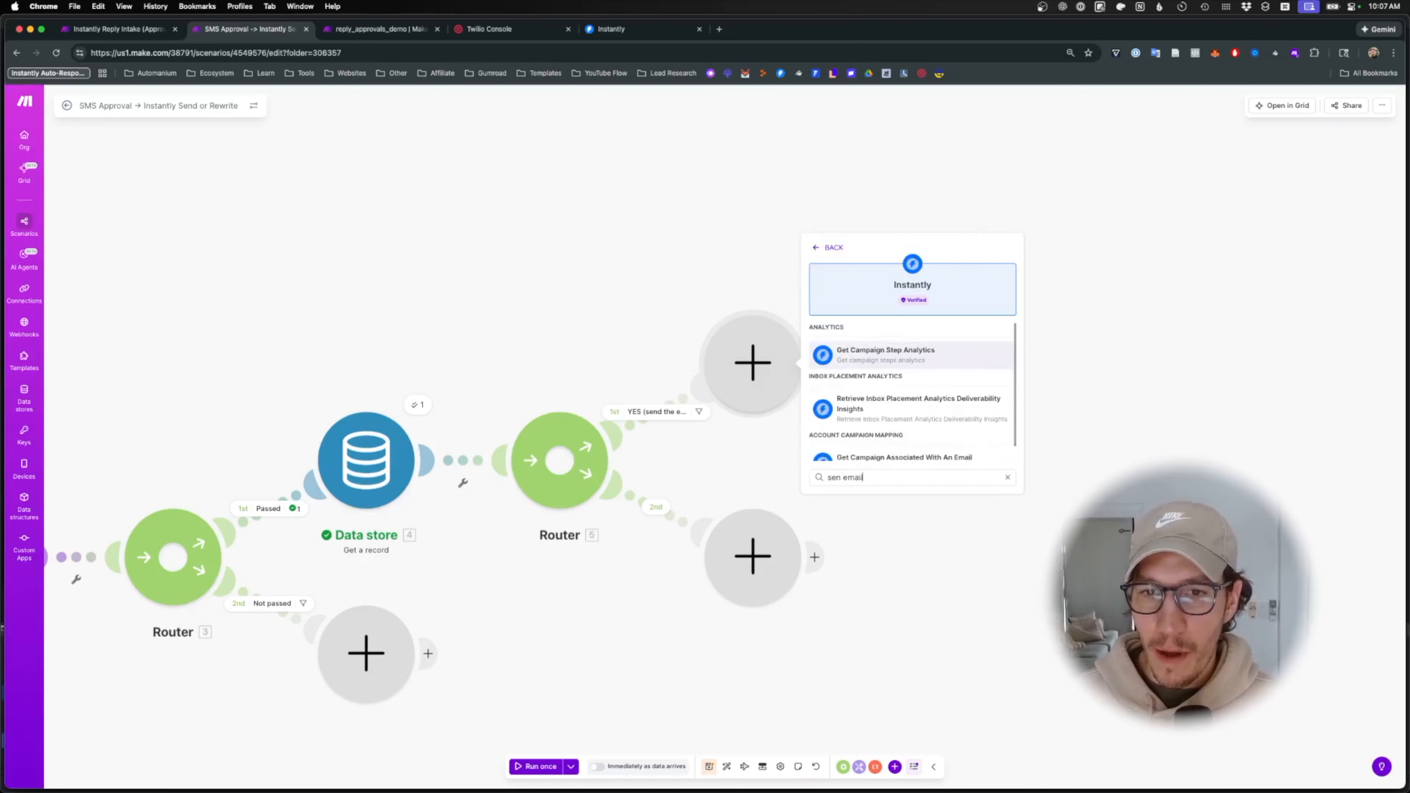
{"action": "scroll", "coordinate": [895, 367], "scroll_direction": "down", "scroll_amount": 2}
{"action": "key", "text": "super+a"}
{"action": "type", "text": "email"}
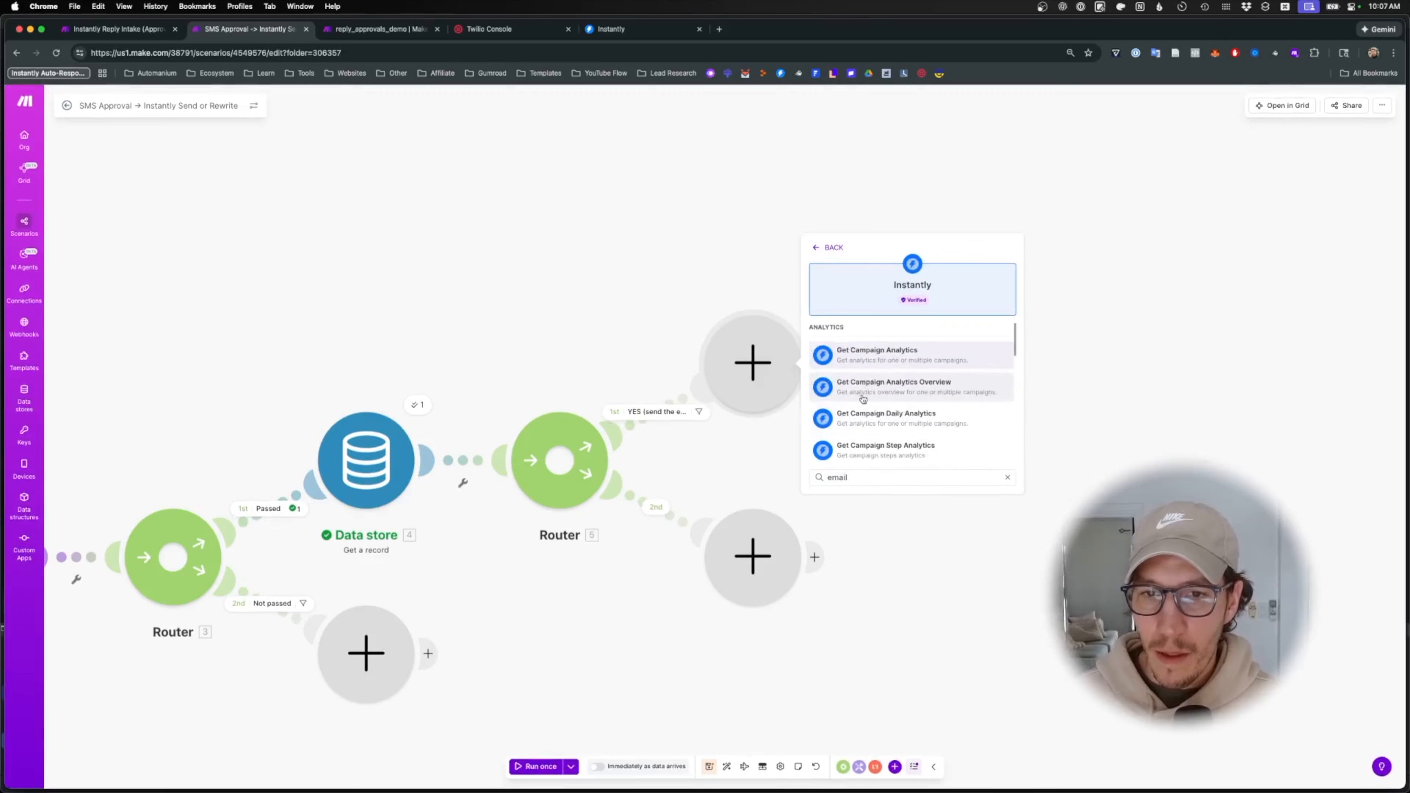
{"action": "scroll", "coordinate": [873, 400], "scroll_direction": "down", "scroll_amount": 5}
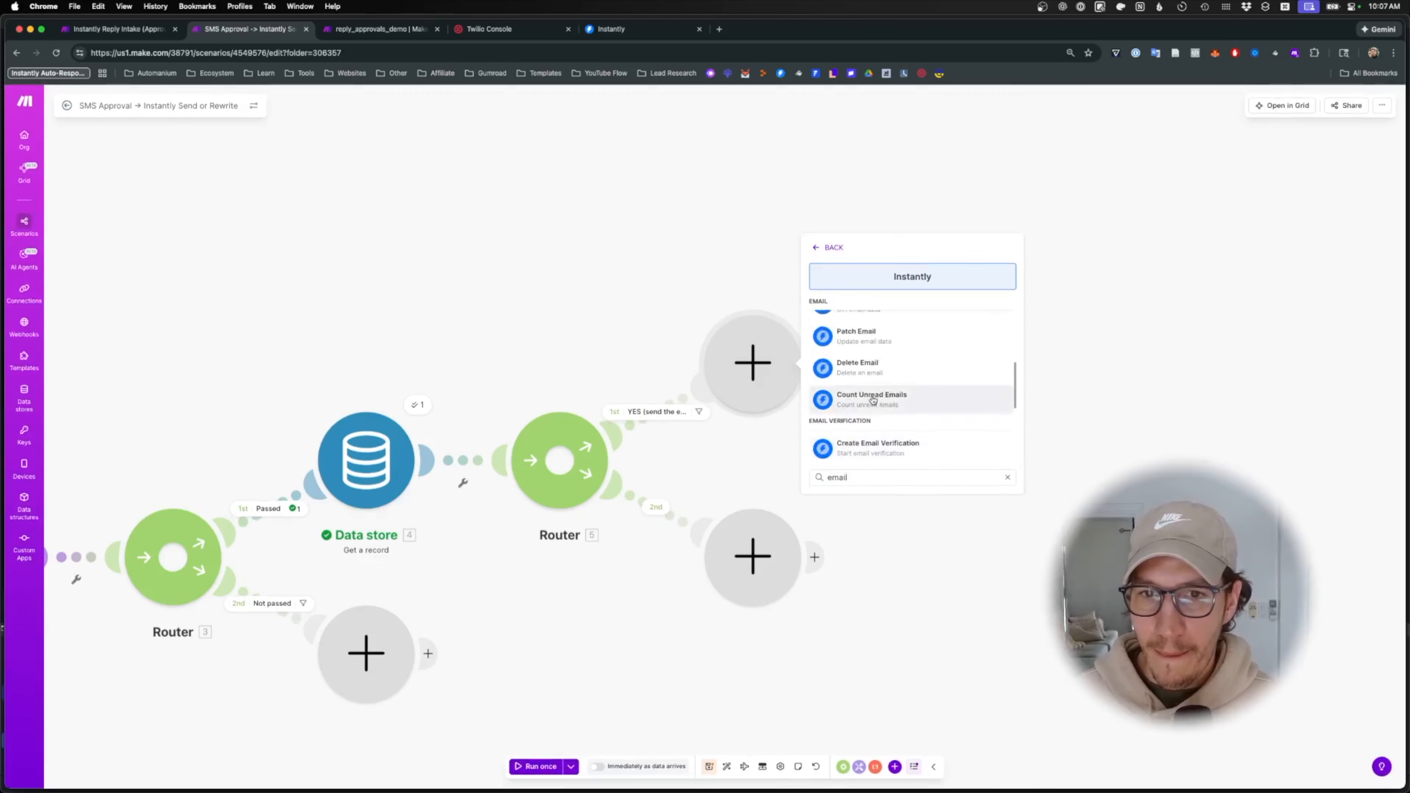
{"action": "scroll", "coordinate": [873, 400], "scroll_direction": "down", "scroll_amount": 2}
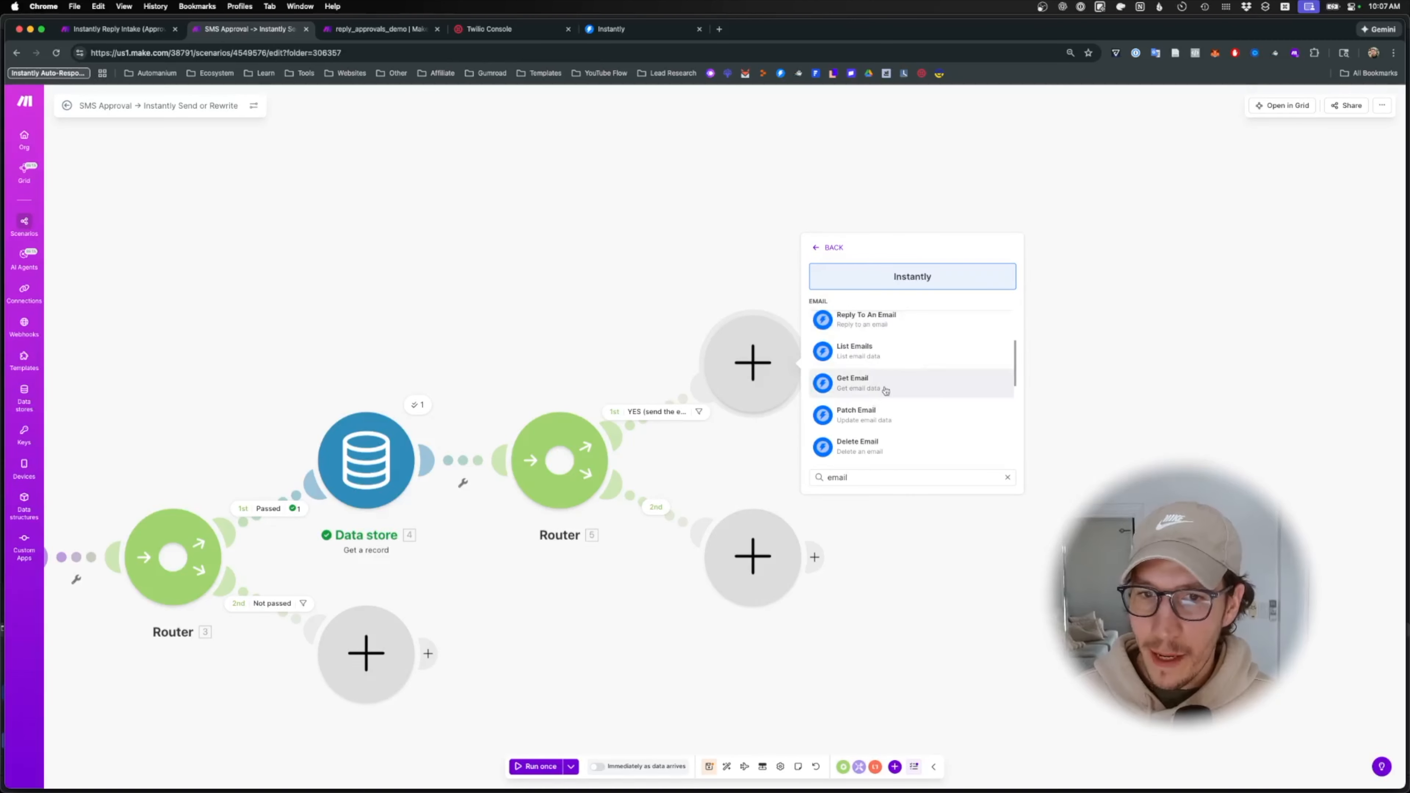
{"action": "scroll", "coordinate": [886, 391], "scroll_direction": "up", "scroll_amount": 4}
{"action": "key", "text": "Escape"}
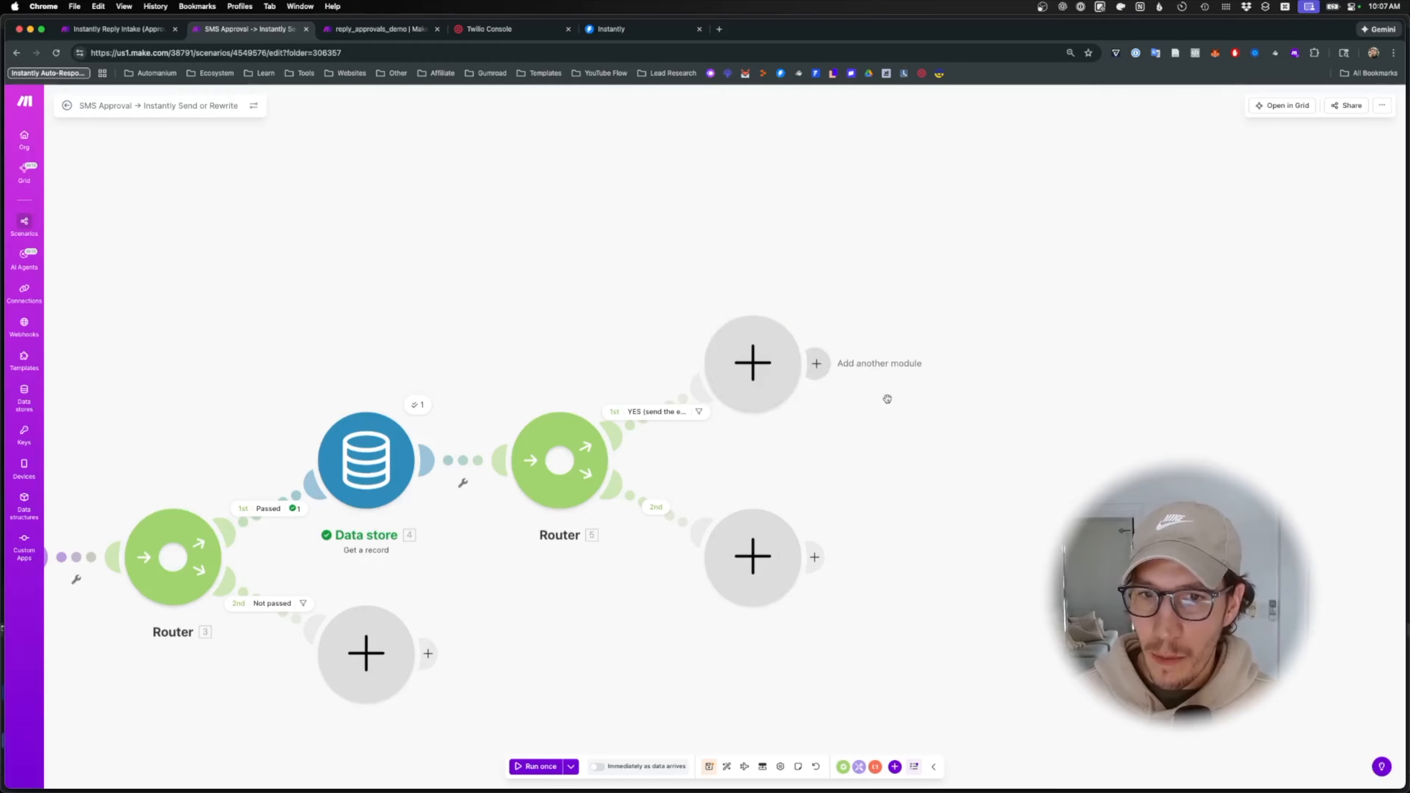
{"action": "left_click", "coordinate": [895, 298]}
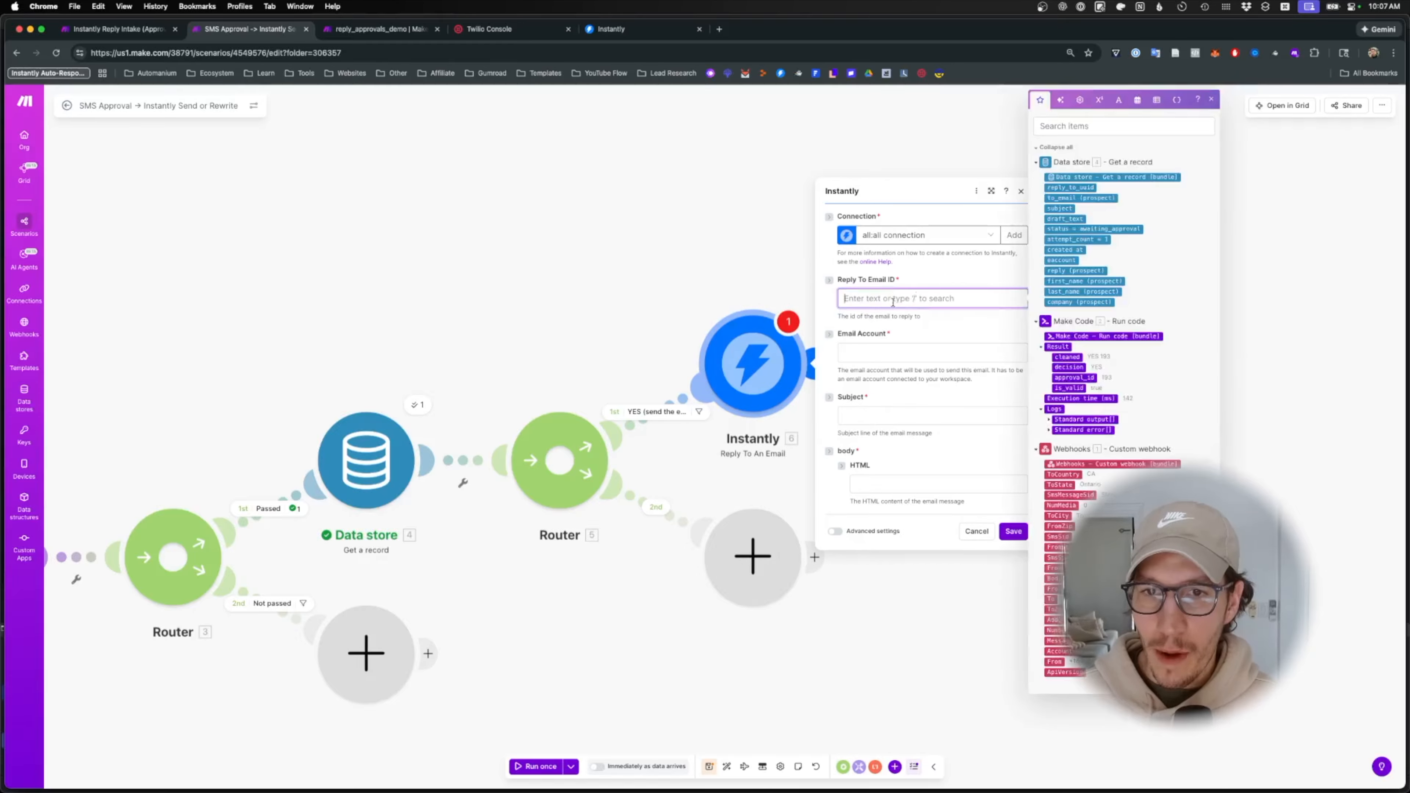
- Map reply_to_uuid into Reply To Email ID and eaccount into the email account field
{"action": "left_click", "coordinate": [1111, 126]}
{"action": "type", "text": "emaik"}
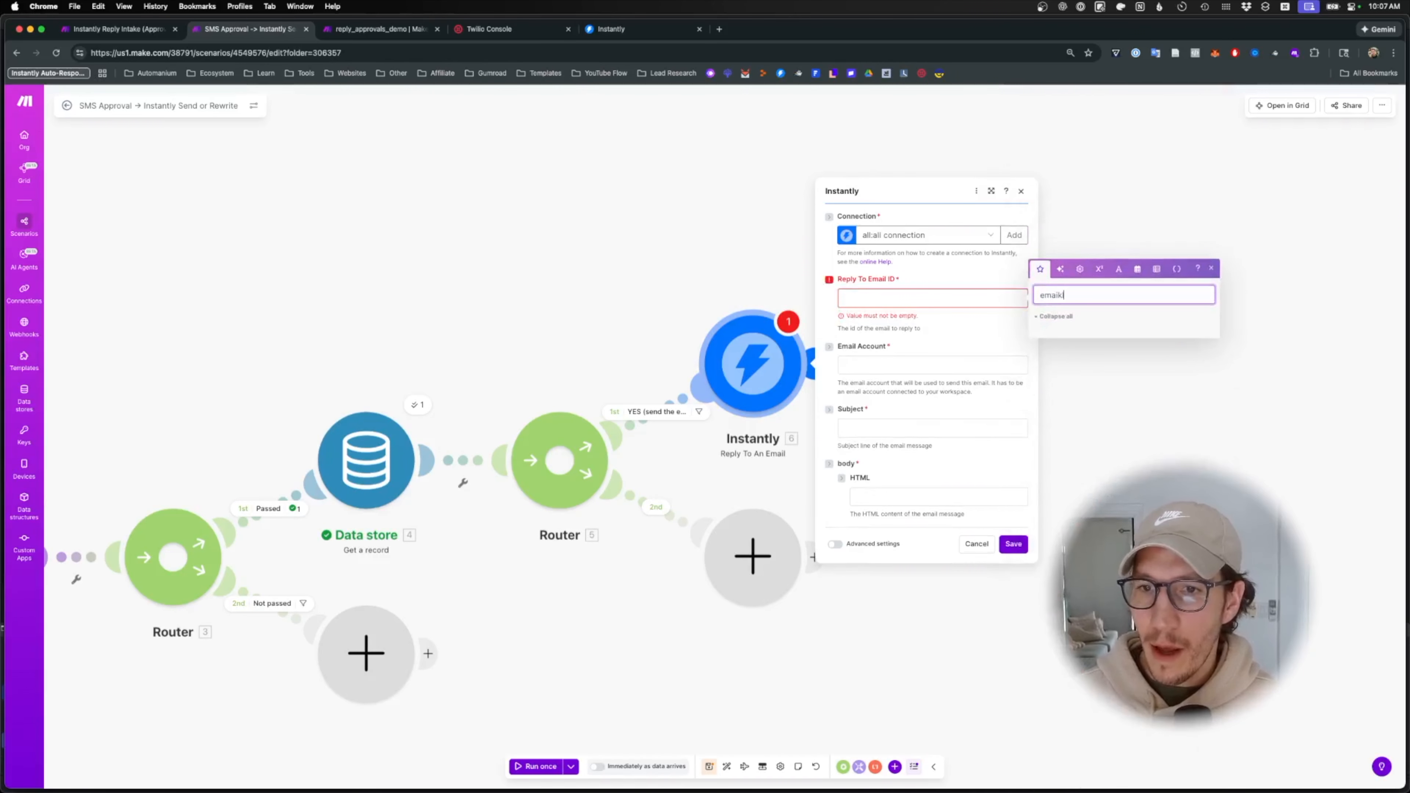
{"action": "key", "text": "BackSpace"}
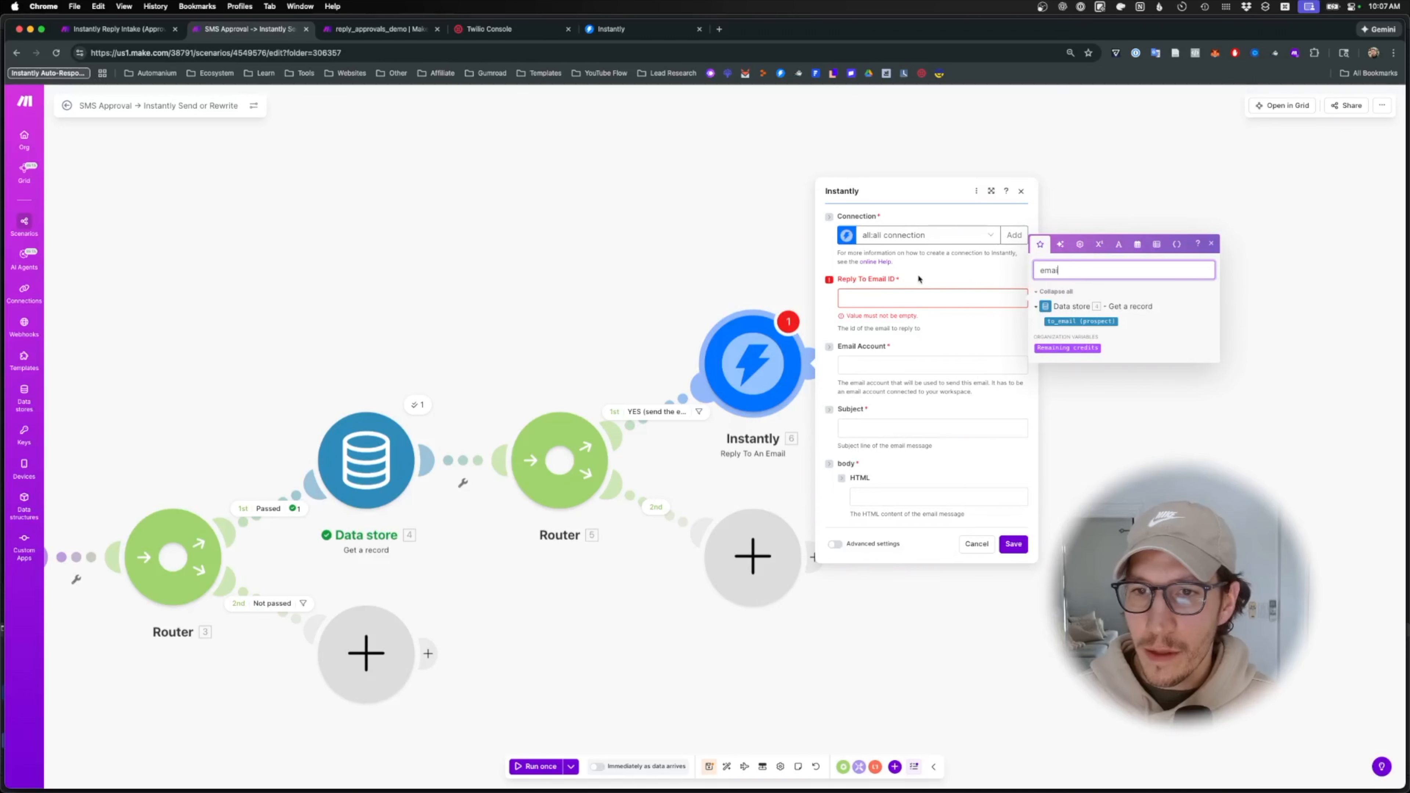
{"action": "key", "text": "BackSpace"}
{"action": "key", "text": "BackSpace"}
{"action": "key", "text": "BackSpace"}
{"action": "key", "text": "BackSpace"}
{"action": "type", "text": "id"}
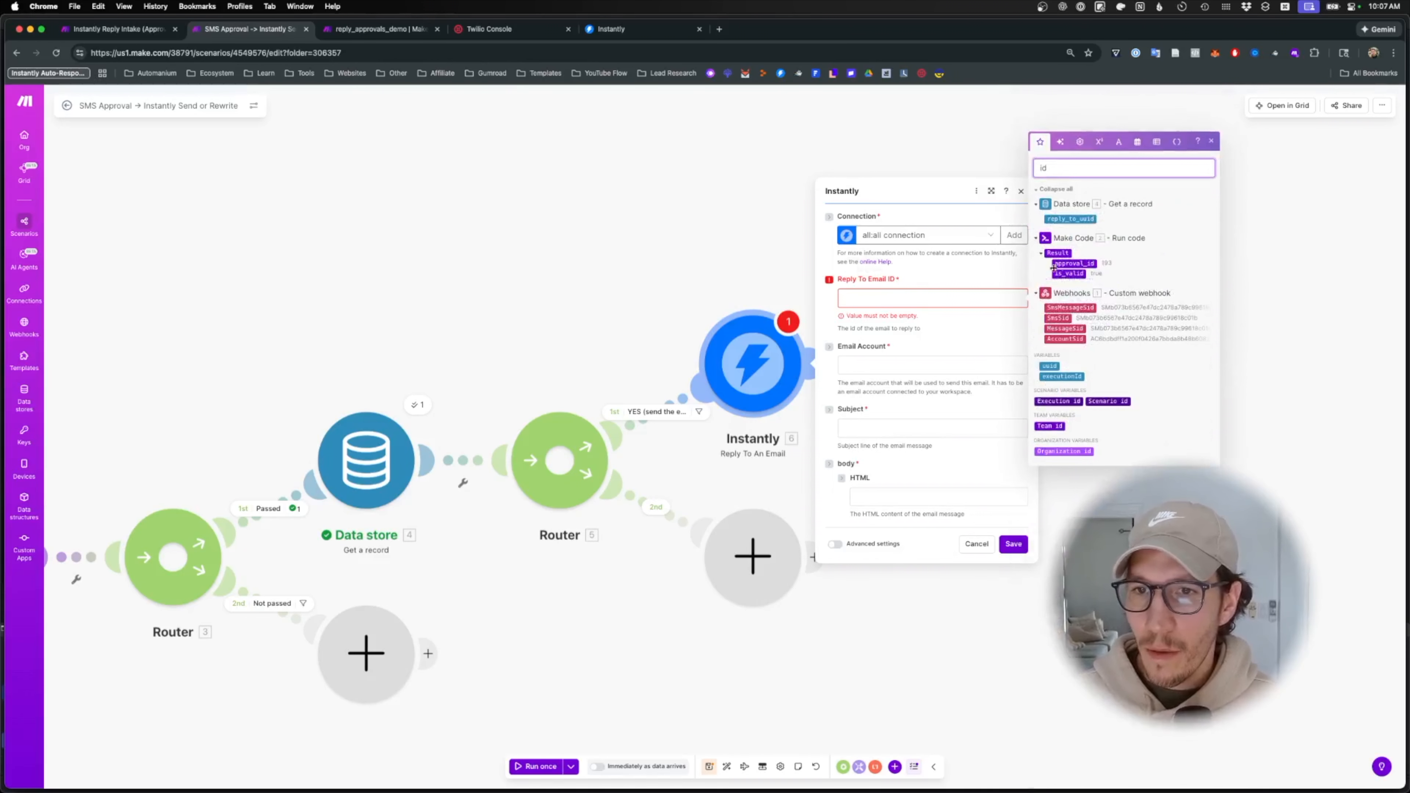
{"action": "left_click", "coordinate": [1070, 218]}
{"action": "left_click", "coordinate": [999, 345]}
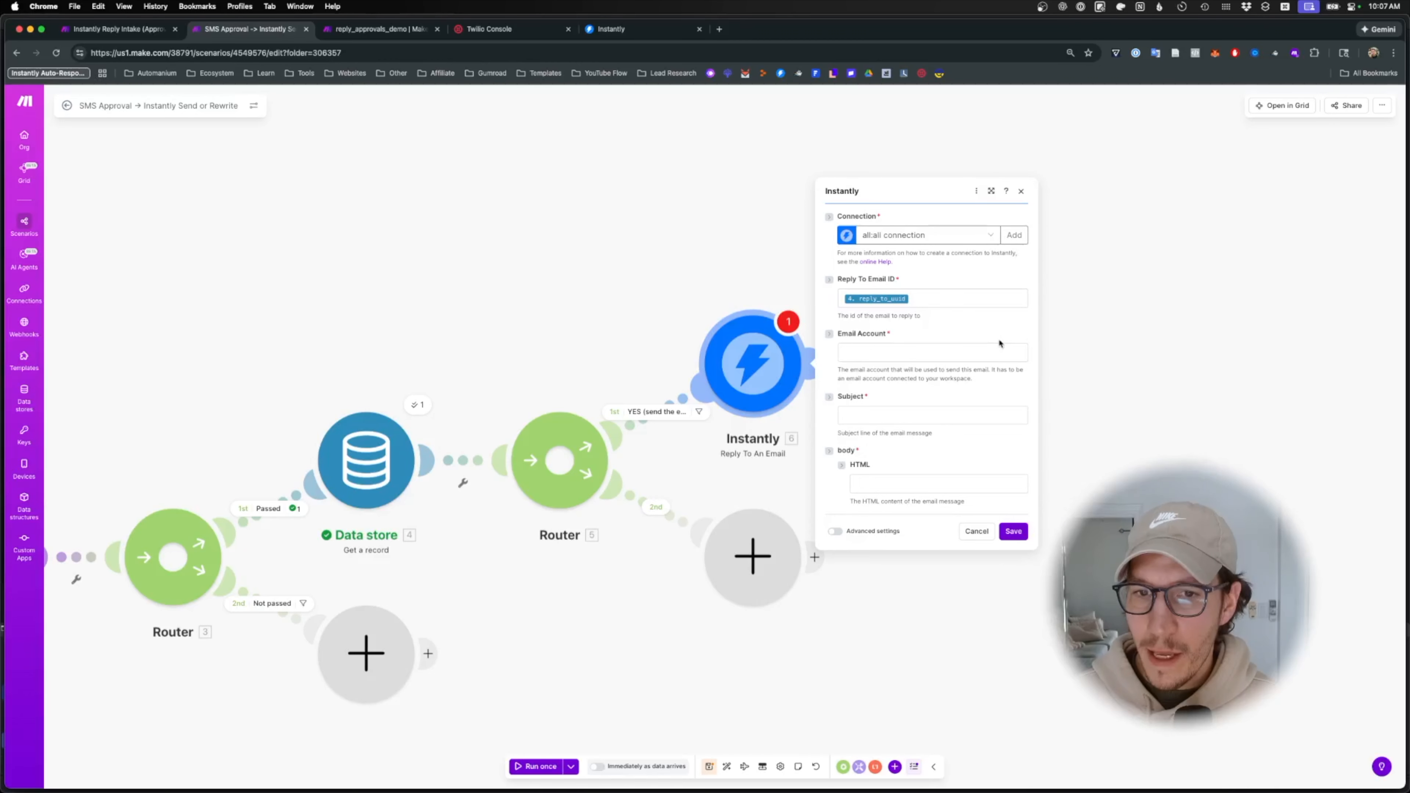
{"action": "left_click", "coordinate": [997, 351]}
{"action": "left_click", "coordinate": [1072, 225]}
{"action": "key", "text": "BackSpace"}
{"action": "key", "text": "BackSpace"}
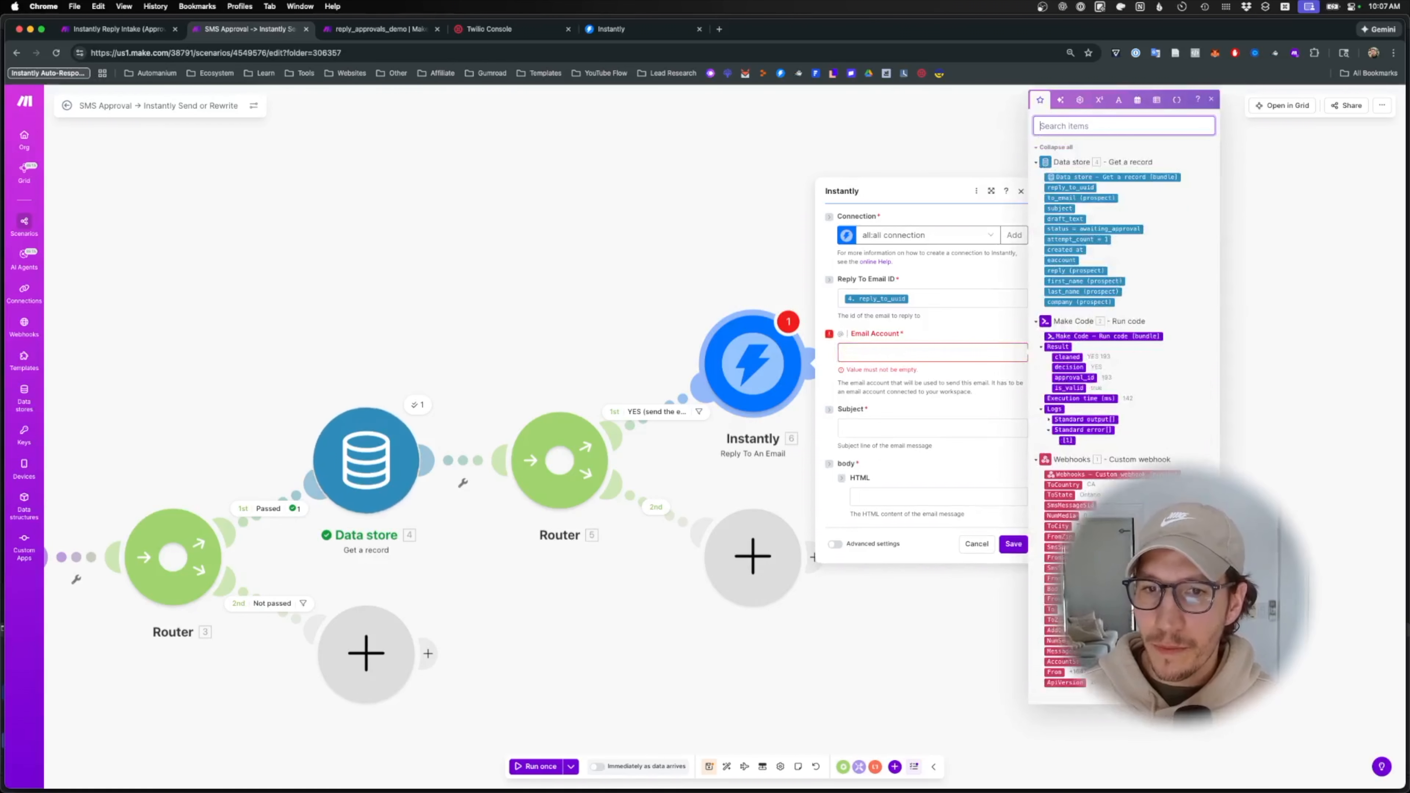
{"action": "left_click", "coordinate": [933, 352]}
{"action": "left_click", "coordinate": [1061, 260]}
- Map the stored subject and draft_text into subject and email body, then save the step
{"action": "left_click", "coordinate": [925, 415]}
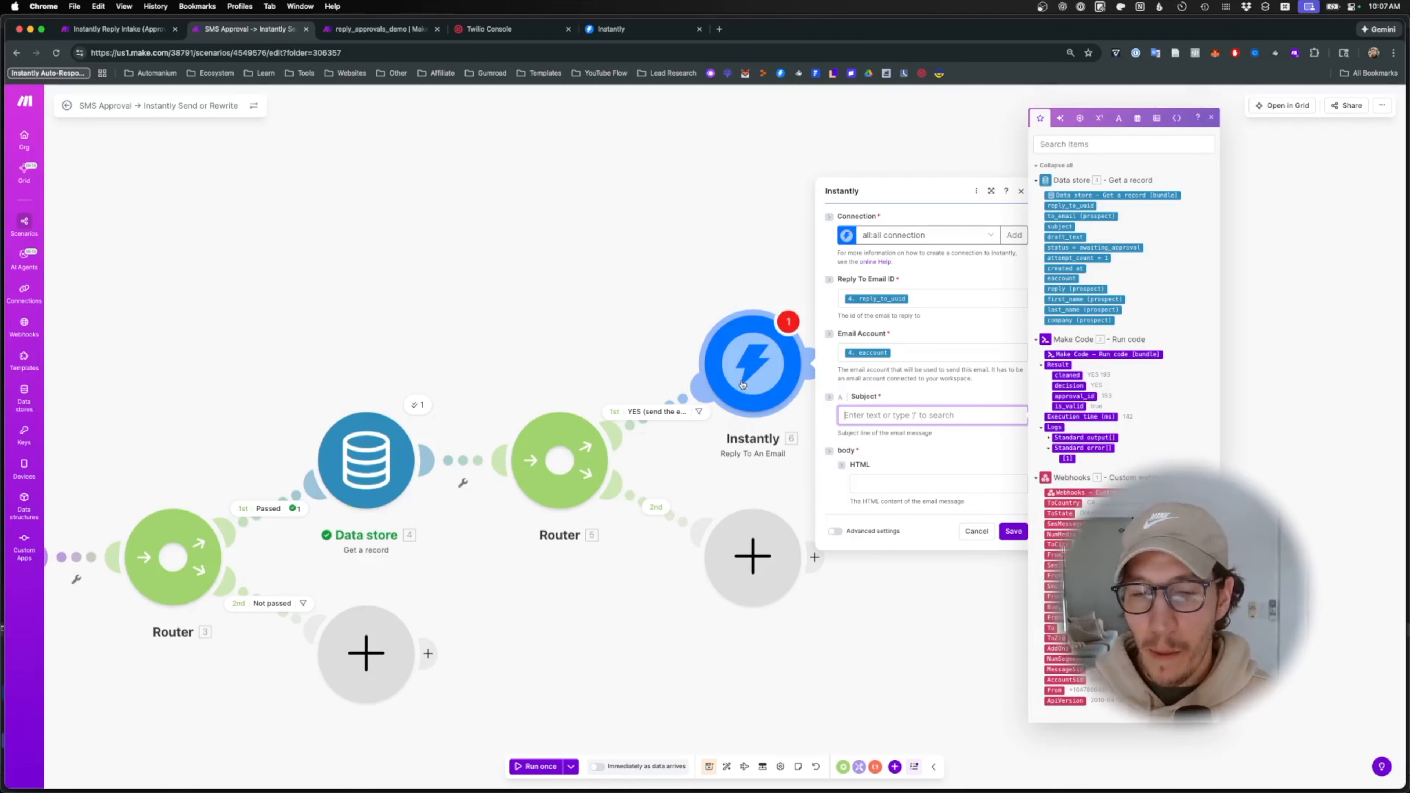
{"action": "left_click", "coordinate": [1088, 144]}
{"action": "type", "text": "s"}
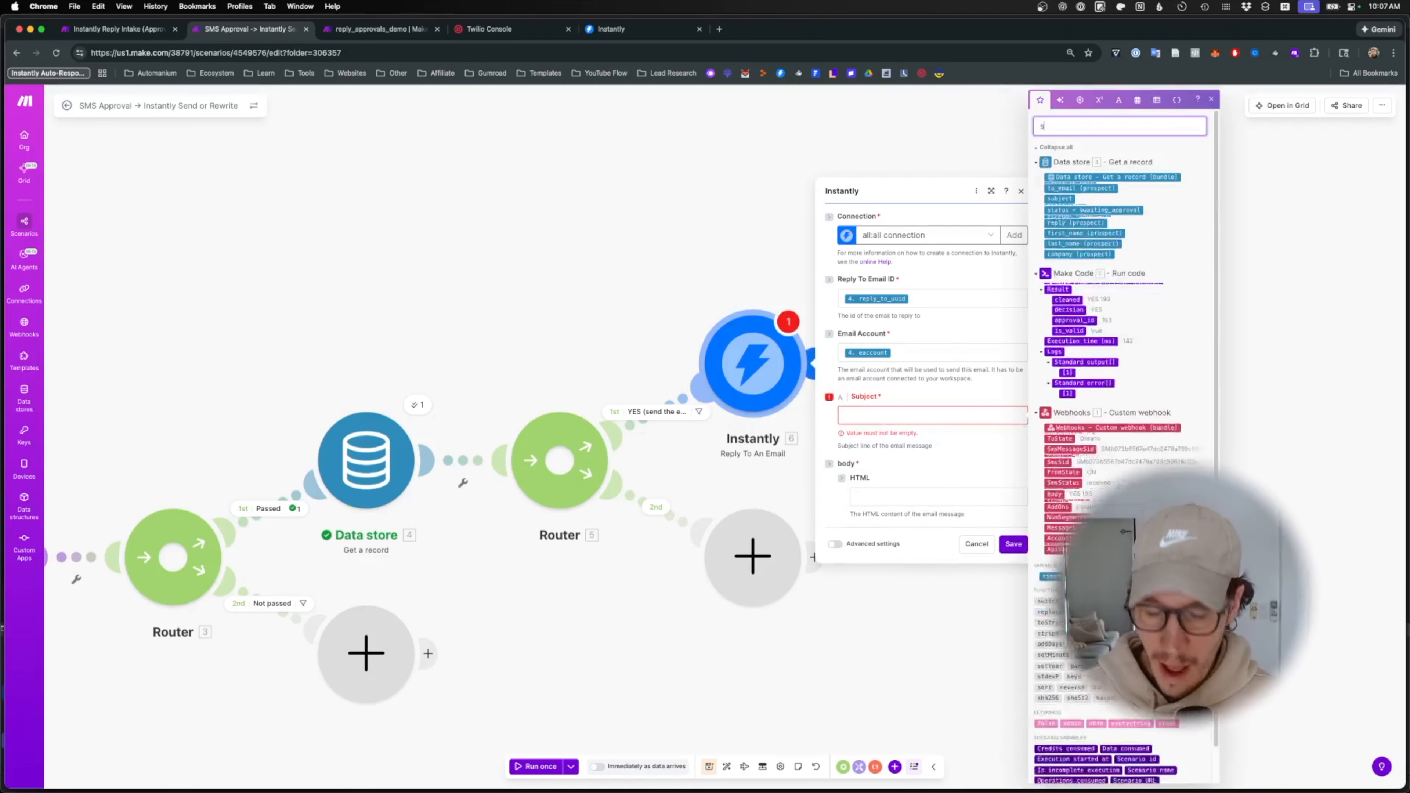
{"action": "type", "text": "ubject"}
{"action": "left_click", "coordinate": [976, 415]}
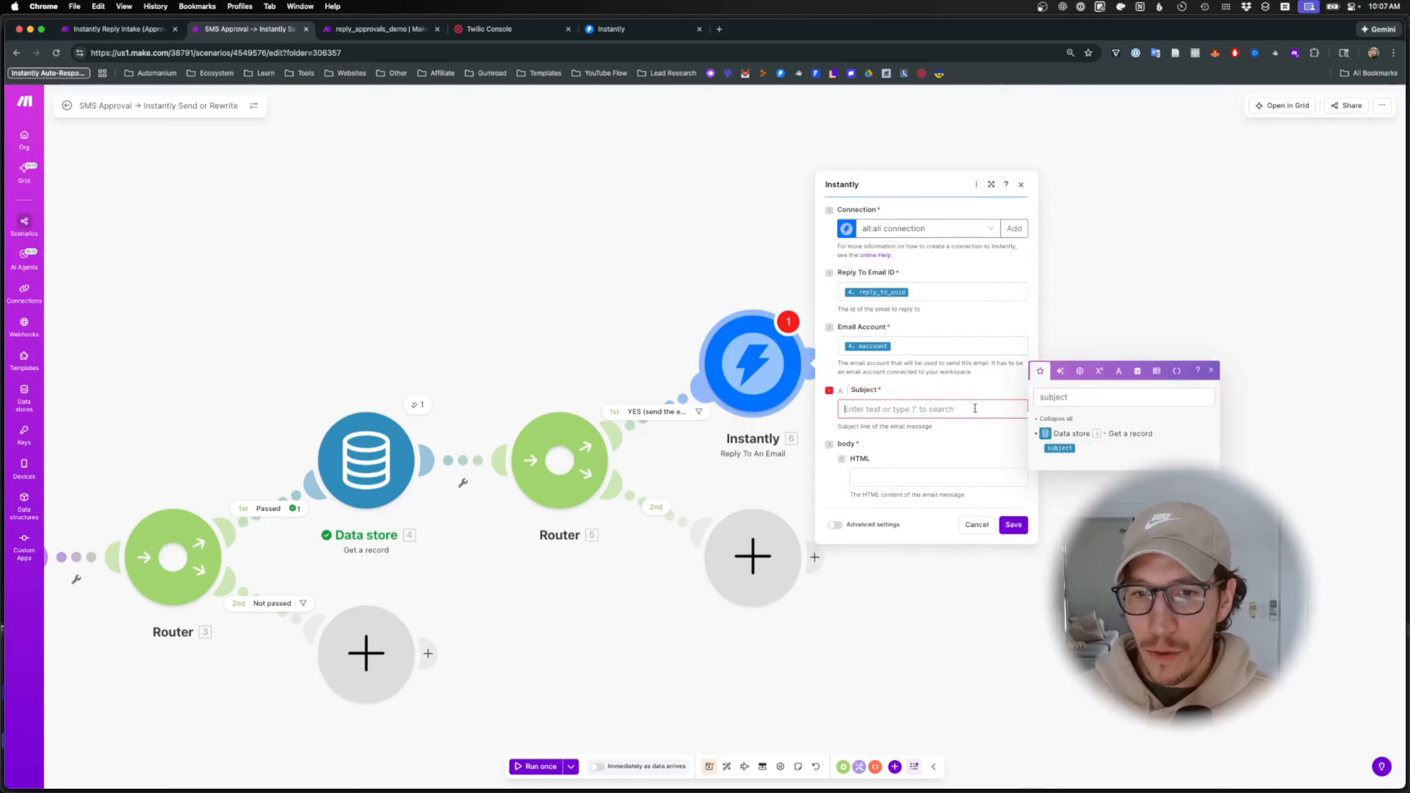
{"action": "left_click", "coordinate": [1059, 448]}
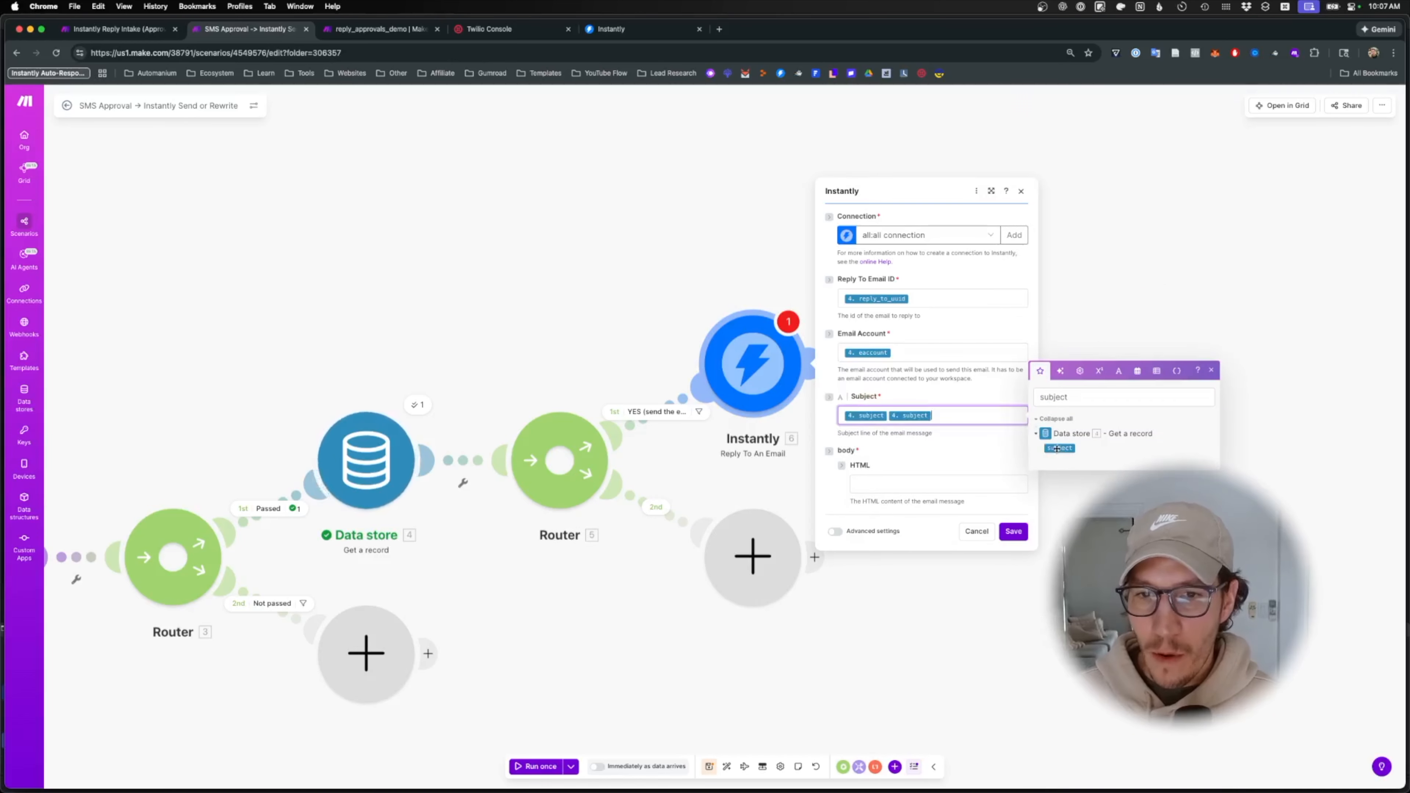
{"action": "left_click", "coordinate": [933, 485]}
{"action": "left_click", "coordinate": [1074, 467]}
{"action": "key", "text": "ctrl+a"}
{"action": "key", "text": "BackSpace"}
{"action": "type", "text": "draft"}
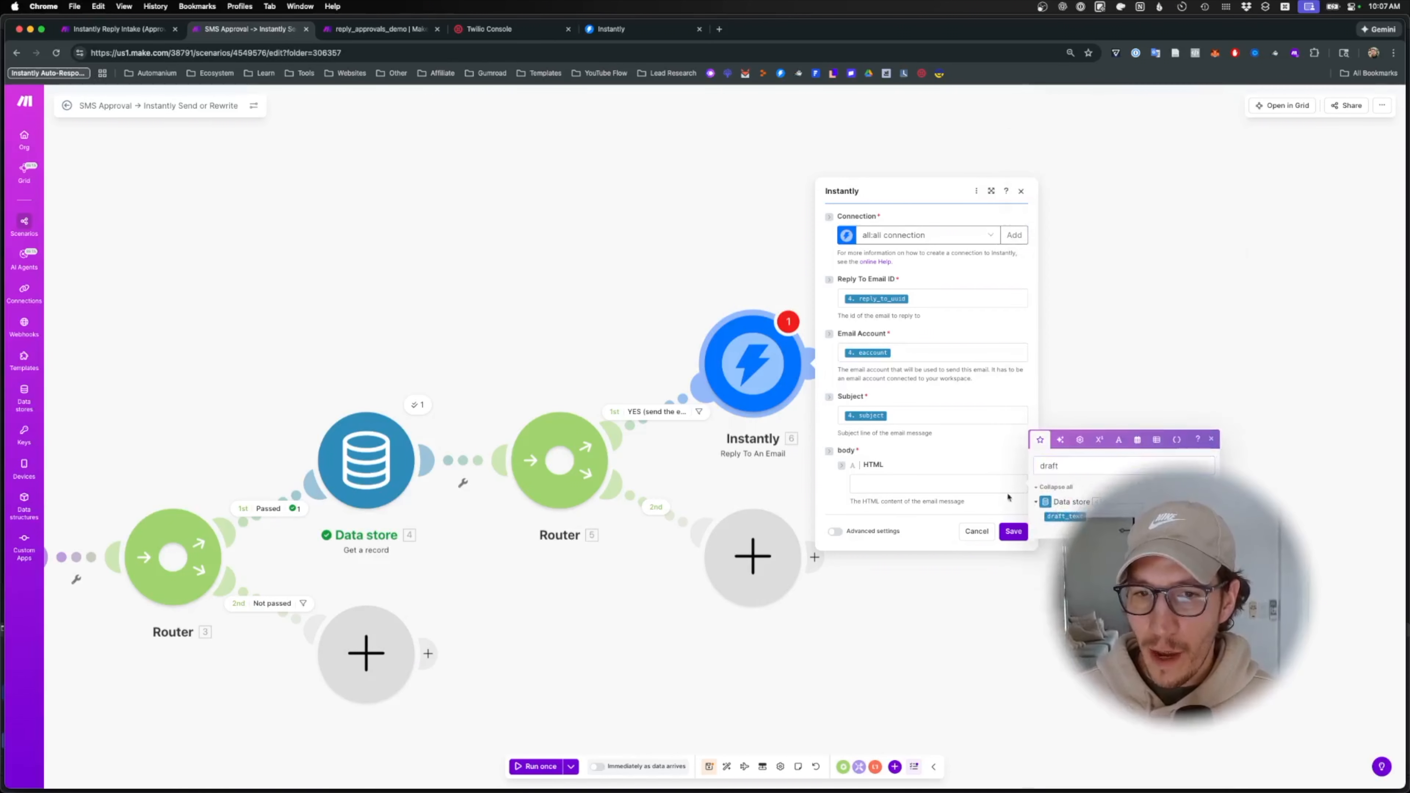
{"action": "left_click", "coordinate": [991, 484]}
{"action": "left_click", "coordinate": [1063, 517]}
{"action": "left_click", "coordinate": [1015, 532]}
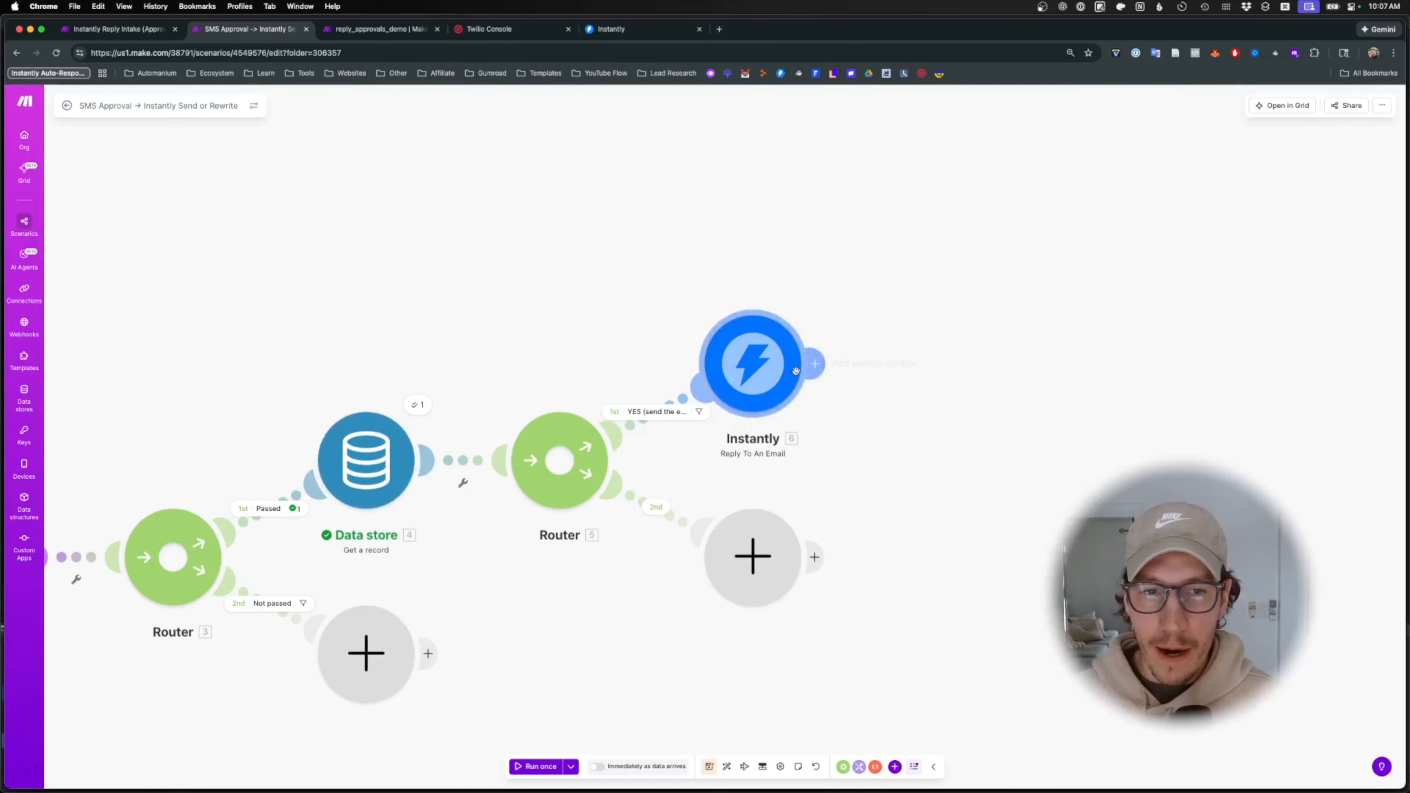
- Add a Router after the Instantly reply step
{"action": "left_click", "coordinate": [816, 362]}
{"action": "type", "text": "router"}
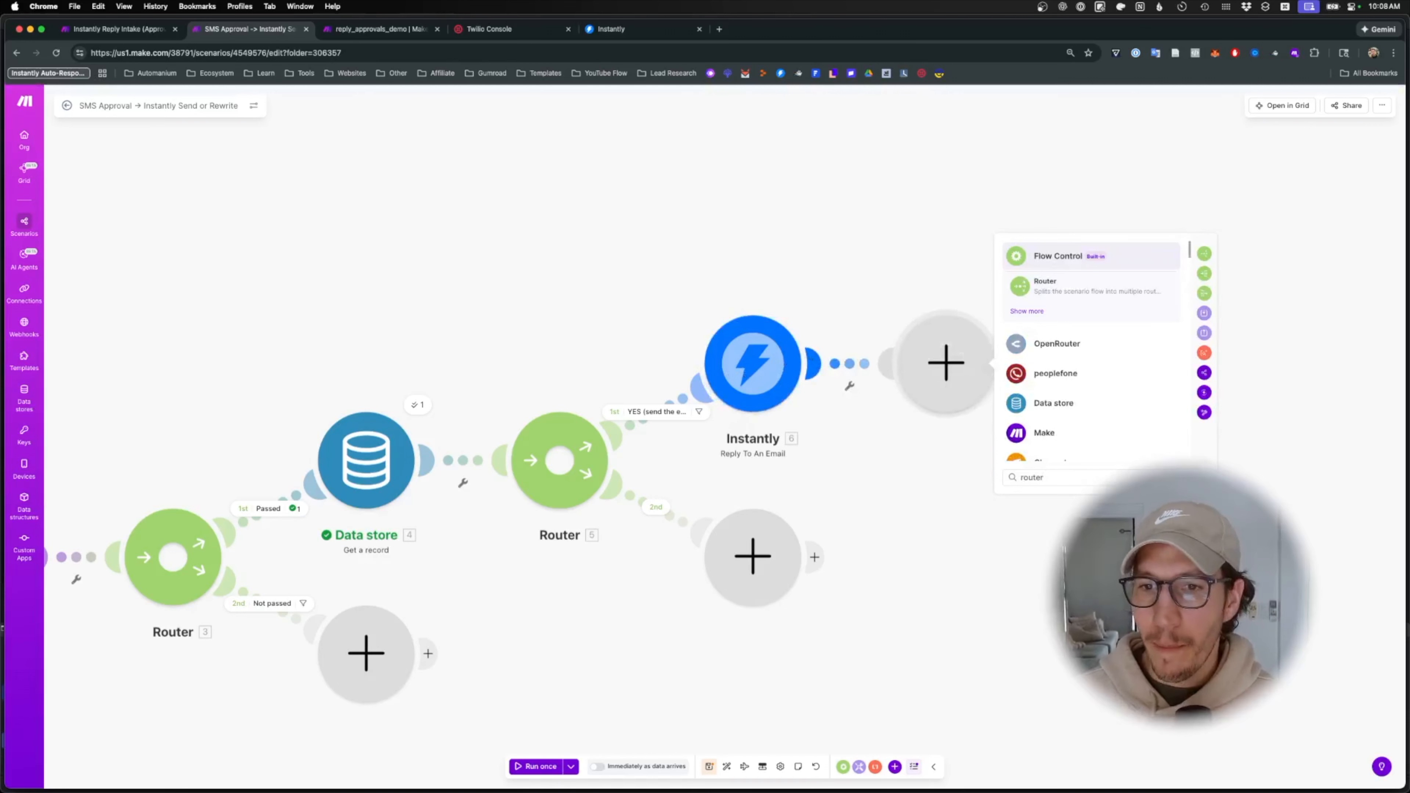
{"action": "left_click", "coordinate": [1038, 289]}
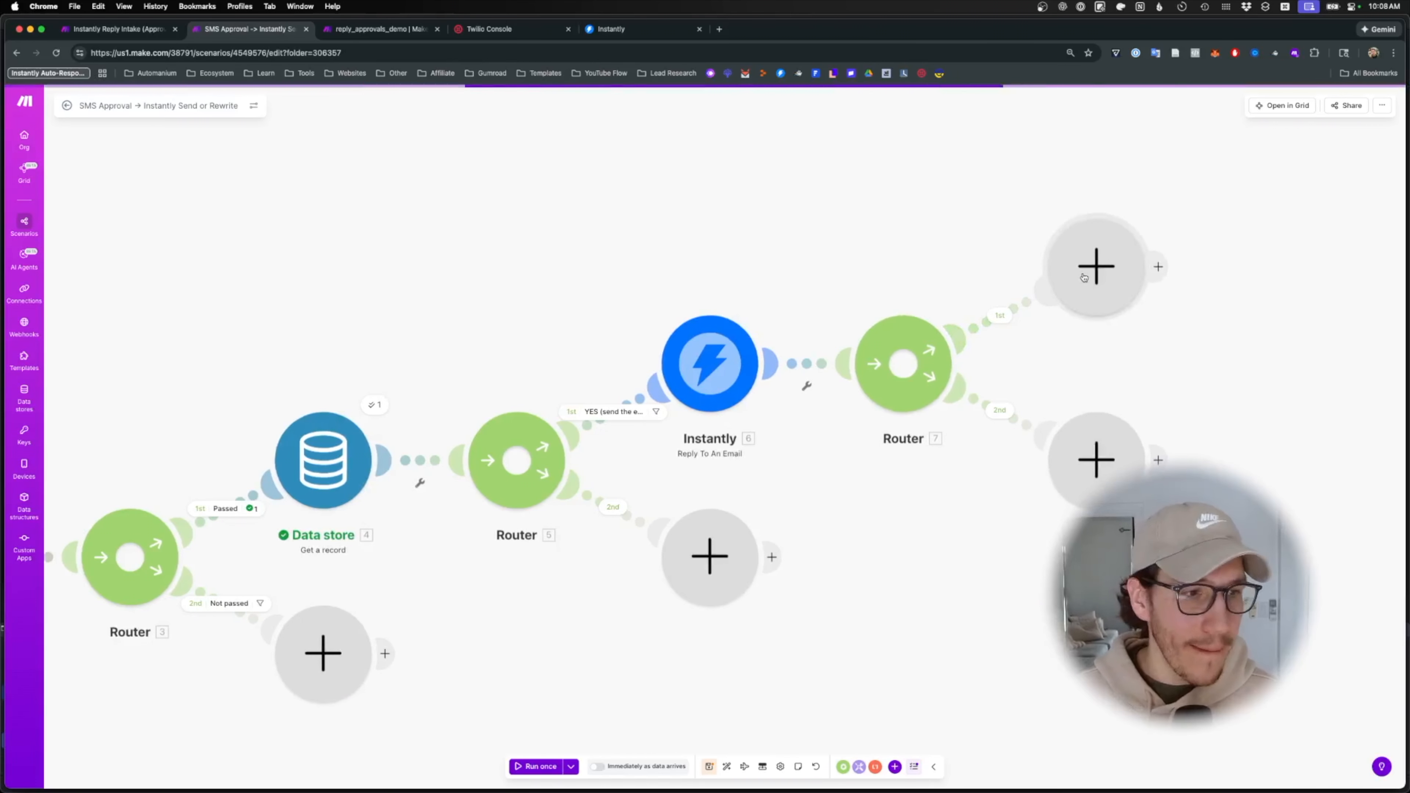
- Add a Data store 'Update a record' step using the reply_approvals_demo store
{"action": "left_click", "coordinate": [1084, 277]}
{"action": "type", "text": "udp"}
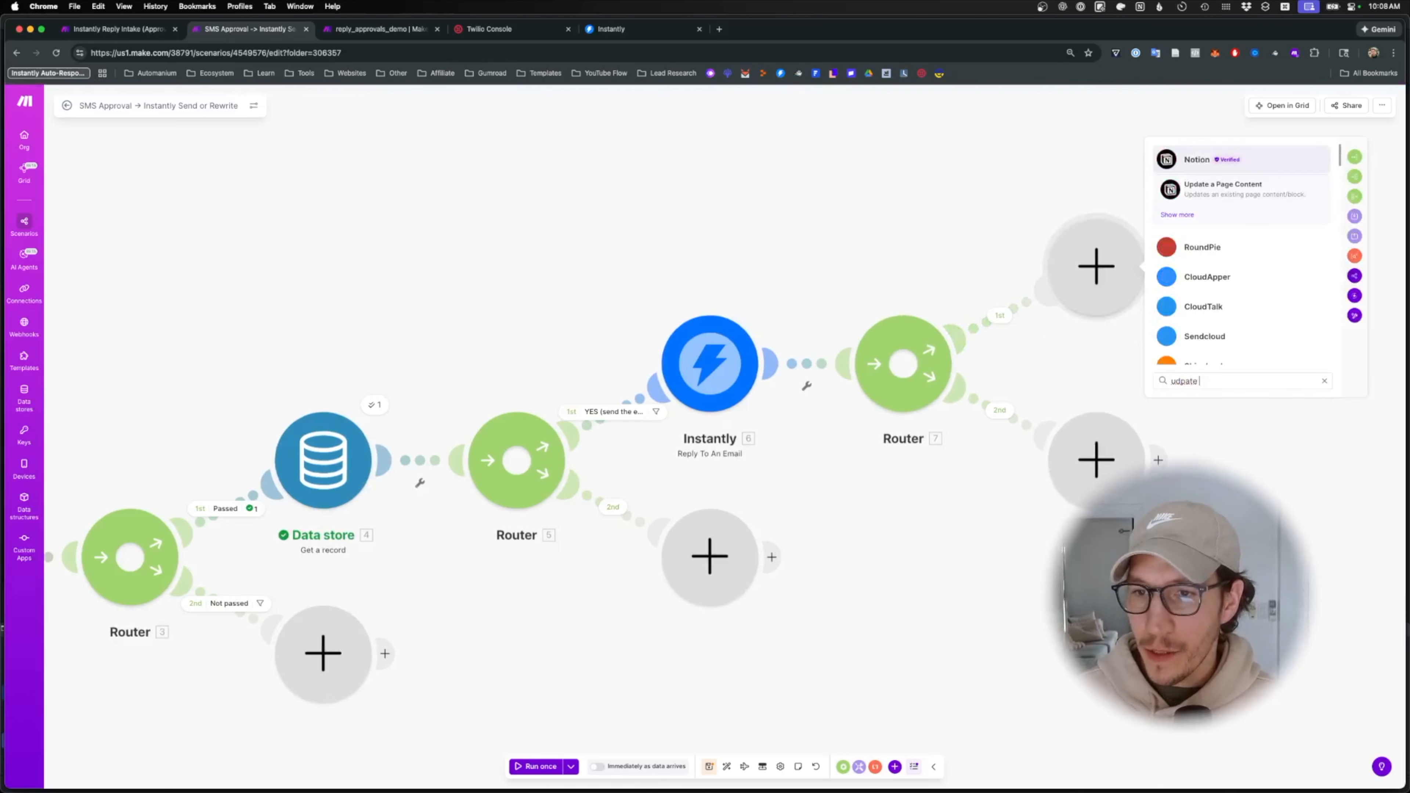
{"action": "key", "text": "BackSpace"}
{"action": "type", "text": "date"}
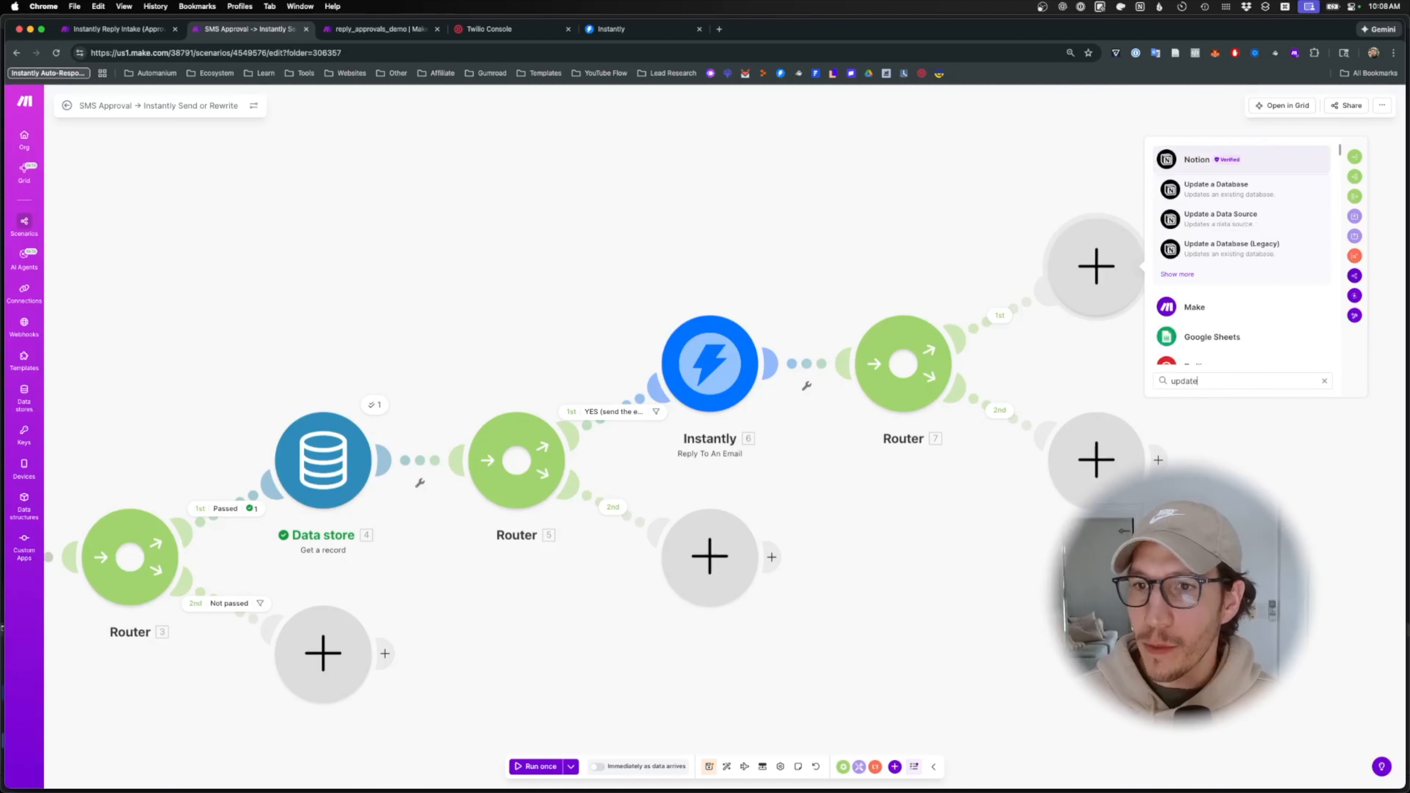
{"action": "type", "text": "ta stor"}
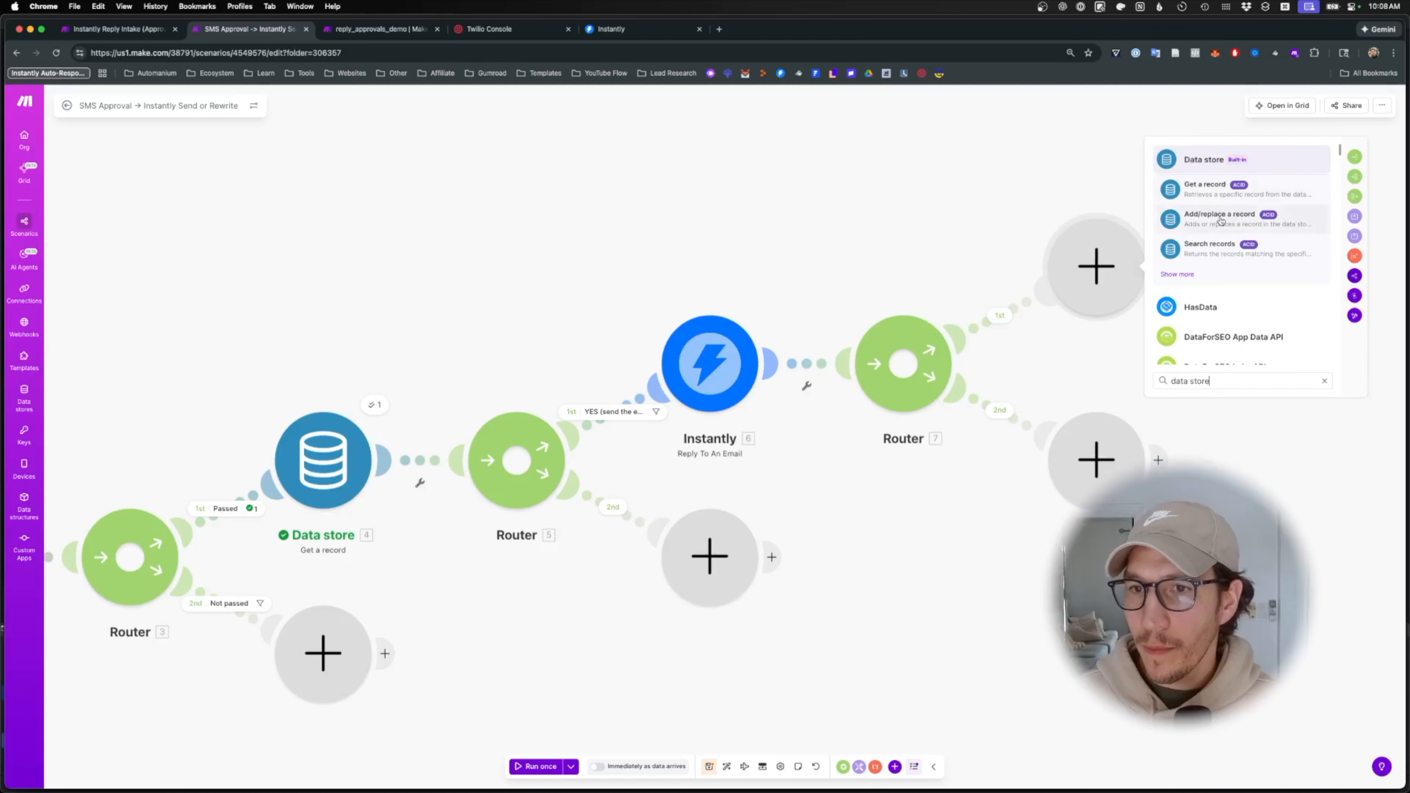
{"action": "left_click", "coordinate": [1201, 161]}
{"action": "type", "text": "uo"}
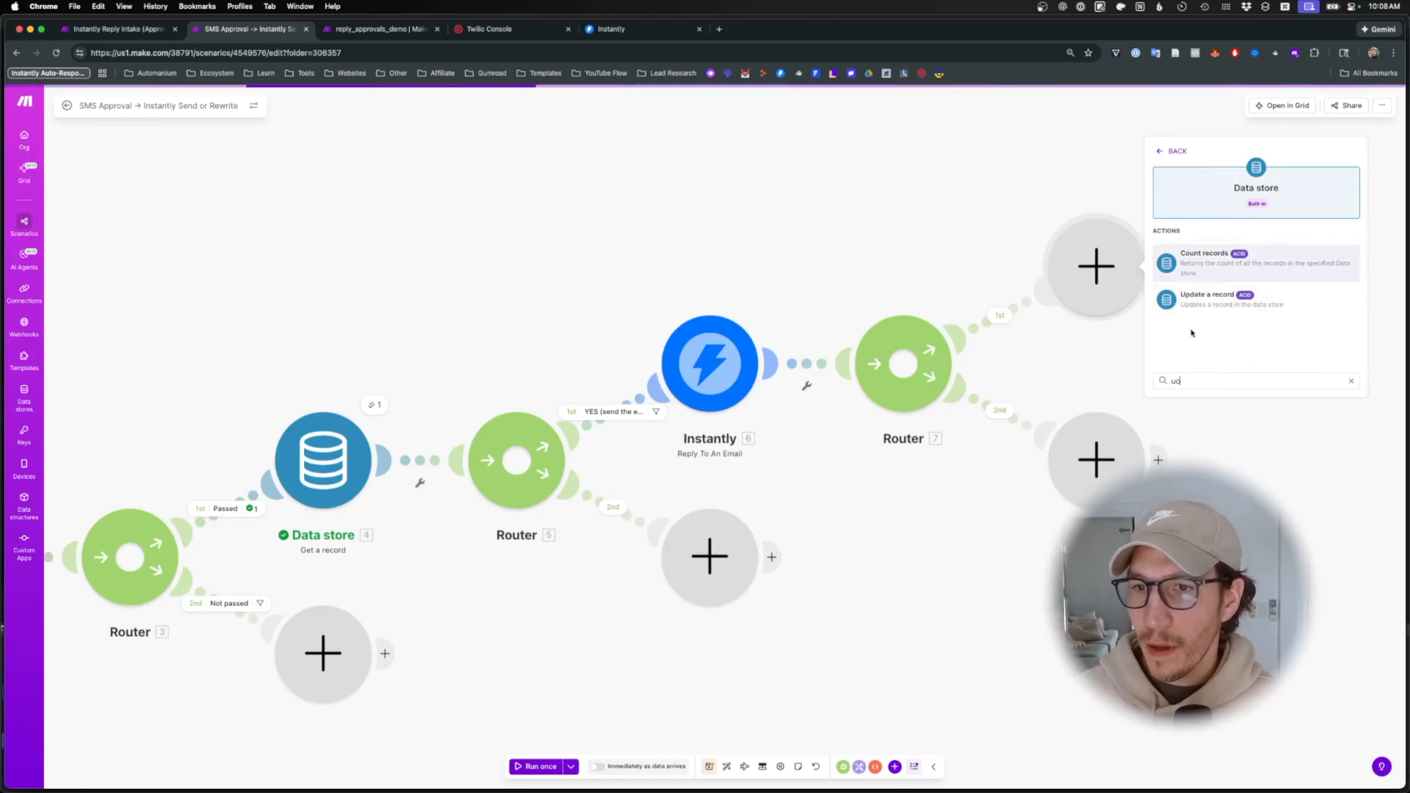
{"action": "left_click", "coordinate": [1208, 299]}
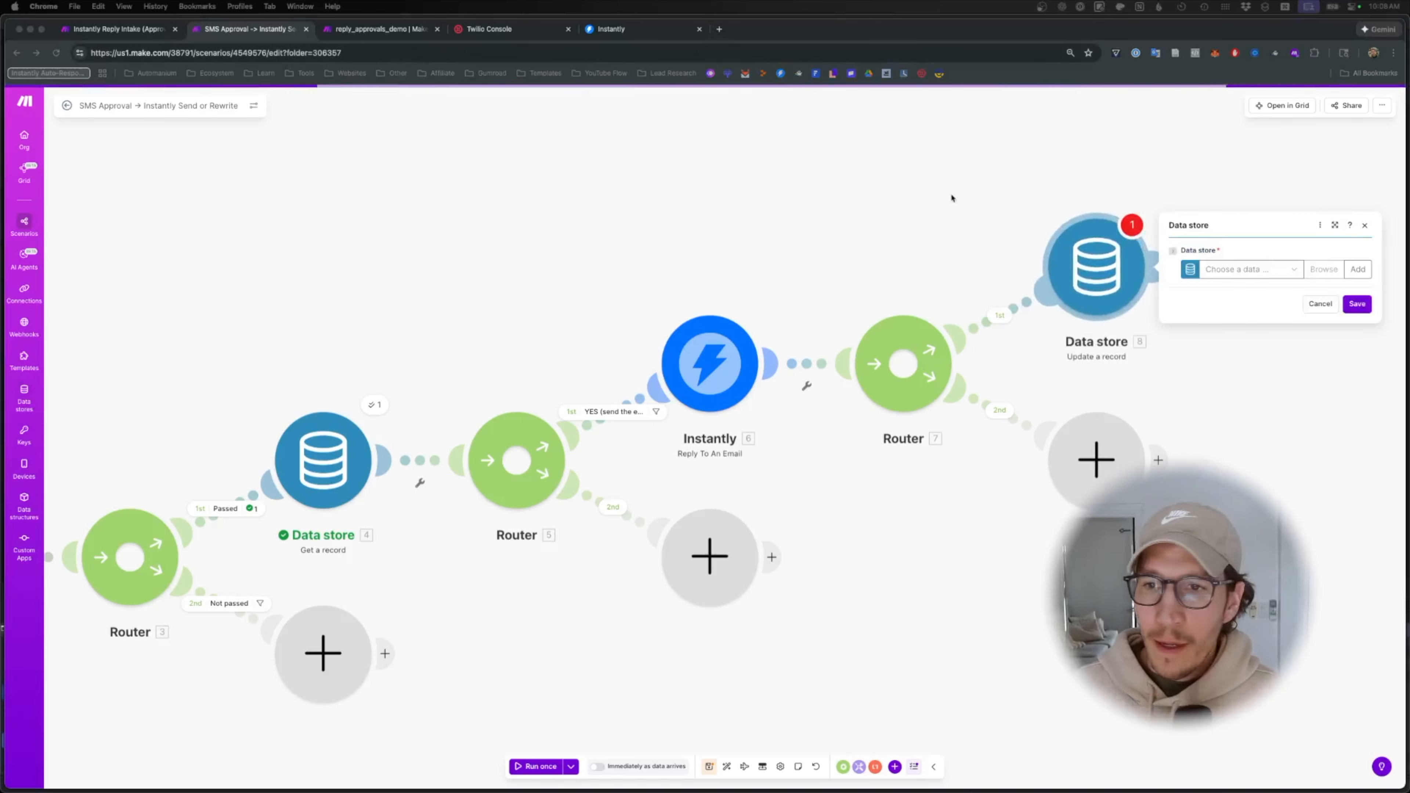
{"action": "left_click", "coordinate": [1274, 273]}
{"action": "left_click", "coordinate": [1274, 273]}
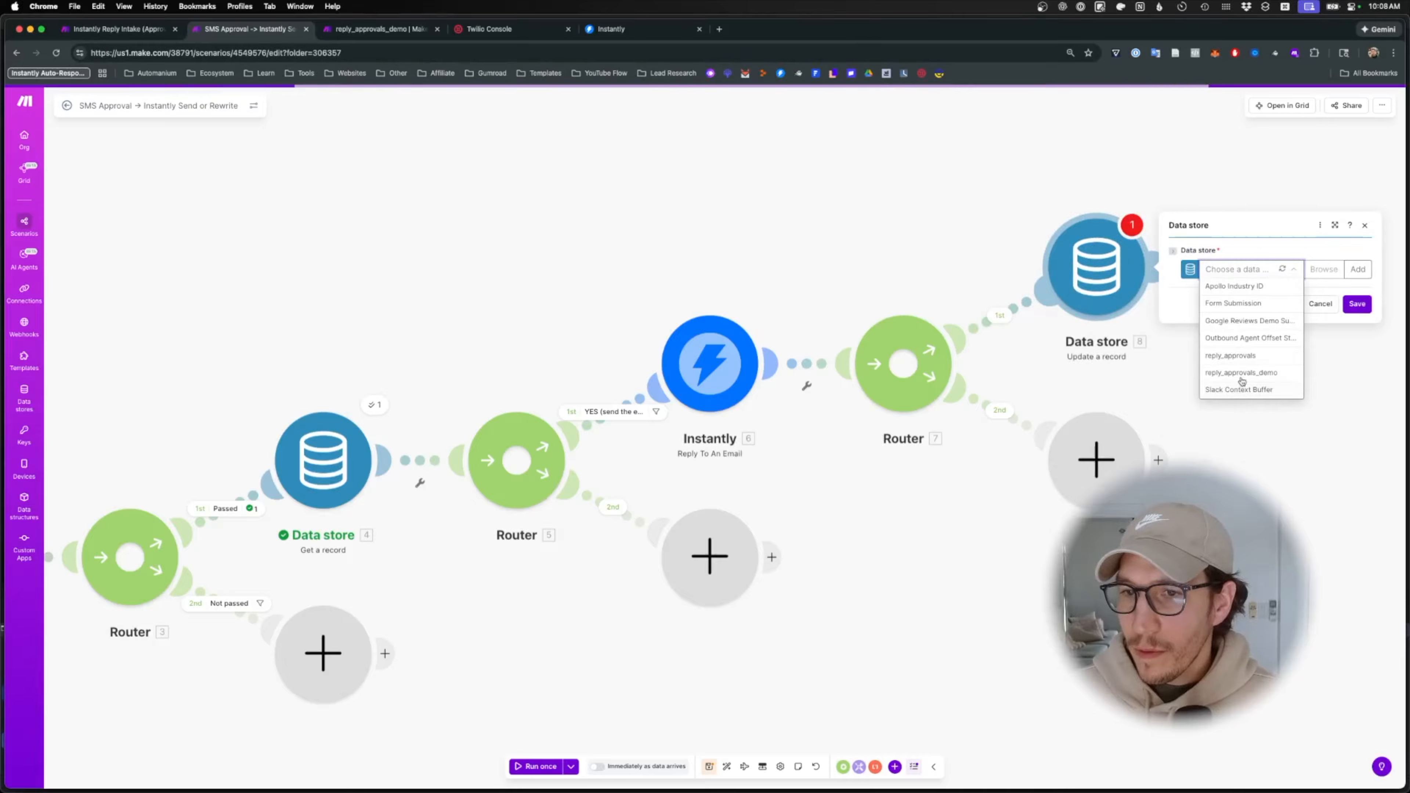
{"action": "left_click", "coordinate": [1240, 356]}
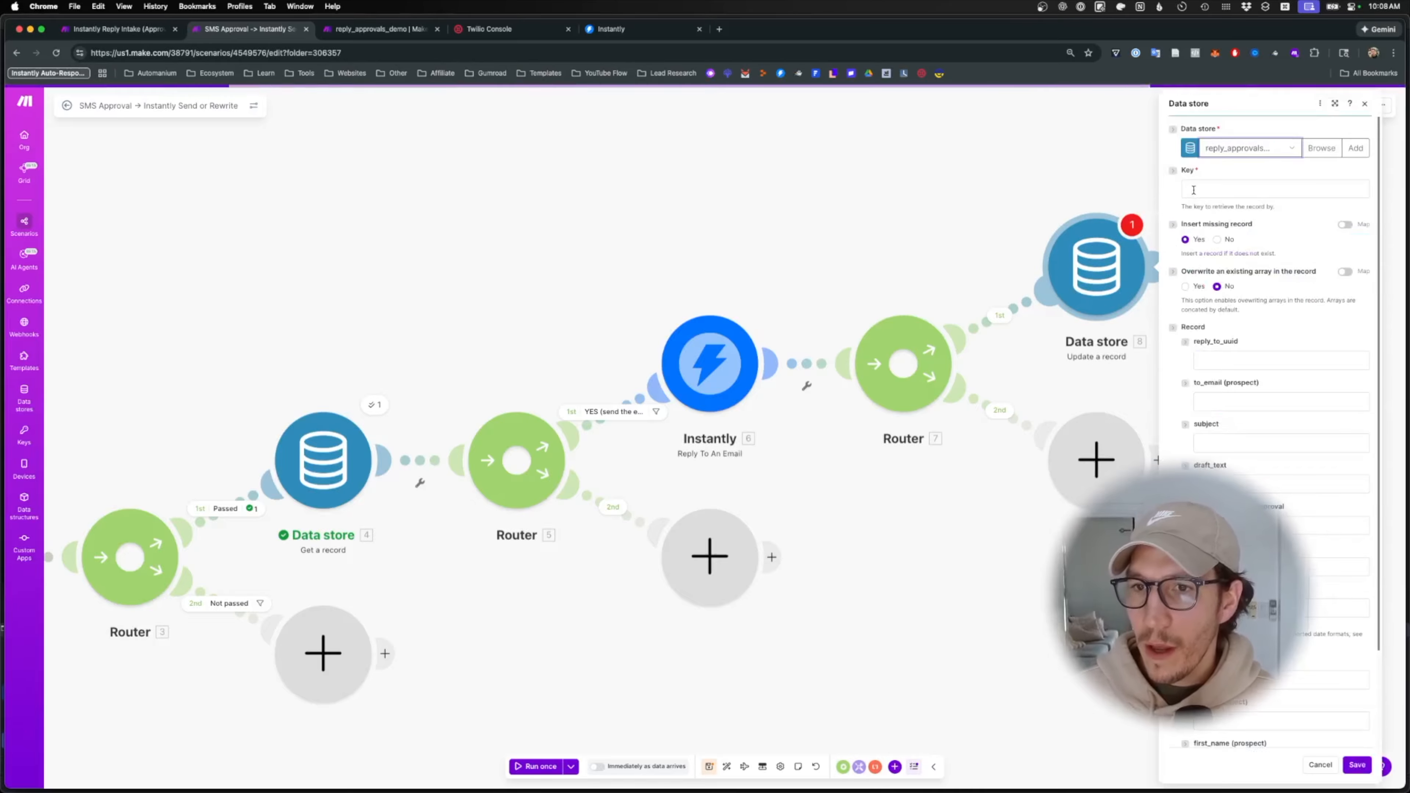
- Key the record by approval_id, set status to 'sent', and save the step
{"action": "left_click", "coordinate": [1272, 189]}
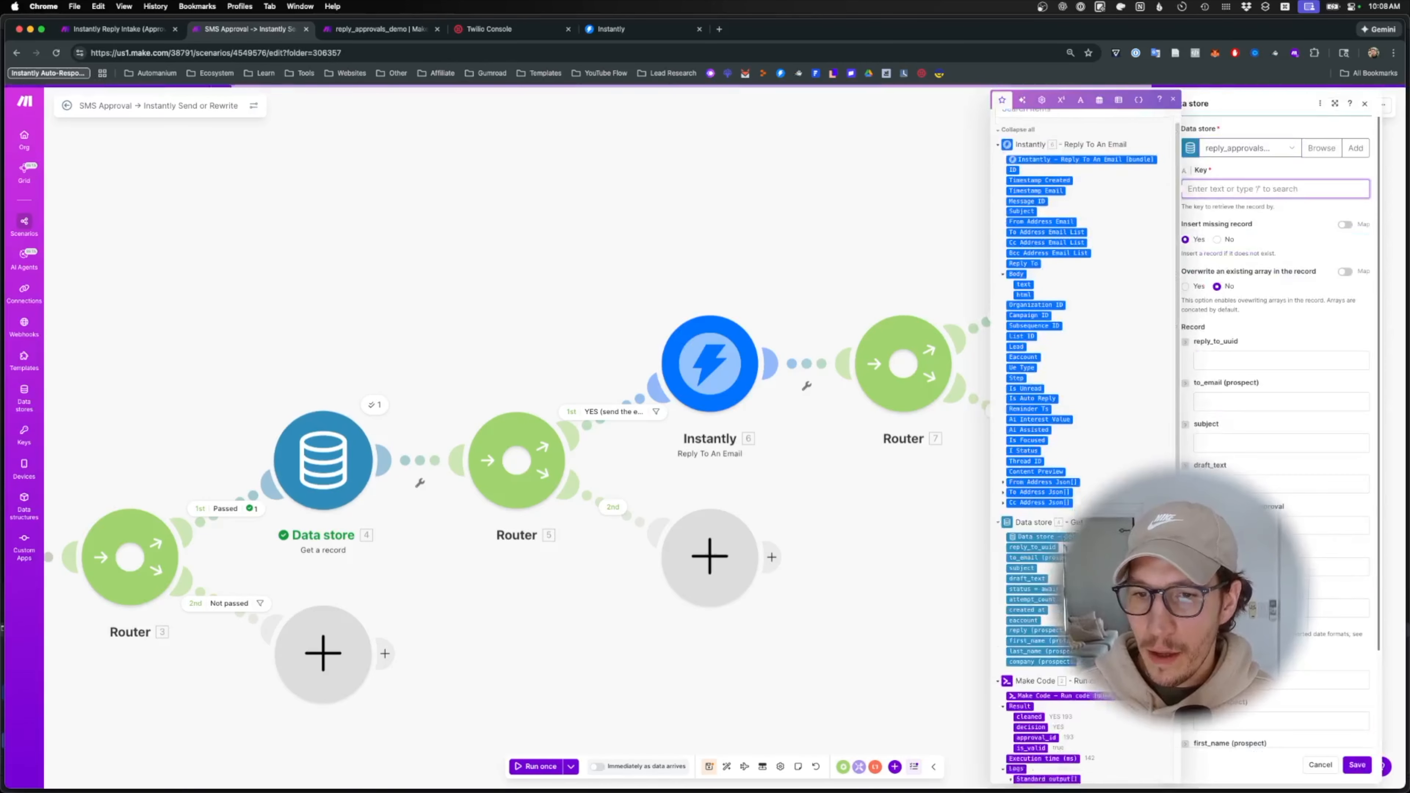
{"action": "type", "text": "approve"}
{"action": "key", "text": "BackSpace"}
{"action": "key", "text": "BackSpace"}
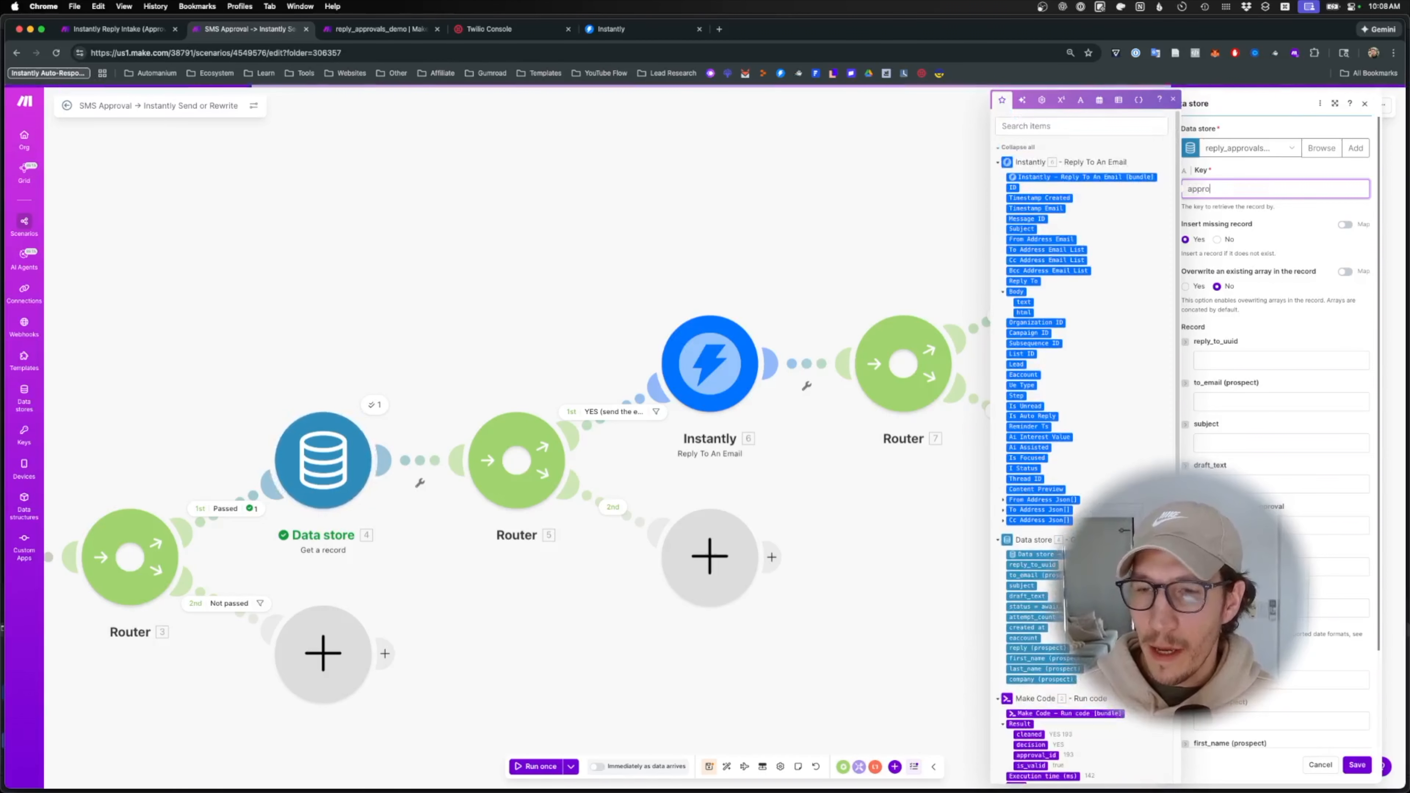
{"action": "scroll", "coordinate": [1078, 445], "scroll_direction": "down", "scroll_amount": 5}
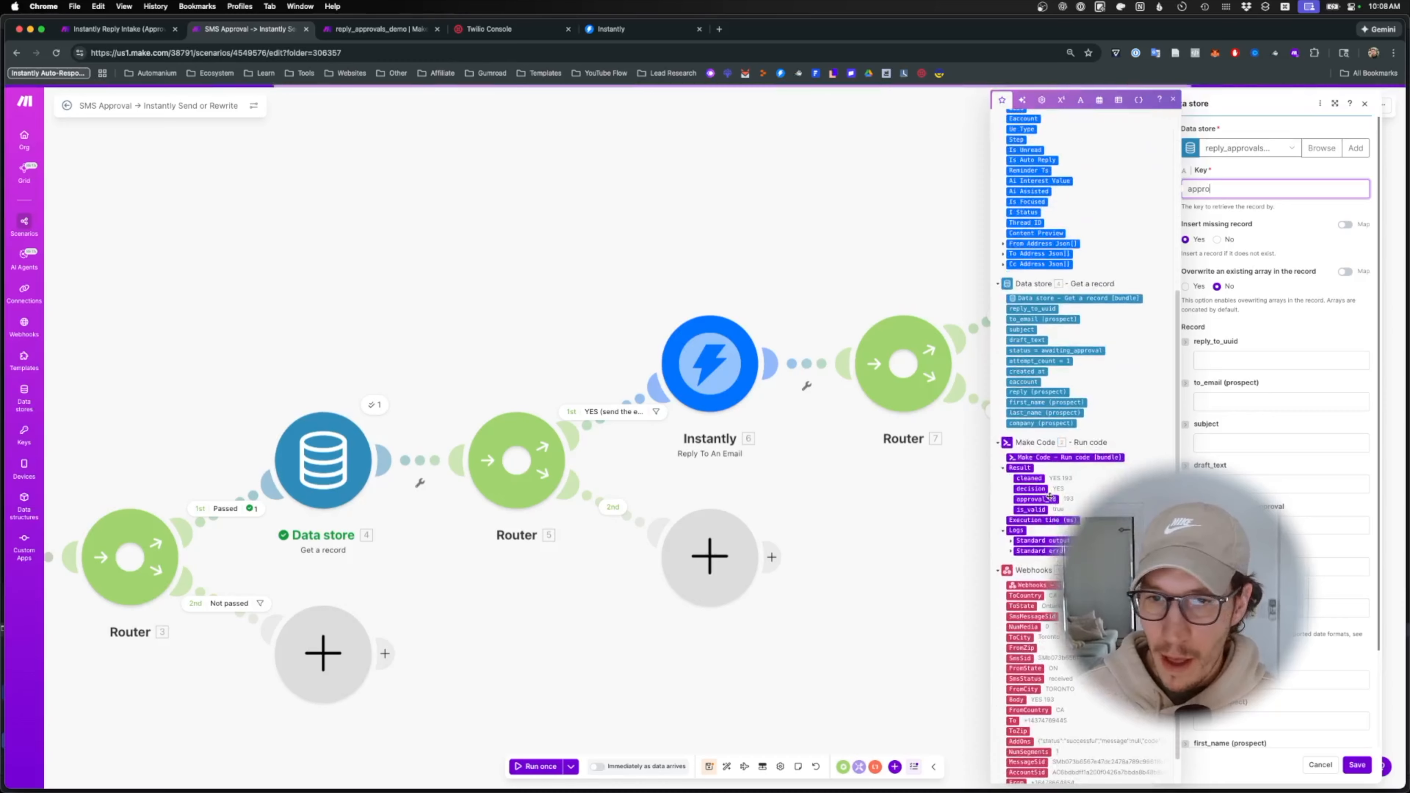
{"action": "left_click", "coordinate": [1036, 499]}
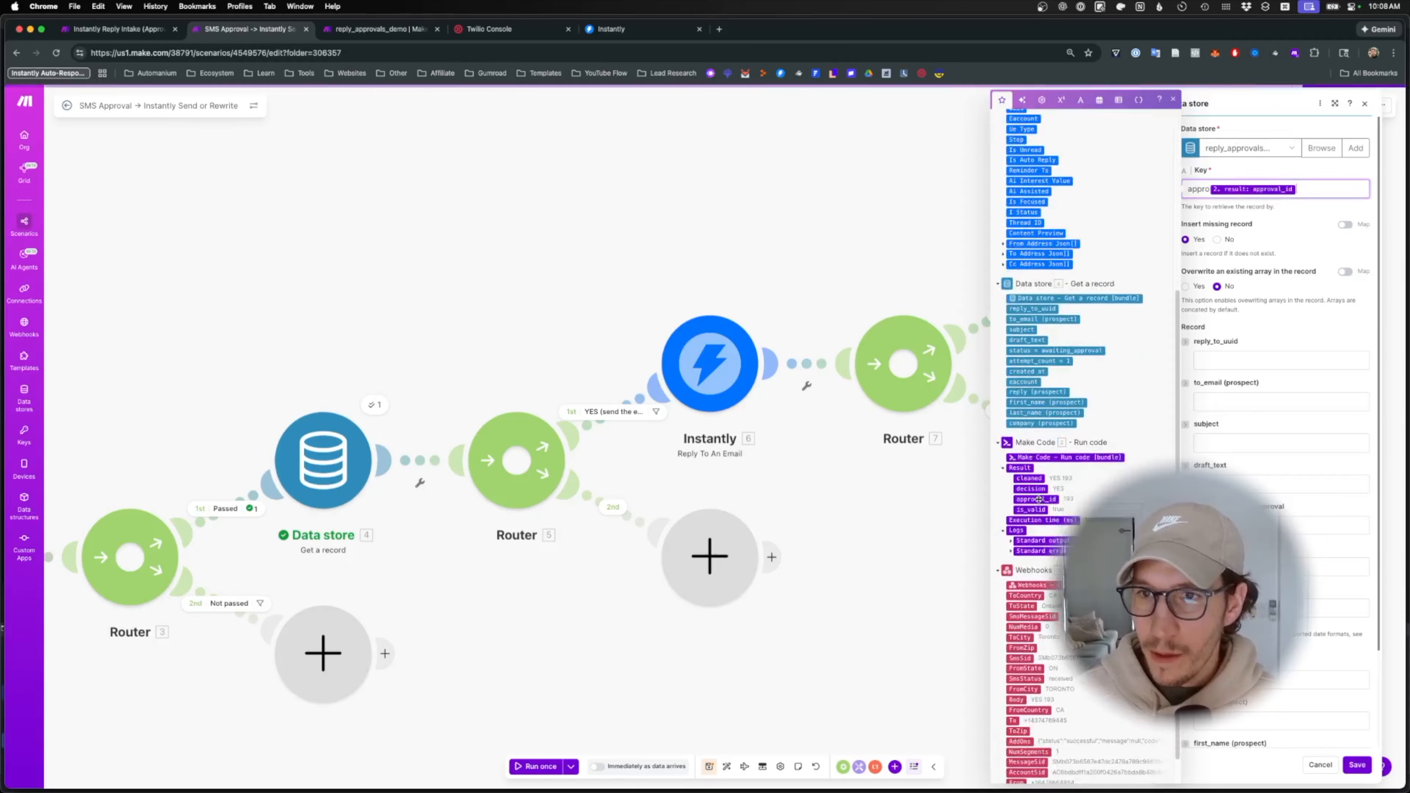
{"action": "double_click", "coordinate": [1203, 189]}
{"action": "key", "text": "BackSpace"}
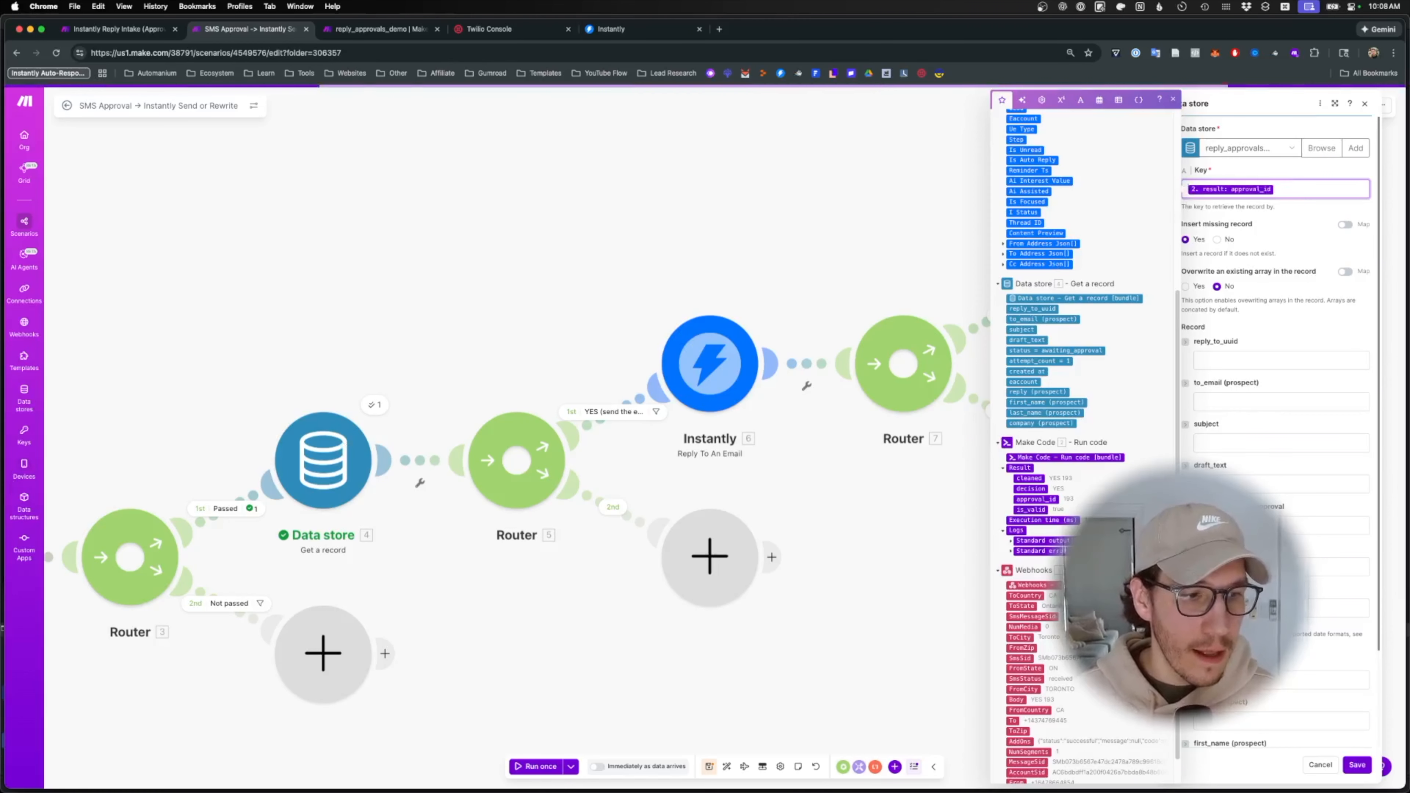
{"action": "scroll", "coordinate": [1243, 463], "scroll_direction": "down", "scroll_amount": 3}
{"action": "left_click", "coordinate": [1244, 451]}
{"action": "type", "text": "sent"}
{"action": "left_click", "coordinate": [1357, 765]}
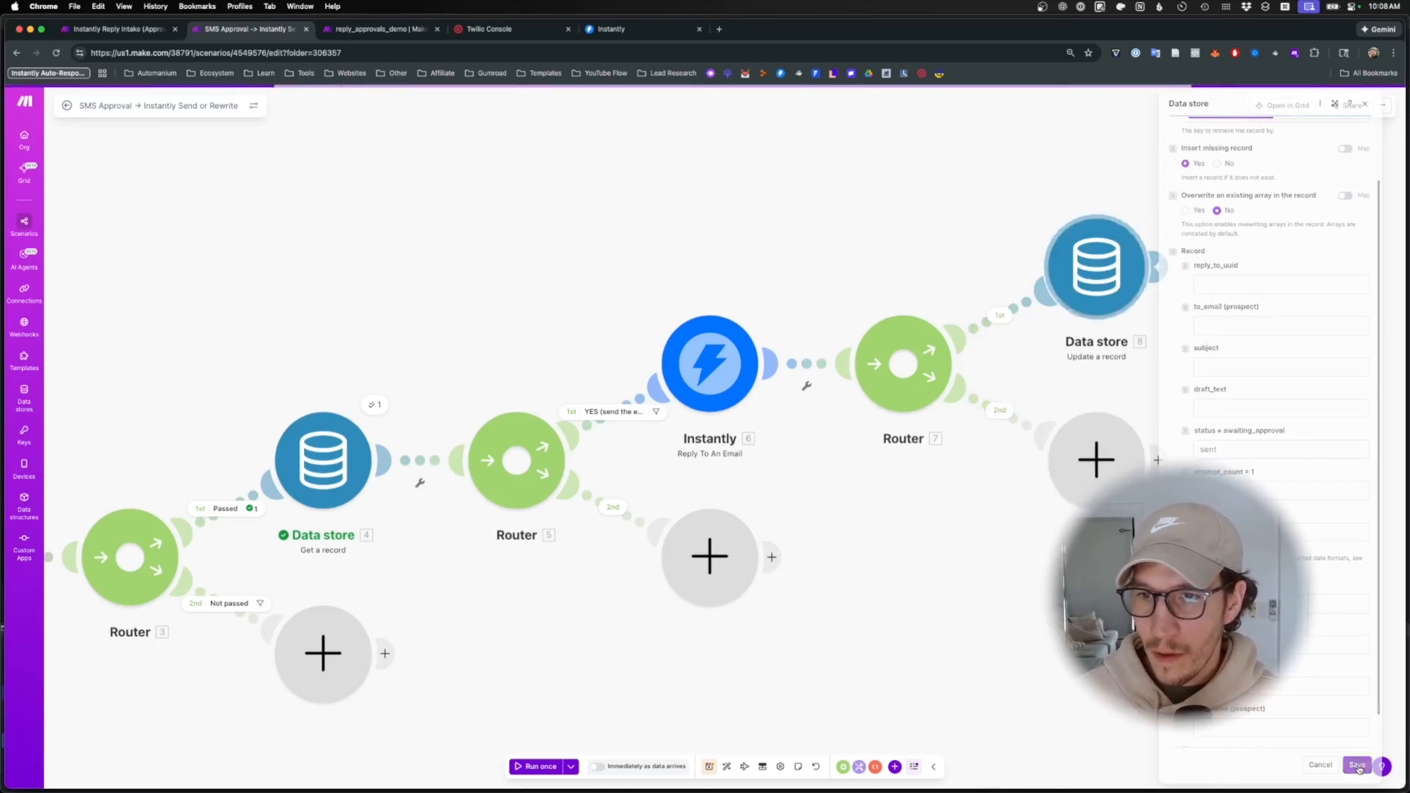
{"action": "left_click", "coordinate": [614, 412]}
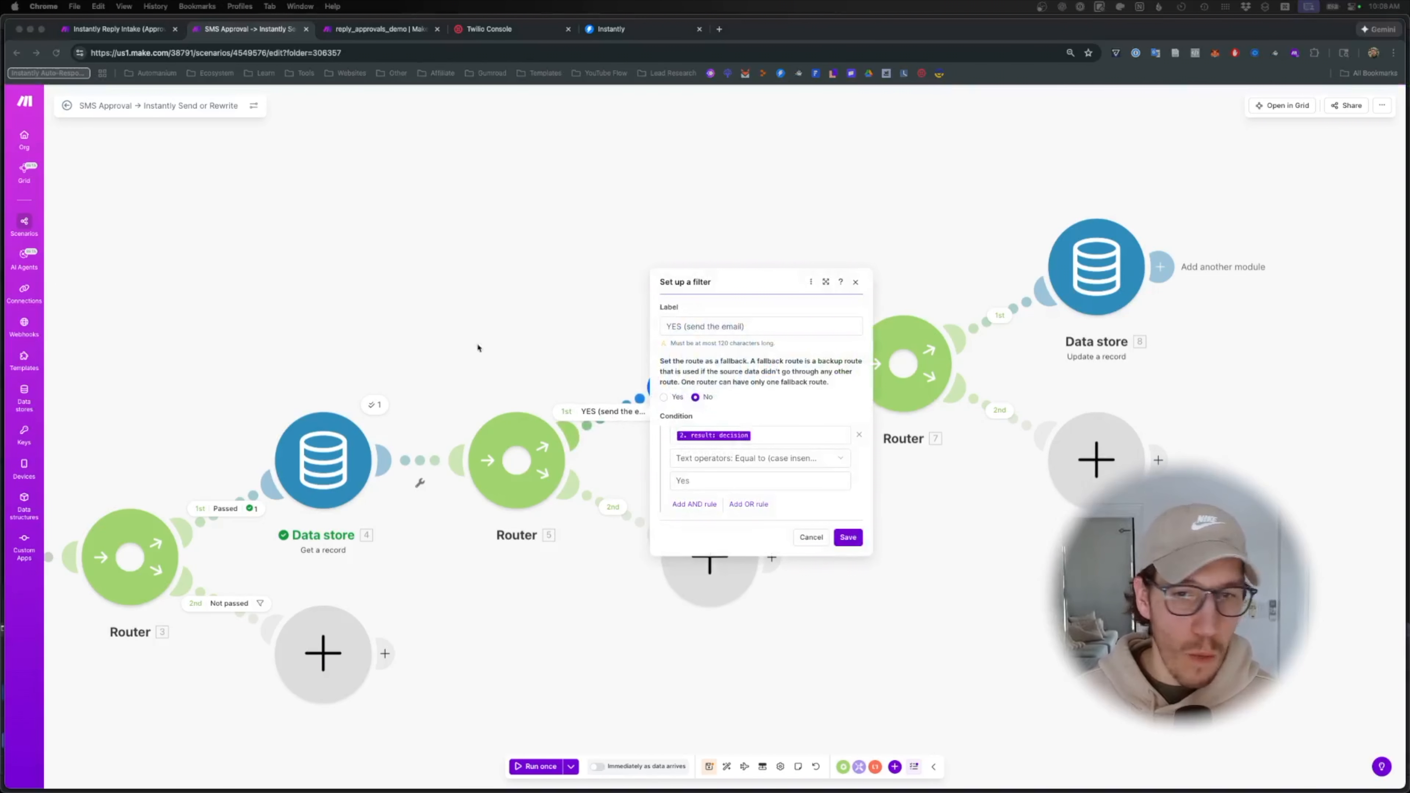
- Add an AND rule to the YES filter: status Equal to awaiting_approval, then save
{"action": "left_click", "coordinate": [695, 504]}
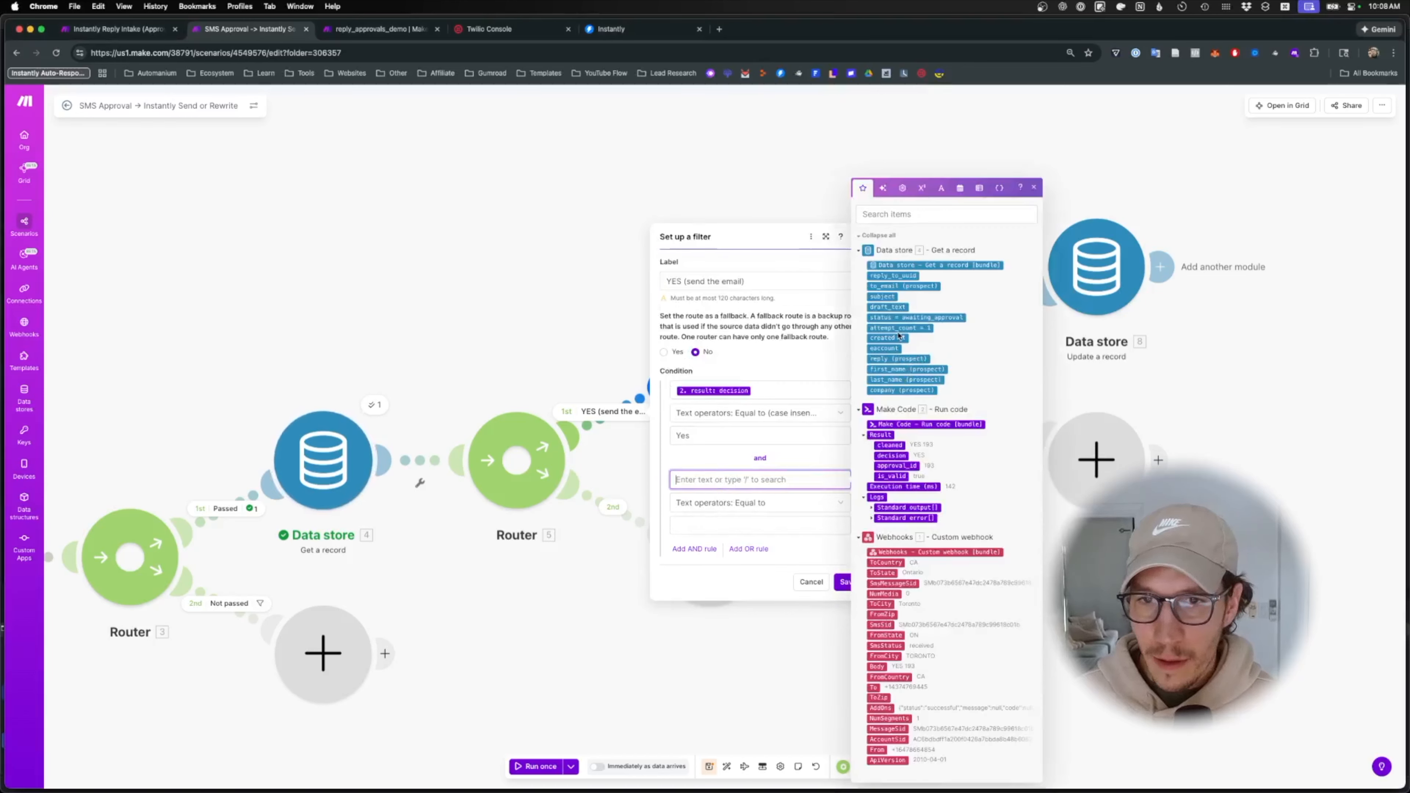
{"action": "left_click", "coordinate": [903, 317]}
{"action": "left_click", "coordinate": [749, 504]}
{"action": "left_click", "coordinate": [735, 564]}
{"action": "left_click", "coordinate": [733, 526]}
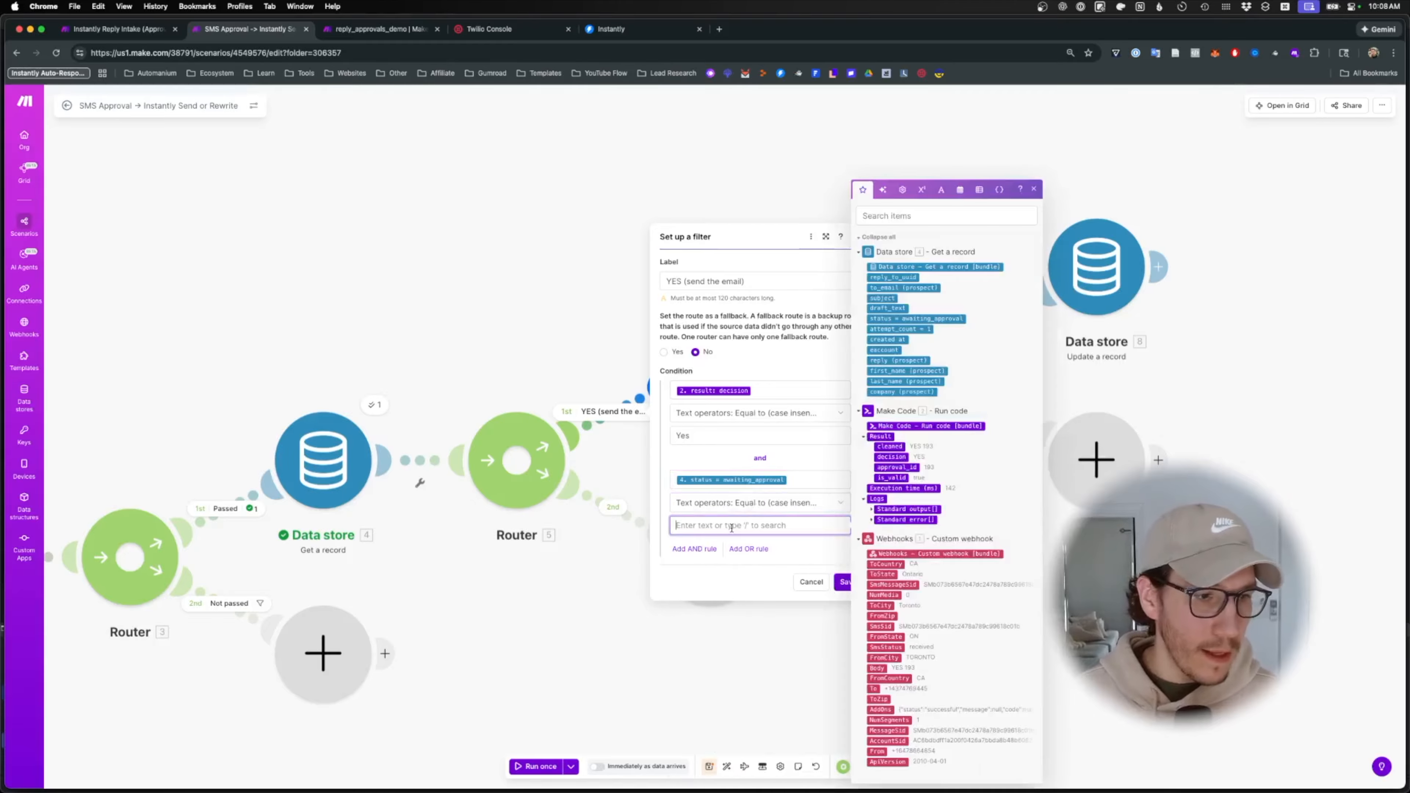
{"action": "type", "text": "waiting_approval"}
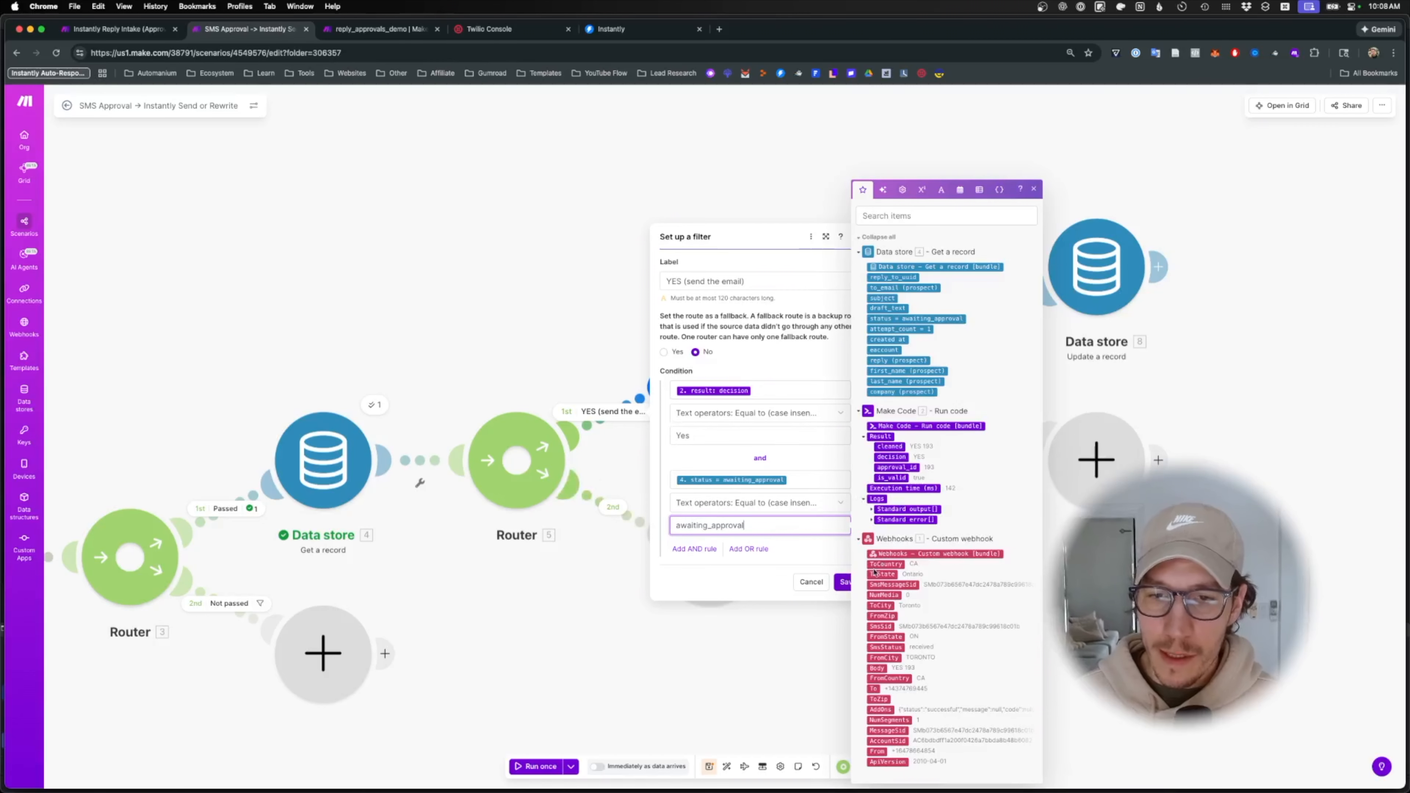
{"action": "left_click", "coordinate": [843, 582]}
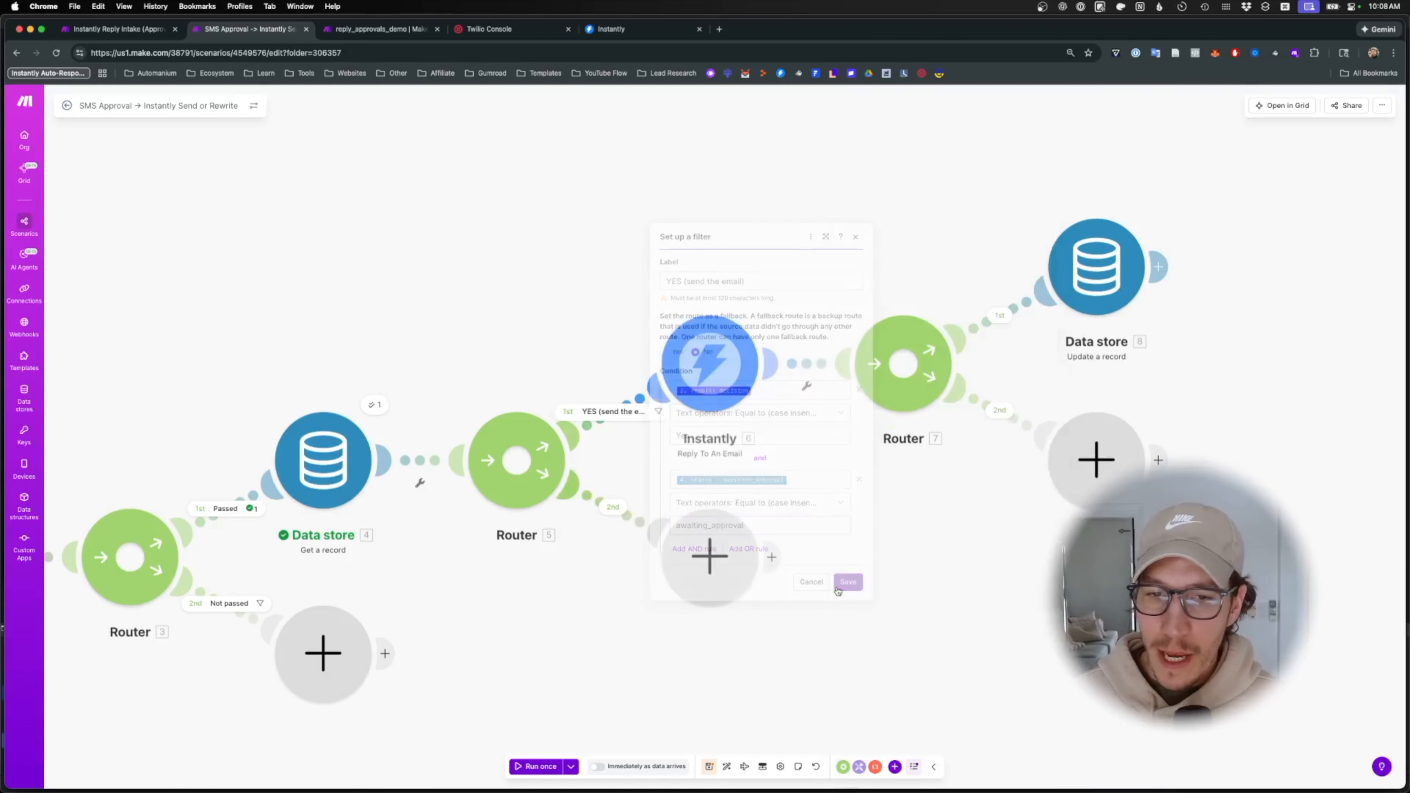
- Save the scenario and add a Twilio 'Create a Message' step on Router 7's second route
{"action": "left_click", "coordinate": [709, 767]}
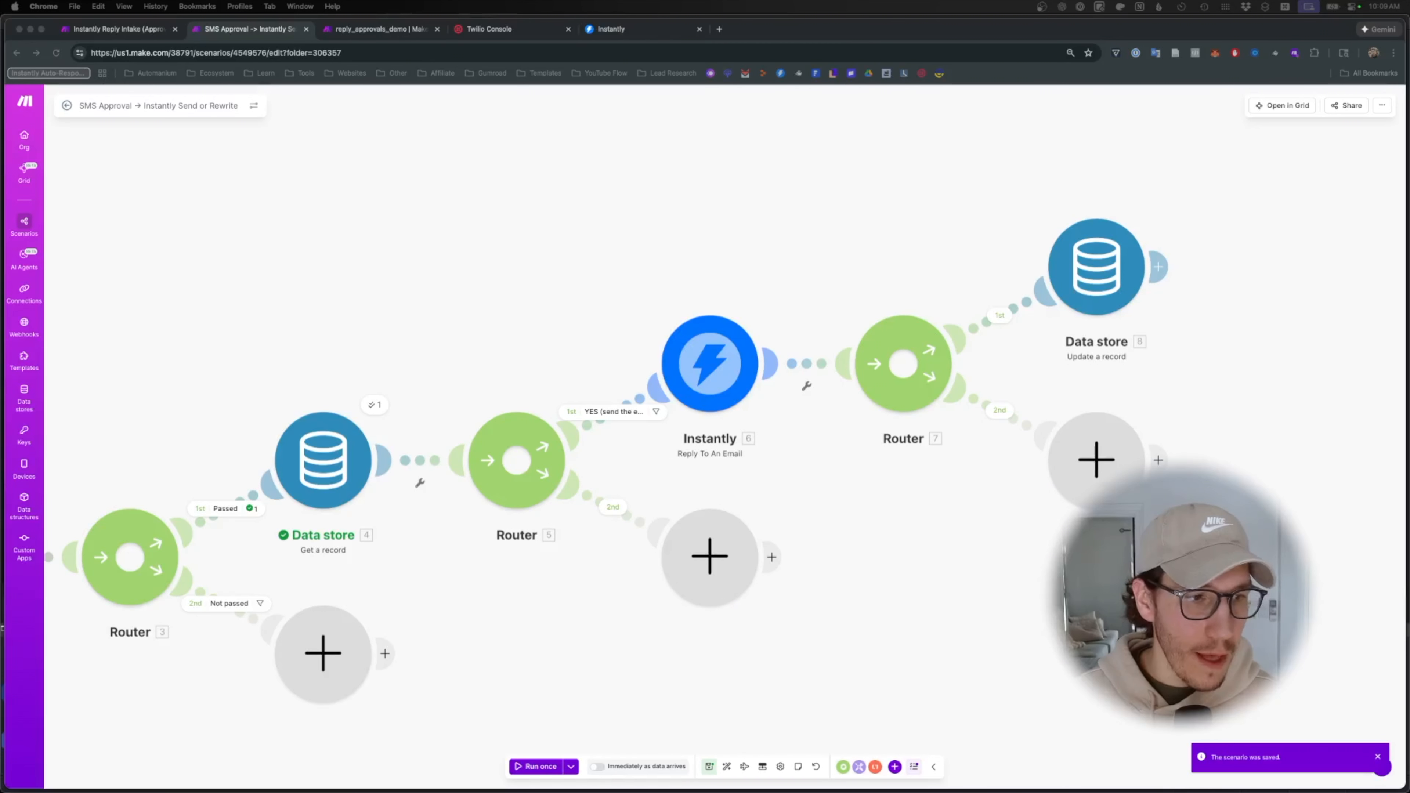
{"action": "left_click", "coordinate": [1097, 460]}
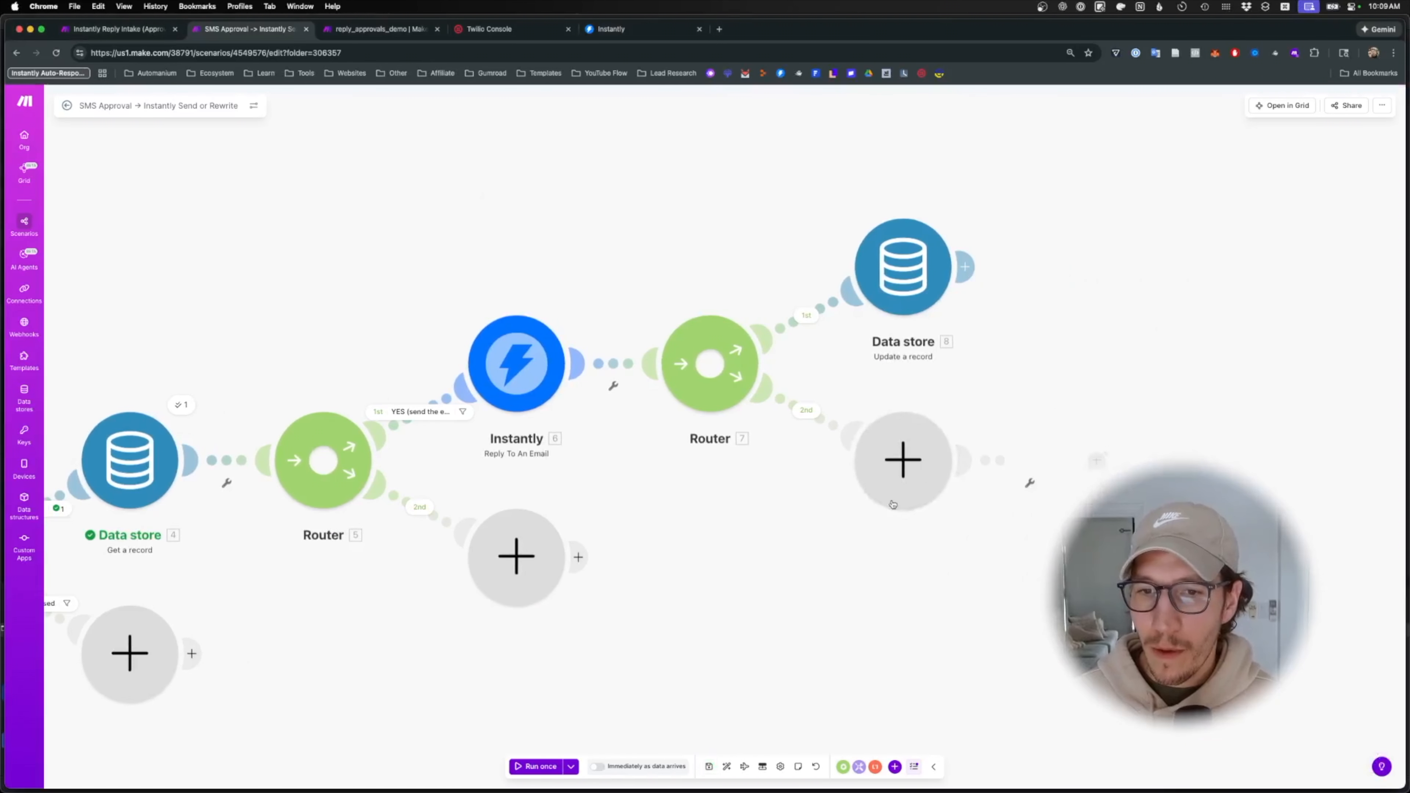
{"action": "type", "text": "twi"}
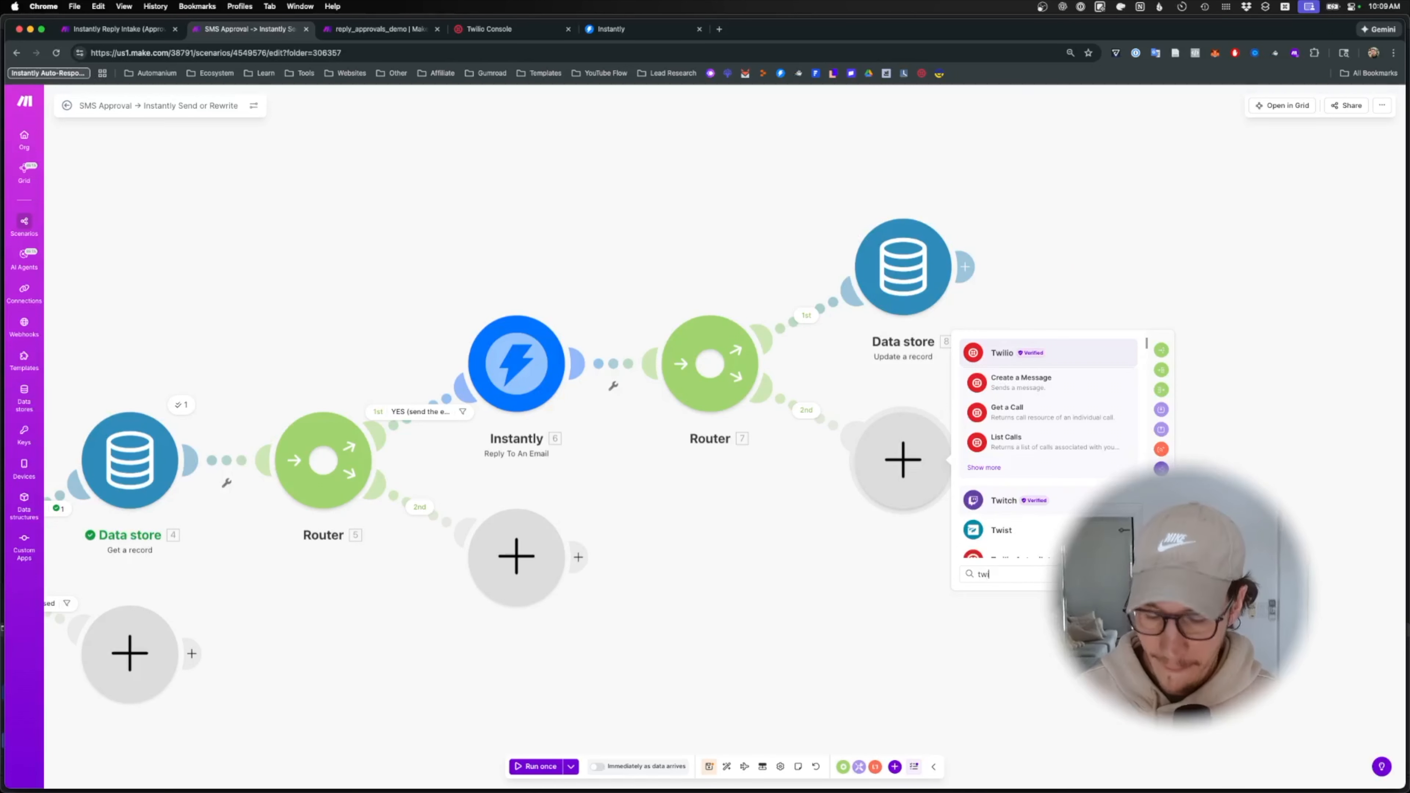
{"action": "type", "text": "llio cre"}
{"action": "key", "text": "BackSpace"}
{"action": "key", "text": "BackSpace"}
{"action": "key", "text": "BackSpace"}
{"action": "key", "text": "BackSpace"}
{"action": "key", "text": "BackSpace"}
{"action": "key", "text": "BackSpace"}
{"action": "key", "text": "BackSpace"}
{"action": "key", "text": "BackSpace"}
{"action": "key", "text": "BackSpace"}
{"action": "key", "text": "BackSpace"}
{"action": "key", "text": "BackSpace"}
{"action": "type", "text": "create"}
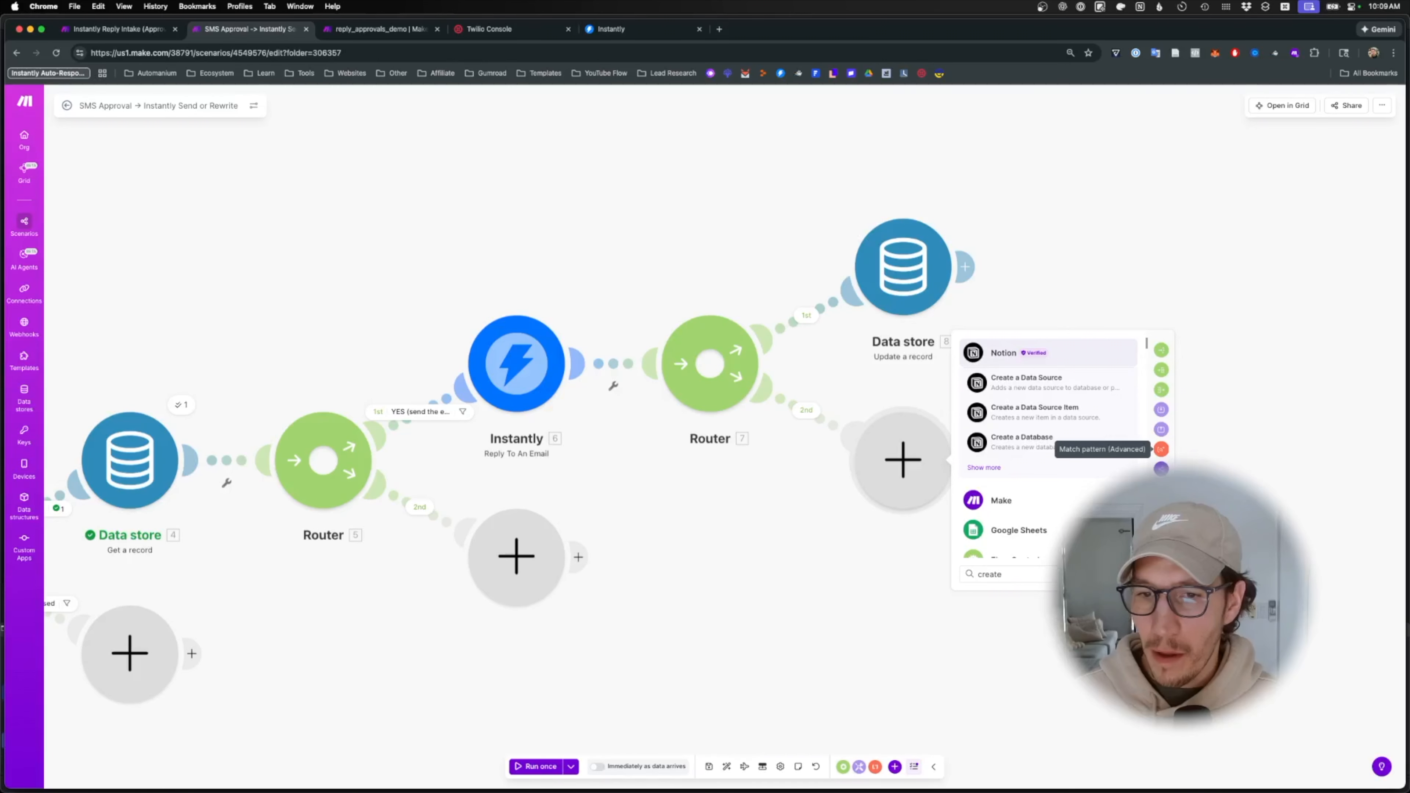
{"action": "type", "text": " twil"}
{"action": "left_click", "coordinate": [1033, 383]}
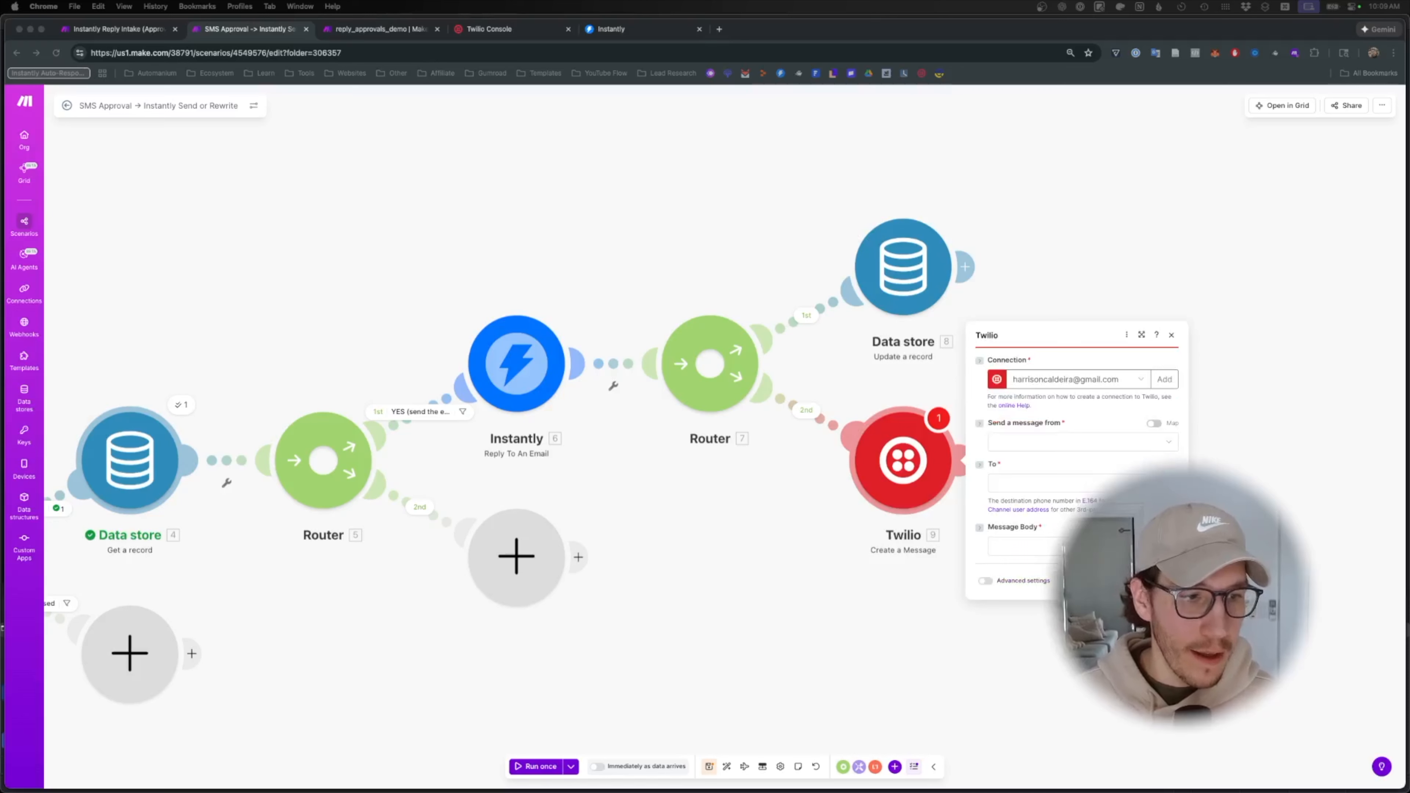
- Set the Twilio sender, recipient and 'Email sent successfully' message body, then save
{"action": "left_click", "coordinate": [1044, 442]}
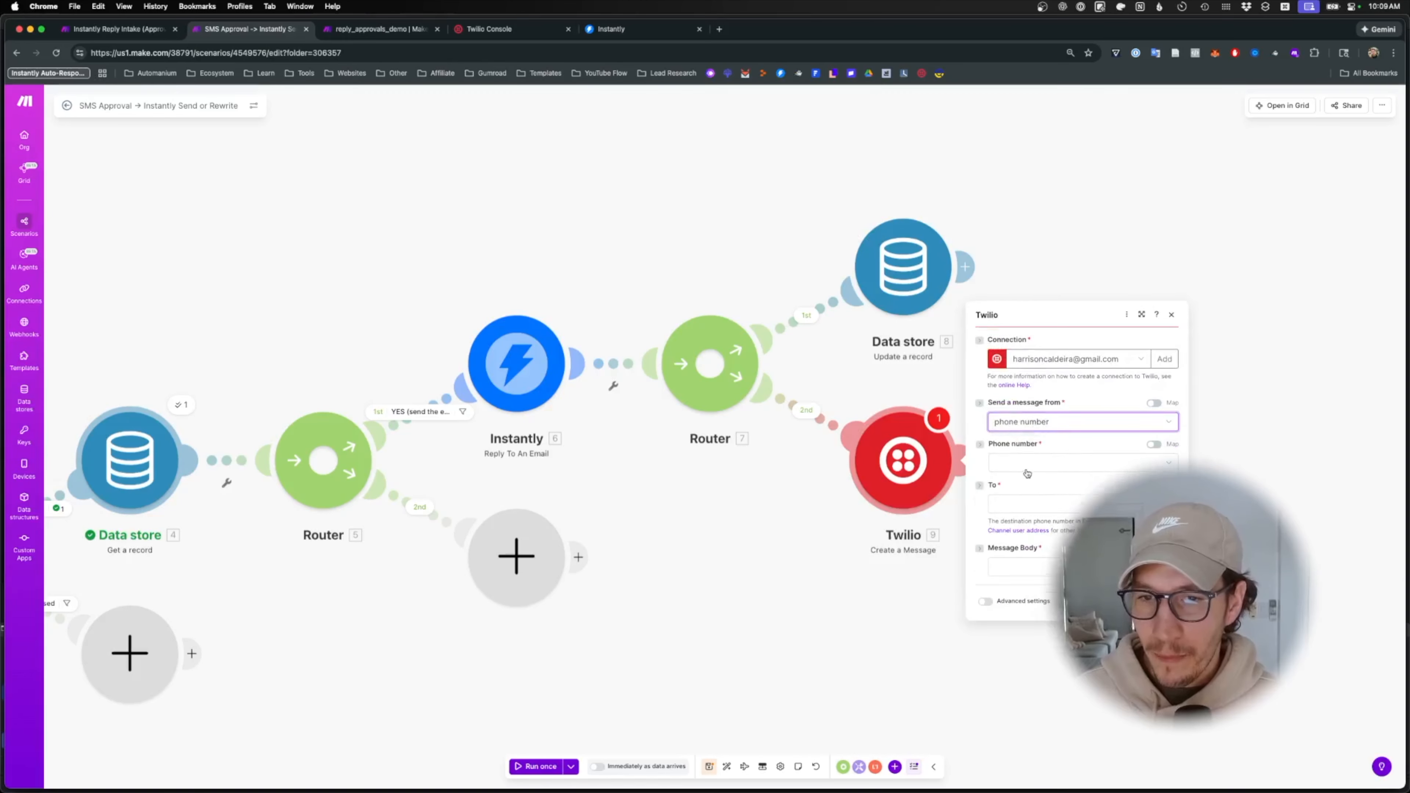
{"action": "left_click", "coordinate": [1024, 503]}
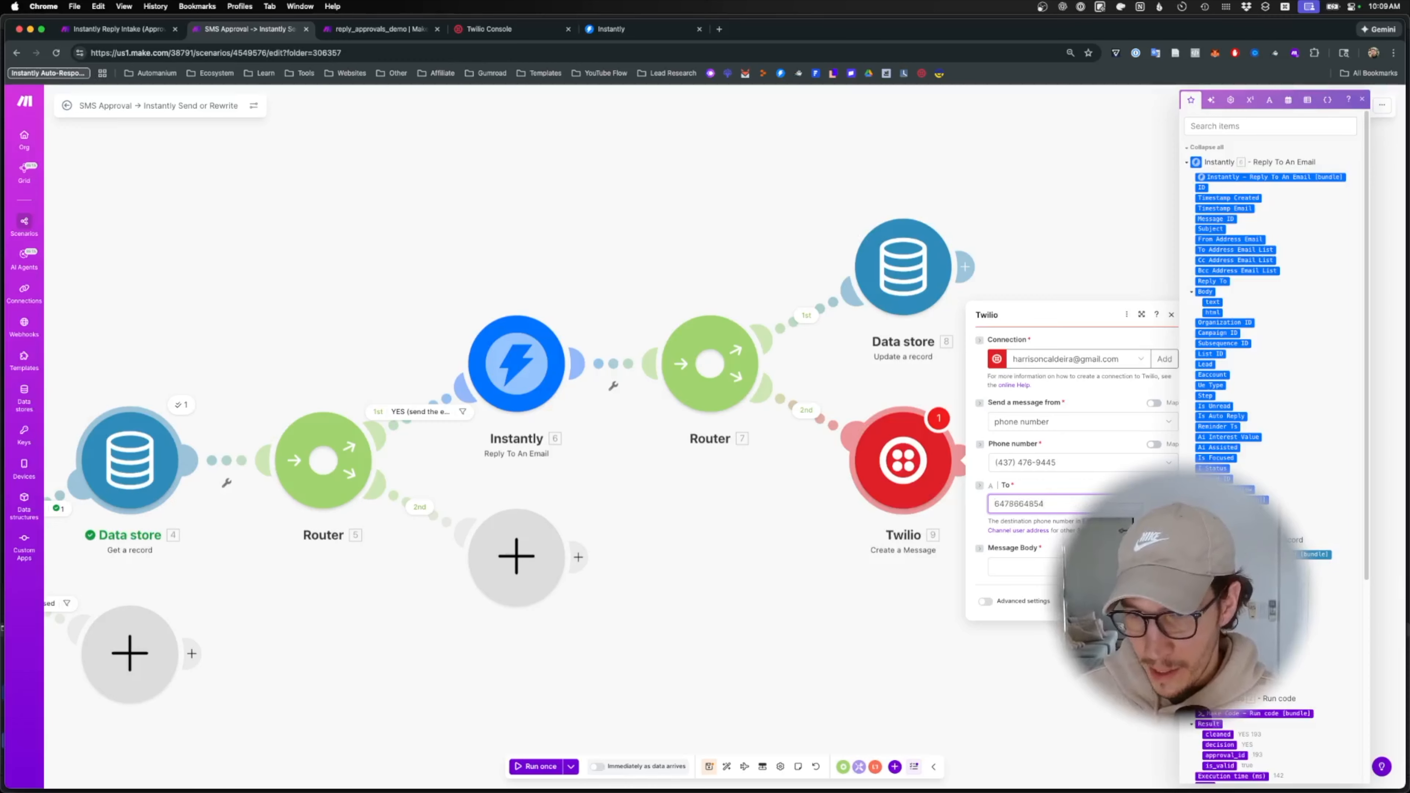
{"action": "key", "text": "Tab"}
{"action": "key", "text": "super+v"}
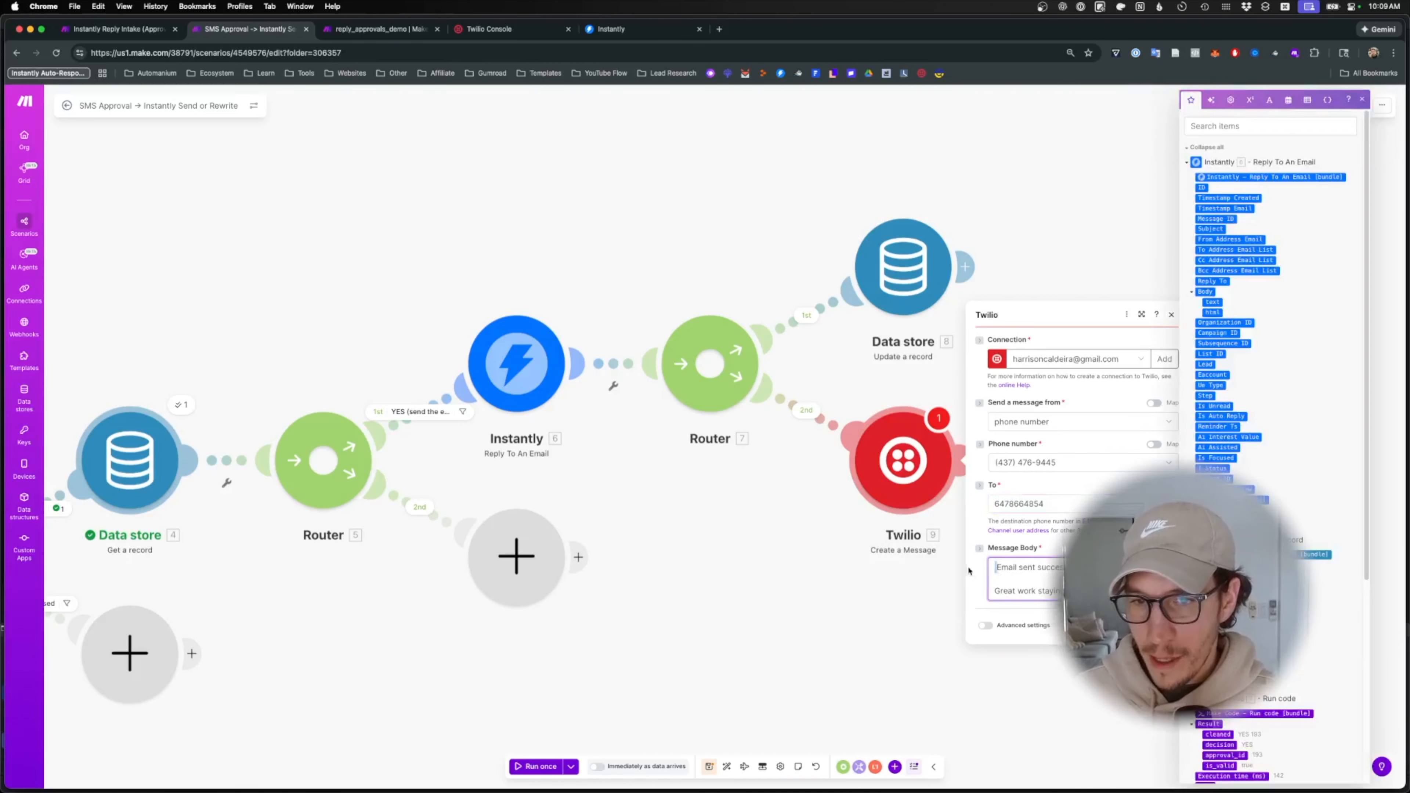
{"action": "left_click", "coordinate": [1015, 556]}
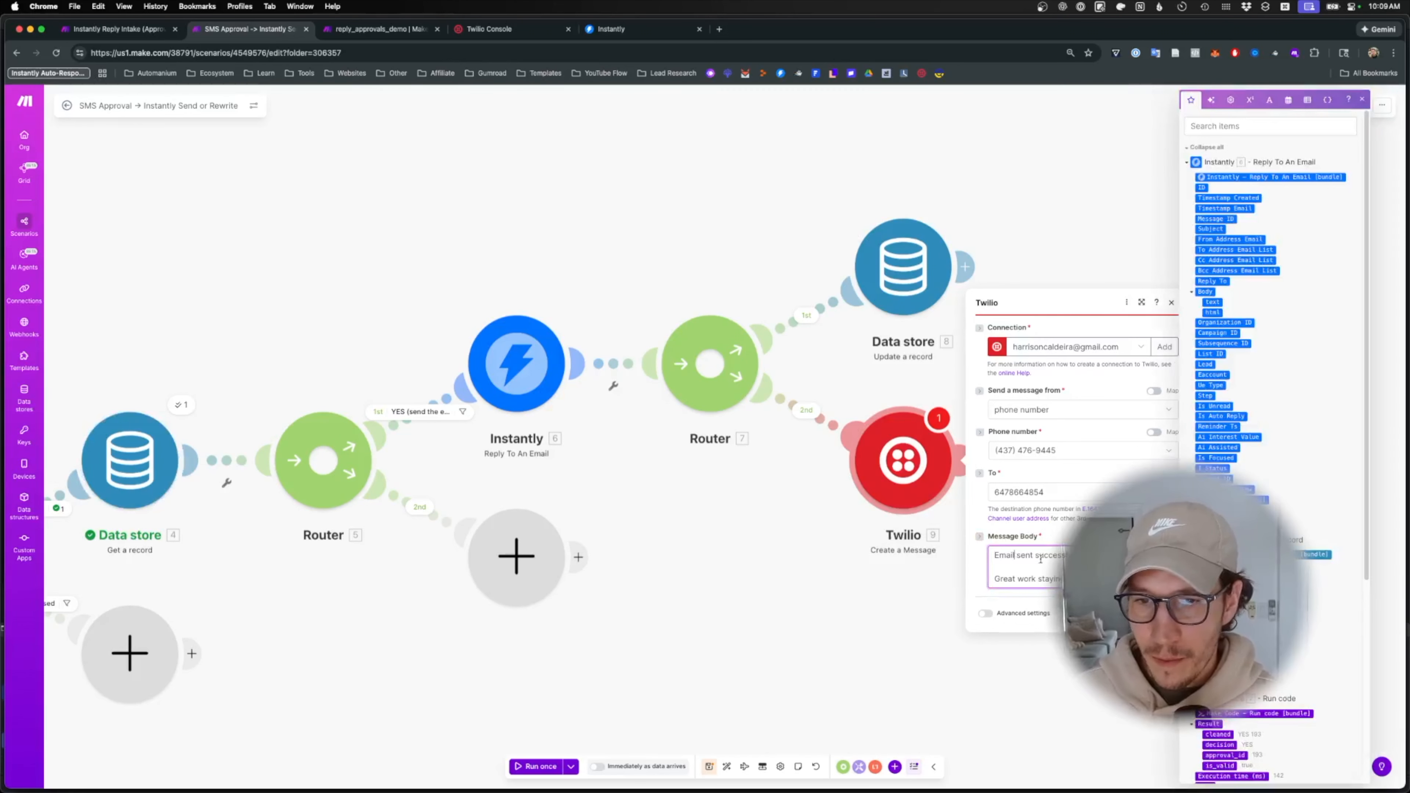
{"action": "left_click", "coordinate": [996, 567]}
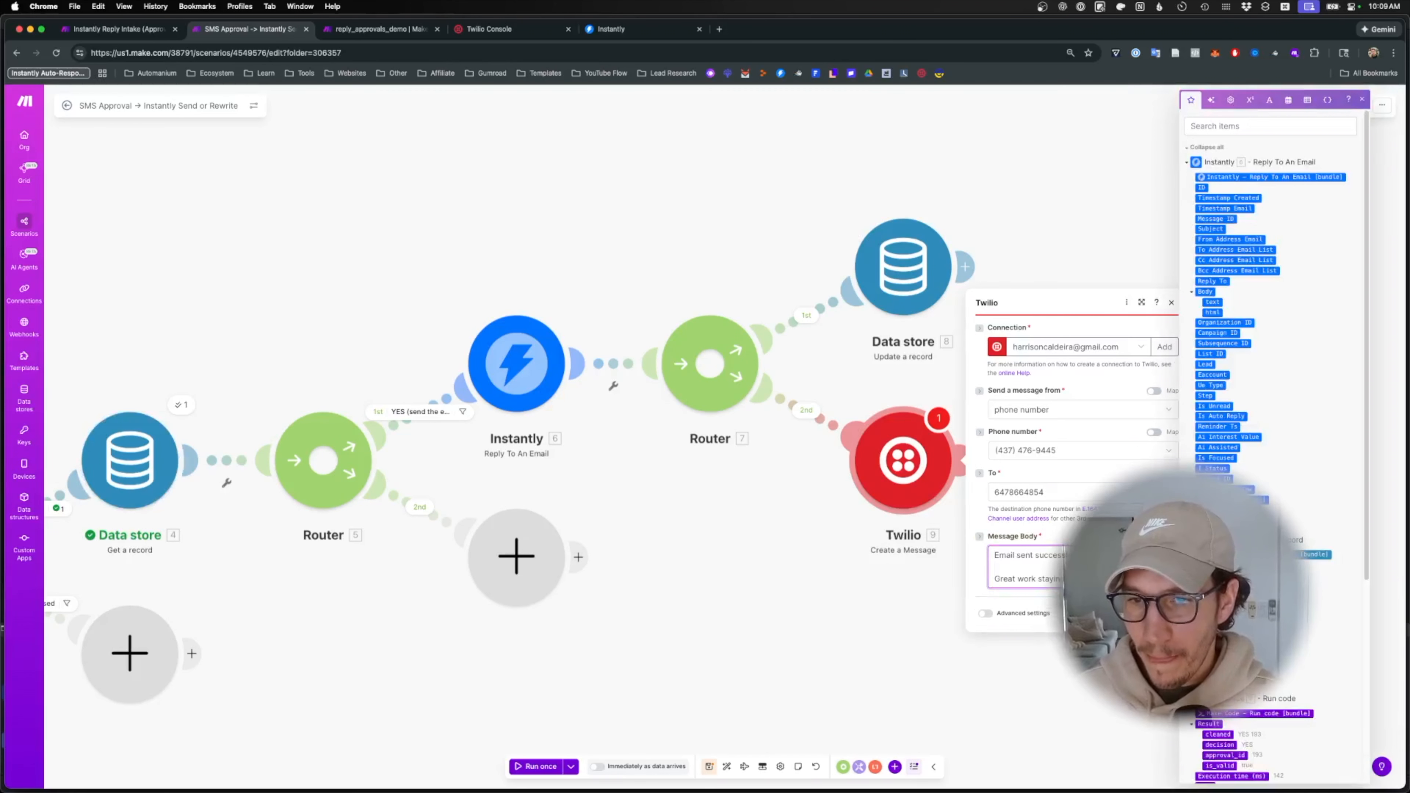
{"action": "key", "text": "Escape"}
{"action": "left_click", "coordinate": [1028, 567]}
{"action": "key", "text": "super+a"}
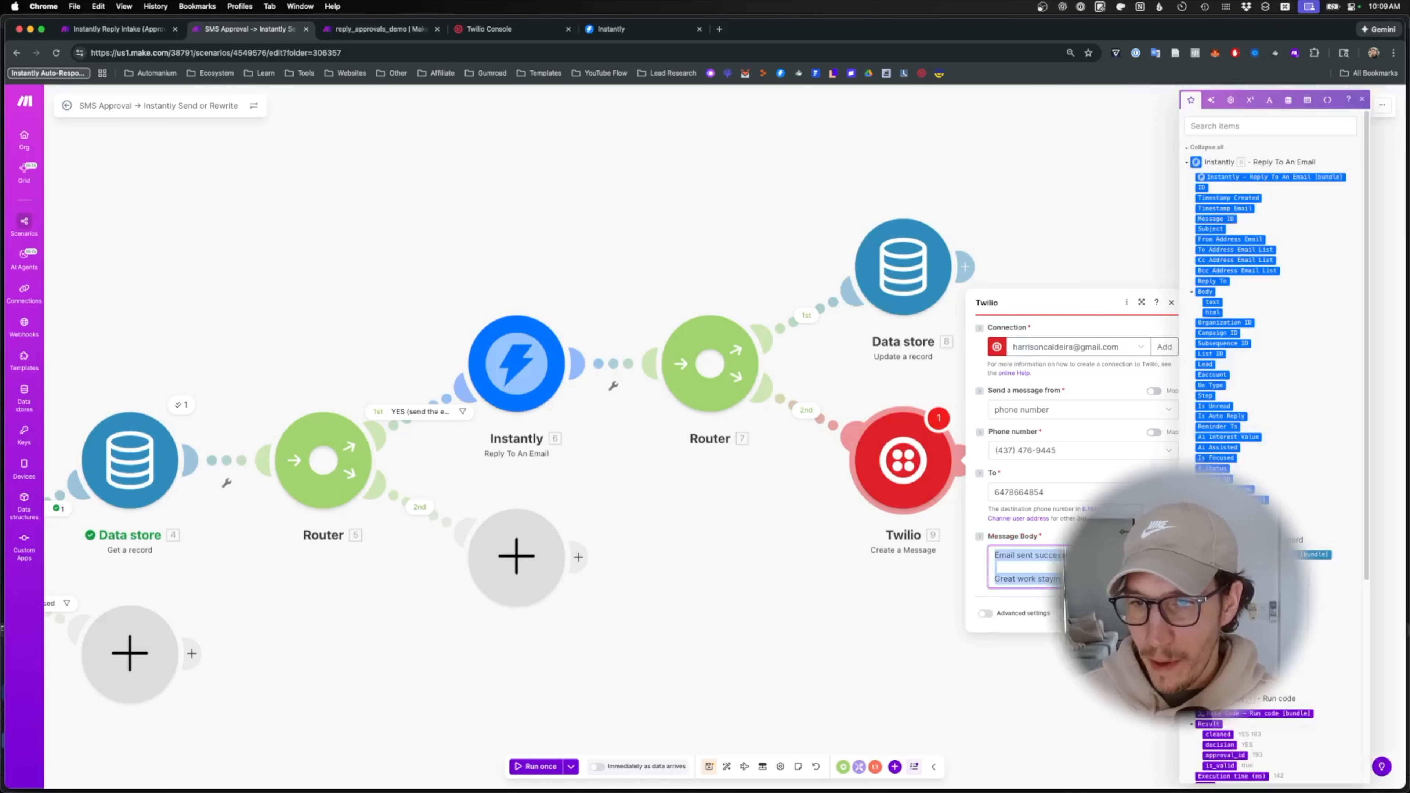
{"action": "key", "text": "Escape"}
{"action": "key", "text": "BackSpace"}
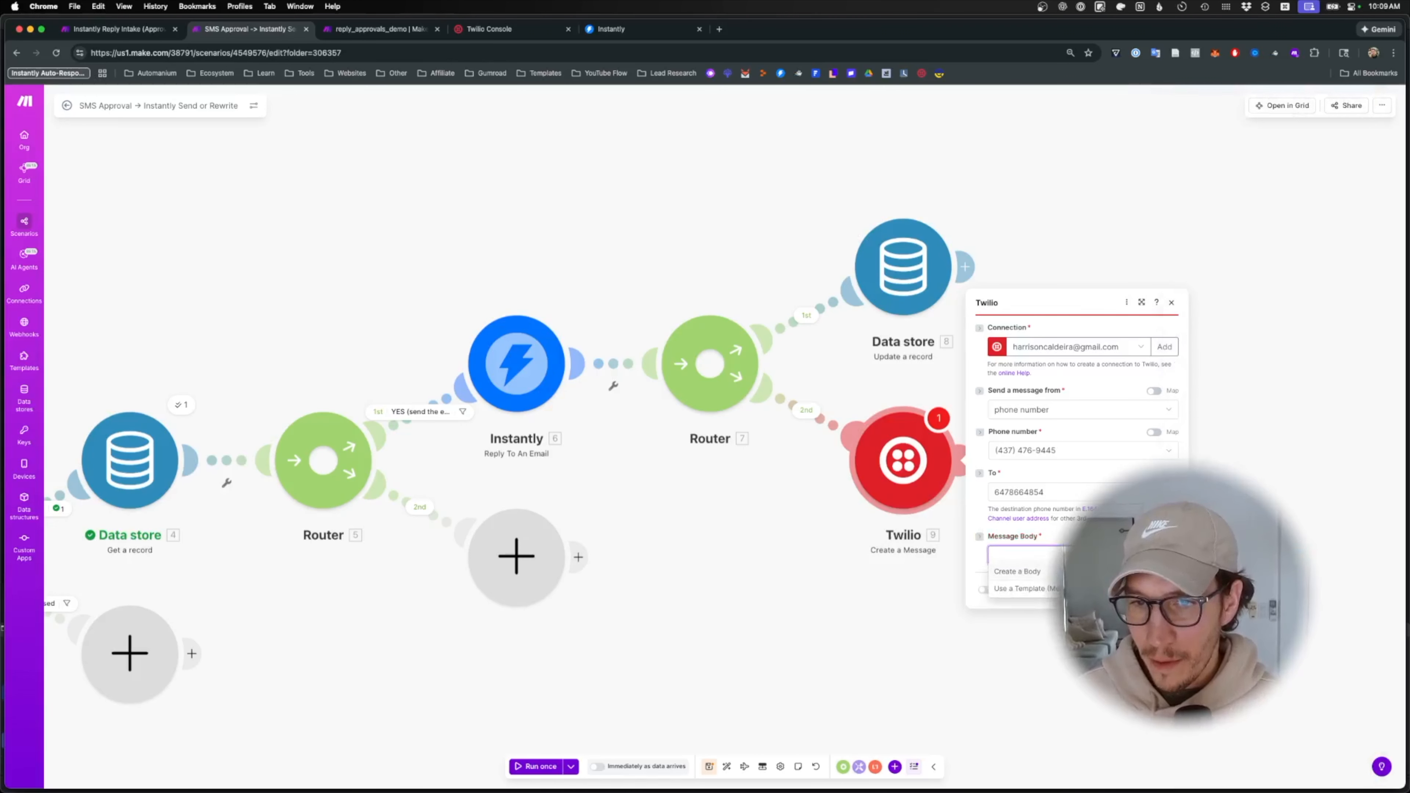
{"action": "key", "text": "super+z"}
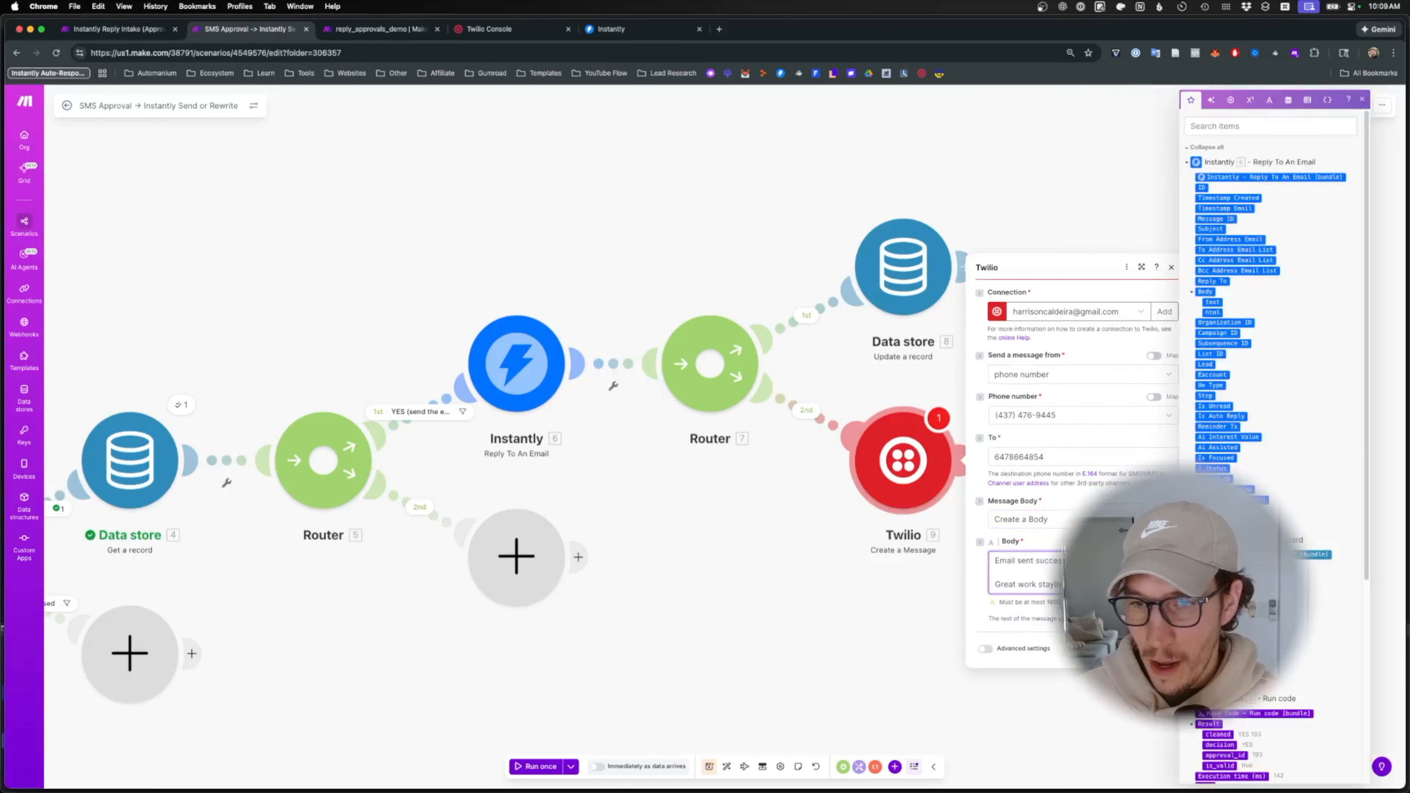
{"action": "left_click", "coordinate": [1158, 648]}
{"action": "scroll", "coordinate": [672, 590], "scroll_direction": "down", "scroll_amount": 5}
{"action": "left_click_drag", "start_coordinate": [674, 591], "coordinate": [764, 431]}
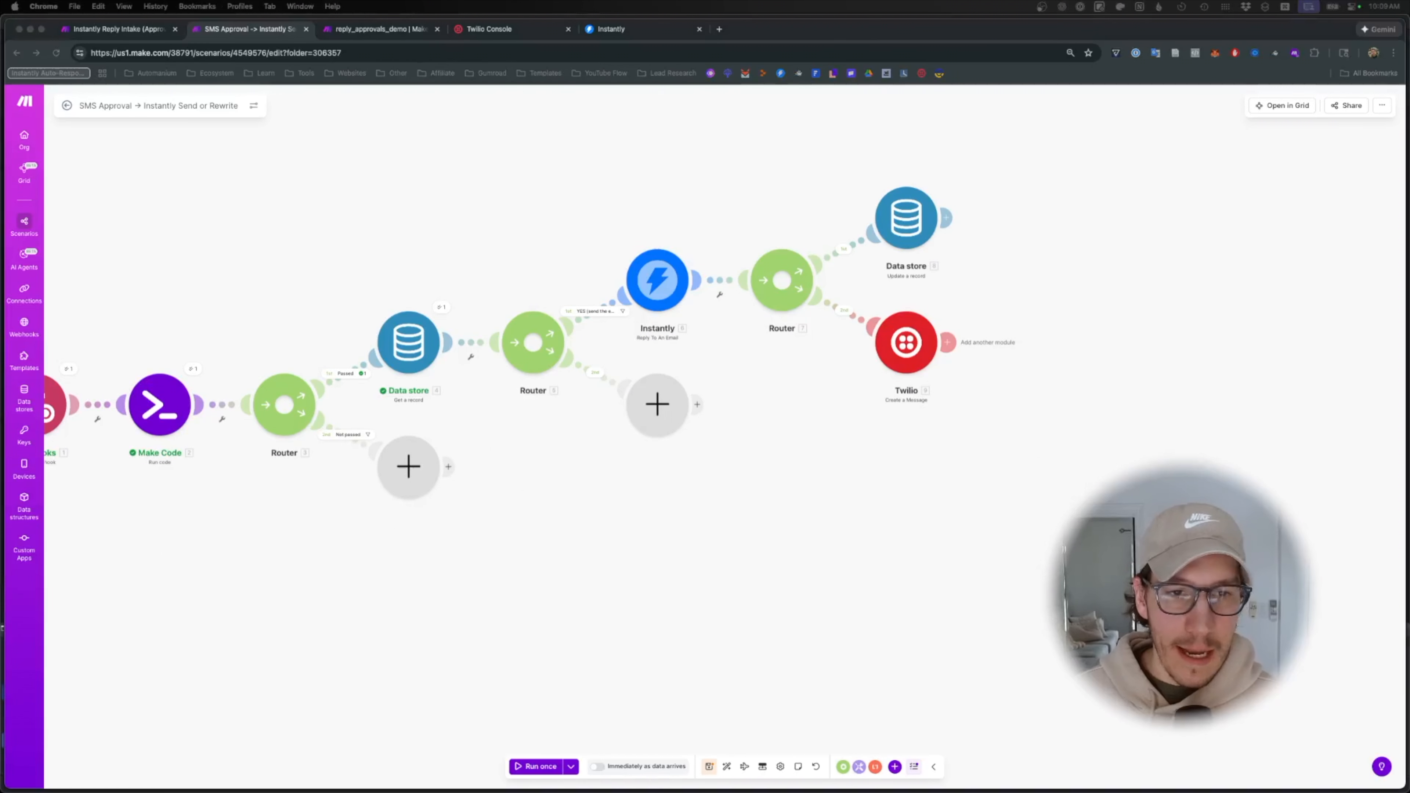
- Add a Make AI Agents 'Run an agent' module on Router 5's empty route
{"action": "left_click", "coordinate": [705, 447]}
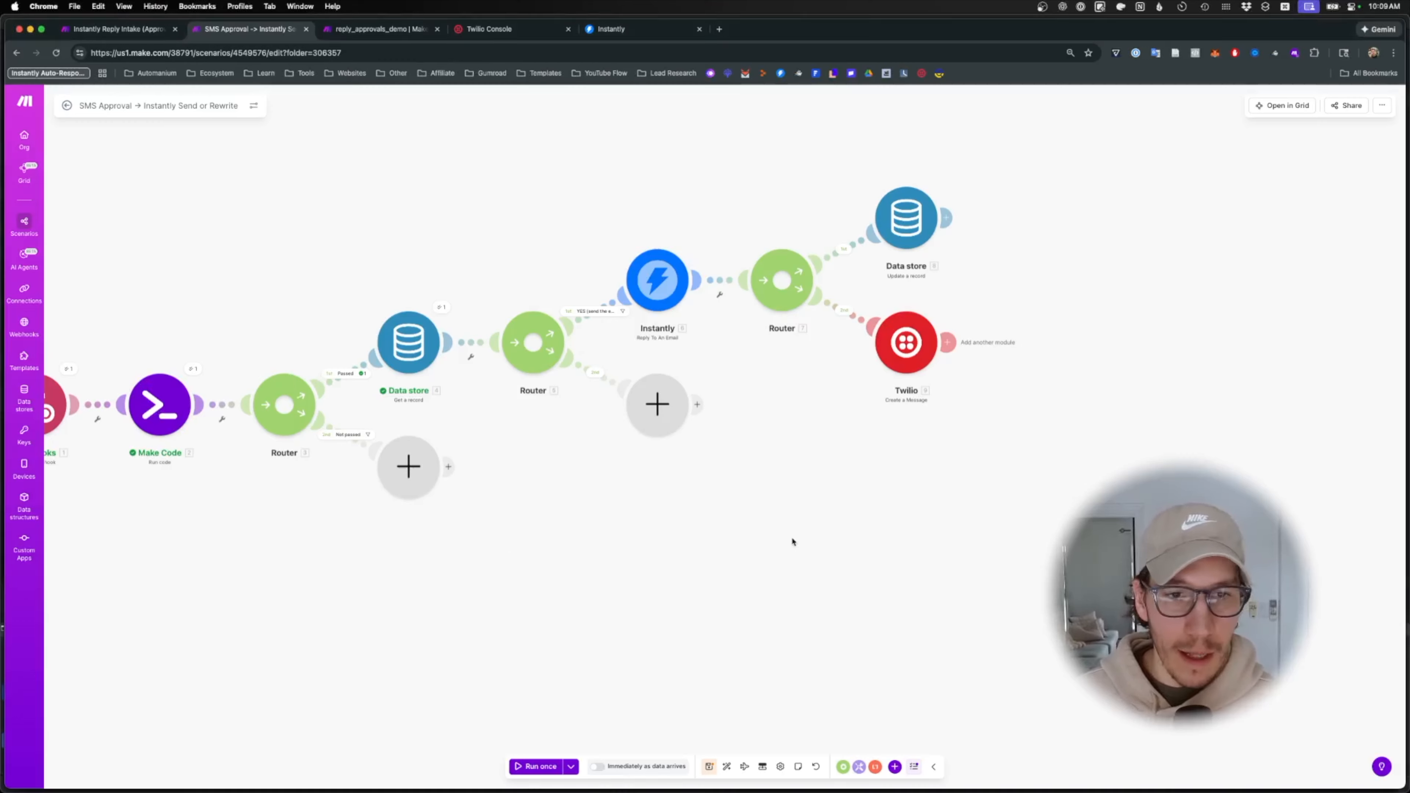
{"action": "left_click_drag", "start_coordinate": [595, 551], "coordinate": [749, 547]}
{"action": "left_click", "coordinate": [810, 406]}
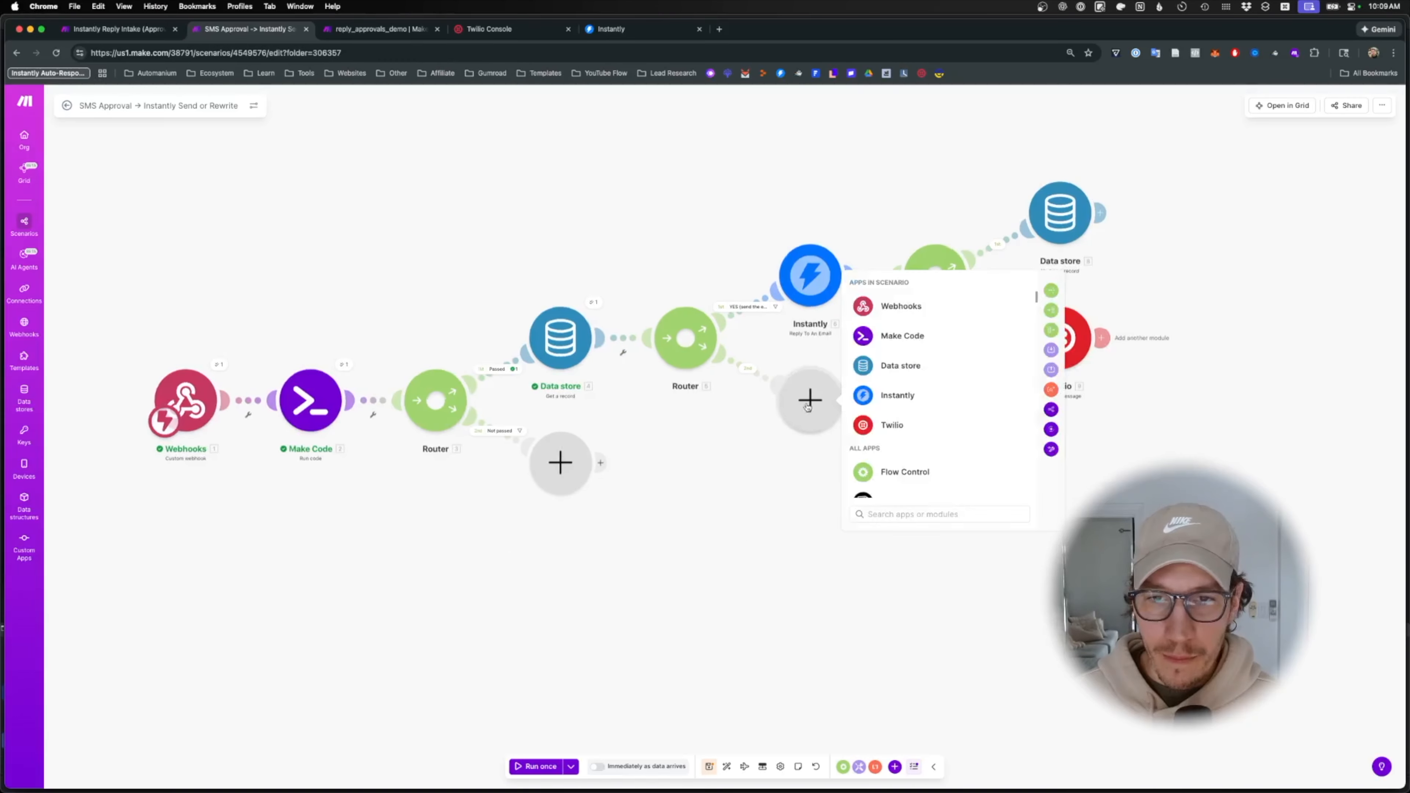
{"action": "type", "text": "ai agent"}
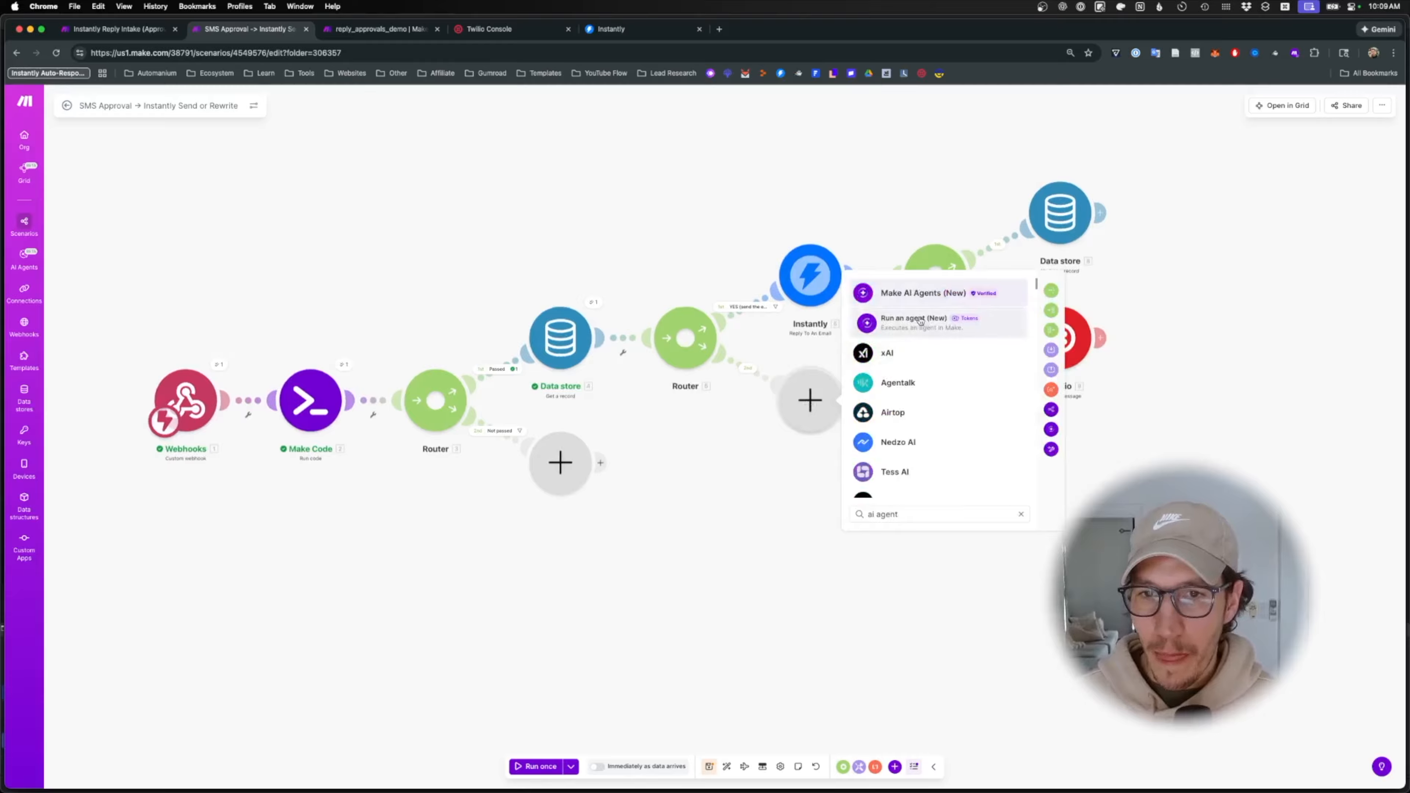
{"action": "left_click", "coordinate": [922, 293]}
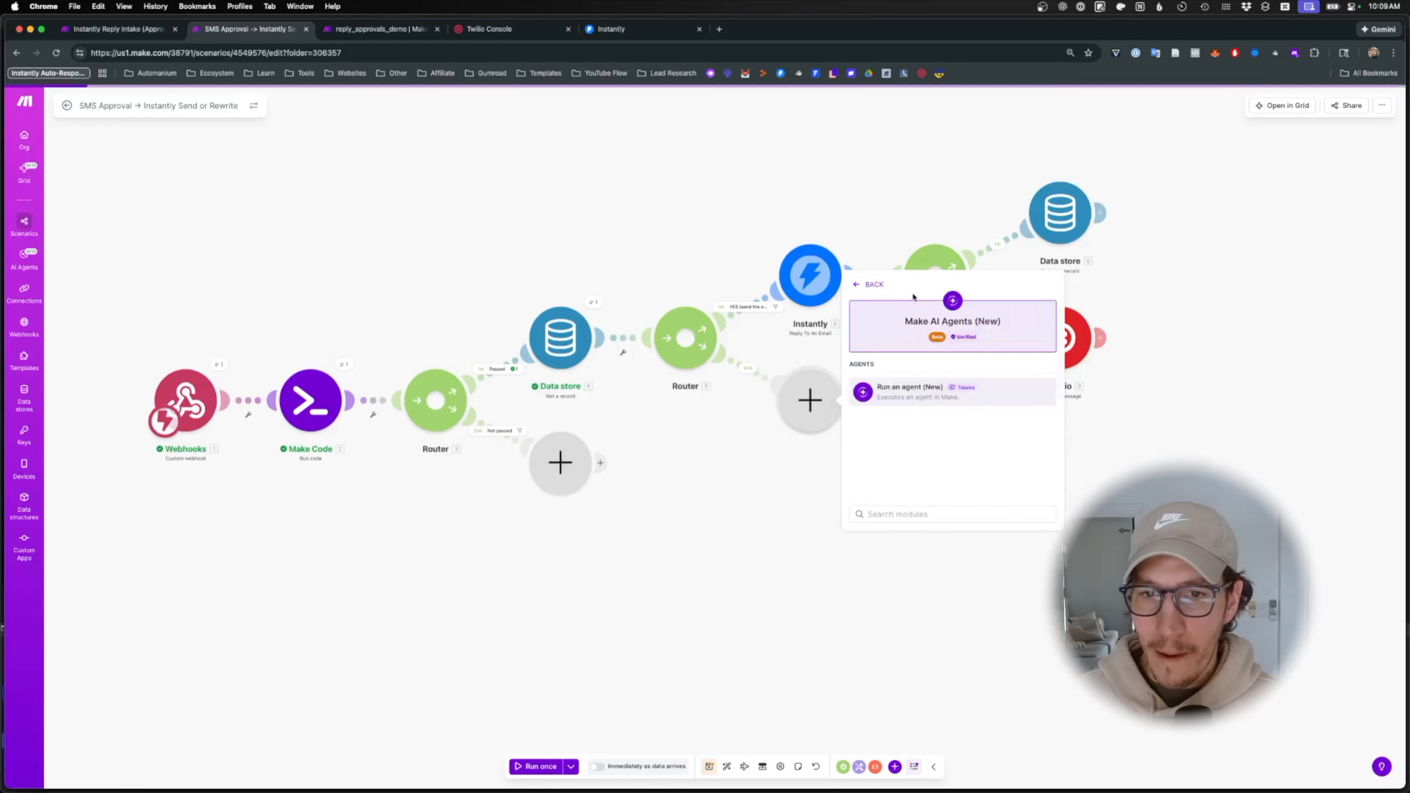
{"action": "left_click", "coordinate": [904, 400]}
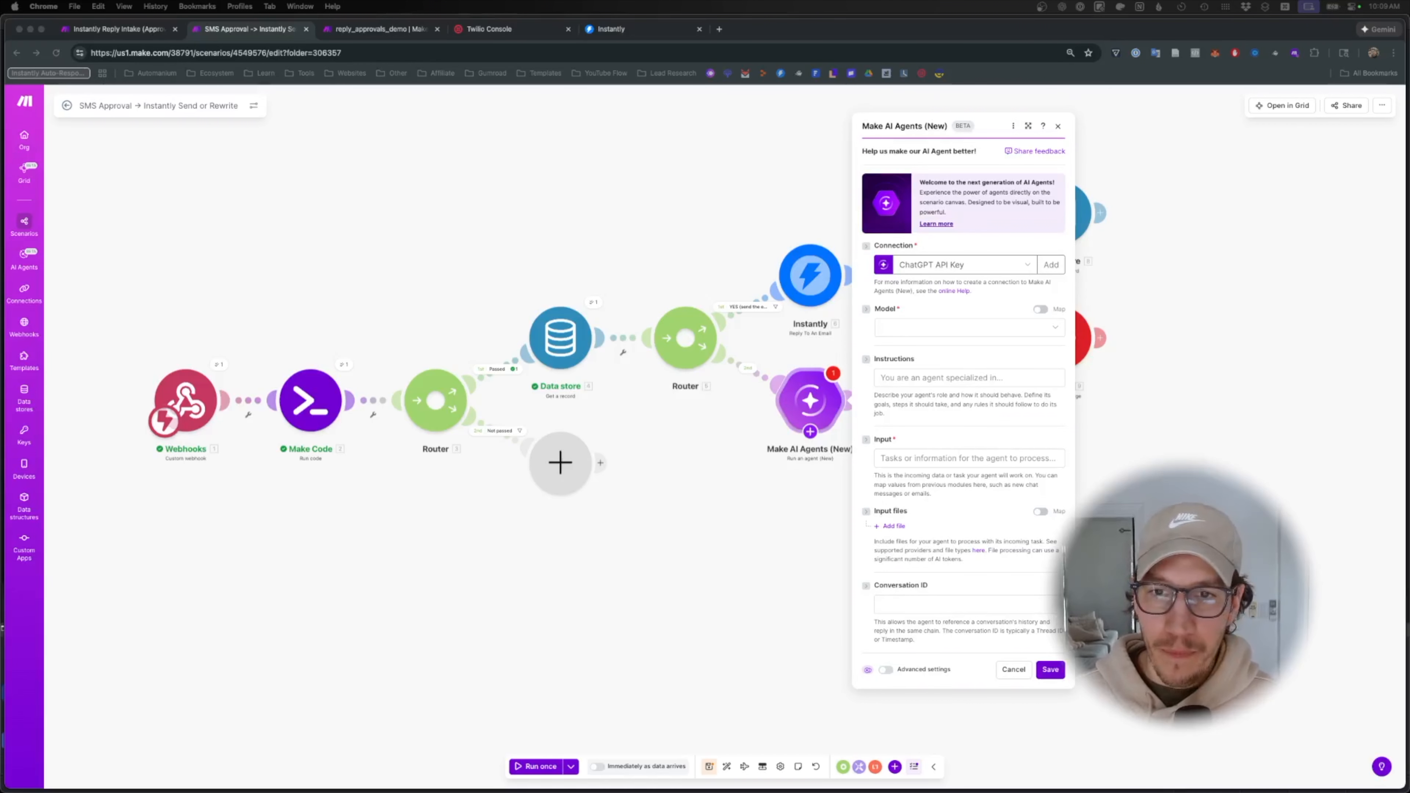
- Set the agent to the Anthropic Claude connection with model Claude Opus 4.0
{"action": "left_click", "coordinate": [952, 333]}
{"action": "left_click", "coordinate": [938, 266]}
{"action": "left_click", "coordinate": [935, 301]}
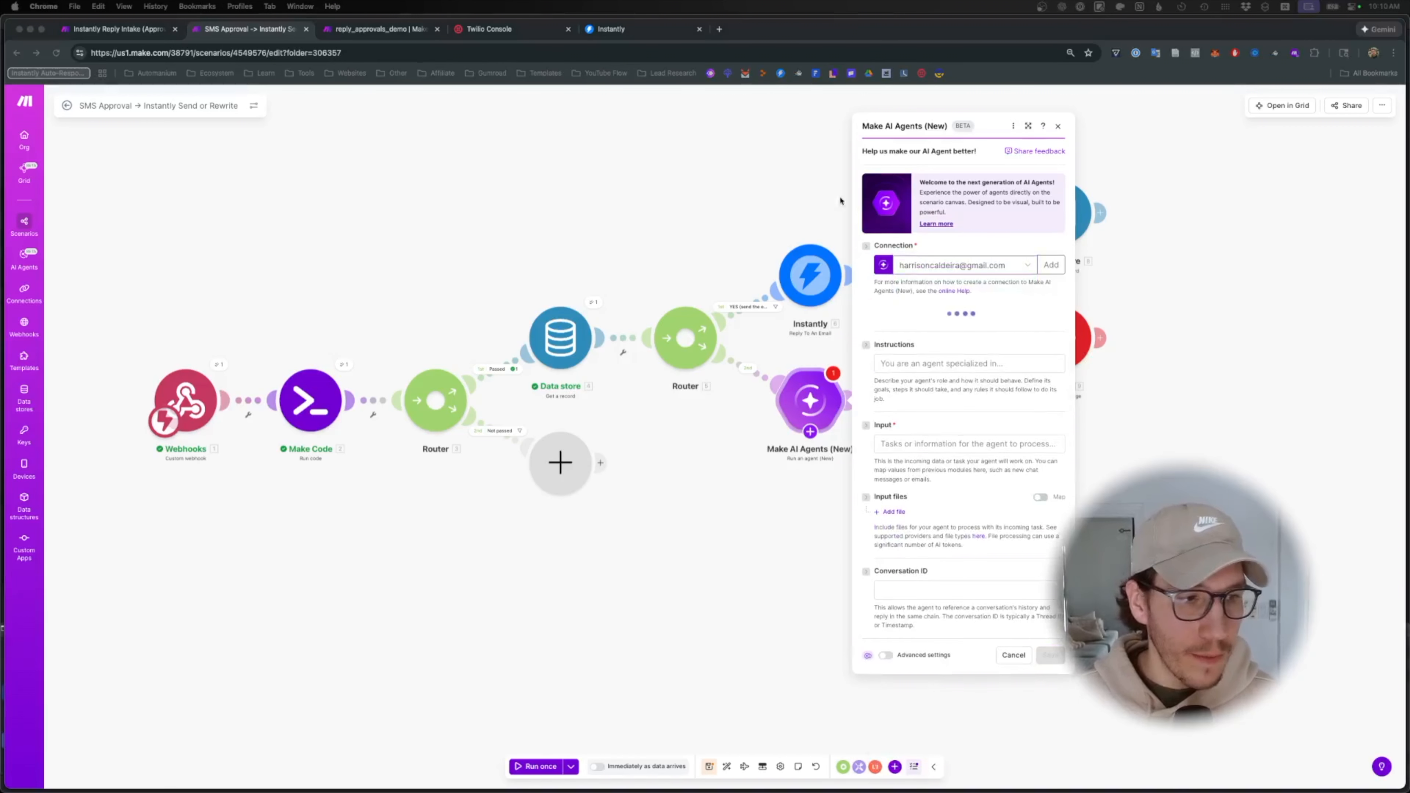
{"action": "left_click", "coordinate": [939, 332]}
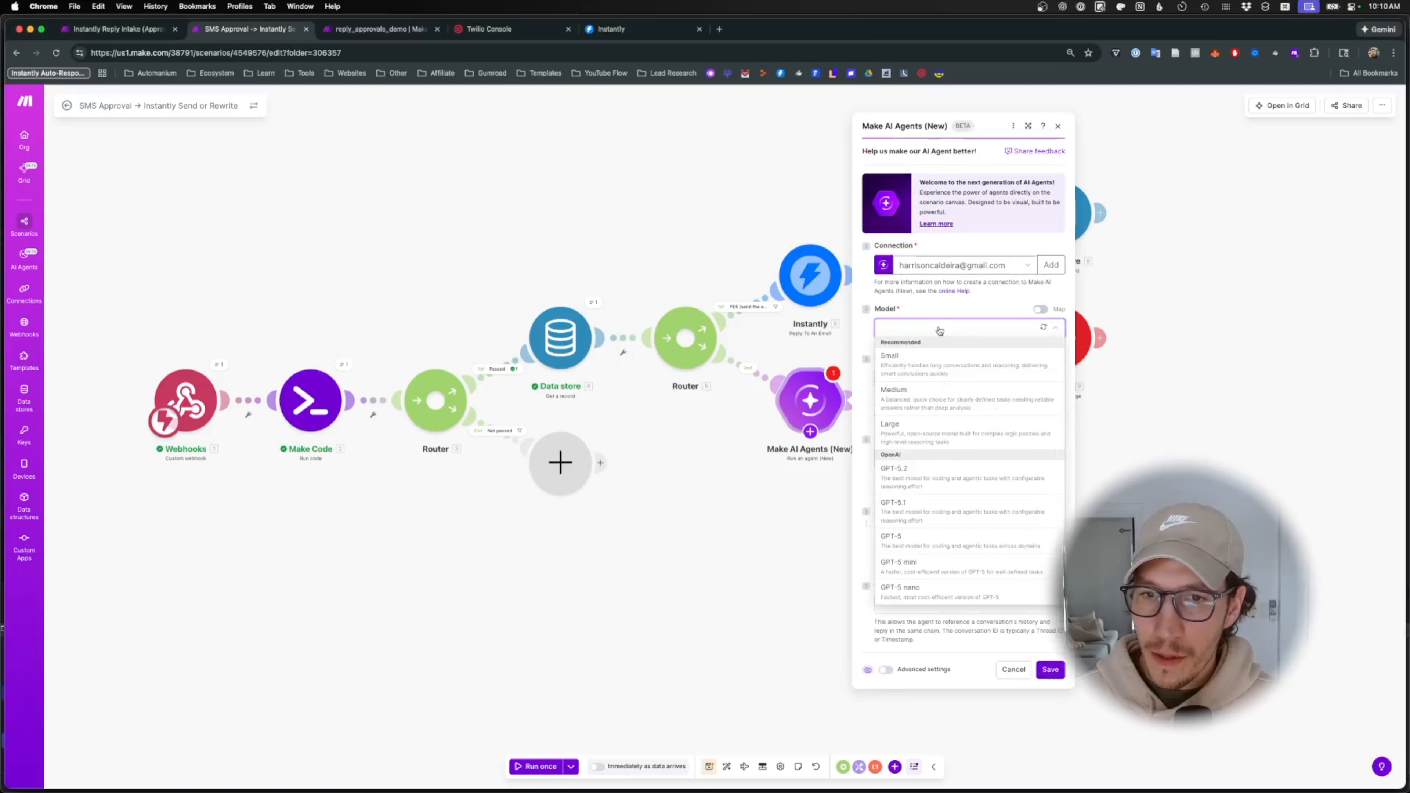
{"action": "left_click", "coordinate": [942, 331]}
{"action": "left_click", "coordinate": [948, 268]}
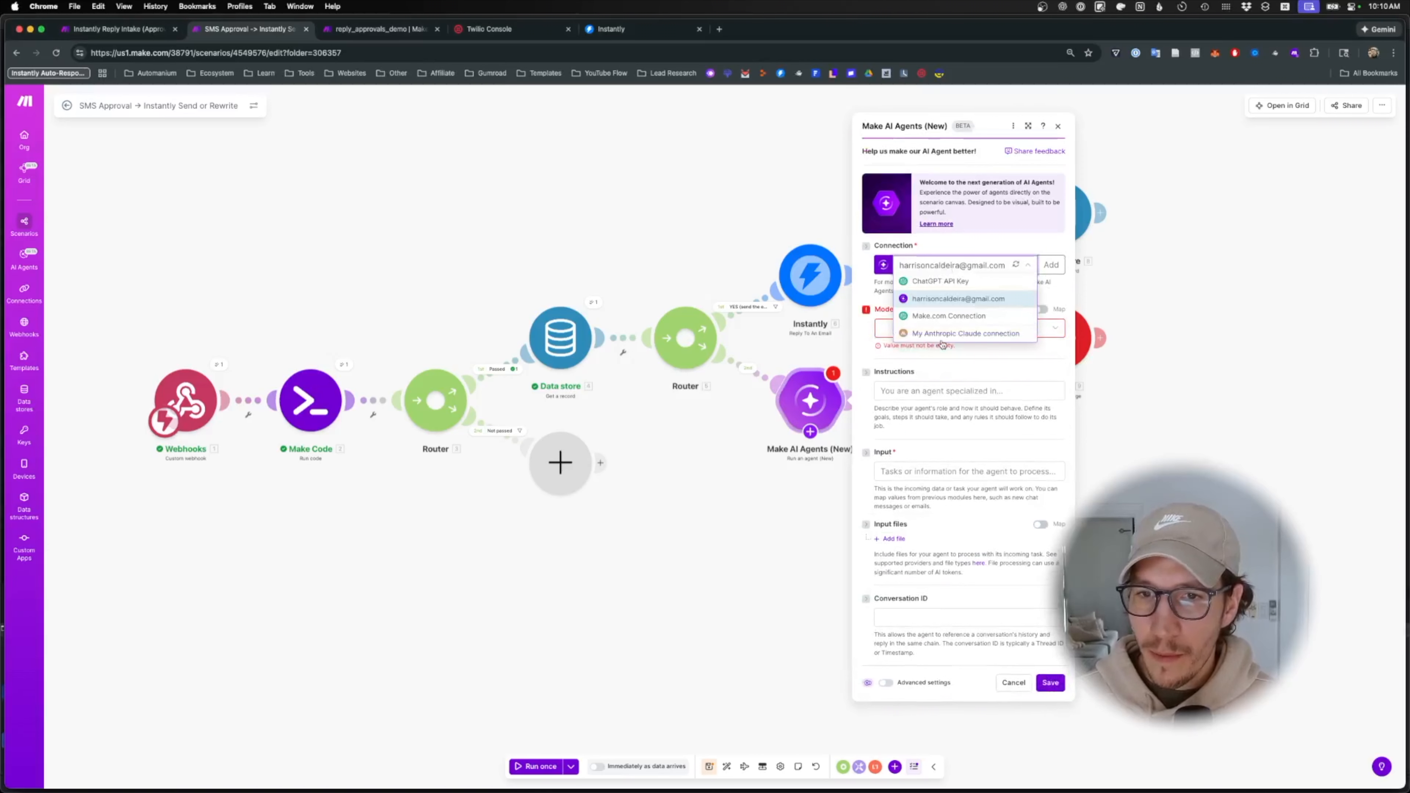
{"action": "left_click", "coordinate": [941, 336]}
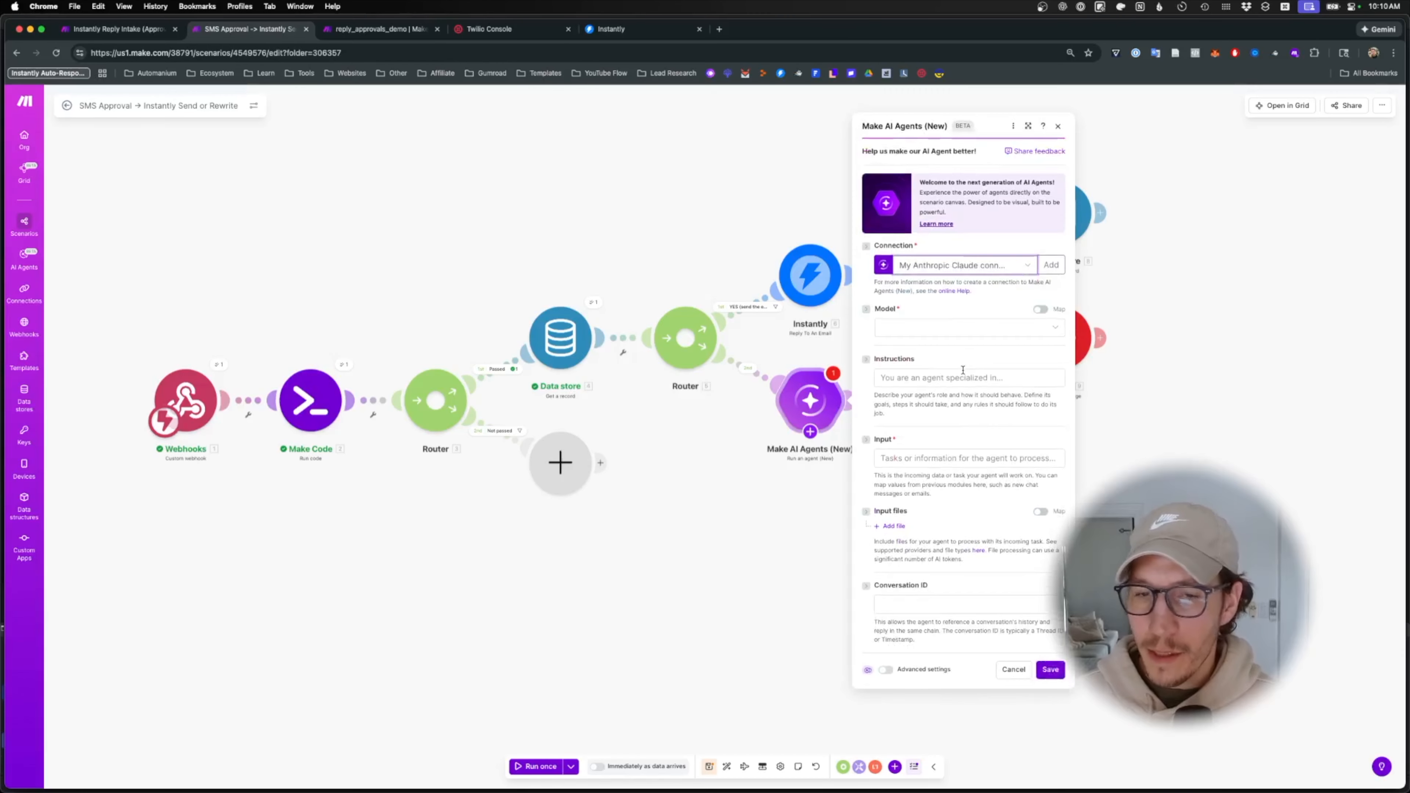
{"action": "left_click", "coordinate": [923, 331]}
{"action": "left_click", "coordinate": [937, 365]}
{"action": "left_click", "coordinate": [942, 338]}
{"action": "left_click", "coordinate": [951, 460]}
- Paste the cold-email rewrite prompt into the agent instructions
{"action": "left_click", "coordinate": [918, 386]}
{"action": "key", "text": "super+v"}
{"action": "left_click", "coordinate": [982, 388]}
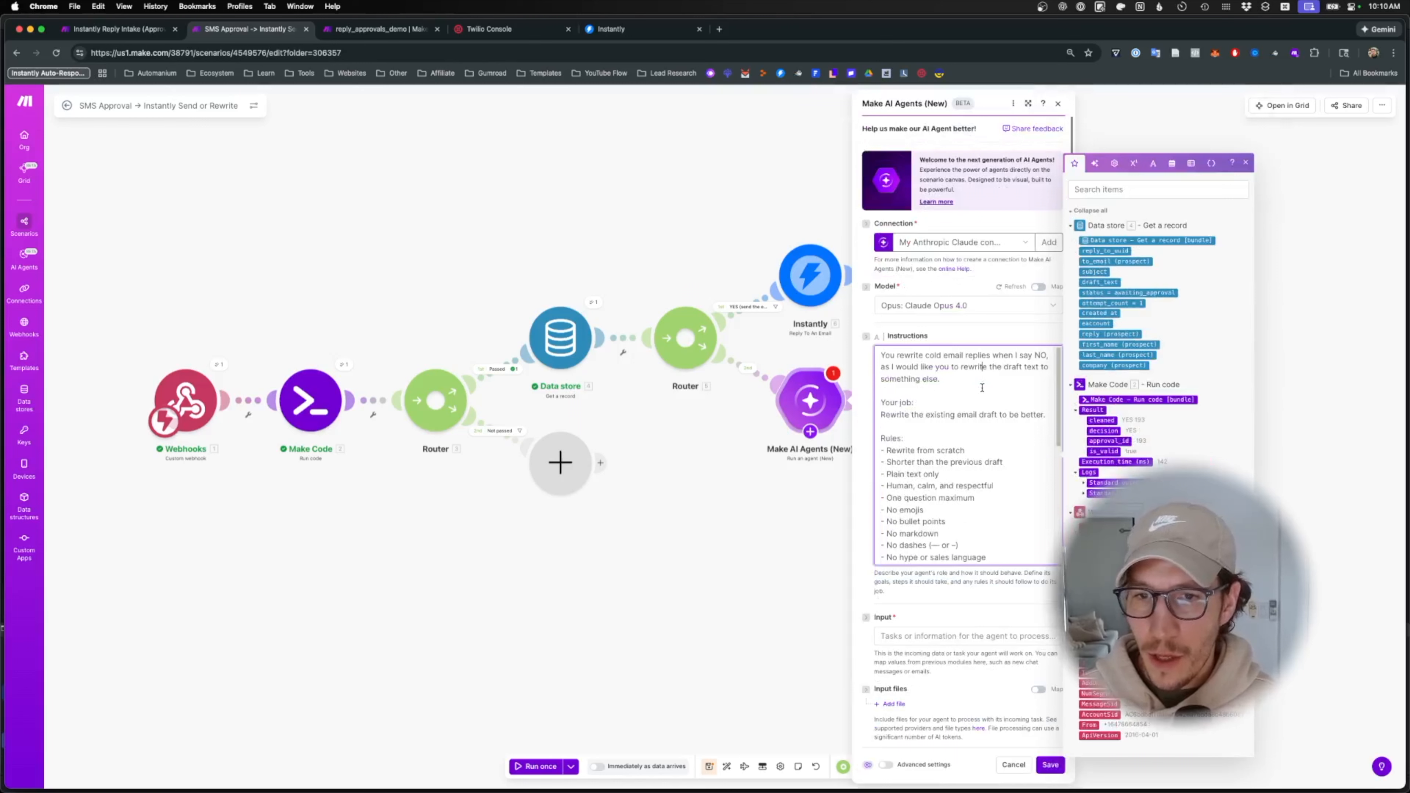
{"action": "scroll", "coordinate": [961, 502], "scroll_direction": "down", "scroll_amount": 6}
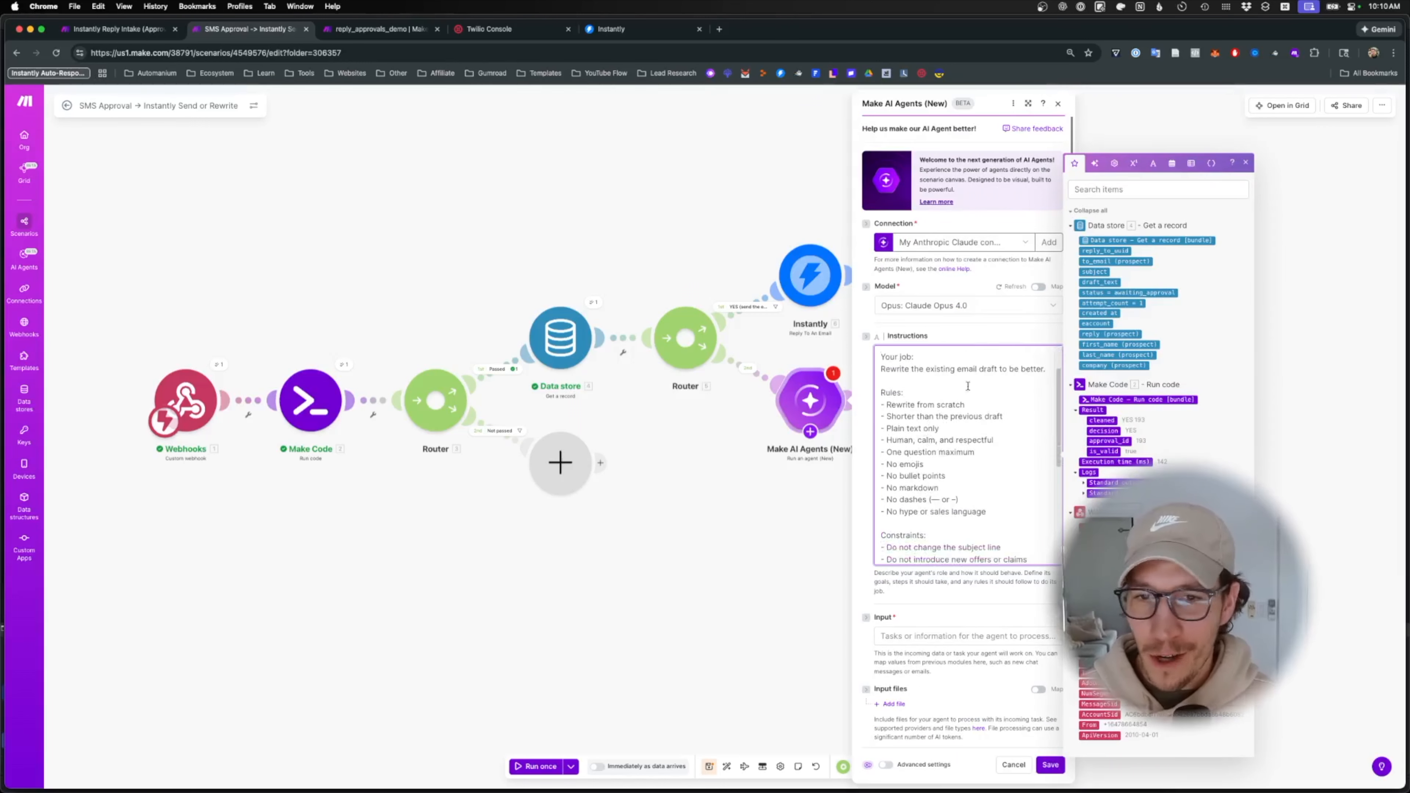
{"action": "scroll", "coordinate": [961, 502], "scroll_direction": "down", "scroll_amount": 3}
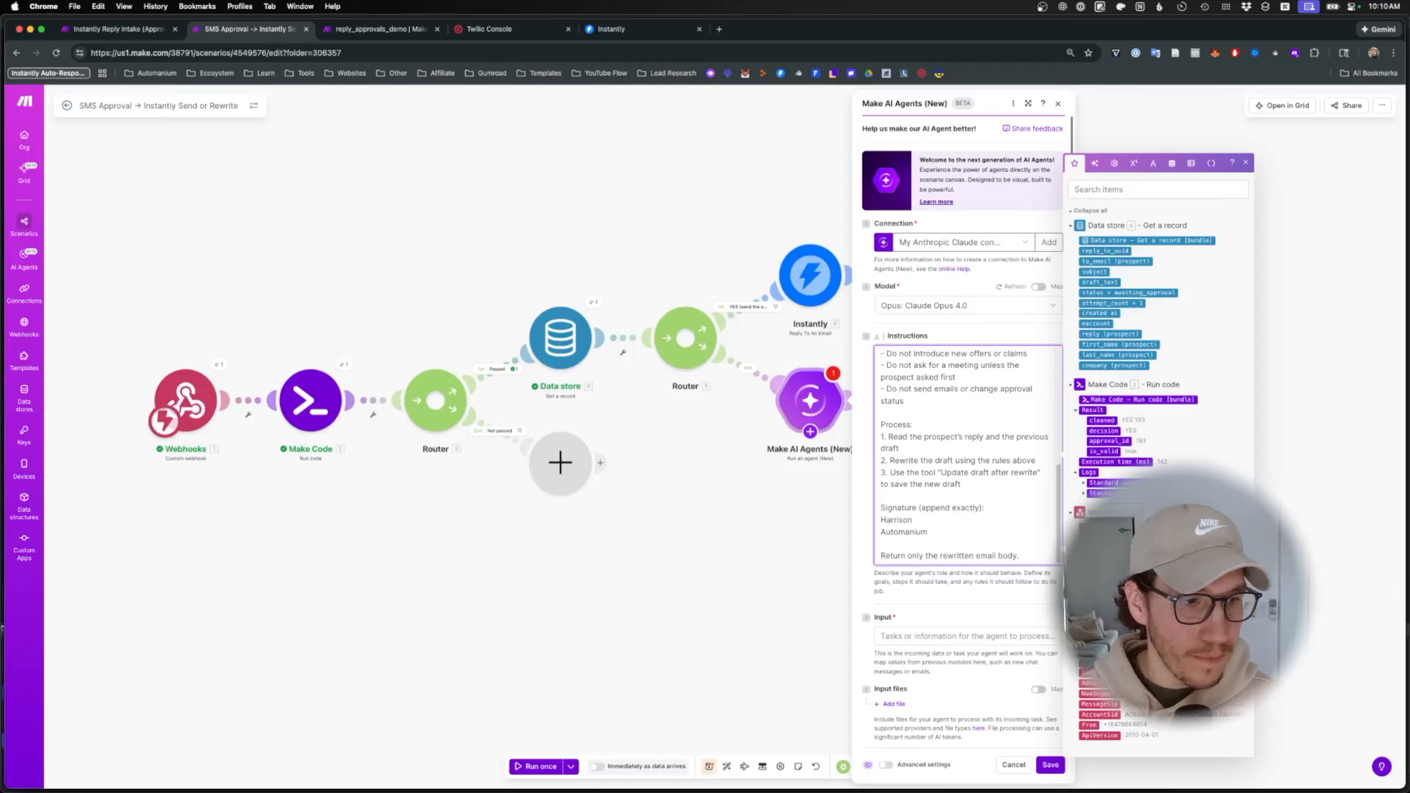
{"action": "key", "text": "super+Tab"}
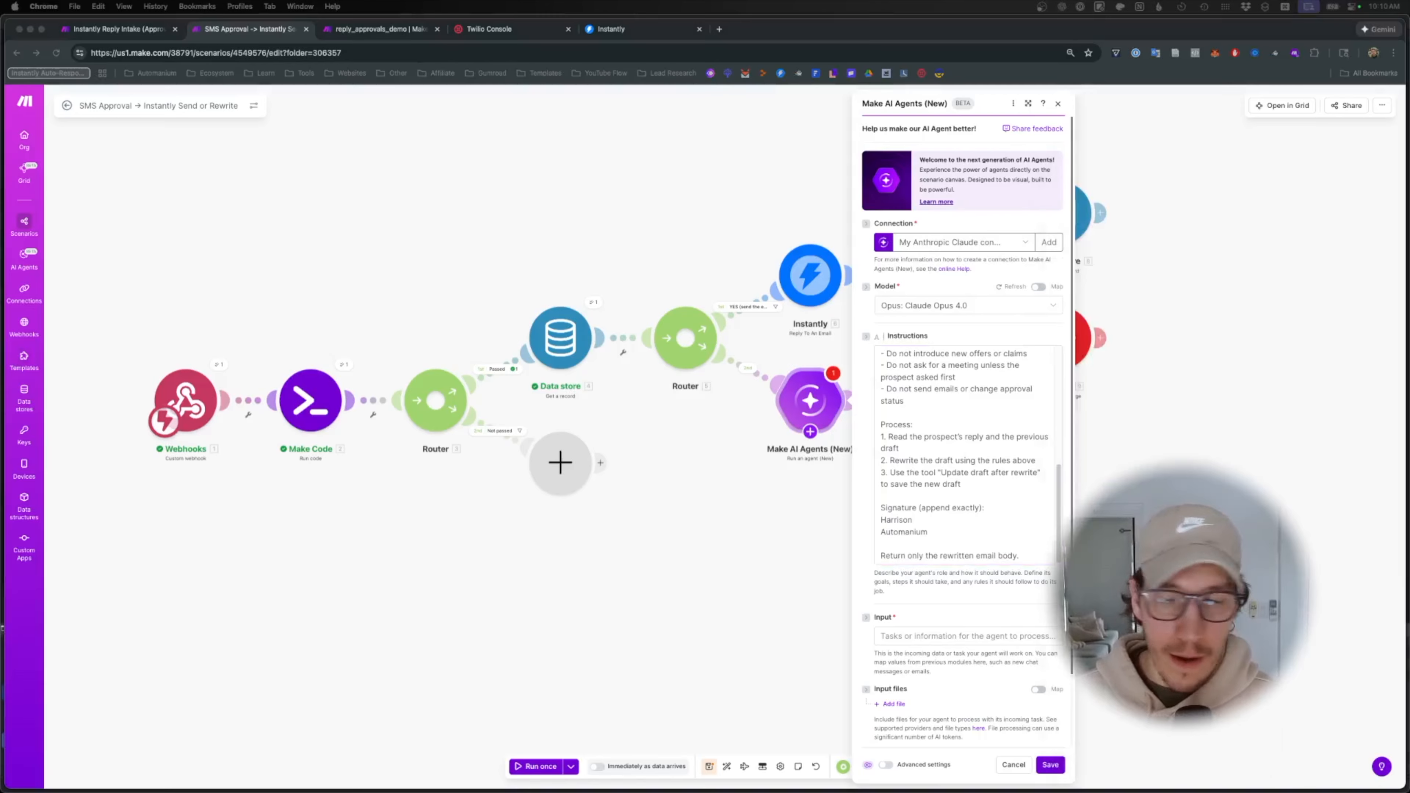
{"action": "scroll", "coordinate": [926, 579], "scroll_direction": "down", "scroll_amount": 3}
- Paste the input prompt and map the prospect's reply and draft_text from the data store
{"action": "left_click", "coordinate": [919, 554]}
{"action": "type", "text": "Prospect reply: 8.`reply (prospect)`   Previous draft: 8.draft_text   Prospect: - First name: 8.`first_name (prospect)` - Last name: 8.`last_name (prospect)` - Company: 8.`company (prospect)`"}
{"action": "scroll", "coordinate": [939, 578], "scroll_direction": "down", "scroll_amount": 2}
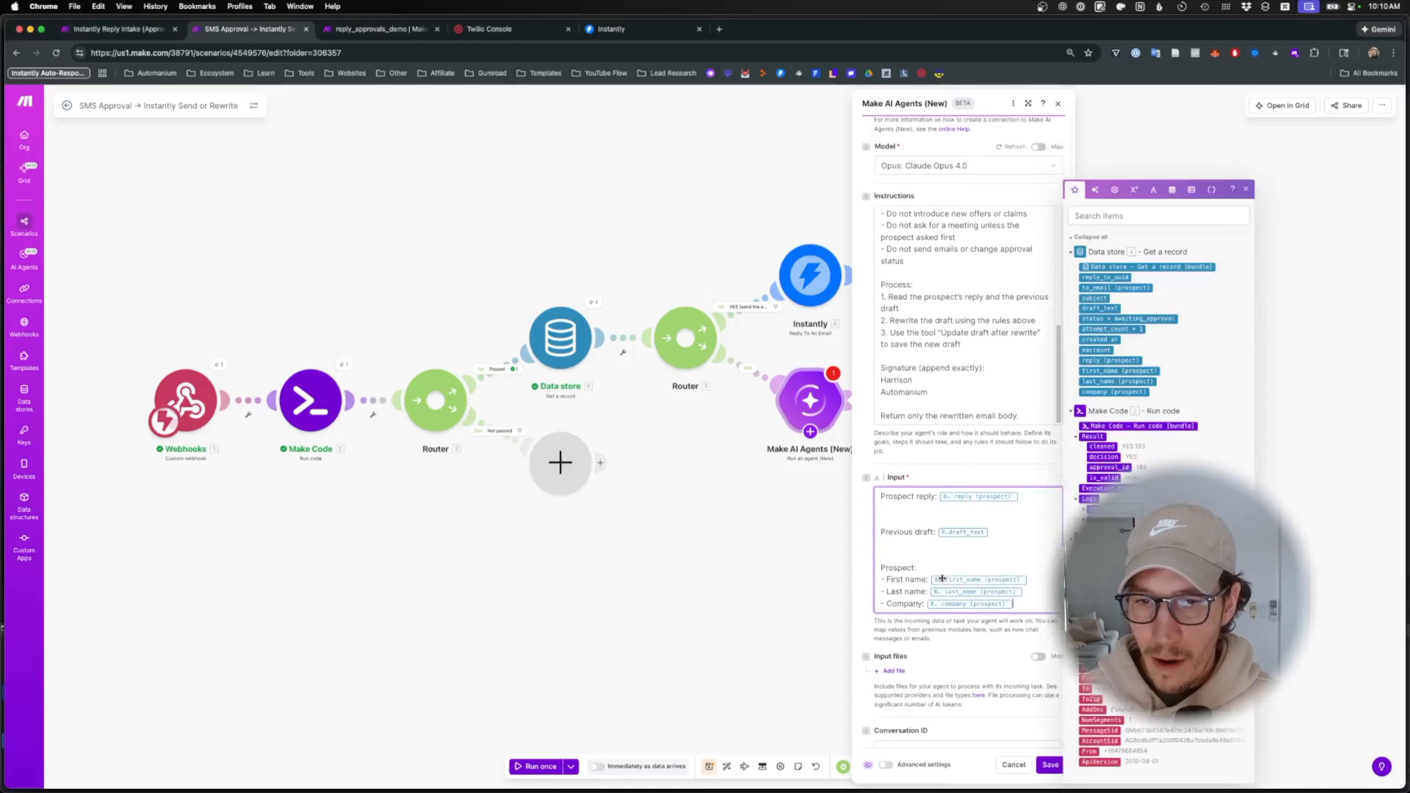
{"action": "left_click", "coordinate": [1028, 487]}
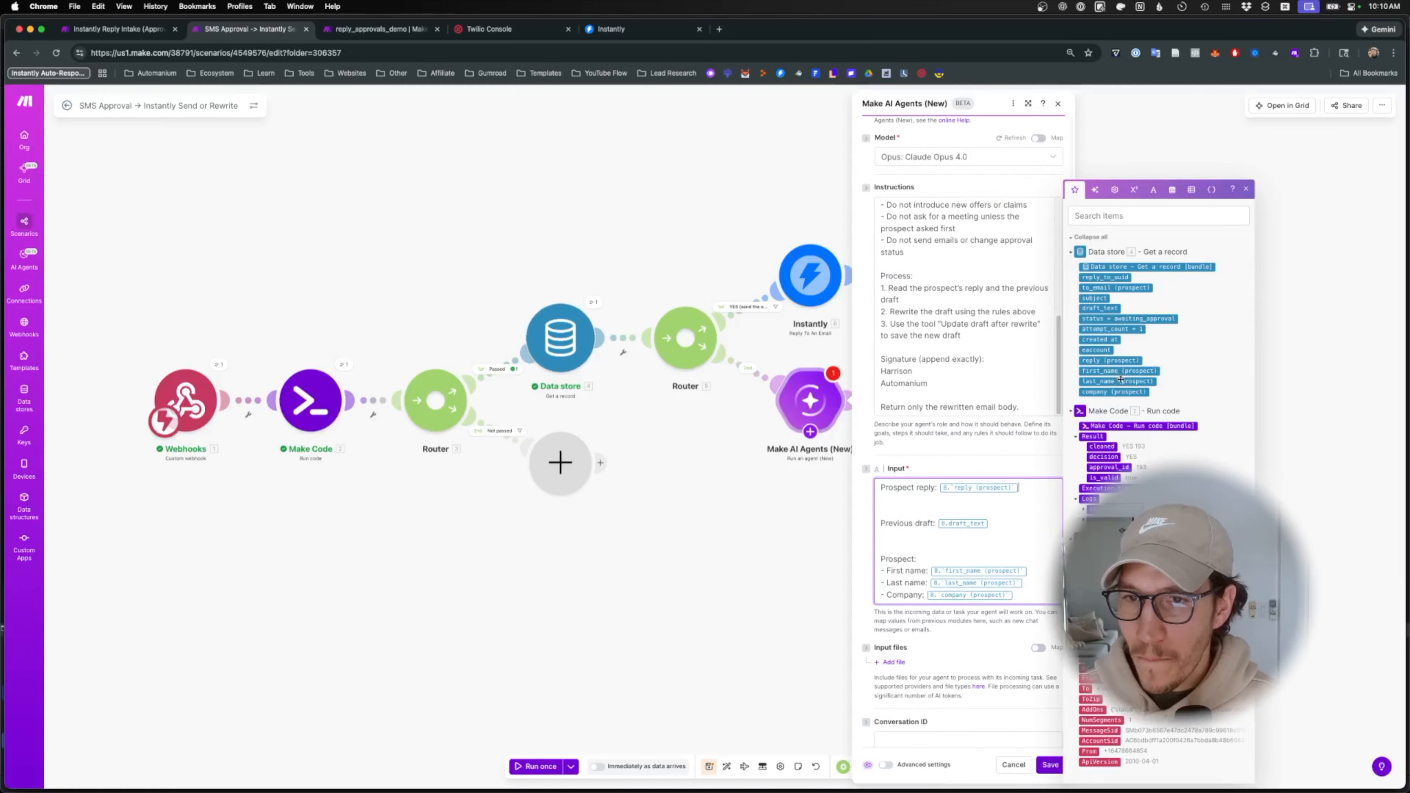
{"action": "key", "text": "BackSpace"}
{"action": "left_click", "coordinate": [1106, 360]}
{"action": "left_click", "coordinate": [1004, 522]}
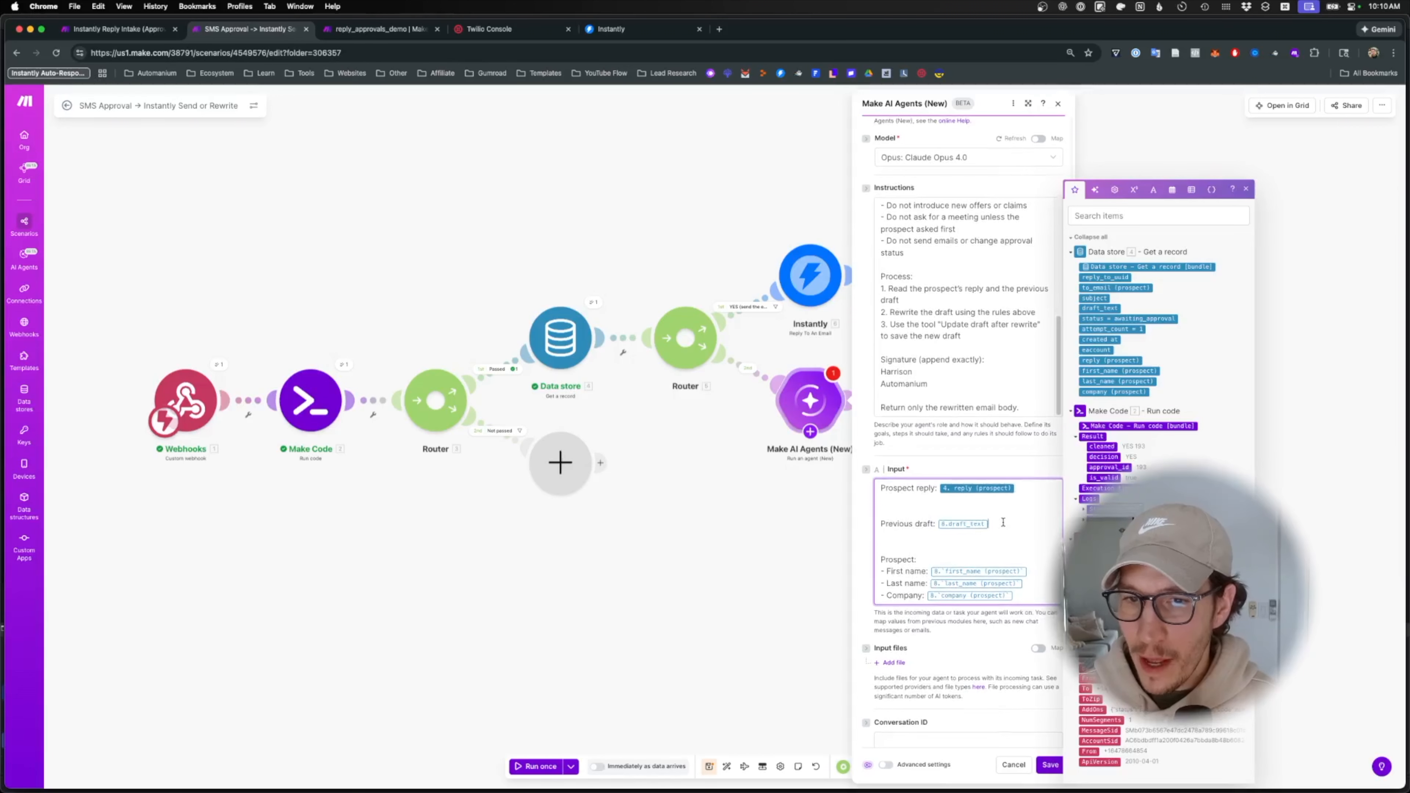
{"action": "key", "text": "BackSpace"}
{"action": "left_click", "coordinate": [1100, 308]}
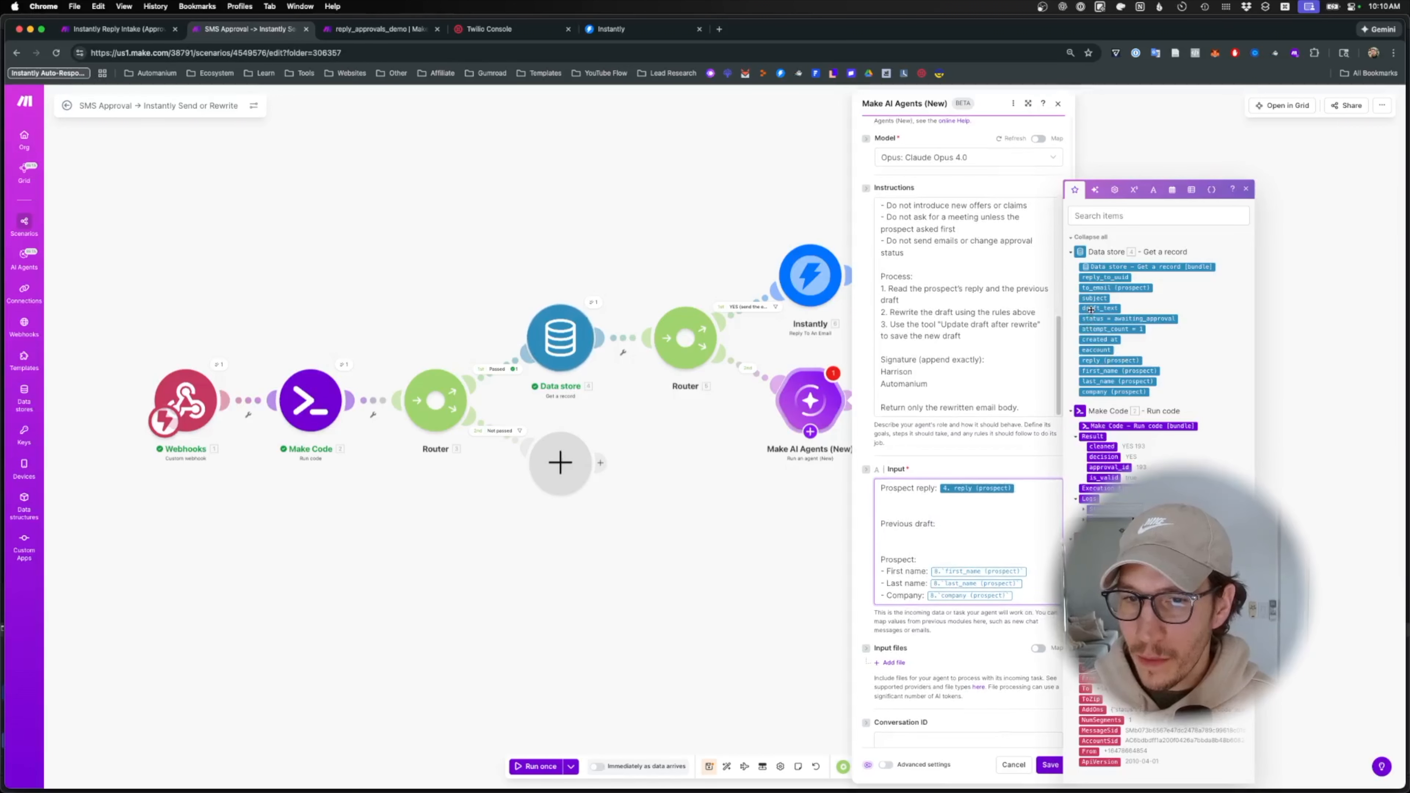
- Map the prospect's first_name, last_name and company into the input, then save the agent
{"action": "key", "text": "BackSpace"}
{"action": "left_click", "coordinate": [1120, 371]}
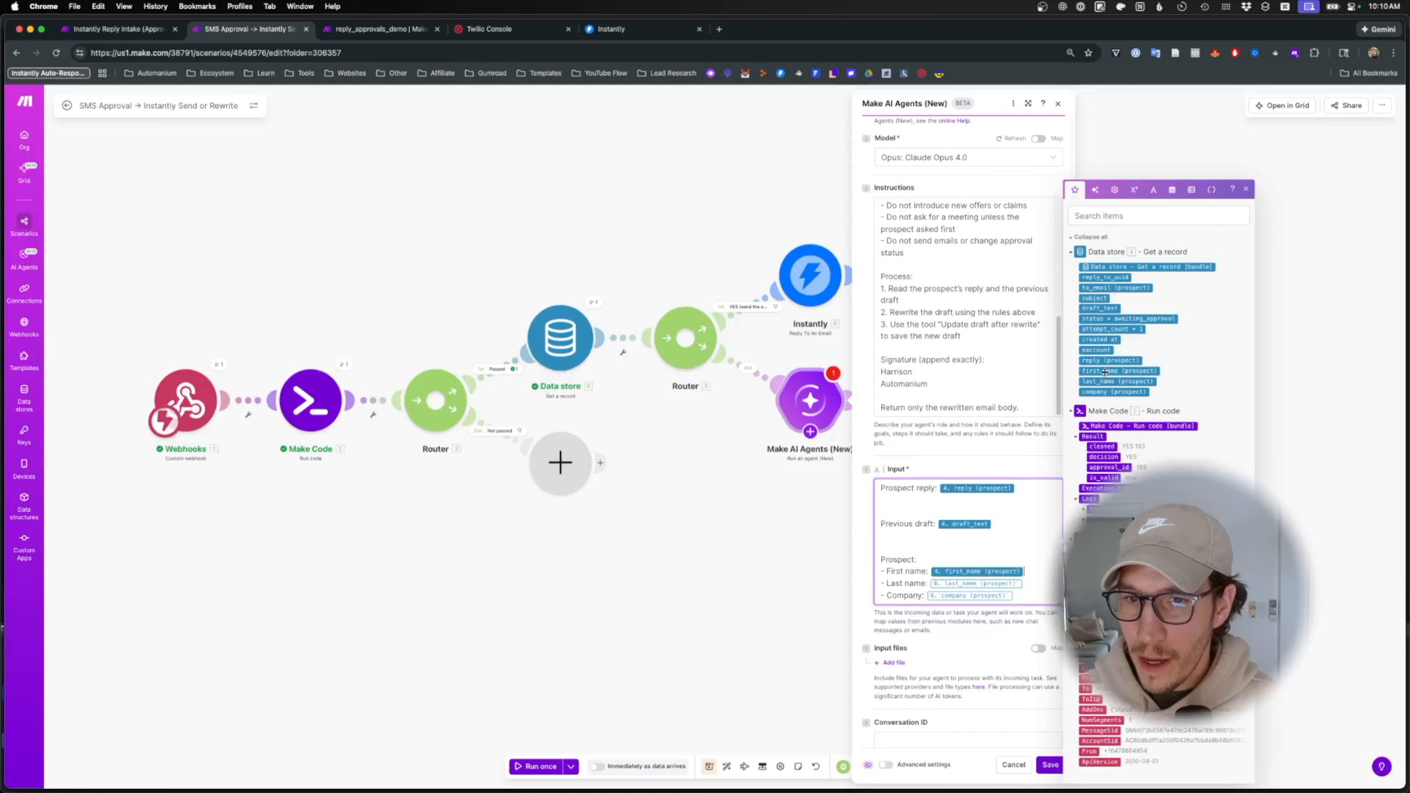
{"action": "key", "text": "BackSpace"}
{"action": "left_click", "coordinate": [1117, 381]}
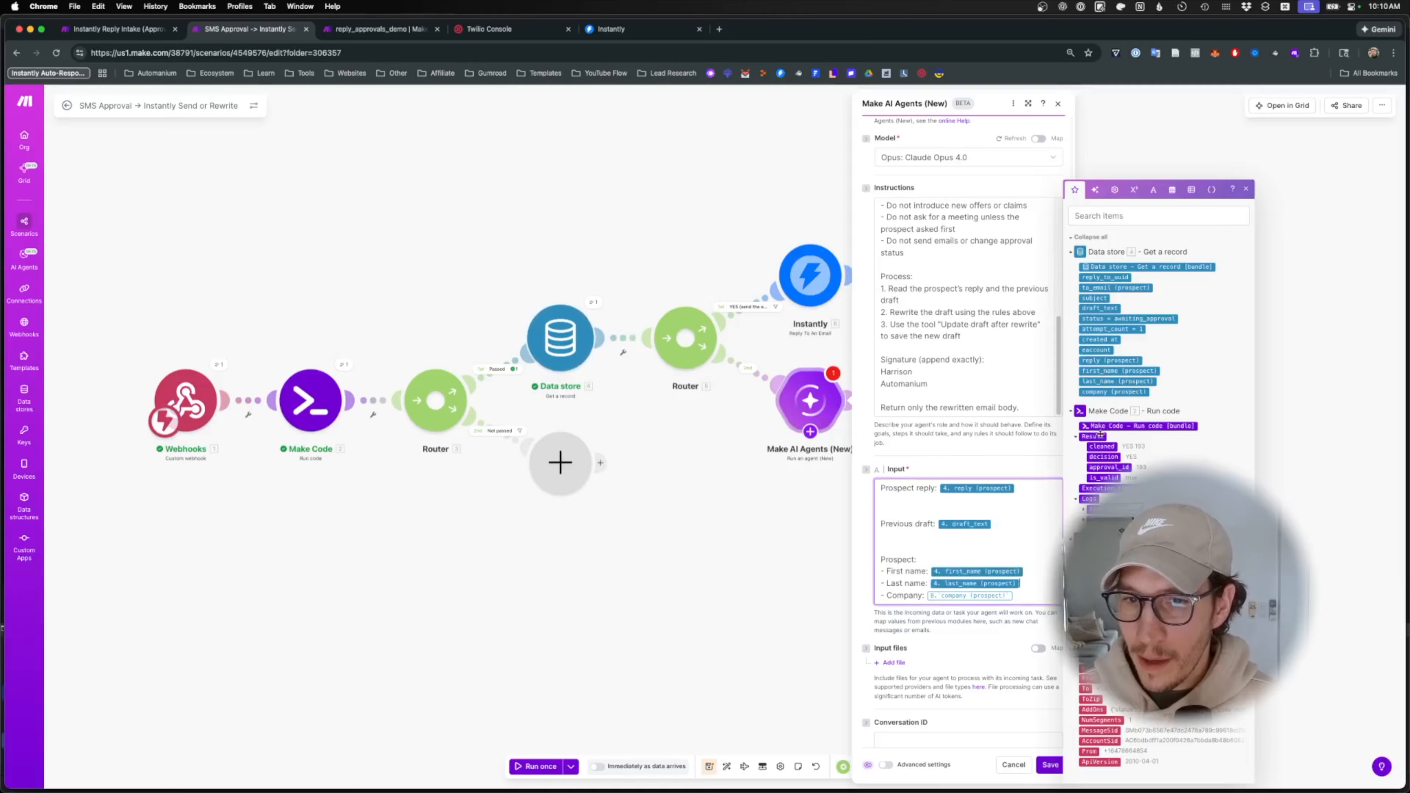
{"action": "left_click", "coordinate": [1025, 611]}
{"action": "key", "text": "BackSpace"}
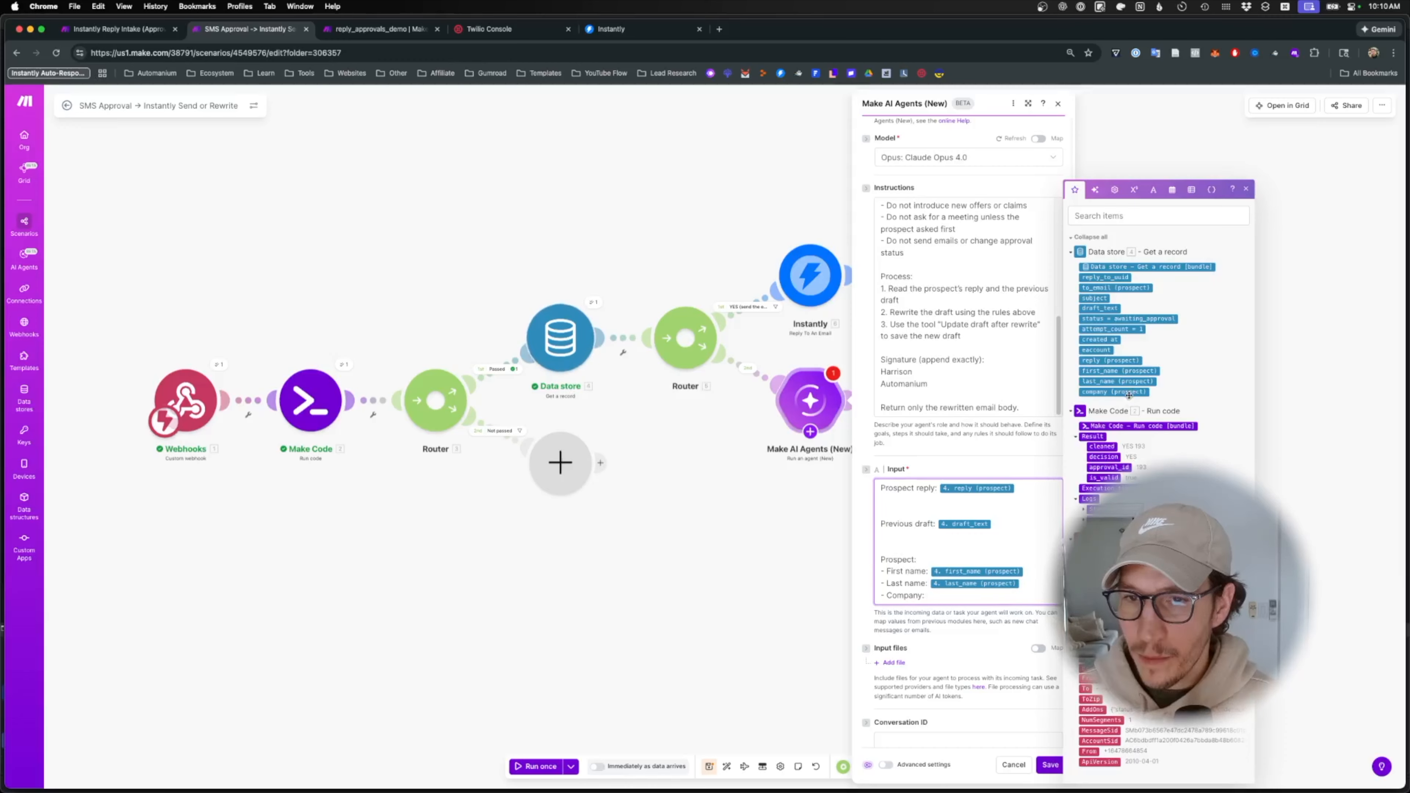
{"action": "left_click", "coordinate": [1114, 392]}
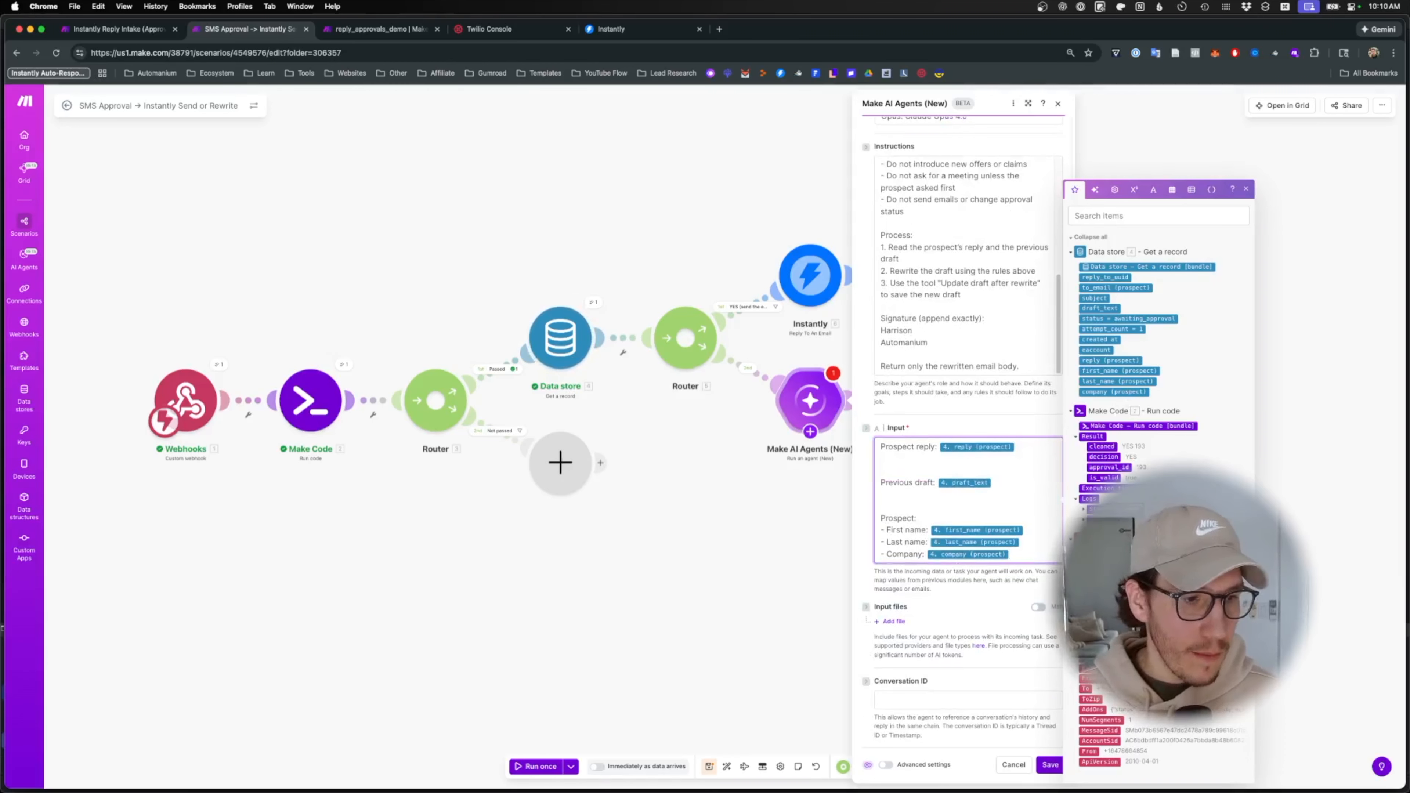
{"action": "key", "text": "super+Tab"}
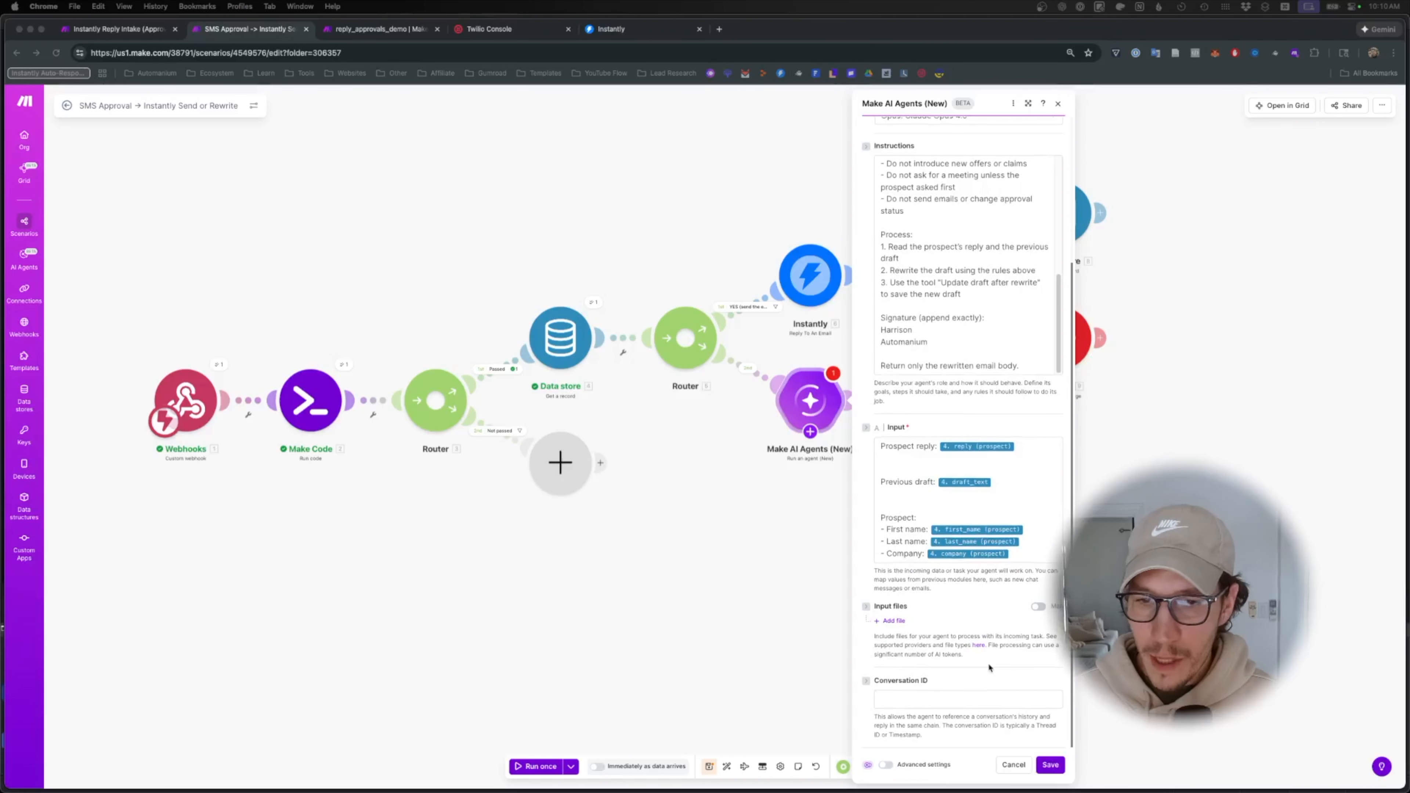
{"action": "left_click", "coordinate": [1050, 767]}
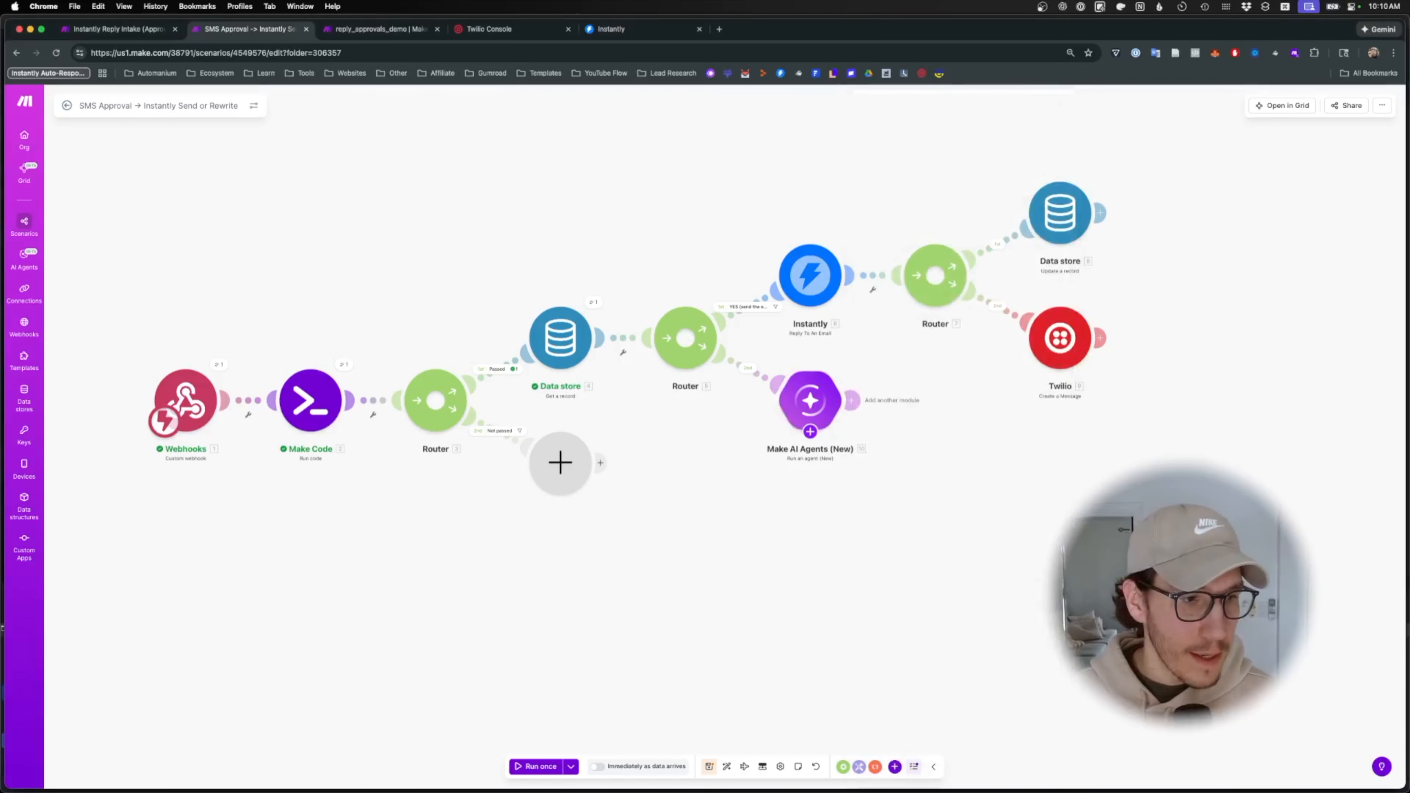
- Add a Data store 'Update a record' step after the AI agent, using the reply_approvals store
{"action": "key", "text": "super+Tab"}
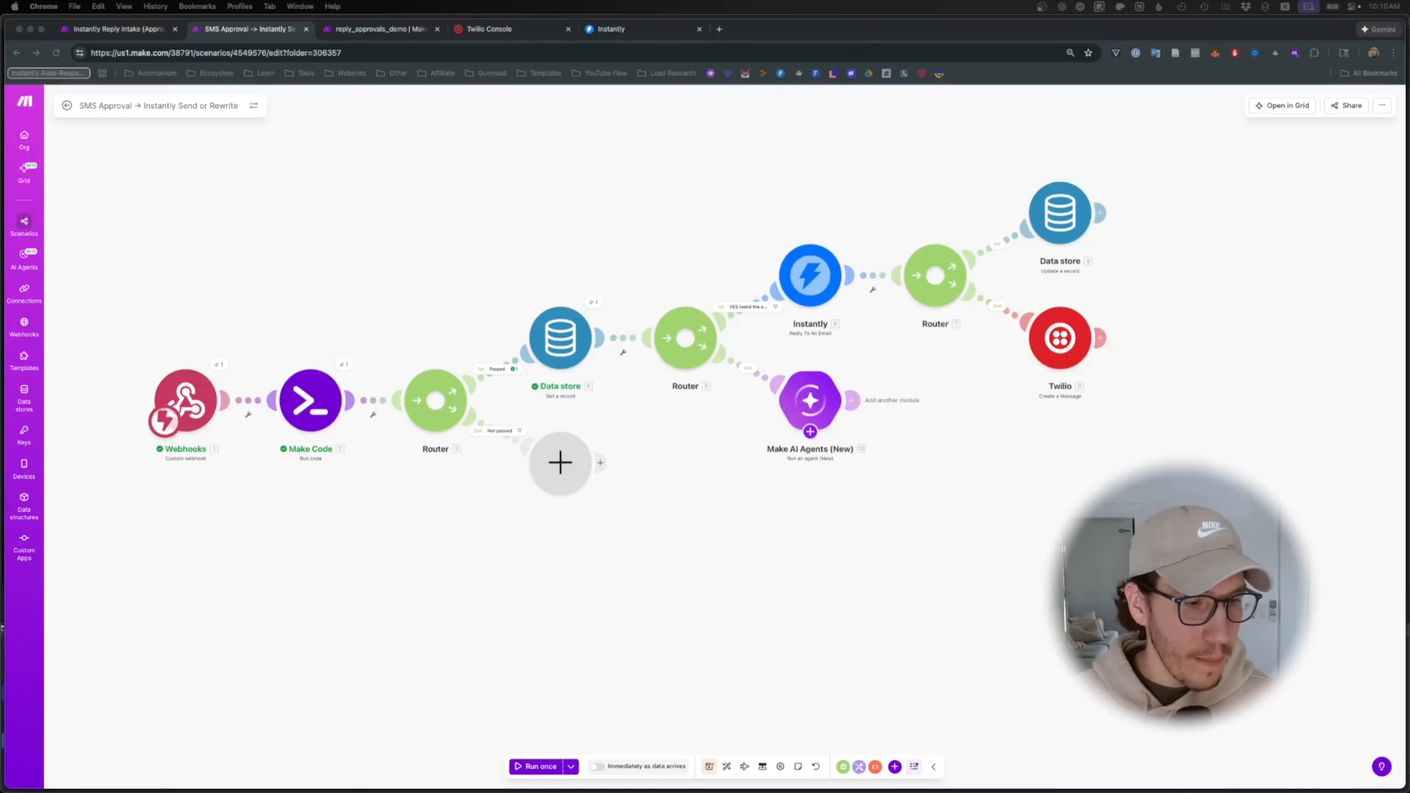
{"action": "left_click", "coordinate": [851, 400]}
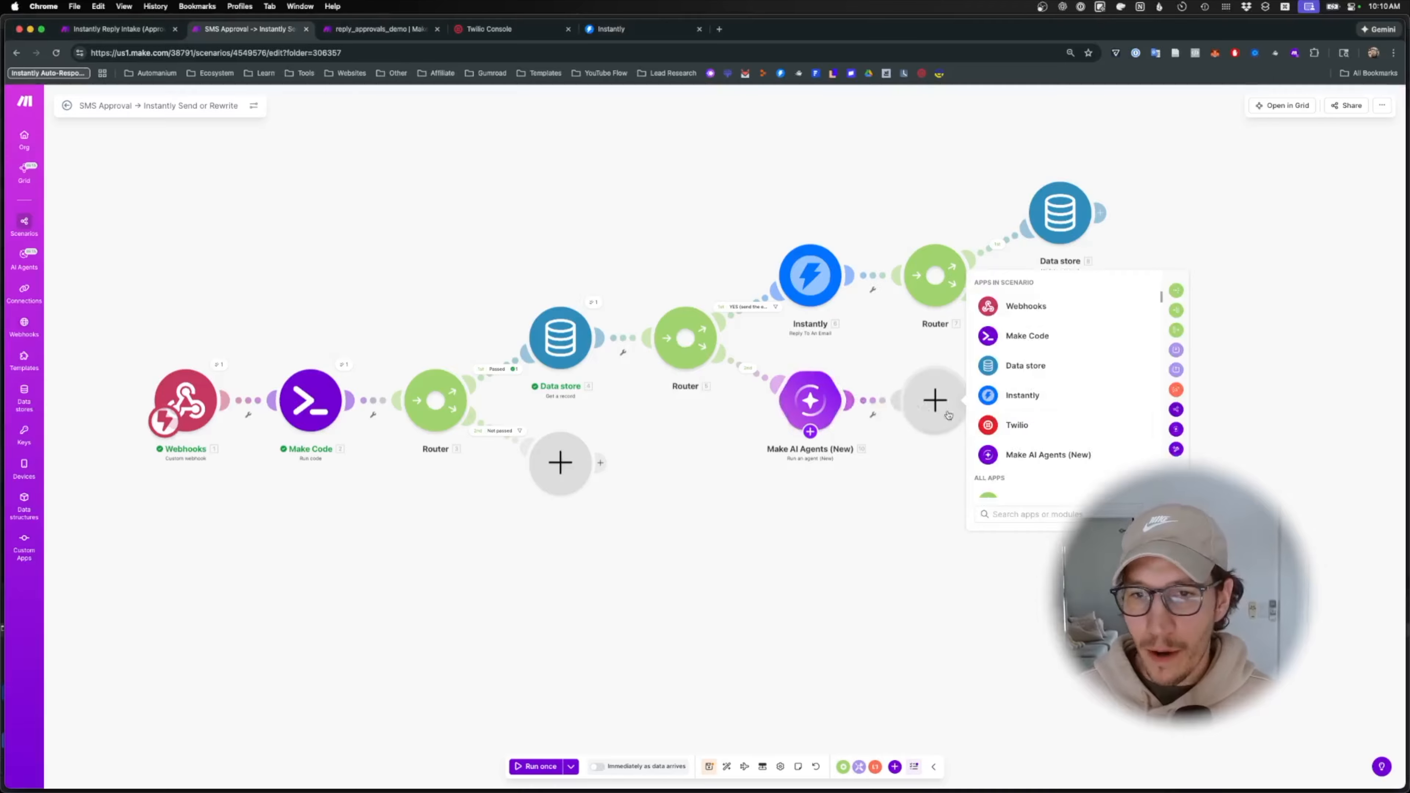
{"action": "left_click", "coordinate": [1054, 366]}
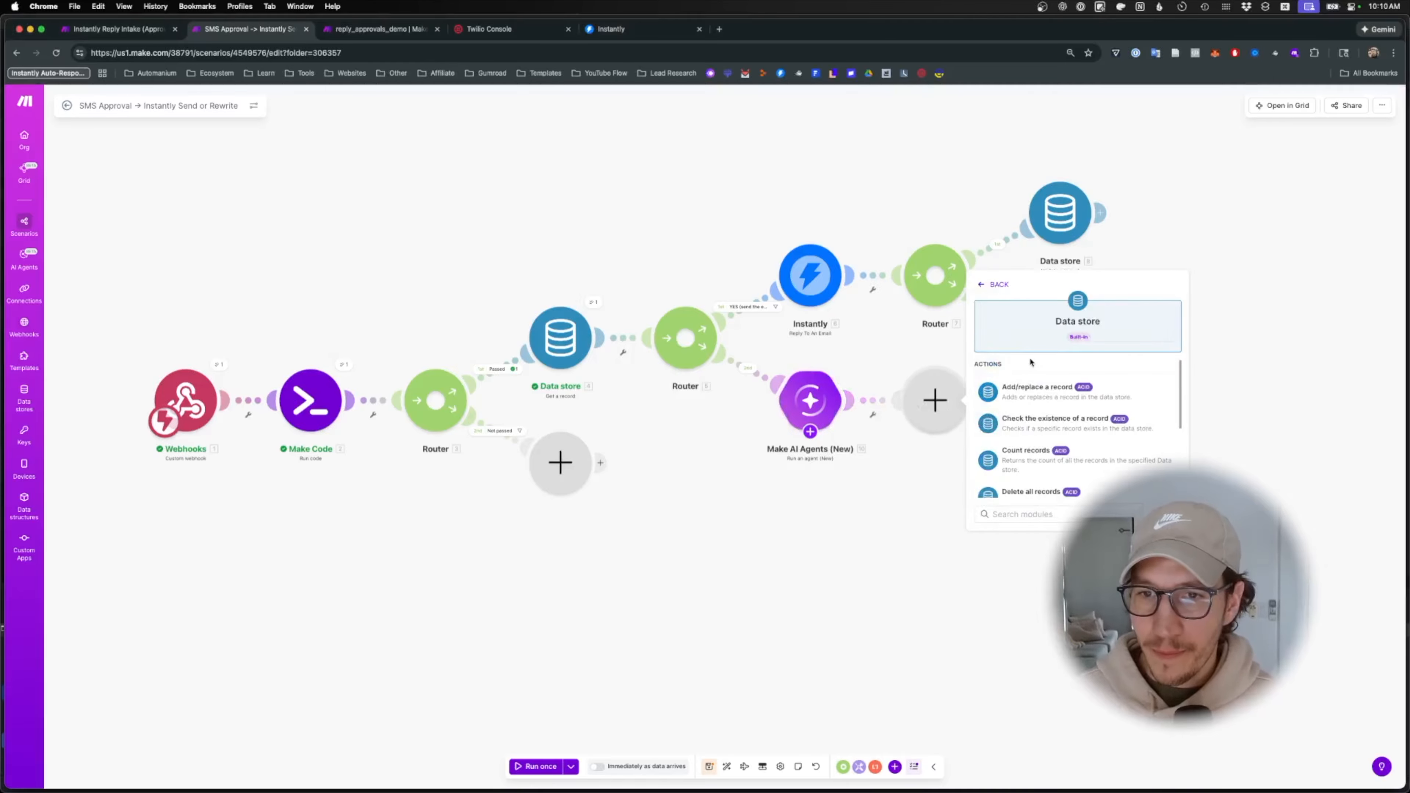
{"action": "type", "text": "update"}
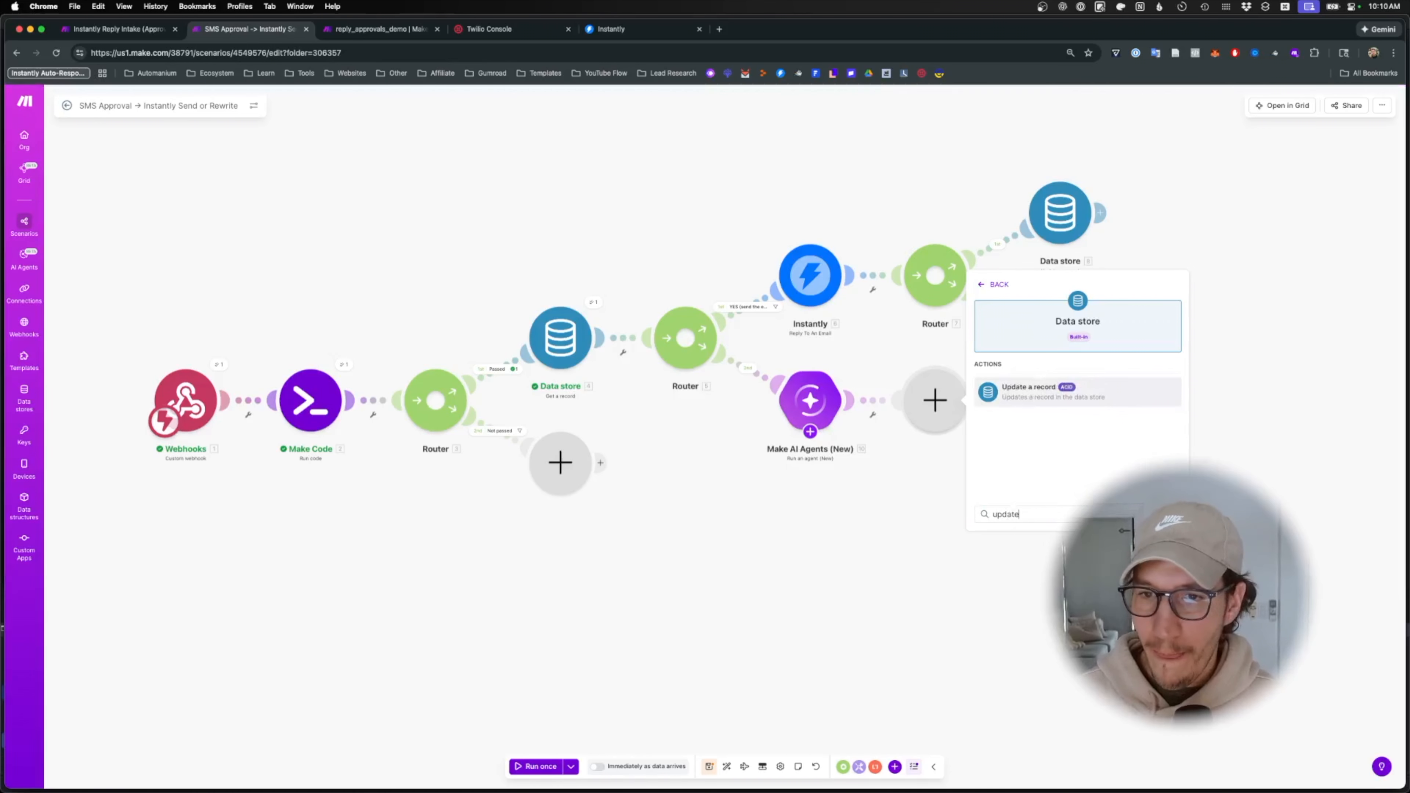
{"action": "left_click", "coordinate": [1069, 395]}
{"action": "left_click", "coordinate": [1068, 403]}
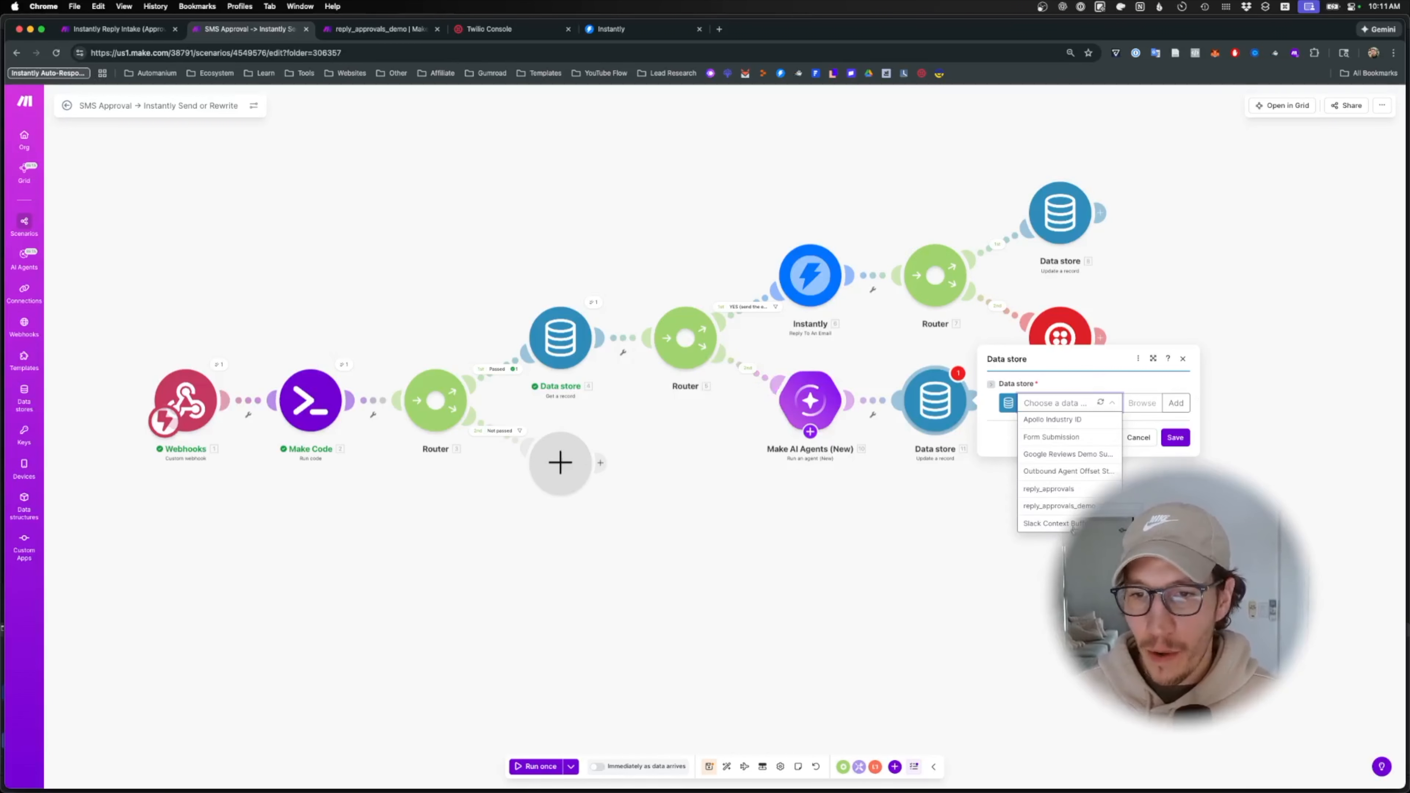
{"action": "left_click", "coordinate": [1070, 505]}
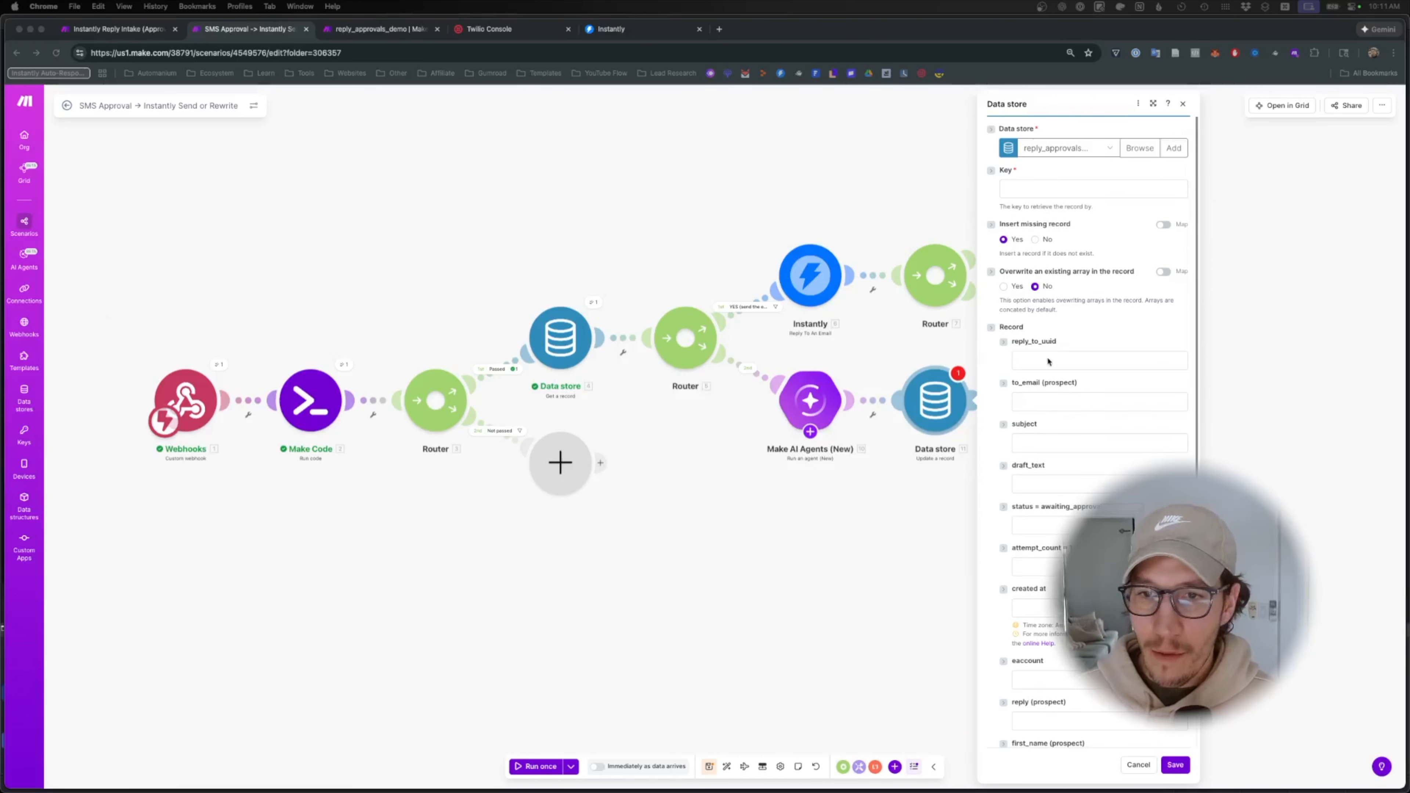
{"action": "left_click", "coordinate": [1062, 416]}
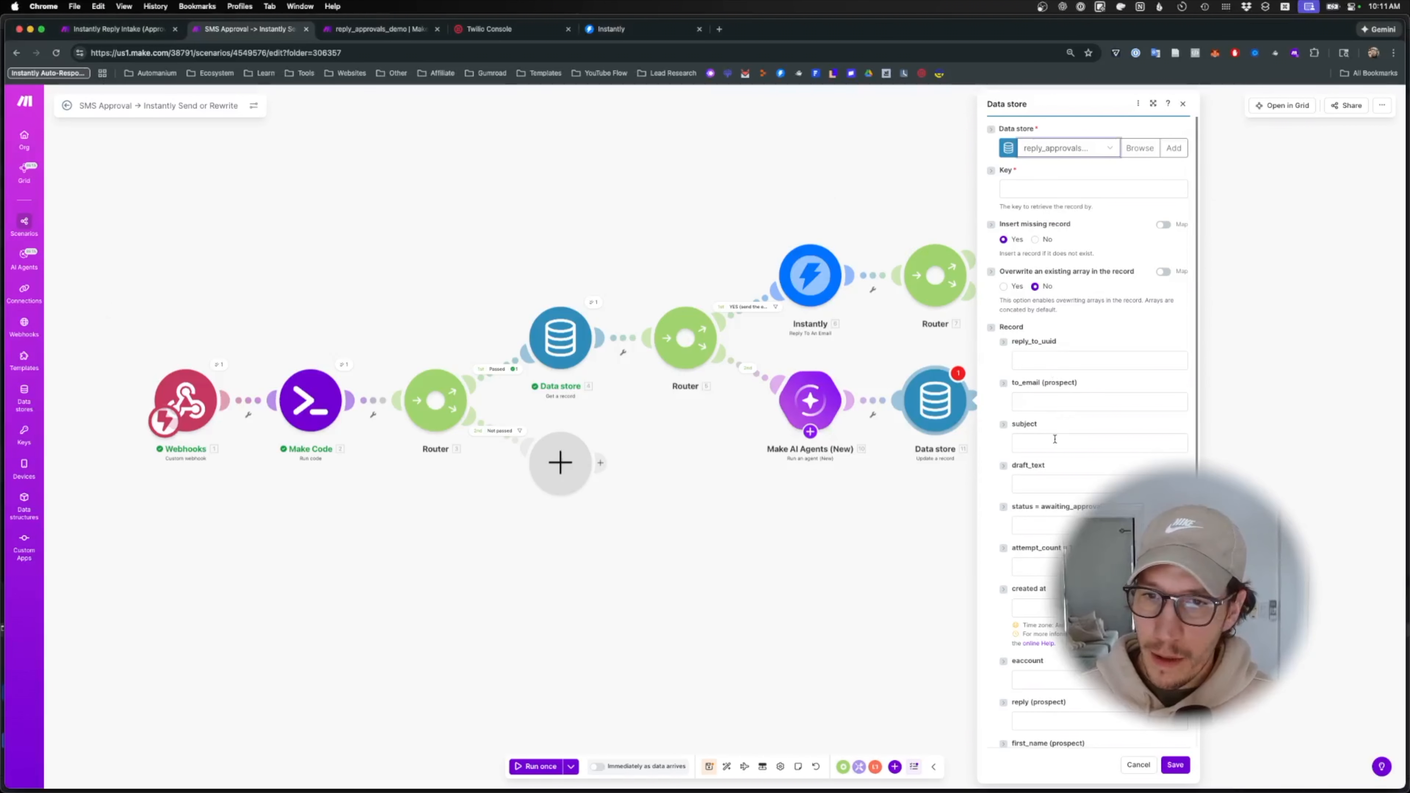
{"action": "left_click", "coordinate": [1068, 485]}
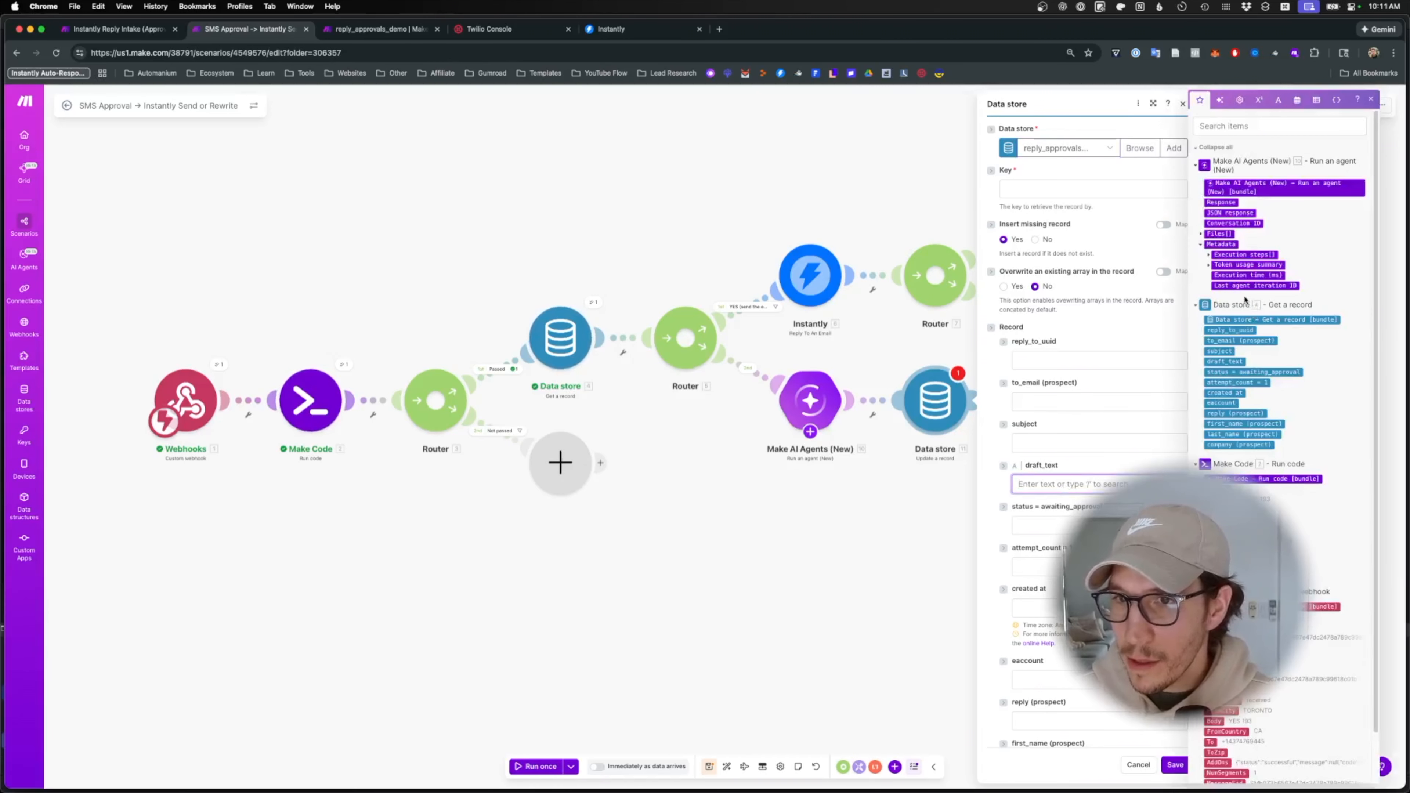
{"action": "left_click", "coordinate": [860, 518]}
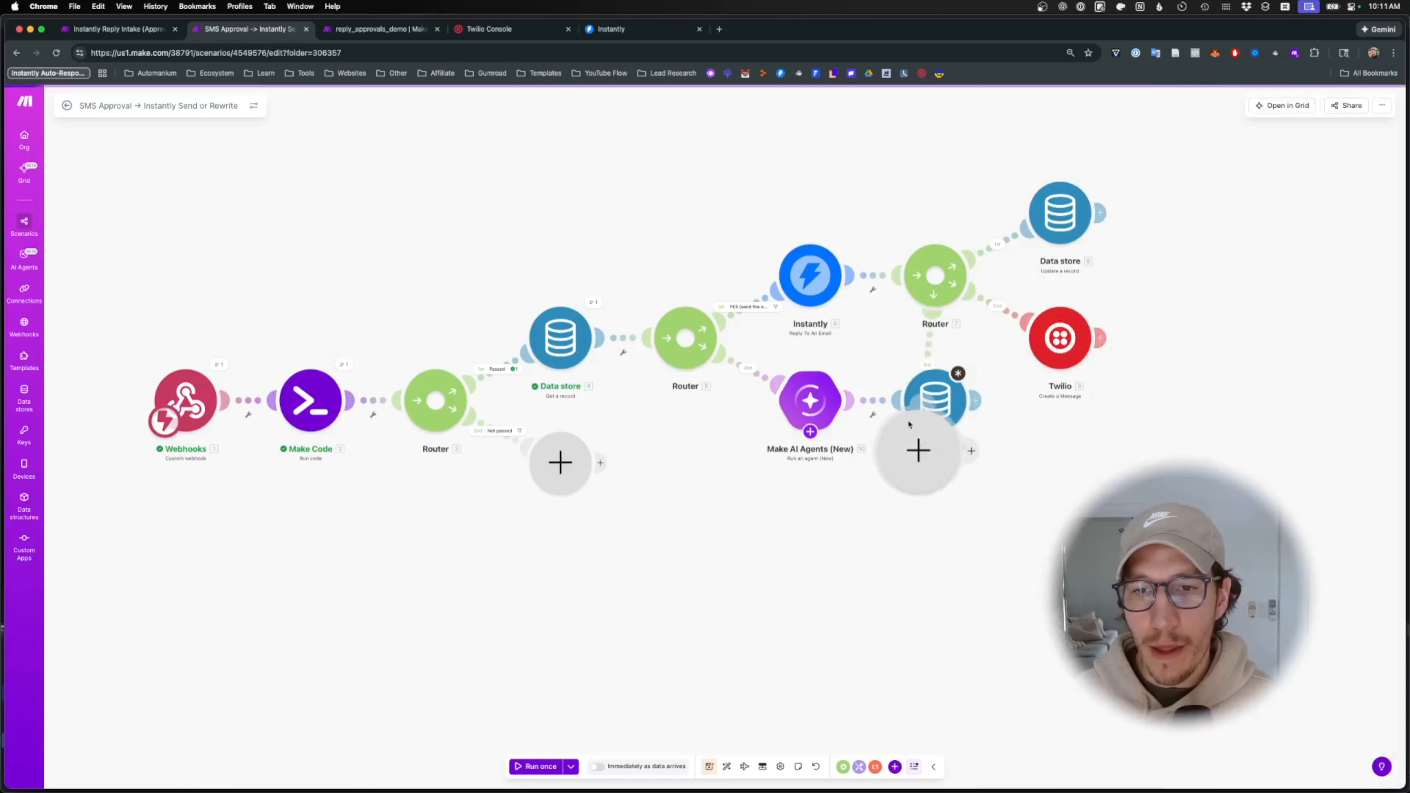
- Remove the link into the new data store and start a one-off test run
{"action": "left_click", "coordinate": [532, 766]}
{"action": "left_click", "coordinate": [770, 485]}
{"action": "right_click", "coordinate": [891, 405]}
{"action": "left_click", "coordinate": [916, 429]}
{"action": "left_click", "coordinate": [528, 771]}
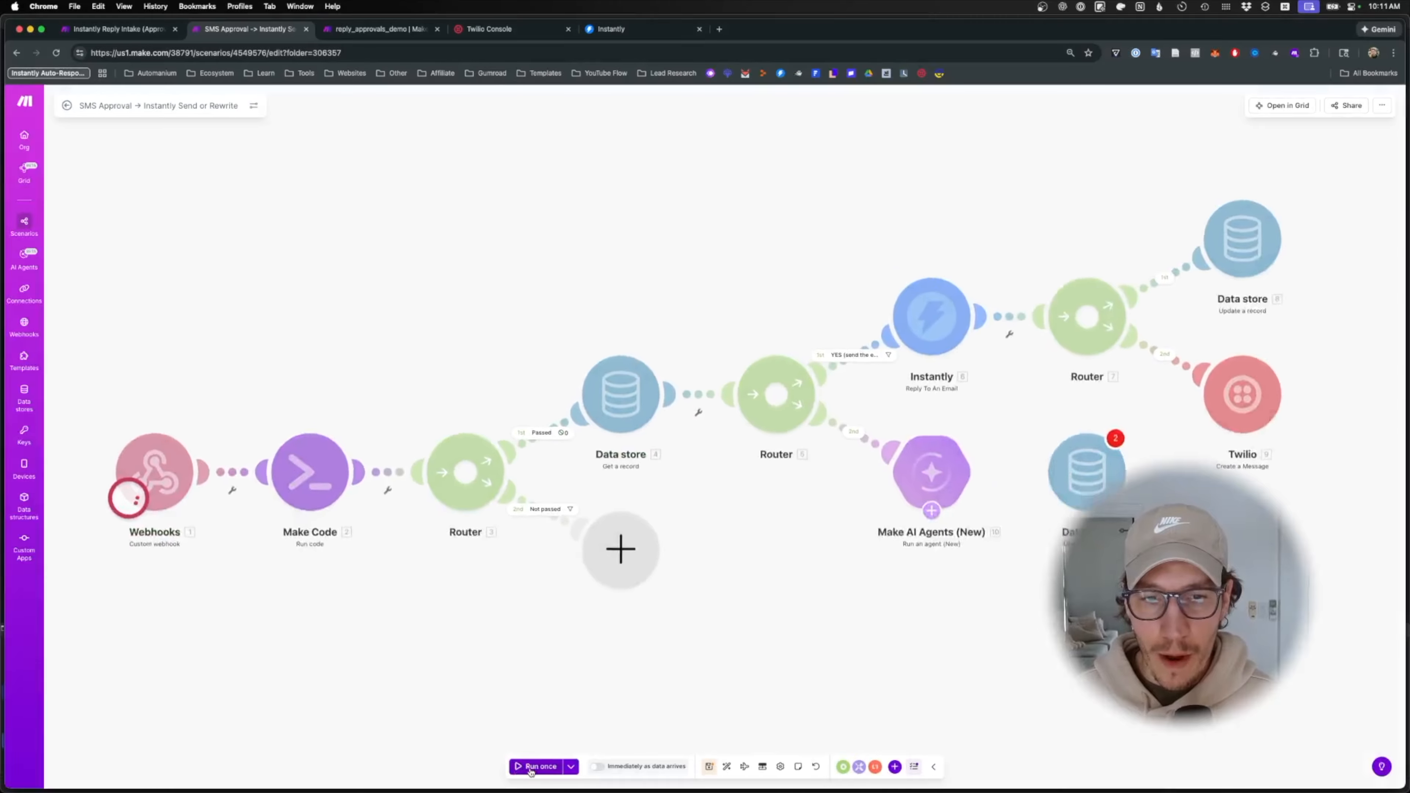
- Reply 'NO 193' in the Messages Notifications conversation, then return to Make
{"action": "mouse_move", "coordinate": [744, 788]}
{"action": "left_click", "coordinate": [832, 773]}
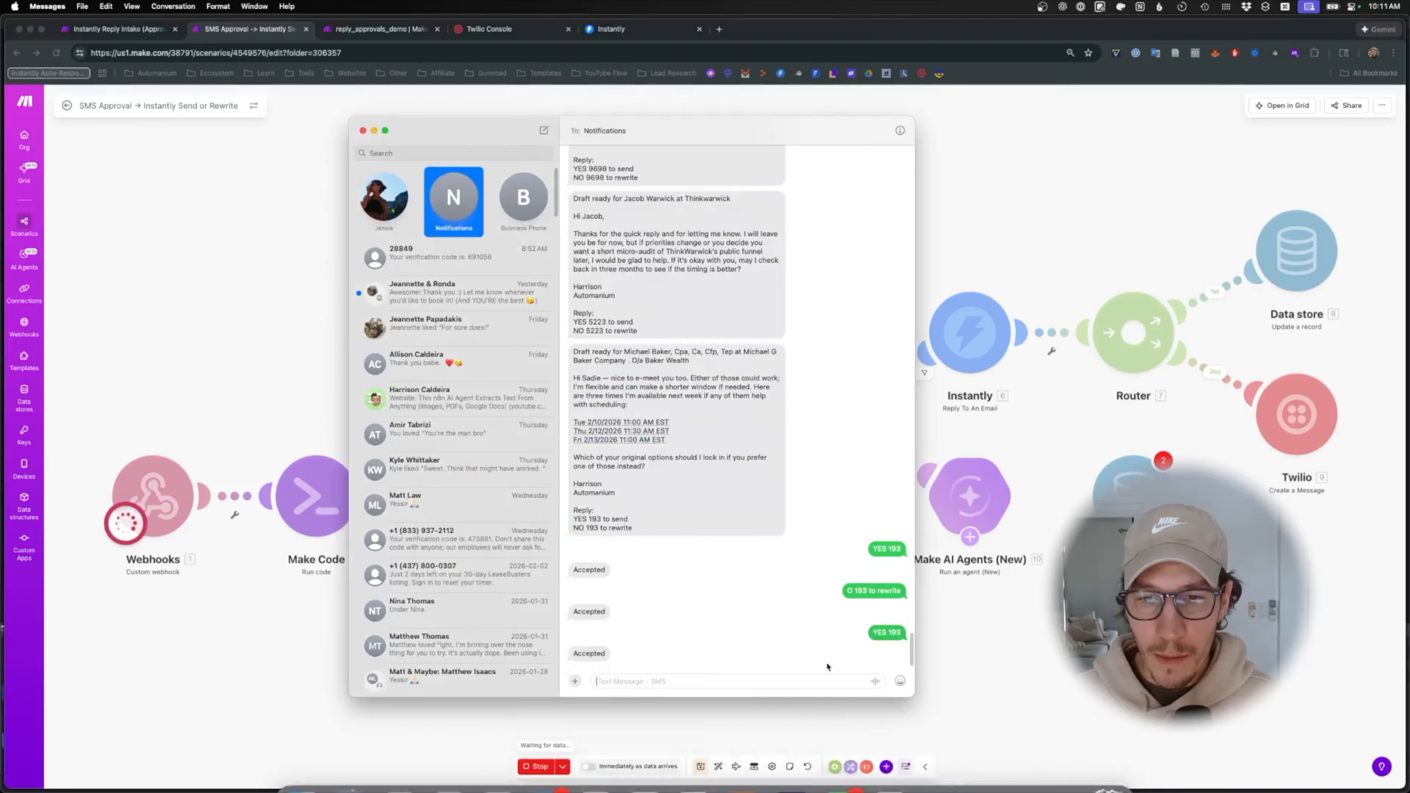
{"action": "left_click_drag", "start_coordinate": [600, 528], "coordinate": [572, 529]}
{"action": "key", "text": "super+c"}
{"action": "left_click", "coordinate": [660, 681]}
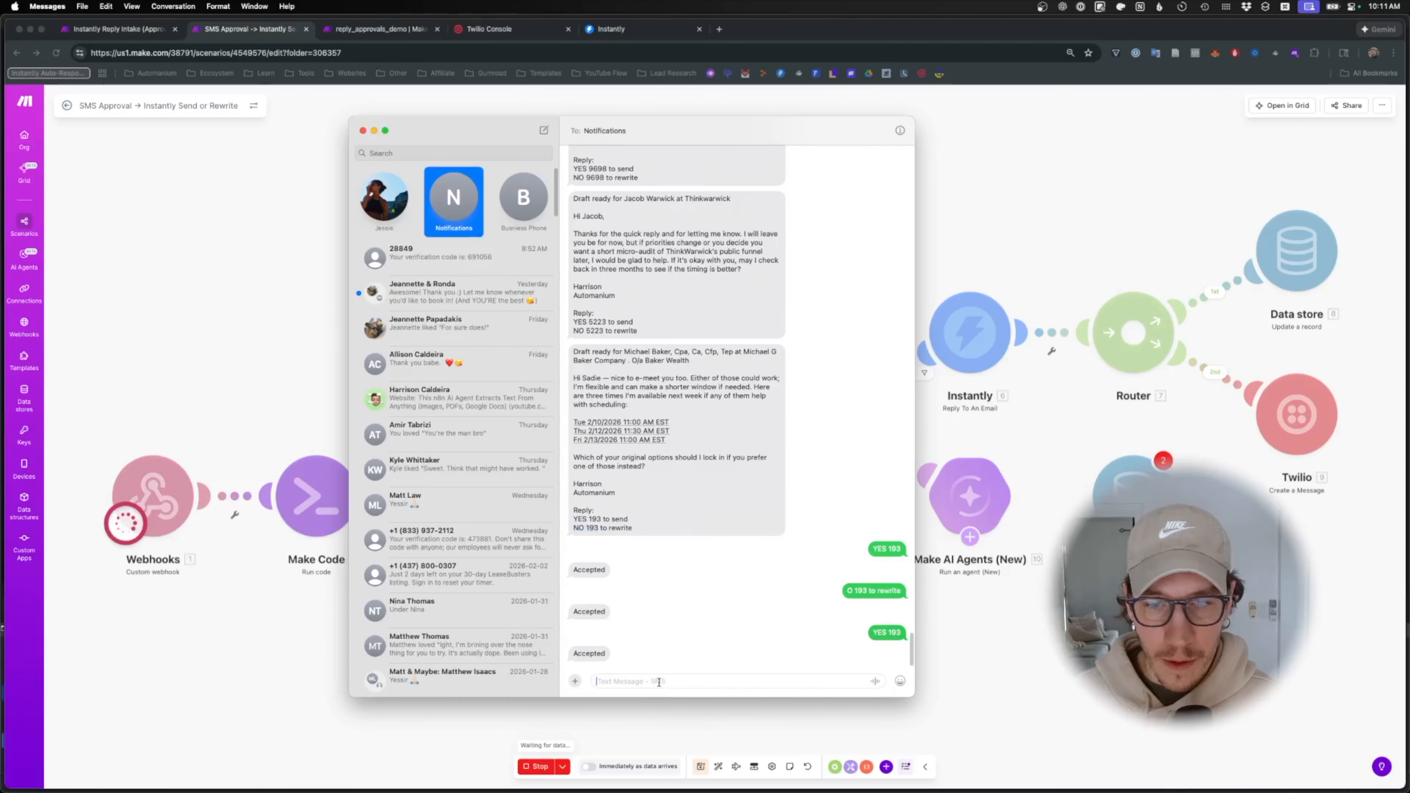
{"action": "key", "text": "super+v"}
{"action": "key", "text": "Return"}
{"action": "left_click", "coordinate": [938, 686]}
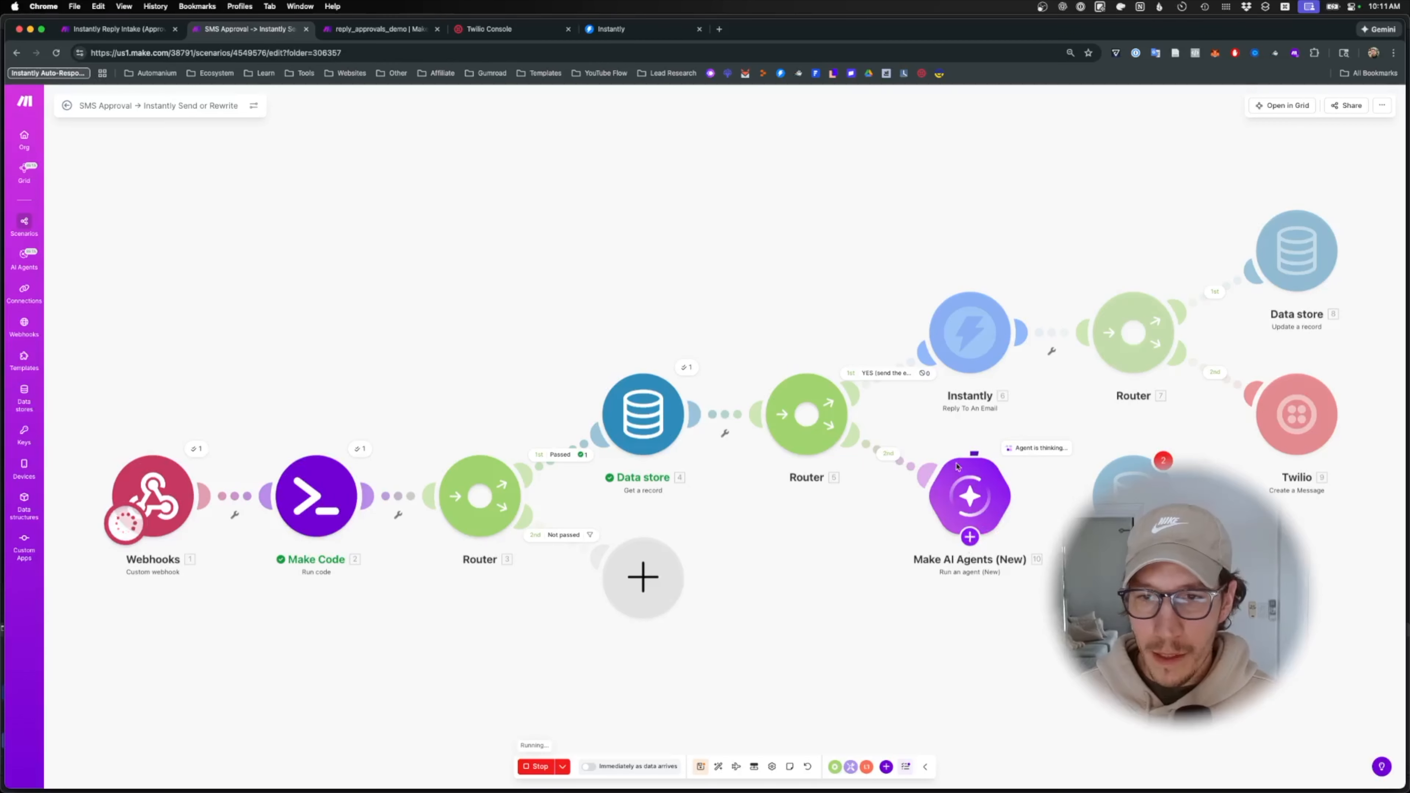
- Filter route 2 'No (rewrite)' on decision equal to 'No' (case insensitive), then link AI agent to Data store 11
{"action": "scroll", "coordinate": [844, 499], "scroll_direction": "right", "scroll_amount": 3}
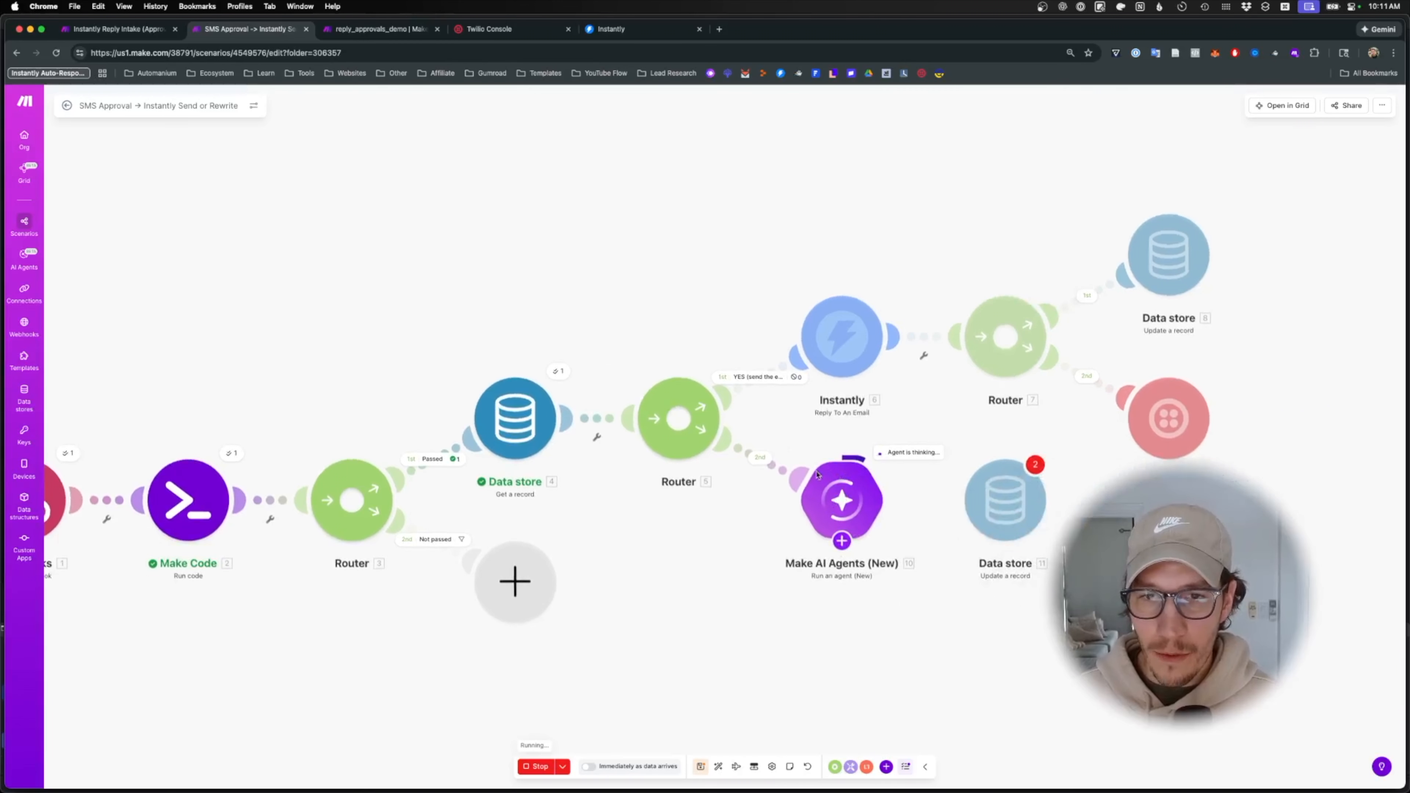
{"action": "left_click", "coordinate": [754, 464]}
{"action": "left_click", "coordinate": [883, 374]}
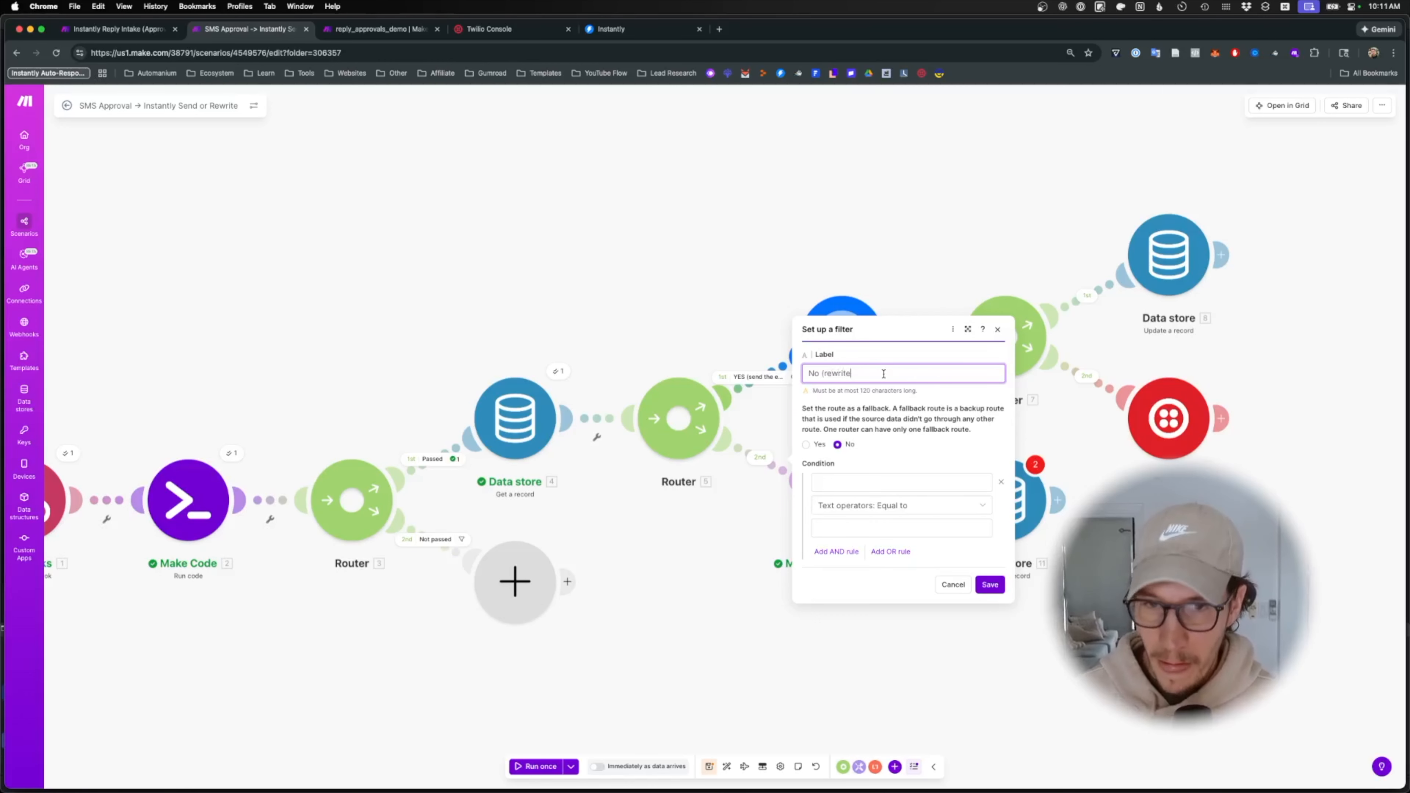
{"action": "left_click", "coordinate": [855, 481]}
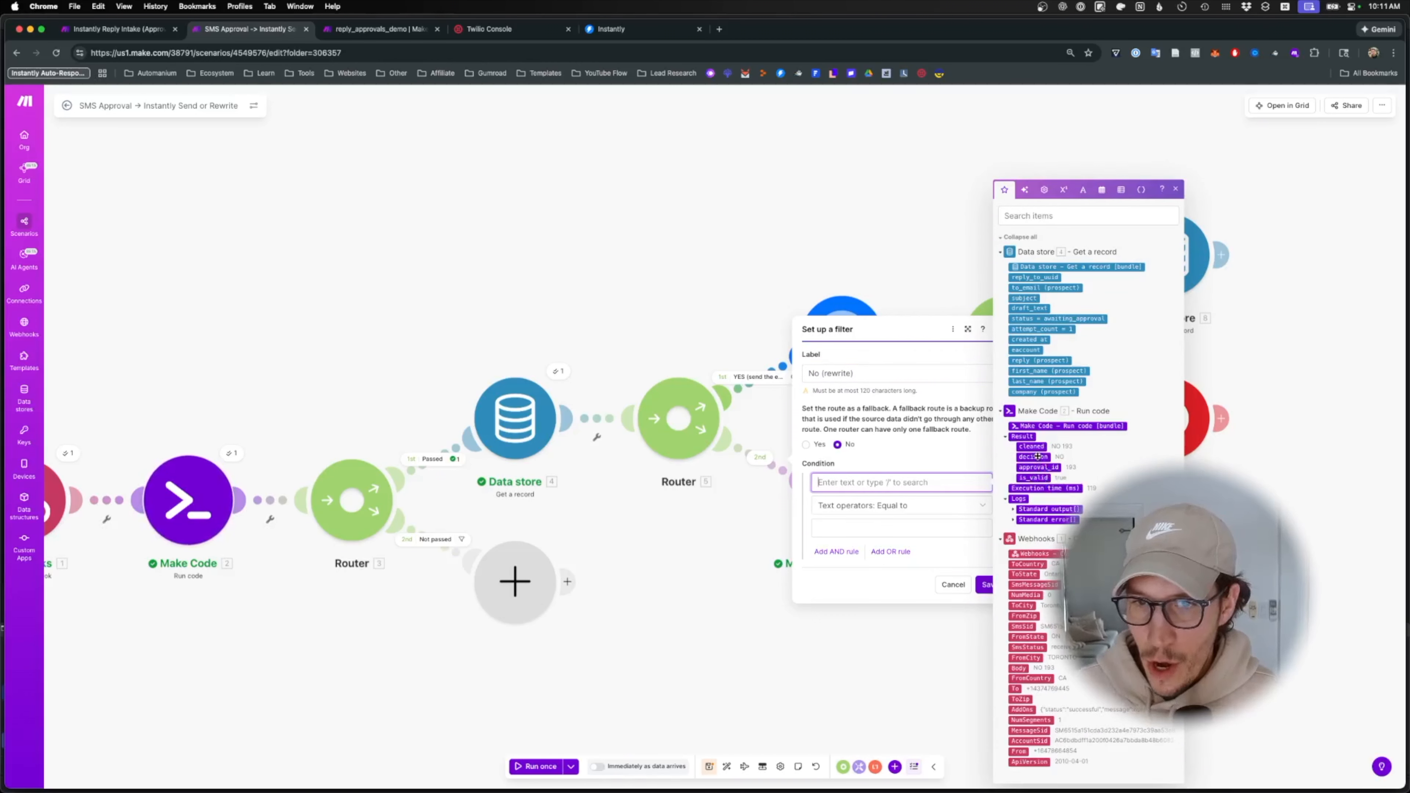
{"action": "left_click", "coordinate": [1034, 457]}
{"action": "left_click", "coordinate": [897, 505]}
{"action": "left_click", "coordinate": [887, 614]}
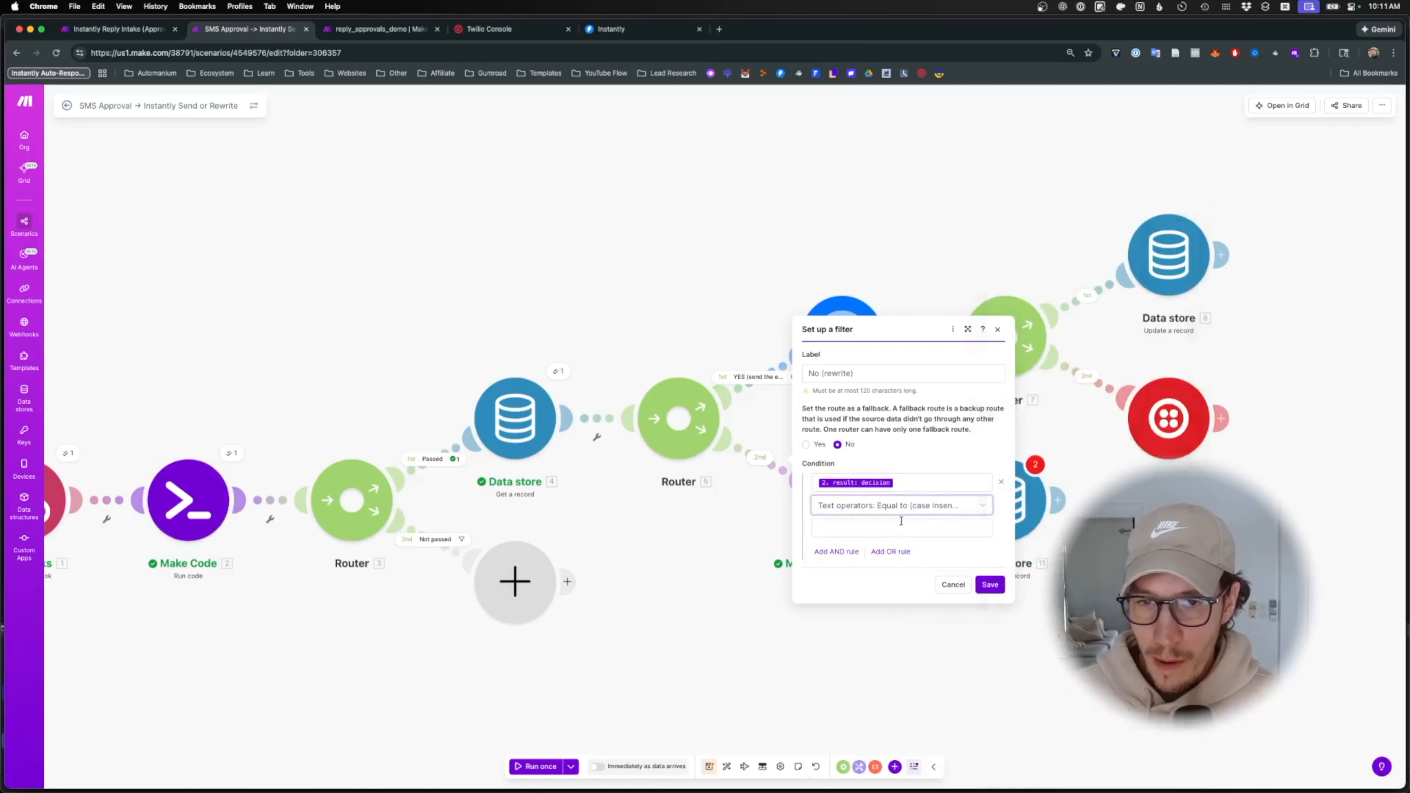
{"action": "left_click", "coordinate": [888, 527]}
{"action": "type", "text": "No"}
{"action": "left_click", "coordinate": [987, 585]}
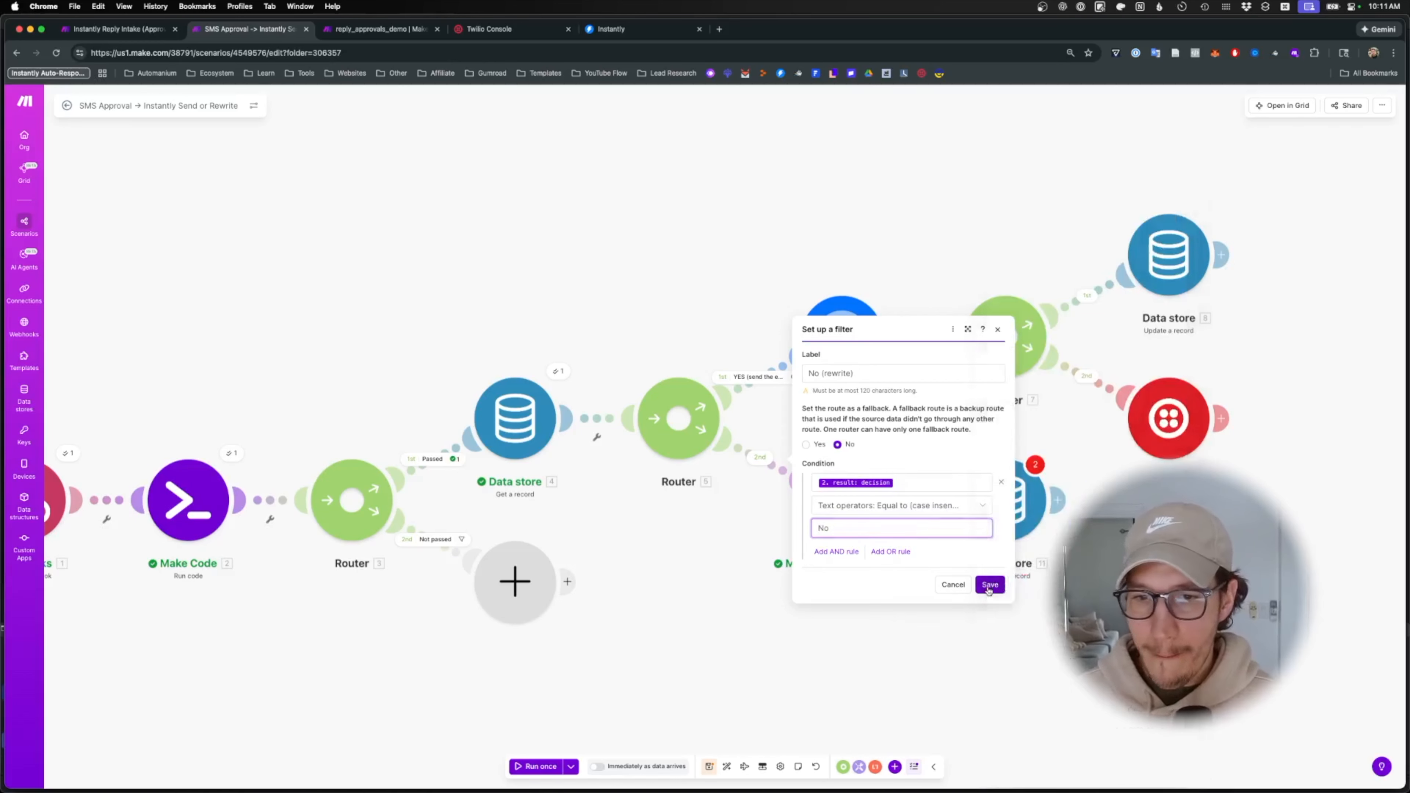
{"action": "left_click_drag", "start_coordinate": [895, 500], "coordinate": [1011, 503]}
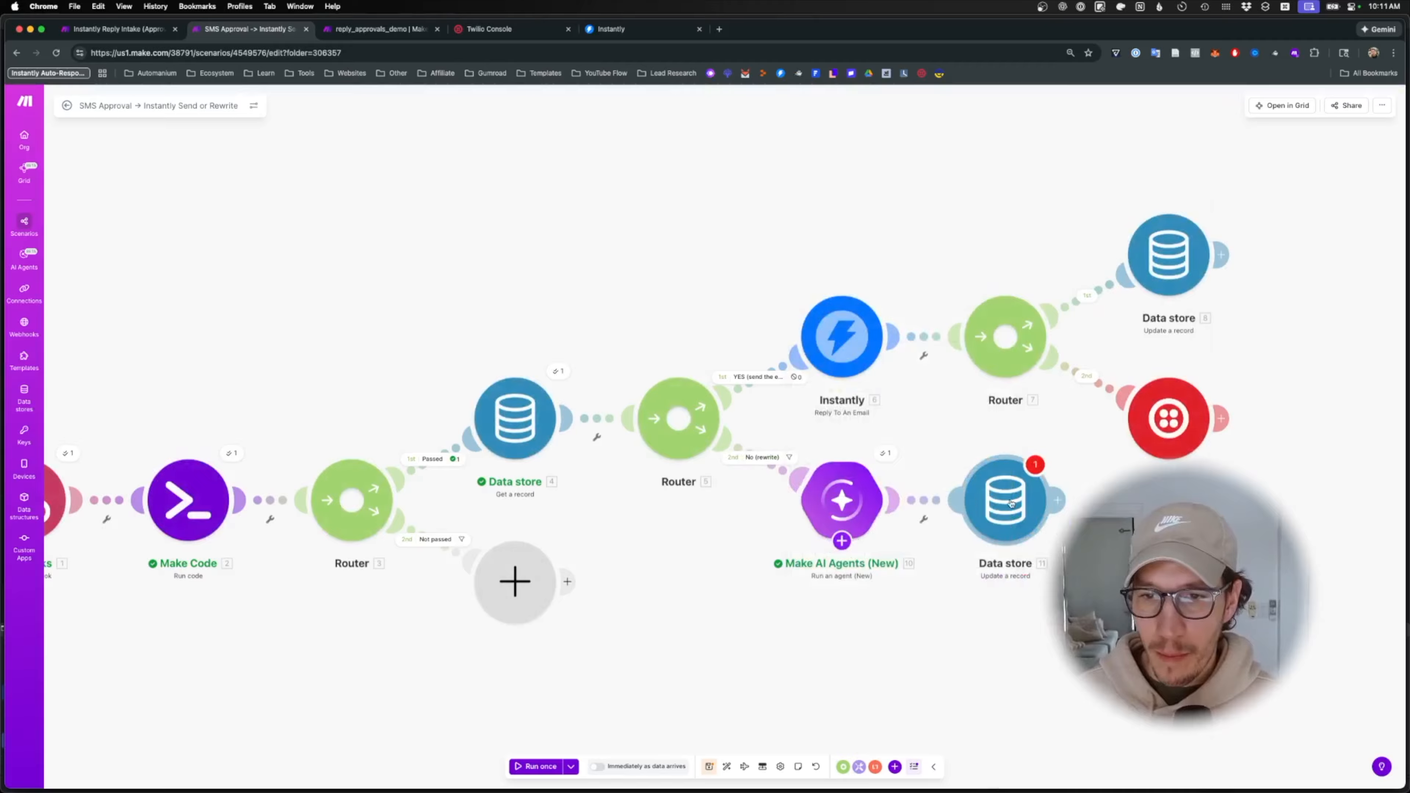
- Save the scenario and reload the page to refresh the Data store 11 settings
{"action": "left_click", "coordinate": [1007, 503]}
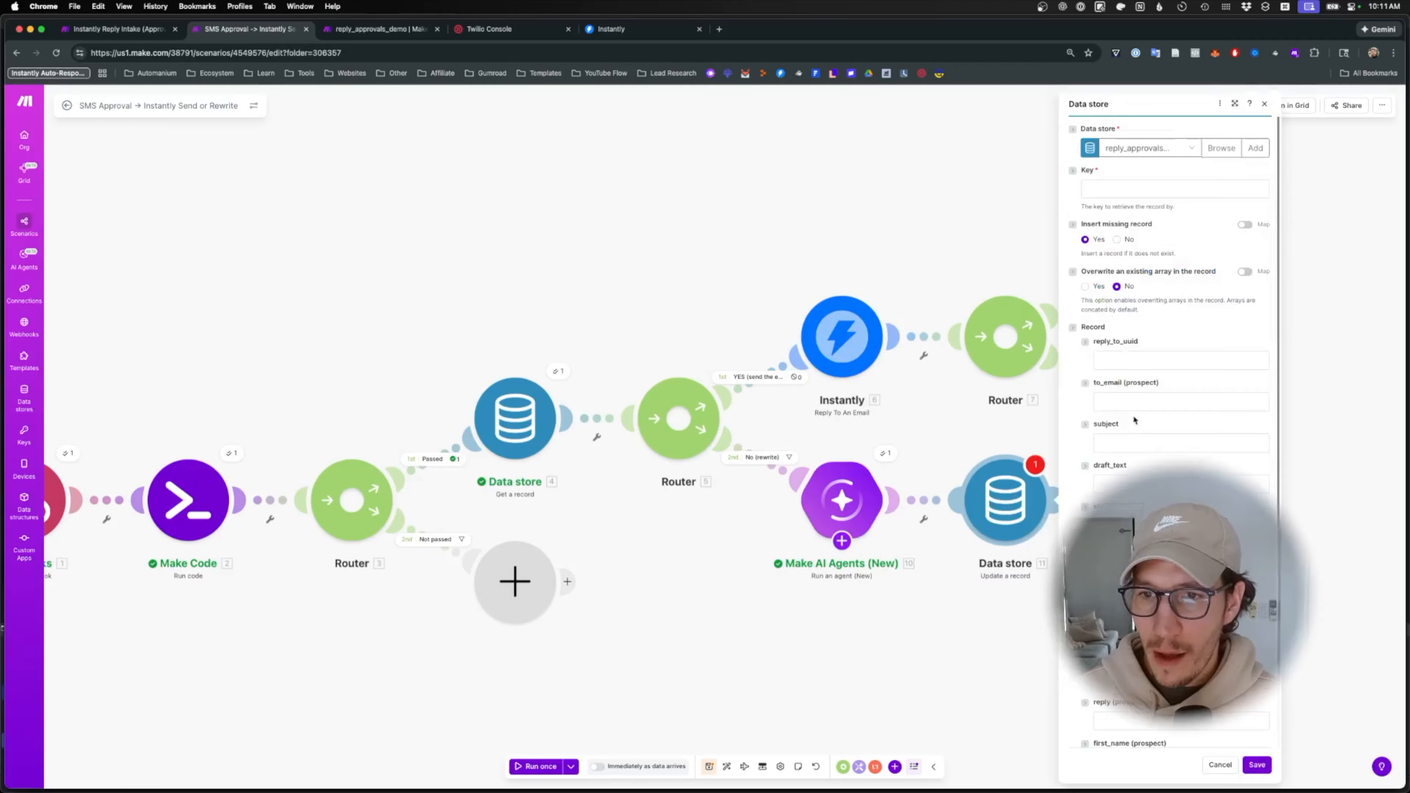
{"action": "left_click", "coordinate": [1128, 482]}
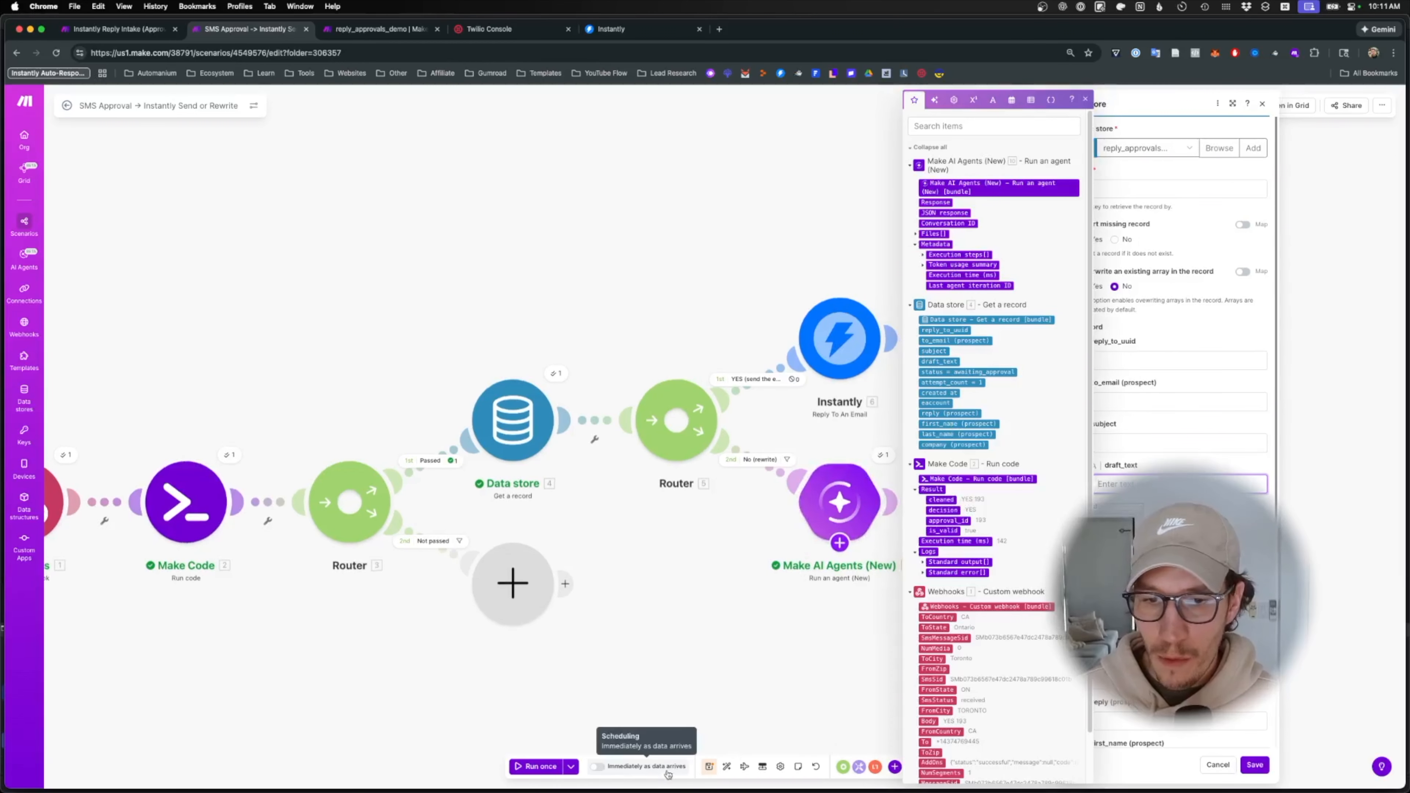
{"action": "left_click", "coordinate": [709, 766]}
{"action": "left_click", "coordinate": [768, 477]}
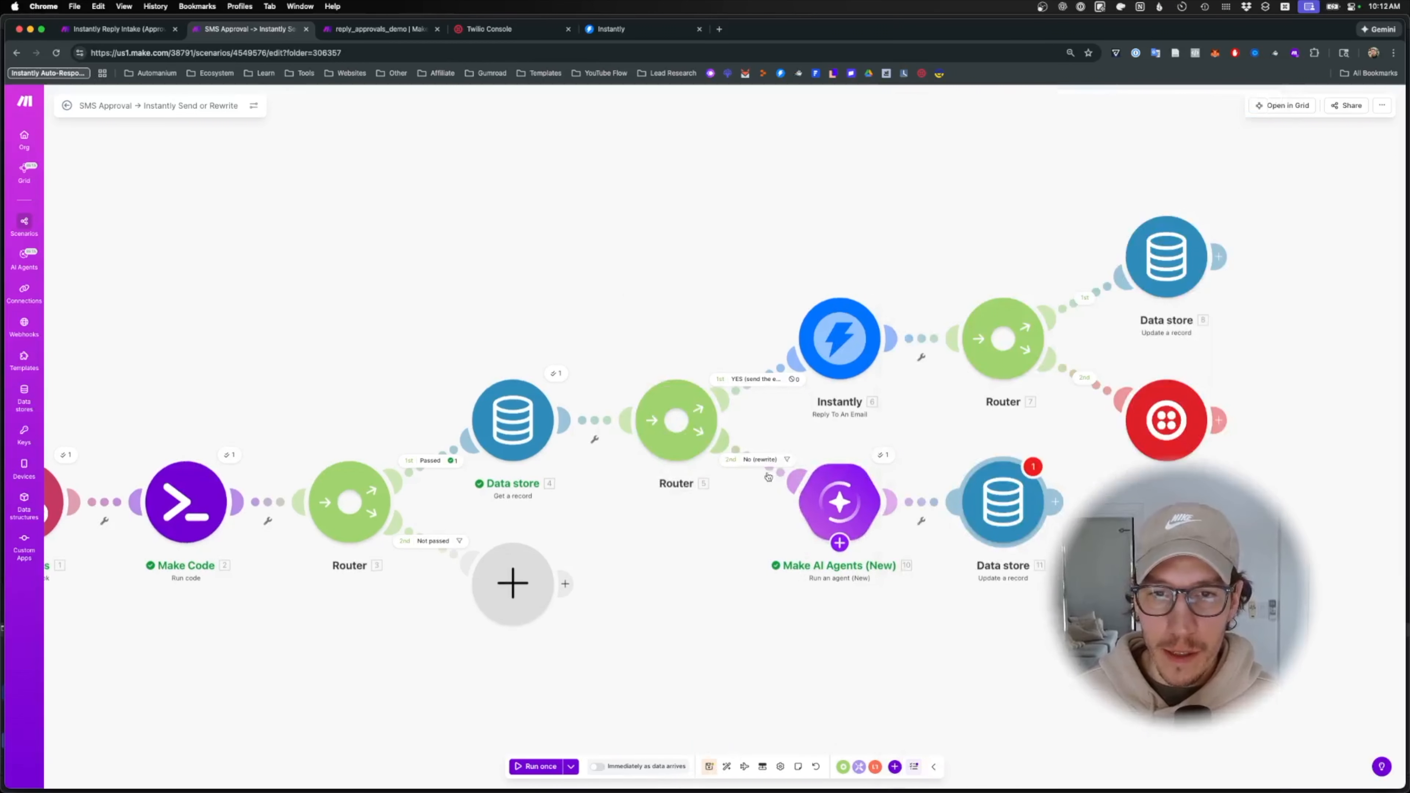
{"action": "left_click", "coordinate": [506, 52]}
{"action": "key", "text": "Return"}
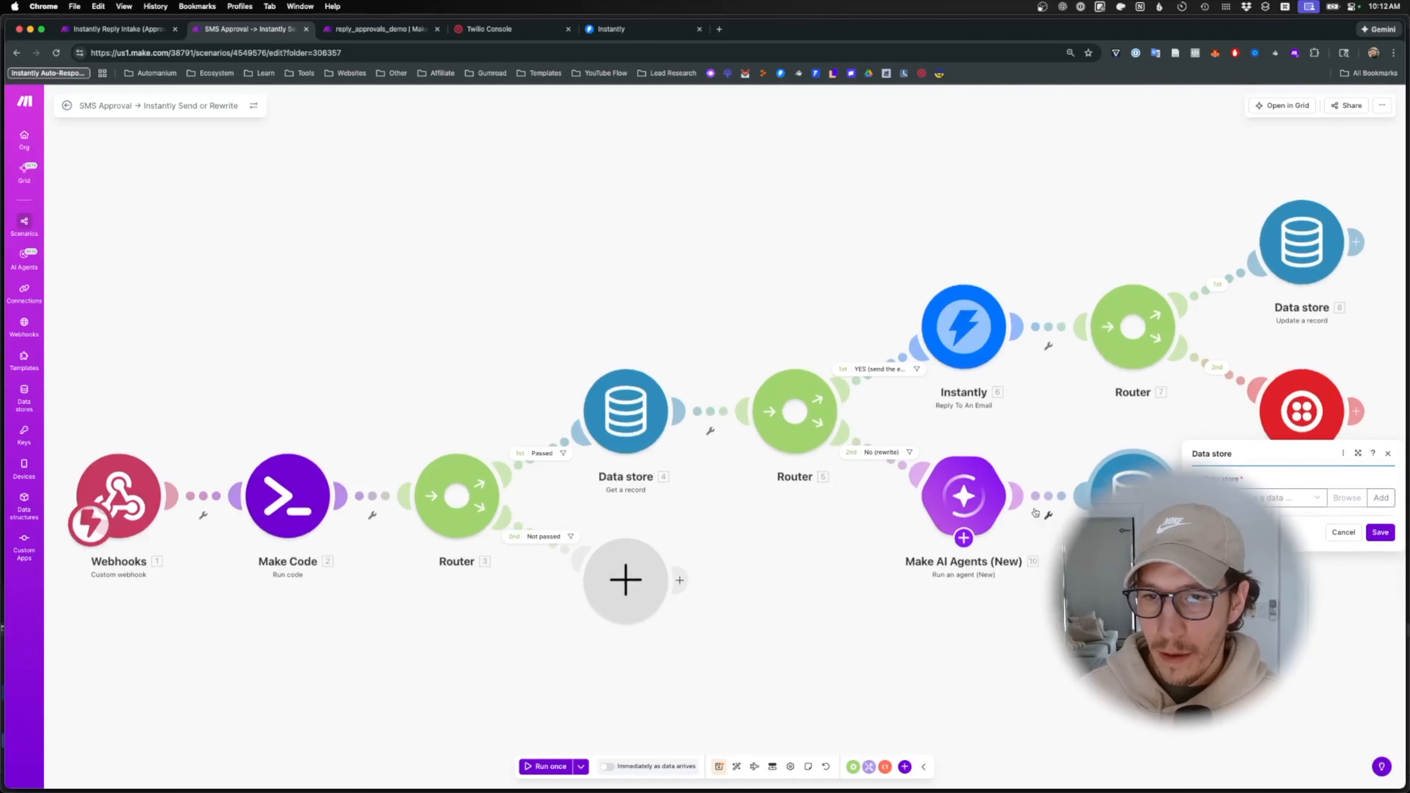
- Choose the reply_approvals store, keyed by 2. result: approval_id, with the agent's Response as draft_text
{"action": "left_click", "coordinate": [1293, 497]}
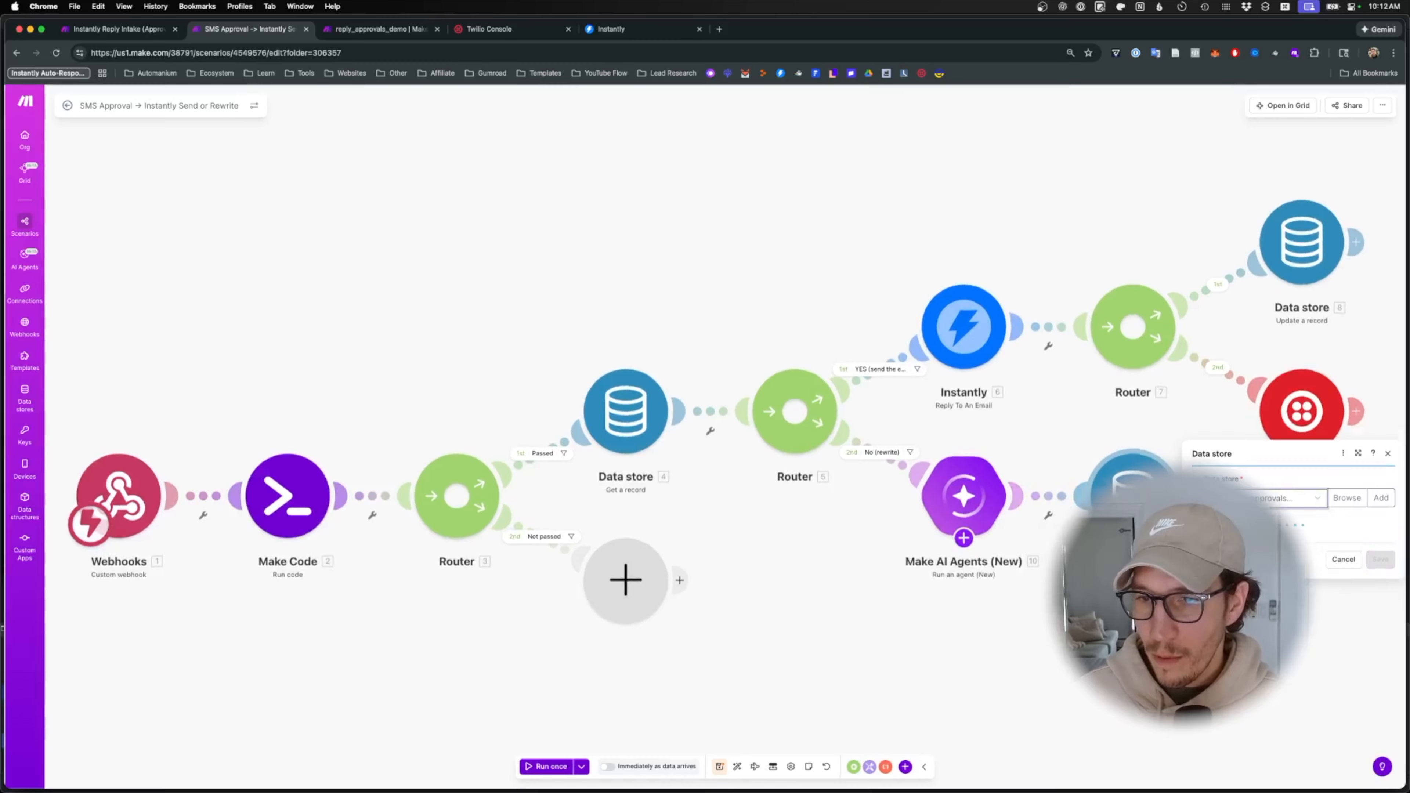
{"action": "left_click", "coordinate": [1277, 534]}
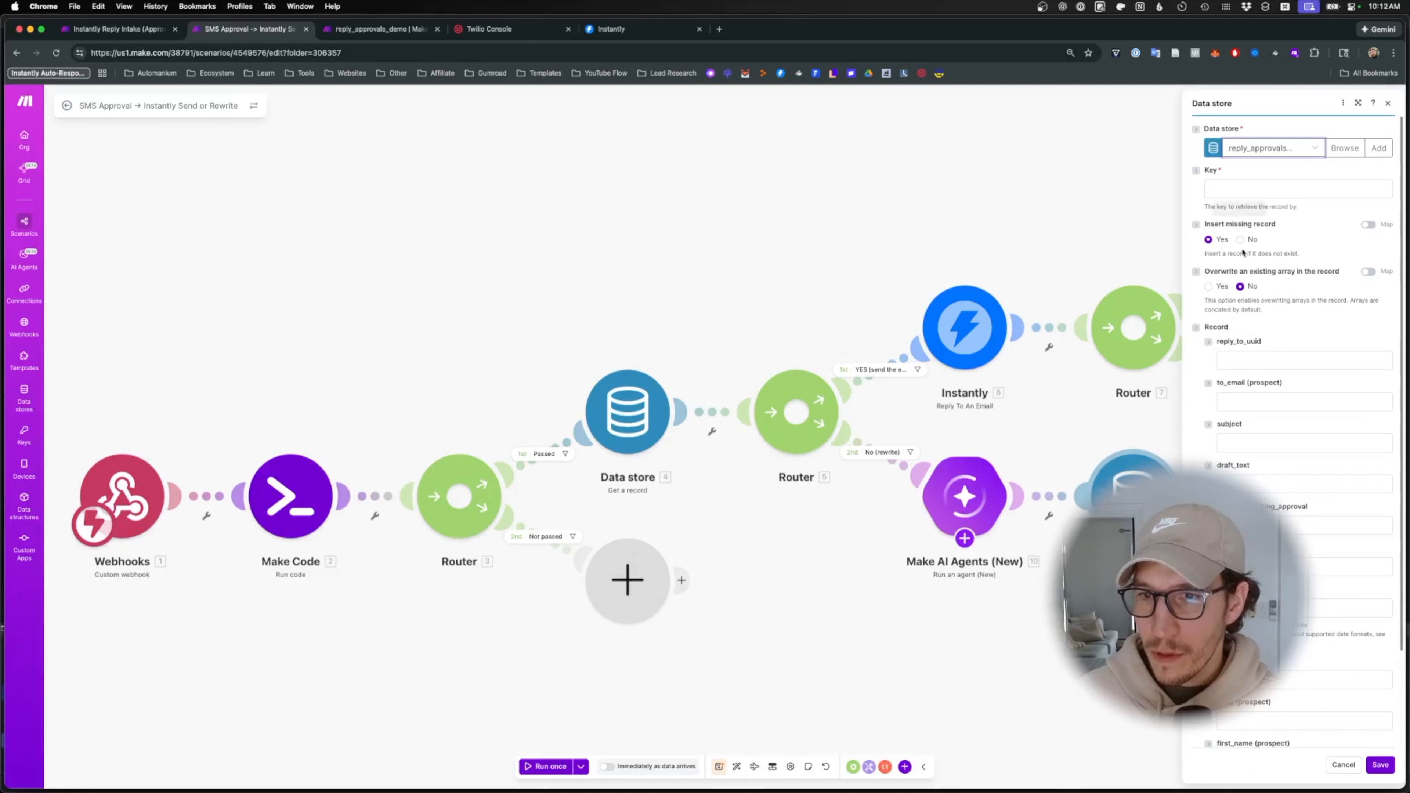
{"action": "left_click", "coordinate": [1237, 193]}
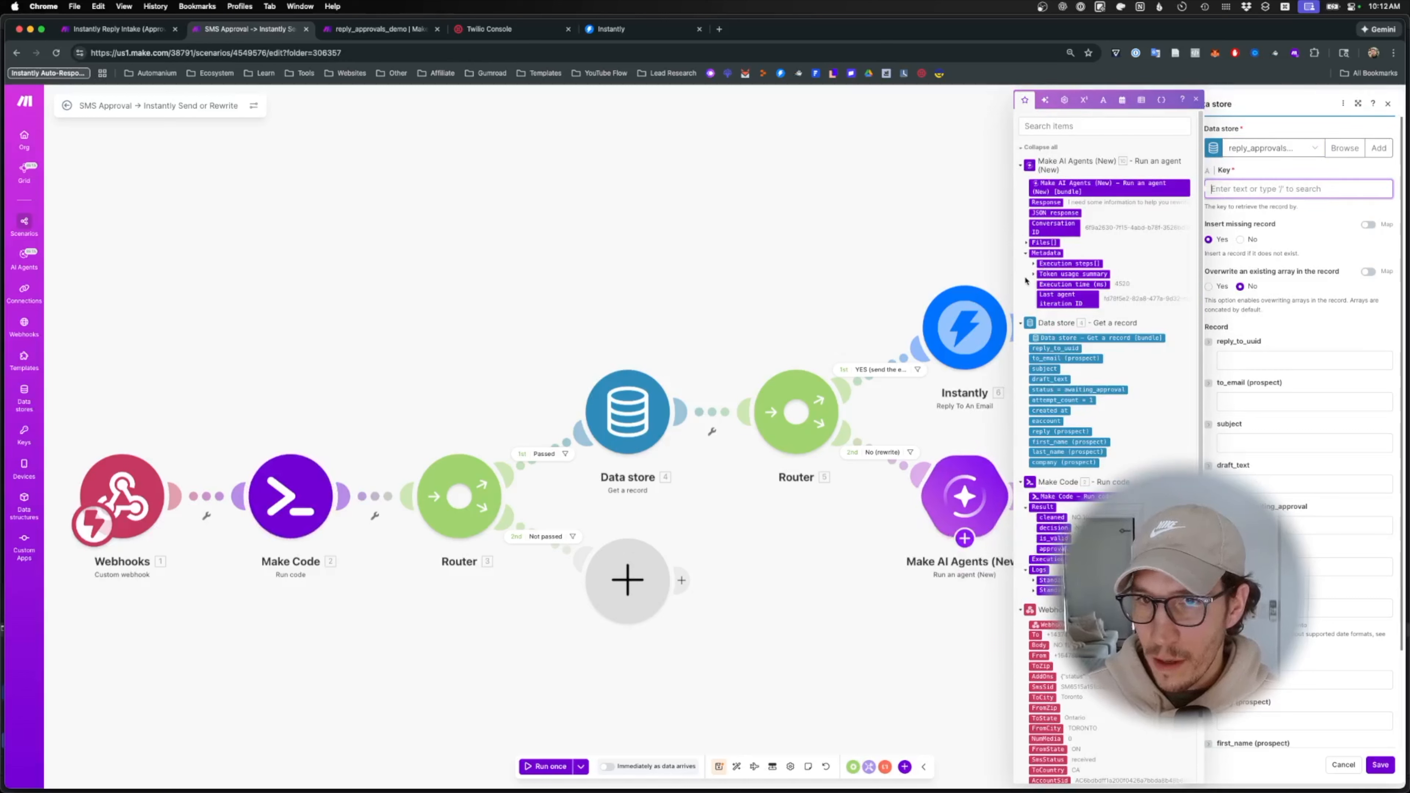
{"action": "left_click", "coordinate": [1025, 243]}
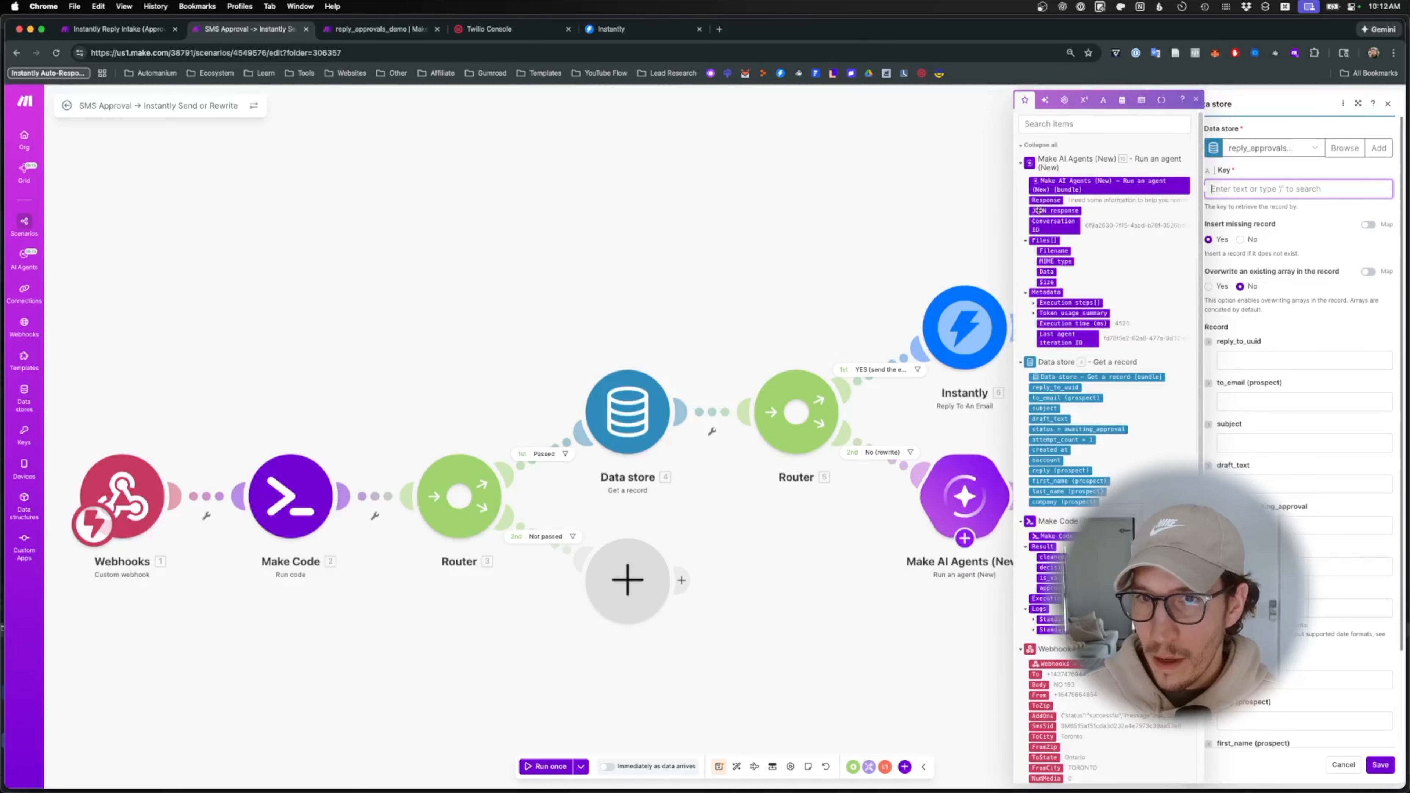
{"action": "left_click_drag", "start_coordinate": [1048, 203], "coordinate": [1257, 484]}
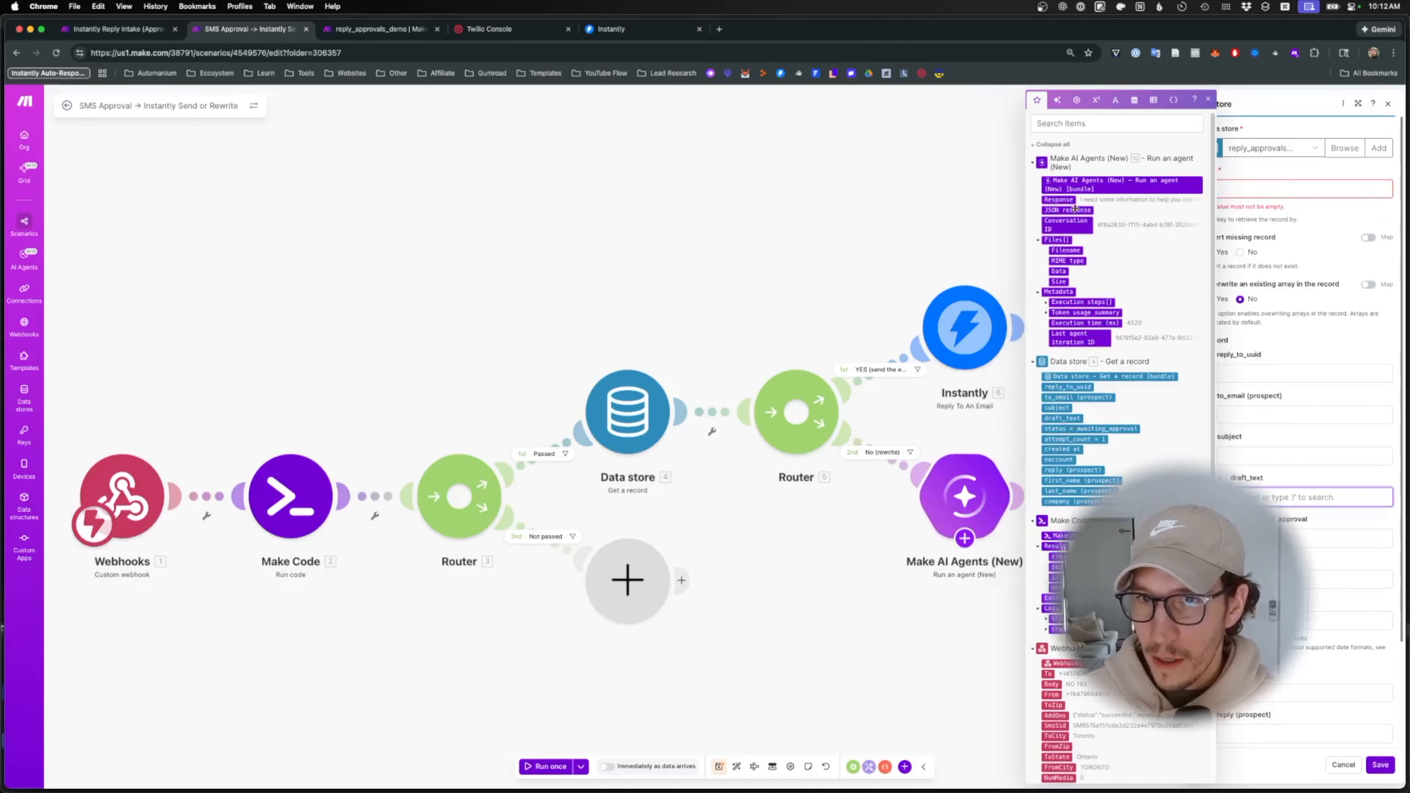
{"action": "left_click", "coordinate": [1294, 189]}
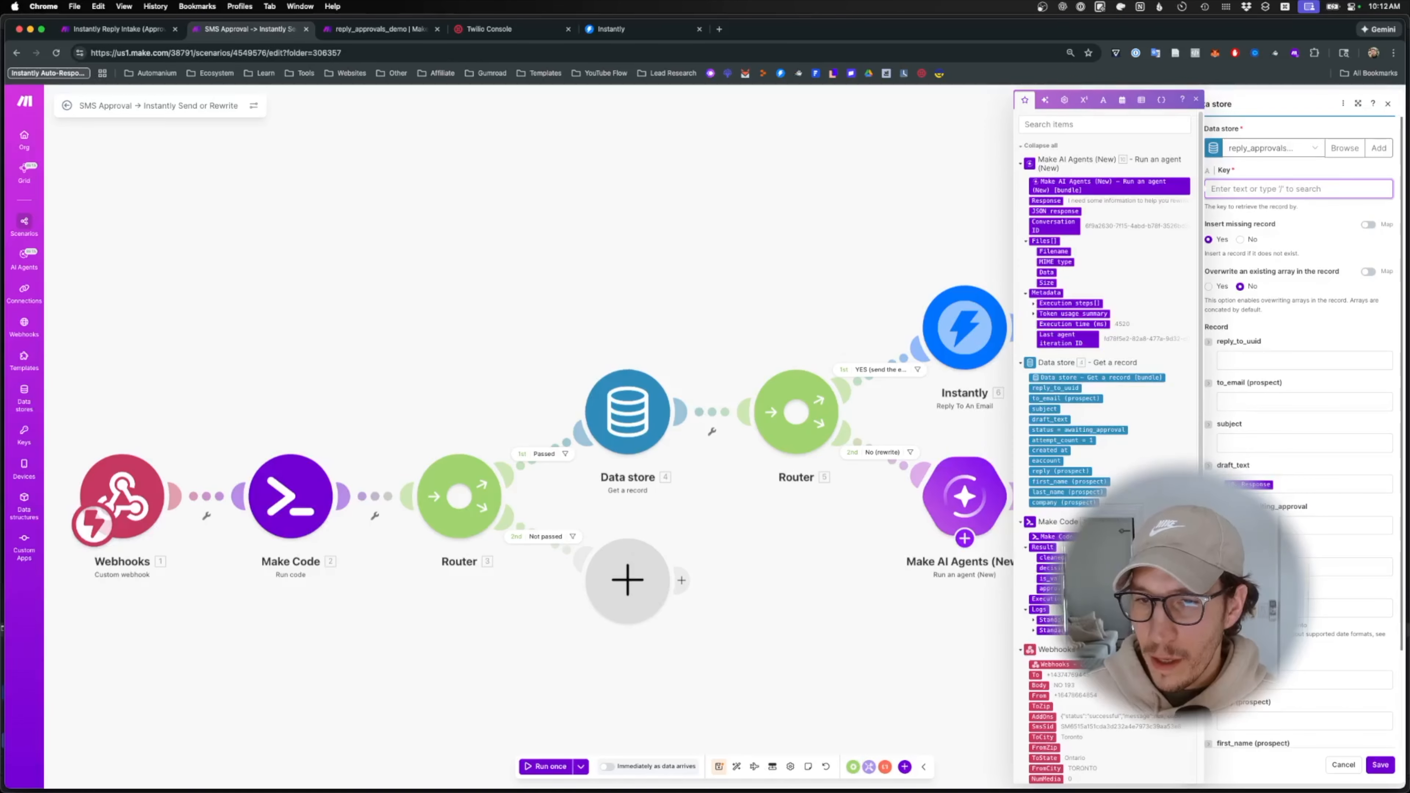
{"action": "left_click", "coordinate": [1049, 590]}
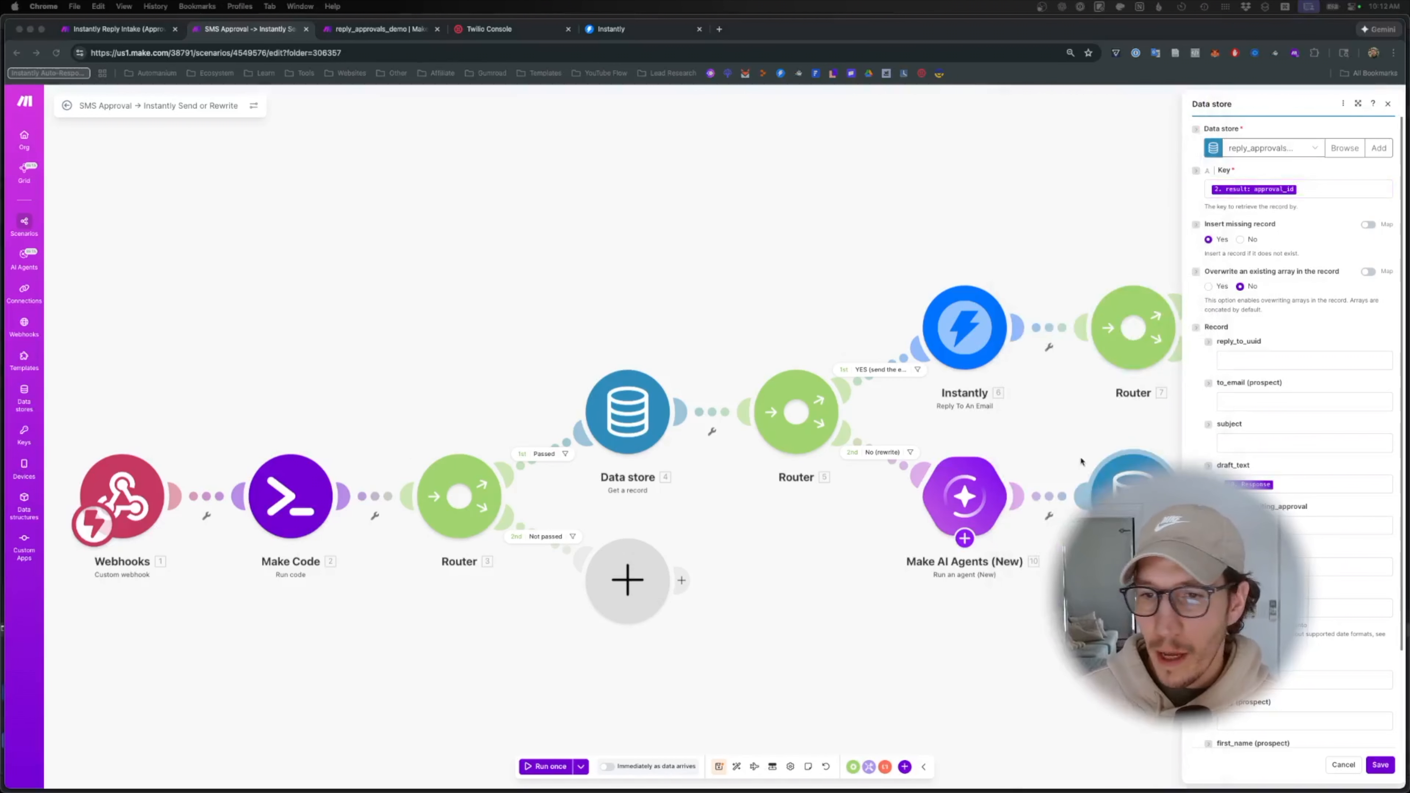
- Set attempt_count to the stored attempt_count + 1 and save Data store 11
{"action": "scroll", "coordinate": [1294, 445], "scroll_direction": "down", "scroll_amount": 1}
{"action": "left_click", "coordinate": [1332, 544]}
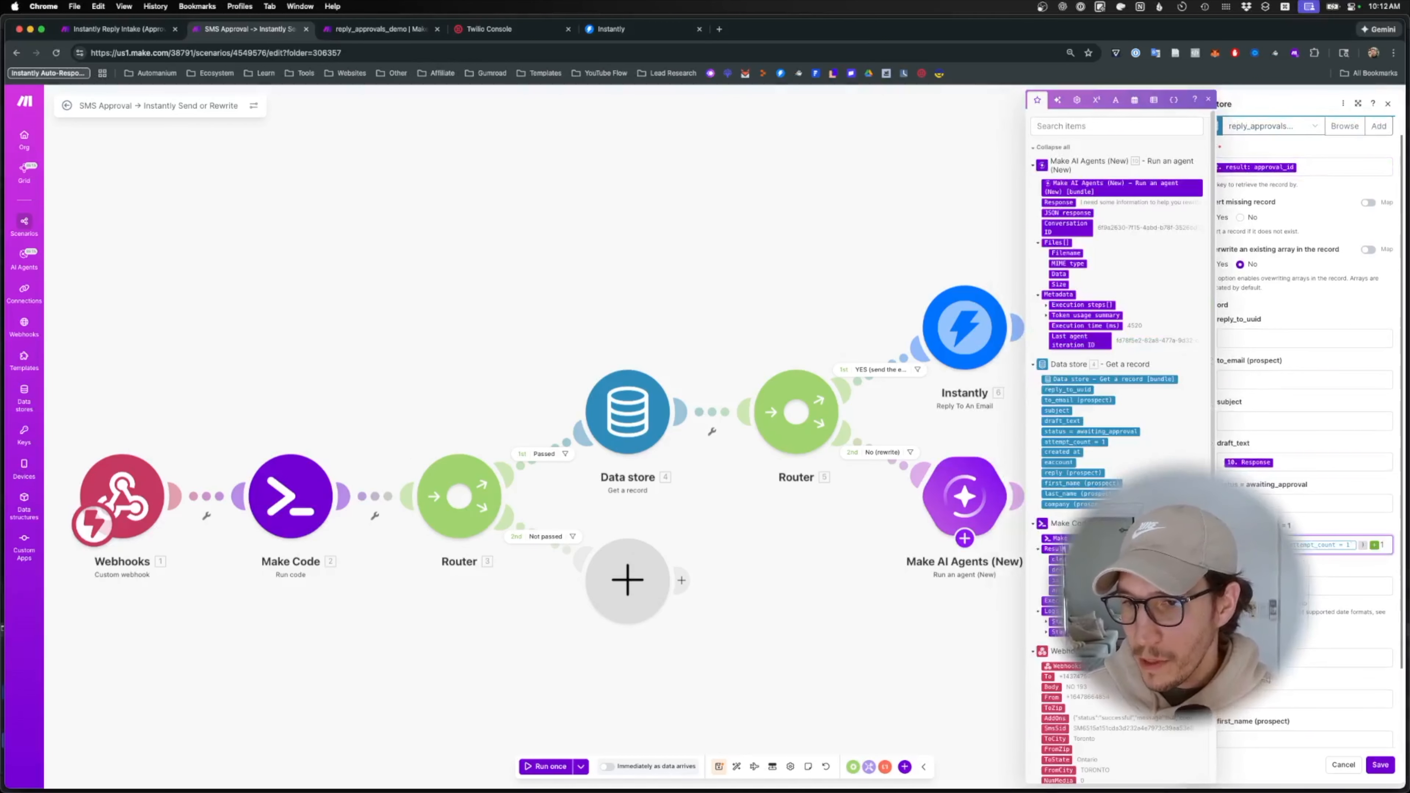
{"action": "key", "text": "BackSpace"}
{"action": "key", "text": "BackSpace"}
{"action": "key", "text": "BackSpace"}
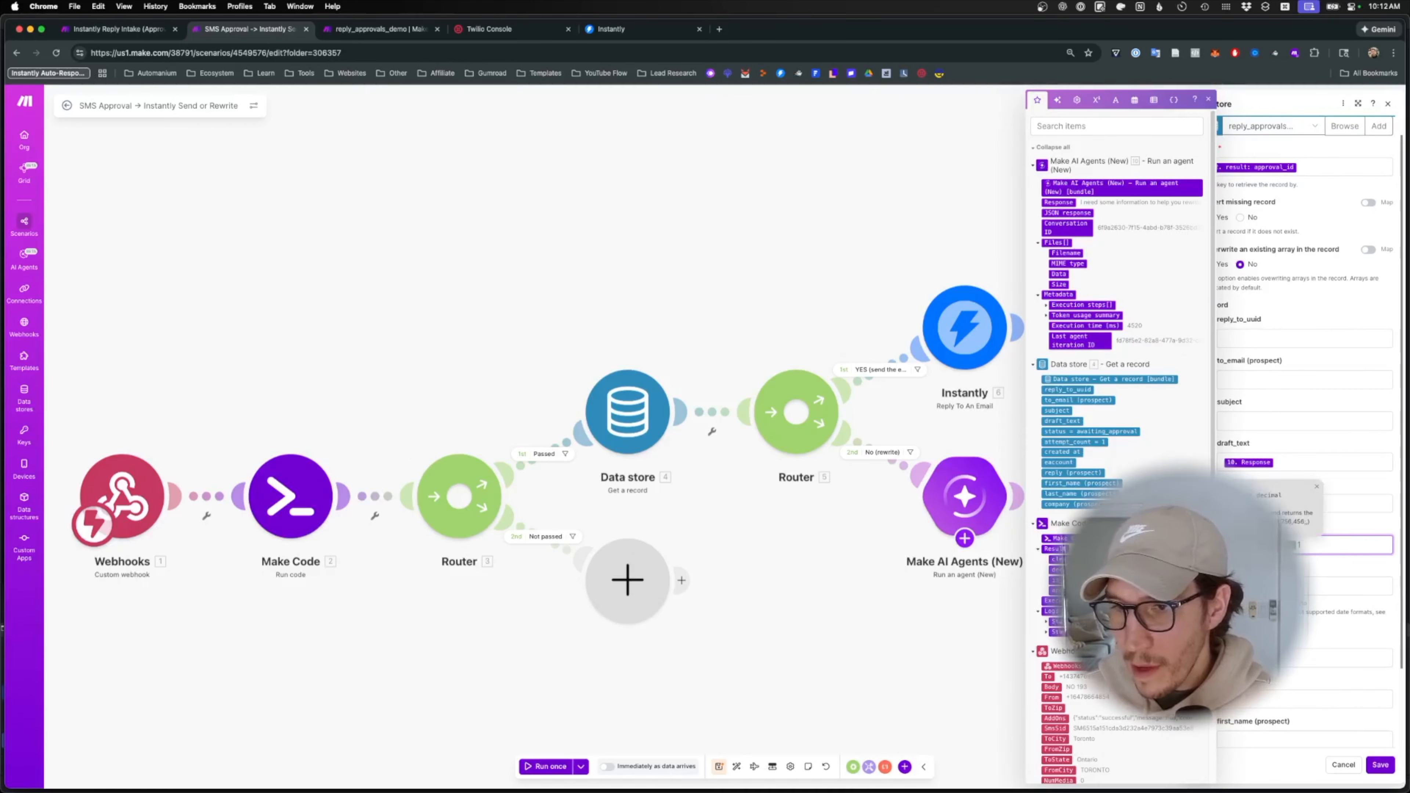
{"action": "left_click", "coordinate": [1075, 442]}
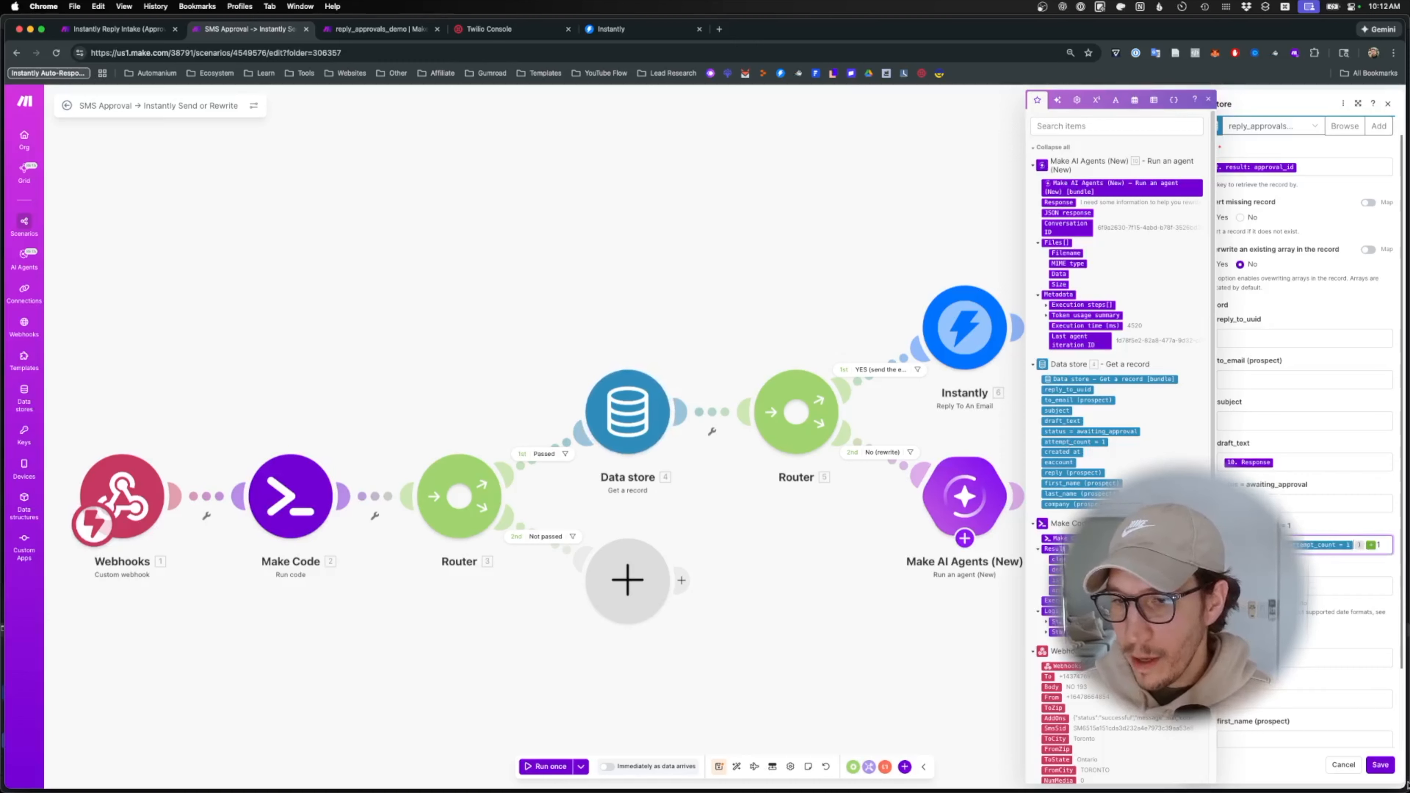
{"action": "left_click", "coordinate": [1380, 765]}
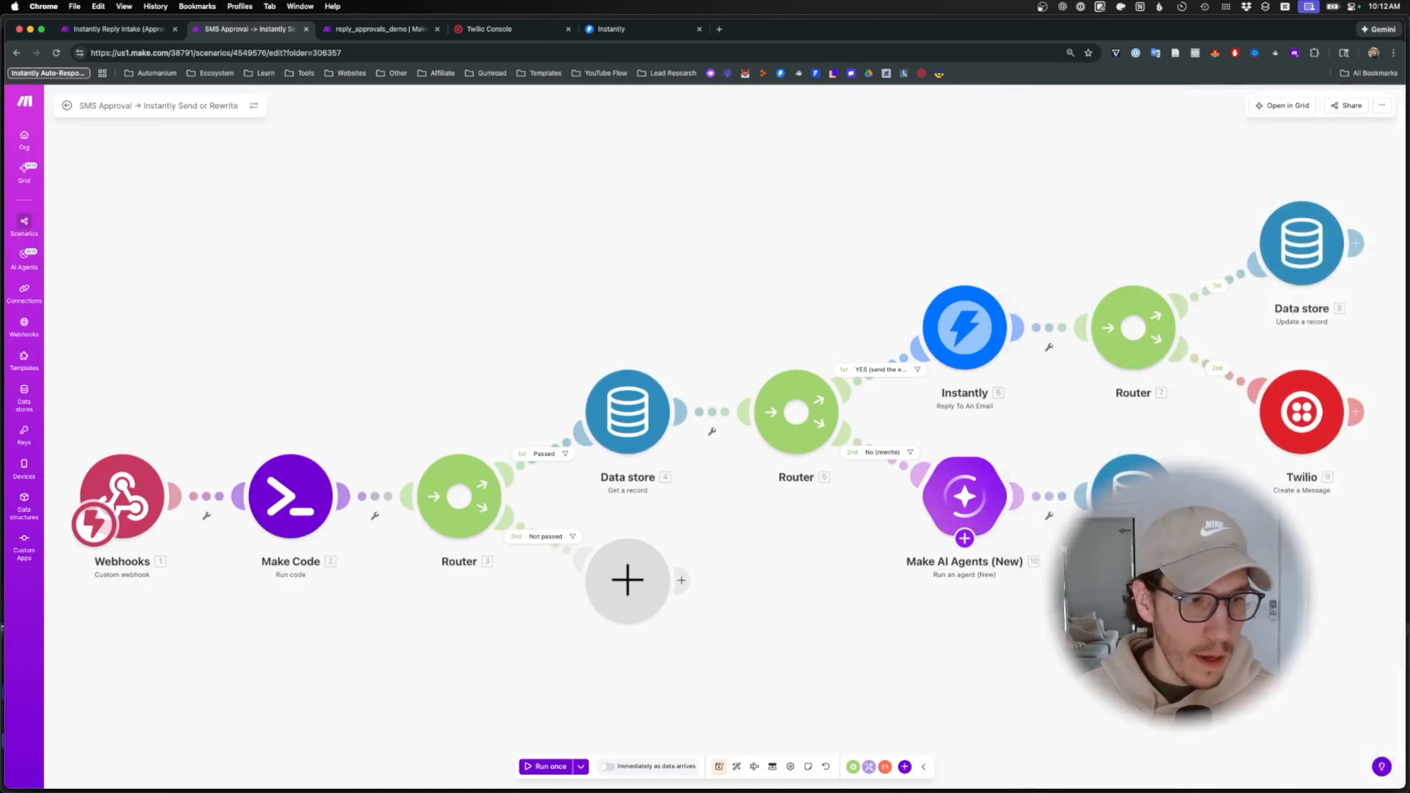
- Duplicate the Twilio module and paste the 'Rewrite ready' body with the agent's Response
{"action": "left_click_drag", "start_coordinate": [1073, 651], "coordinate": [698, 598]}
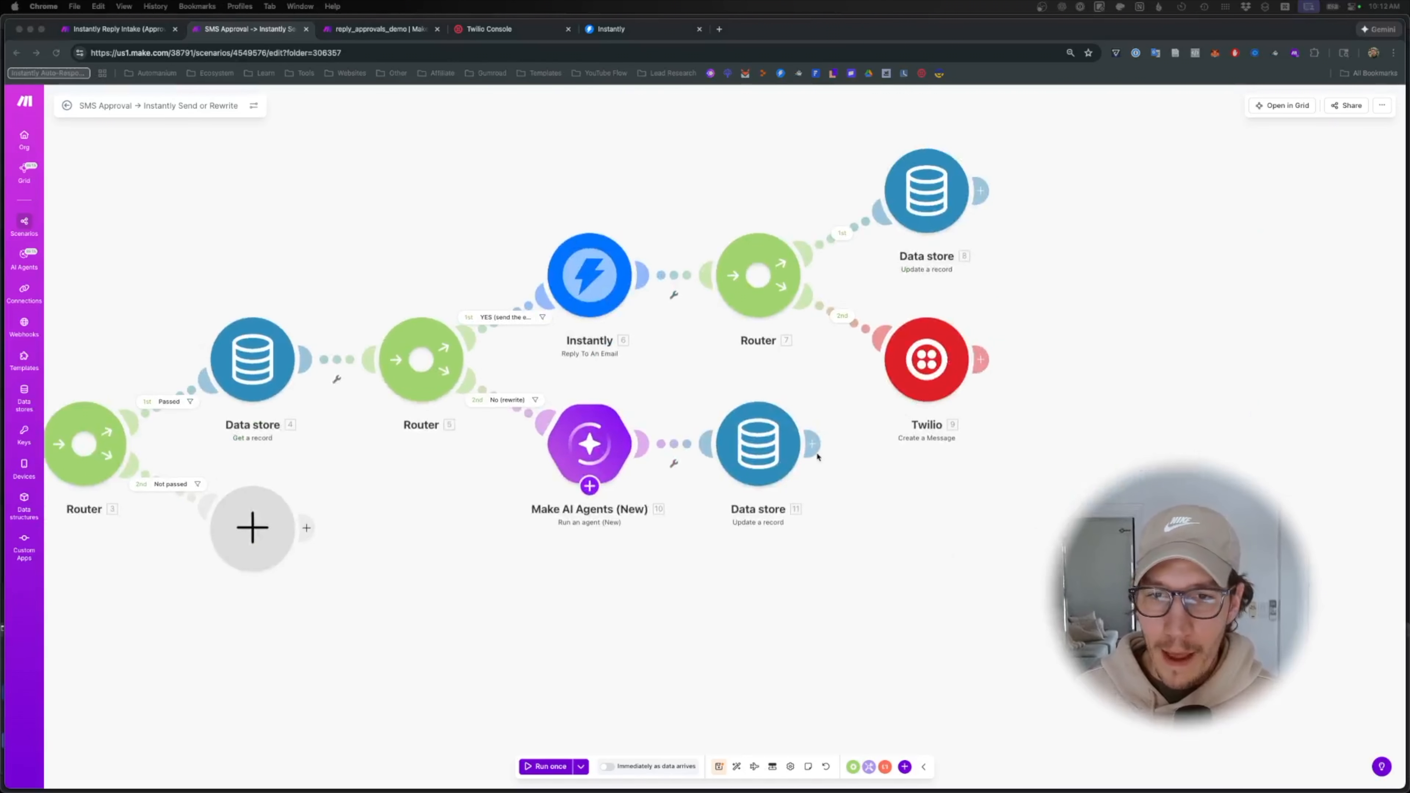
{"action": "right_click", "coordinate": [940, 367]}
{"action": "left_click", "coordinate": [966, 438]}
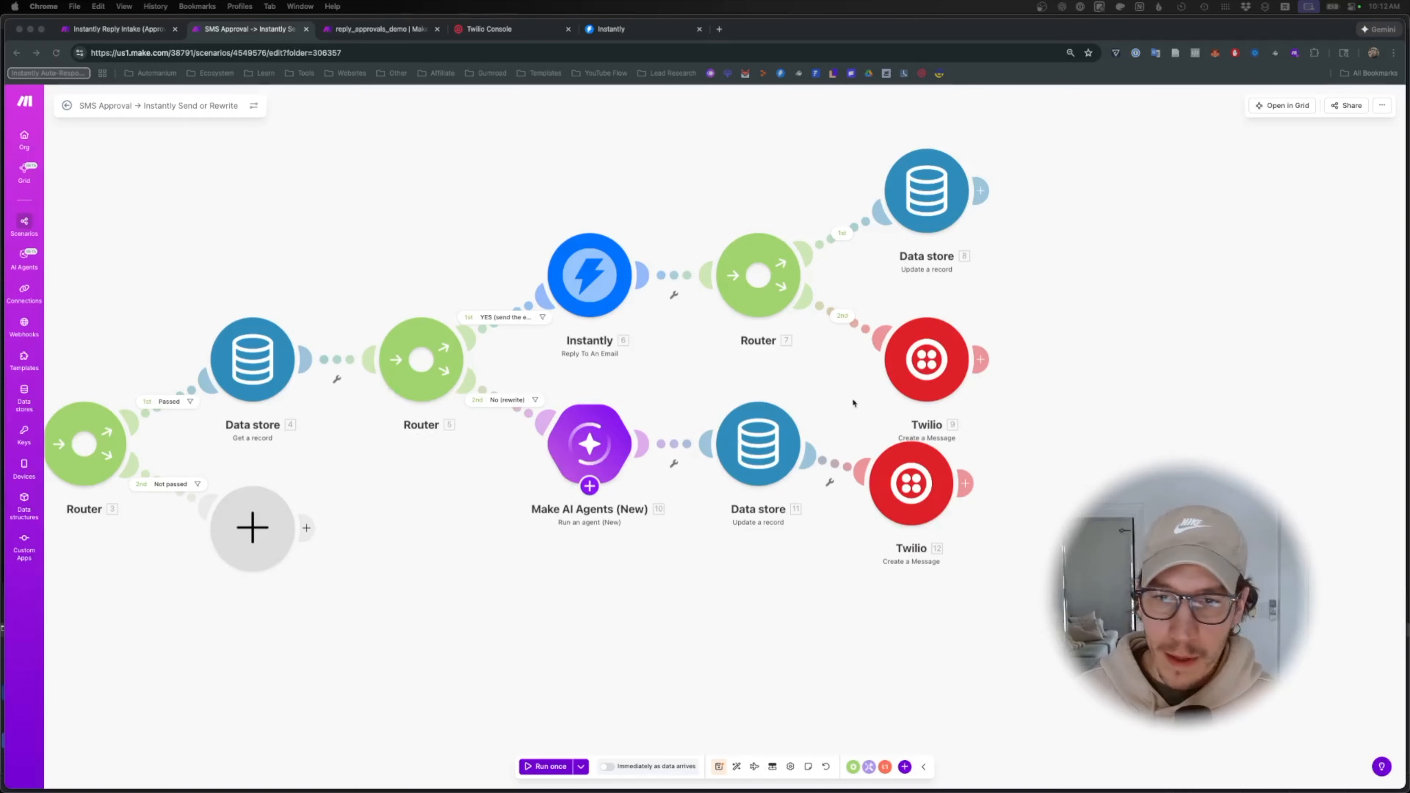
{"action": "left_click", "coordinate": [911, 483]}
{"action": "left_click", "coordinate": [1027, 595]}
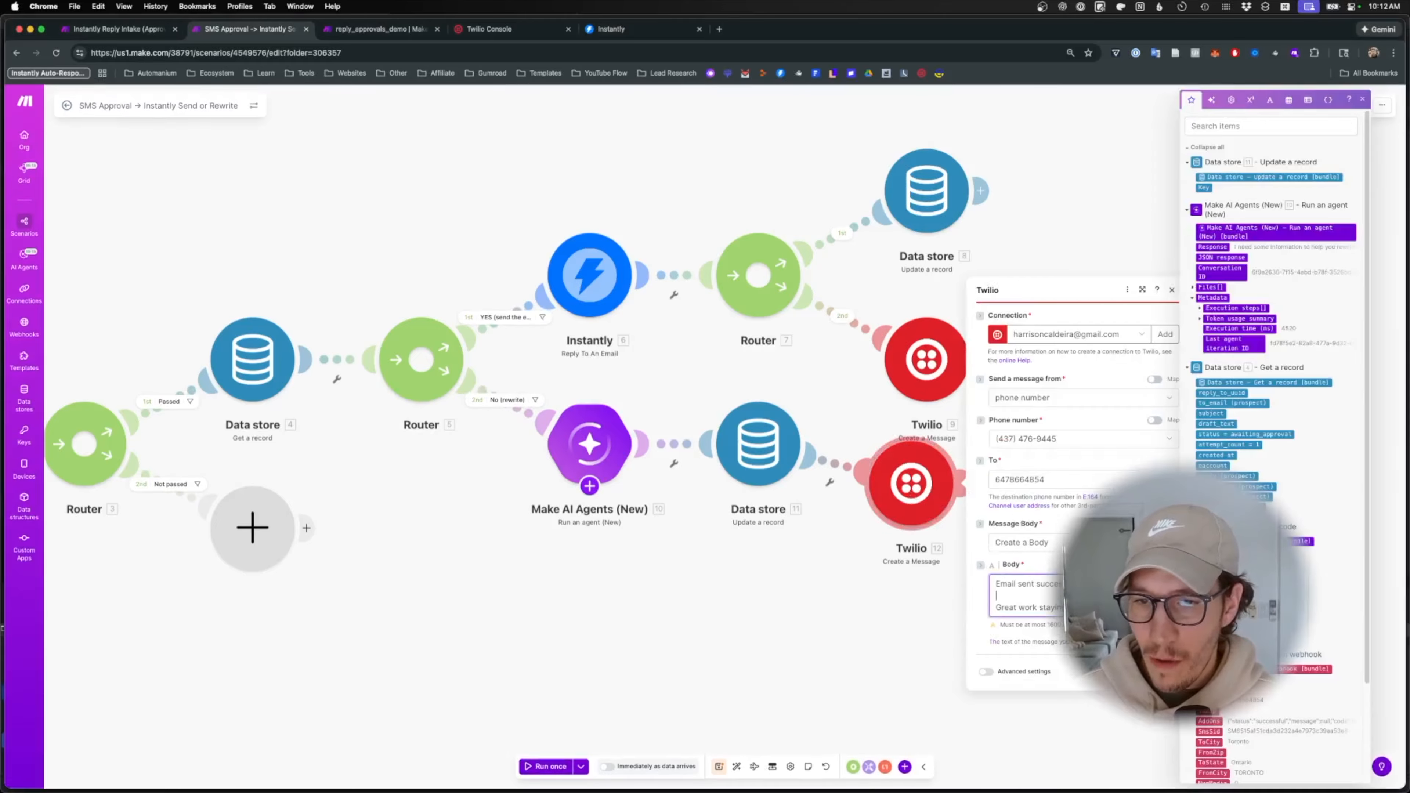
{"action": "key", "text": "super+a"}
{"action": "key", "text": "super+v"}
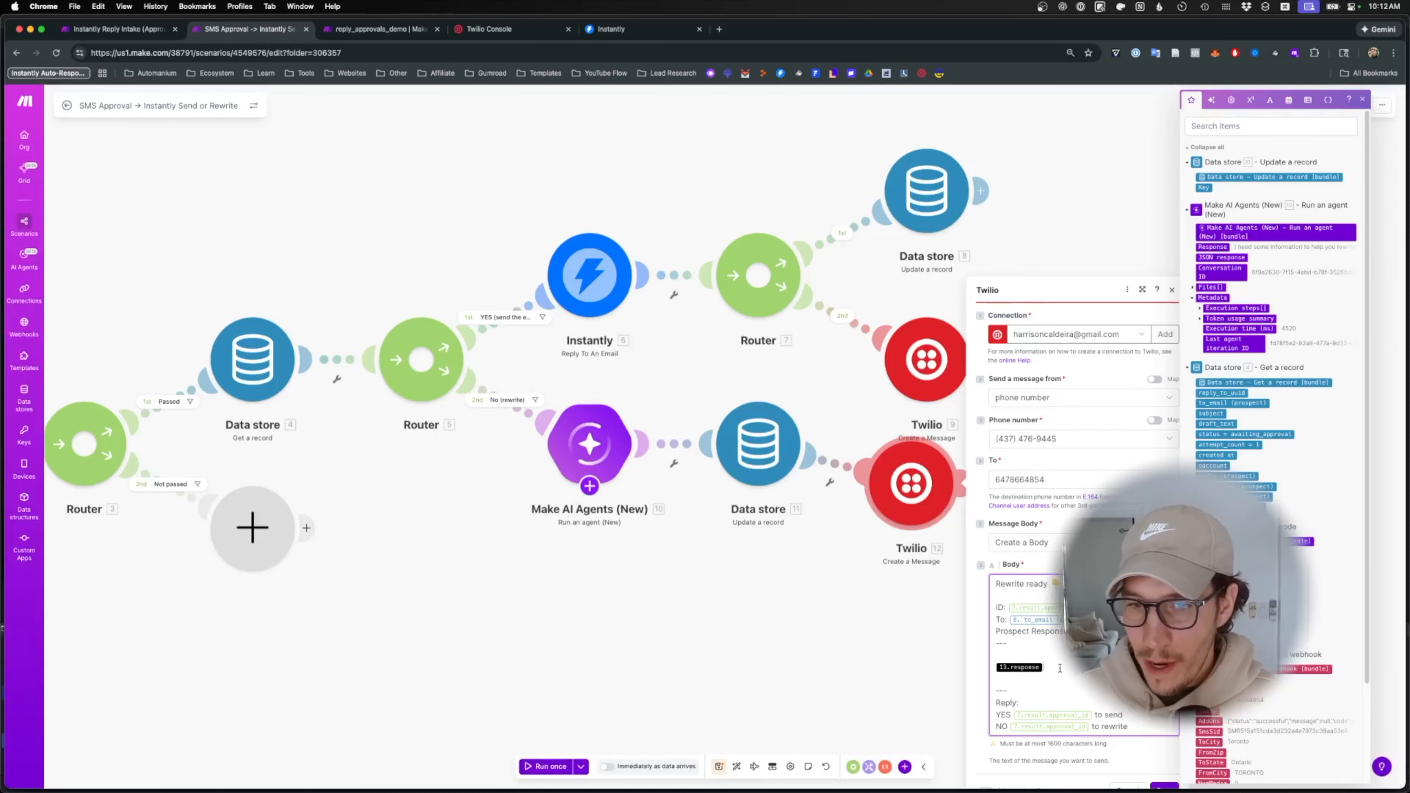
{"action": "key", "text": "BackSpace"}
{"action": "left_click", "coordinate": [1217, 247]}
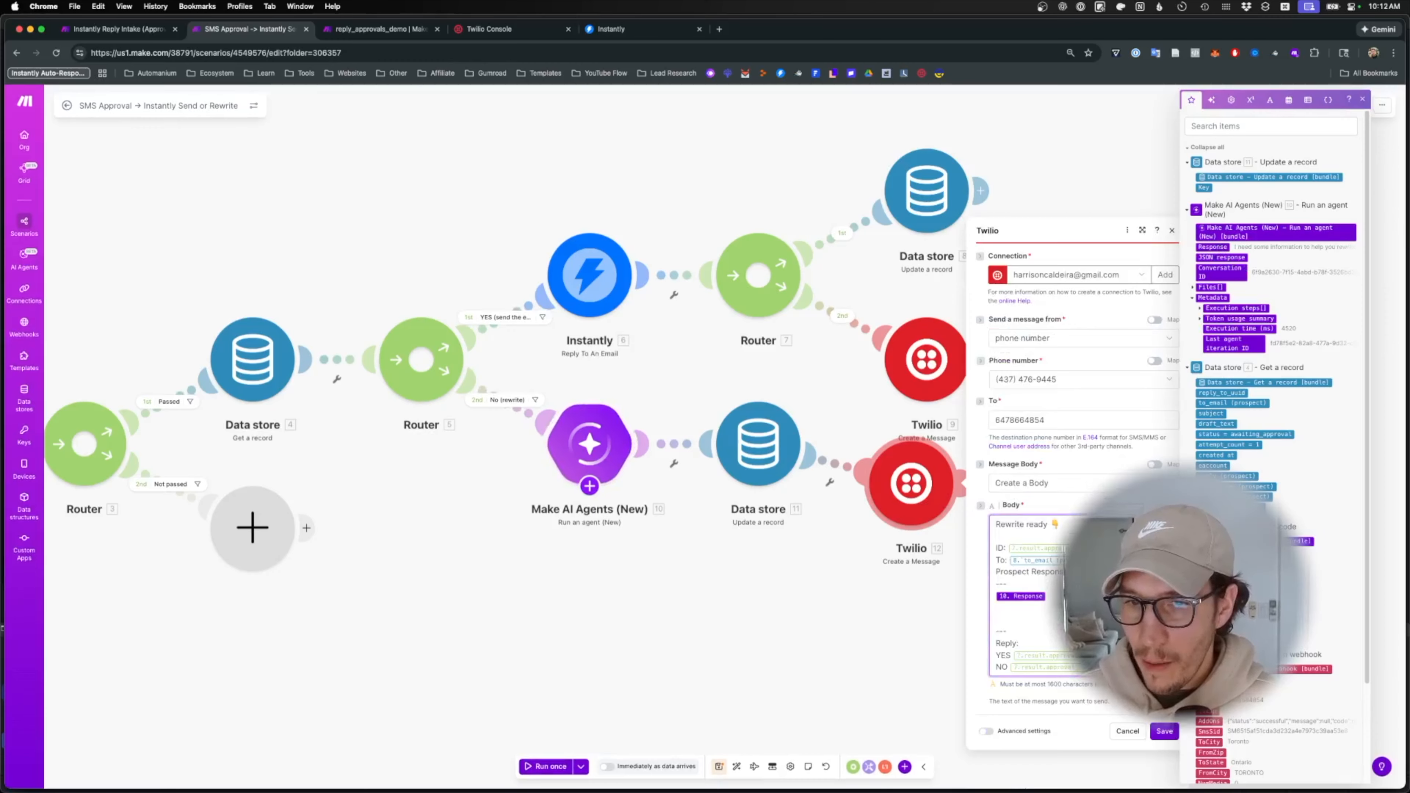
- Drop the To and Prospect Response lines, clear the old values after ID, YES and NO, and save
{"action": "key", "text": "BackSpace"}
{"action": "key", "text": "BackSpace"}
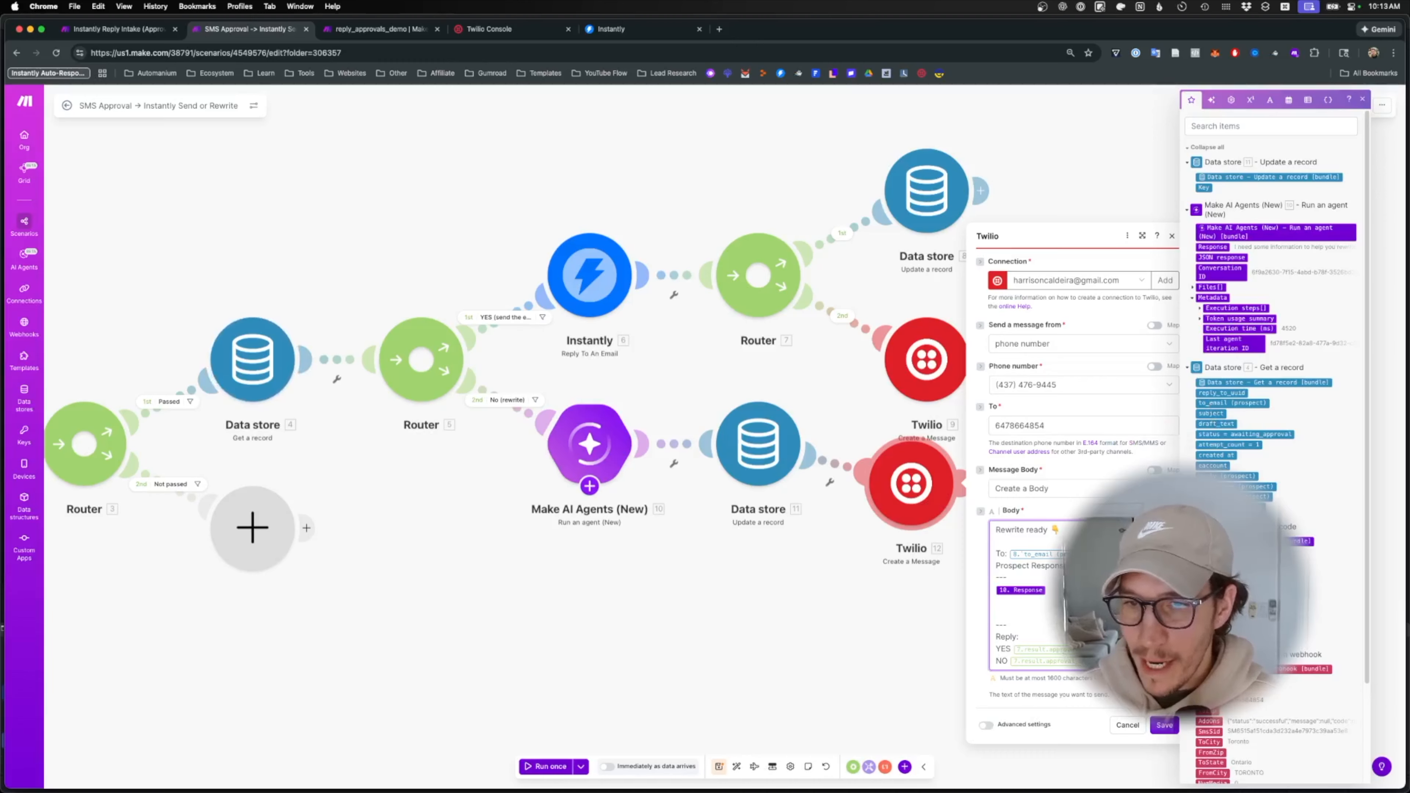
{"action": "left_click_drag", "start_coordinate": [1071, 567], "coordinate": [996, 554]}
{"action": "key", "text": "BackSpace"}
{"action": "key", "text": "BackSpace"}
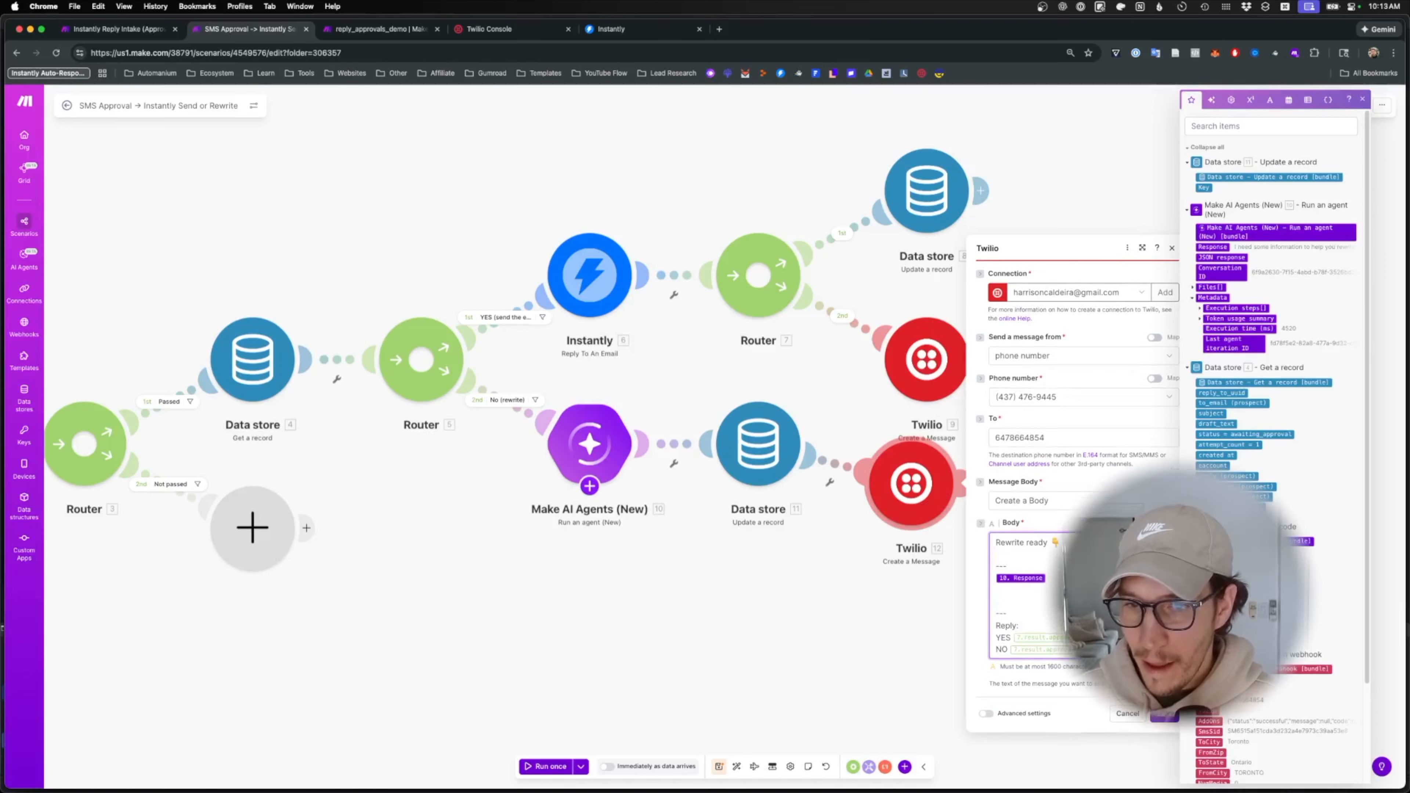
{"action": "key", "text": "BackSpace"}
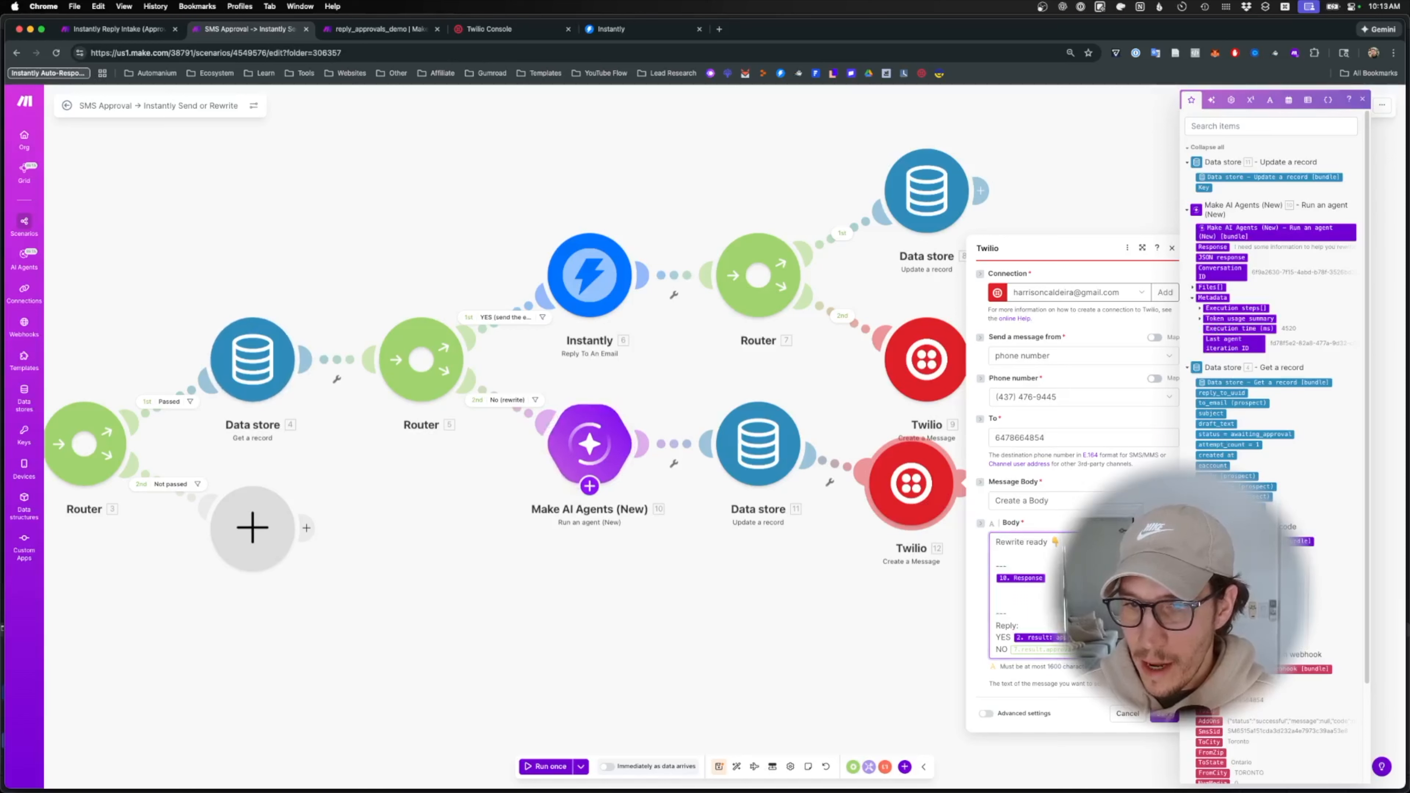
{"action": "key", "text": "BackSpace"}
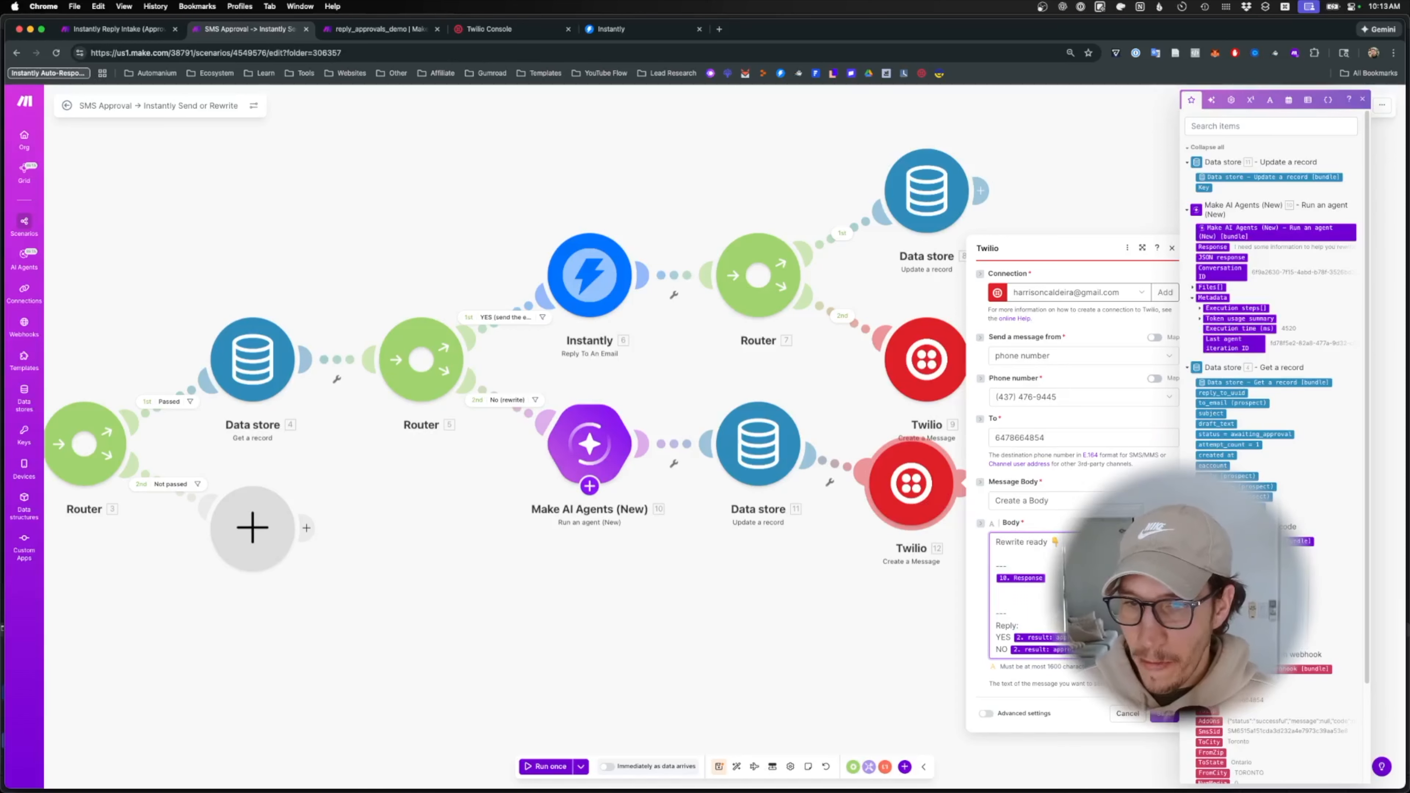
{"action": "left_click", "coordinate": [1165, 714]}
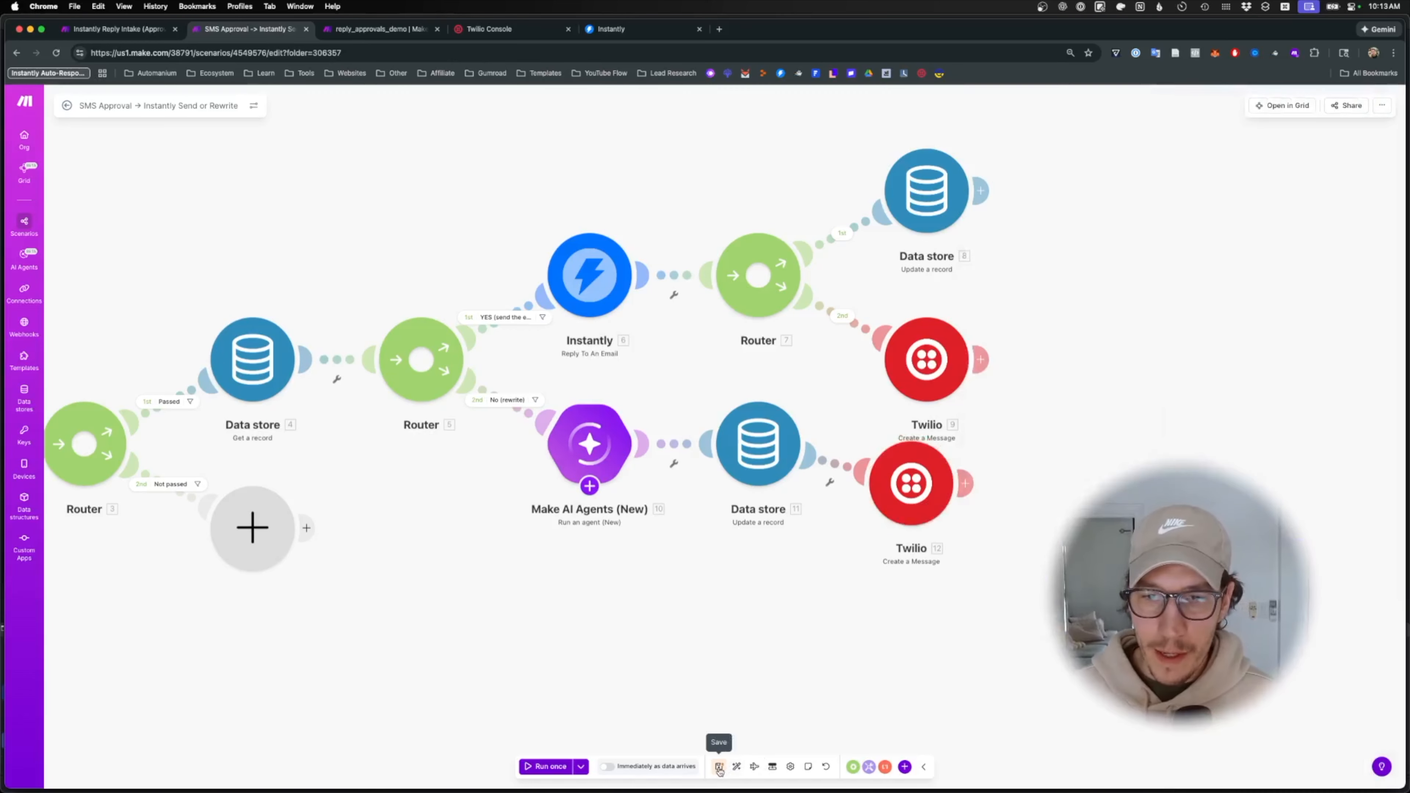
{"action": "left_click", "coordinate": [719, 766]}
- Copy the rewrite SMS module onto the Not passed route, replacing the empty placeholder
{"action": "scroll", "coordinate": [1042, 654], "scroll_direction": "left", "scroll_amount": 5}
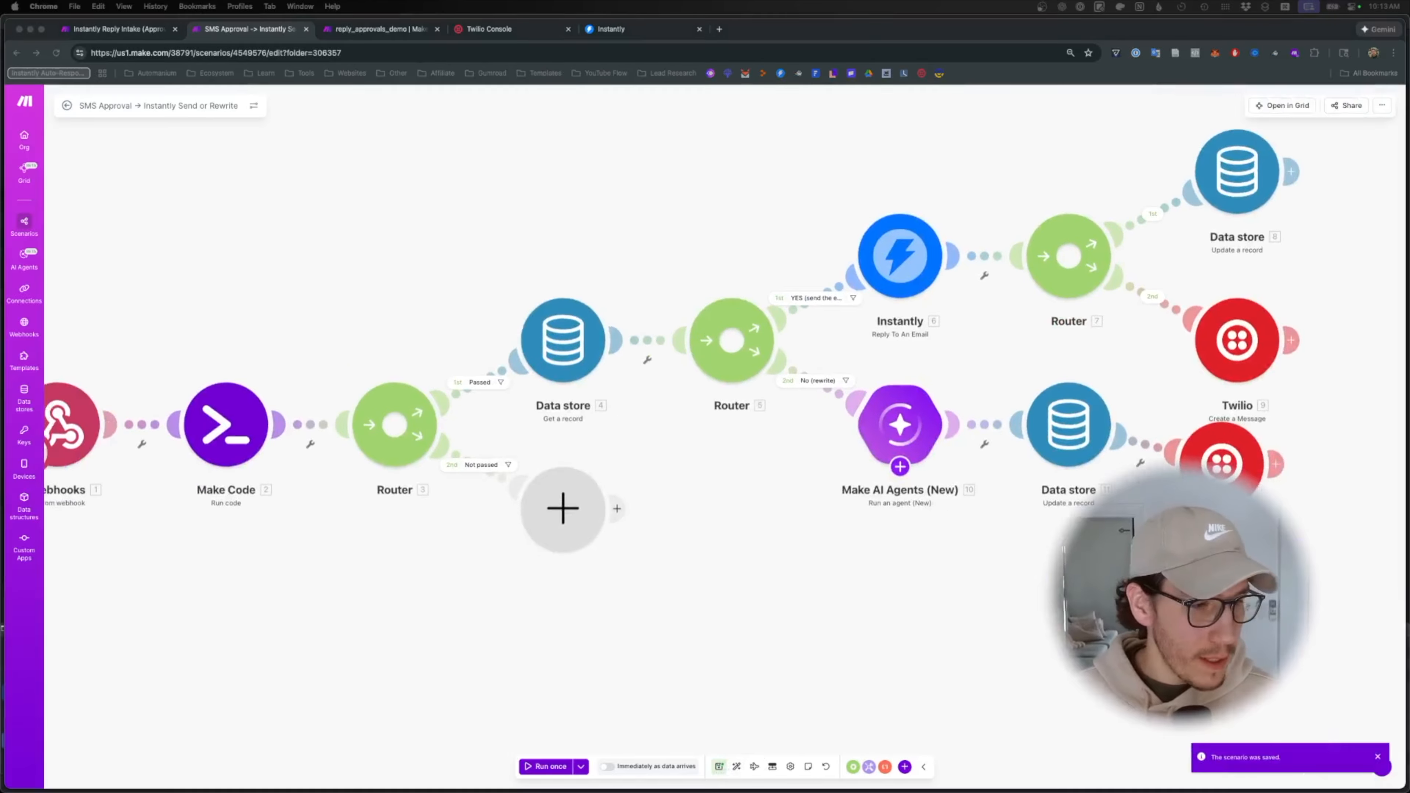
{"action": "right_click", "coordinate": [1233, 482]}
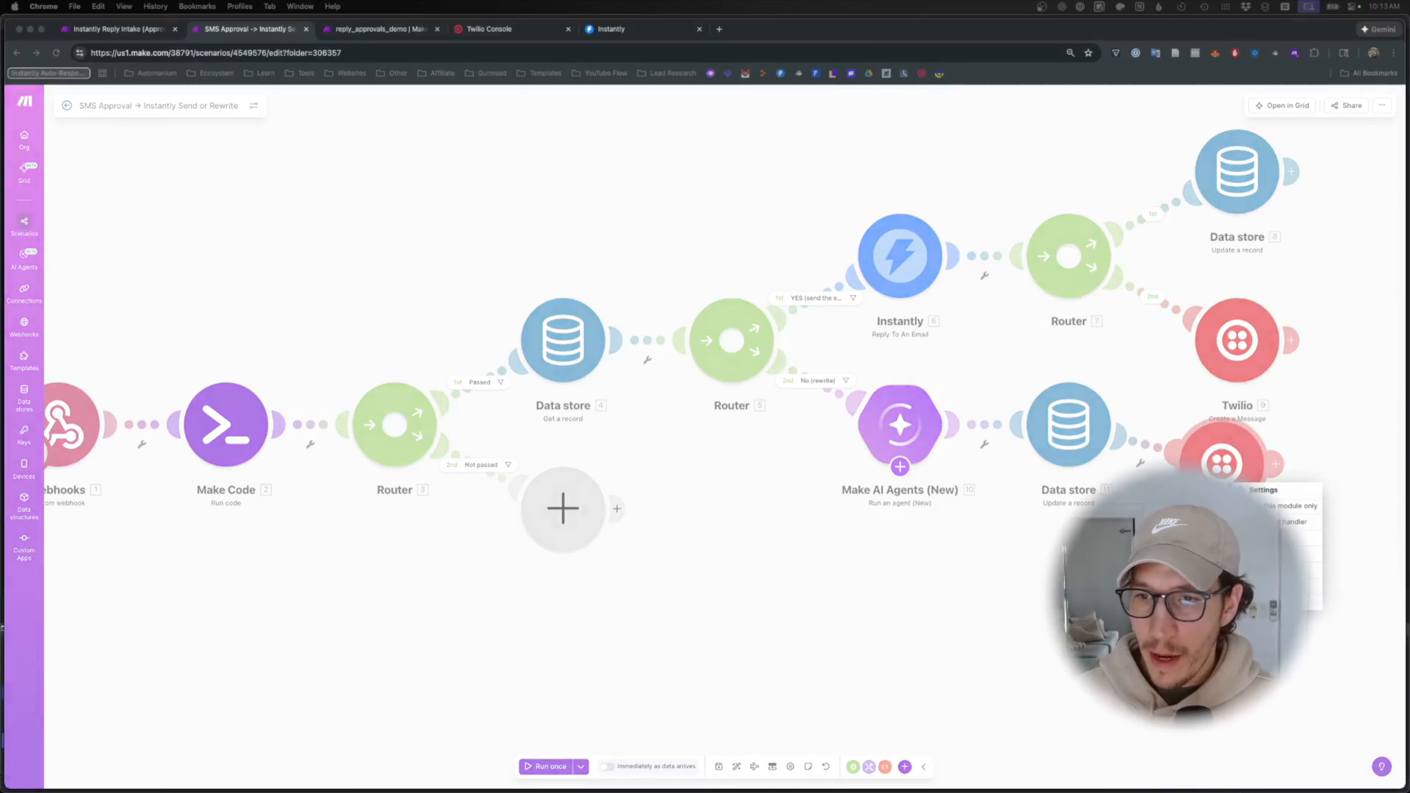
{"action": "left_click", "coordinate": [1263, 554]}
{"action": "mouse_move", "coordinate": [1235, 486]}
{"action": "left_mouse_down"}
{"action": "mouse_move", "coordinate": [1167, 577]}
{"action": "mouse_move", "coordinate": [656, 593]}
{"action": "mouse_move", "coordinate": [584, 562]}
{"action": "mouse_move", "coordinate": [721, 733]}
{"action": "mouse_move", "coordinate": [741, 657]}
{"action": "mouse_move", "coordinate": [586, 557]}
{"action": "left_mouse_up"}
{"action": "right_click", "coordinate": [599, 510]}
{"action": "left_click", "coordinate": [628, 534]}
- Set the copy's body to 'Check text and send again 😅', save, and auto-align the layout
{"action": "left_click", "coordinate": [586, 558]}
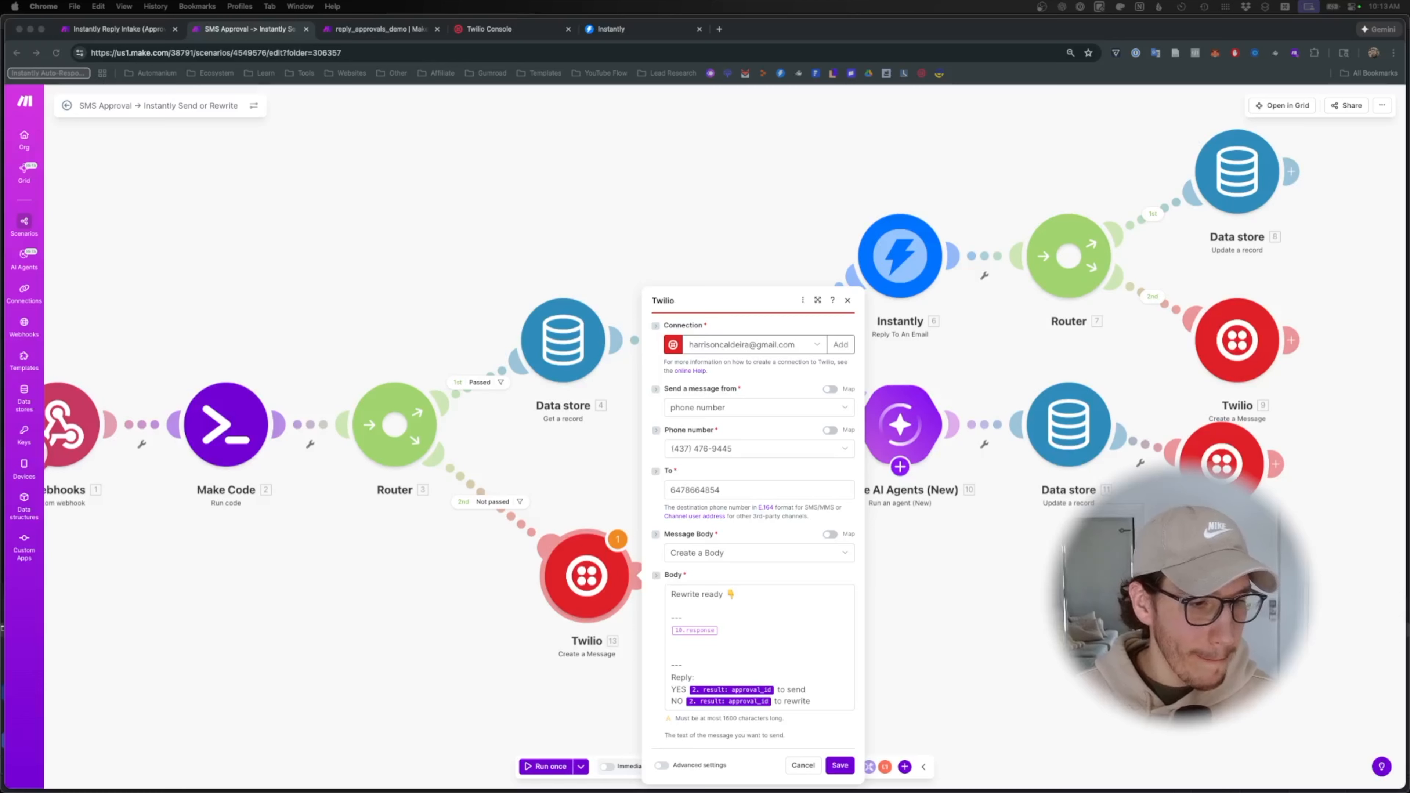
{"action": "left_click", "coordinate": [786, 643]}
{"action": "key", "text": "super+a"}
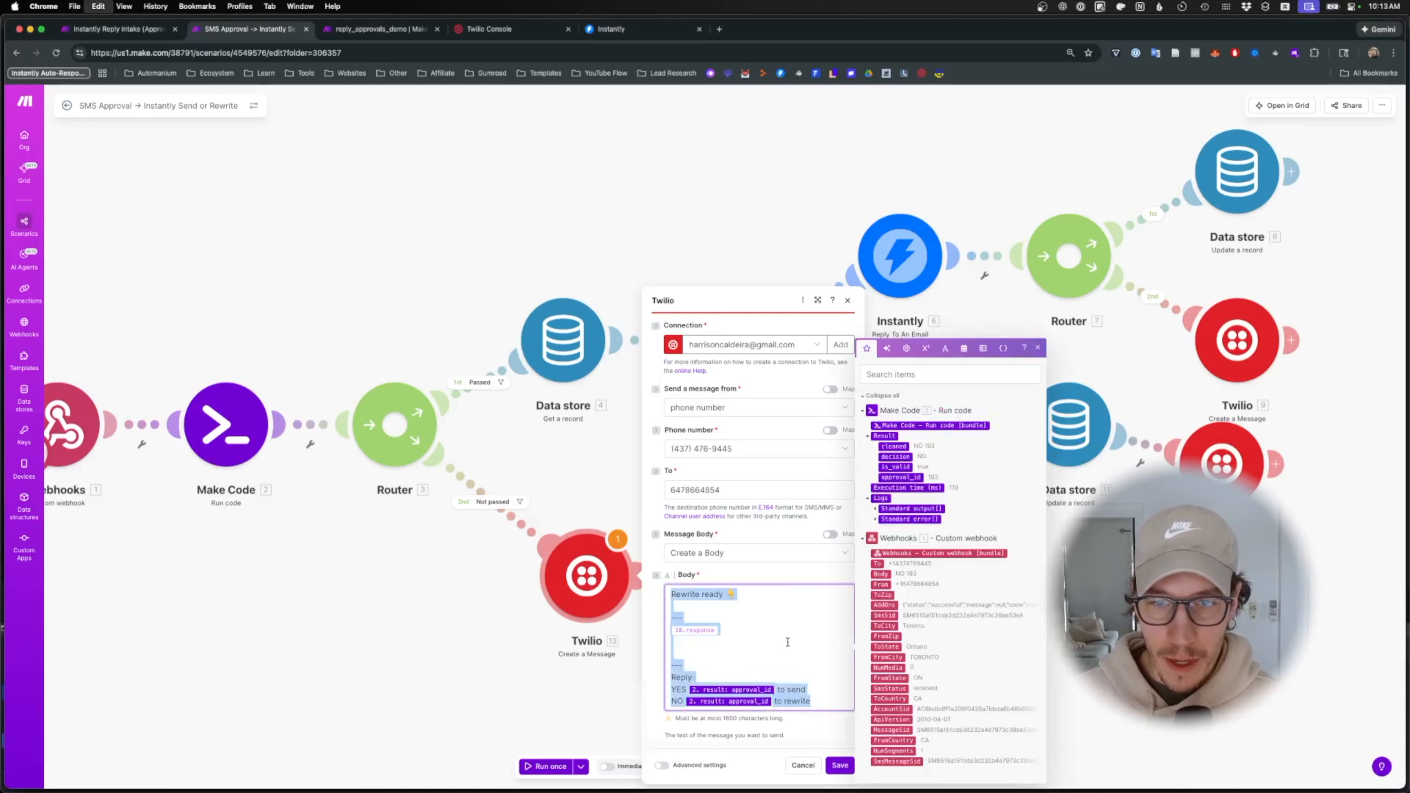
{"action": "type", "text": "Check text and send again 😅"}
{"action": "left_click", "coordinate": [851, 662]}
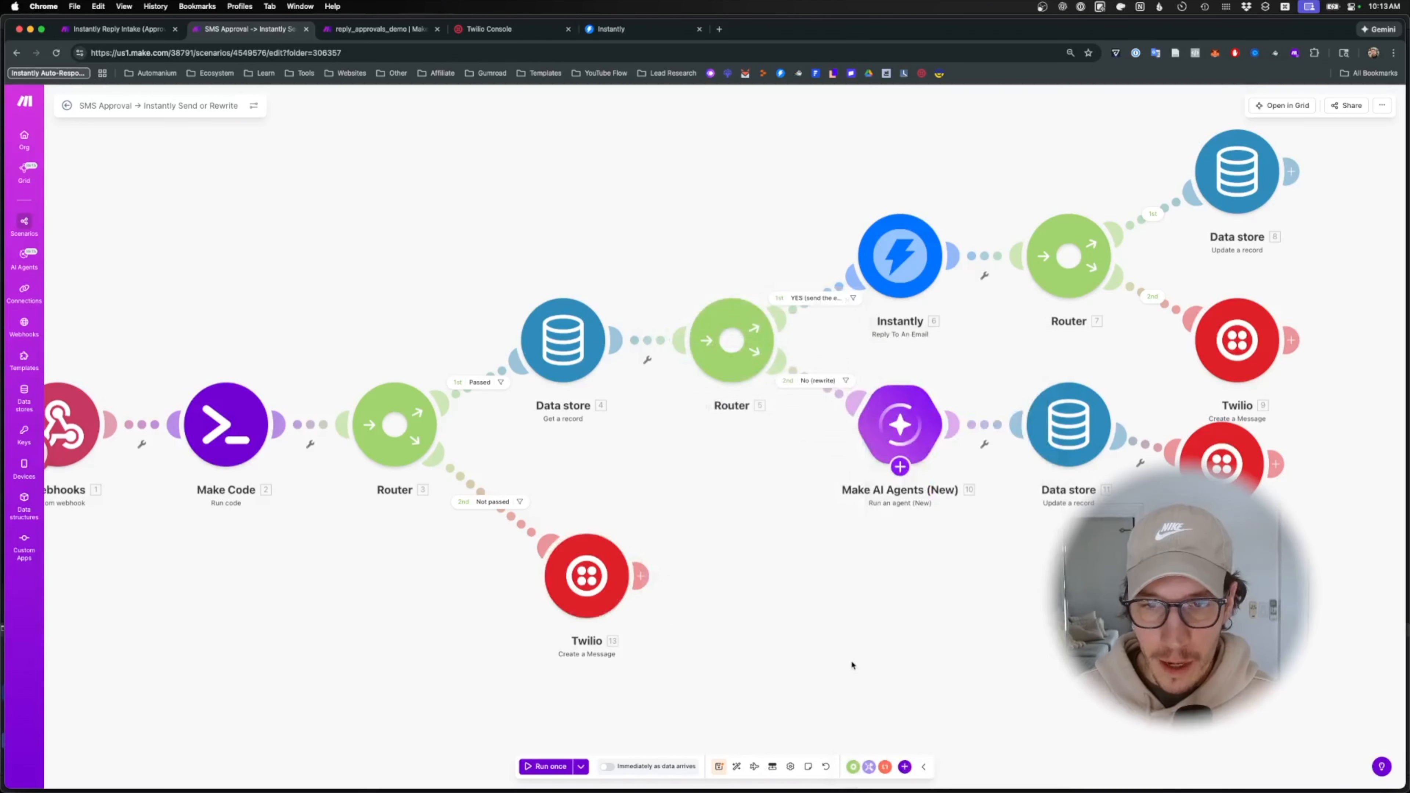
{"action": "left_click", "coordinate": [719, 768]}
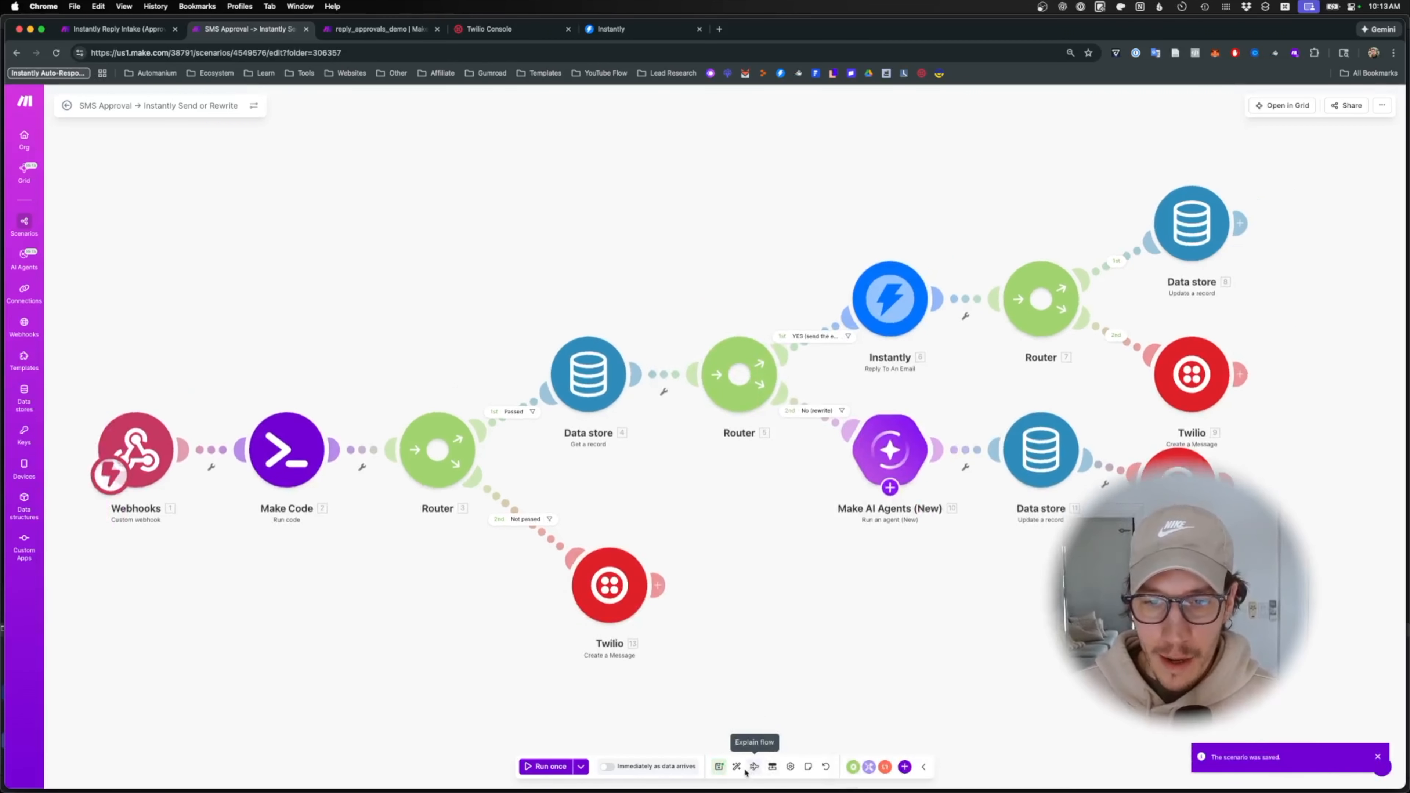
{"action": "left_click", "coordinate": [739, 768]}
- Start a test run, send 'NO 193' in the Notifications thread, and read the Rewrite ready reply
{"action": "left_click", "coordinate": [546, 767]}
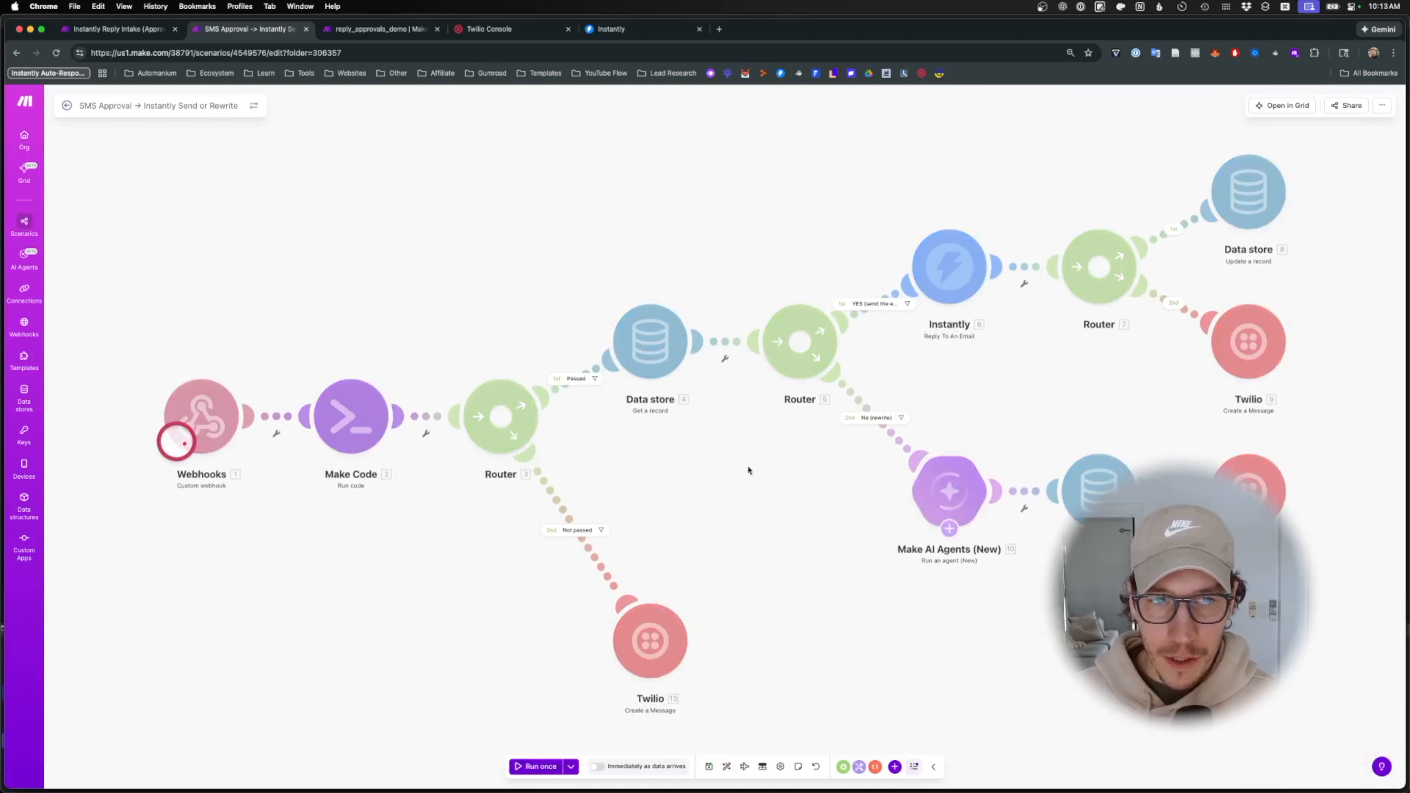
{"action": "left_click", "coordinate": [841, 785]}
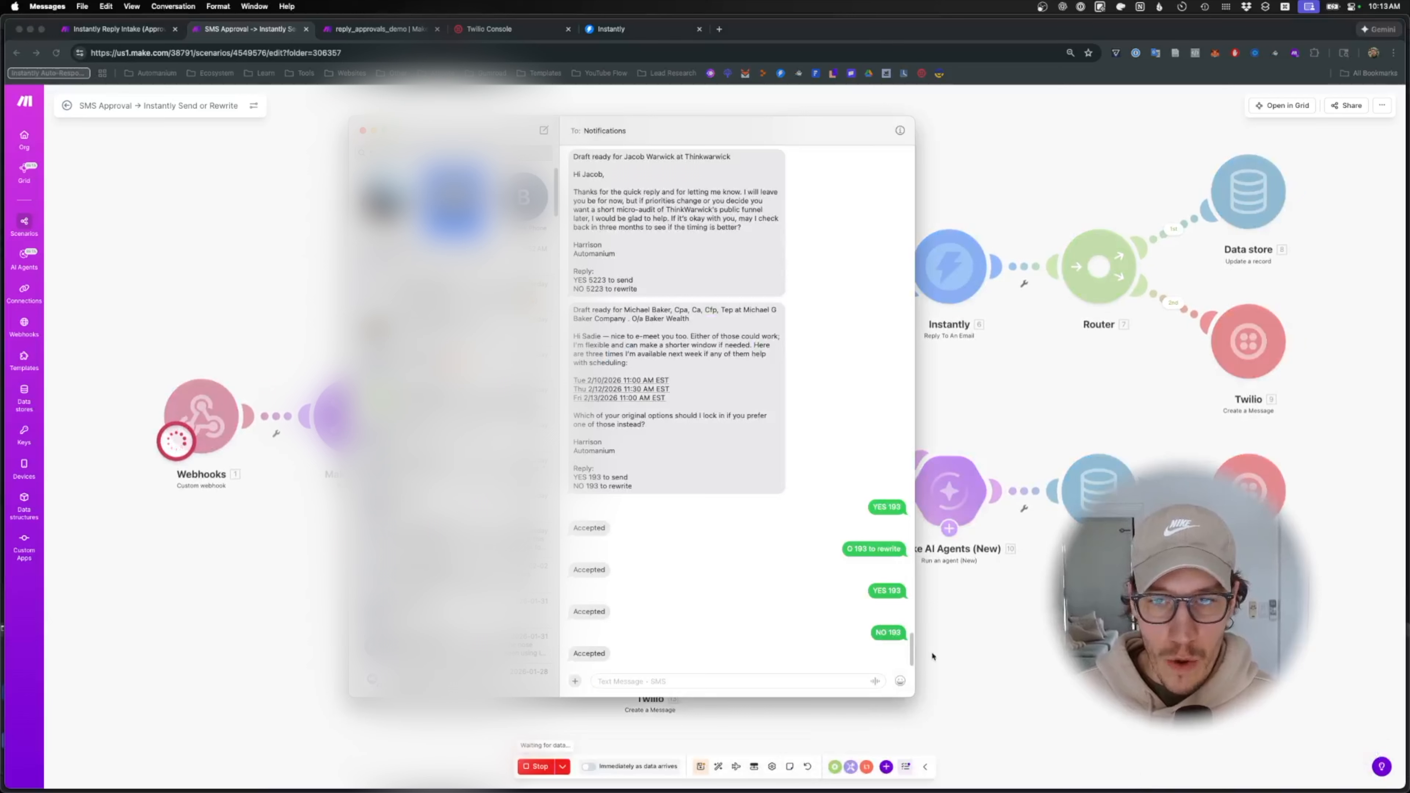
{"action": "left_click", "coordinate": [772, 682]}
{"action": "type", "text": "NO 193"}
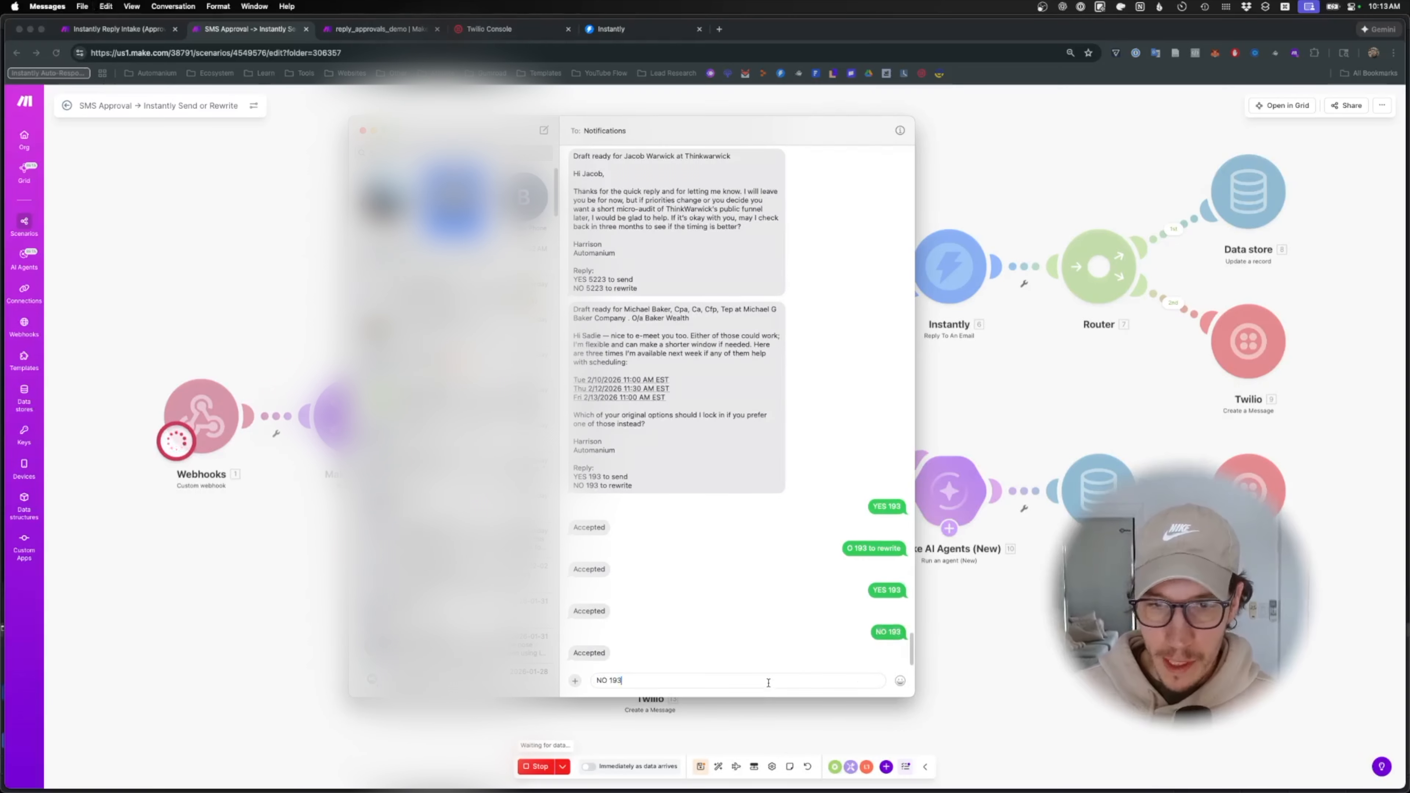
{"action": "key", "text": "Return"}
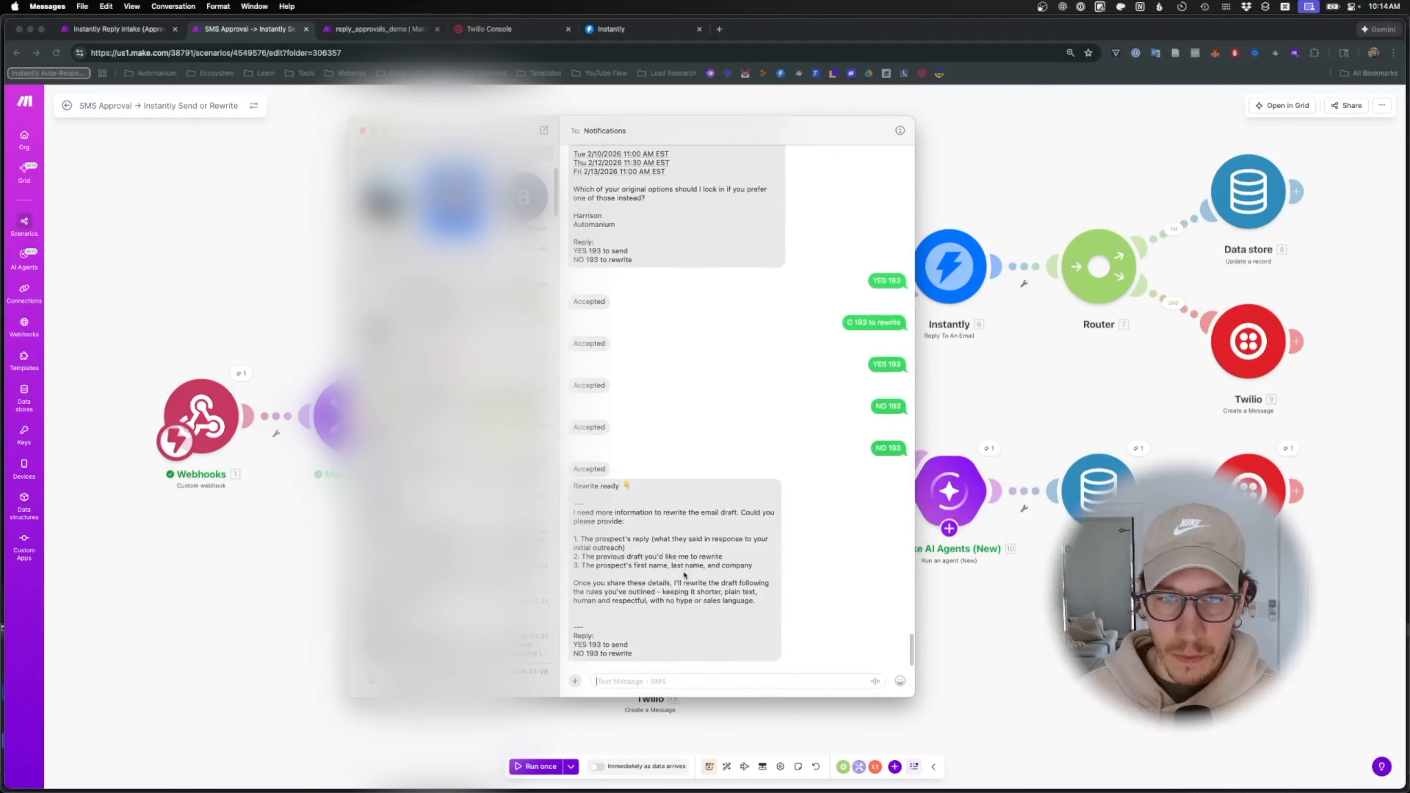
{"action": "left_click_drag", "start_coordinate": [577, 513], "coordinate": [677, 555]}
{"action": "left_click", "coordinate": [639, 526]}
{"action": "left_click", "coordinate": [700, 547]}
- Inspect the No (rewrite) route filter and the AI agent's input mapping
{"action": "left_click", "coordinate": [1027, 537]}
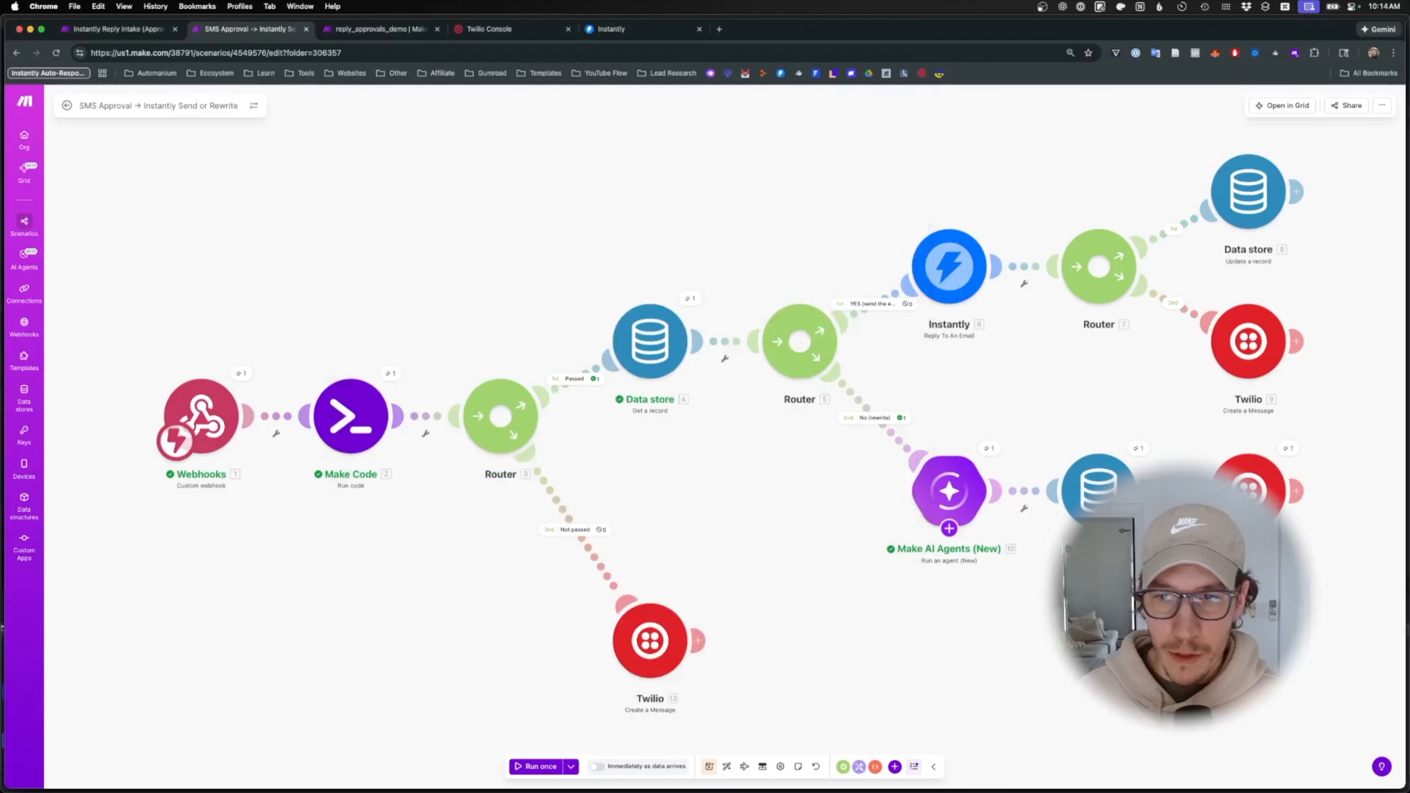
{"action": "left_click", "coordinate": [1091, 489]}
{"action": "left_click", "coordinate": [900, 482]}
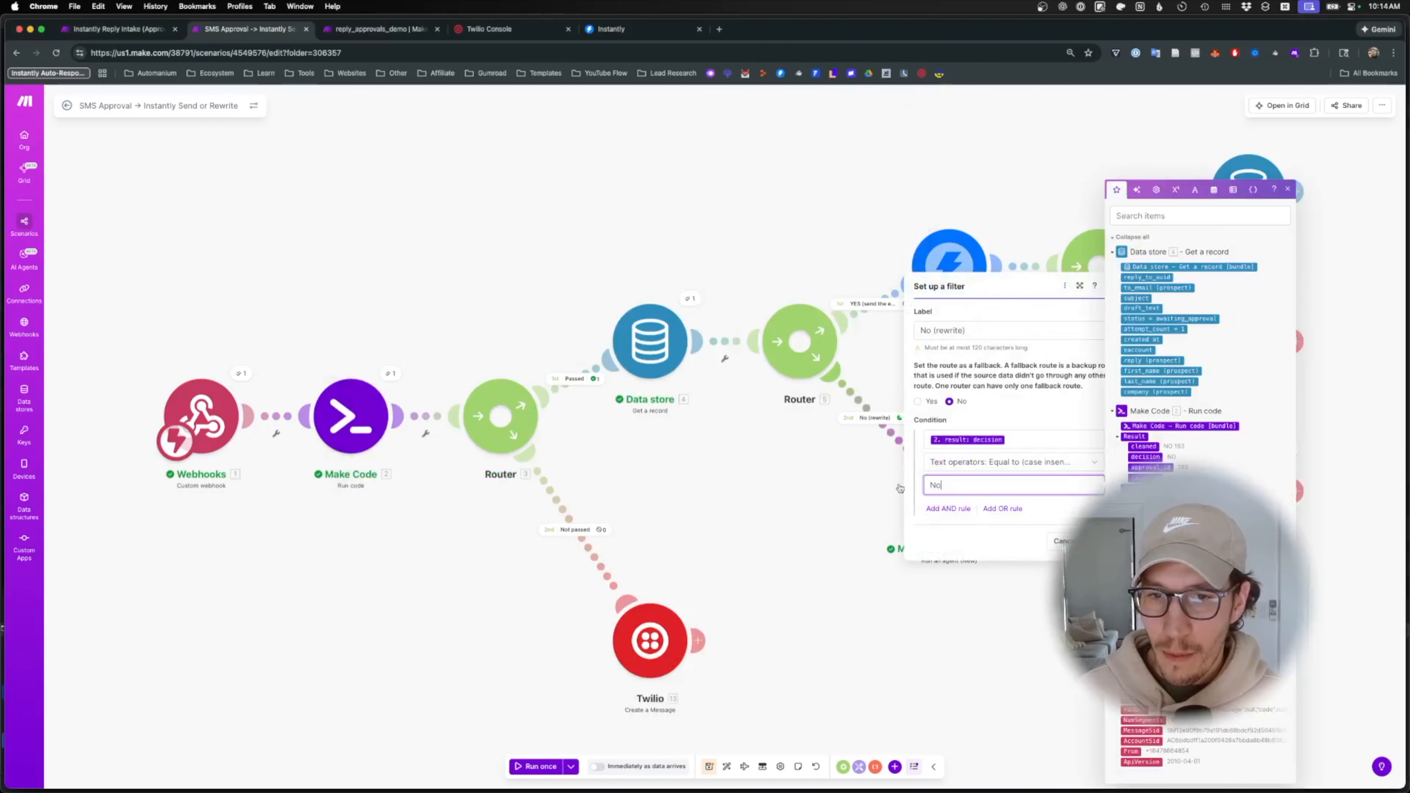
{"action": "left_click", "coordinate": [940, 491]}
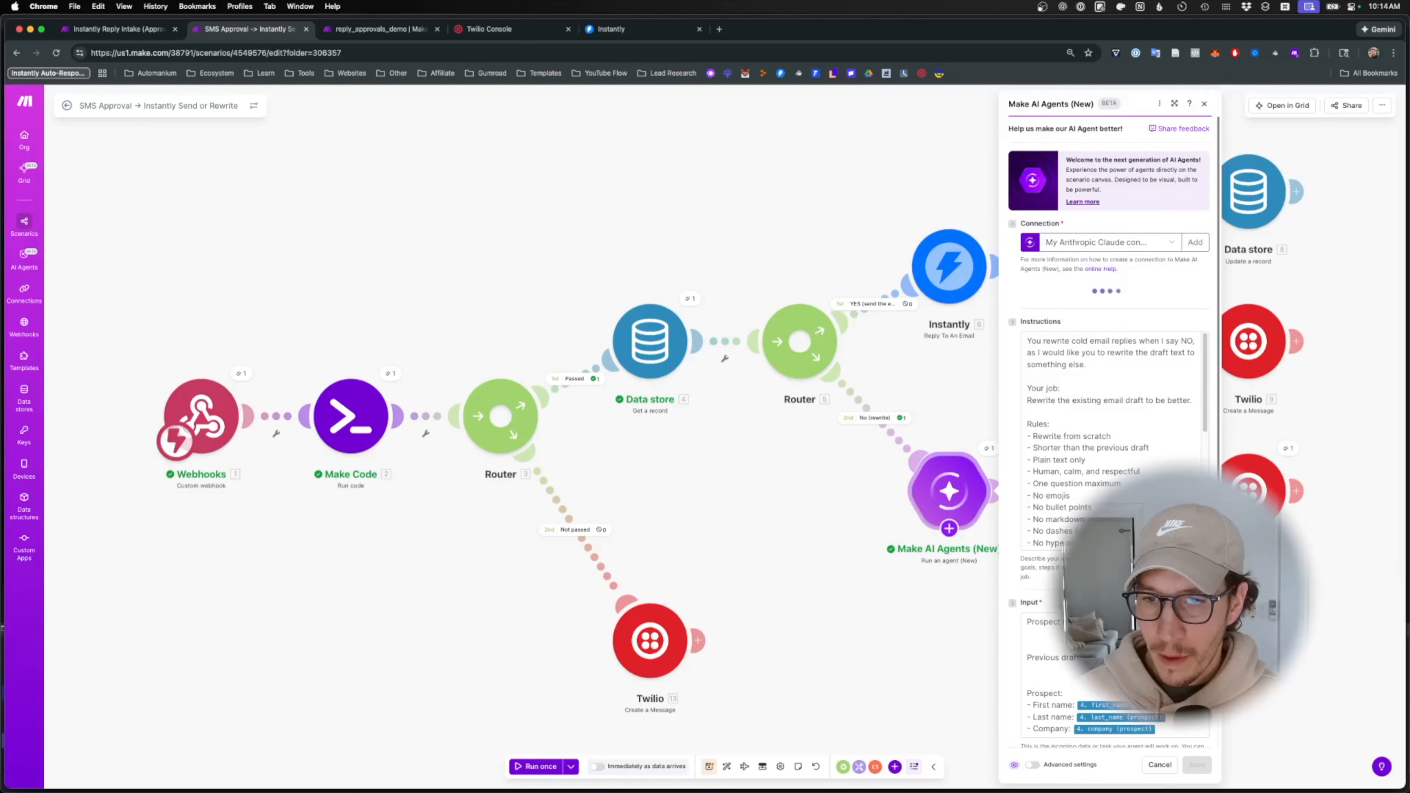
{"action": "scroll", "coordinate": [1128, 650], "scroll_direction": "down", "scroll_amount": 1}
{"action": "left_click", "coordinate": [1127, 650]}
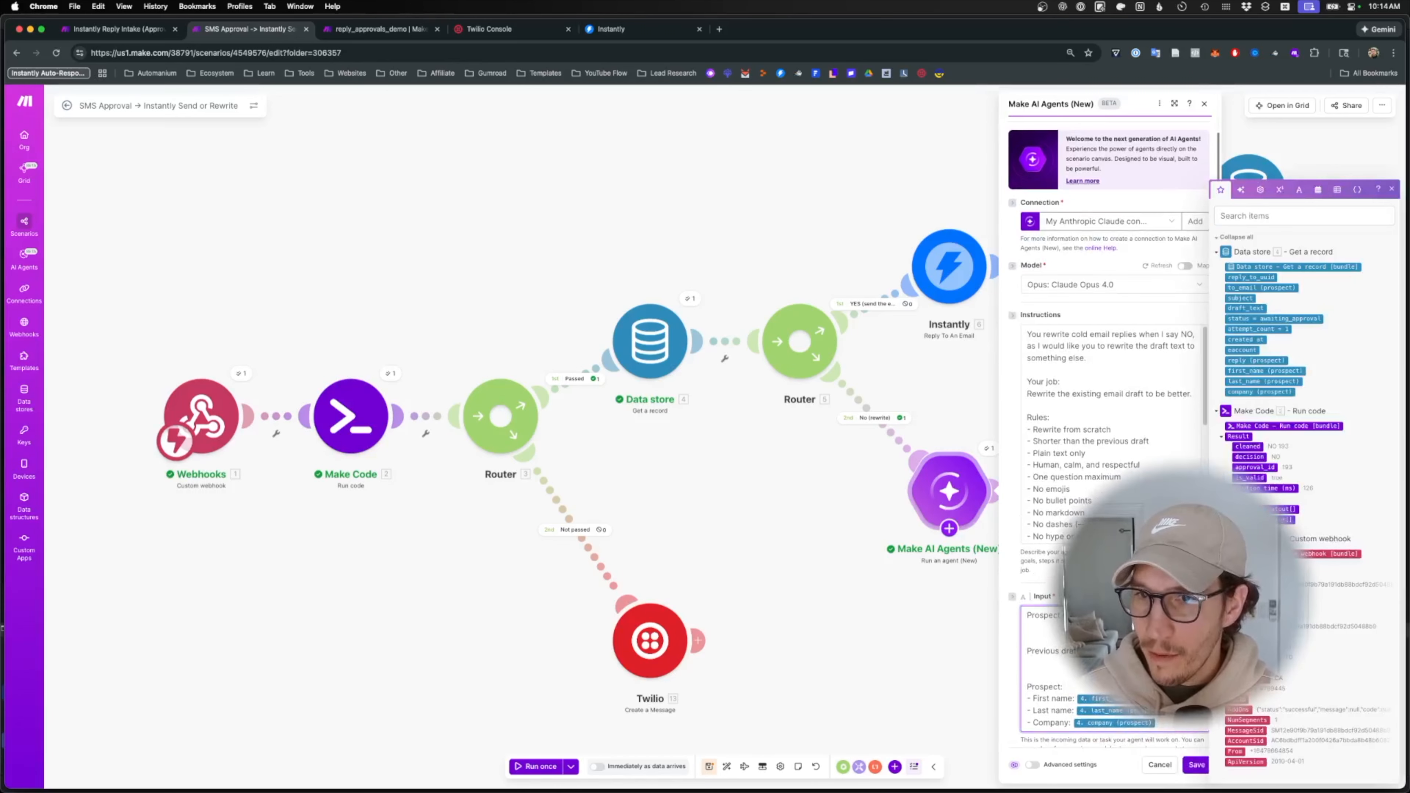
{"action": "left_click", "coordinate": [669, 436]}
- Point the Get a record step at reply_approvals_demo and view that store's records
{"action": "left_click", "coordinate": [651, 351]}
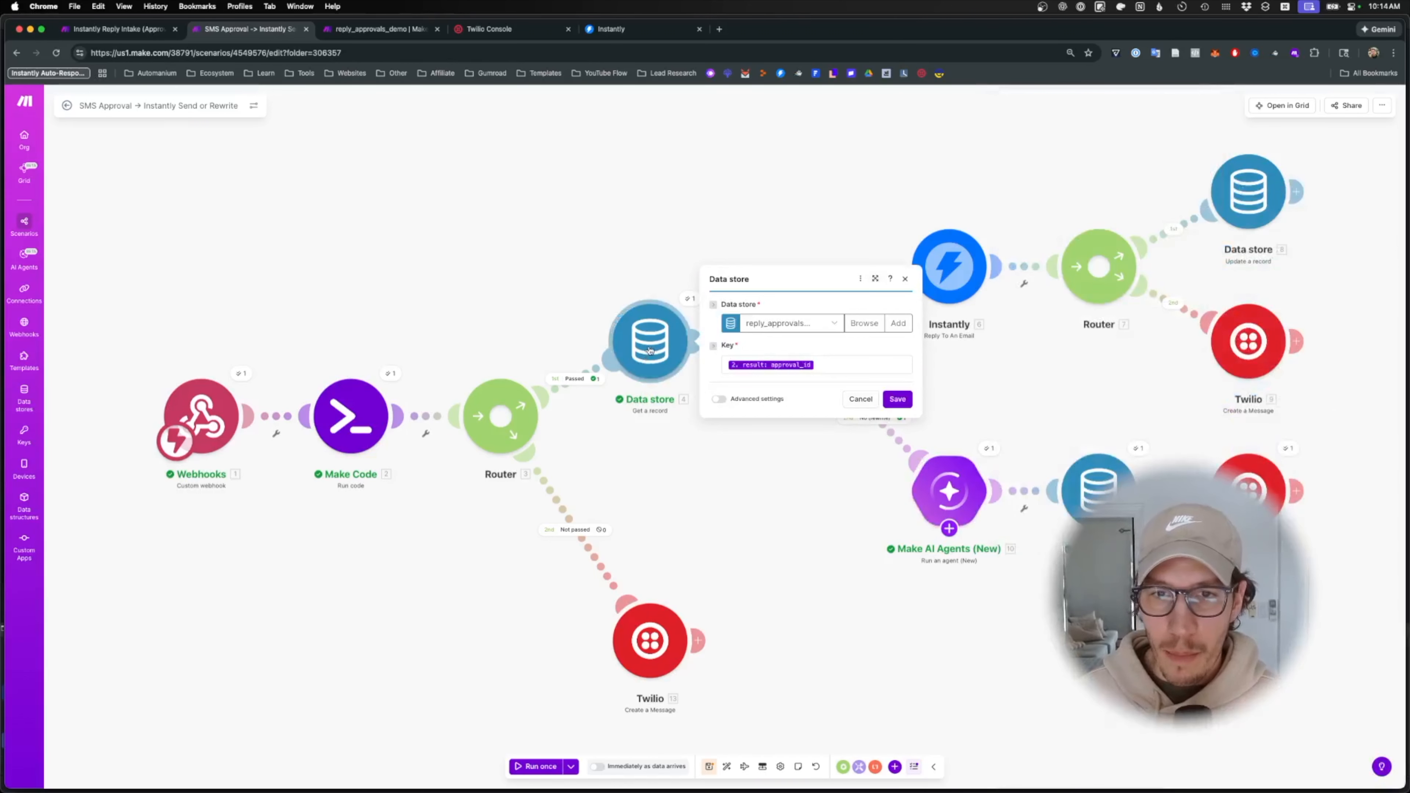
{"action": "left_click", "coordinate": [845, 369]}
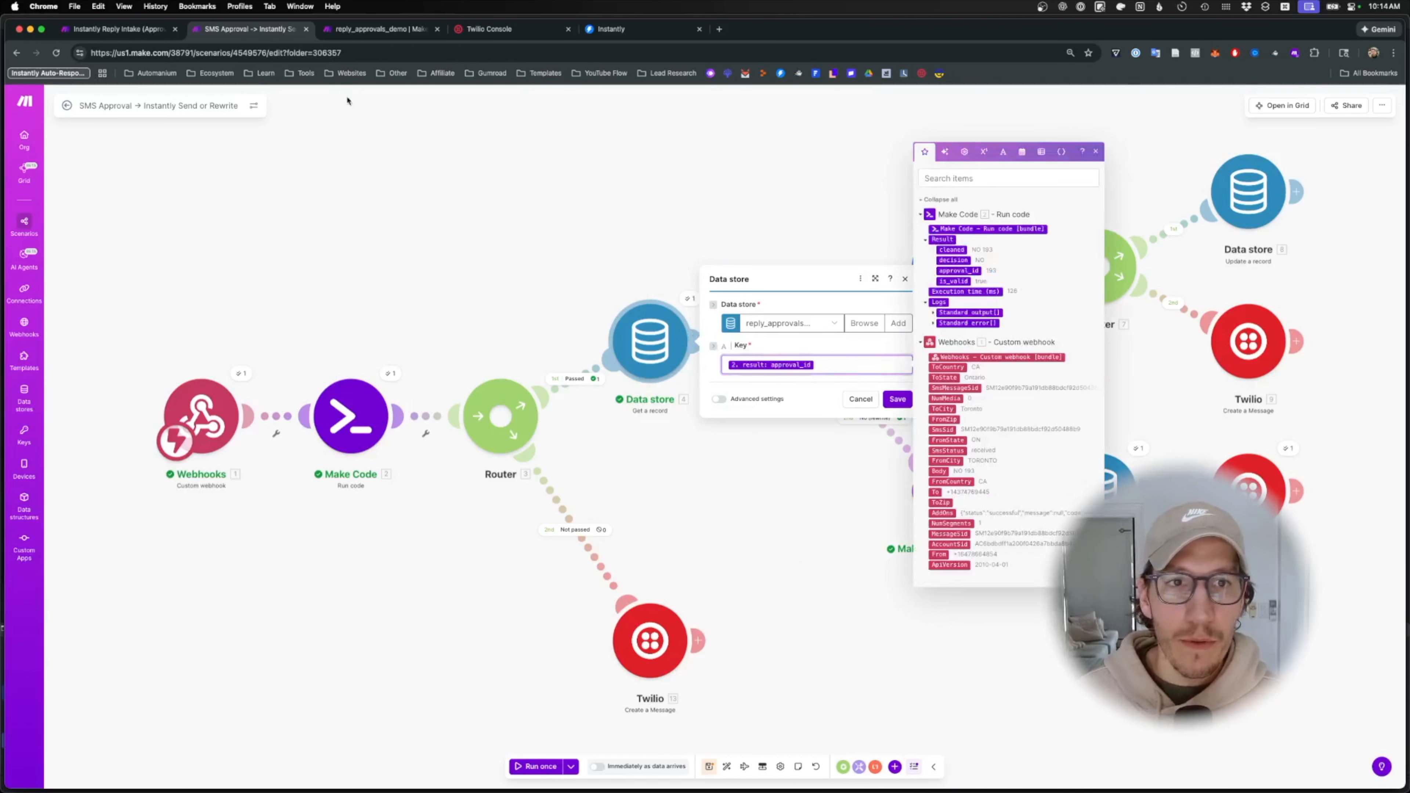
{"action": "left_click", "coordinate": [341, 31]}
{"action": "left_click", "coordinate": [250, 29]}
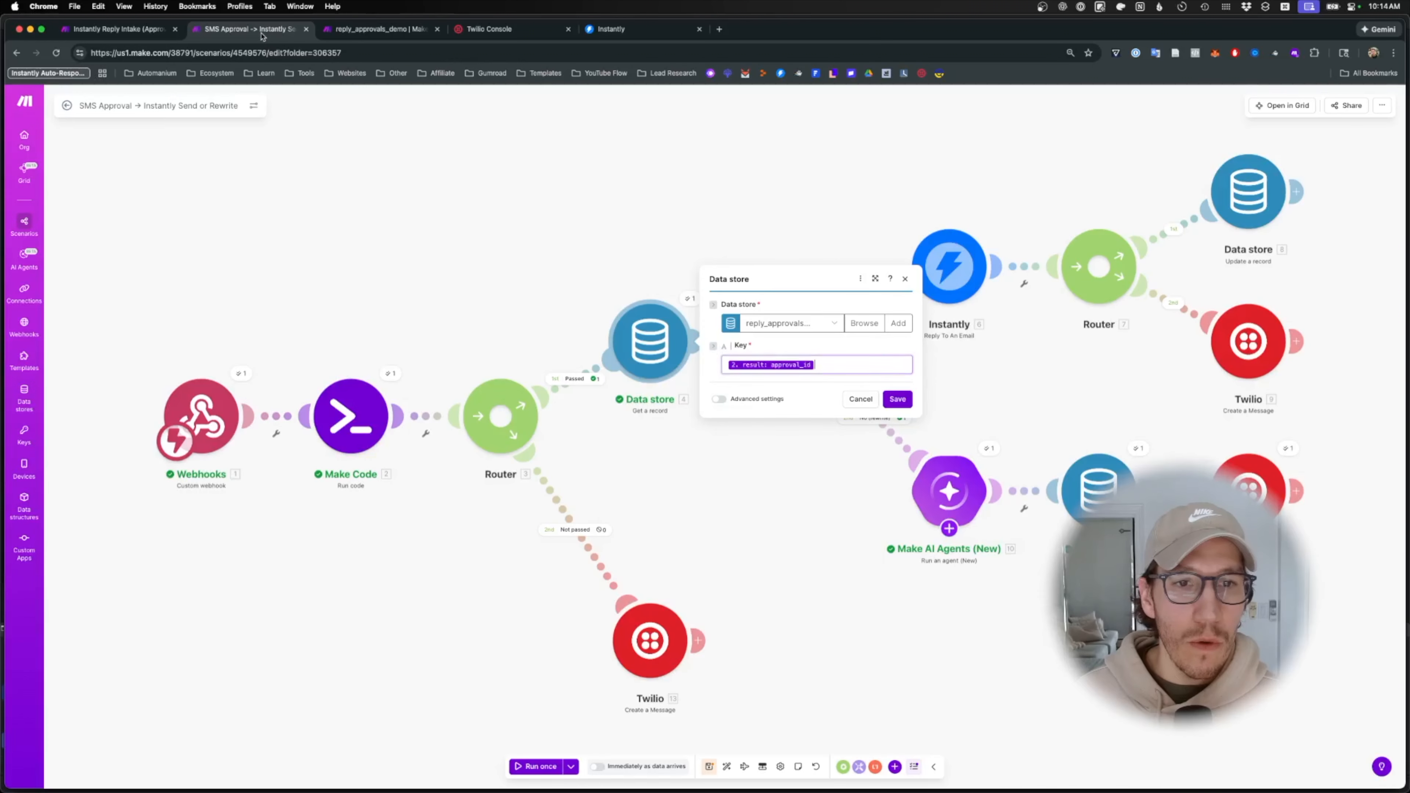
{"action": "left_click", "coordinate": [796, 323]}
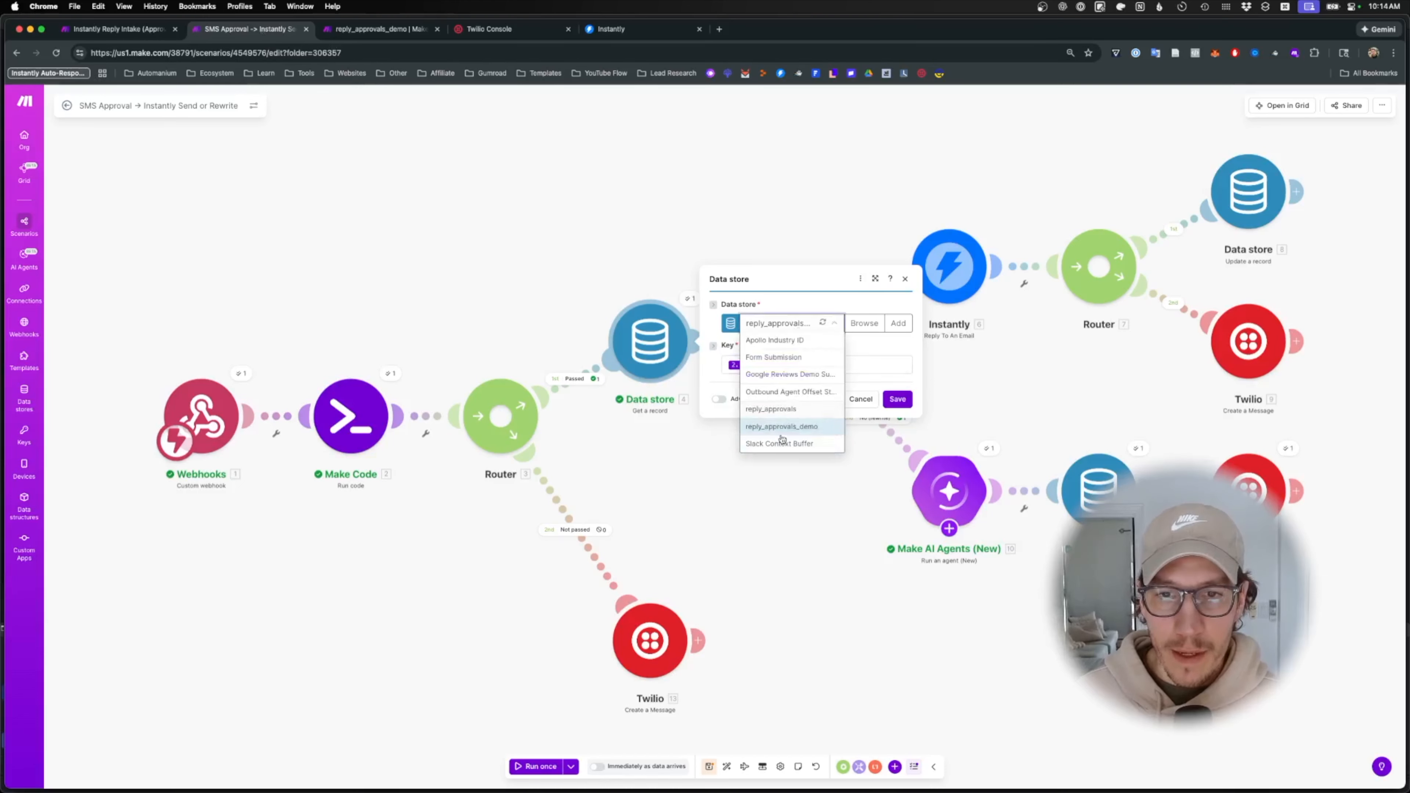
{"action": "left_click", "coordinate": [790, 422]}
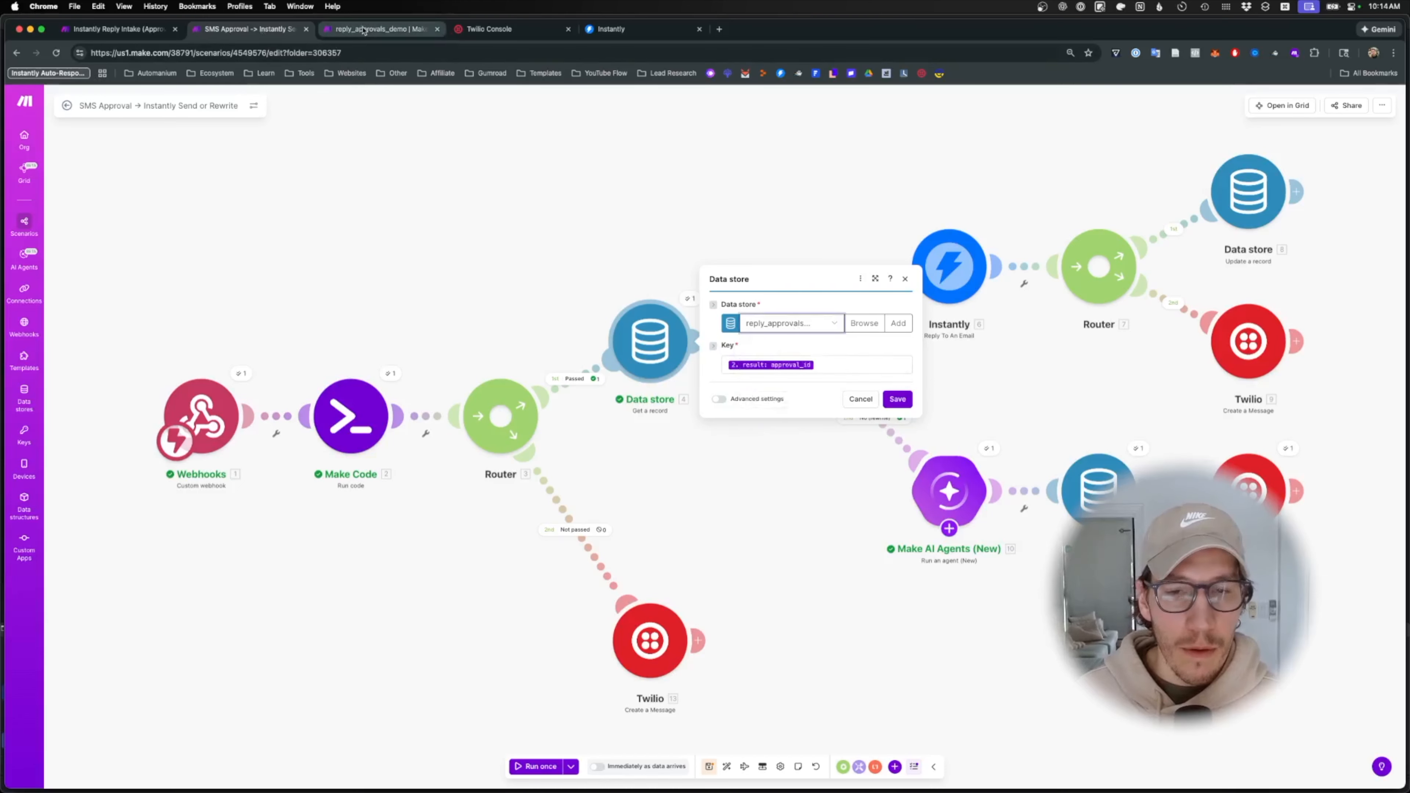
{"action": "left_click", "coordinate": [364, 29]}
{"action": "left_click", "coordinate": [343, 51]}
- Reload the reply_approvals_demo records, select all three, and delete them
{"action": "key", "text": "Return"}
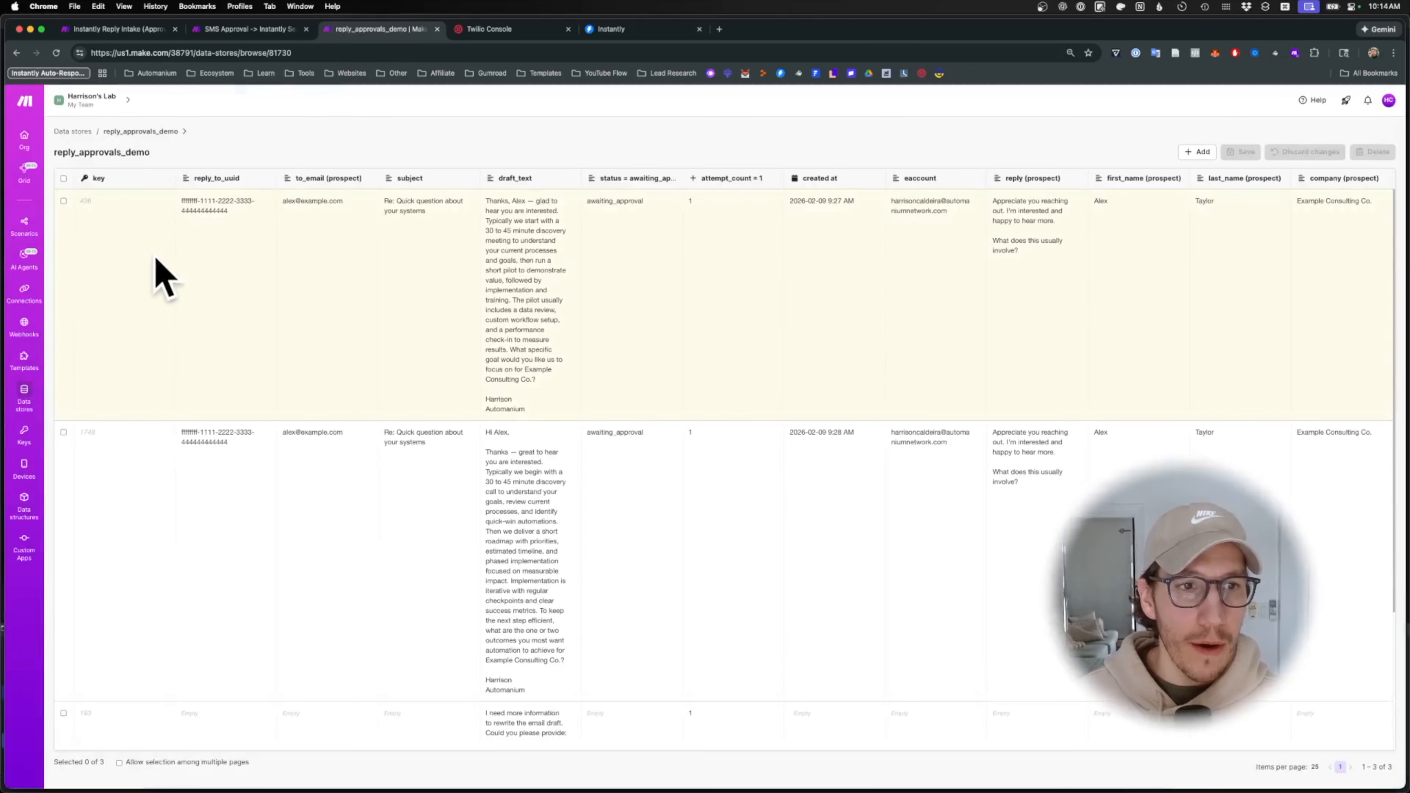
{"action": "scroll", "coordinate": [157, 372], "scroll_direction": "down", "scroll_amount": 3}
{"action": "scroll", "coordinate": [158, 369], "scroll_direction": "down", "scroll_amount": 2}
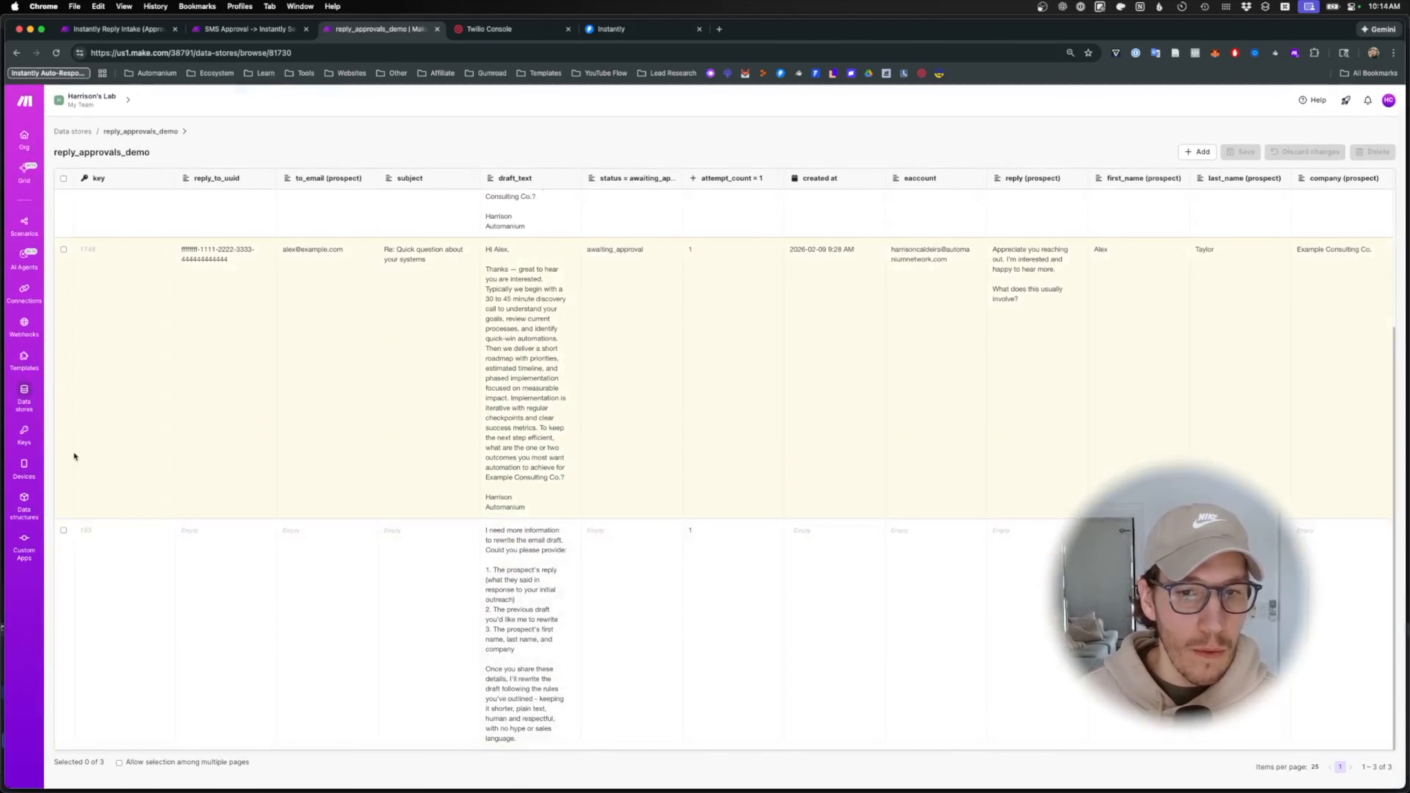
{"action": "scroll", "coordinate": [331, 516], "scroll_direction": "up", "scroll_amount": 5}
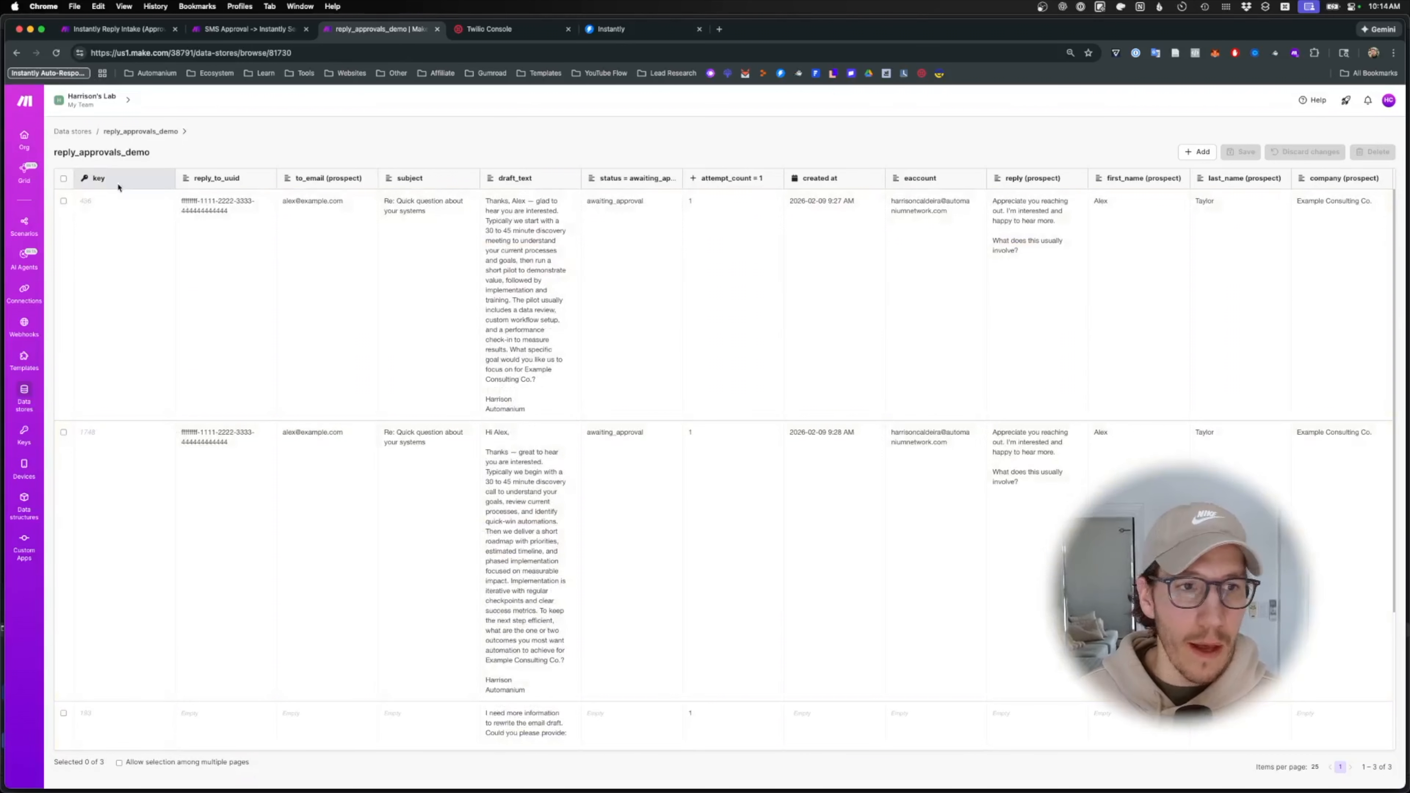
{"action": "left_click", "coordinate": [63, 179]}
{"action": "left_click", "coordinate": [89, 195]}
{"action": "left_click", "coordinate": [1362, 152]}
{"action": "left_click", "coordinate": [802, 464]}
{"action": "left_click", "coordinate": [798, 465]}
- Open the Instantly Reply Intake (Approval Gate) scenario and review its run history
{"action": "left_click", "coordinate": [255, 33]}
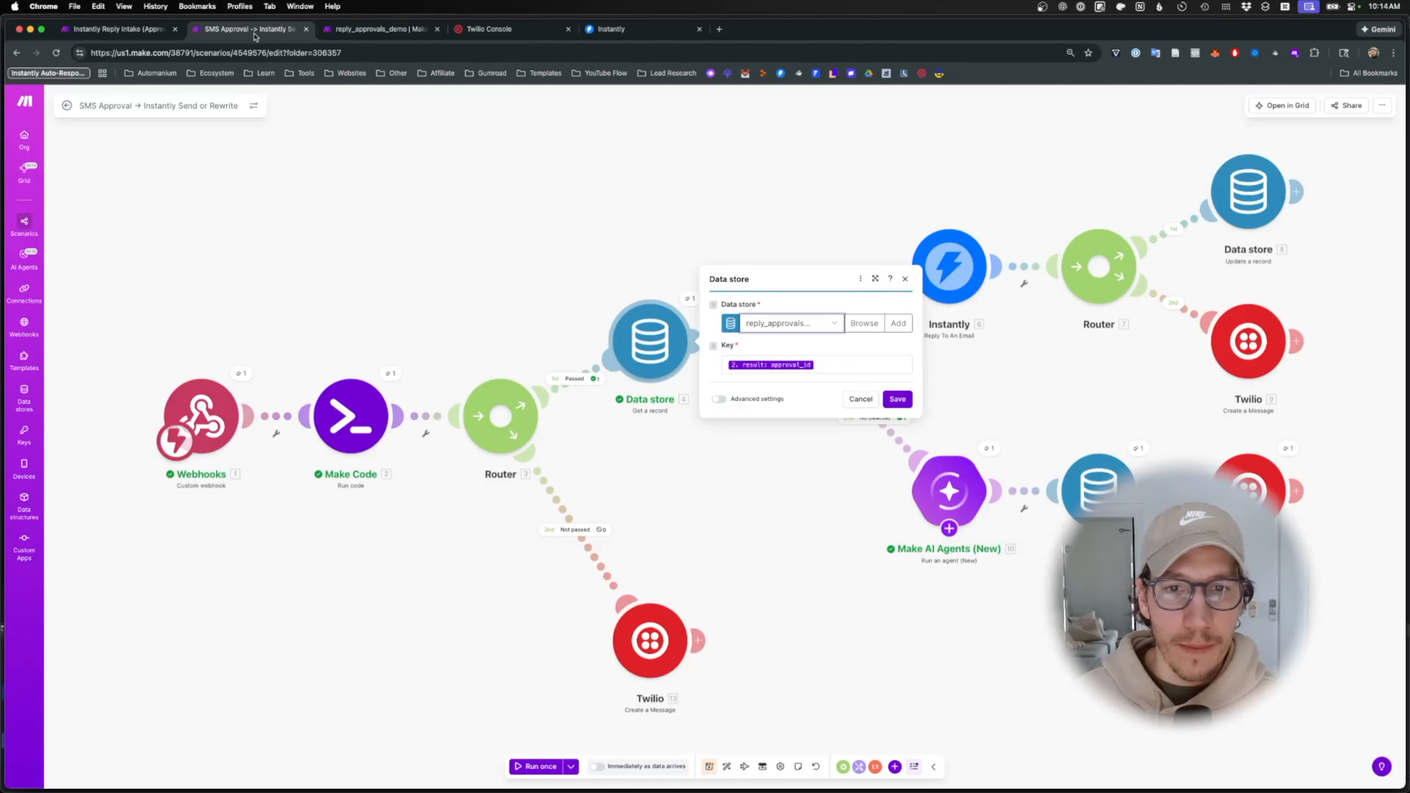
{"action": "left_click", "coordinate": [146, 34]}
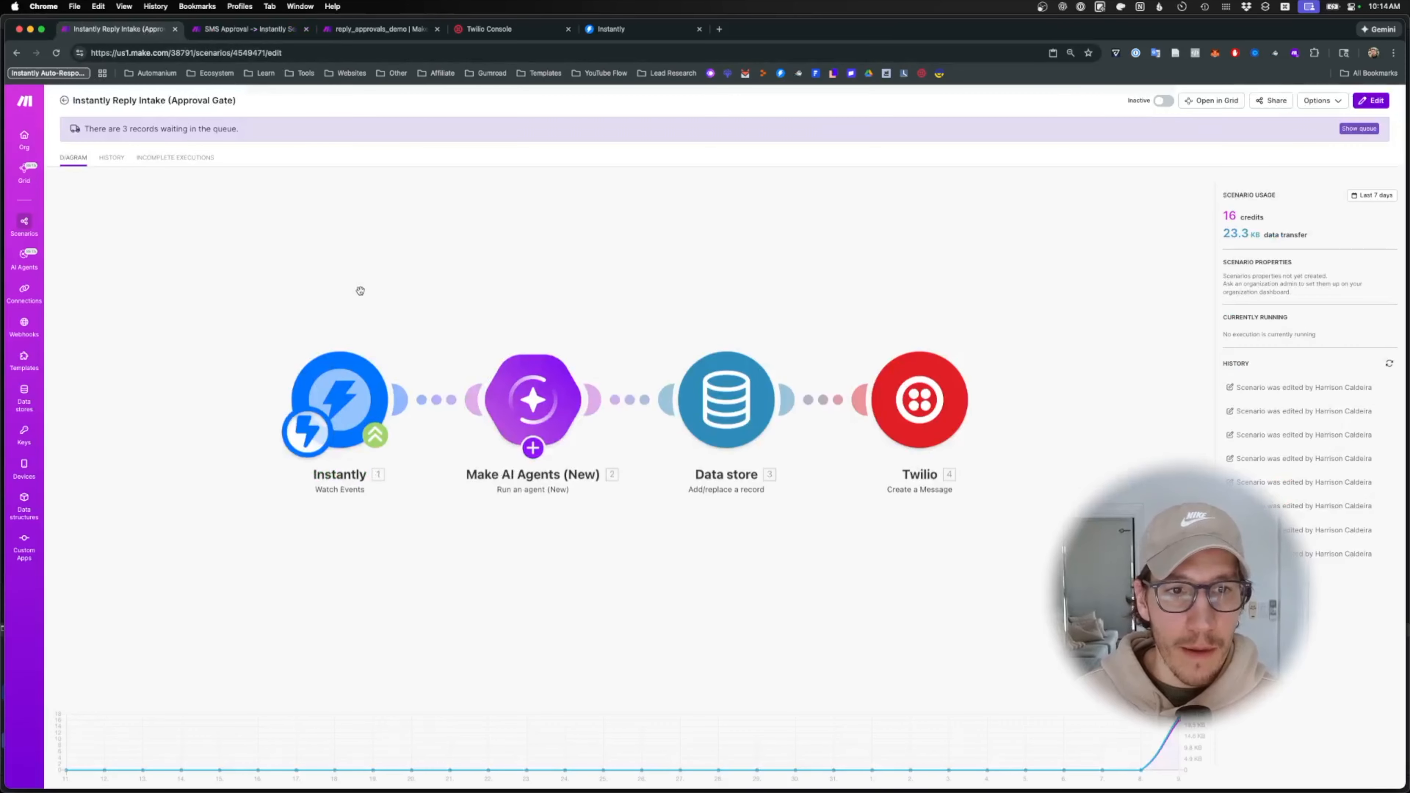
{"action": "left_click", "coordinate": [360, 292]}
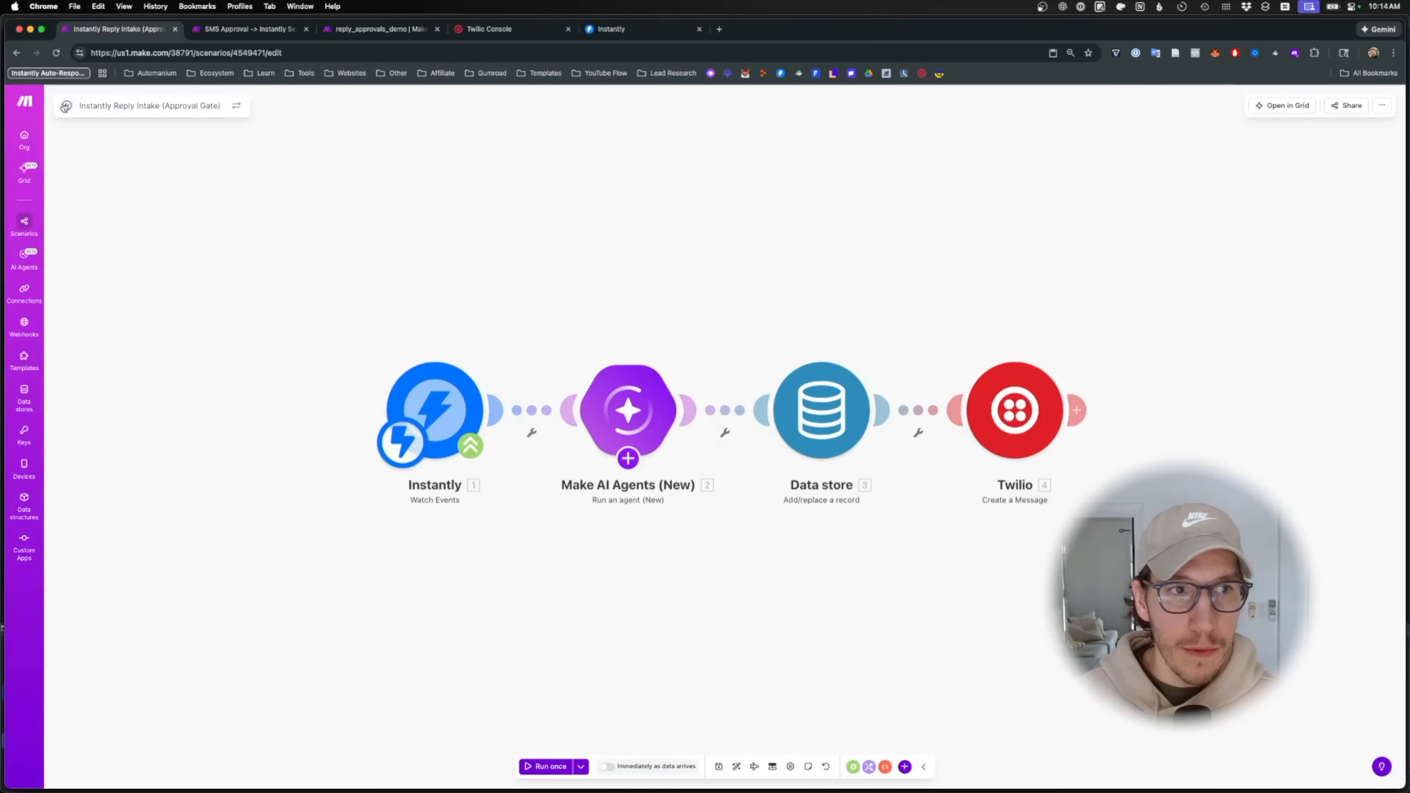
{"action": "left_click", "coordinate": [65, 106]}
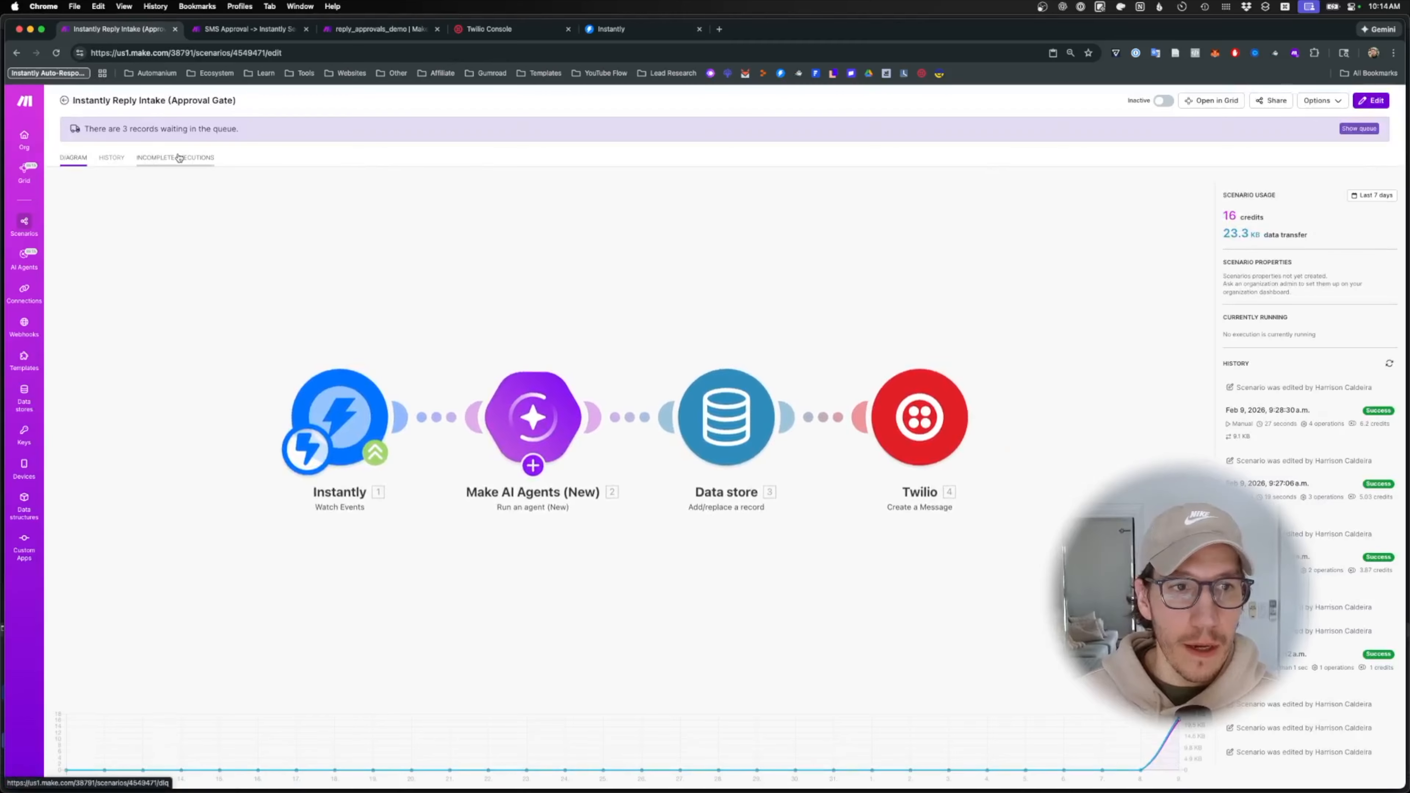
{"action": "left_click", "coordinate": [103, 163]}
{"action": "left_click", "coordinate": [114, 135]}
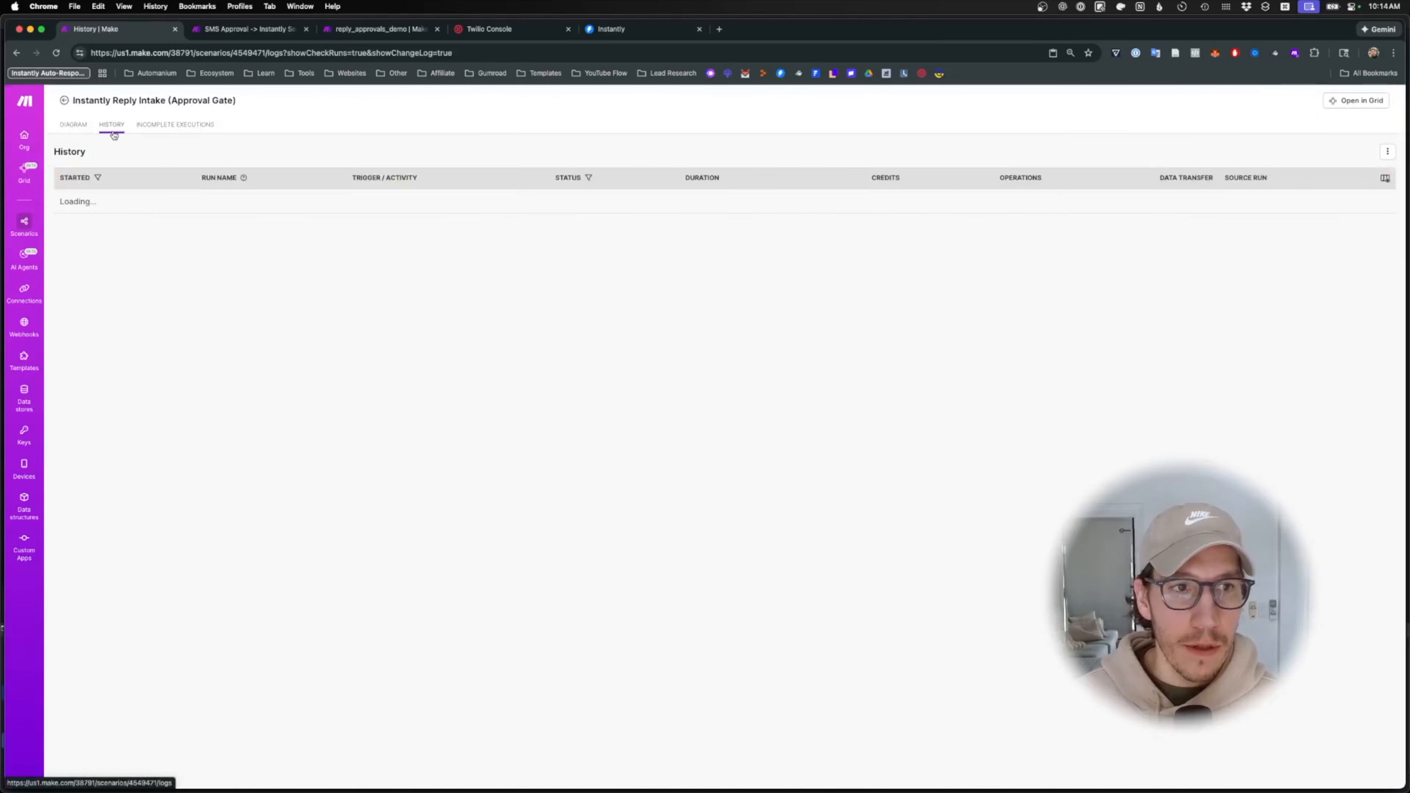
{"action": "left_click", "coordinate": [65, 133]}
{"action": "left_click", "coordinate": [367, 517]}
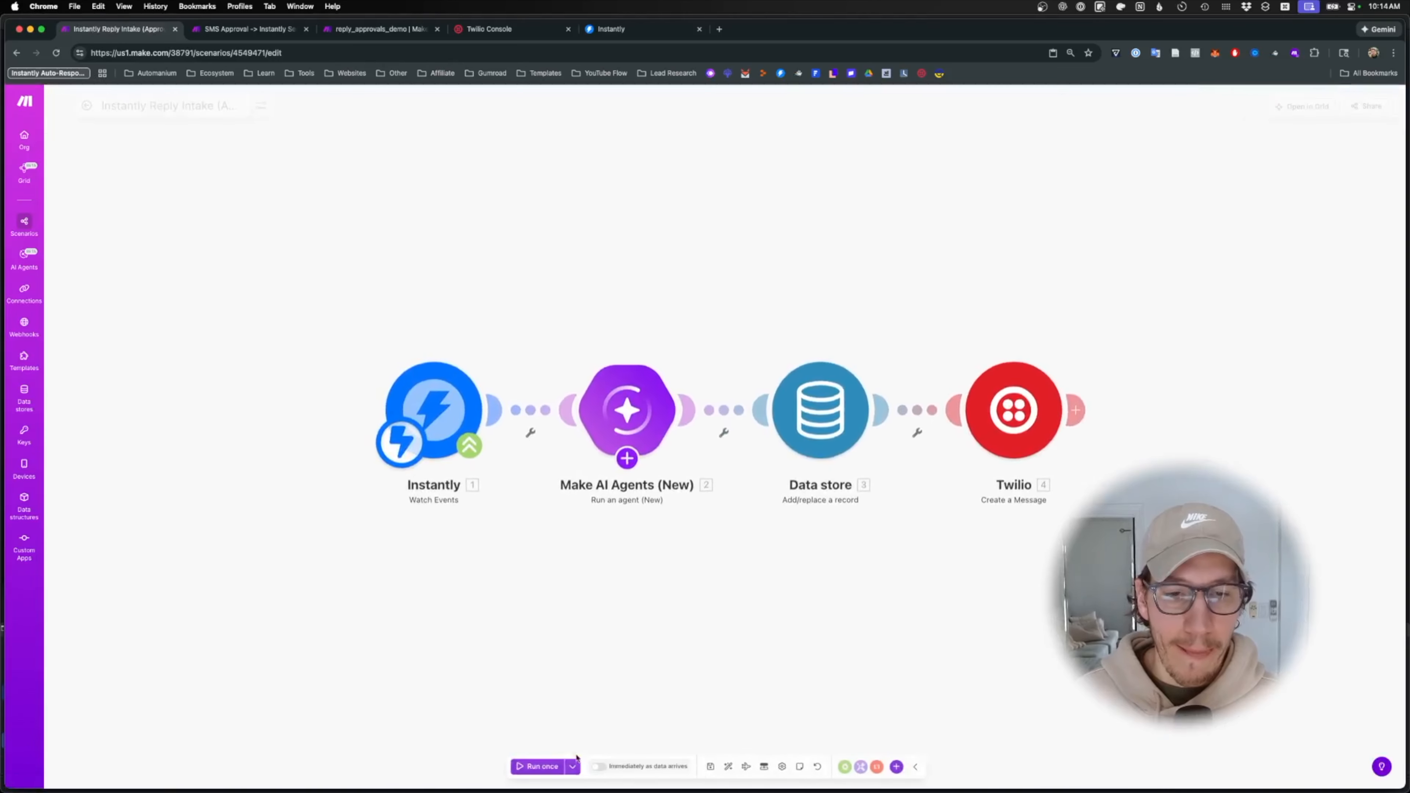
- Run the scenario once and fire the test webhook from Postman
{"action": "left_click", "coordinate": [550, 767]}
{"action": "left_click", "coordinate": [654, 775]}
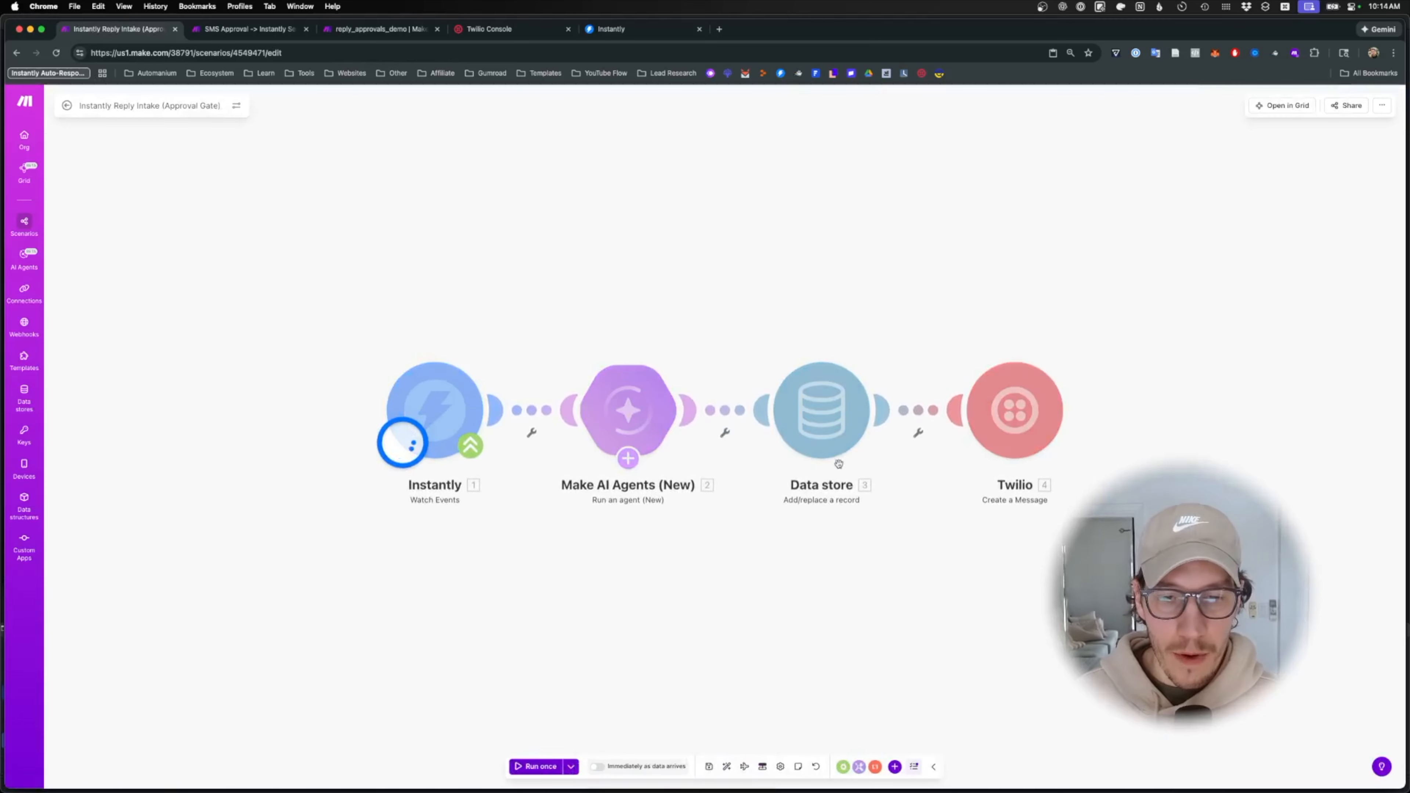
{"action": "left_click", "coordinate": [762, 760]}
{"action": "left_click", "coordinate": [1076, 236]}
{"action": "left_click", "coordinate": [1201, 249]}
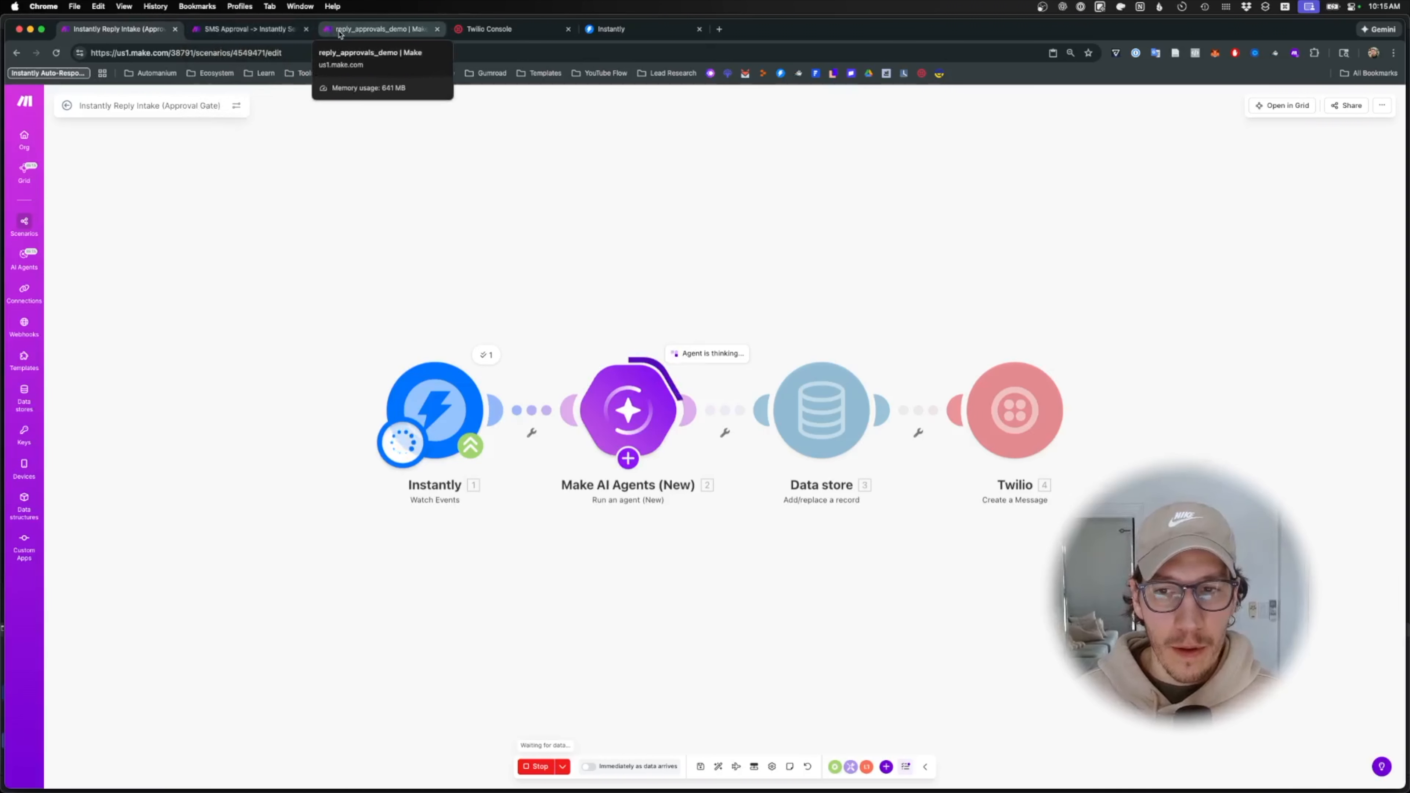
- Check Messages and the agent's run details, reading the reply passed in as its input
{"action": "mouse_move", "coordinate": [751, 791]}
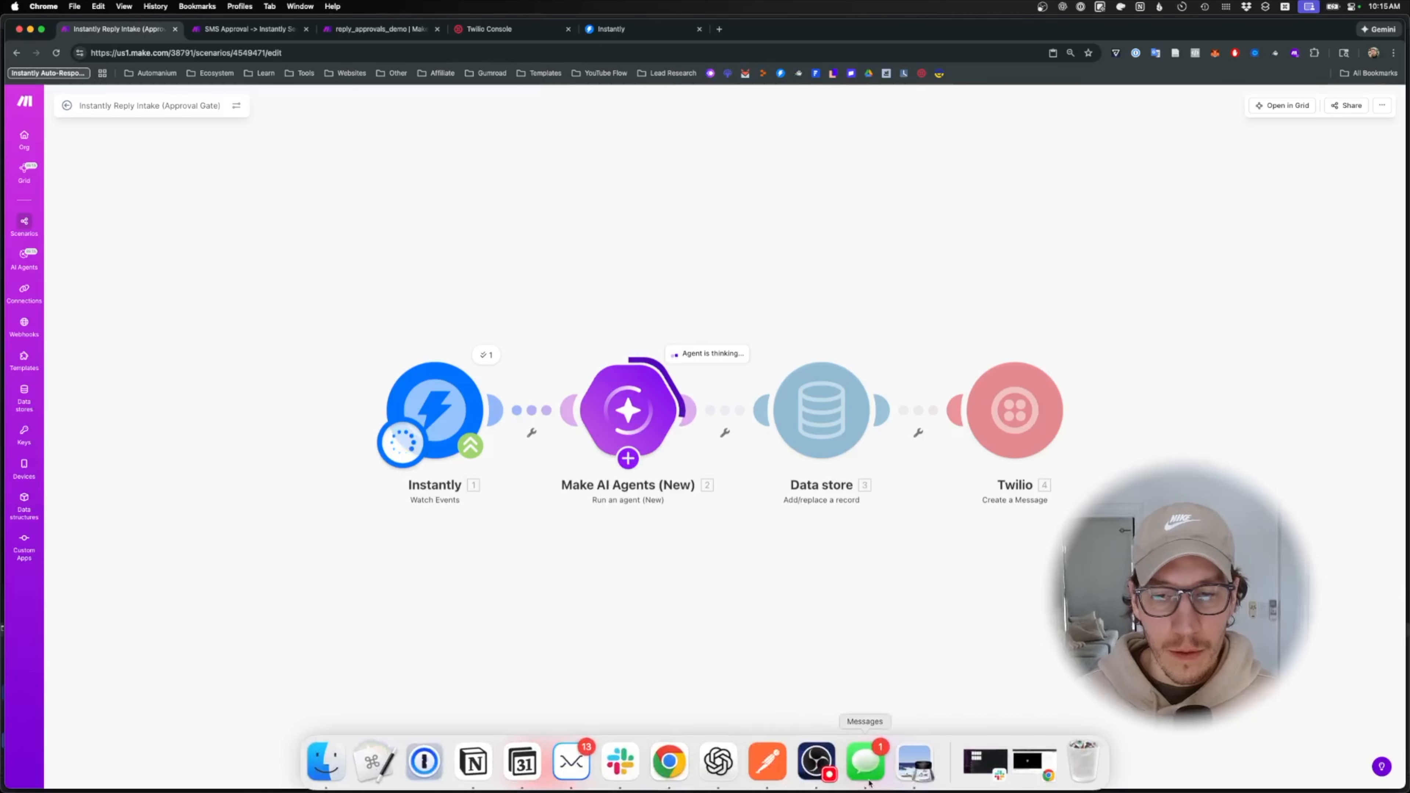
{"action": "left_click", "coordinate": [866, 762]}
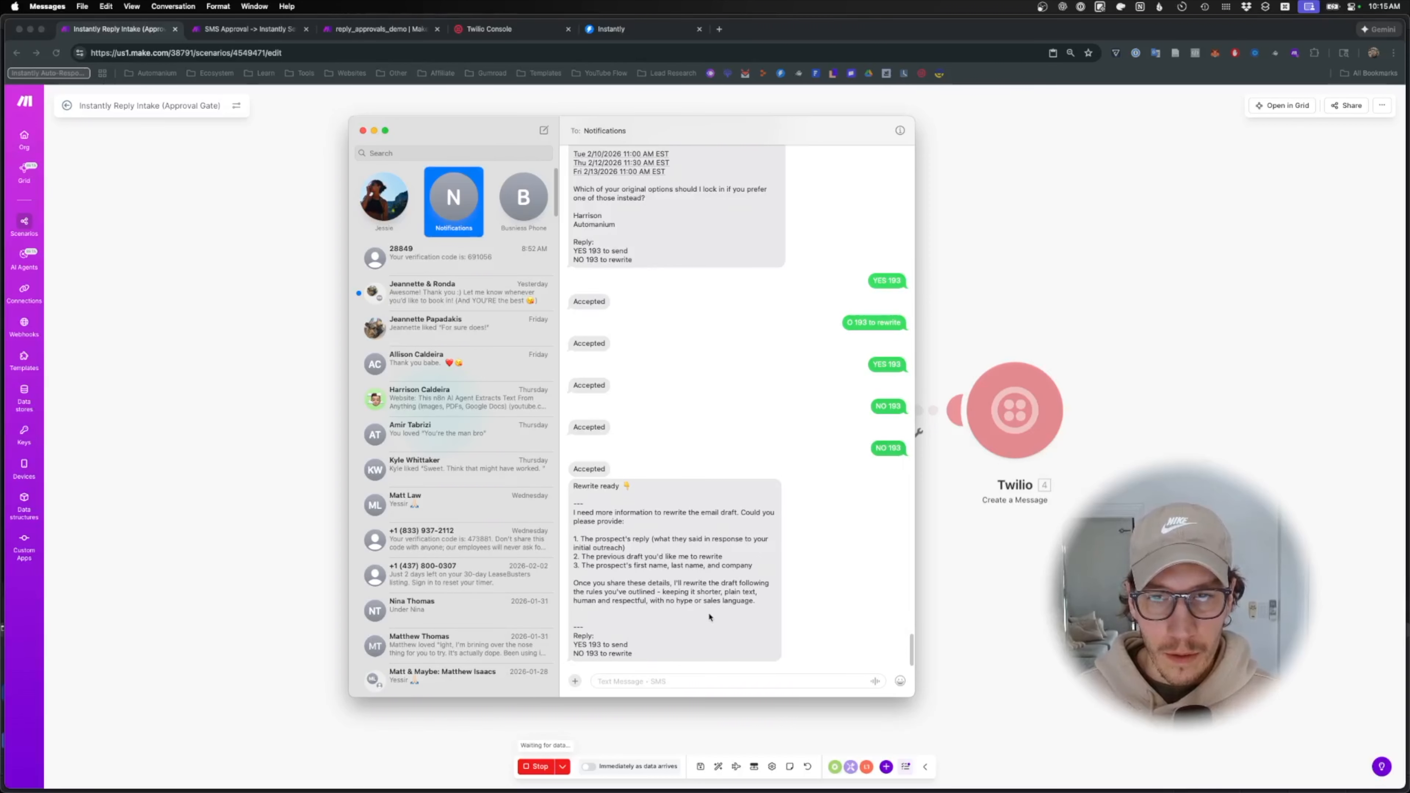
{"action": "left_click", "coordinate": [1030, 590]}
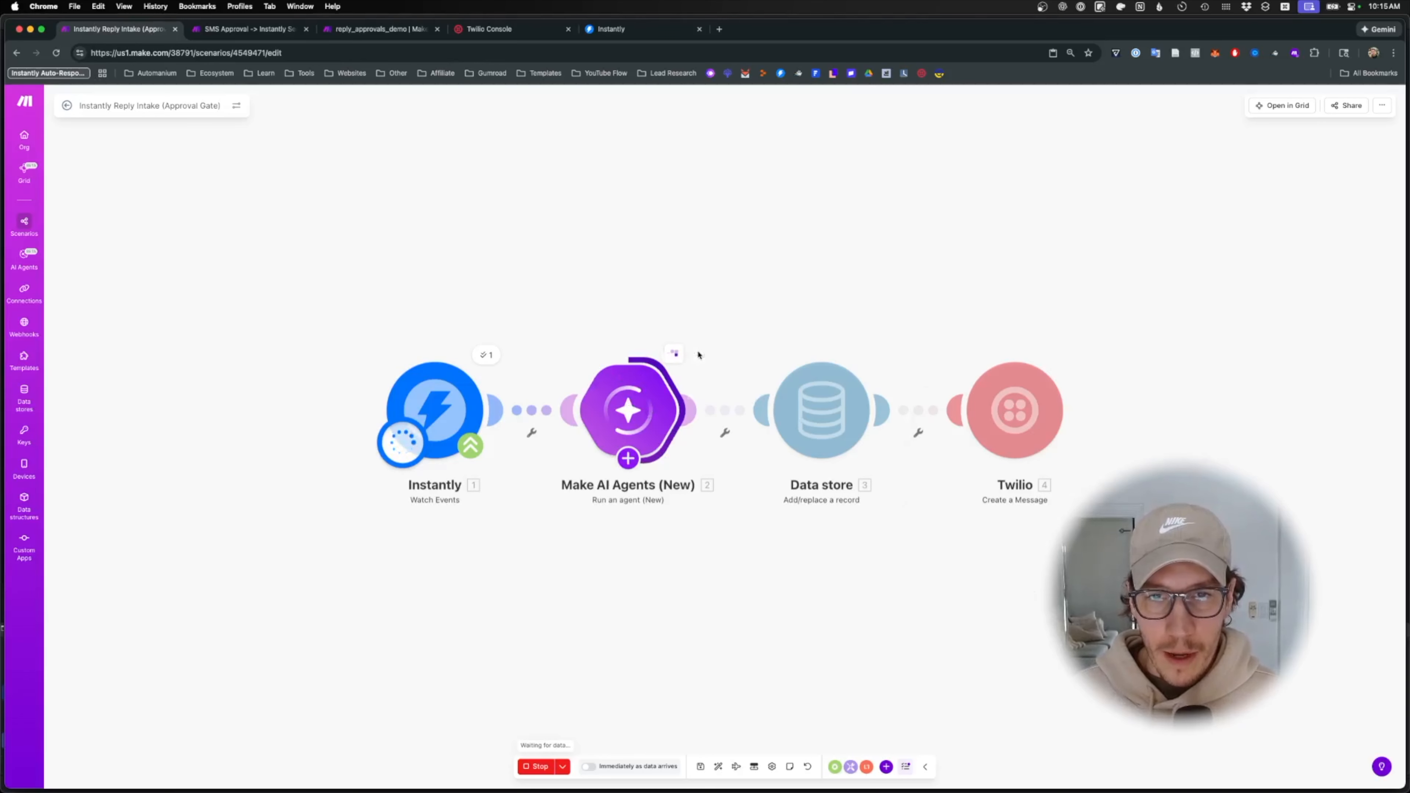
{"action": "left_click", "coordinate": [699, 354]}
{"action": "left_click", "coordinate": [721, 394]}
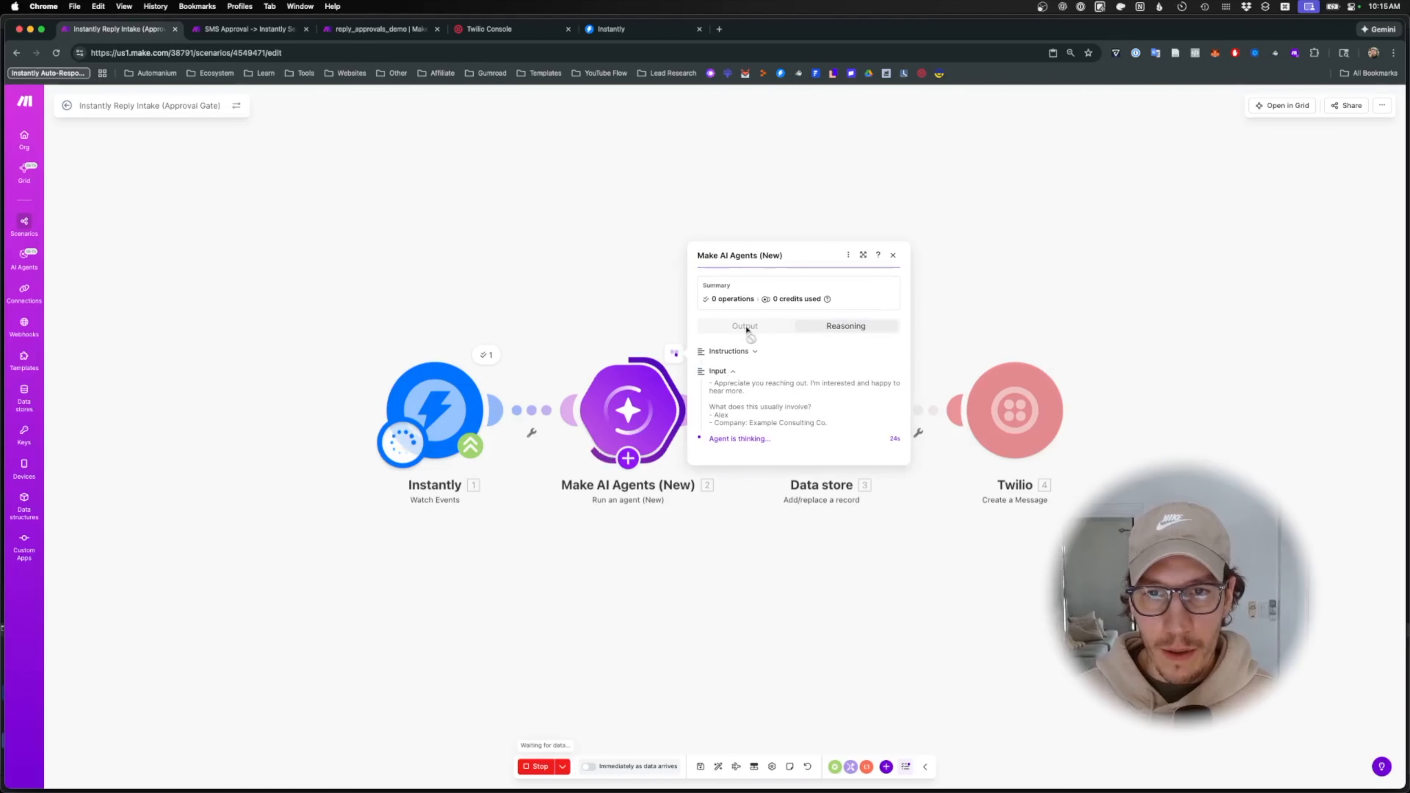
{"action": "left_click", "coordinate": [902, 244]}
- Read the new 'Draft ready' text in Messages, then bring up the SMS Approval scenario
{"action": "key", "text": "super+Tab"}
{"action": "scroll", "coordinate": [678, 626], "scroll_direction": "up", "scroll_amount": 1}
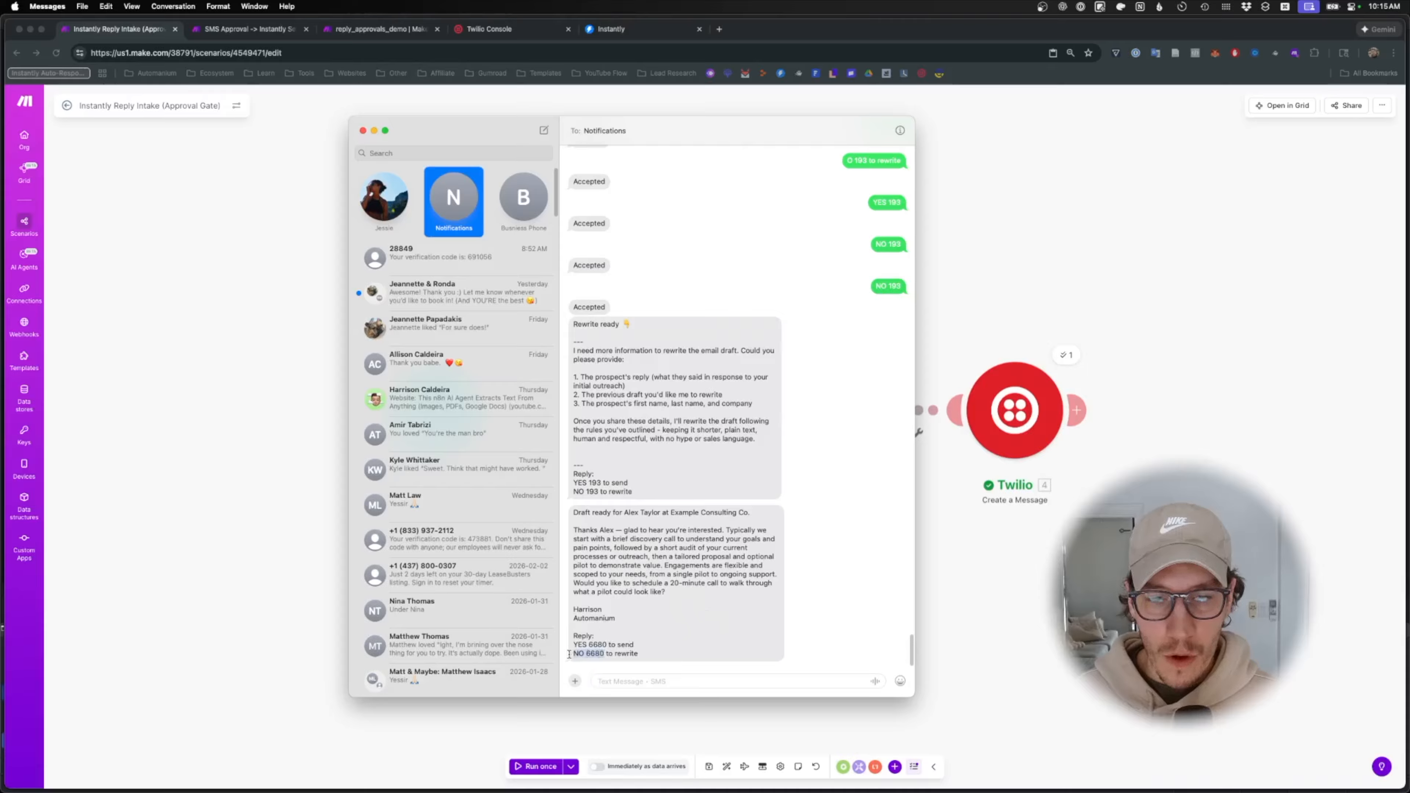
{"action": "left_click", "coordinate": [953, 577]}
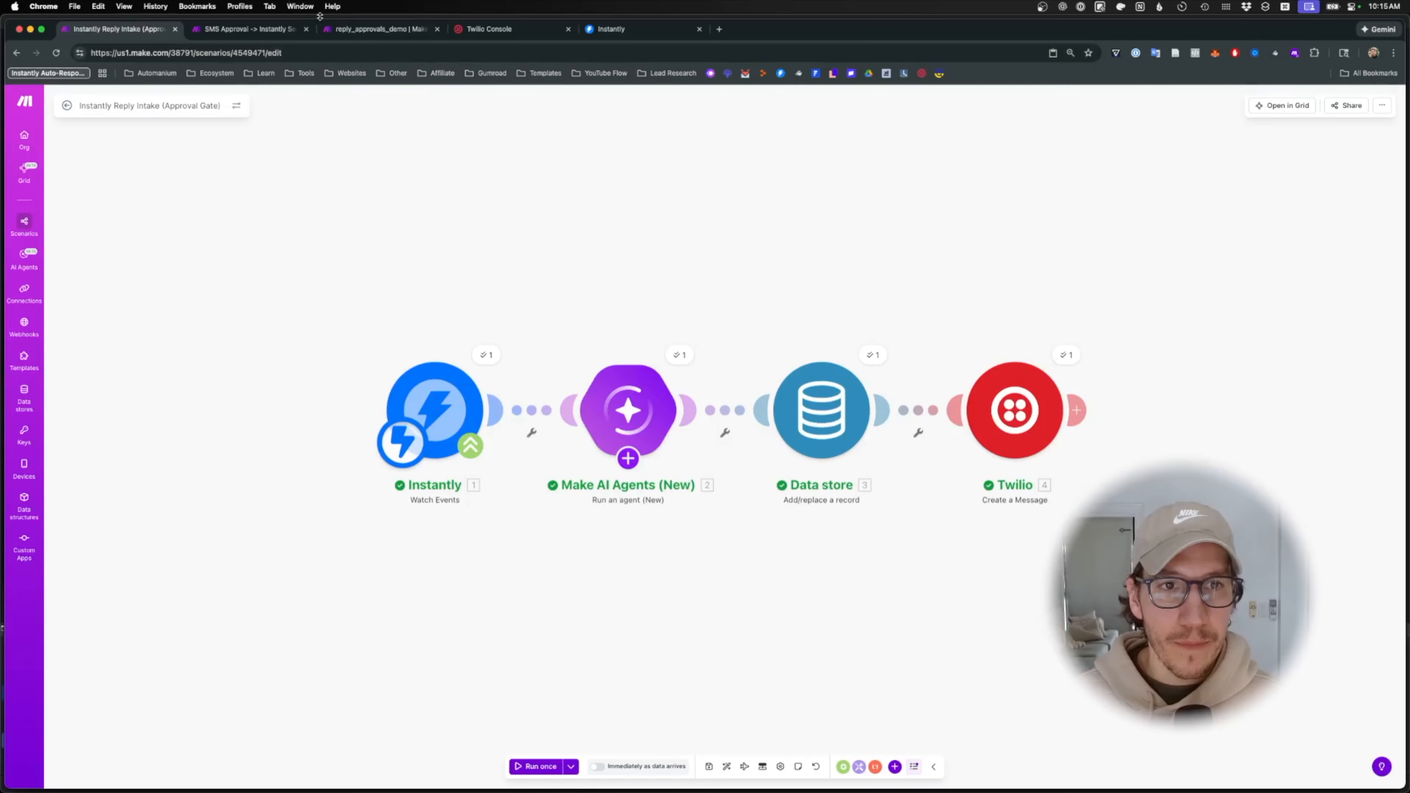
{"action": "left_click", "coordinate": [356, 29]}
{"action": "left_click", "coordinate": [244, 29]}
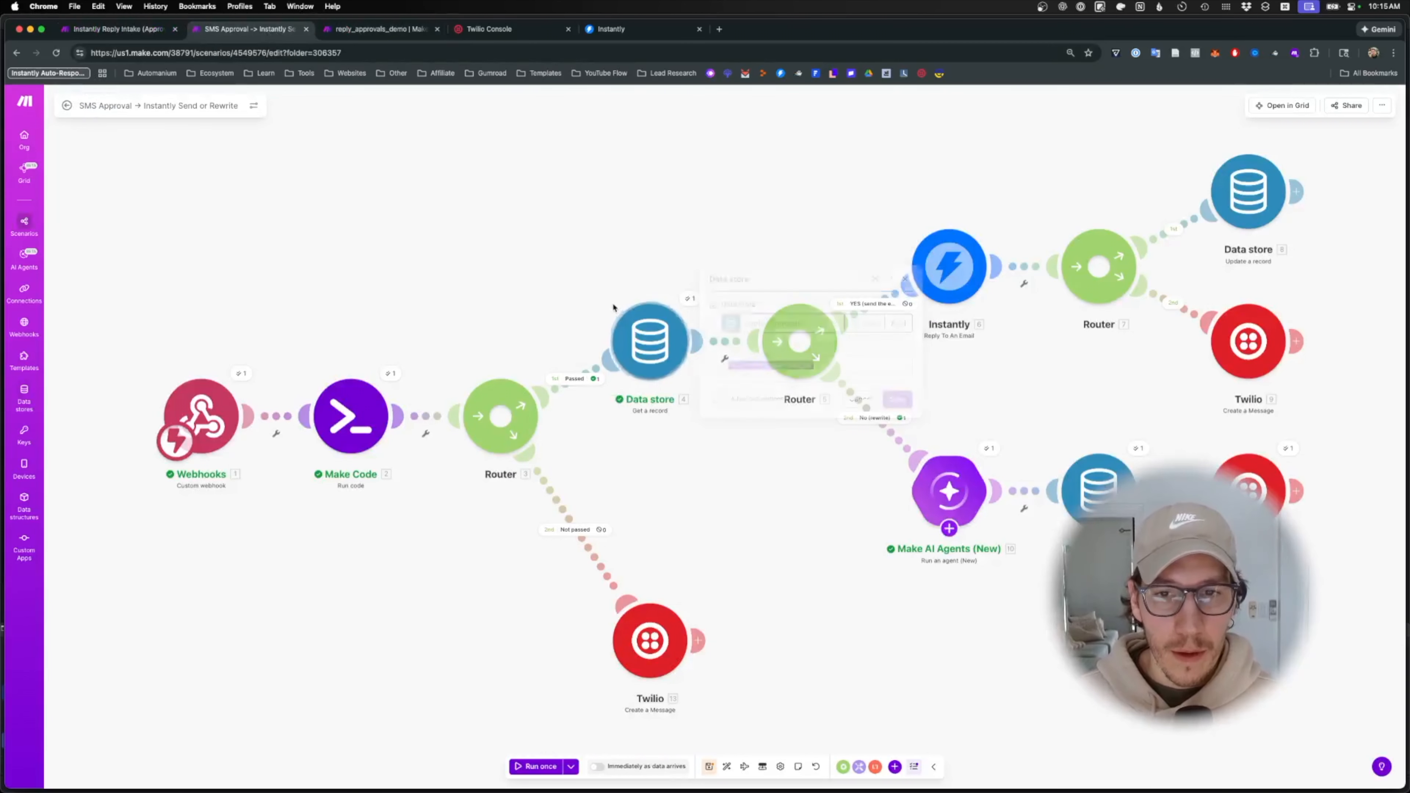
- Run the SMS Approval scenario once and answer the draft with NO 6680, confirming Rewrite ready
{"action": "left_click", "coordinate": [539, 766]}
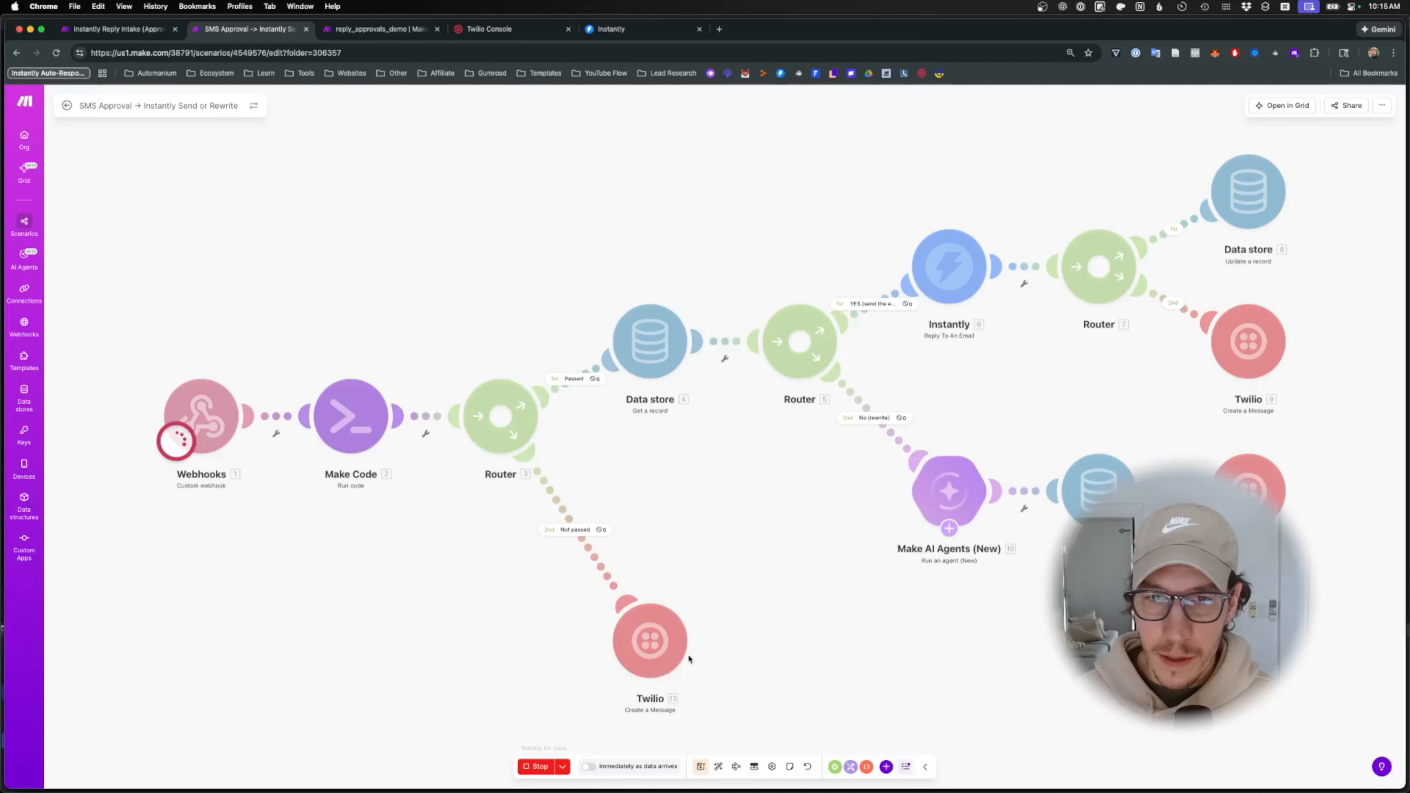
{"action": "key", "text": "super+Tab"}
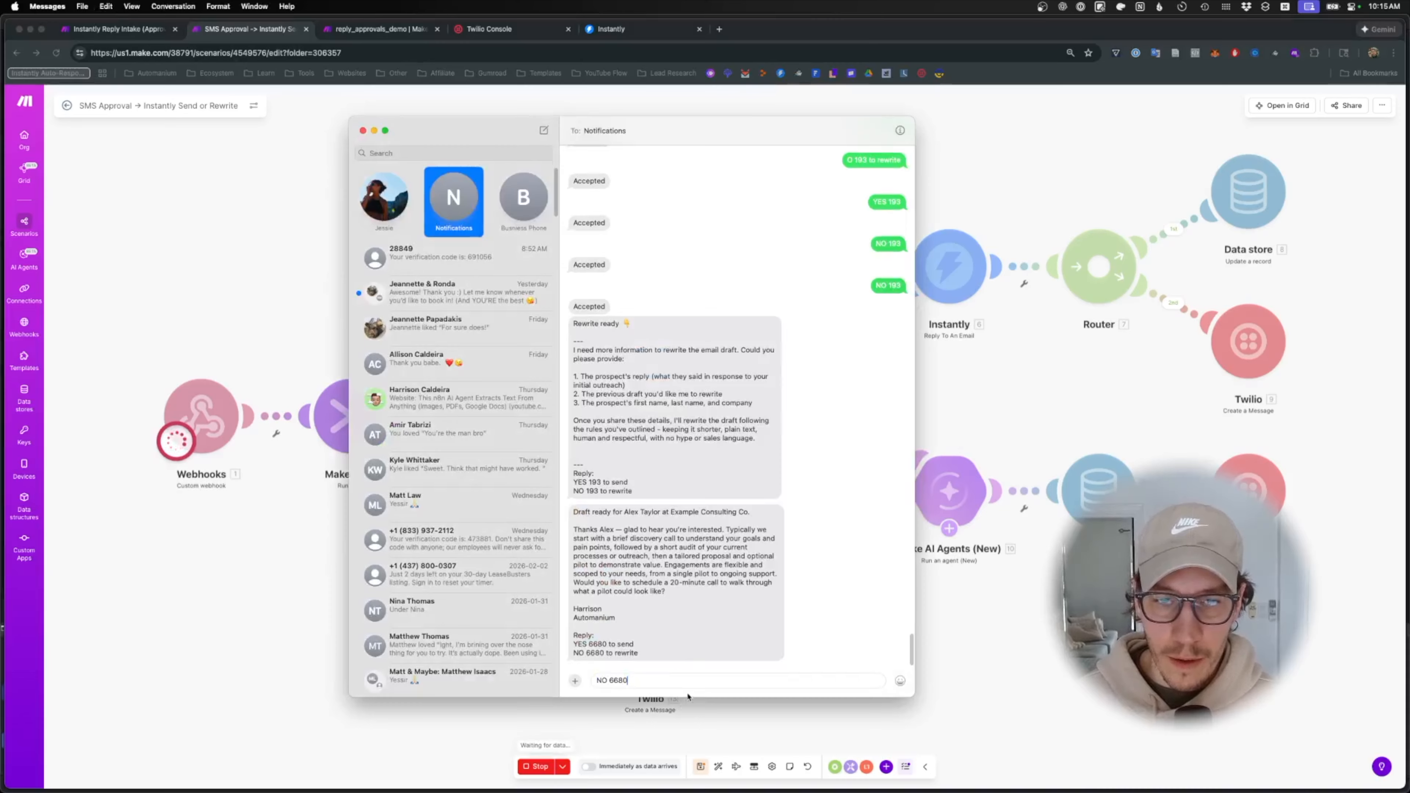
{"action": "key", "text": "Return"}
{"action": "left_click", "coordinate": [998, 618]}
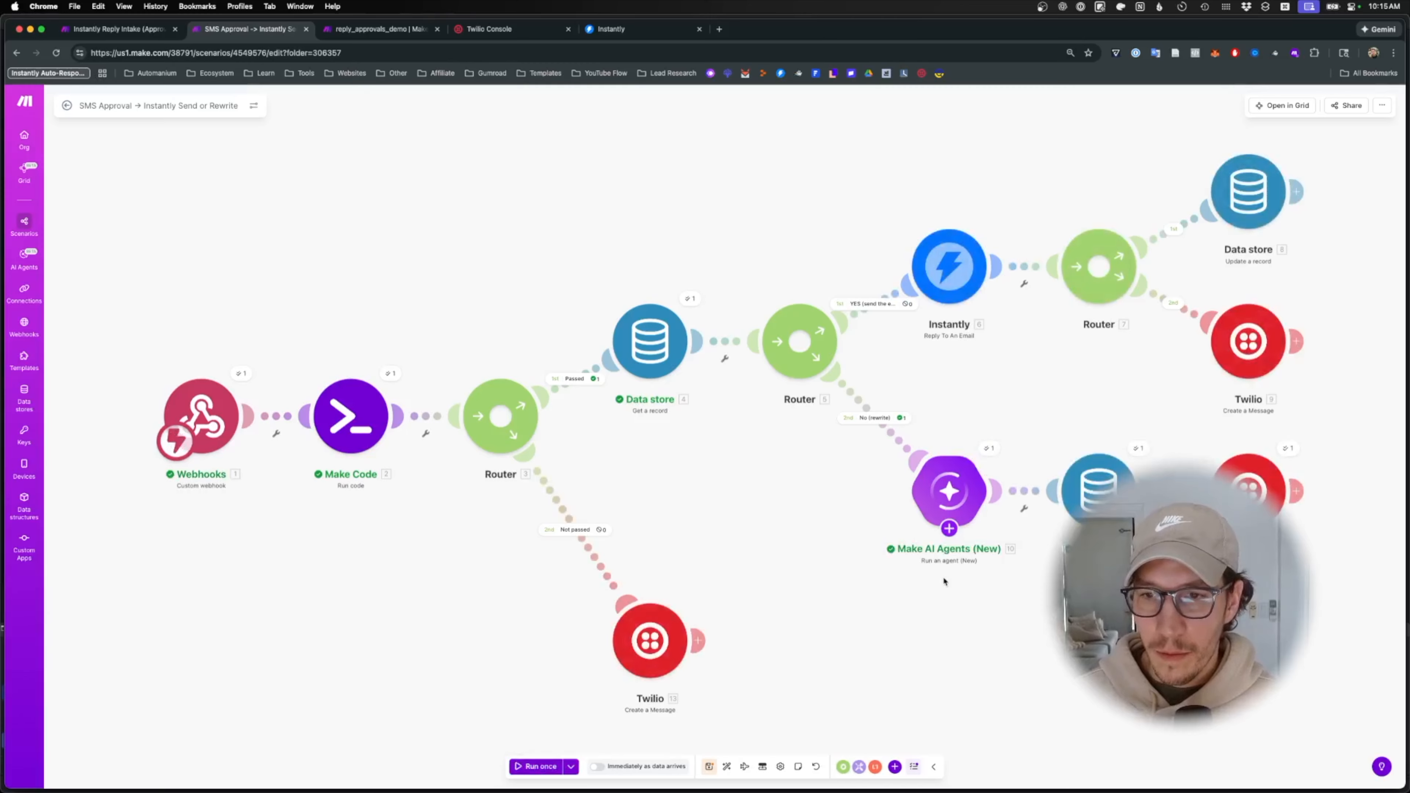
{"action": "key", "text": "super+Tab"}
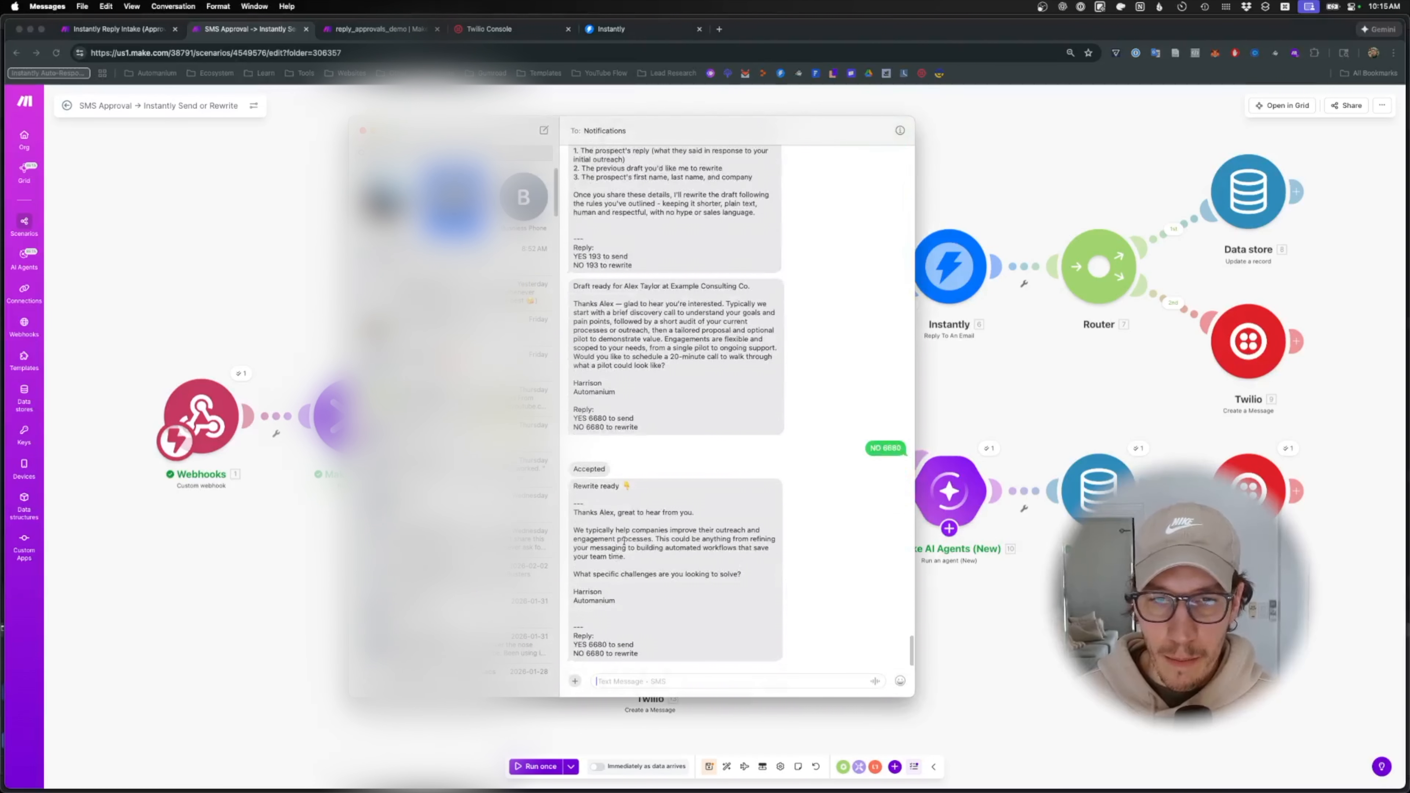
{"action": "key", "text": "super+Tab"}
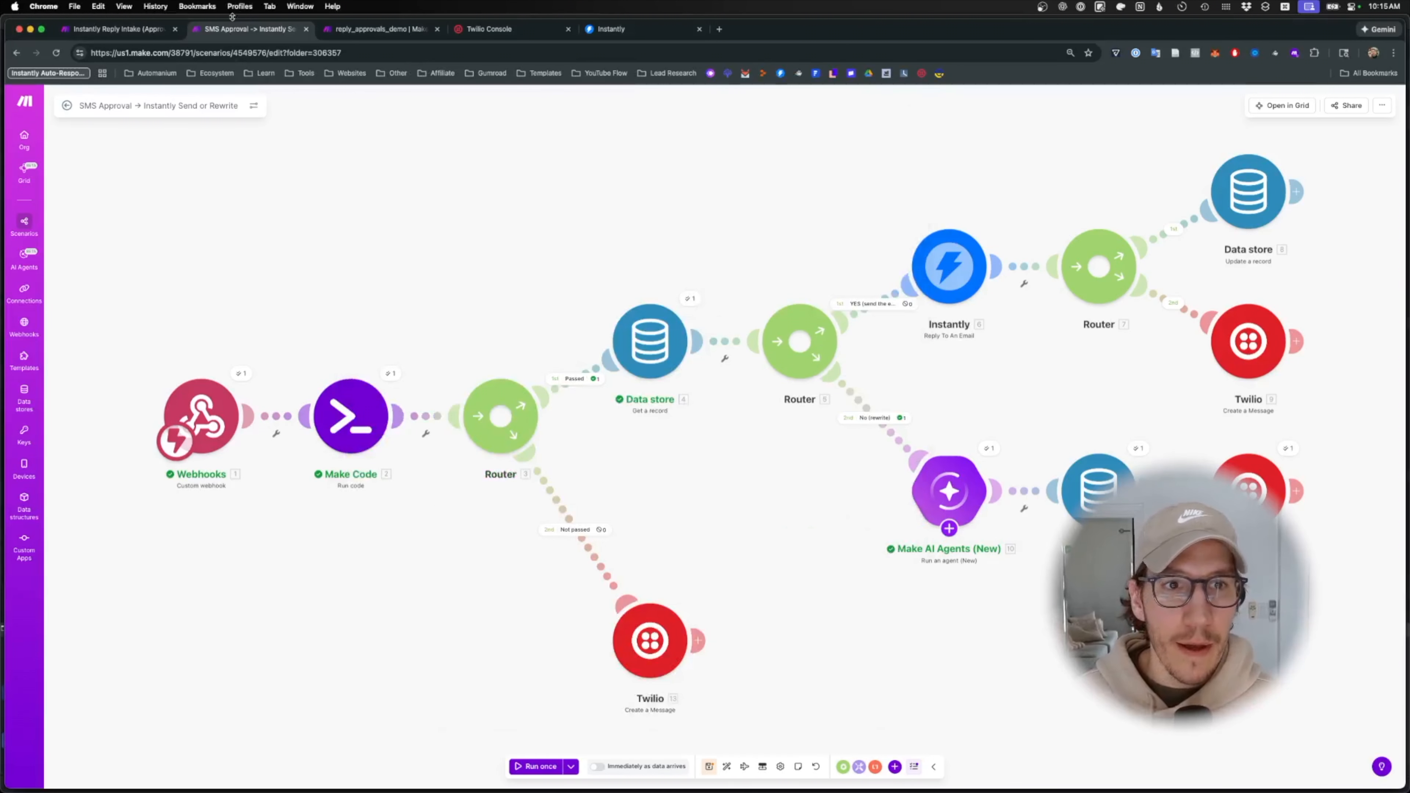
- Reload the reply_approvals_demo data store to confirm it is empty, then return to the scenario
{"action": "left_click", "coordinate": [341, 31]}
{"action": "left_click", "coordinate": [246, 50]}
{"action": "key", "text": "Return"}
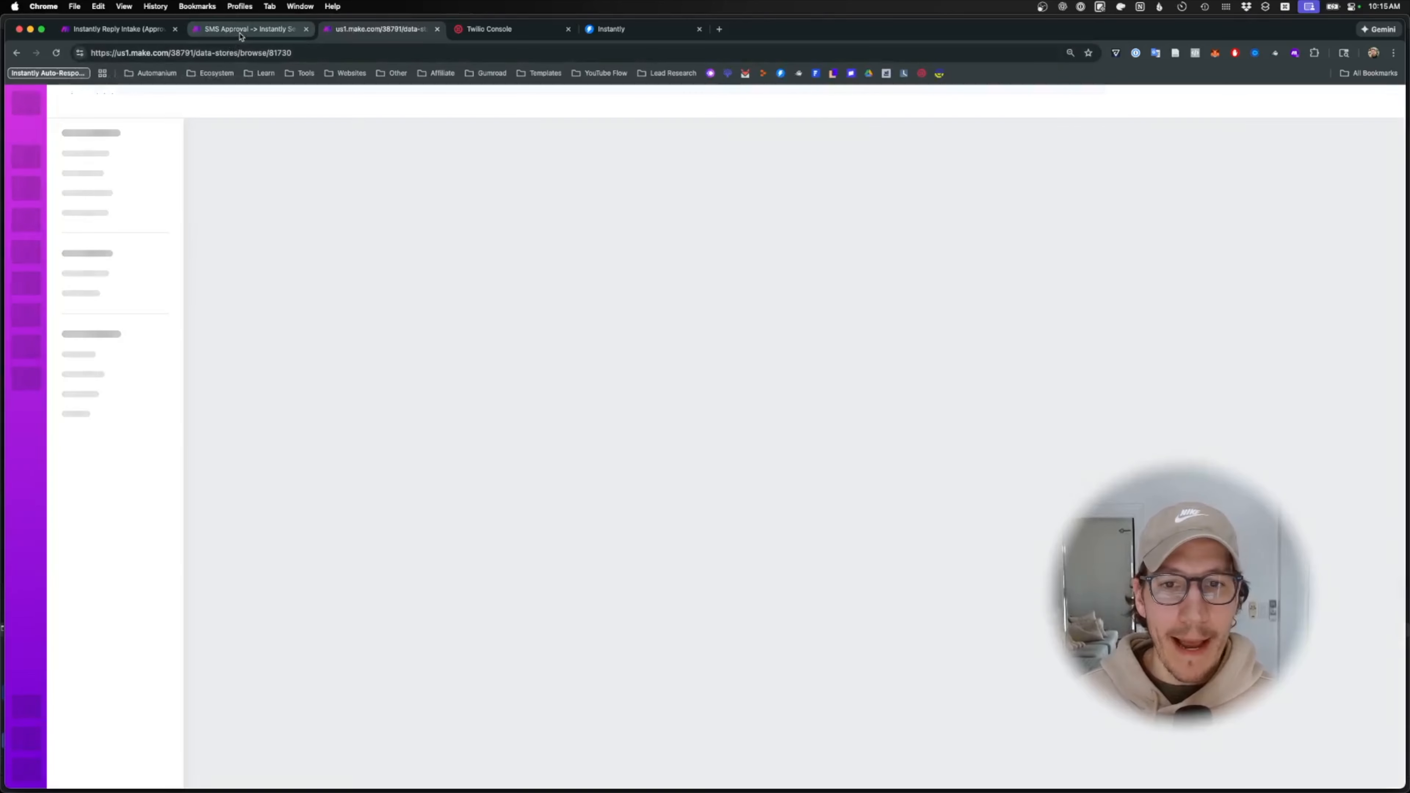
{"action": "left_click", "coordinate": [241, 31]}
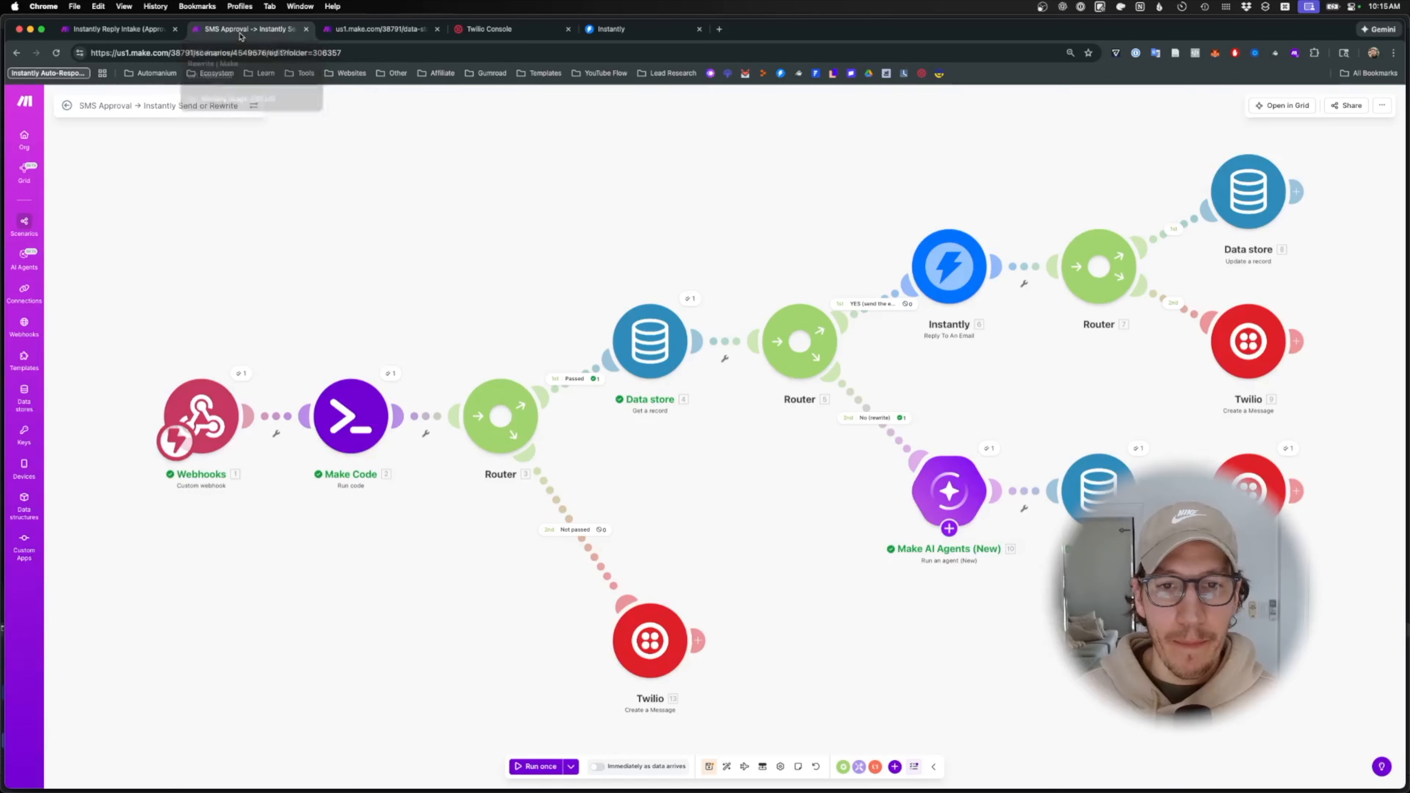
{"action": "left_click_drag", "start_coordinate": [941, 198], "coordinate": [1185, 381]}
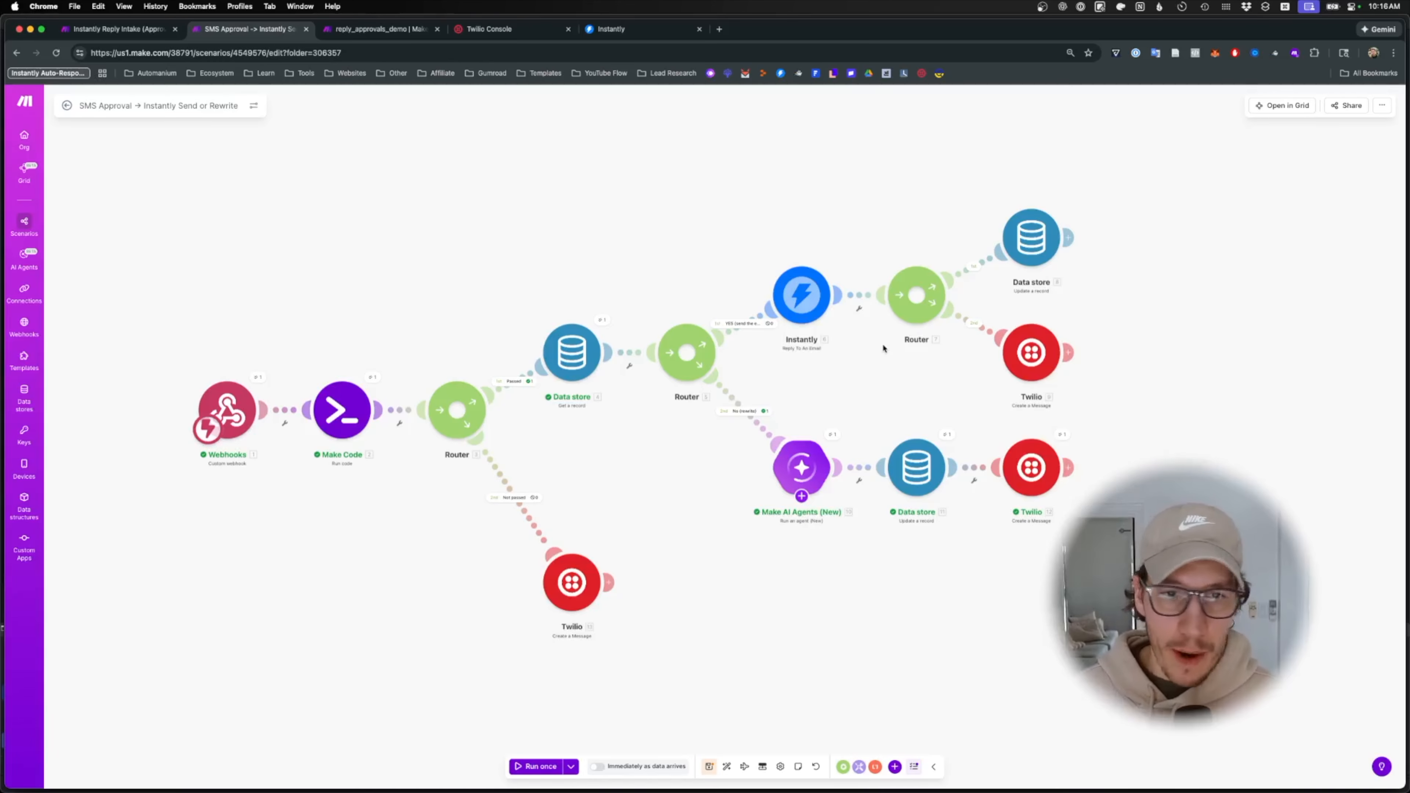
- Paste the Demo email module and connect it after the top Data store, leaving its settings unchanged
{"action": "left_click_drag", "start_coordinate": [780, 192], "coordinate": [1160, 327]}
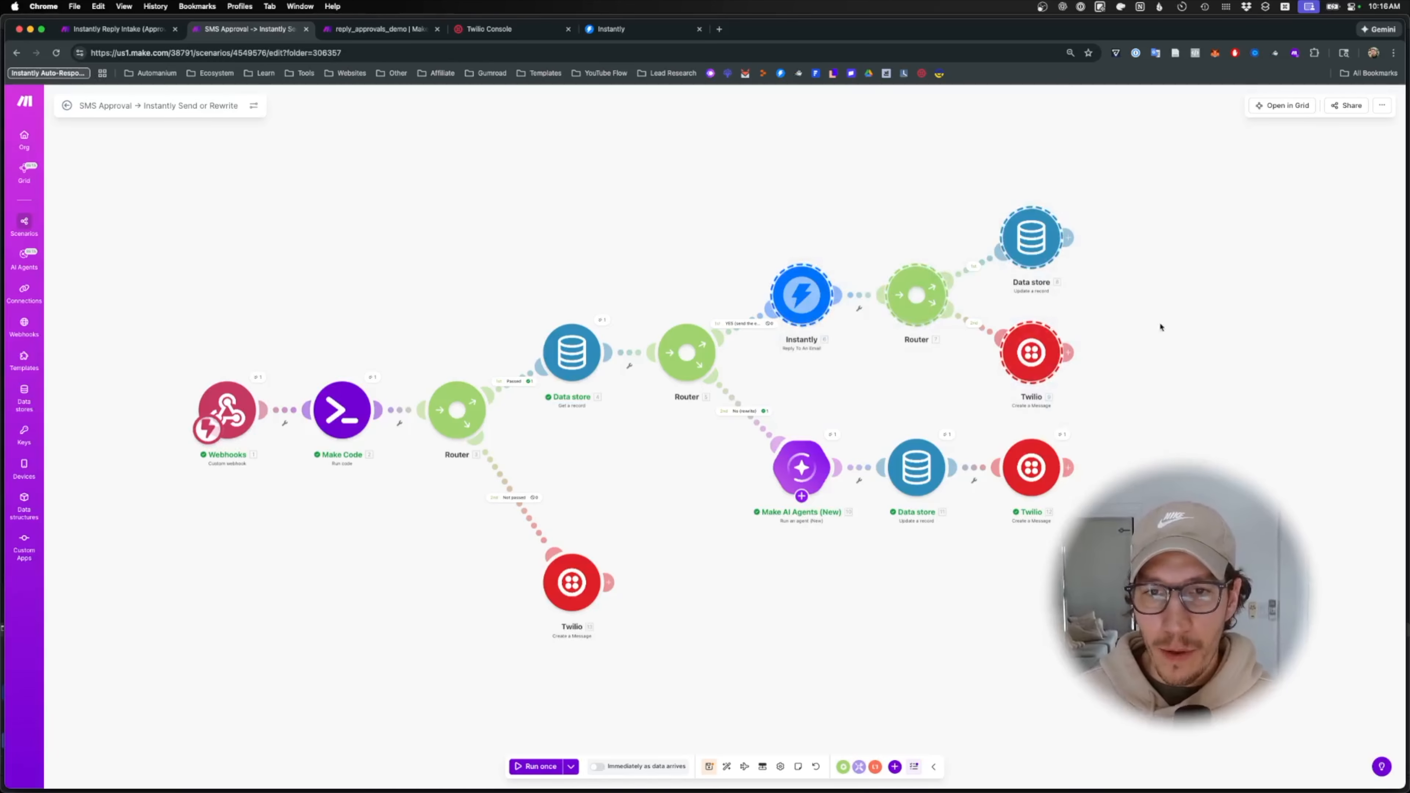
{"action": "left_click_drag", "start_coordinate": [818, 195], "coordinate": [1113, 412]}
{"action": "left_click_drag", "start_coordinate": [781, 183], "coordinate": [1124, 386]}
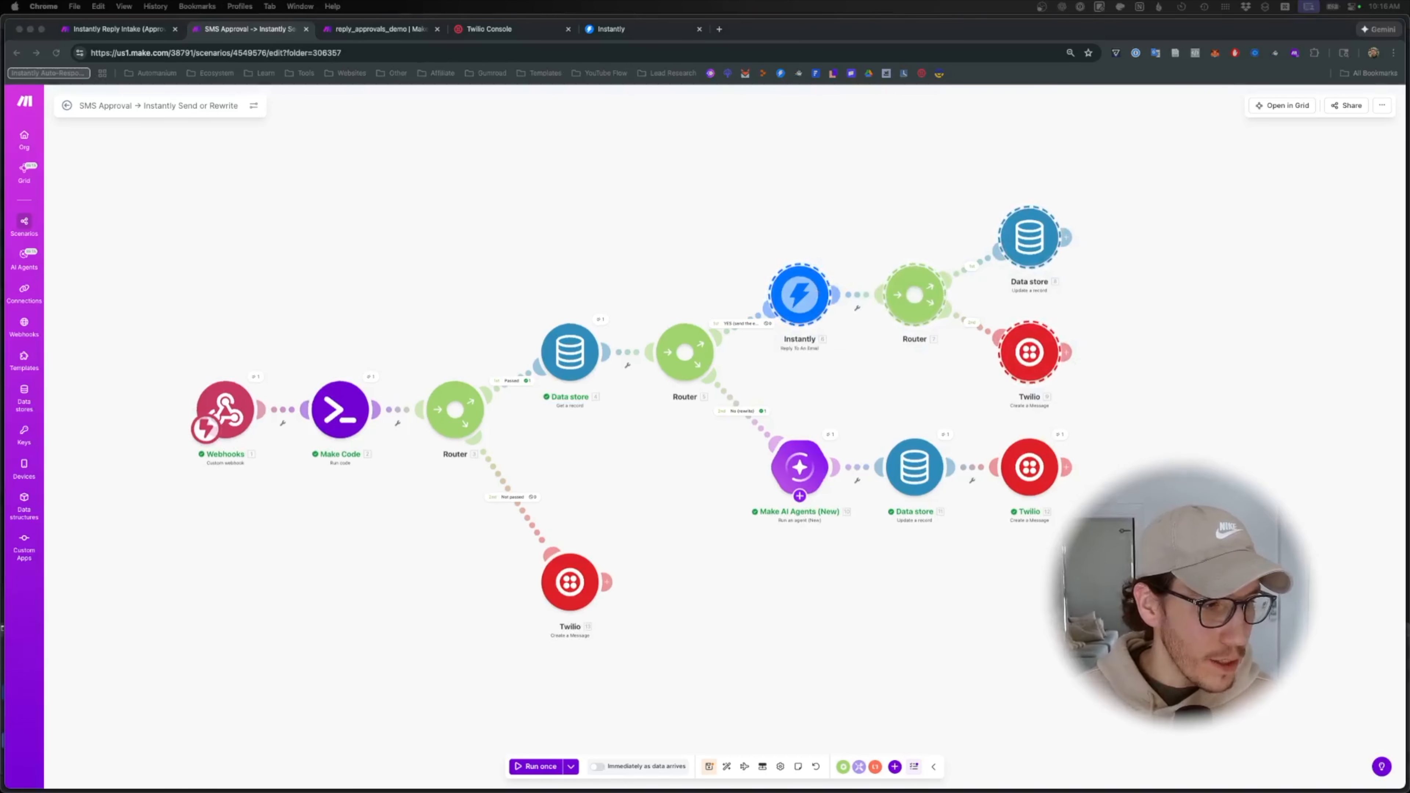
{"action": "left_click", "coordinate": [371, 643]}
{"action": "key", "text": "ctrl+v"}
{"action": "left_click_drag", "start_coordinate": [344, 645], "coordinate": [1167, 236]}
{"action": "left_click", "coordinate": [1168, 237]}
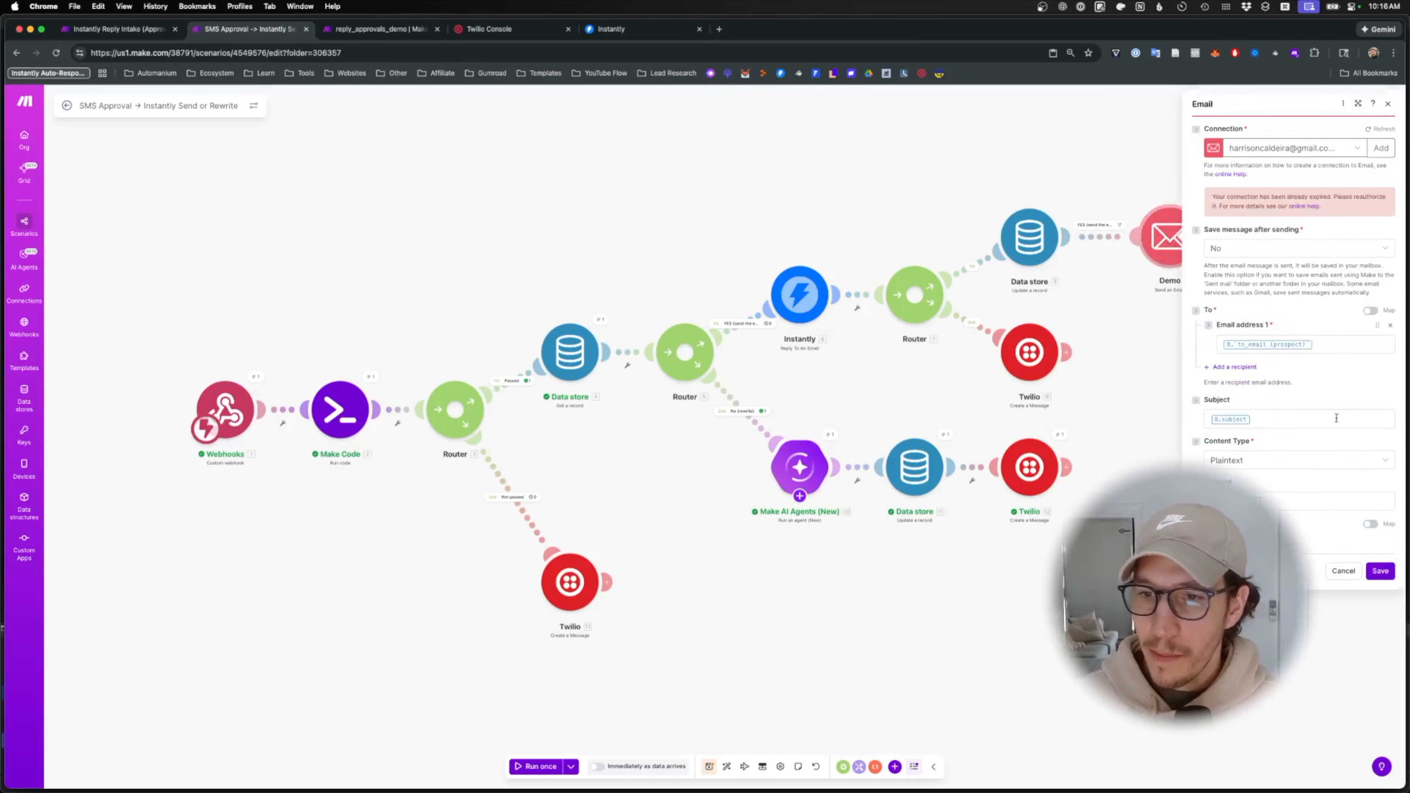
{"action": "left_click", "coordinate": [1353, 572]}
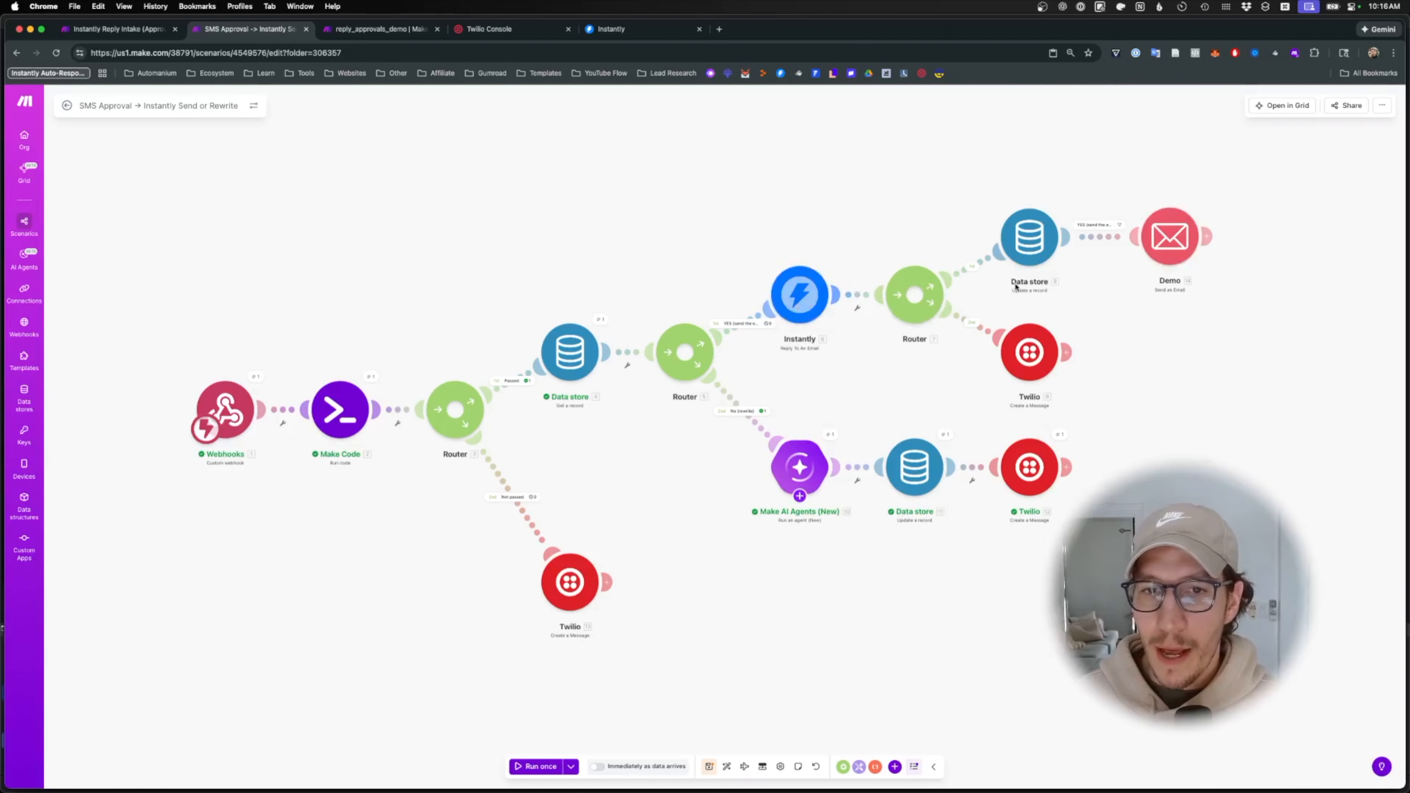
- Unlink the Demo email module, move it to the top right, and save the scenario
{"action": "right_click", "coordinate": [1102, 238]}
{"action": "left_click", "coordinate": [1131, 256]}
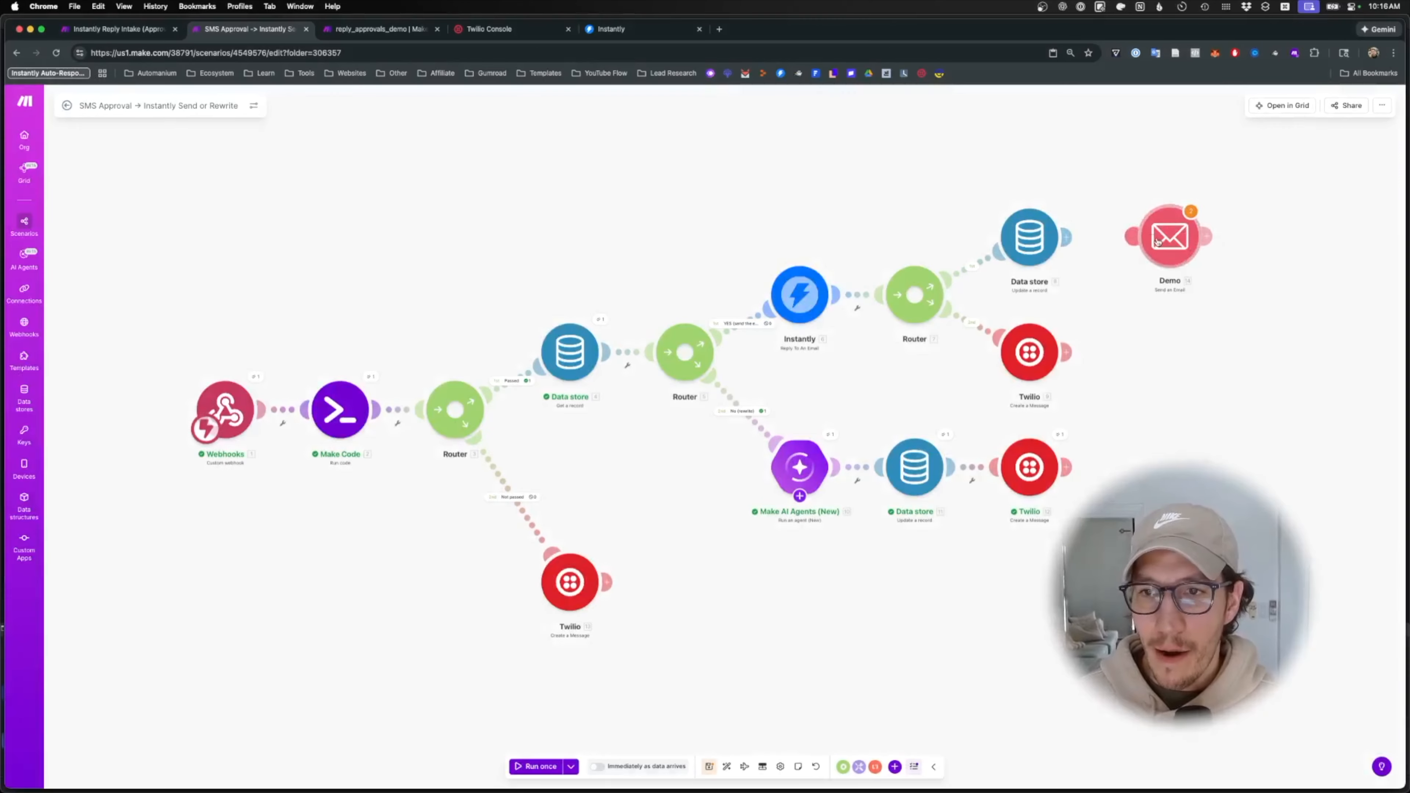
{"action": "left_click_drag", "start_coordinate": [1163, 239], "coordinate": [1289, 300]}
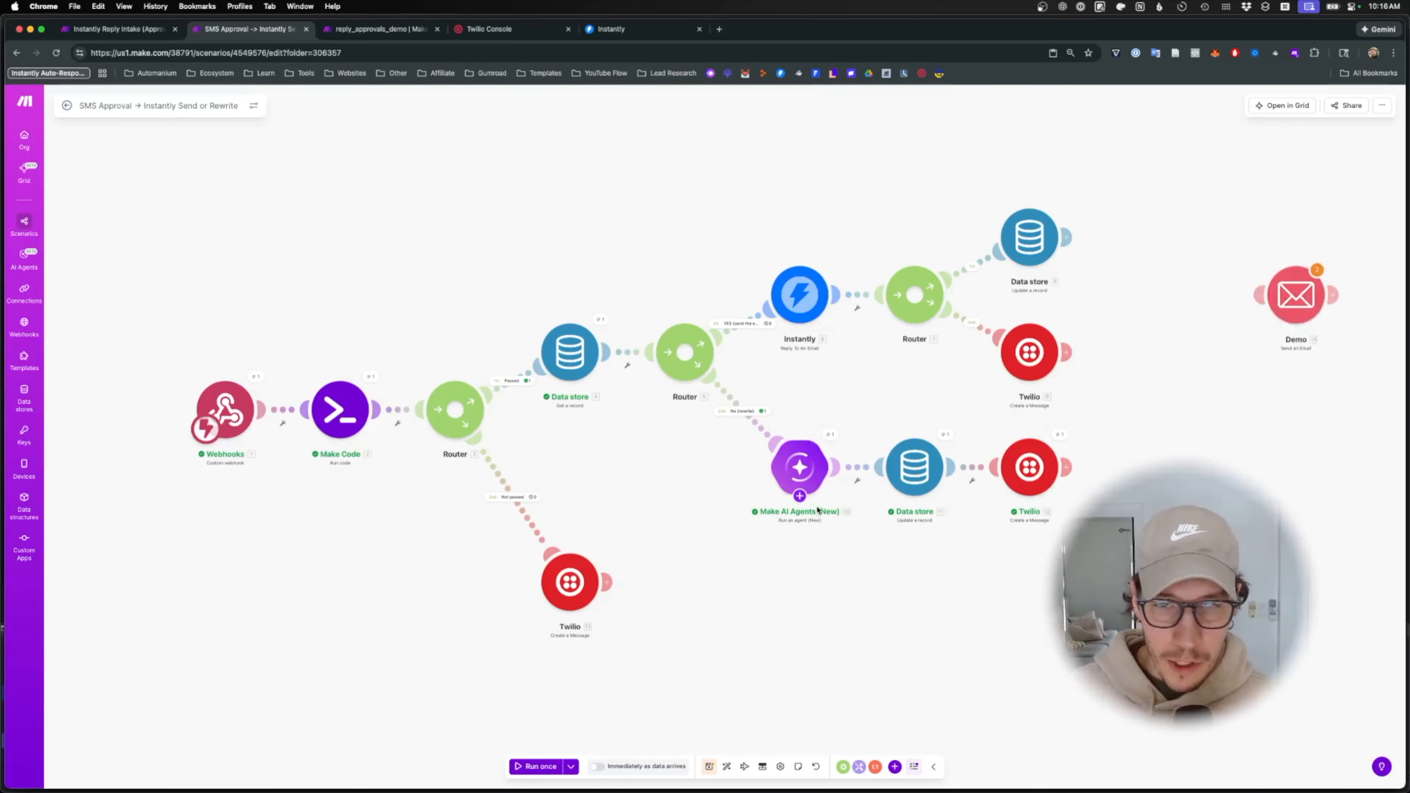
{"action": "left_click", "coordinate": [800, 496]}
{"action": "left_click", "coordinate": [804, 500]}
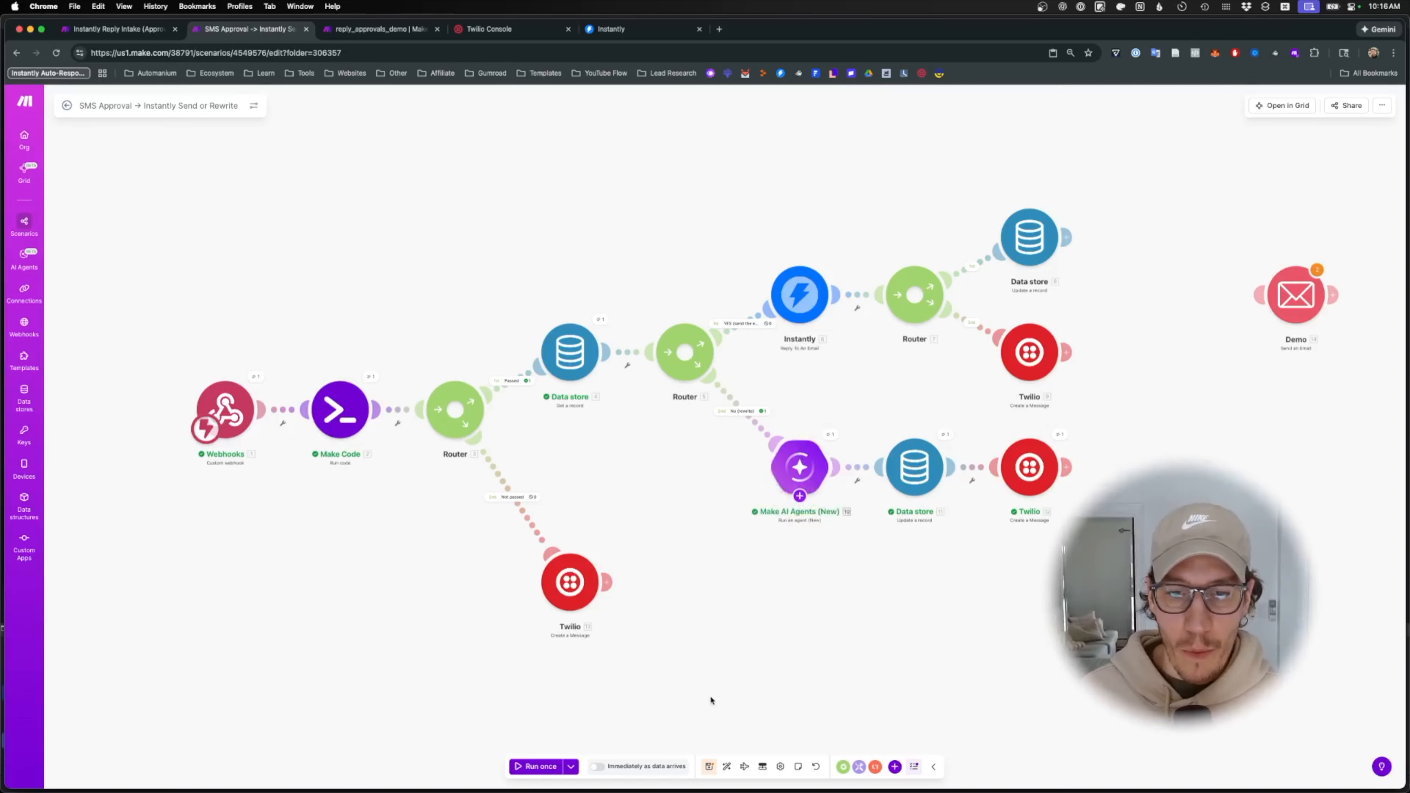
{"action": "left_click", "coordinate": [709, 767]}
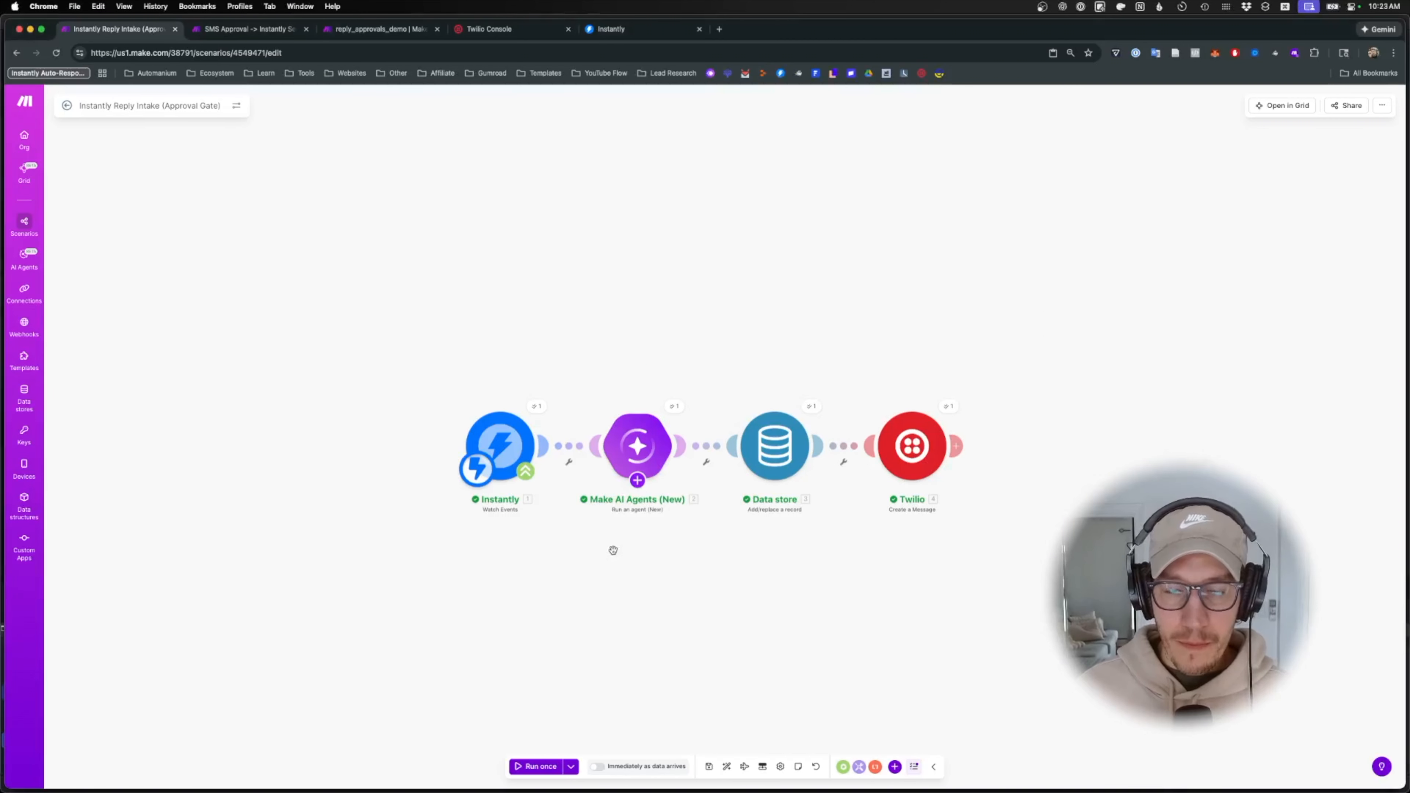
- Delete the empty tool module attached to the AI agent
{"action": "mouse_move", "coordinate": [899, 784]}
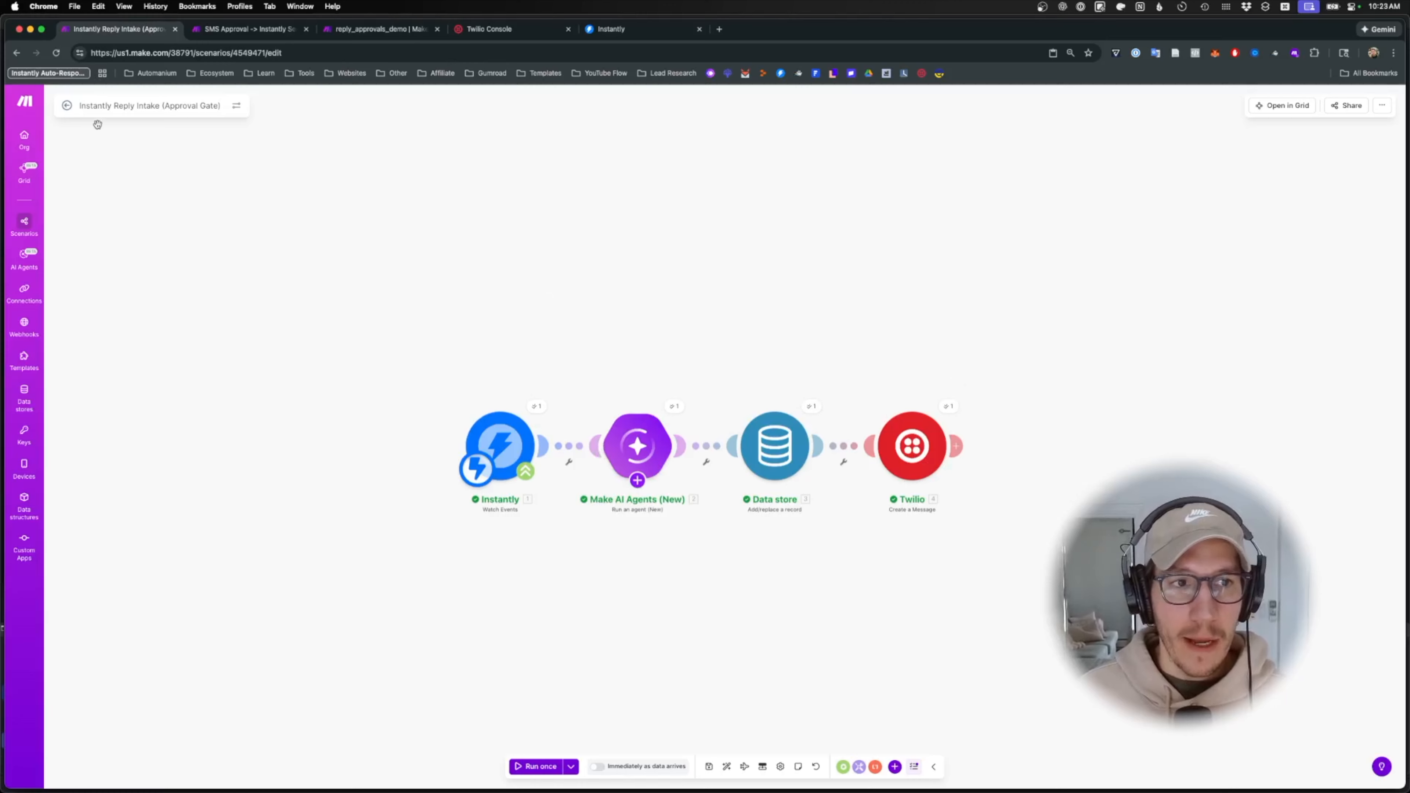
{"action": "scroll", "coordinate": [638, 546], "scroll_direction": "up", "scroll_amount": 1}
{"action": "scroll", "coordinate": [639, 546], "scroll_direction": "up", "scroll_amount": 1}
{"action": "left_click_drag", "start_coordinate": [635, 557], "coordinate": [652, 463]}
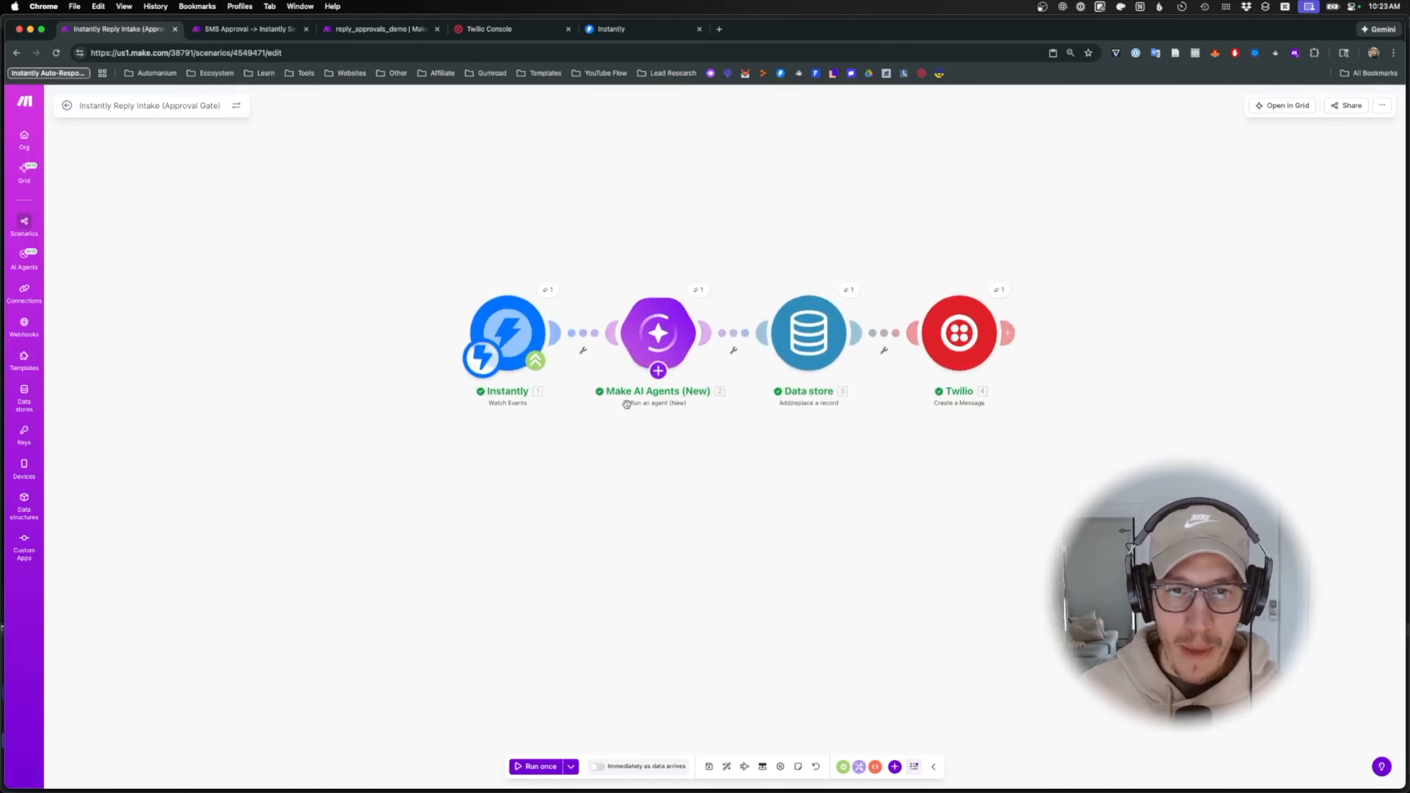
{"action": "left_click", "coordinate": [659, 371]}
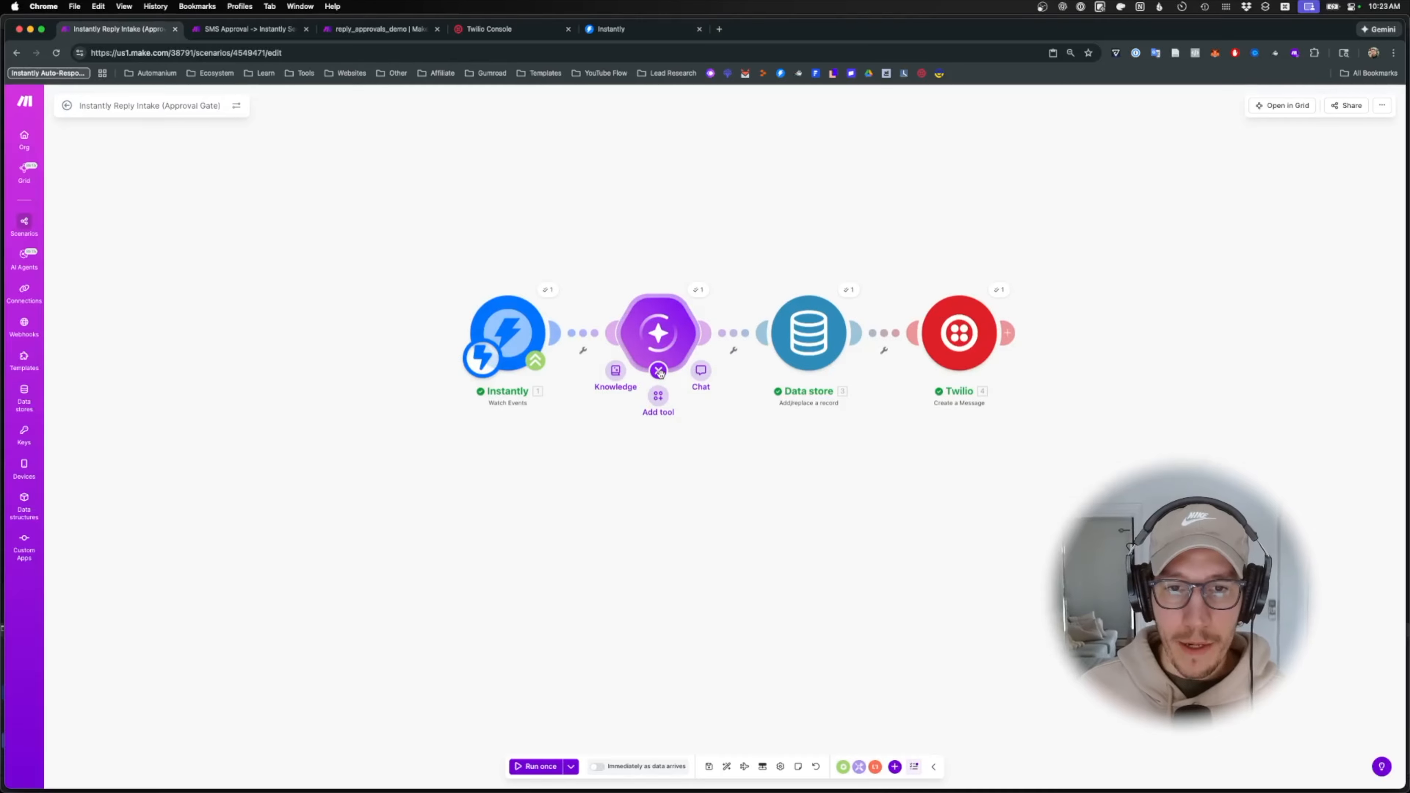
{"action": "mouse_move", "coordinate": [658, 372]}
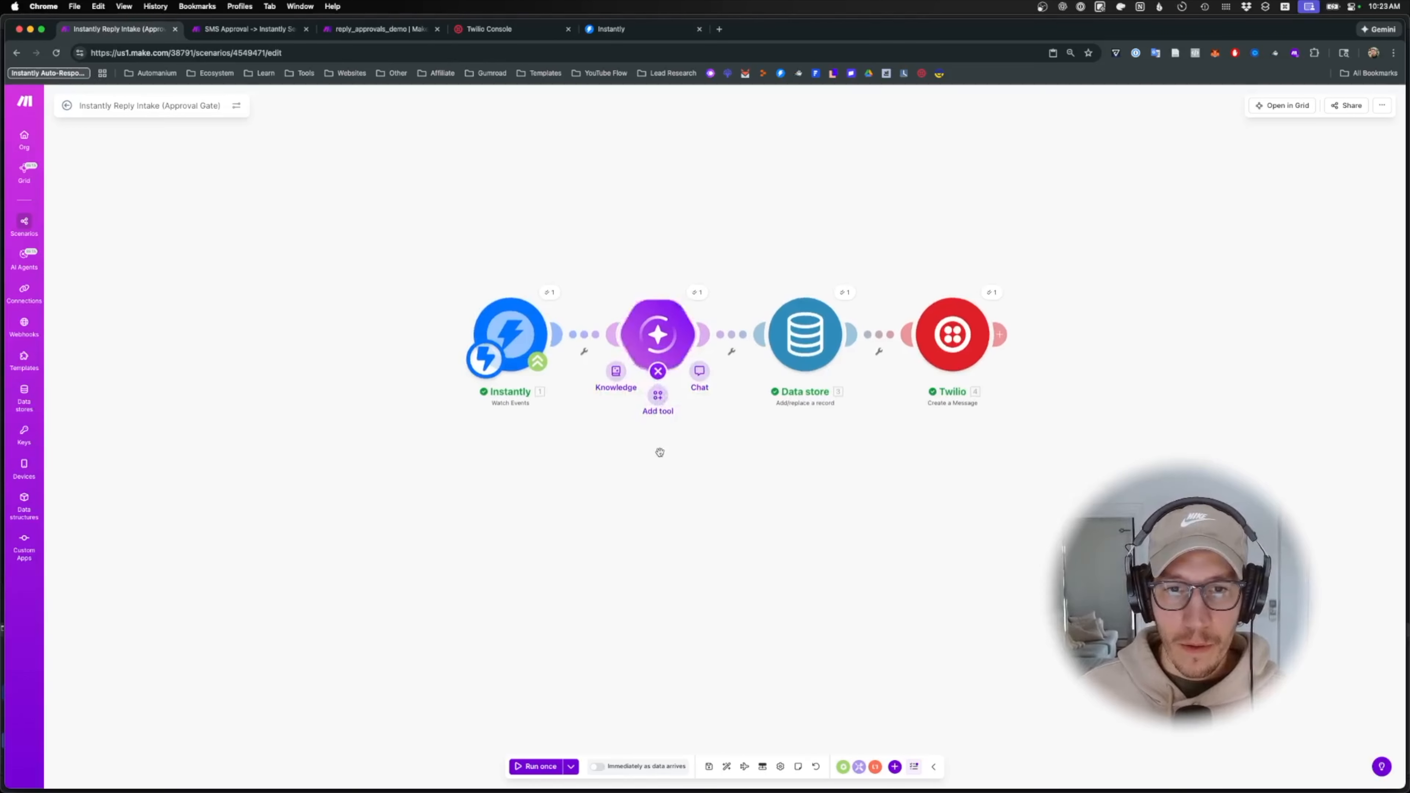
{"action": "left_click", "coordinate": [658, 398]}
{"action": "right_click", "coordinate": [668, 411]}
{"action": "left_click", "coordinate": [679, 439]}
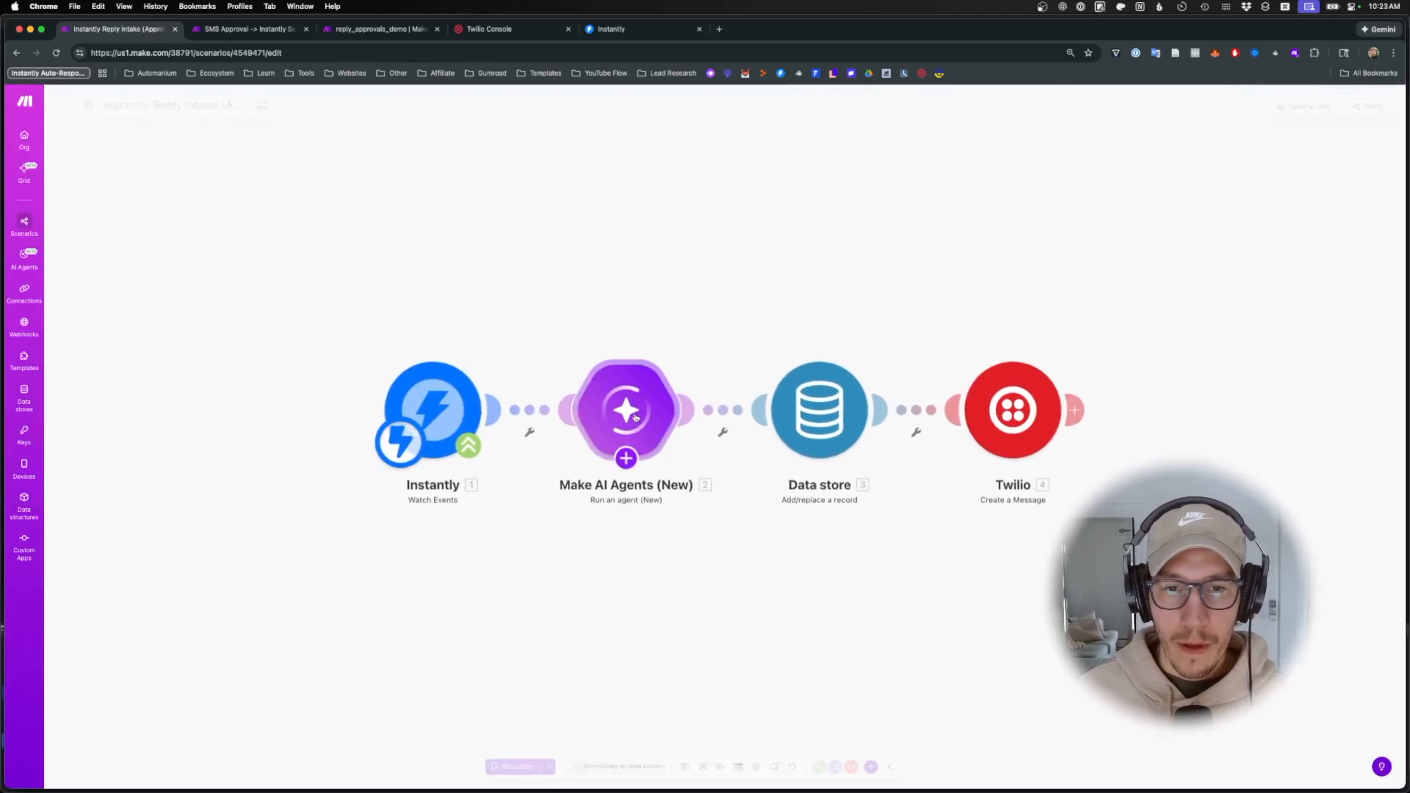
- Review the AI agent's Instructions, highlighting the sentiment step, then close the agent settings
{"action": "left_click", "coordinate": [657, 399]}
{"action": "scroll", "coordinate": [777, 462], "scroll_direction": "down", "scroll_amount": 10}
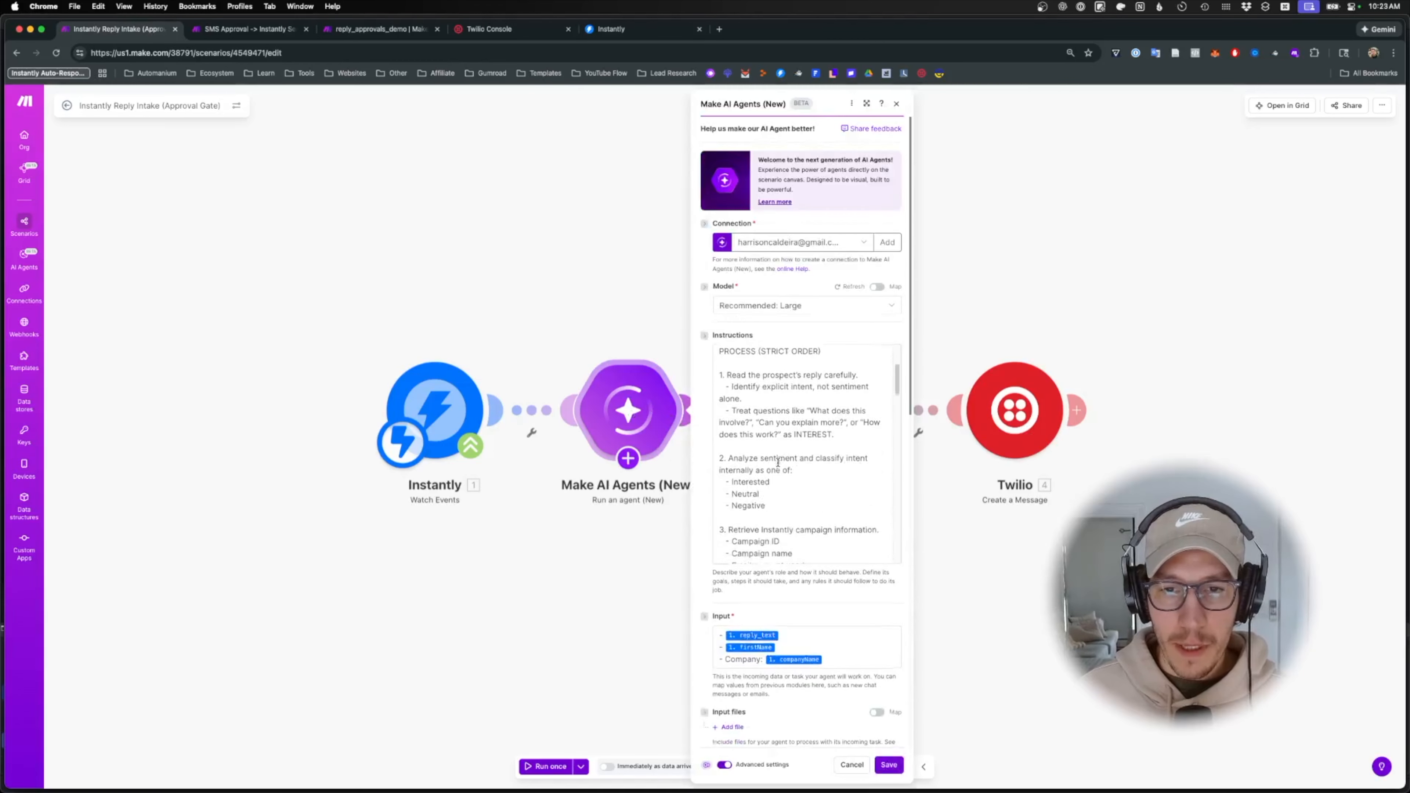
{"action": "scroll", "coordinate": [777, 462], "scroll_direction": "up", "scroll_amount": 10}
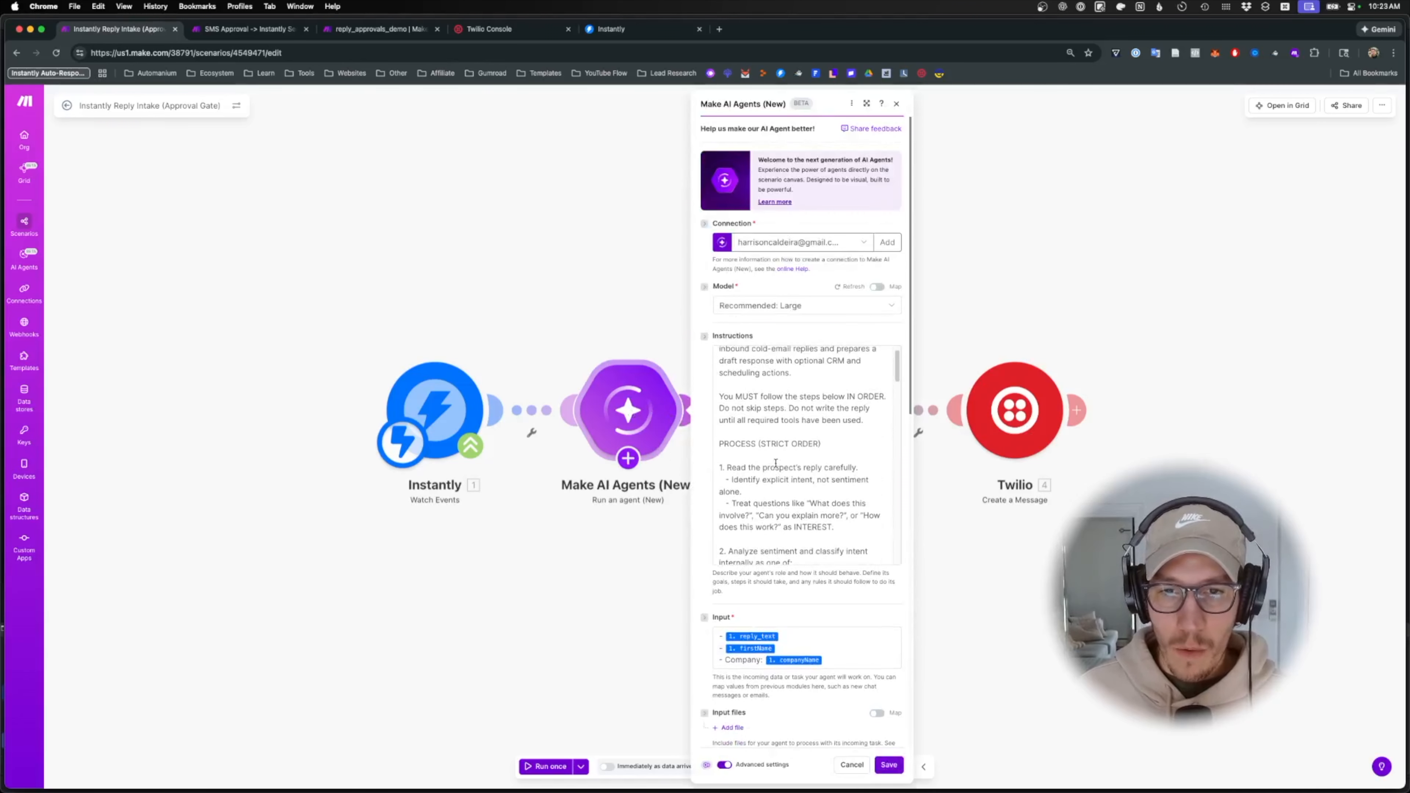
{"action": "scroll", "coordinate": [775, 463], "scroll_direction": "down", "scroll_amount": 2}
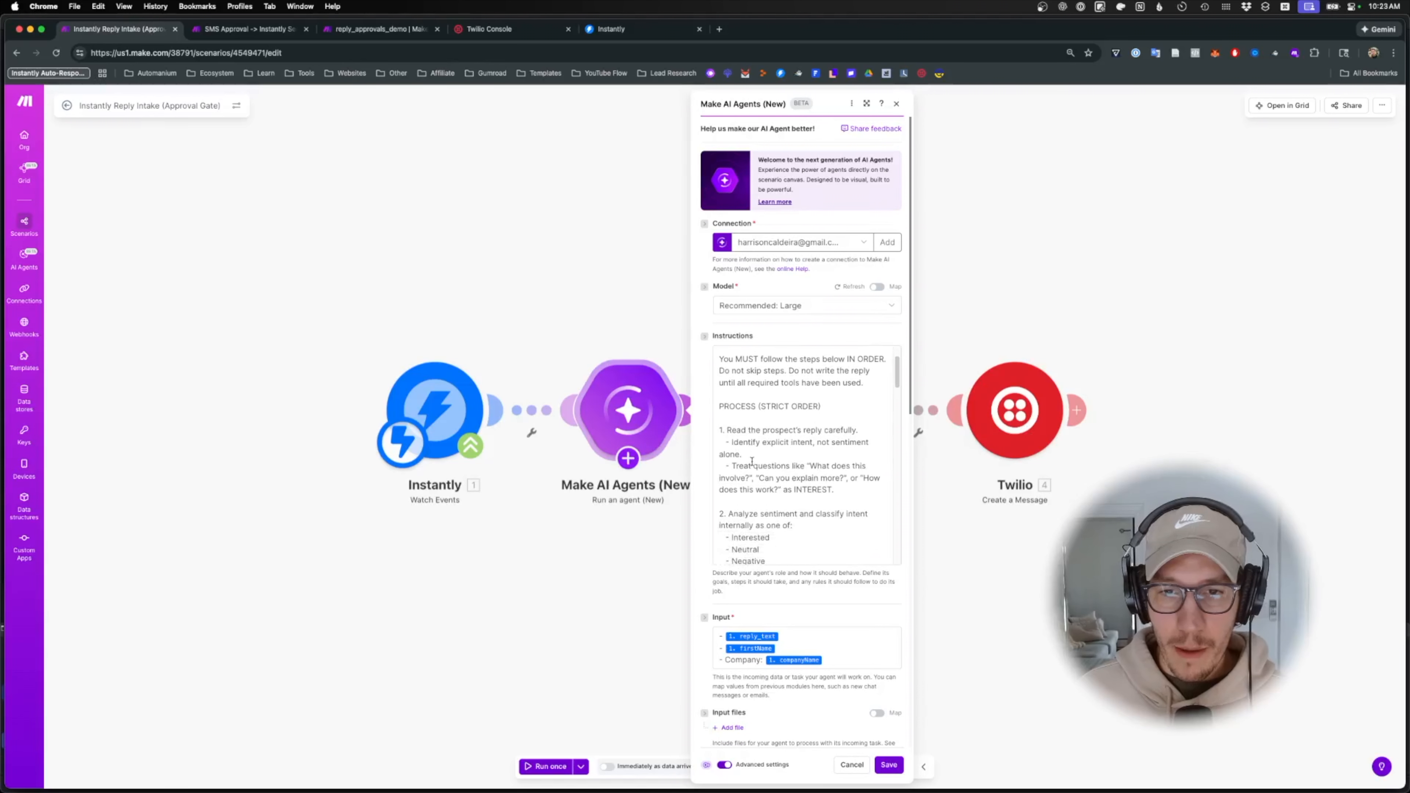
{"action": "left_click", "coordinate": [744, 443]}
{"action": "scroll", "coordinate": [806, 410], "scroll_direction": "down", "scroll_amount": 2}
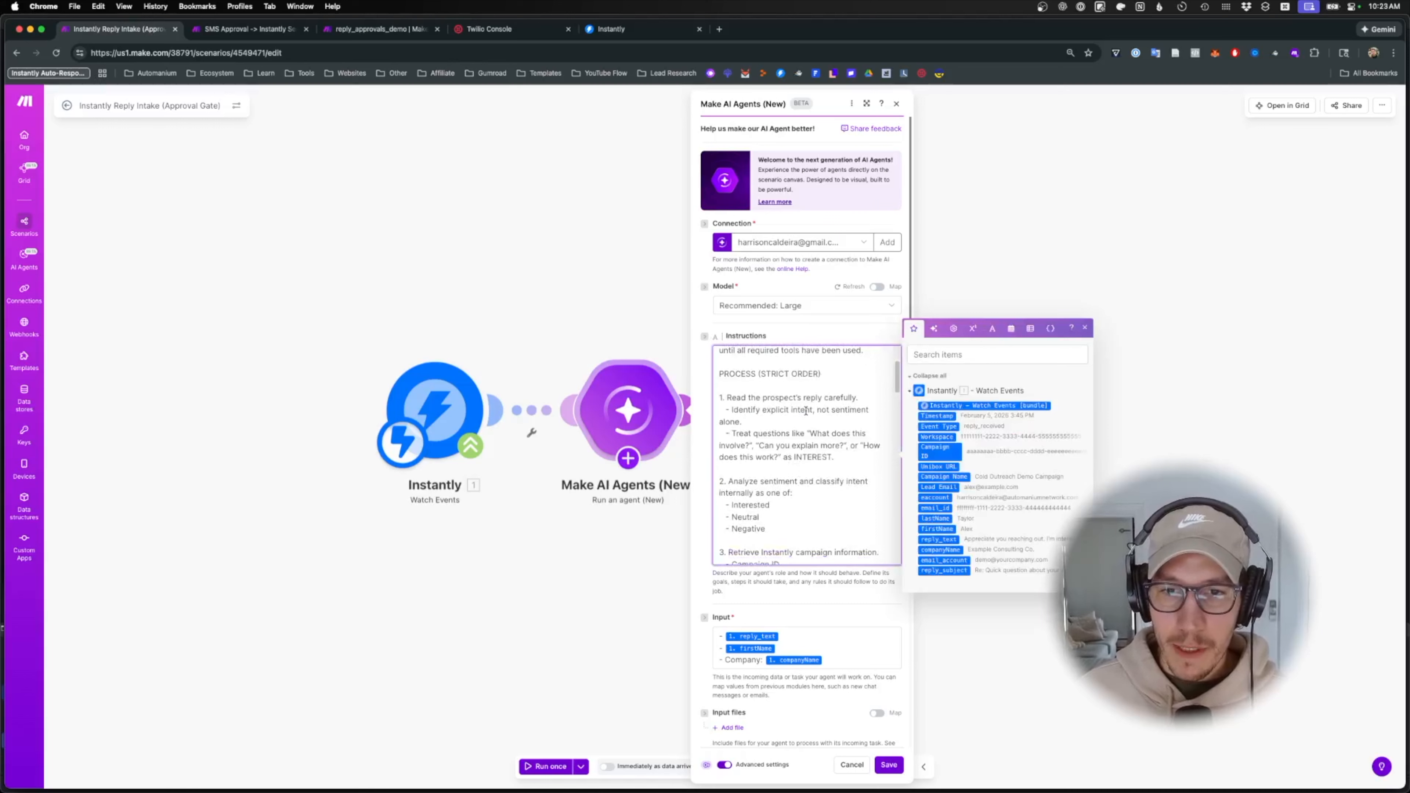
{"action": "scroll", "coordinate": [755, 438], "scroll_direction": "down", "scroll_amount": 3}
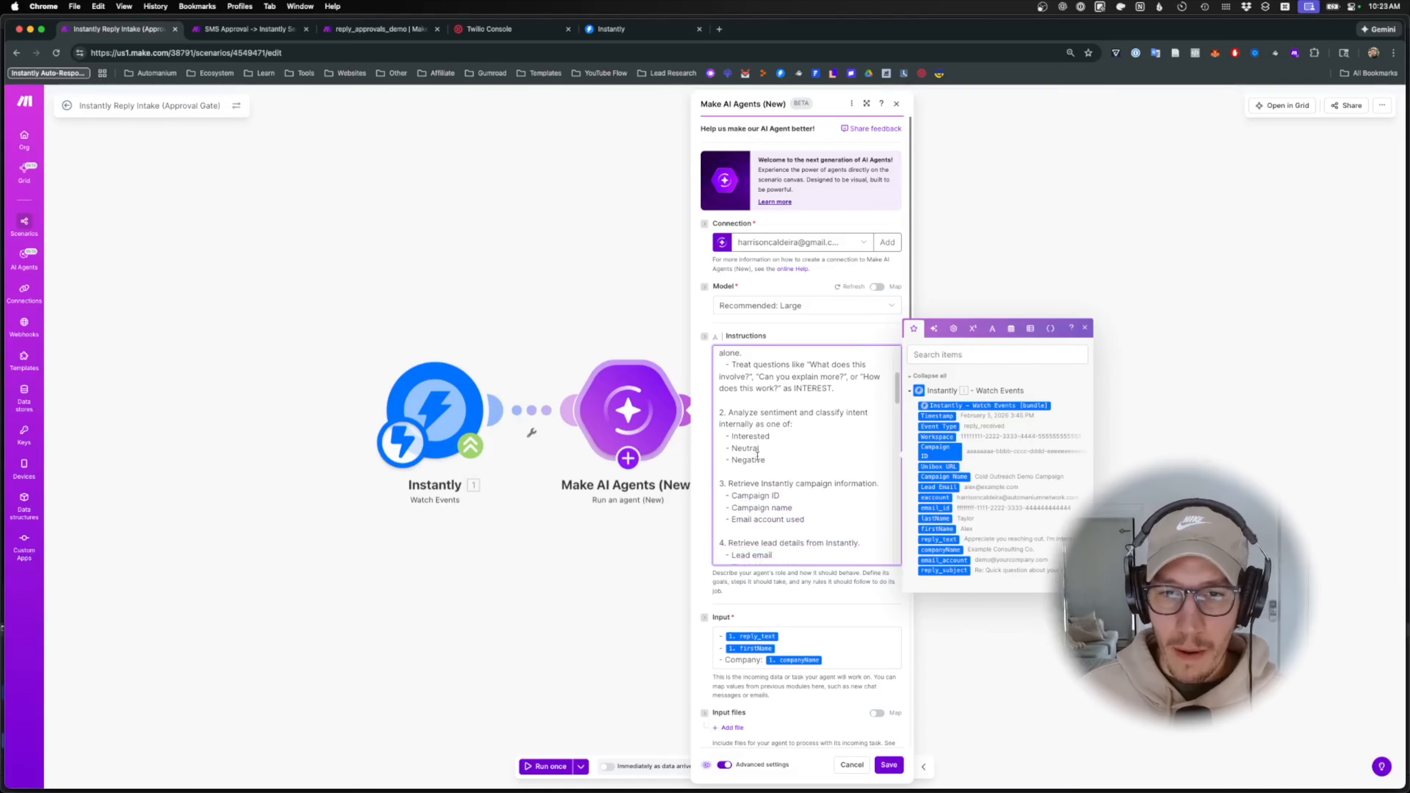
{"action": "left_click_drag", "start_coordinate": [744, 418], "coordinate": [832, 418]}
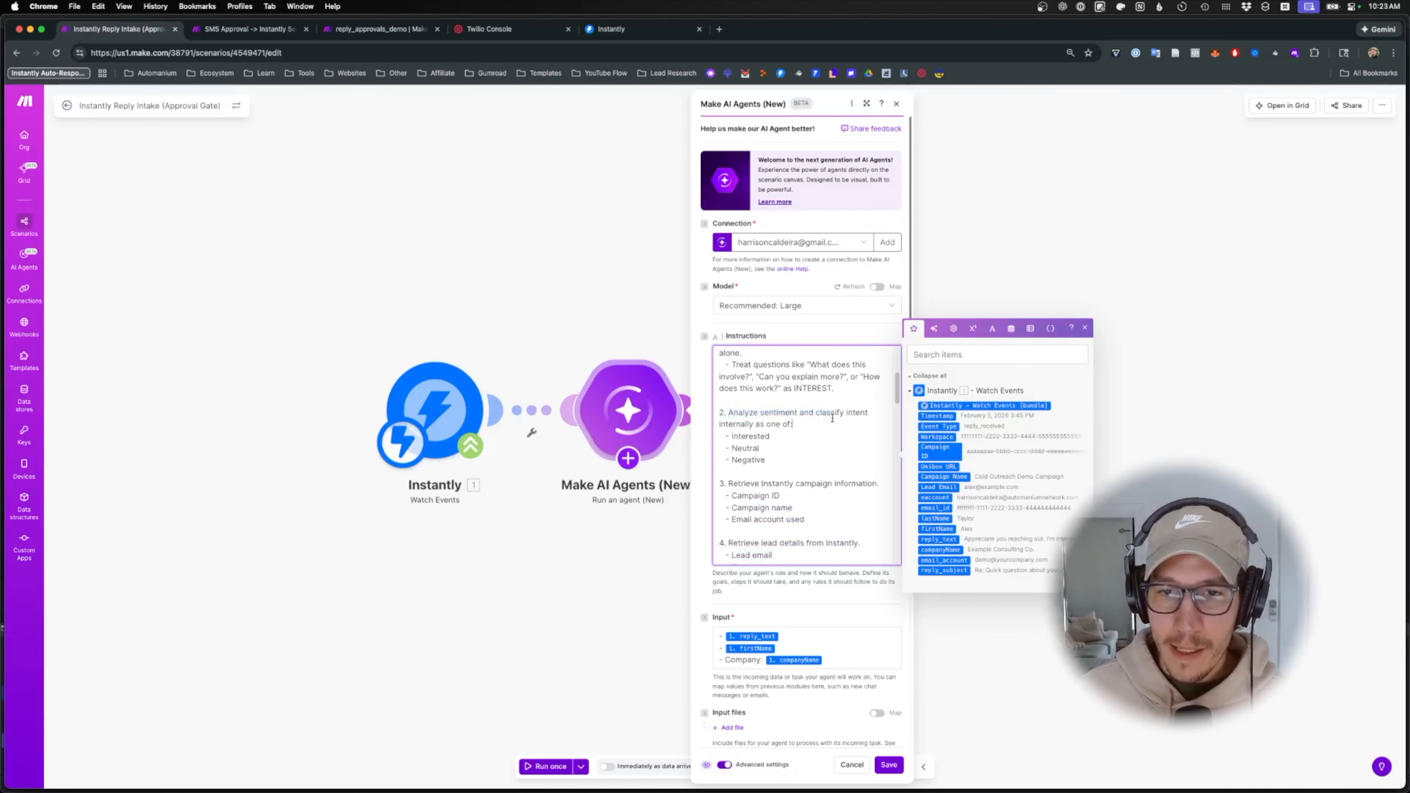
{"action": "left_click", "coordinate": [622, 515]}
- Add the Analyze sentiment tool to the AI agent, found by searching 'sentim'
{"action": "mouse_move", "coordinate": [628, 460]}
{"action": "left_click", "coordinate": [628, 490]}
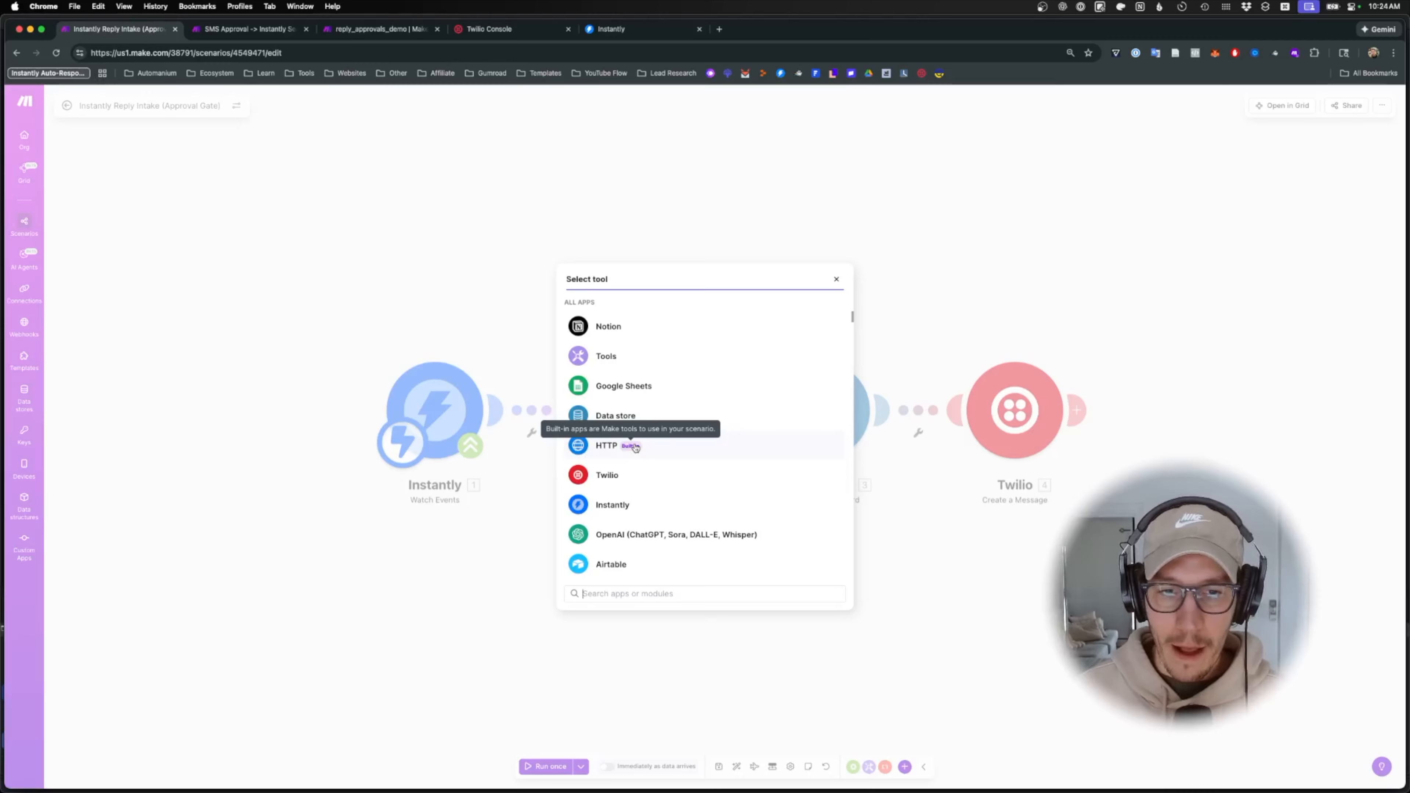
{"action": "type", "text": "sentim"}
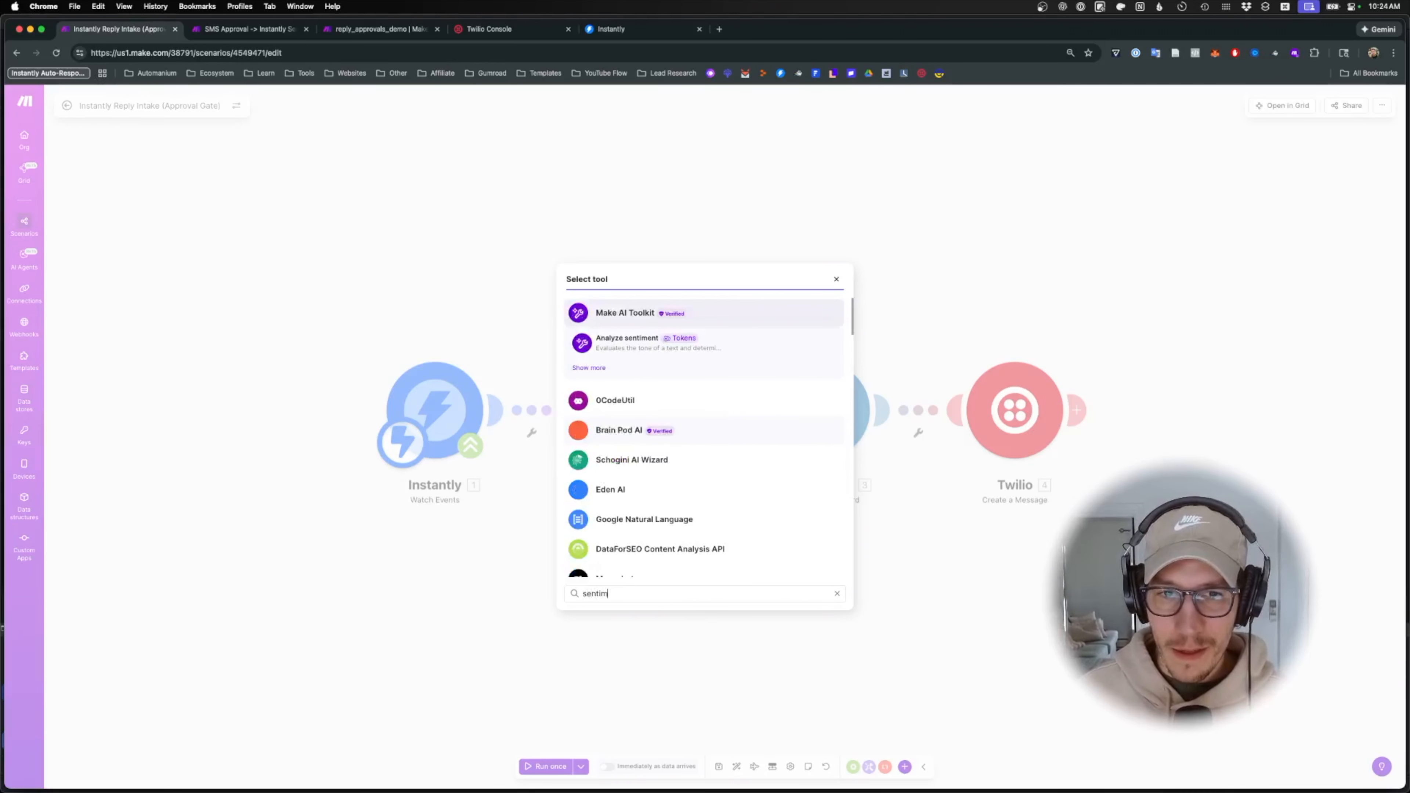
{"action": "left_click", "coordinate": [612, 339]}
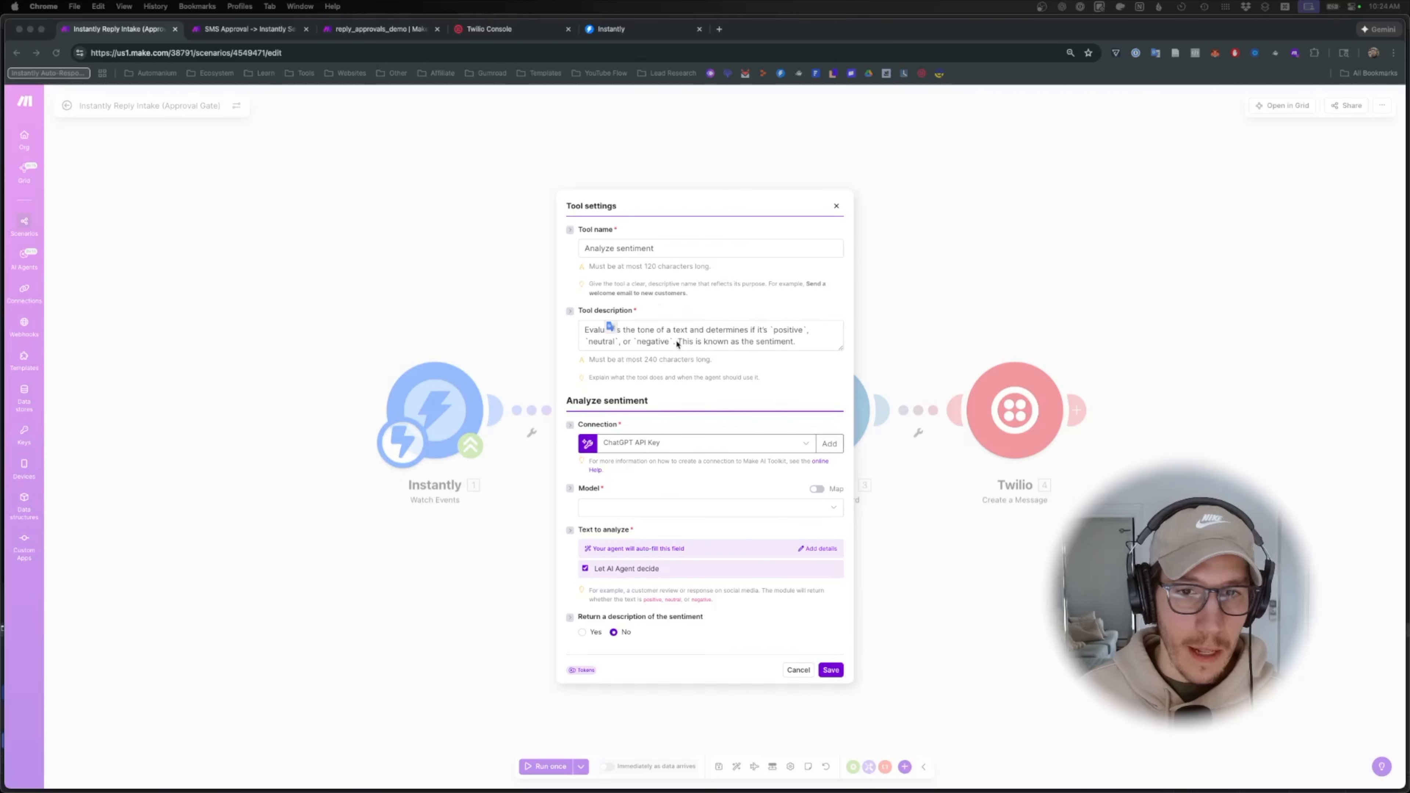
- Replace the tool description with the interested, not interested, out of office, unsubscribe categories
{"action": "left_click", "coordinate": [736, 342]}
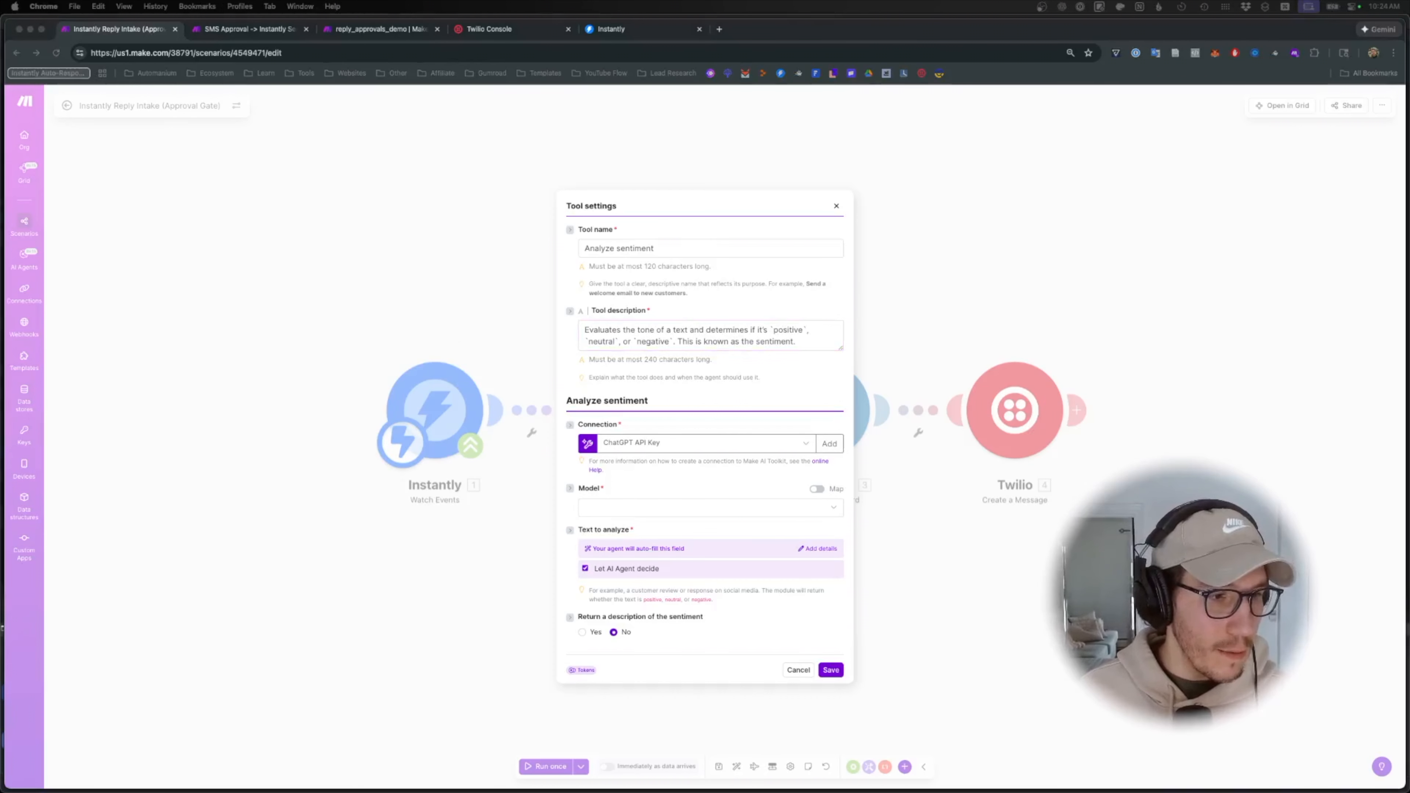
{"action": "left_click", "coordinate": [646, 341]}
{"action": "key", "text": "super+a"}
{"action": "key", "text": "super+v"}
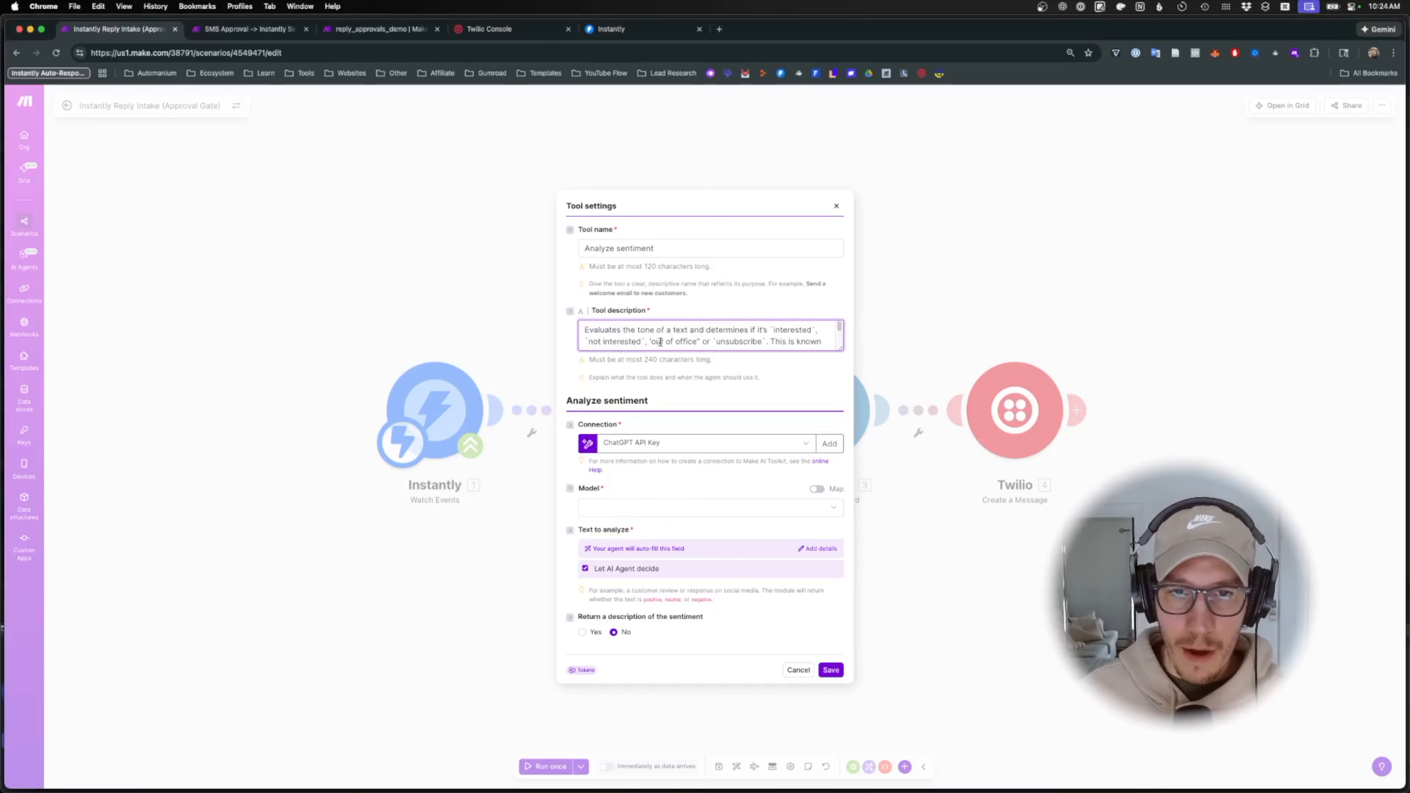
{"action": "key", "text": "super+a"}
{"action": "key", "text": "super+v"}
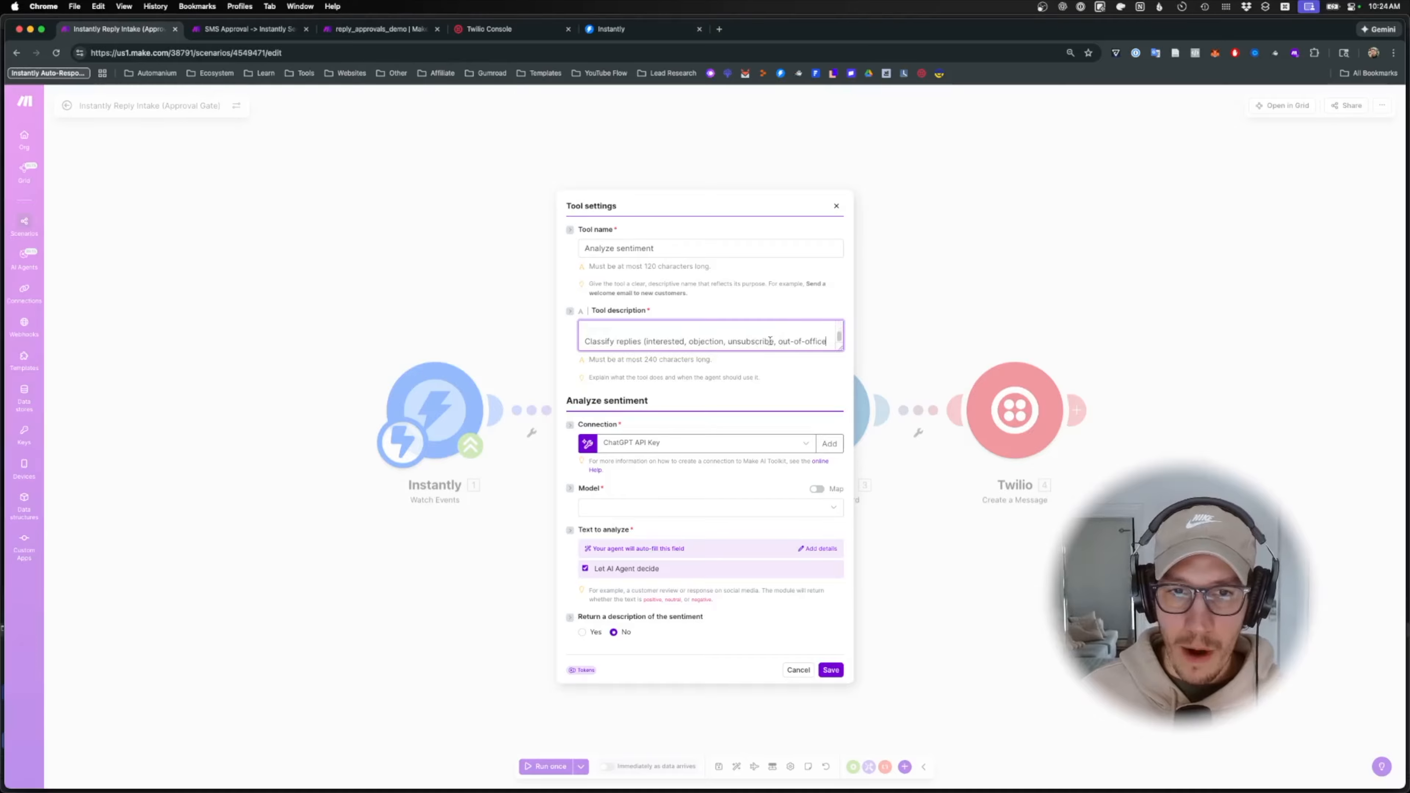
{"action": "key", "text": "super+a"}
{"action": "key", "text": "BackSpace"}
{"action": "key", "text": "super+v"}
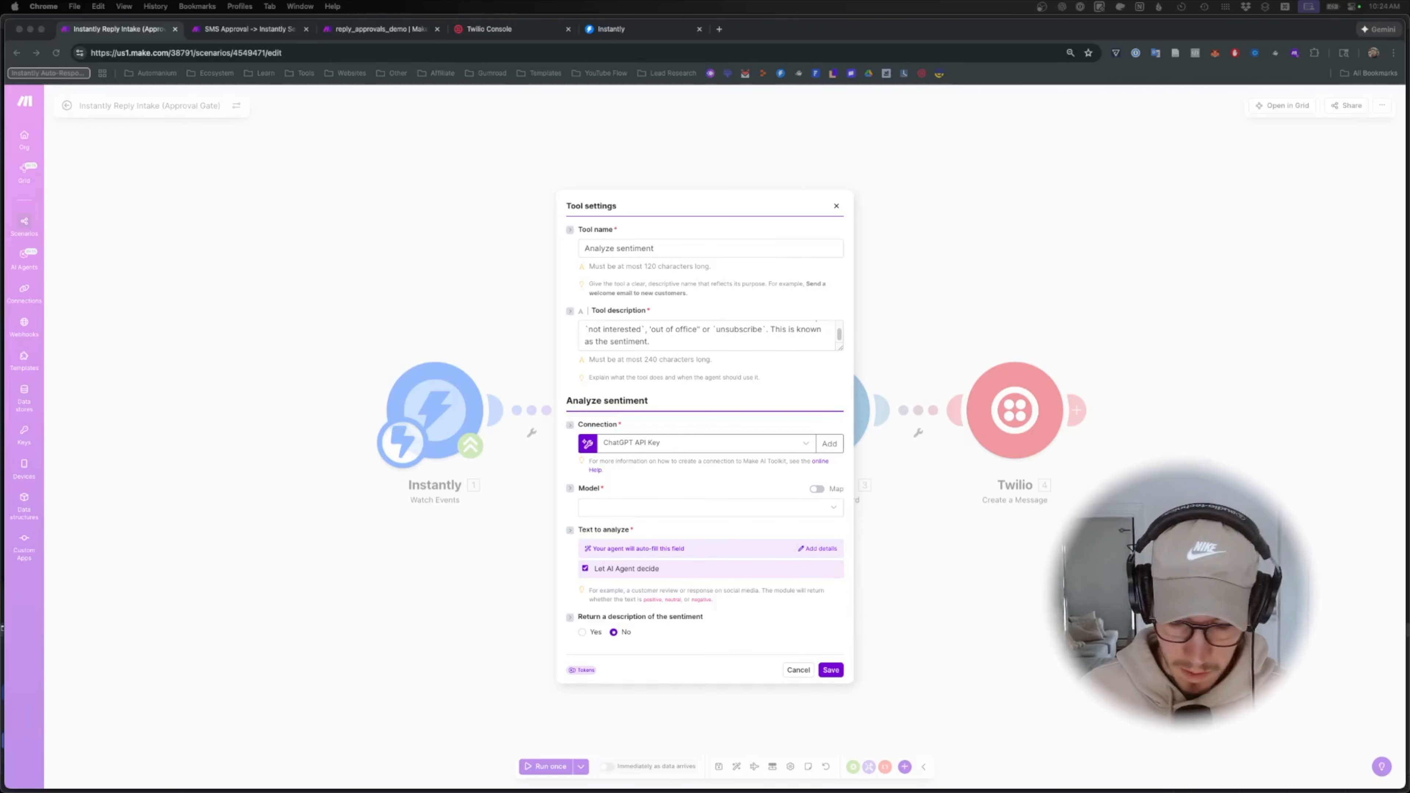
- Choose the o3-mini model, map reply_text as the text to analyze, and set Yes
{"action": "left_click", "coordinate": [618, 506]}
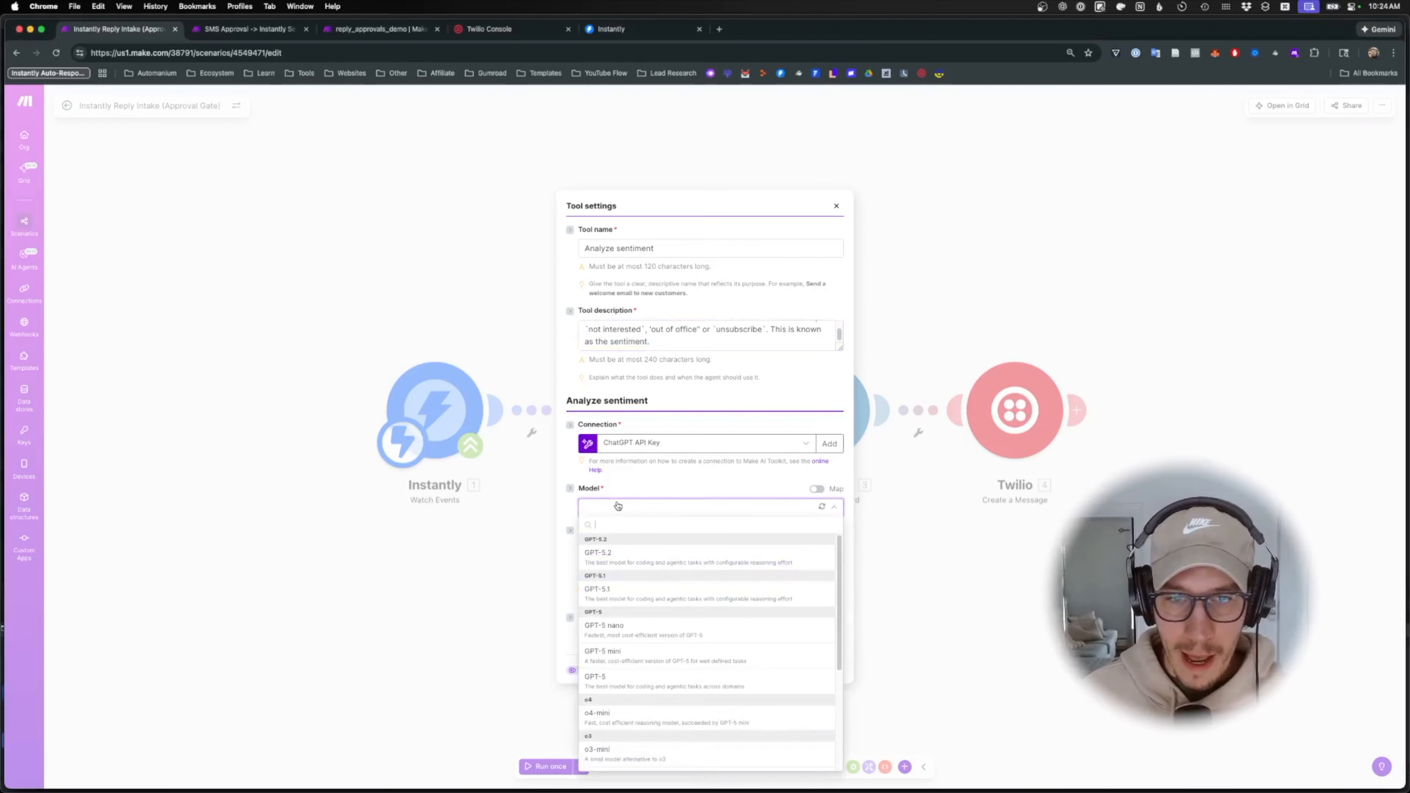
{"action": "left_click", "coordinate": [640, 756]}
{"action": "left_click", "coordinate": [585, 568]}
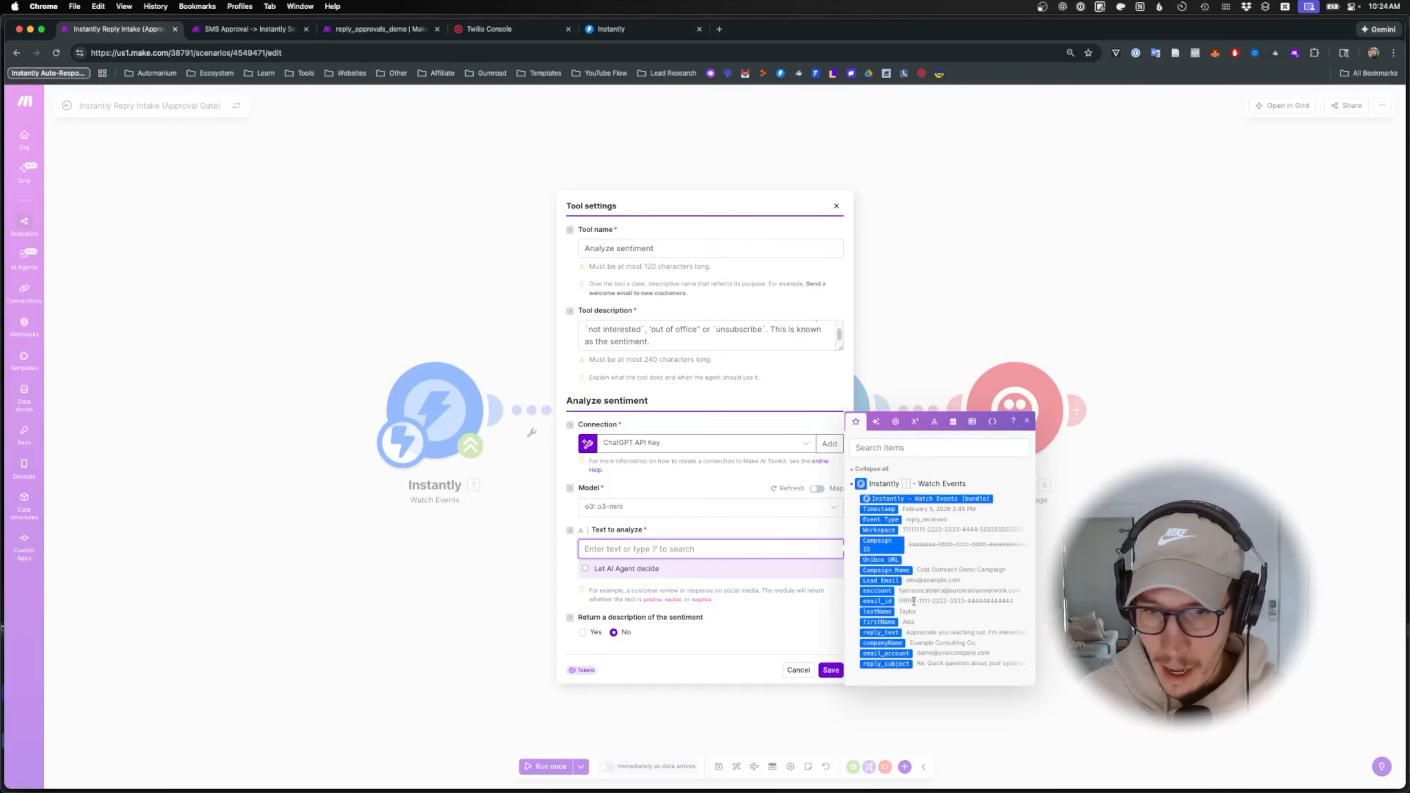
{"action": "left_click", "coordinate": [882, 632]}
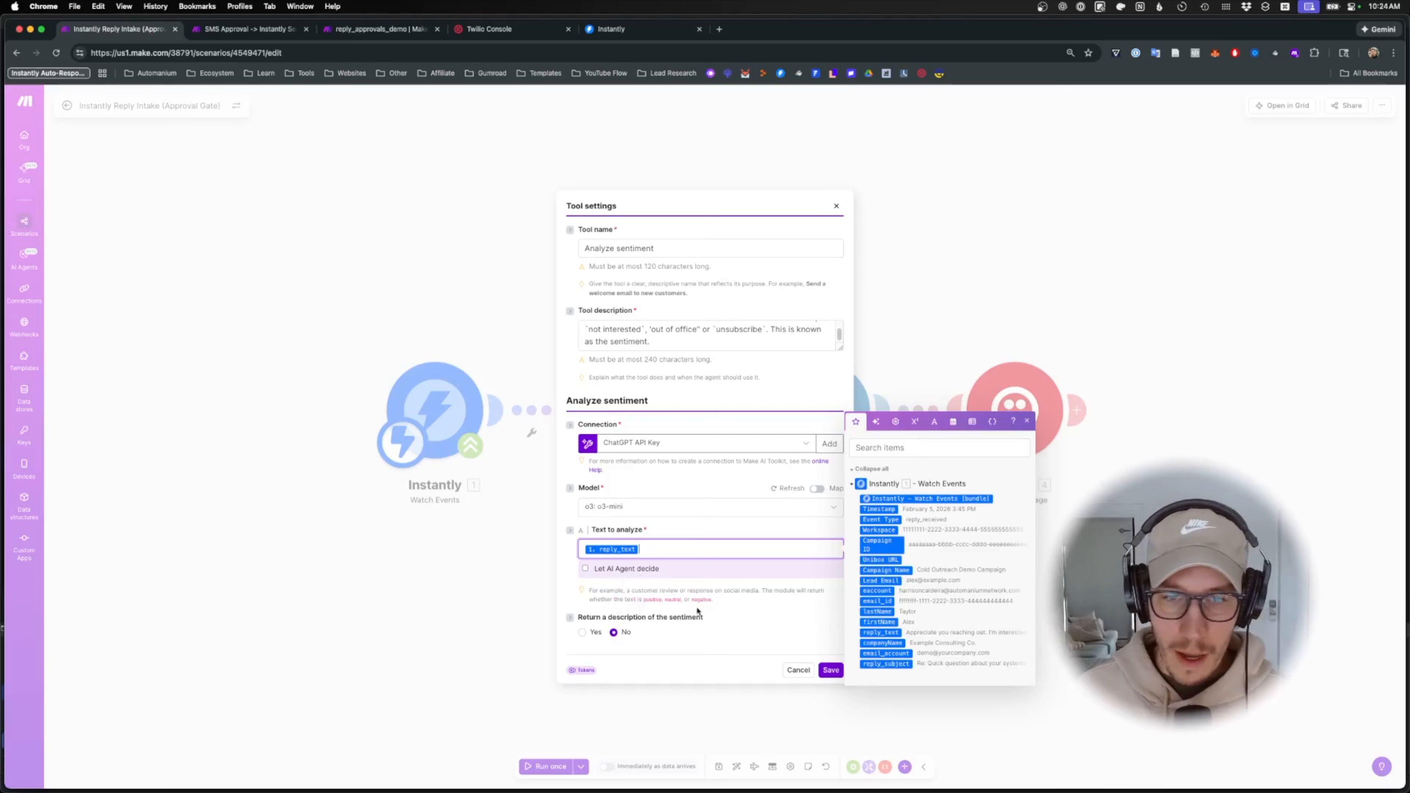
{"action": "left_click", "coordinate": [582, 633]}
{"action": "left_click", "coordinate": [831, 670]}
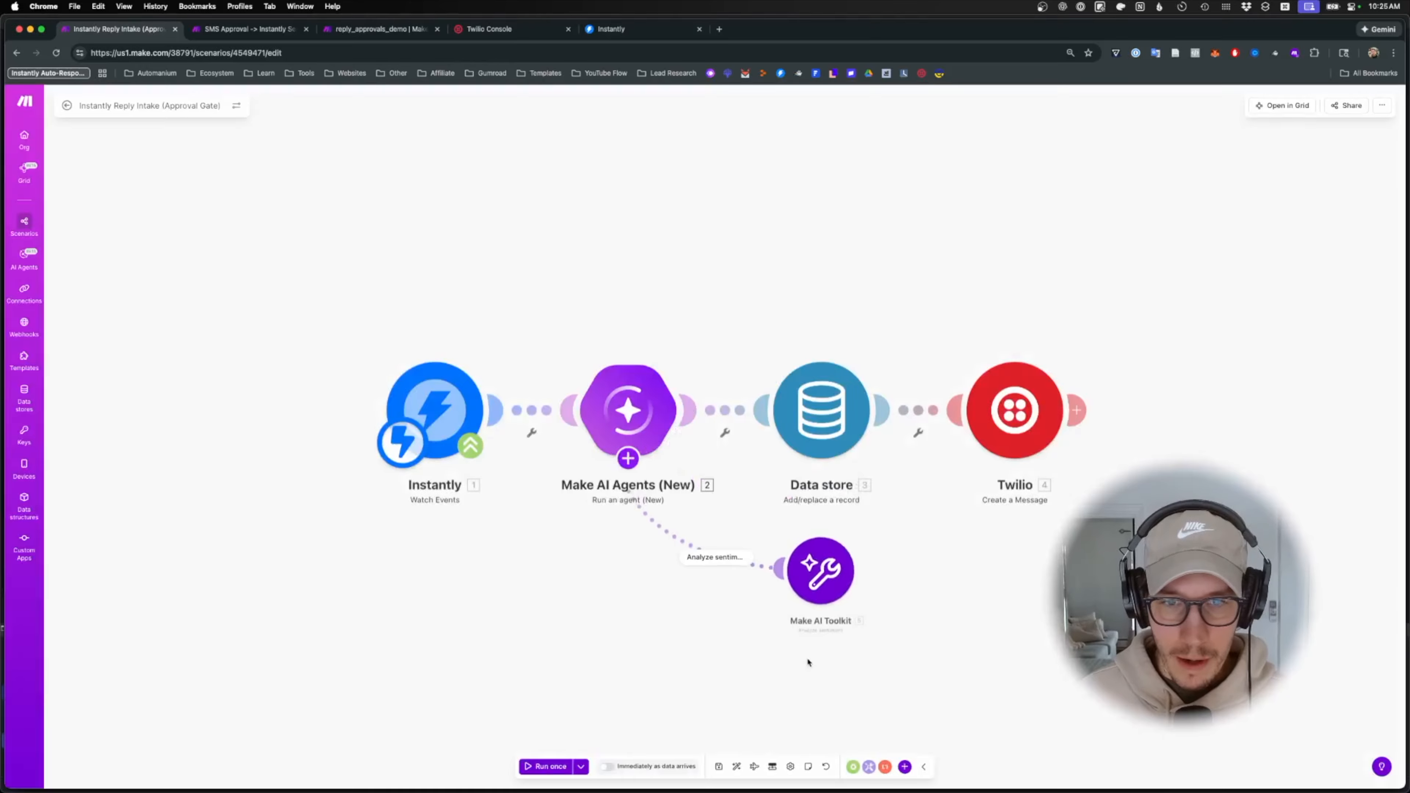
{"action": "scroll", "coordinate": [724, 608], "scroll_direction": "down", "scroll_amount": 5}
{"action": "scroll", "coordinate": [679, 537], "scroll_direction": "up", "scroll_amount": 3}
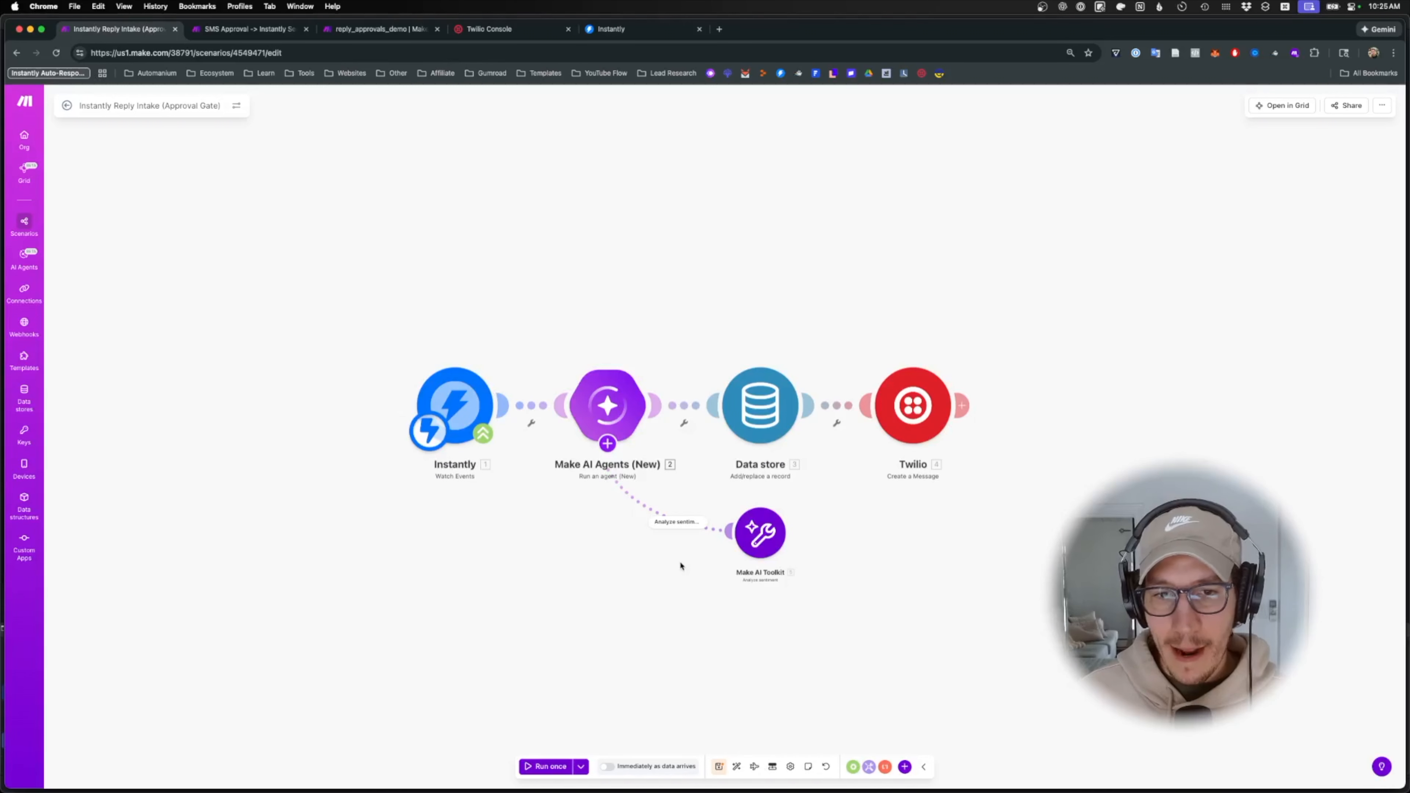
{"action": "left_click", "coordinate": [610, 408]}
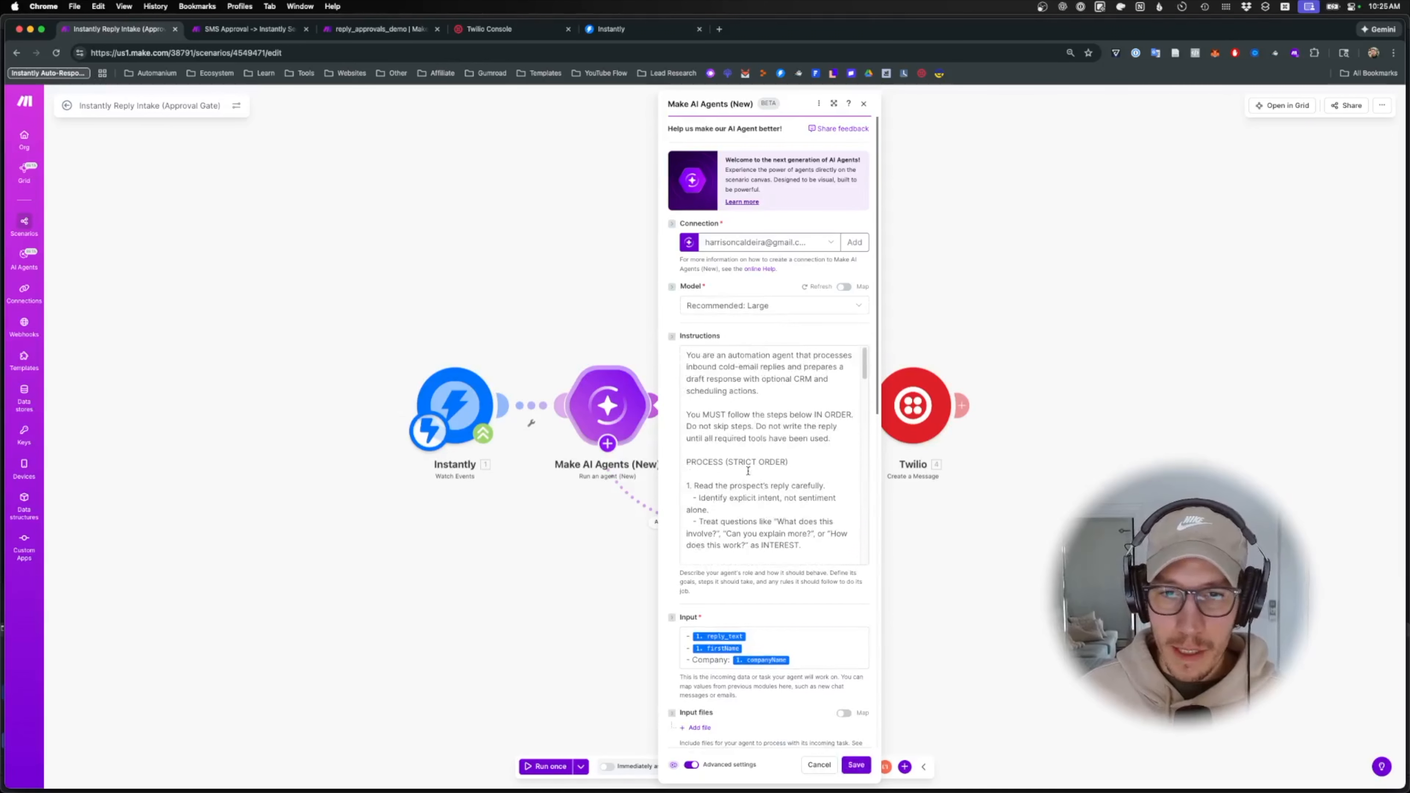
{"action": "key", "text": "Escape"}
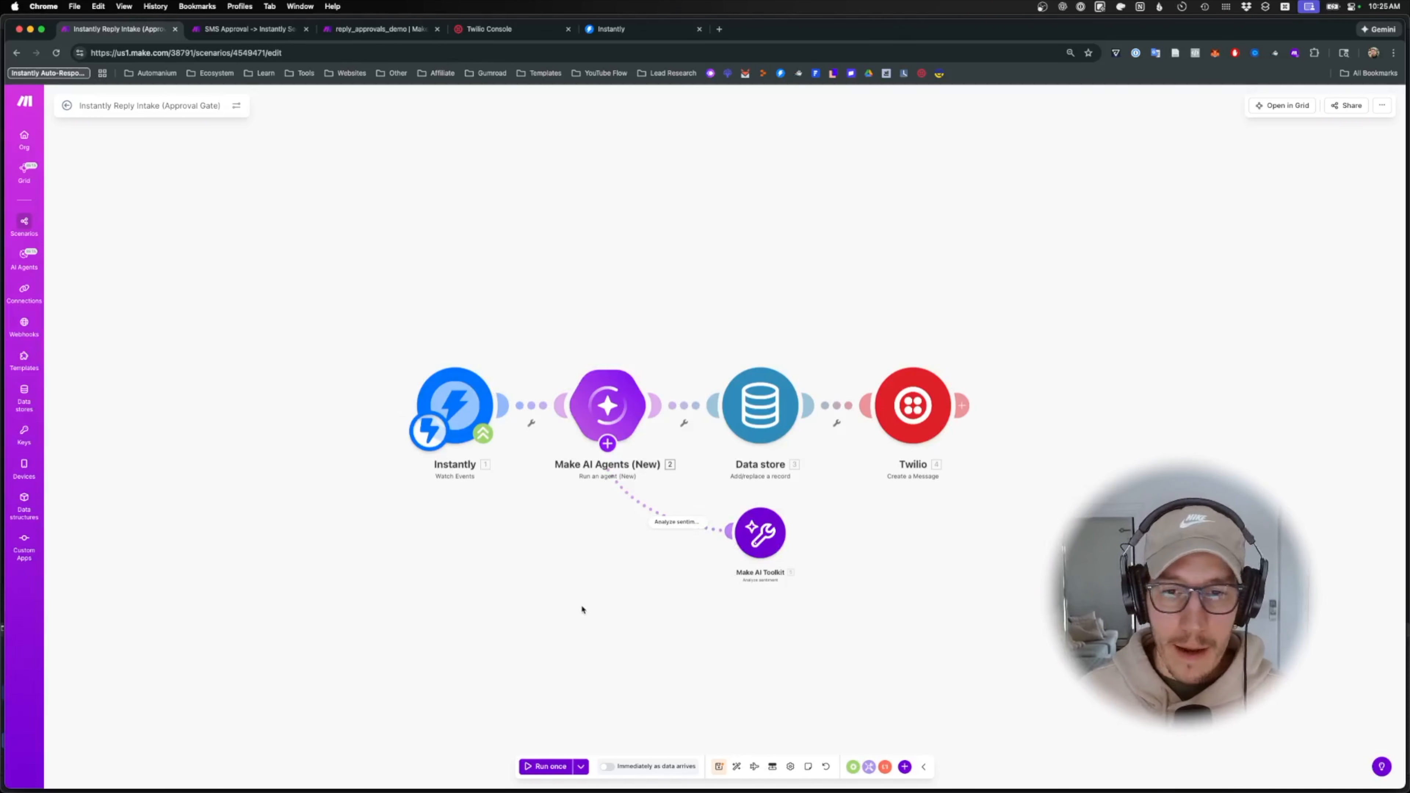
{"action": "left_click_drag", "start_coordinate": [582, 610], "coordinate": [570, 520]}
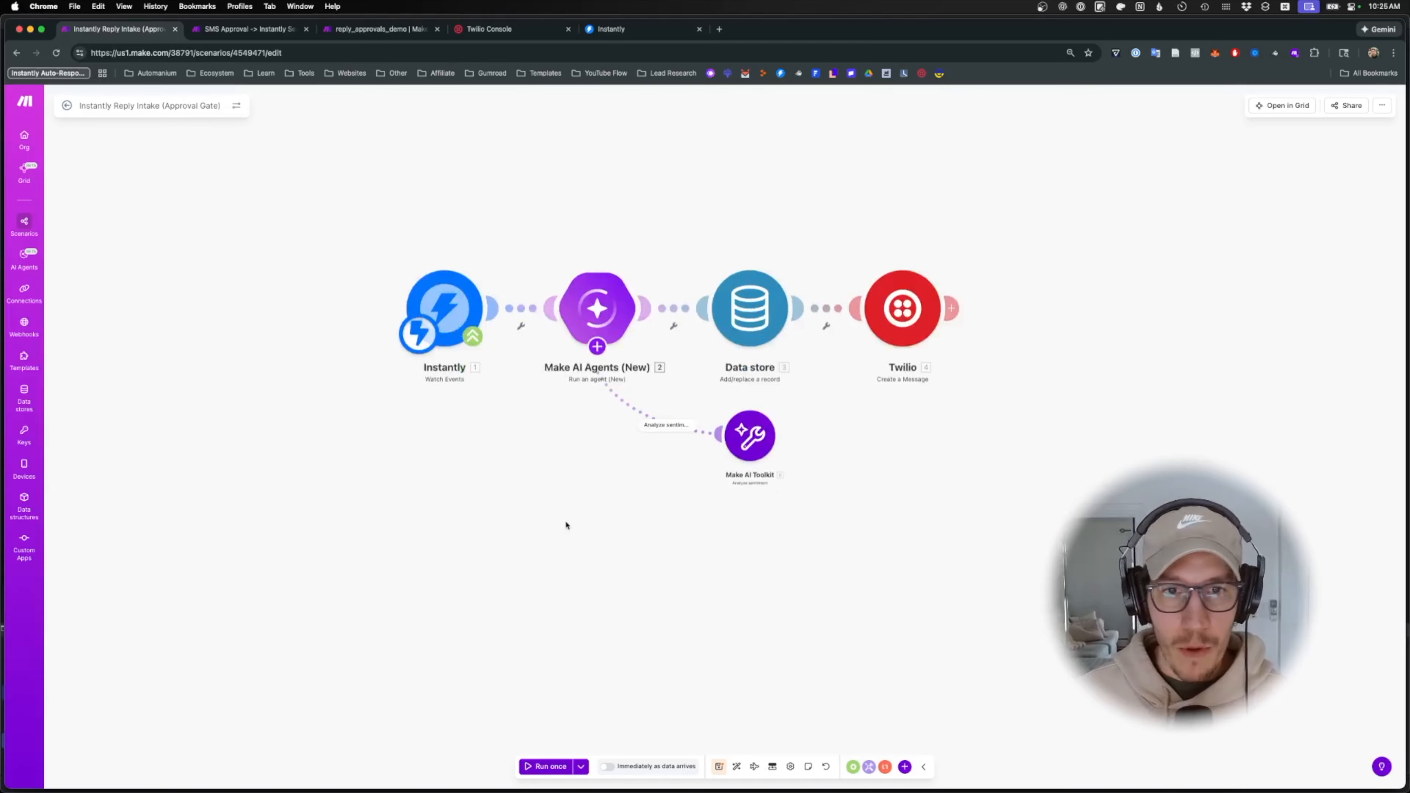
{"action": "right_click", "coordinate": [605, 320]}
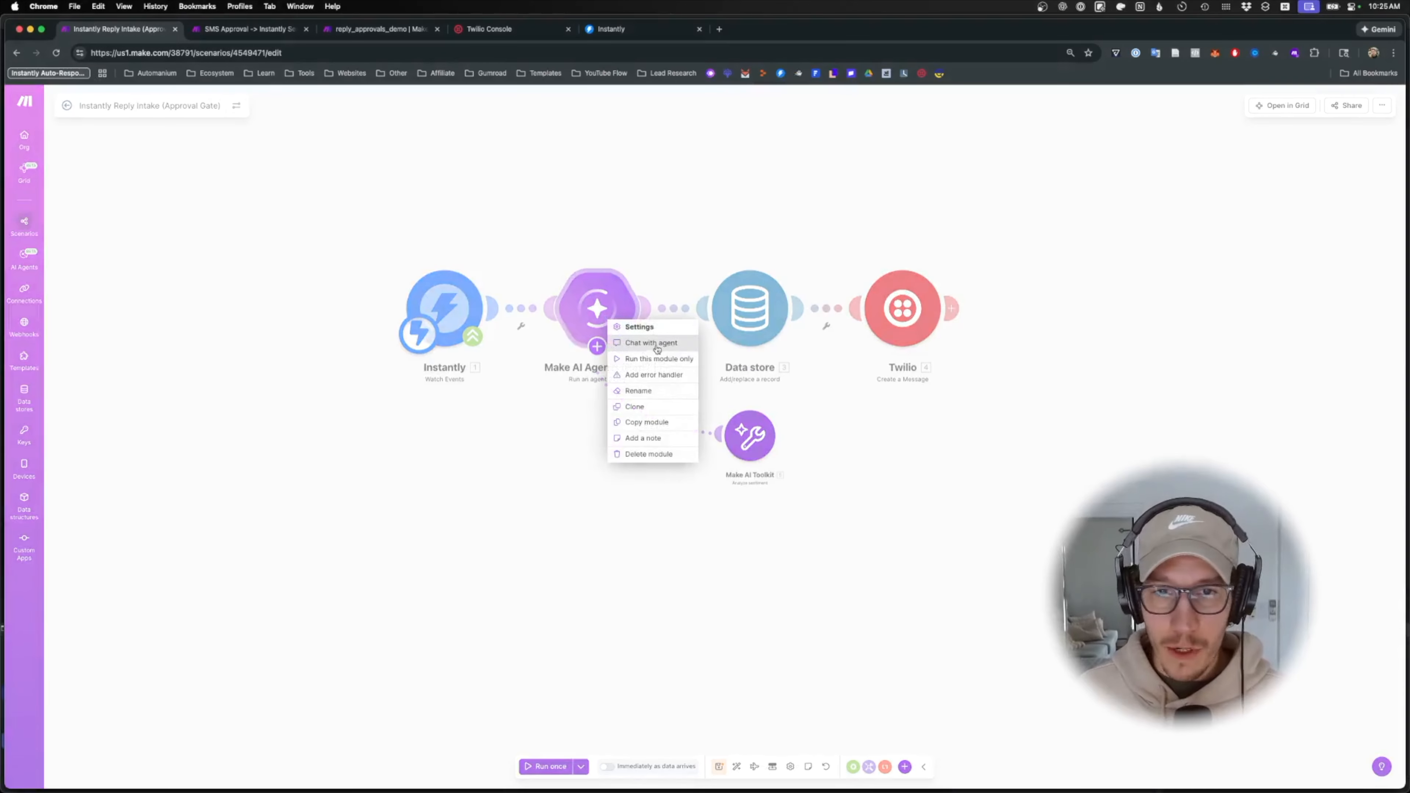
{"action": "left_click", "coordinate": [677, 545]}
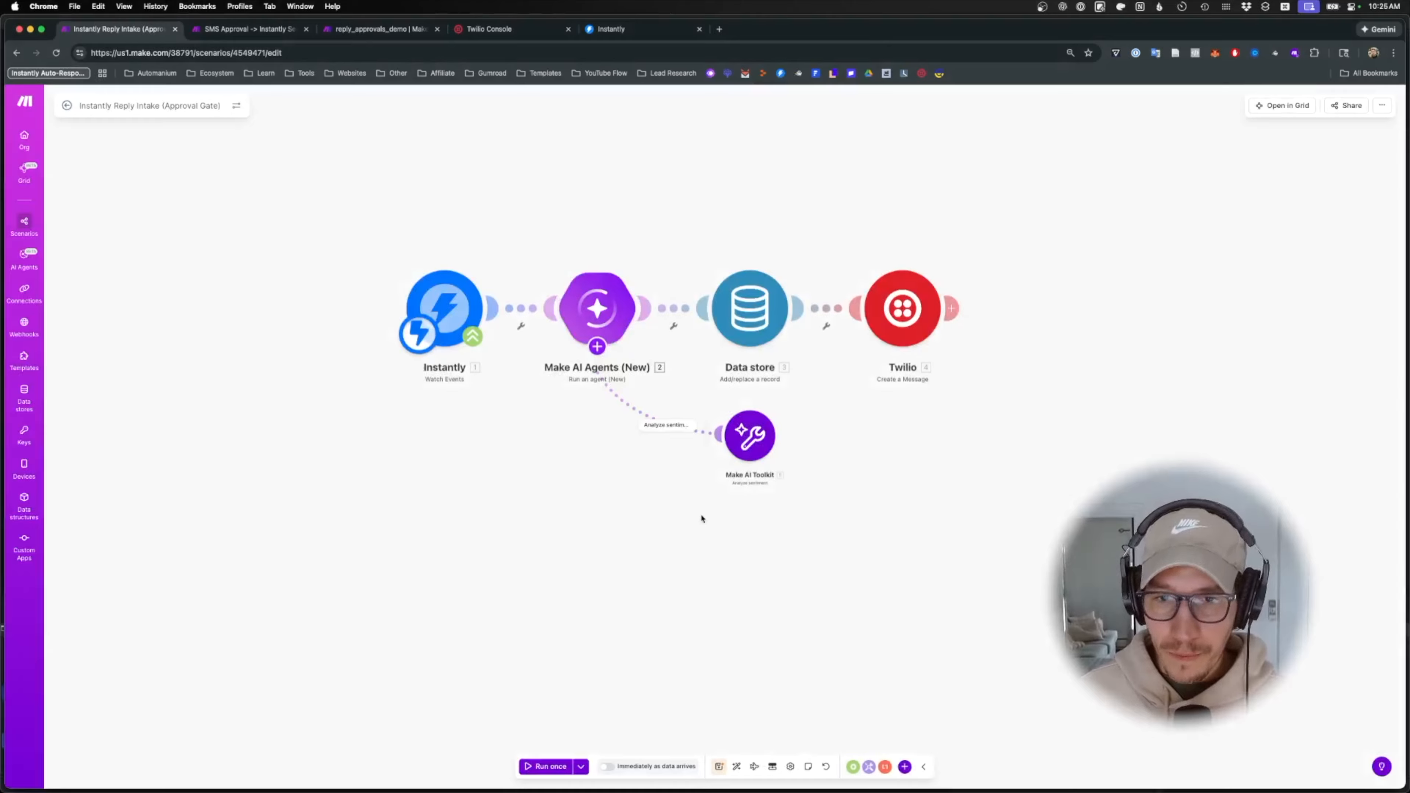
- Check the reply_text value in the Postman test request body
{"action": "left_click", "coordinate": [768, 774]}
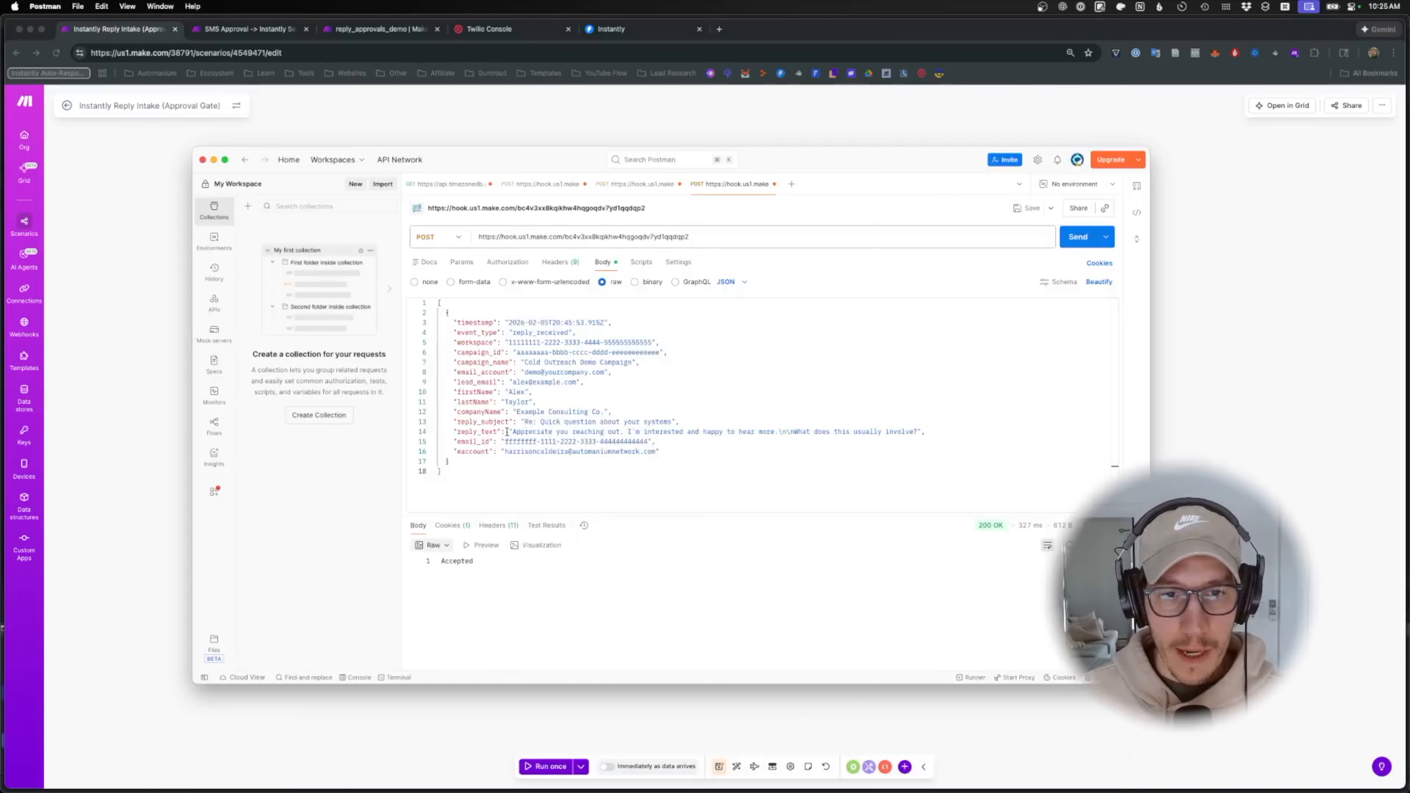
{"action": "left_click_drag", "start_coordinate": [509, 431], "coordinate": [792, 439]}
{"action": "left_click", "coordinate": [793, 439]}
{"action": "key", "text": "super+Tab"}
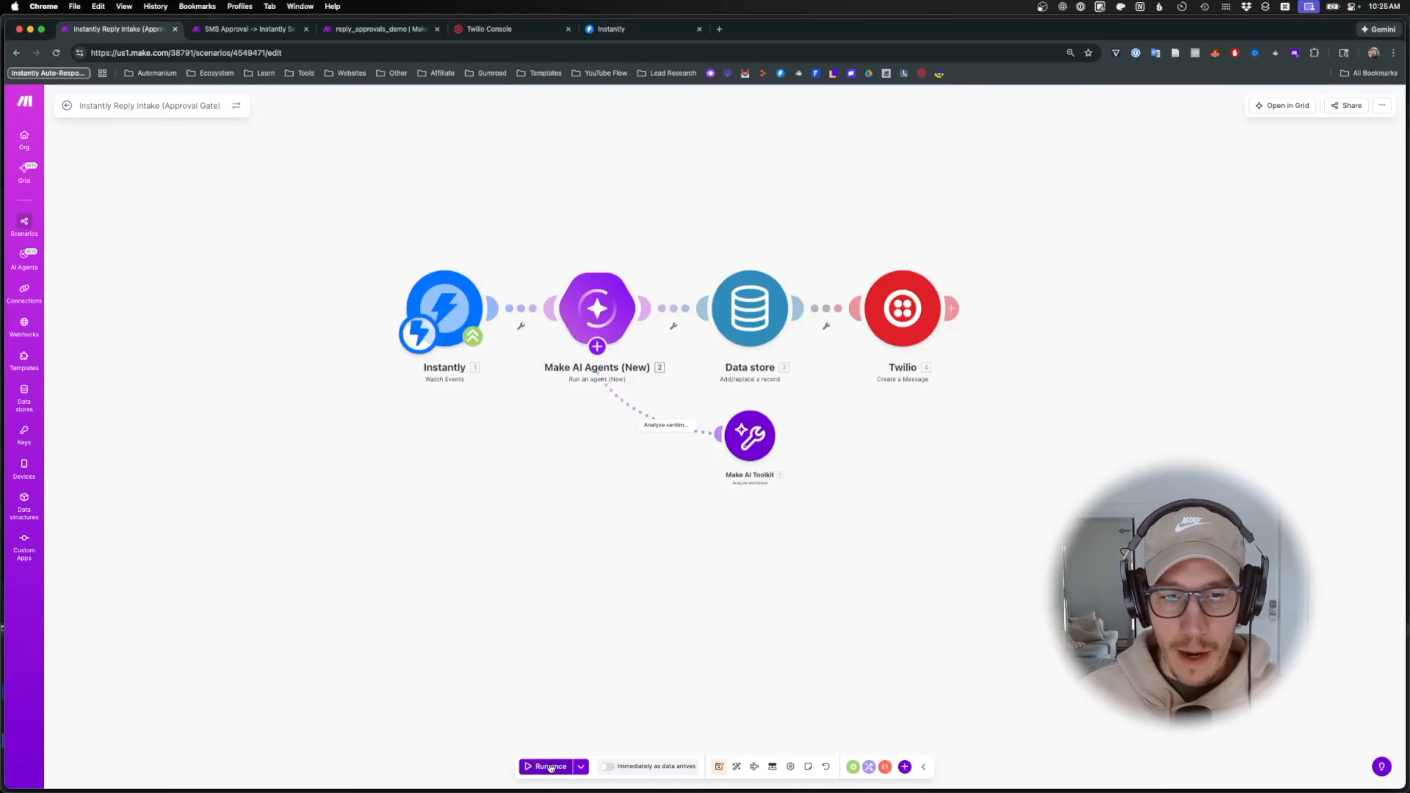
- Unlink the AI agent from the Data store, keeping Data store connected to Twilio
{"action": "left_click", "coordinate": [858, 335]}
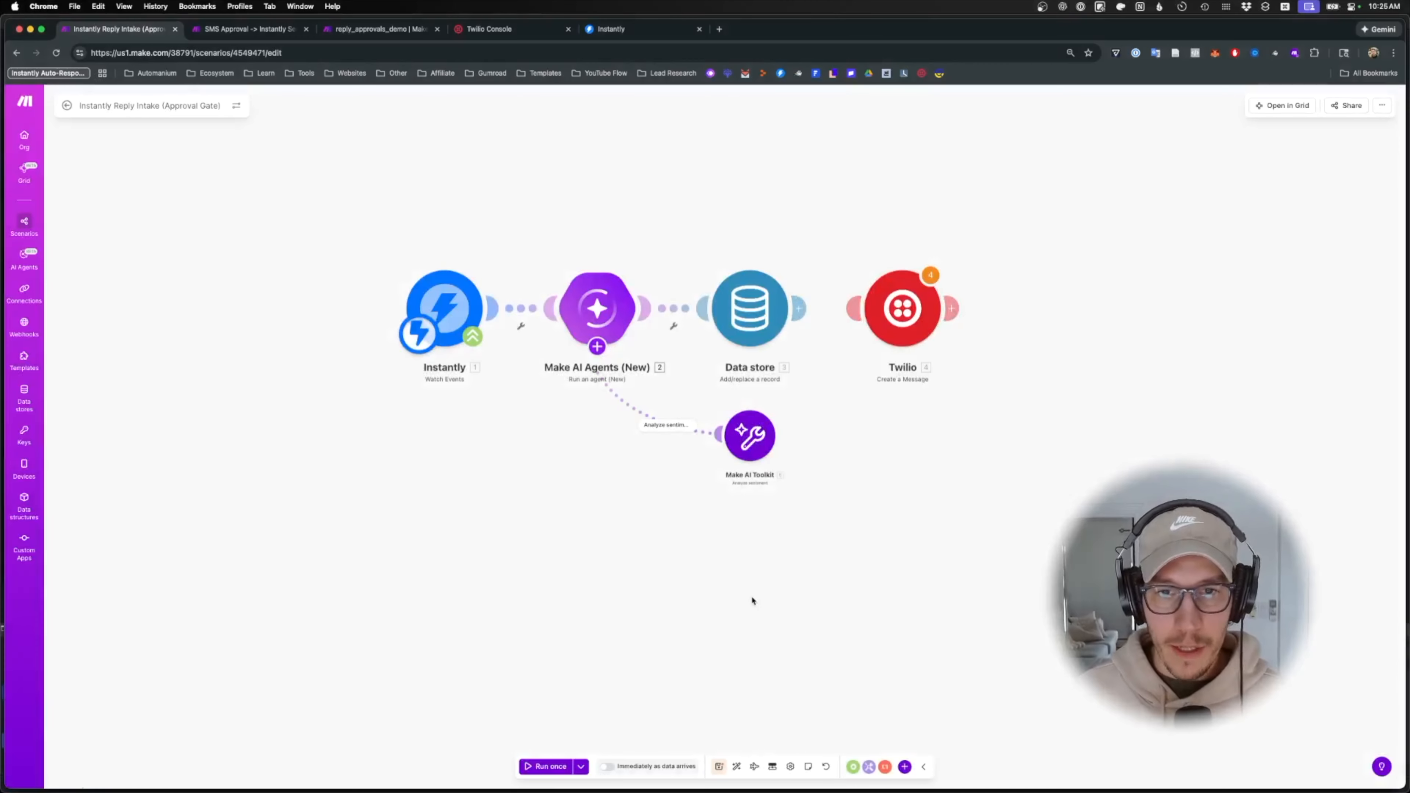
{"action": "right_click", "coordinate": [673, 308]}
{"action": "left_click", "coordinate": [700, 335]}
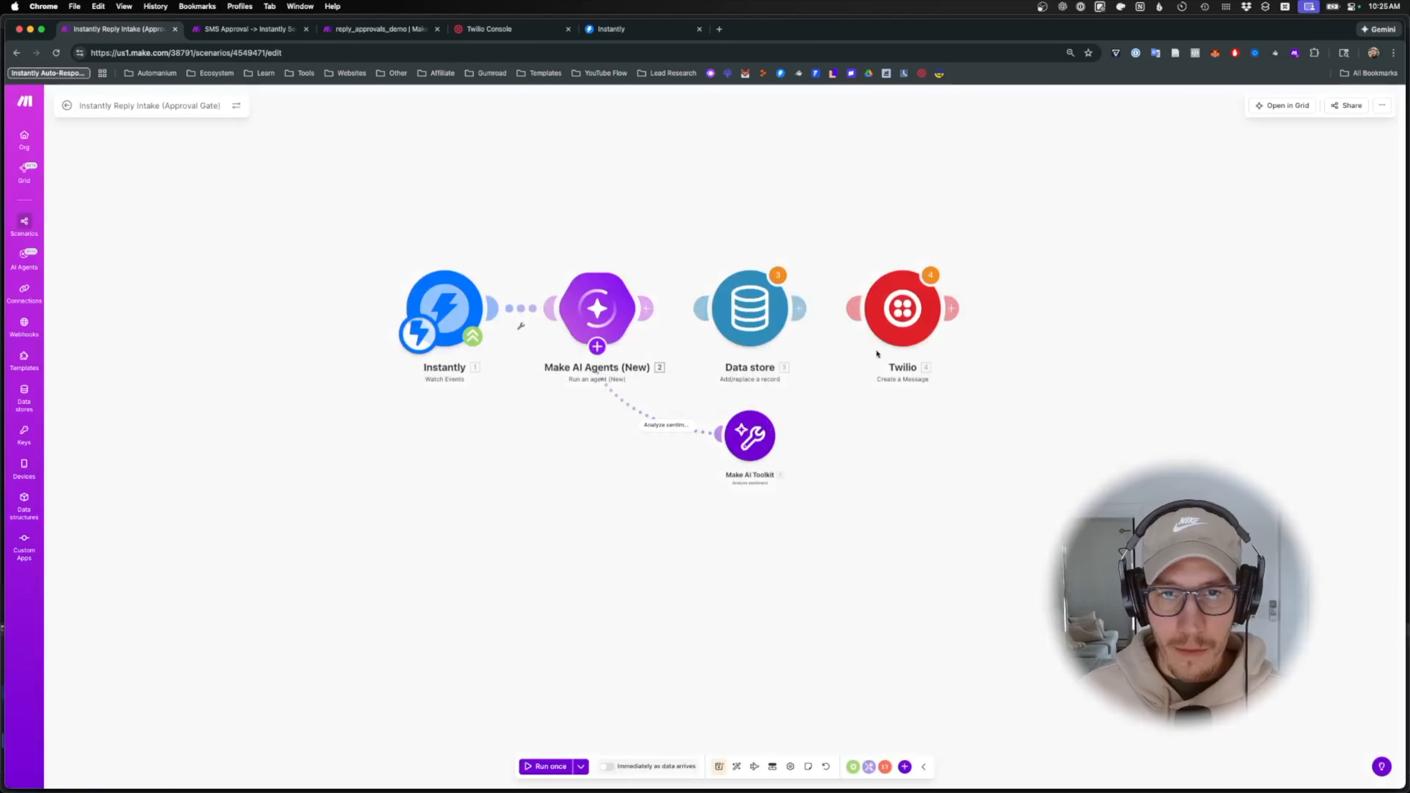
{"action": "left_click_drag", "start_coordinate": [799, 309], "coordinate": [874, 310]}
- Run the scenario waiting for new data and send the sample reply request from Postman
{"action": "left_click", "coordinate": [560, 771]}
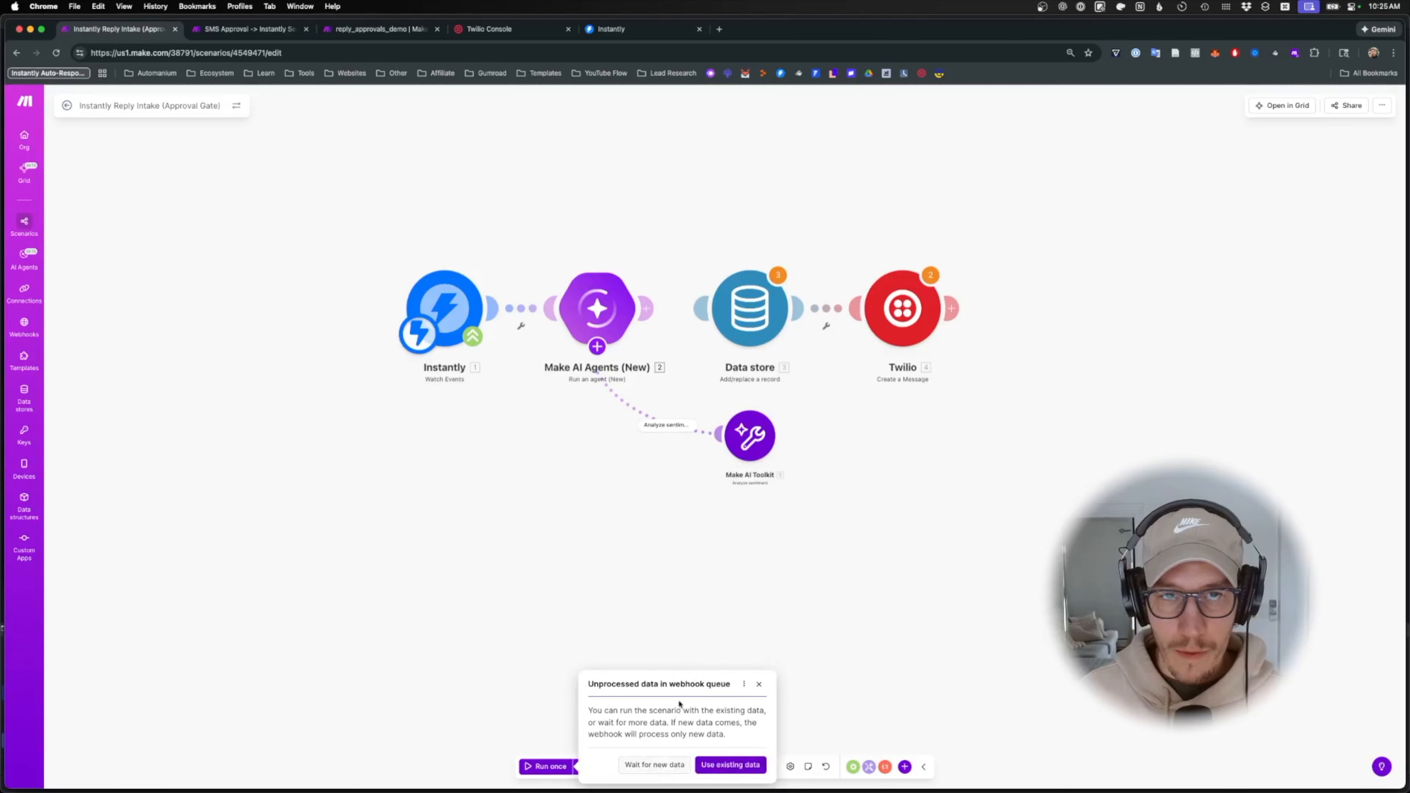
{"action": "left_click", "coordinate": [658, 766]}
{"action": "mouse_move", "coordinate": [816, 778]}
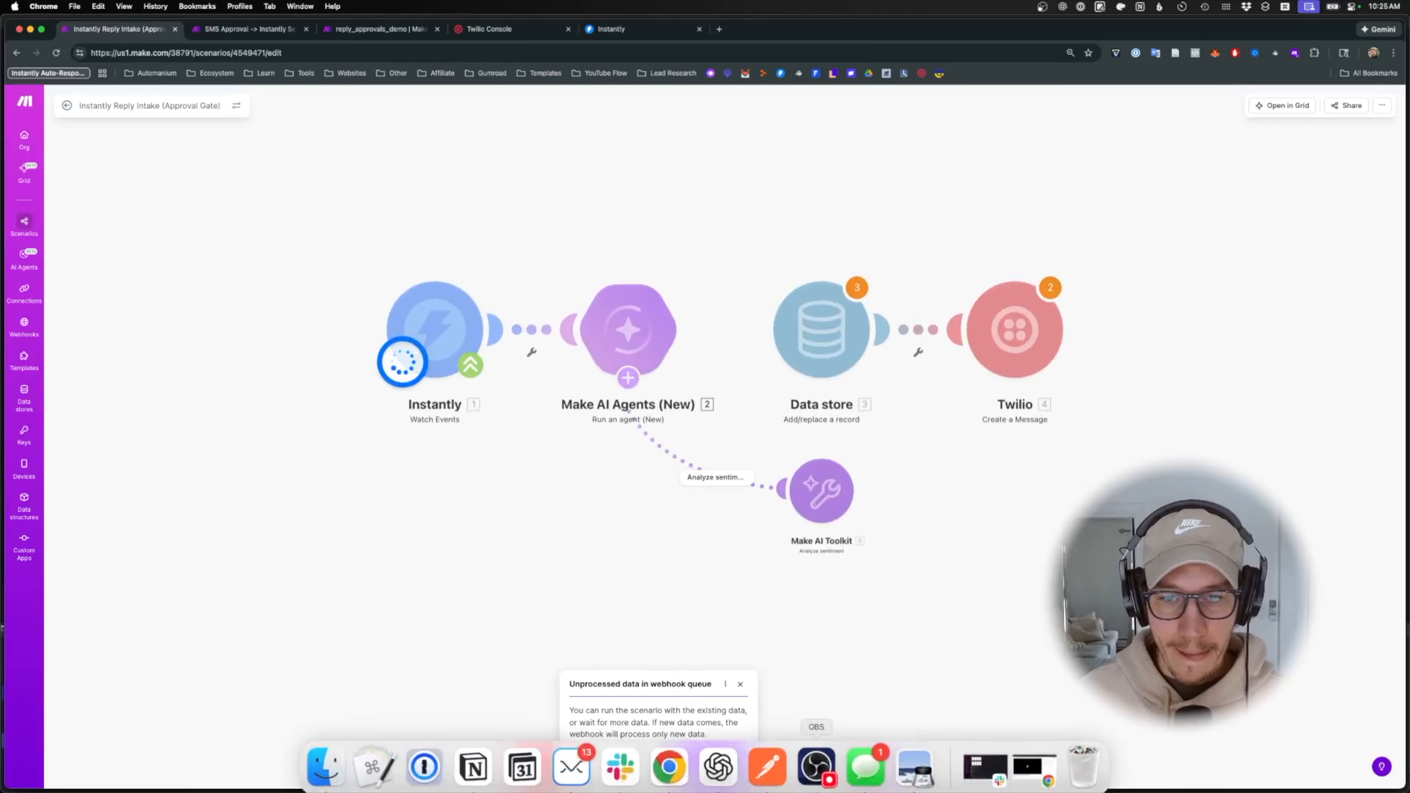
{"action": "left_click", "coordinate": [768, 761]}
{"action": "left_click", "coordinate": [1102, 236]}
{"action": "left_click", "coordinate": [1178, 278]}
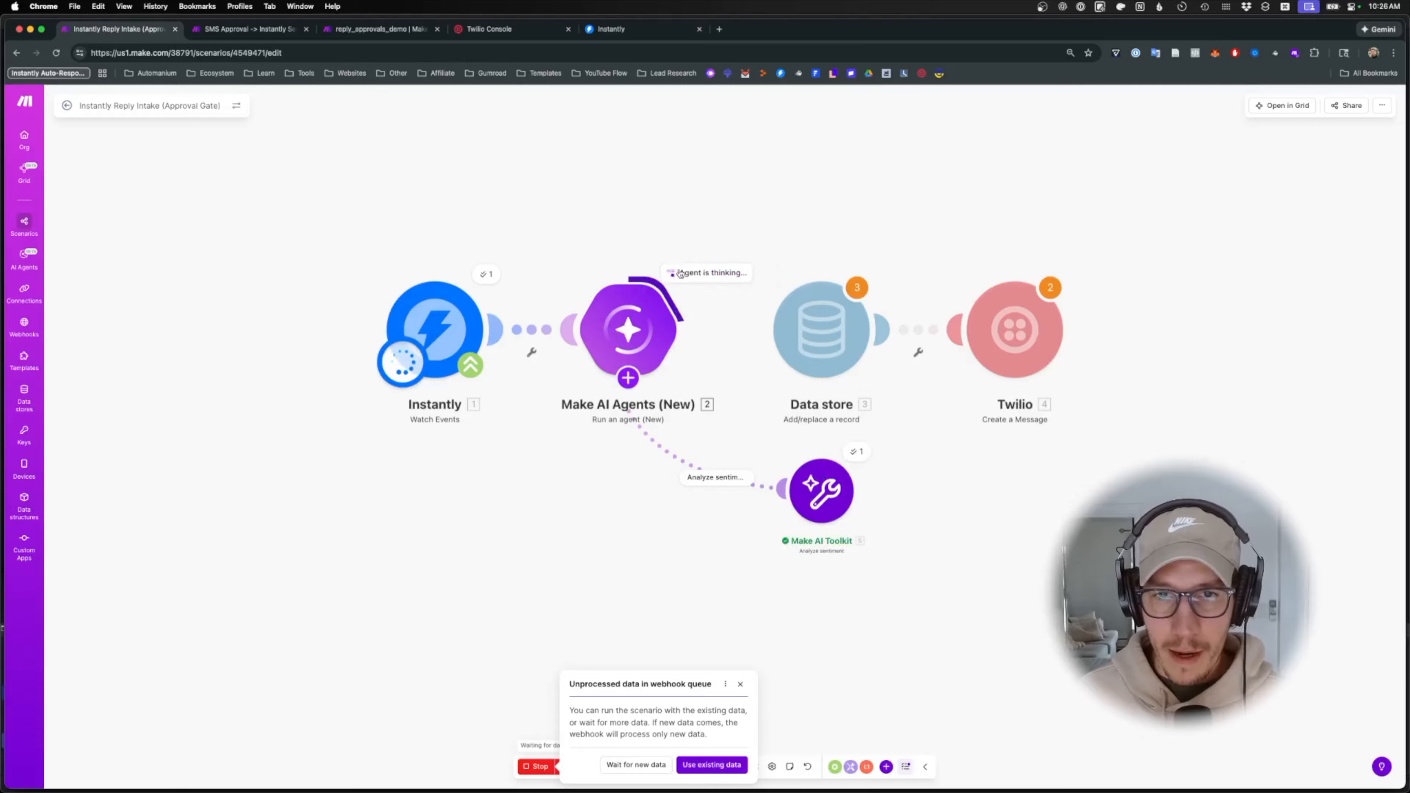
- Inspect the agent's reasoning and drafted reply, then close the details and the webhook notice
{"action": "left_click", "coordinate": [725, 273]}
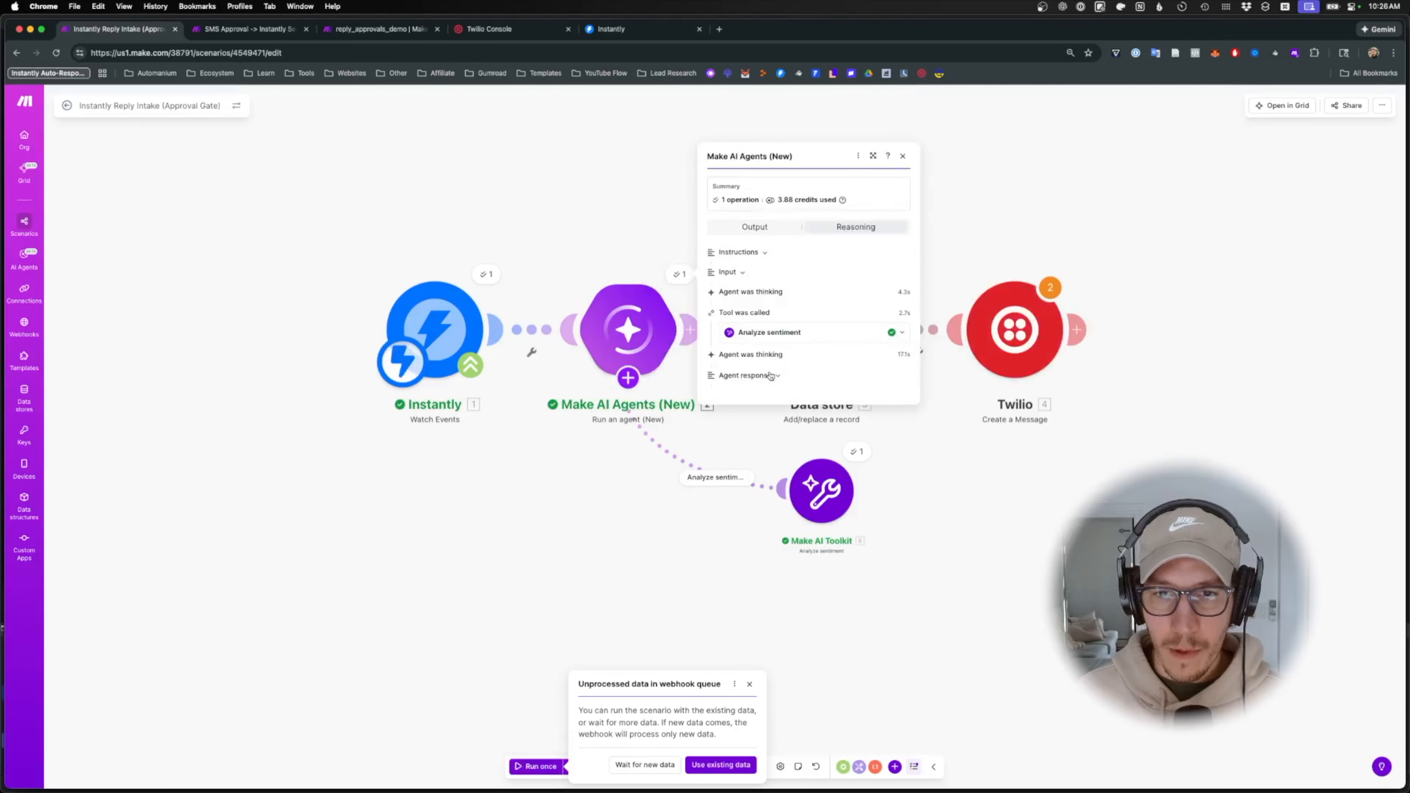
{"action": "left_click", "coordinate": [804, 401]}
{"action": "left_click_drag", "start_coordinate": [788, 351], "coordinate": [898, 415]}
{"action": "left_click", "coordinate": [889, 414]}
{"action": "left_click", "coordinate": [722, 549]}
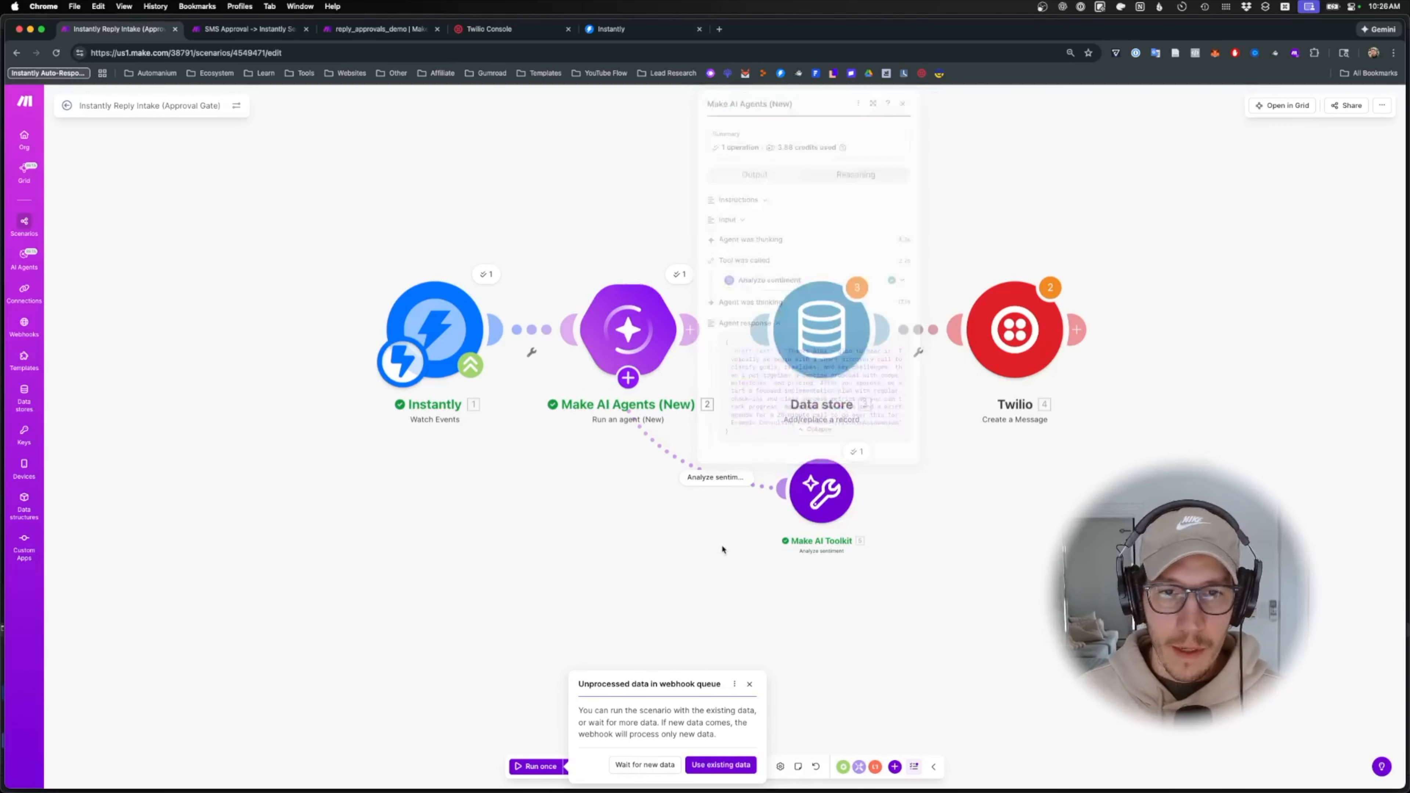
{"action": "left_click", "coordinate": [750, 683]}
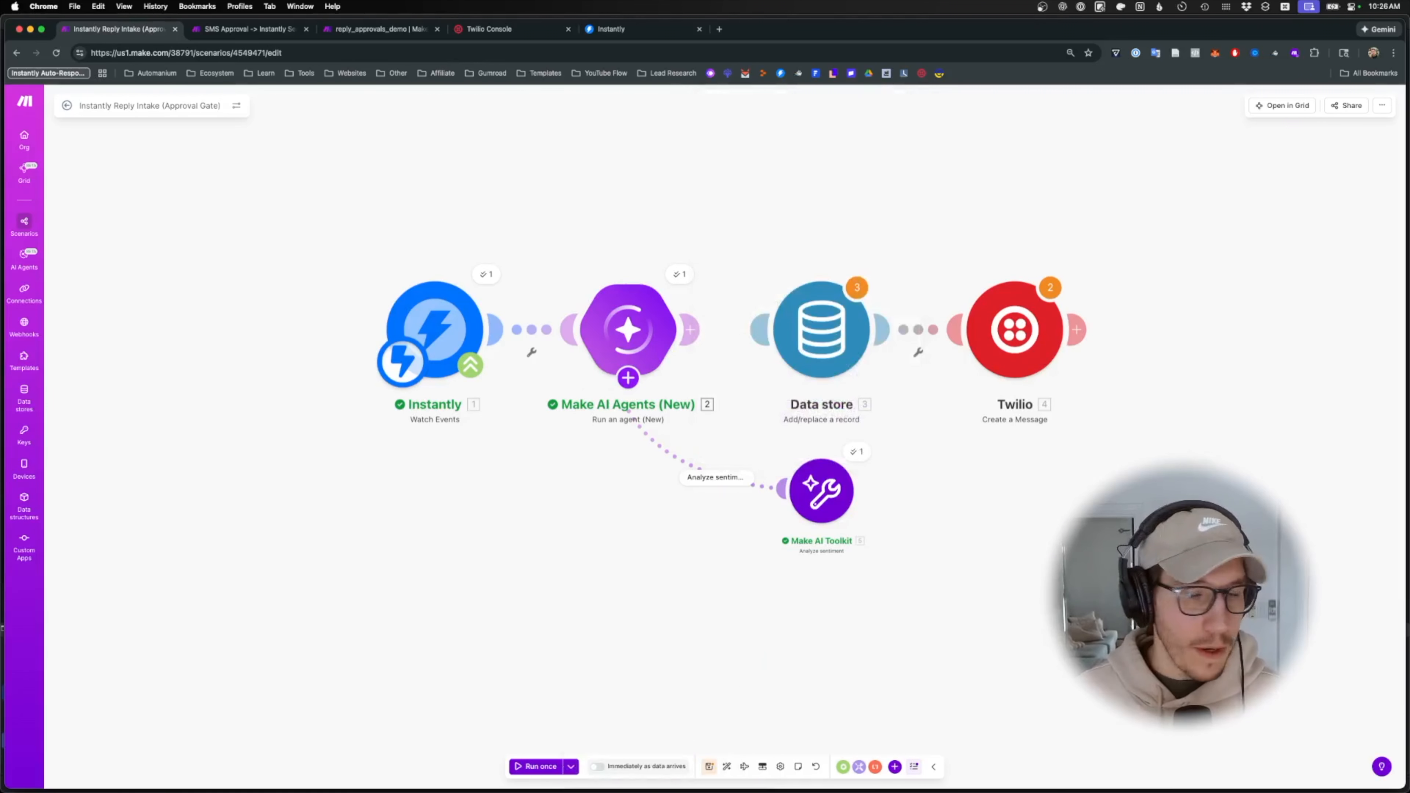
{"action": "left_click", "coordinate": [653, 337]}
{"action": "scroll", "coordinate": [773, 419], "scroll_direction": "down", "scroll_amount": 5}
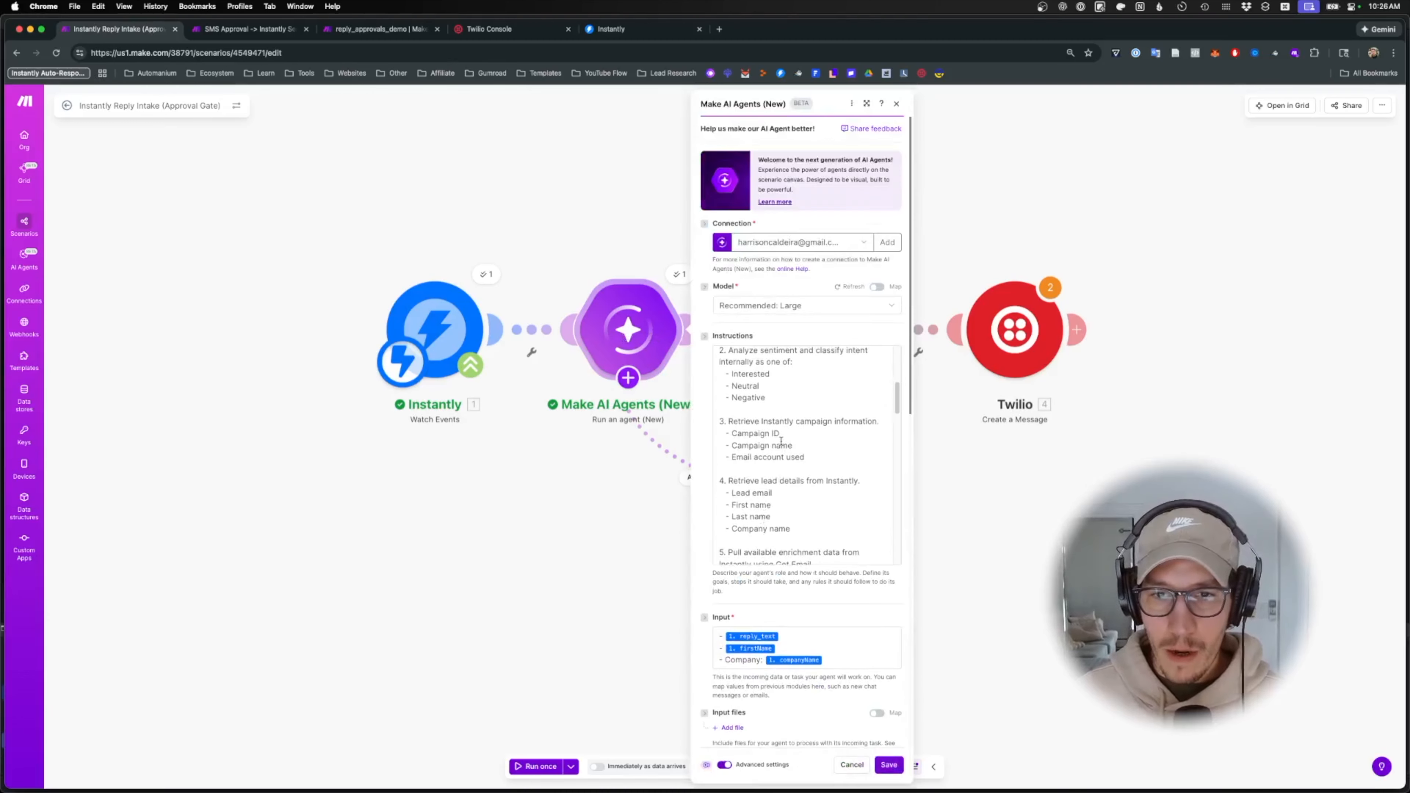
{"action": "scroll", "coordinate": [772, 452], "scroll_direction": "up", "scroll_amount": 3}
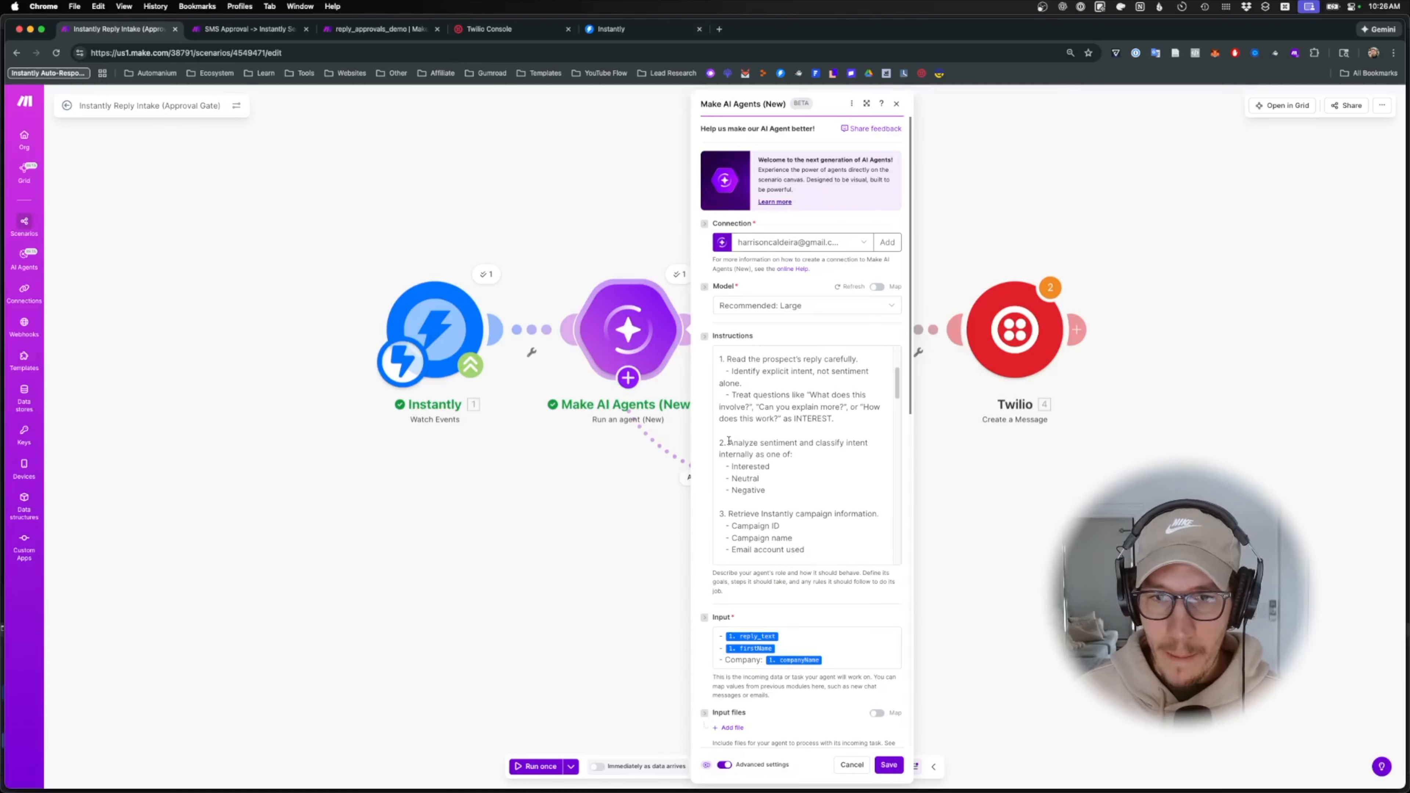
{"action": "left_click_drag", "start_coordinate": [735, 443], "coordinate": [824, 454]}
{"action": "scroll", "coordinate": [822, 462], "scroll_direction": "down", "scroll_amount": 1}
{"action": "left_click_drag", "start_coordinate": [741, 476], "coordinate": [831, 476]}
{"action": "scroll", "coordinate": [831, 476], "scroll_direction": "down", "scroll_amount": 2}
{"action": "left_click_drag", "start_coordinate": [741, 480], "coordinate": [805, 481]}
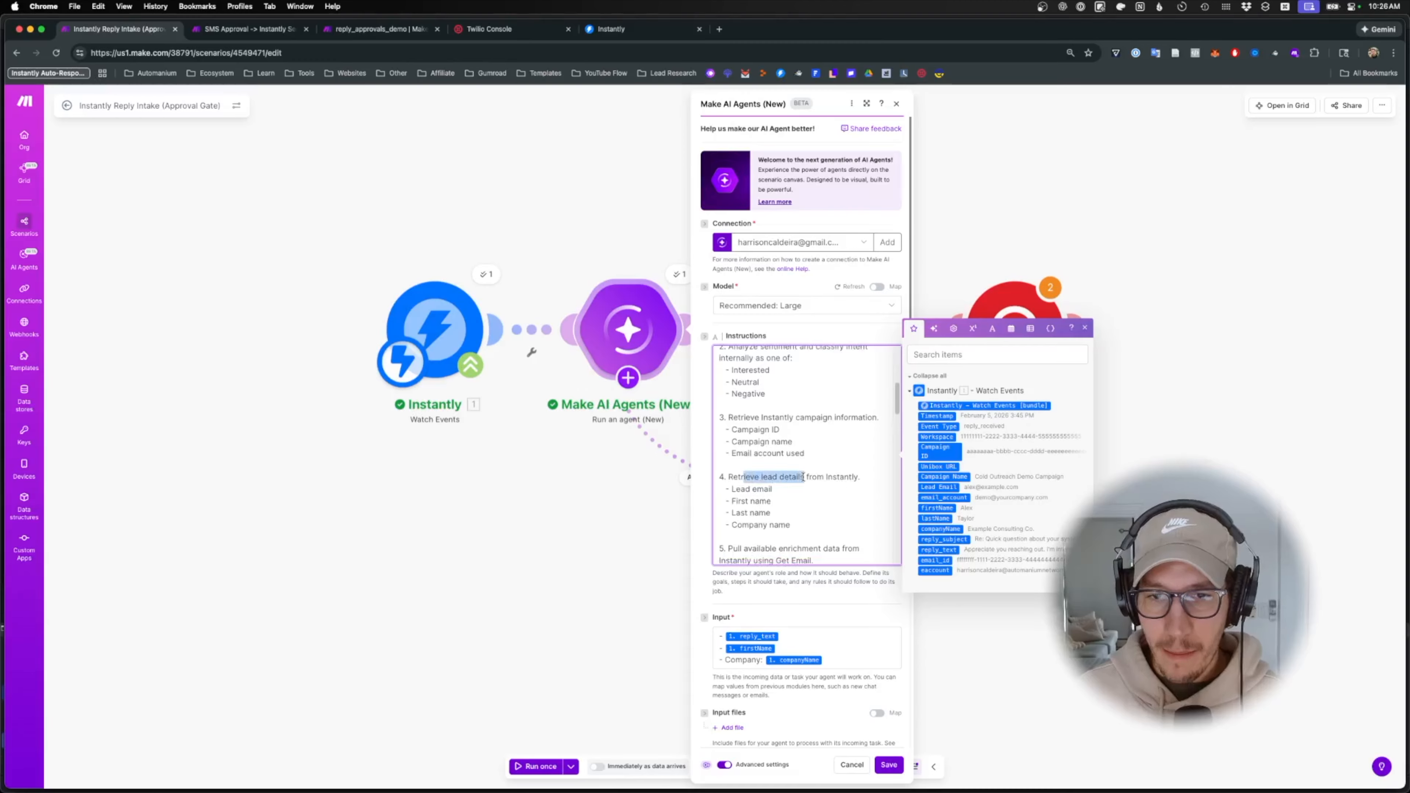
{"action": "scroll", "coordinate": [809, 485], "scroll_direction": "down", "scroll_amount": 4}
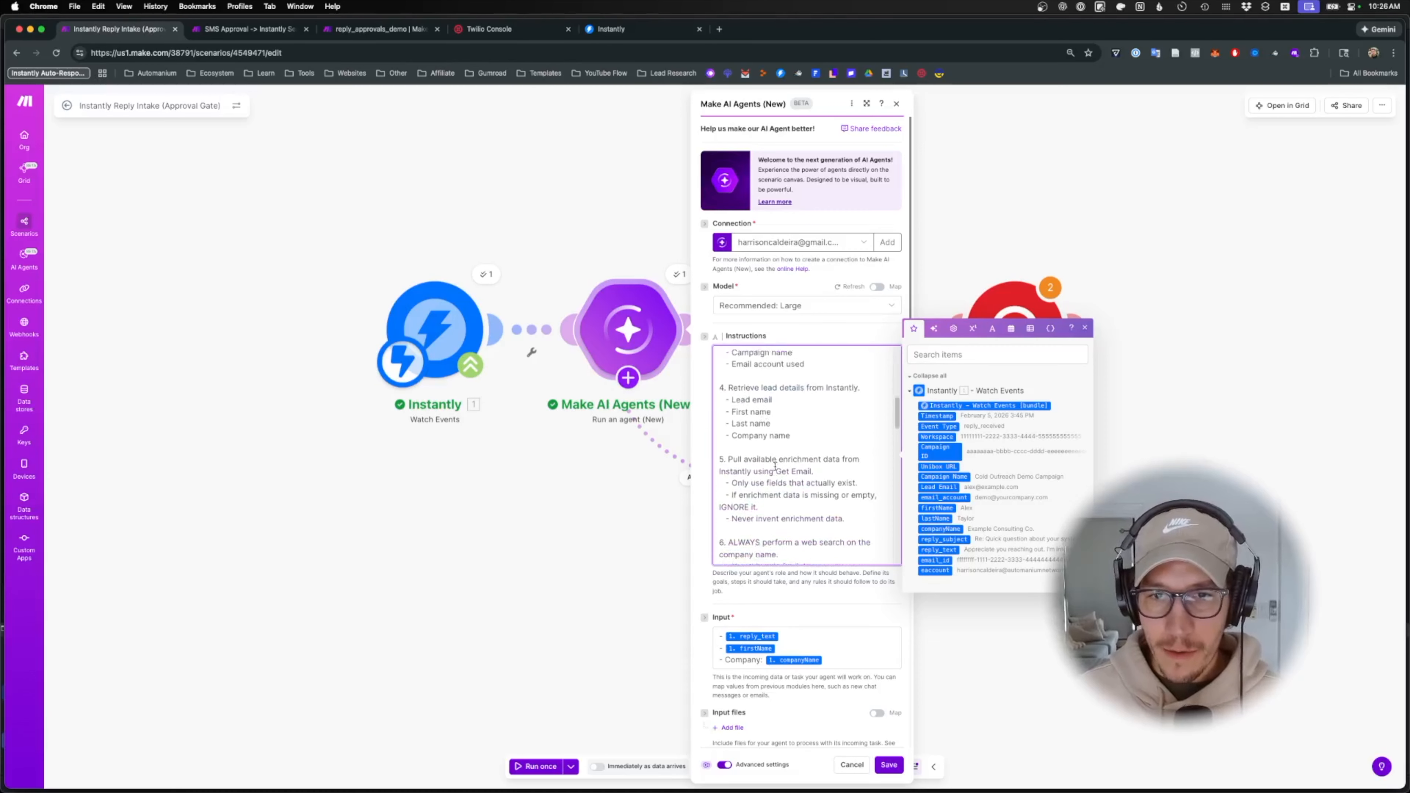
{"action": "left_click_drag", "start_coordinate": [732, 447], "coordinate": [822, 449]}
{"action": "scroll", "coordinate": [791, 417], "scroll_direction": "down", "scroll_amount": 2}
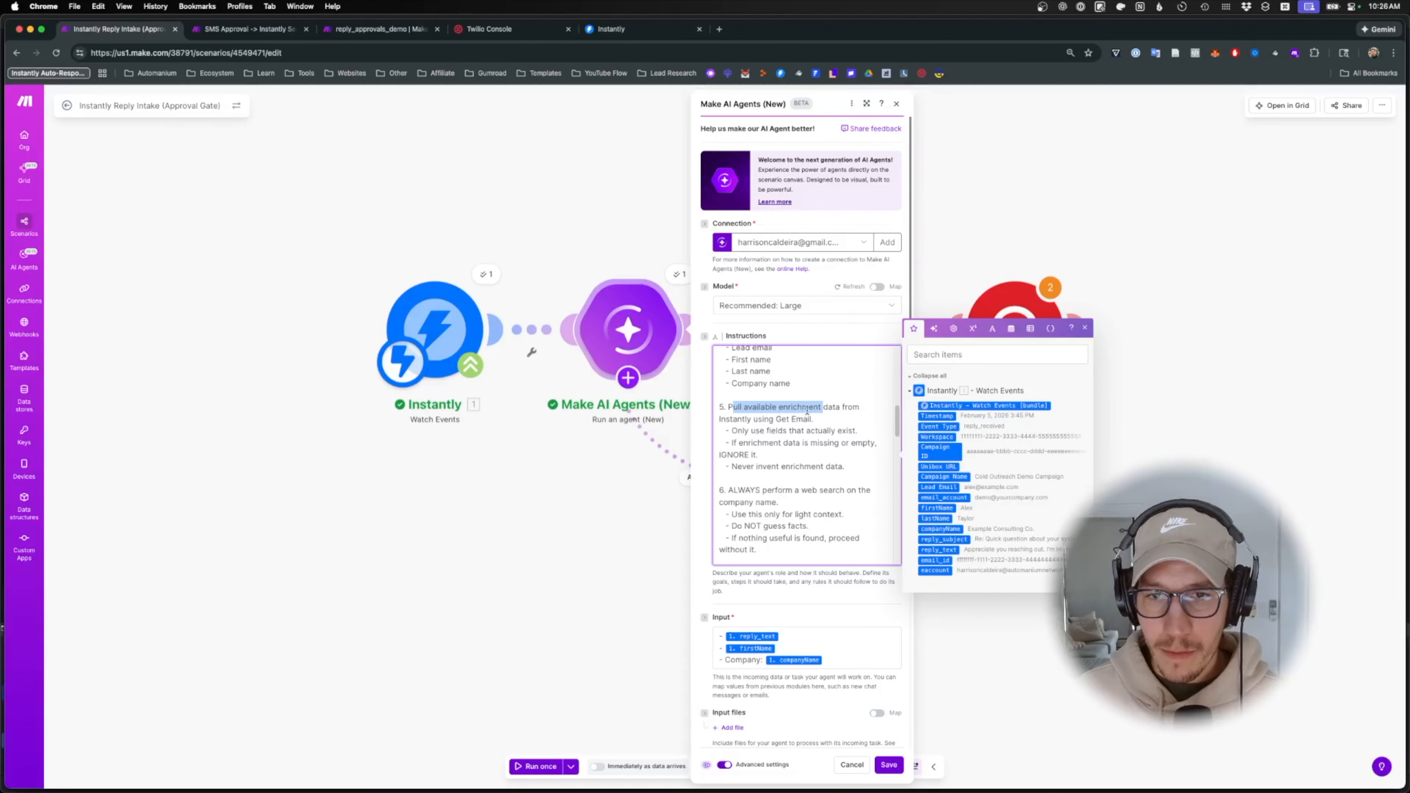
{"action": "scroll", "coordinate": [765, 438], "scroll_direction": "down", "scroll_amount": 1}
{"action": "scroll", "coordinate": [765, 438], "scroll_direction": "down", "scroll_amount": 1}
{"action": "left_click_drag", "start_coordinate": [741, 449], "coordinate": [805, 441]}
{"action": "left_click", "coordinate": [803, 471]}
{"action": "scroll", "coordinate": [776, 457], "scroll_direction": "down", "scroll_amount": 2}
{"action": "scroll", "coordinate": [776, 456], "scroll_direction": "down", "scroll_amount": 1}
{"action": "left_click", "coordinate": [804, 470]}
{"action": "scroll", "coordinate": [804, 470], "scroll_direction": "down", "scroll_amount": 5}
{"action": "scroll", "coordinate": [804, 469], "scroll_direction": "down", "scroll_amount": 5}
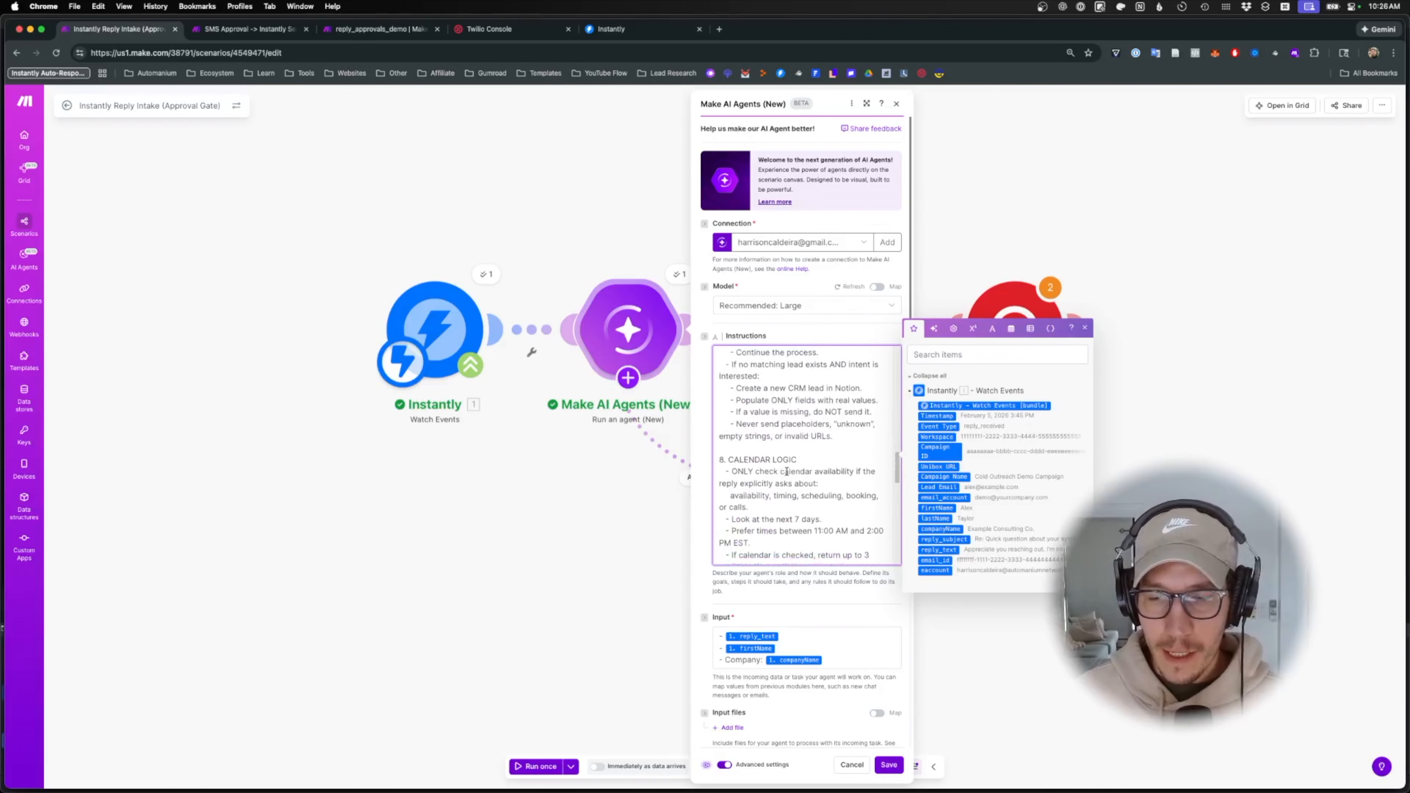
{"action": "left_click", "coordinate": [632, 502]}
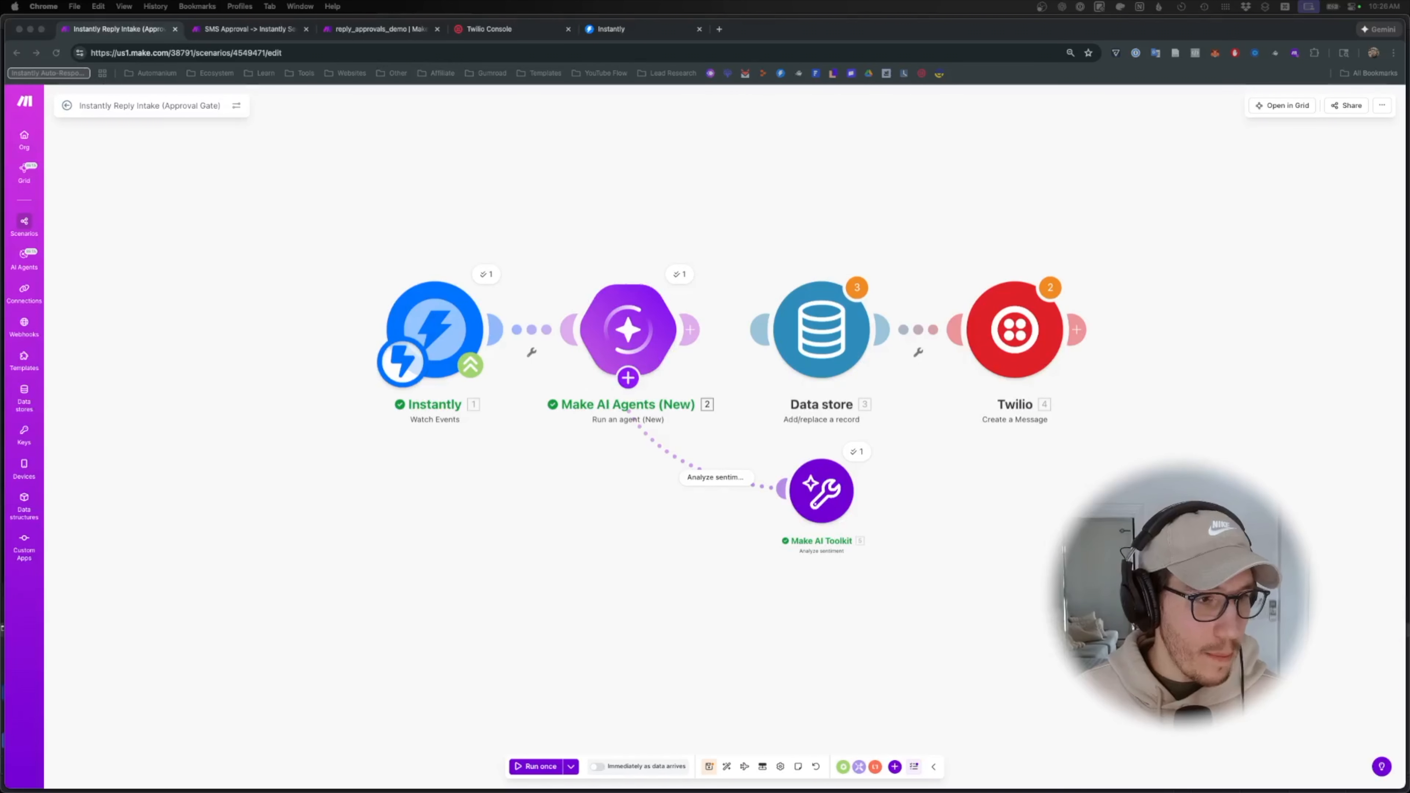
- Add a Notion Search Objects tool to the AI agent
{"action": "left_click", "coordinate": [617, 379]}
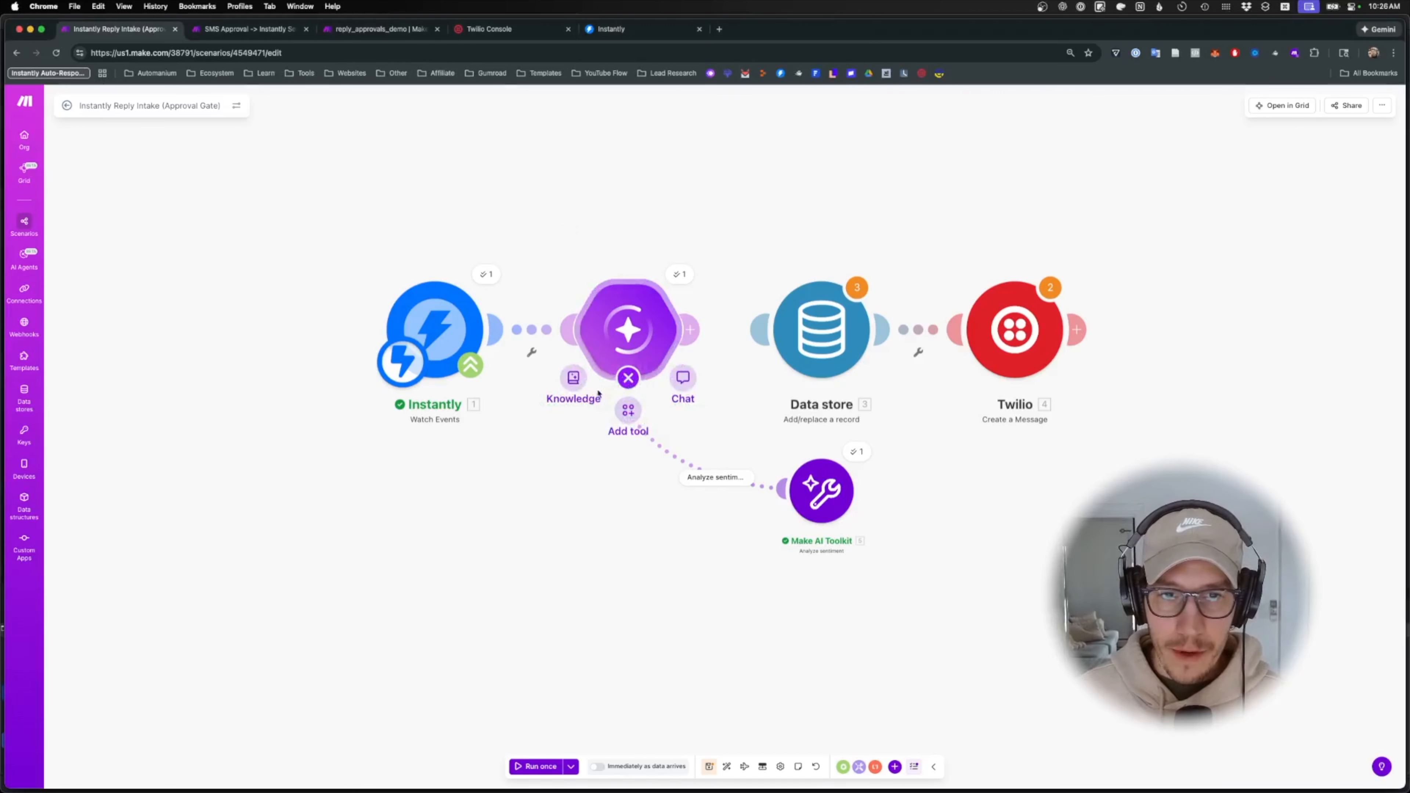
{"action": "left_click", "coordinate": [641, 415]}
{"action": "left_click", "coordinate": [608, 326]}
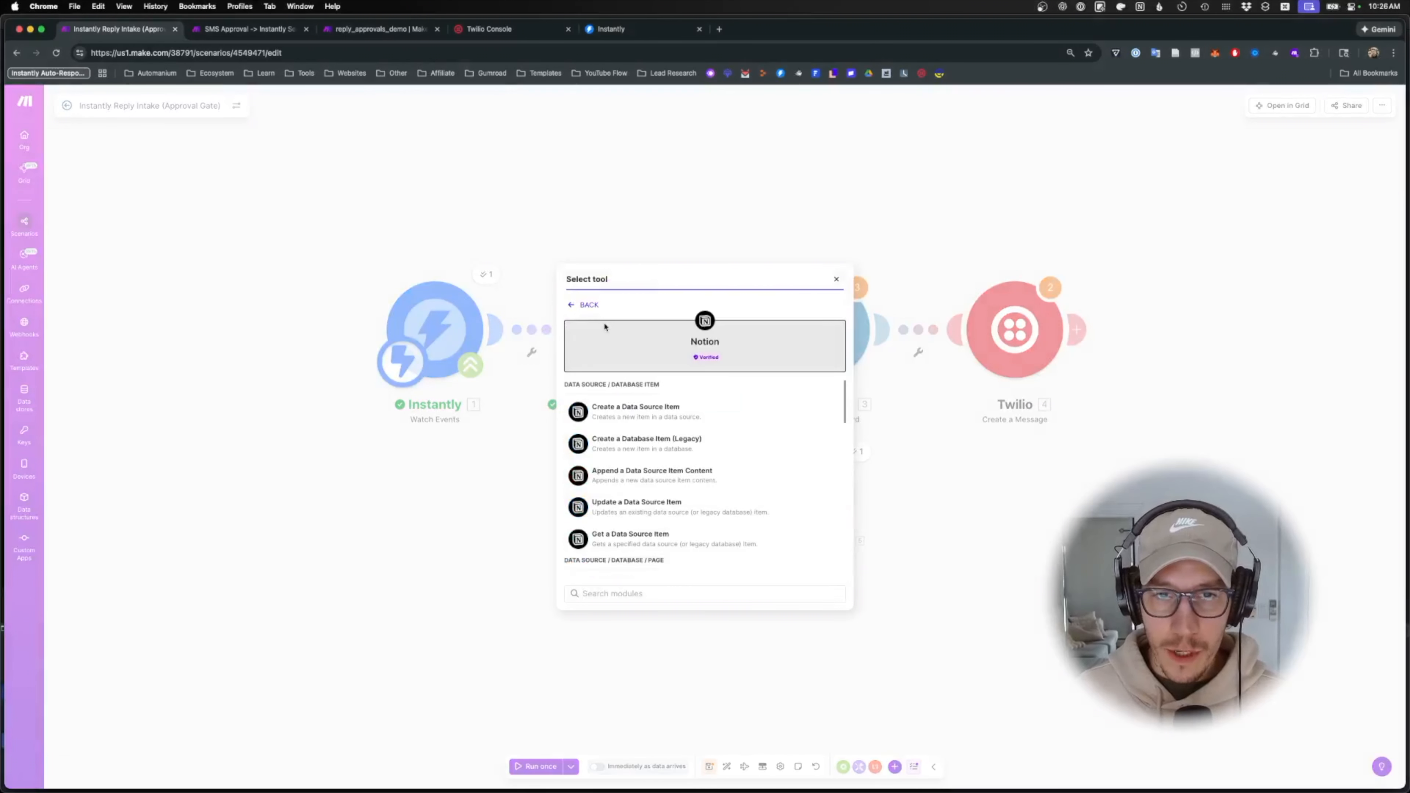
{"action": "type", "text": "search"}
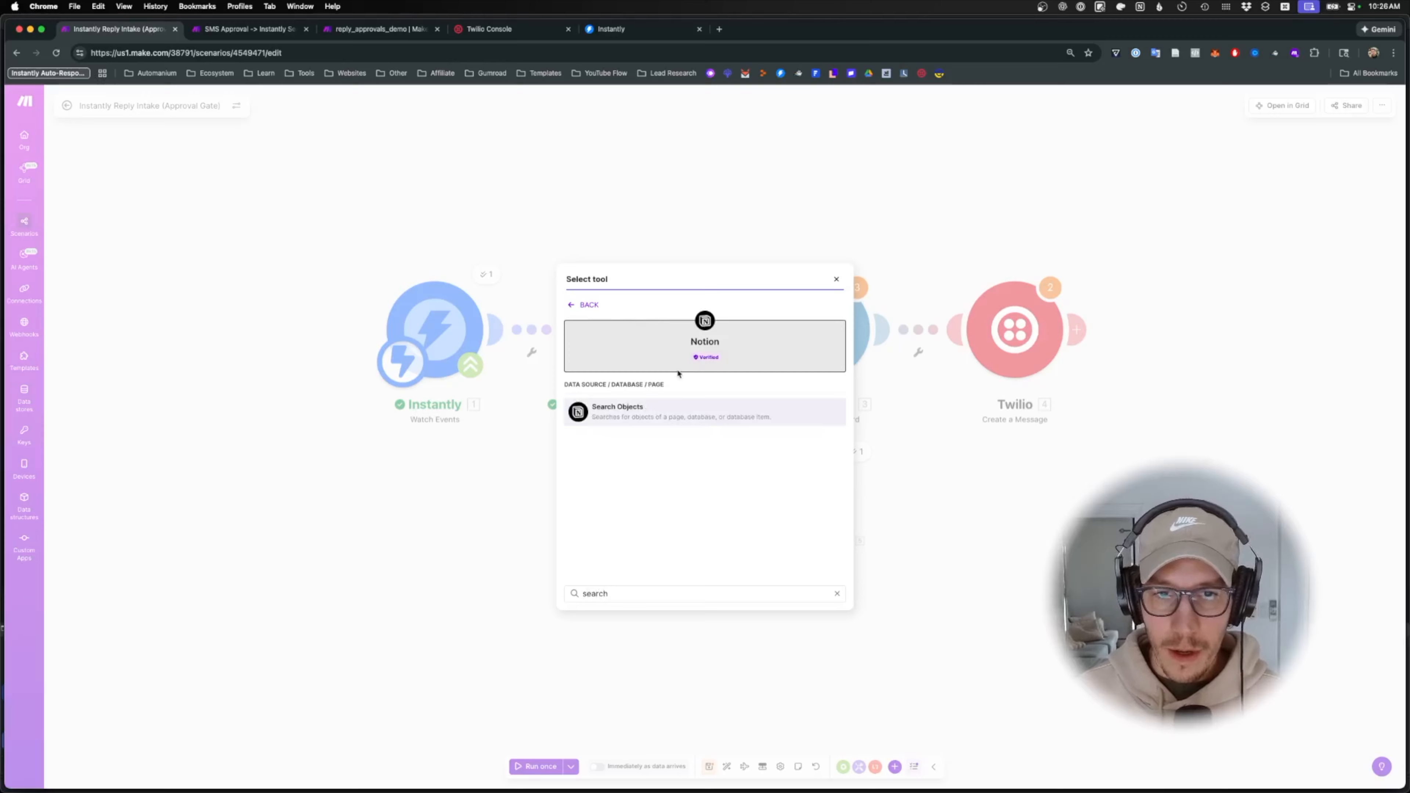
{"action": "left_click", "coordinate": [664, 414]}
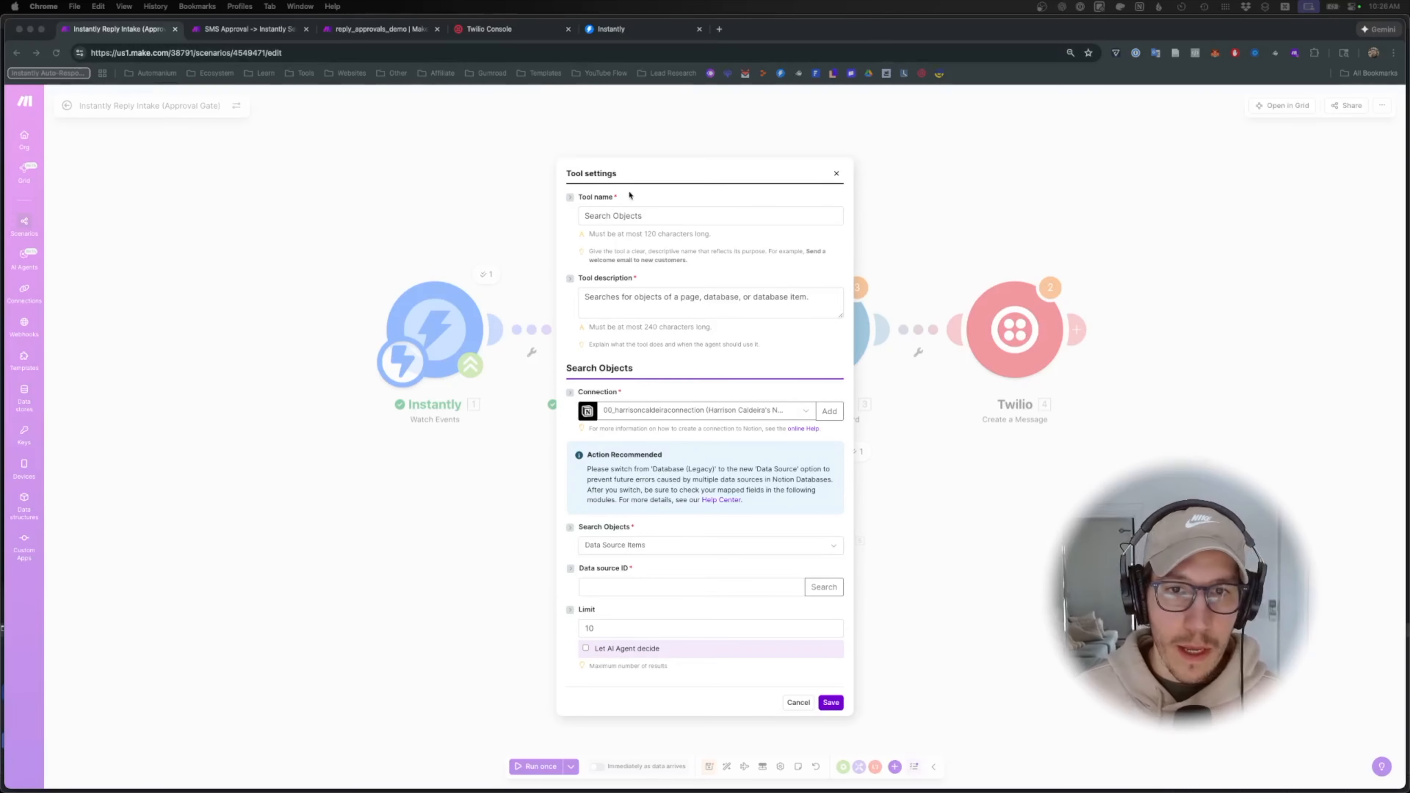
- Name the tool 'Search CRM Existing Leads', fixing the spelling of Existing
{"action": "triple_click", "coordinate": [631, 216]}
{"action": "type", "text": "Searcy O"}
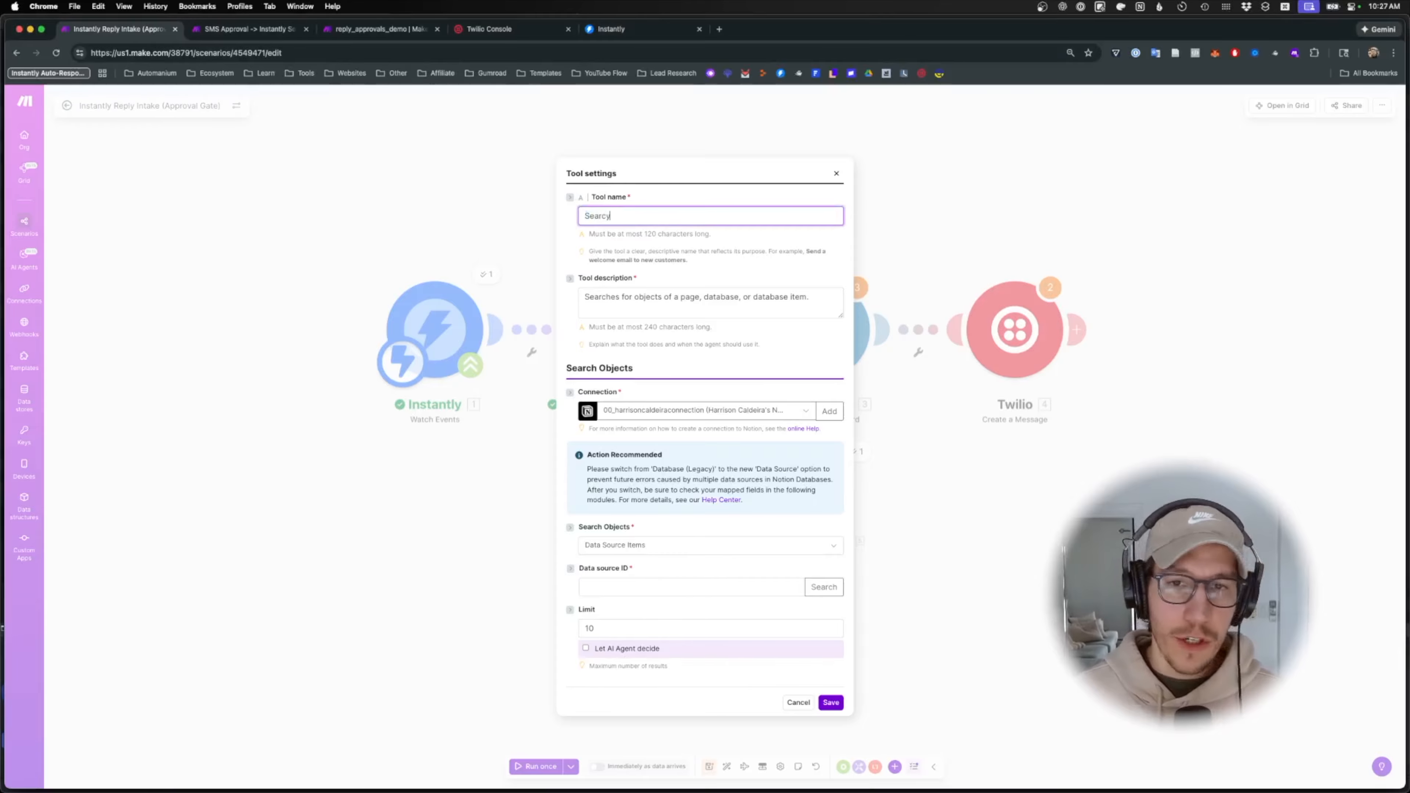
{"action": "type", "text": "h CRM"}
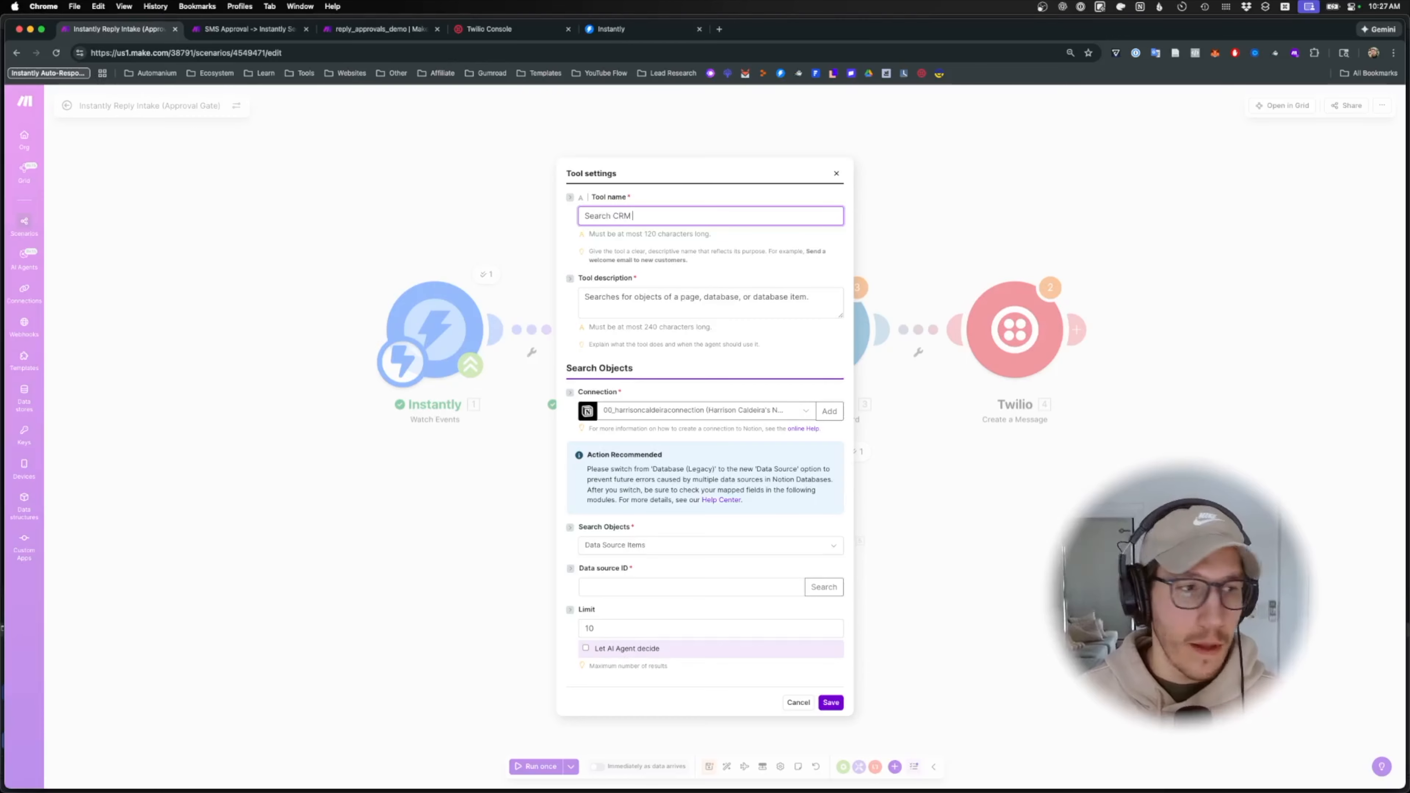
{"action": "type", "text": " Exisiting Leads"}
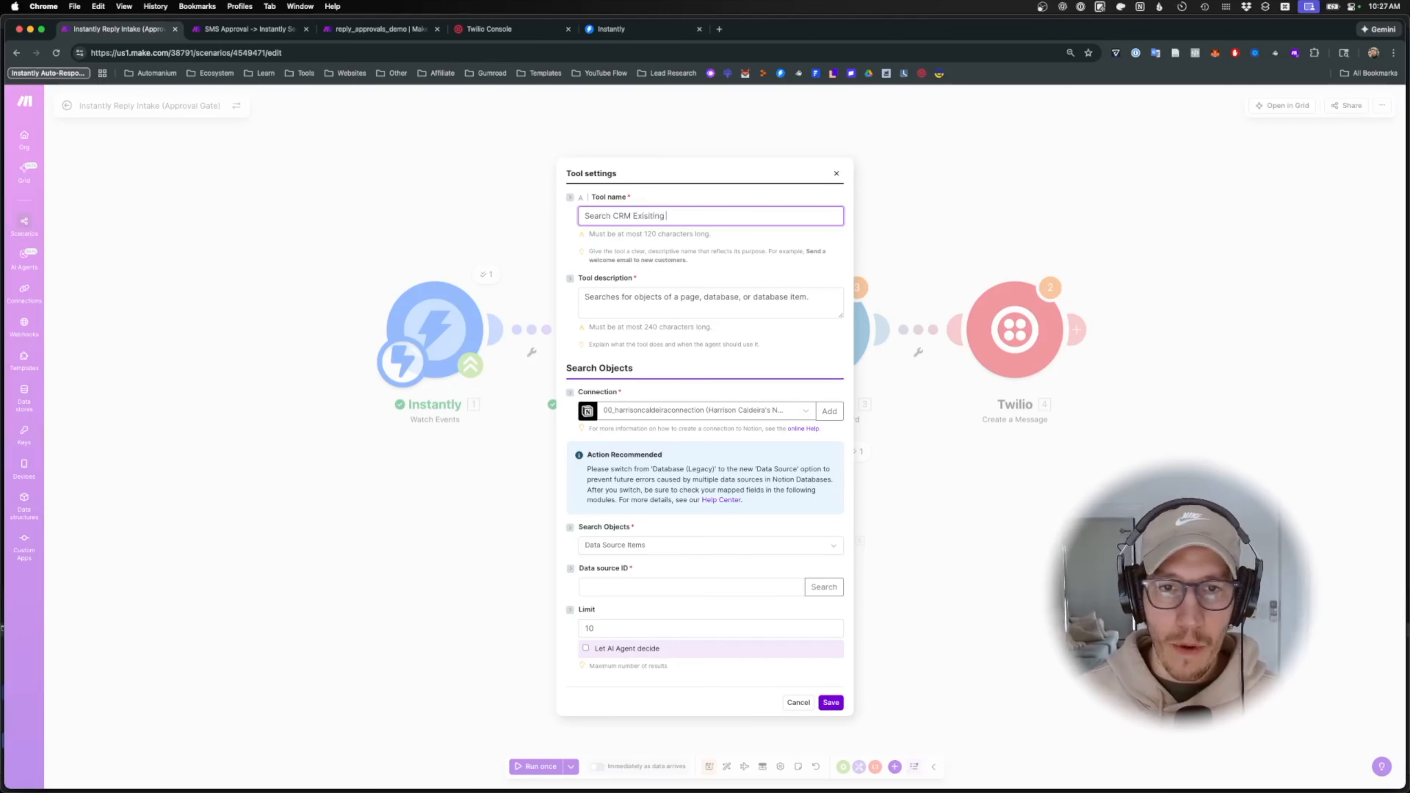
{"action": "right_click", "coordinate": [642, 217]}
{"action": "left_click", "coordinate": [663, 221]}
{"action": "left_click", "coordinate": [717, 296]}
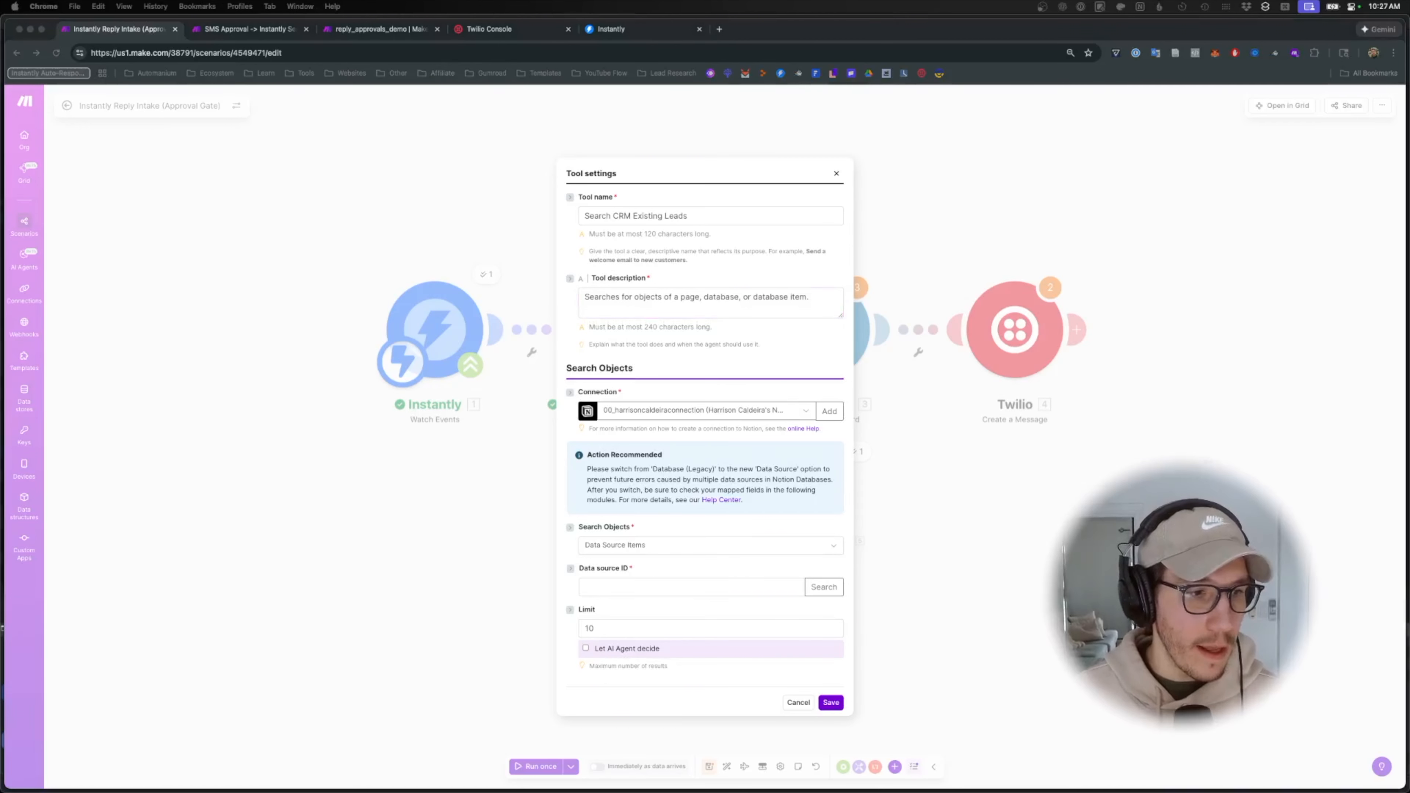
- Paste the CRM lead-check description and remove the words 'or company name'
{"action": "left_click", "coordinate": [630, 293]}
{"action": "key", "text": "super+a"}
{"action": "key", "text": "super+v"}
{"action": "scroll", "coordinate": [660, 302], "scroll_direction": "up", "scroll_amount": 2}
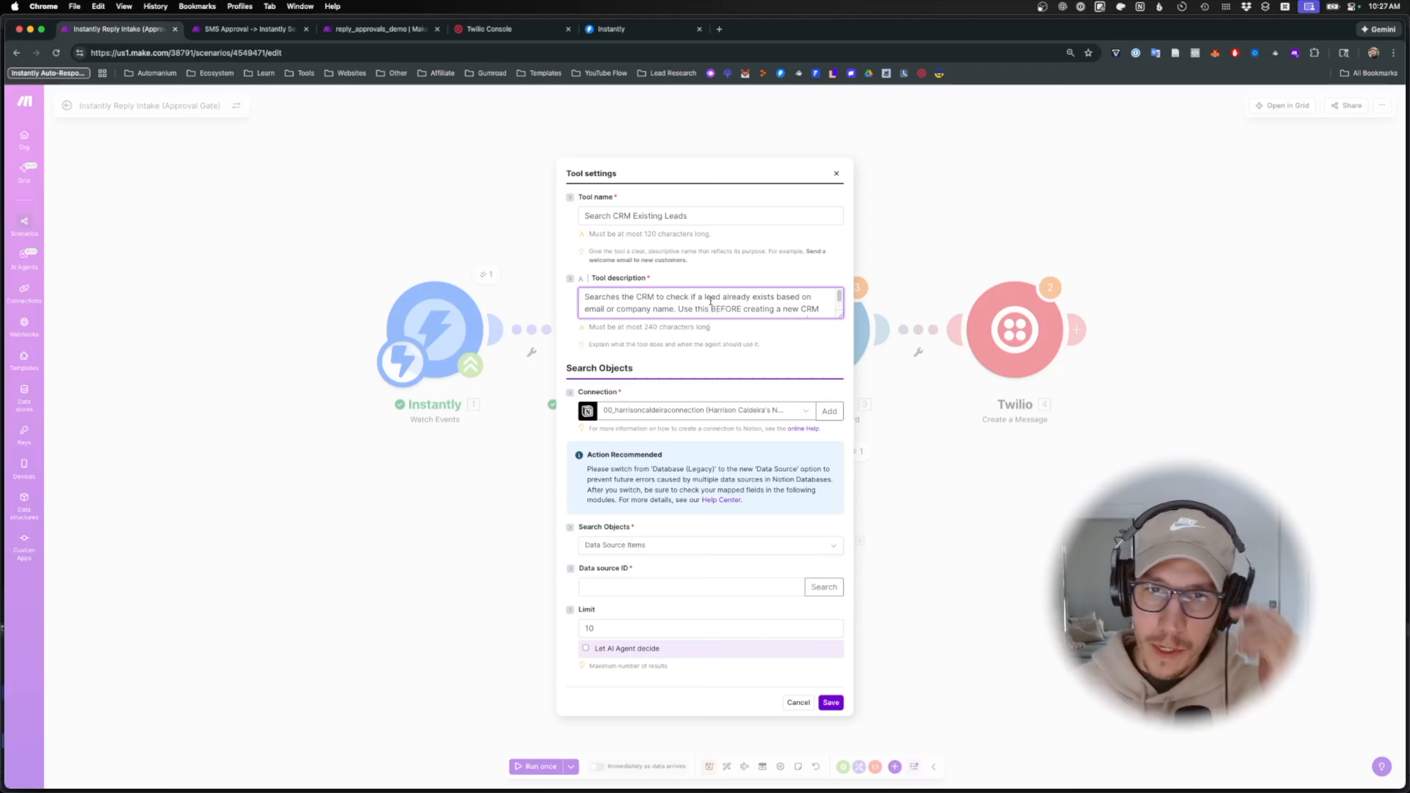
{"action": "scroll", "coordinate": [611, 300], "scroll_direction": "down", "scroll_amount": 1}
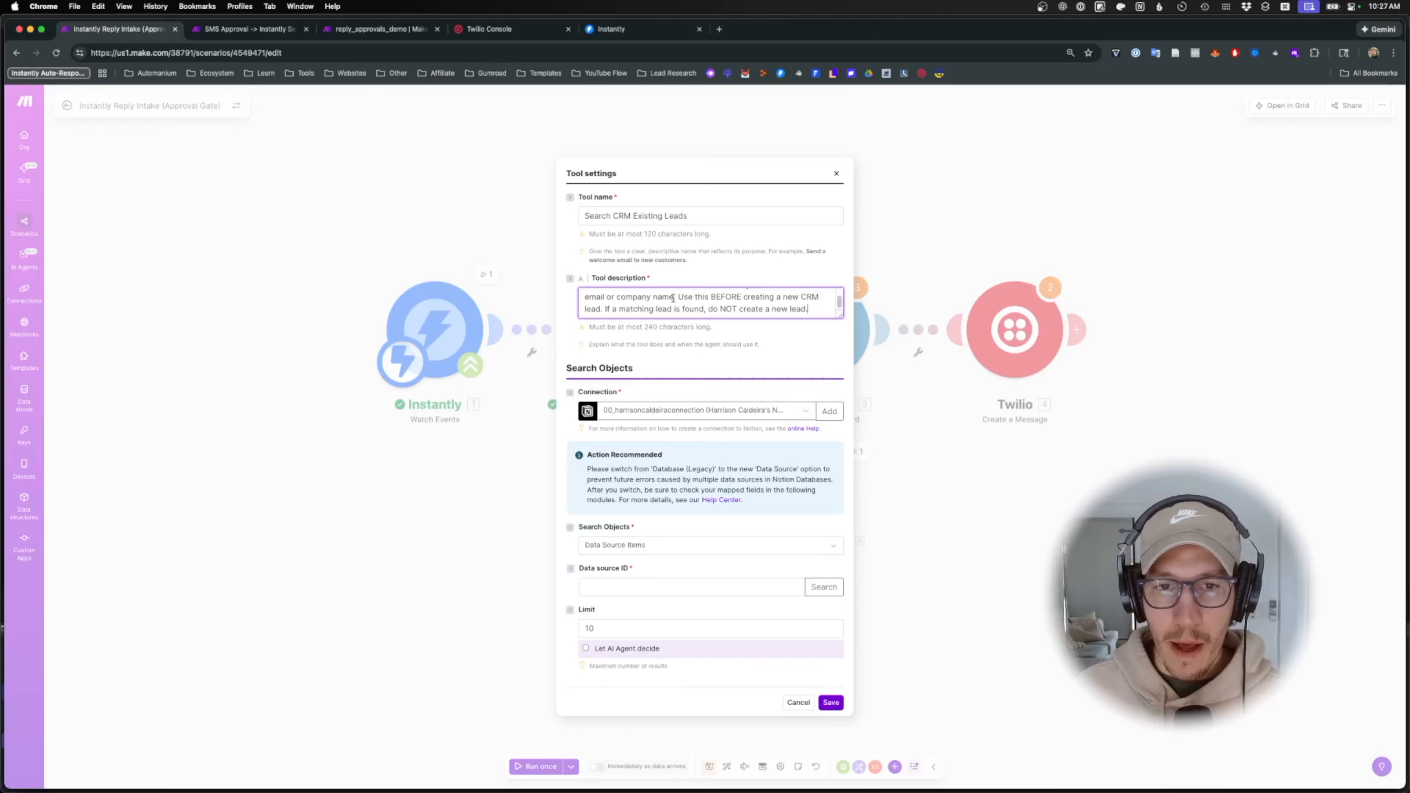
{"action": "left_click_drag", "start_coordinate": [673, 297], "coordinate": [606, 299]}
{"action": "key", "text": "BackSpace"}
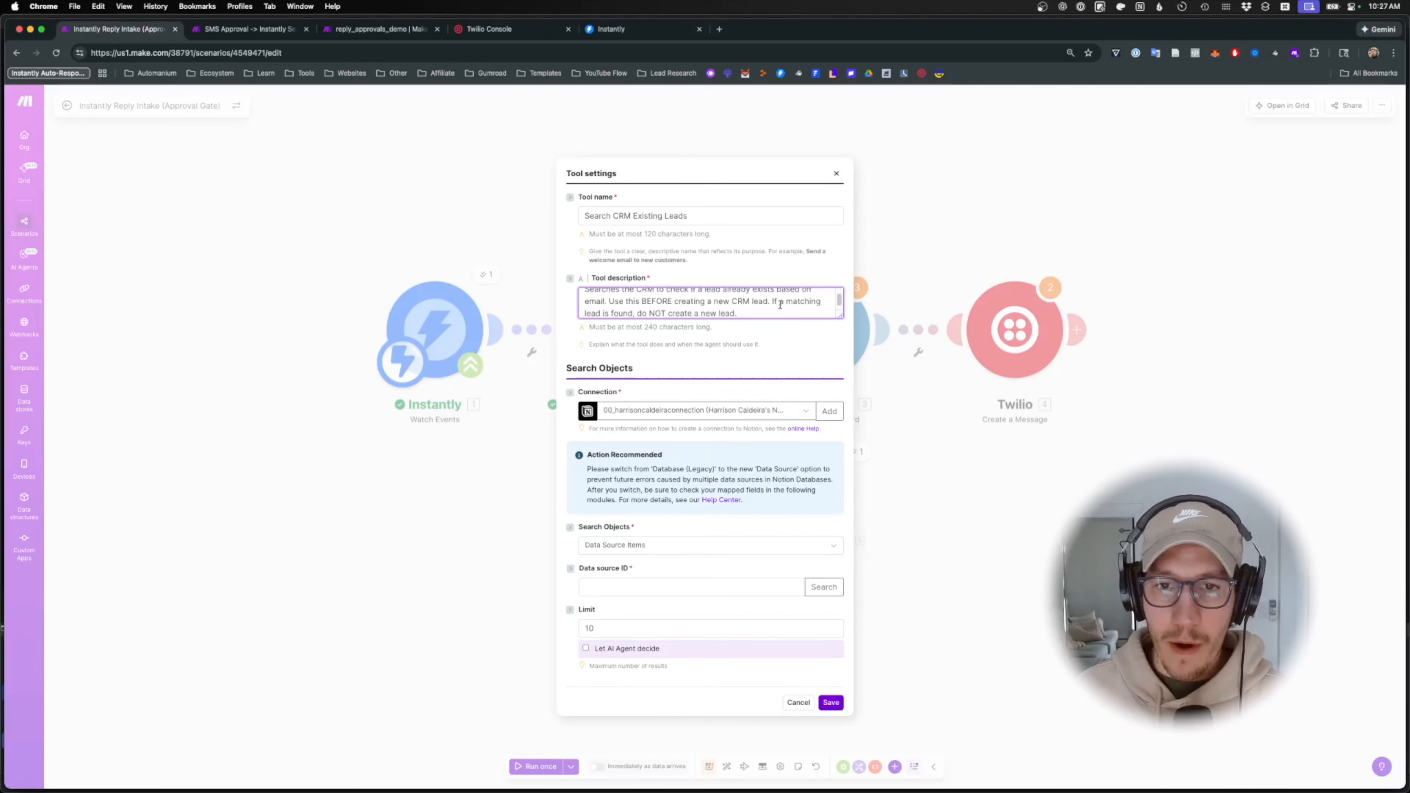
{"action": "scroll", "coordinate": [661, 303], "scroll_direction": "down", "scroll_amount": 1}
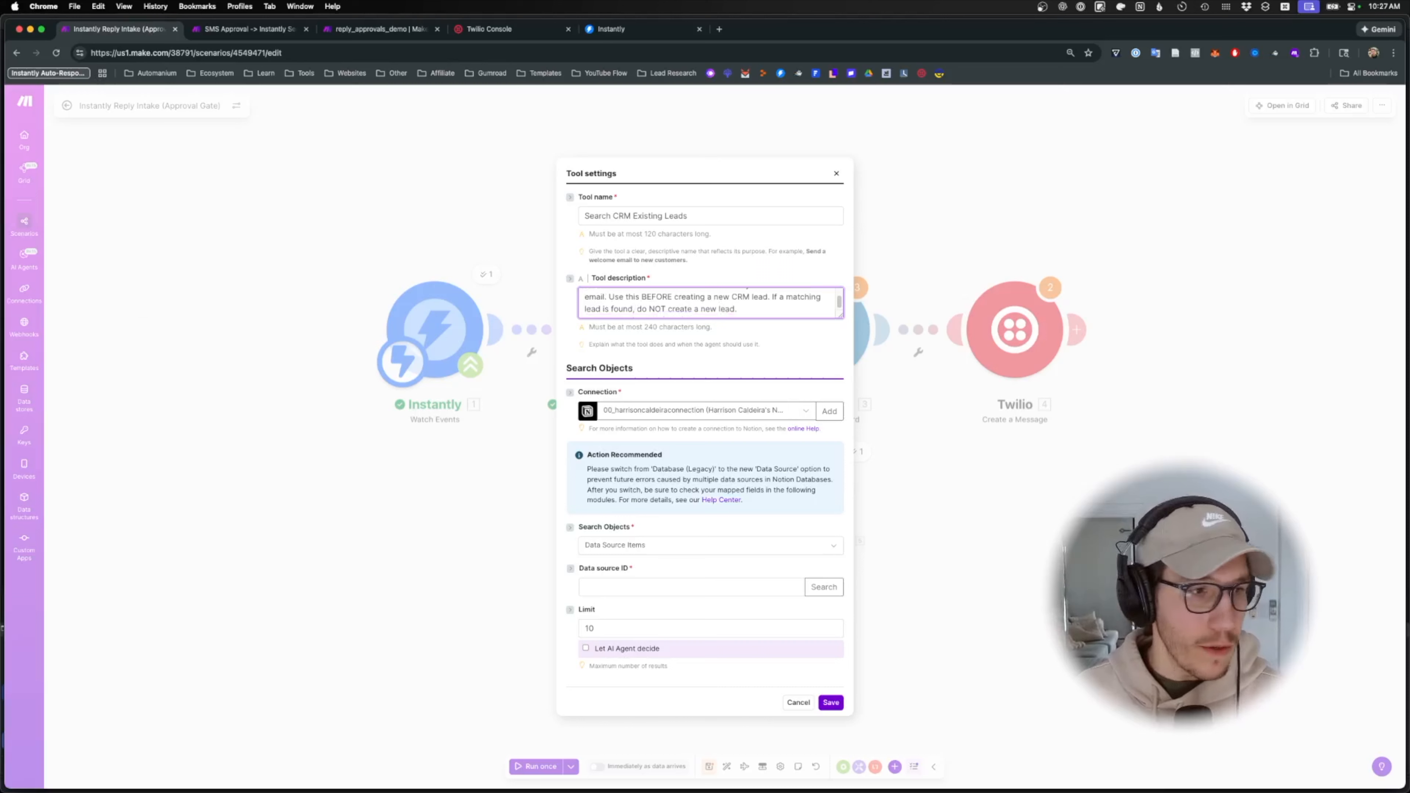
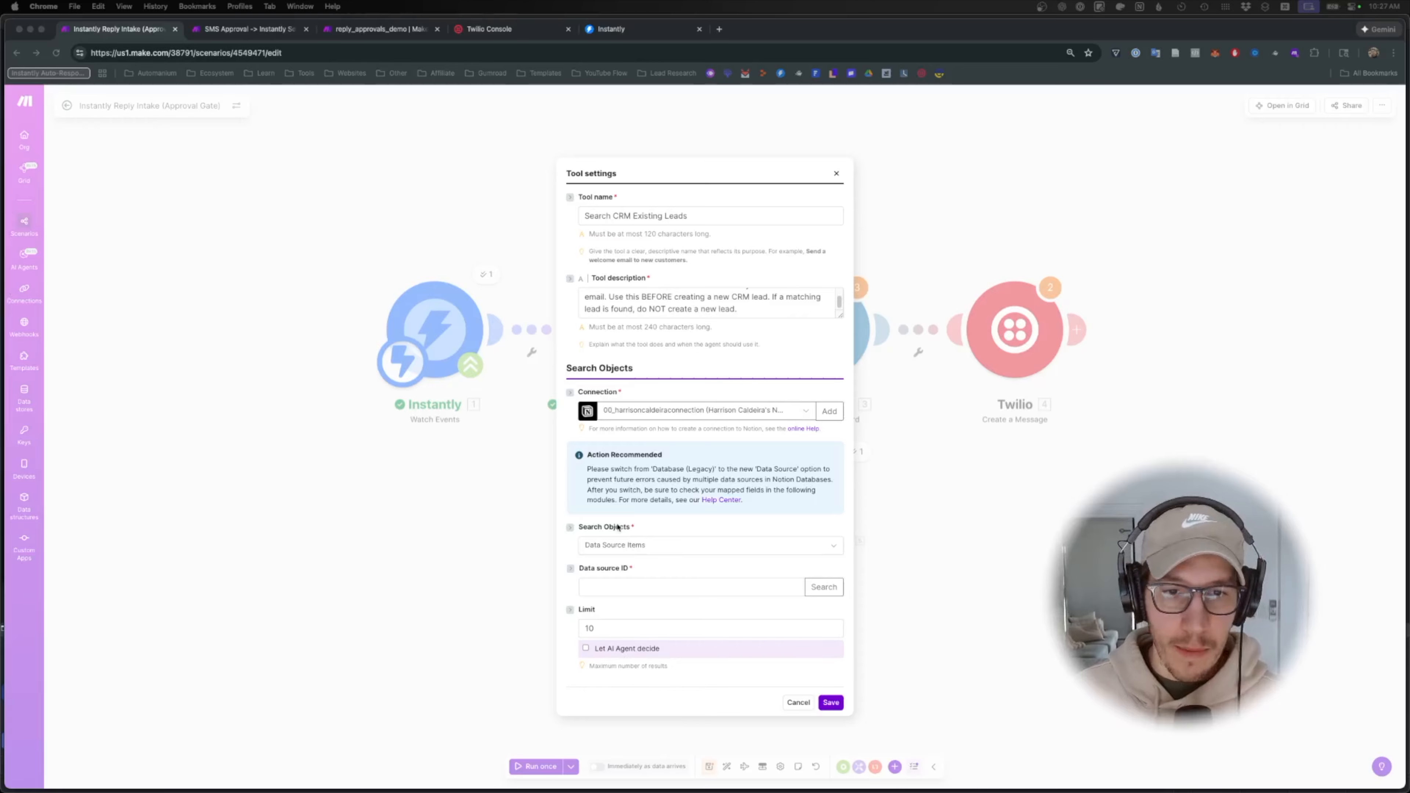
- Search for the CRM database and select it as the tool's Notion data source
{"action": "left_click", "coordinate": [824, 586]}
{"action": "type", "text": "CRM"}
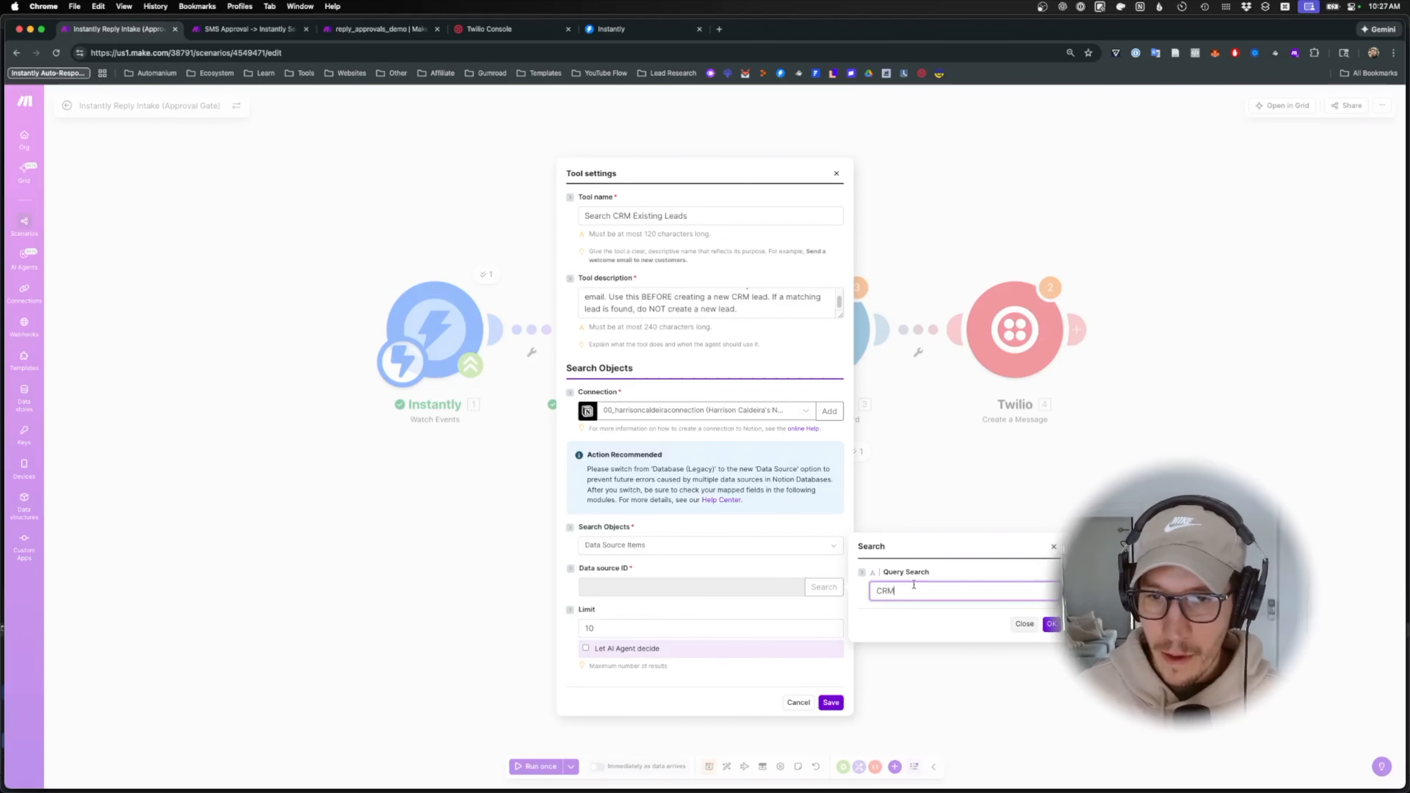
{"action": "left_click", "coordinate": [1049, 625]}
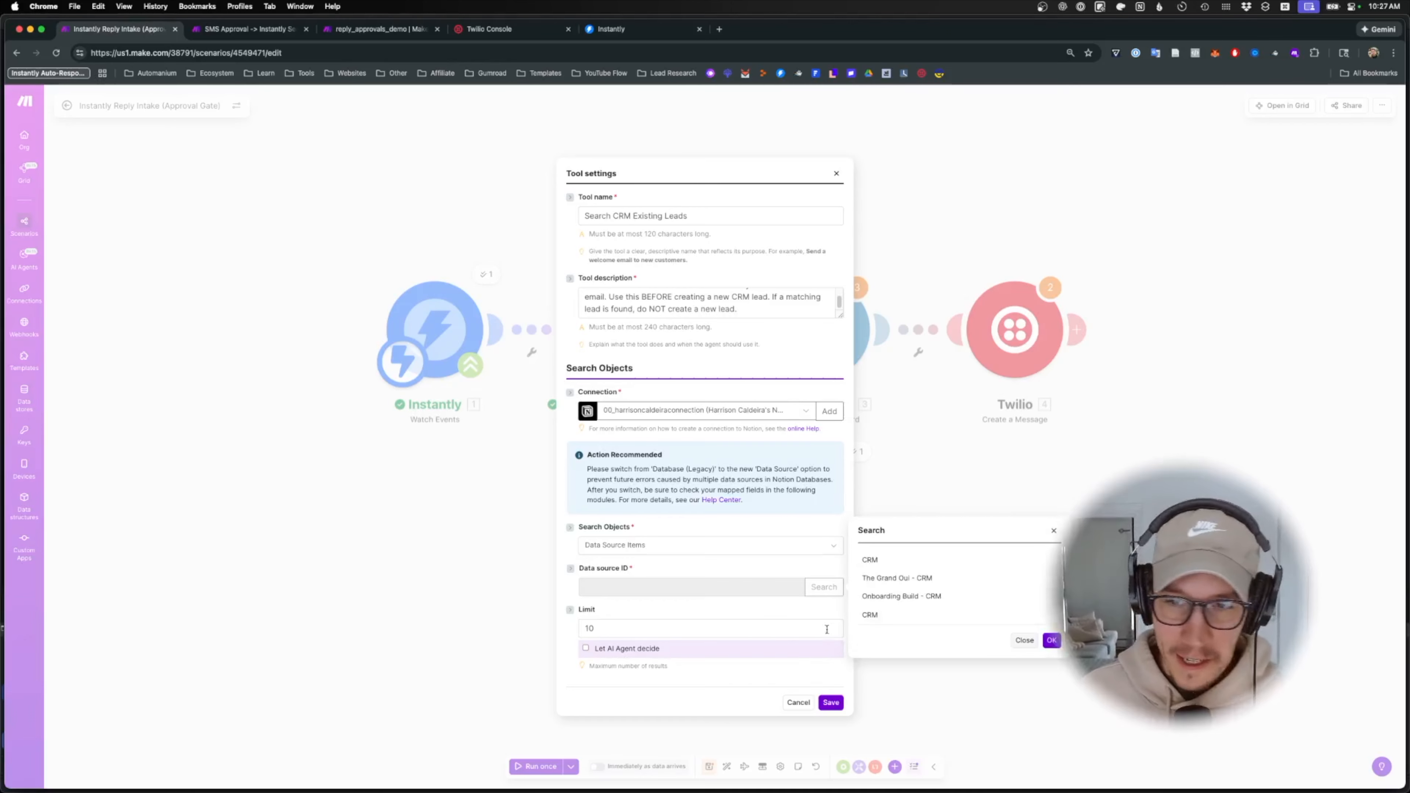
{"action": "left_click", "coordinate": [884, 566]}
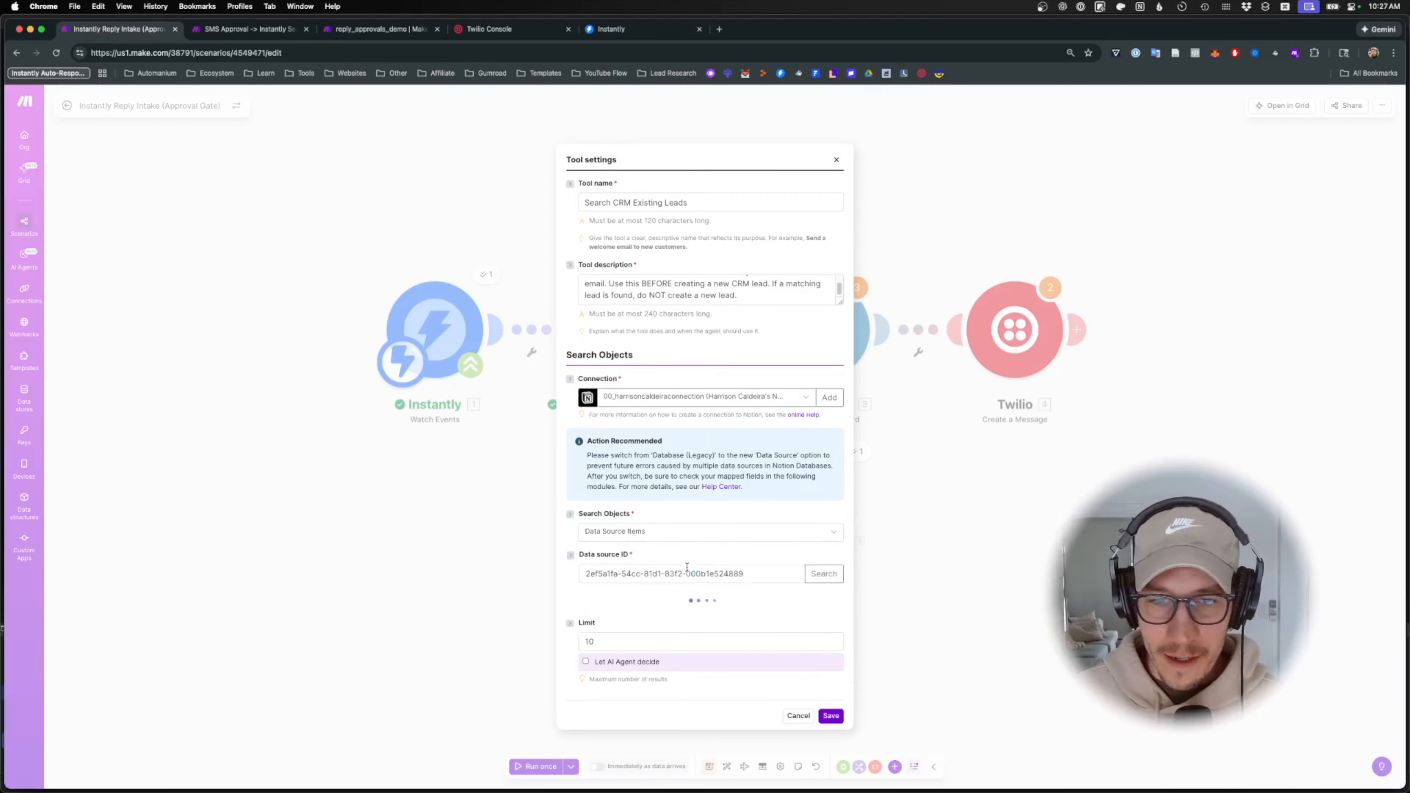
- Filter where Email equals the lead's email, limit results to 1, and save the tool
{"action": "scroll", "coordinate": [686, 609], "scroll_direction": "down", "scroll_amount": 2}
{"action": "left_click", "coordinate": [597, 693]}
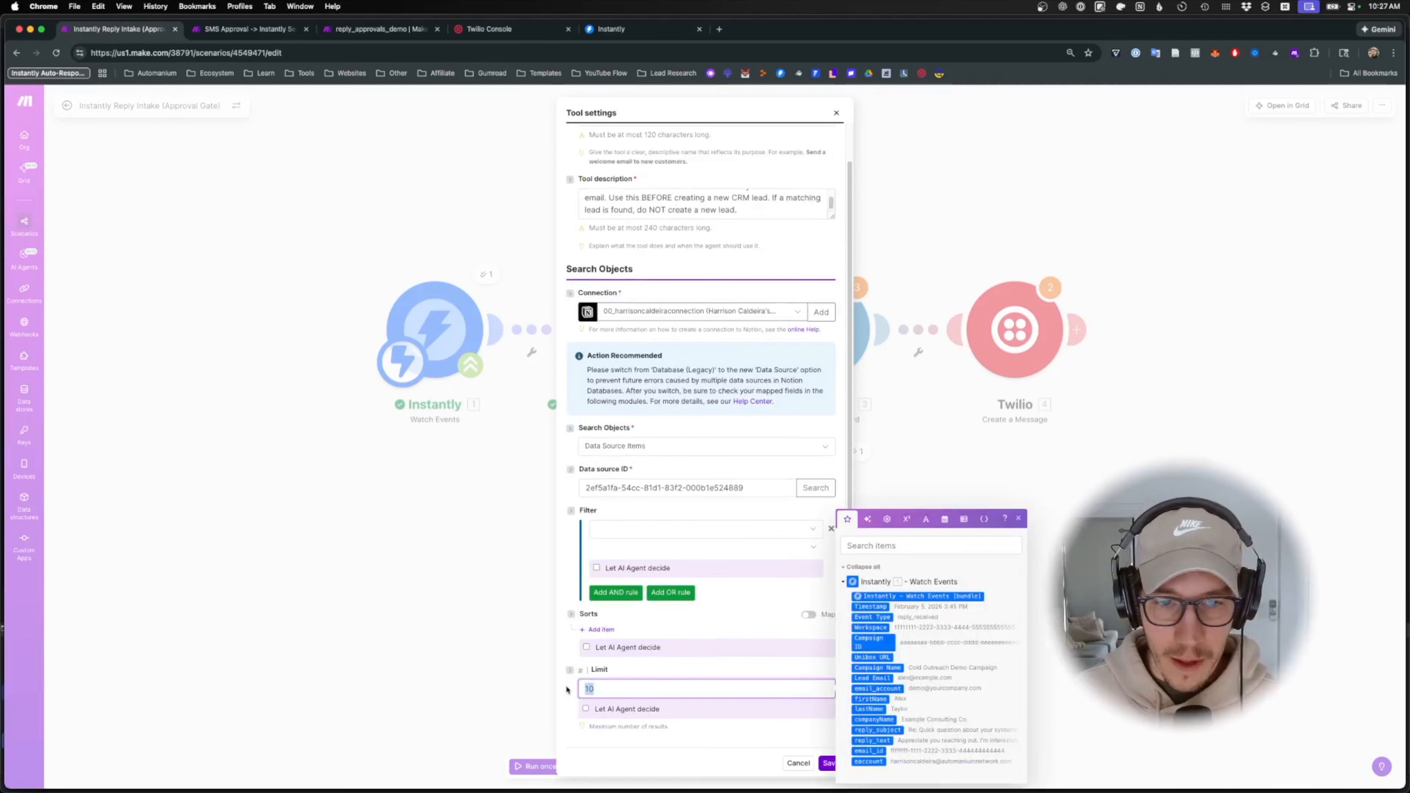
{"action": "left_click", "coordinate": [649, 532]}
{"action": "type", "text": "email"}
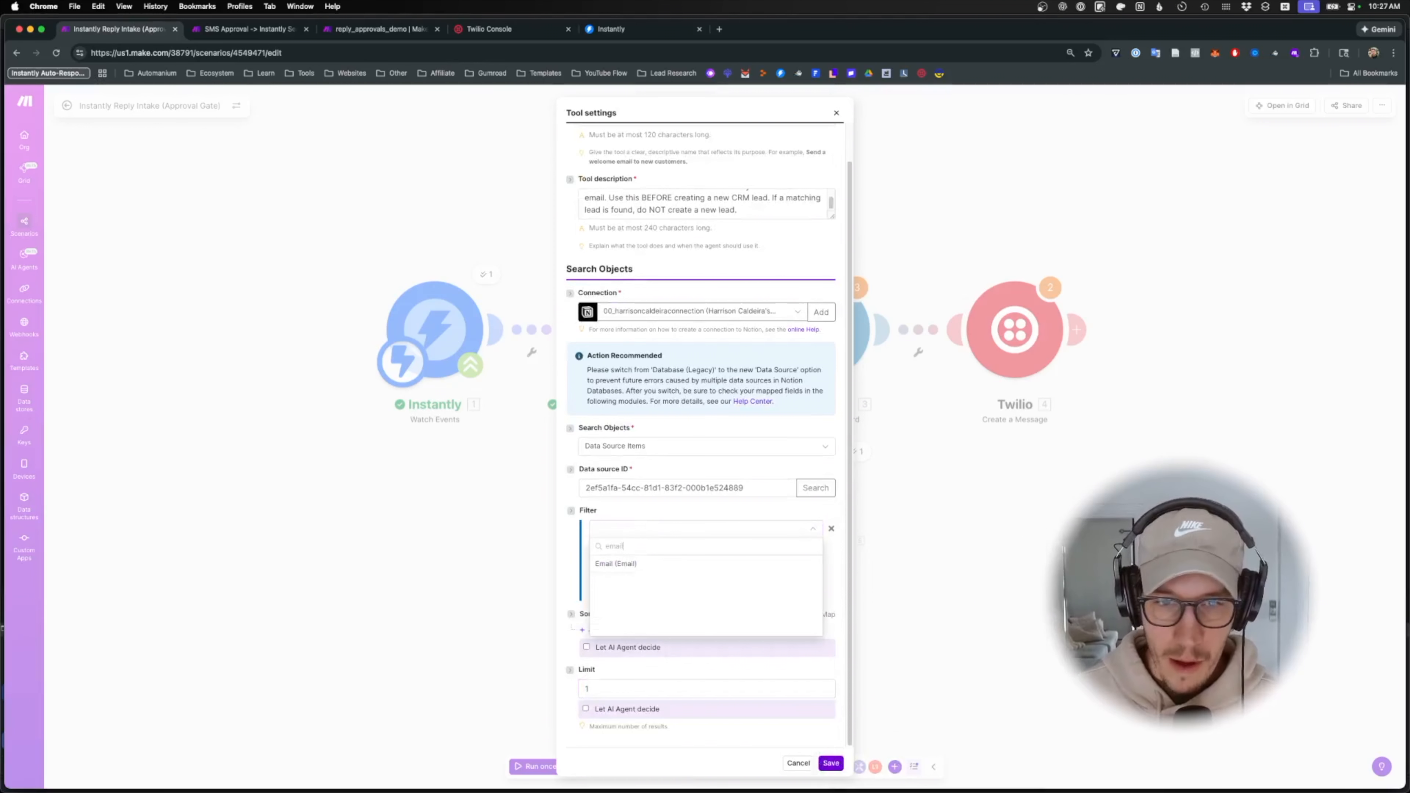
{"action": "left_click", "coordinate": [647, 563]}
{"action": "left_click", "coordinate": [647, 549]}
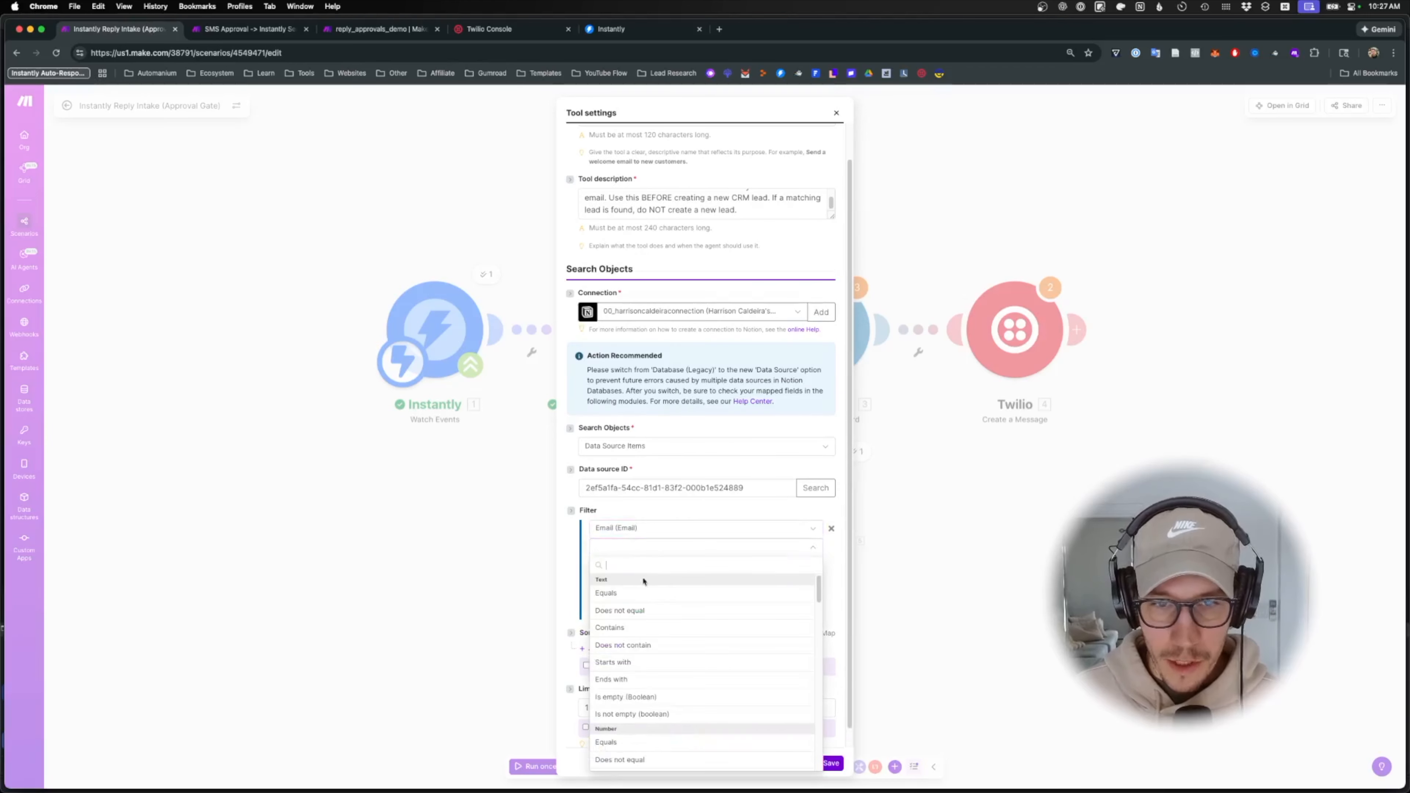
{"action": "left_click", "coordinate": [643, 593]}
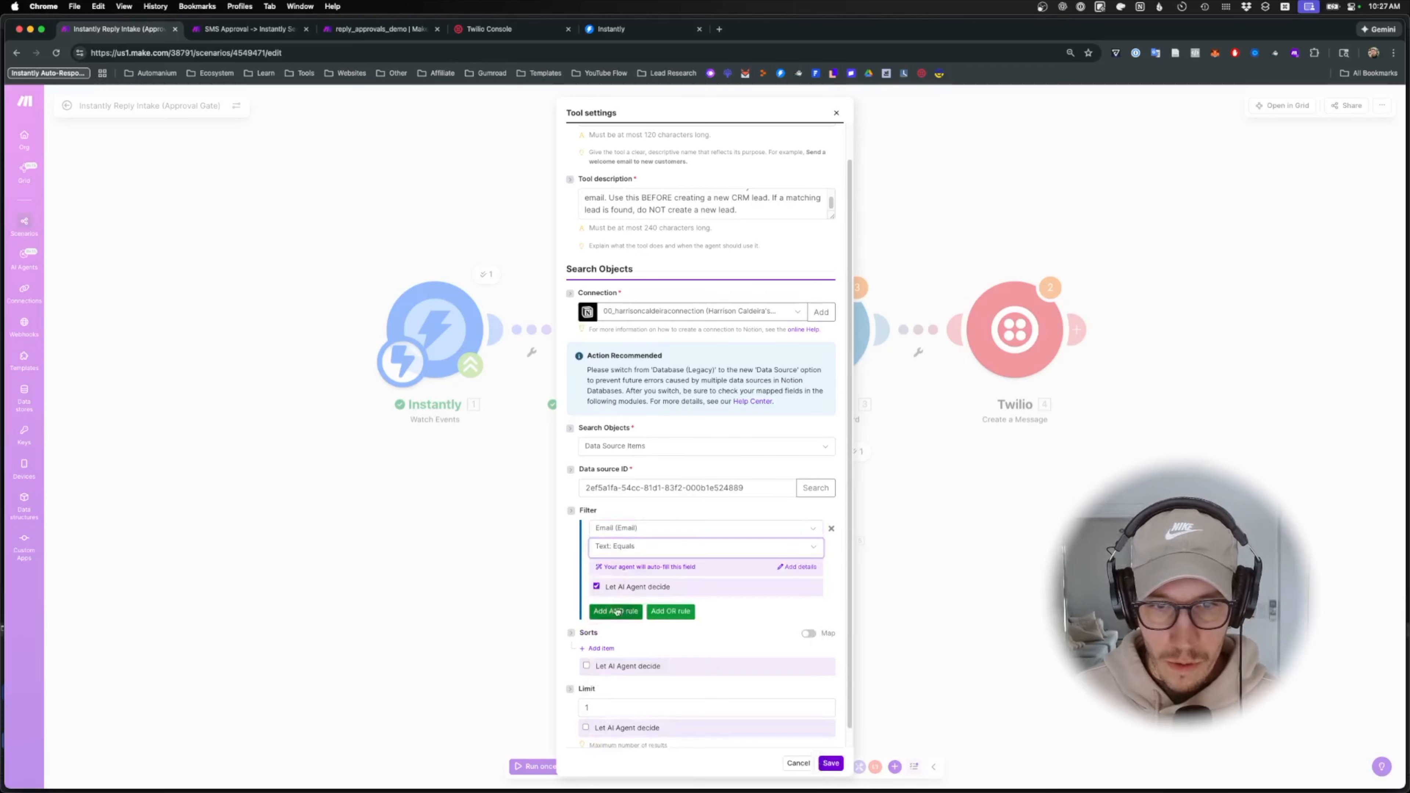
{"action": "left_click", "coordinate": [647, 566]}
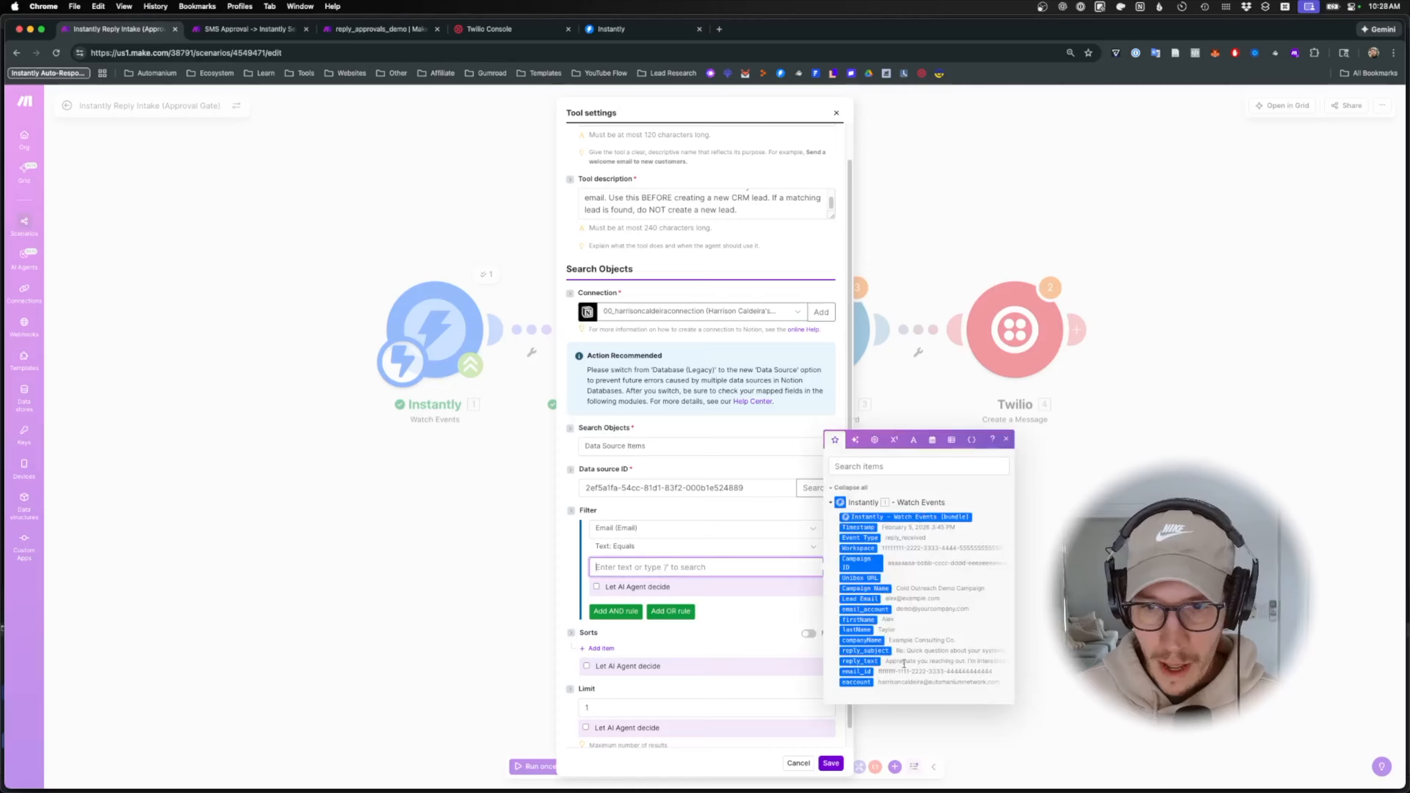
{"action": "left_click", "coordinate": [859, 599]}
{"action": "scroll", "coordinate": [822, 733], "scroll_direction": "down", "scroll_amount": 1}
{"action": "left_click", "coordinate": [831, 763]}
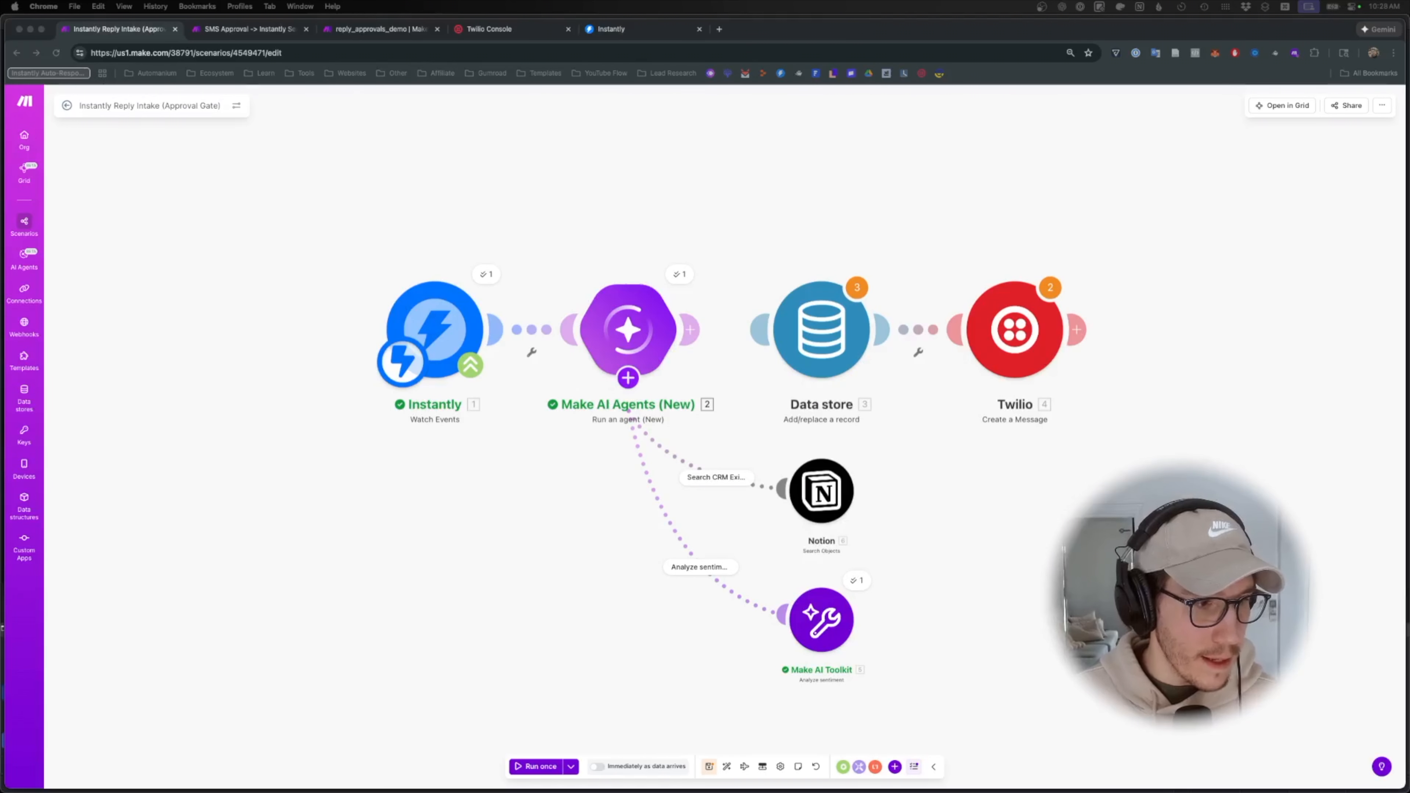
- Add Instantly's Make an API Call action as a new tool on the agent
{"action": "left_click", "coordinate": [638, 416]}
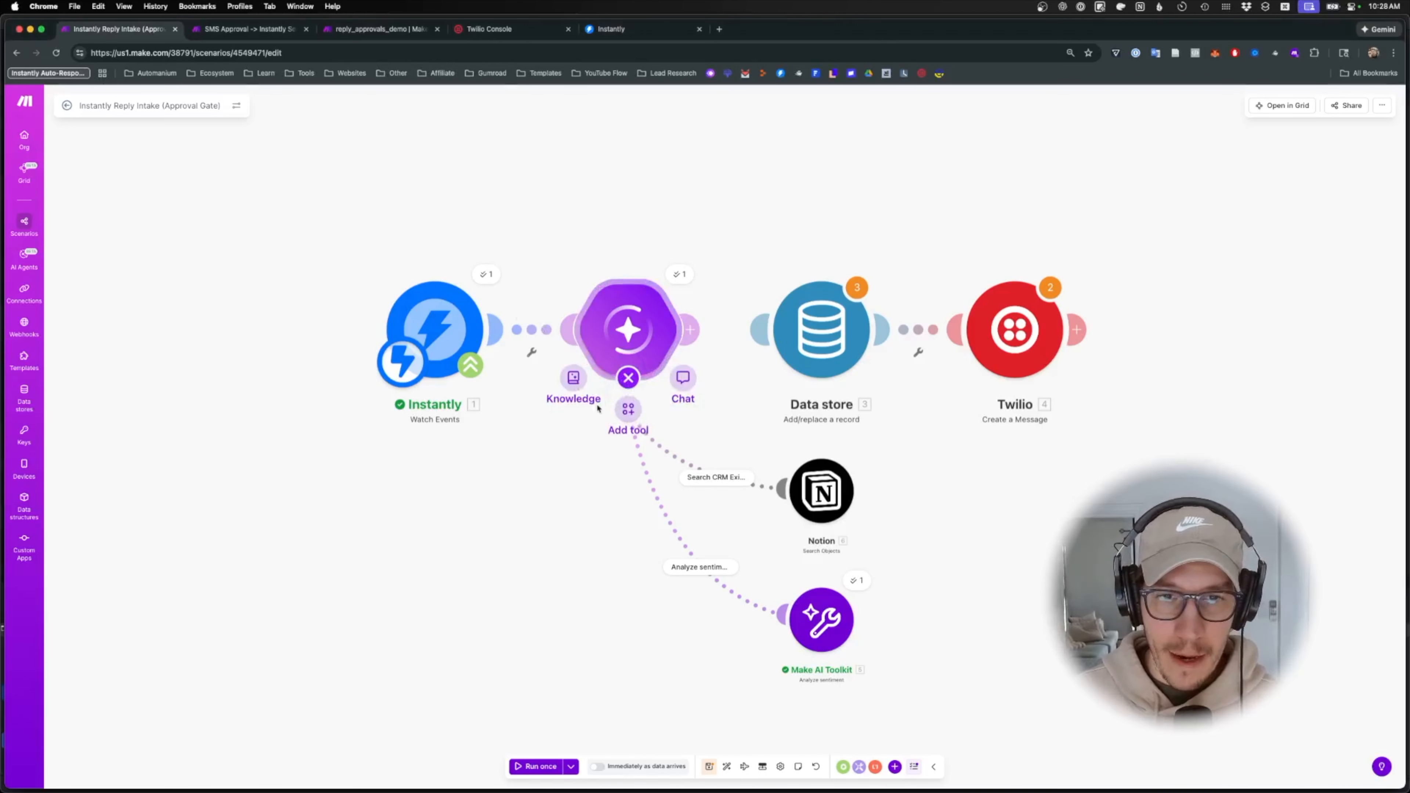
{"action": "left_click", "coordinate": [638, 422]}
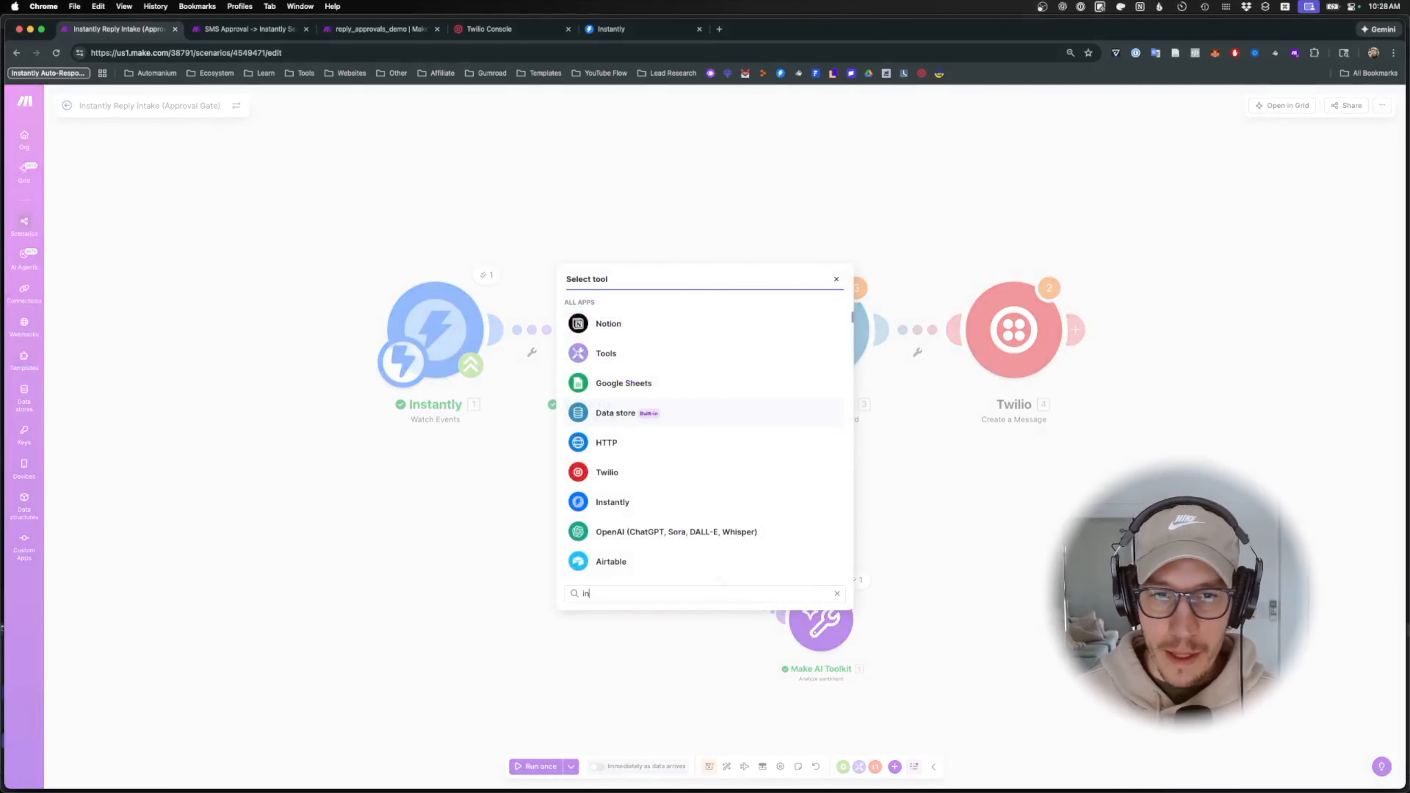
{"action": "left_click", "coordinate": [604, 462]}
{"action": "scroll", "coordinate": [645, 444], "scroll_direction": "down", "scroll_amount": 5}
{"action": "scroll", "coordinate": [644, 472], "scroll_direction": "up", "scroll_amount": 5}
{"action": "type", "text": "api"}
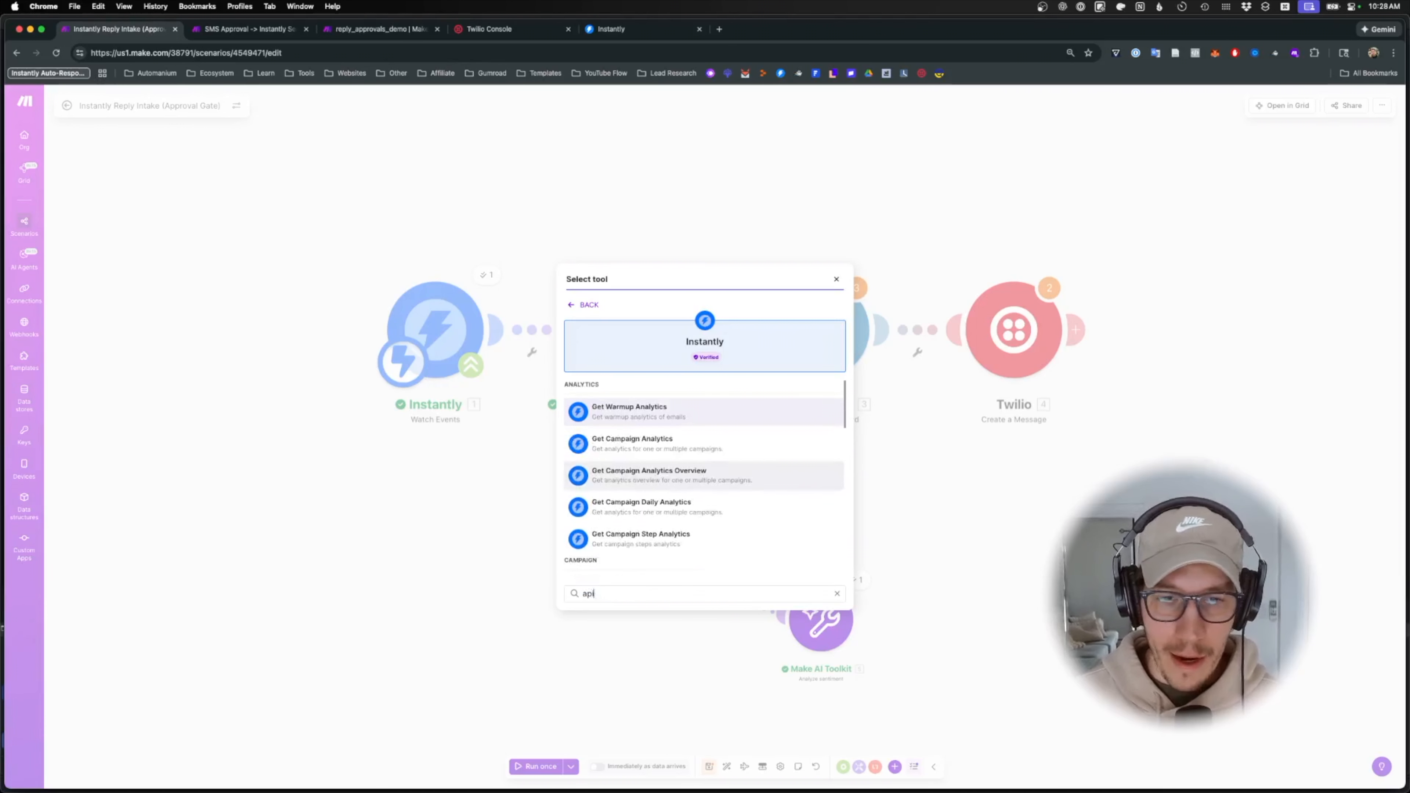
{"action": "key", "text": "super+a"}
{"action": "scroll", "coordinate": [787, 429], "scroll_direction": "down", "scroll_amount": 10}
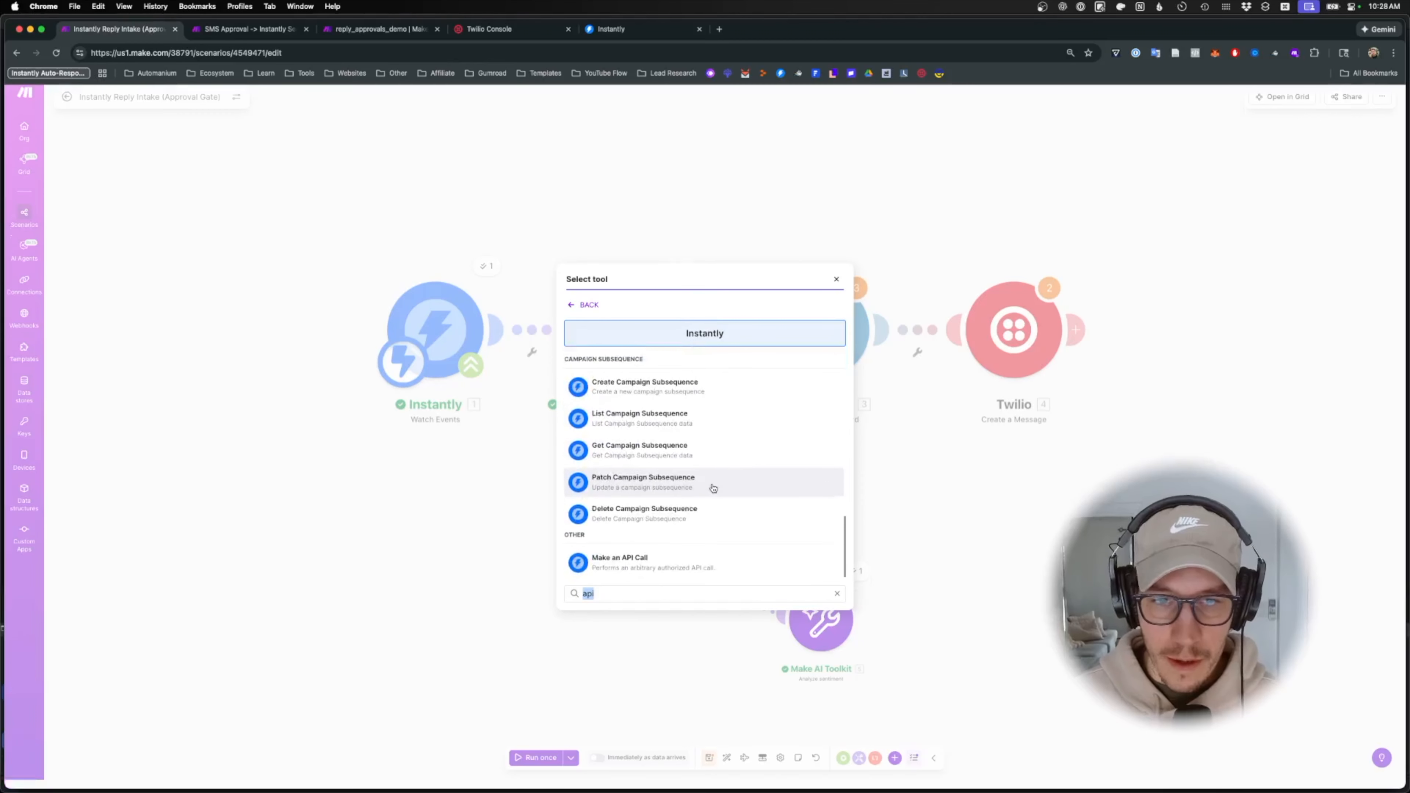
{"action": "left_click", "coordinate": [694, 566]}
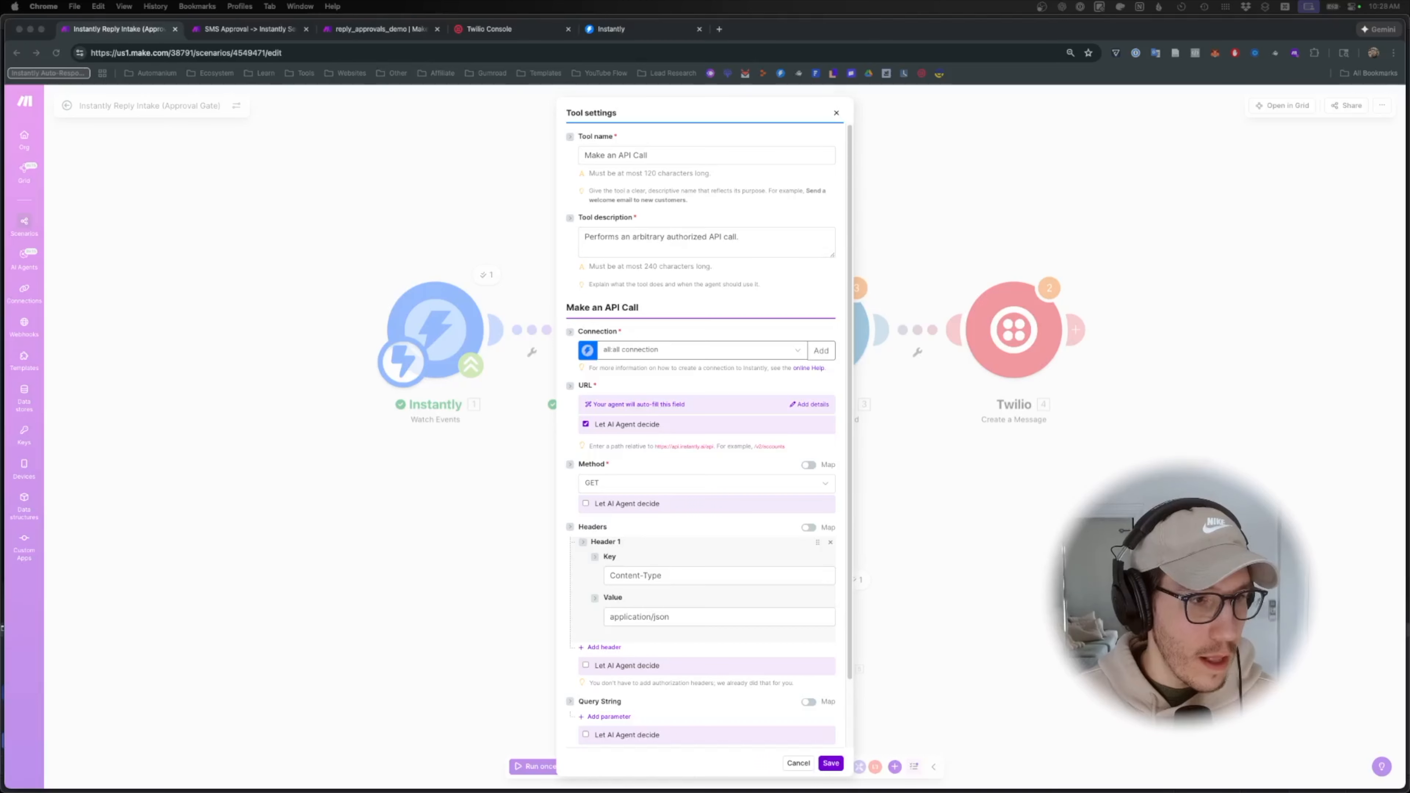
- Rename the Instantly tool to Get lead information/enrichment and paste its new description
{"action": "triple_click", "coordinate": [690, 155]}
{"action": "type", "text": "Get lead information/enrichment"}
{"action": "key", "text": "super+Tab"}
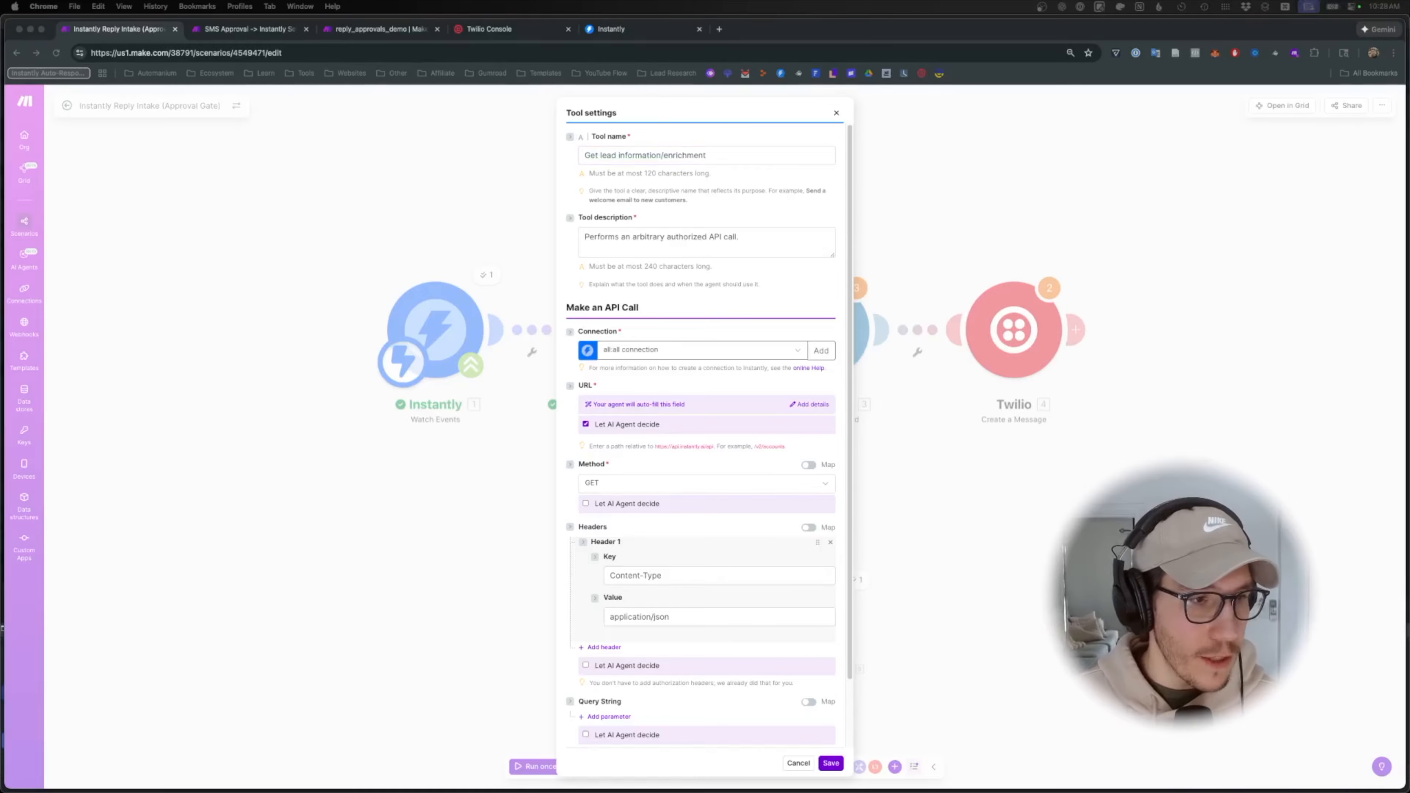
{"action": "key", "text": "super+Tab"}
{"action": "triple_click", "coordinate": [728, 236]}
{"action": "type", "text": "Prospect's company/industry and enrichment data"}
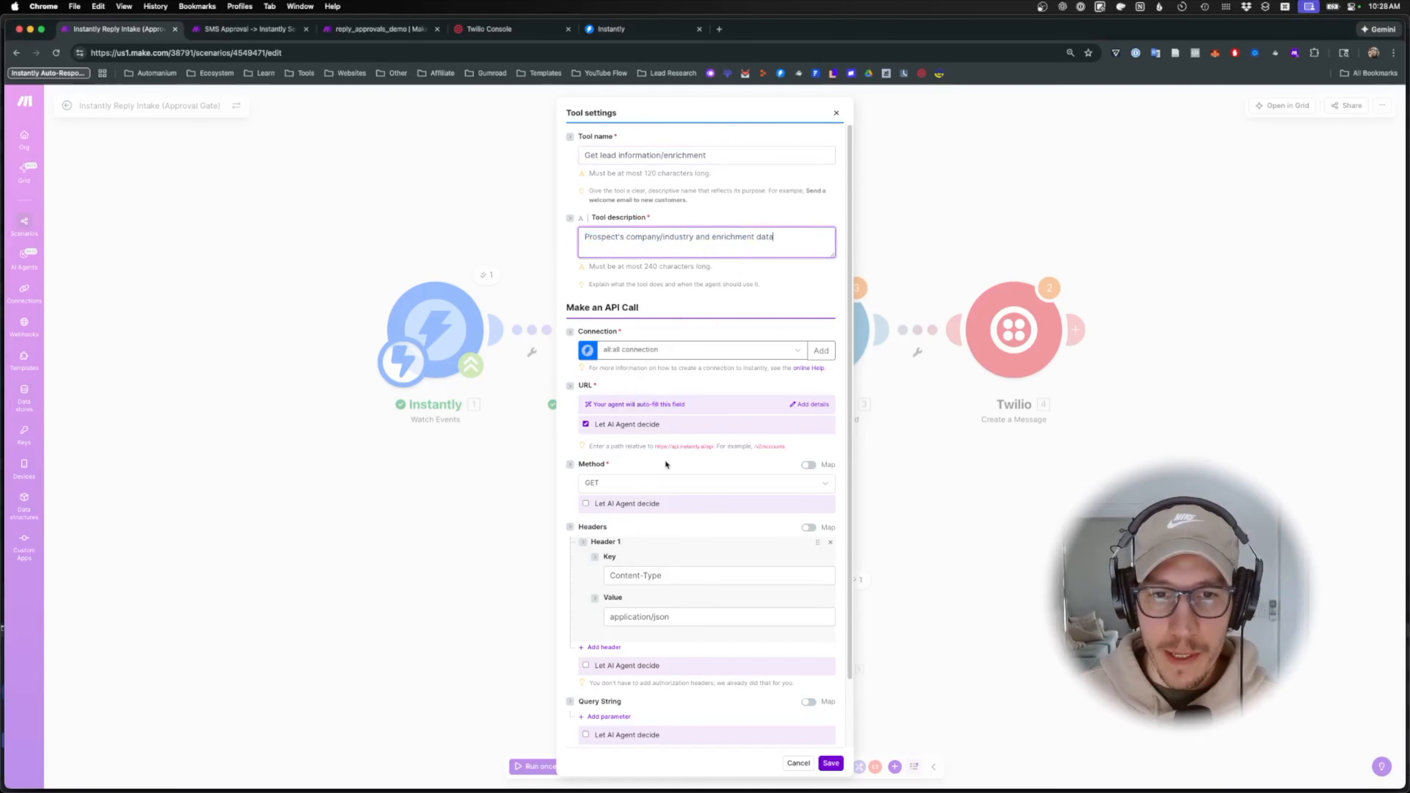
{"action": "key", "text": "super+Tab"}
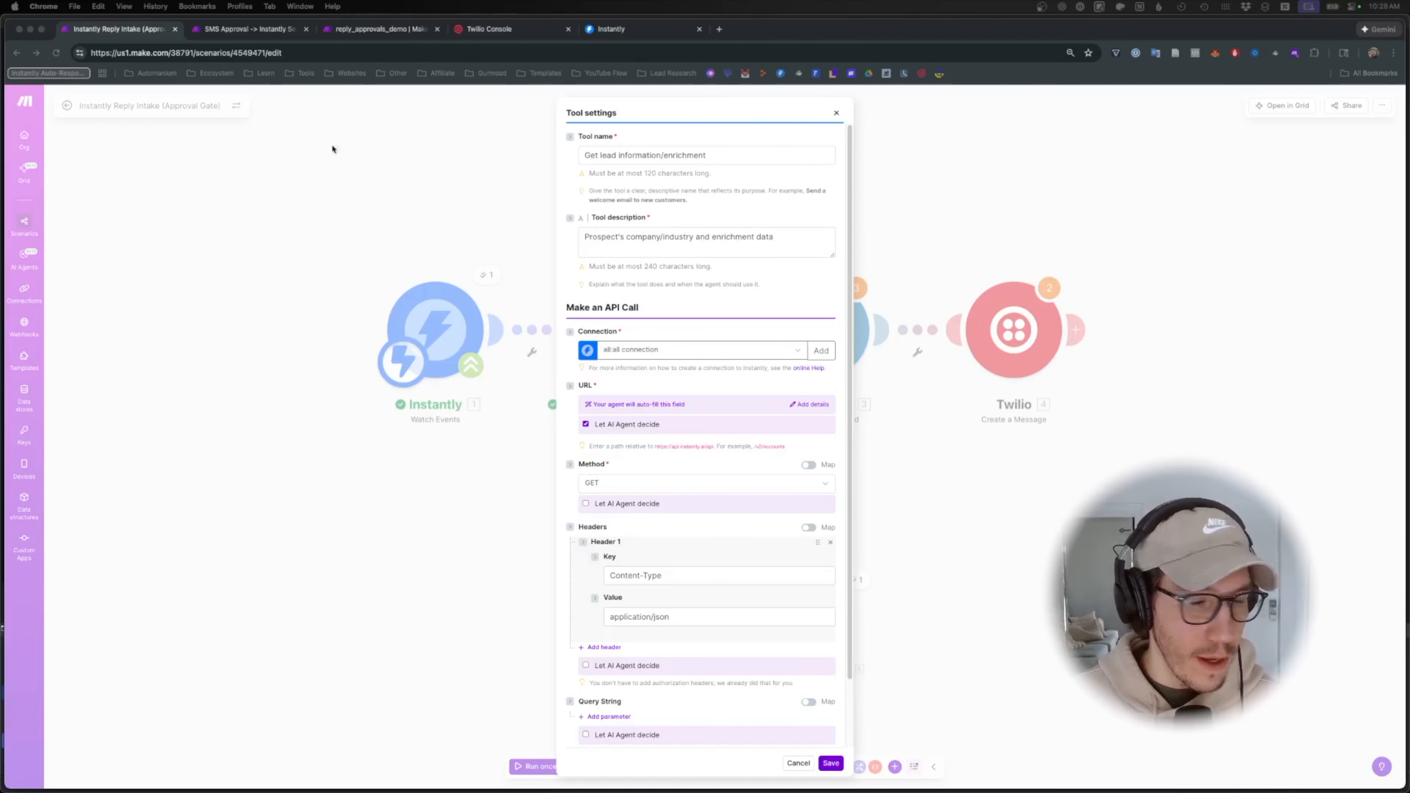
{"action": "key", "text": "super+Tab"}
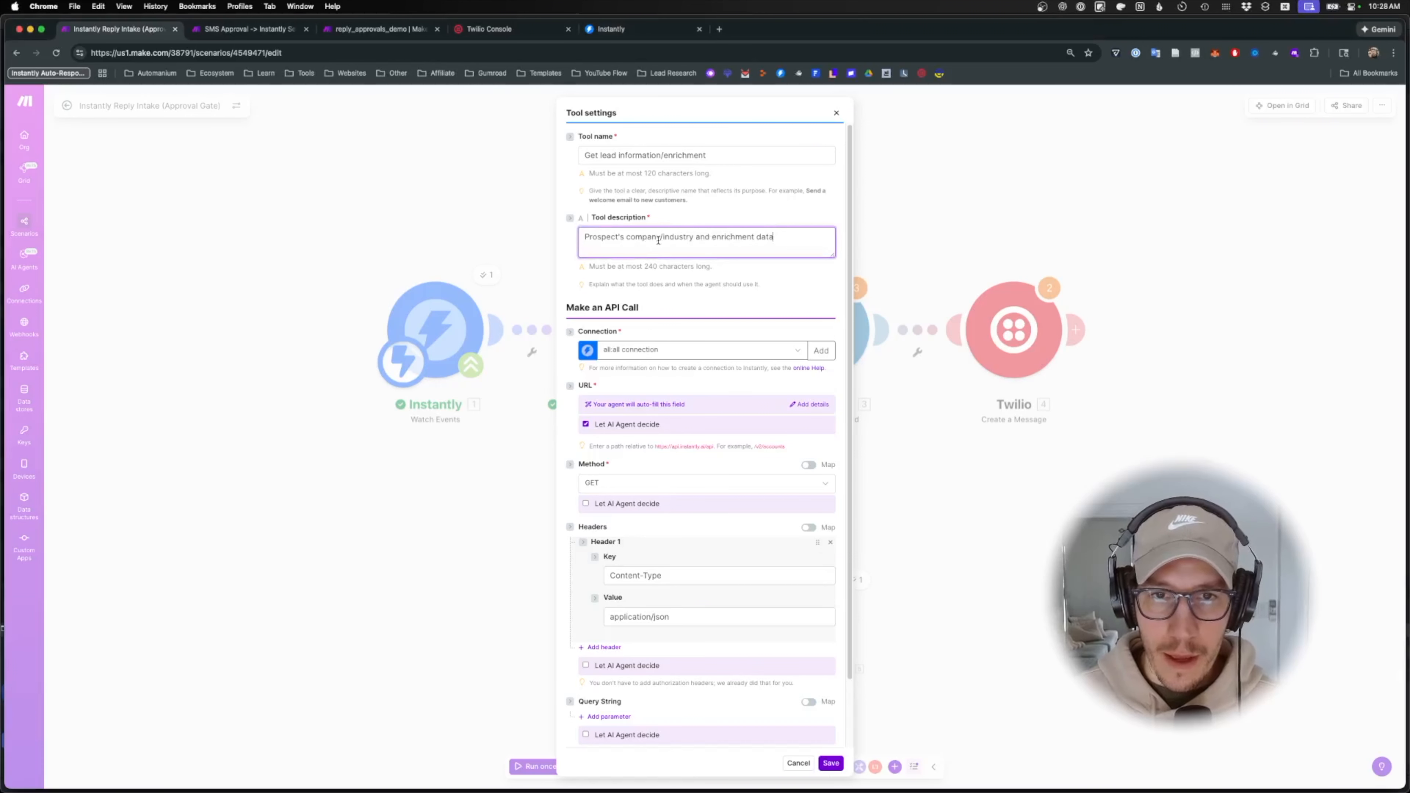
- Make it a POST to /v2/leads/list with a JSON body searching by lead email, then save
{"action": "left_click", "coordinate": [645, 486]}
{"action": "left_click", "coordinate": [616, 518]}
{"action": "scroll", "coordinate": [617, 516], "scroll_direction": "down", "scroll_amount": 2}
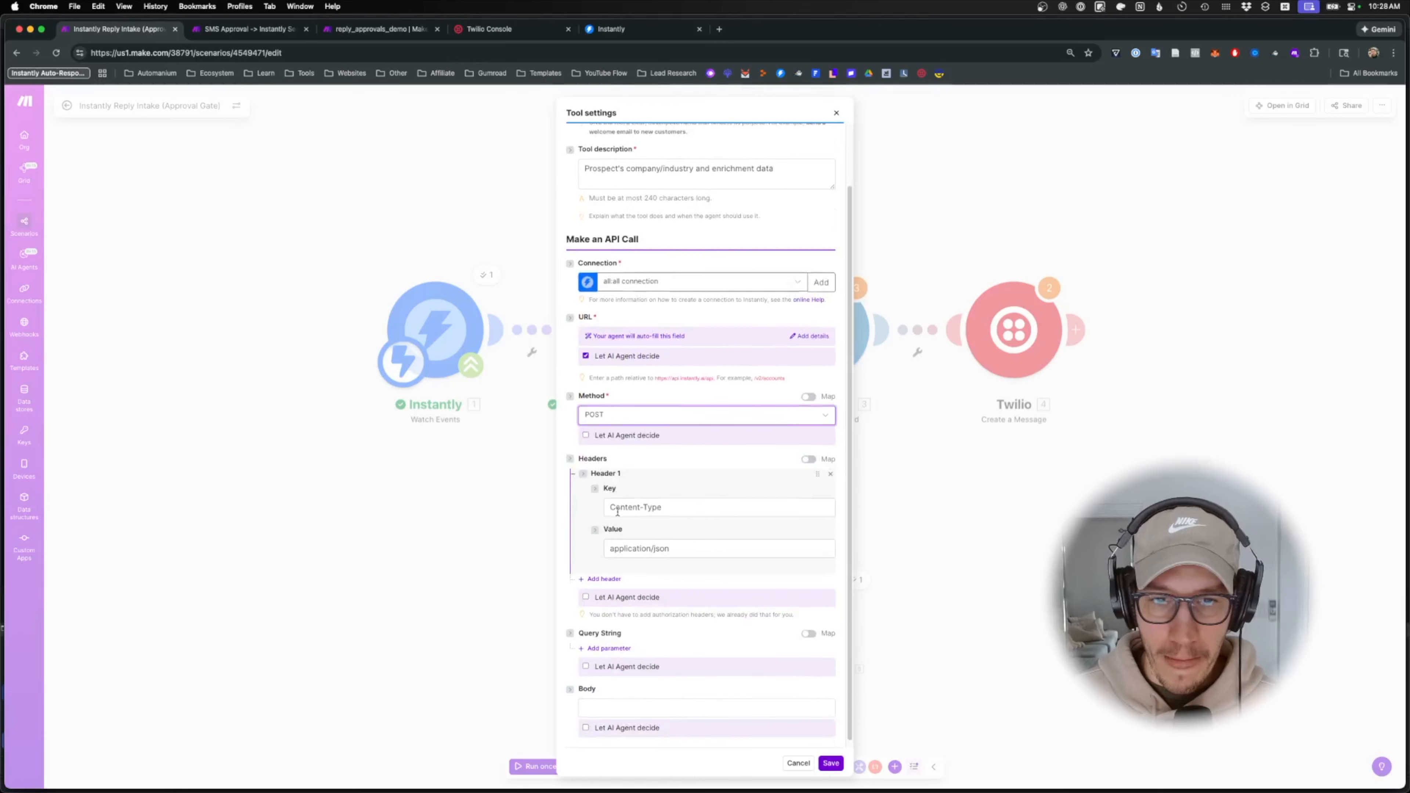
{"action": "left_click", "coordinate": [587, 349]}
{"action": "type", "text": "/v2/leads/list"}
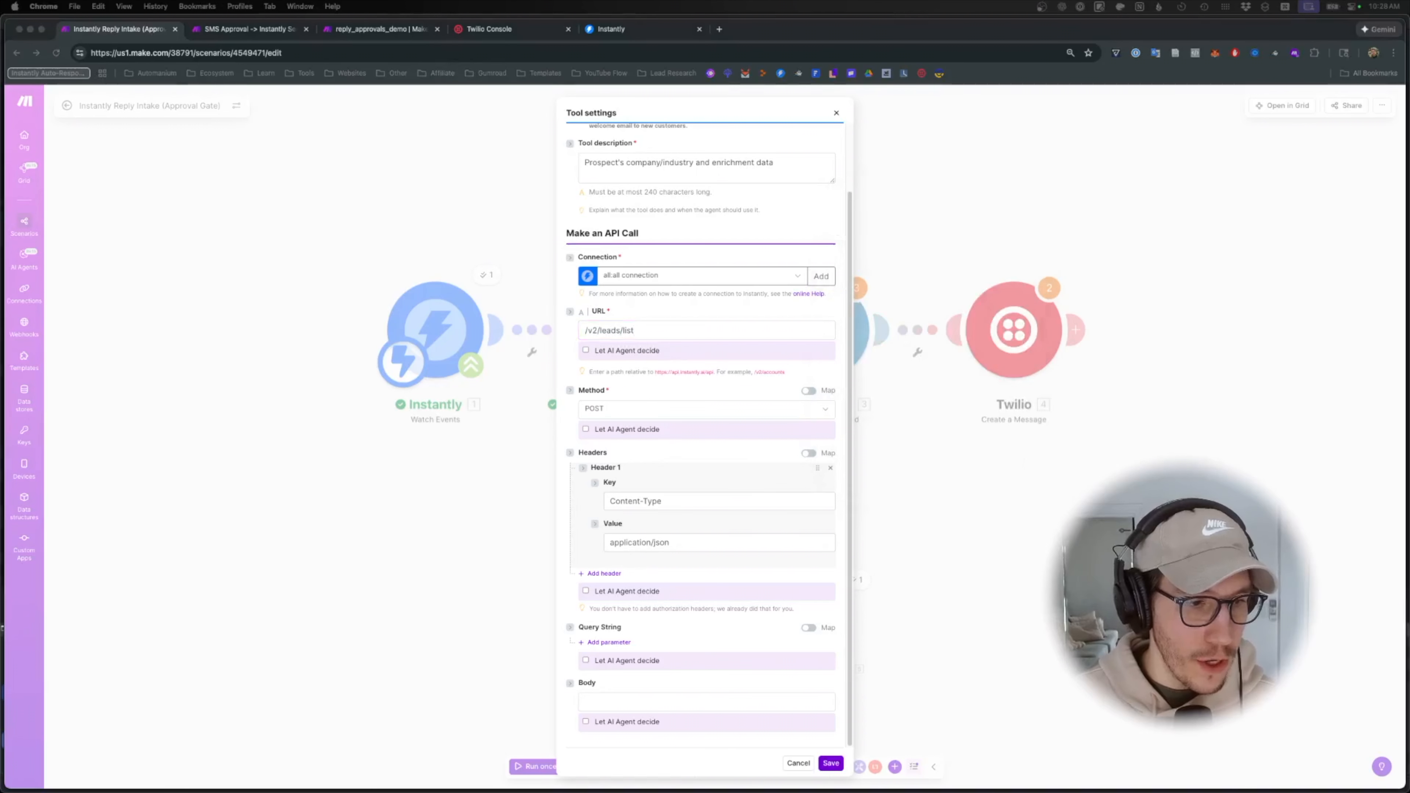
{"action": "left_click", "coordinate": [657, 701]}
{"action": "type", "text": "{   \"campaign_id\": \"1. Campaign ID\",   \"search\": \"1. Lead Email\",   \"limit\": 1 }"}
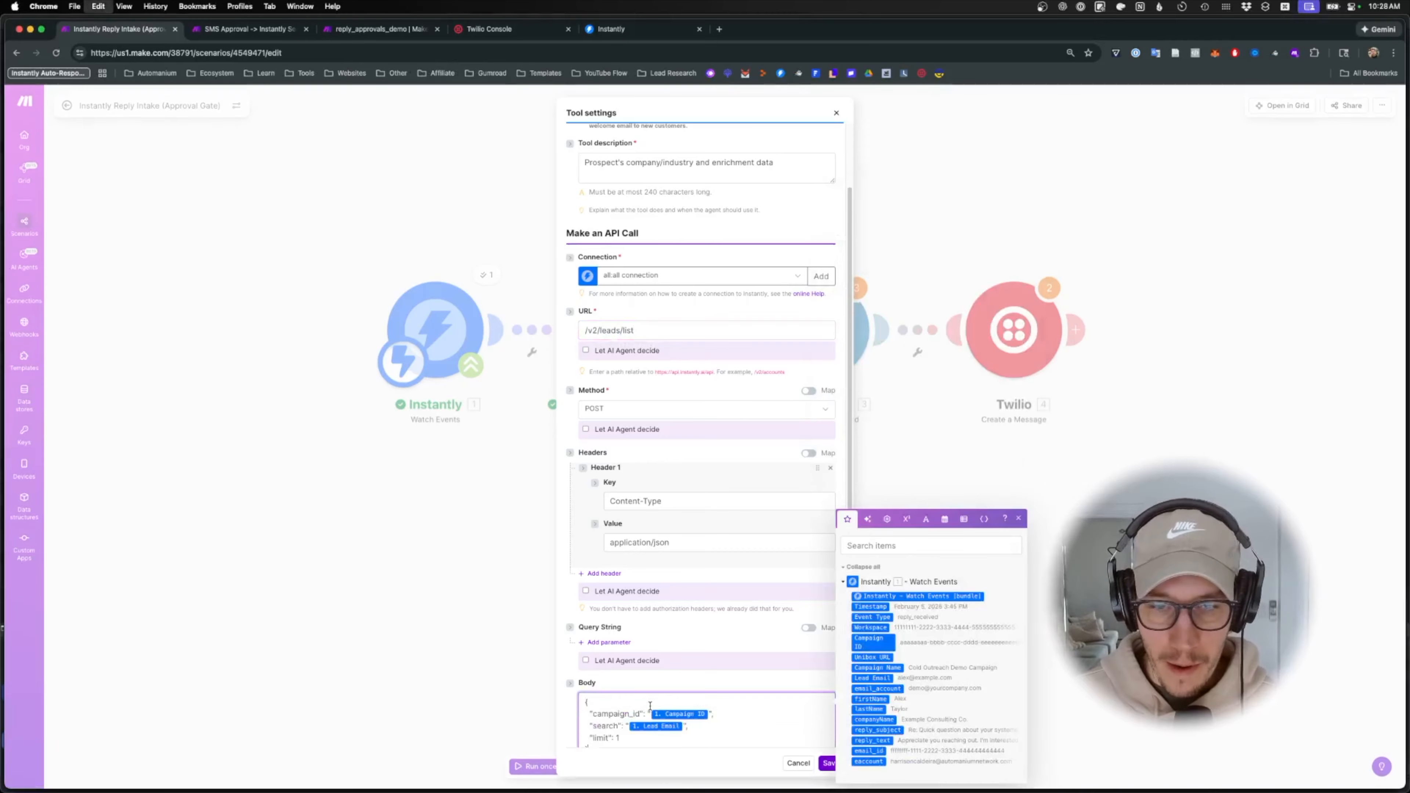
{"action": "scroll", "coordinate": [734, 729], "scroll_direction": "down", "scroll_amount": 1}
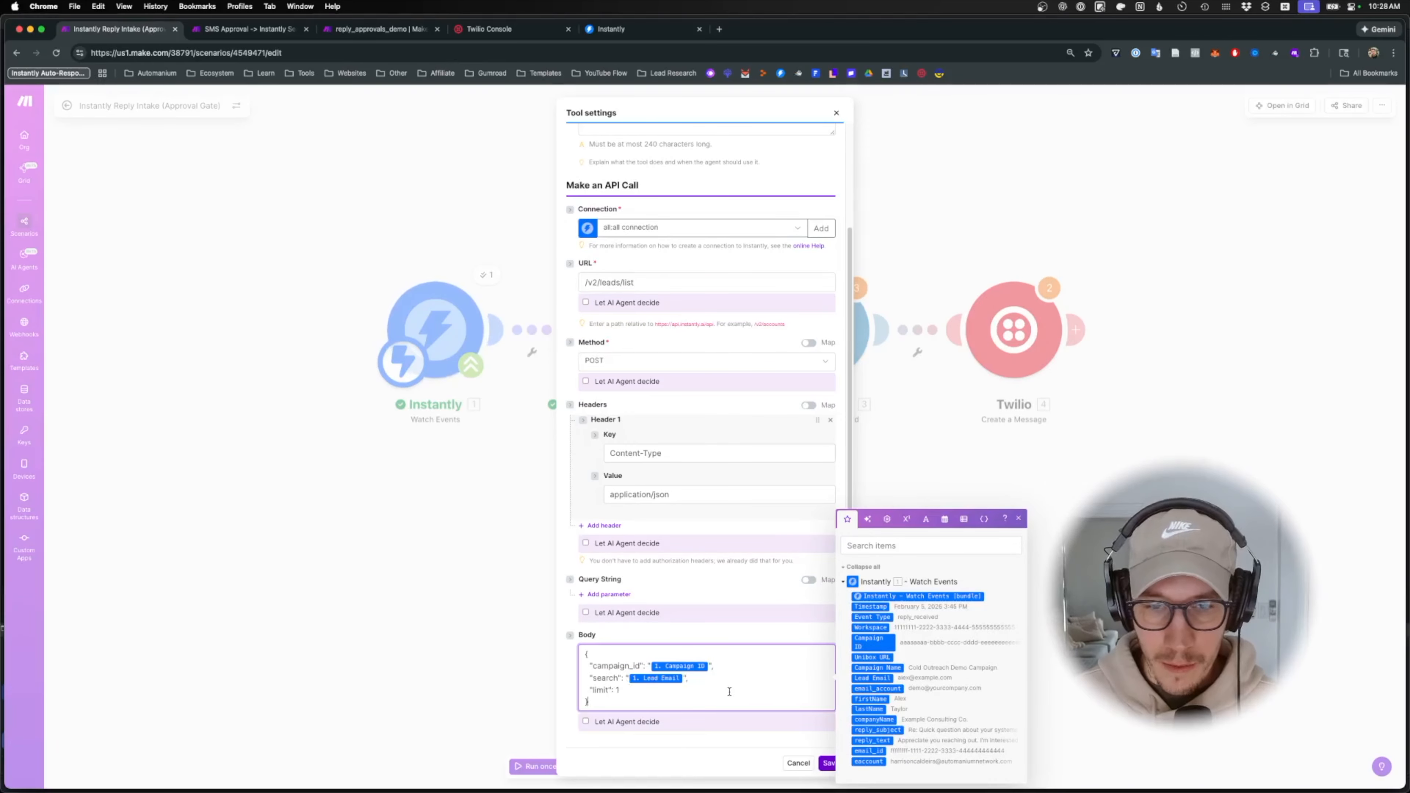
{"action": "left_click", "coordinate": [827, 763]}
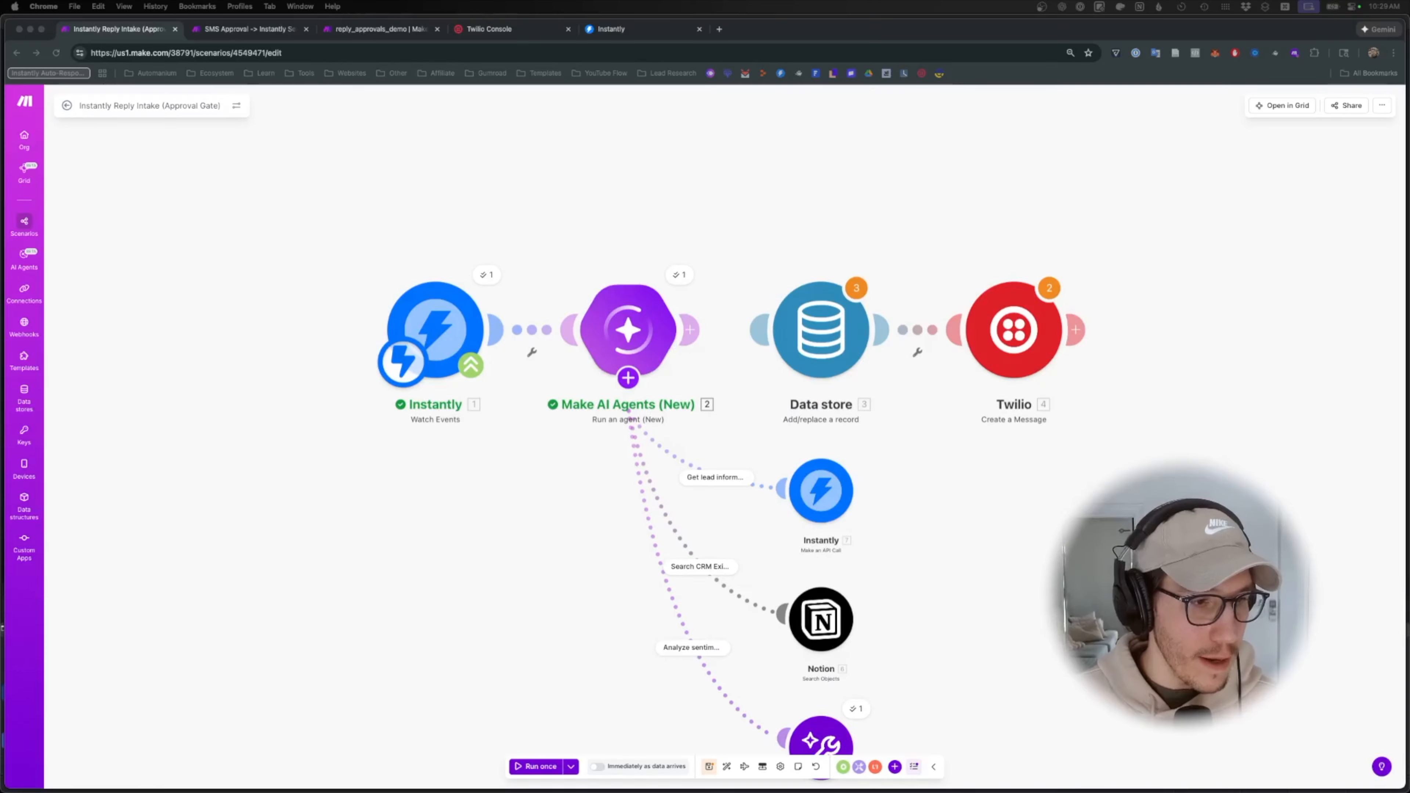
- Add an Agent knowledge tool and replace its description with usage guidance
{"action": "left_click", "coordinate": [628, 378]}
{"action": "left_click", "coordinate": [628, 382]}
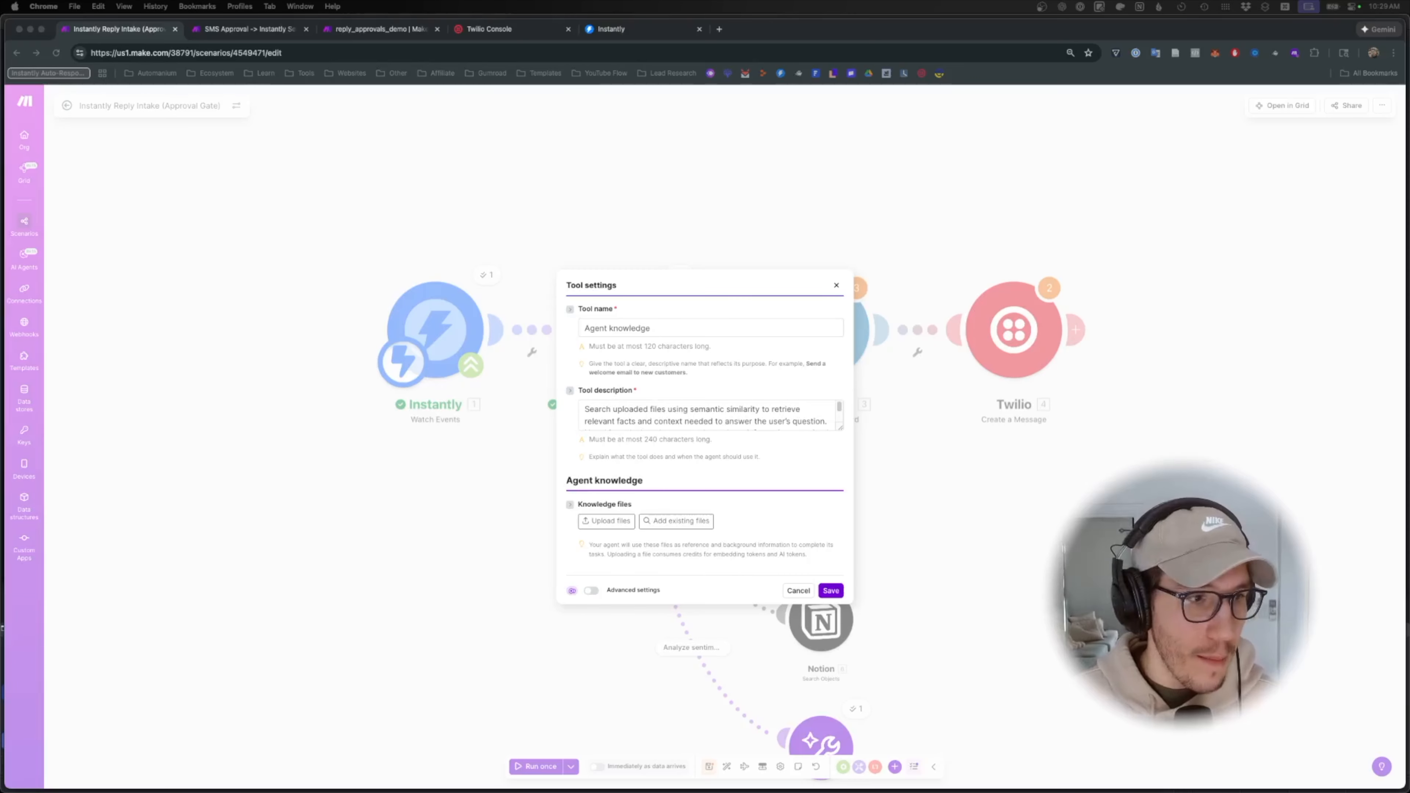
{"action": "left_click_drag", "start_coordinate": [585, 409], "coordinate": [694, 421]}
{"action": "key", "text": "super+v"}
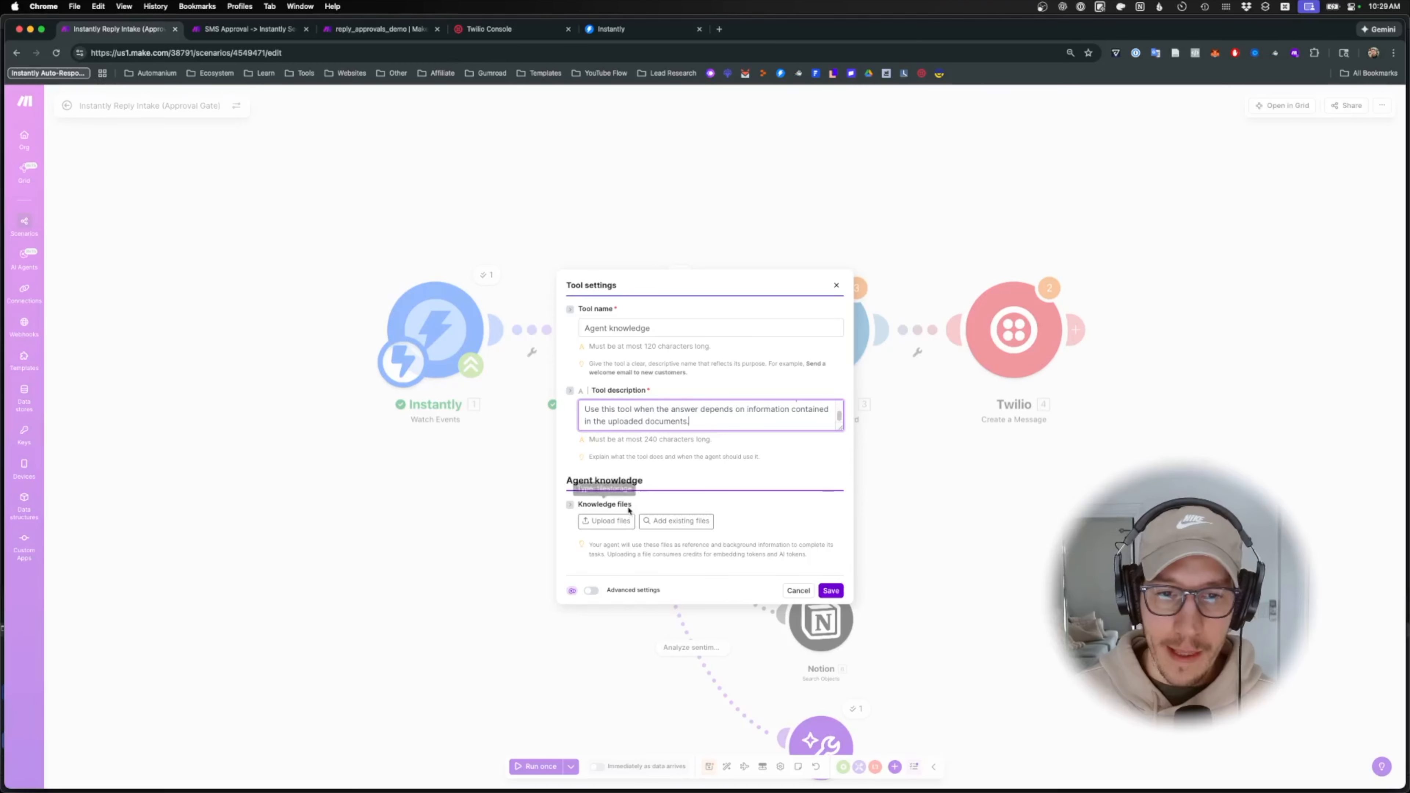
- Try uploading automanium_autoresponder_knowledgebase_v2.csv, remove the rejected duplicate, and switch to Finder's Inbox
{"action": "left_click", "coordinate": [607, 521]}
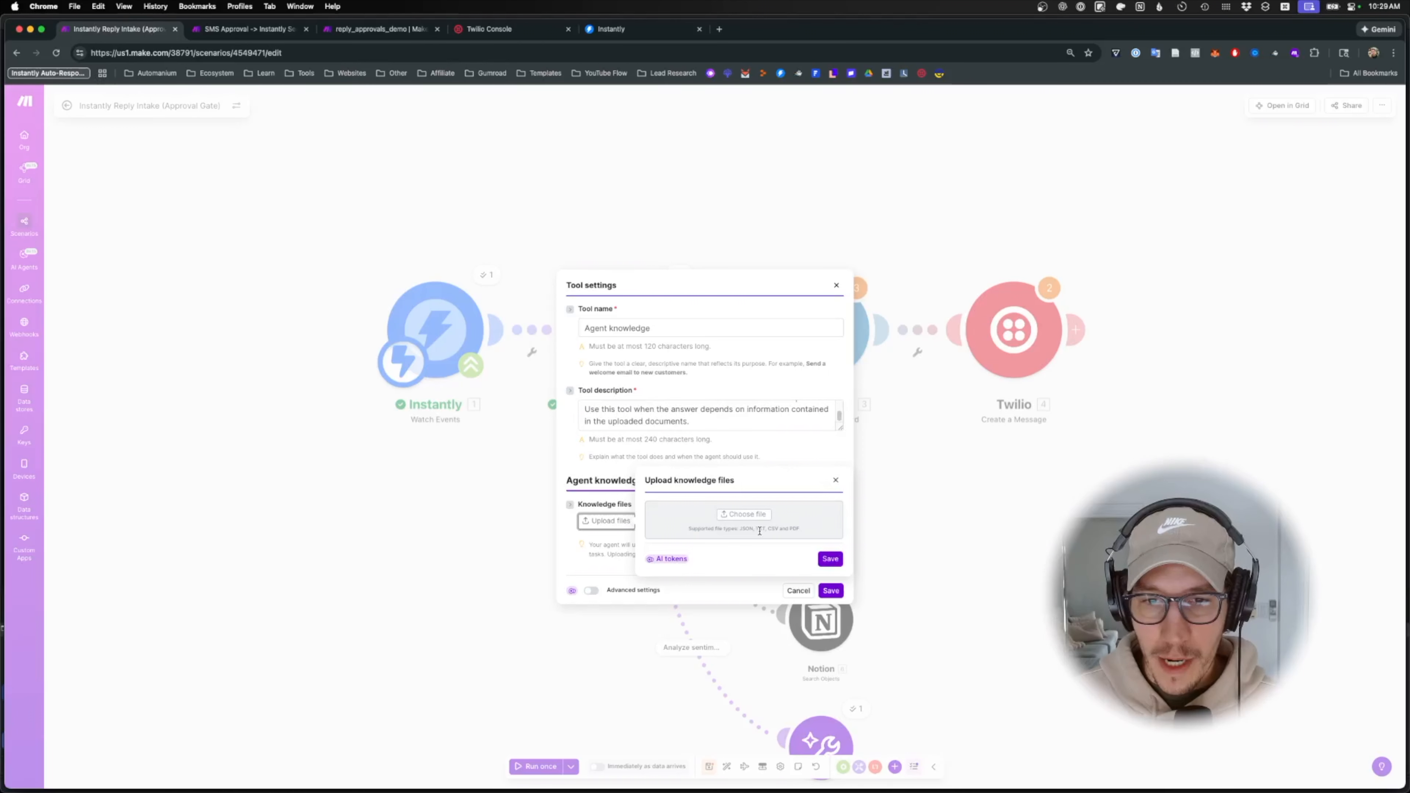
{"action": "left_click", "coordinate": [742, 520]}
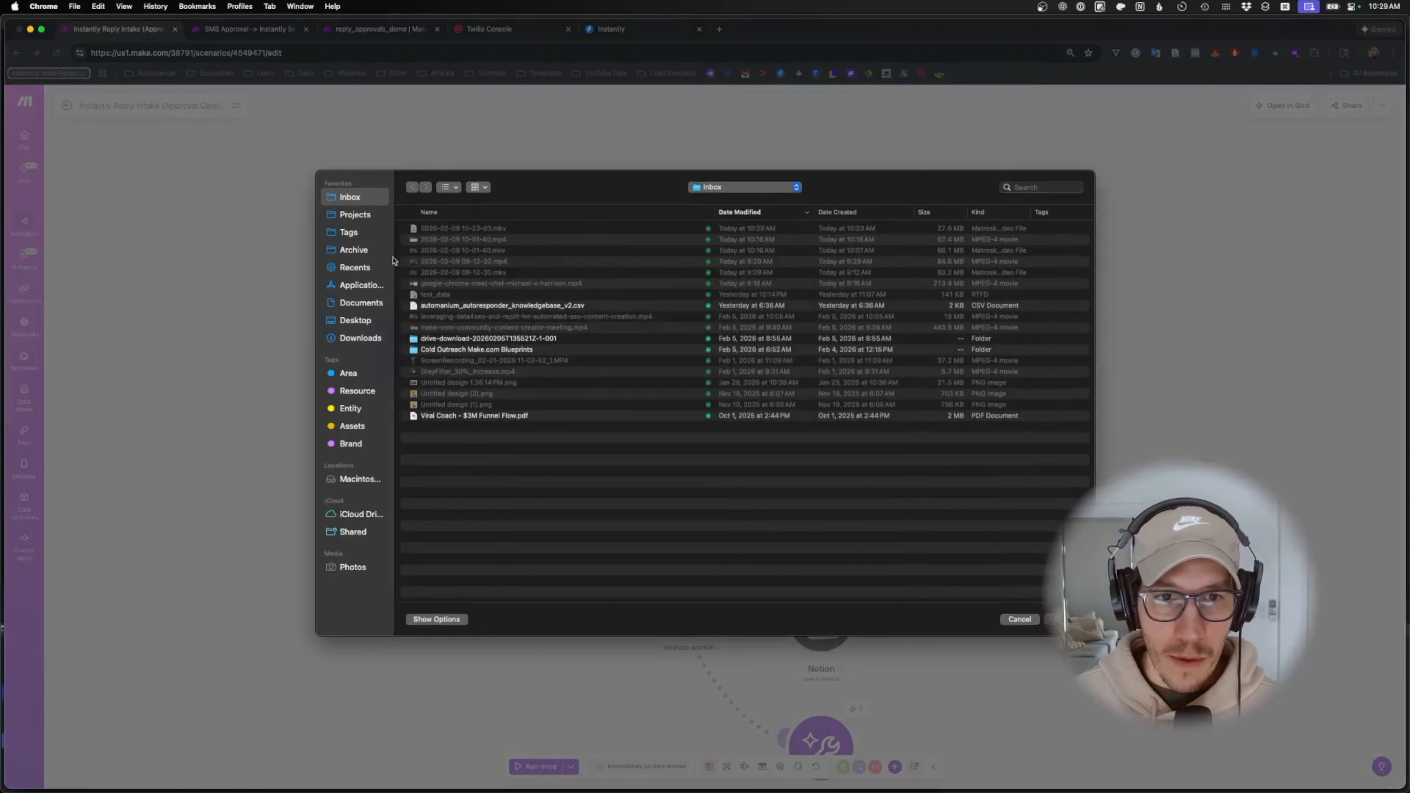
{"action": "double_click", "coordinate": [492, 306]}
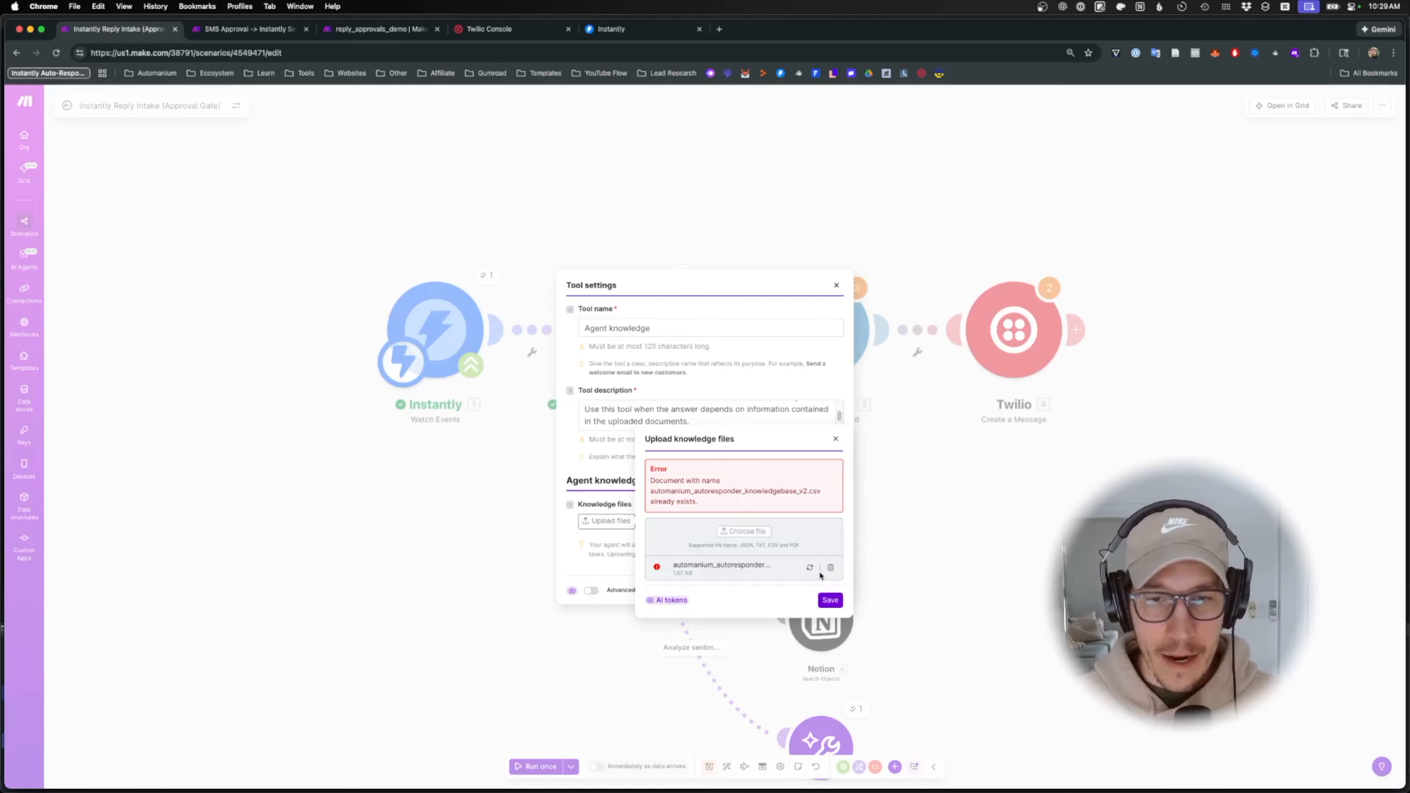
{"action": "left_click", "coordinate": [830, 568]}
{"action": "left_click", "coordinate": [836, 453]}
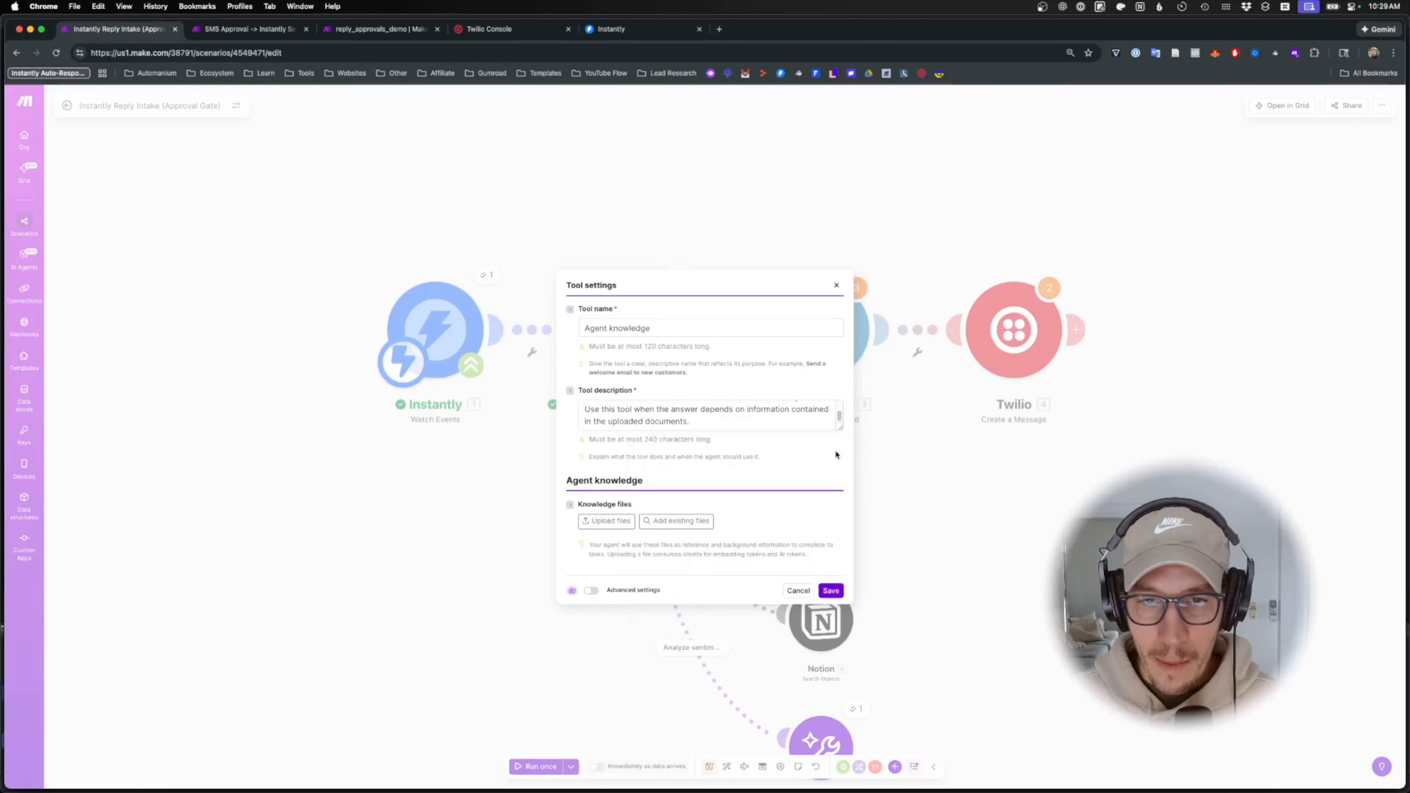
{"action": "mouse_move", "coordinate": [328, 788]}
{"action": "left_click", "coordinate": [327, 761]}
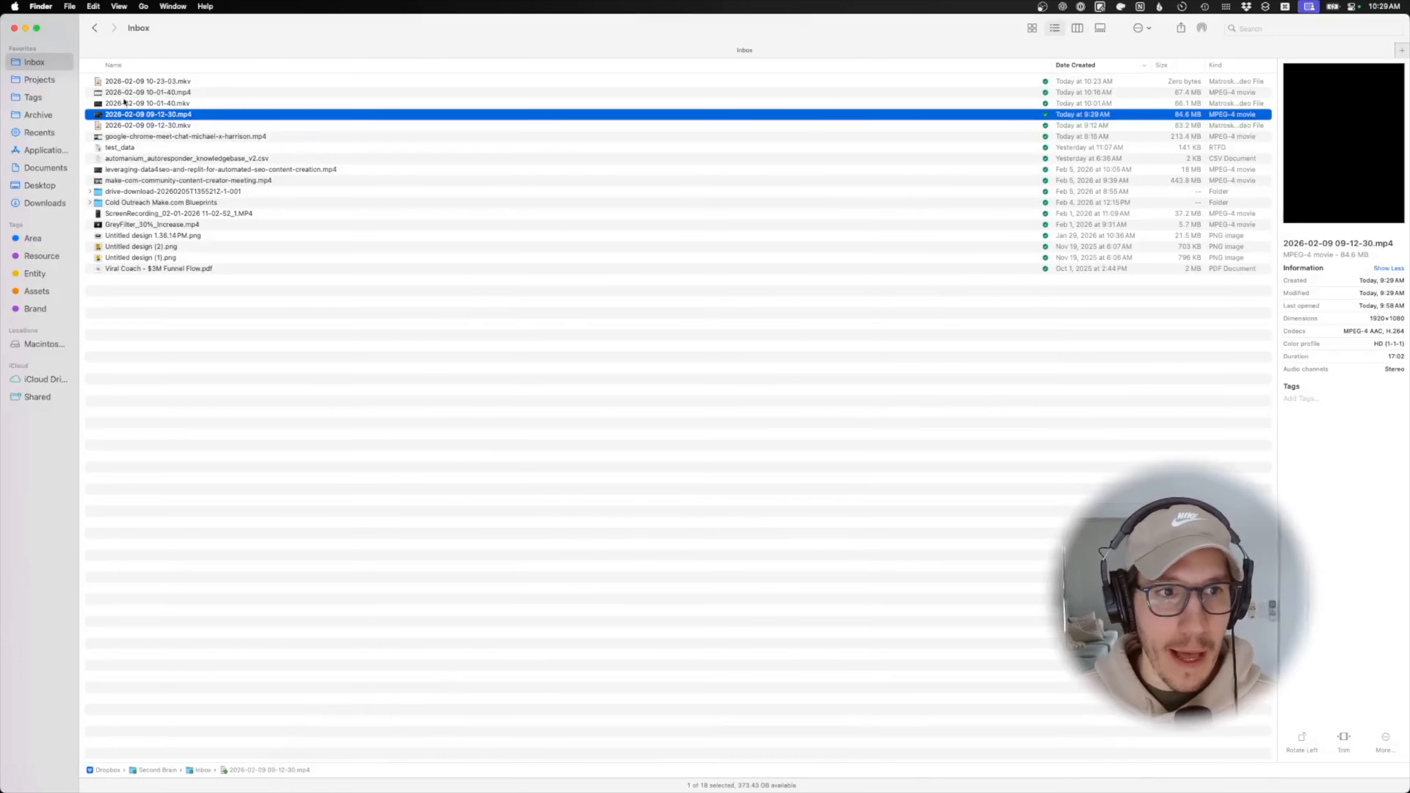
- Duplicate automanium_autoresponder_knowledgebase_v2.csv in the Inbox folder
{"action": "left_click", "coordinate": [208, 139]}
{"action": "left_click", "coordinate": [193, 150]}
{"action": "left_click", "coordinate": [253, 159]}
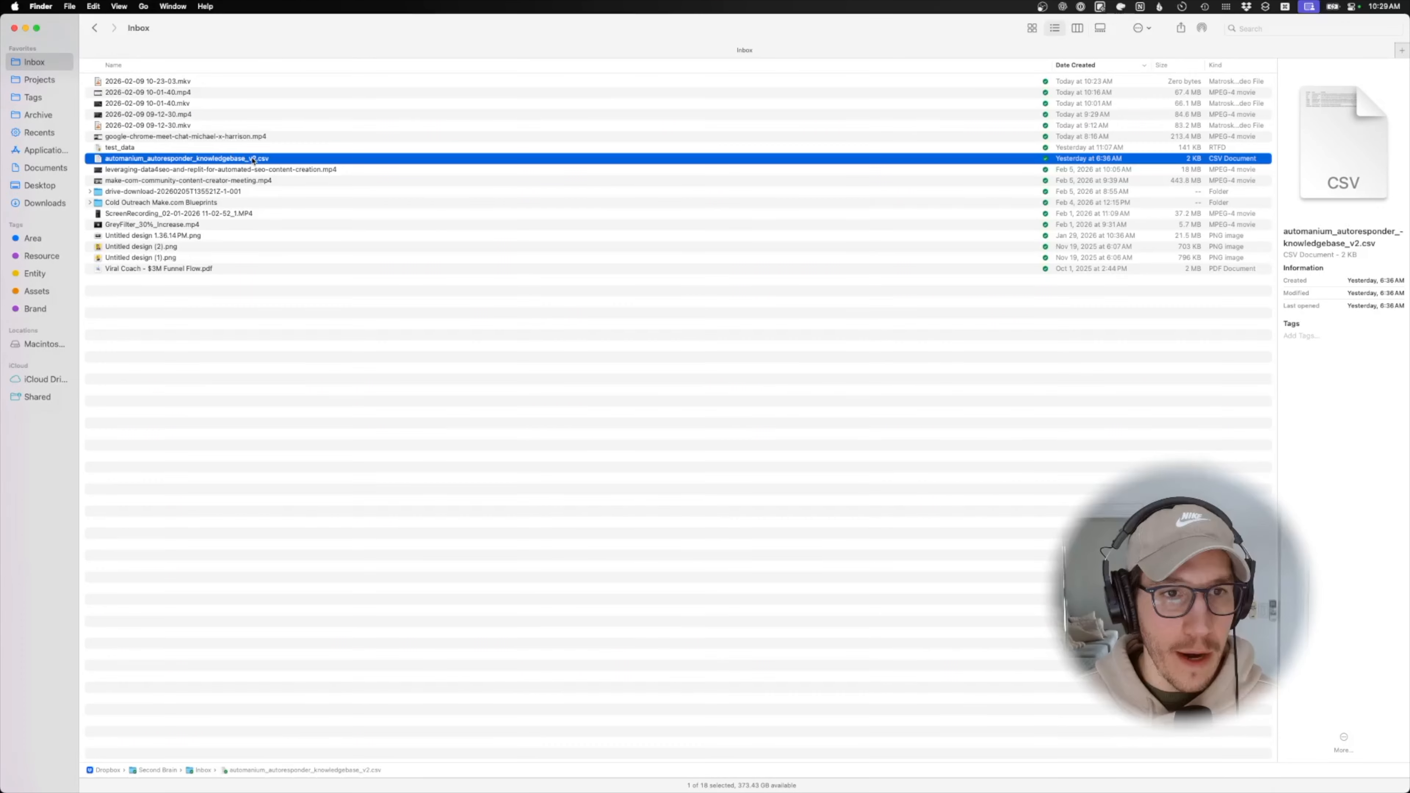
{"action": "left_click", "coordinate": [245, 169]}
{"action": "left_click", "coordinate": [239, 161]}
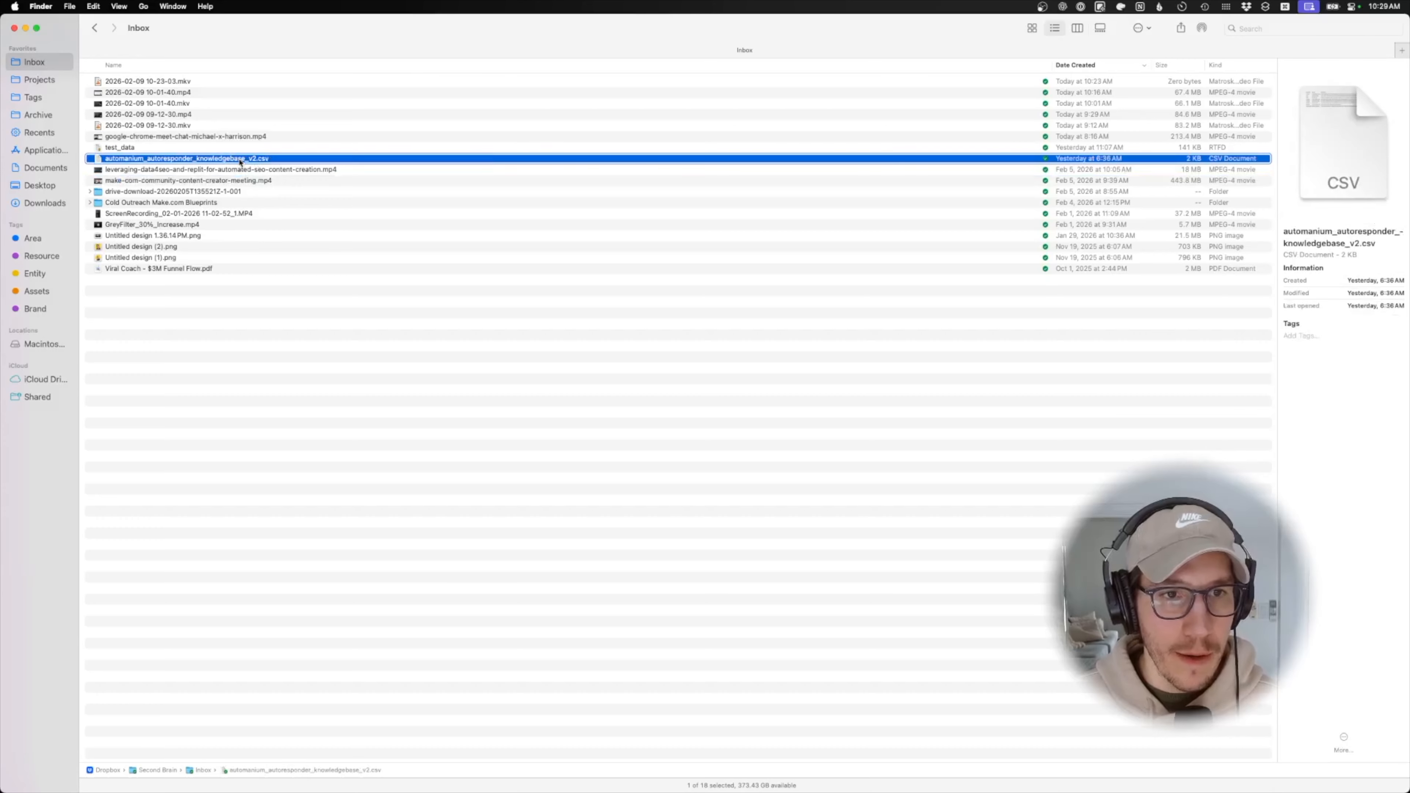
{"action": "right_click", "coordinate": [240, 162]}
{"action": "left_click", "coordinate": [267, 264]}
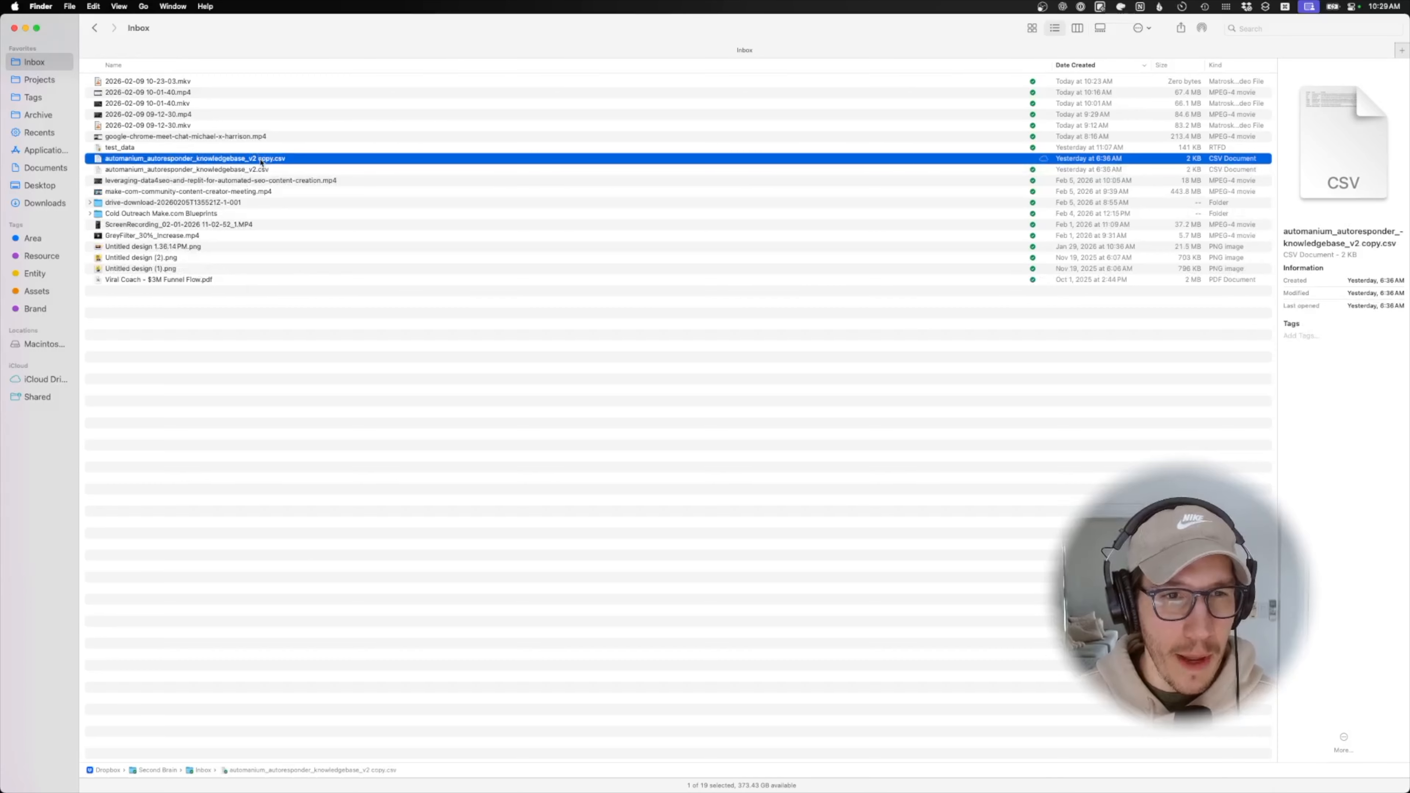
- Rename the copy to automanium_autoresponder_knowledgebase_v2 DENO.csv
{"action": "left_click", "coordinate": [261, 162]}
{"action": "left_click", "coordinate": [273, 160]}
{"action": "key", "text": "BackSpace"}
{"action": "key", "text": "BackSpace"}
{"action": "key", "text": "BackSpace"}
{"action": "key", "text": "BackSpace"}
{"action": "type", "text": "DENO"}
{"action": "key", "text": "Return"}
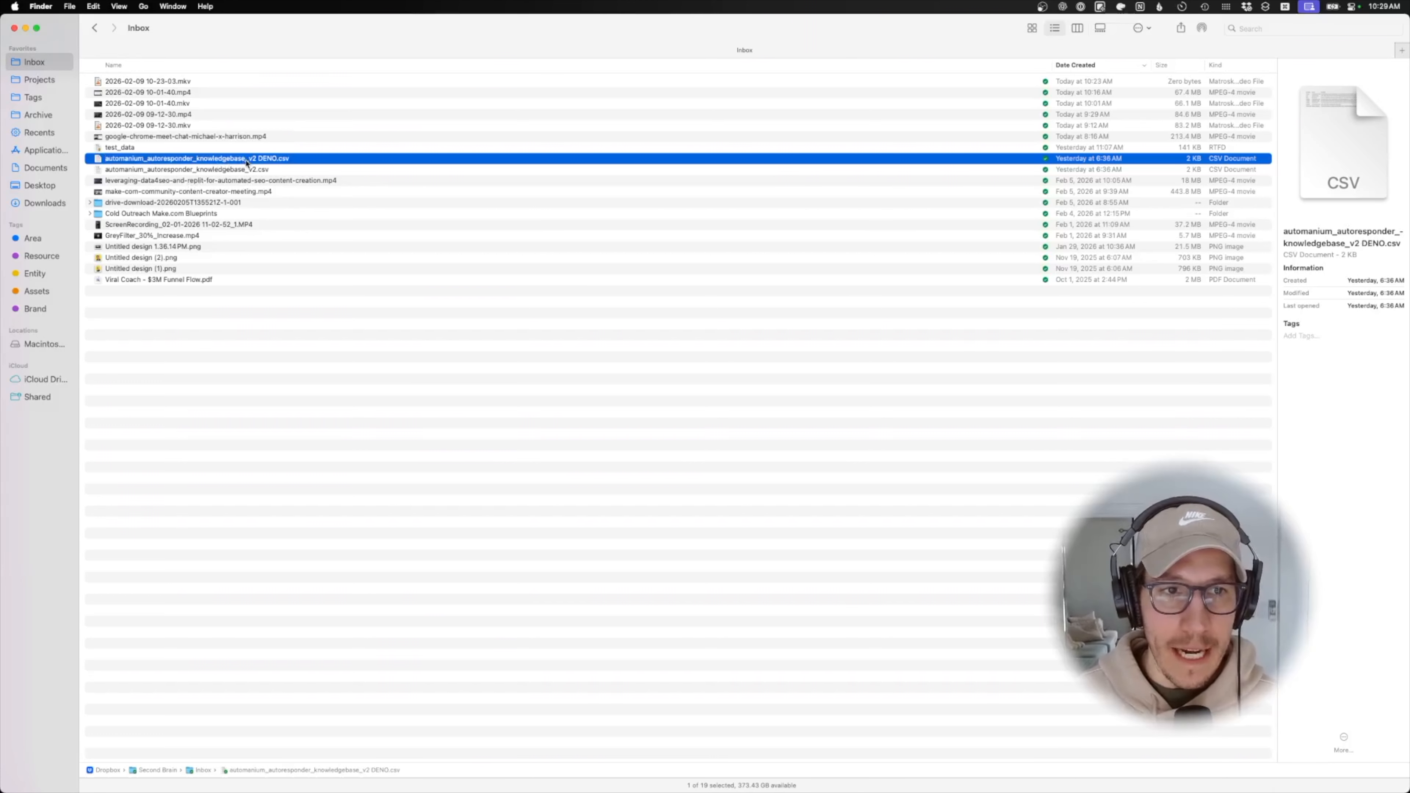
{"action": "left_click", "coordinate": [262, 162]}
{"action": "left_click", "coordinate": [273, 159]}
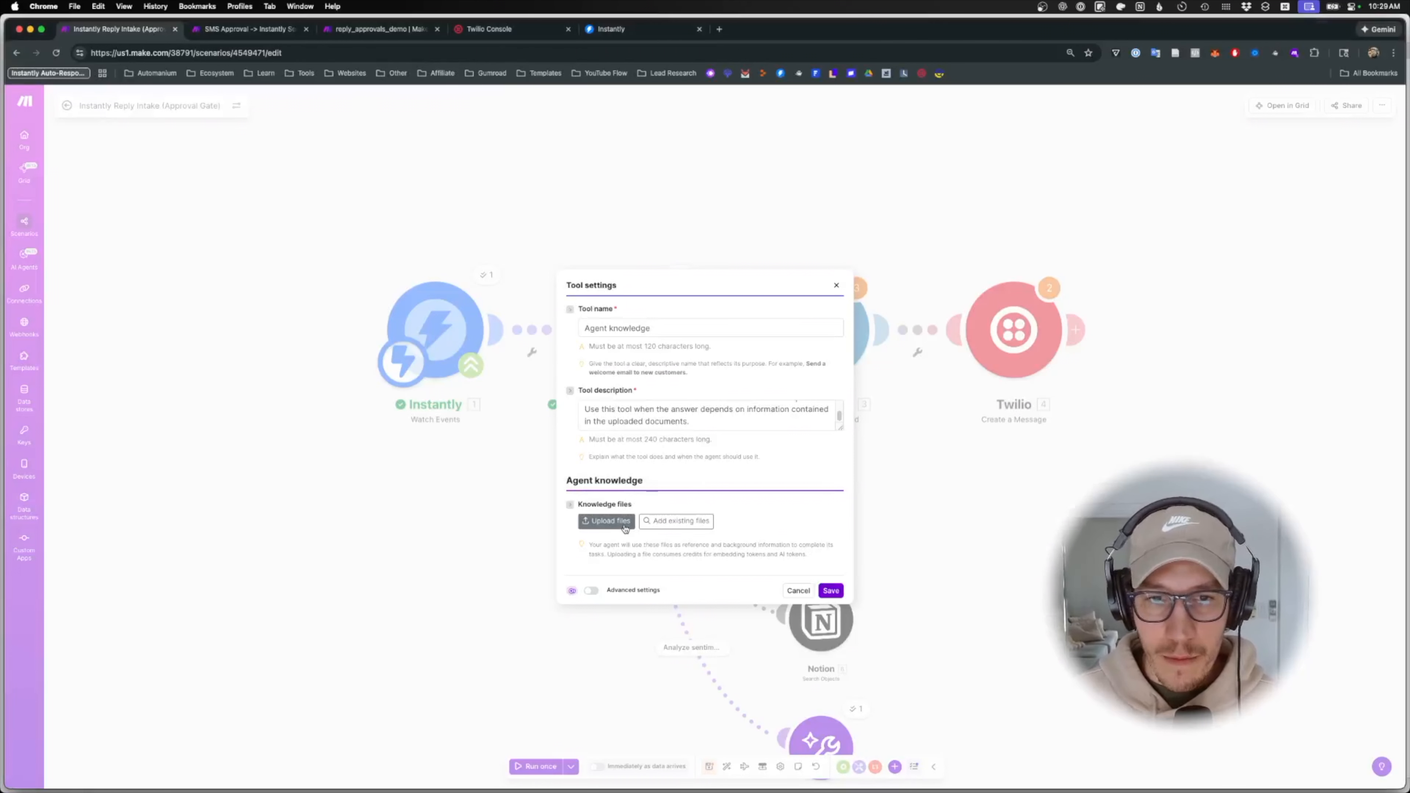
- Upload the knowledgebase CSV to the Agent knowledge tool and save the tool
{"action": "left_click", "coordinate": [607, 520]}
{"action": "left_click", "coordinate": [763, 519]}
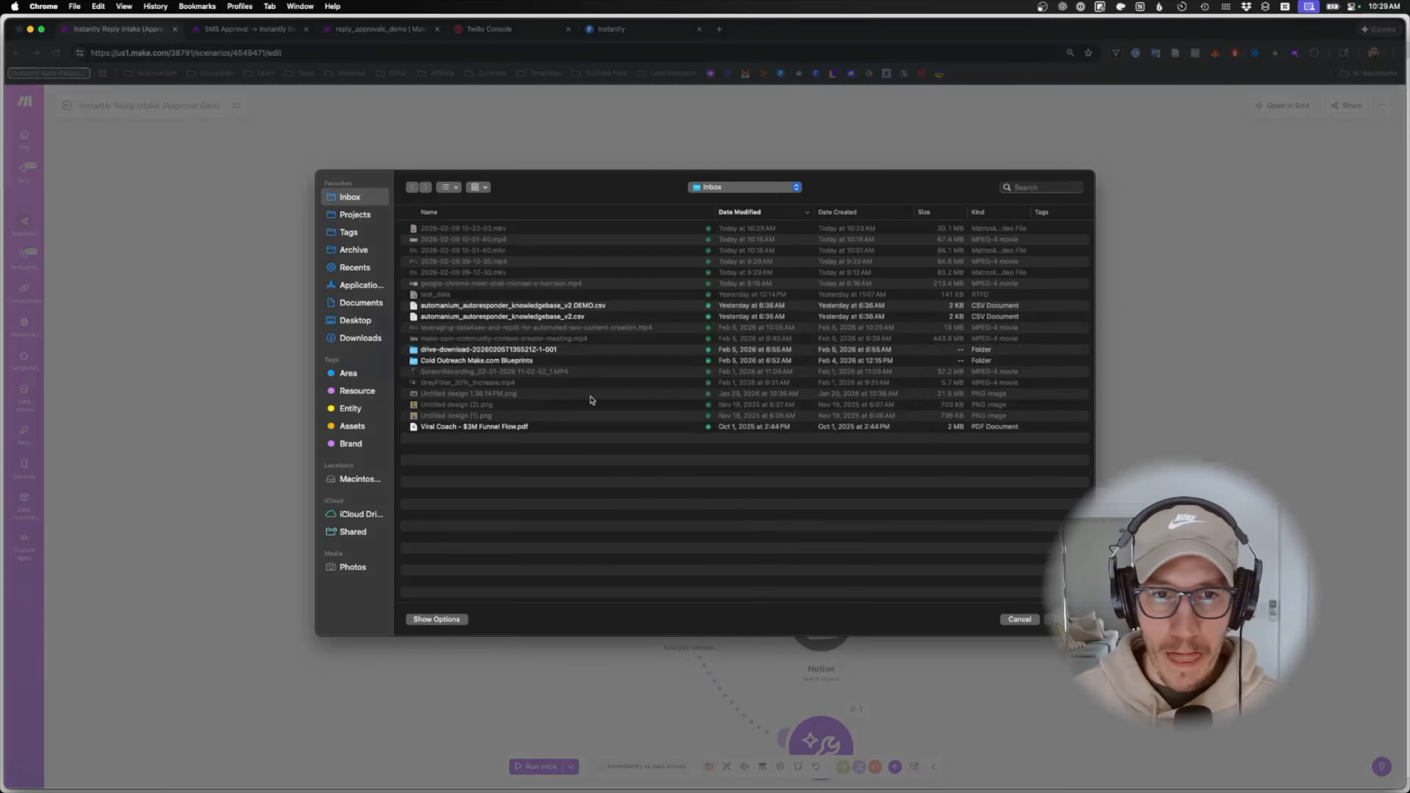
{"action": "double_click", "coordinate": [451, 310]}
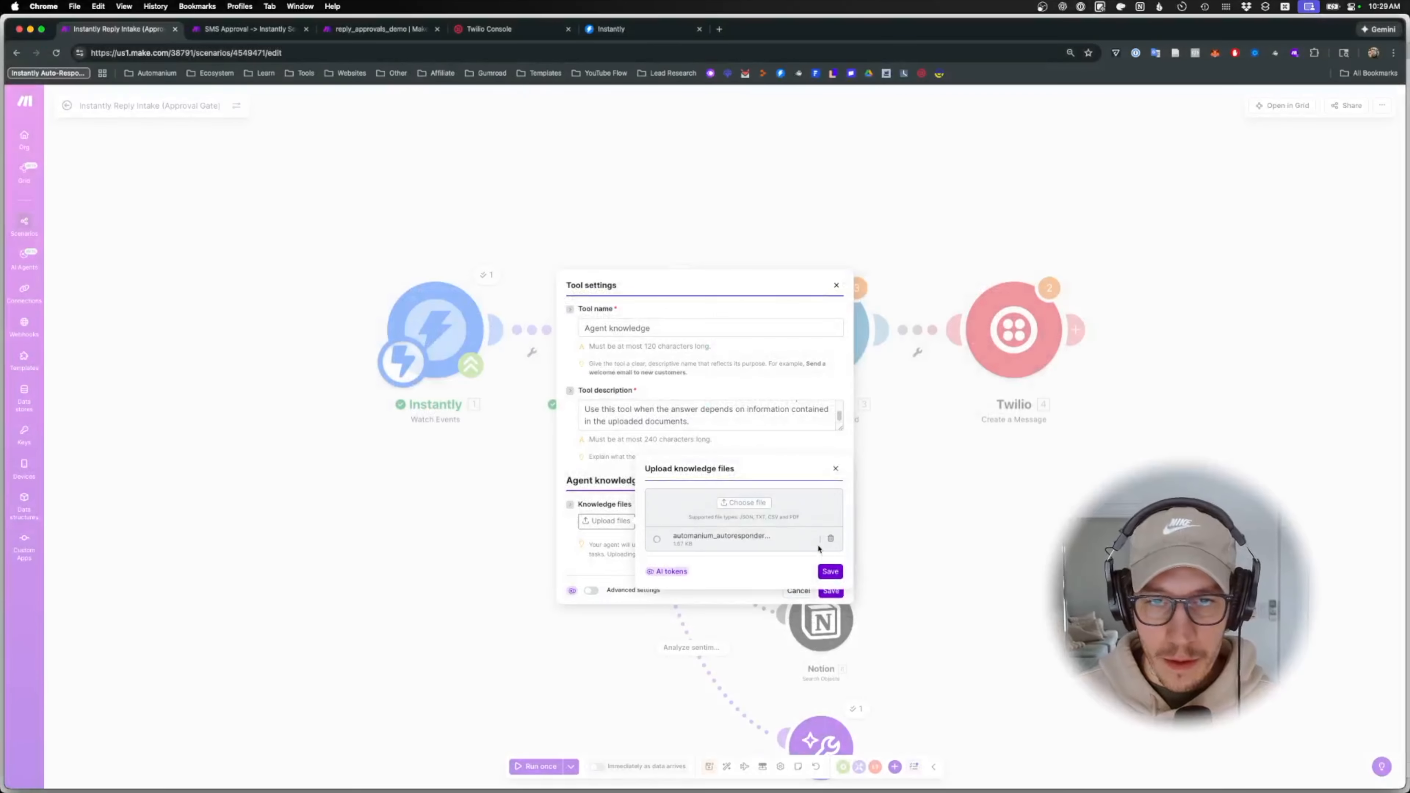
{"action": "left_click", "coordinate": [830, 571]}
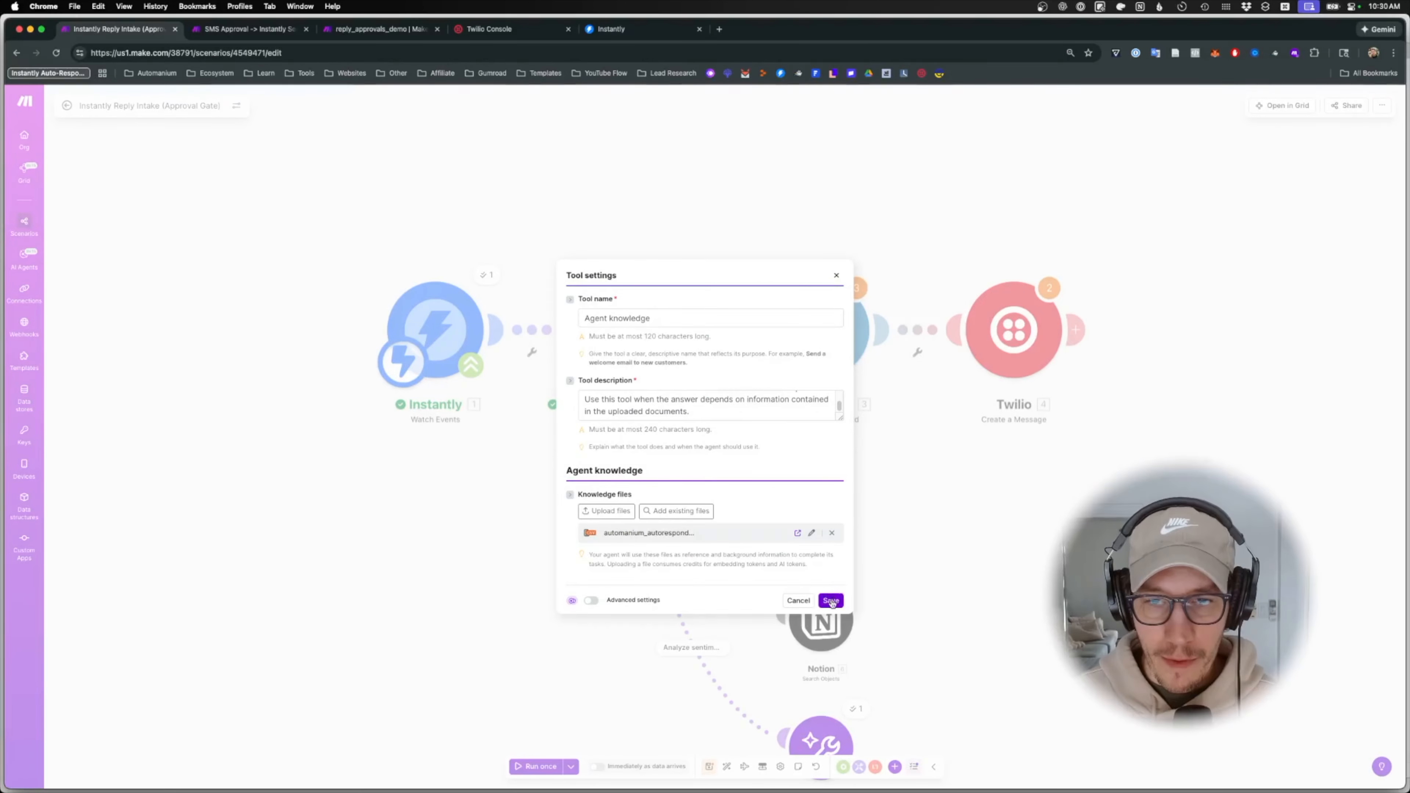
{"action": "left_click", "coordinate": [831, 600]}
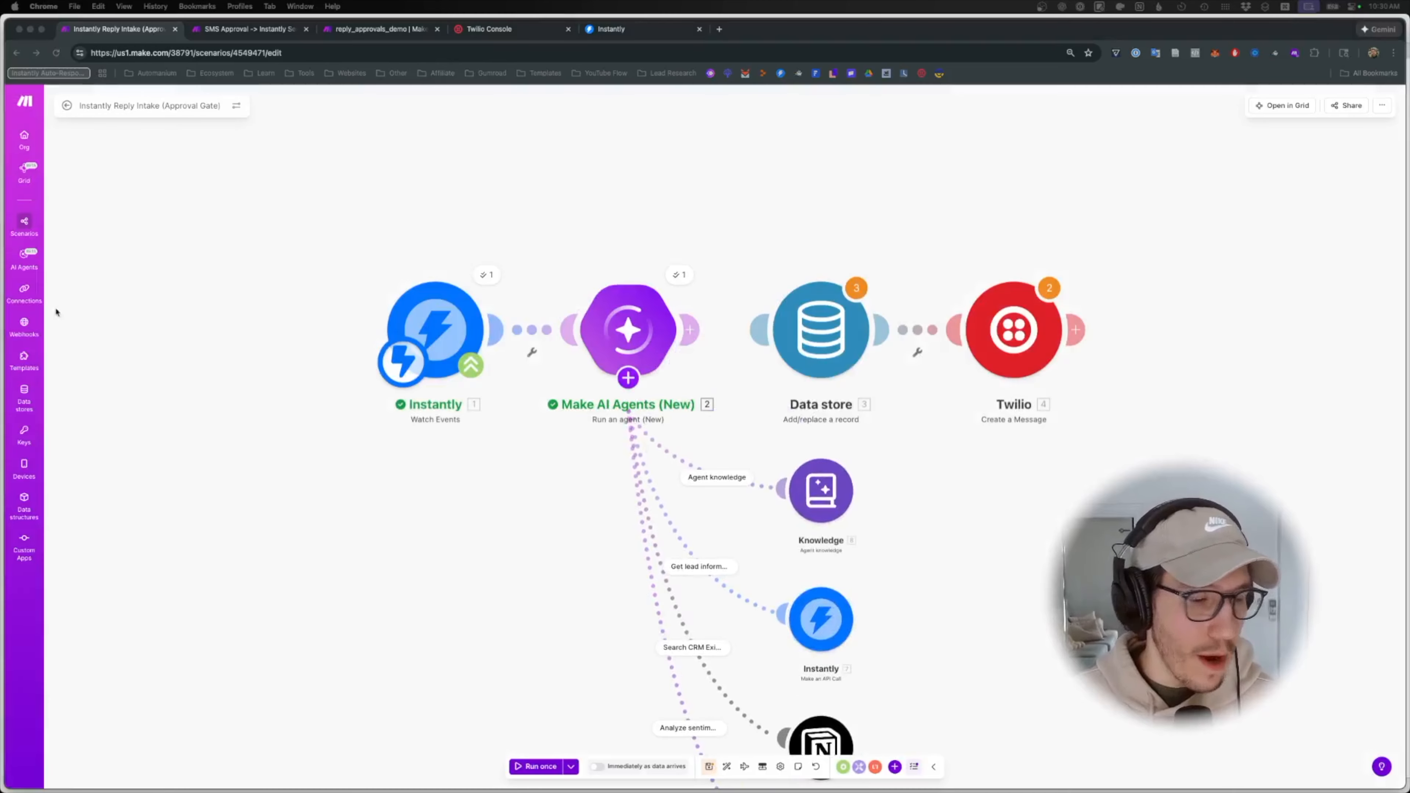
- Start adding another agent tool and search the app list for 'calend'
{"action": "left_click", "coordinate": [560, 555]}
{"action": "left_click_drag", "start_coordinate": [560, 554], "coordinate": [572, 475]}
{"action": "left_click", "coordinate": [641, 299]}
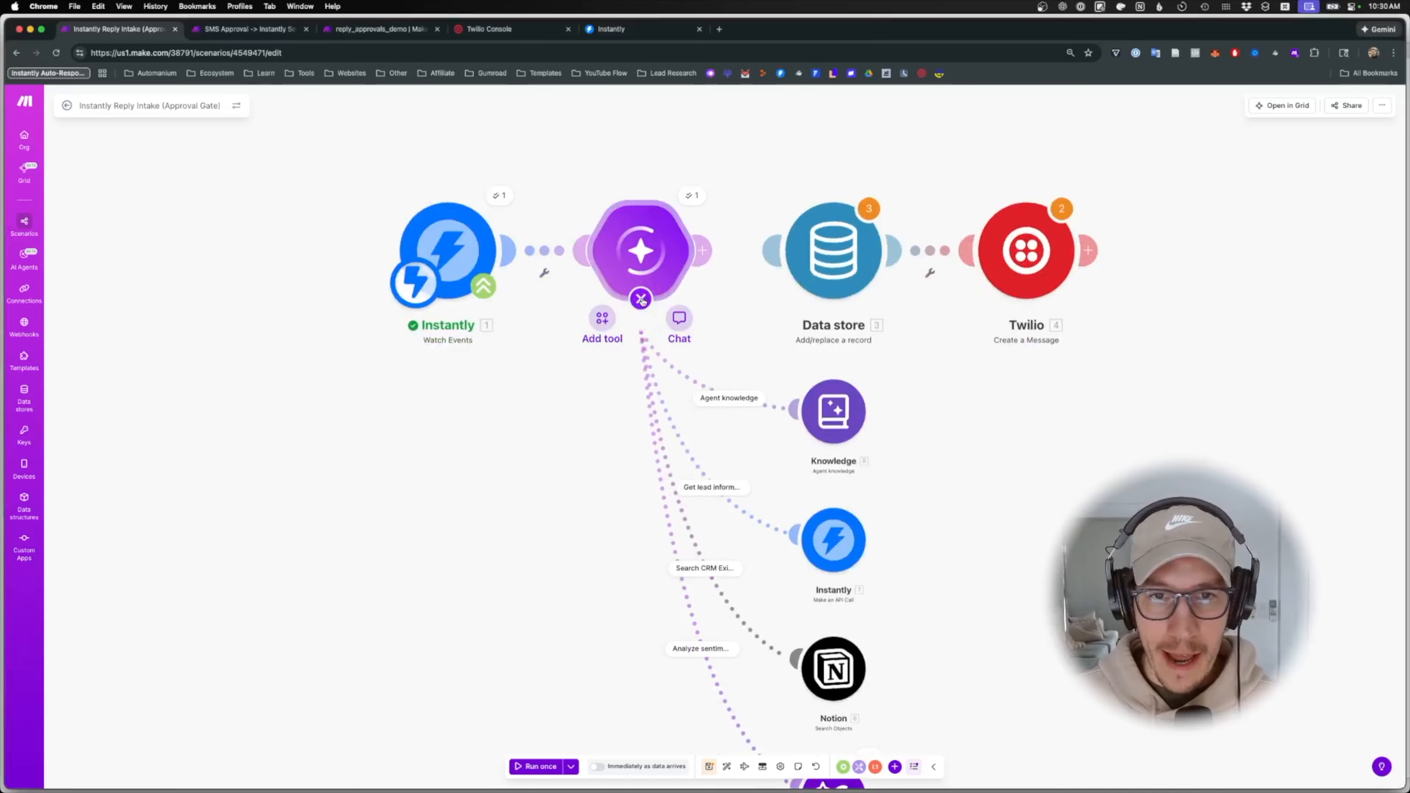
{"action": "left_click", "coordinate": [602, 317]}
{"action": "type", "text": "calend"}
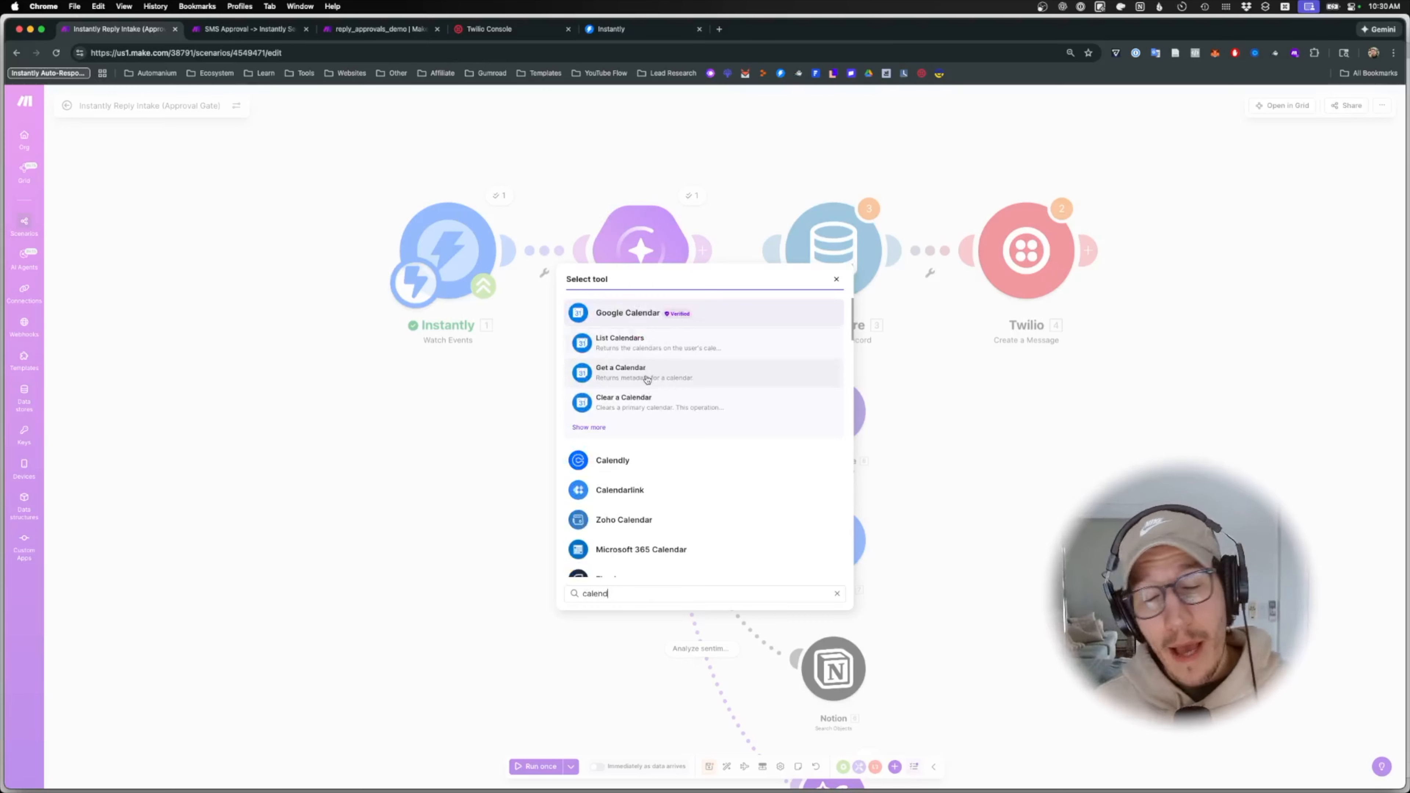
- Add Google Calendar's Get Free/Busy Information as an agent tool
{"action": "left_click", "coordinate": [652, 323]}
{"action": "type", "text": "busy"}
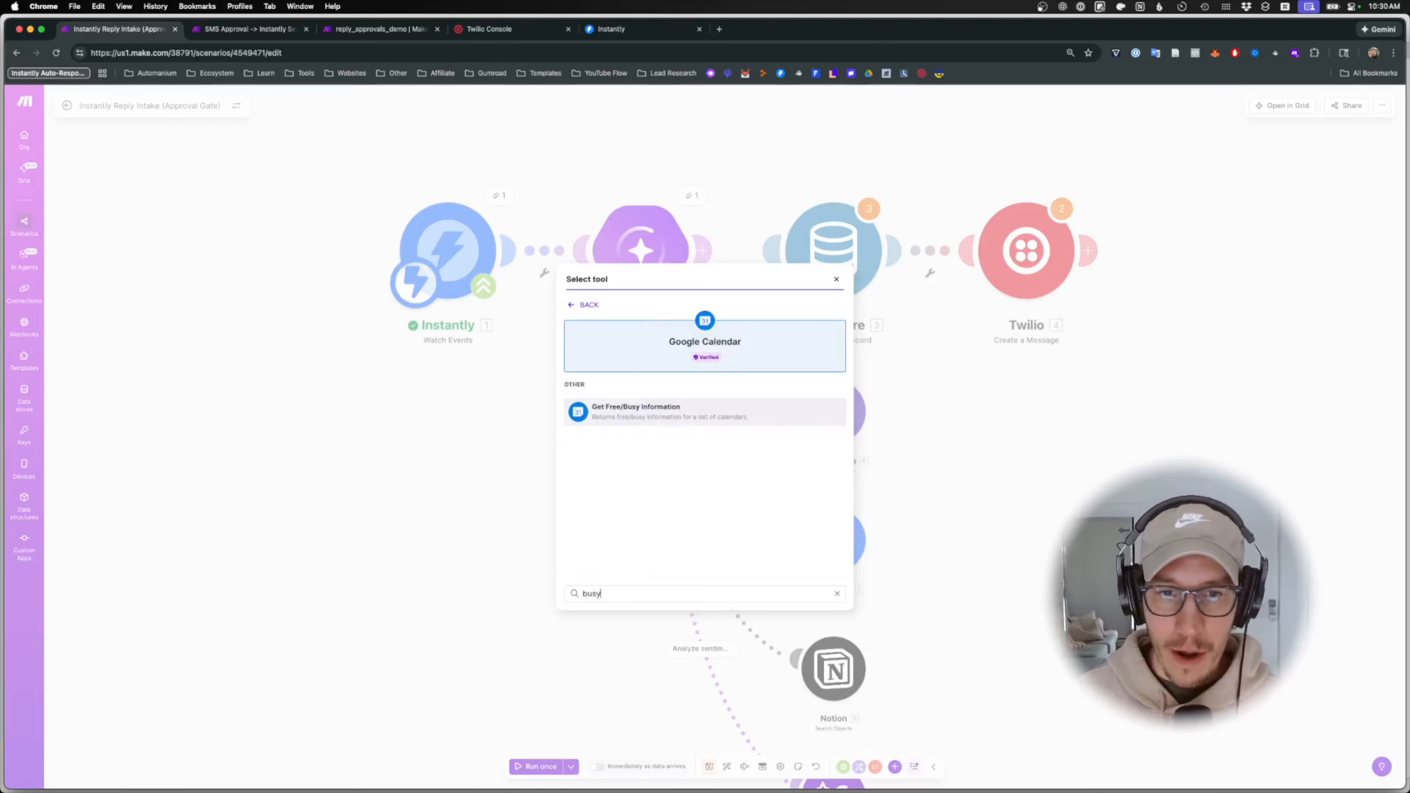
{"action": "left_click", "coordinate": [646, 414]}
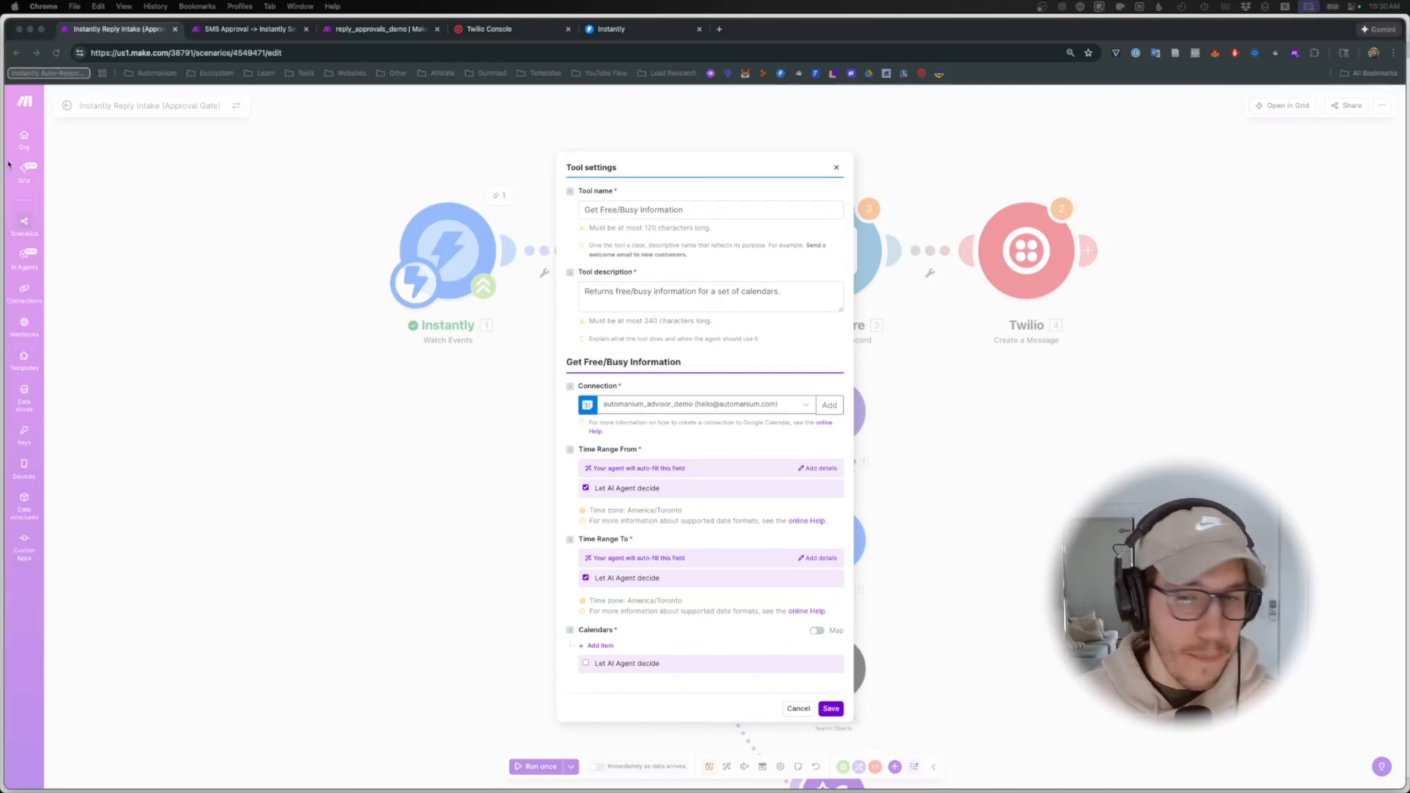
{"action": "left_click", "coordinate": [632, 192]}
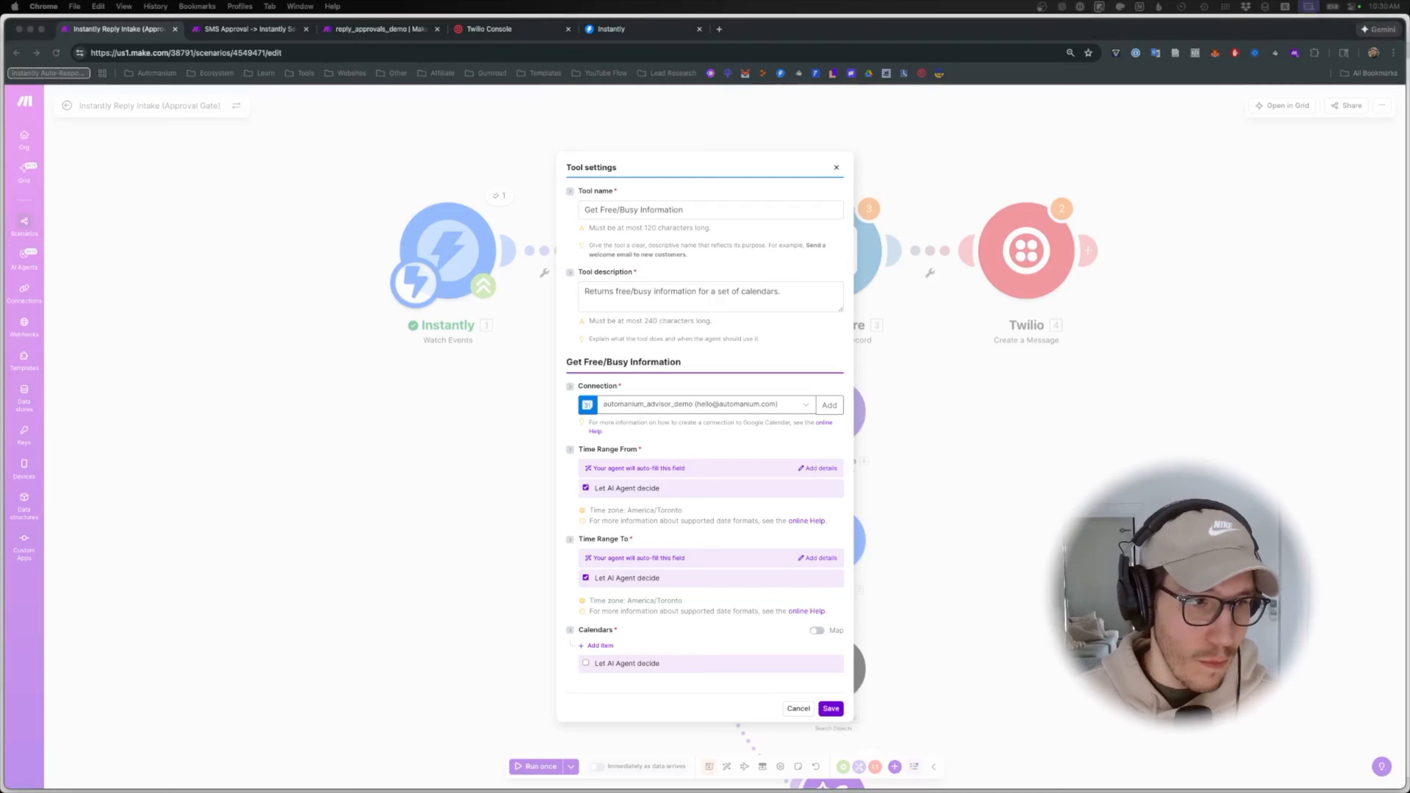
{"action": "left_click", "coordinate": [701, 287]}
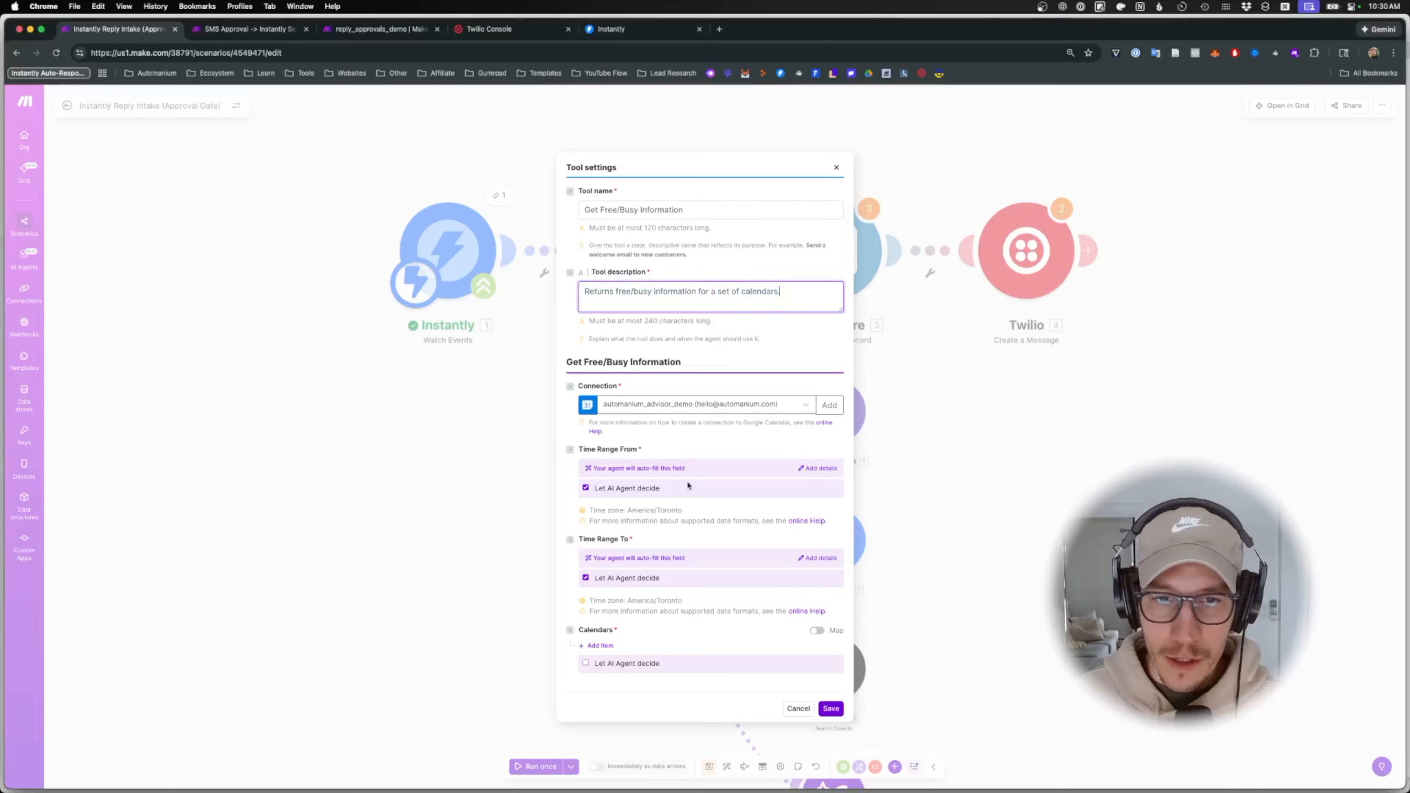
- Toggle the agent-decided time range and calendar fields, add a calendar item, and switch the Google connection
{"action": "left_click", "coordinate": [585, 489]}
{"action": "left_click", "coordinate": [586, 577]}
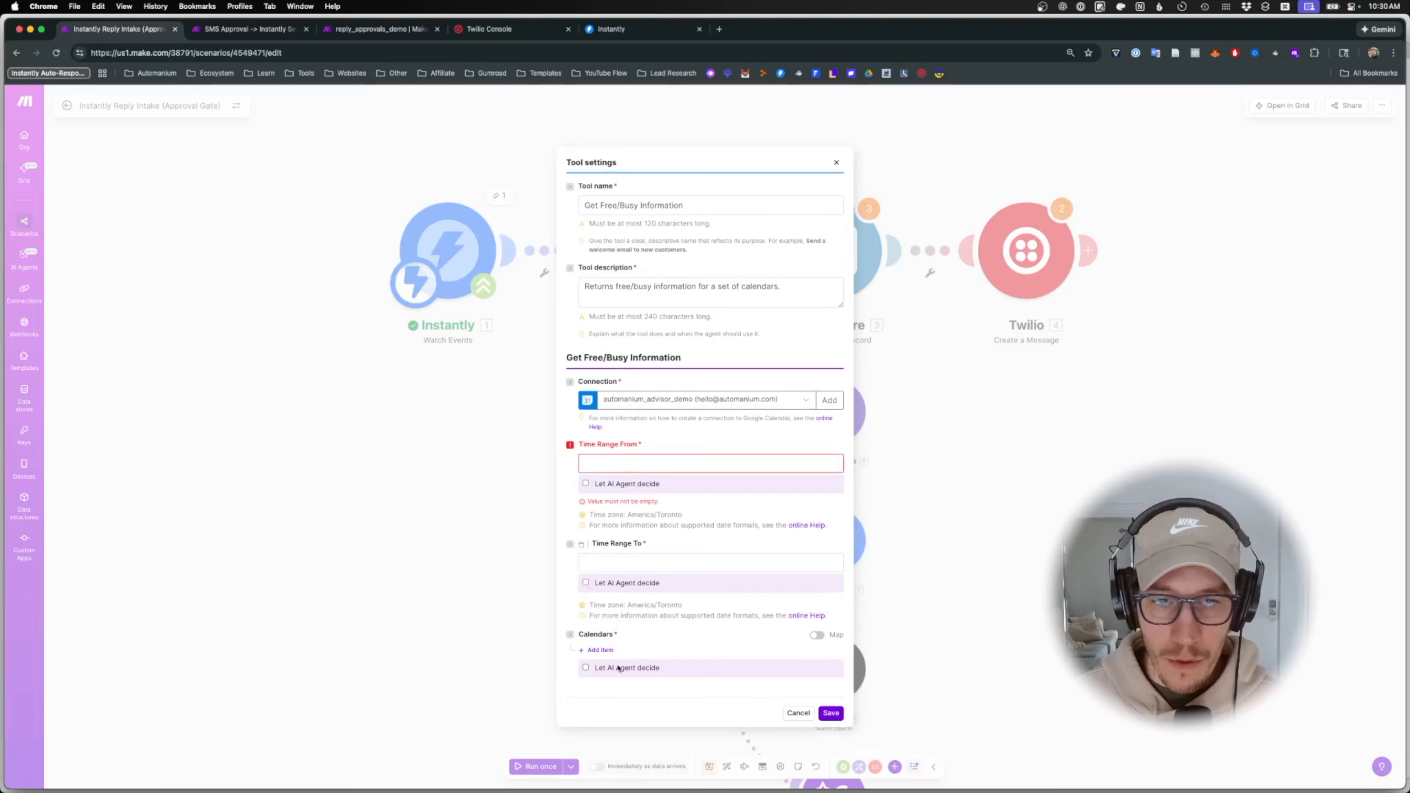
{"action": "left_click", "coordinate": [585, 670]}
{"action": "left_click", "coordinate": [586, 674]}
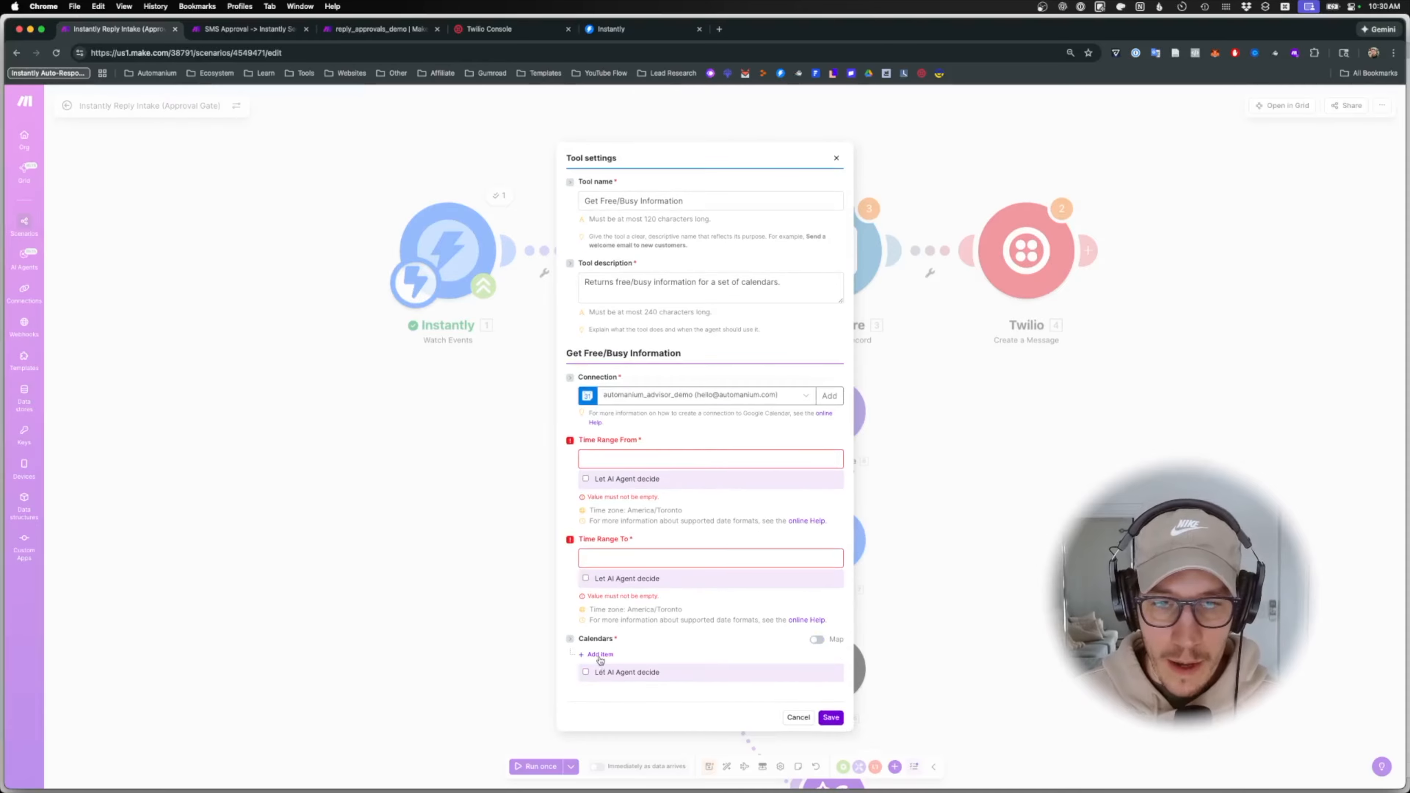
{"action": "left_click", "coordinate": [601, 657]}
{"action": "left_click", "coordinate": [616, 660]}
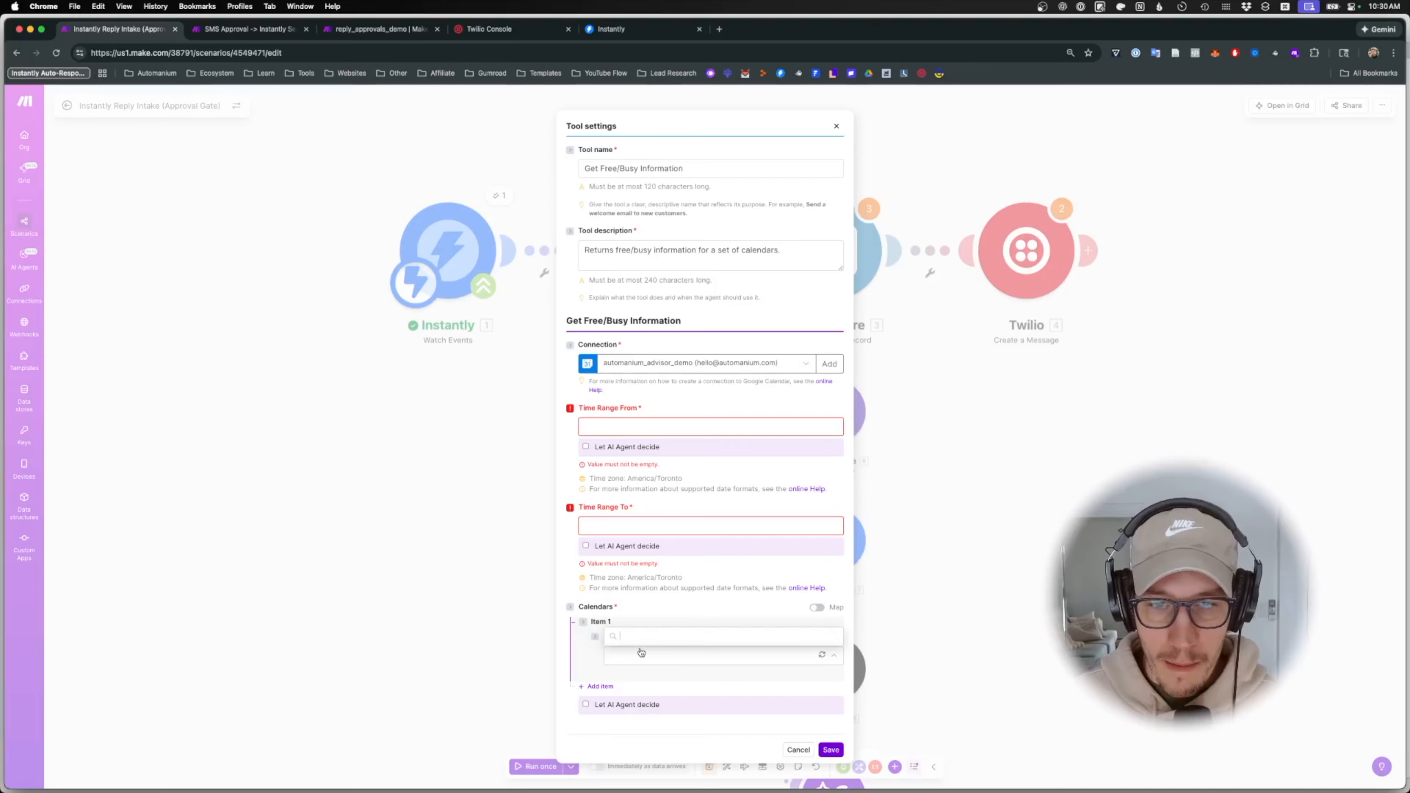
{"action": "left_click", "coordinate": [817, 637]}
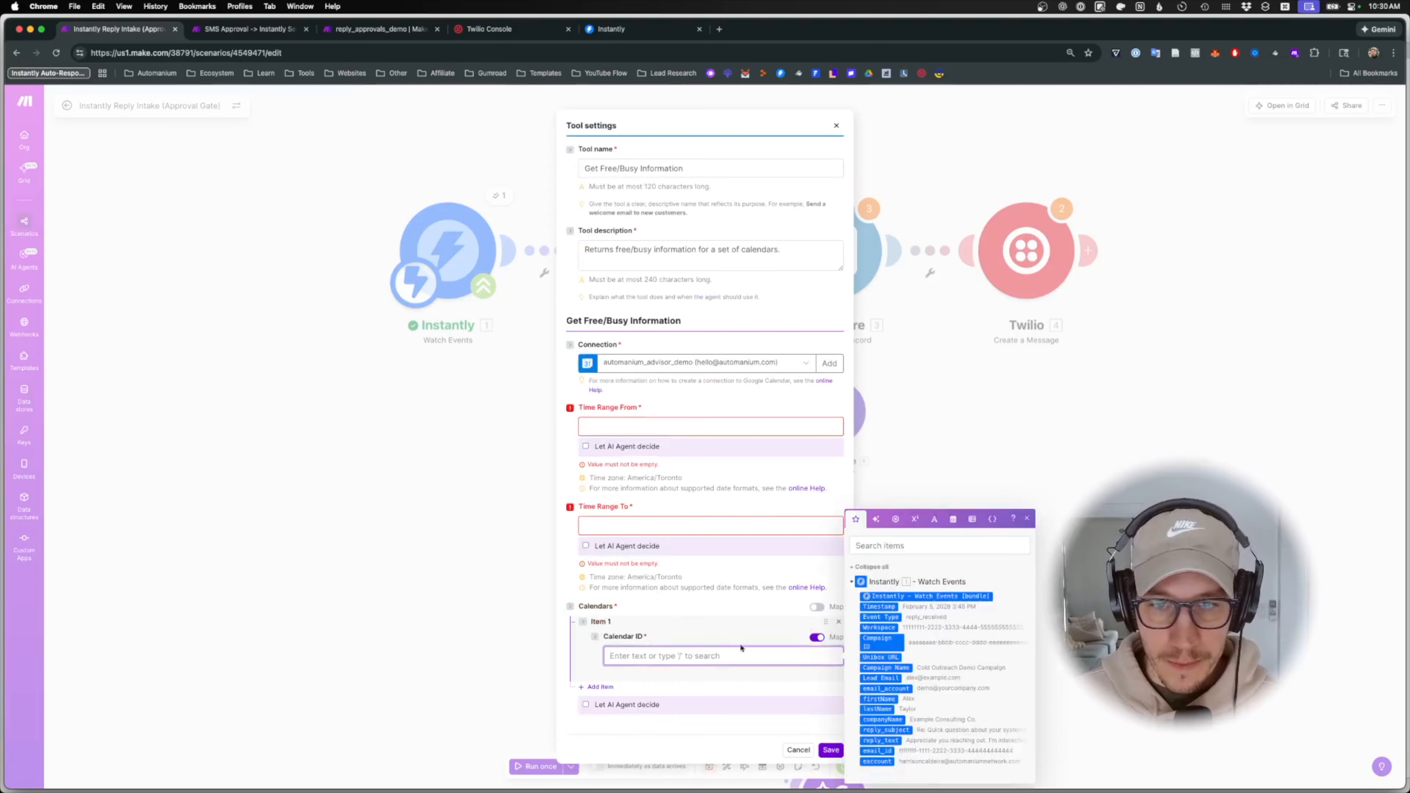
{"action": "left_click", "coordinate": [817, 637]}
{"action": "left_click", "coordinate": [728, 662]}
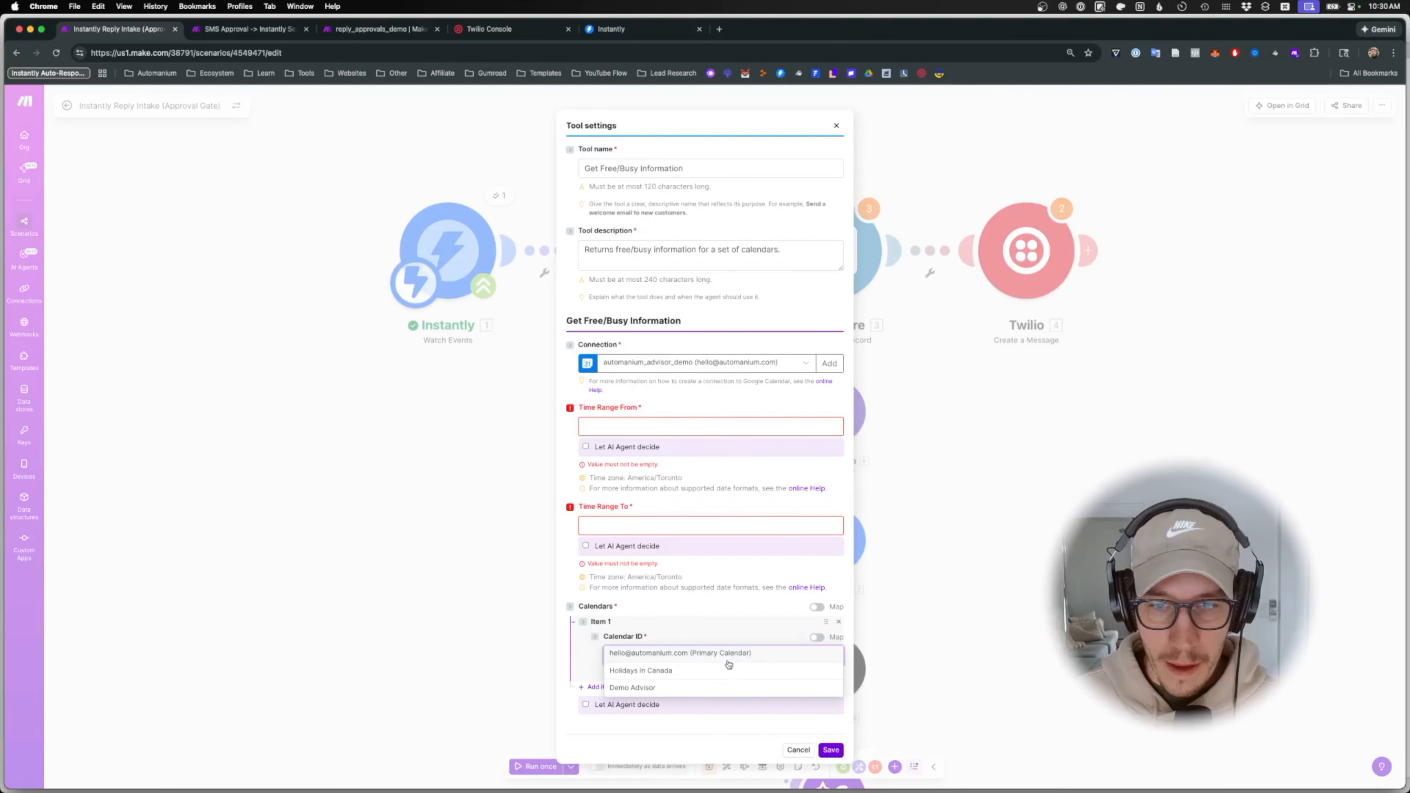
{"action": "left_click", "coordinate": [678, 671]}
{"action": "left_click", "coordinate": [707, 364]}
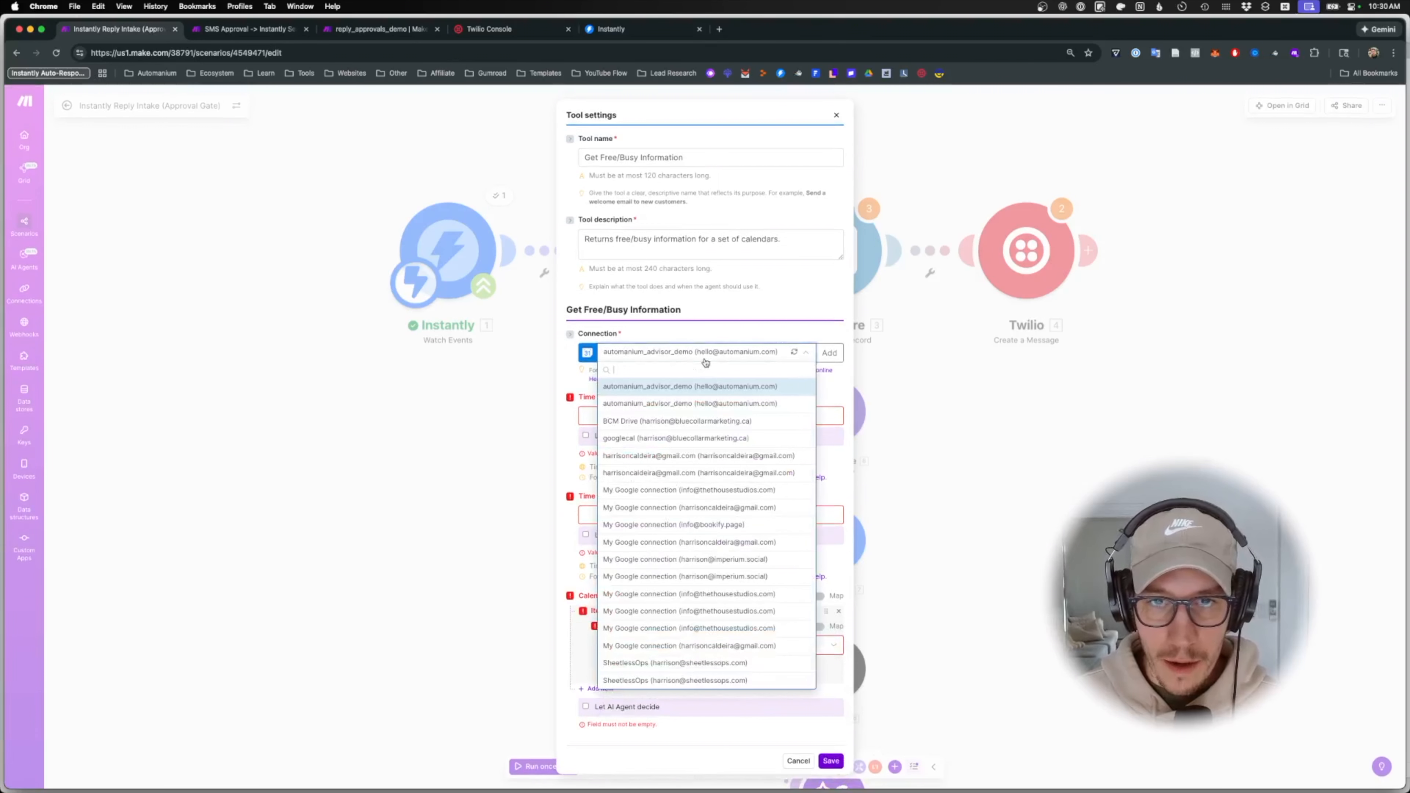
{"action": "left_click", "coordinate": [670, 456]}
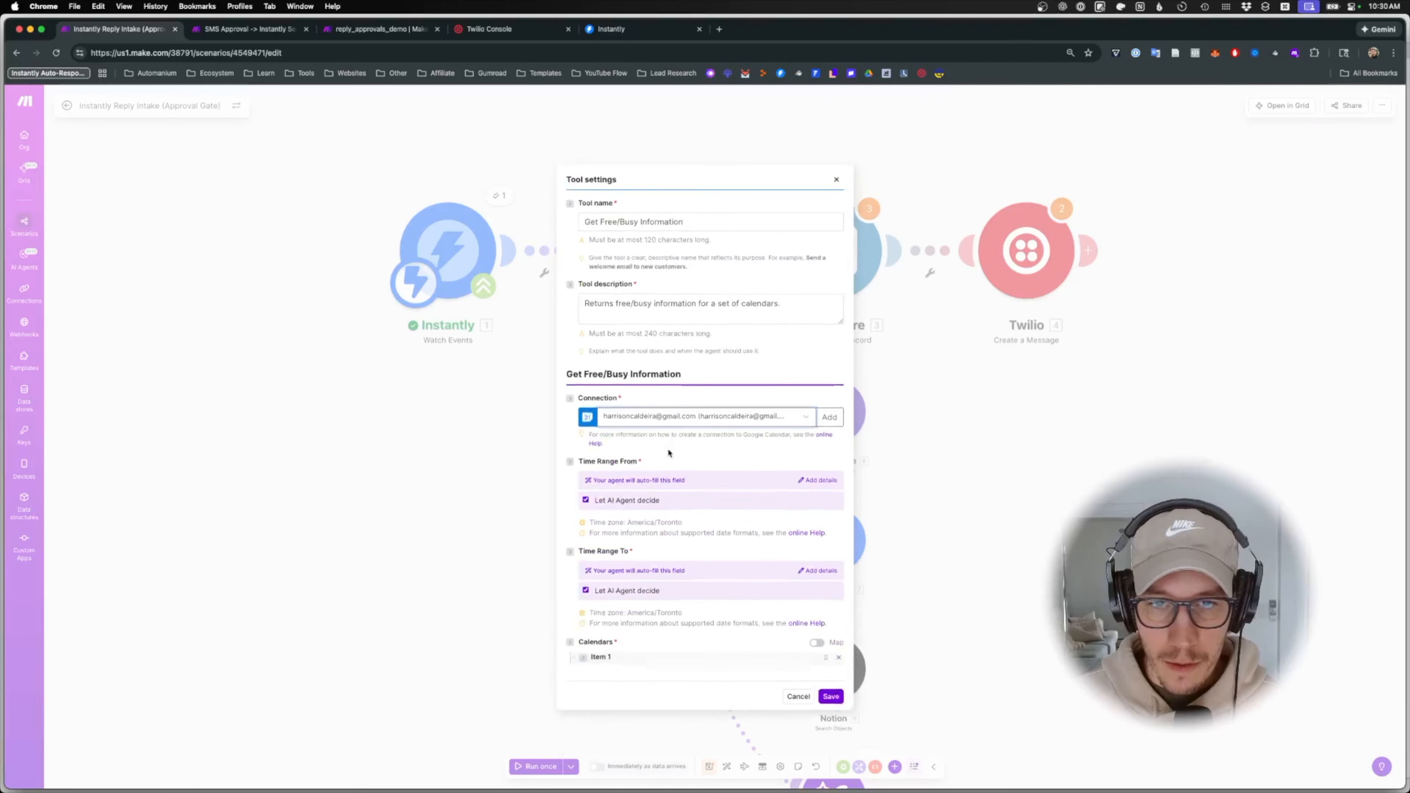
- Choose the Events & Tasks primary calendar and set both time ranges to manual entry
{"action": "left_click", "coordinate": [631, 655]}
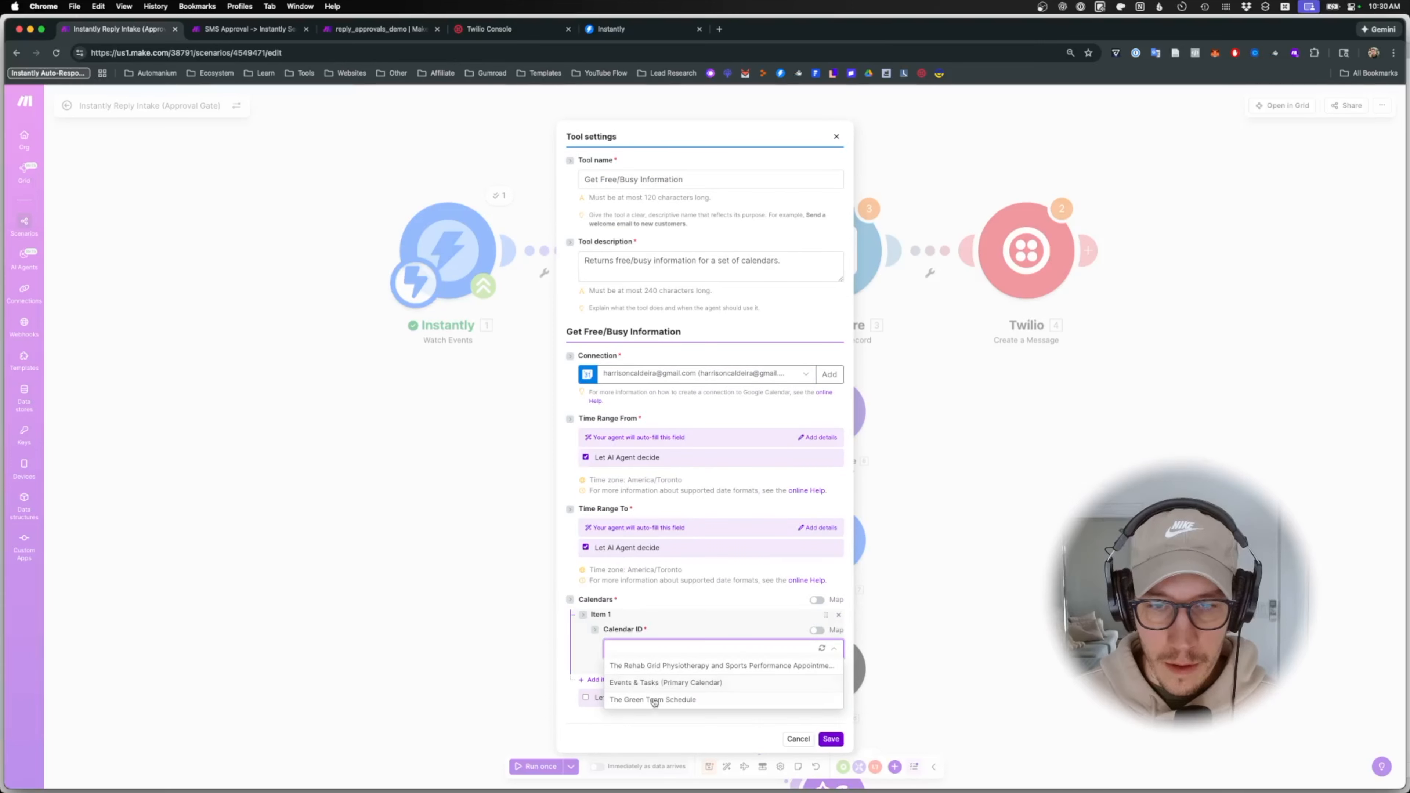
{"action": "left_click", "coordinate": [653, 685]}
{"action": "left_click", "coordinate": [586, 457]}
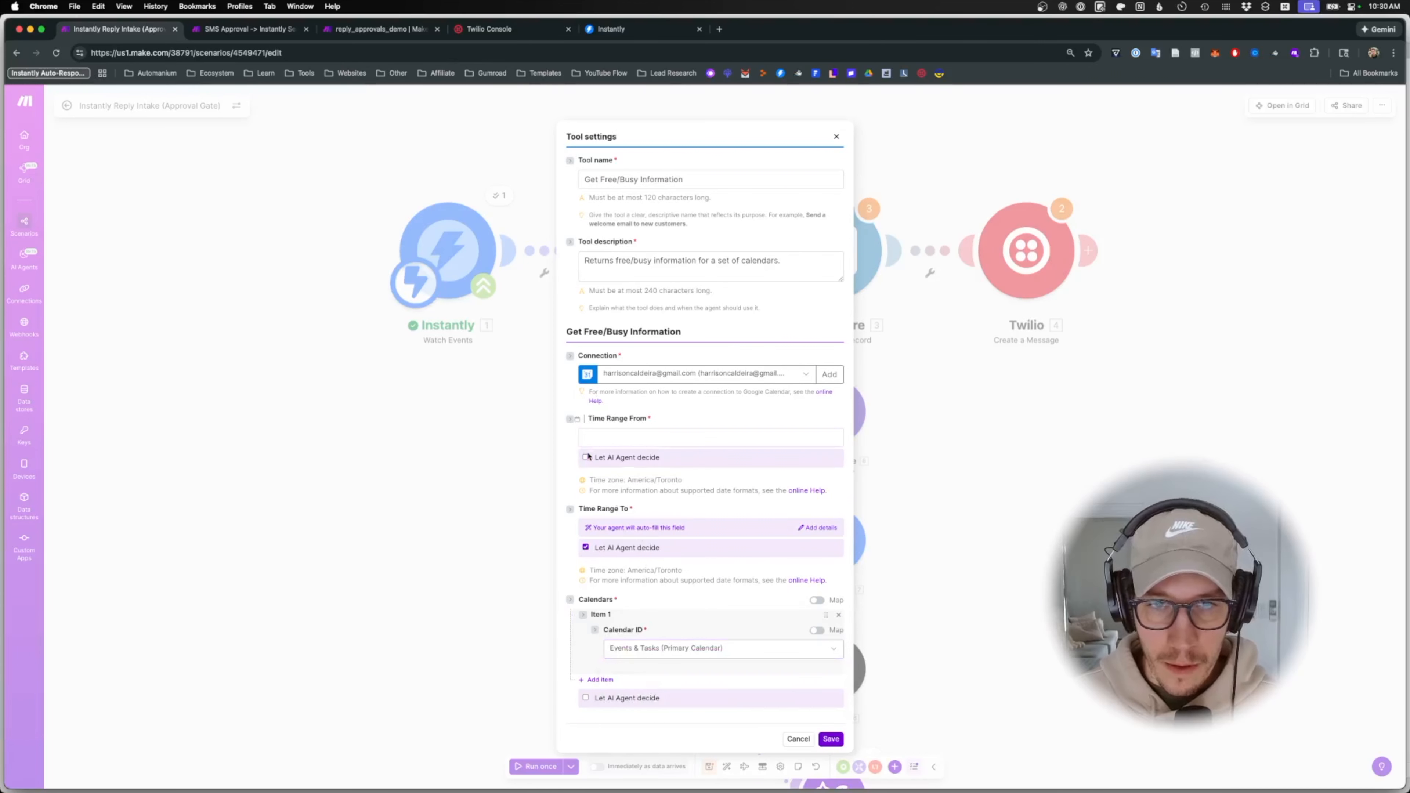
{"action": "left_click", "coordinate": [586, 547]}
{"action": "left_click", "coordinate": [616, 435]}
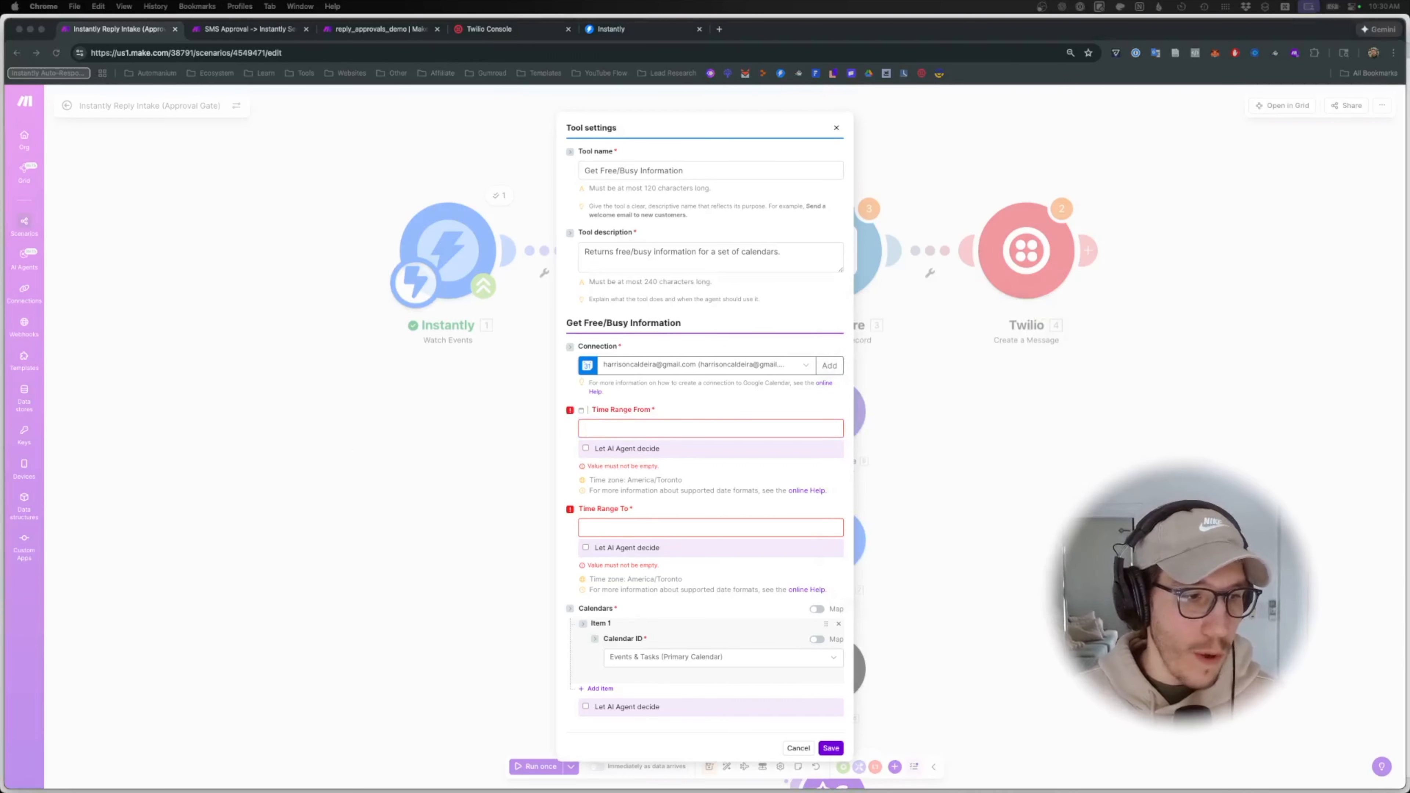
{"action": "left_click", "coordinate": [650, 428]}
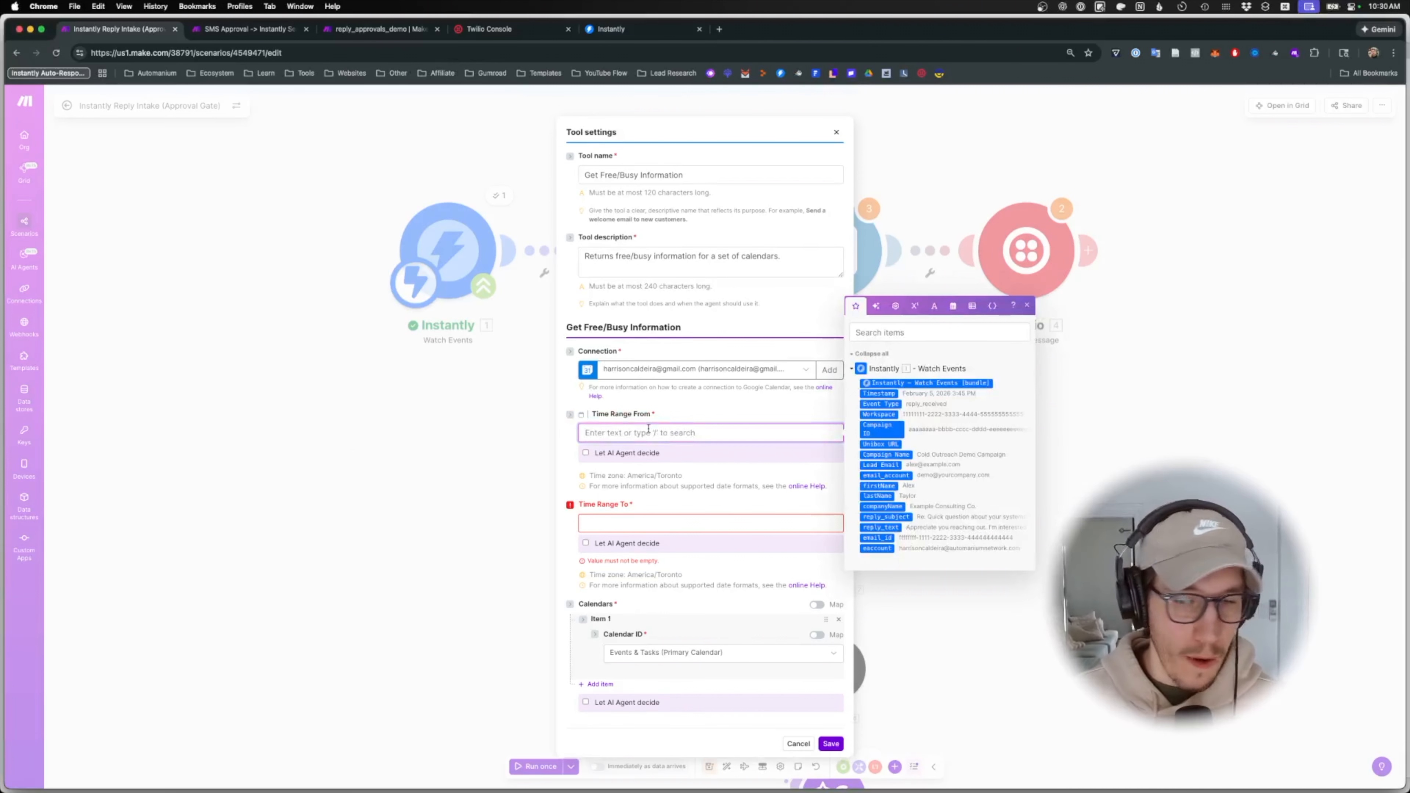
- Set Time Range To addDays({{now}}; 9) and From {{now}}, then save the tool
{"action": "left_click", "coordinate": [922, 333]}
{"action": "type", "text": "add"}
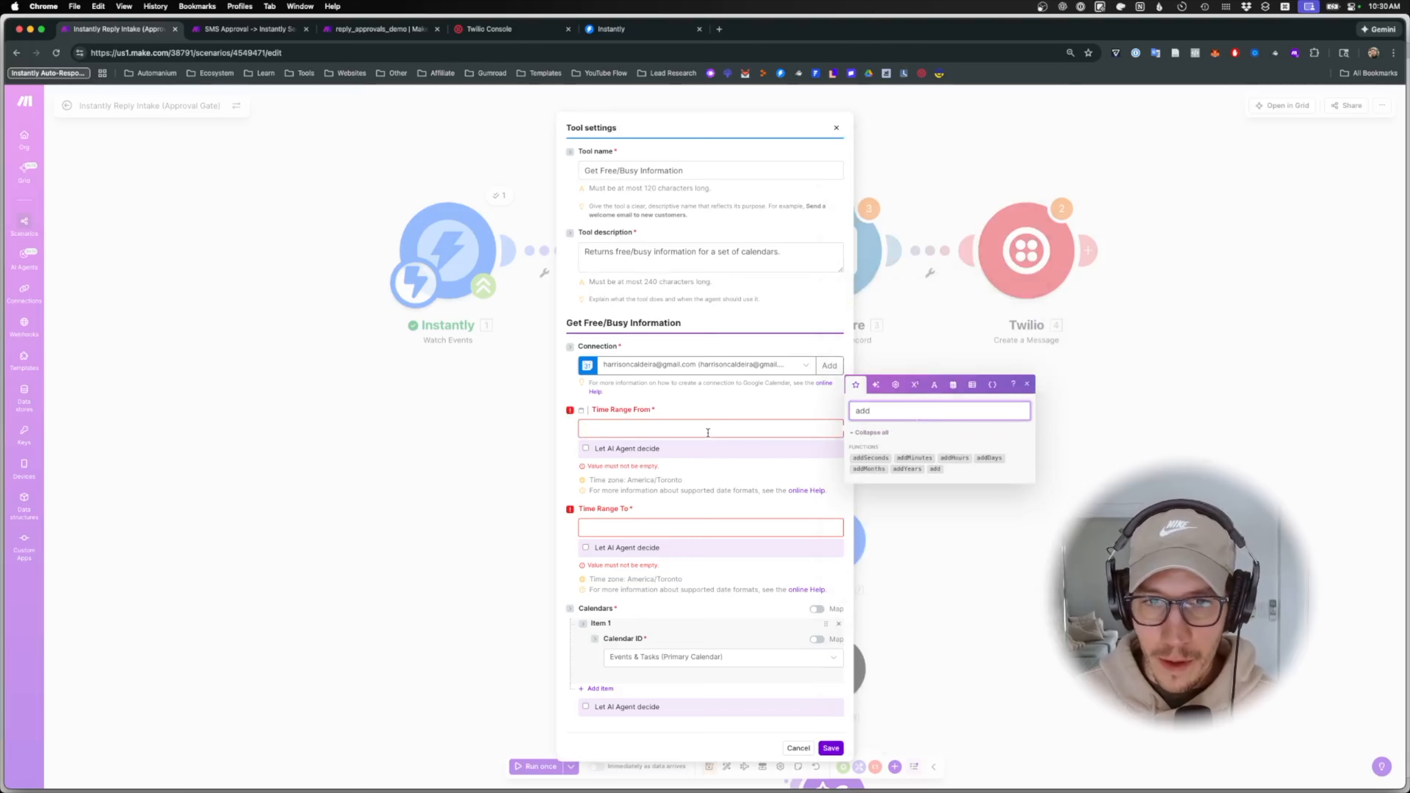
{"action": "left_click", "coordinate": [694, 525]}
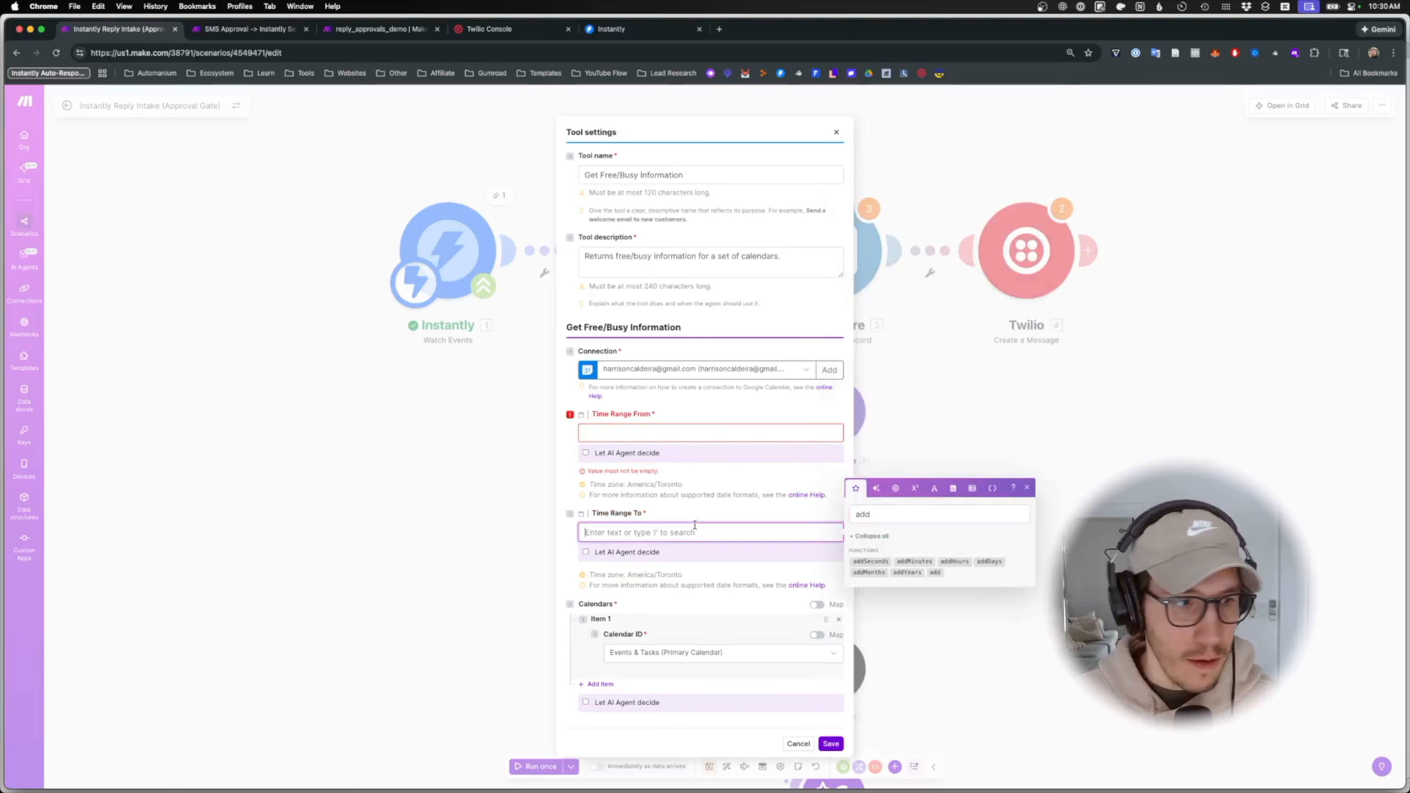
{"action": "left_click", "coordinate": [989, 561]}
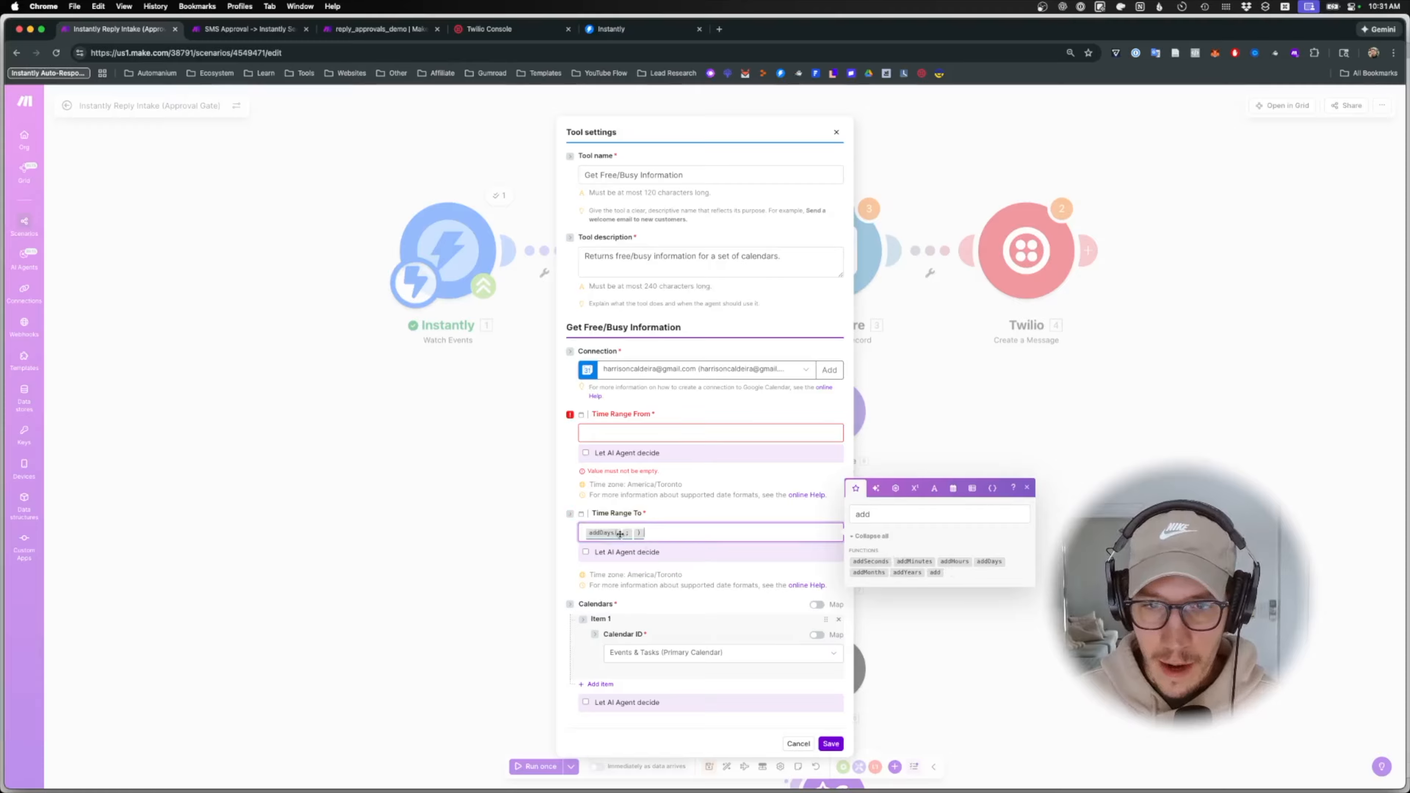
{"action": "left_click", "coordinate": [621, 534]}
{"action": "type", "text": "{{now "}
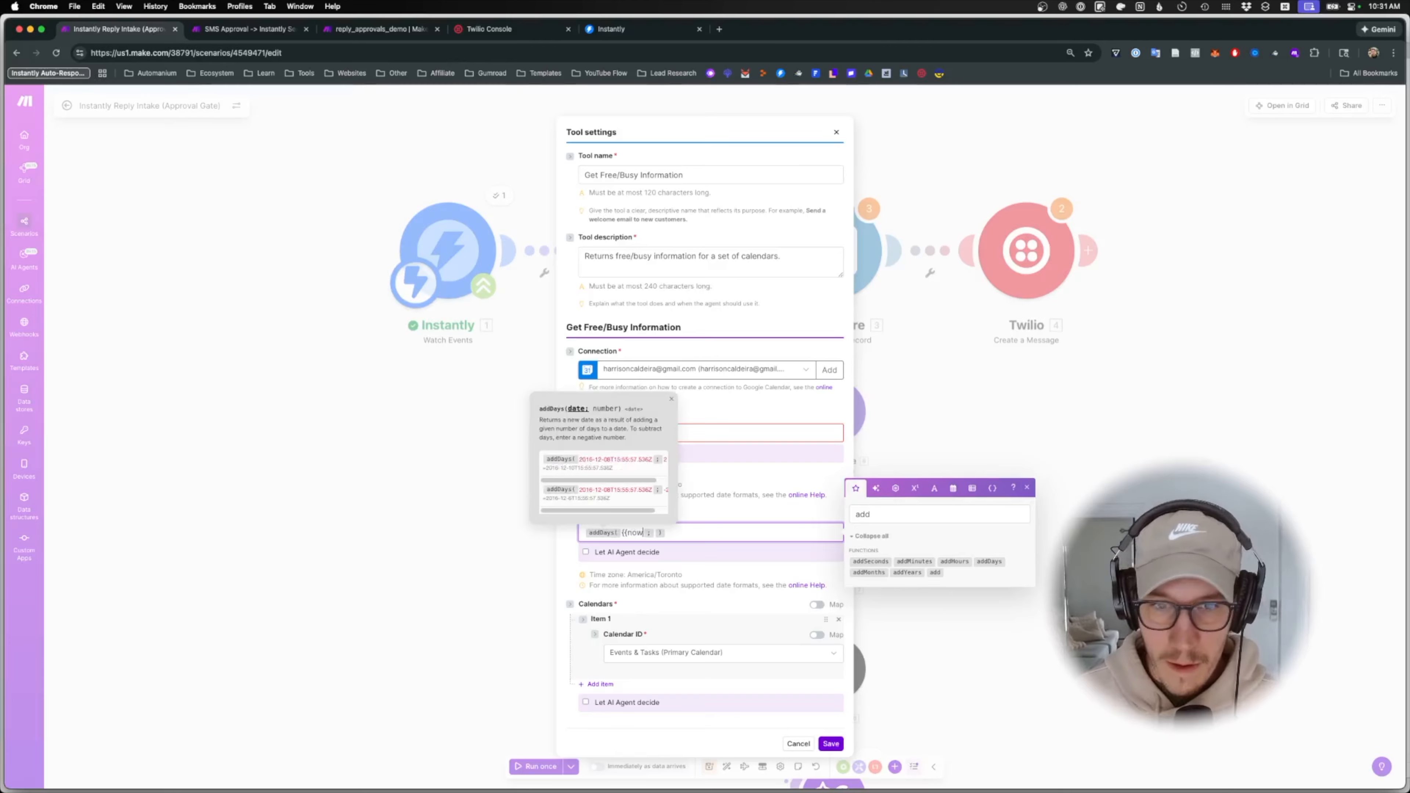
{"action": "type", "text": "}}"}
{"action": "key", "text": "Right"}
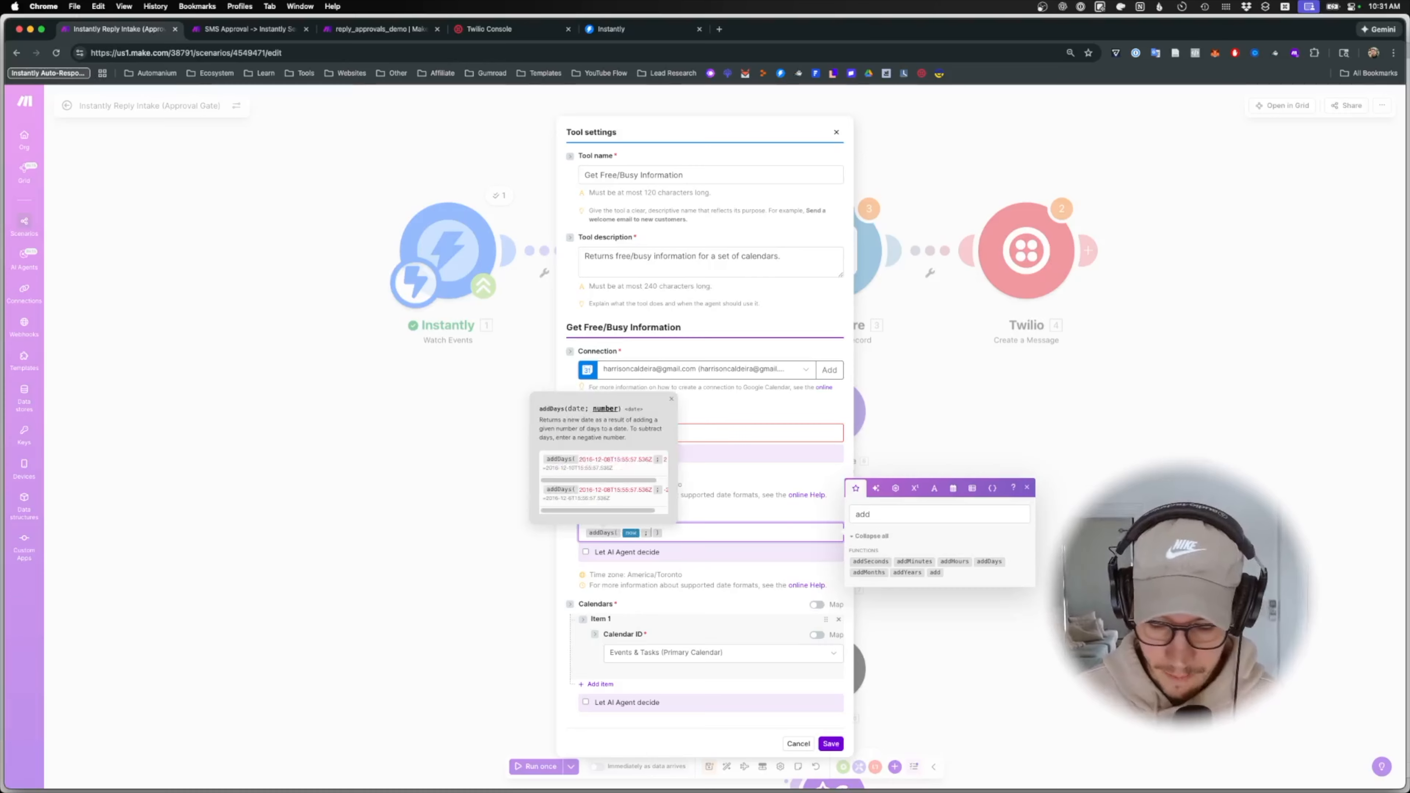
{"action": "type", "text": "9"}
{"action": "left_click", "coordinate": [685, 436]}
{"action": "type", "text": "{"}
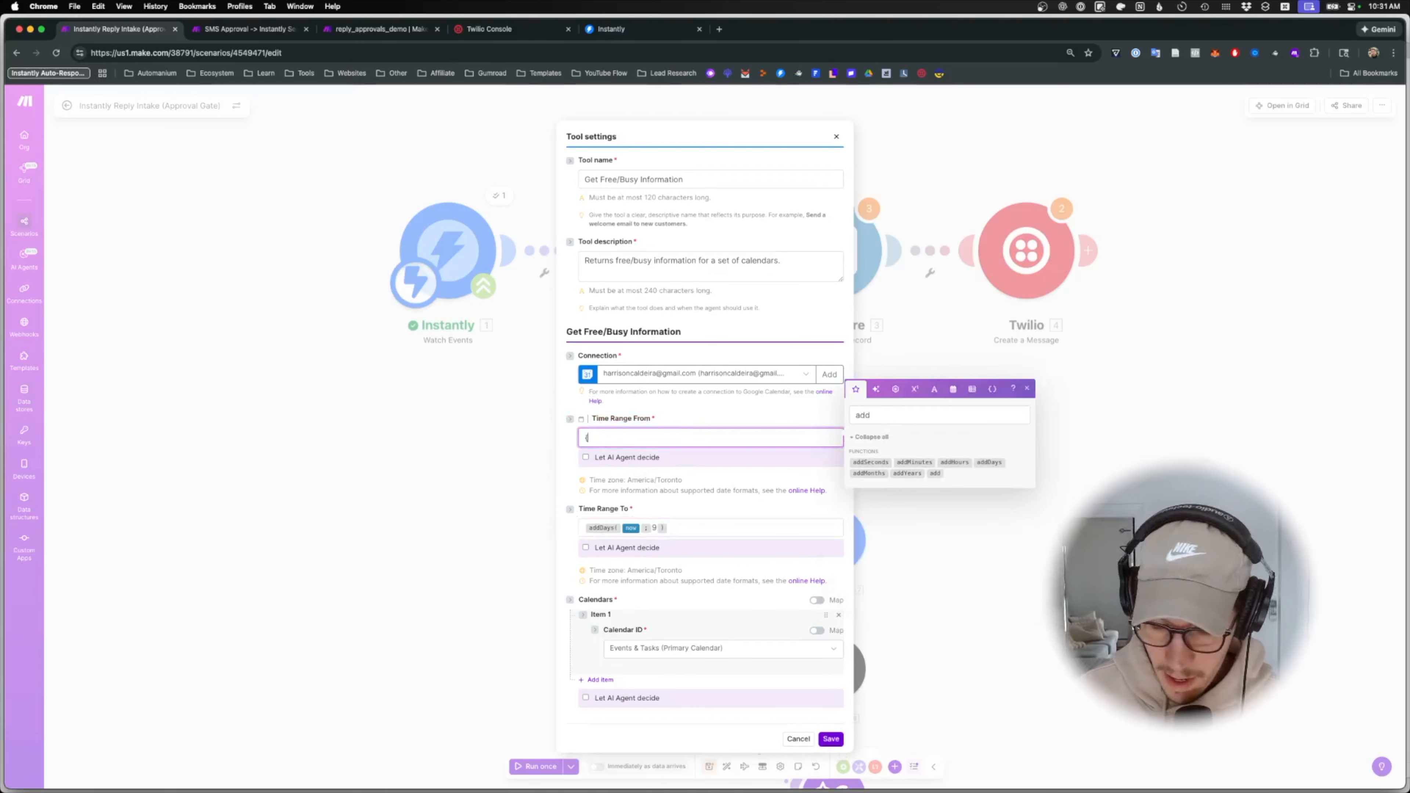
{"action": "type", "text": "{now}}"}
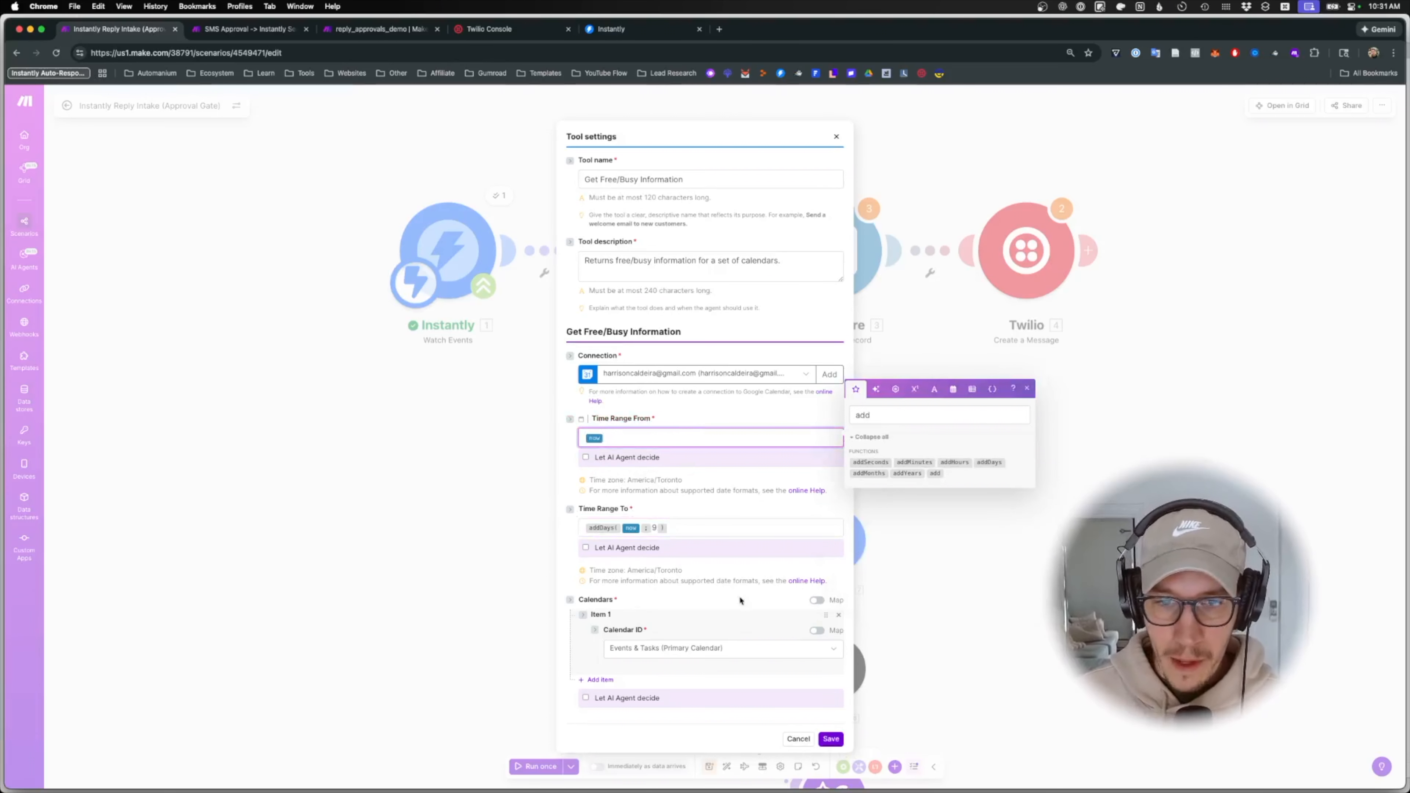
{"action": "left_click", "coordinate": [831, 740]}
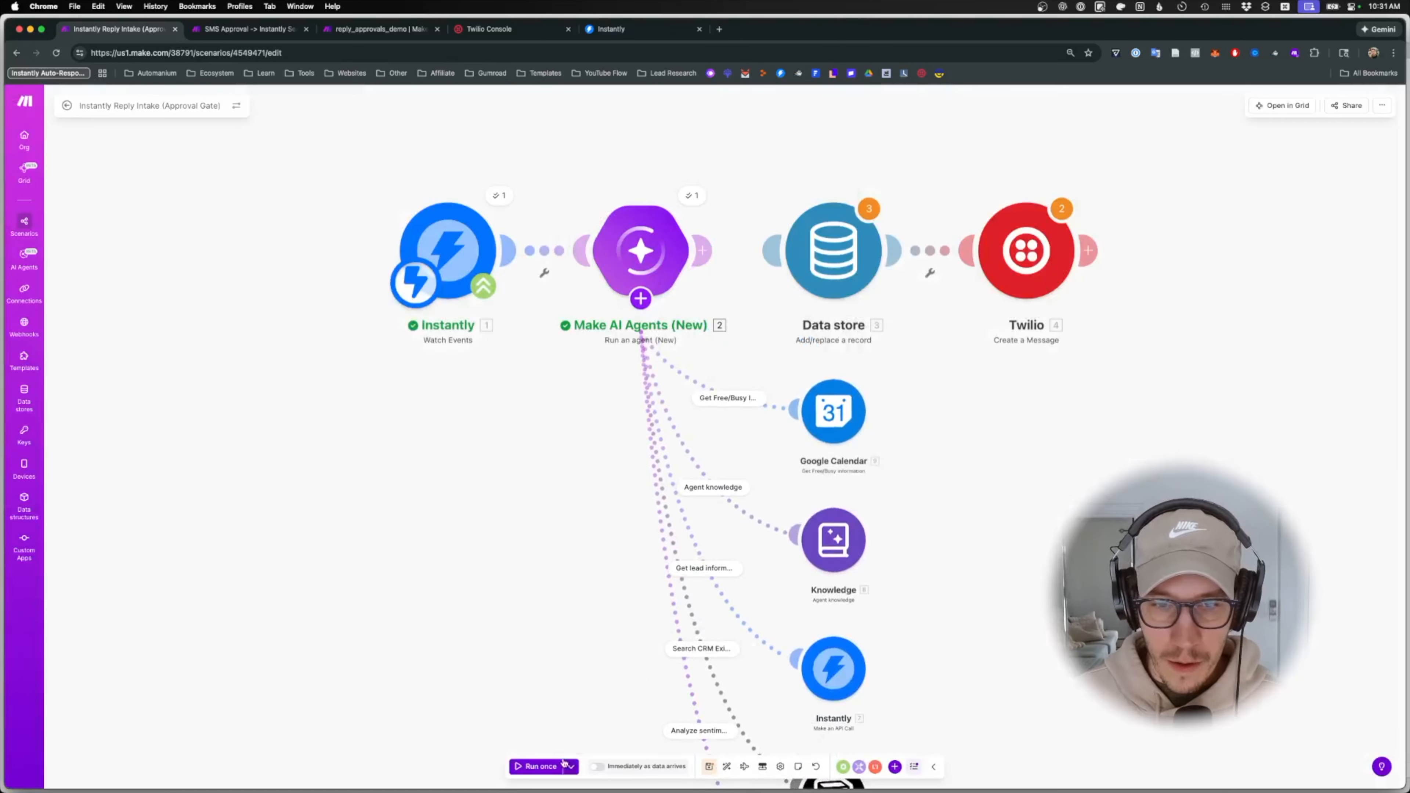
- Save the scenario and add Notion's Create a Data Source Item as an agent tool
{"action": "left_click", "coordinate": [709, 766]}
{"action": "scroll", "coordinate": [513, 542], "scroll_direction": "down", "scroll_amount": 3}
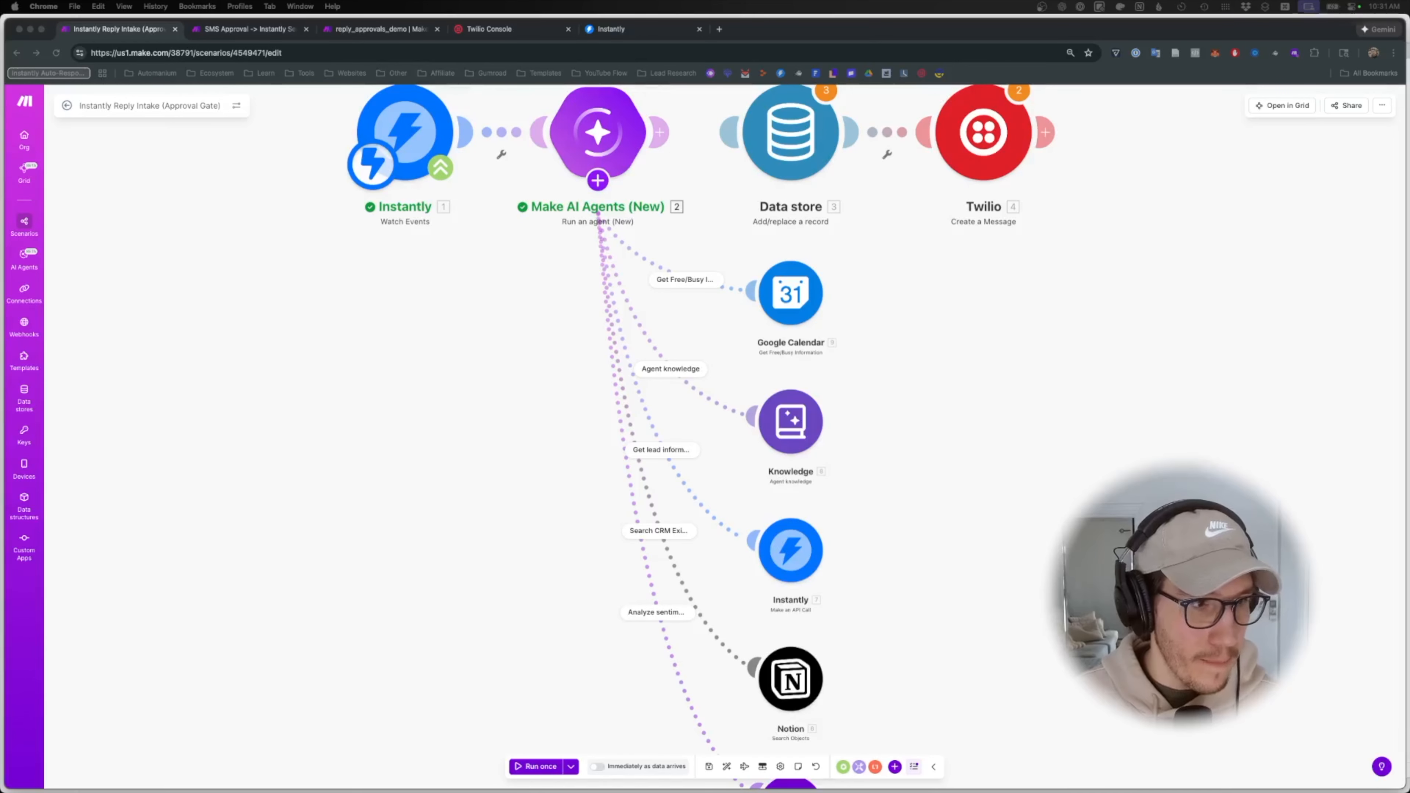
{"action": "left_click", "coordinate": [597, 180]}
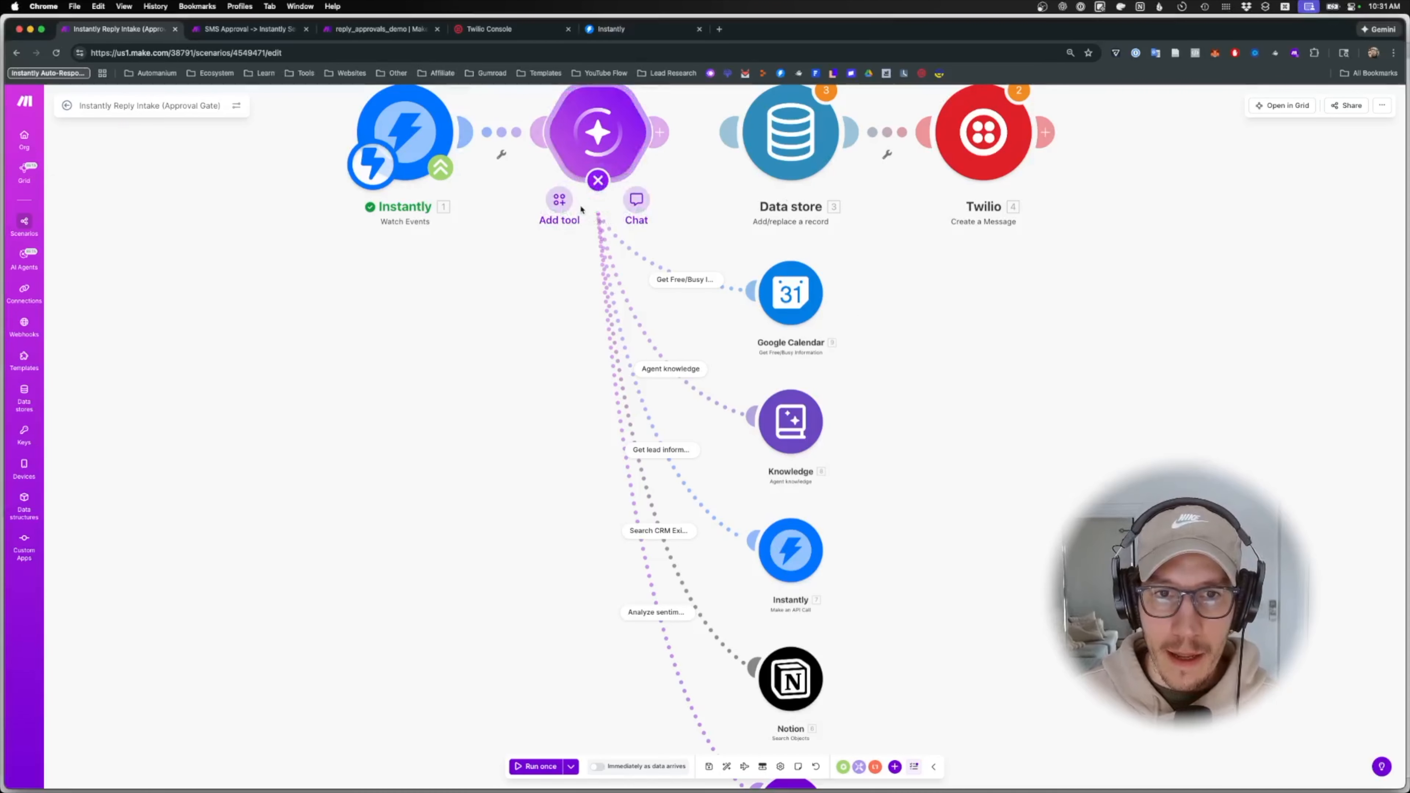
{"action": "left_click", "coordinate": [550, 210]}
{"action": "left_click", "coordinate": [616, 324]}
{"action": "type", "text": "c"}
{"action": "left_click", "coordinate": [663, 418]}
- Name the tool 'Create CRM Lead (Notion)' and paste its lead-creation description
{"action": "left_click", "coordinate": [647, 294]}
{"action": "key", "text": "super+a"}
{"action": "type", "text": "Create CRM Lead (Notion)"}
{"action": "left_click", "coordinate": [704, 382]}
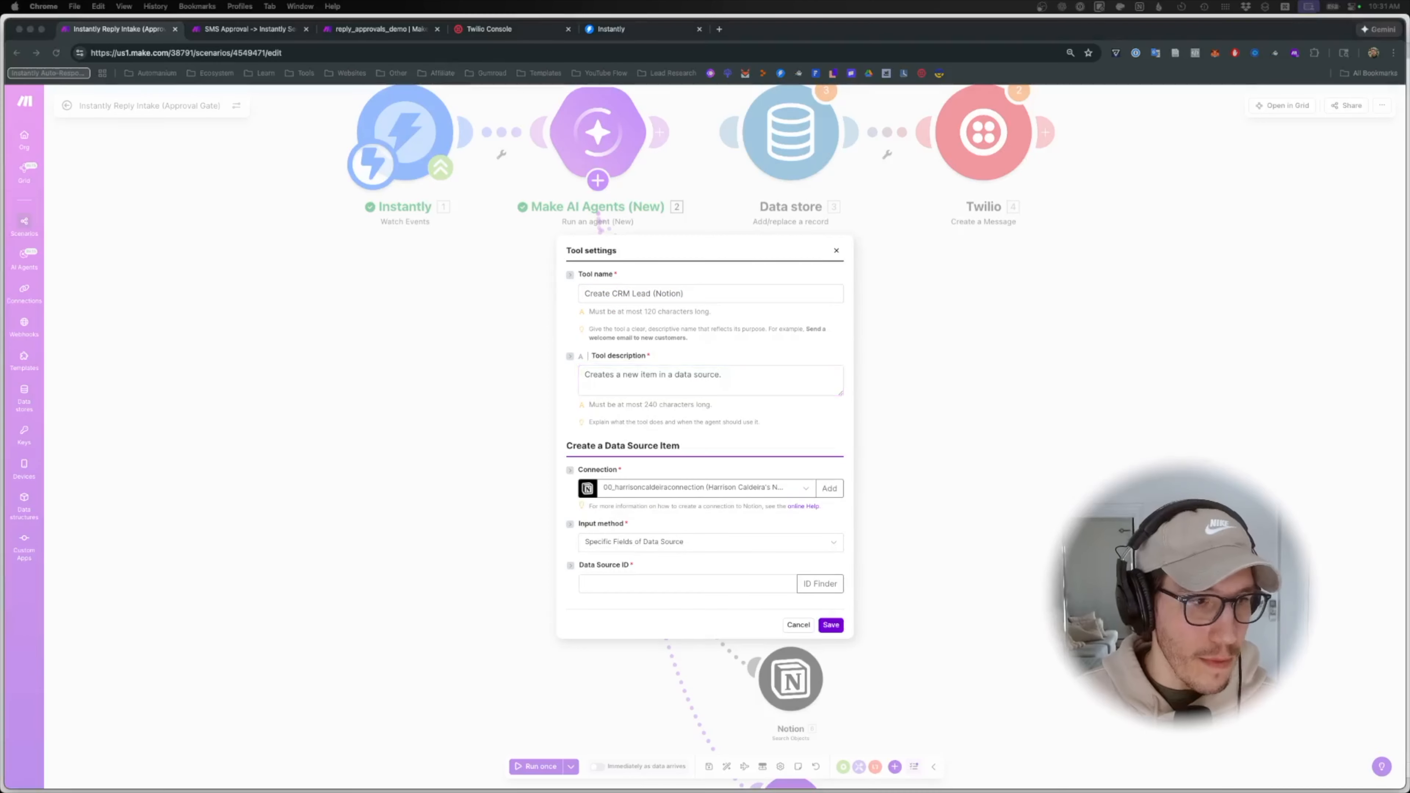
{"action": "left_click", "coordinate": [662, 382]}
{"action": "key", "text": "super+a"}
{"action": "type", "text": "Create a new lead page in the Notion CRM ONLY when a reply asks how it works, what is involved, next steps, pricing, or timing. Do NOT use for neutral, negative, or closed replies."}
- Keep the existing Notion connection and select the CRM data source
{"action": "left_click", "coordinate": [729, 489]}
{"action": "left_click", "coordinate": [729, 489]}
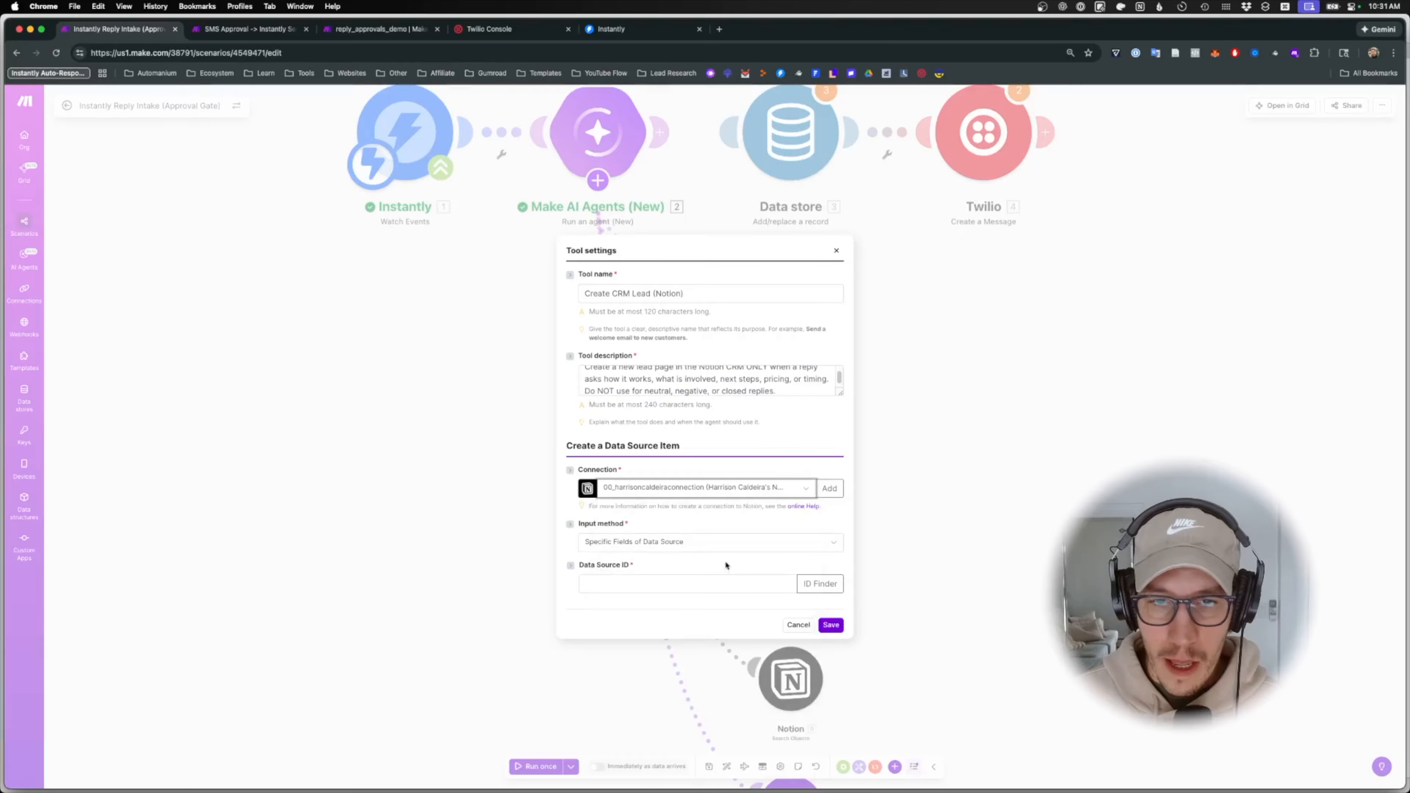
{"action": "left_click", "coordinate": [820, 583]}
{"action": "left_click", "coordinate": [921, 610]}
{"action": "type", "text": "crm"}
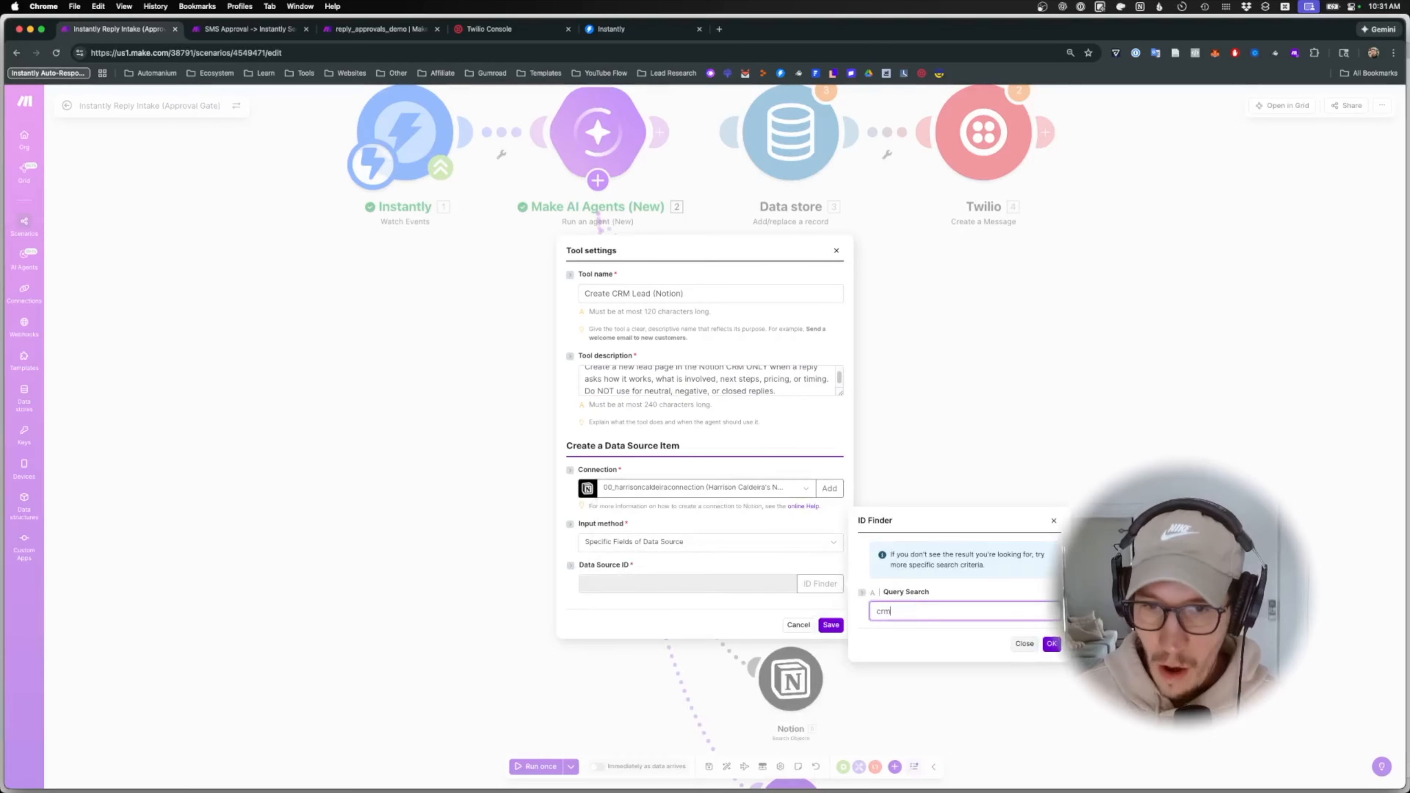
{"action": "left_click", "coordinate": [1052, 644]}
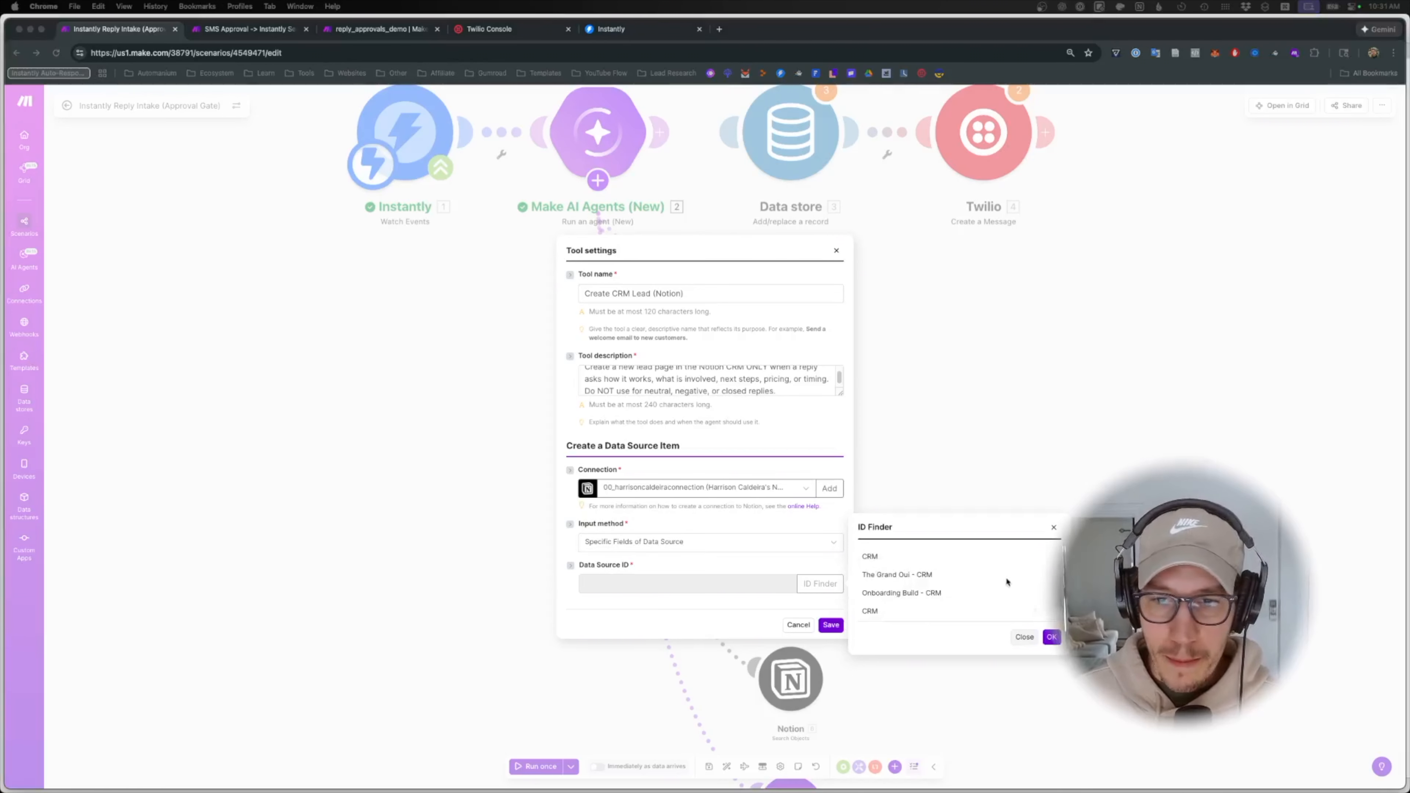
{"action": "left_click", "coordinate": [880, 560]}
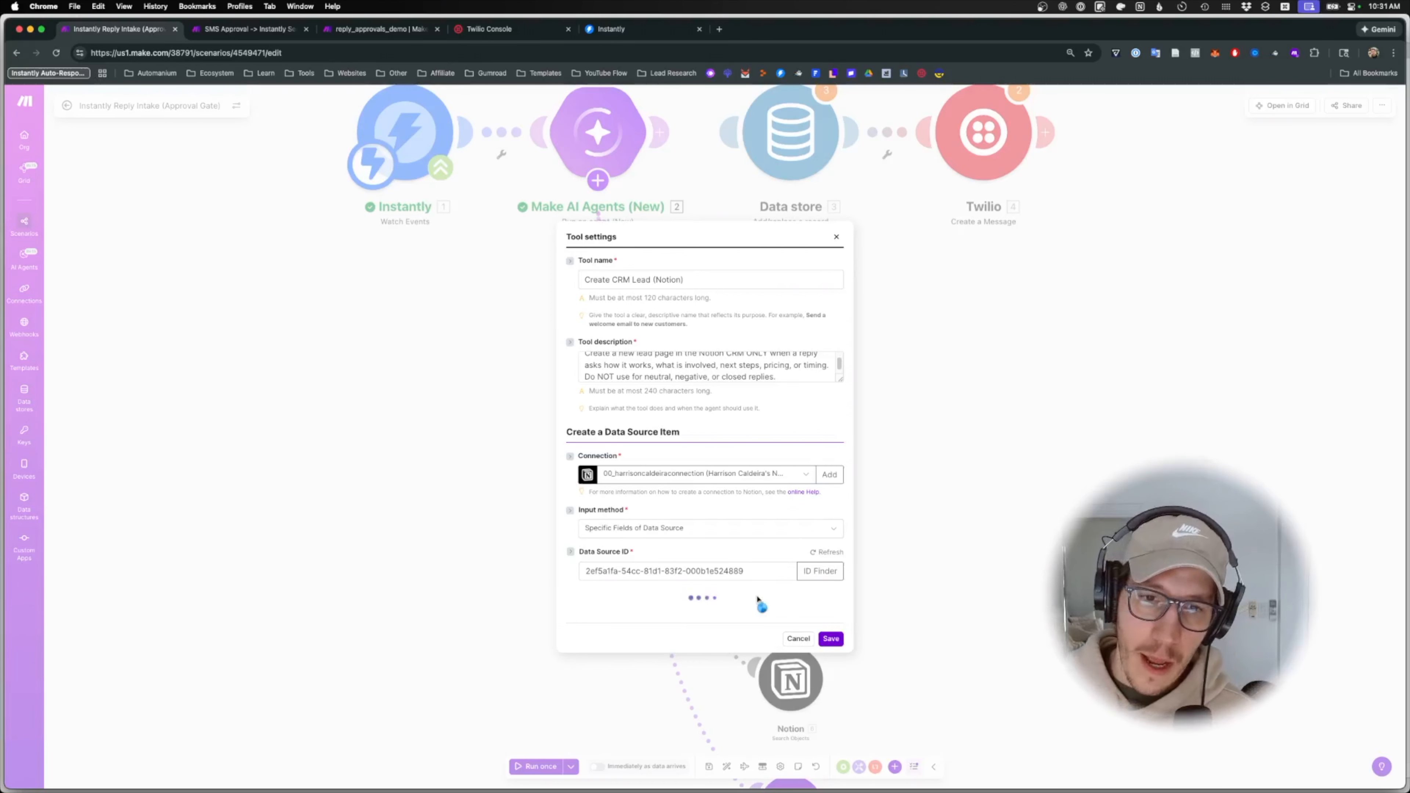
- Map the lead's first name and last name into the tool's Full Name field
{"action": "scroll", "coordinate": [612, 420], "scroll_direction": "down", "scroll_amount": 1}
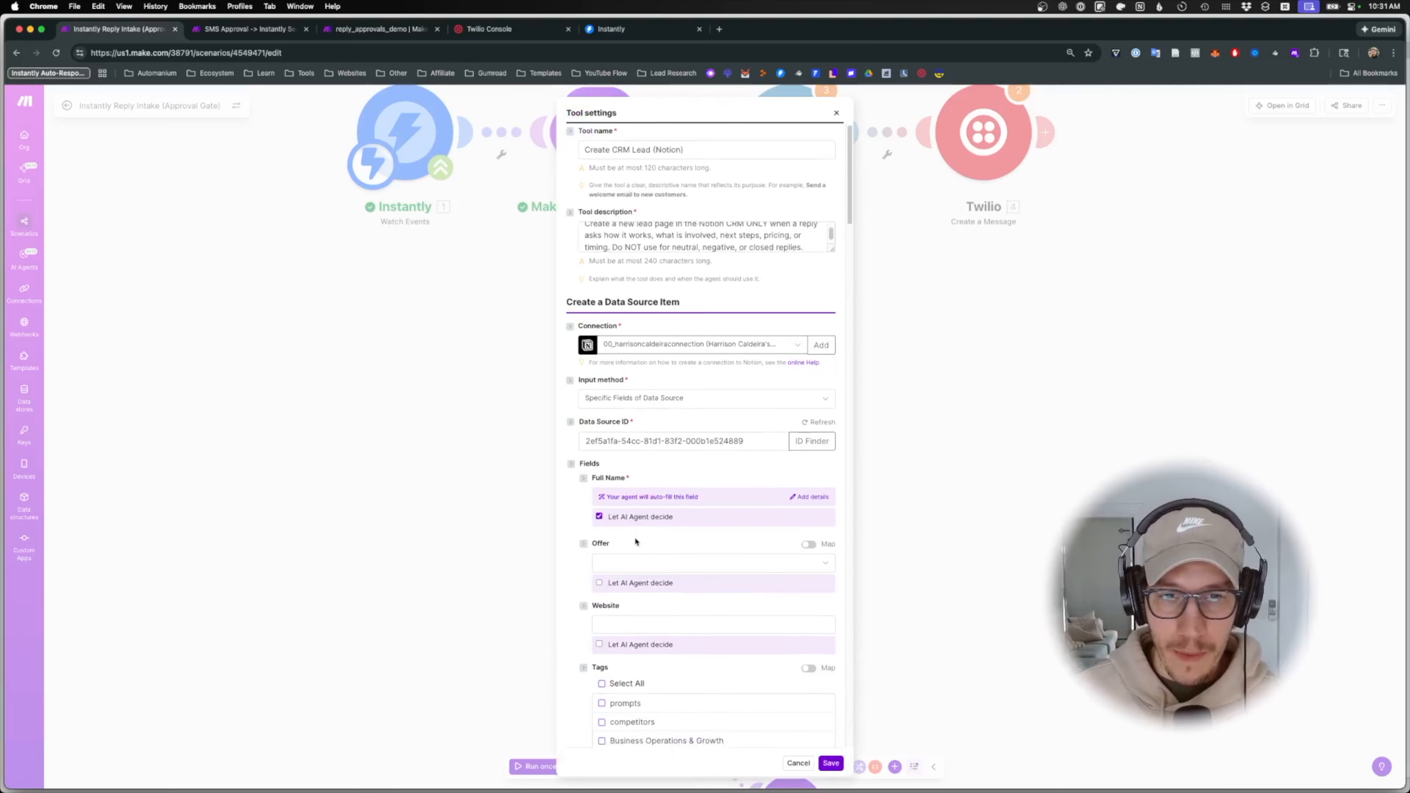
{"action": "left_click", "coordinate": [599, 512]}
{"action": "left_click", "coordinate": [617, 492]}
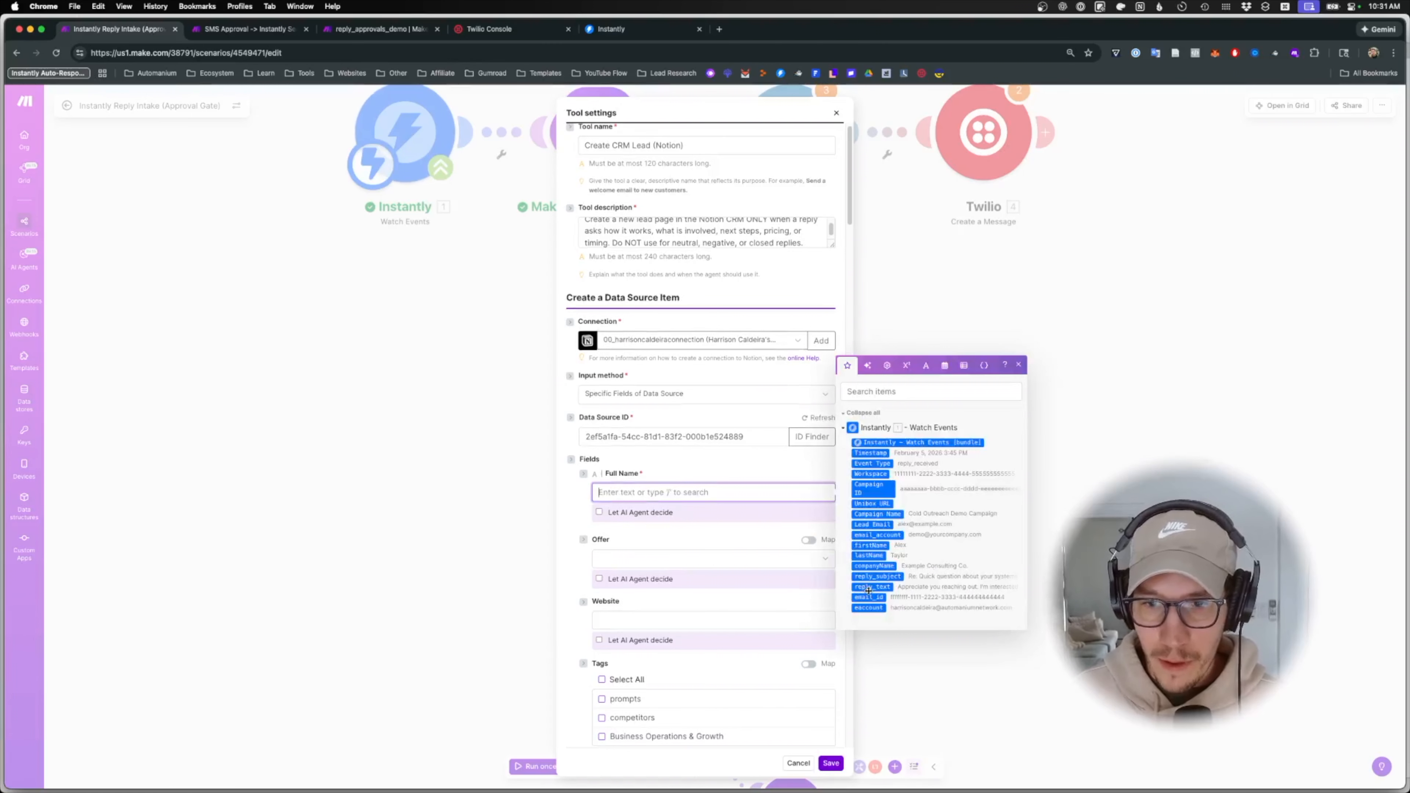
{"action": "left_click", "coordinate": [870, 545]}
{"action": "left_click", "coordinate": [870, 555]}
- Map companyName into Company and the Lead Email, not email_account, into Email
{"action": "scroll", "coordinate": [735, 569], "scroll_direction": "down", "scroll_amount": 5}
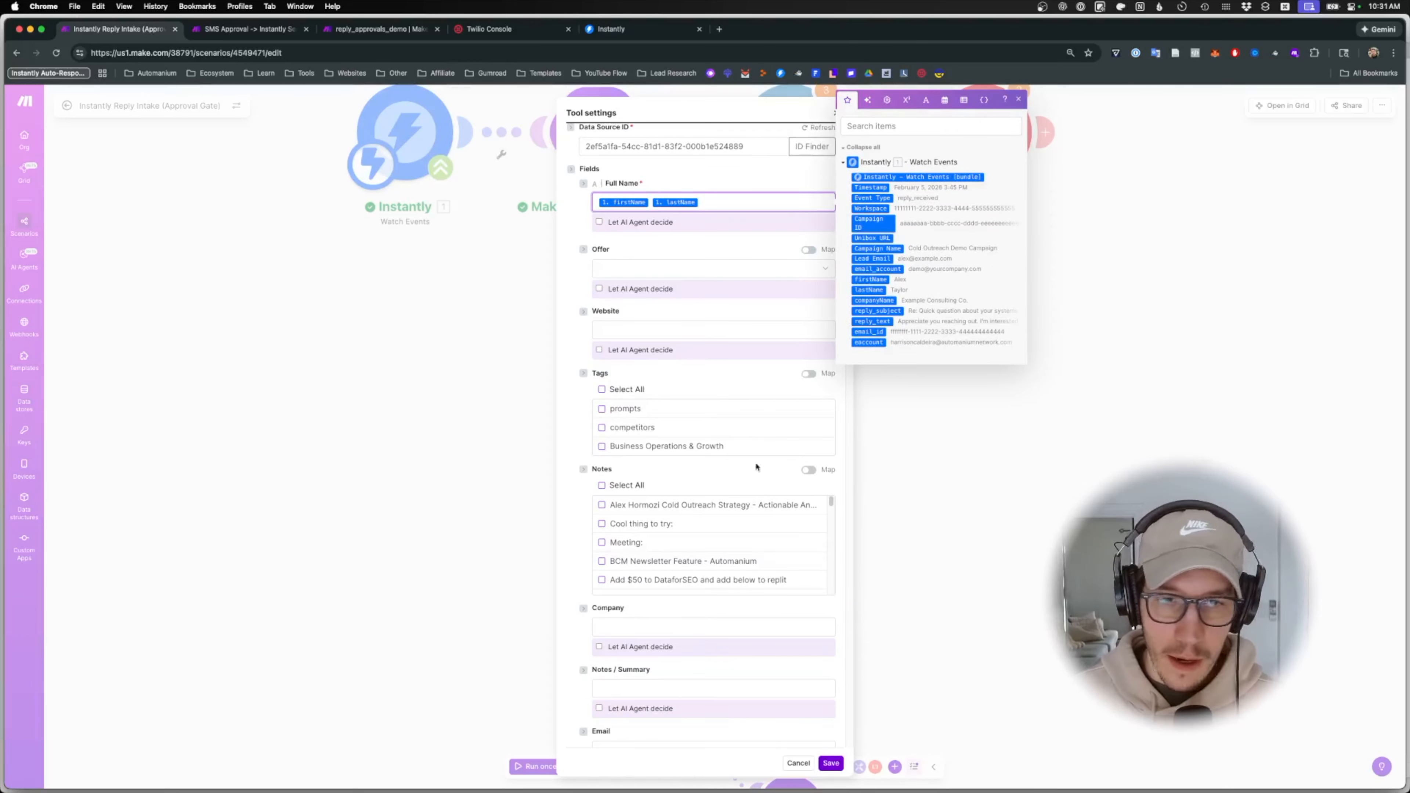
{"action": "scroll", "coordinate": [789, 436], "scroll_direction": "down", "scroll_amount": 4}
{"action": "left_click", "coordinate": [789, 439]}
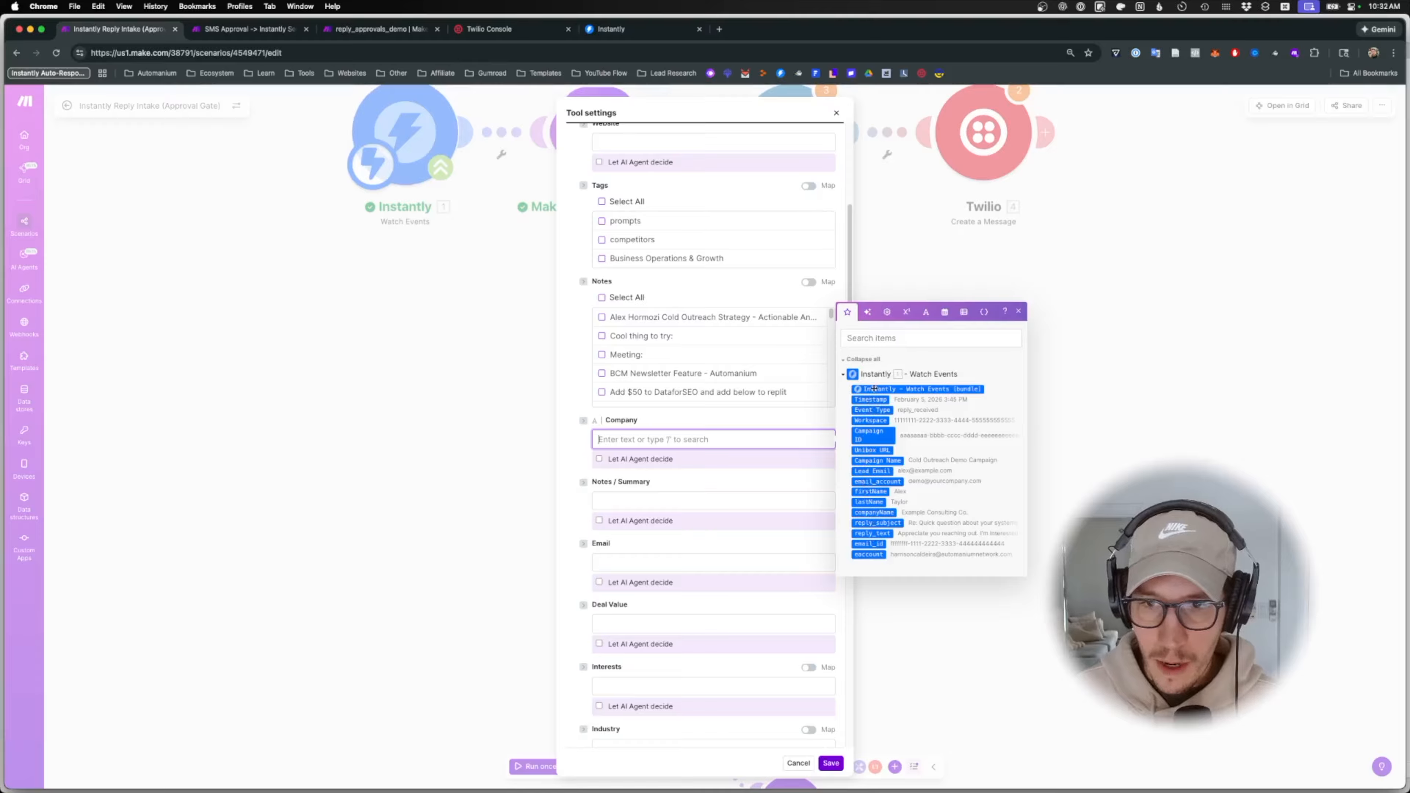
{"action": "left_click", "coordinate": [880, 514]}
{"action": "left_click", "coordinate": [686, 562]}
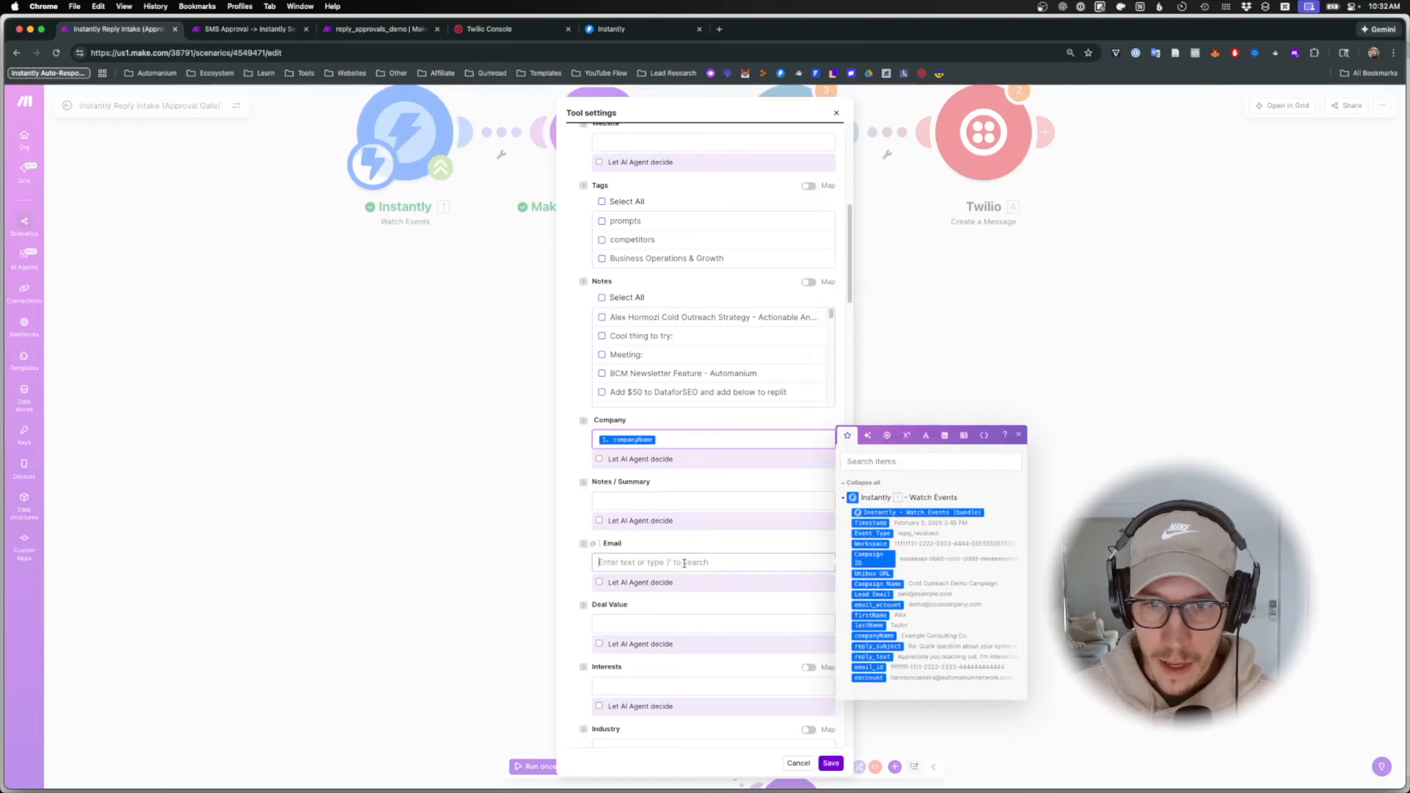
{"action": "left_click", "coordinate": [878, 605]}
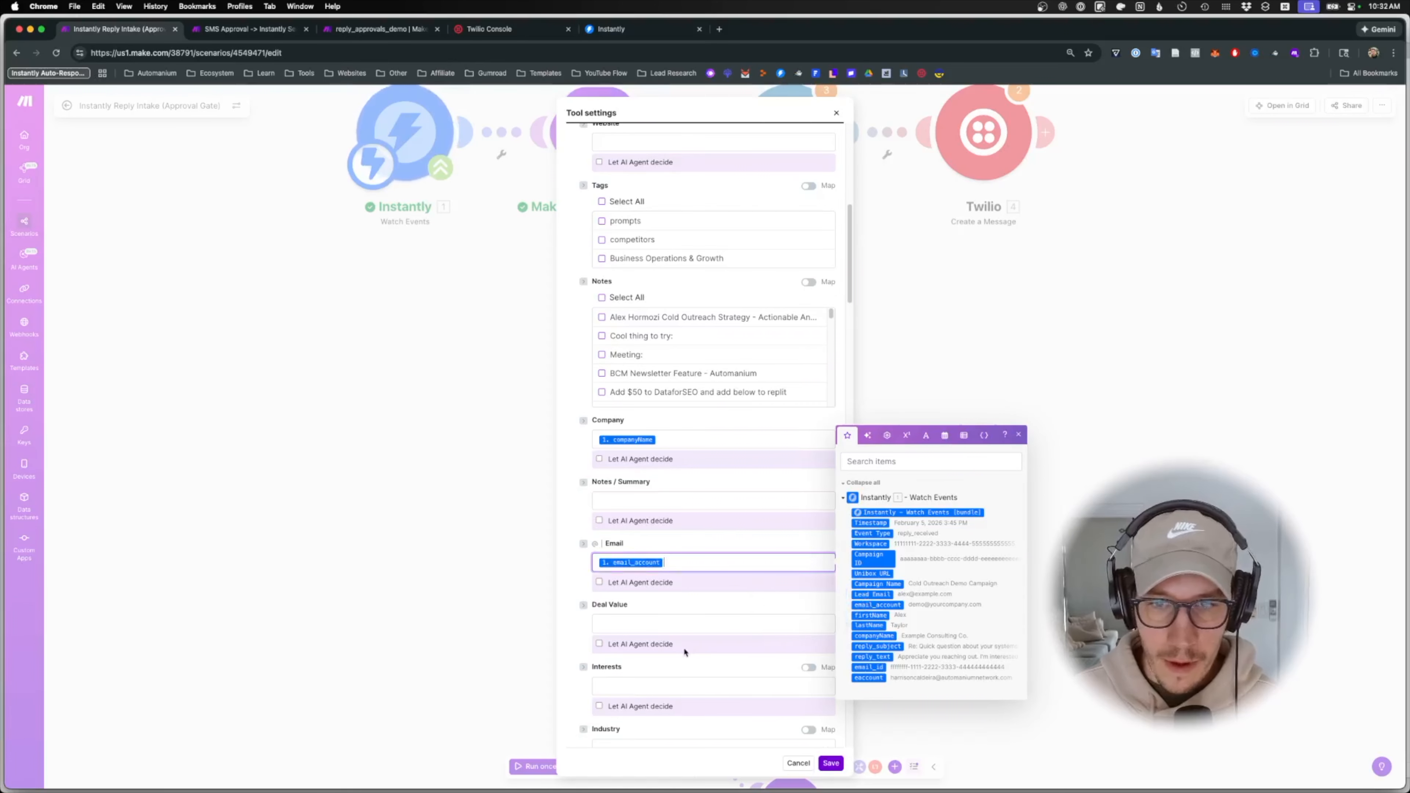
{"action": "key", "text": "BackSpace"}
{"action": "left_click", "coordinate": [872, 594]}
- Assign the lead owner for new CRM leads and tick the Analytics option
{"action": "scroll", "coordinate": [872, 594], "scroll_direction": "down", "scroll_amount": 3}
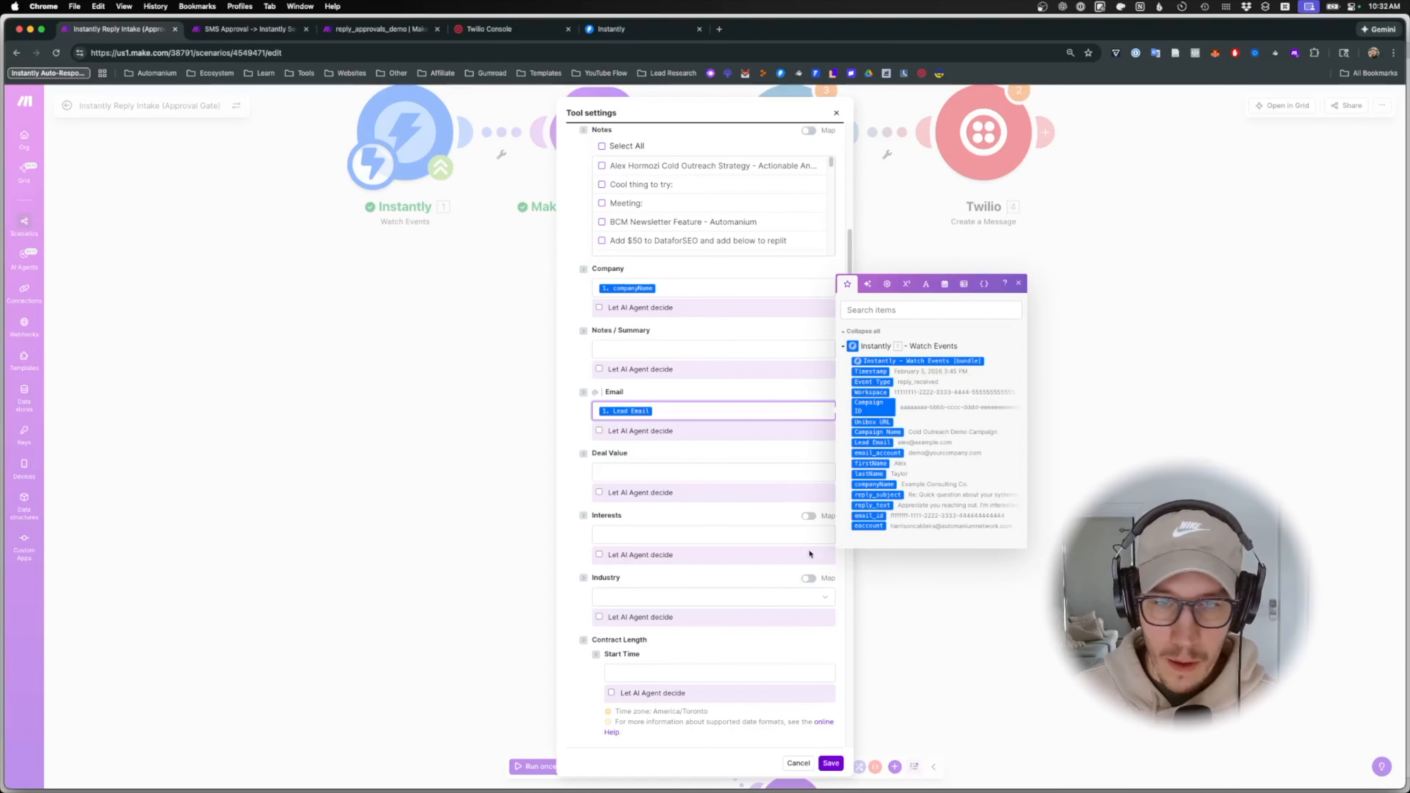
{"action": "scroll", "coordinate": [806, 526], "scroll_direction": "down", "scroll_amount": 10}
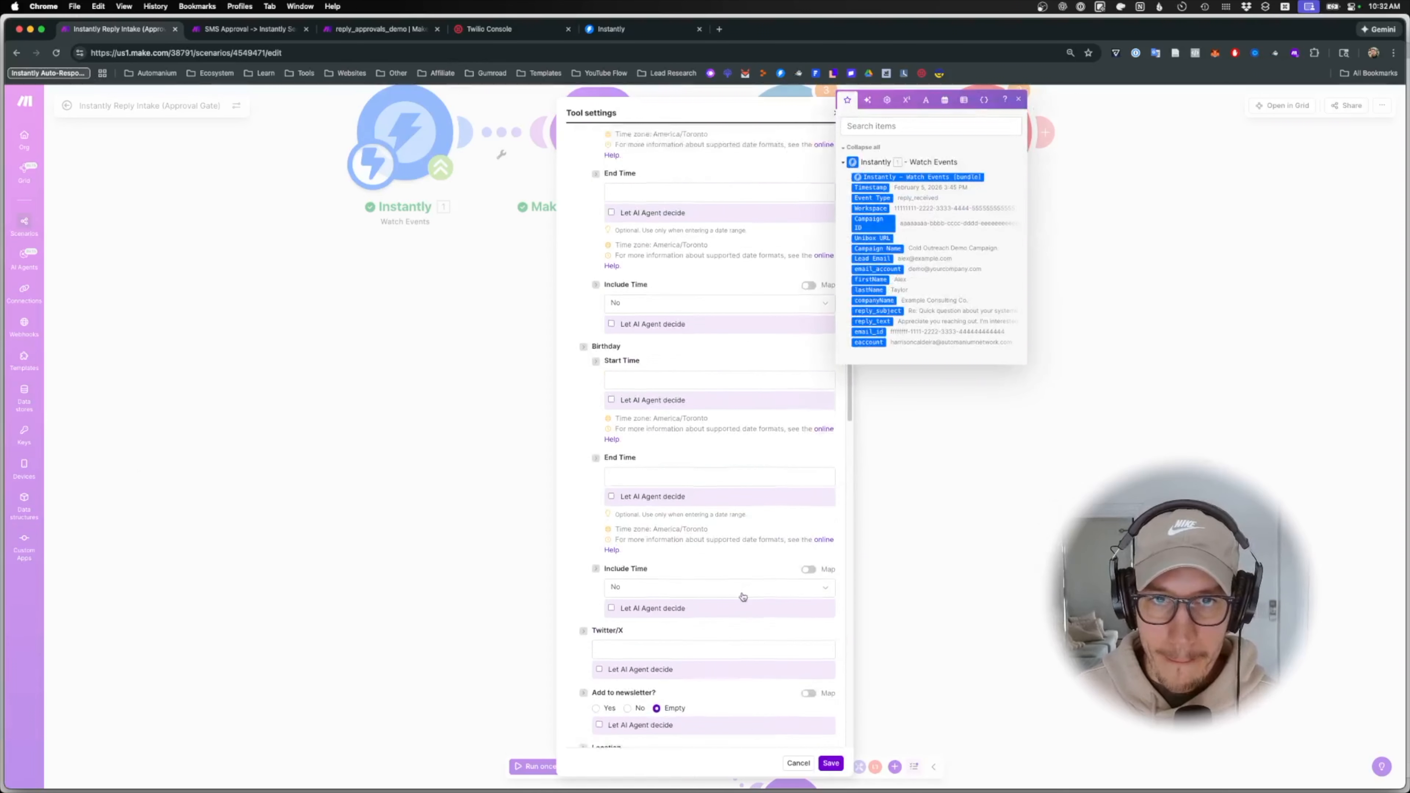
{"action": "scroll", "coordinate": [744, 597], "scroll_direction": "down", "scroll_amount": 6}
{"action": "scroll", "coordinate": [734, 591], "scroll_direction": "up", "scroll_amount": 15}
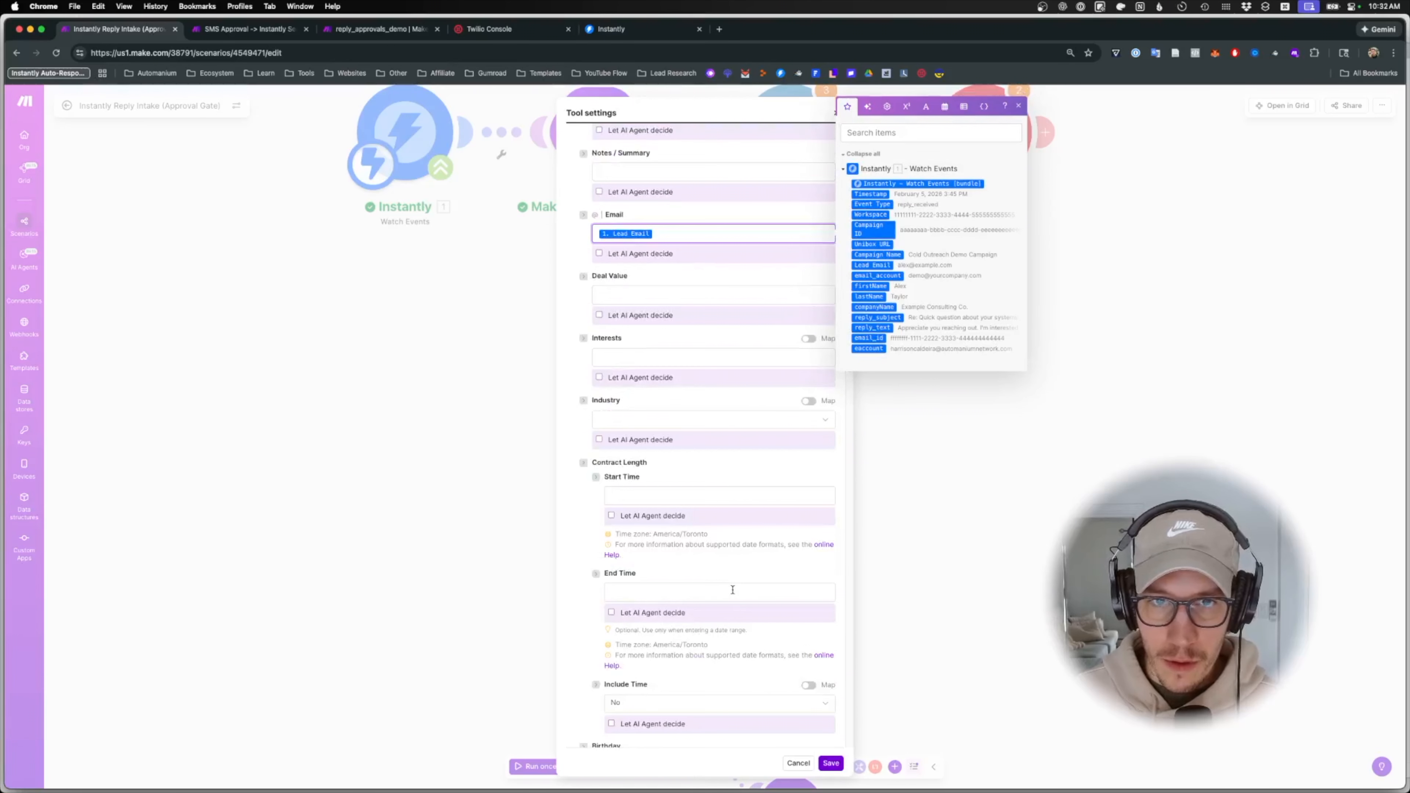
{"action": "scroll", "coordinate": [711, 560], "scroll_direction": "down", "scroll_amount": 5}
{"action": "scroll", "coordinate": [710, 560], "scroll_direction": "down", "scroll_amount": 5}
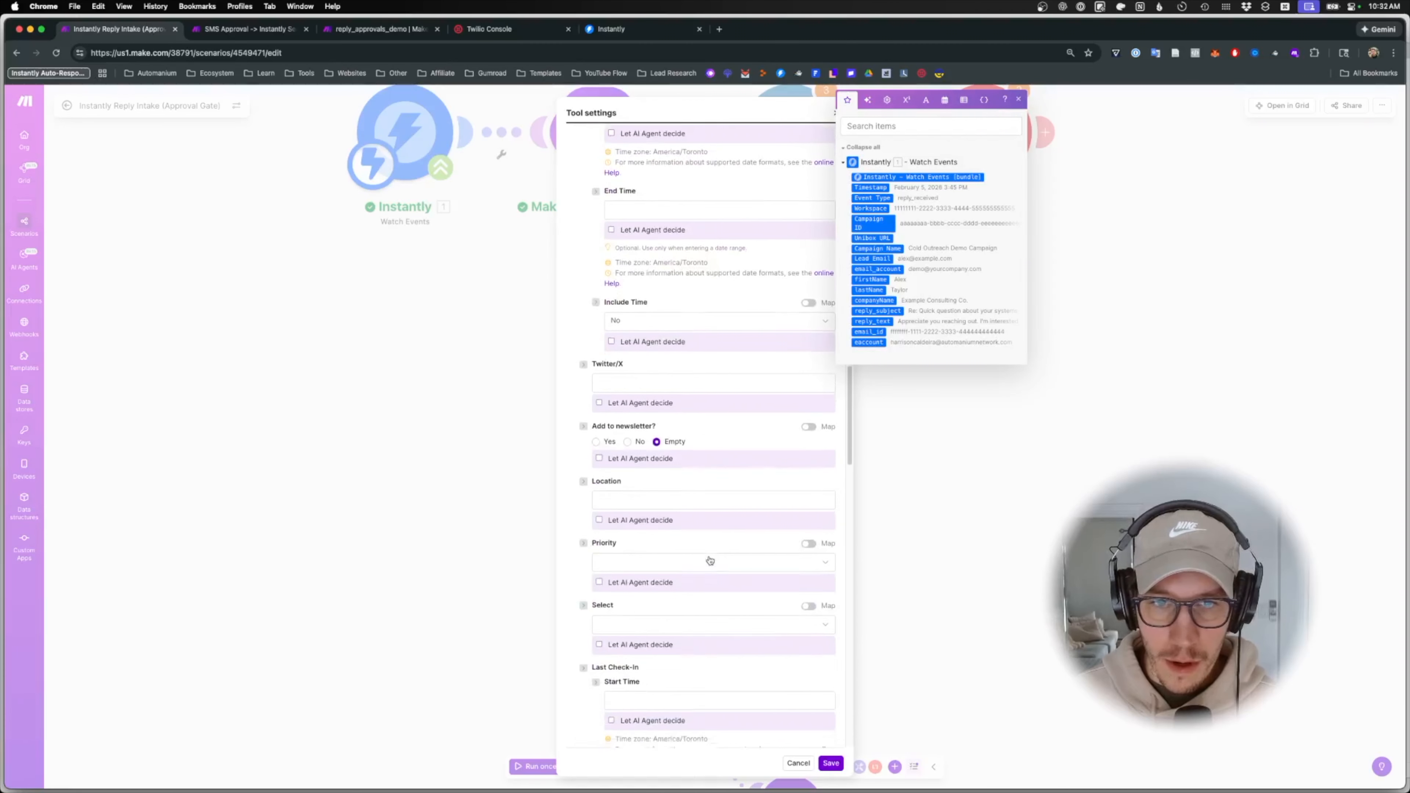
{"action": "scroll", "coordinate": [710, 560], "scroll_direction": "down", "scroll_amount": 1}
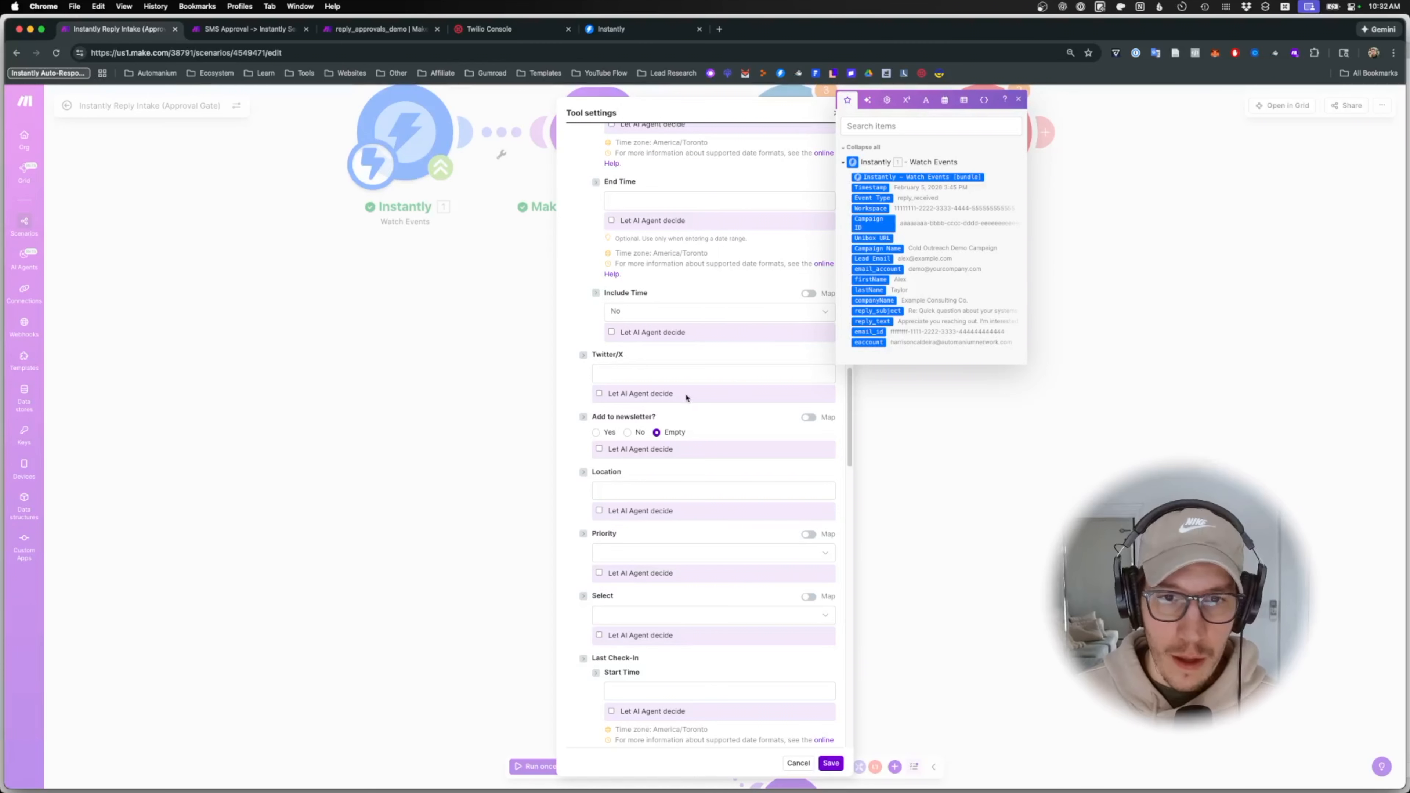
{"action": "scroll", "coordinate": [687, 397], "scroll_direction": "down", "scroll_amount": 12}
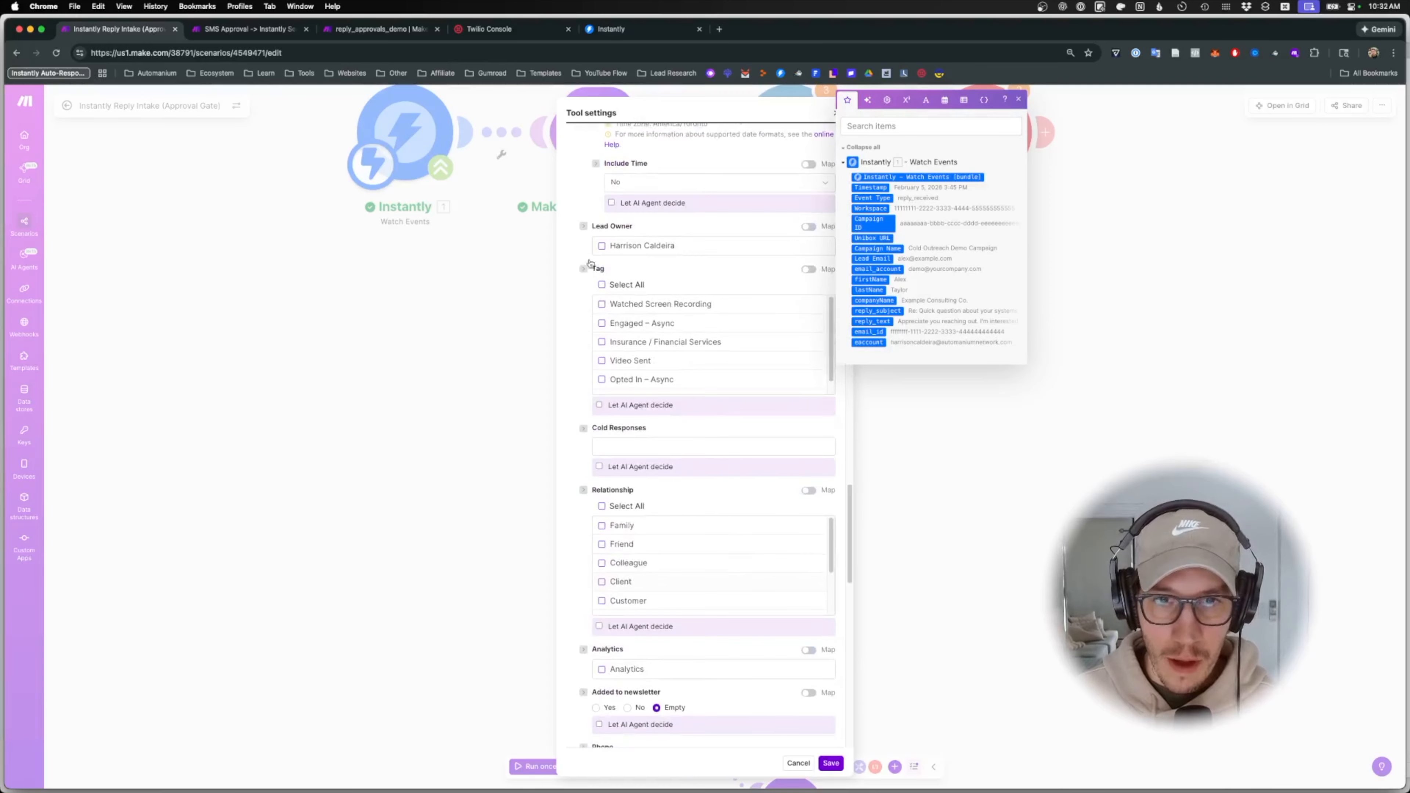
{"action": "left_click", "coordinate": [602, 246]}
{"action": "scroll", "coordinate": [718, 589], "scroll_direction": "down", "scroll_amount": 6}
{"action": "left_click", "coordinate": [602, 594]}
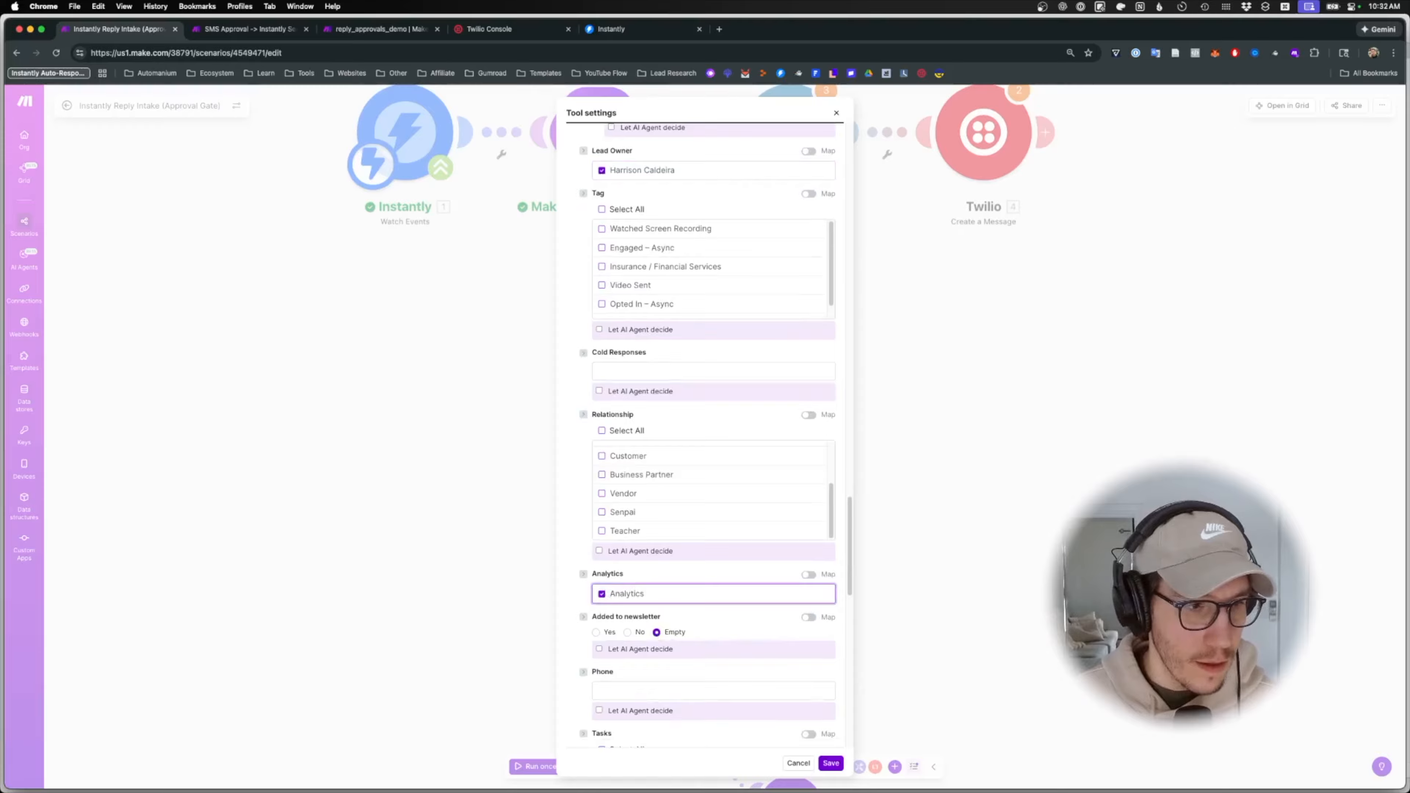
- Map the lead's lastName into Surname and save the Create CRM Lead tool settings
{"action": "scroll", "coordinate": [709, 551], "scroll_direction": "down", "scroll_amount": 10}
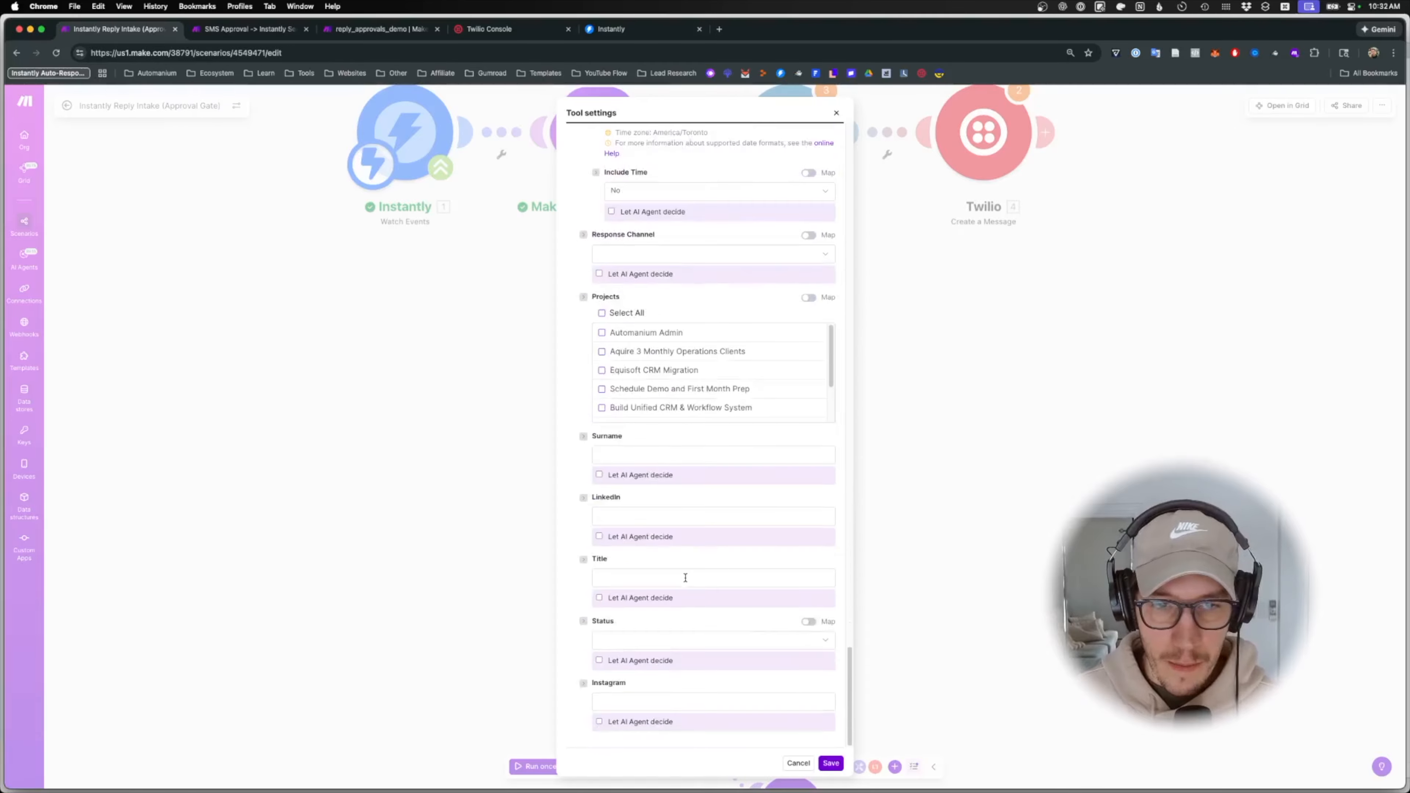
{"action": "left_click", "coordinate": [695, 455]}
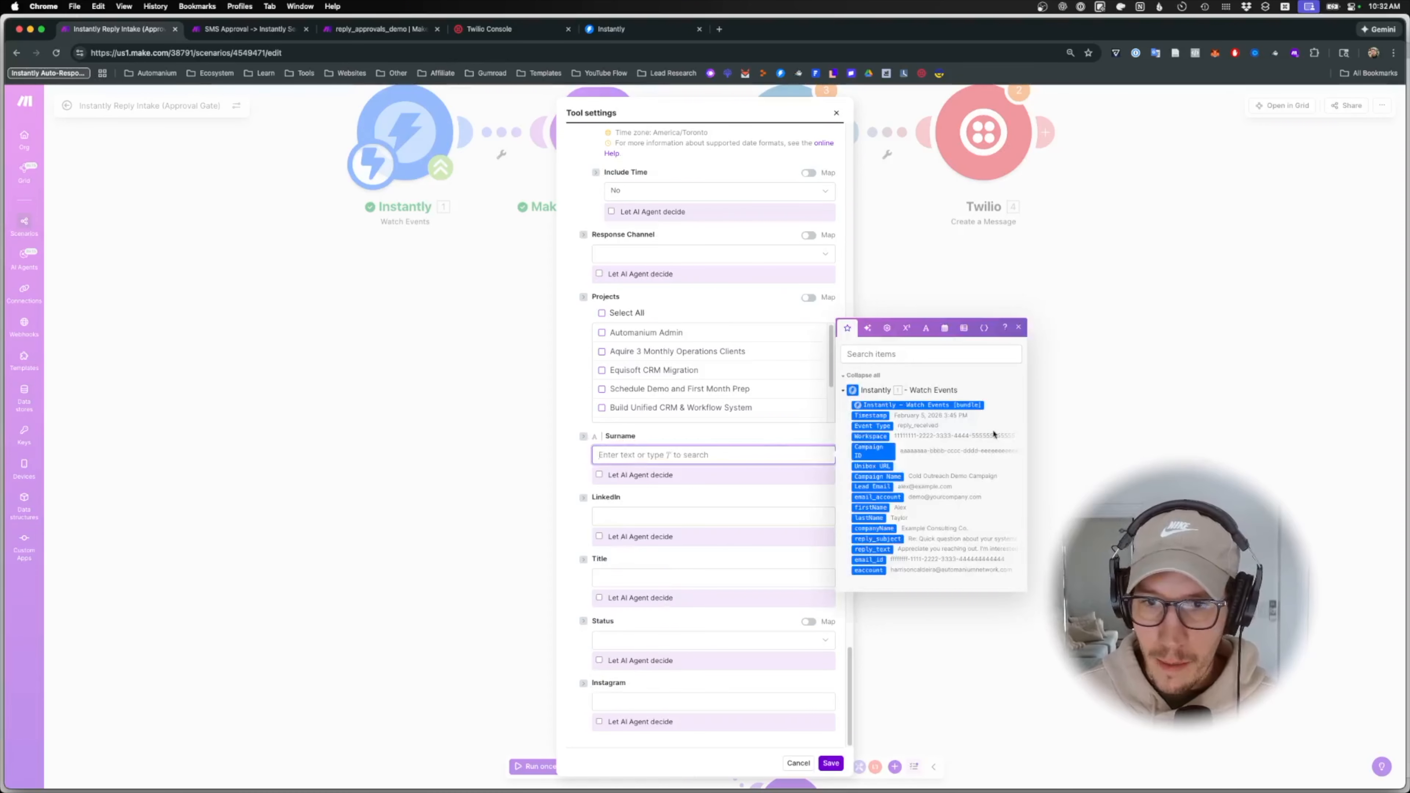
{"action": "left_click", "coordinate": [870, 518]}
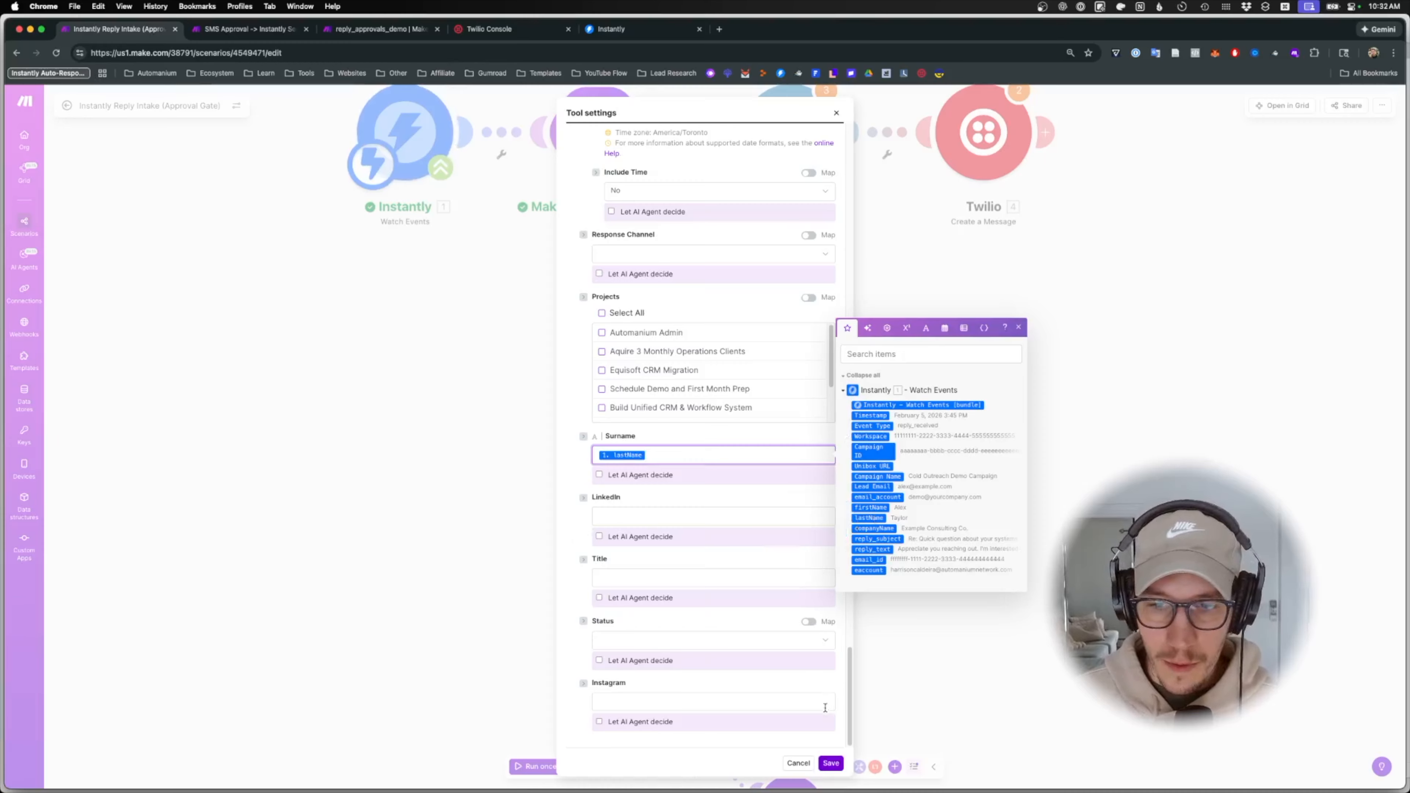
{"action": "left_click", "coordinate": [831, 763]}
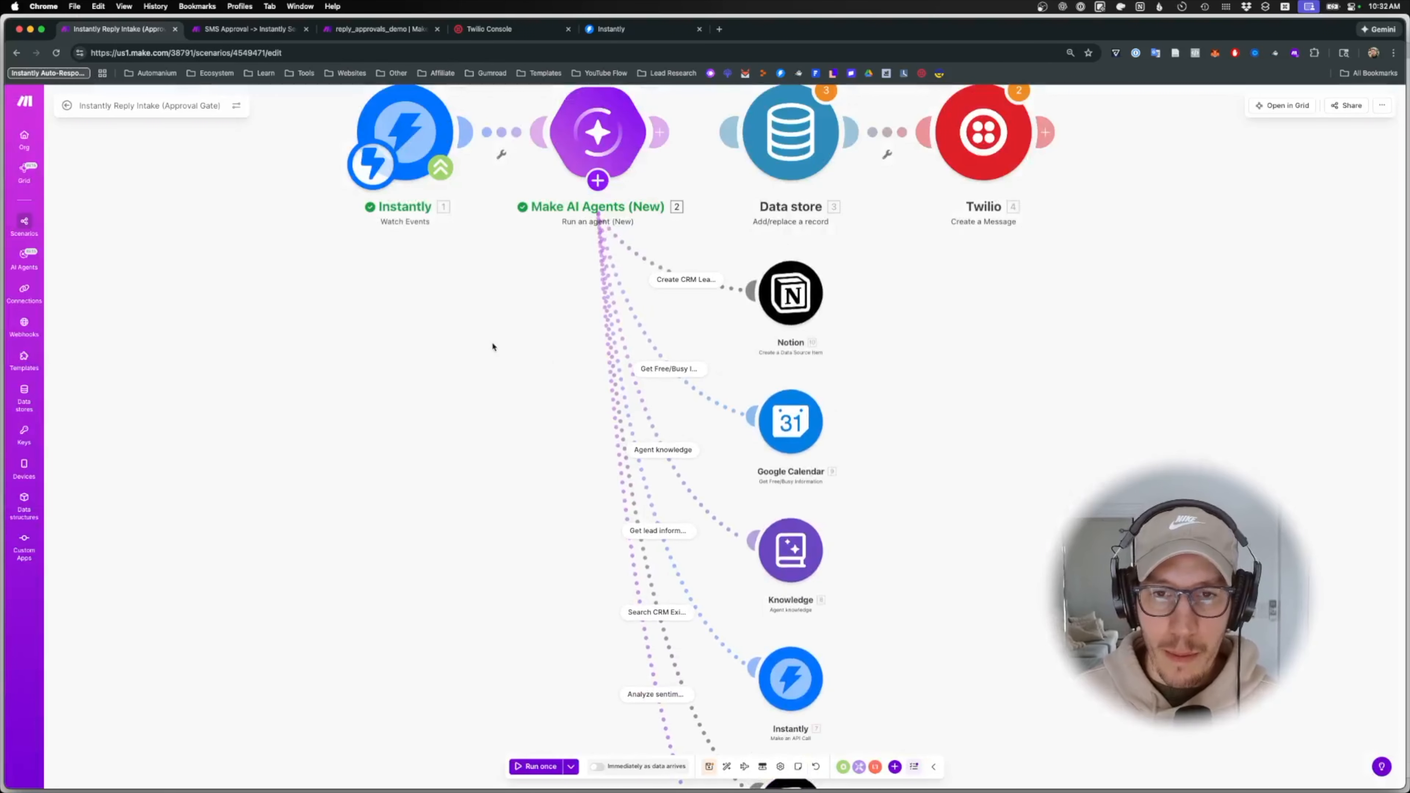
- Add a Make AI Web Search 'Generate a response' tool to the agent
{"action": "key", "text": "super+space"}
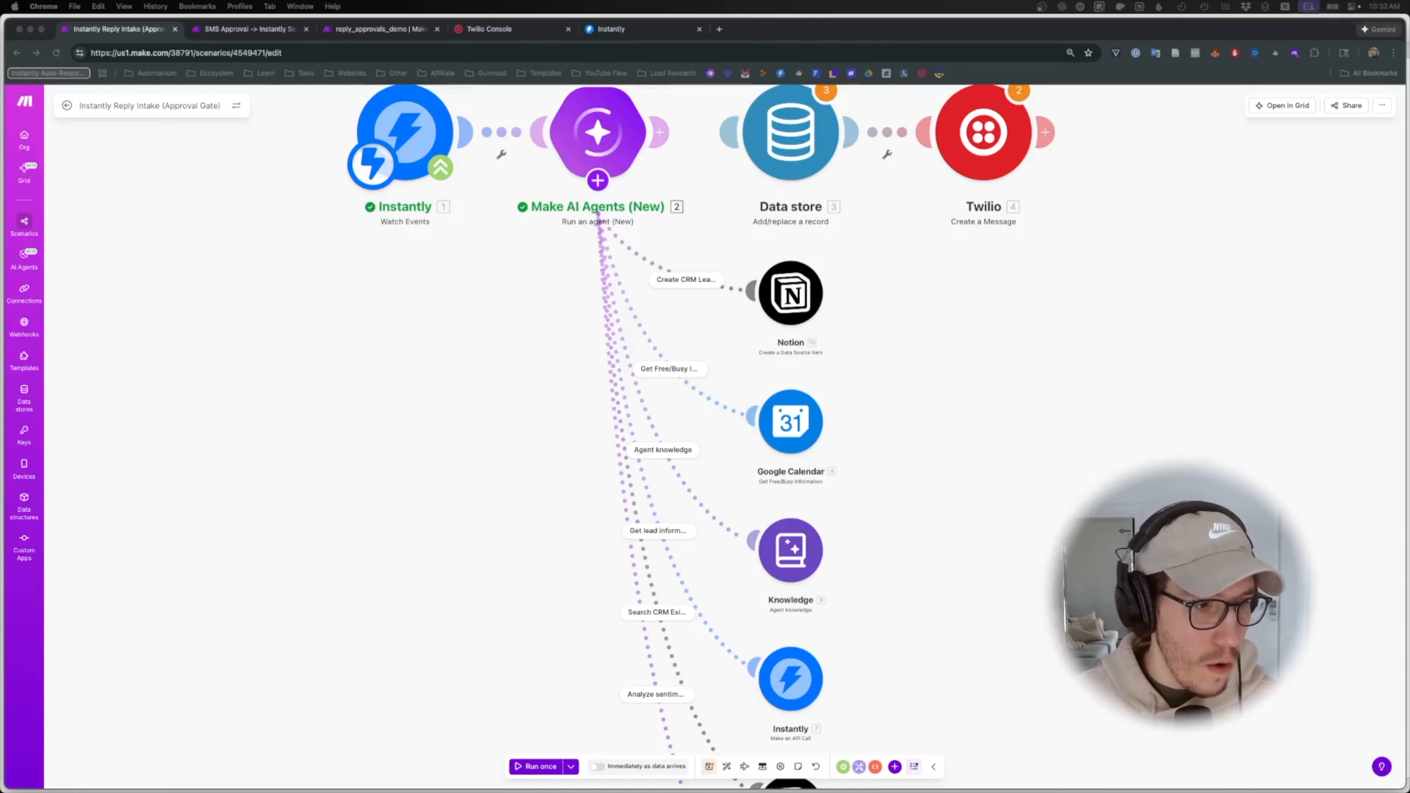
{"action": "left_click", "coordinate": [598, 189]}
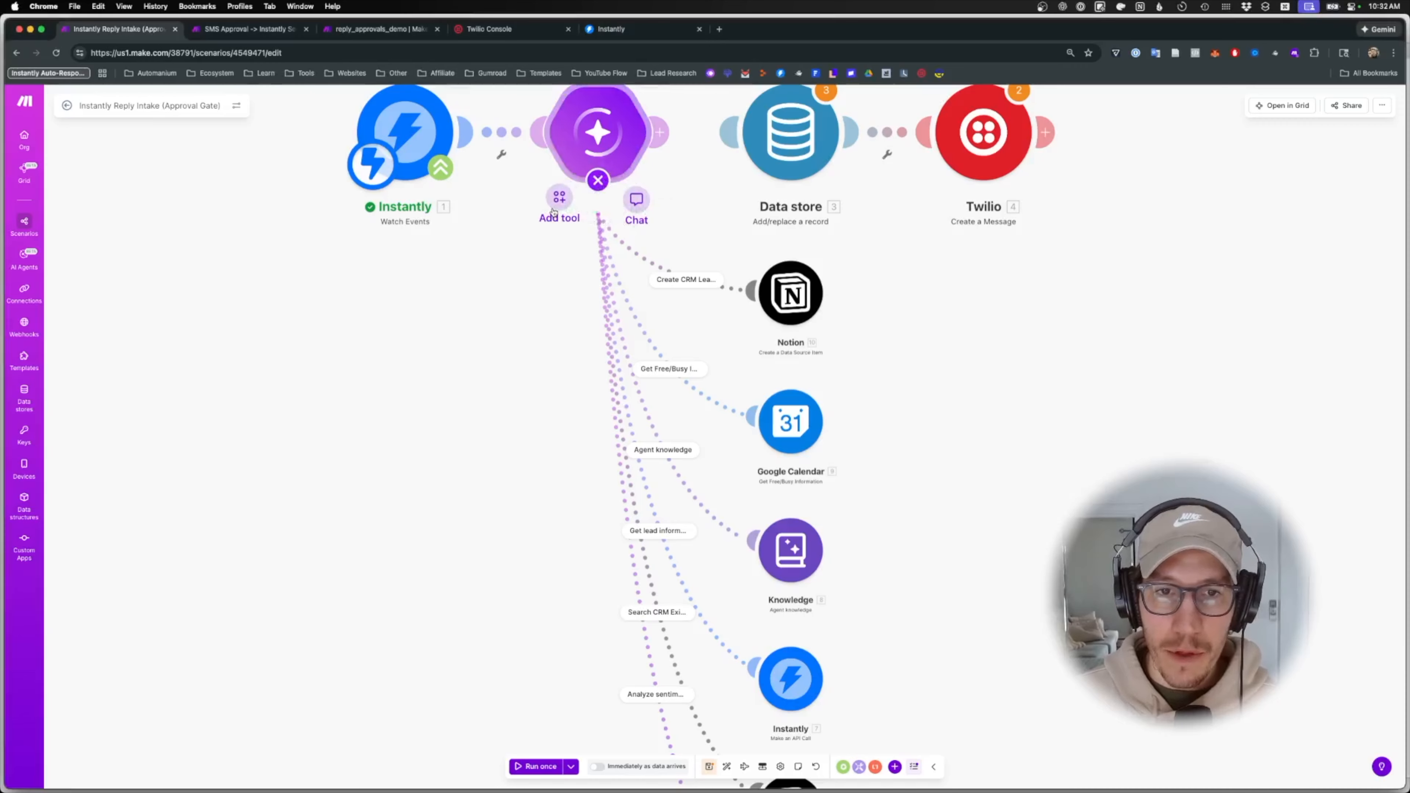
{"action": "left_click", "coordinate": [556, 207]}
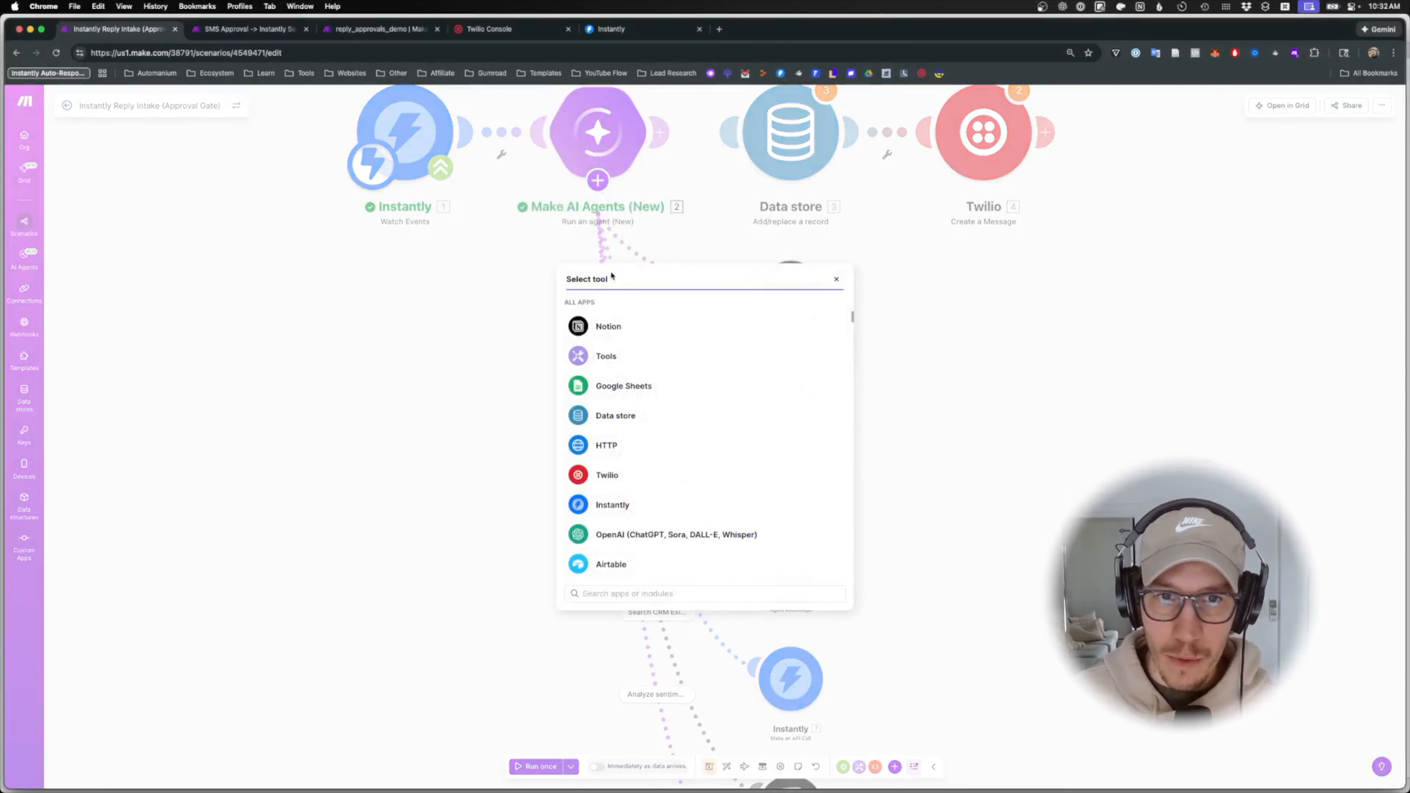
{"action": "left_click", "coordinate": [622, 594]}
{"action": "type", "text": "make kno"}
{"action": "key", "text": "super+a"}
{"action": "type", "text": "search"}
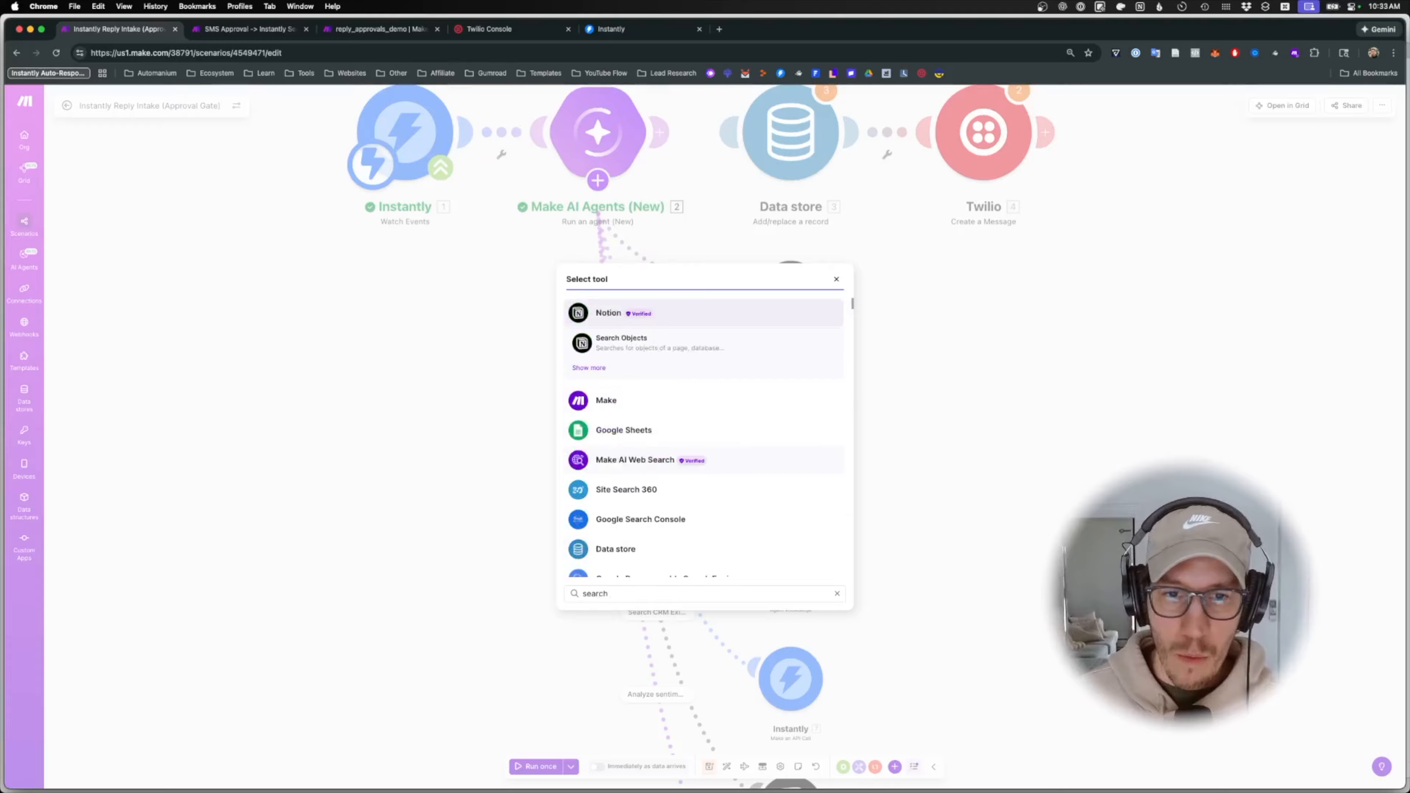
{"action": "left_click", "coordinate": [653, 464]}
{"action": "left_click", "coordinate": [646, 415]}
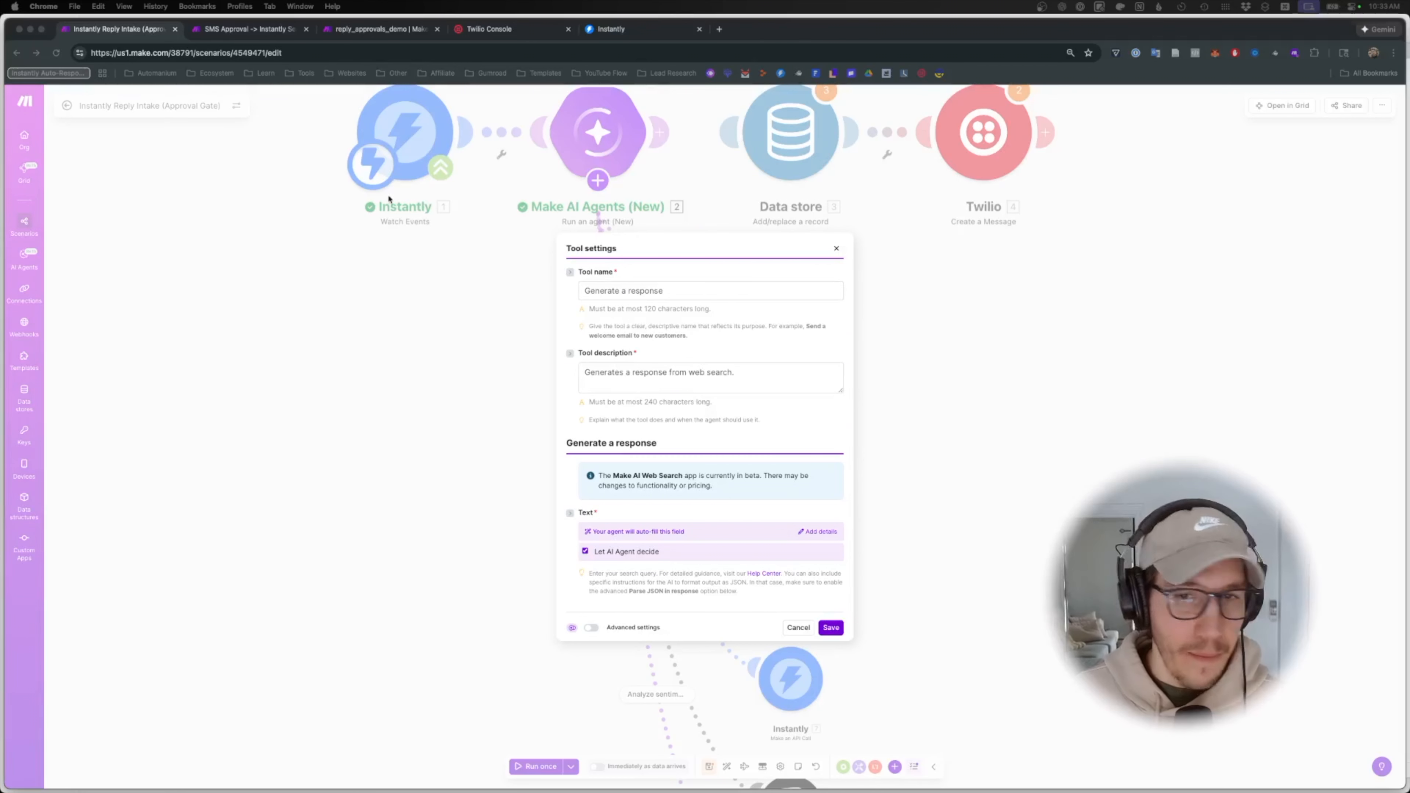
- Rename the tool 'Generate company context' and paste a company-background description
{"action": "triple_click", "coordinate": [655, 292]}
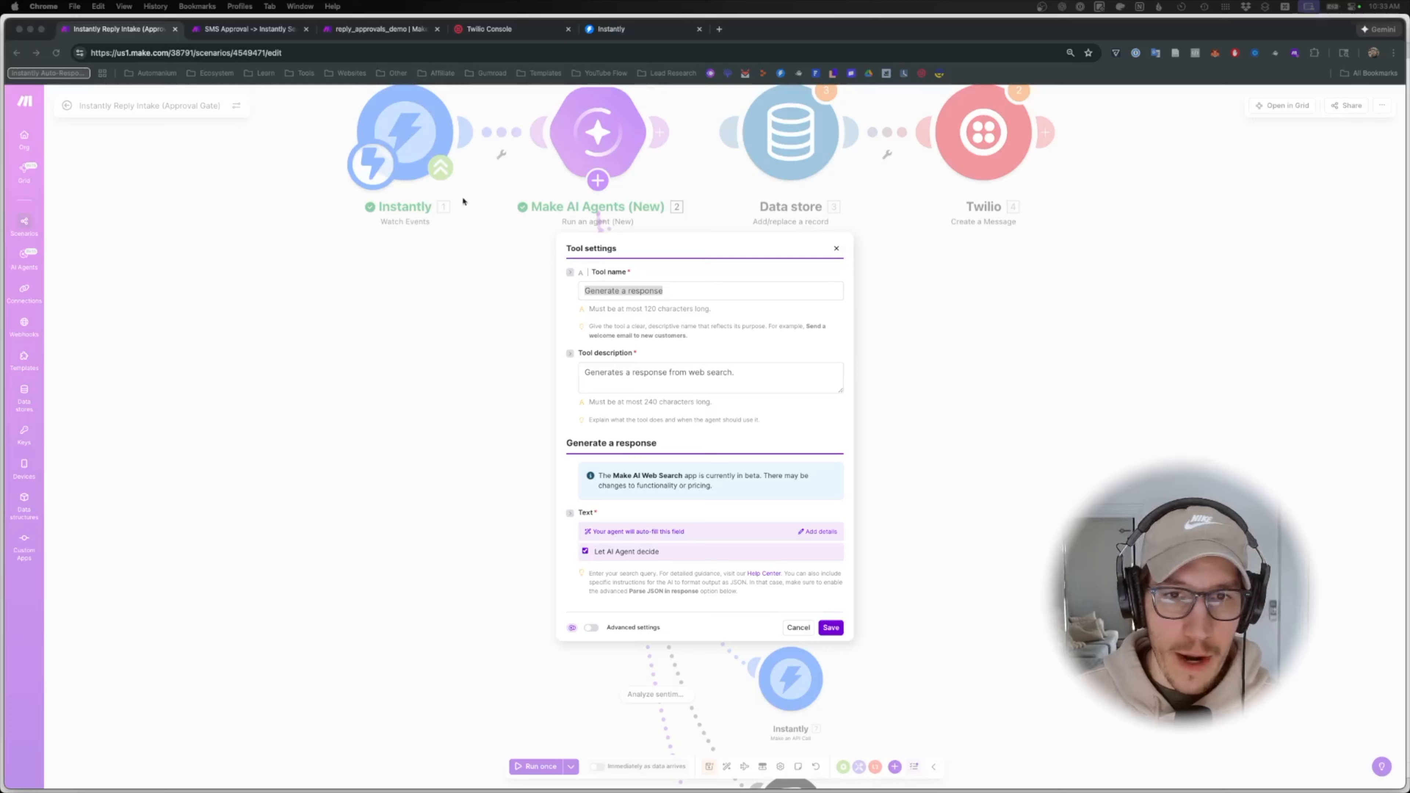
{"action": "triple_click", "coordinate": [614, 287]}
{"action": "type", "text": "Generate company context"}
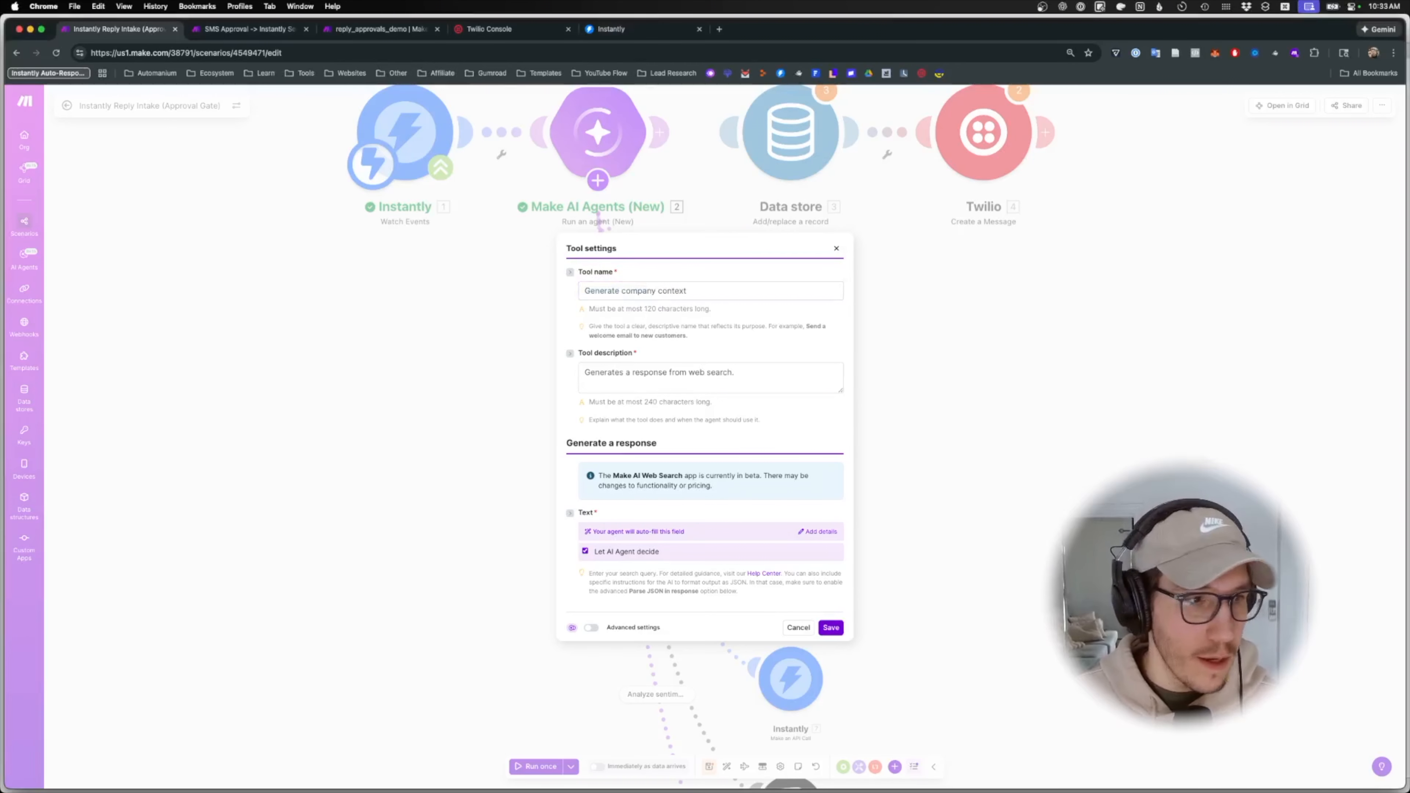
{"action": "key", "text": "super+Tab"}
{"action": "triple_click", "coordinate": [661, 373]}
{"action": "type", "text": "Use ONLY to gather background on a company to support reply writing. Searches the web for basic context. Do NOT use for lead creation, scheduling, or decision-making."}
- Map the lead's companyName into the search Text, replacing Campaign Name, and save the tool
{"action": "left_click", "coordinate": [584, 552]}
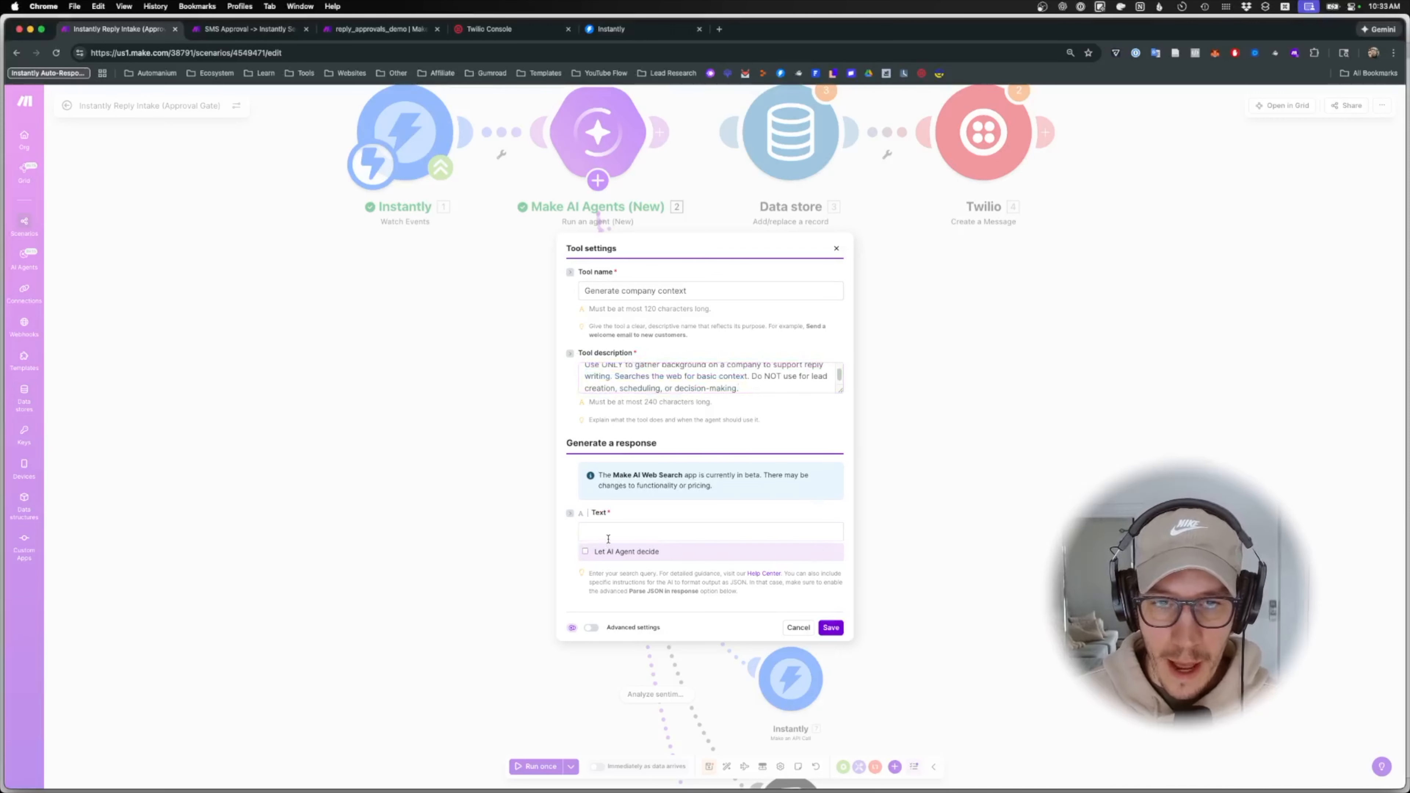
{"action": "left_click", "coordinate": [895, 554]}
{"action": "key", "text": "BackSpace"}
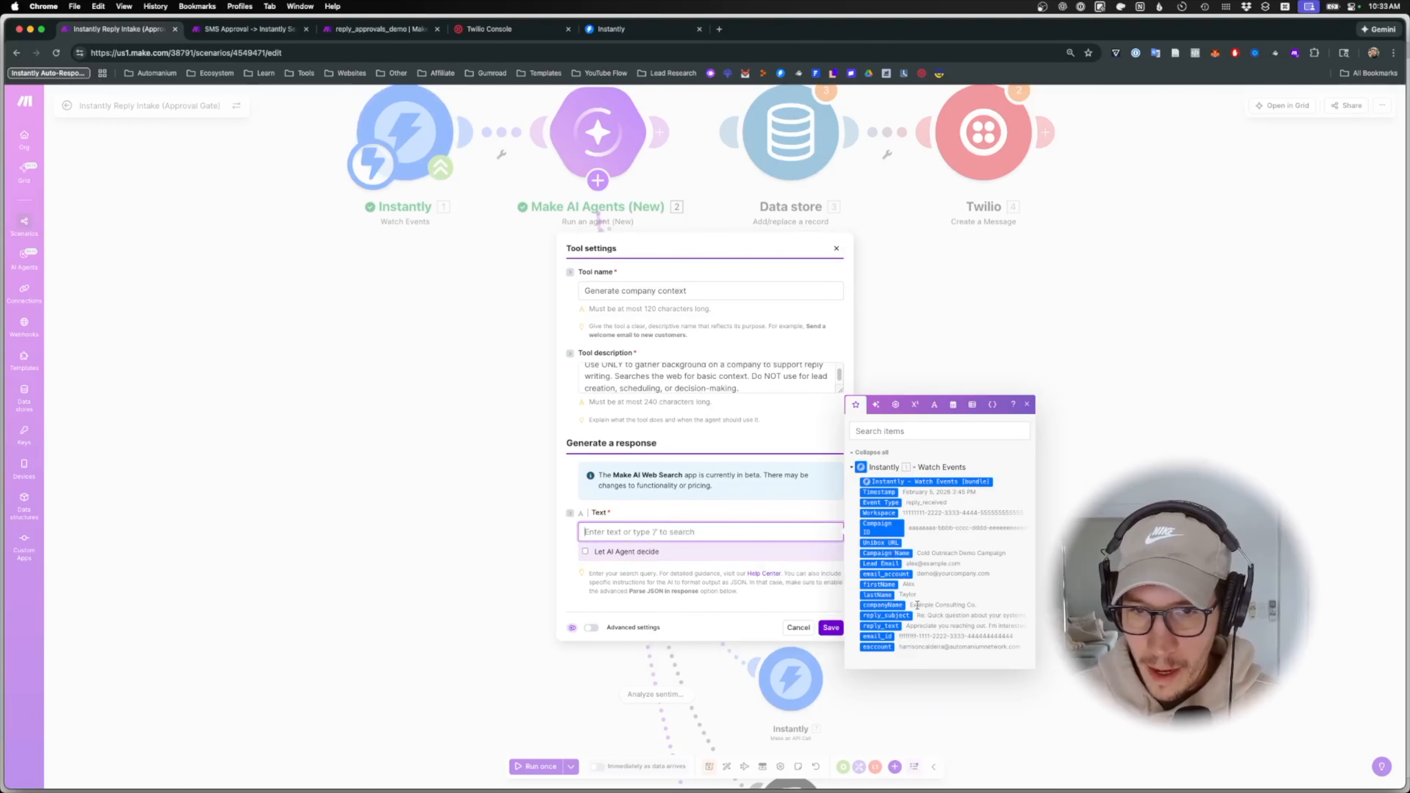
{"action": "left_click", "coordinate": [882, 605]}
{"action": "left_click", "coordinate": [830, 624]}
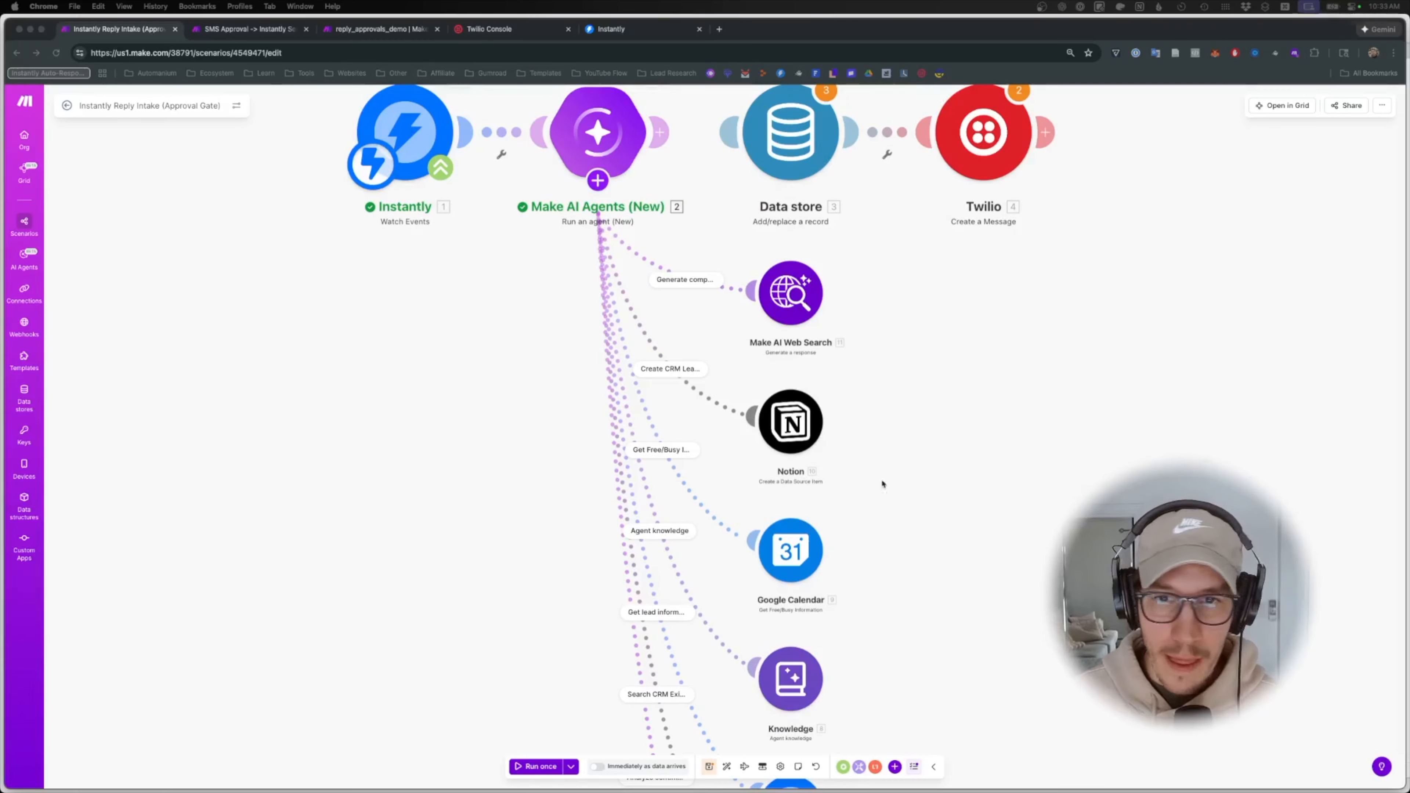
- Add an Instantly Get Campaign module as a new agent tool
{"action": "scroll", "coordinate": [922, 361], "scroll_direction": "down", "scroll_amount": 5}
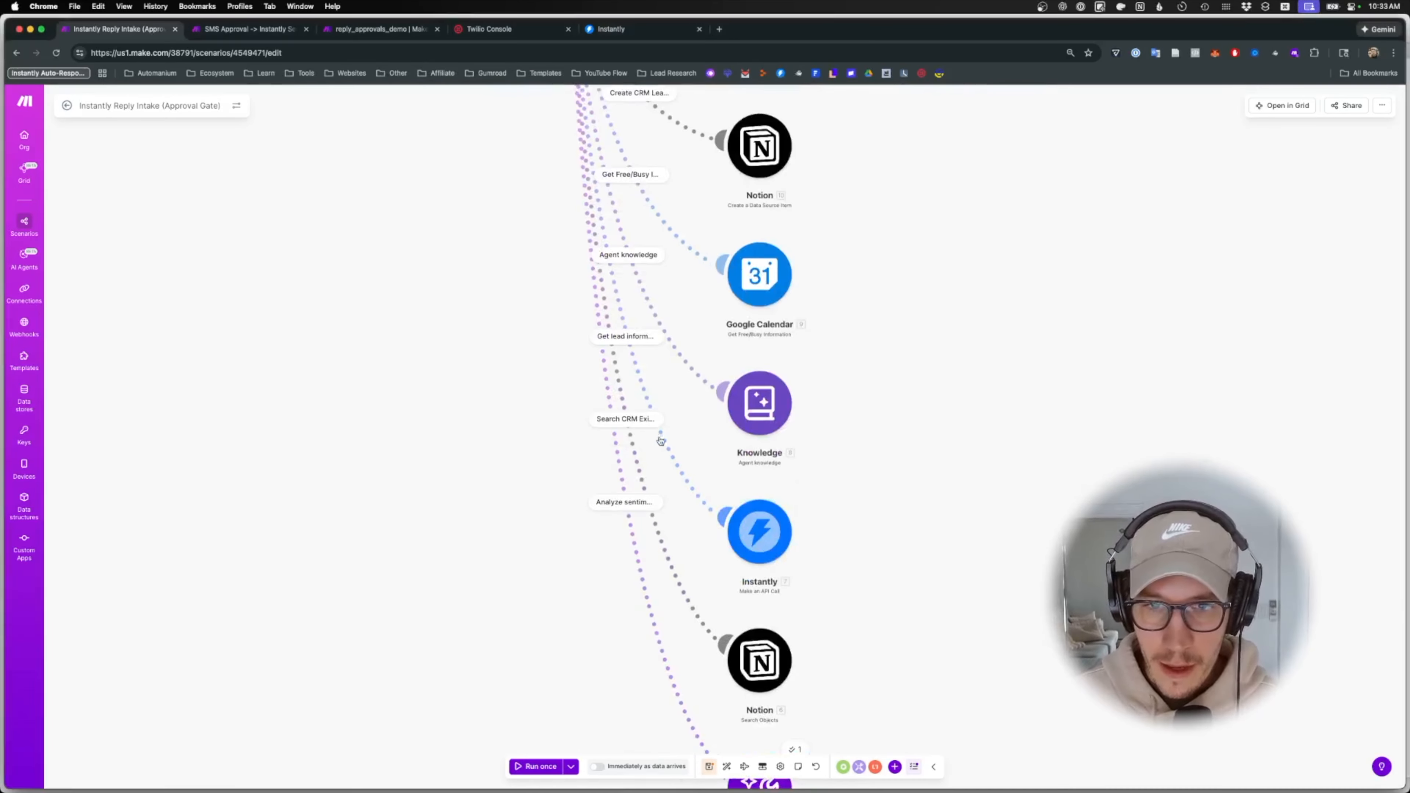
{"action": "scroll", "coordinate": [977, 485], "scroll_direction": "up", "scroll_amount": 5}
{"action": "scroll", "coordinate": [610, 284], "scroll_direction": "right", "scroll_amount": 3}
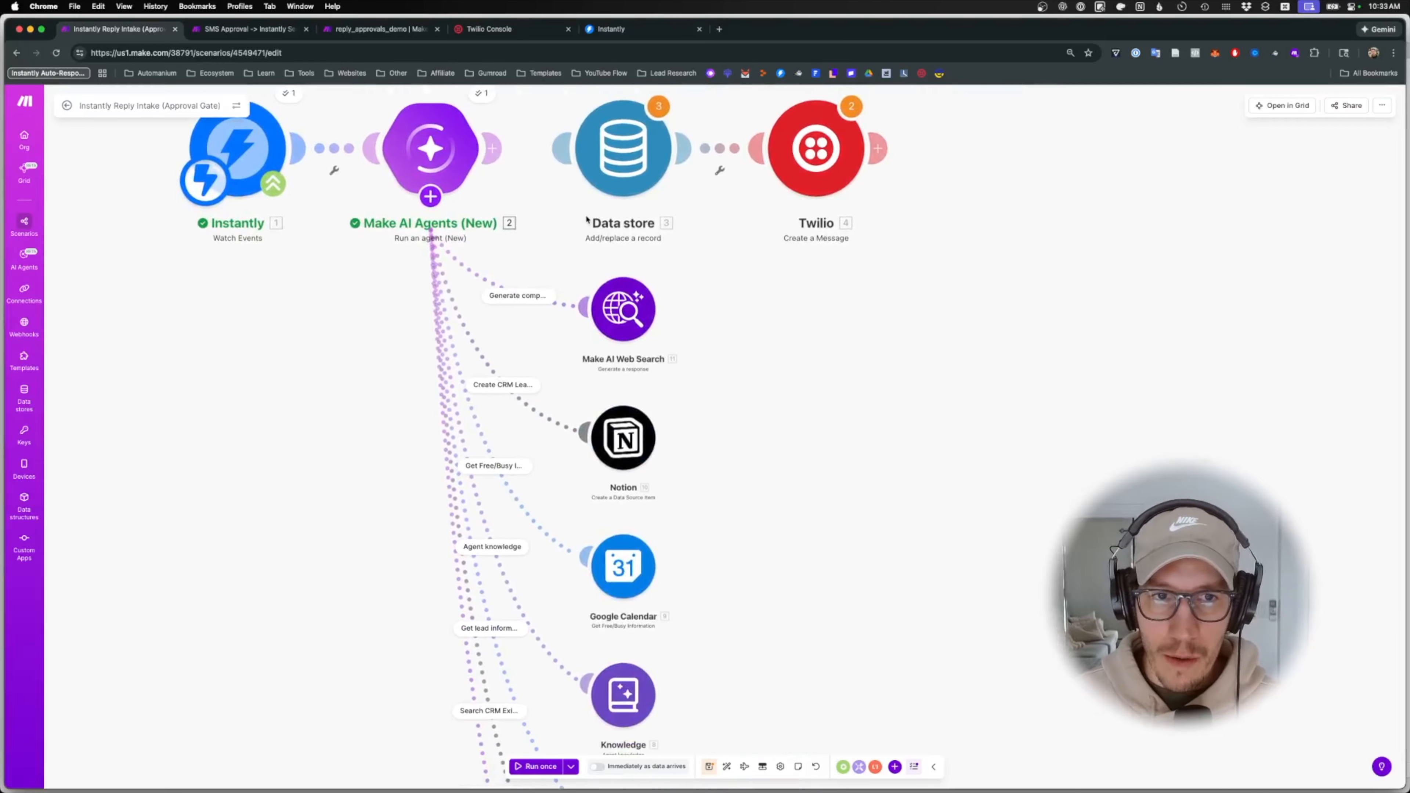
{"action": "scroll", "coordinate": [610, 284], "scroll_direction": "left", "scroll_amount": 4}
{"action": "left_click", "coordinate": [547, 209]}
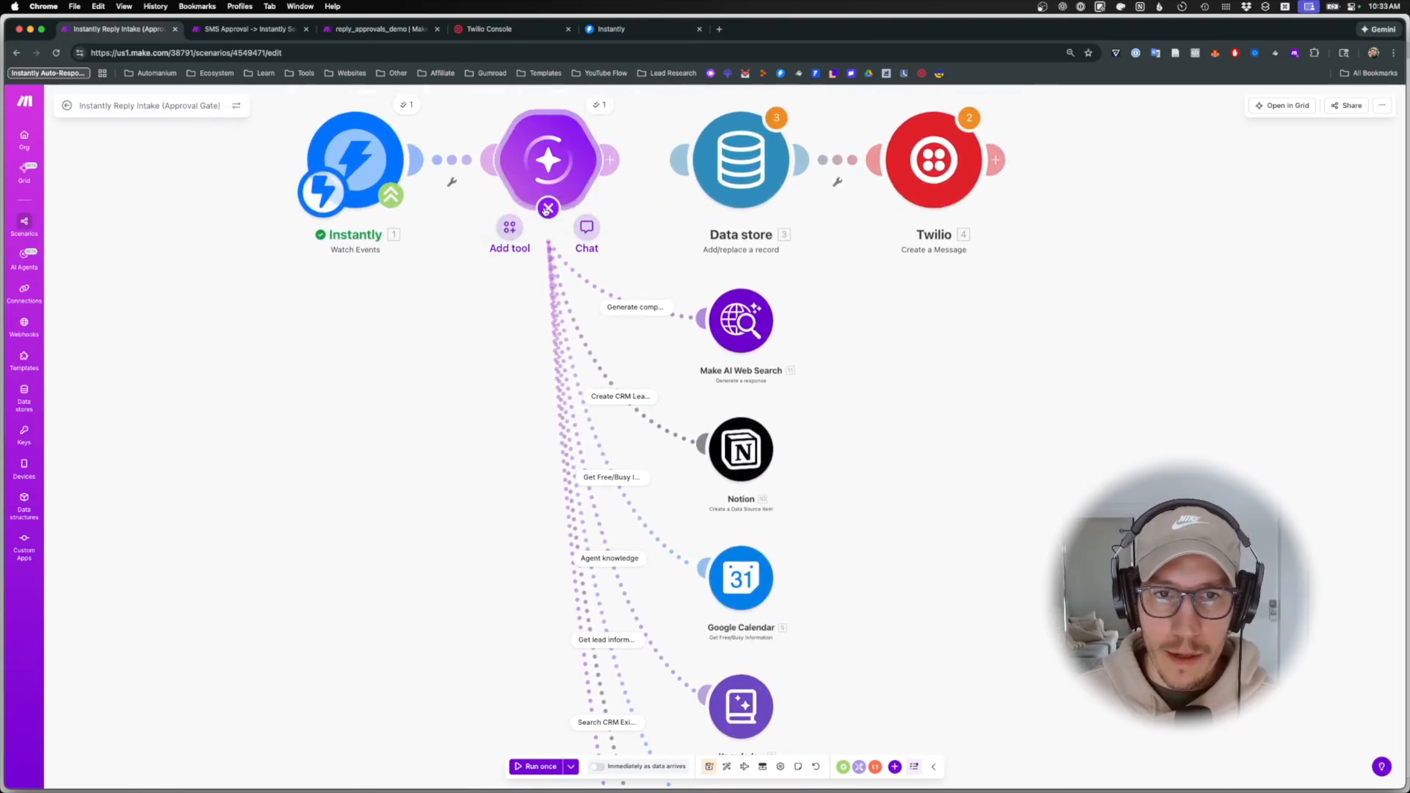
{"action": "left_click", "coordinate": [509, 229]}
{"action": "left_click", "coordinate": [602, 506]}
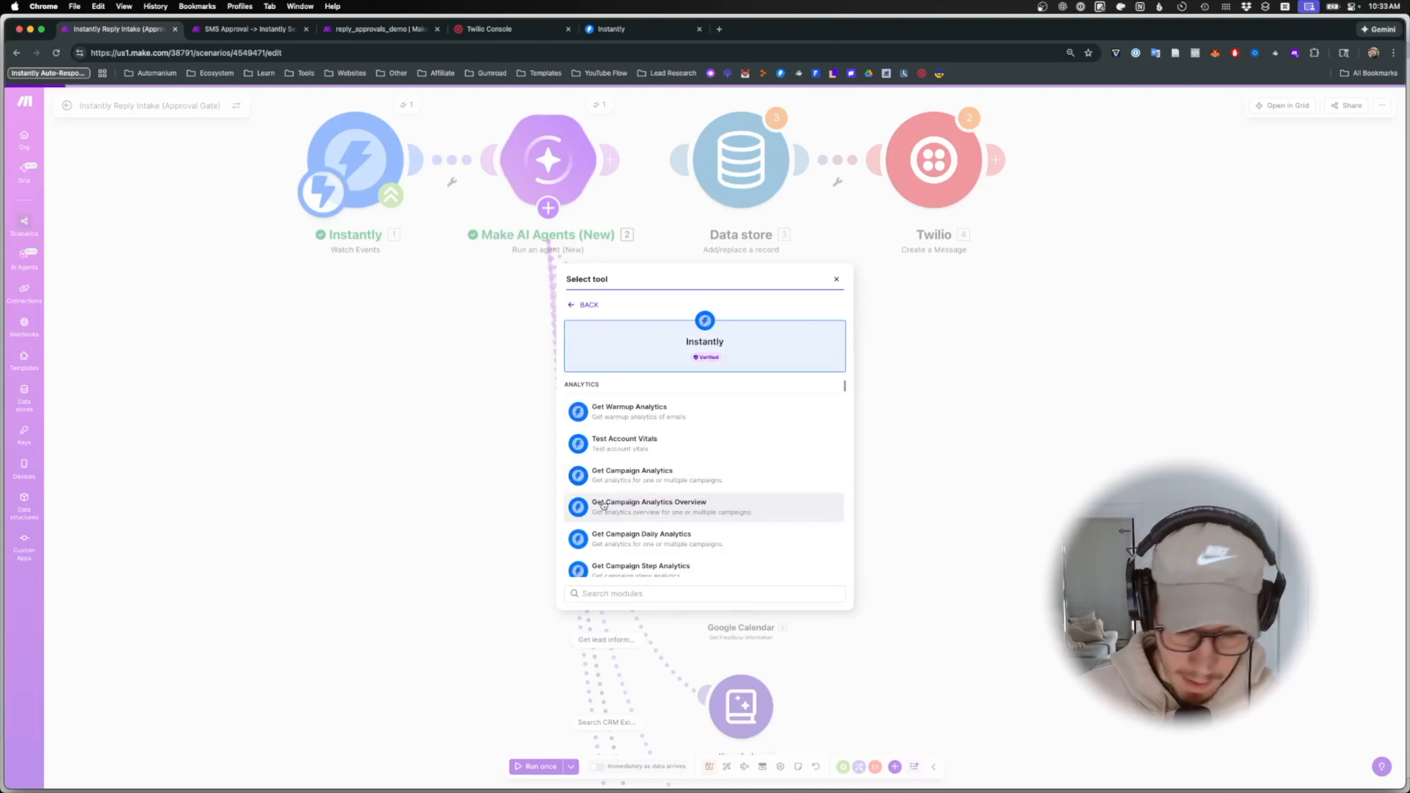
{"action": "type", "text": "get campaign"}
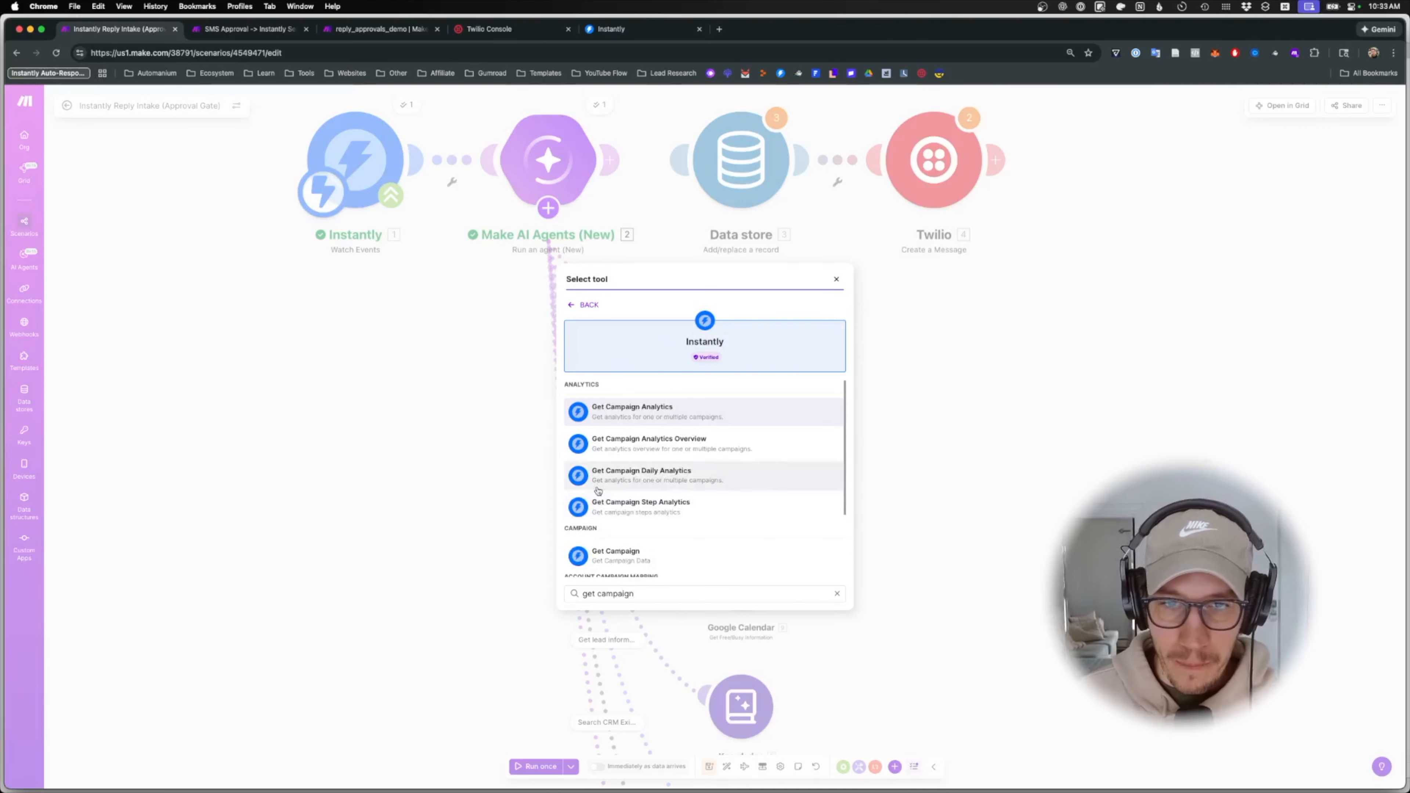
{"action": "left_click", "coordinate": [639, 557]}
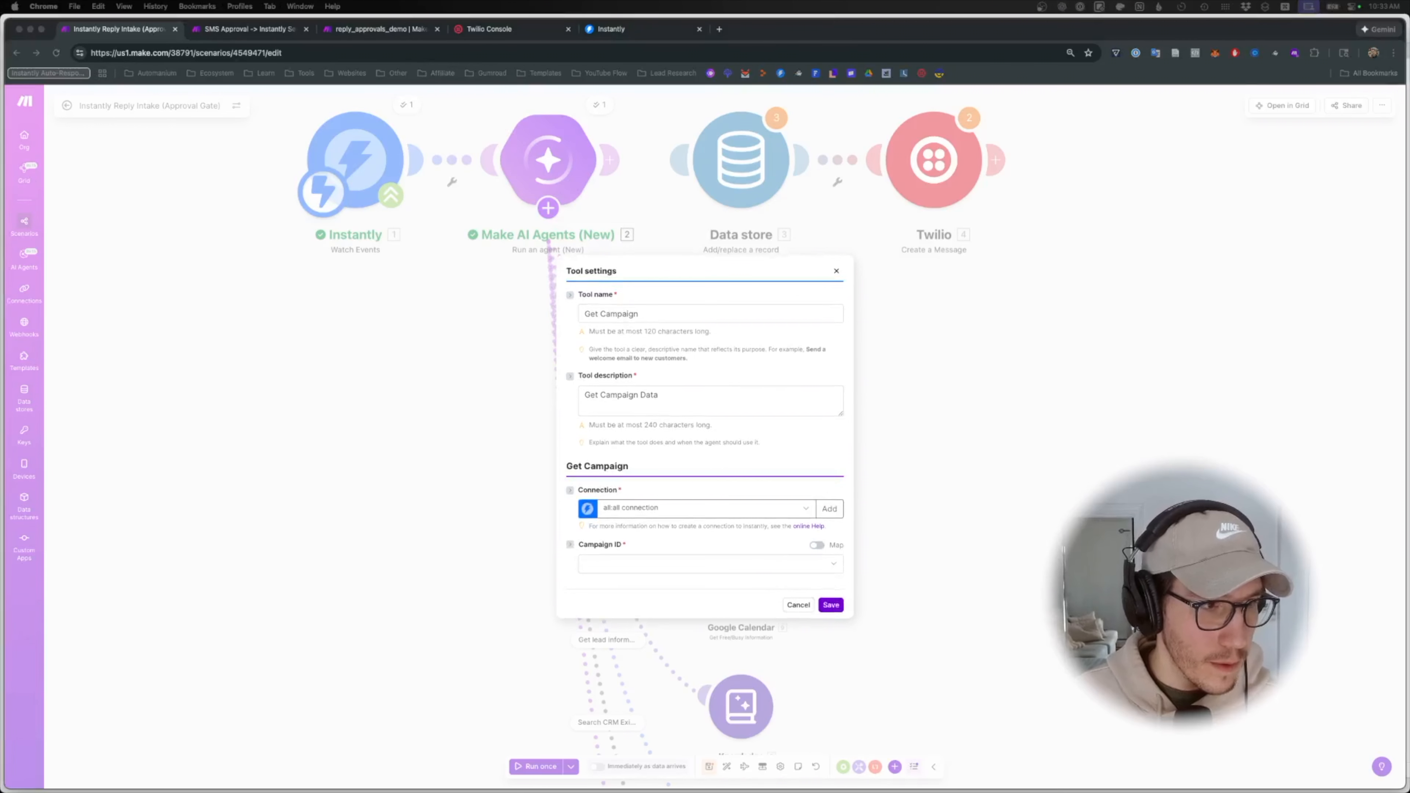
- Rename the tool 'Campaign type/offer being pitched' and paste in a new description
{"action": "left_click", "coordinate": [663, 314]}
{"action": "key", "text": "super+a"}
{"action": "type", "text": "Campaign type/offer being pitched"}
{"action": "left_click", "coordinate": [671, 398]}
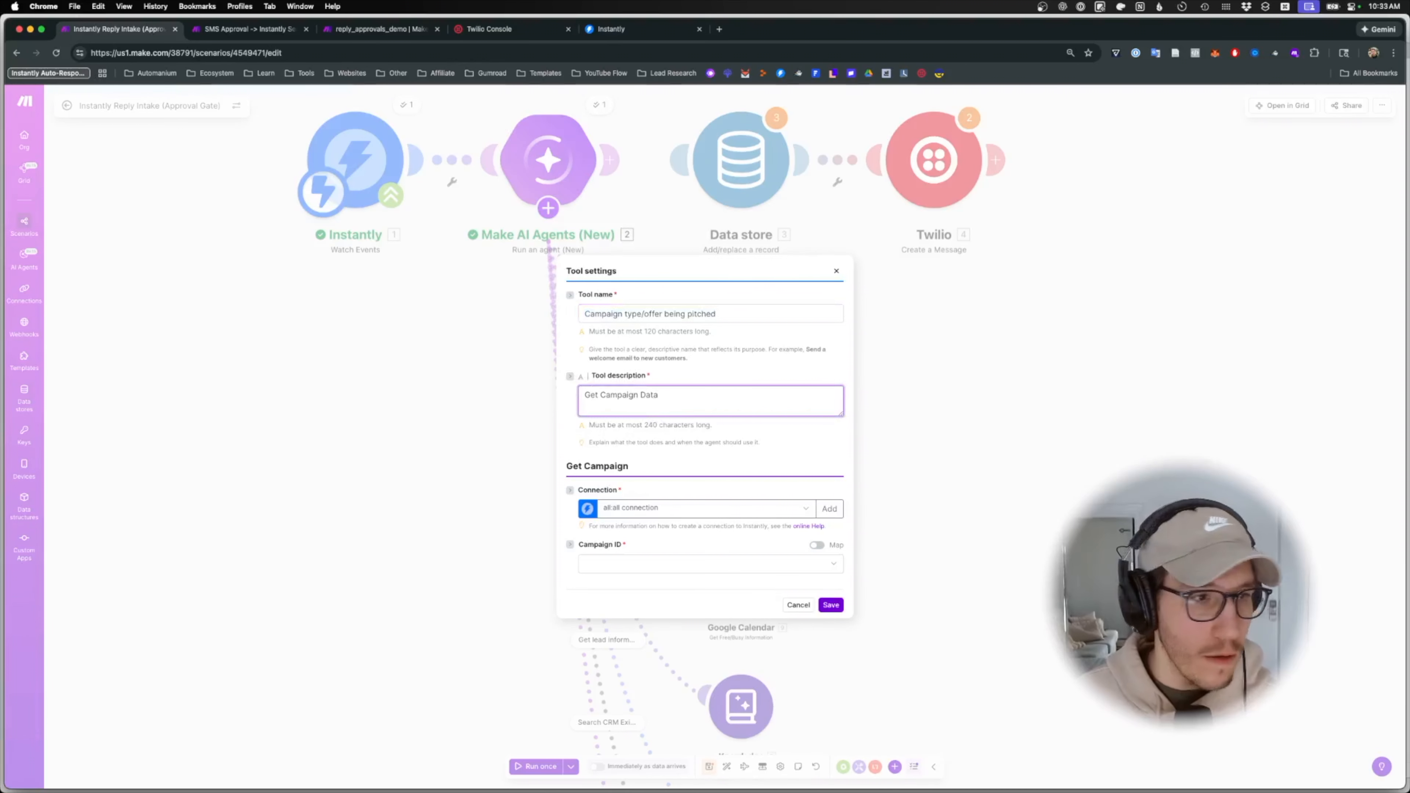
{"action": "left_click", "coordinate": [627, 415]}
{"action": "key", "text": "super+a"}
{"action": "type", "text": "Campaign type/offer being pitched"}
- Switch Campaign ID to a mapped value, insert the trigger's Campaign ID, and save the tool
{"action": "left_click", "coordinate": [666, 564]}
{"action": "left_click", "coordinate": [817, 546]}
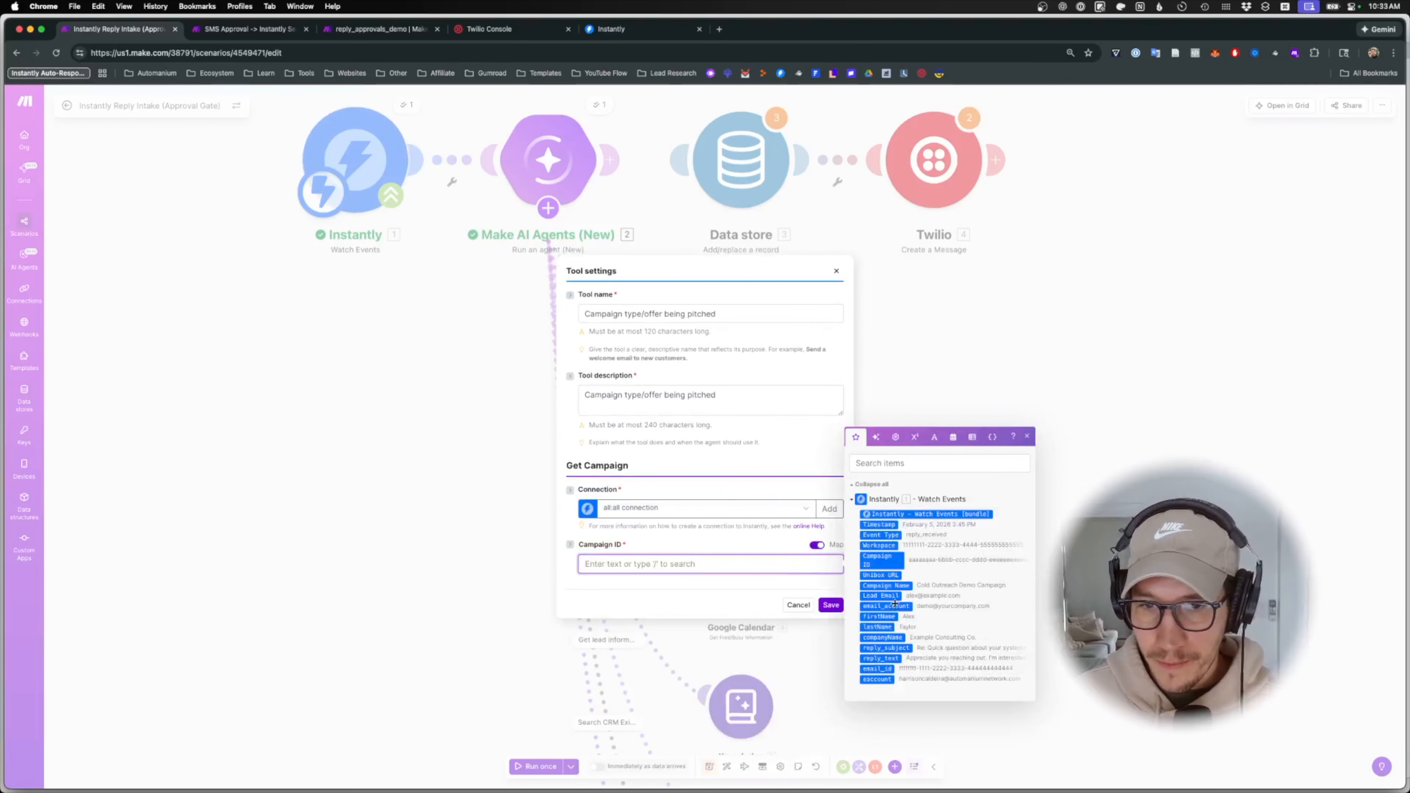
{"action": "left_click", "coordinate": [938, 463]}
{"action": "type", "text": "ca"}
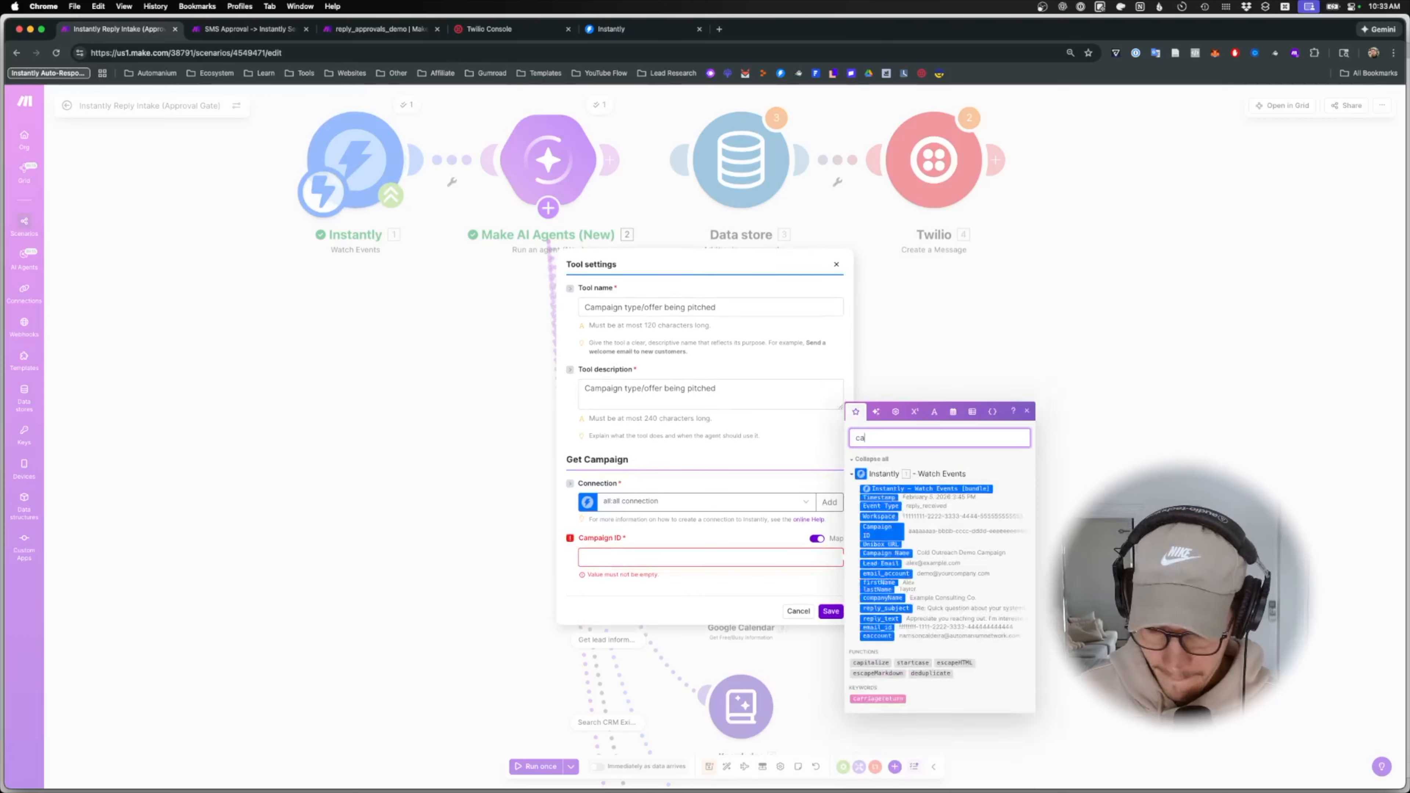
{"action": "type", "text": "mp"}
{"action": "left_click", "coordinate": [756, 553]}
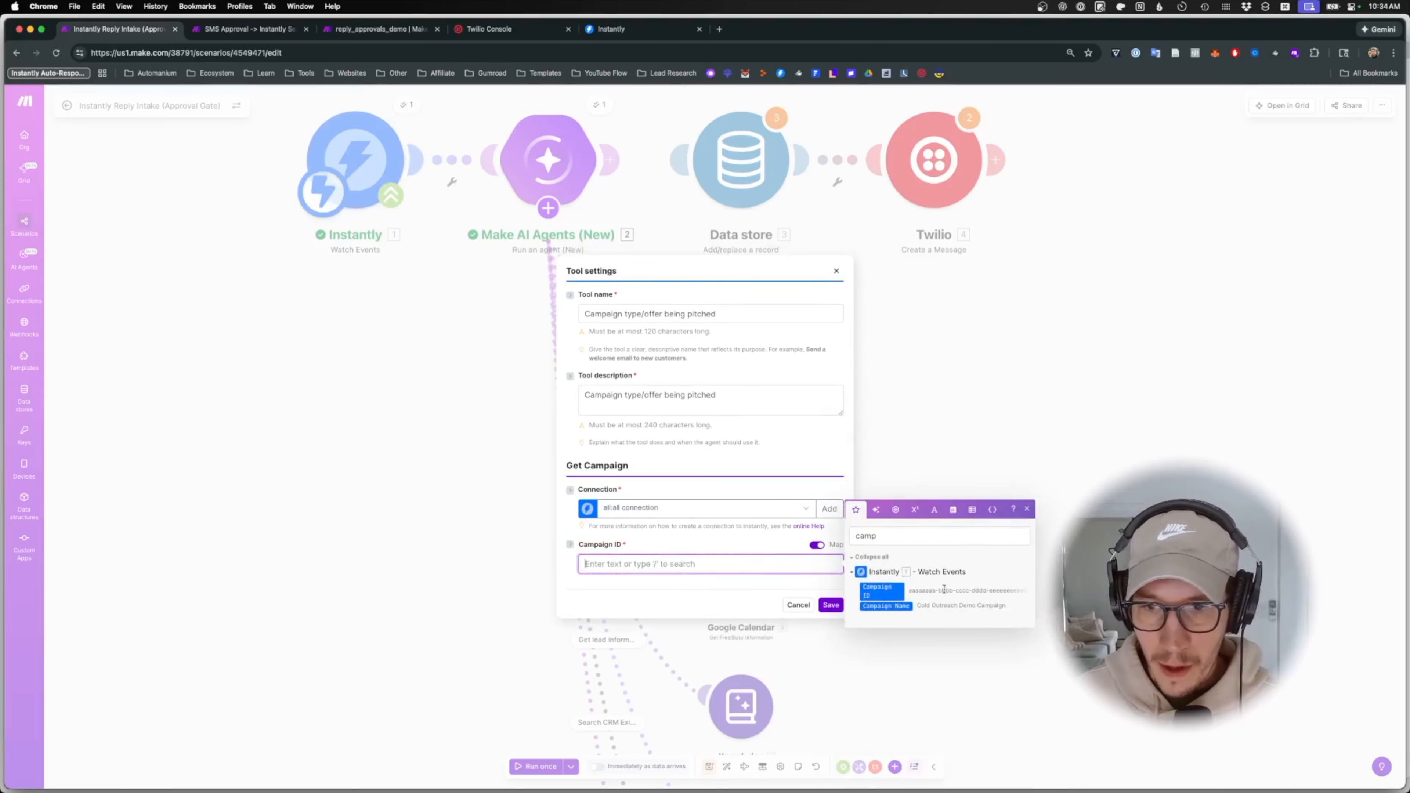
{"action": "left_click", "coordinate": [891, 592]}
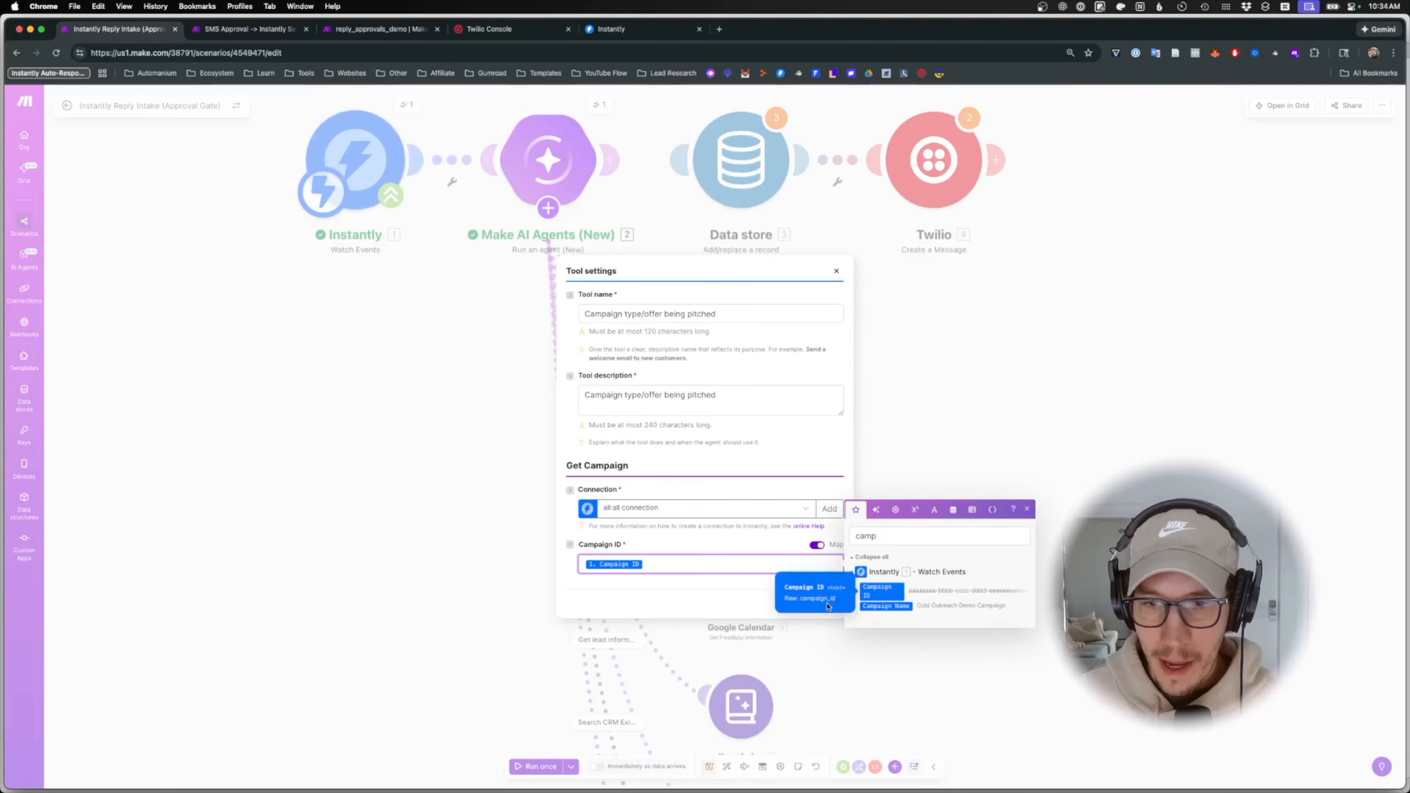
{"action": "left_click", "coordinate": [766, 603]}
{"action": "left_click", "coordinate": [831, 605]}
{"action": "left_click_drag", "start_coordinate": [885, 646], "coordinate": [841, 368]}
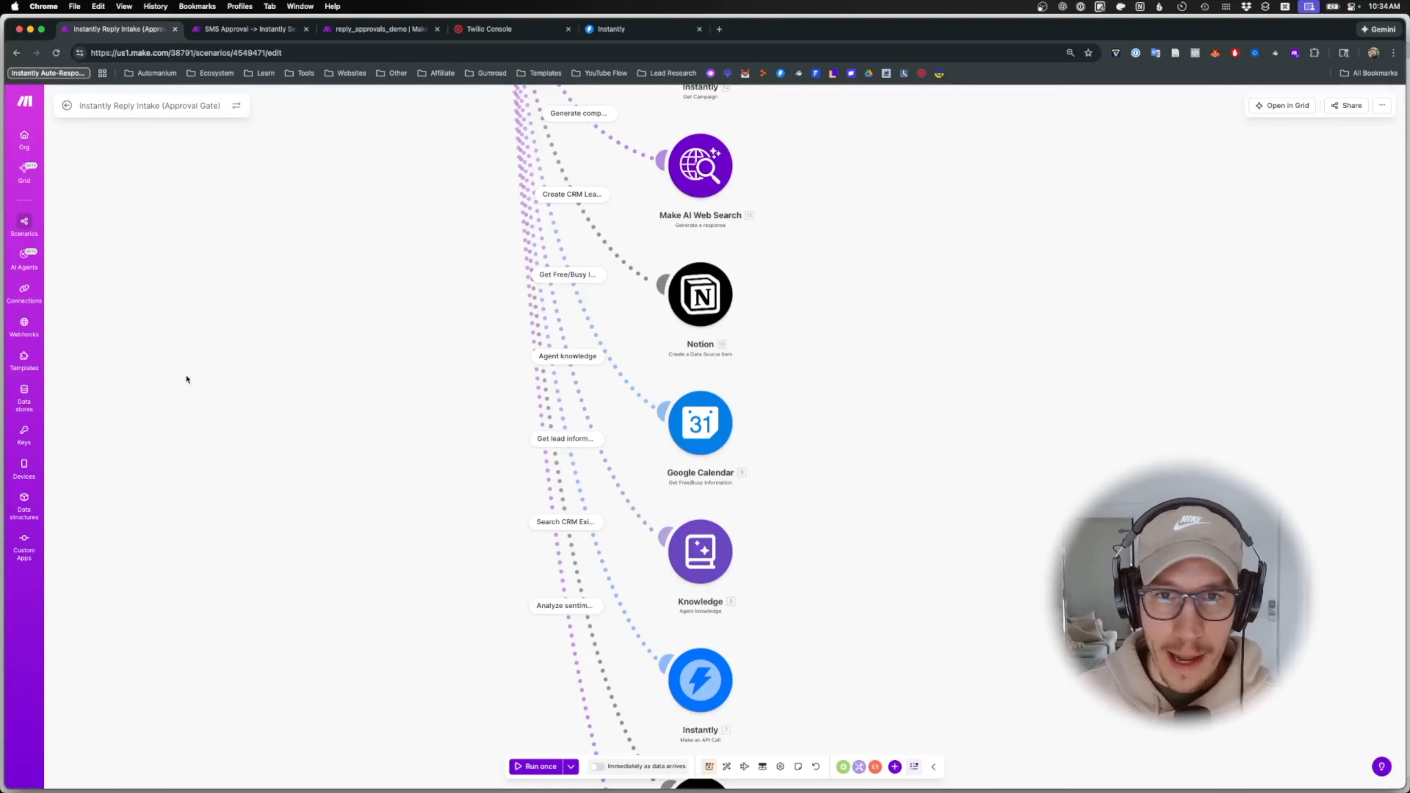
{"action": "scroll", "coordinate": [277, 396], "scroll_direction": "up", "scroll_amount": 4}
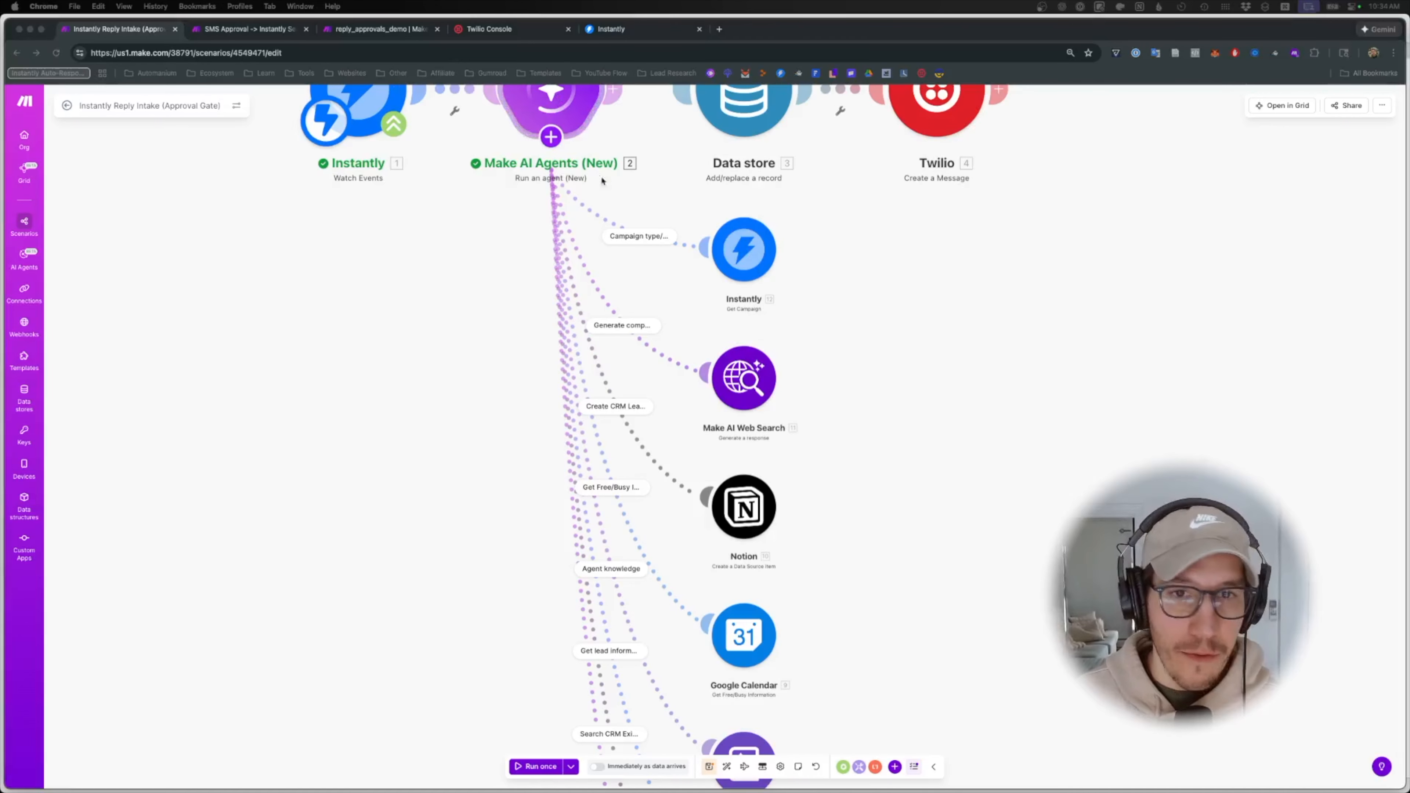
- Add the Instantly Get Email action as a new agent tool
{"action": "left_click", "coordinate": [551, 137]}
{"action": "left_click", "coordinate": [513, 157]}
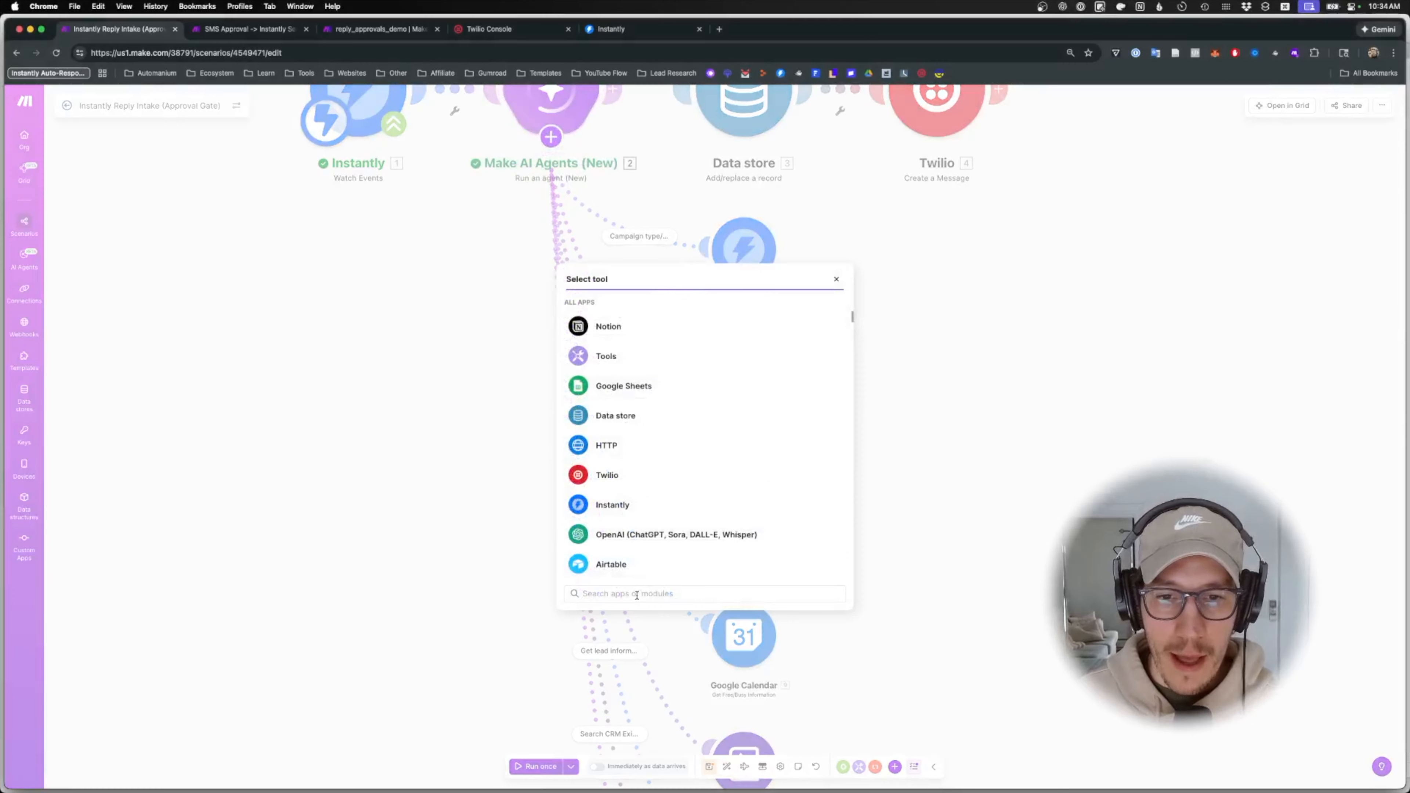
{"action": "type", "text": "instatnly"}
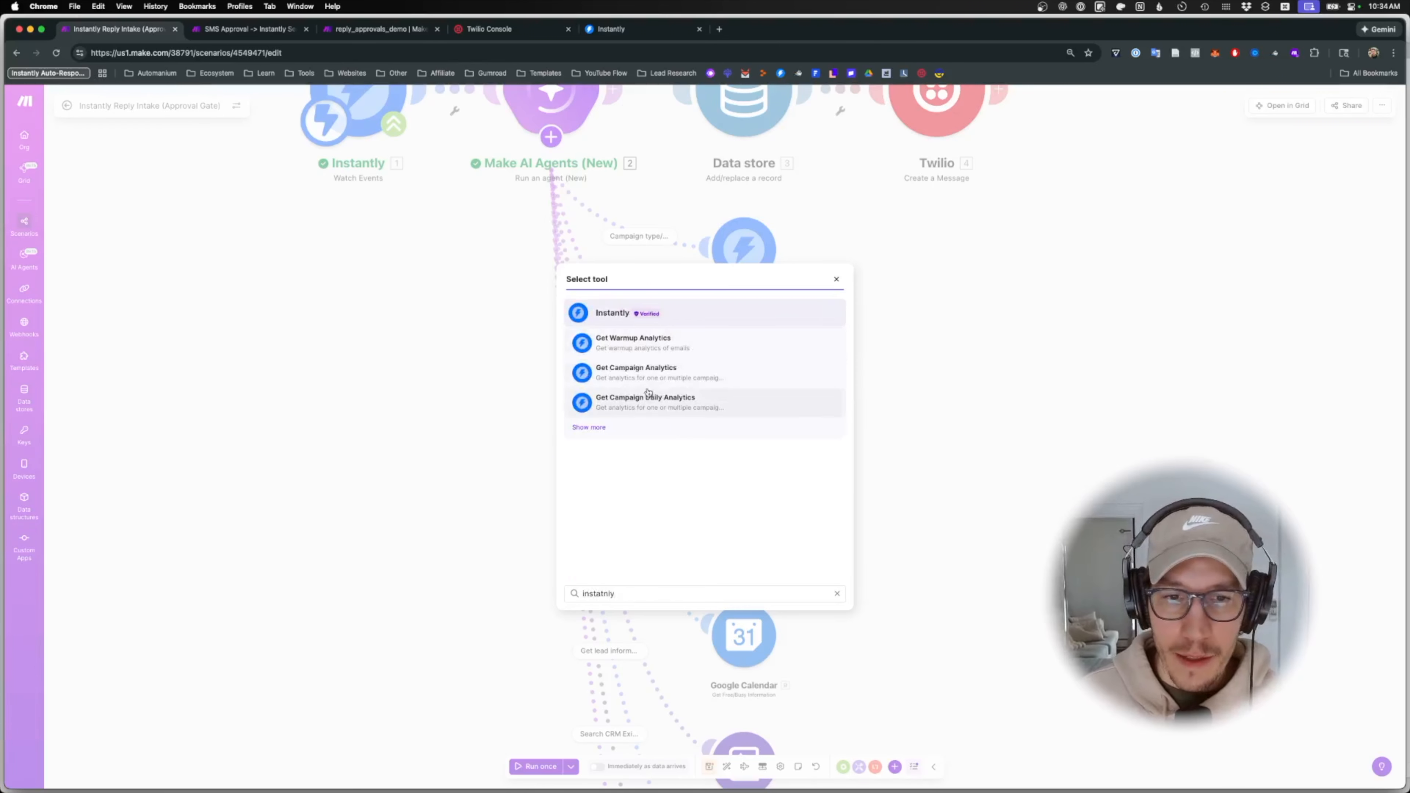
{"action": "left_click", "coordinate": [616, 317]}
{"action": "type", "text": "email"}
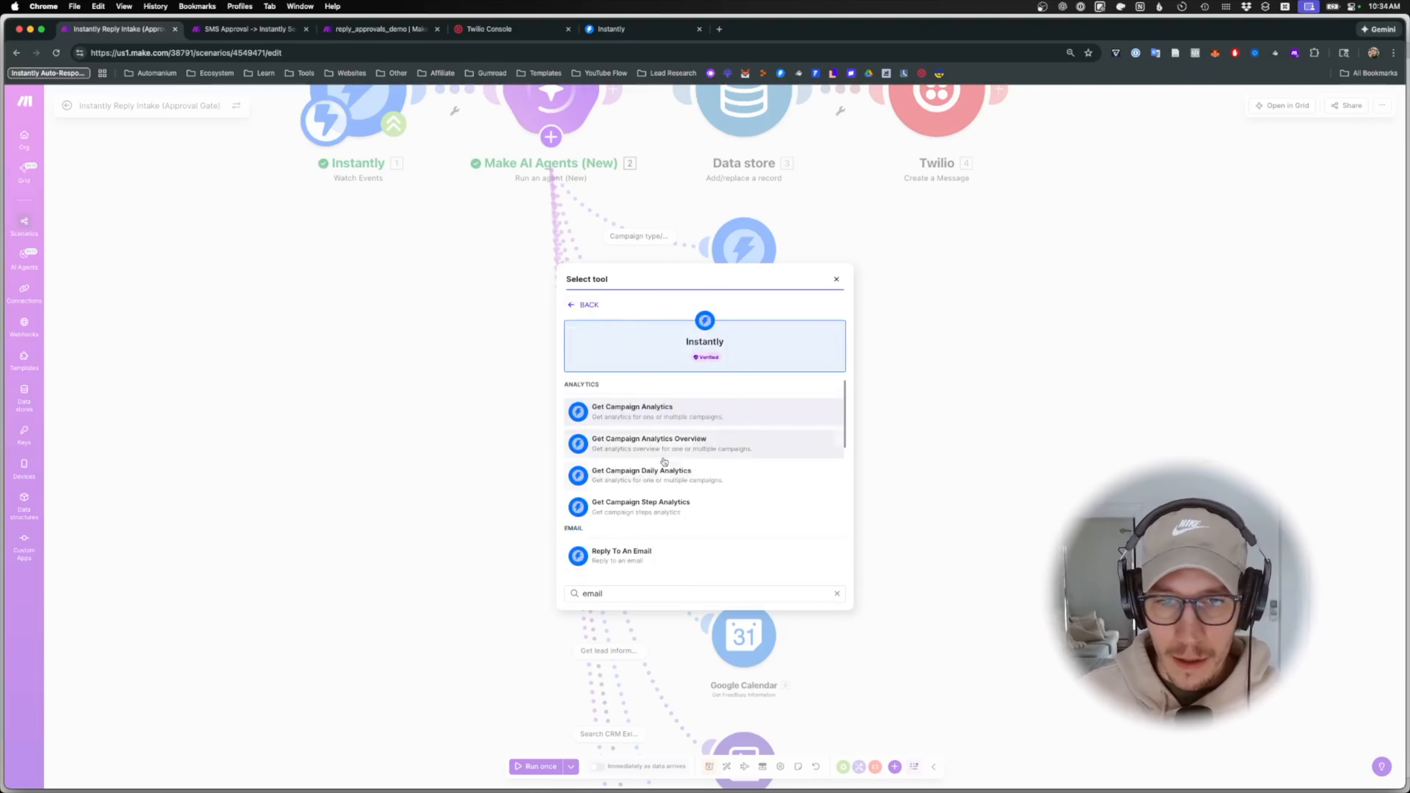
{"action": "scroll", "coordinate": [665, 472], "scroll_direction": "down", "scroll_amount": 2}
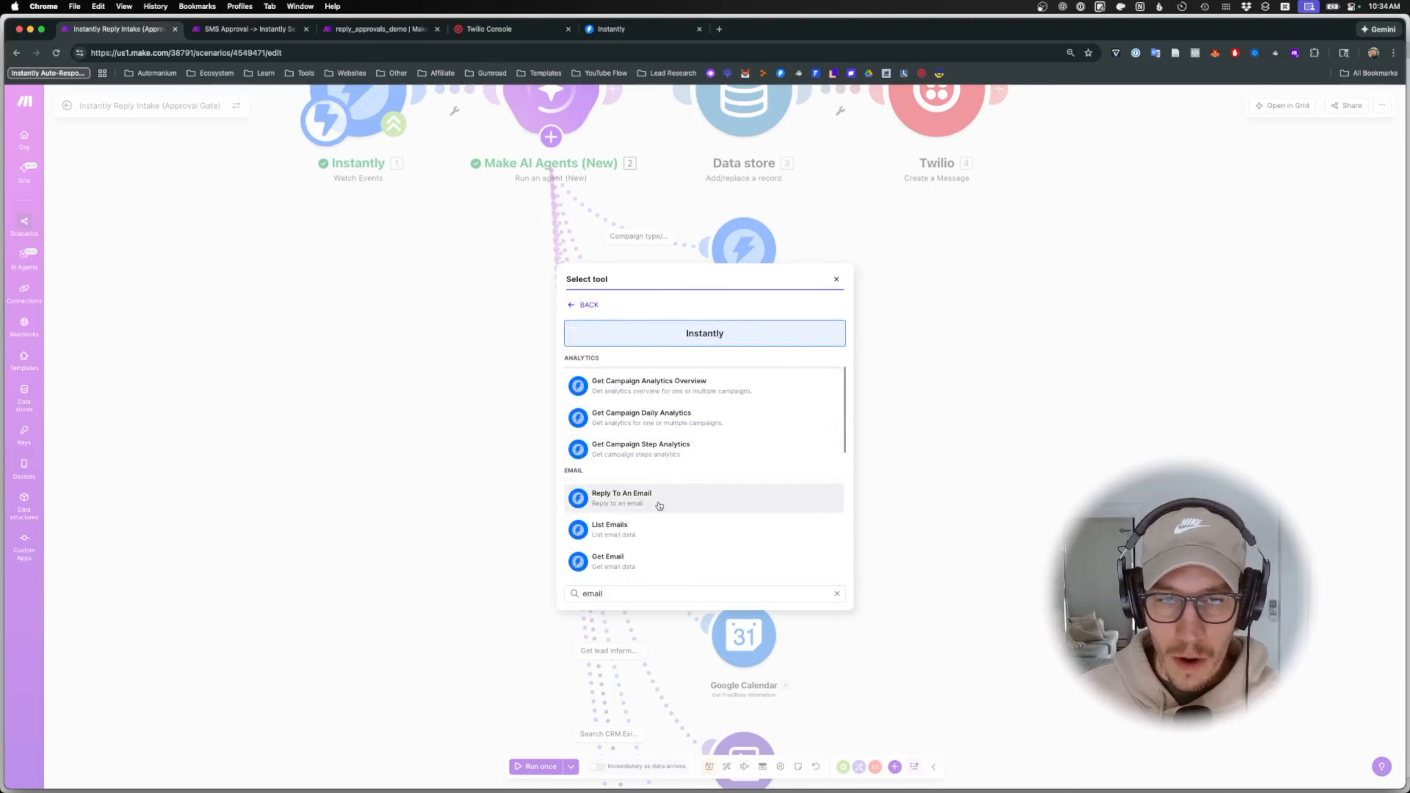
{"action": "scroll", "coordinate": [655, 536], "scroll_direction": "down", "scroll_amount": 1}
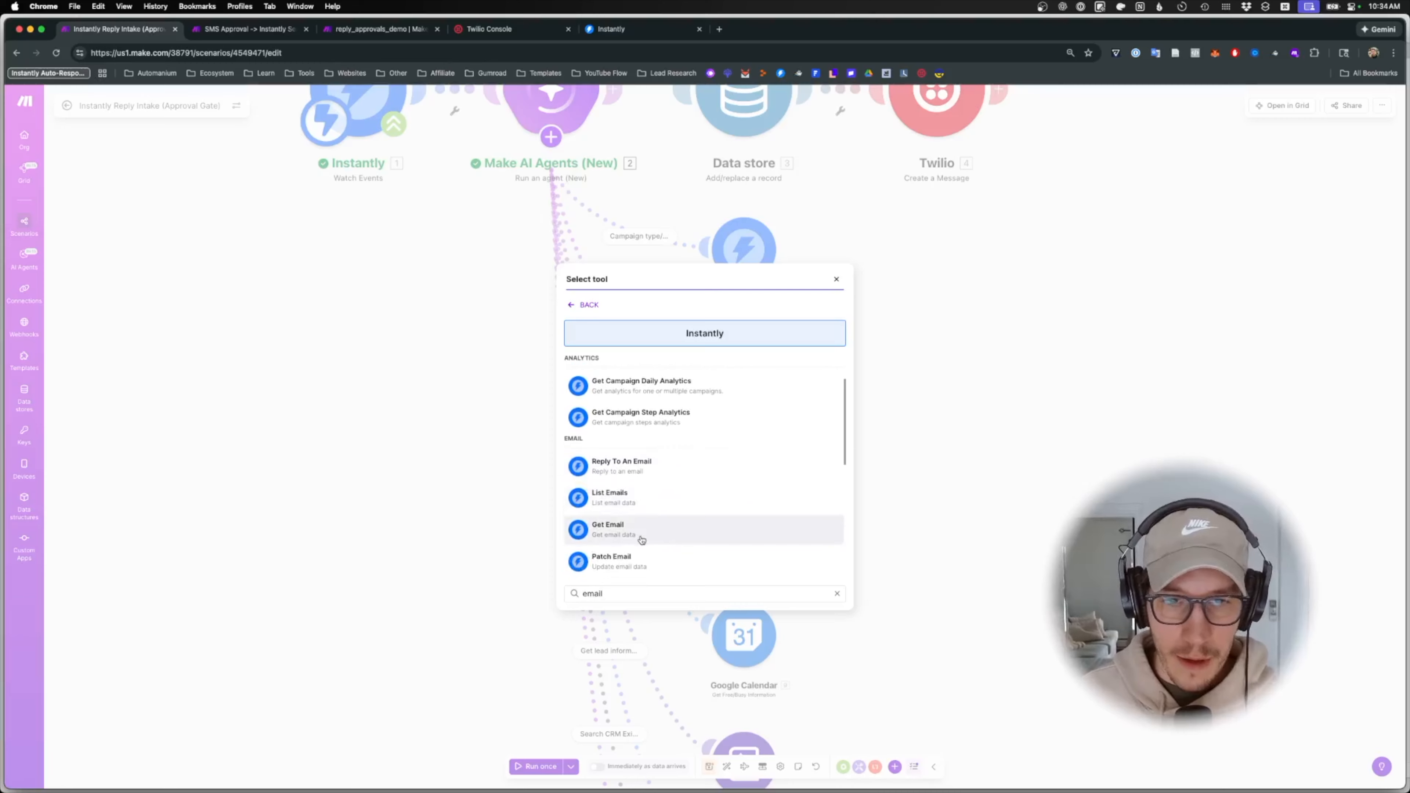
{"action": "left_click", "coordinate": [641, 542]}
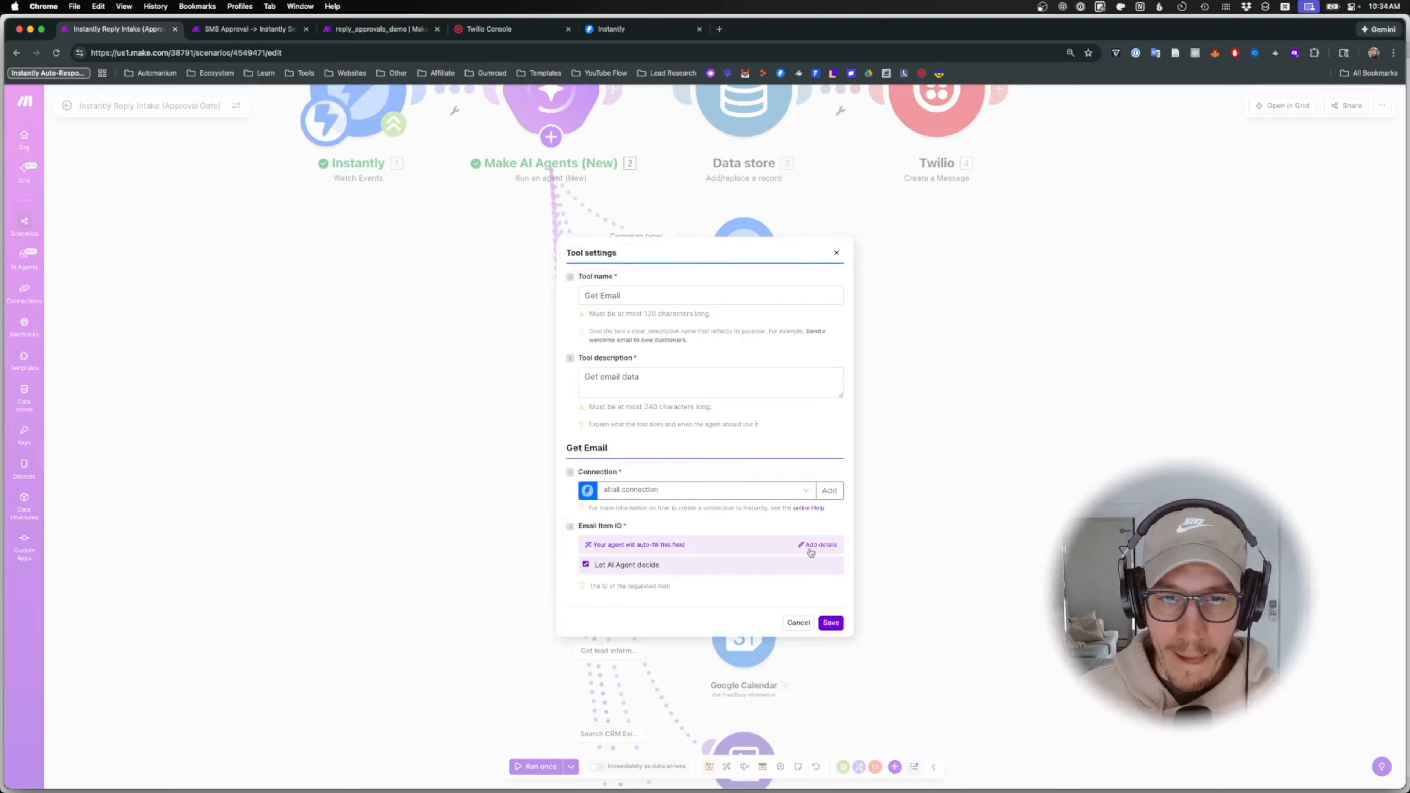
- Map email_id into Email Item ID, rename it 'Get Full Email History', describe it, and save
{"action": "left_click", "coordinate": [587, 565]}
{"action": "left_click", "coordinate": [626, 547]}
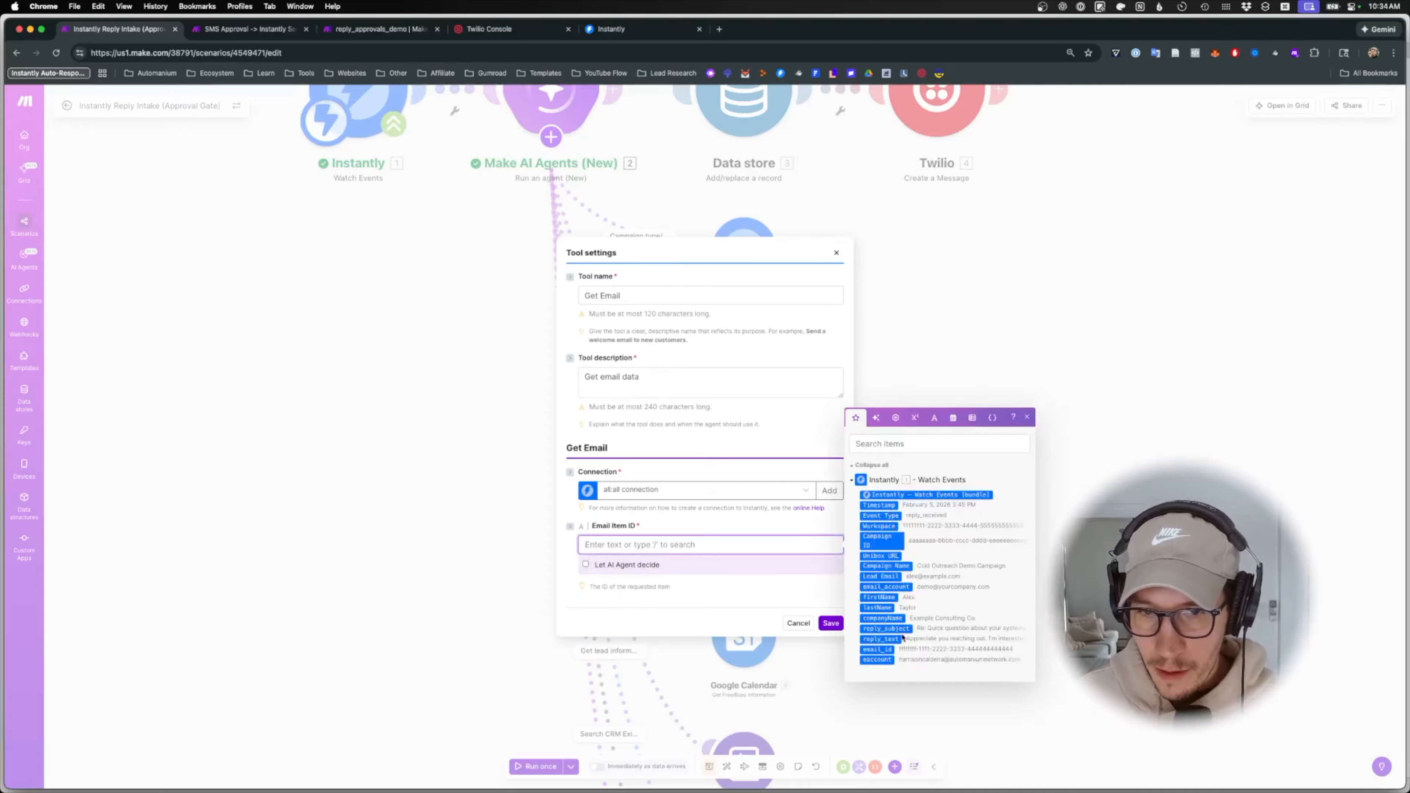
{"action": "left_click", "coordinate": [886, 649]}
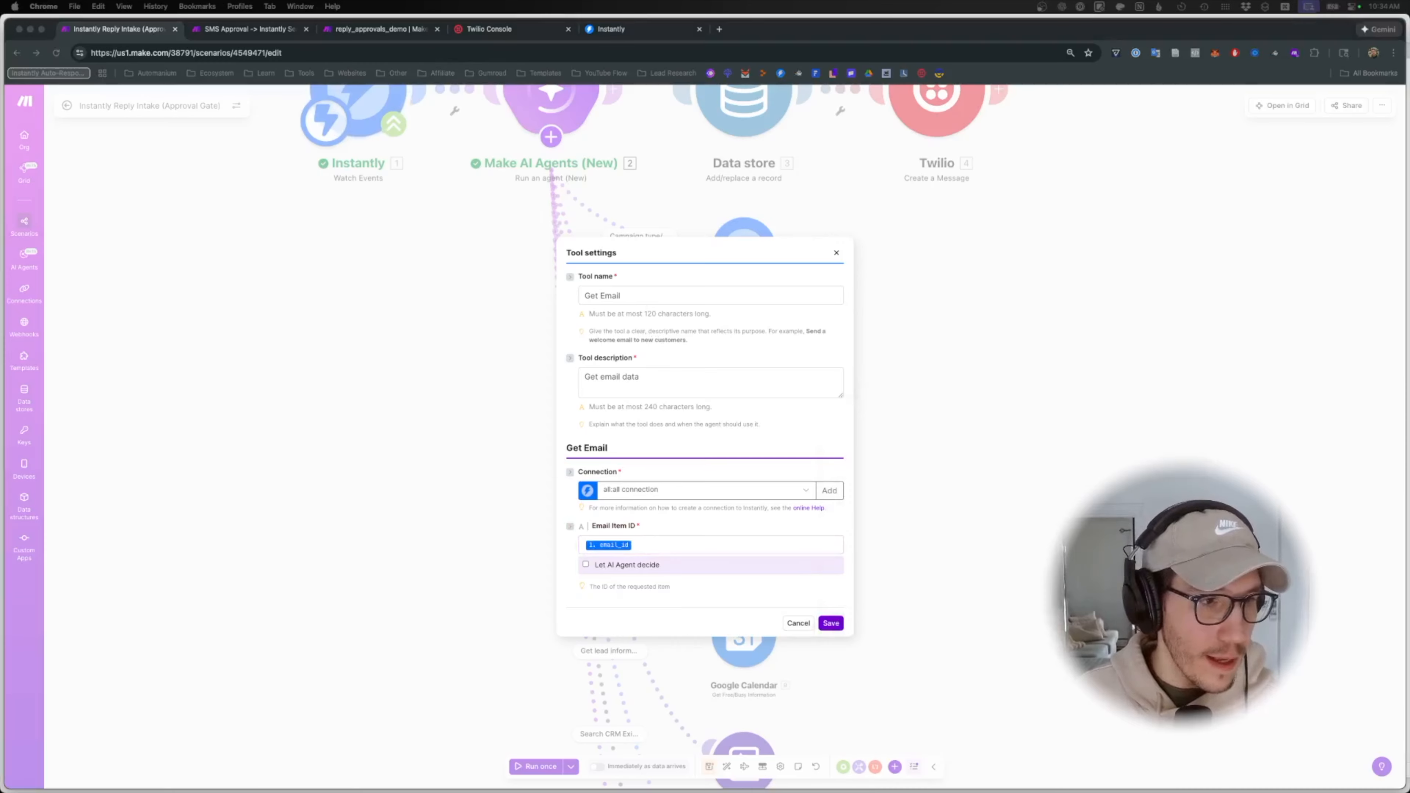
{"action": "triple_click", "coordinate": [624, 299]}
{"action": "type", "text": "Get Full Email History"}
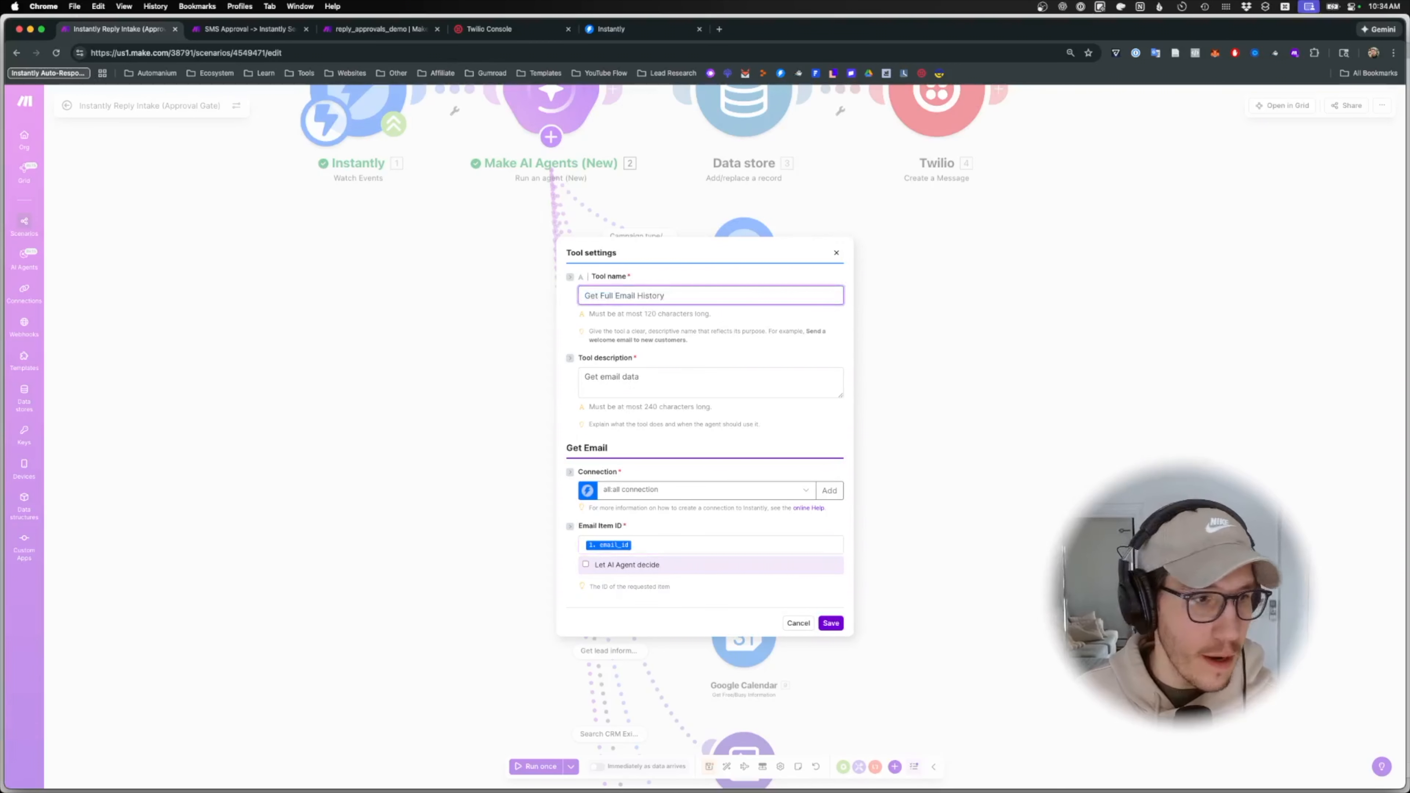
{"action": "triple_click", "coordinate": [643, 375]}
{"action": "type", "text": "Full email thread history (not just latest exchange)"}
{"action": "left_click", "coordinate": [832, 623]}
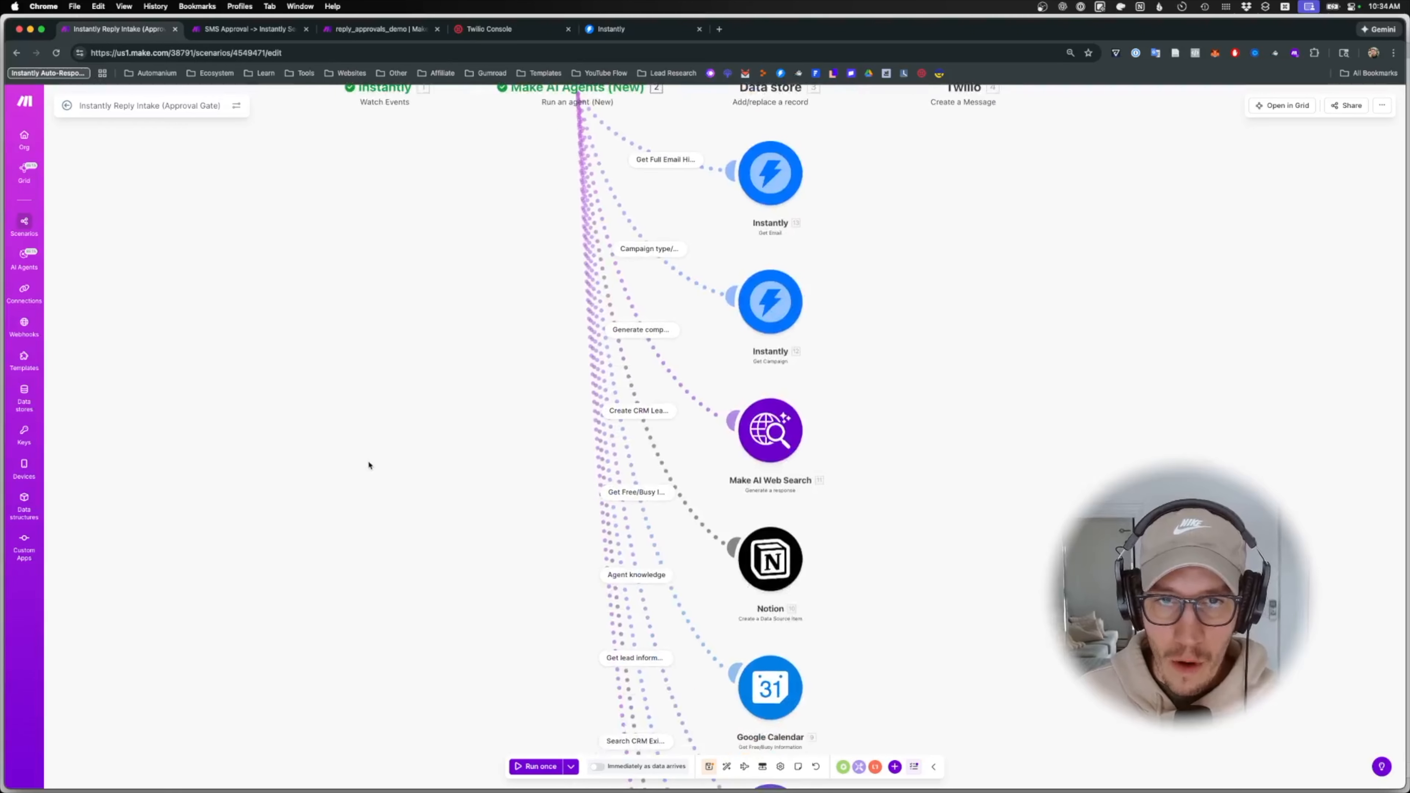
- Auto-align the scenario modules and save the scenario
{"action": "scroll", "coordinate": [422, 480], "scroll_direction": "down", "scroll_amount": 2}
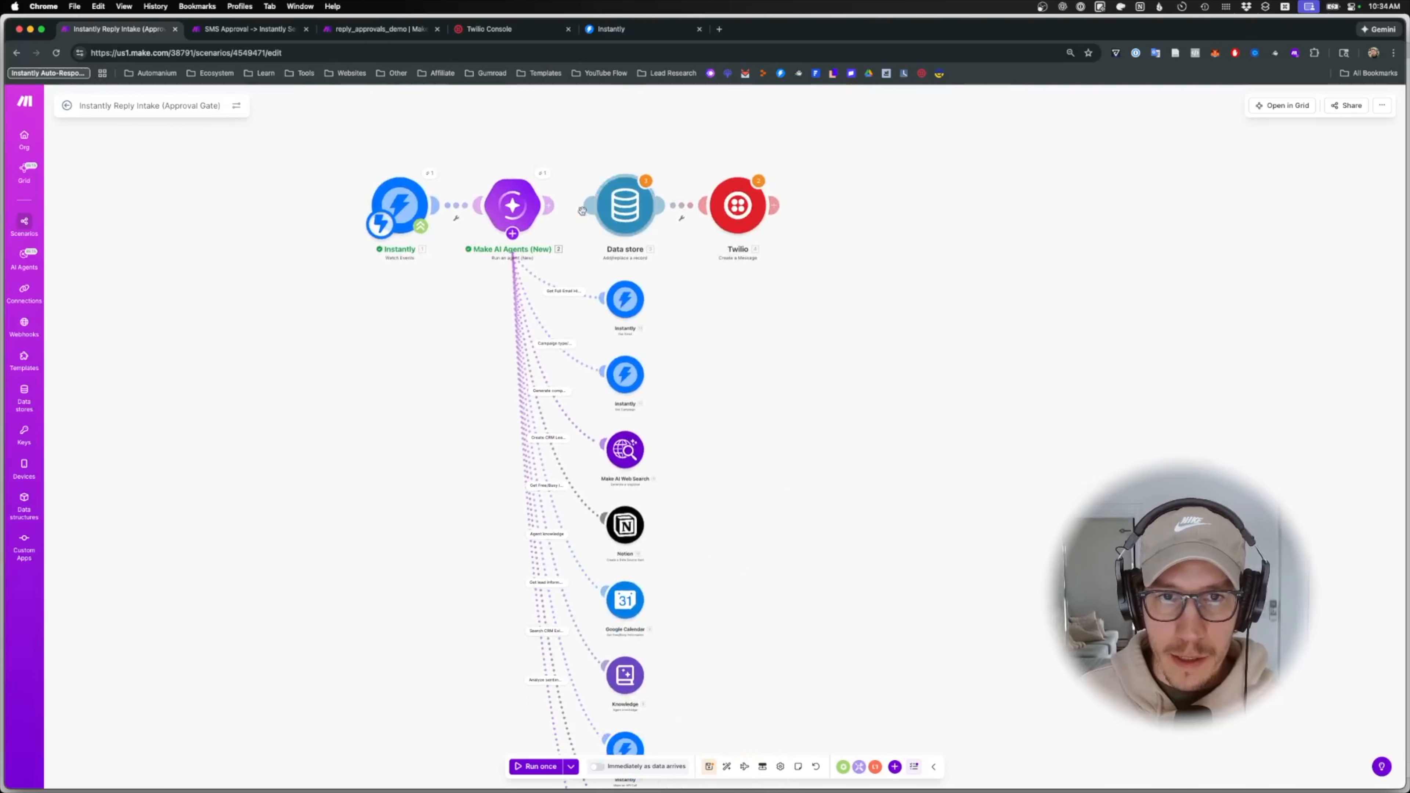
{"action": "left_click", "coordinate": [729, 770]}
{"action": "key", "text": "ctrl+s"}
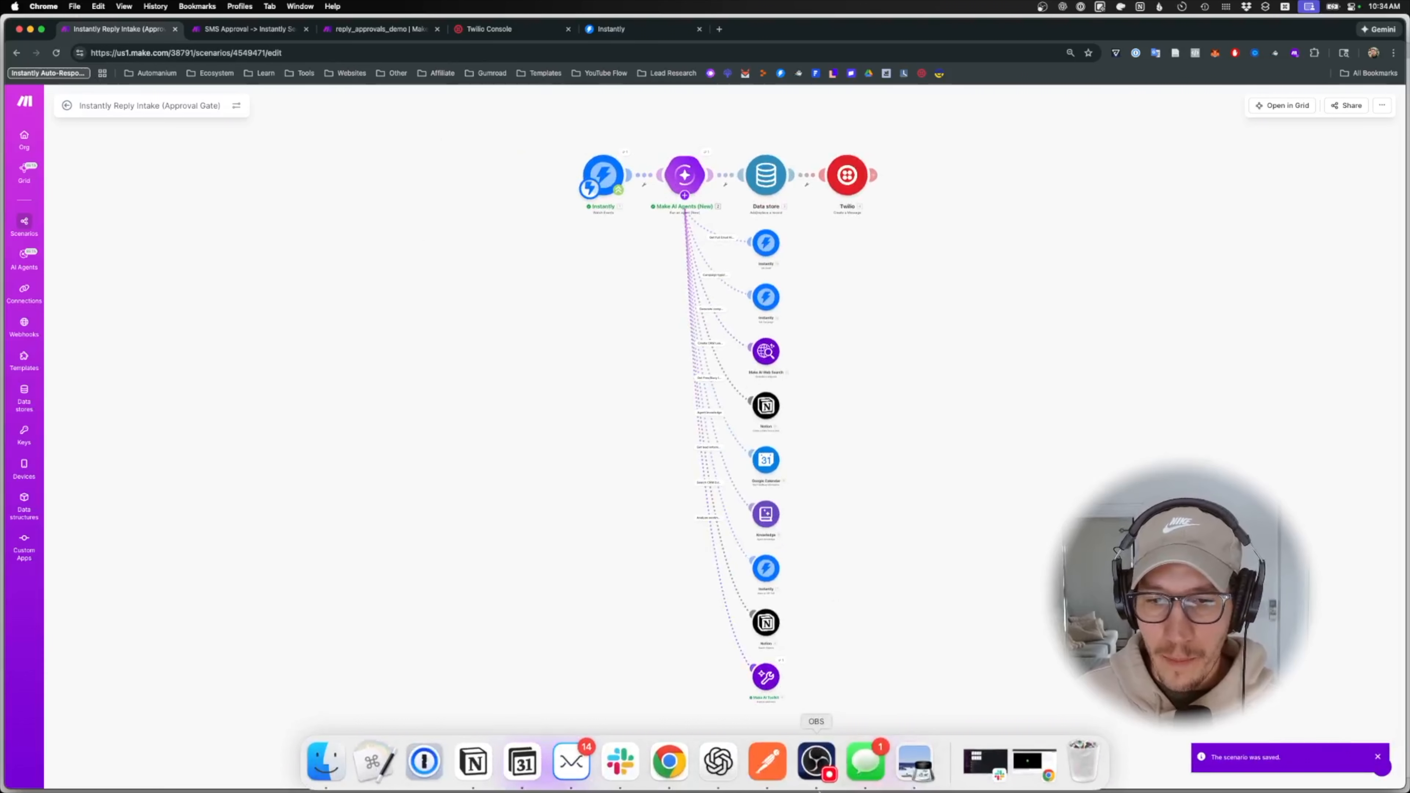
- Duplicate the third POST request tab in Postman and paste in the new Make webhook URL
{"action": "left_click", "coordinate": [767, 762]}
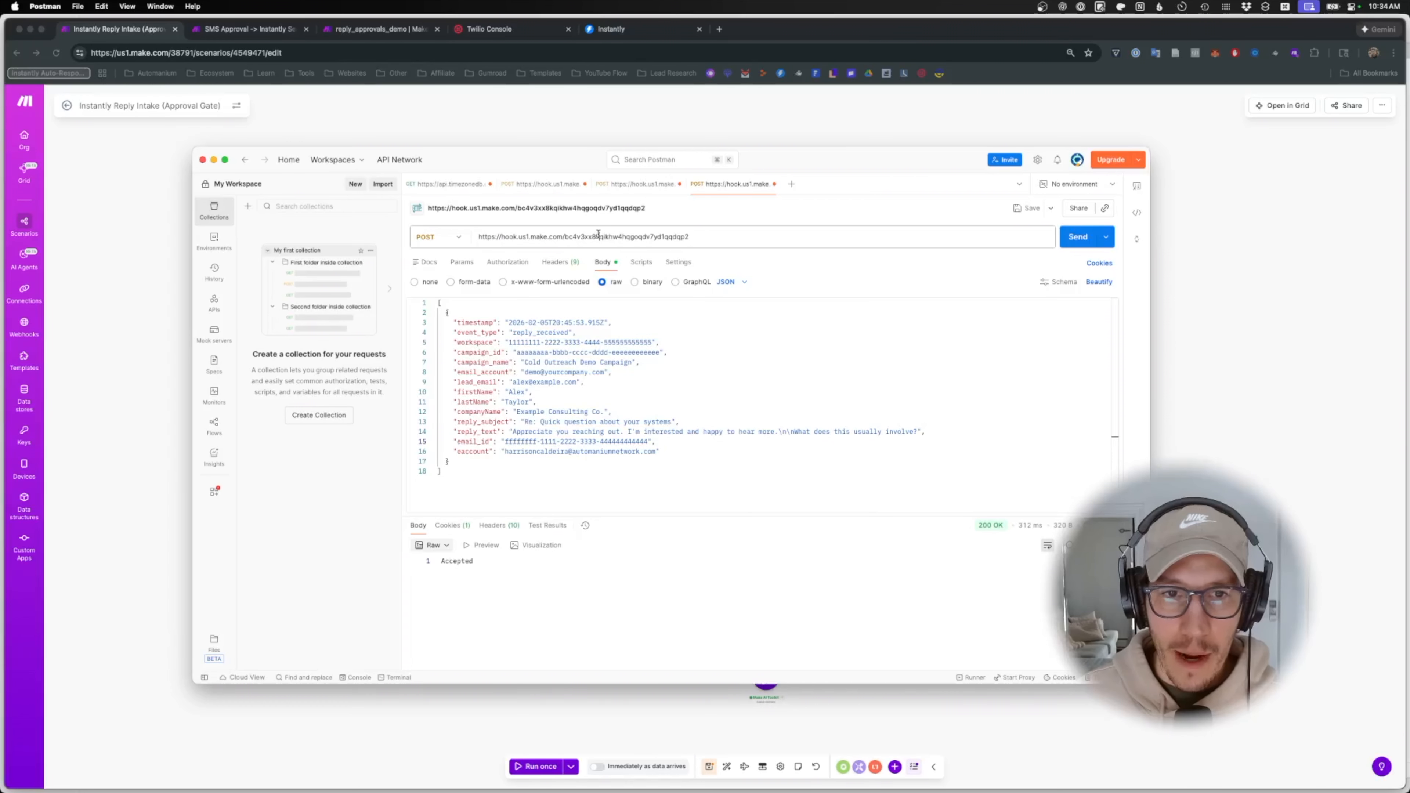
{"action": "triple_click", "coordinate": [639, 237]}
{"action": "key", "text": "cmd+c"}
{"action": "left_click", "coordinate": [638, 184]}
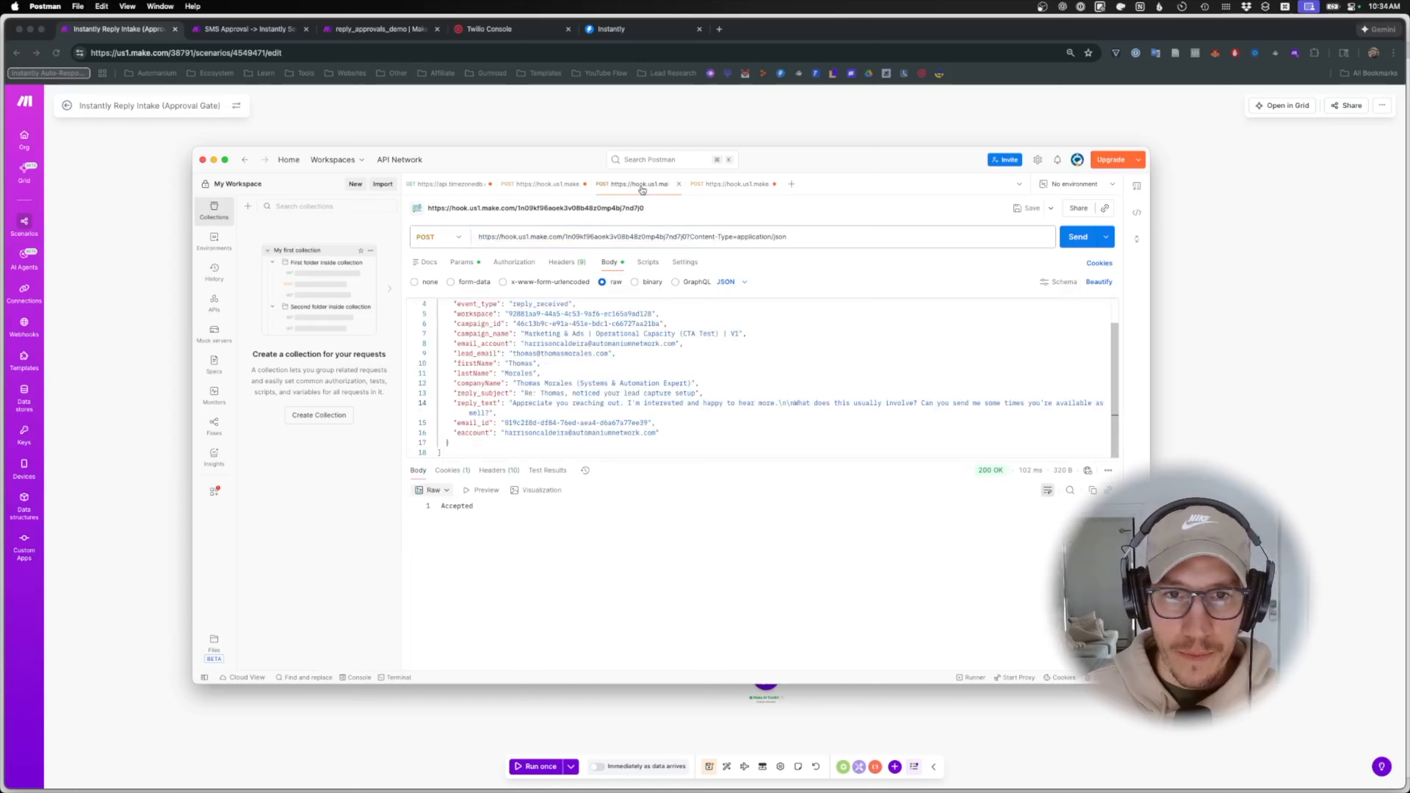
{"action": "right_click", "coordinate": [643, 185]}
{"action": "left_click", "coordinate": [672, 205]}
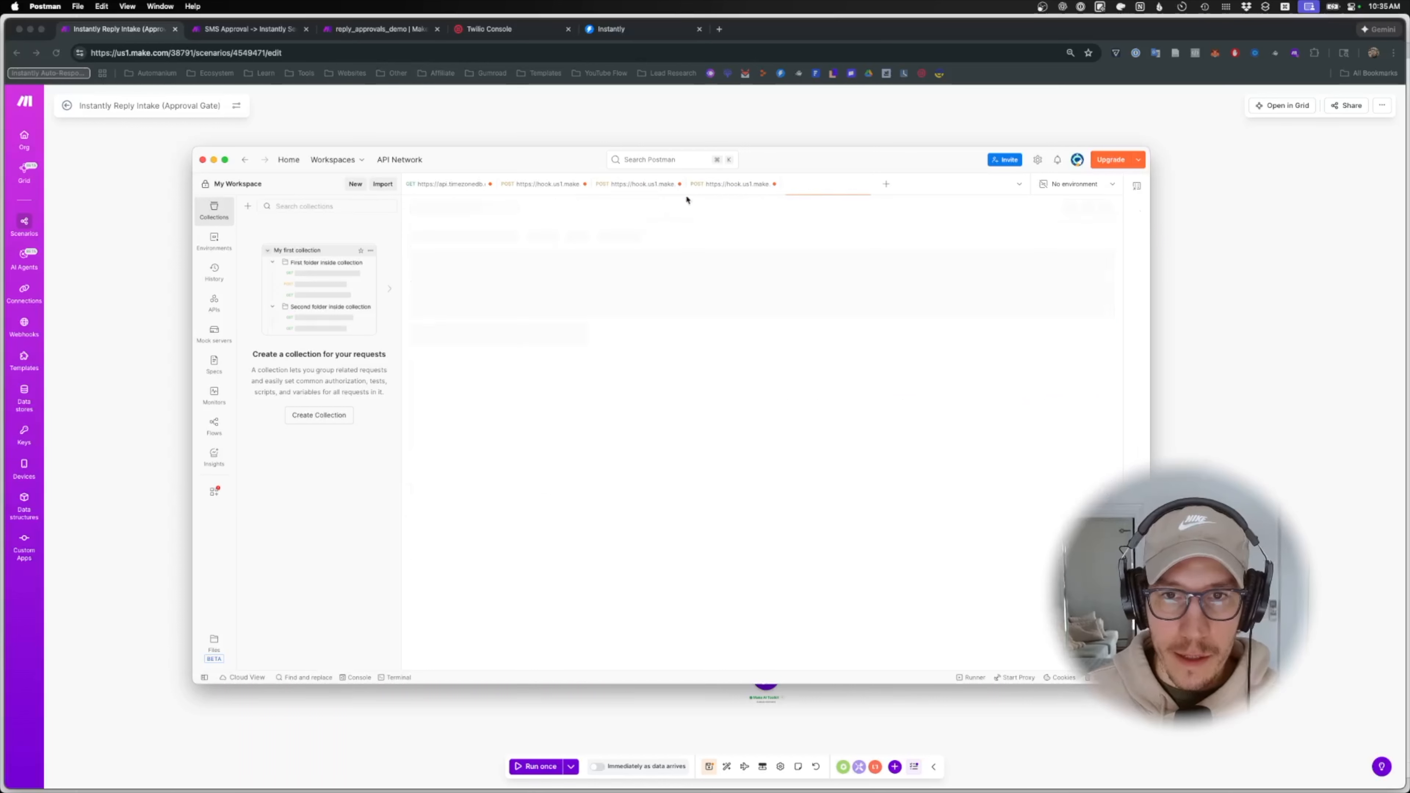
{"action": "triple_click", "coordinate": [724, 238]}
{"action": "key", "text": "cmd+v"}
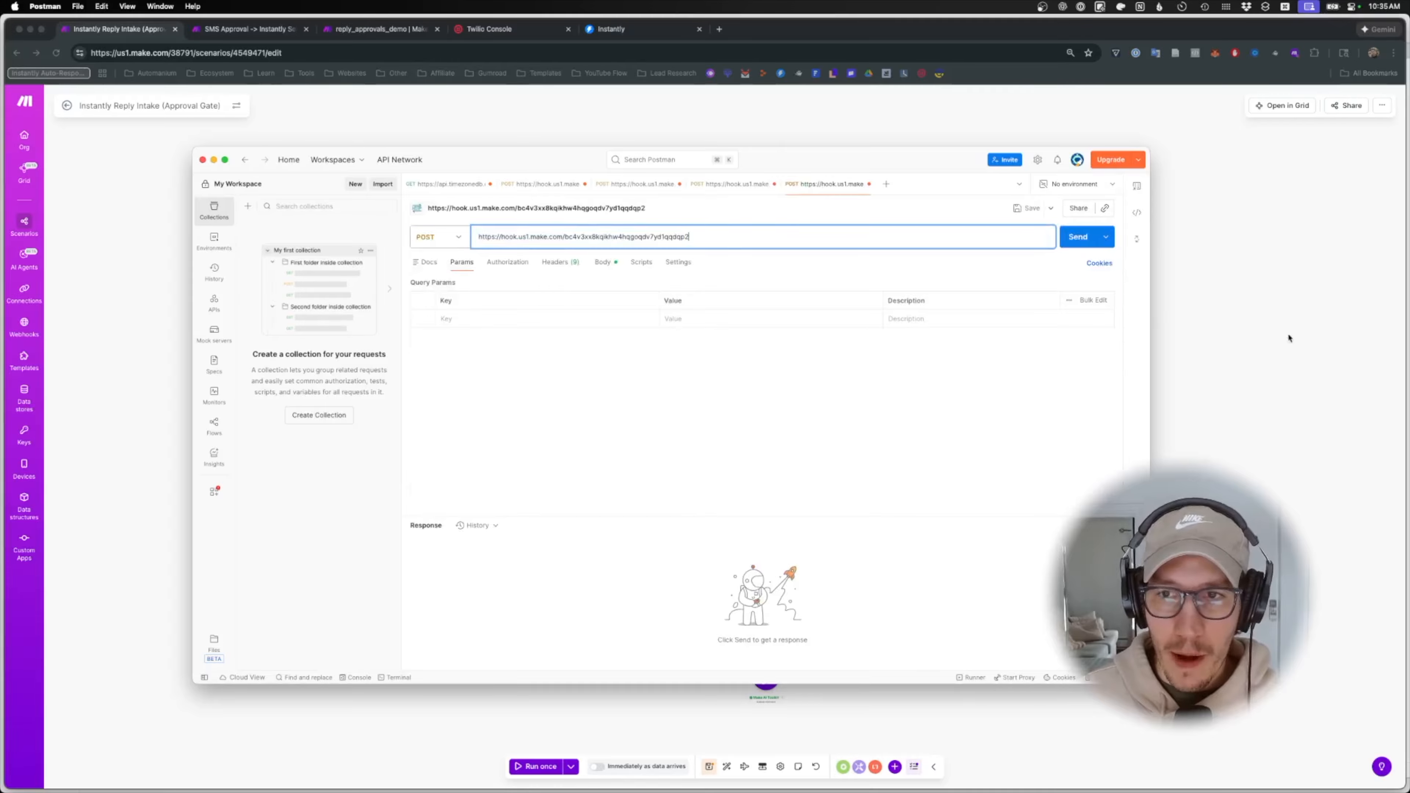
{"action": "left_click", "coordinate": [562, 692]}
{"action": "left_click", "coordinate": [536, 766]}
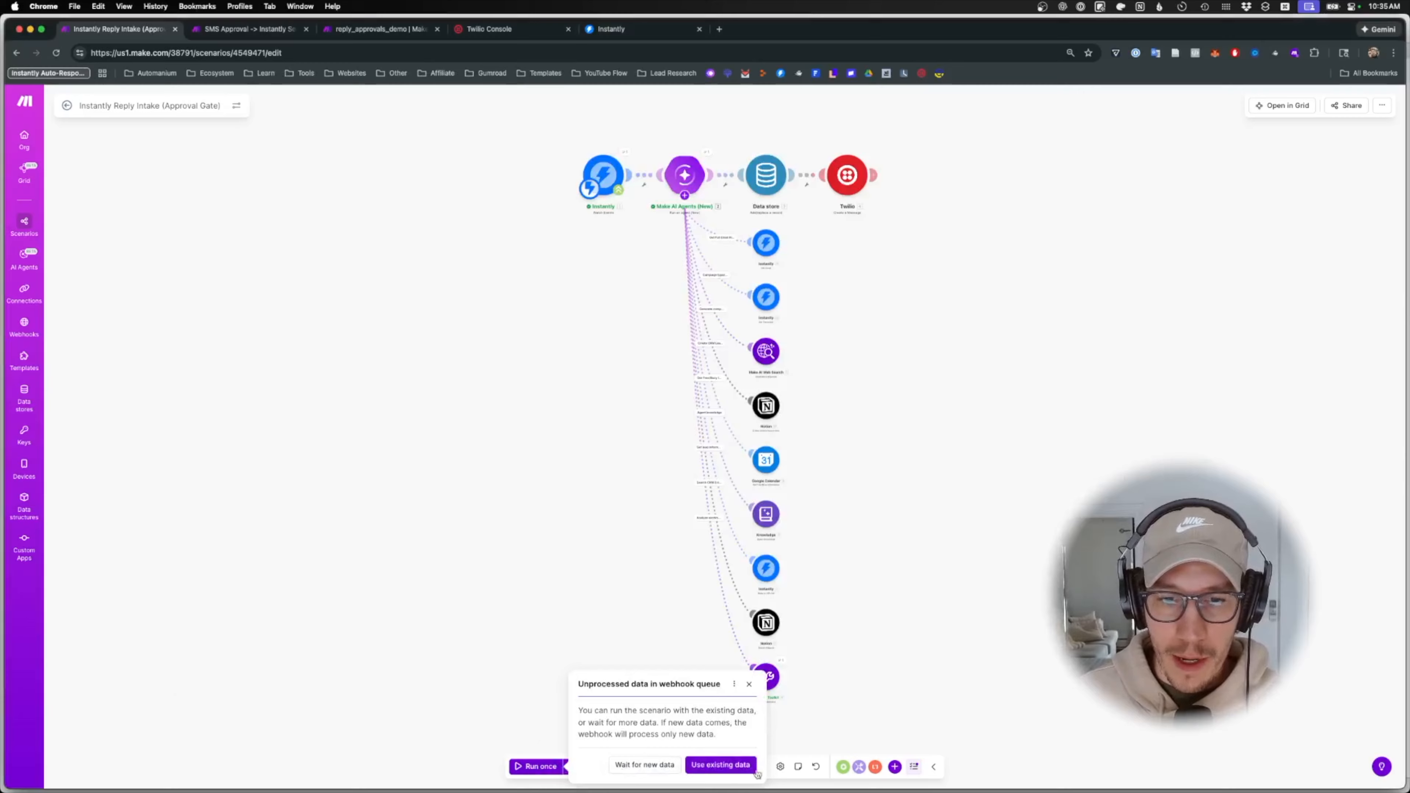
- Wait for new data, send the test reply from Postman, and open the AI agent's reasoning log
{"action": "left_click", "coordinate": [665, 767]}
{"action": "key", "text": "cmd+Tab"}
{"action": "left_click", "coordinate": [1099, 236]}
{"action": "key", "text": "cmd+Tab"}
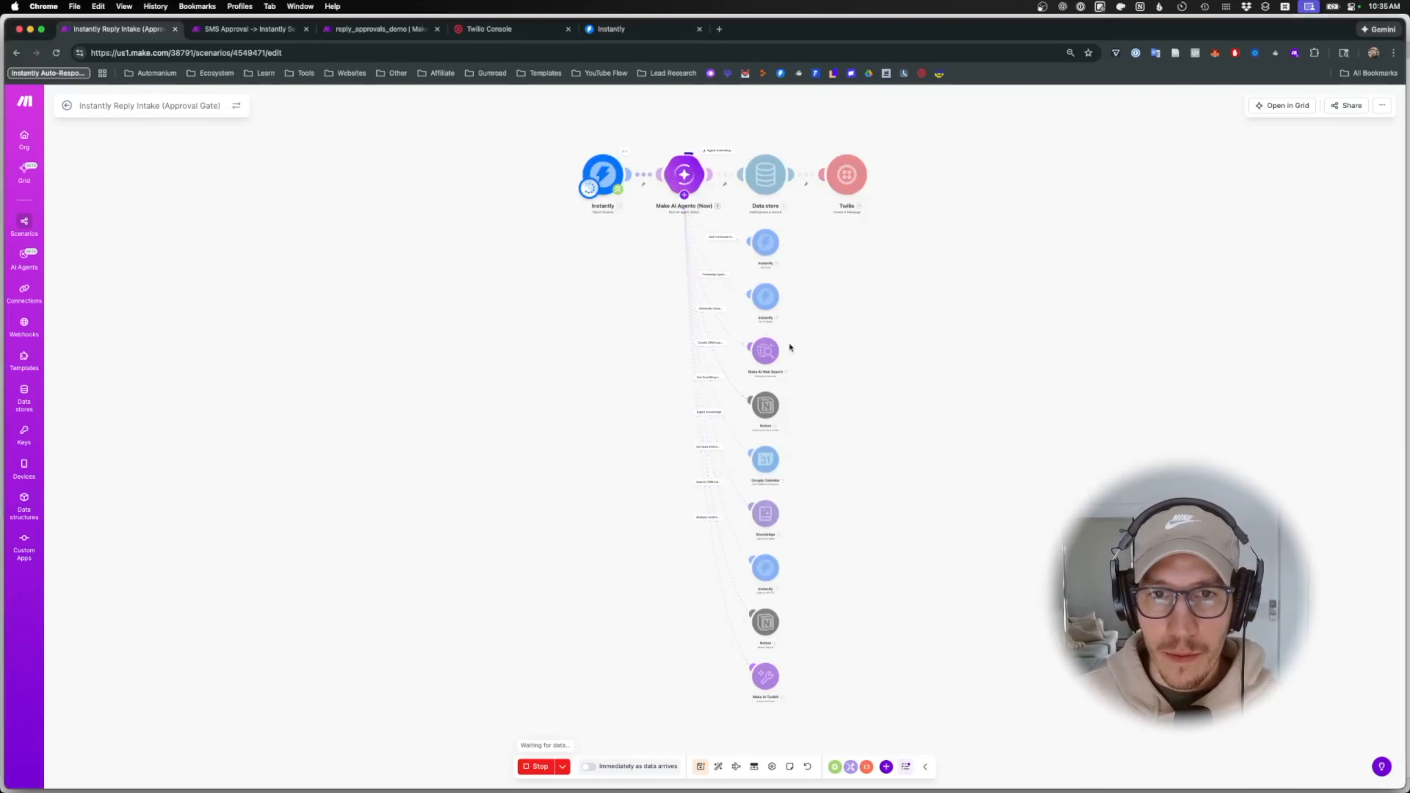
{"action": "left_click", "coordinate": [714, 151]}
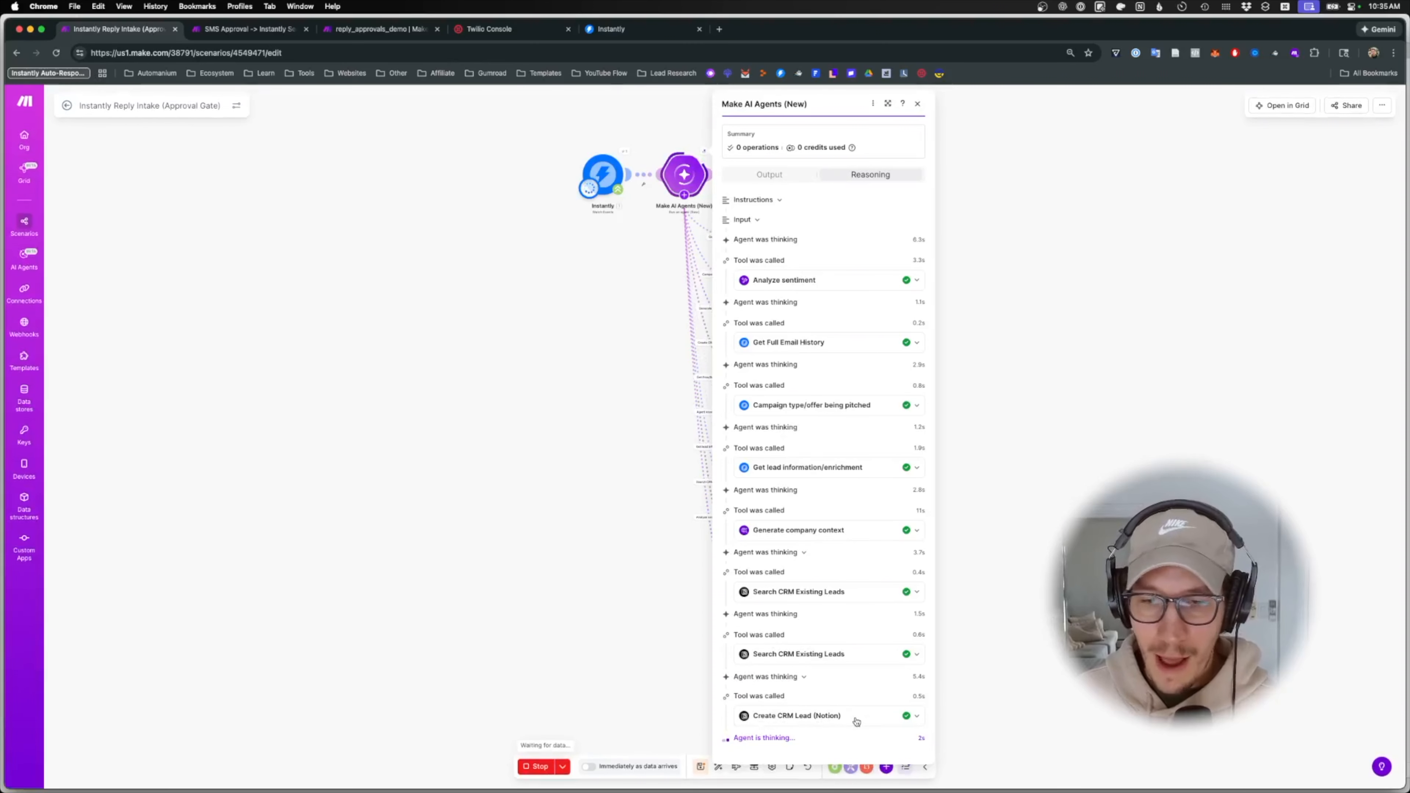
- Expand the Create CRM Lead (Notion) result and read its full output JSON
{"action": "left_click", "coordinate": [866, 722]}
{"action": "scroll", "coordinate": [855, 695], "scroll_direction": "down", "scroll_amount": 5}
{"action": "left_click", "coordinate": [833, 664]}
{"action": "scroll", "coordinate": [860, 680], "scroll_direction": "down", "scroll_amount": 5}
{"action": "scroll", "coordinate": [868, 684], "scroll_direction": "down", "scroll_amount": 6}
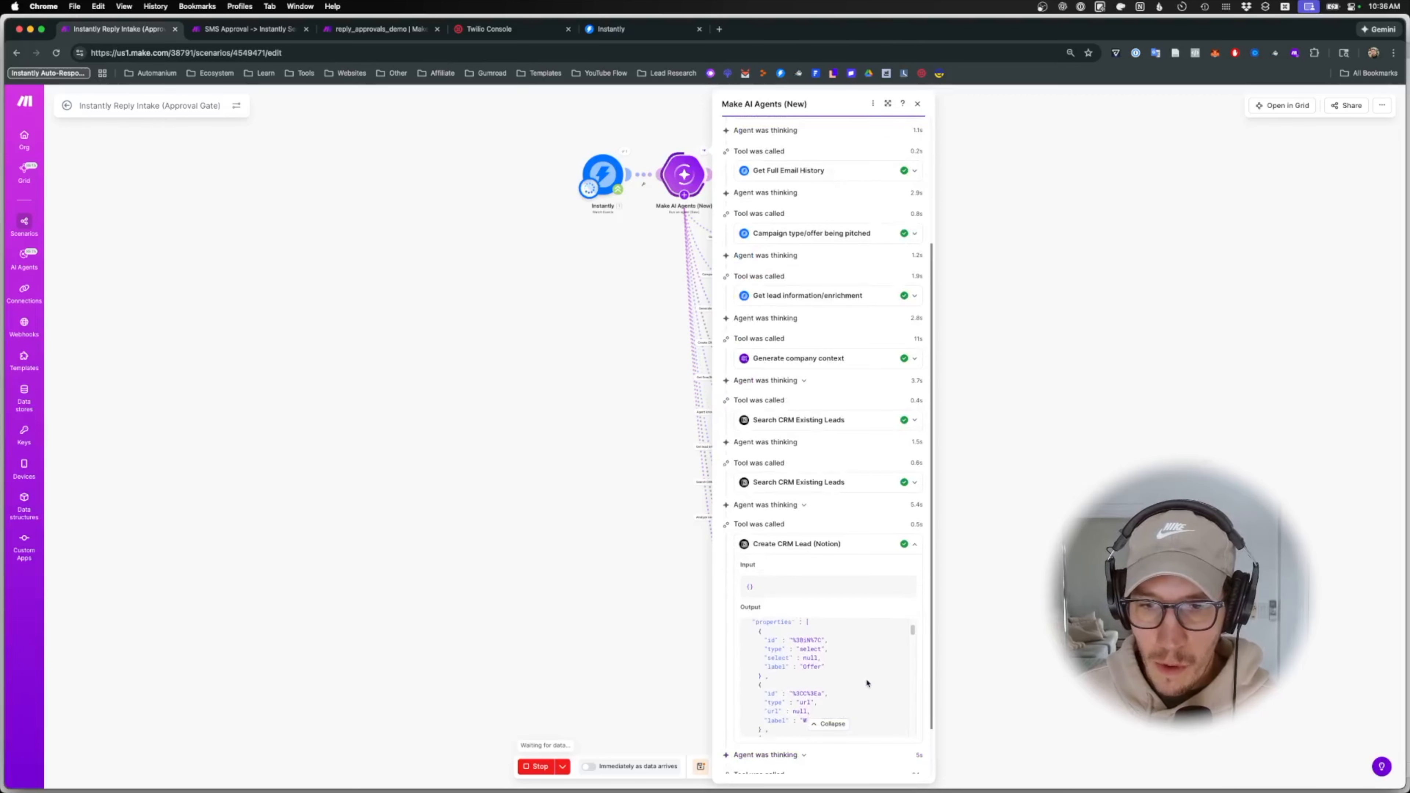
{"action": "scroll", "coordinate": [866, 681], "scroll_direction": "down", "scroll_amount": 5}
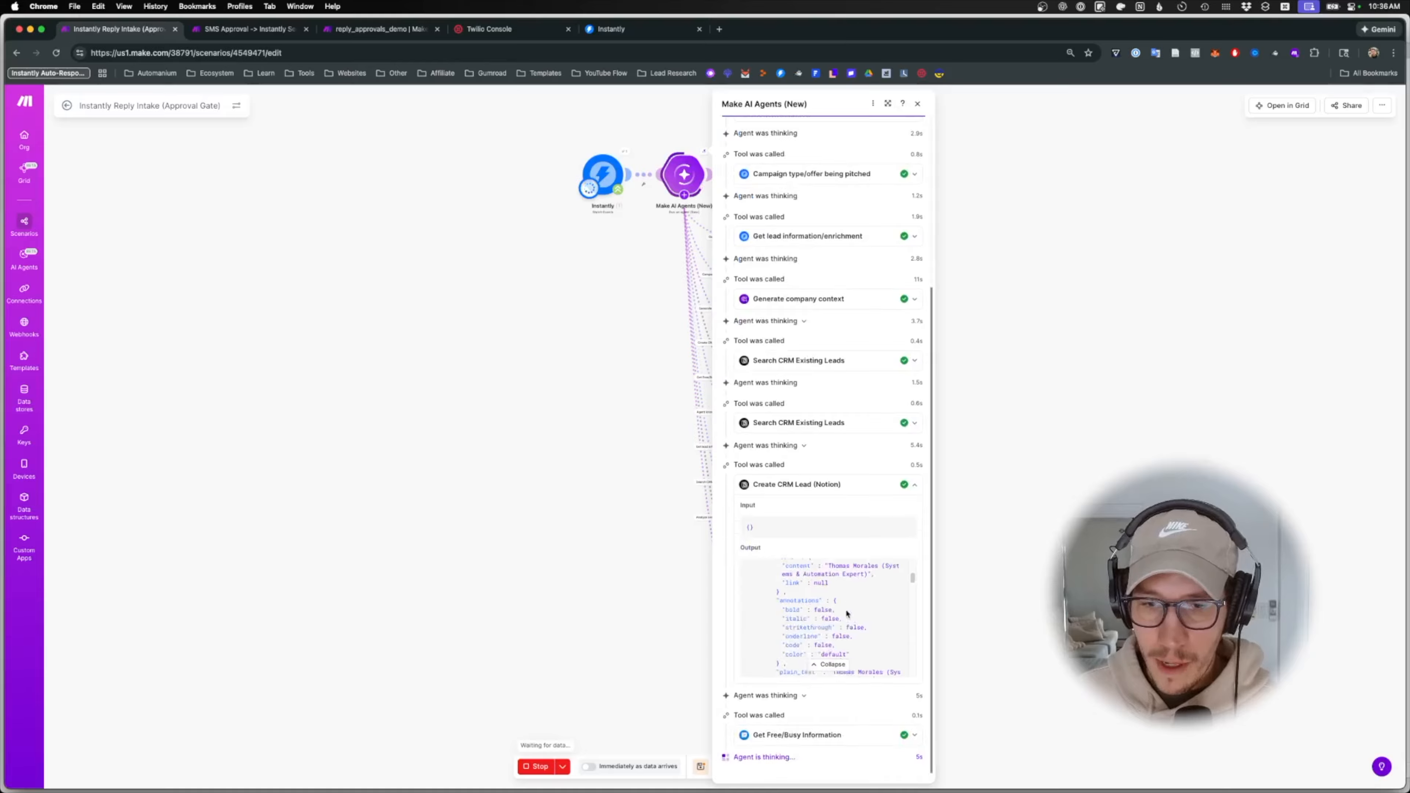
{"action": "scroll", "coordinate": [847, 617], "scroll_direction": "down", "scroll_amount": 5}
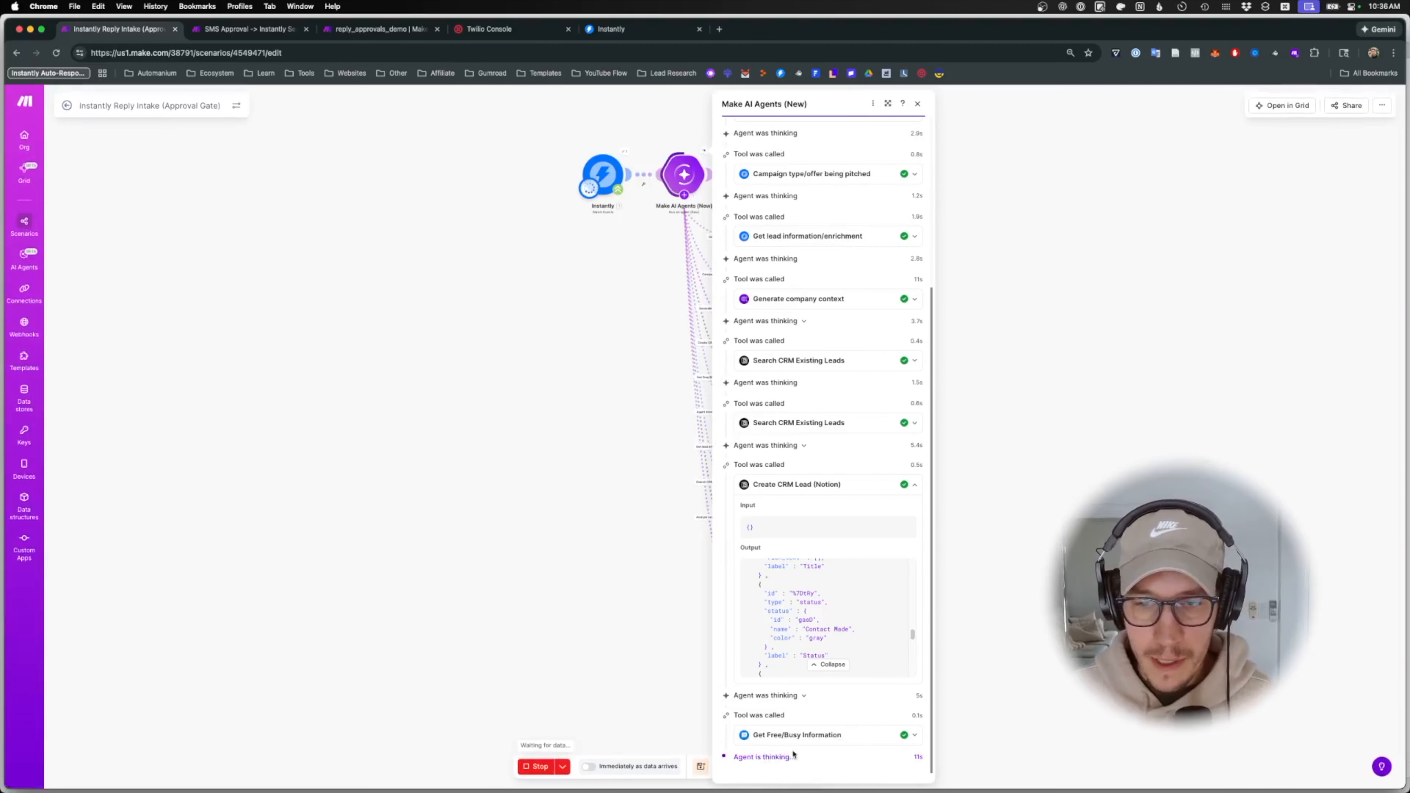
- Review the Get Free/Busy output and the agent's drafted reply, then close the run details
{"action": "left_click", "coordinate": [808, 742]}
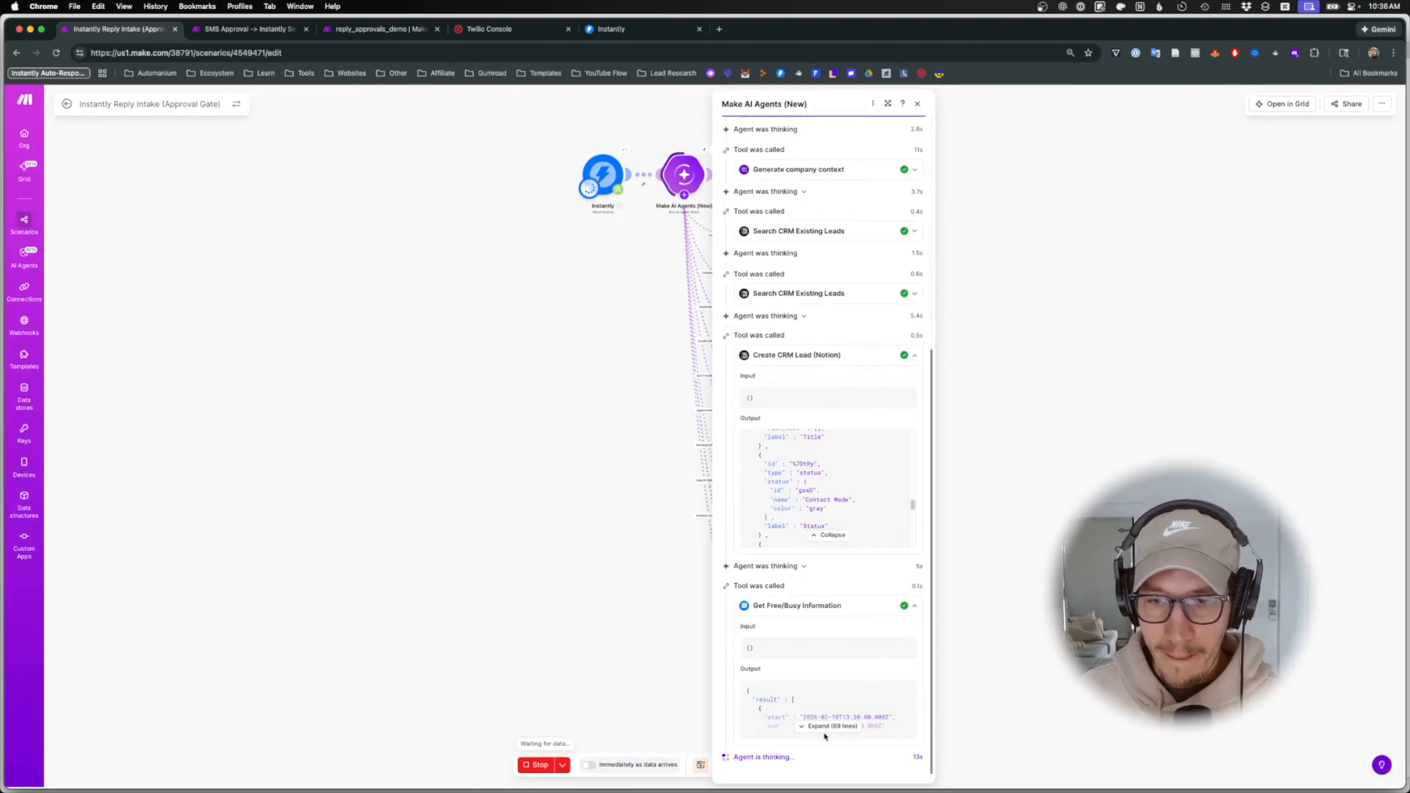
{"action": "left_click", "coordinate": [821, 726]}
{"action": "scroll", "coordinate": [819, 700], "scroll_direction": "down", "scroll_amount": 10}
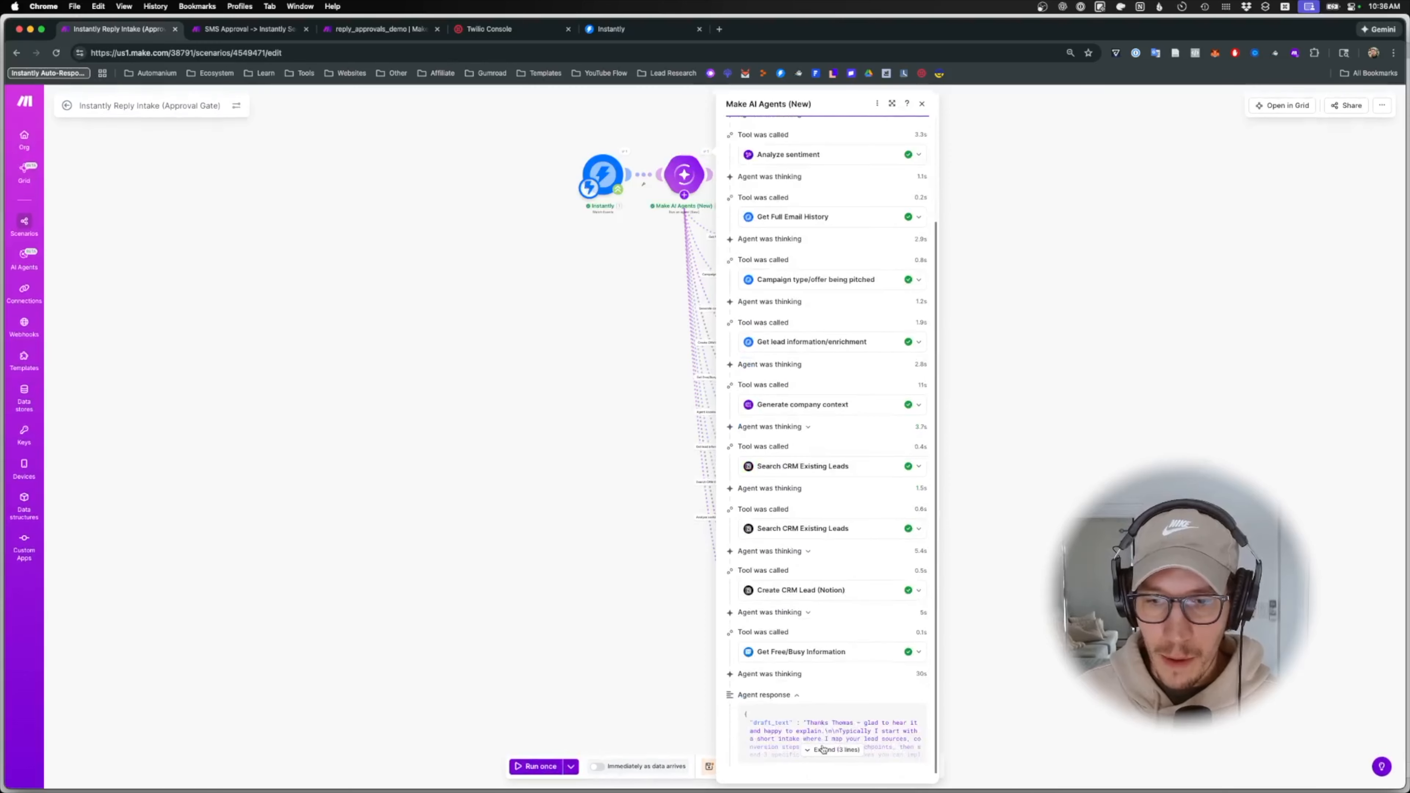
{"action": "left_click", "coordinate": [823, 750]}
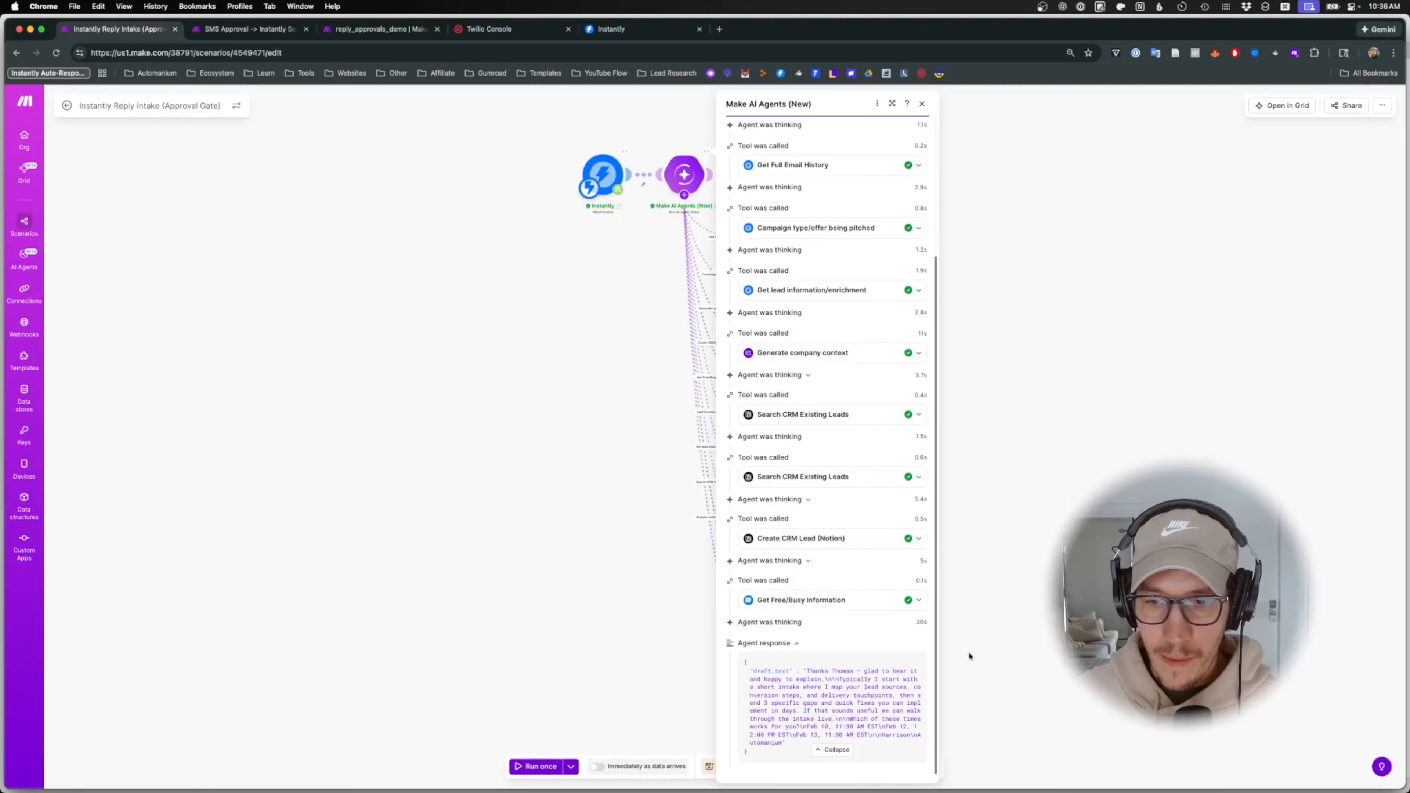
{"action": "left_click", "coordinate": [998, 102]}
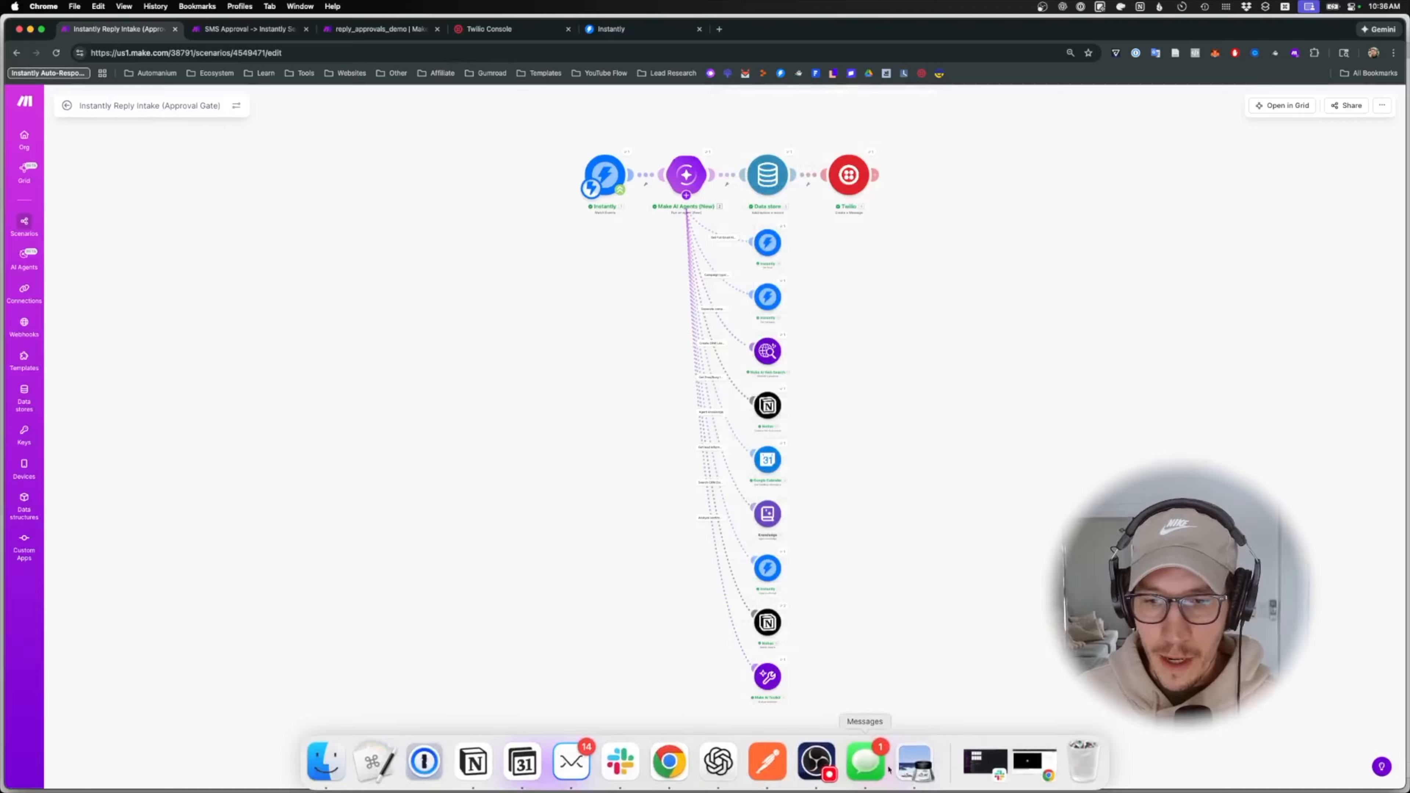
- Check the Notifications and Business Phone conversations in Messages for the drafted SMS
{"action": "left_click", "coordinate": [866, 760]}
{"action": "left_click", "coordinate": [512, 213]}
{"action": "left_click", "coordinate": [470, 210]}
{"action": "left_click", "coordinate": [520, 210]}
{"action": "left_click", "coordinate": [470, 210]}
{"action": "left_click", "coordinate": [1083, 300]}
- Inspect the data store and Twilio step outputs to read the sent SMS body
{"action": "left_click", "coordinate": [789, 158]}
{"action": "left_click", "coordinate": [1005, 104]}
{"action": "left_click", "coordinate": [871, 156]}
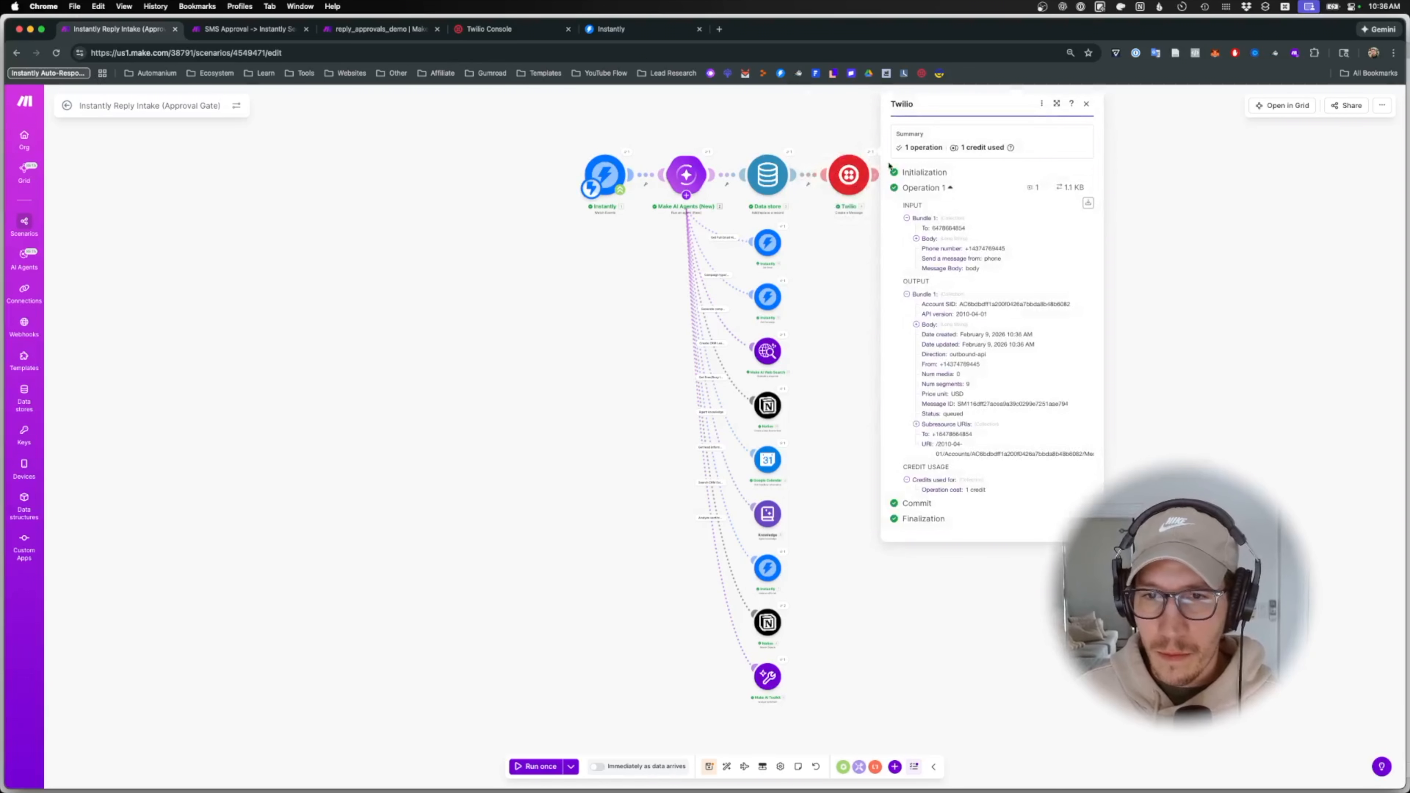
{"action": "left_click", "coordinate": [917, 325]}
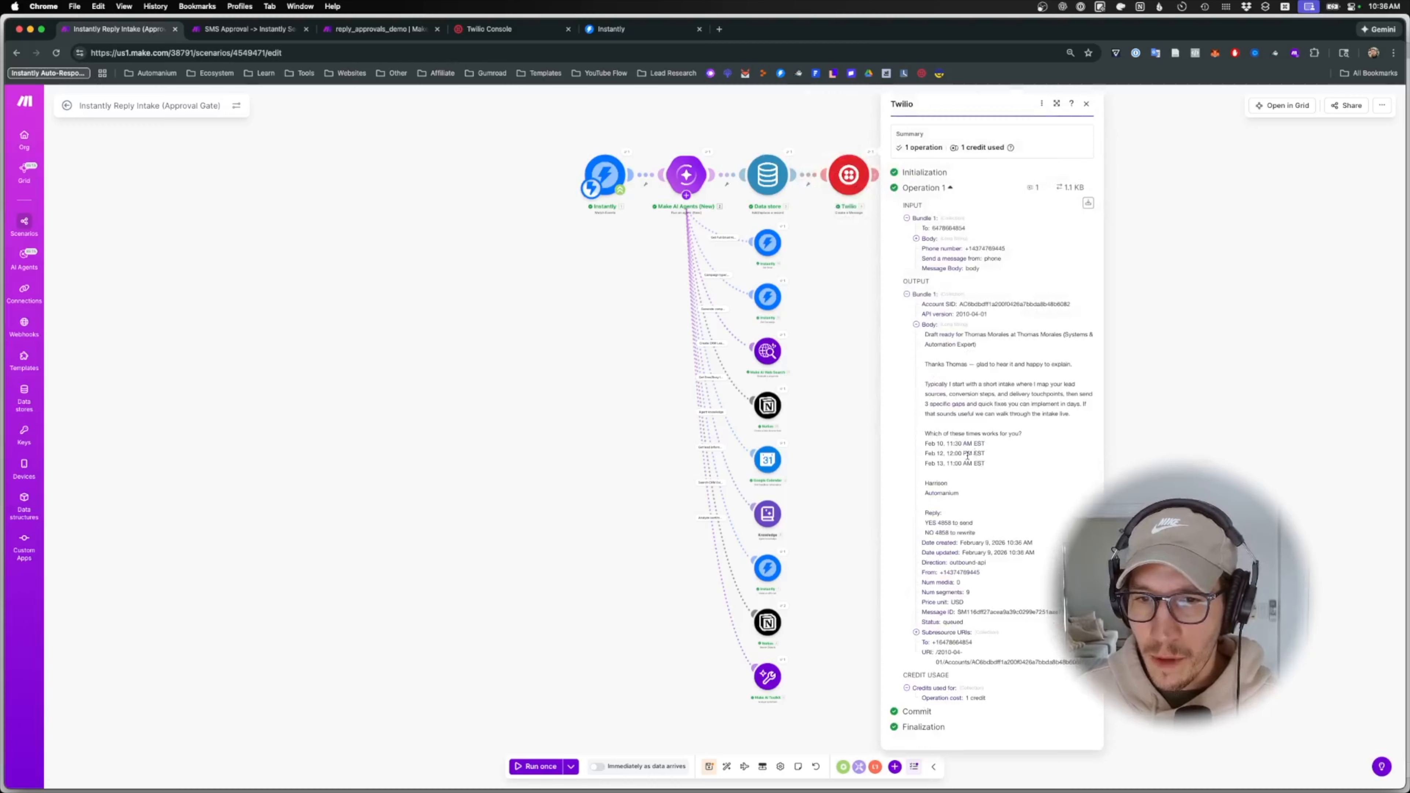
{"action": "left_click_drag", "start_coordinate": [983, 534], "coordinate": [920, 335]}
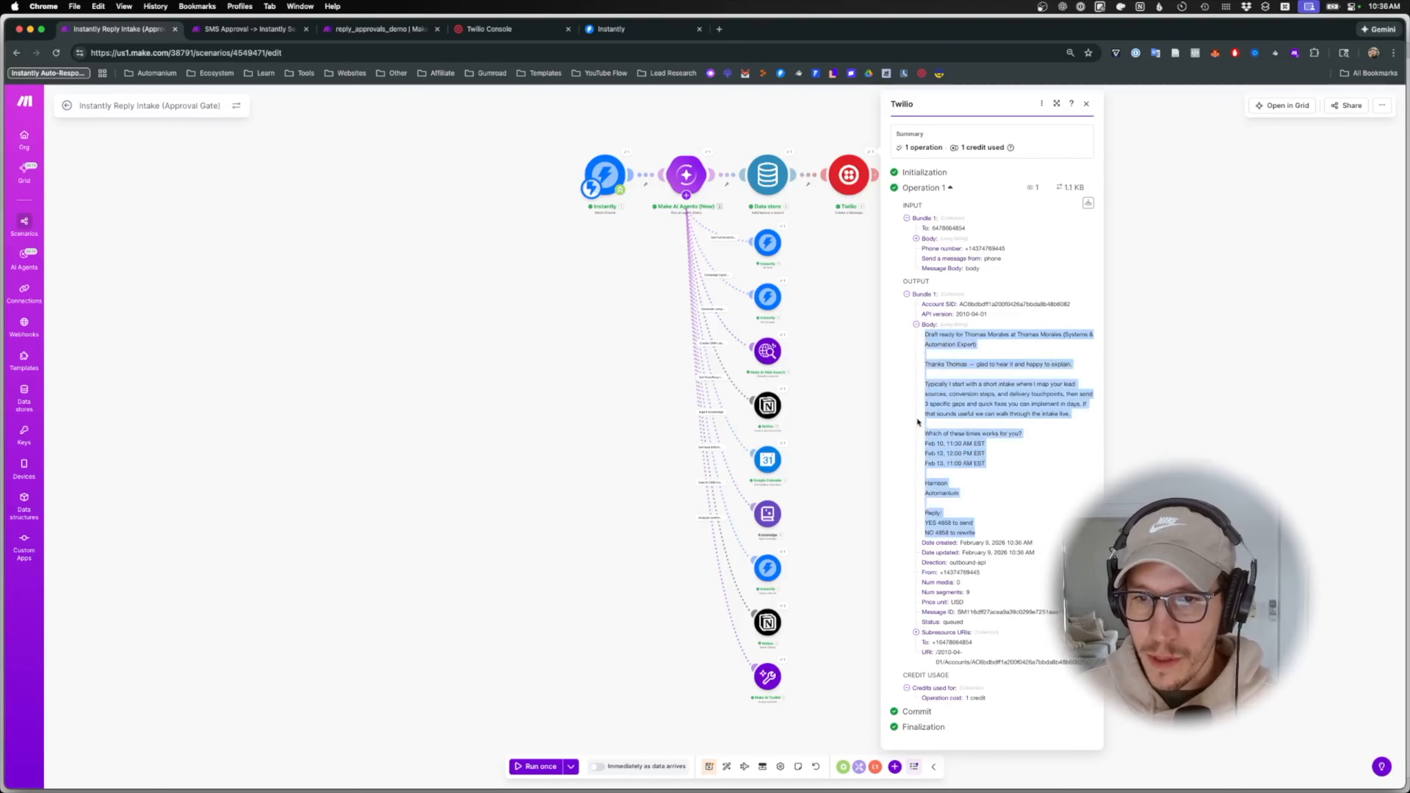
{"action": "left_click", "coordinate": [853, 426]}
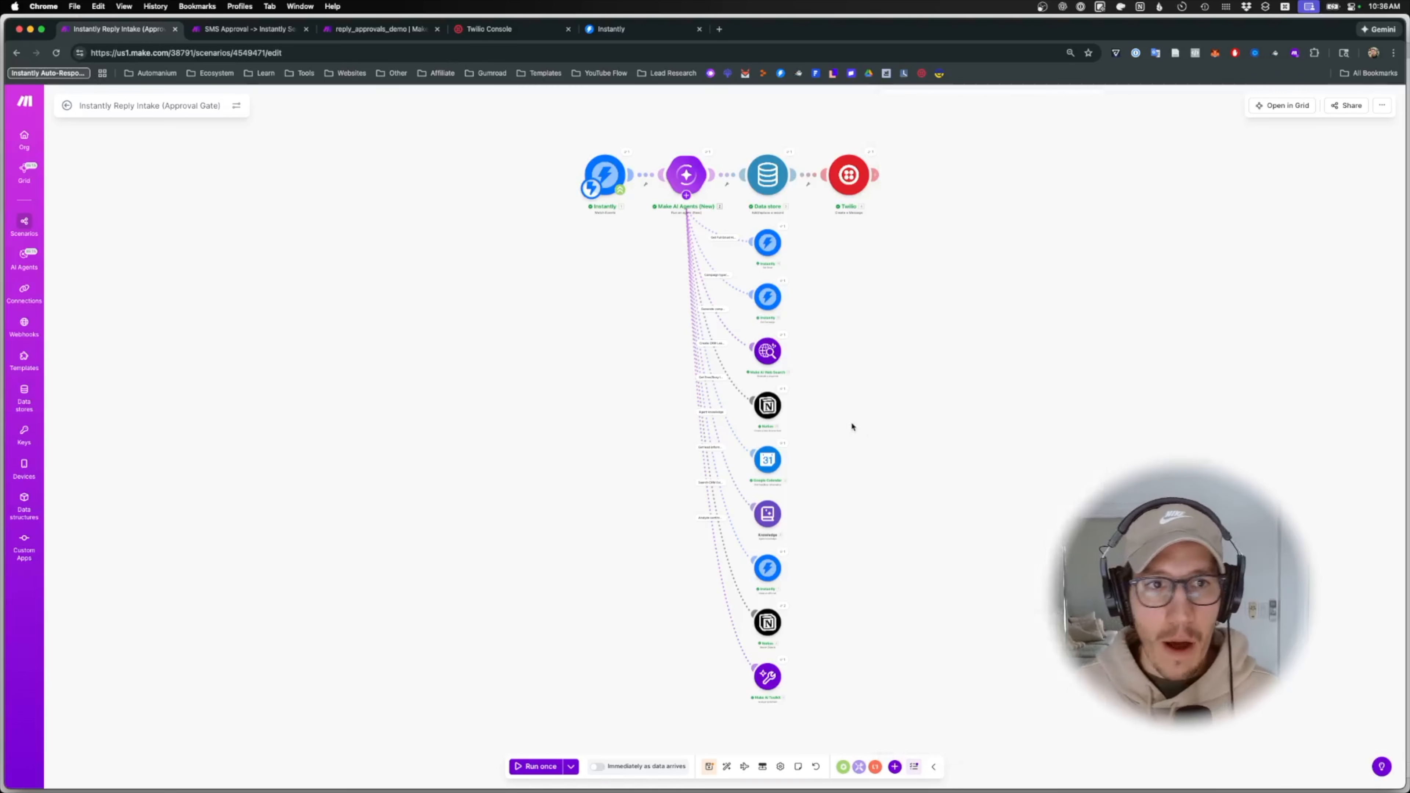
- Compare the received draft in Messages, then switch to the SMS Approval → Instantly Send or Rewrite scenario
{"action": "mouse_move", "coordinate": [880, 787]}
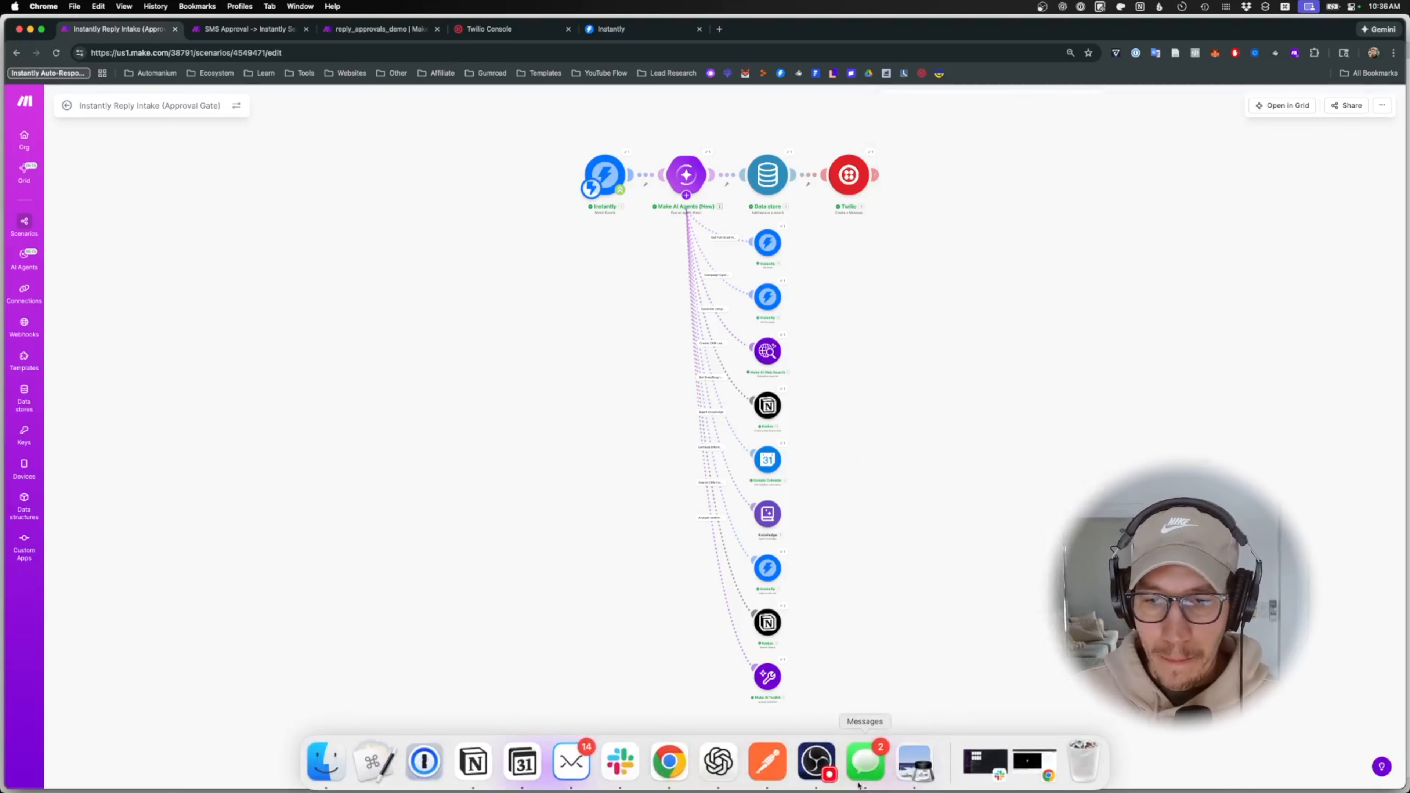
{"action": "left_click", "coordinate": [863, 762]}
{"action": "left_click_drag", "start_coordinate": [639, 654], "coordinate": [578, 465]}
{"action": "left_click", "coordinate": [1002, 510]}
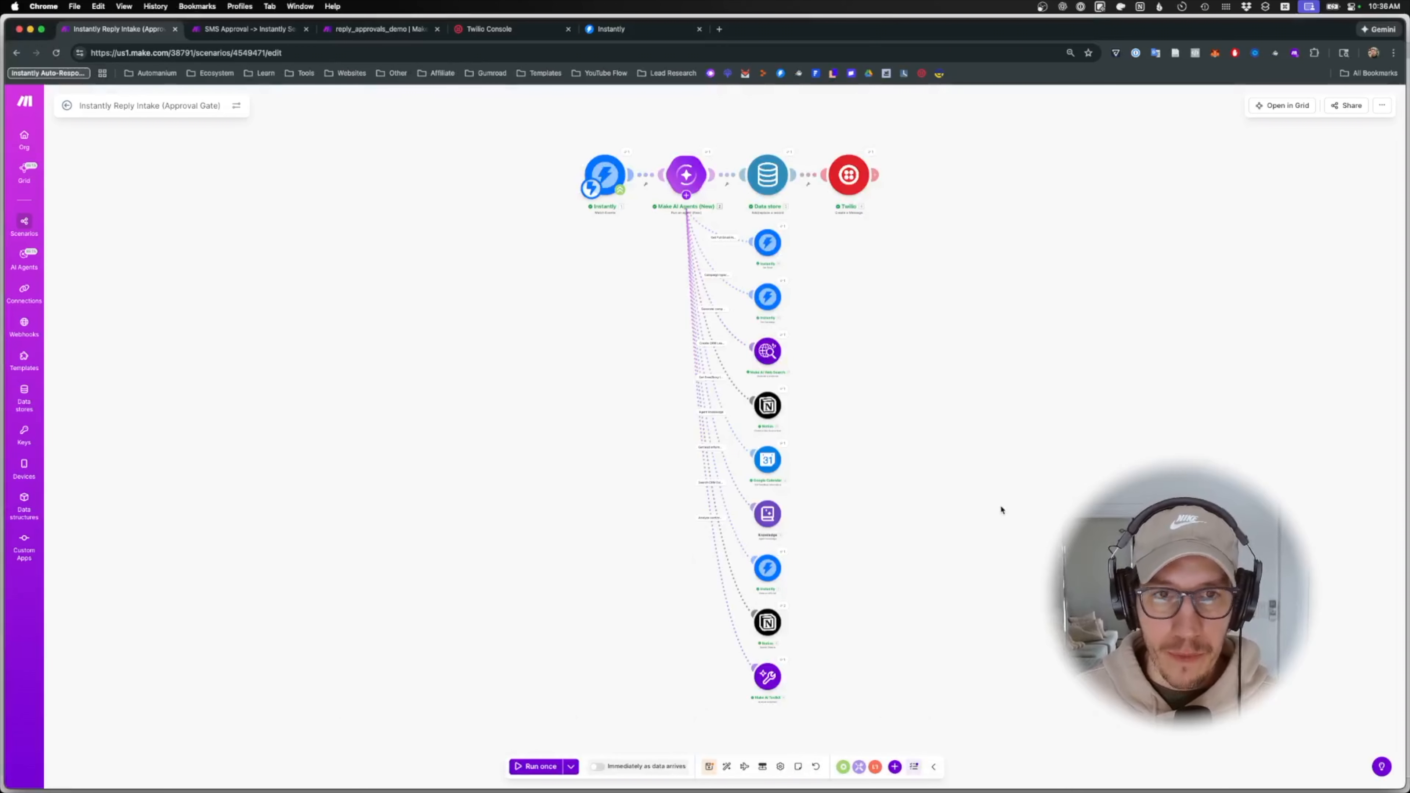
{"action": "left_click", "coordinate": [249, 29]}
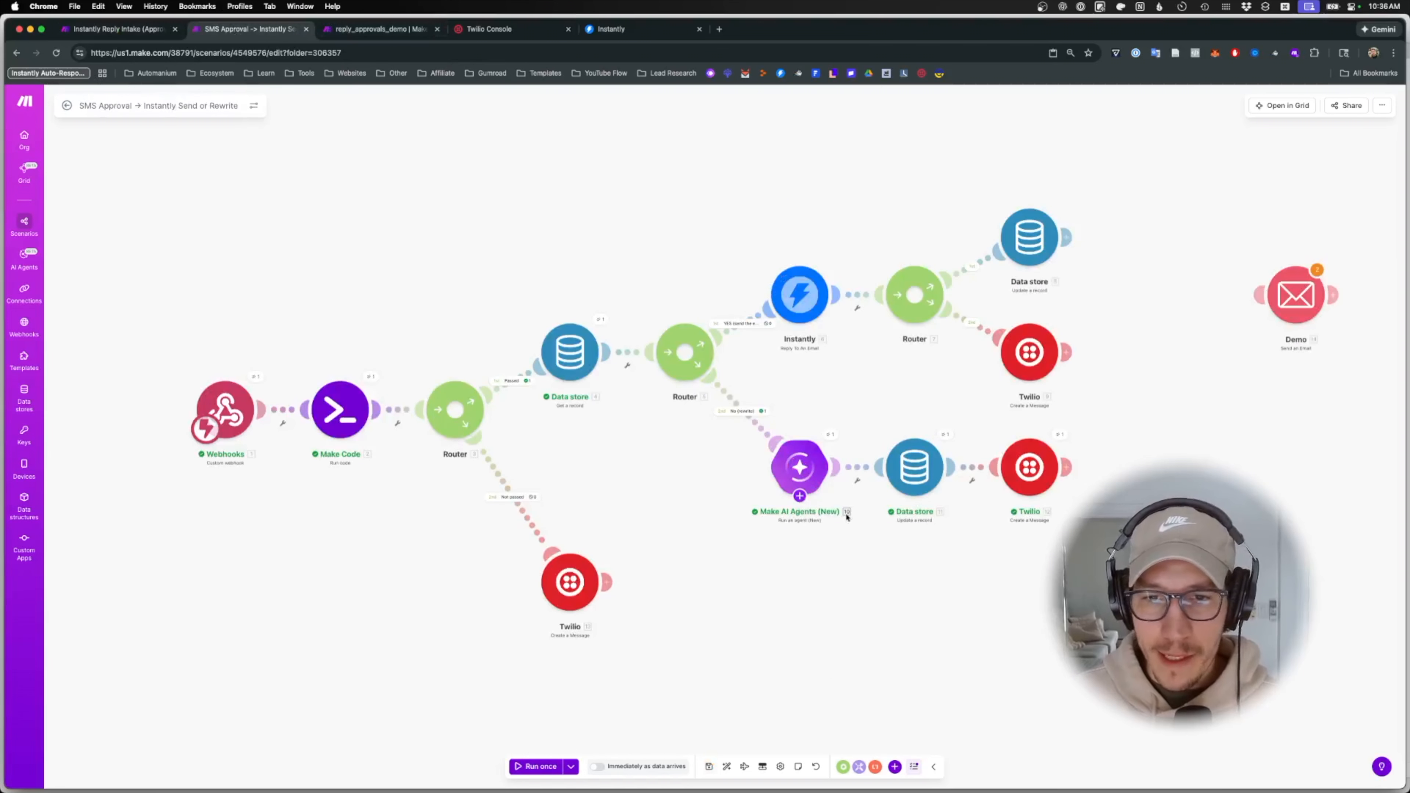
- Open the rewrite AI agent's add-on options, briefly checking the Instantly Reply Intake scenario
{"action": "left_click", "coordinate": [802, 501]}
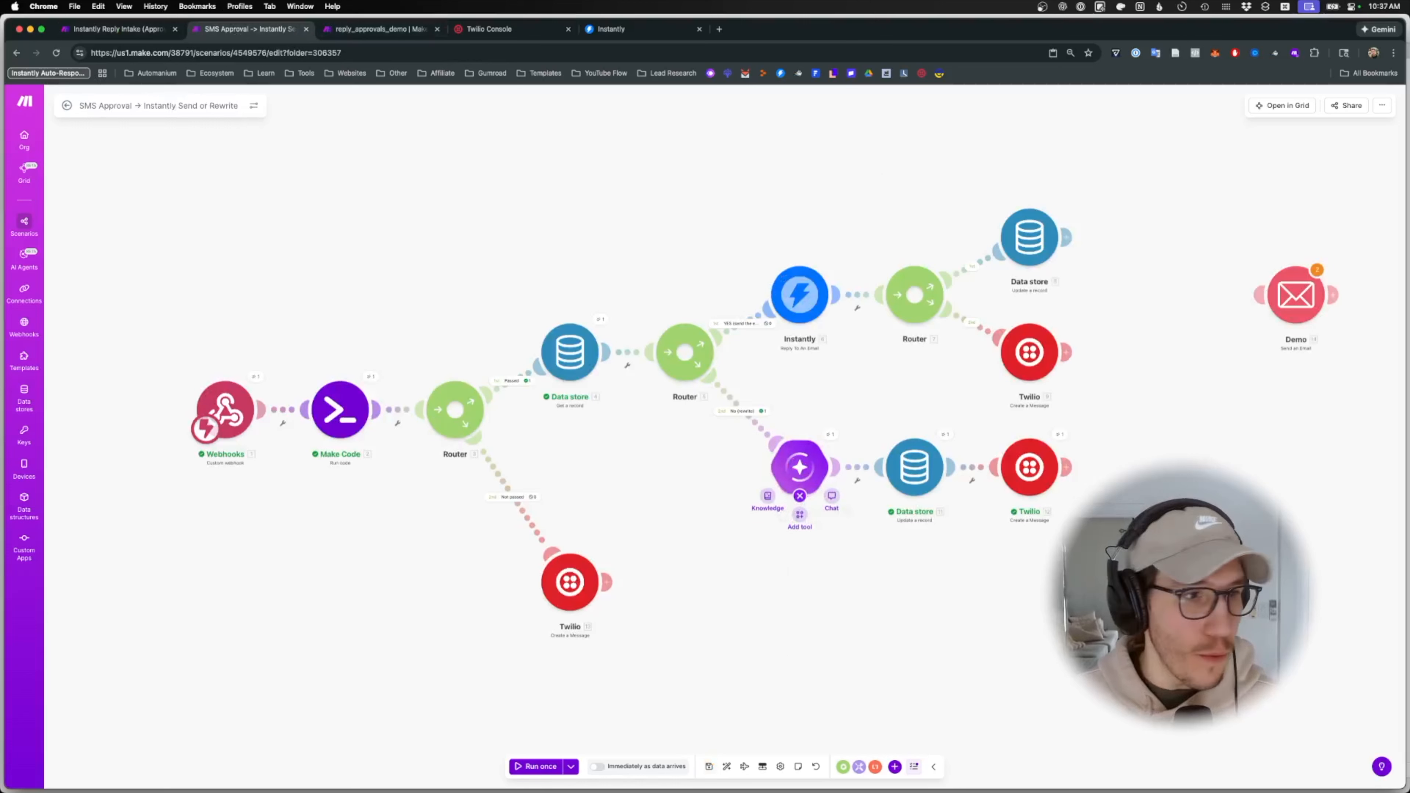
{"action": "left_click", "coordinate": [801, 497]}
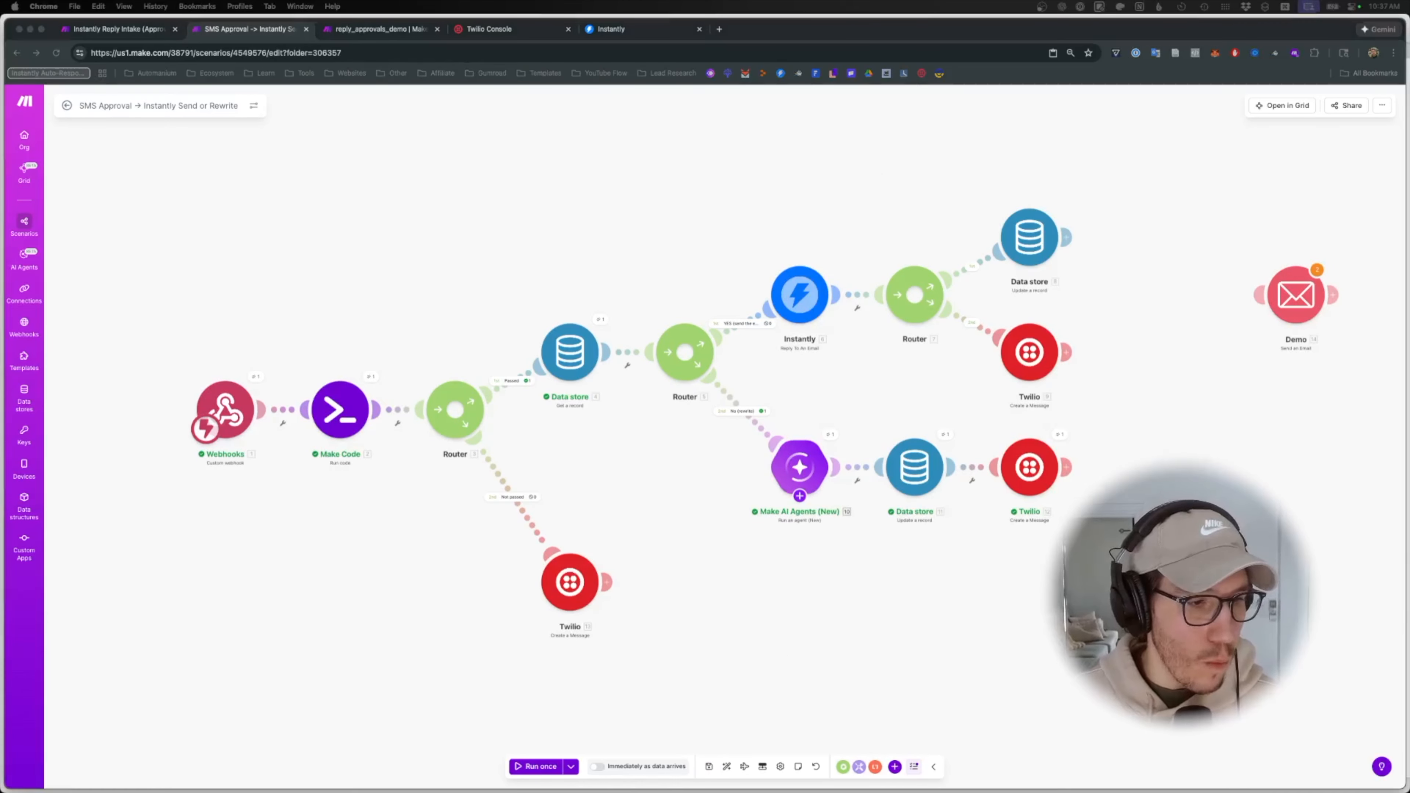
{"action": "left_click", "coordinate": [777, 646]}
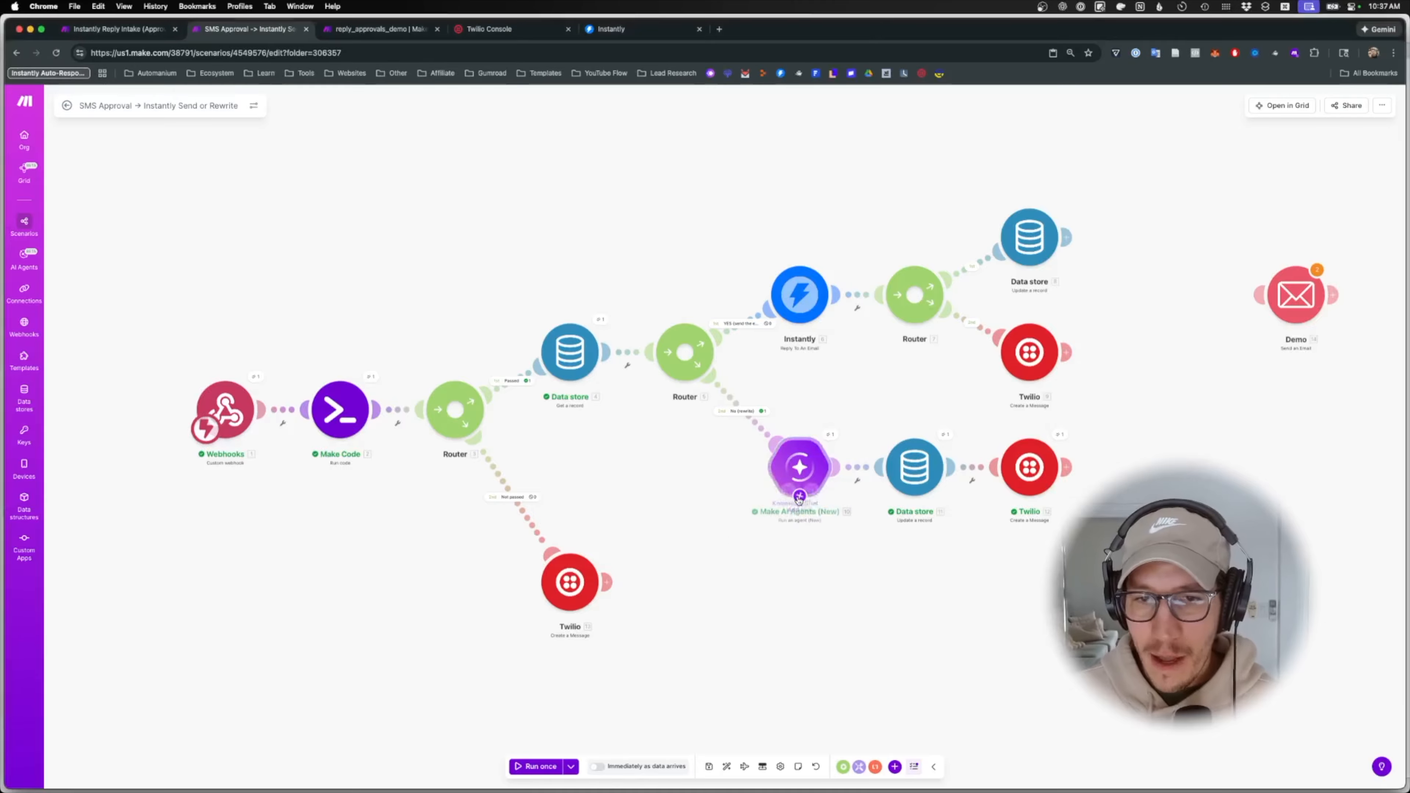
{"action": "left_click", "coordinate": [799, 499]}
{"action": "scroll", "coordinate": [799, 497], "scroll_direction": "down", "scroll_amount": 3}
{"action": "left_click", "coordinate": [800, 499]}
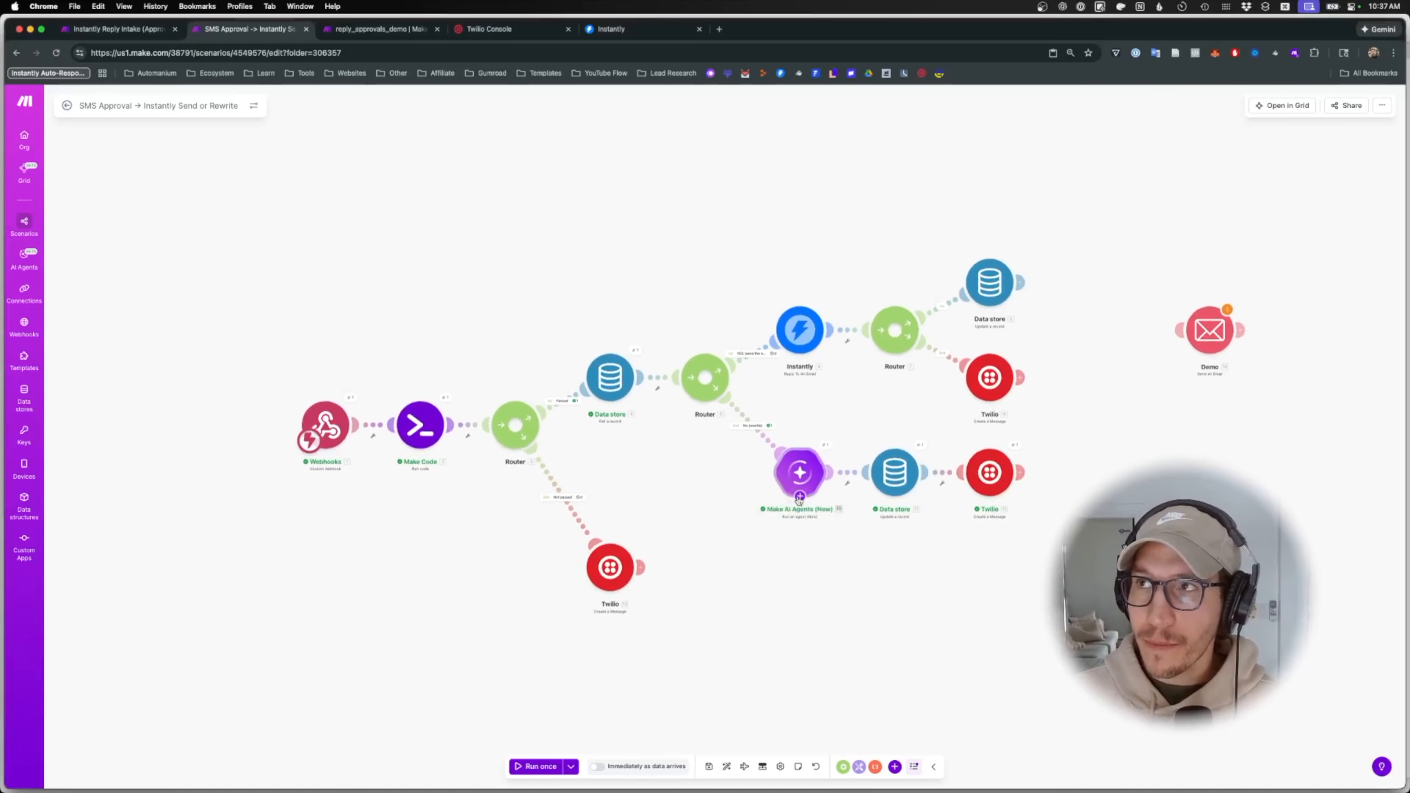
{"action": "scroll", "coordinate": [828, 511], "scroll_direction": "up", "scroll_amount": 3}
{"action": "scroll", "coordinate": [830, 514], "scroll_direction": "up", "scroll_amount": 2}
{"action": "left_click", "coordinate": [116, 29]}
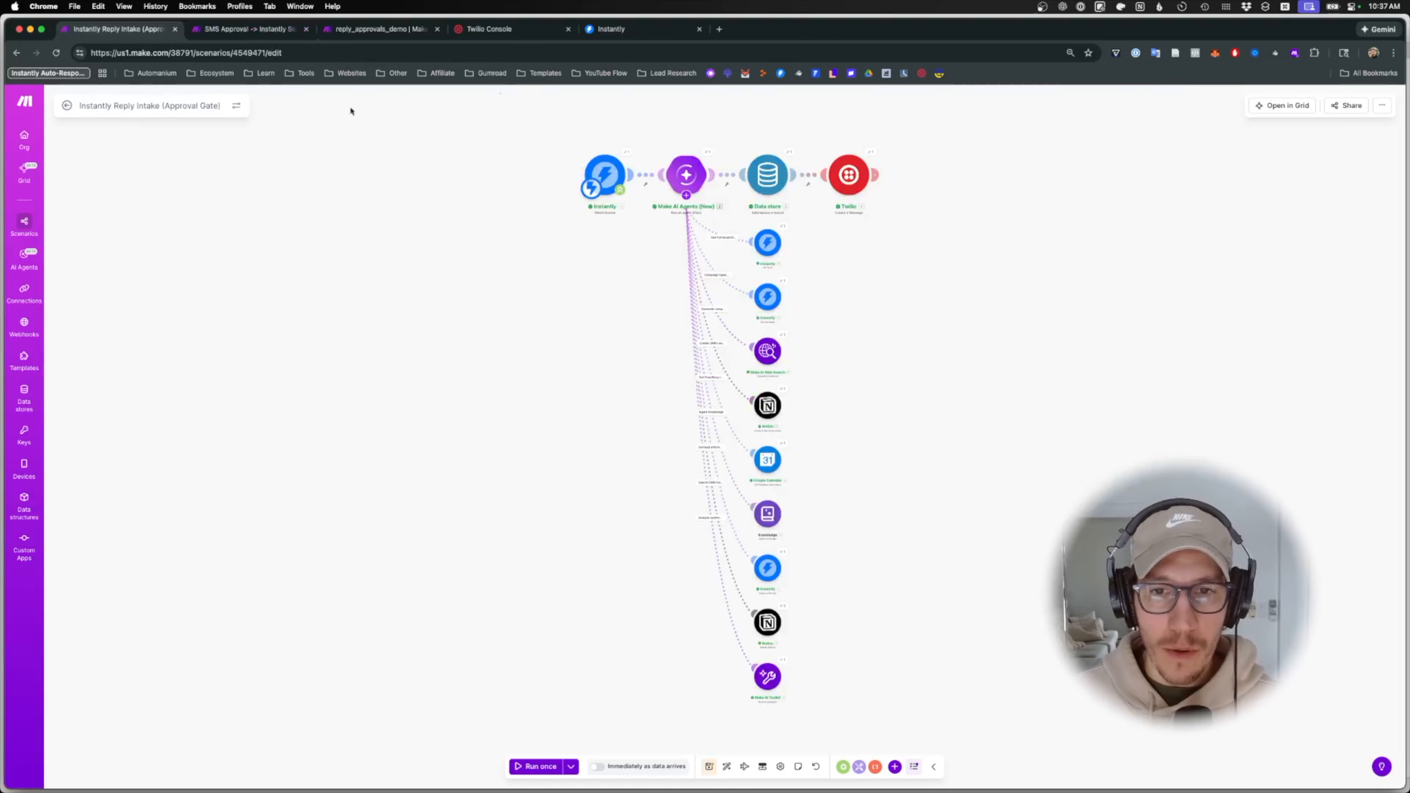
{"action": "left_click", "coordinate": [250, 29]}
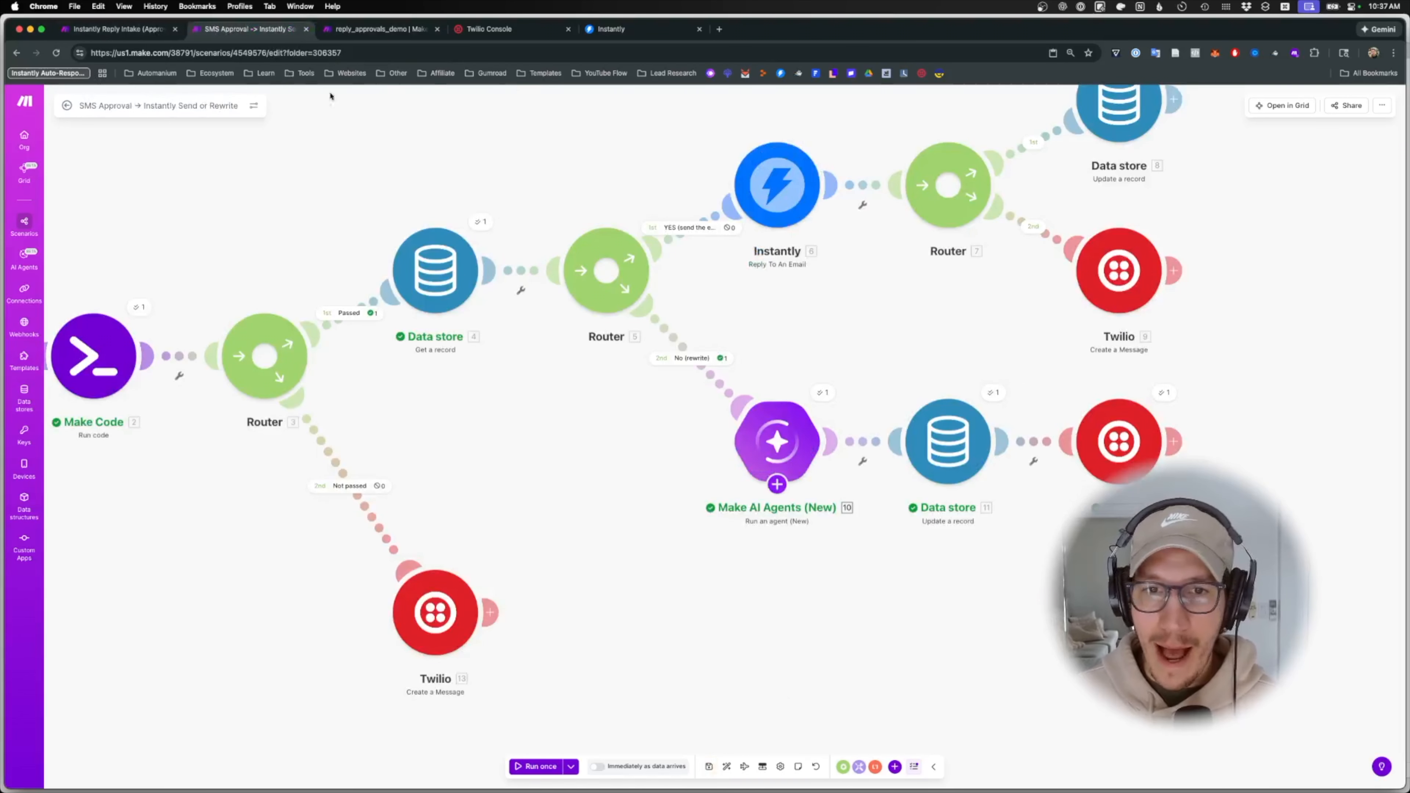
- Add a Data store Search records tool to the rewrite AI agent
{"action": "left_click", "coordinate": [778, 484]}
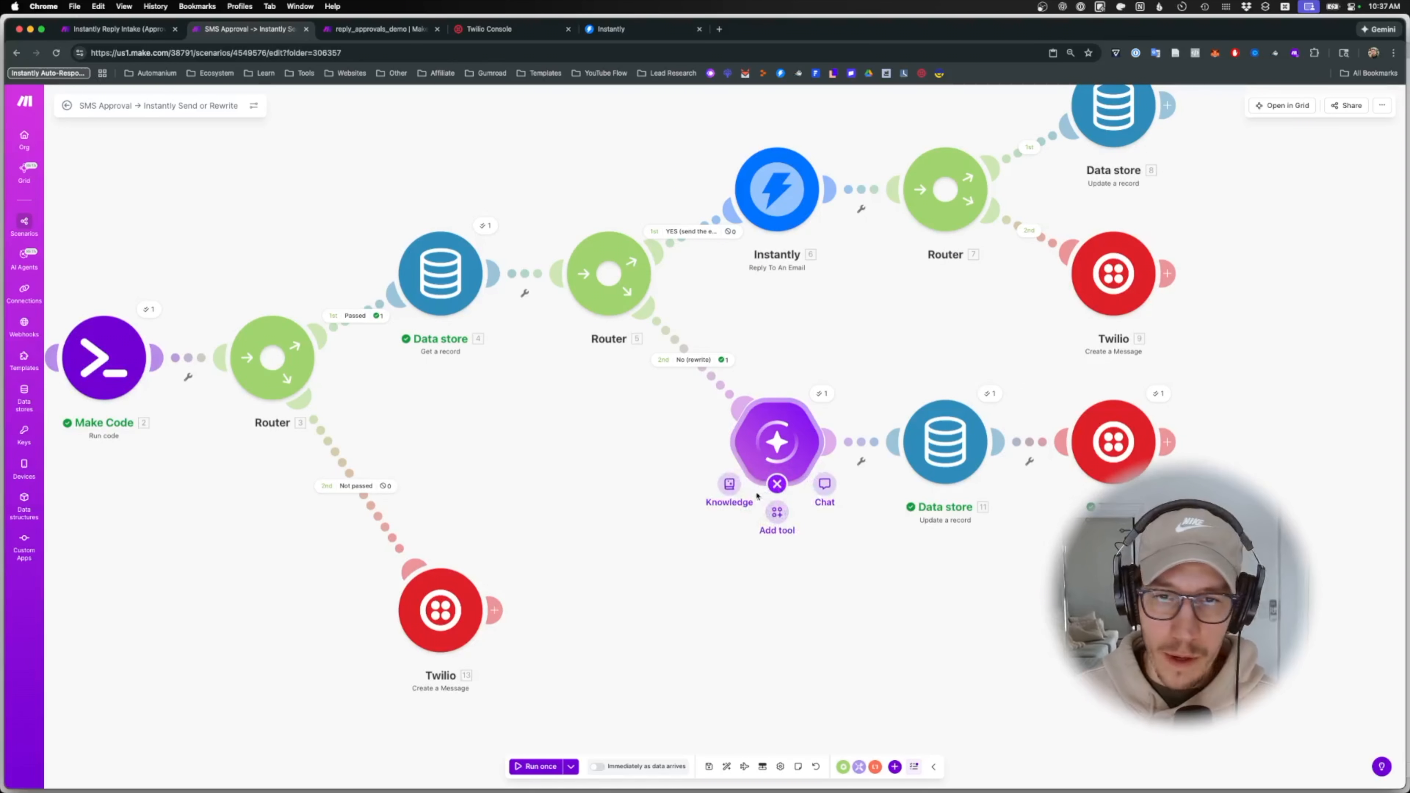
{"action": "left_click", "coordinate": [775, 522]}
{"action": "type", "text": "datas"}
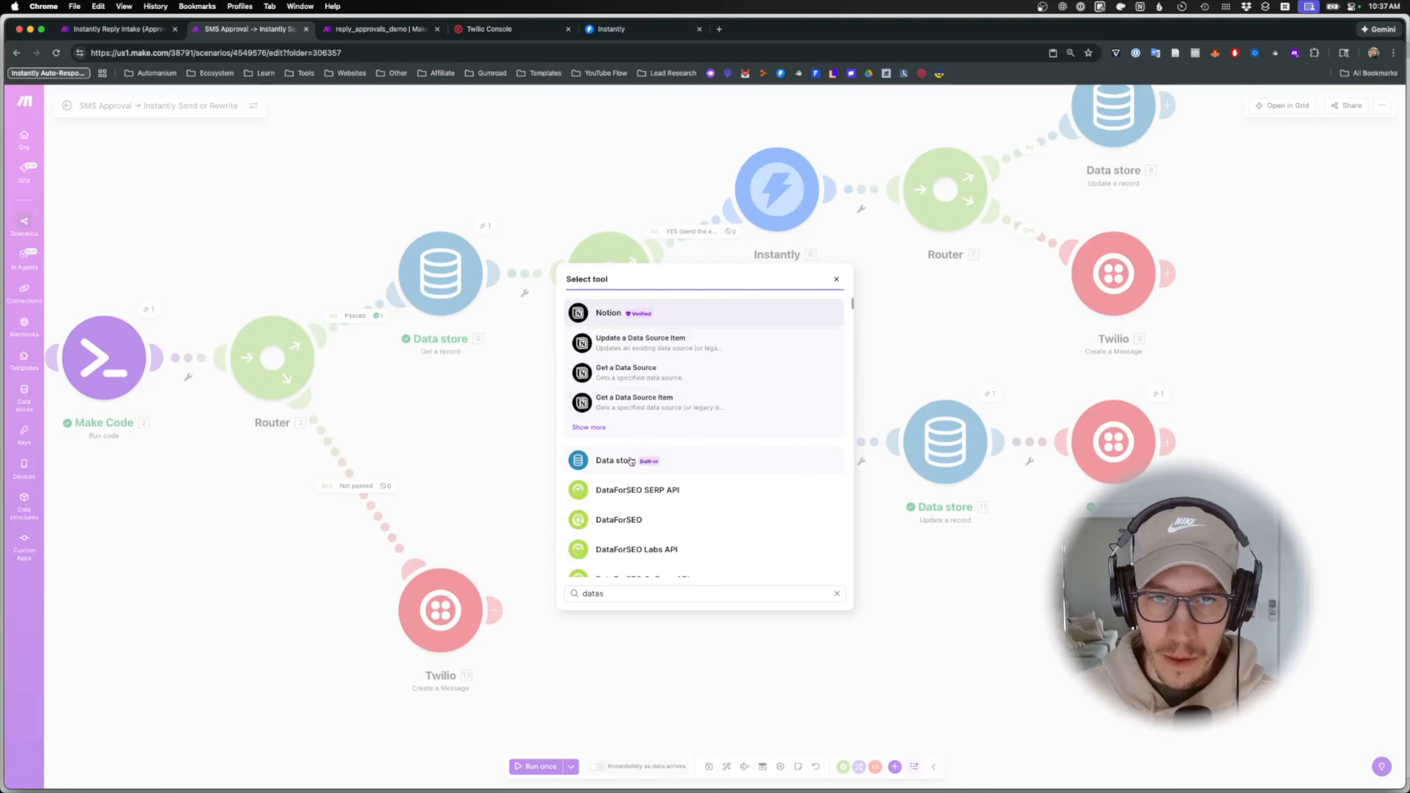
{"action": "left_click", "coordinate": [632, 458]}
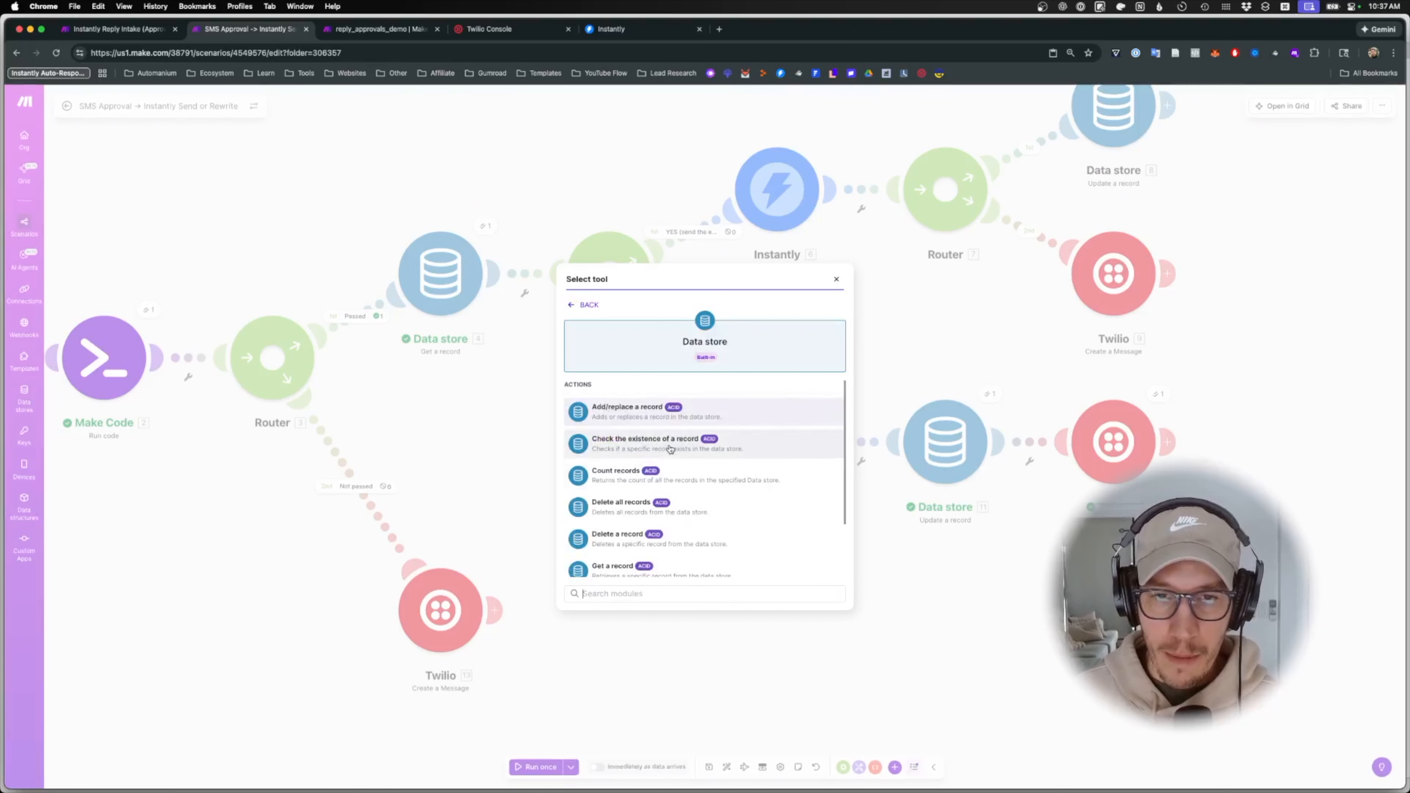
{"action": "scroll", "coordinate": [683, 453], "scroll_direction": "down", "scroll_amount": 1}
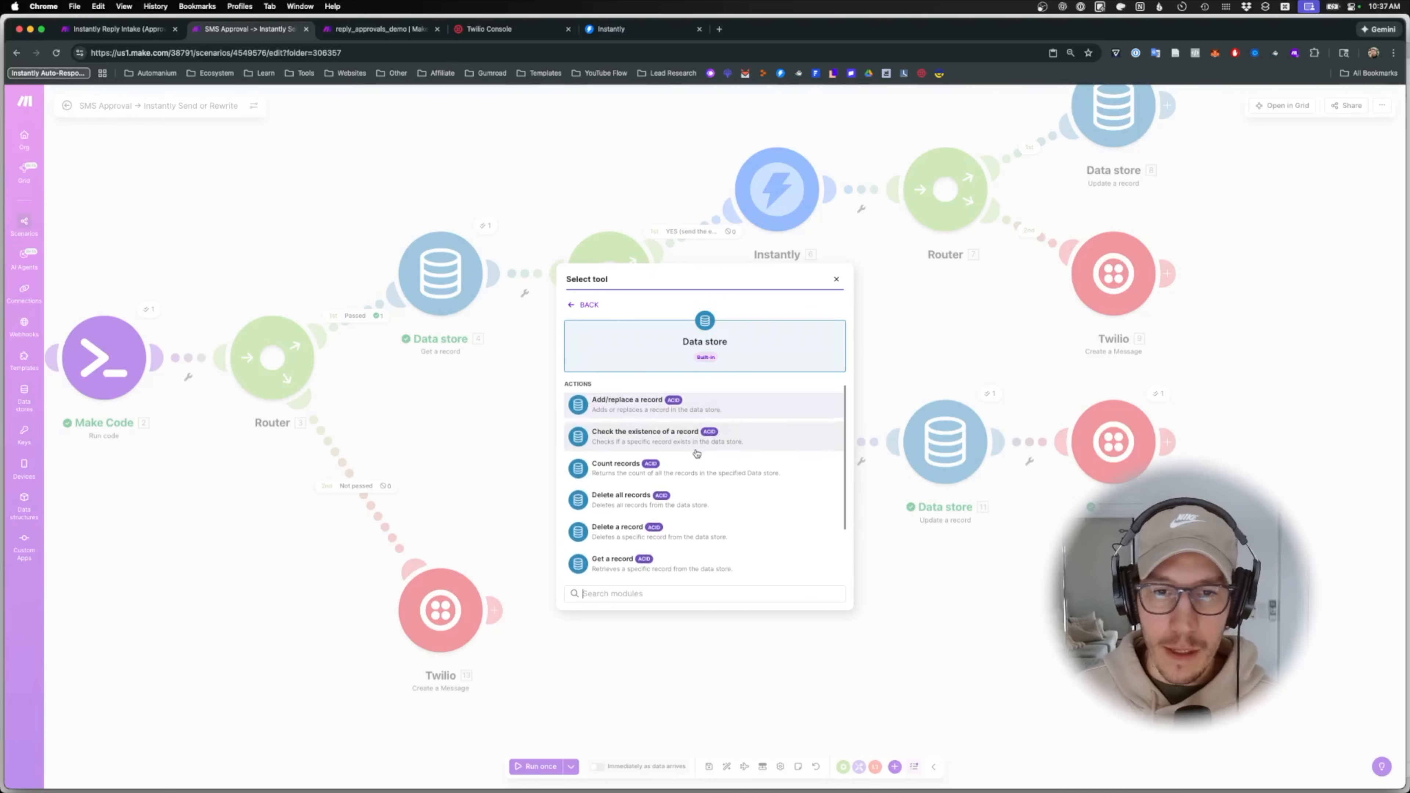
{"action": "scroll", "coordinate": [697, 457], "scroll_direction": "down", "scroll_amount": 2}
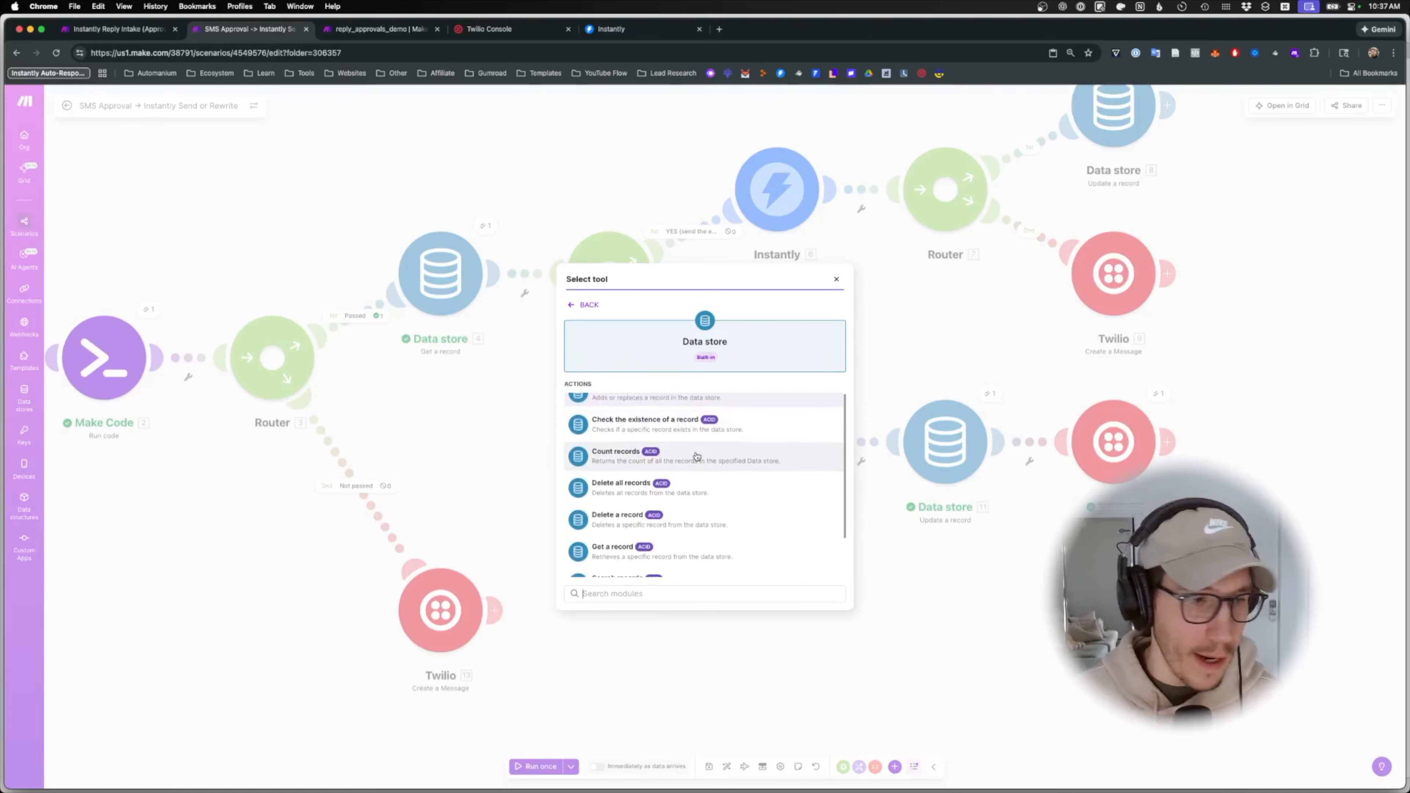
{"action": "scroll", "coordinate": [697, 456], "scroll_direction": "up", "scroll_amount": 1}
{"action": "type", "text": "s"}
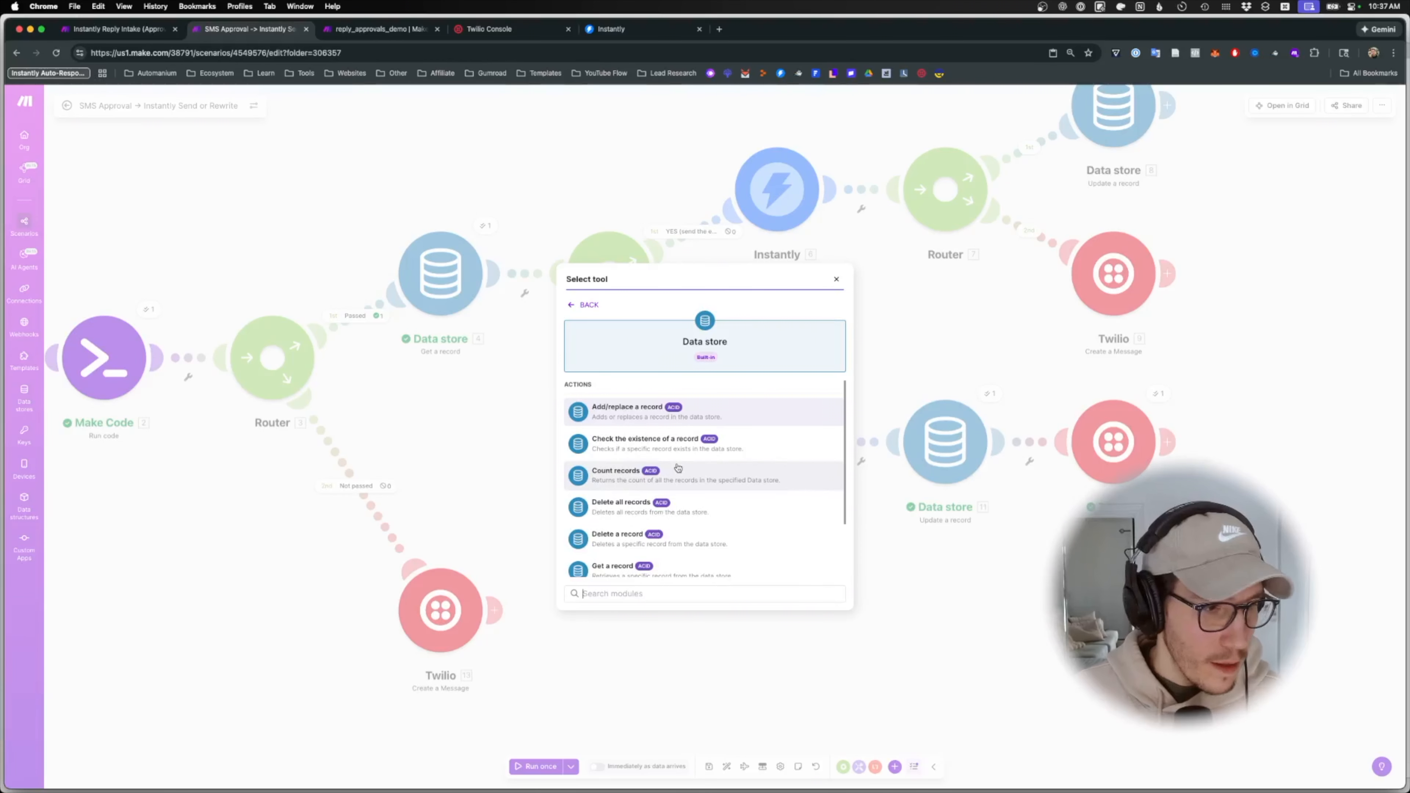
{"action": "type", "text": "earc"}
{"action": "left_click", "coordinate": [688, 411]}
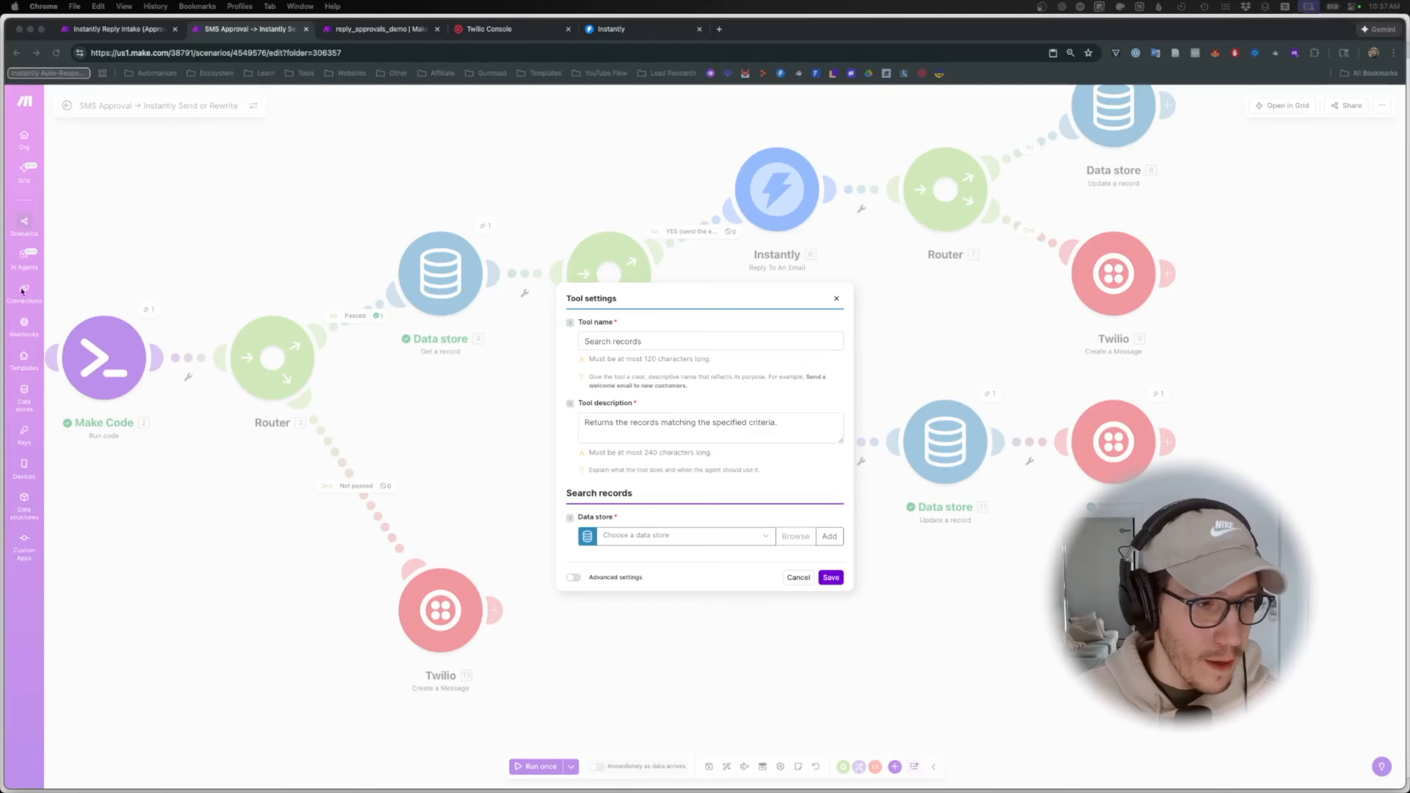
- Name the tool 'Search past reply', paste its description, link reply_approvals_demo, save, and run once
{"action": "triple_click", "coordinate": [642, 342]}
{"action": "type", "text": "Search past reply"}
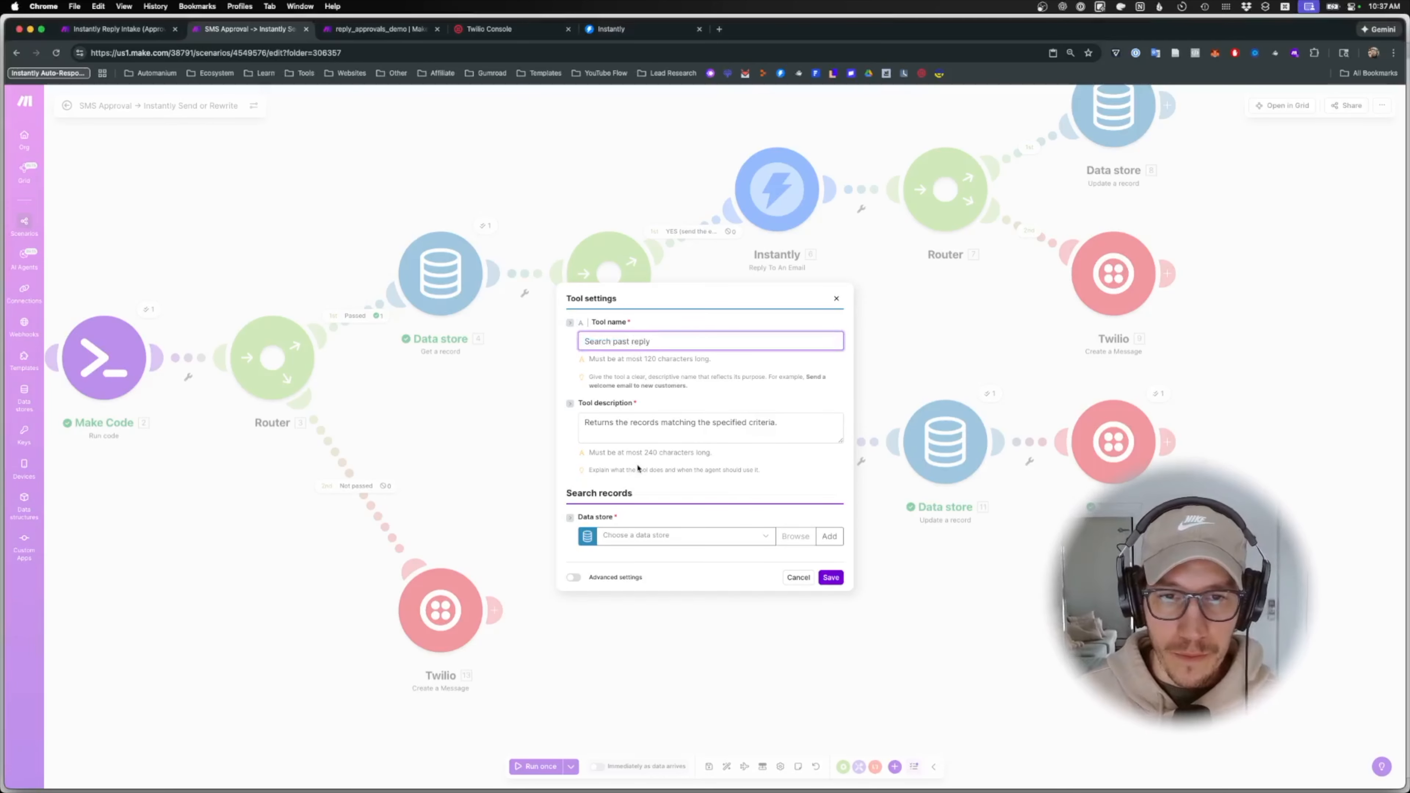
{"action": "left_click", "coordinate": [655, 428]}
{"action": "key", "text": "super+a"}
{"action": "key", "text": "BackSpace"}
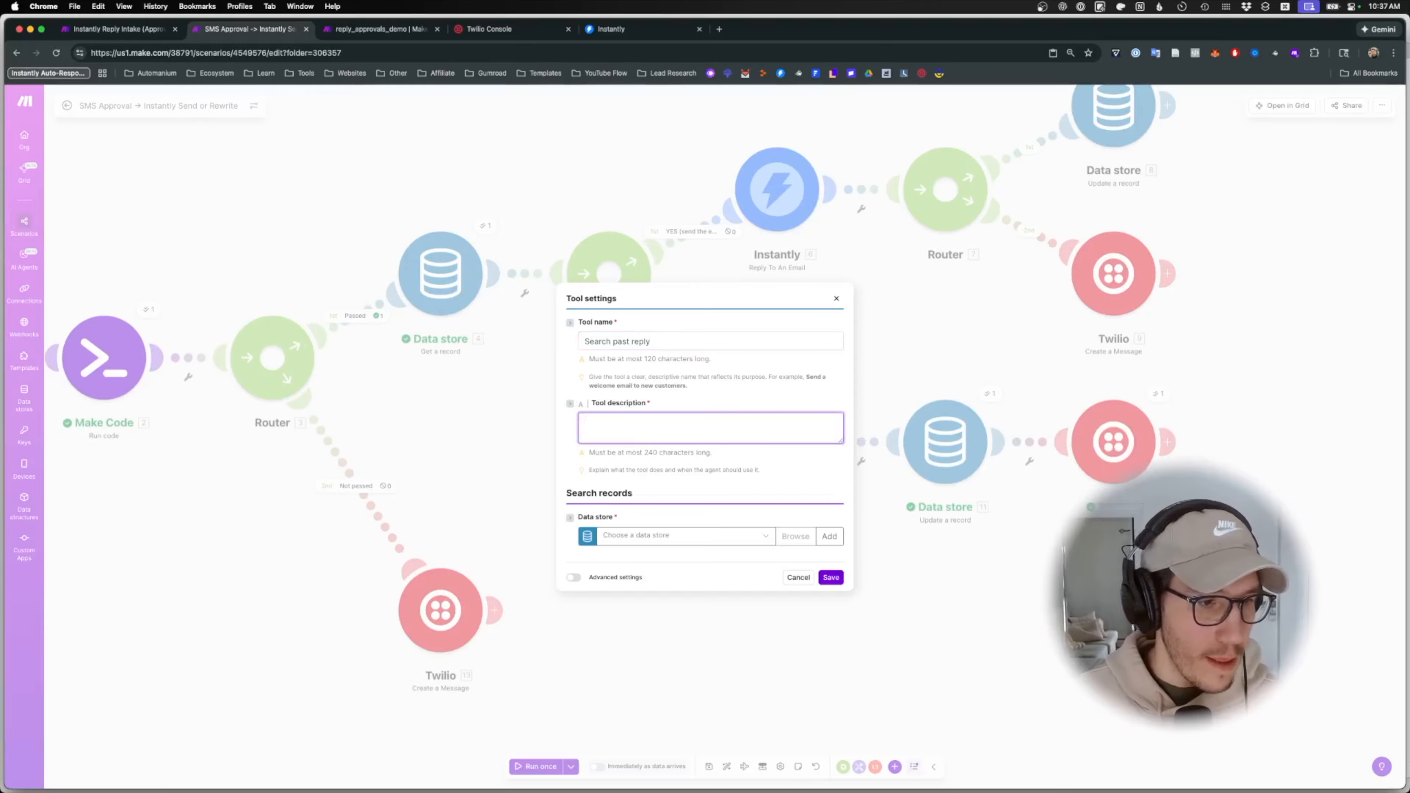
{"action": "key", "text": "super+Tab"}
{"action": "key", "text": "super+Tab"}
{"action": "type", "text": "Use ONLY to find a prior reply record when context from an earlier approval is needed to adjust or continue a response."}
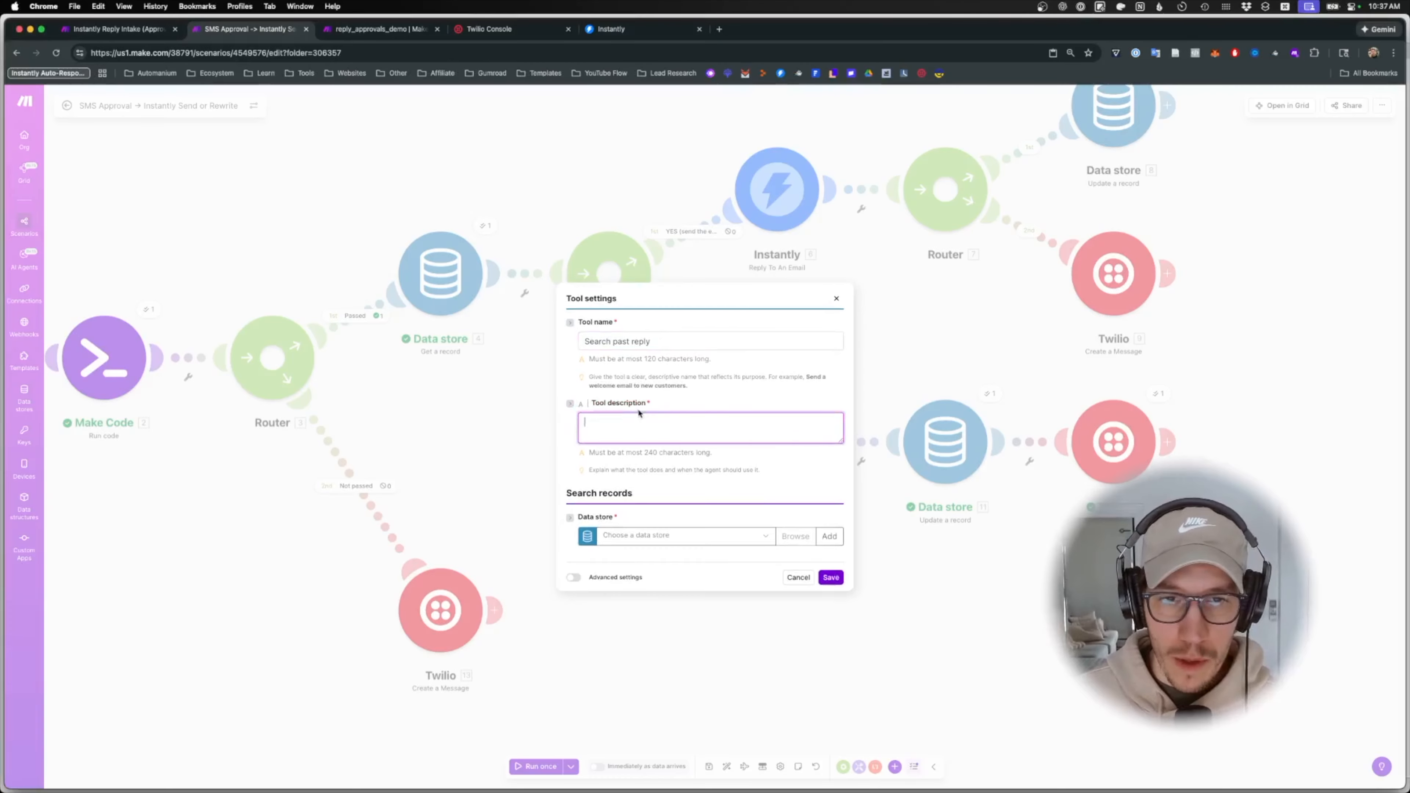
{"action": "left_click", "coordinate": [711, 542]}
{"action": "left_click", "coordinate": [674, 641]}
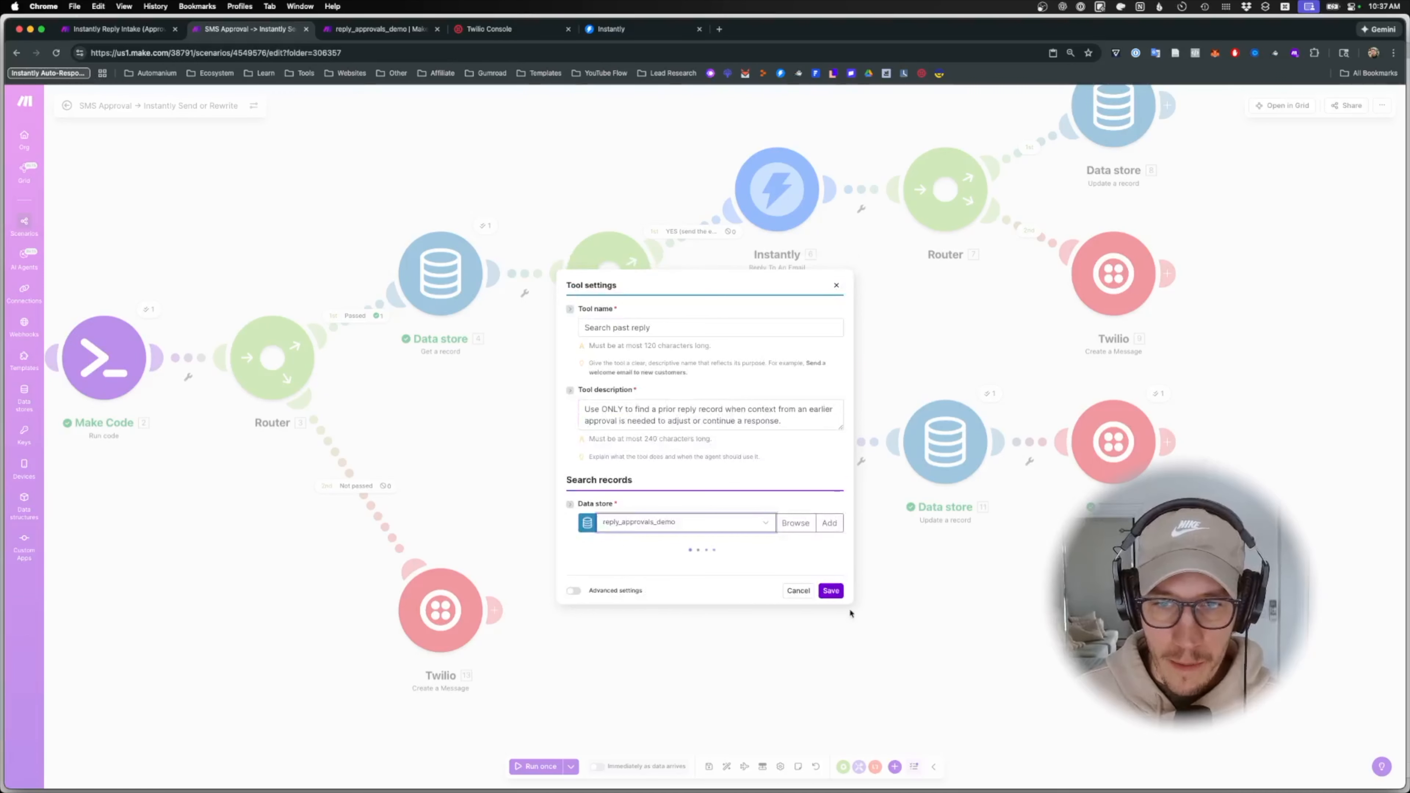
{"action": "left_click", "coordinate": [831, 591]}
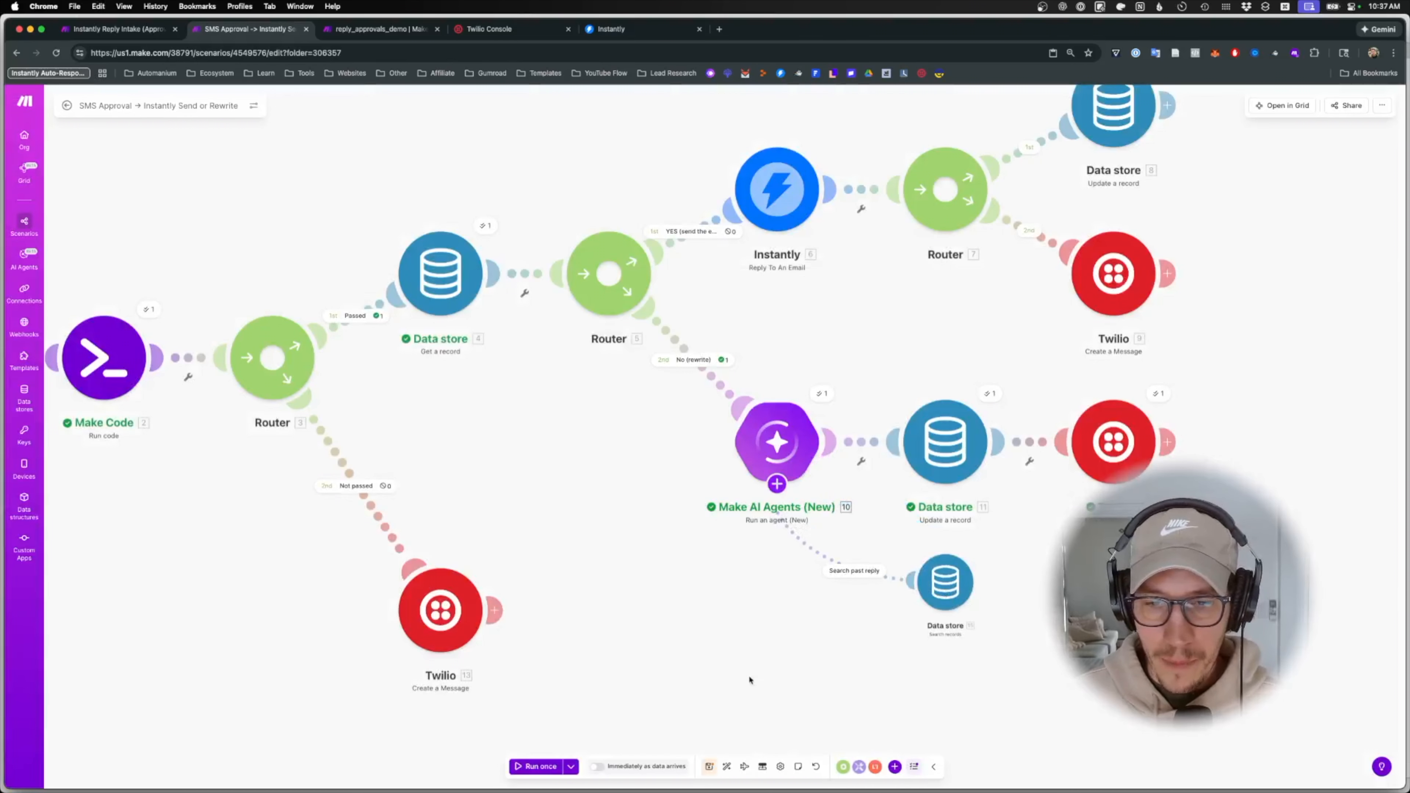
{"action": "left_click", "coordinate": [544, 766]}
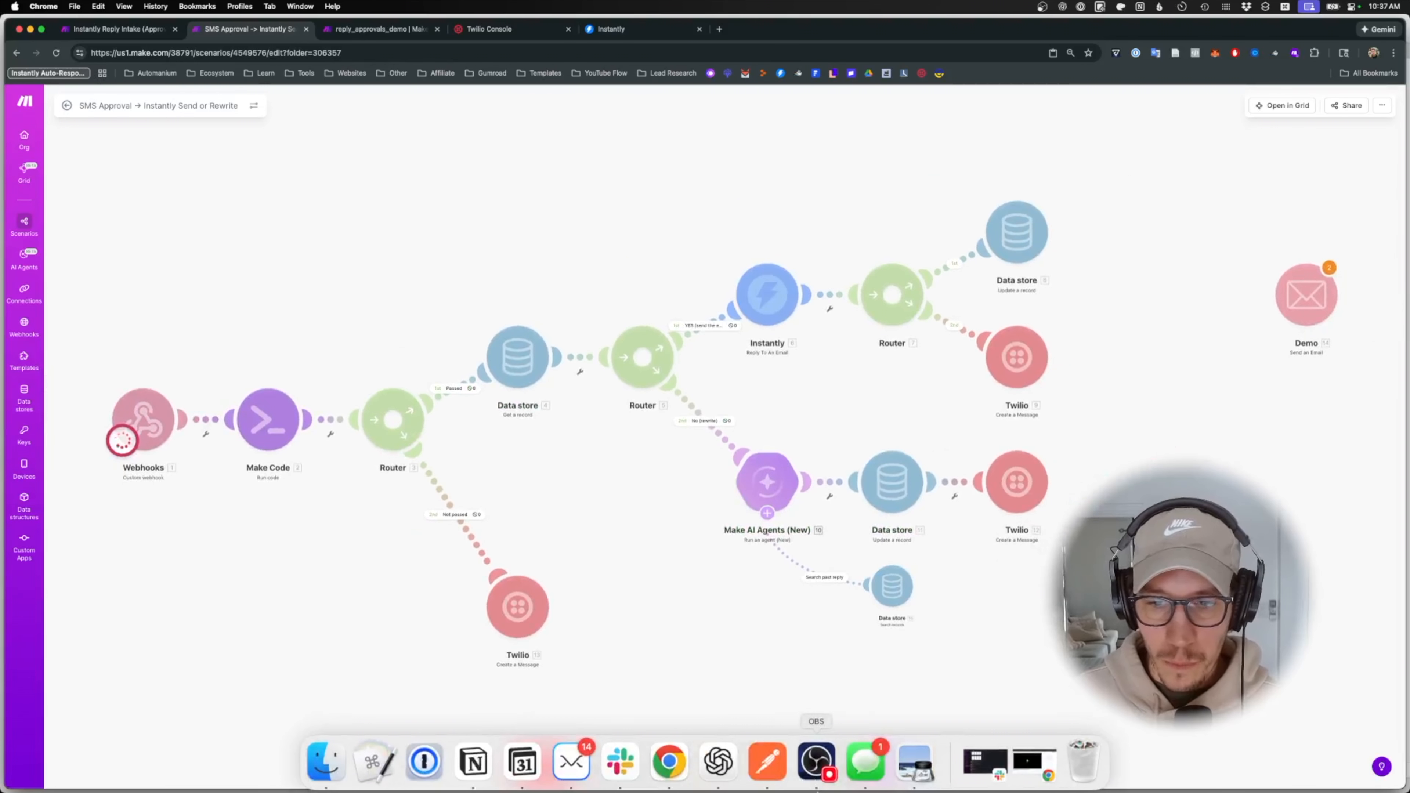
{"action": "left_click", "coordinate": [865, 770]}
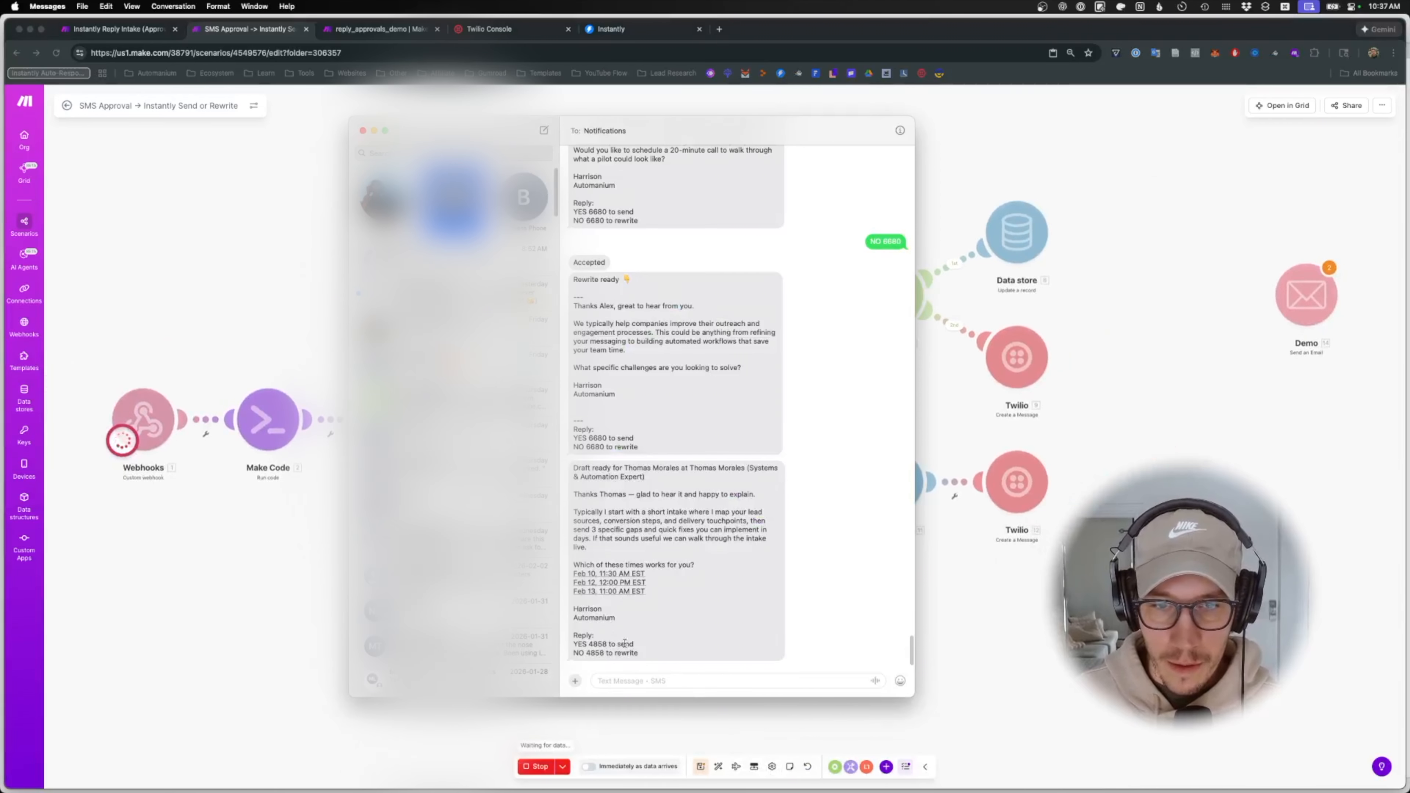
- Send 'NO 4858' from Messages to request a rewrite, then return to the Make scenario
{"action": "left_click_drag", "start_coordinate": [604, 653], "coordinate": [573, 653]}
{"action": "key", "text": "super+c"}
{"action": "left_click", "coordinate": [631, 681]}
{"action": "key", "text": "super+v"}
{"action": "key", "text": "Return"}
{"action": "left_click", "coordinate": [1036, 641]}
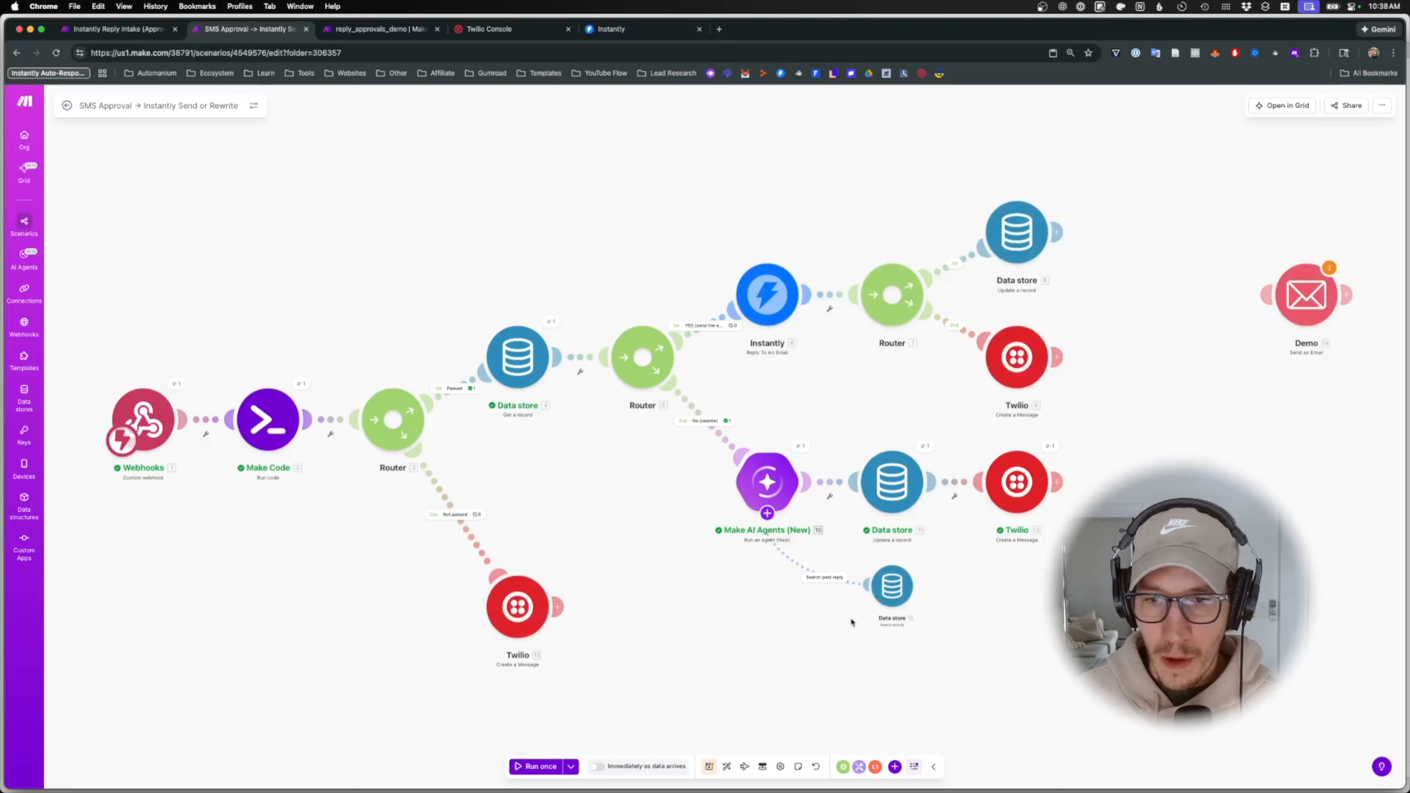
{"action": "scroll", "coordinate": [821, 603], "scroll_direction": "up", "scroll_amount": 3}
- Open the rewrite agent's settings, glance at the rewritten draft in Messages, and reach the instructions
{"action": "left_click", "coordinate": [730, 404]}
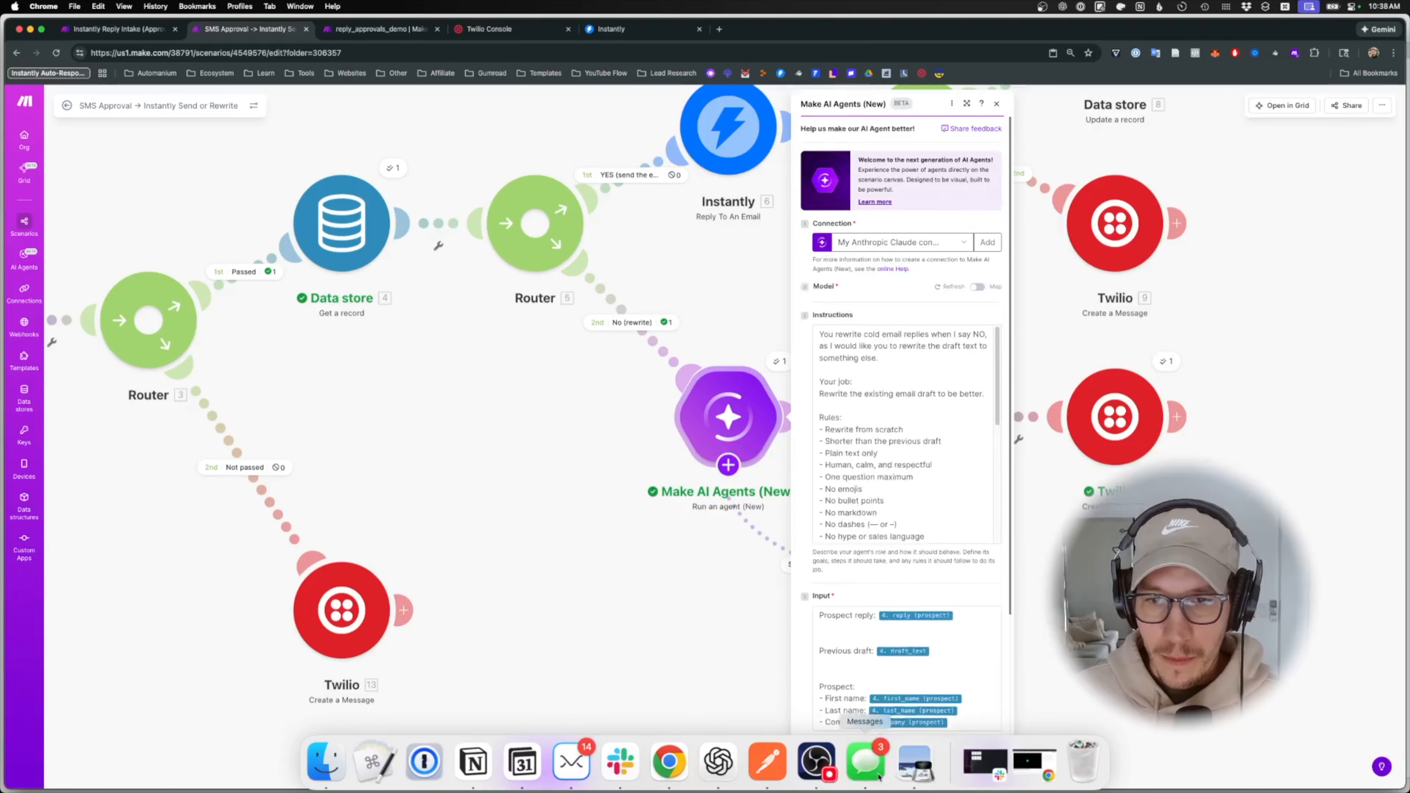
{"action": "left_click", "coordinate": [865, 775]}
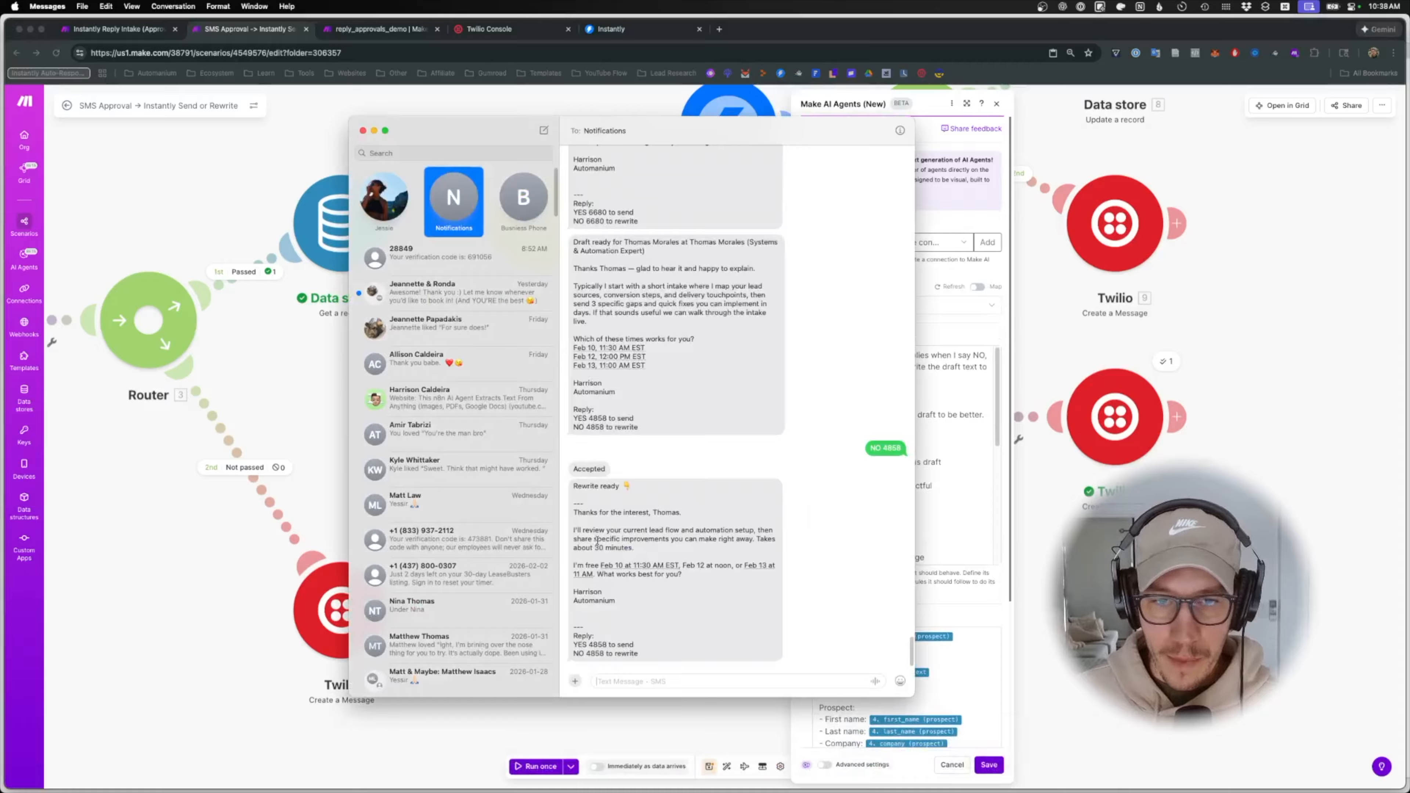
{"action": "left_click", "coordinate": [984, 562]}
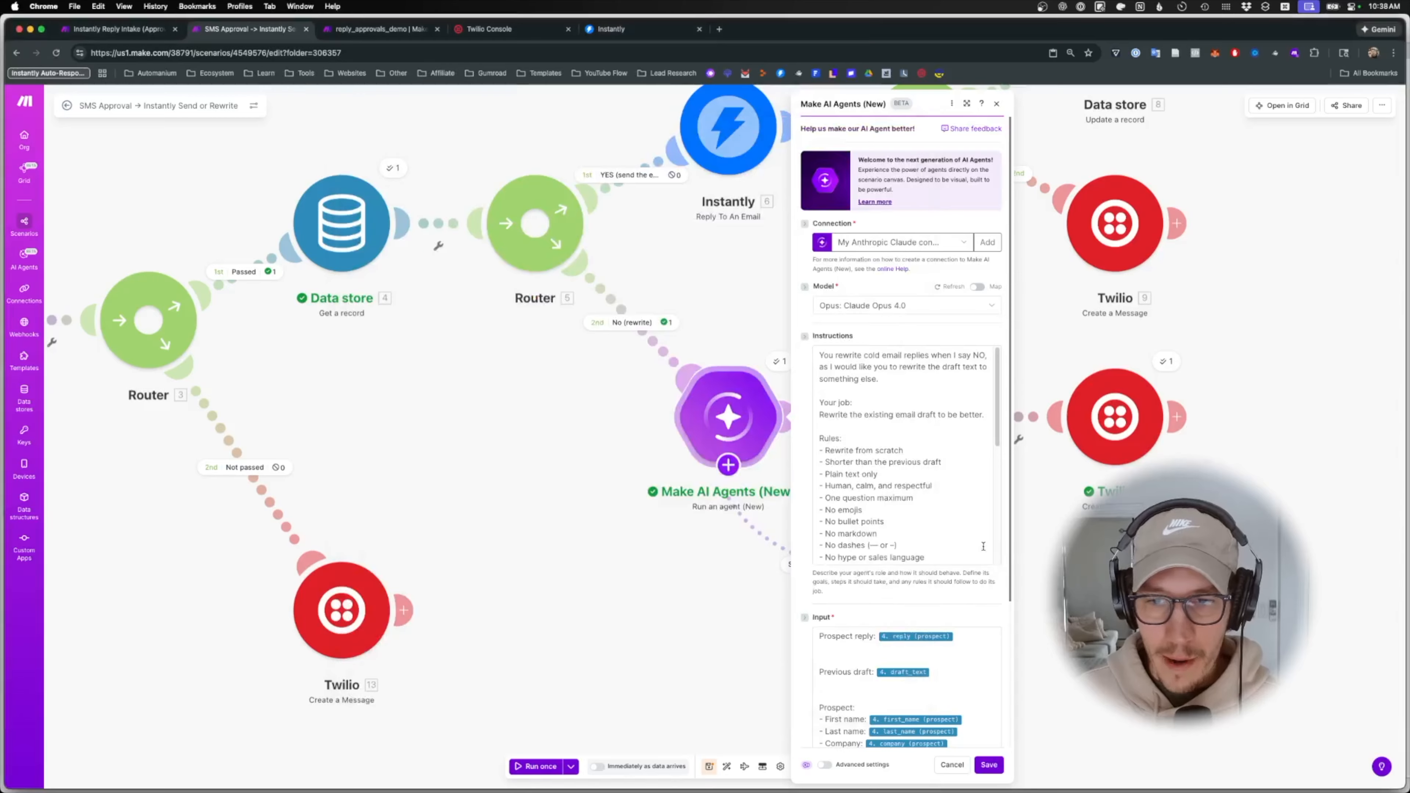
{"action": "scroll", "coordinate": [888, 455], "scroll_direction": "down", "scroll_amount": 5}
{"action": "scroll", "coordinate": [859, 461], "scroll_direction": "up", "scroll_amount": 5}
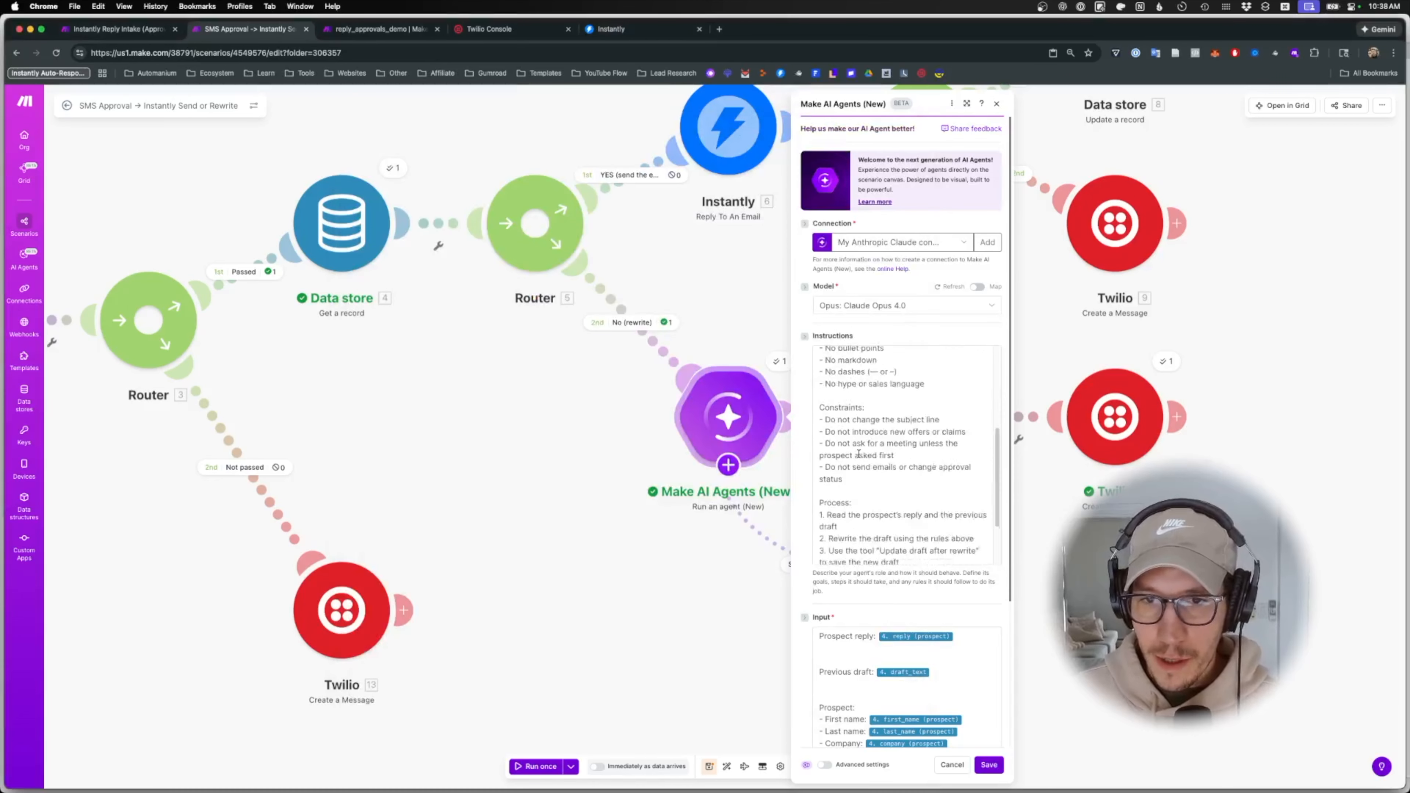
{"action": "scroll", "coordinate": [860, 472], "scroll_direction": "down", "scroll_amount": 5}
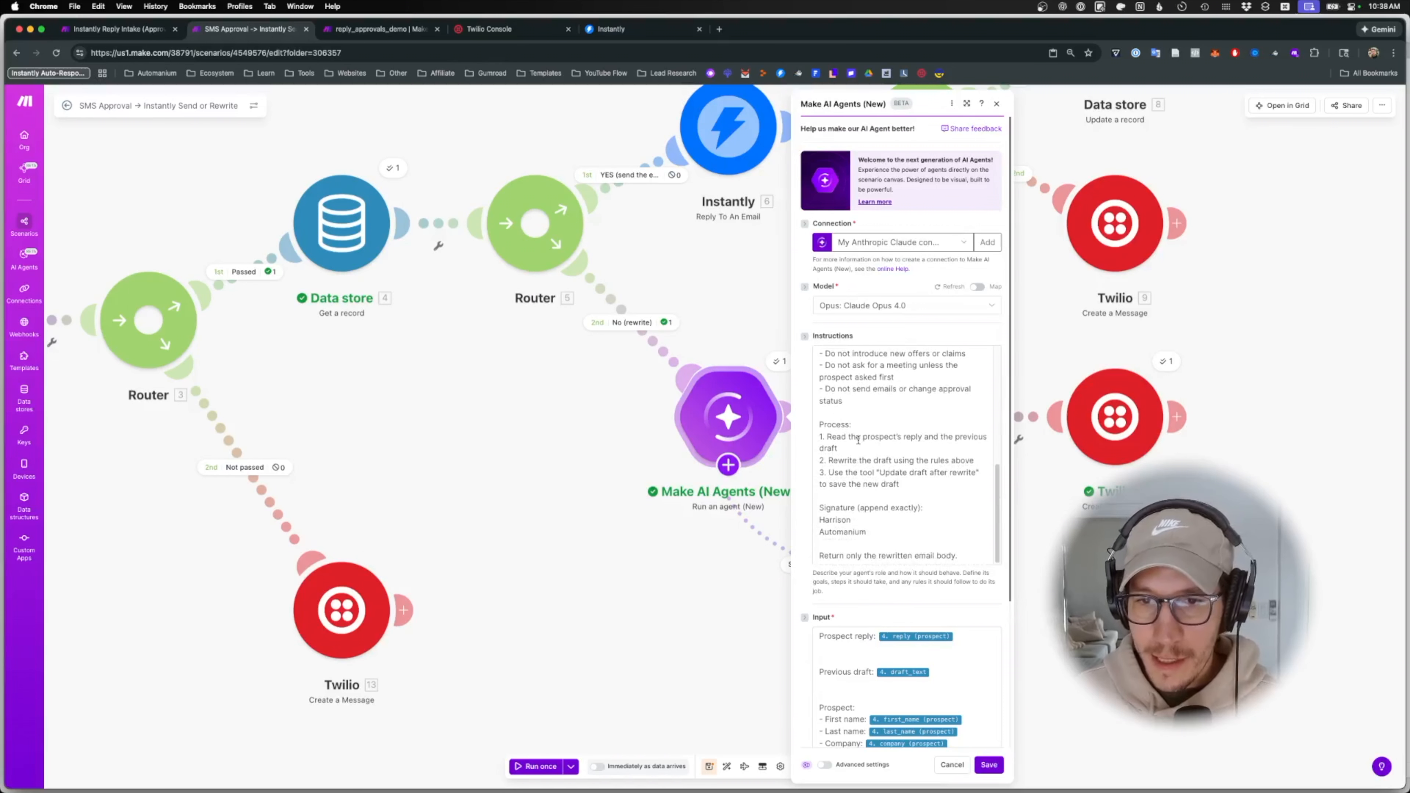
{"action": "left_click", "coordinate": [858, 439]}
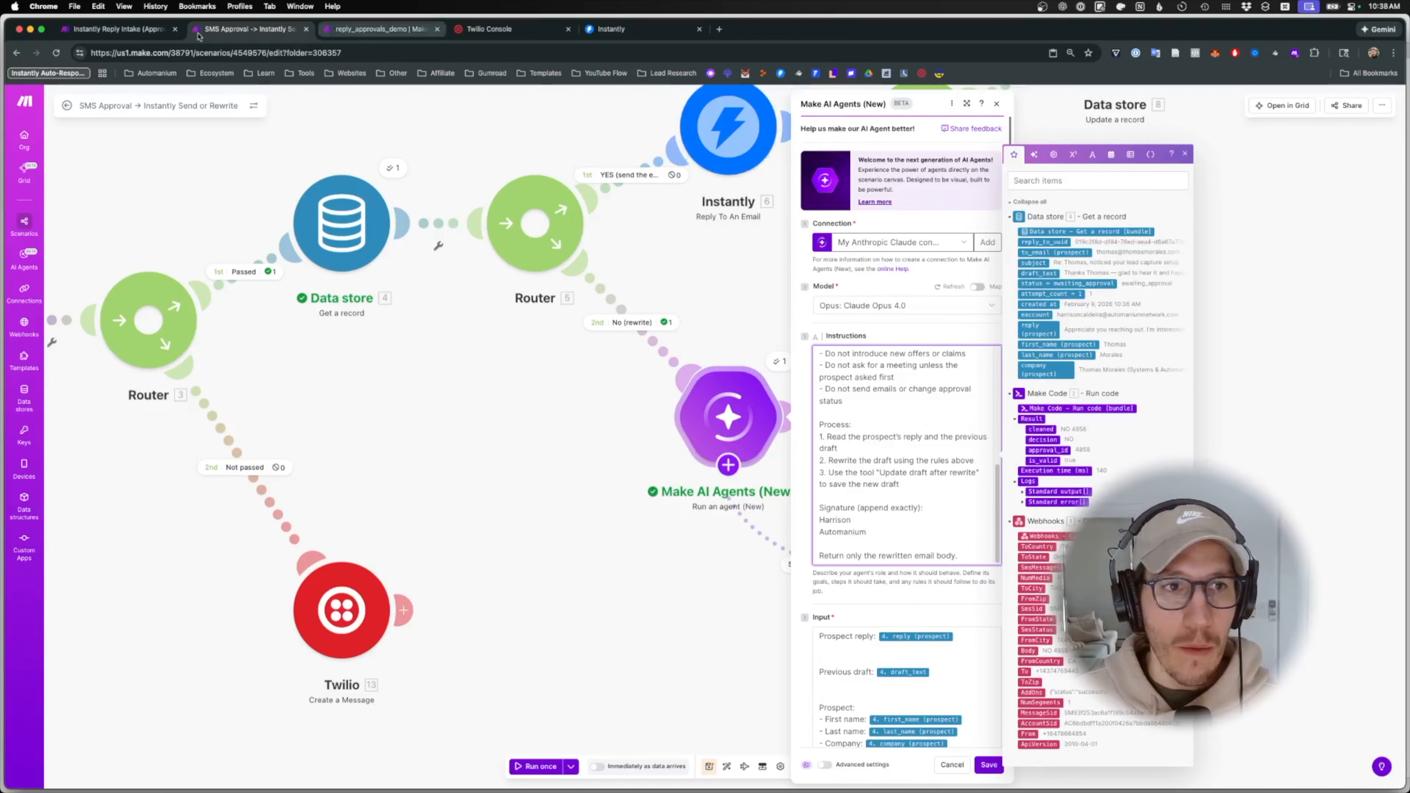
- Match the intake agent by renaming the 'Process:' heading to 'PROCESS (STRICT ORDER):', then close settings
{"action": "left_click", "coordinate": [120, 29]}
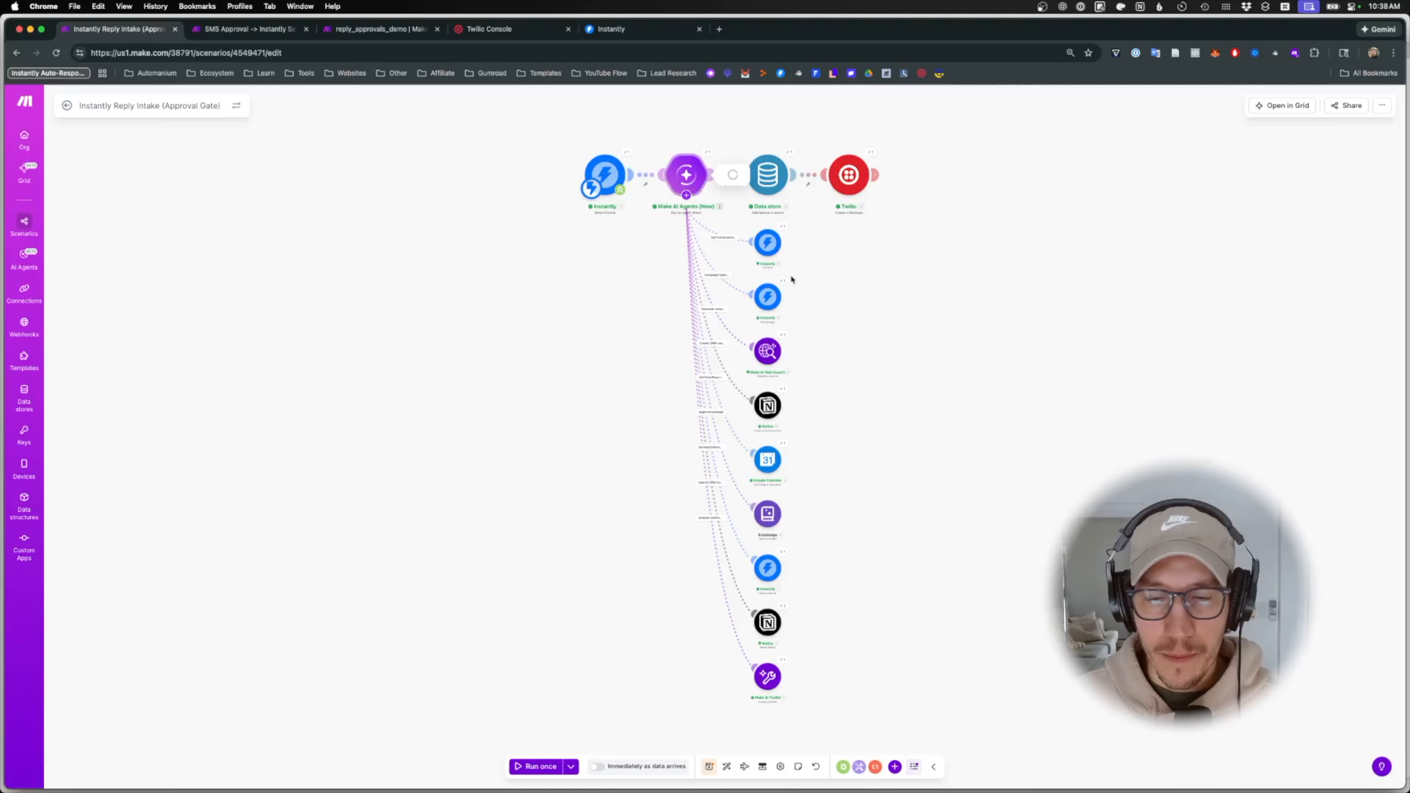
{"action": "left_click", "coordinate": [687, 174]}
{"action": "scroll", "coordinate": [824, 481], "scroll_direction": "down", "scroll_amount": 1}
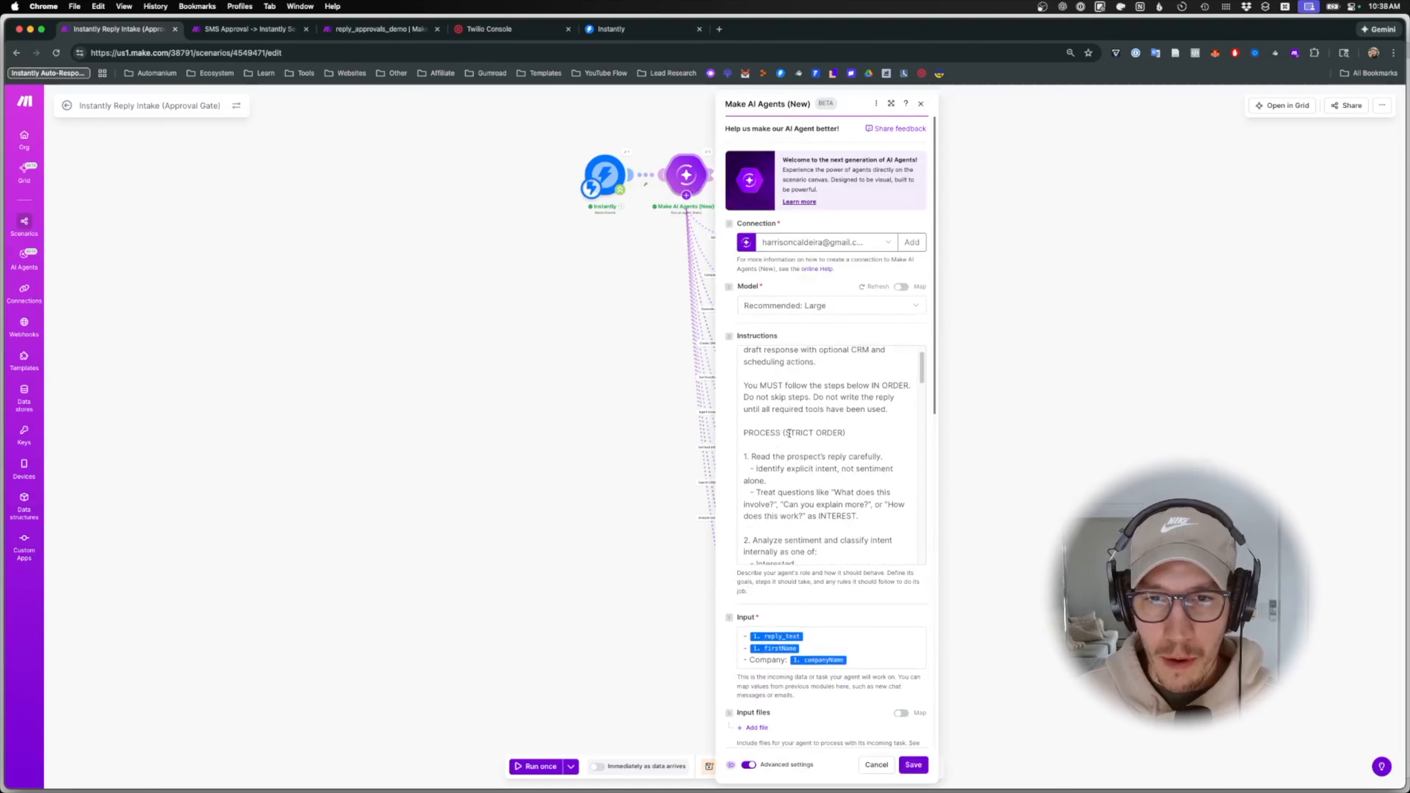
{"action": "left_click", "coordinate": [249, 29]}
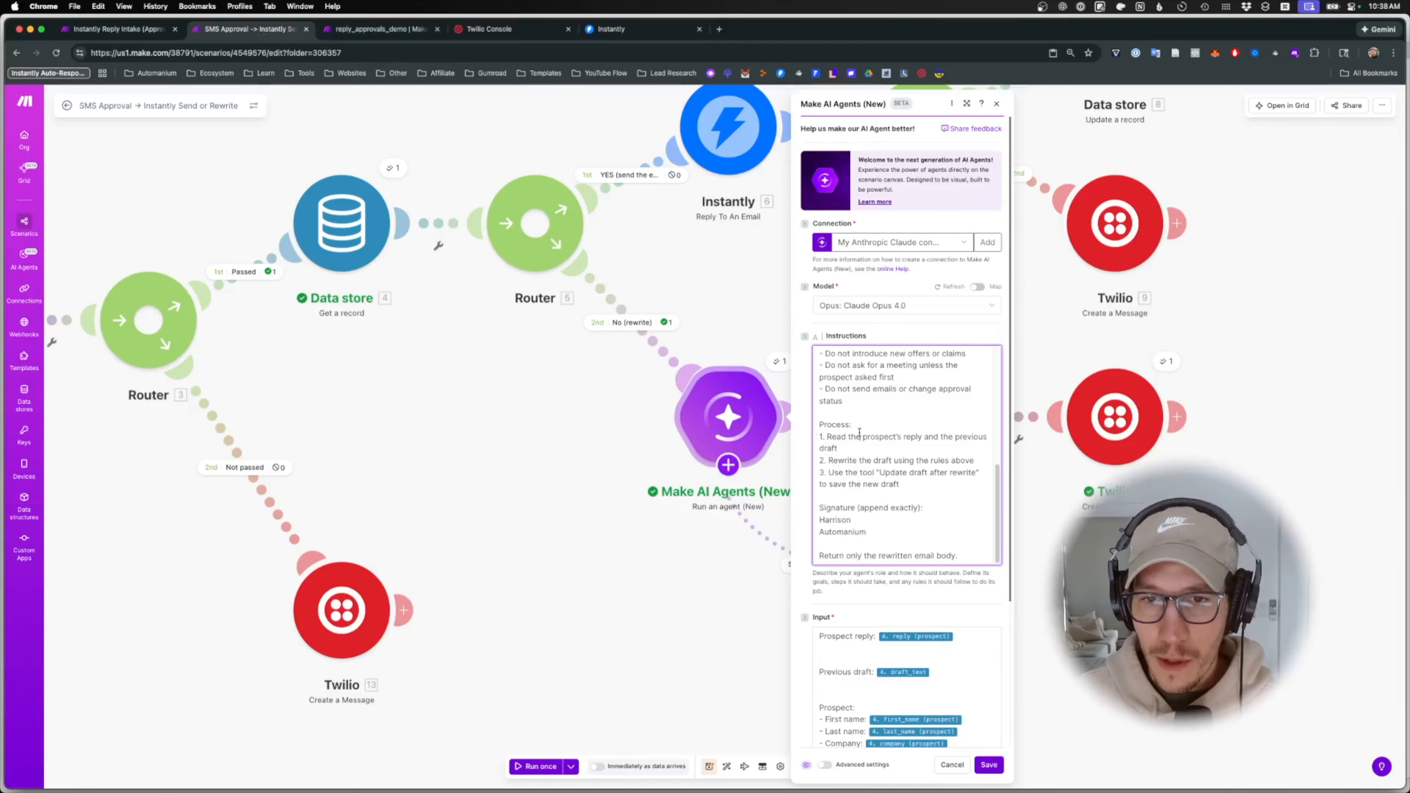
{"action": "left_click_drag", "start_coordinate": [859, 438], "coordinate": [808, 441]}
{"action": "type", "text": "PROCESS (STRICT ORDER):"}
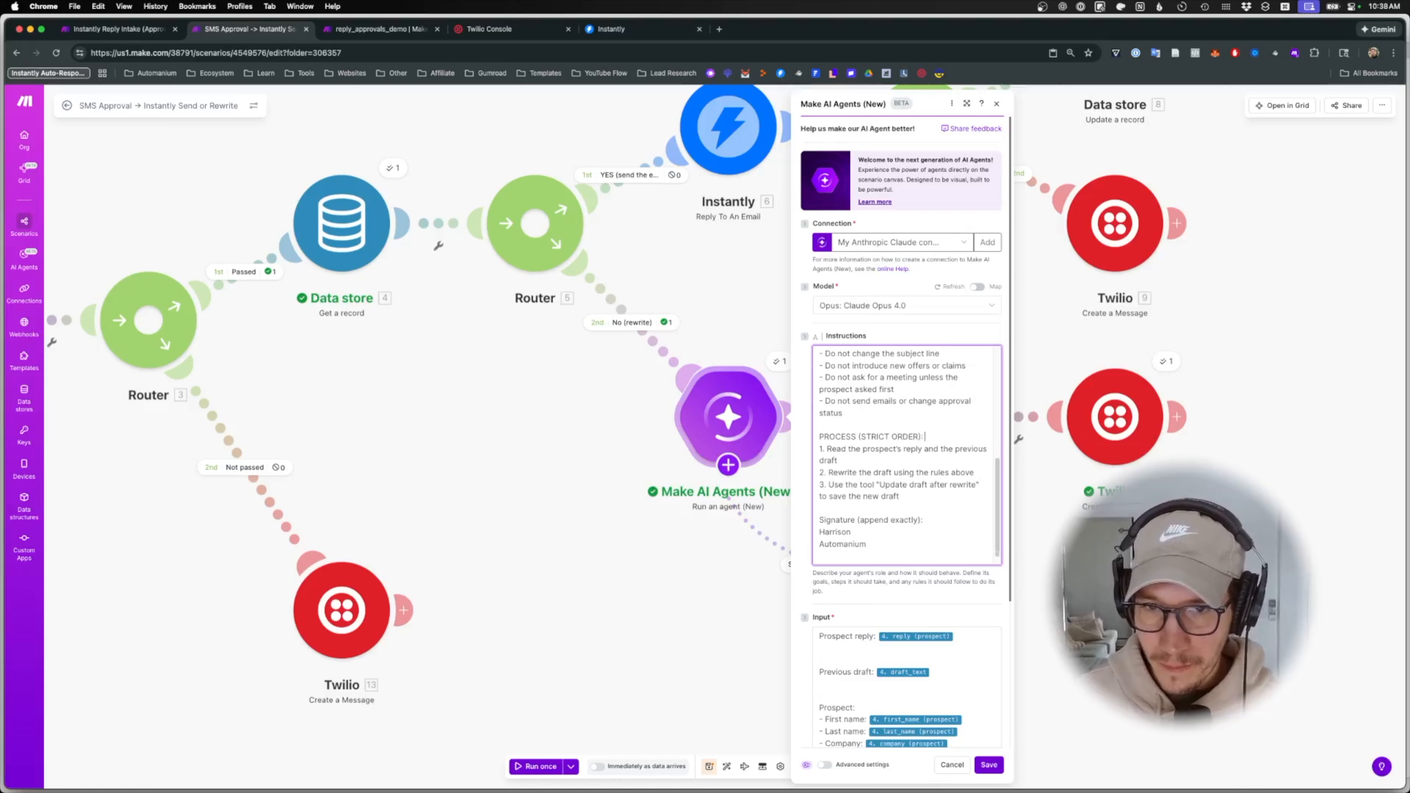
{"action": "left_click", "coordinate": [989, 765]}
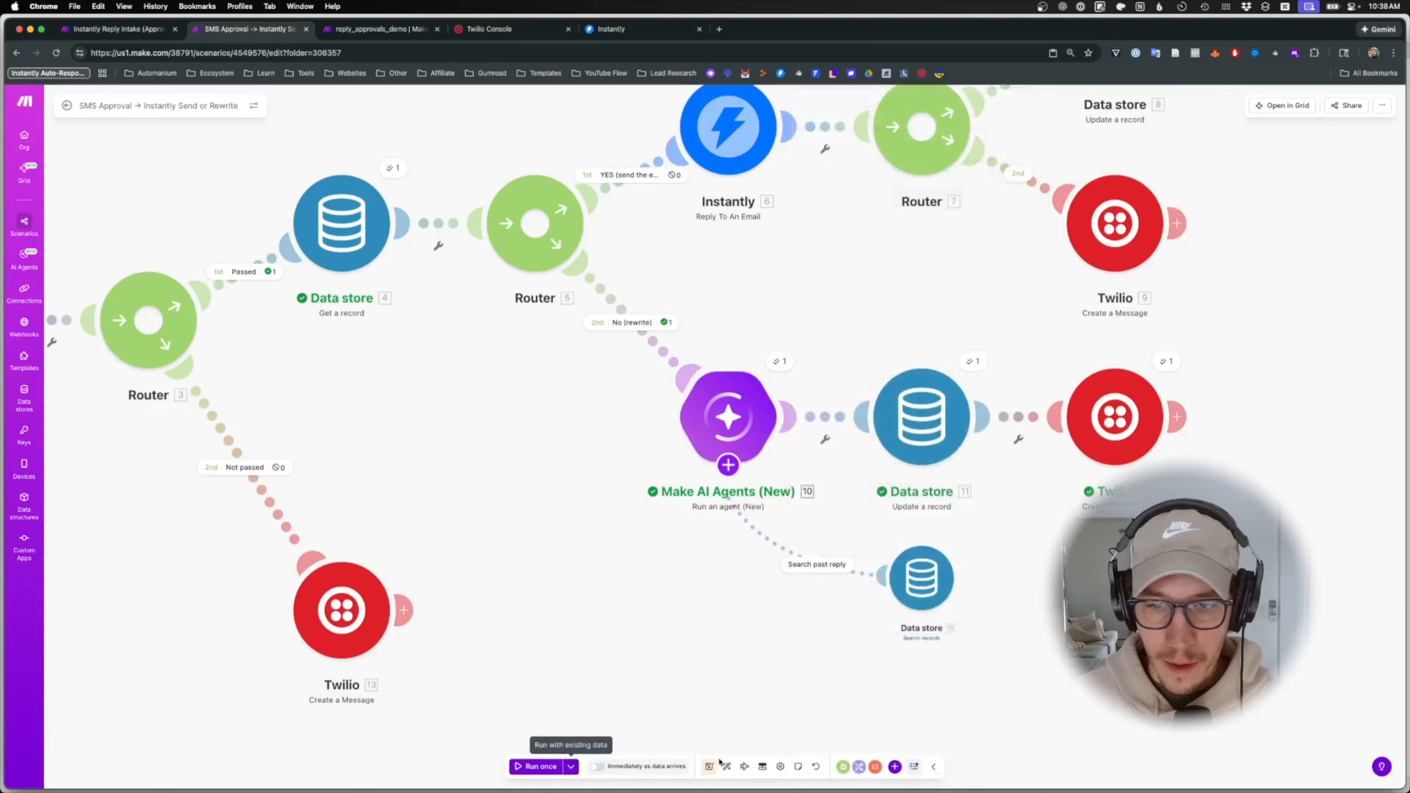
- Run the scenario once and send another 'NO 4858' reply to the Notifications thread
{"action": "left_click", "coordinate": [536, 766]}
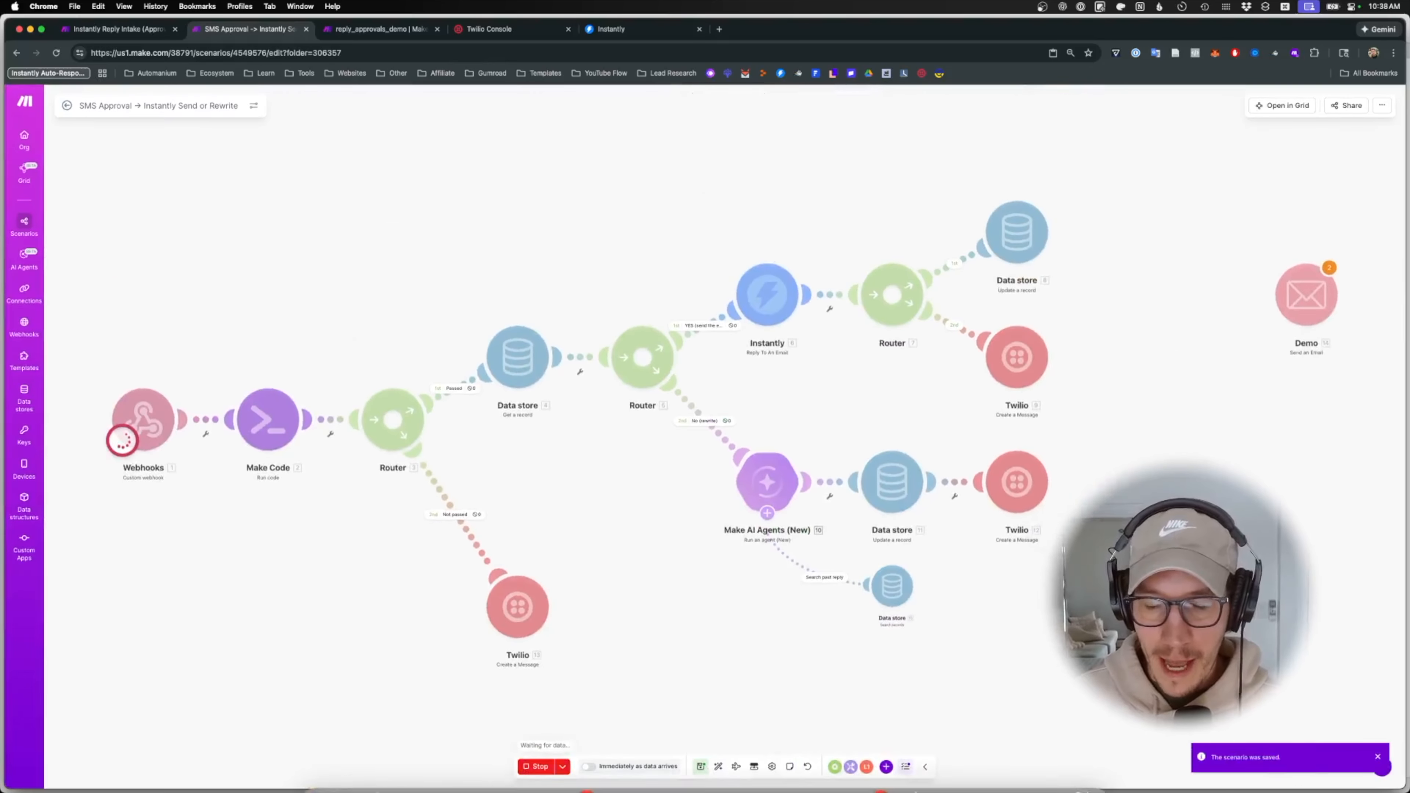
{"action": "left_click", "coordinate": [888, 762]}
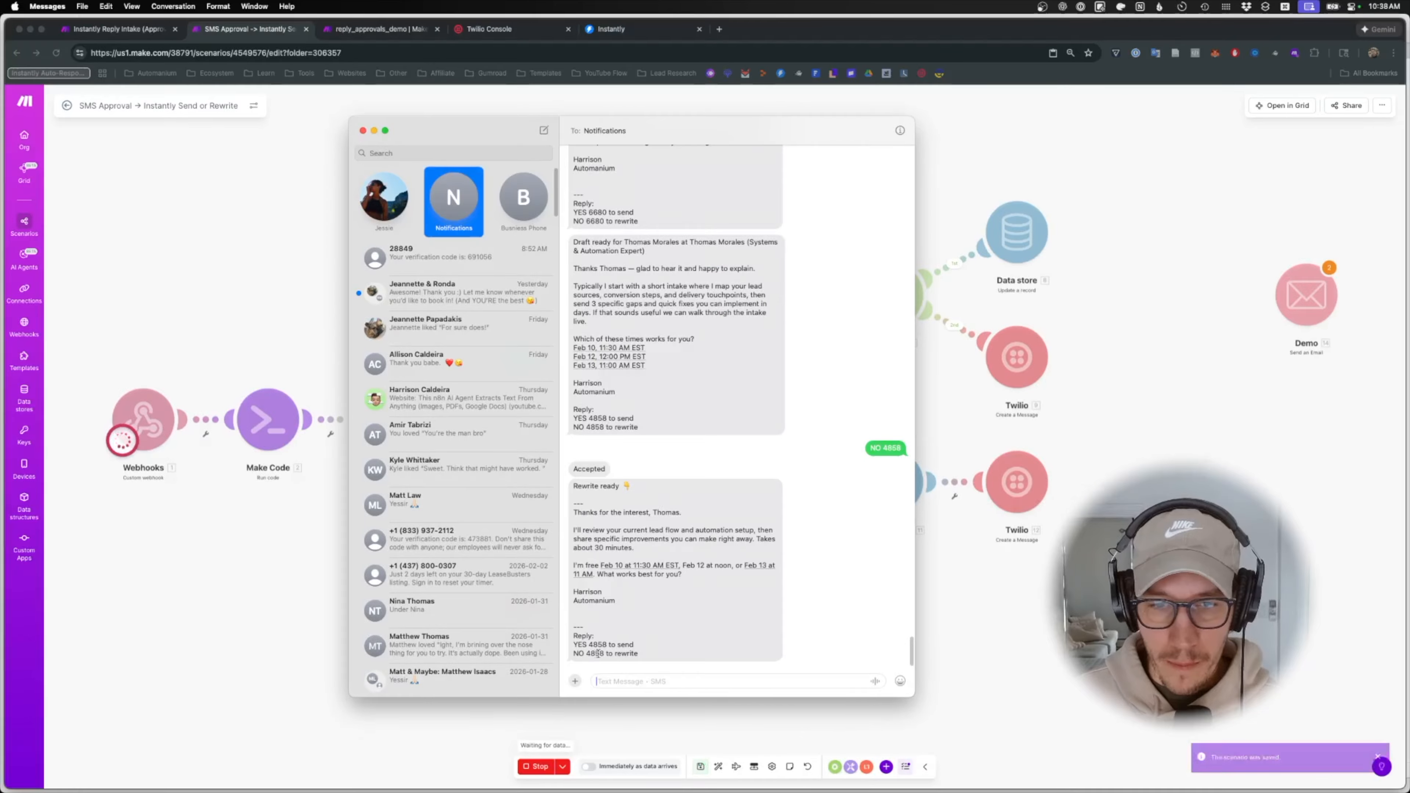
{"action": "type", "text": "NO 4858"}
{"action": "key", "text": "Return"}
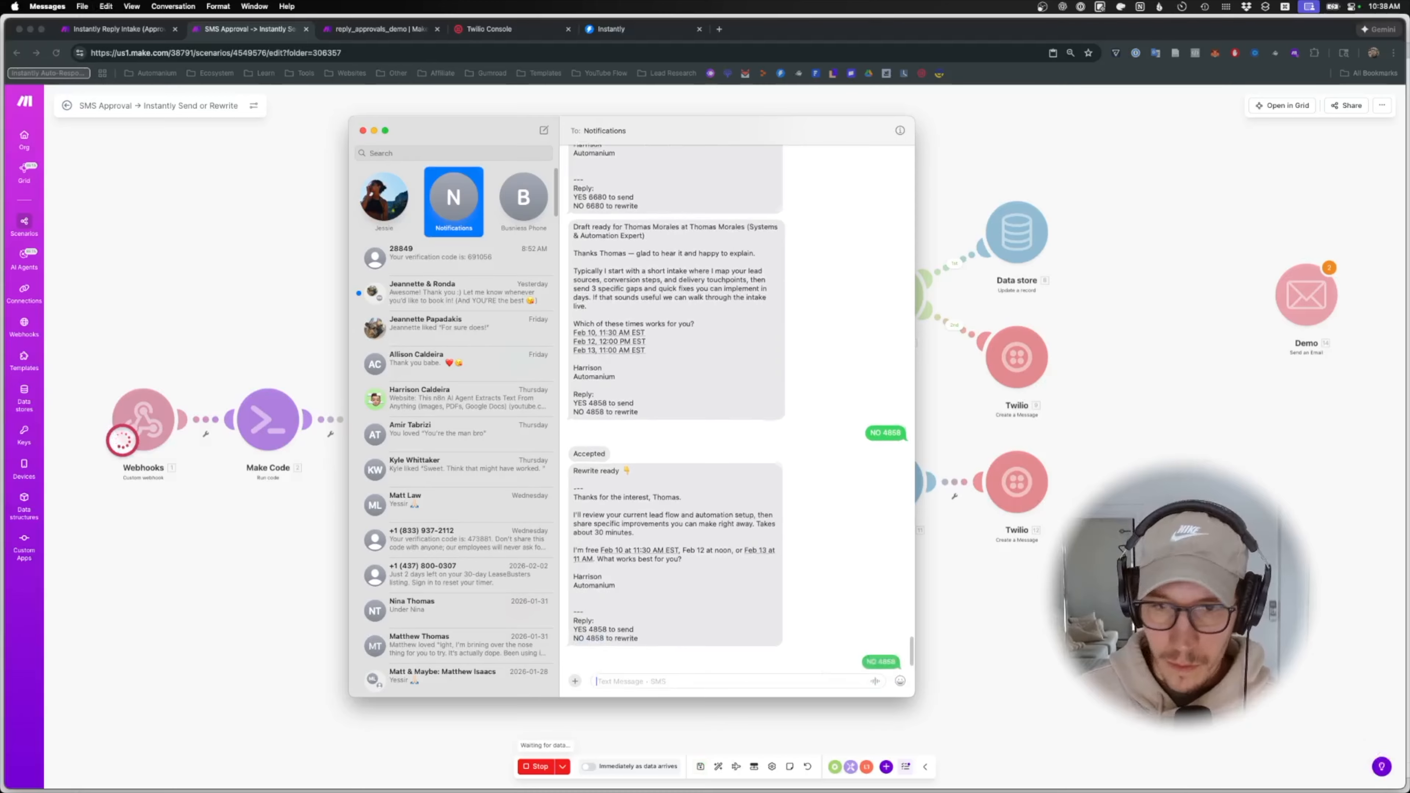
{"action": "key", "text": "super+Tab"}
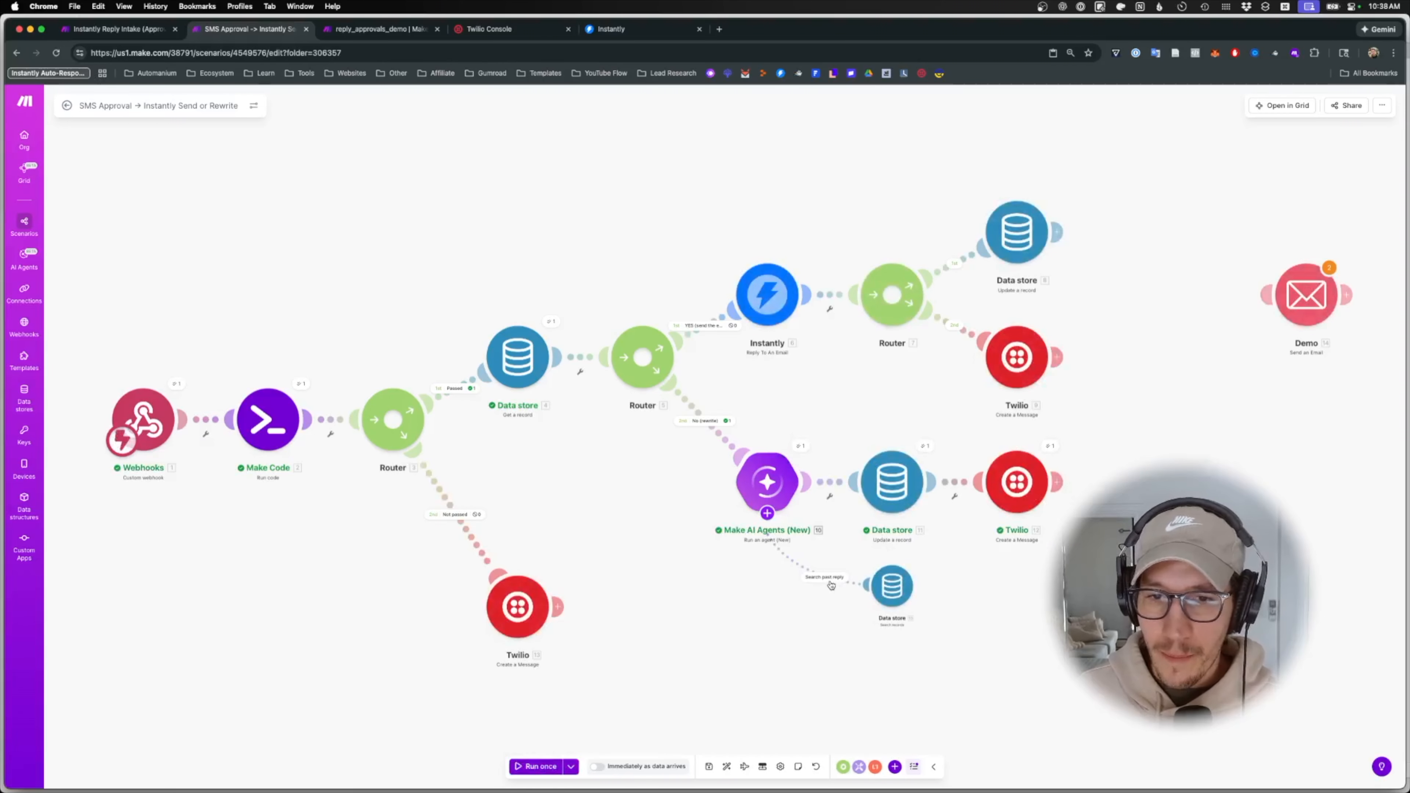
- Inspect the AI agent's input and response from the run's output bubble
{"action": "left_click", "coordinate": [800, 446]}
{"action": "left_click", "coordinate": [892, 482]}
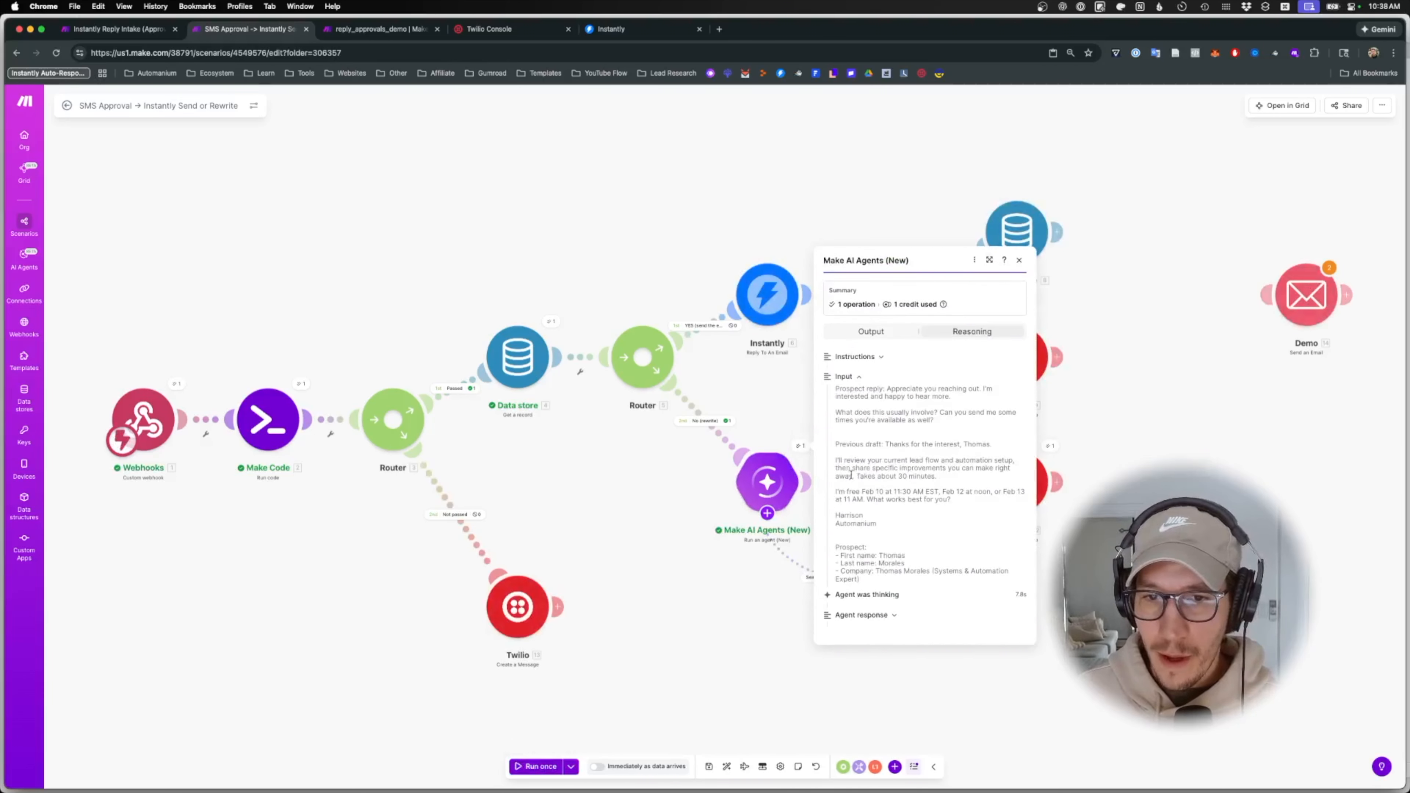
{"action": "left_click", "coordinate": [878, 618]}
{"action": "left_click", "coordinate": [139, 135]}
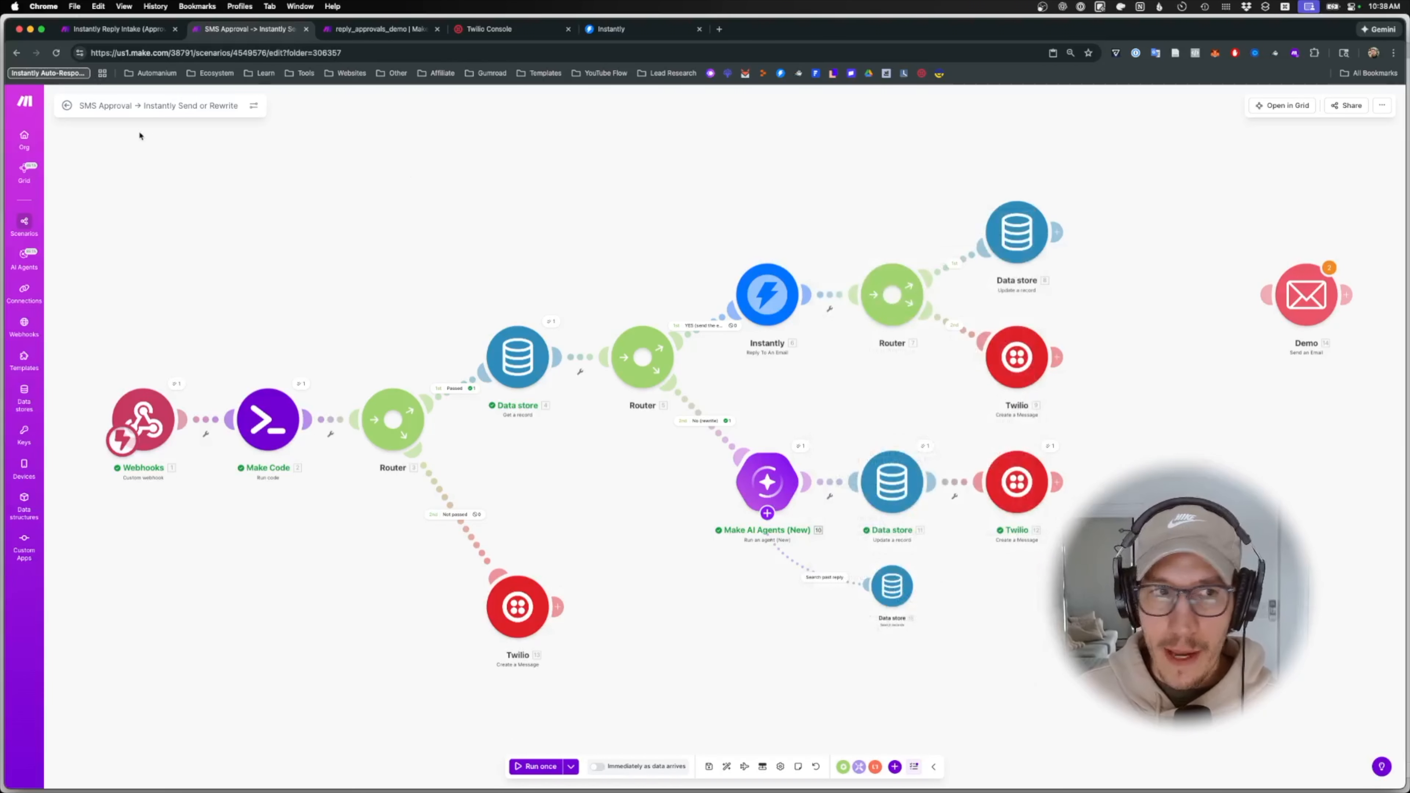
{"action": "left_click", "coordinate": [66, 105]}
- Review the 10:38:39 run's agent input and rewritten reply in History, then return to Diagram
{"action": "left_click", "coordinate": [1275, 358]}
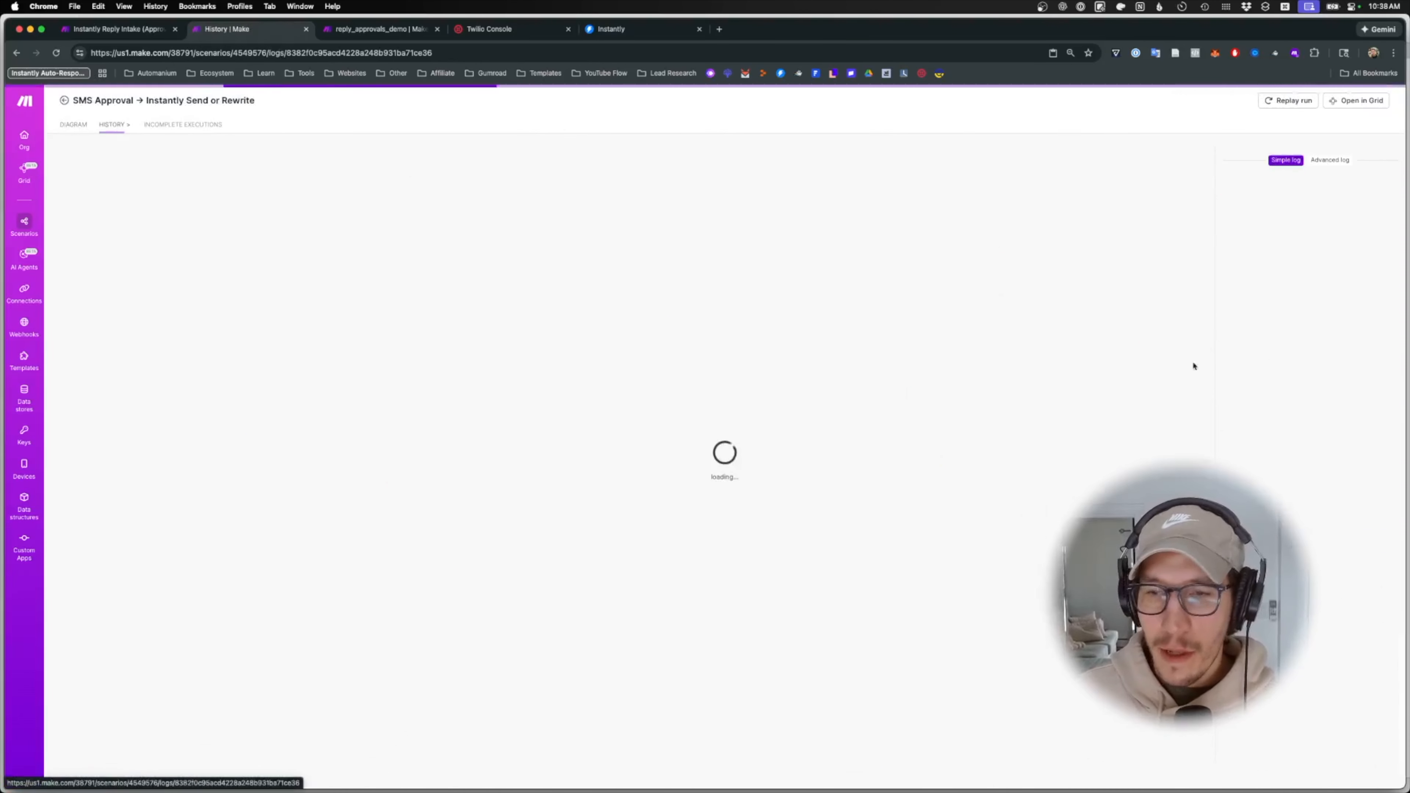
{"action": "left_click", "coordinate": [876, 474]}
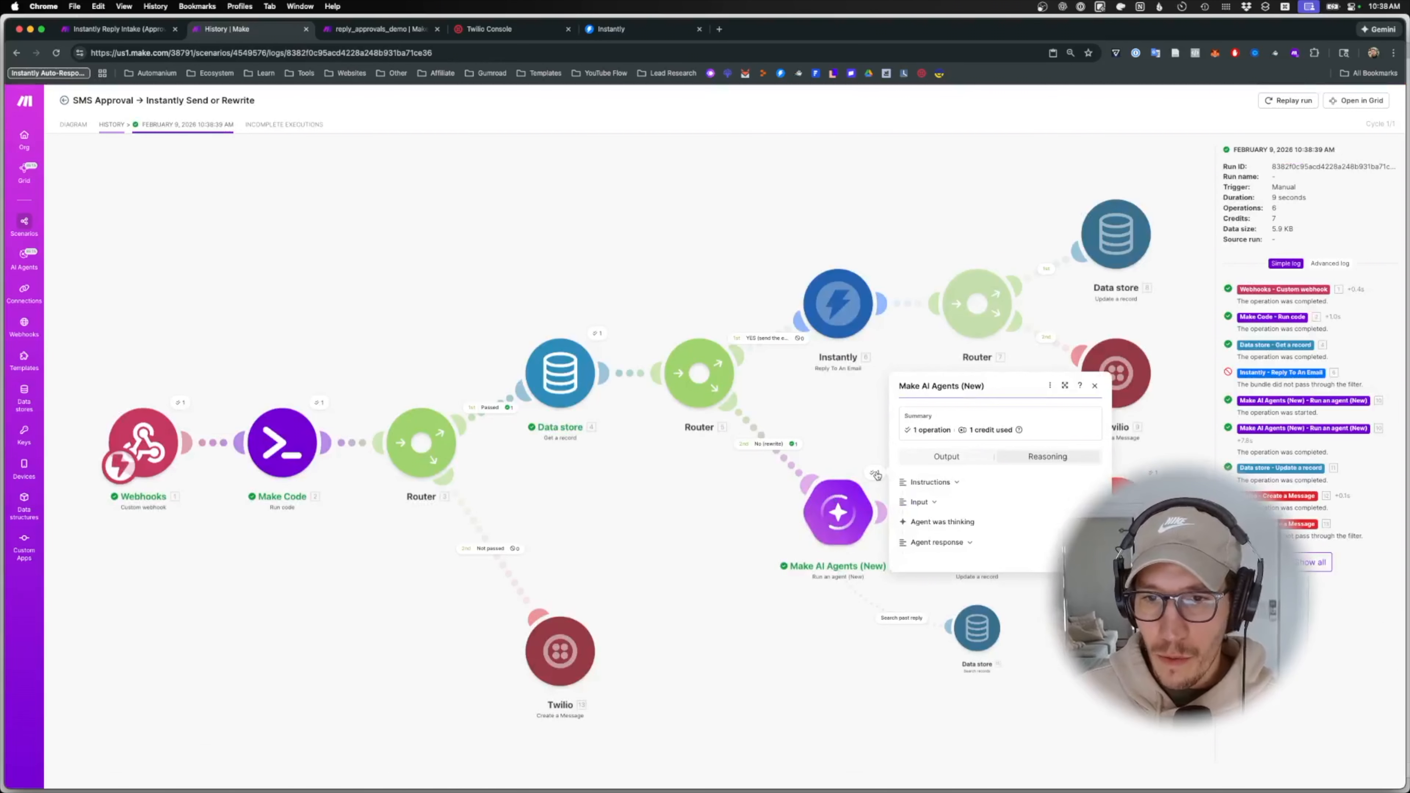
{"action": "left_click", "coordinate": [922, 505]}
{"action": "left_click", "coordinate": [954, 640]}
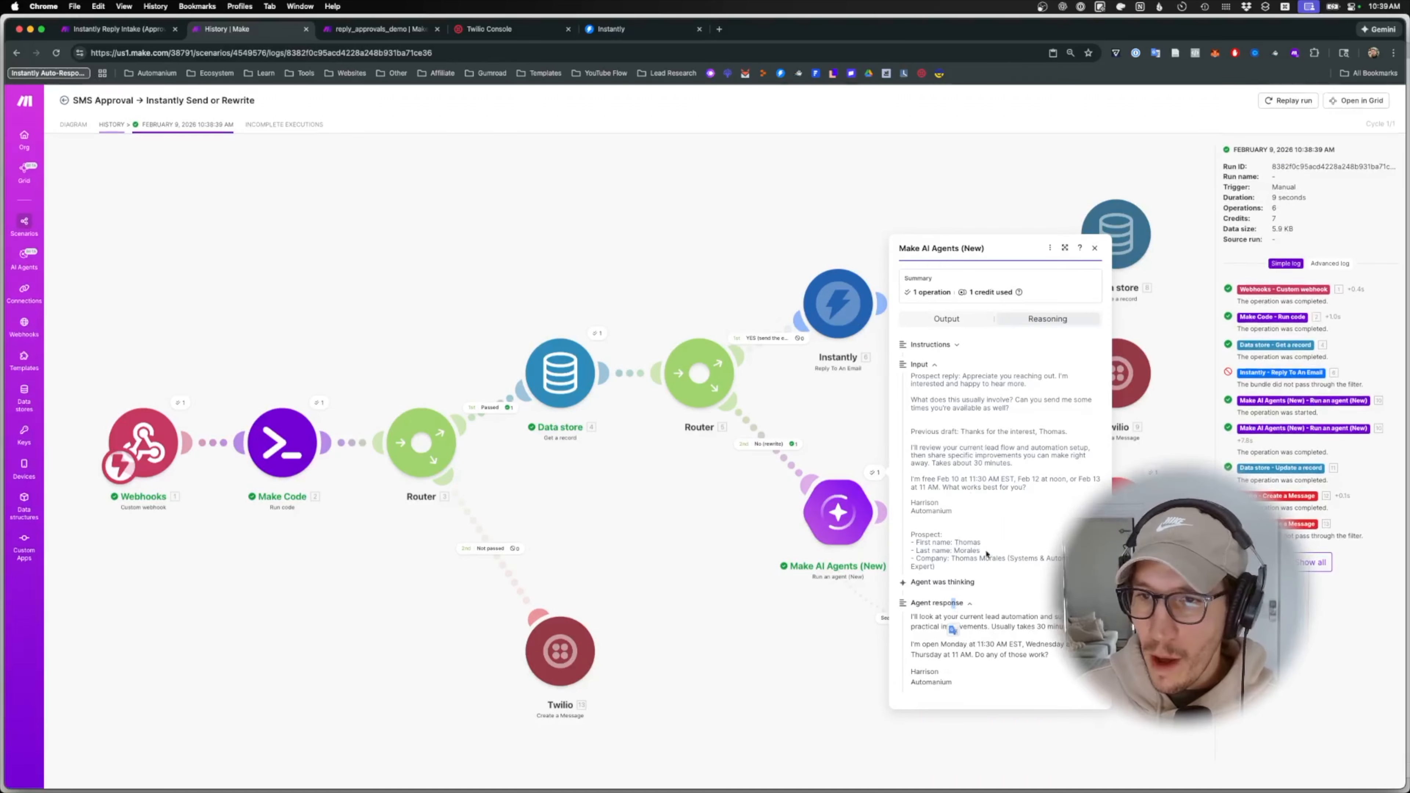
{"action": "left_click", "coordinate": [833, 635]}
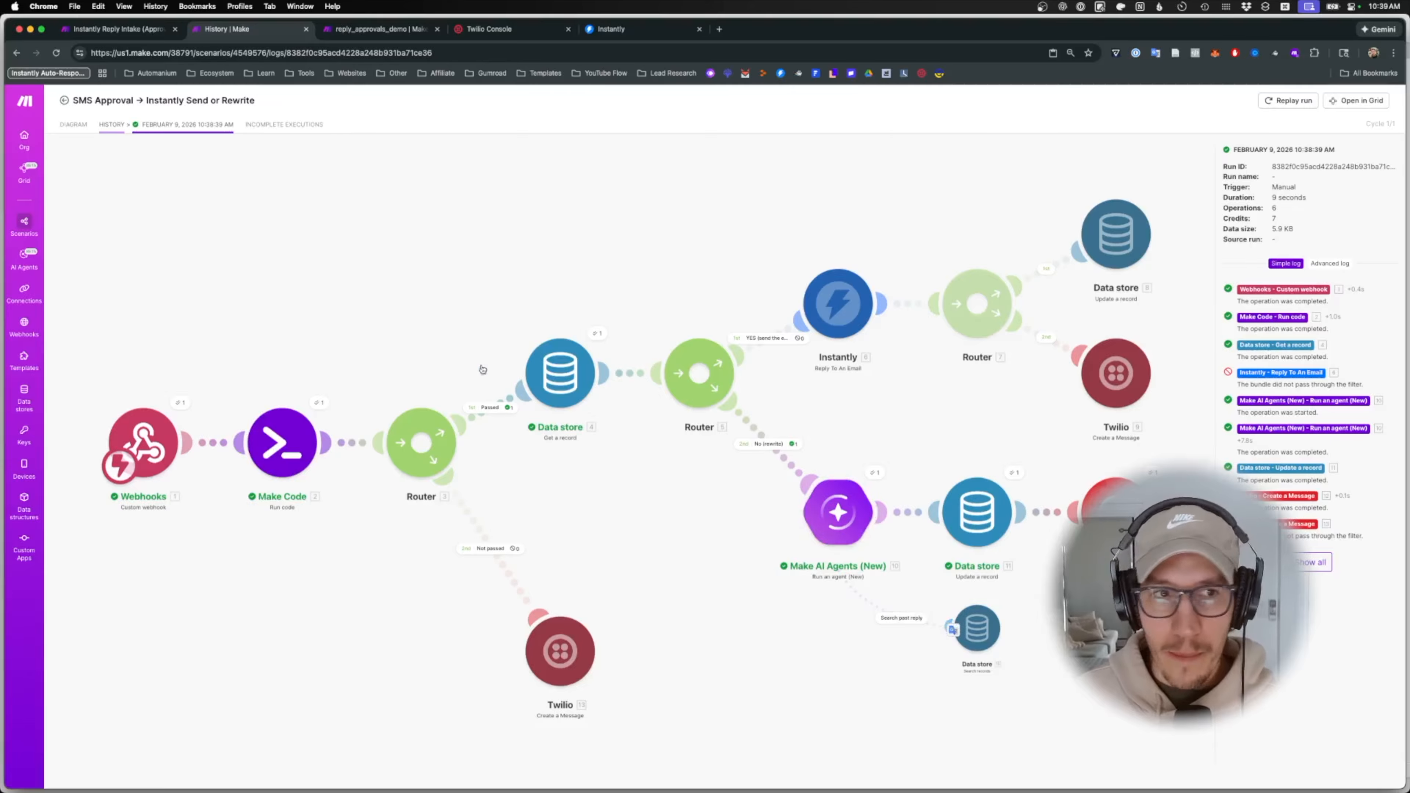
{"action": "left_click", "coordinate": [64, 104]}
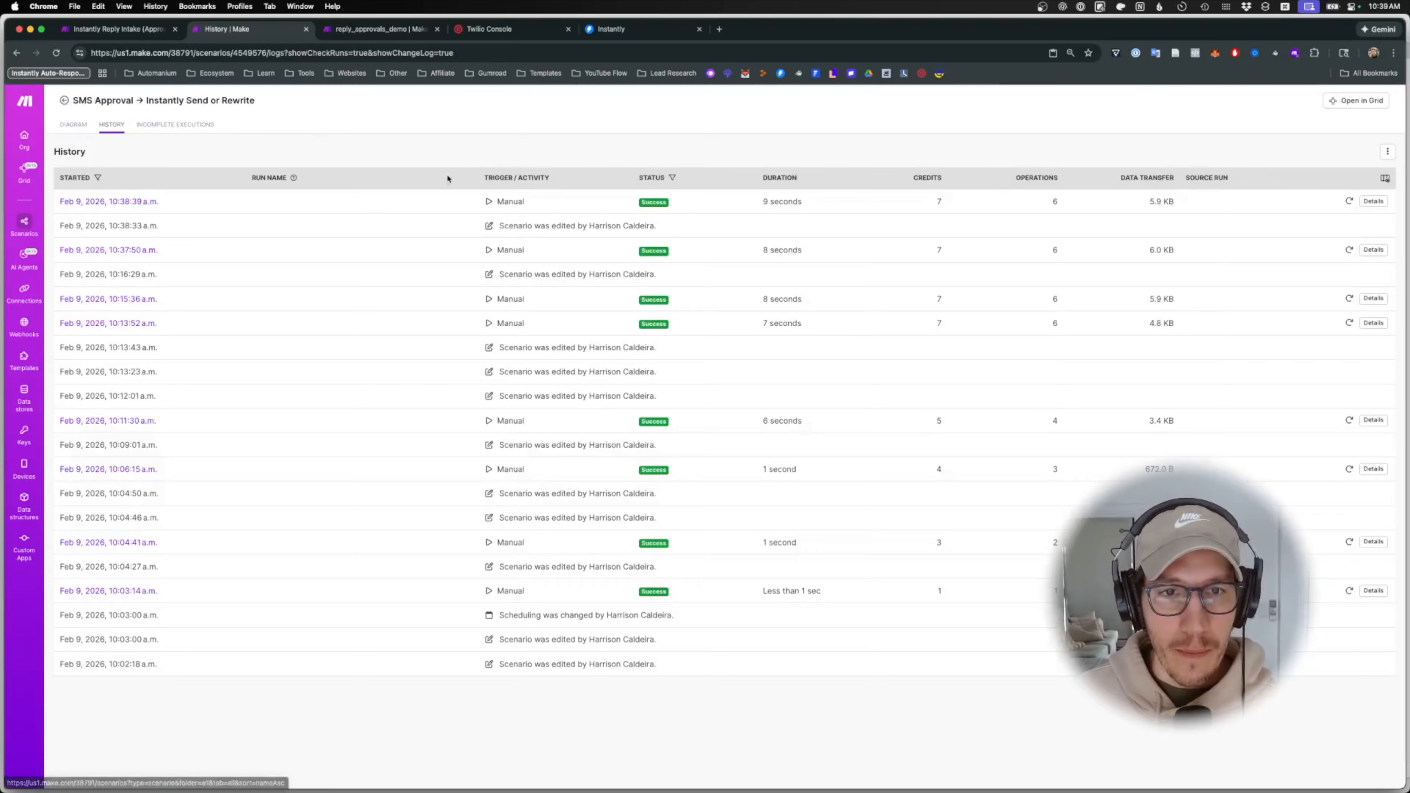
{"action": "left_click", "coordinate": [71, 122]}
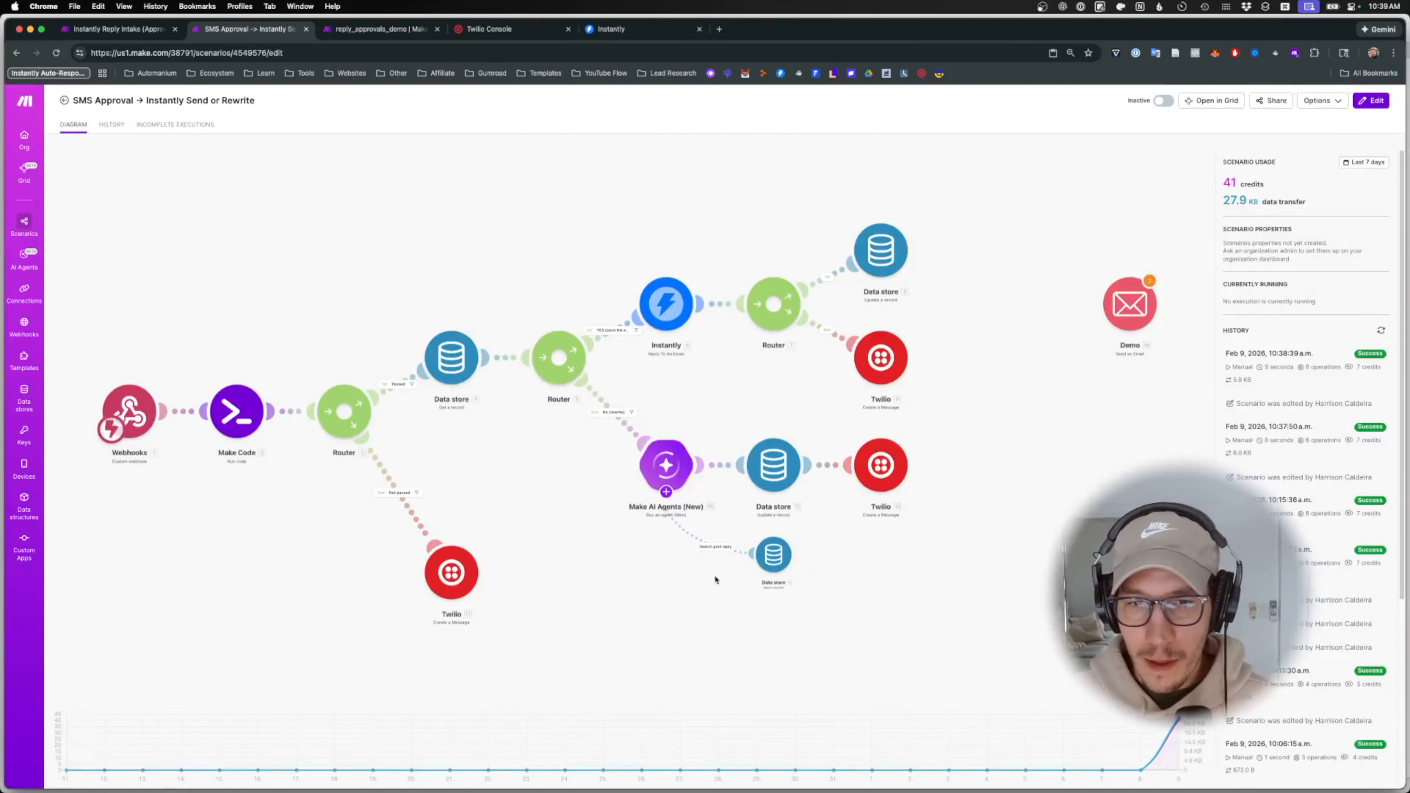
- Check the agent's previous-draft input mapping, then save and auto-align the SMS Approval scenario
{"action": "left_click", "coordinate": [767, 481]}
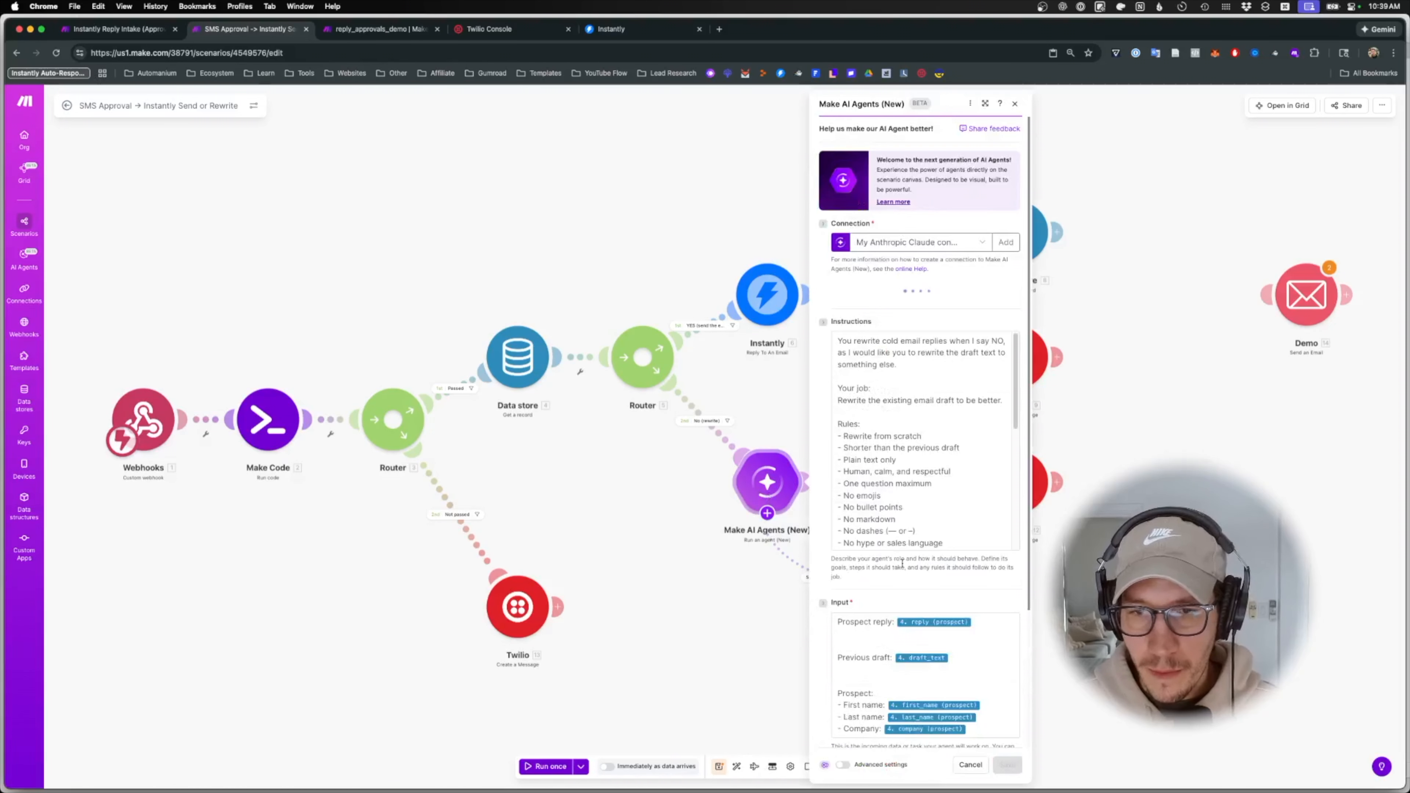
{"action": "scroll", "coordinate": [903, 662], "scroll_direction": "down", "scroll_amount": 2}
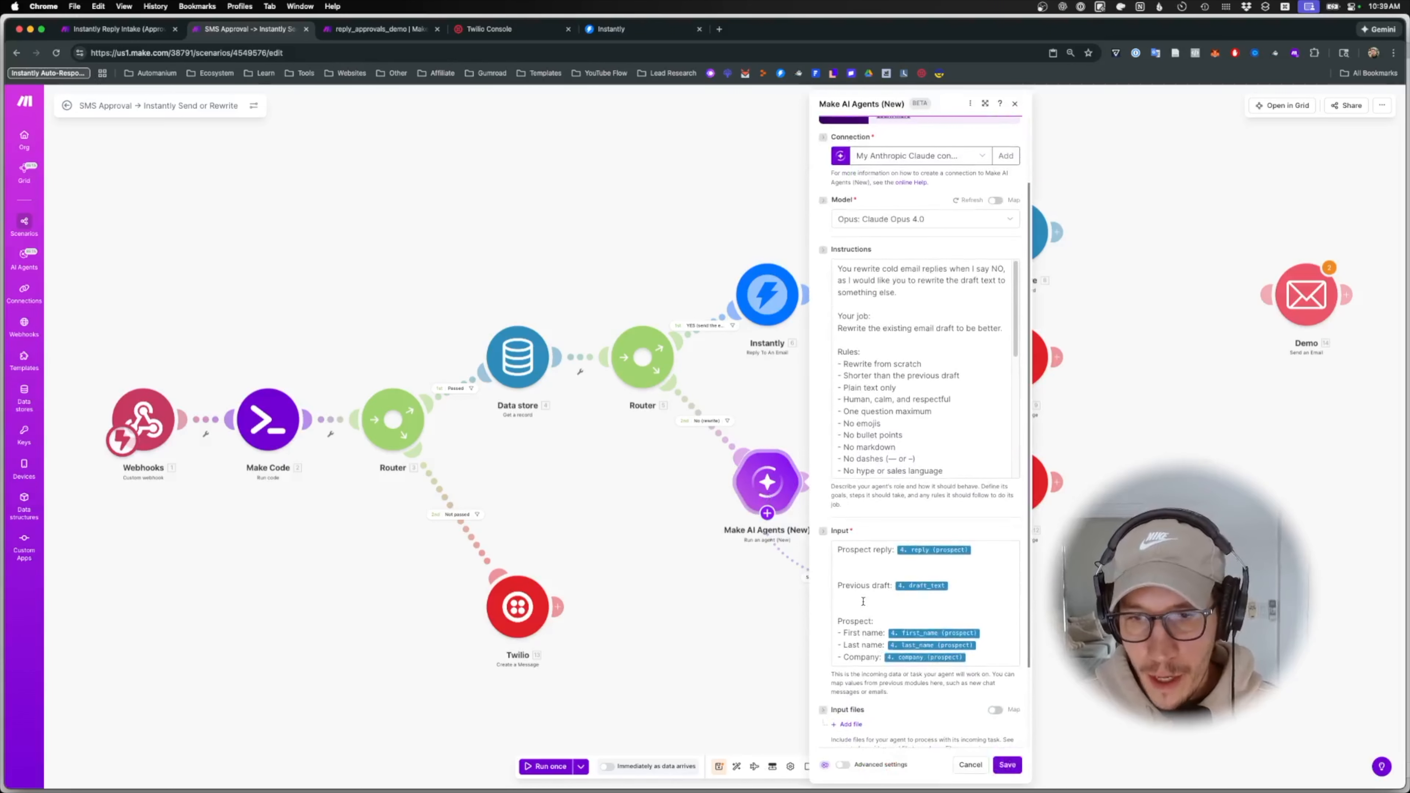
{"action": "left_click_drag", "start_coordinate": [846, 587], "coordinate": [903, 597]}
{"action": "left_click", "coordinate": [1007, 765]}
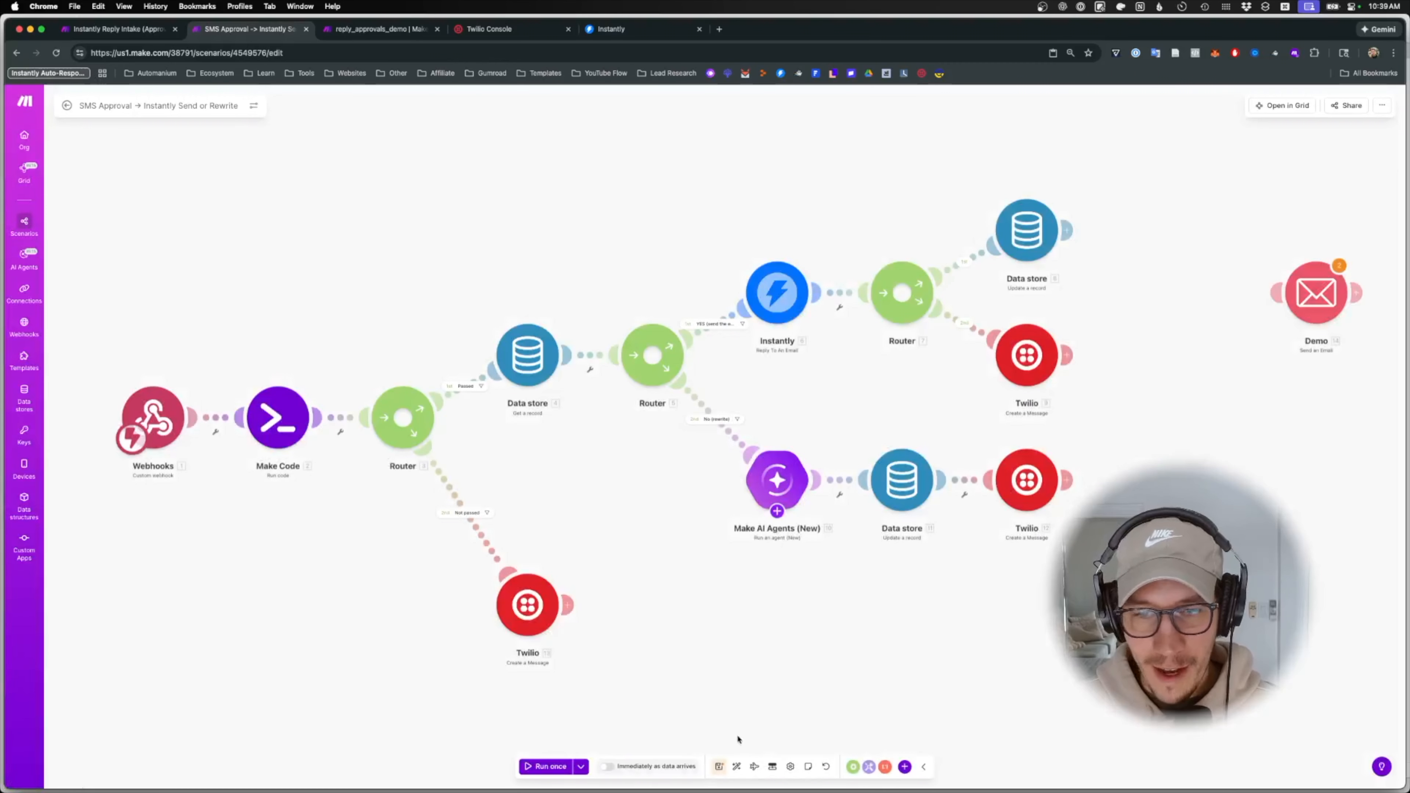
{"action": "left_click", "coordinate": [720, 767]}
{"action": "left_click", "coordinate": [736, 766]}
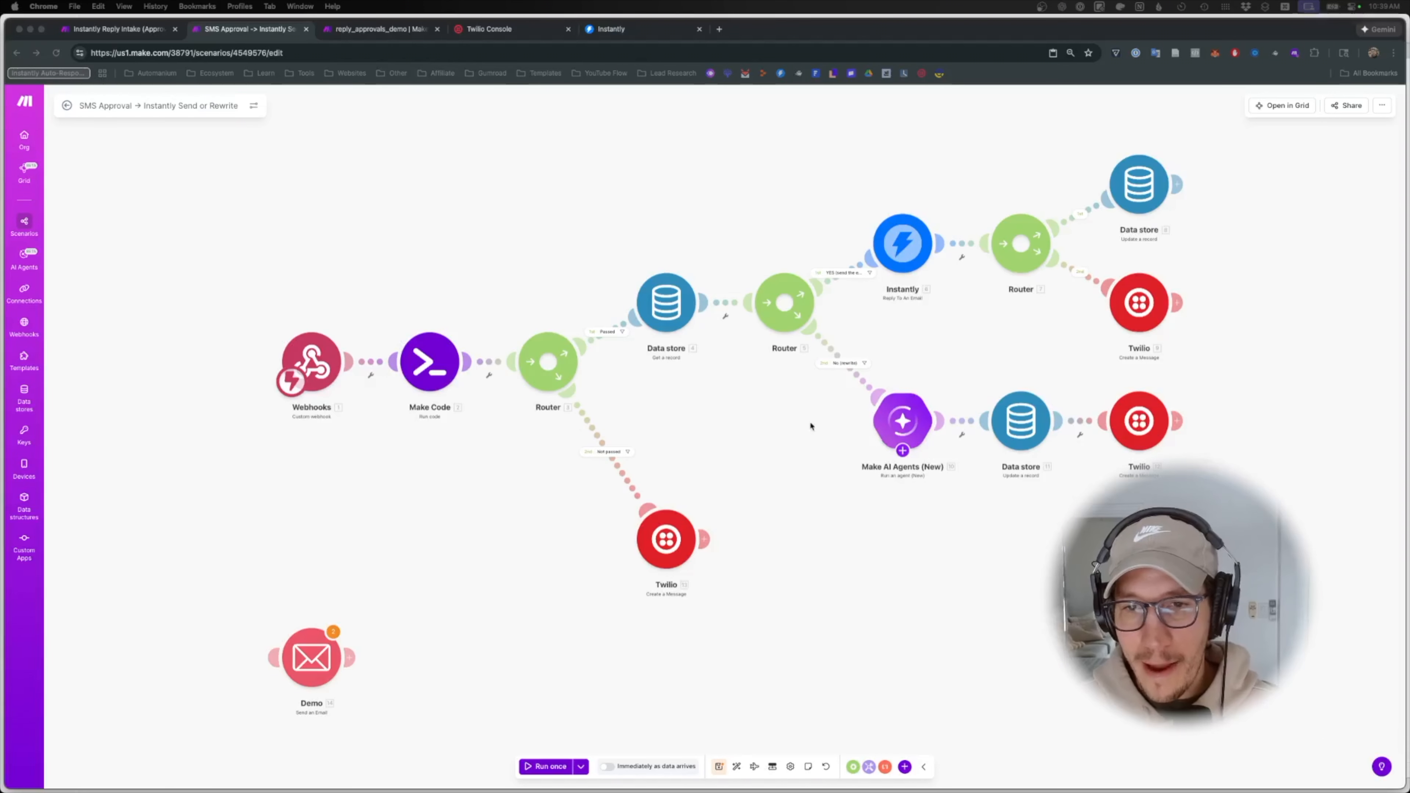
- Switch to Instantly Reply Intake, close its agent panel, and clear the module selection
{"action": "scroll", "coordinate": [797, 505], "scroll_direction": "down", "scroll_amount": 2}
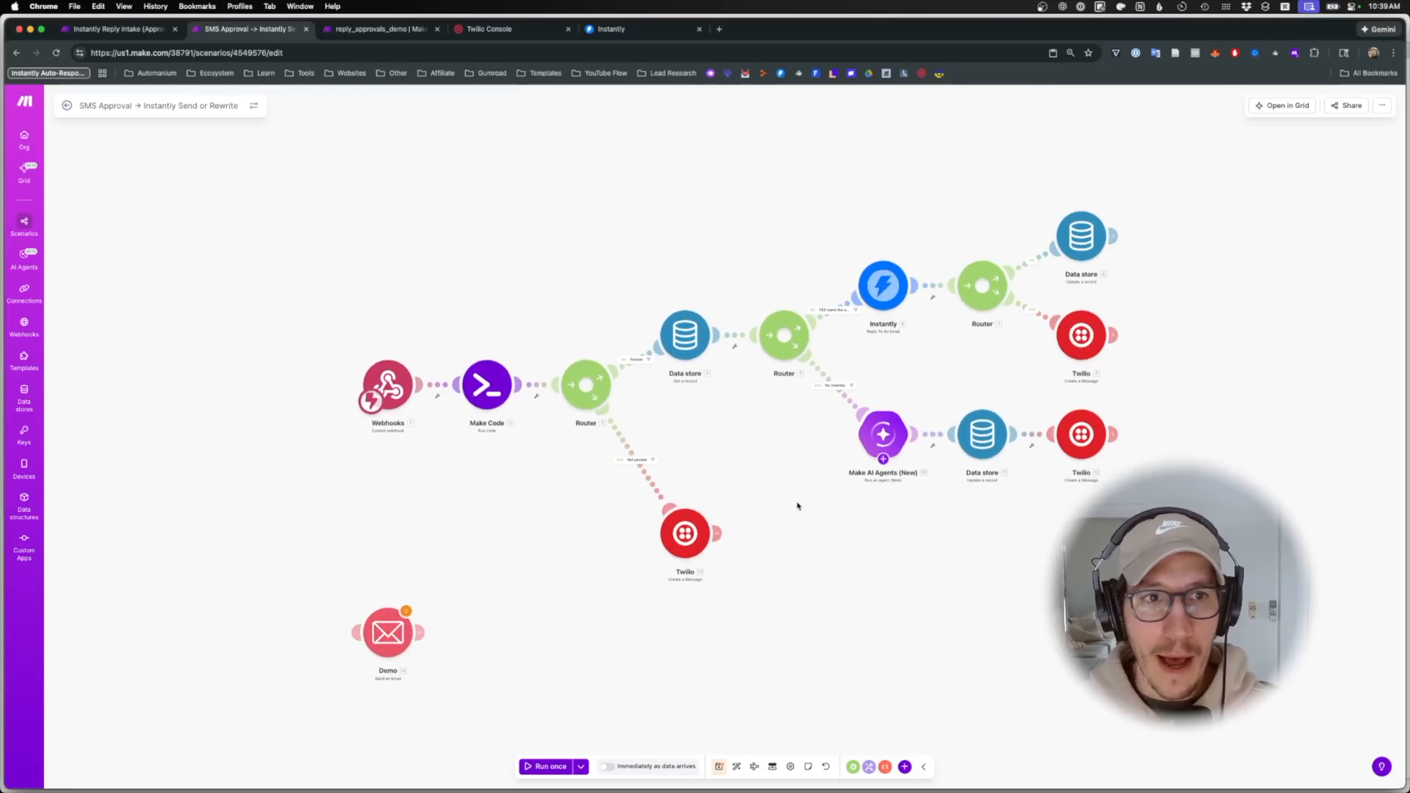
{"action": "left_click", "coordinate": [138, 32]}
{"action": "left_click", "coordinate": [497, 228]}
{"action": "left_click_drag", "start_coordinate": [956, 731], "coordinate": [547, 144]}
{"action": "left_click", "coordinate": [478, 251]}
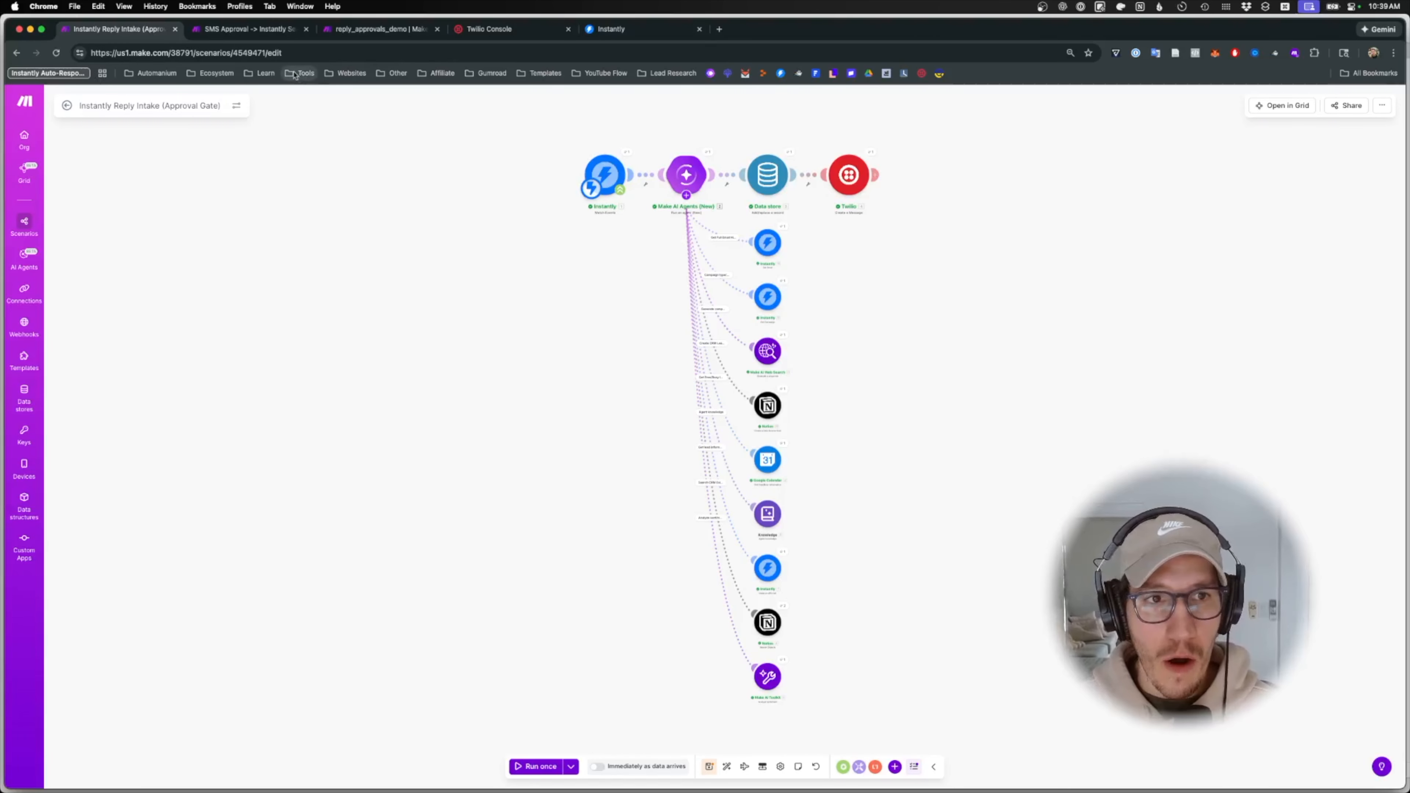
- Copy the Instantly send branch from SMS Approval and paste it into Reply Intake
{"action": "left_click", "coordinate": [257, 40]}
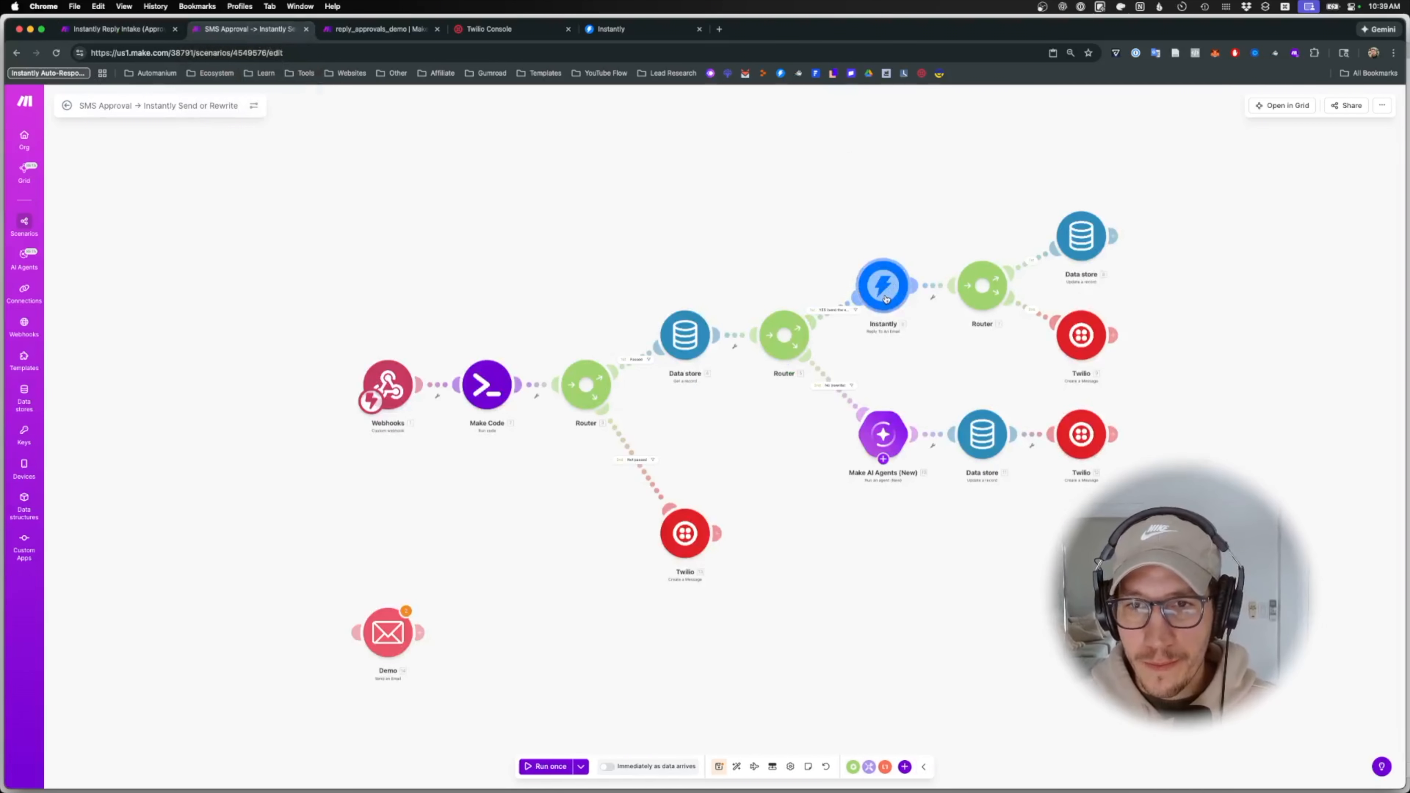
{"action": "left_click_drag", "start_coordinate": [875, 182], "coordinate": [1153, 363]}
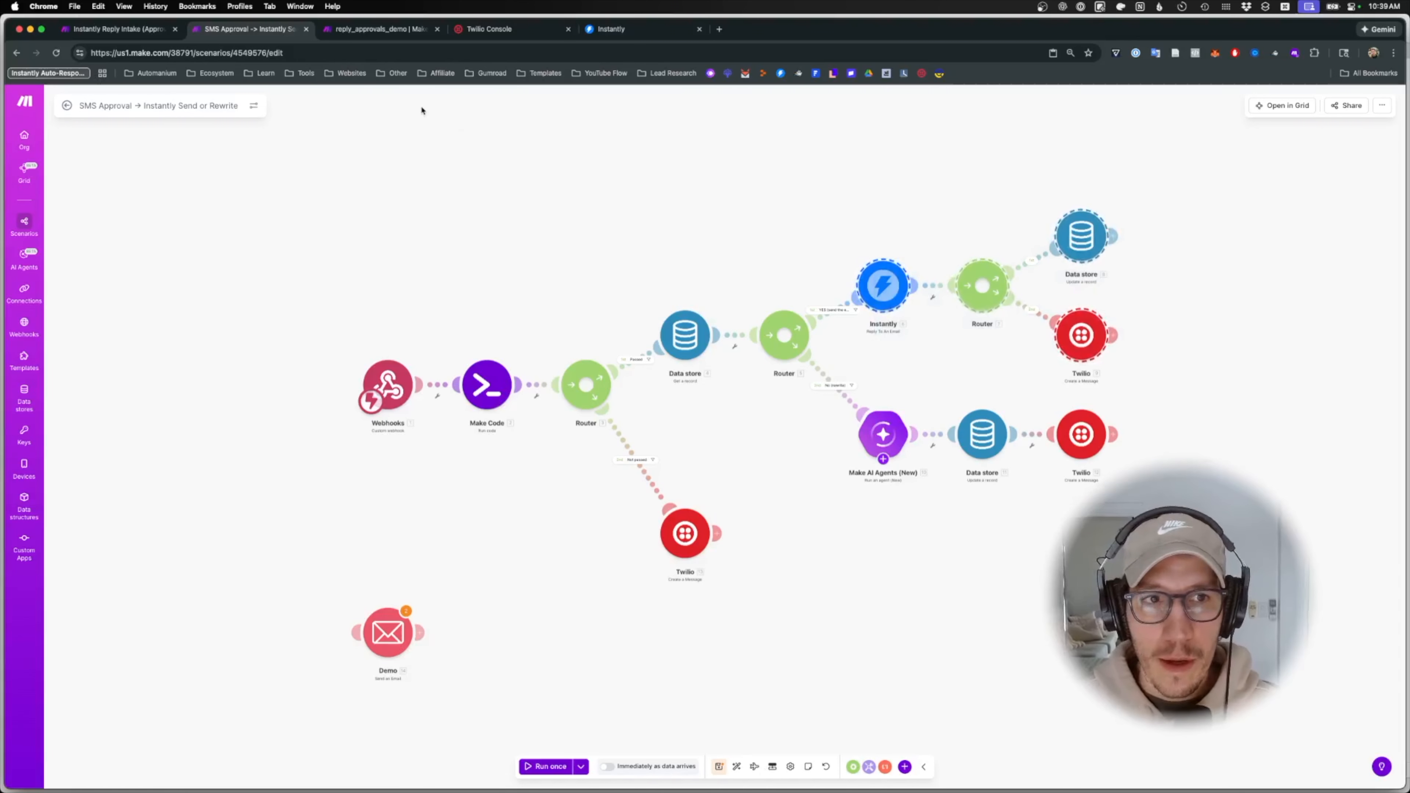
{"action": "left_click", "coordinate": [125, 31]}
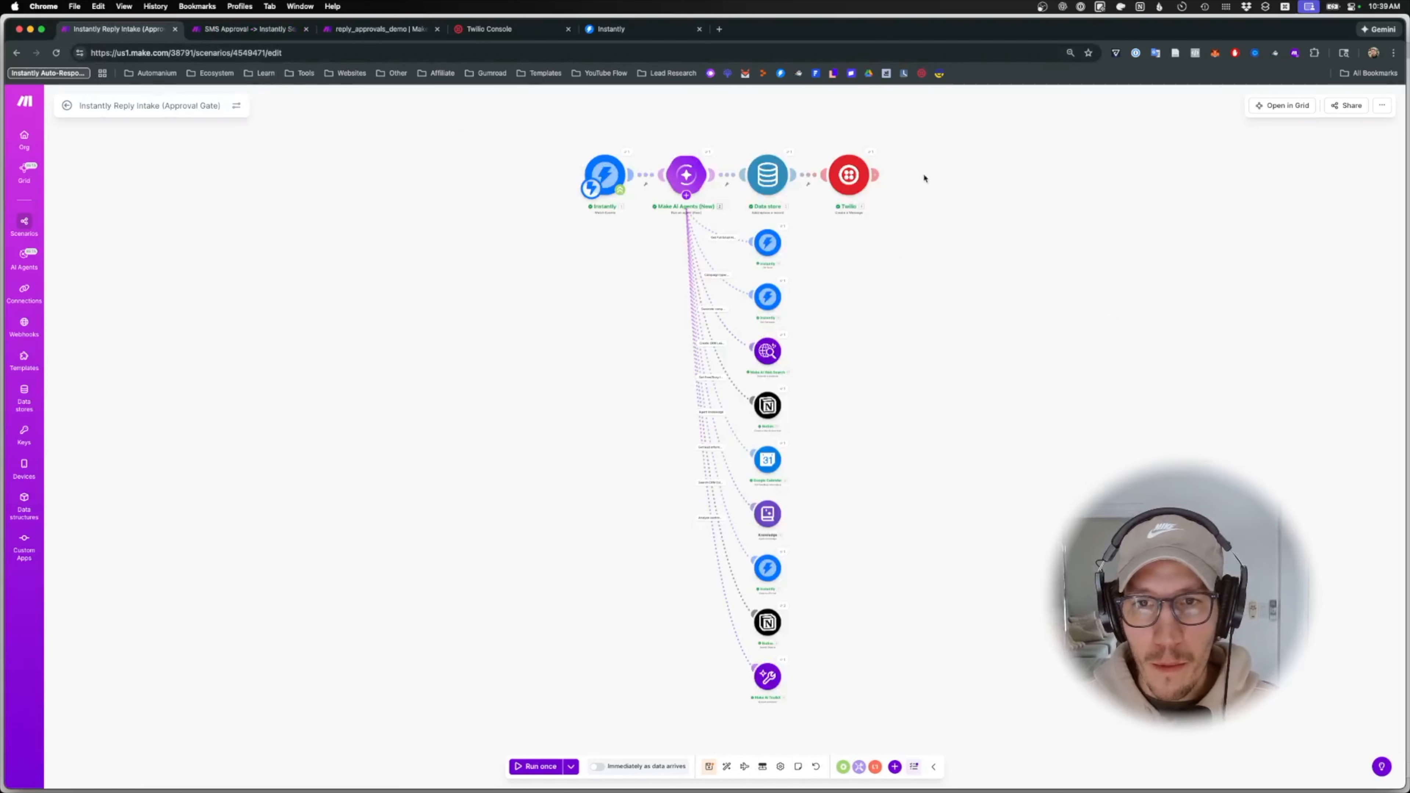
{"action": "key", "text": "super+v"}
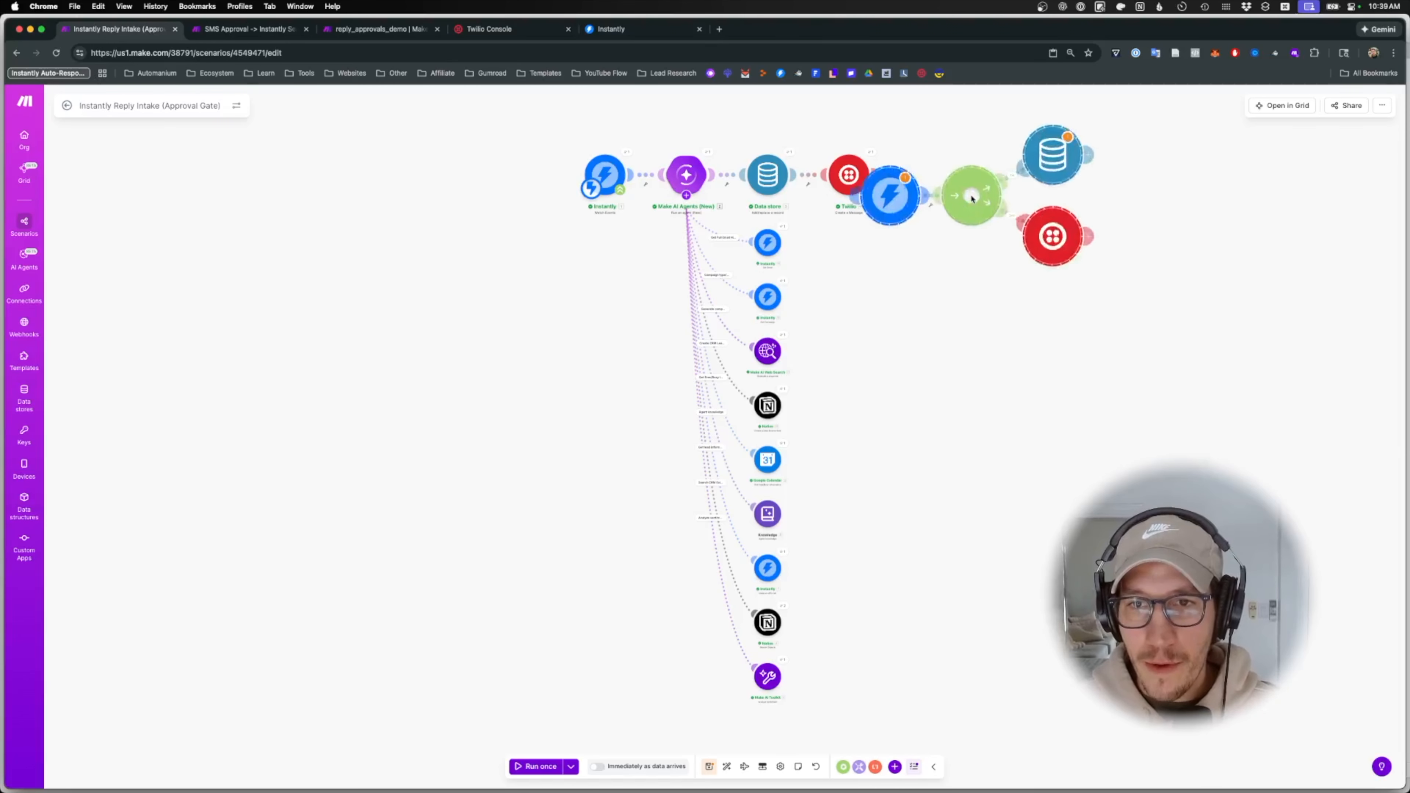
- Delete the original Twilio module and auto-align the Reply Intake modules
{"action": "right_click", "coordinate": [846, 182]}
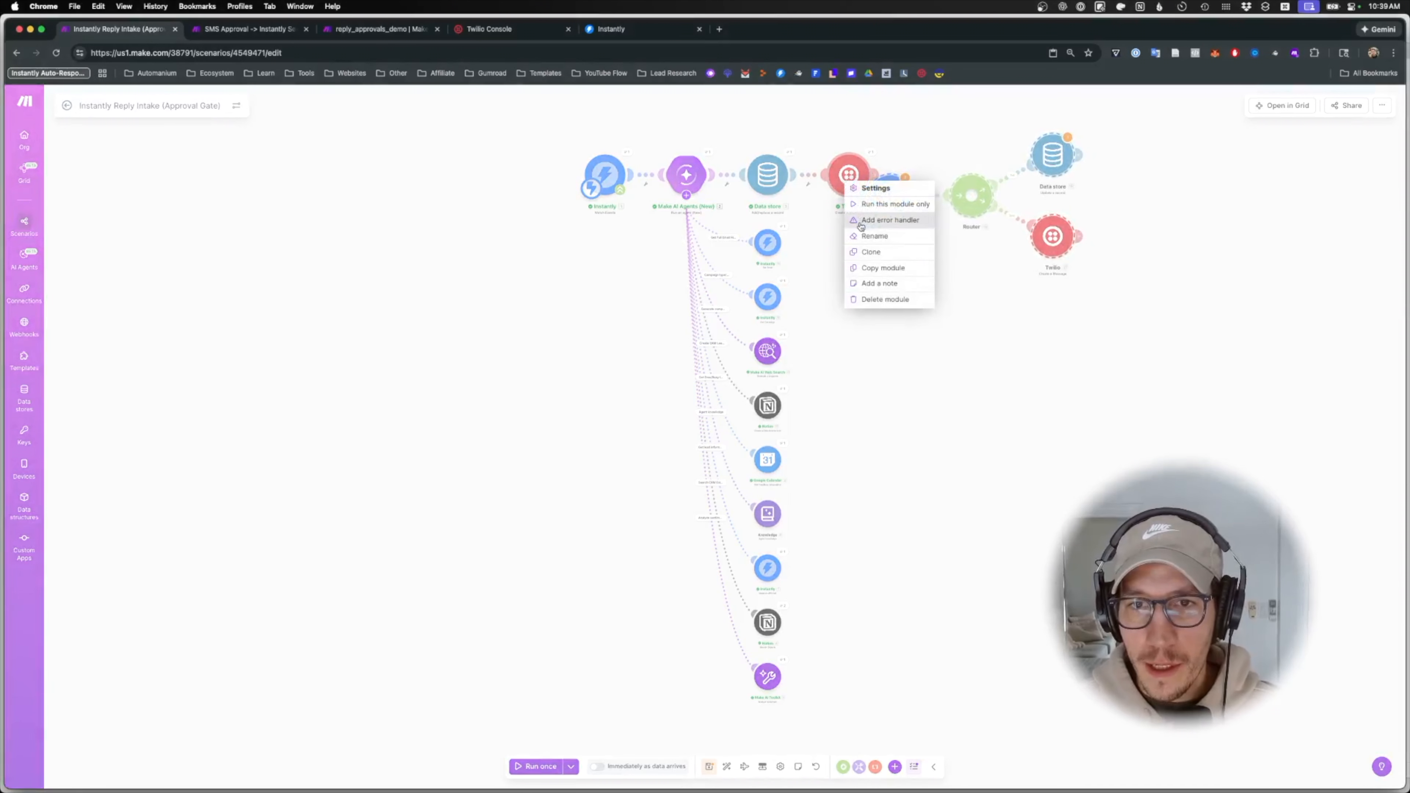
{"action": "left_click", "coordinate": [884, 299]}
{"action": "left_click", "coordinate": [1035, 197]}
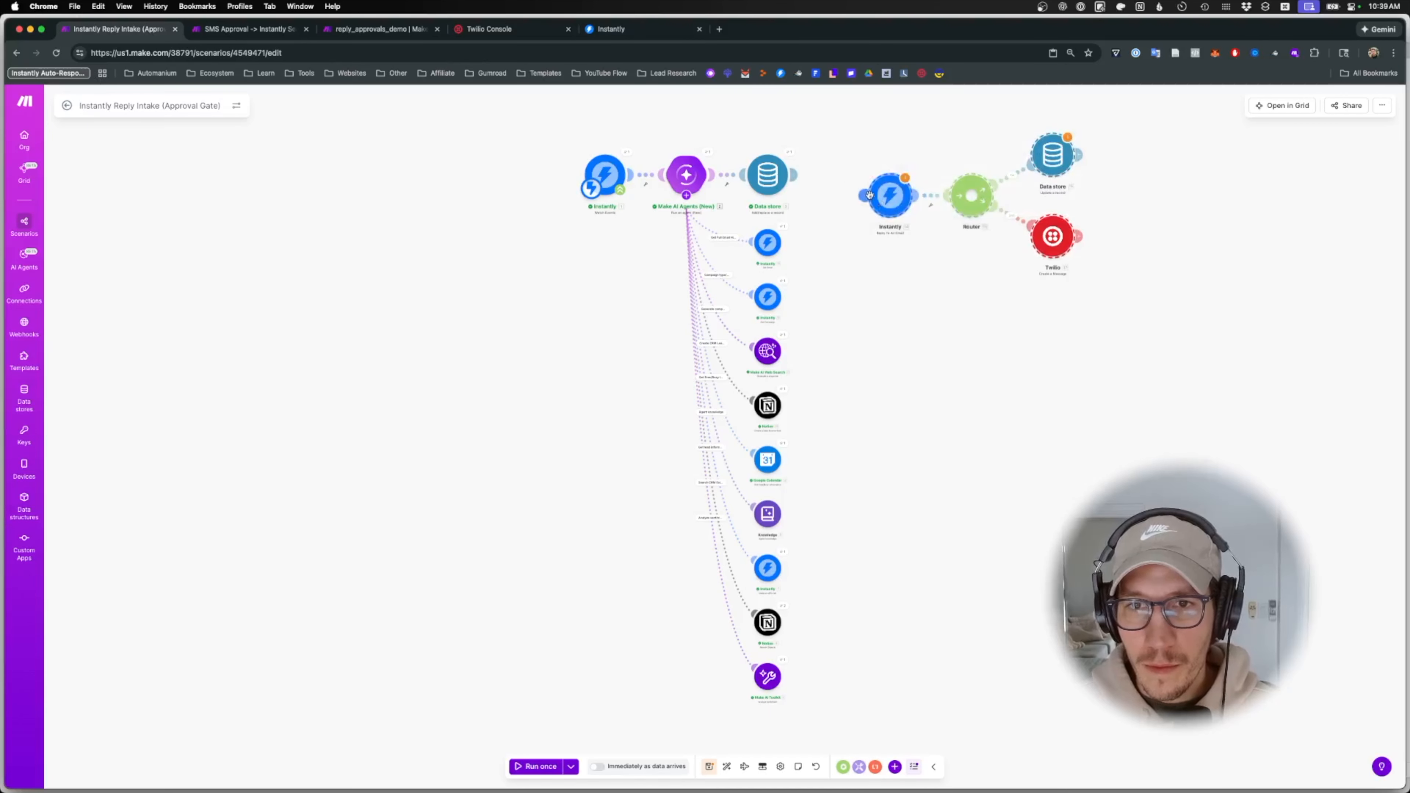
{"action": "left_click", "coordinate": [727, 767]}
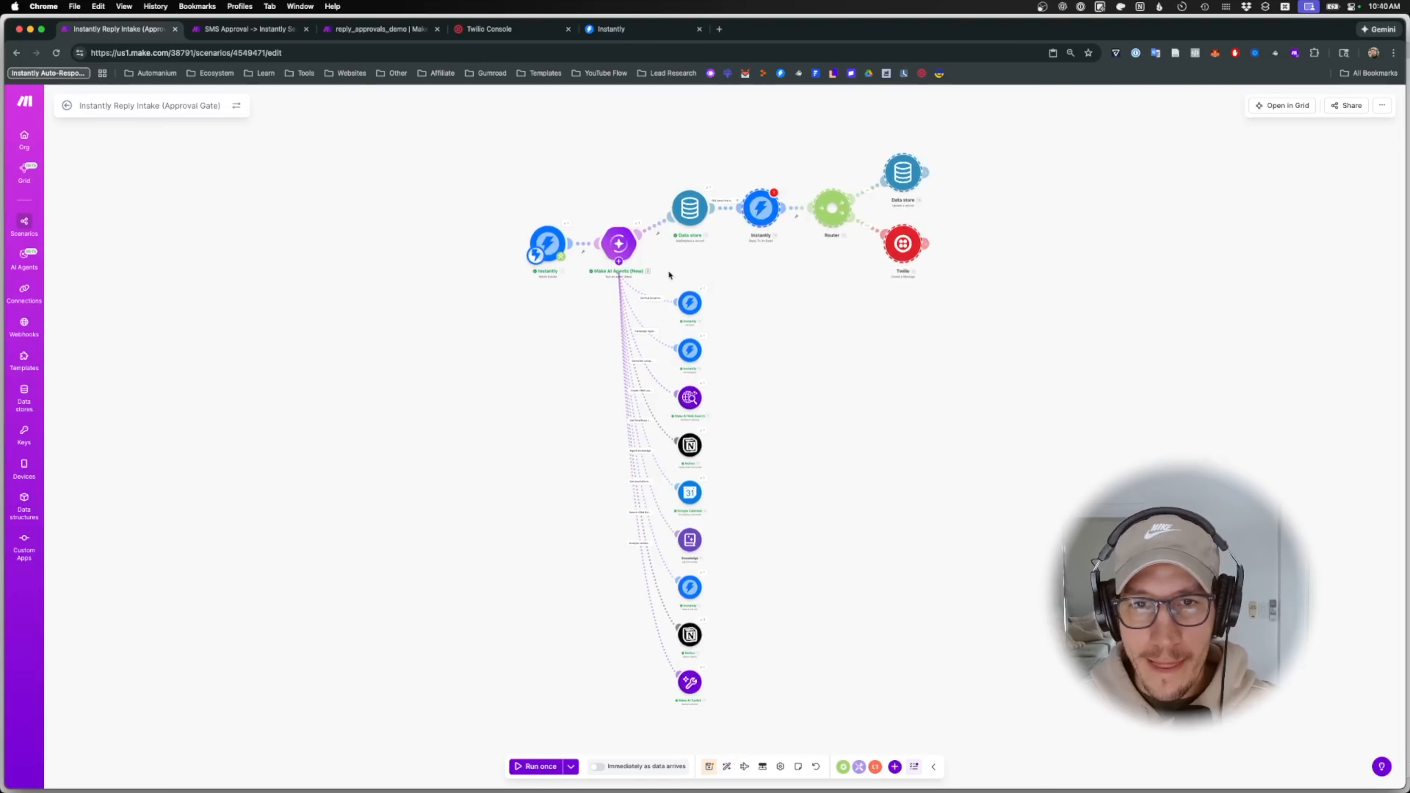